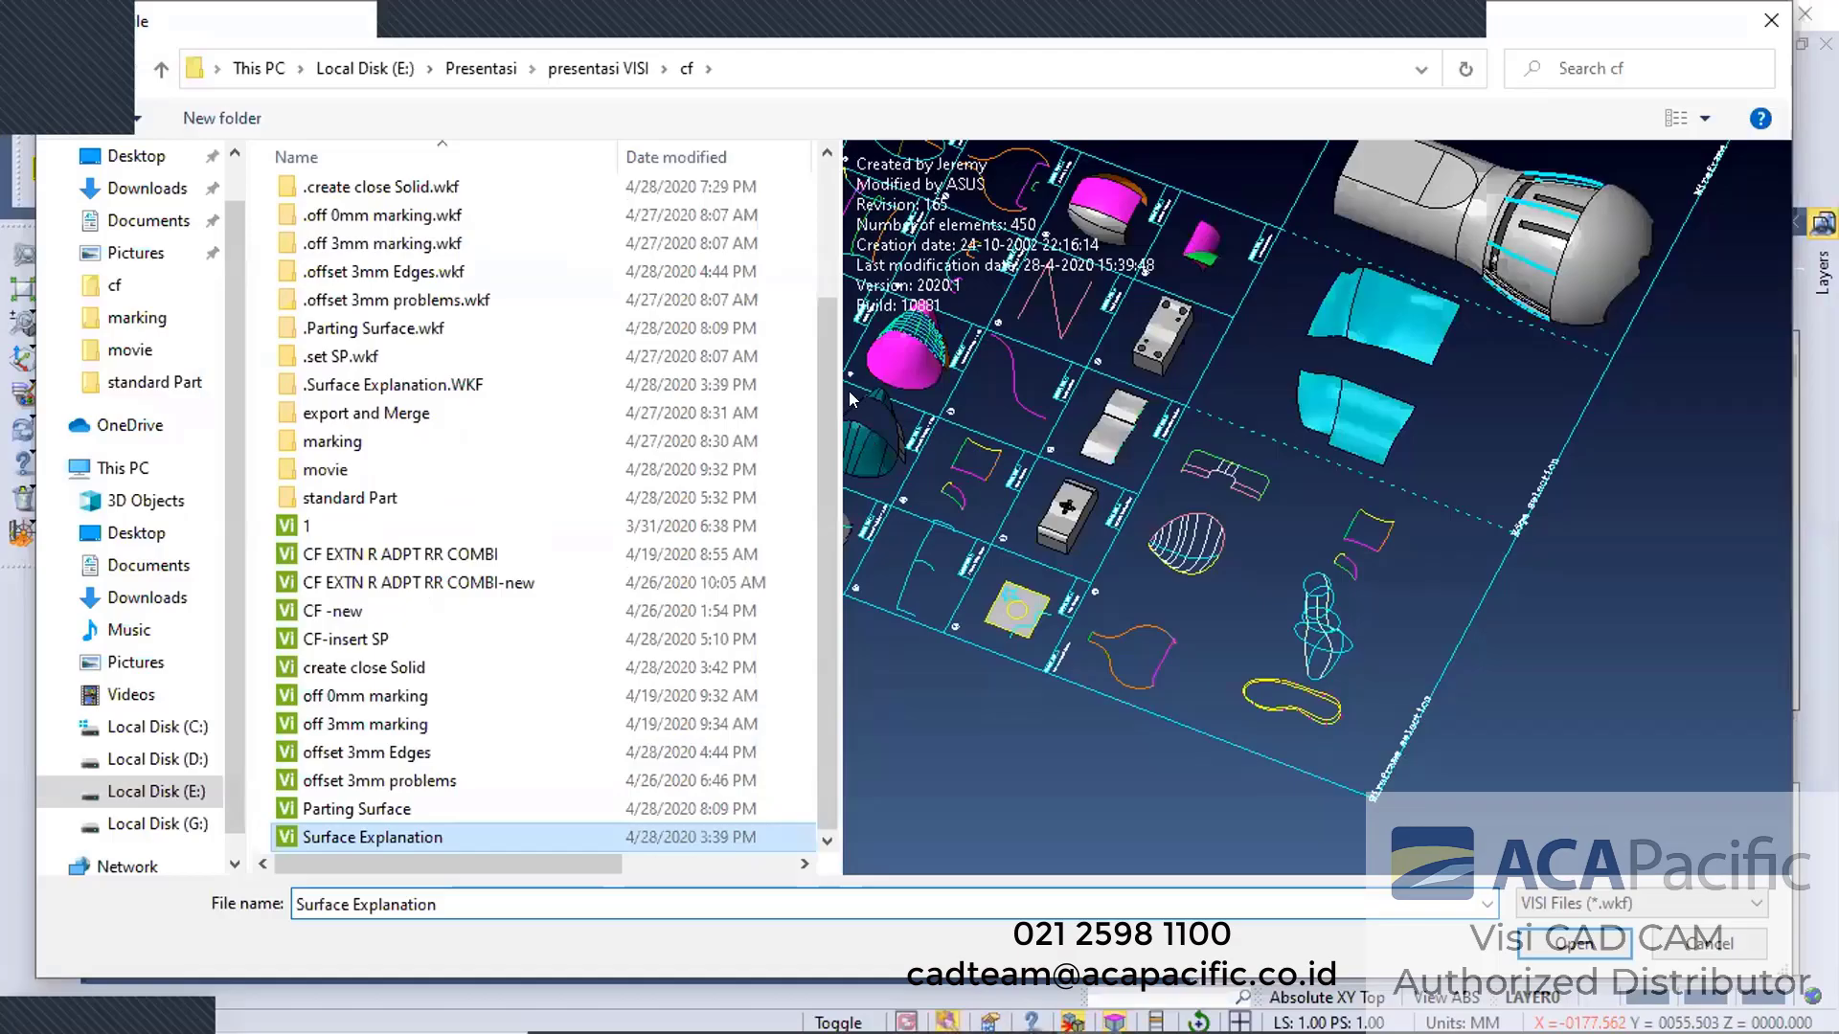
Open the VISI file "Surface Explanation" for editing, accepting its file information
key("Return")
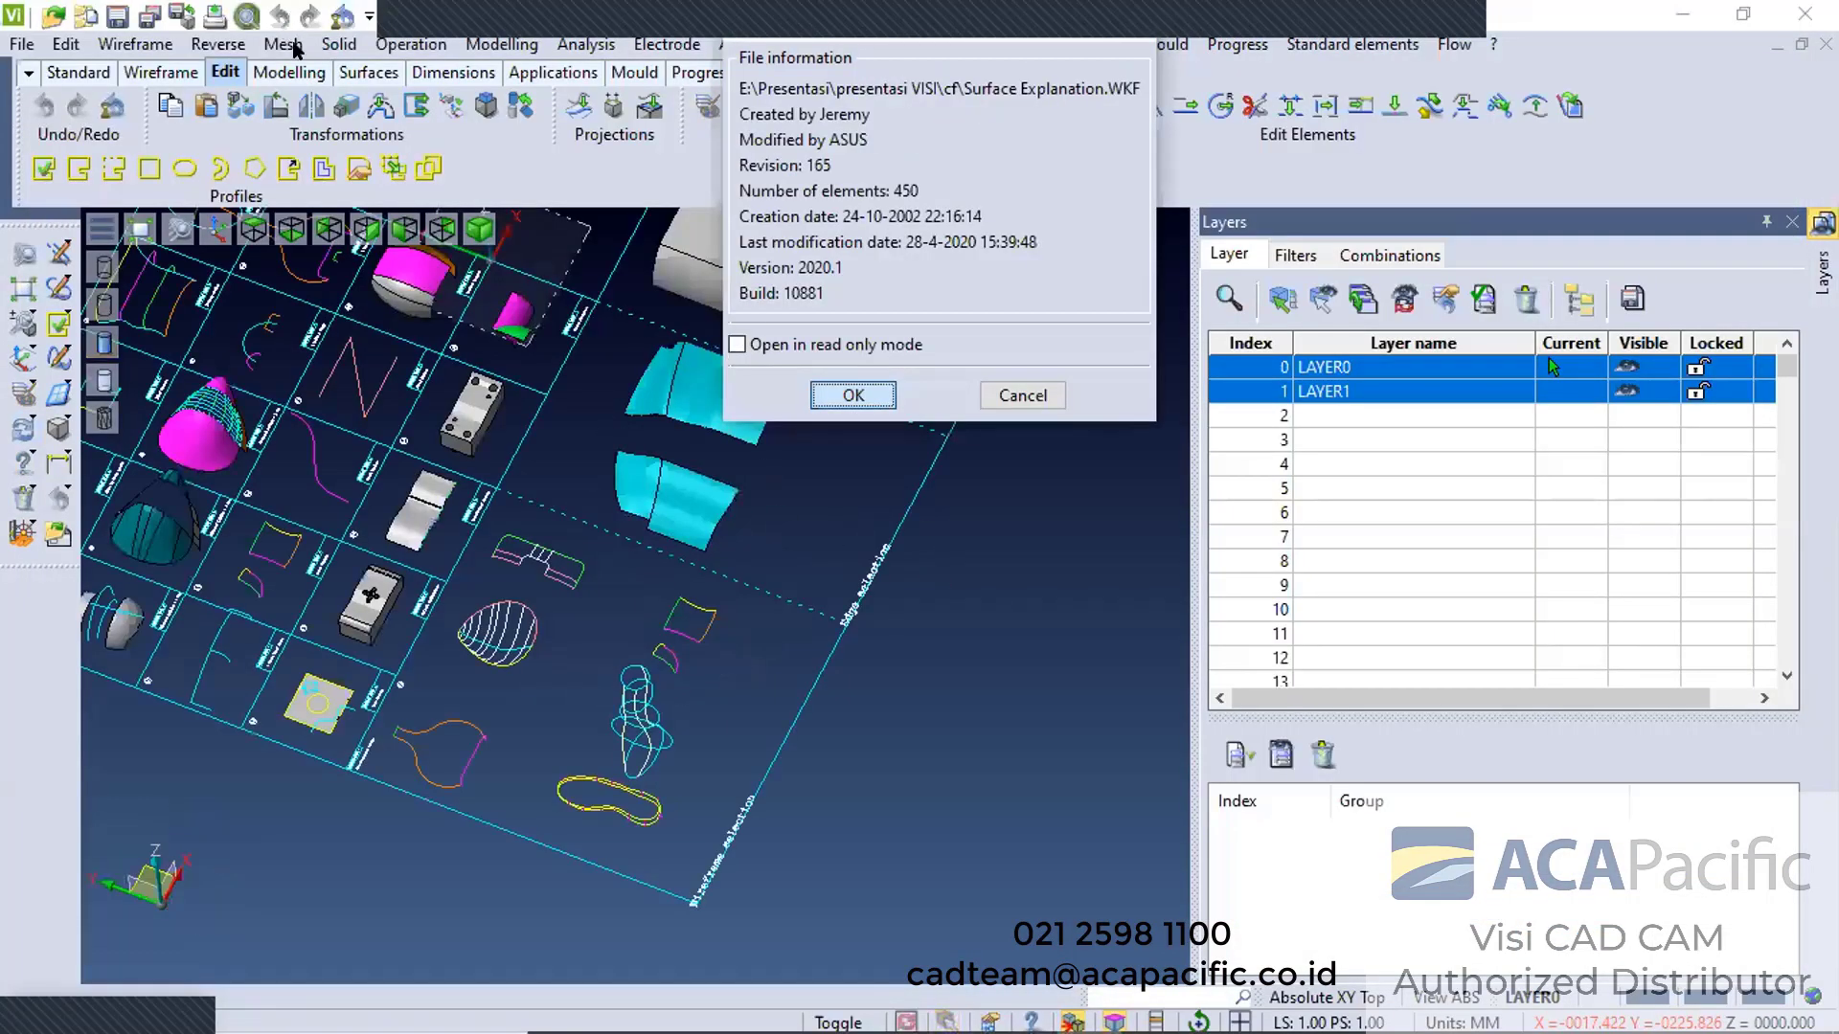
key("Return")
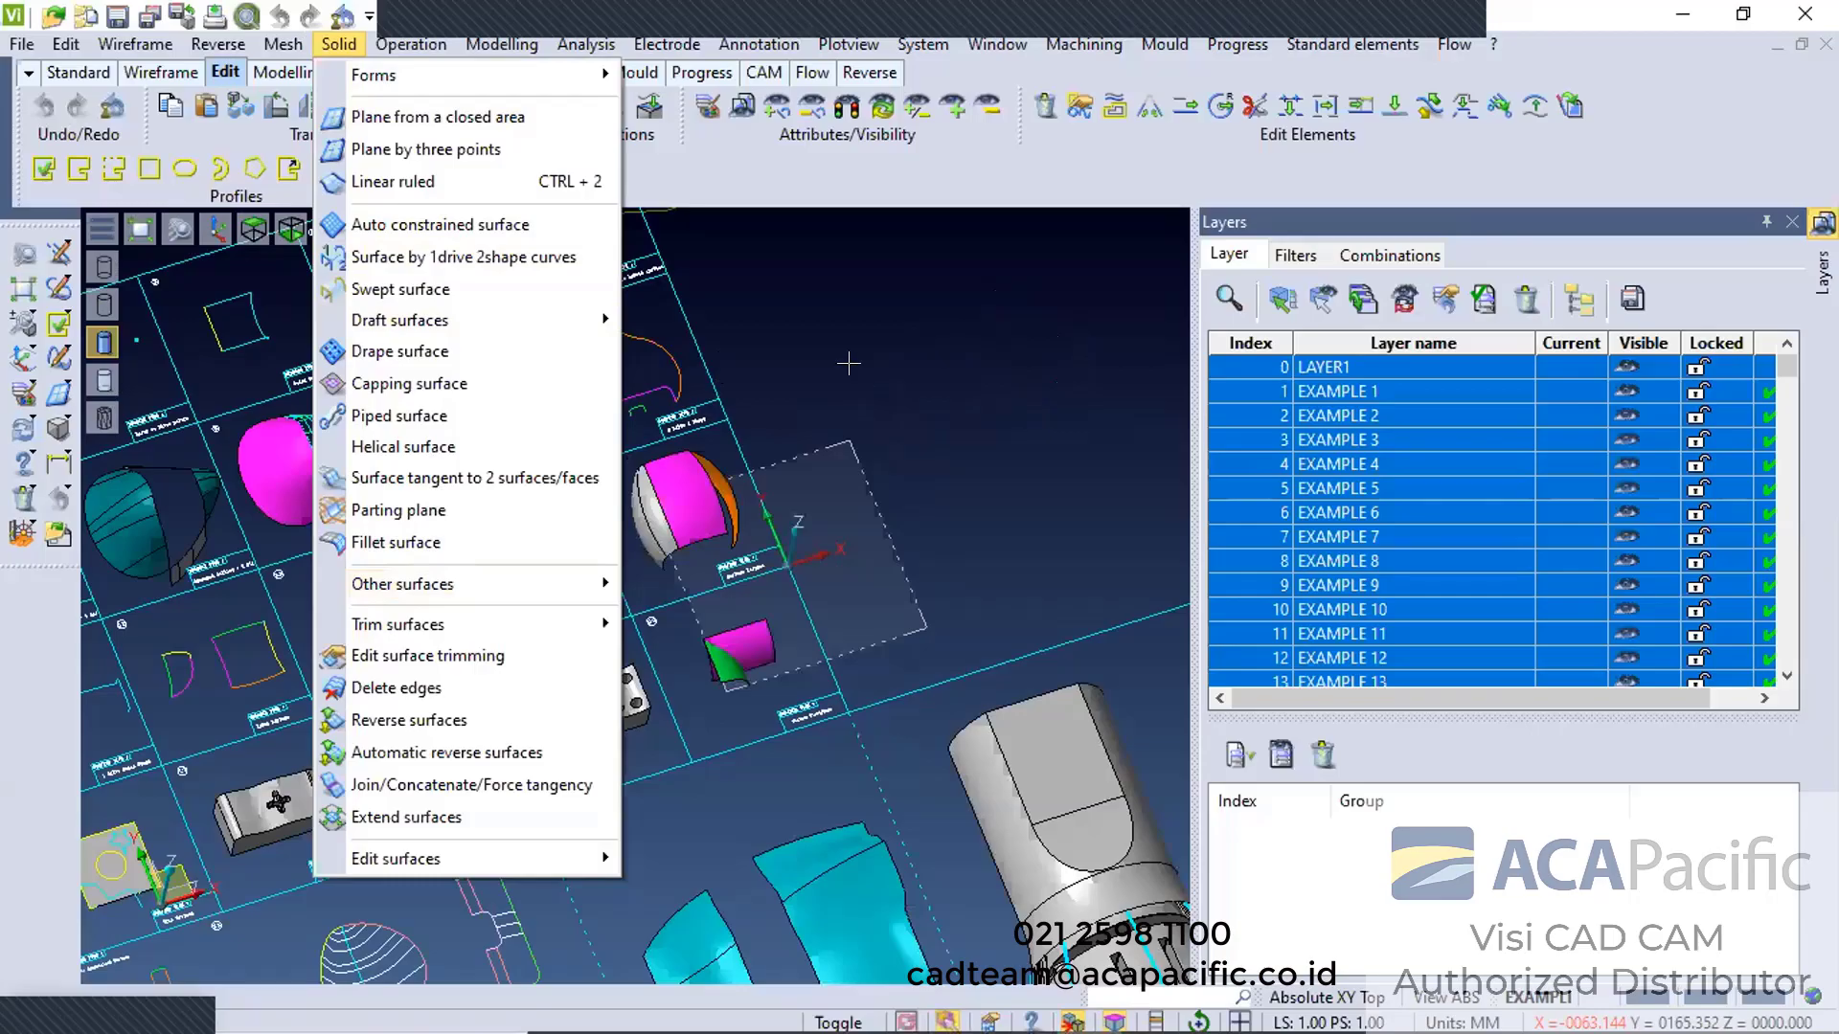
left_click(910, 365)
Examine the numbered grid of surface-type examples, focusing on the advanced lofting examples 7 and 8
scroll(910, 365, "down", 2)
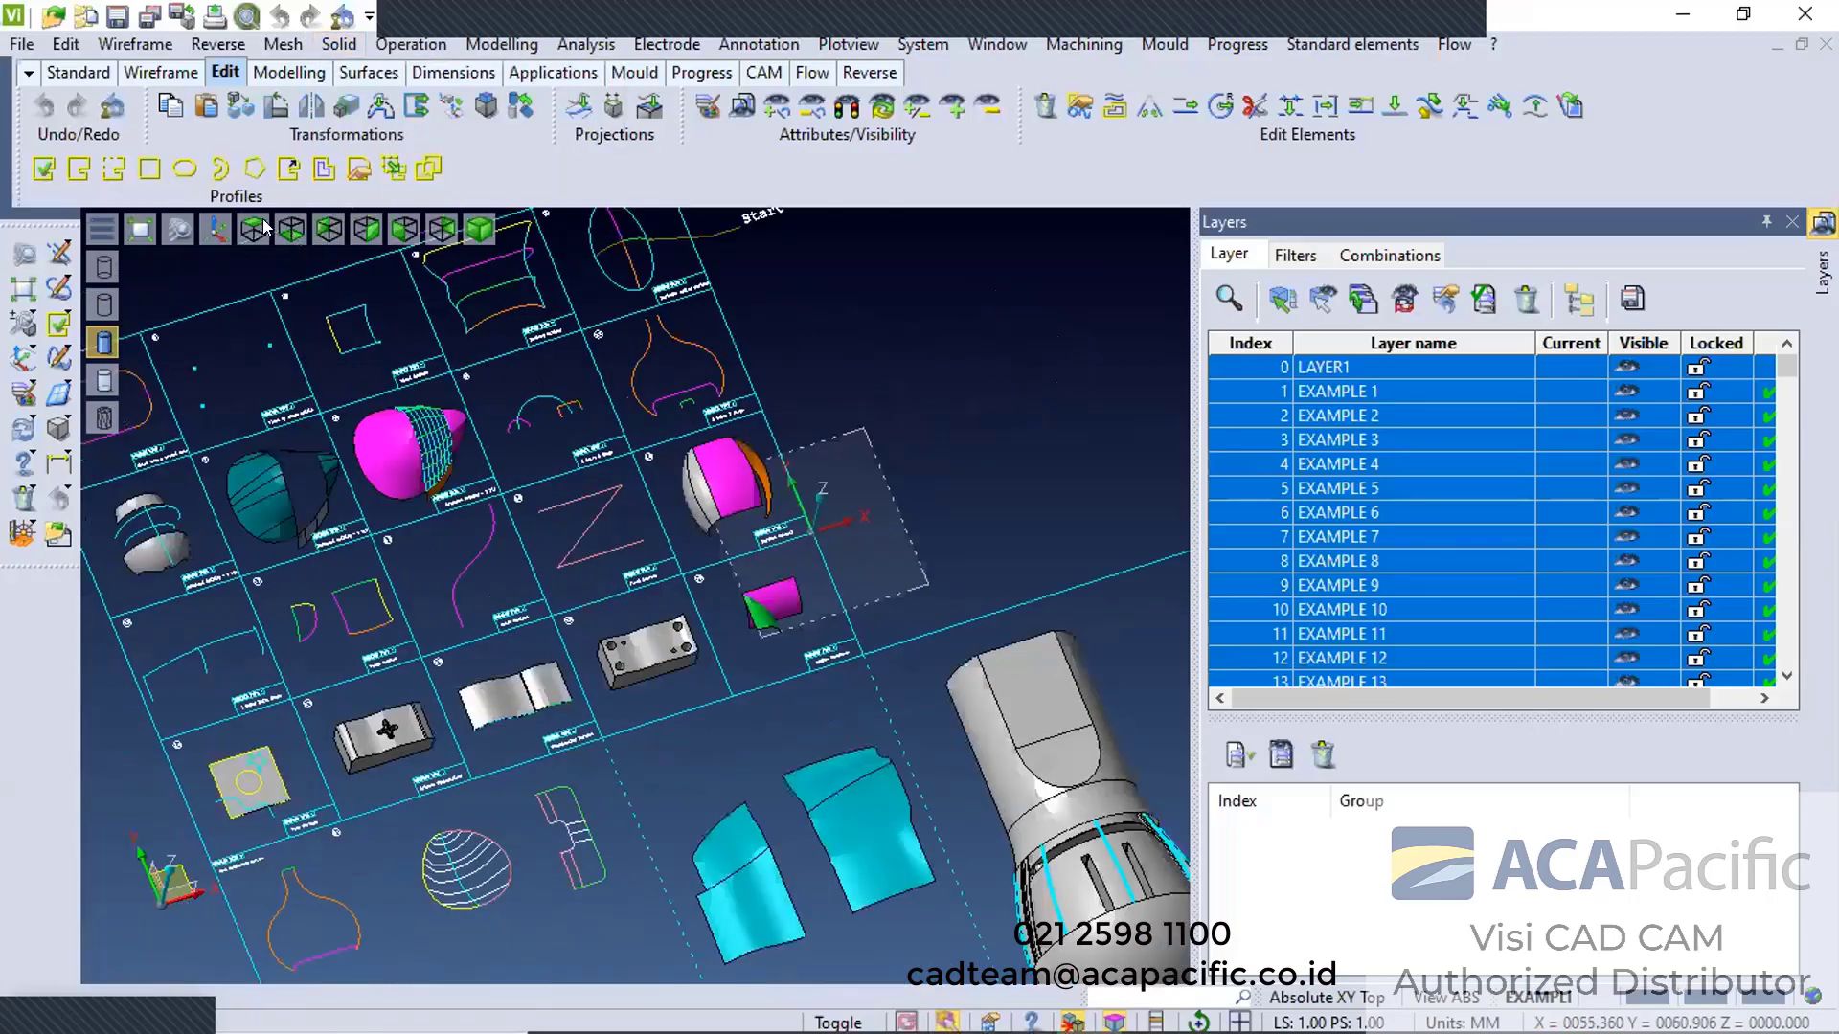
left_click(255, 229)
middle_click_drag(459, 410, 454, 406)
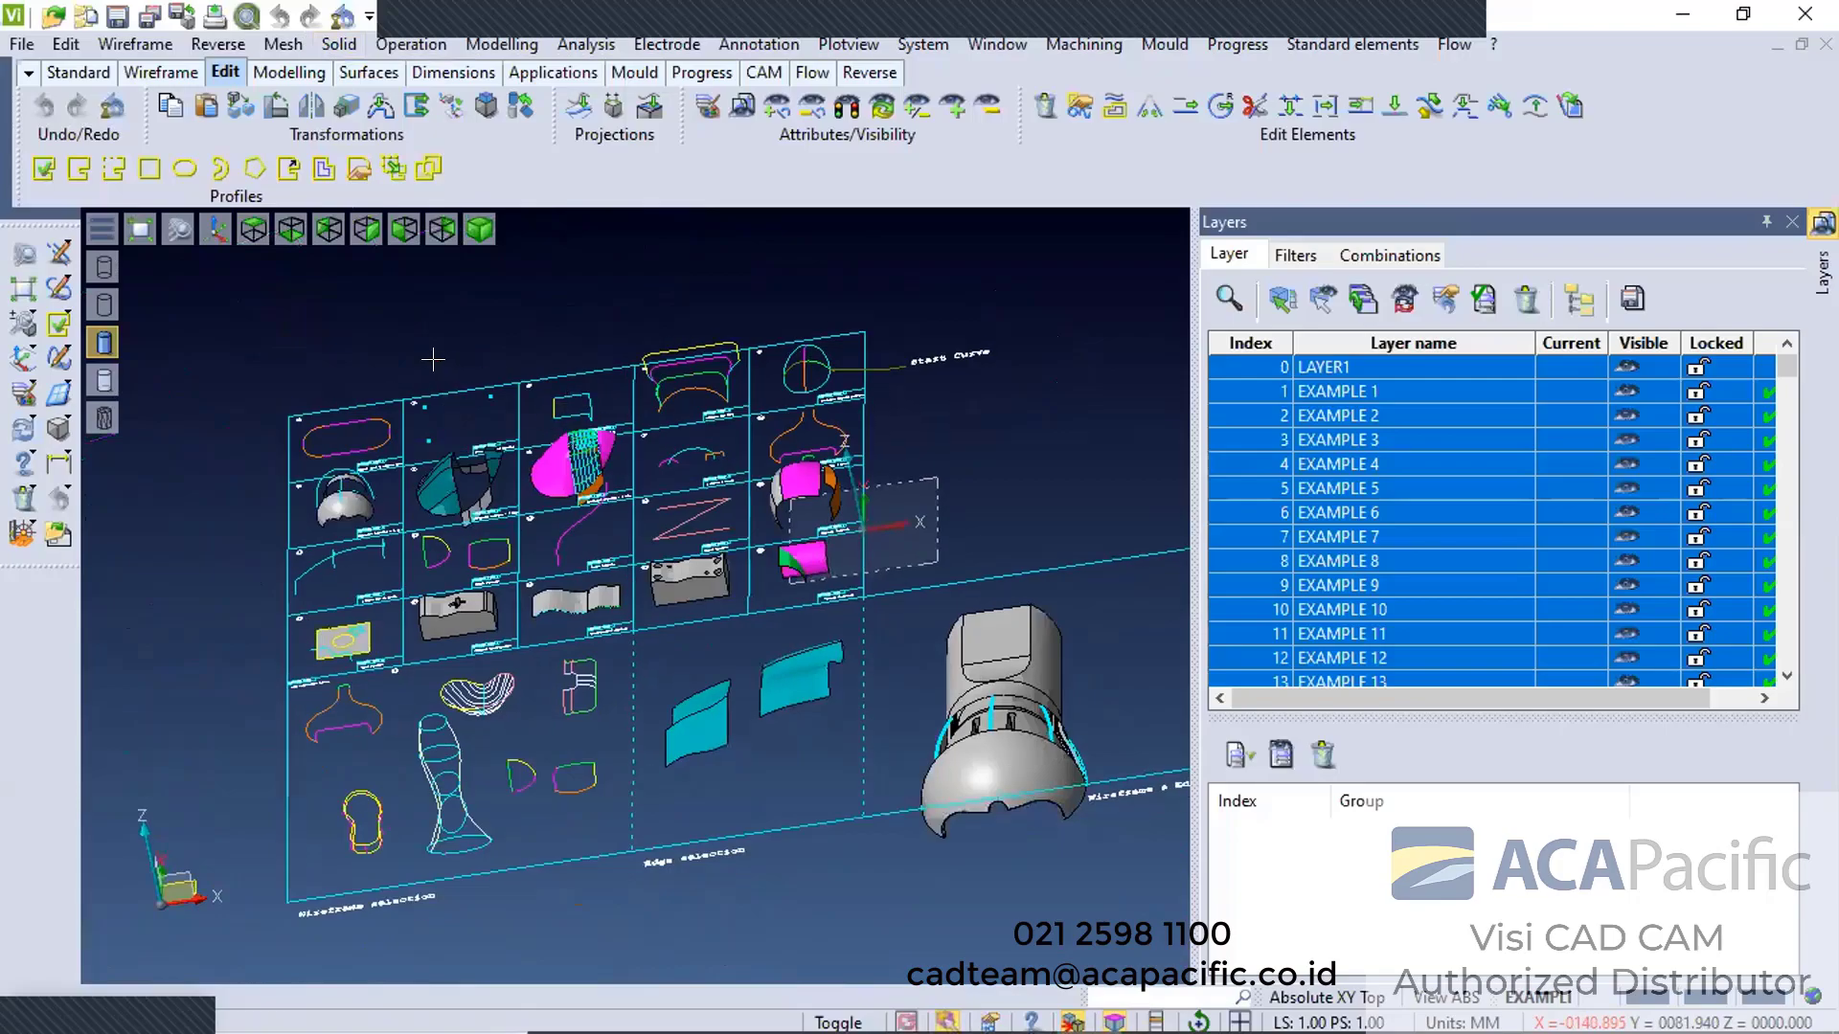
scroll(370, 363, "up", 3)
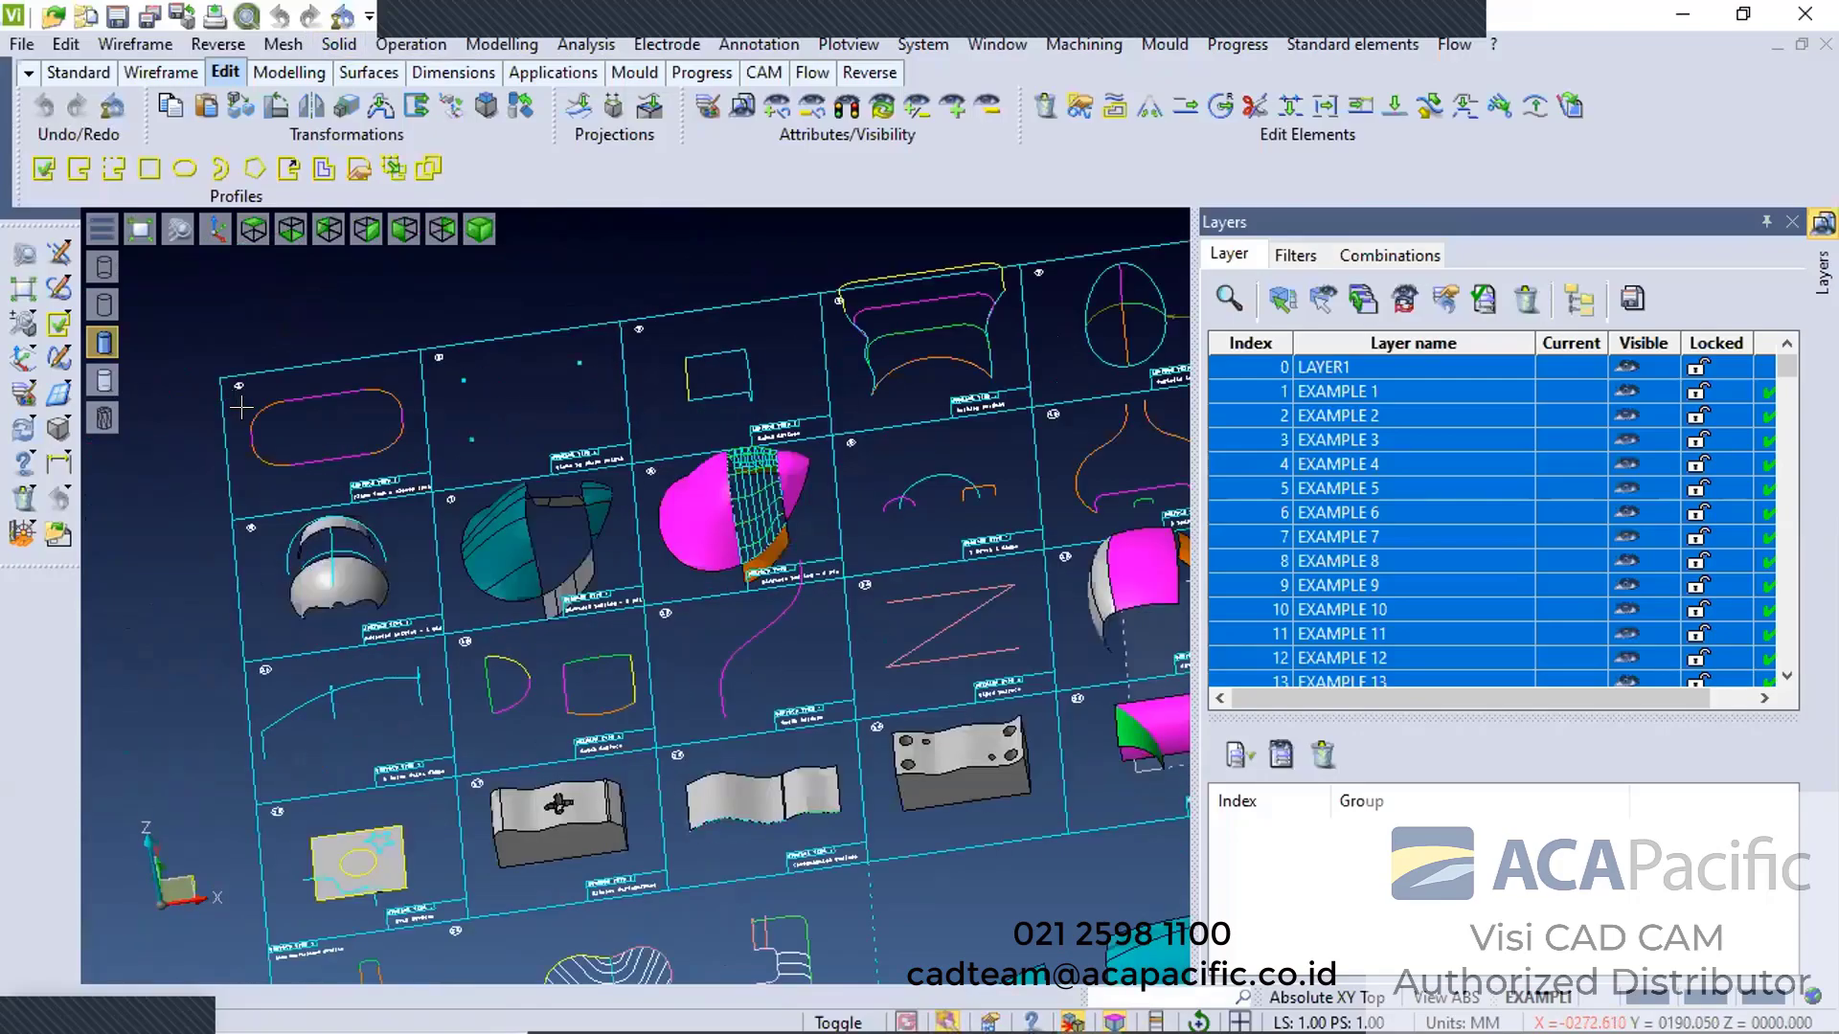
scroll(345, 456, "up", 3)
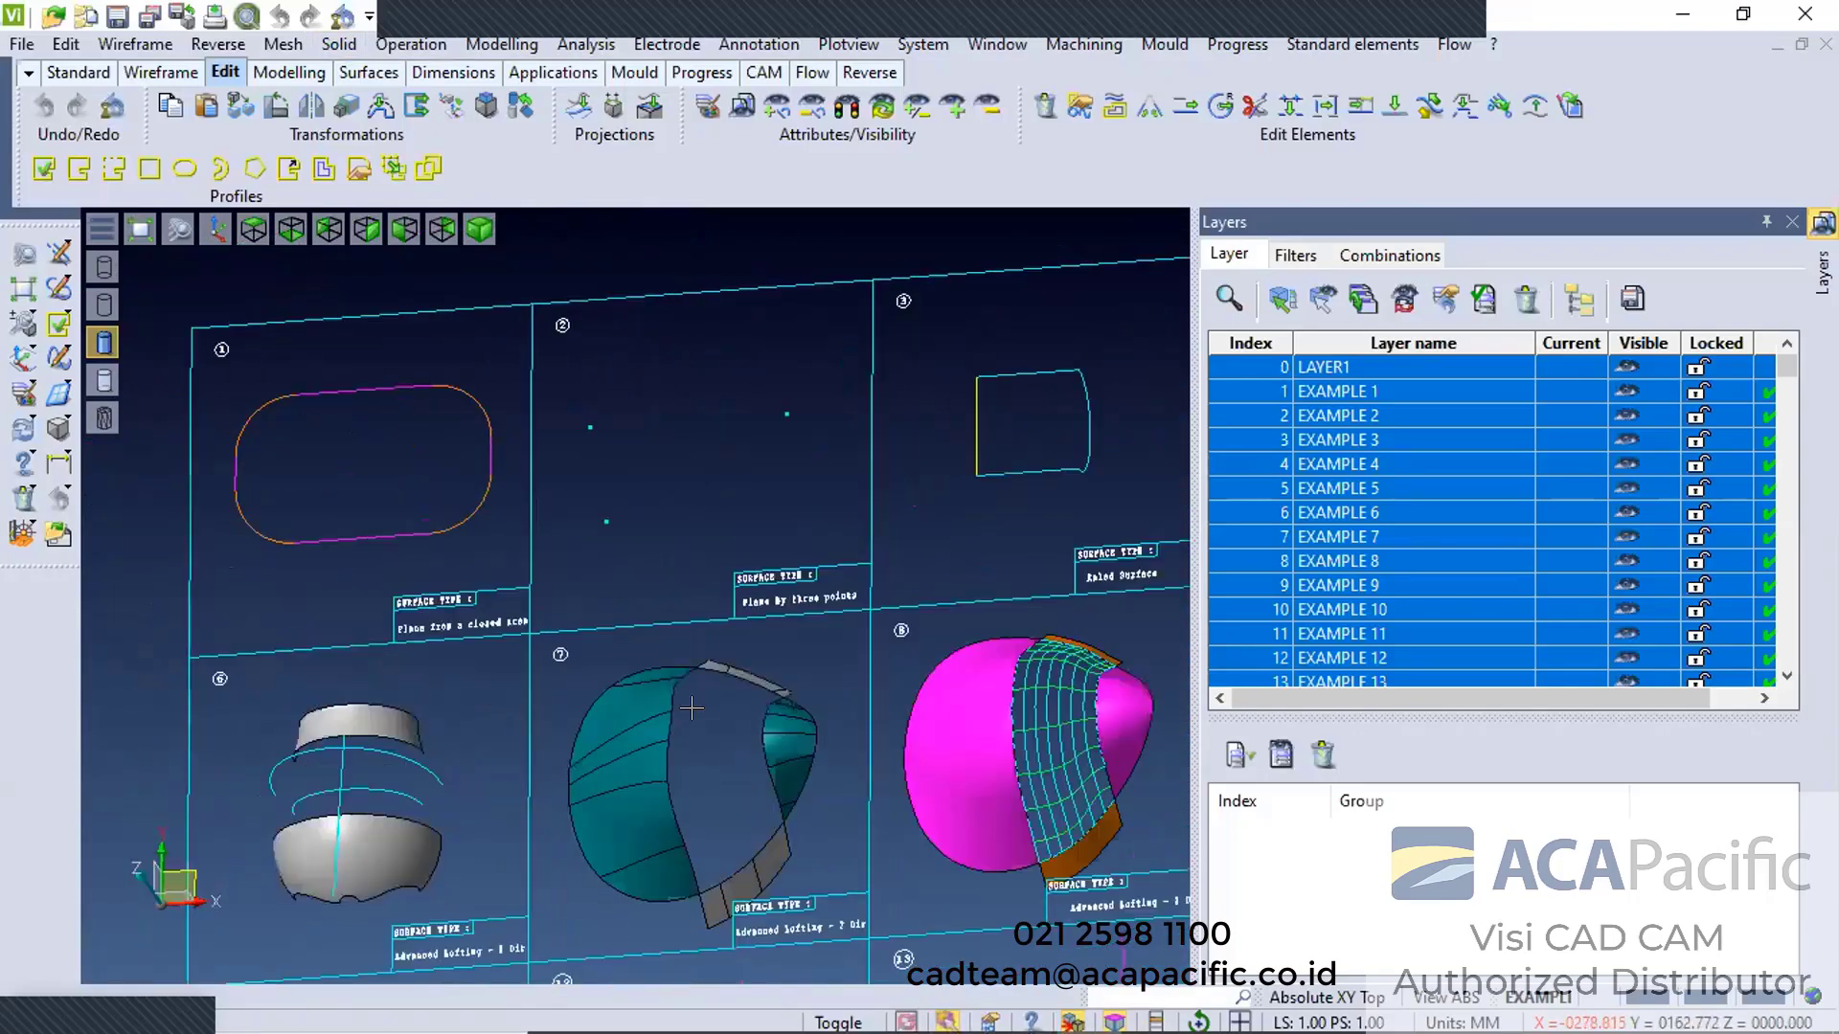
middle_click_drag(670, 428, 728, 671)
scroll(643, 683, "down", 4)
scroll(696, 728, "up", 3)
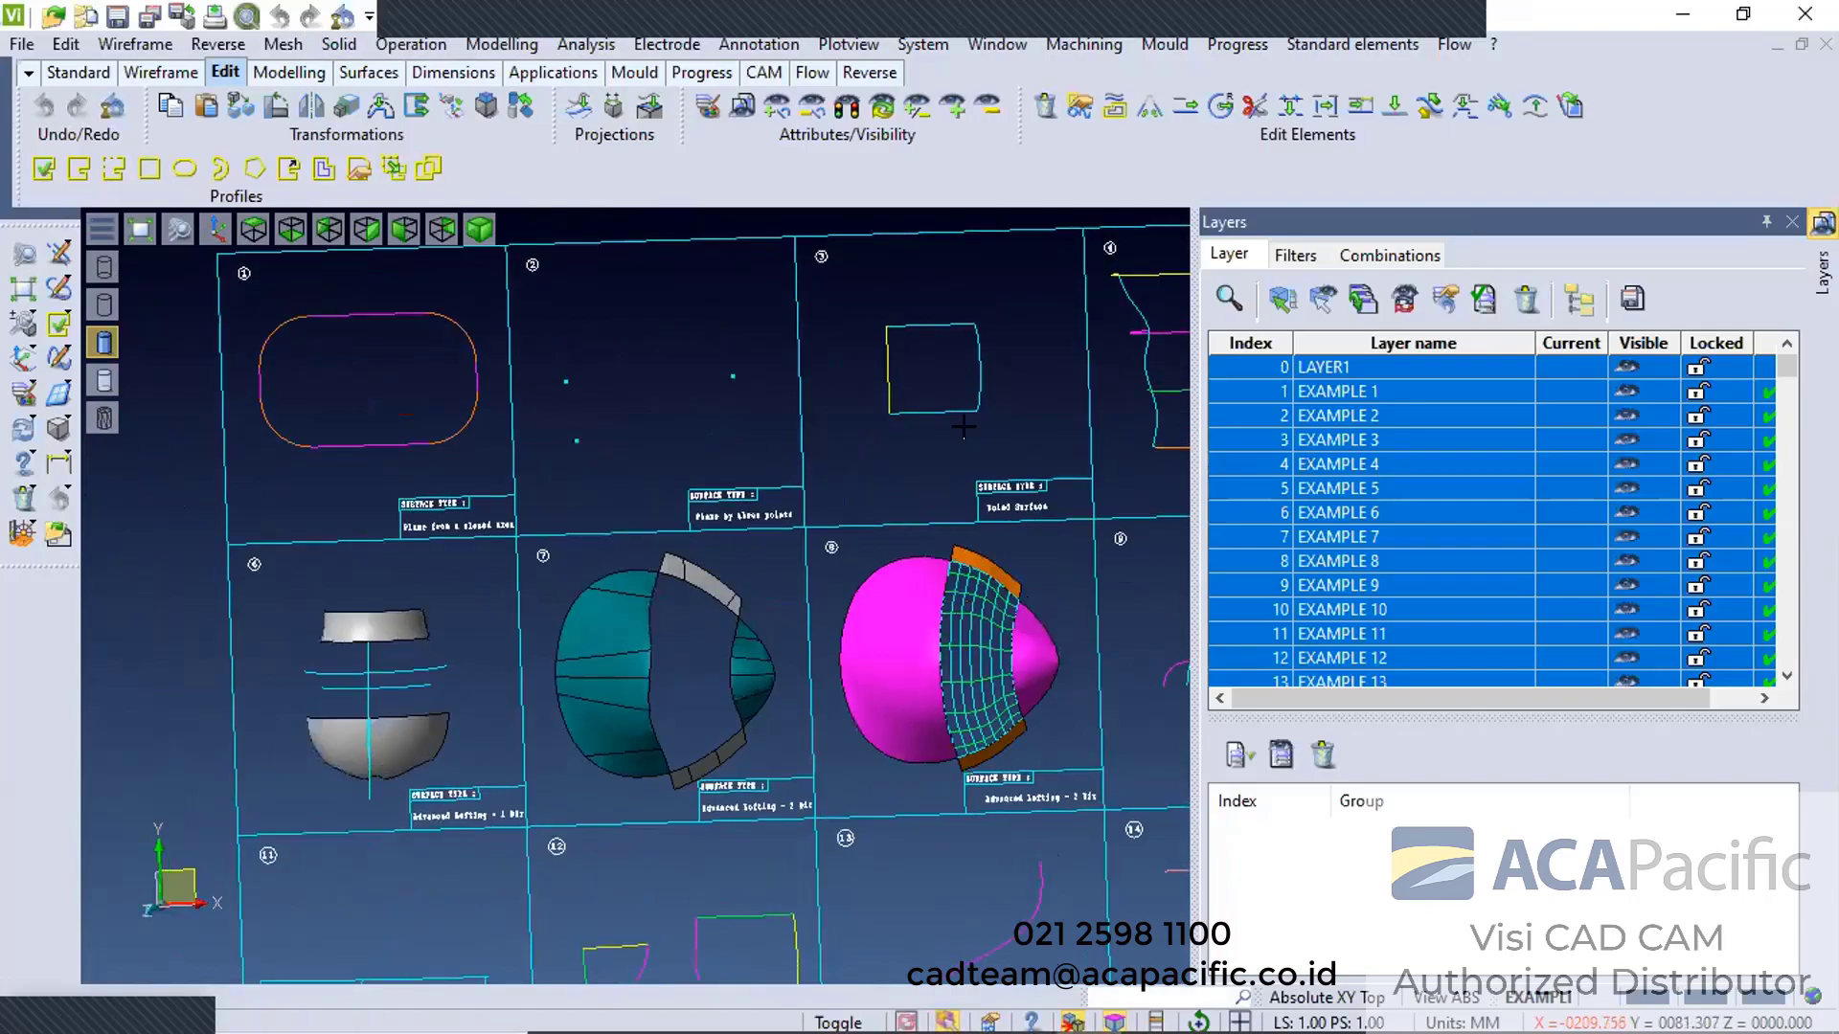
scroll(854, 681, "up", 3)
middle_click_drag(835, 618, 727, 583)
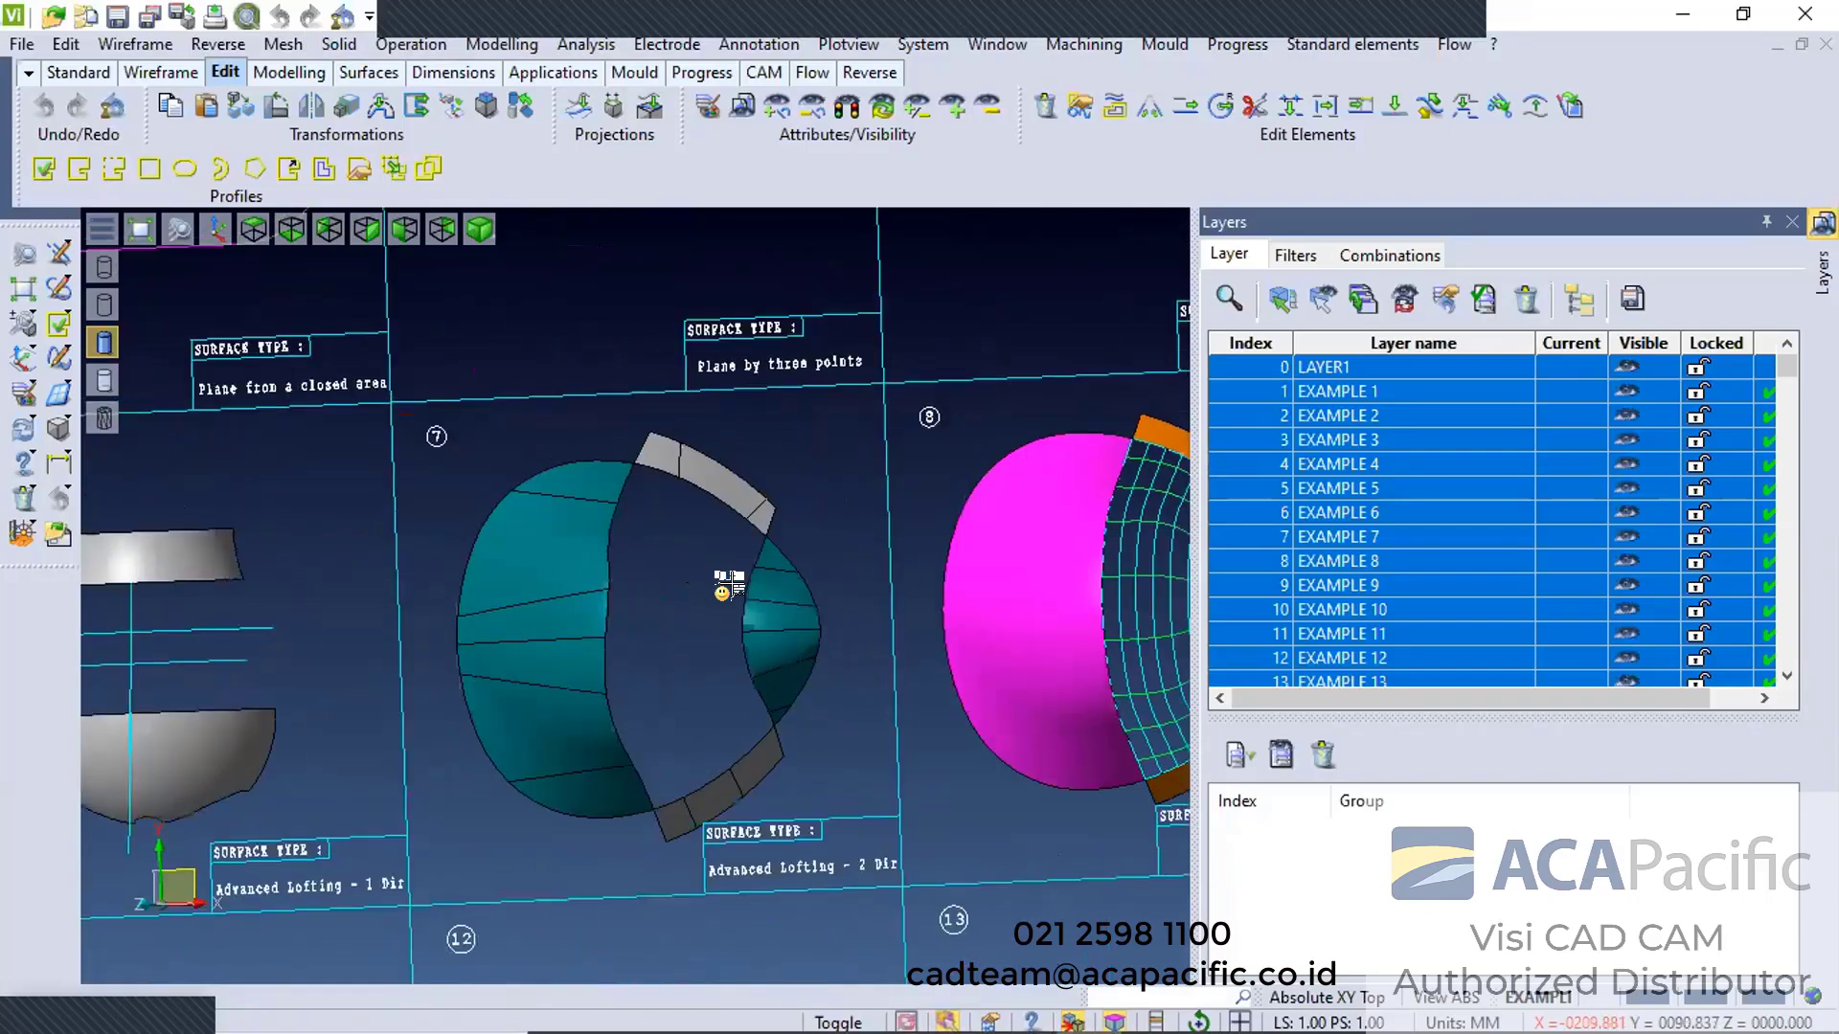
scroll(835, 705, "up", 2)
scroll(718, 651, "down", 3)
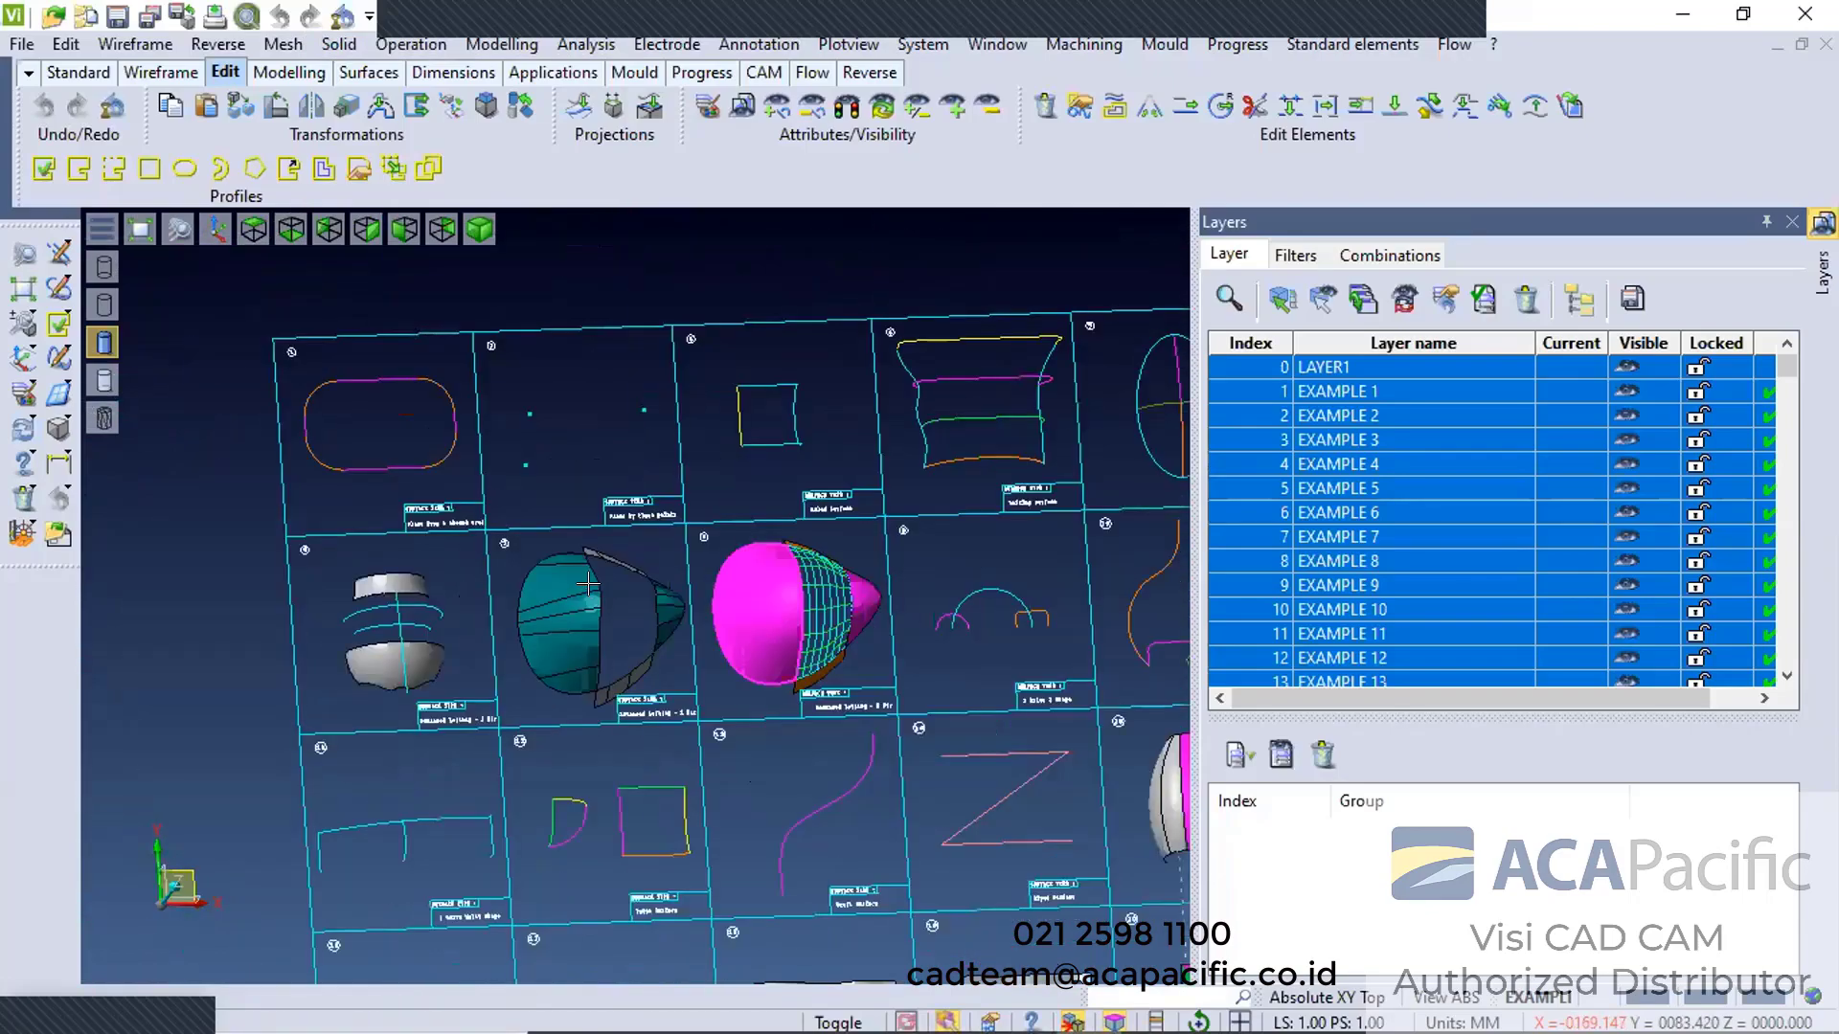
middle_click_drag(885, 714, 885, 713)
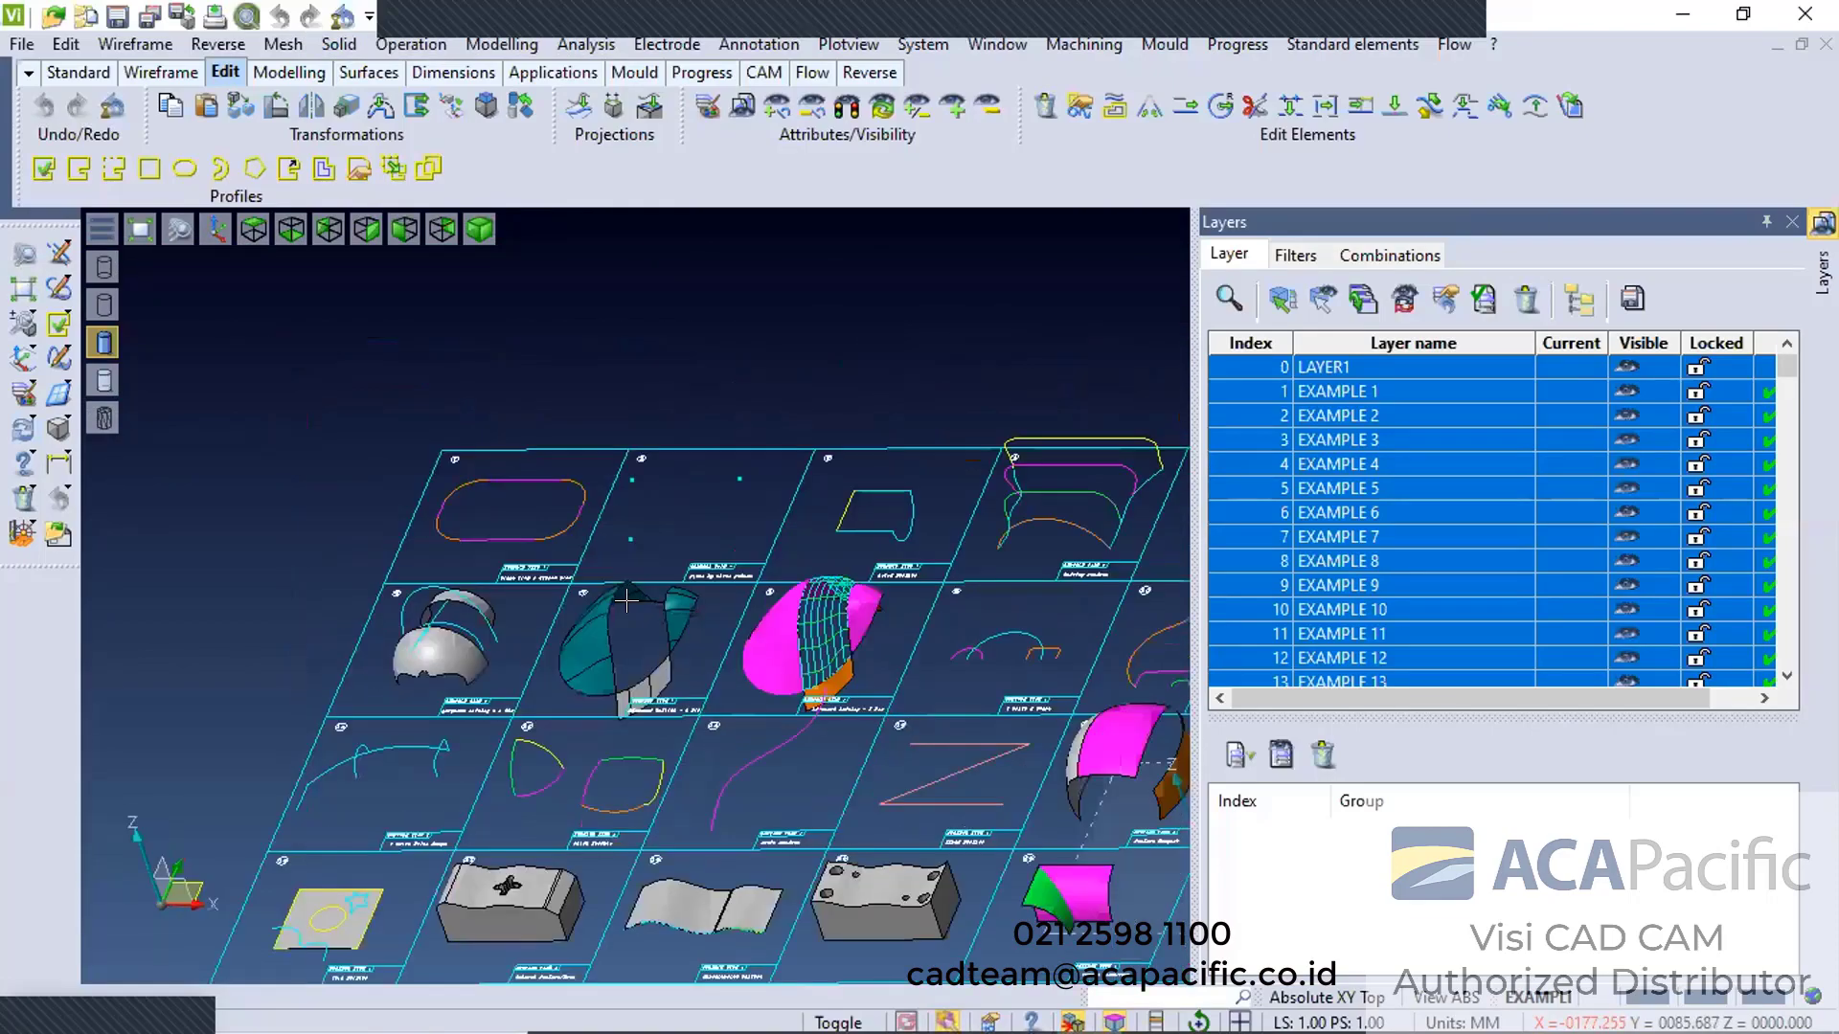
scroll(555, 598, "up", 2)
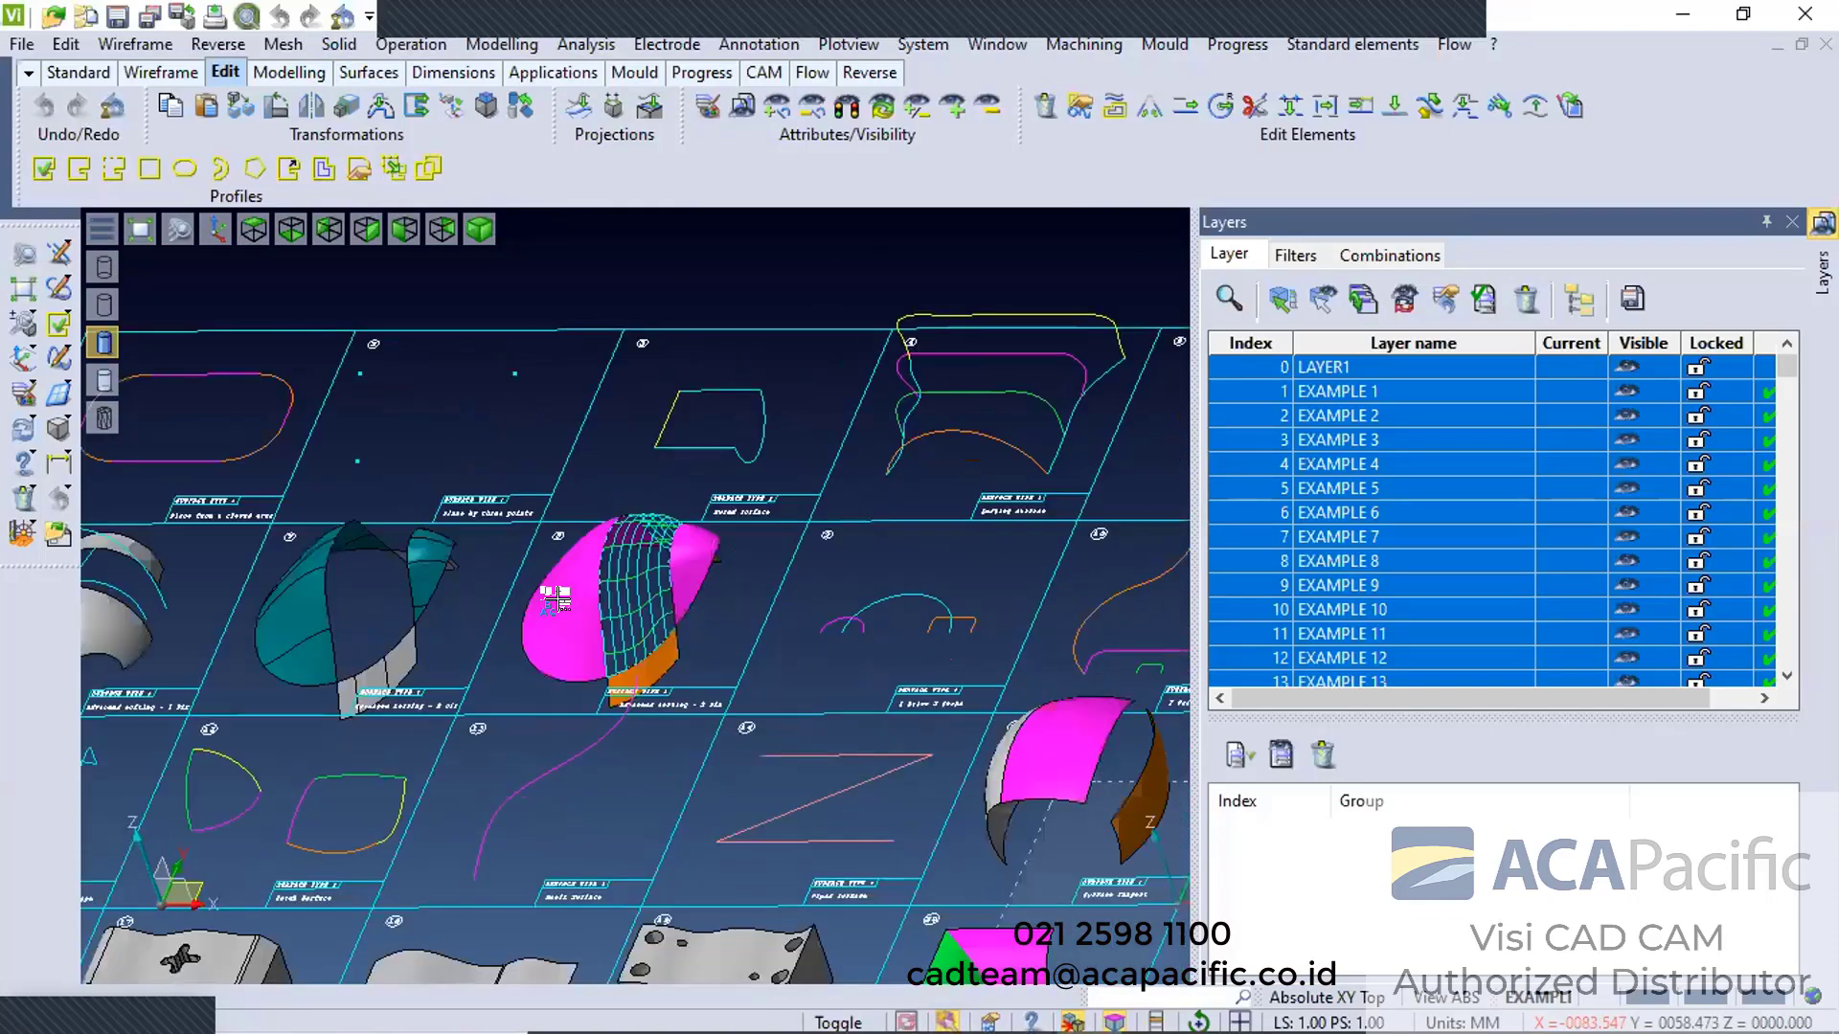
scroll(556, 599, "down", 3)
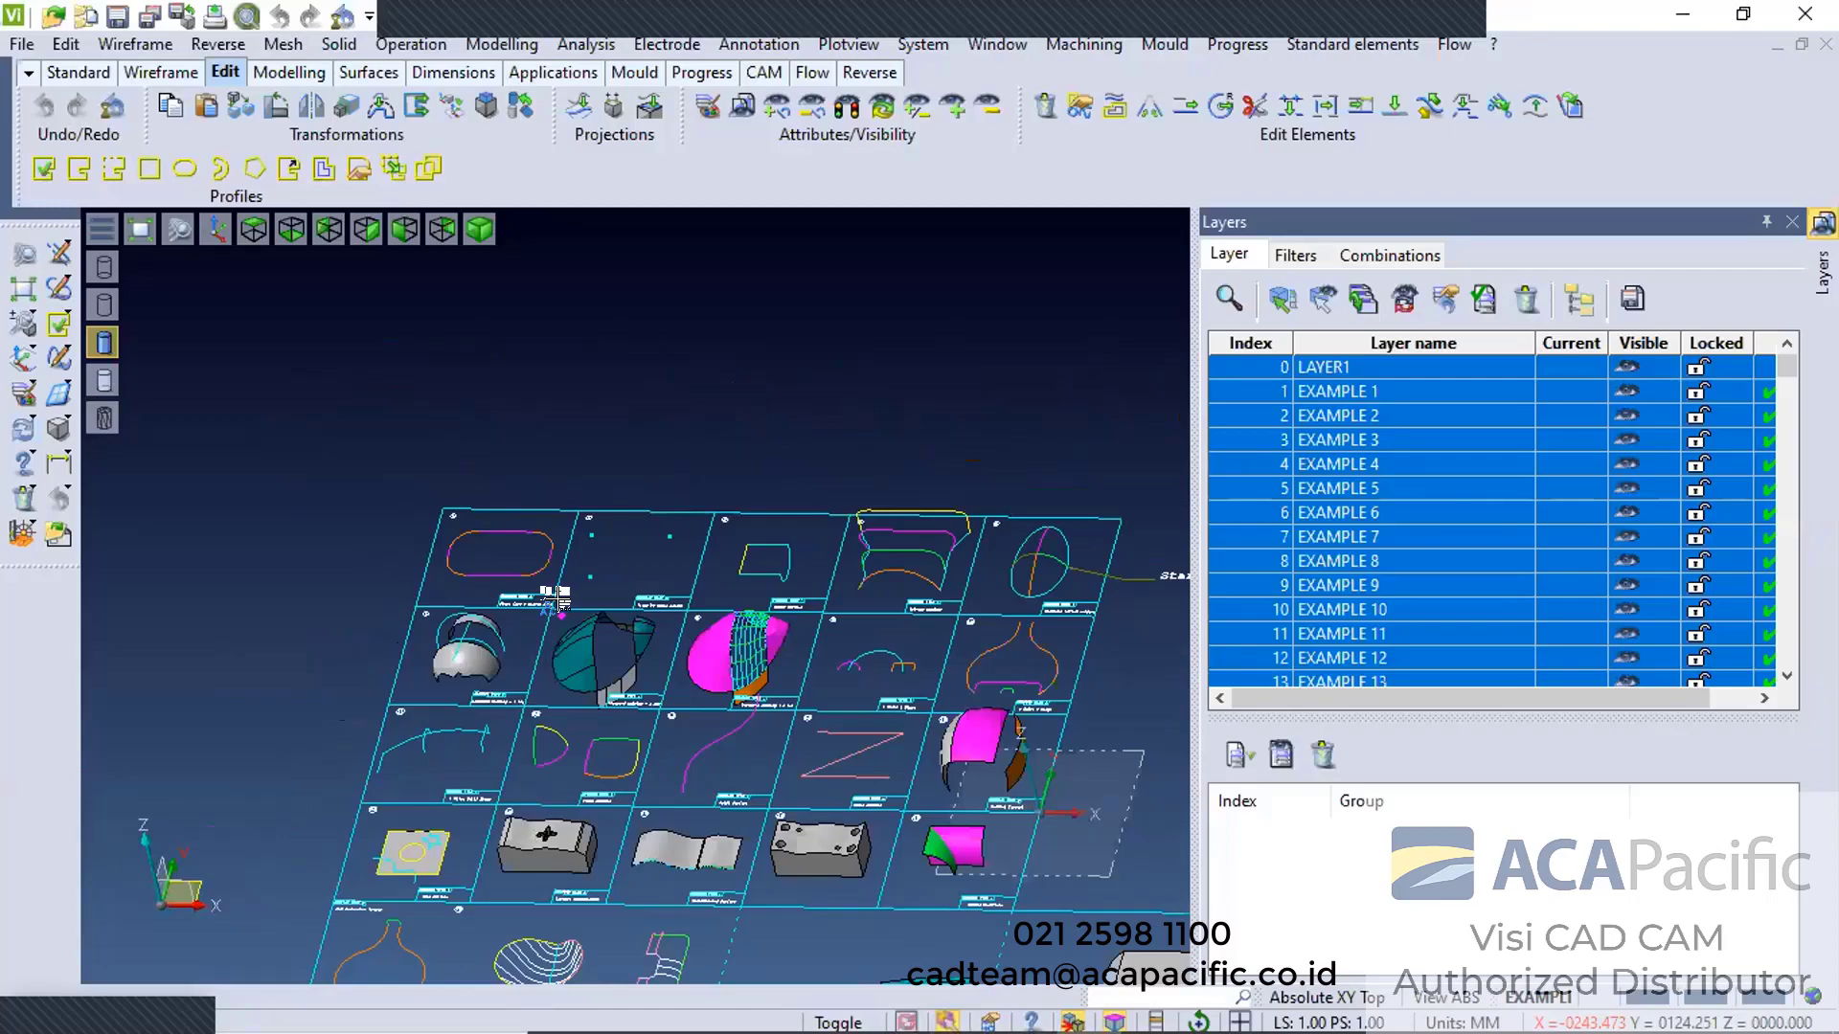
middle_click_drag(799, 377, 793, 384)
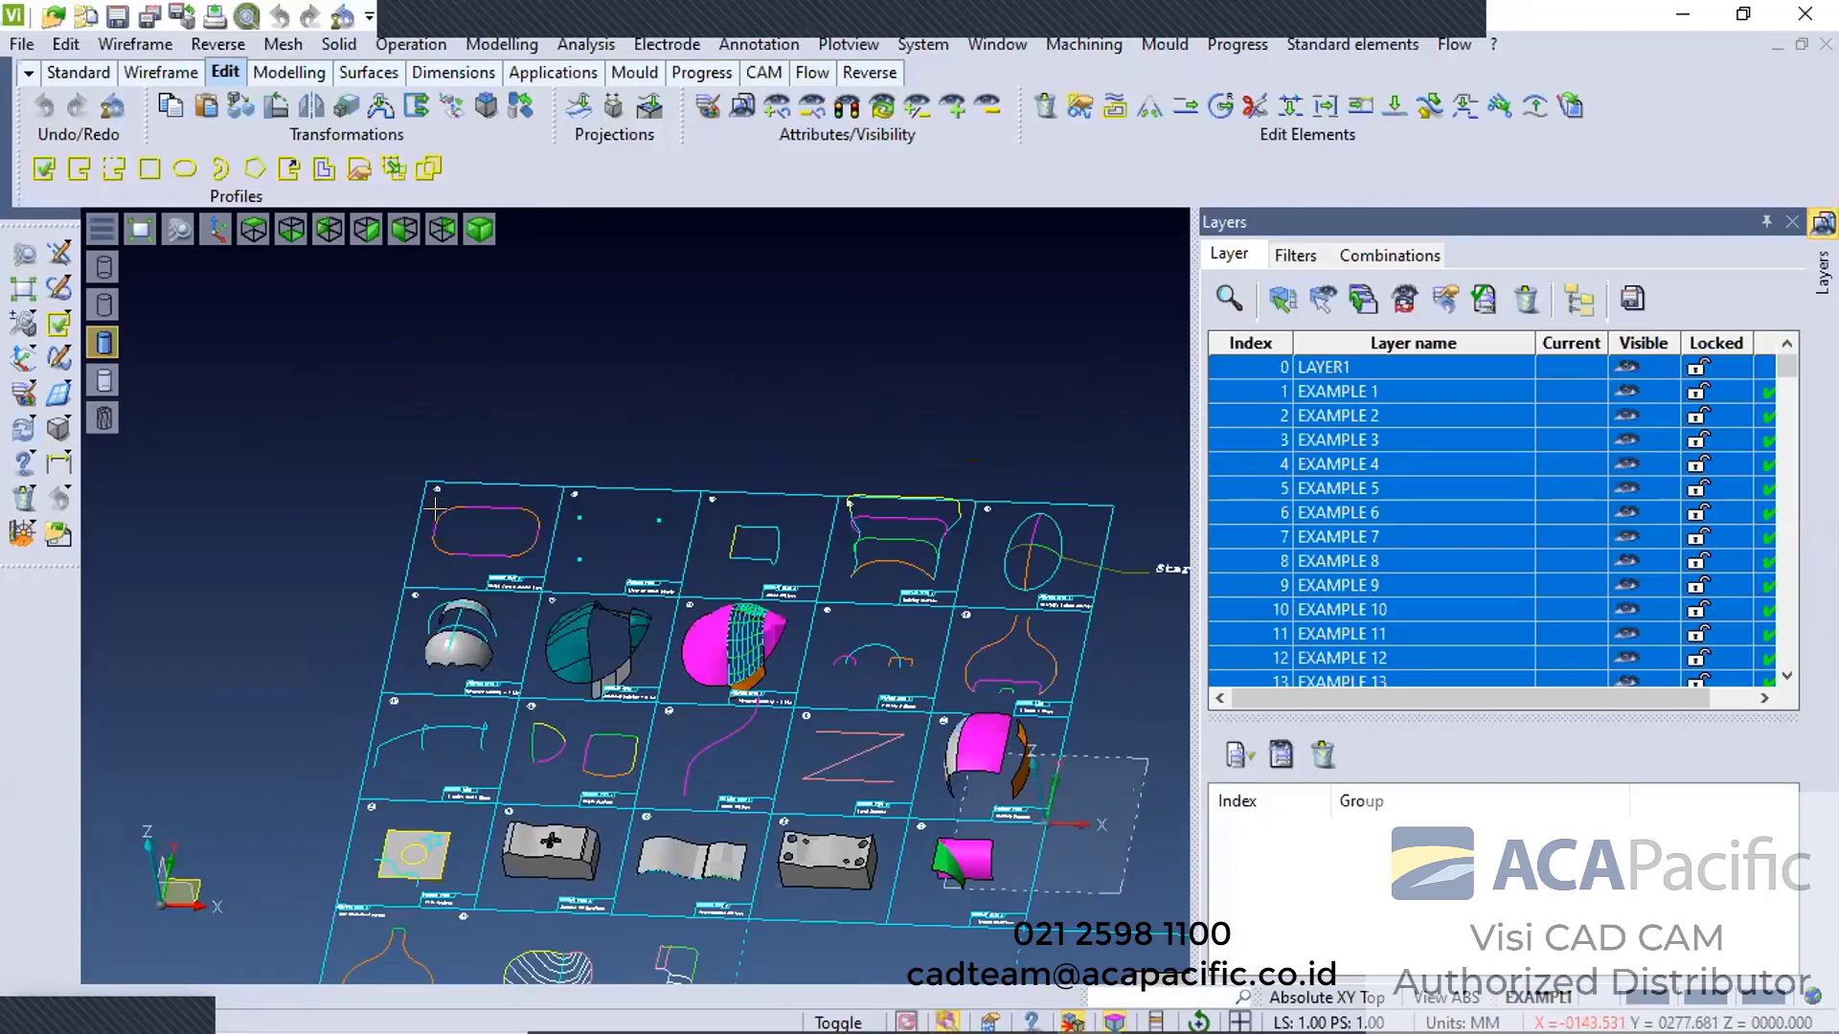
Review the surface-type examples from the first row down to the wireframe and edge selection areas
scroll(429, 458, "up", 2)
scroll(469, 574, "down", 1)
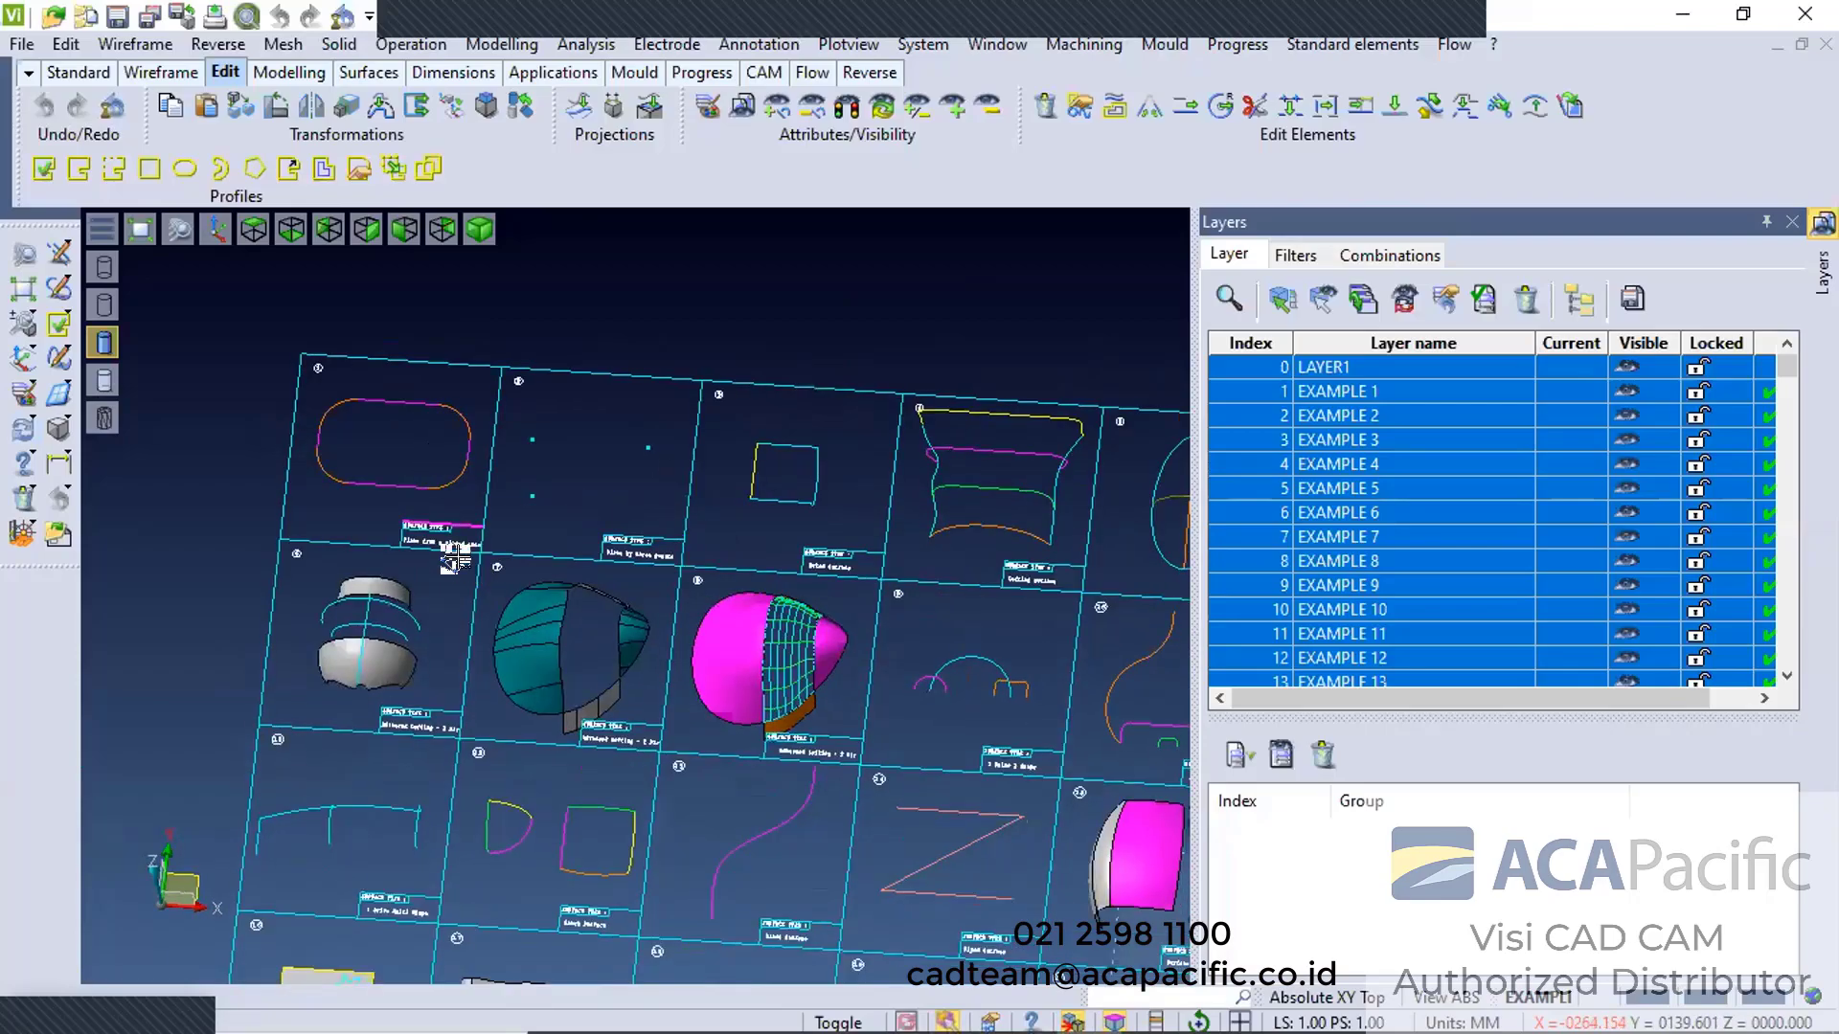
middle_click_drag(649, 371, 590, 408)
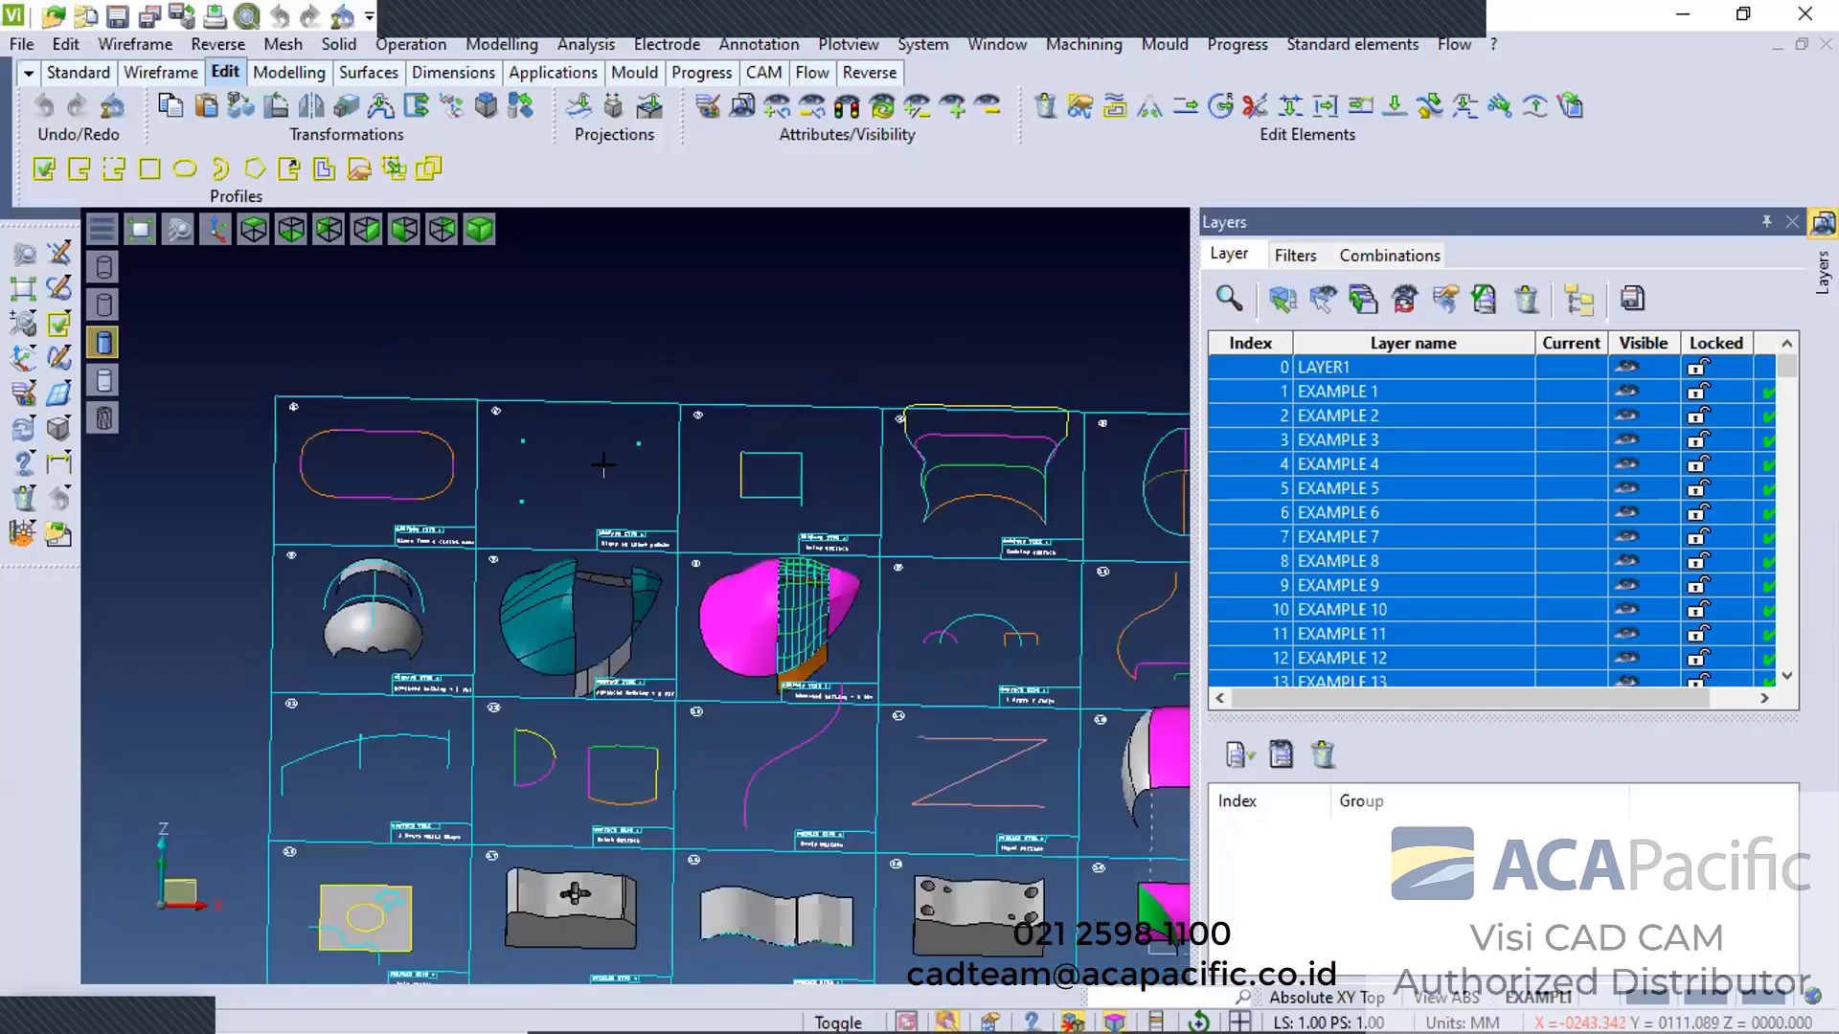
middle_click_drag(436, 532, 450, 561)
middle_click_drag(260, 407, 277, 423)
scroll(277, 423, "up", 1)
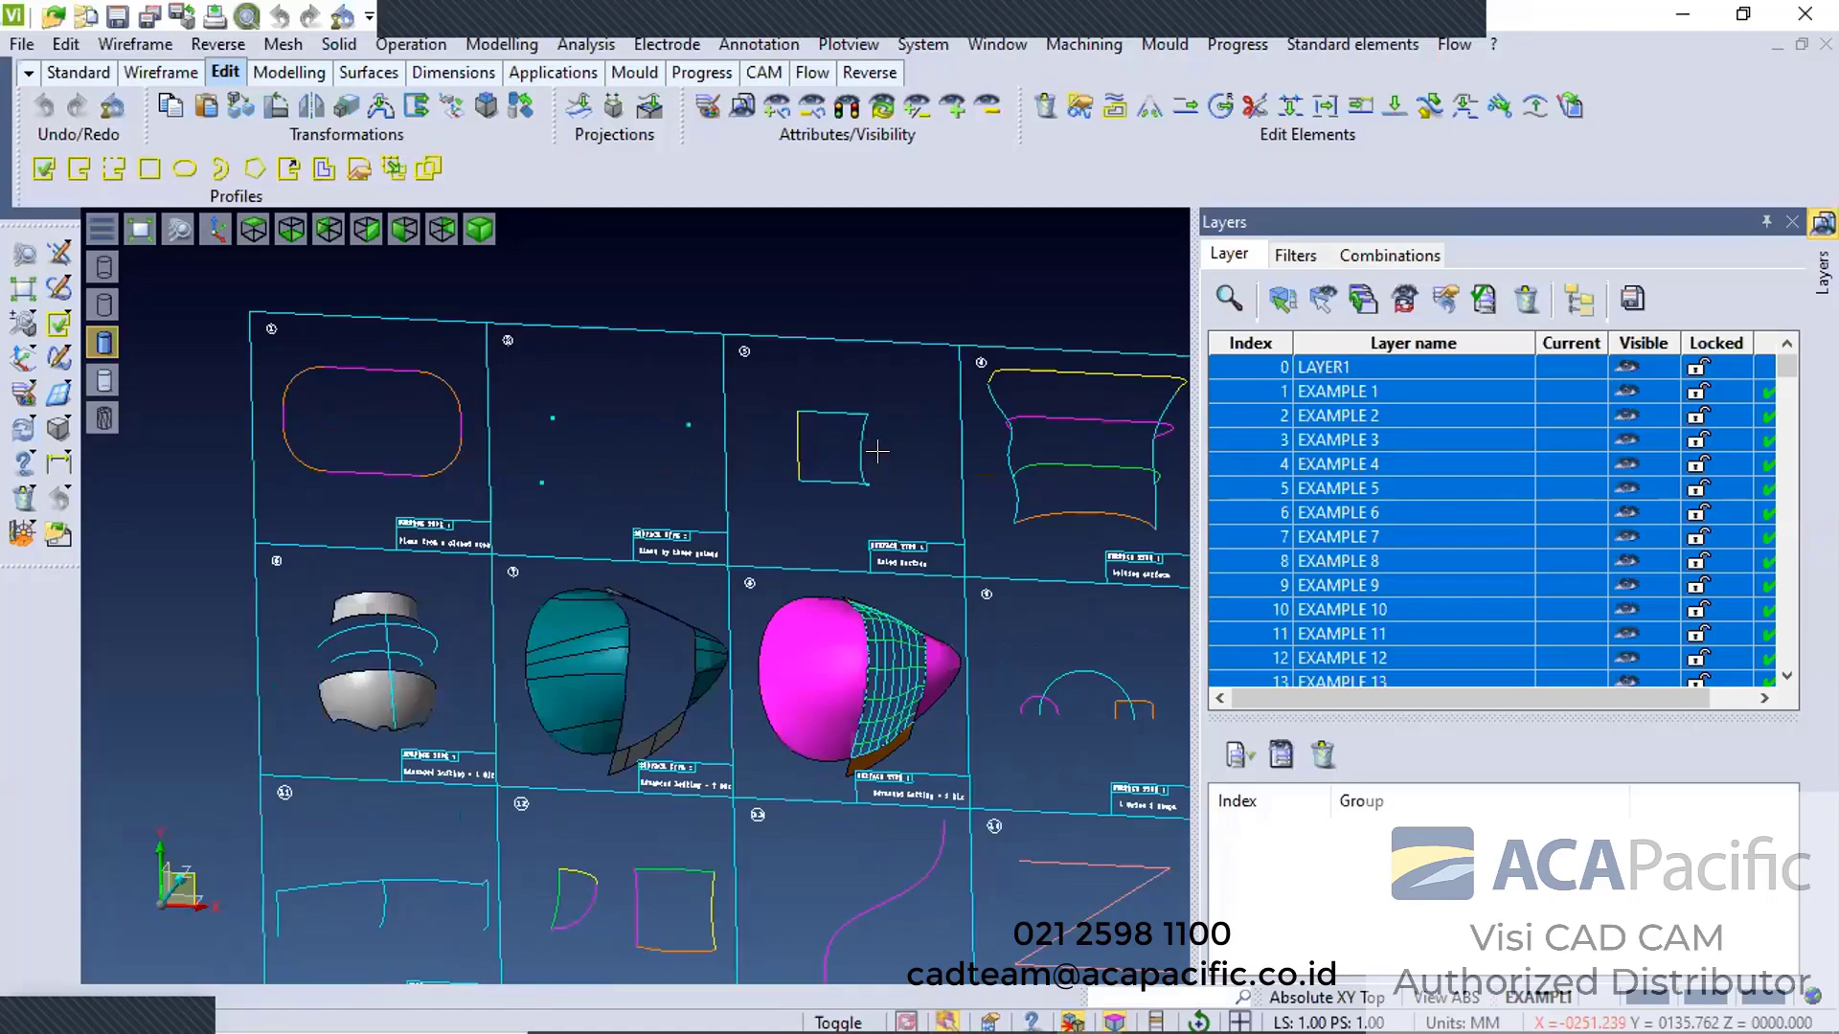
scroll(1017, 408, "up", 3)
scroll(865, 407, "down", 3)
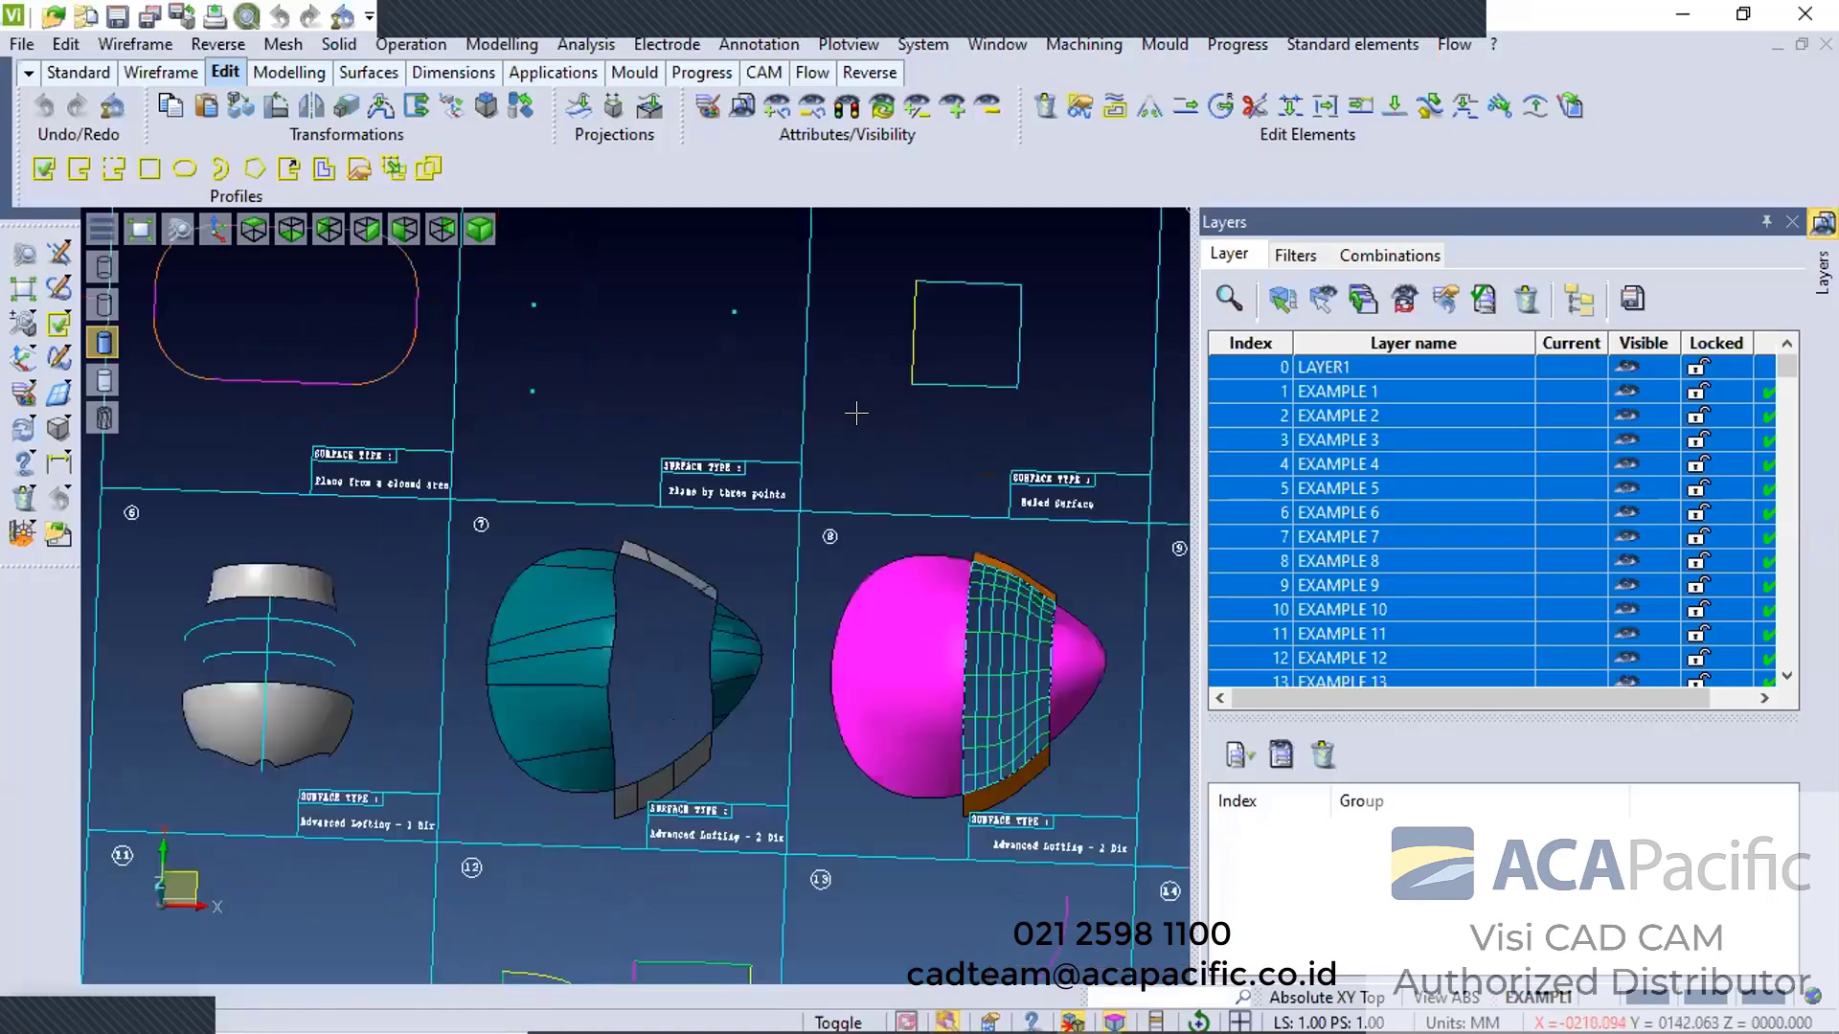
scroll(1078, 429, "down", 1)
scroll(755, 636, "down", 2)
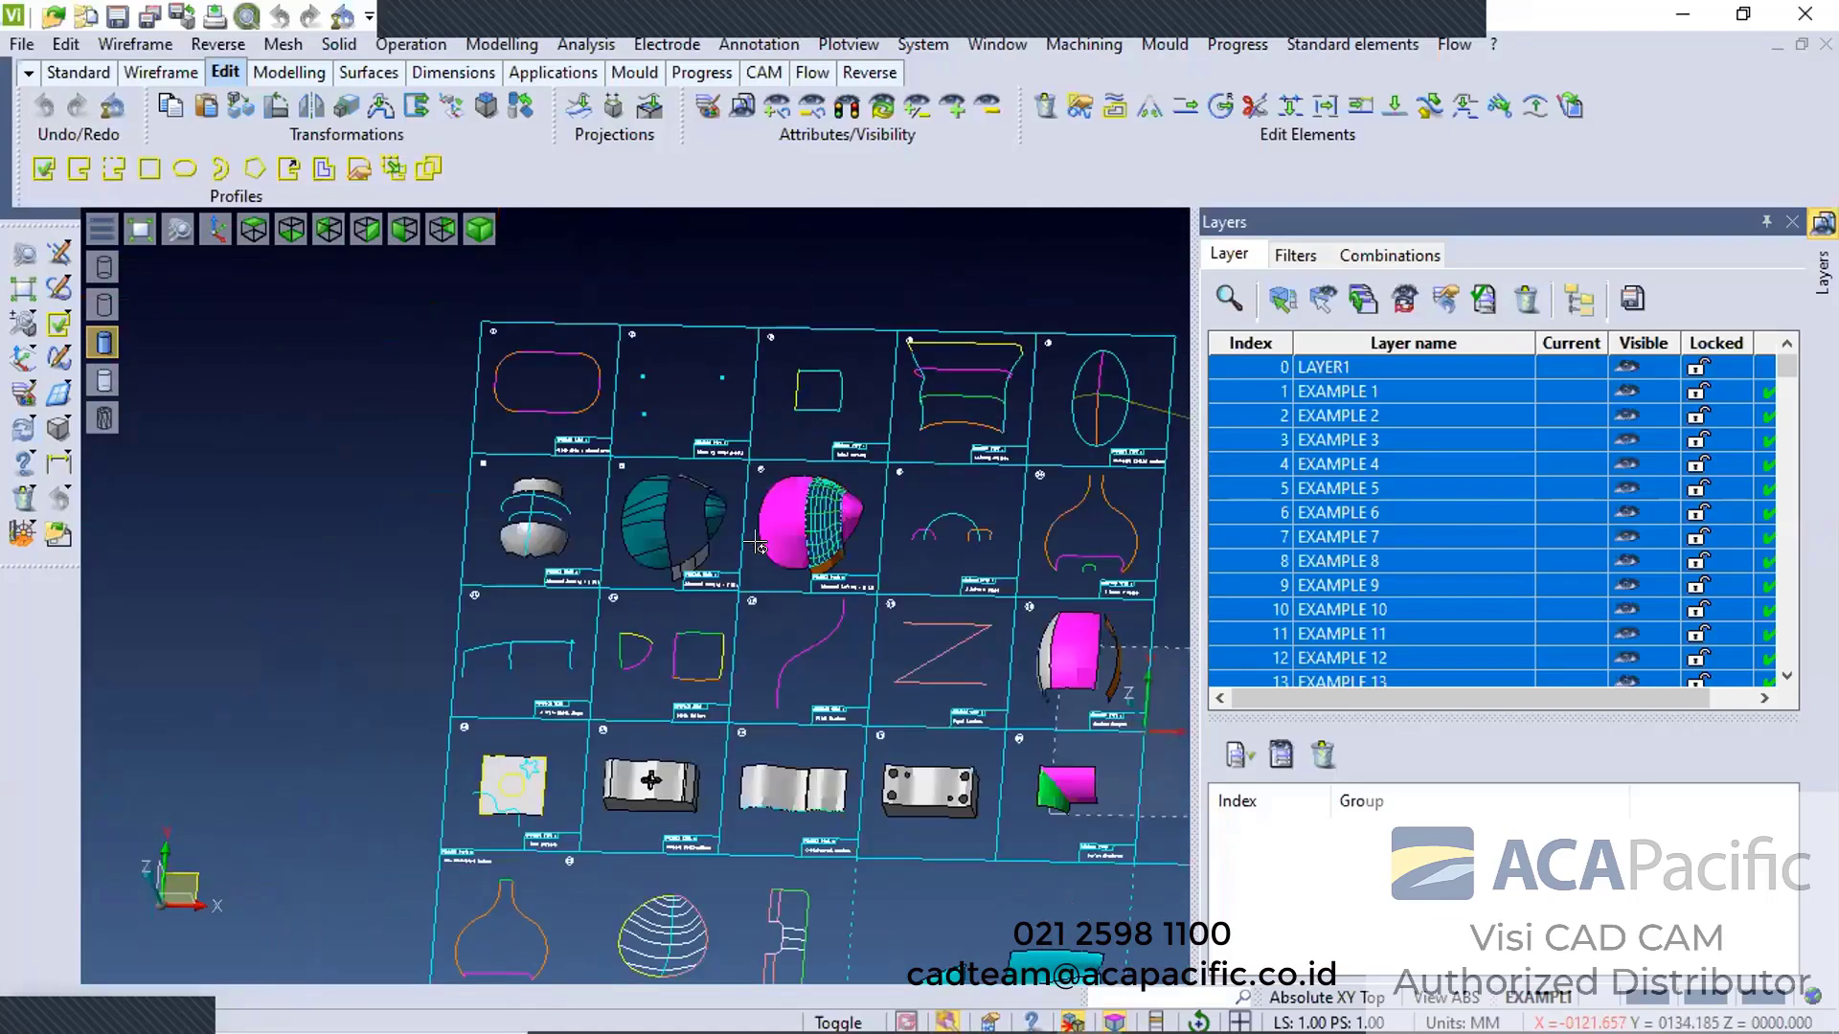
scroll(843, 724, "up", 1)
middle_click_drag(889, 750, 761, 607)
scroll(720, 660, "down", 2)
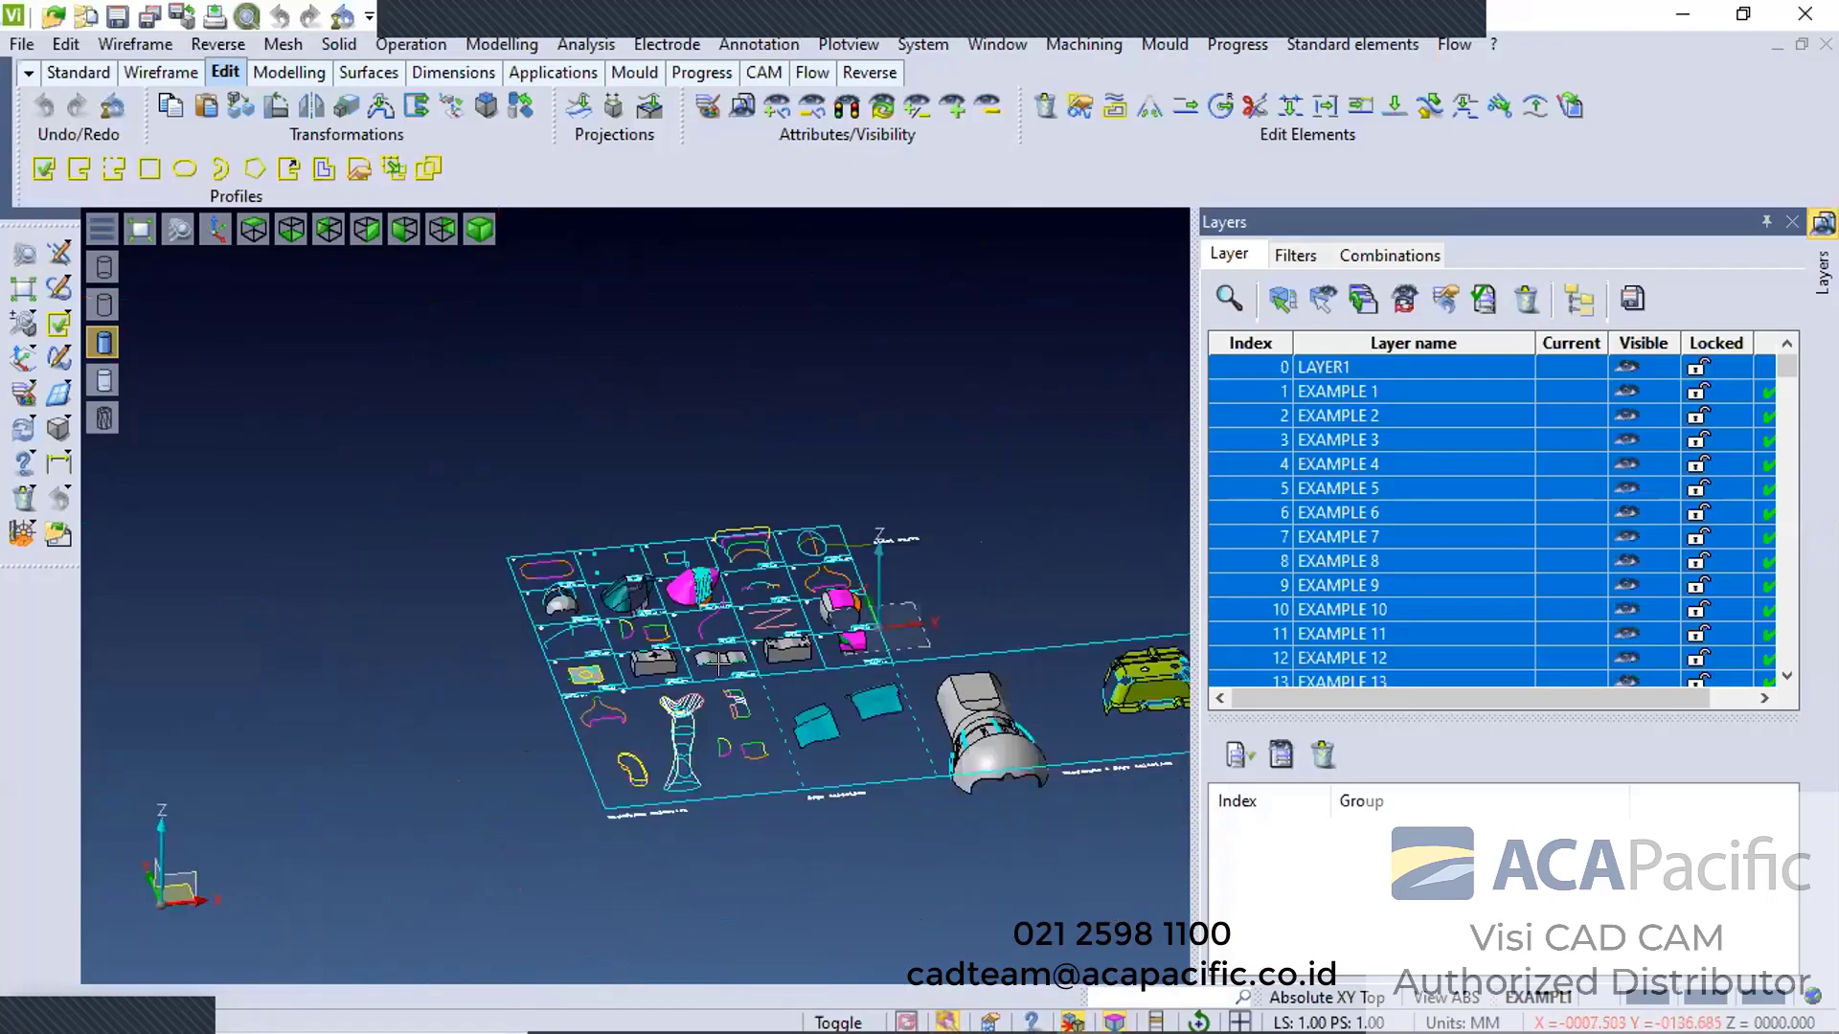
scroll(393, 457, "up", 3)
scroll(299, 457, "down", 1)
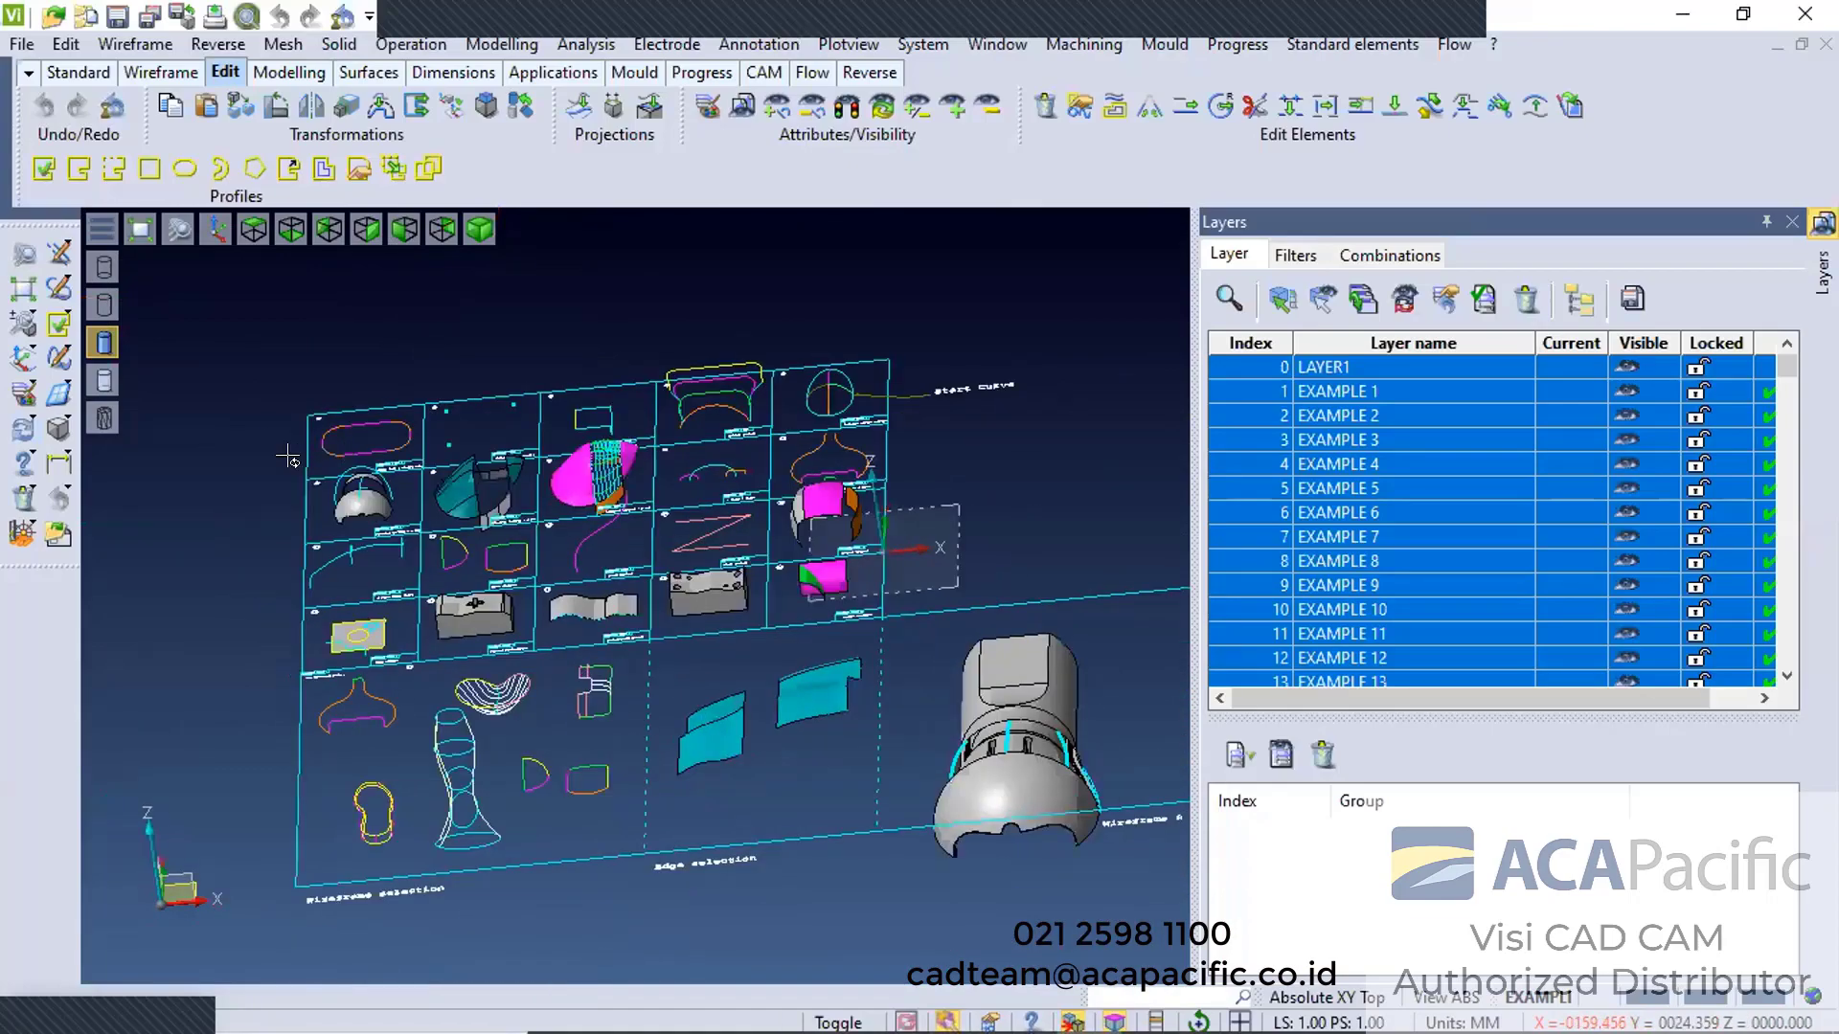
Create a plane from a closed area inside the rounded rectangular profile of example 1
scroll(368, 452, "up", 6)
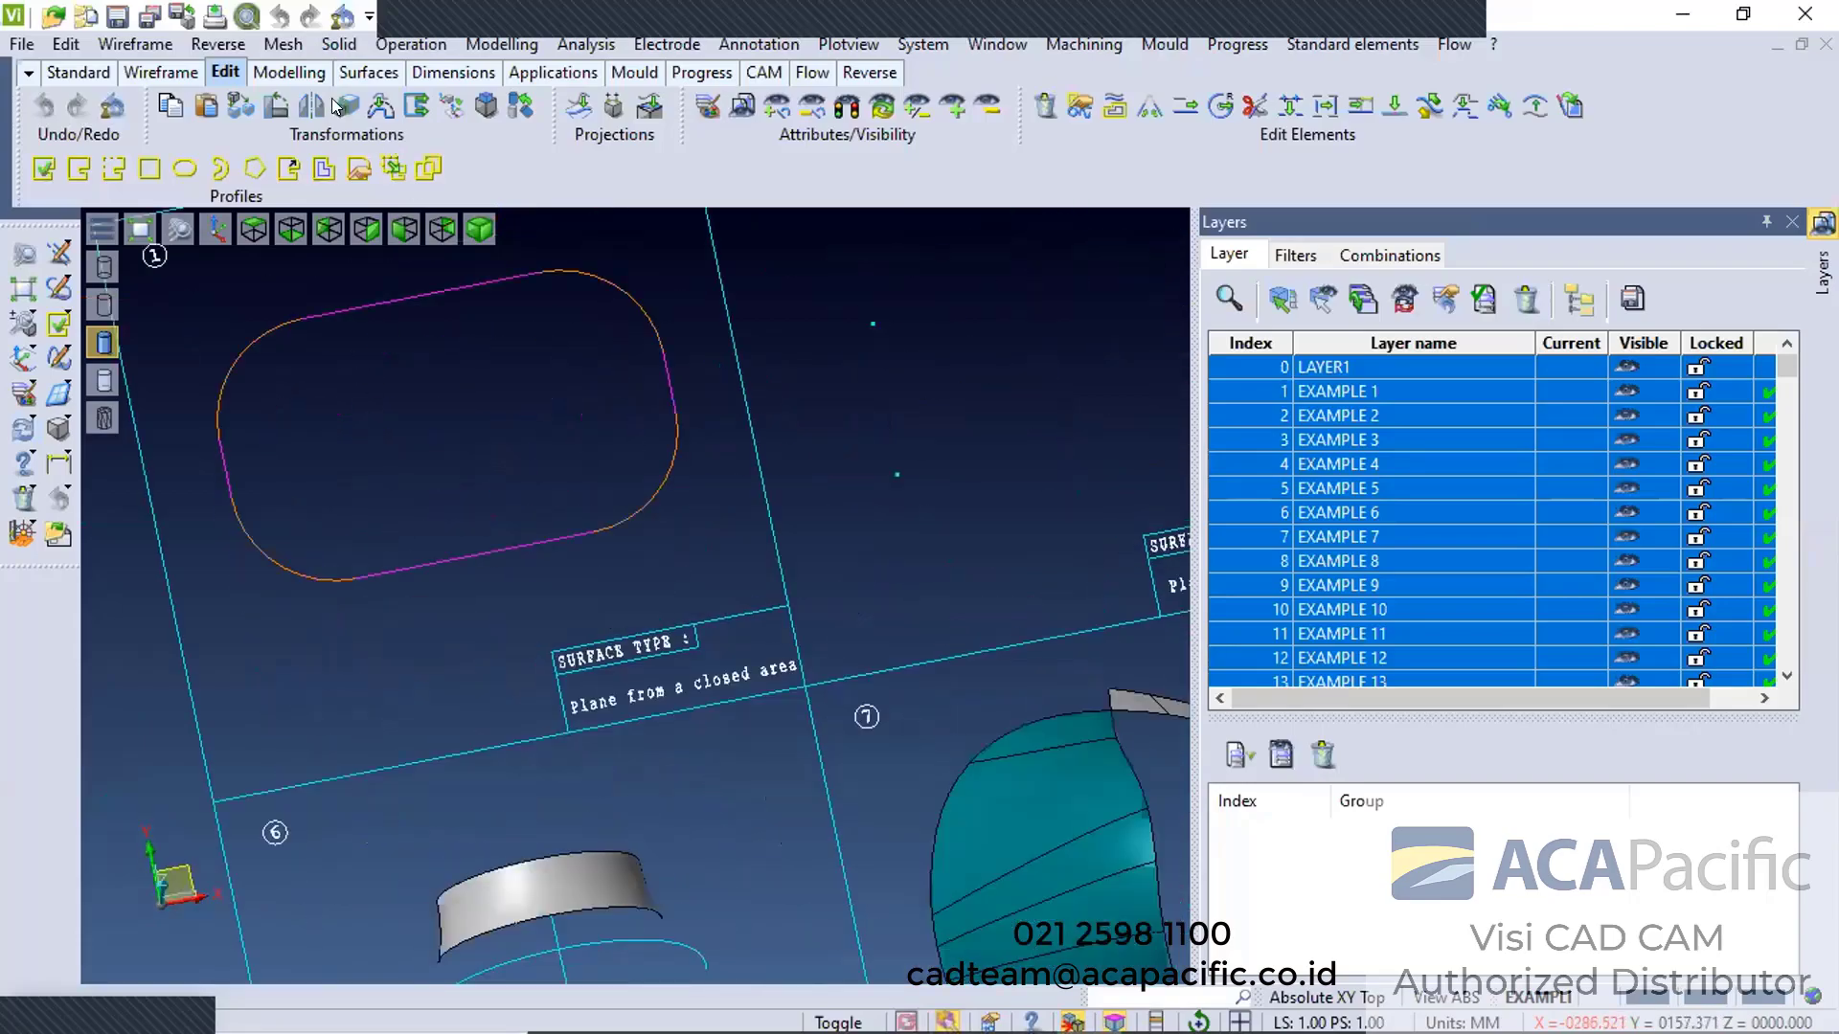
left_click(369, 72)
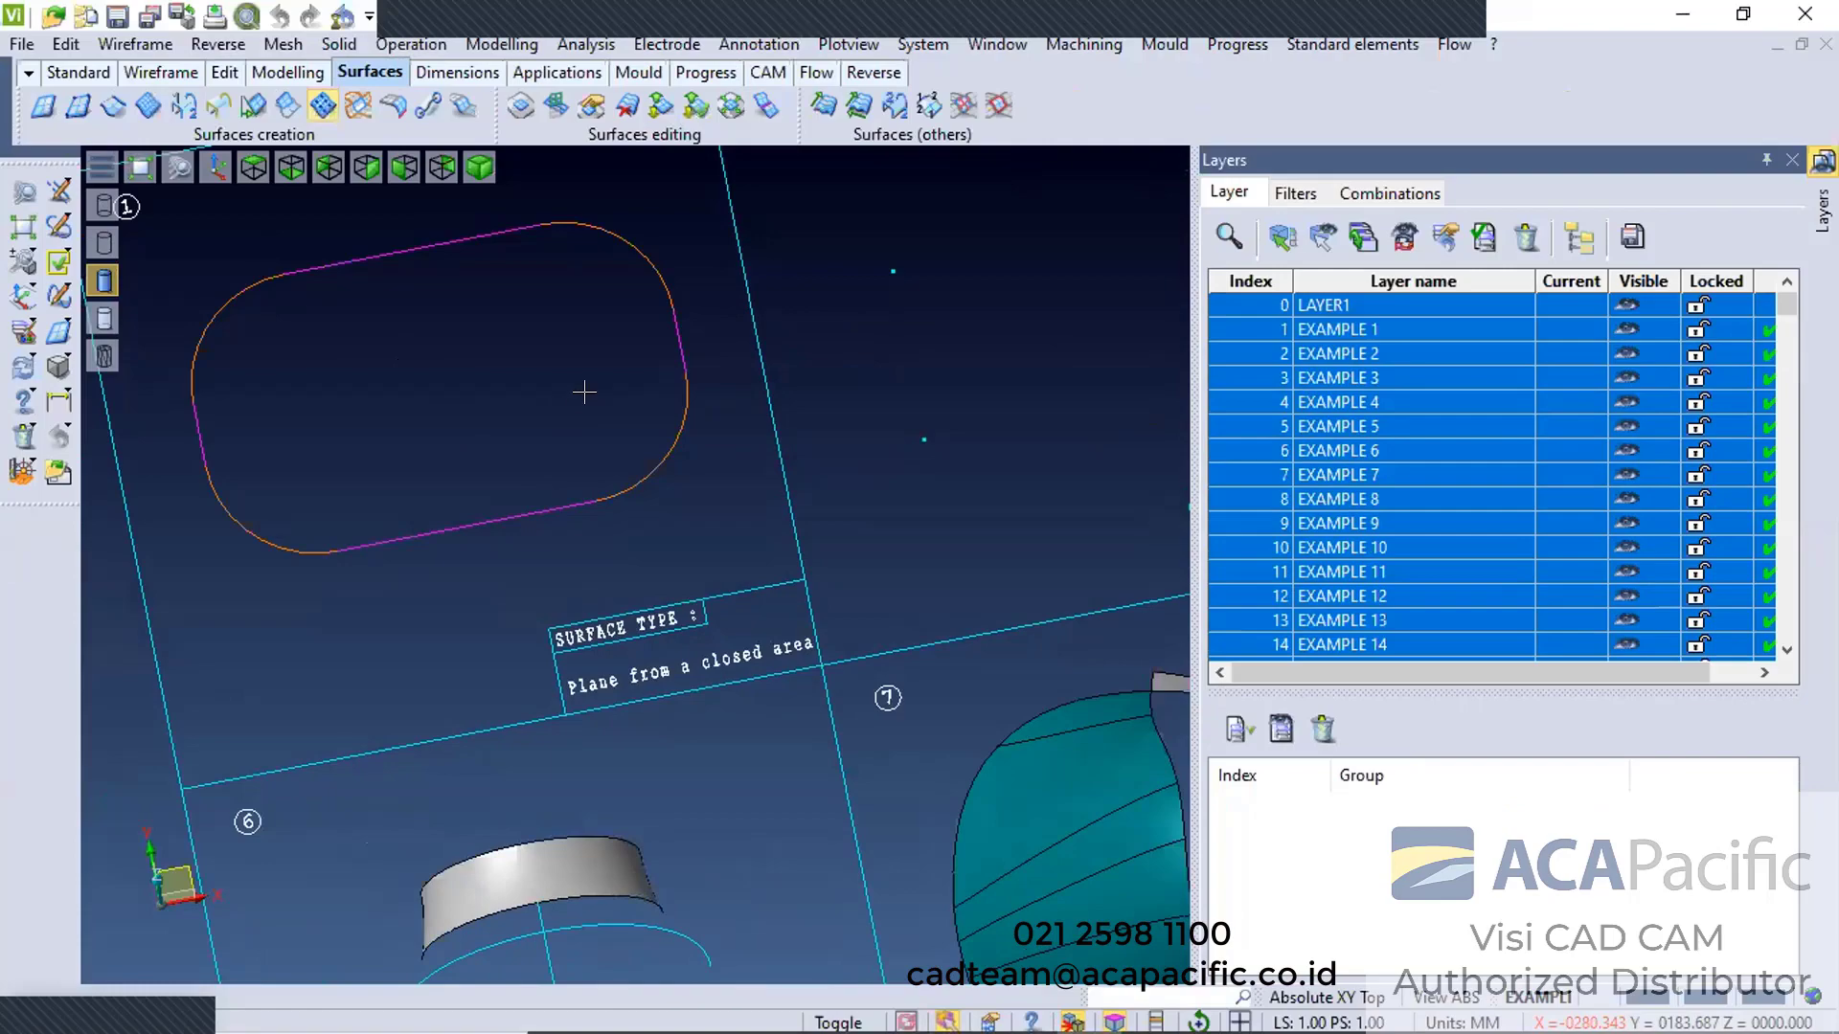
left_click(43, 105)
left_click(399, 428)
middle_click_drag(627, 565, 690, 457)
scroll(691, 457, "down", 1)
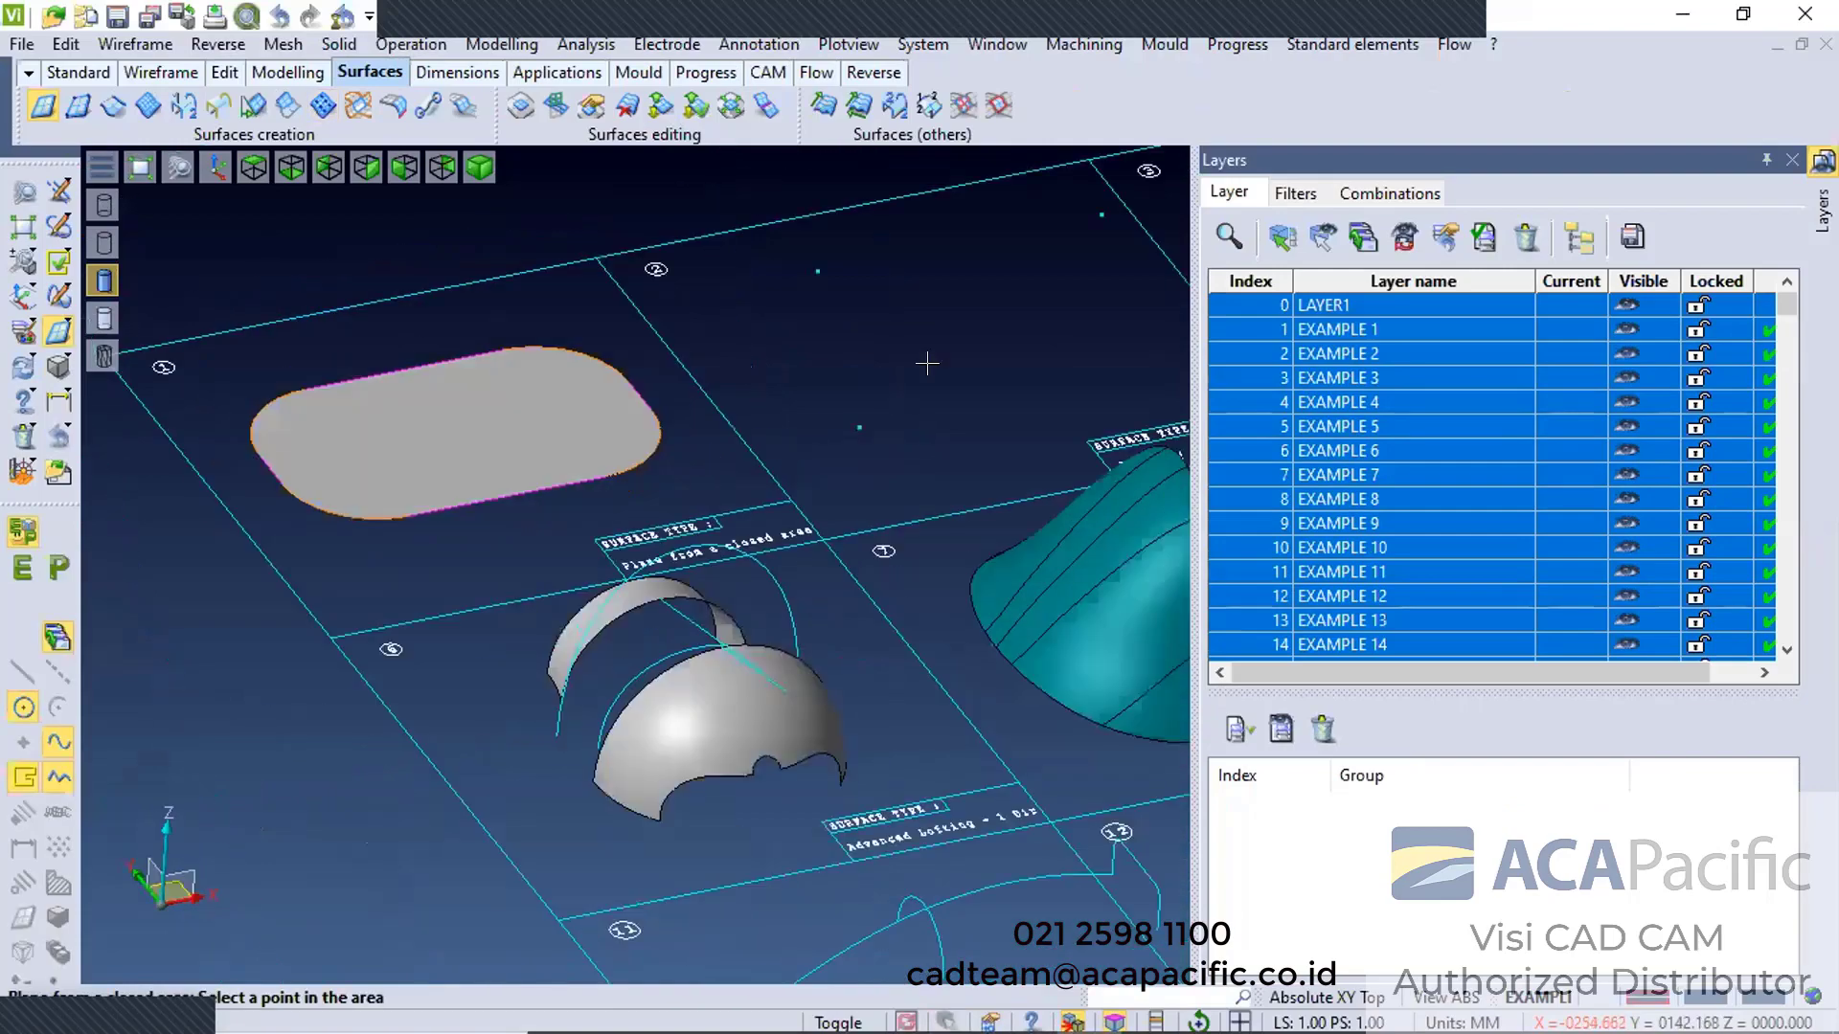
Create a plane by three points through the three points of example 2
middle_click_drag(927, 363, 653, 417)
scroll(653, 417, "up", 2)
left_click(78, 105)
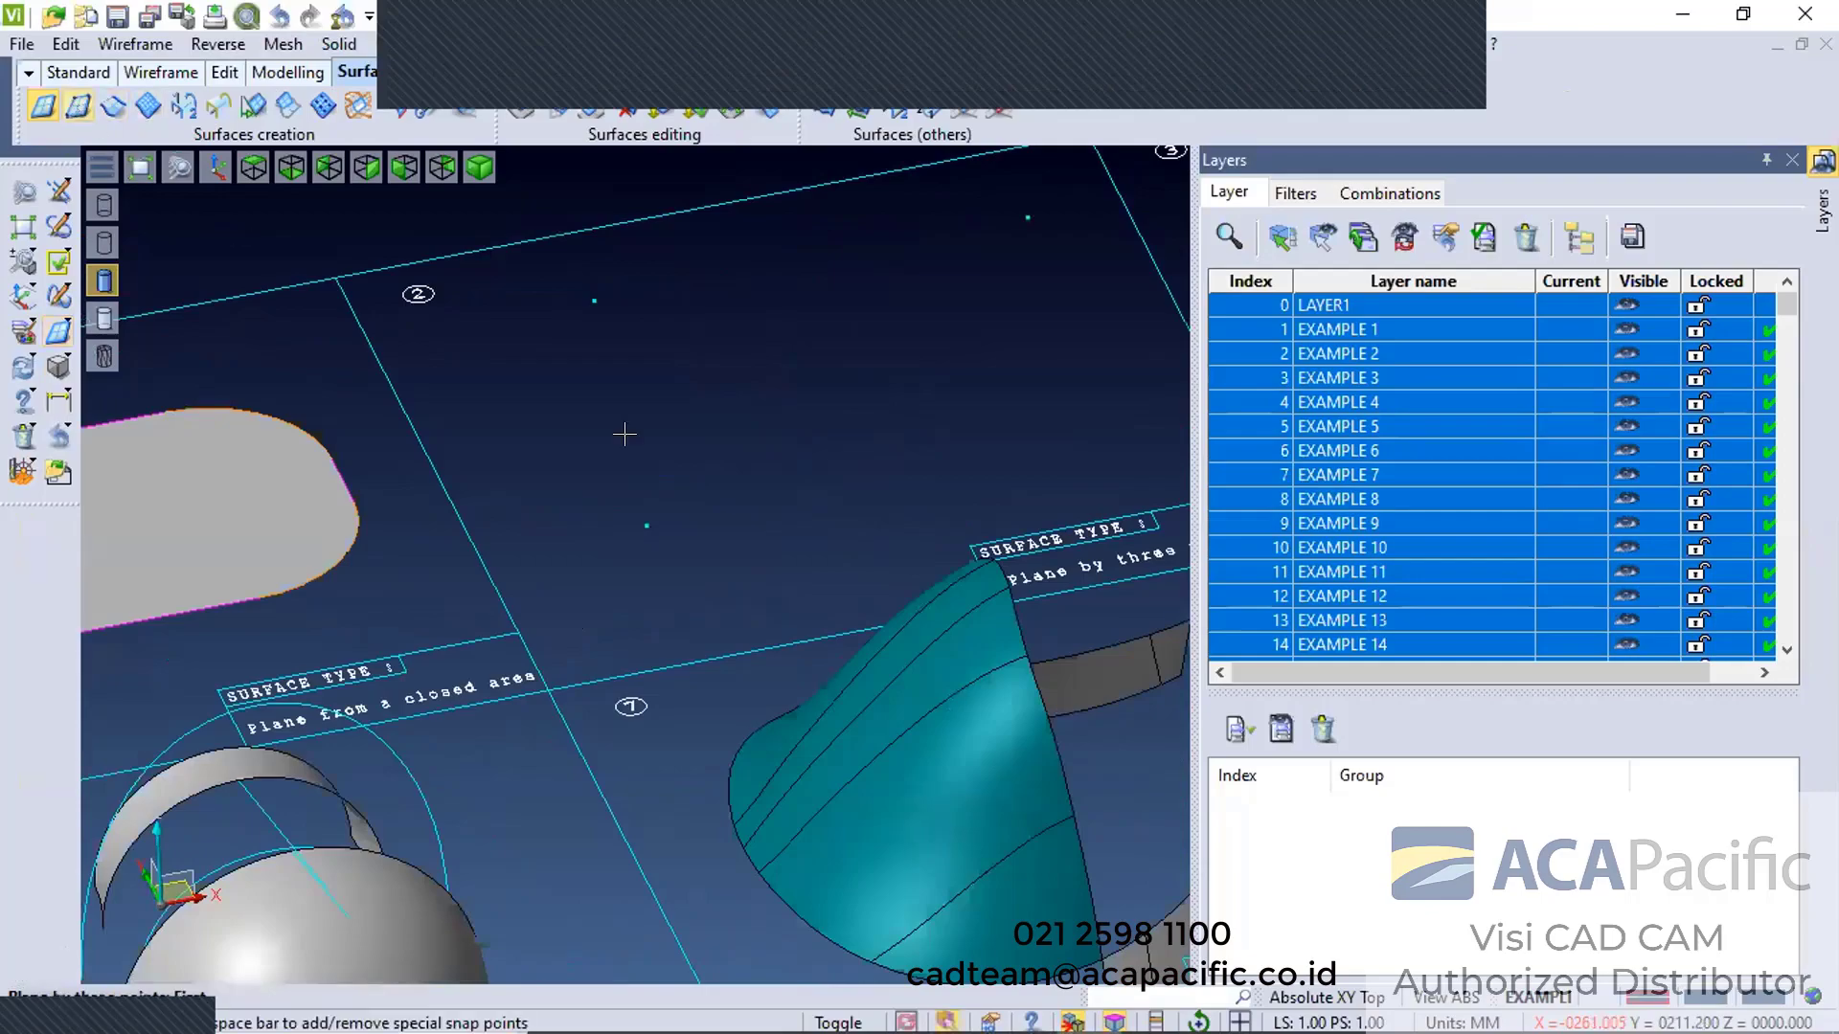
left_click(588, 298)
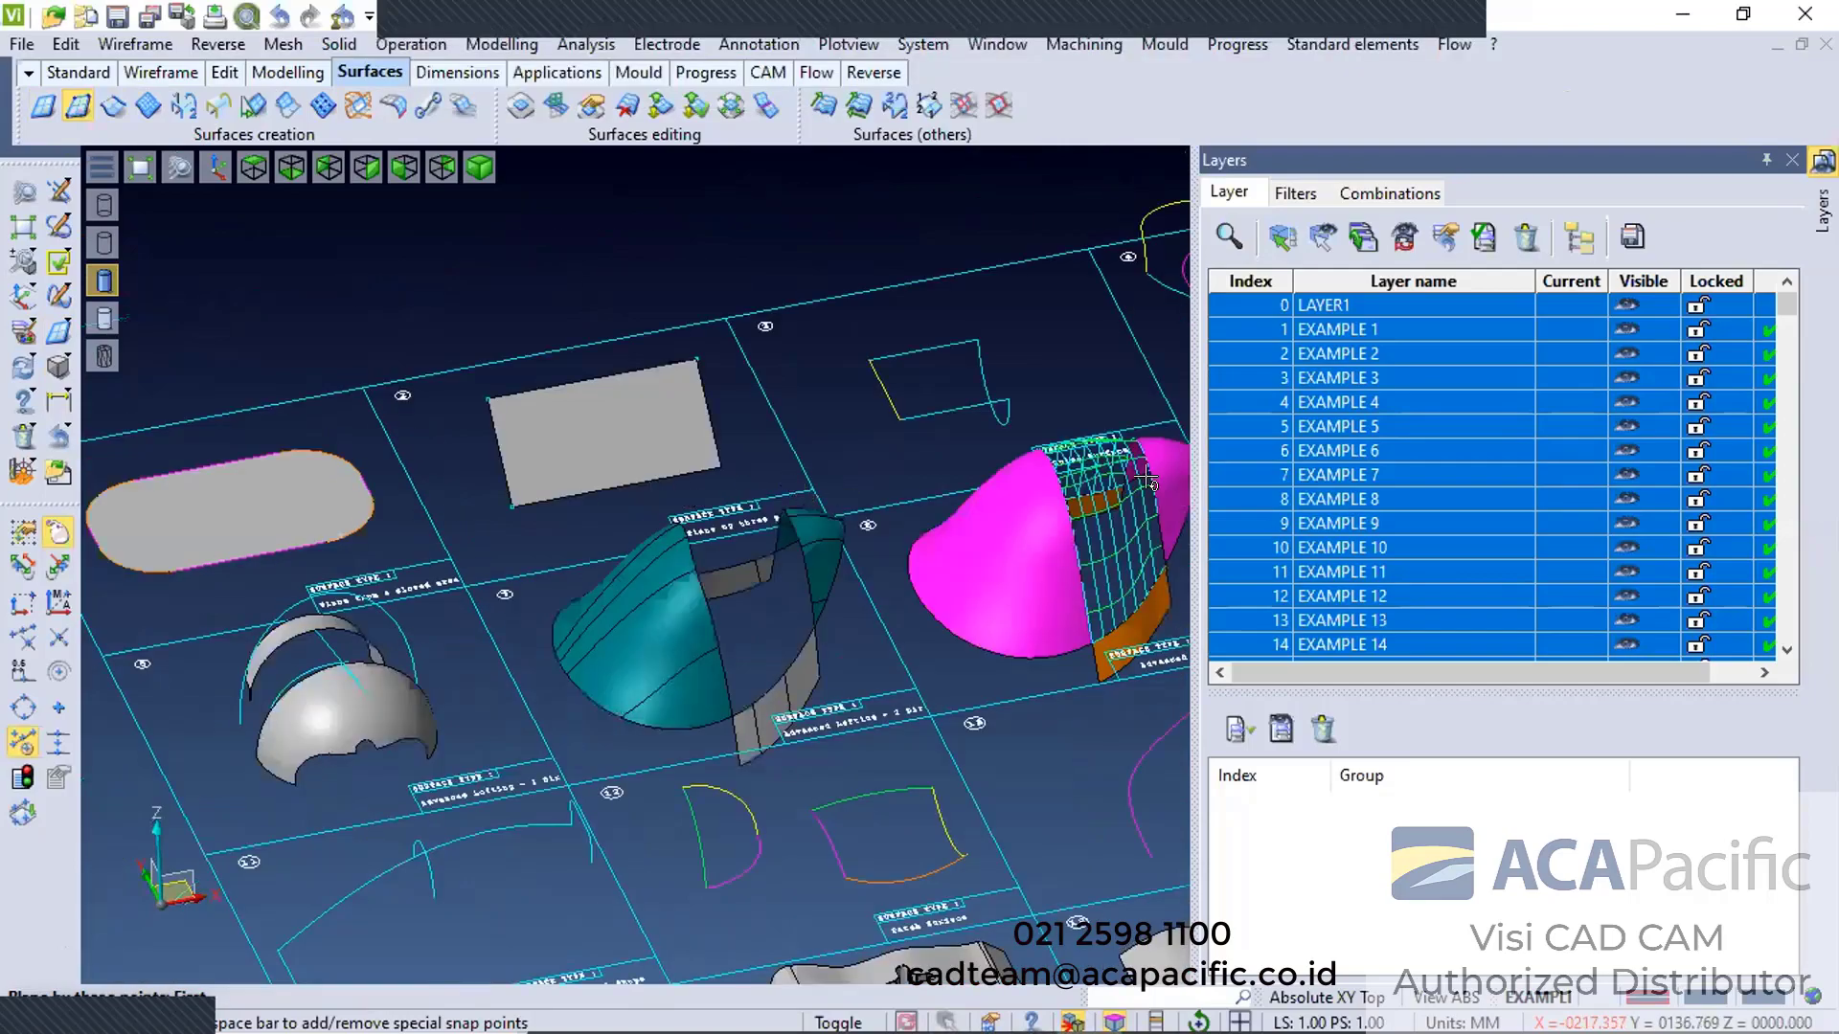
Create a ruled surface in example 3 between the straight yellow line and the opposite curved cyan profile
middle_click_drag(1146, 479, 714, 479)
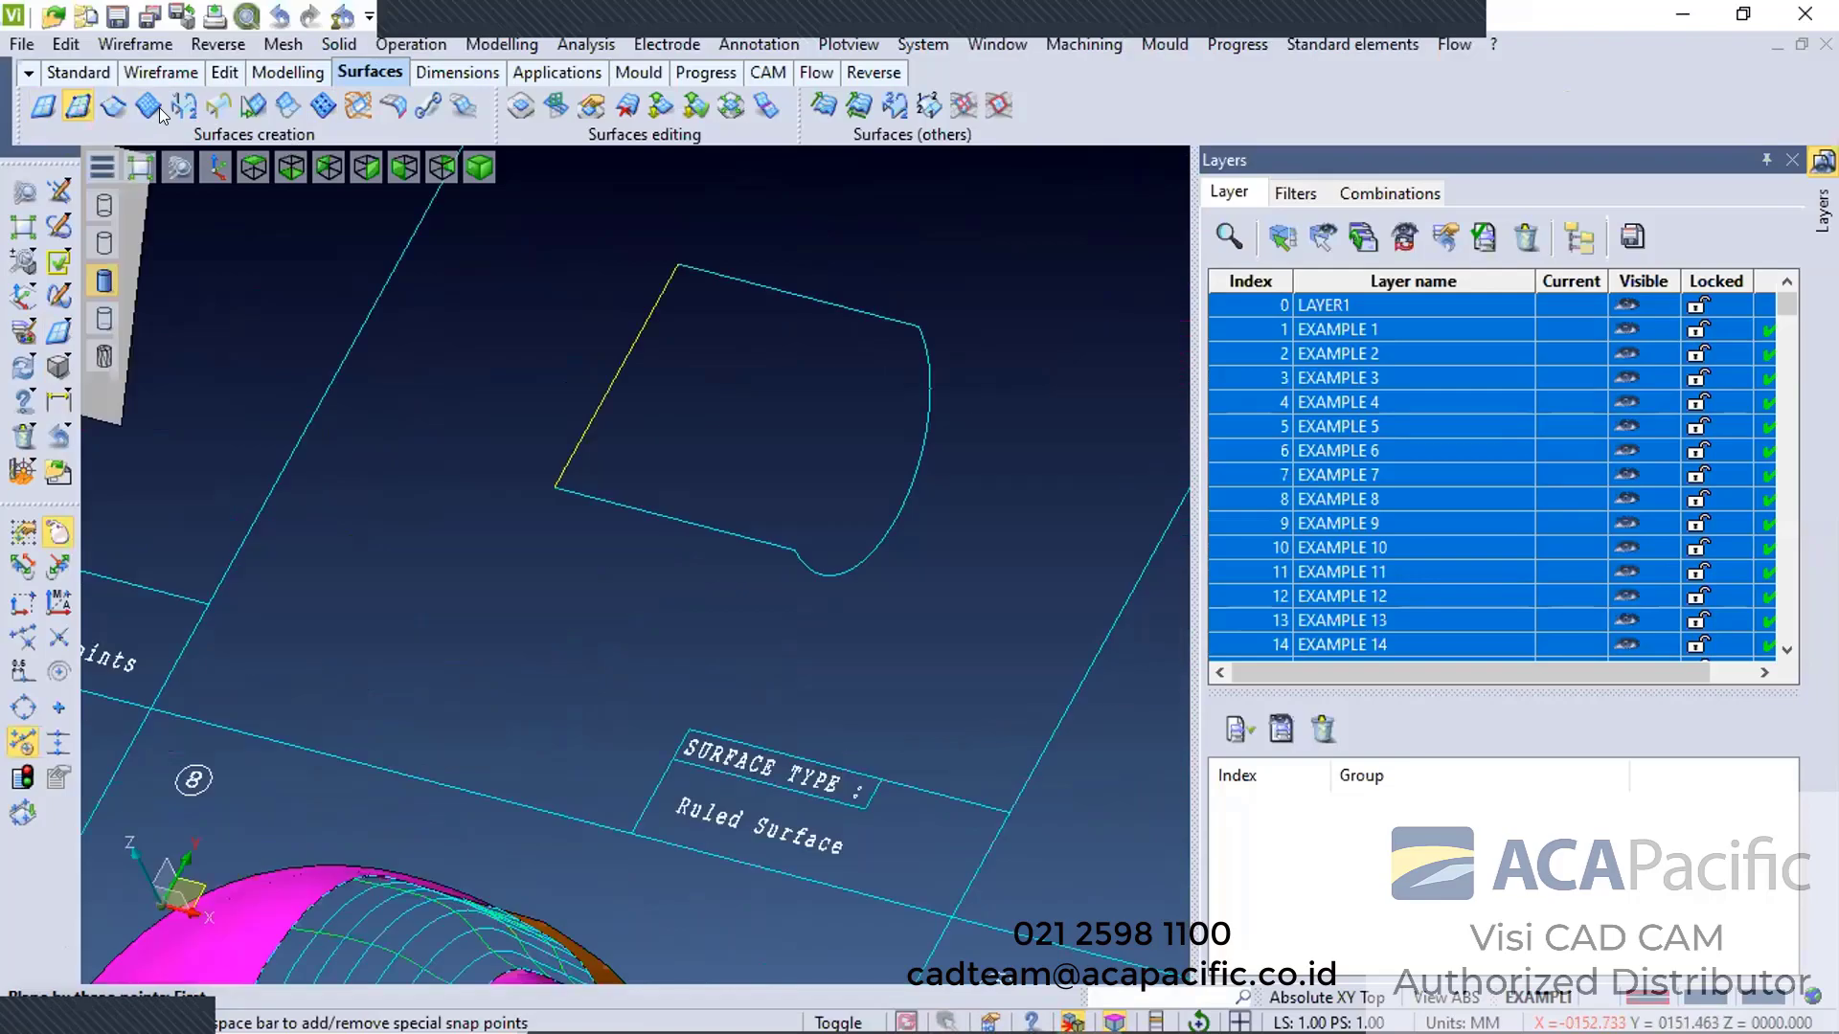
left_click(113, 105)
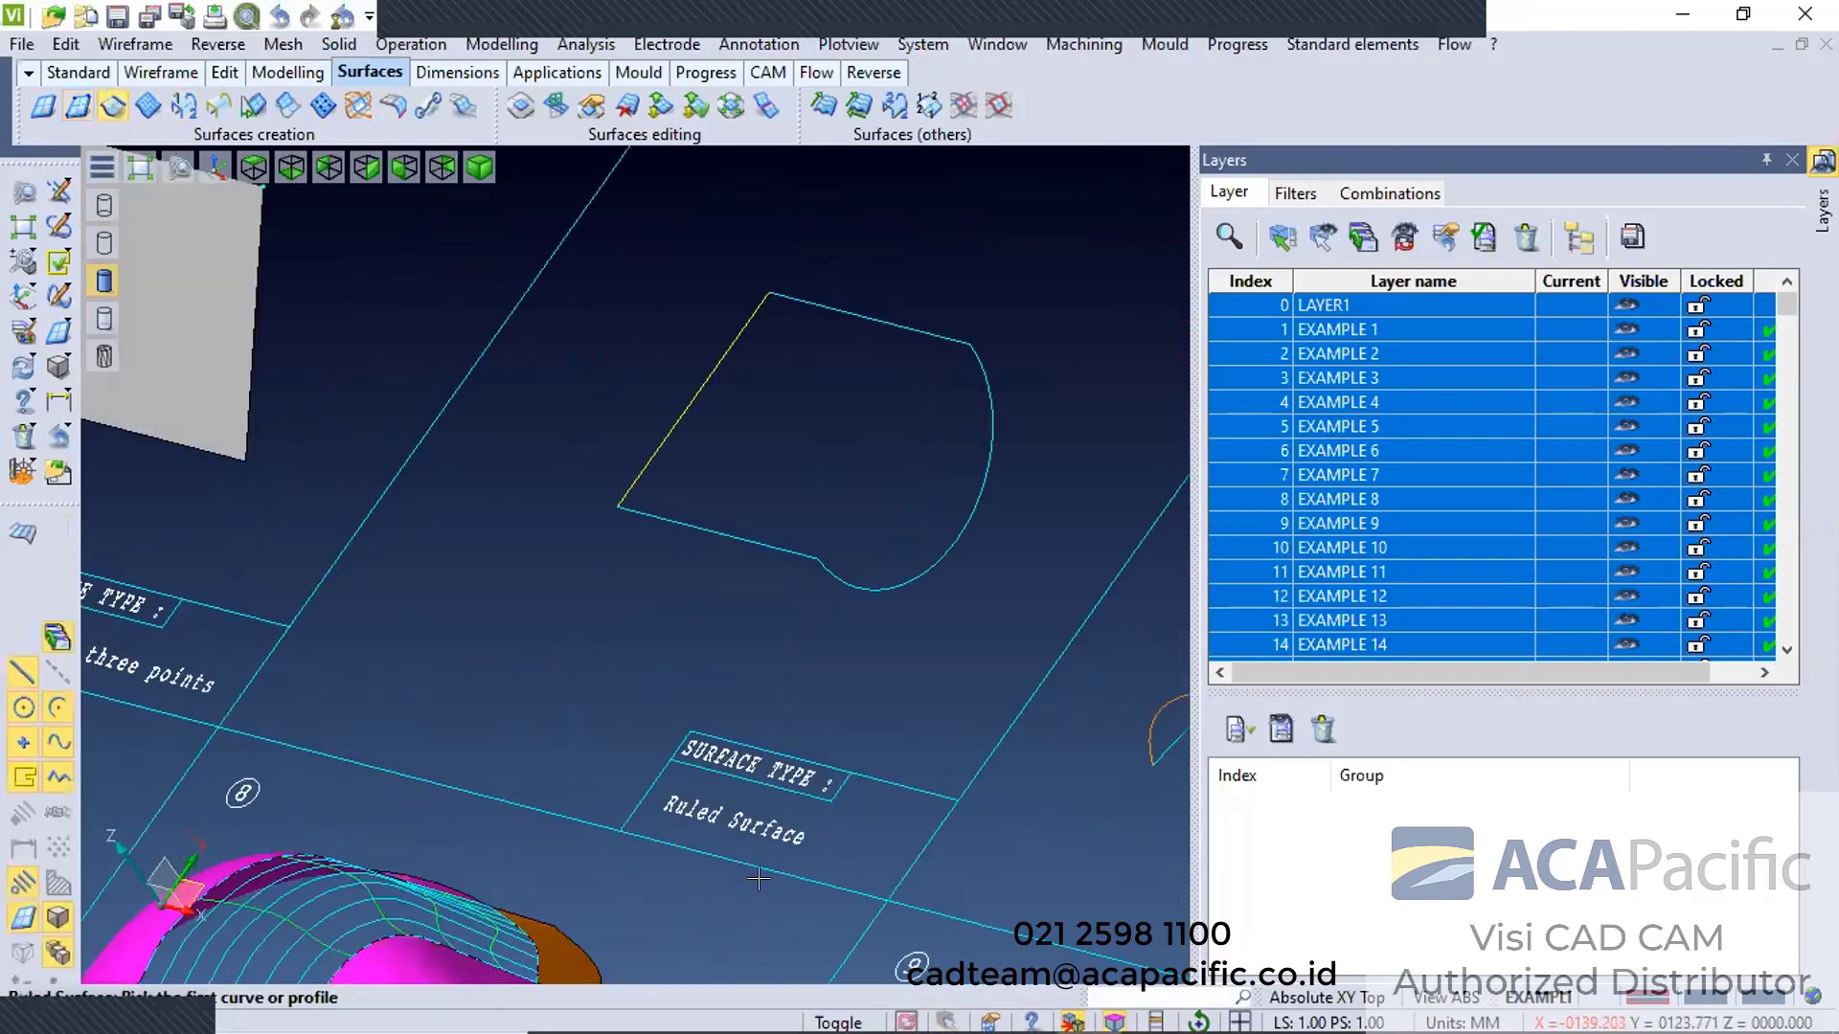
left_click(653, 427)
left_click(944, 543)
middle_click_drag(770, 625, 887, 603)
scroll(874, 597, "down", 2)
scroll(855, 605, "down", 1)
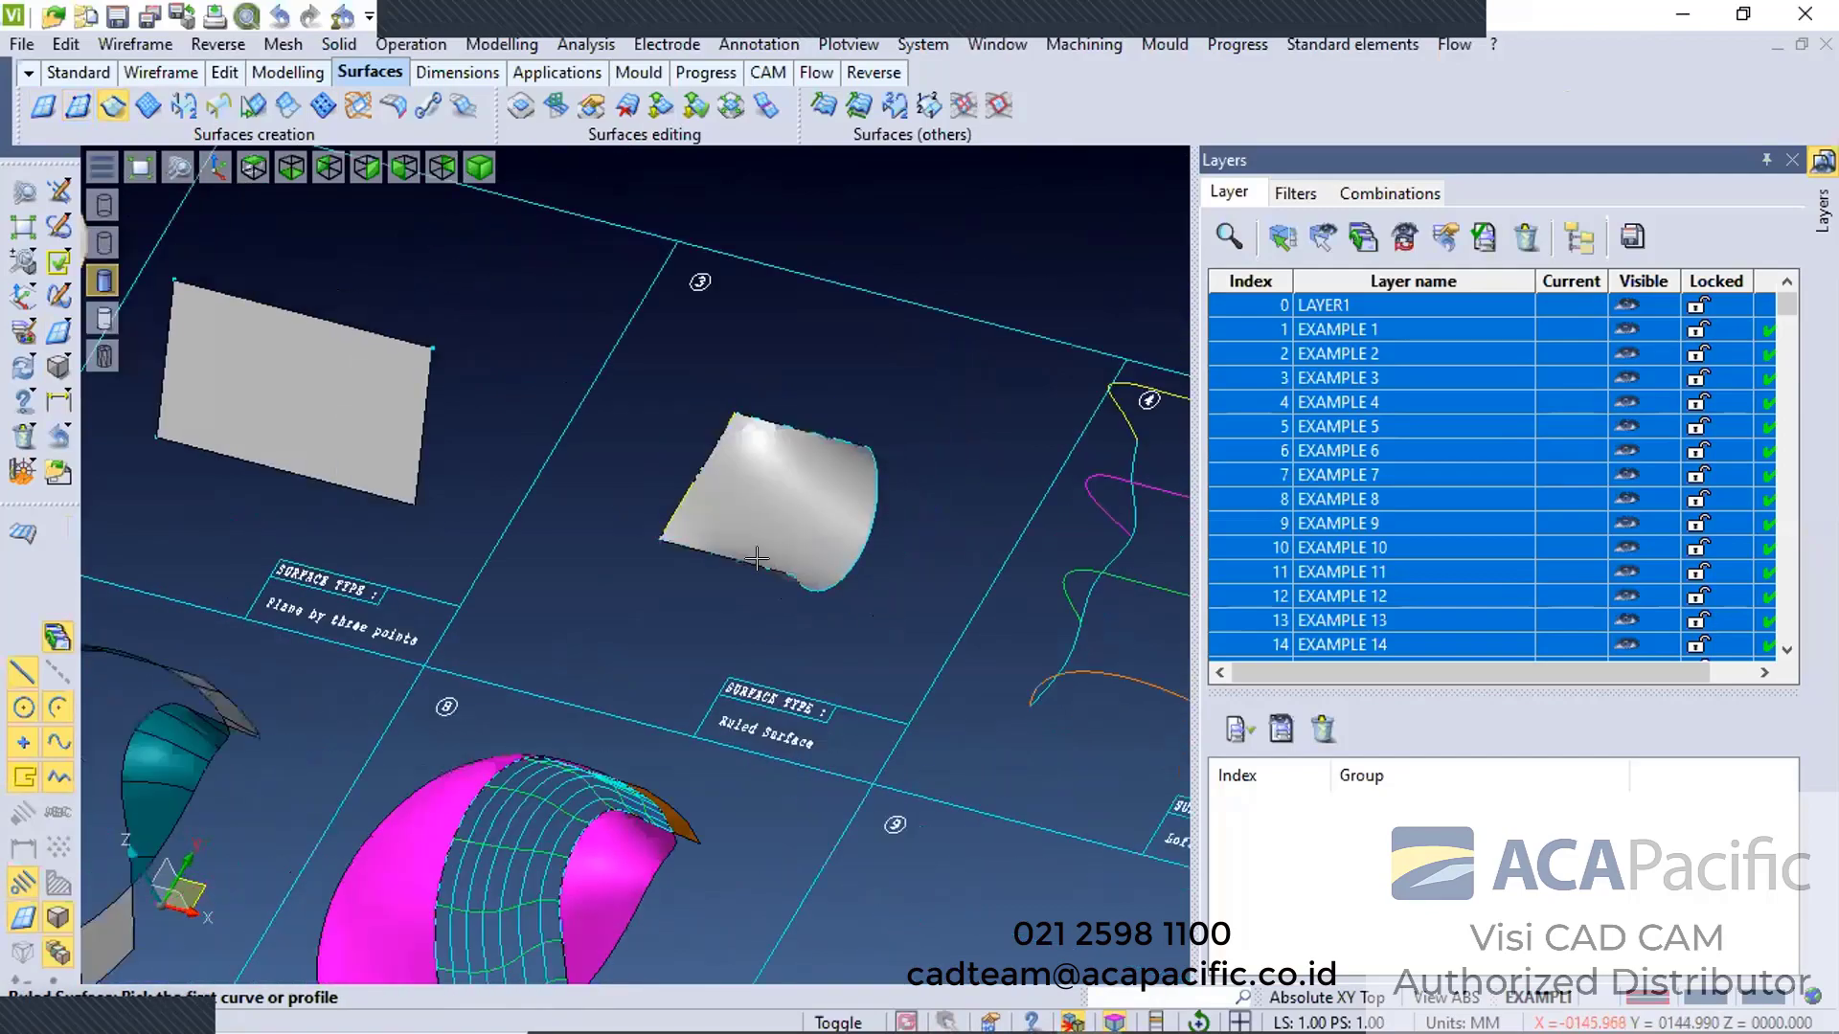
scroll(1022, 730, "up", 3)
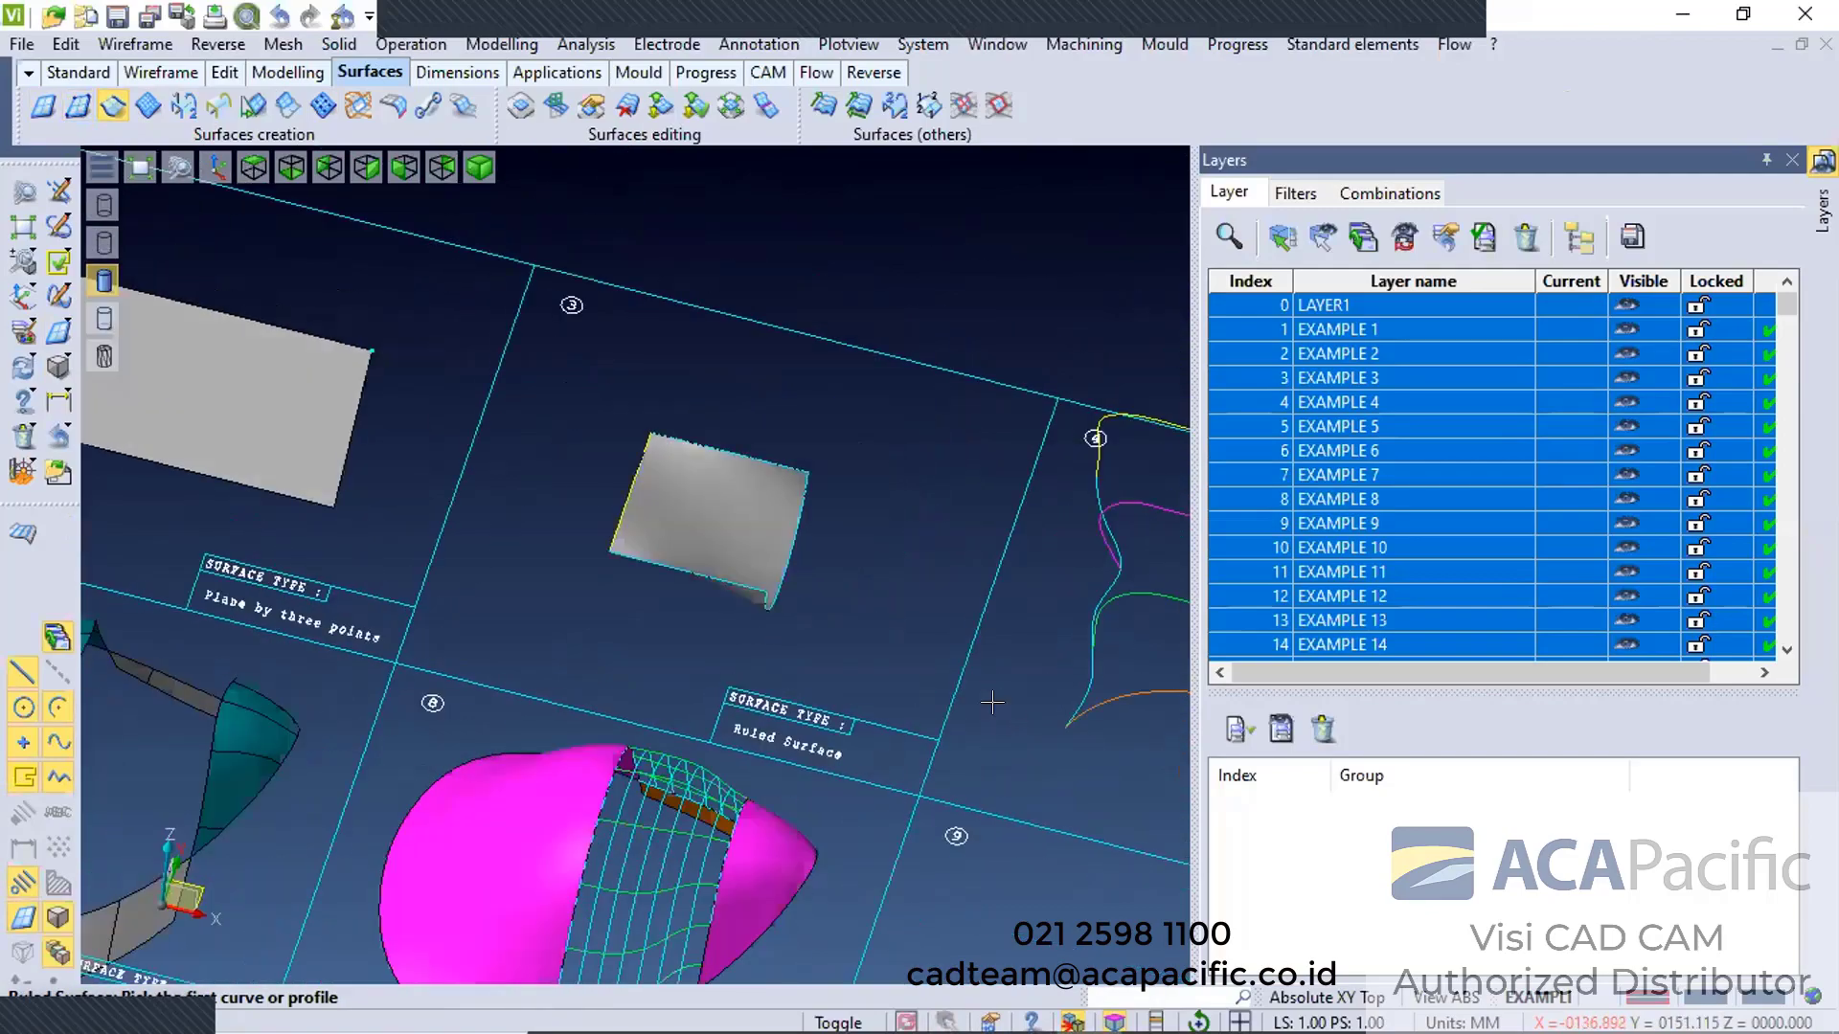
scroll(821, 613, "down", 2)
Preview an Auto Constrained Surface built from all the lofting curves of example 4
middle_click_drag(824, 124, 852, 192)
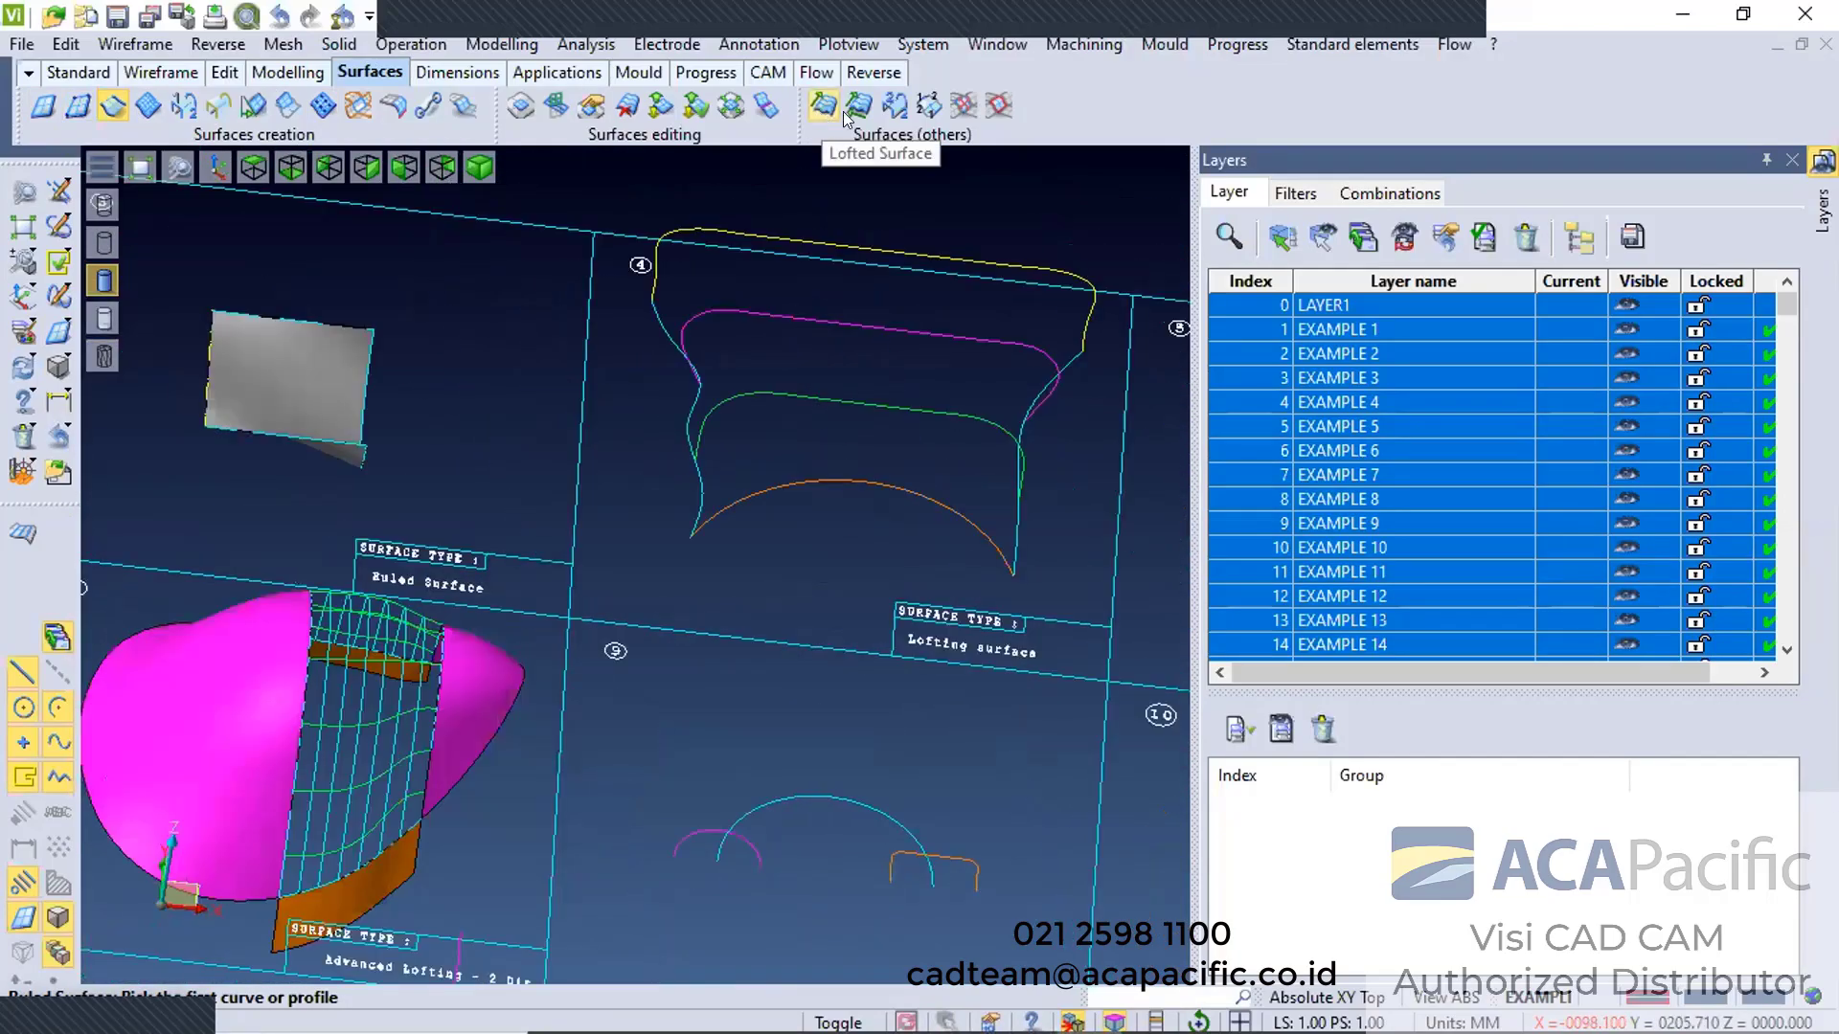
middle_click_drag(858, 537, 663, 491)
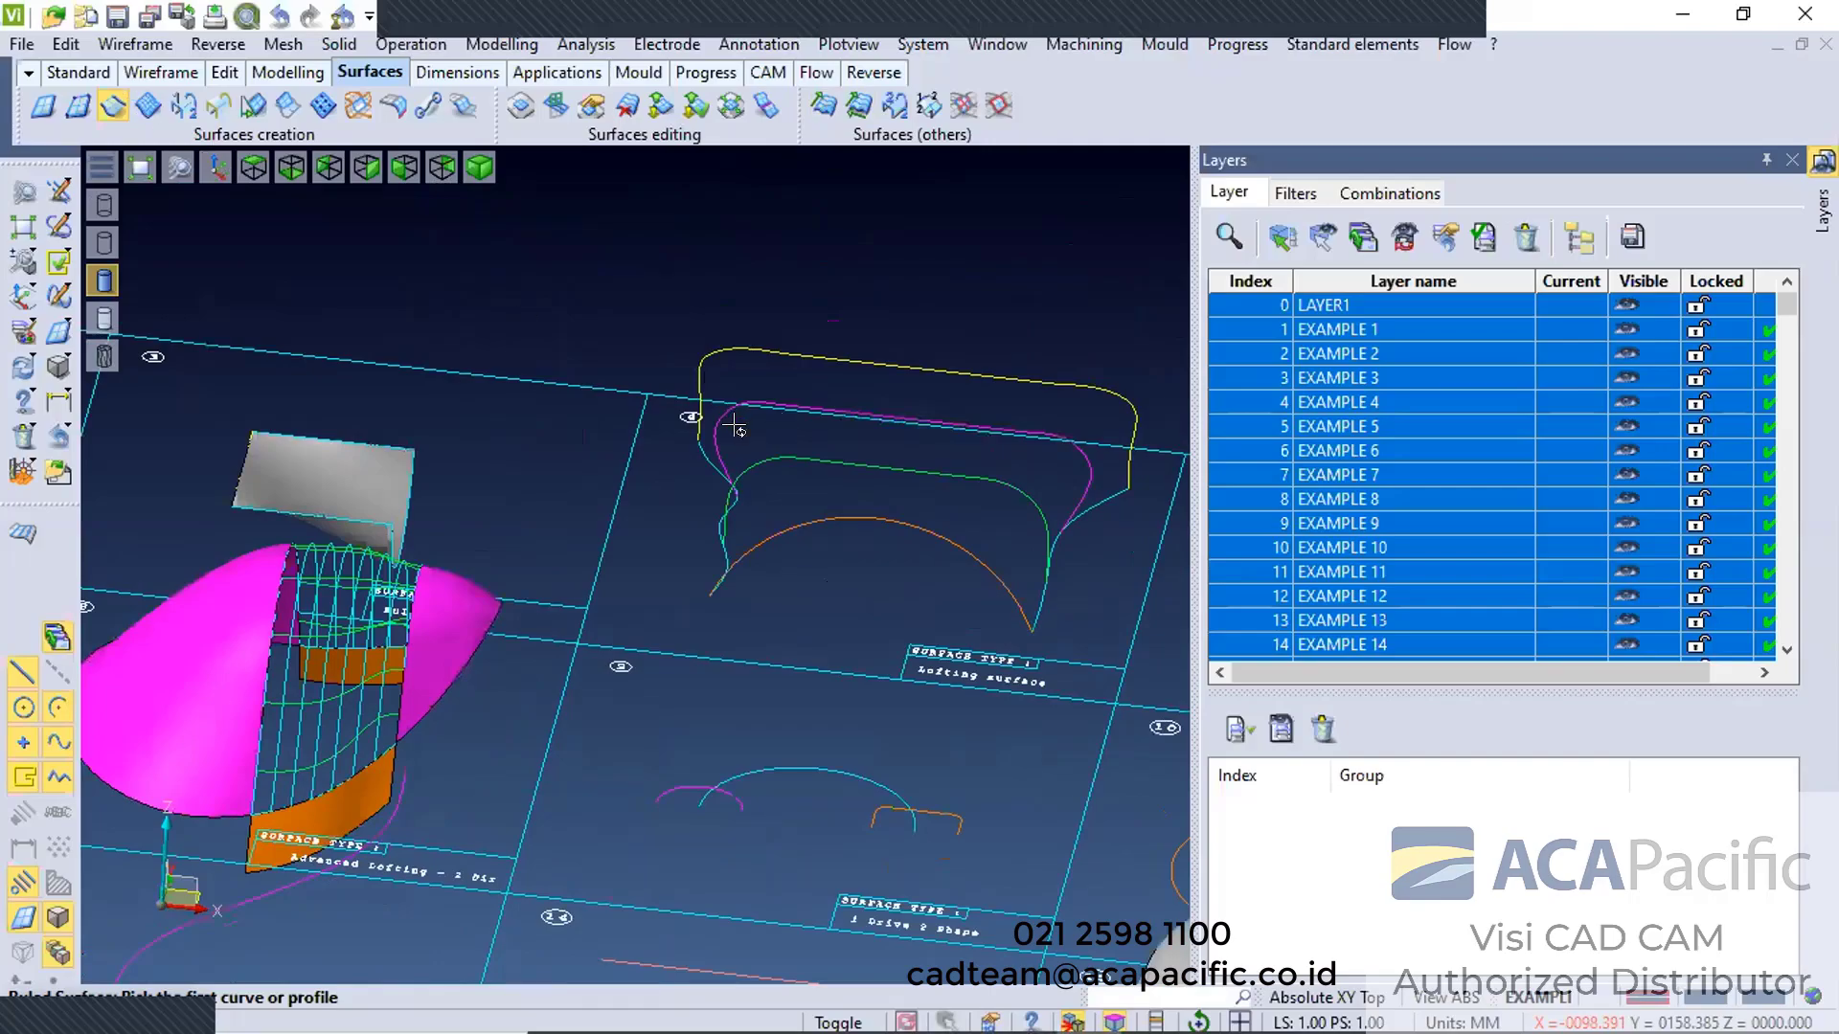
middle_click_drag(754, 478, 726, 456)
left_click_drag(578, 239, 967, 542)
middle_click(948, 560)
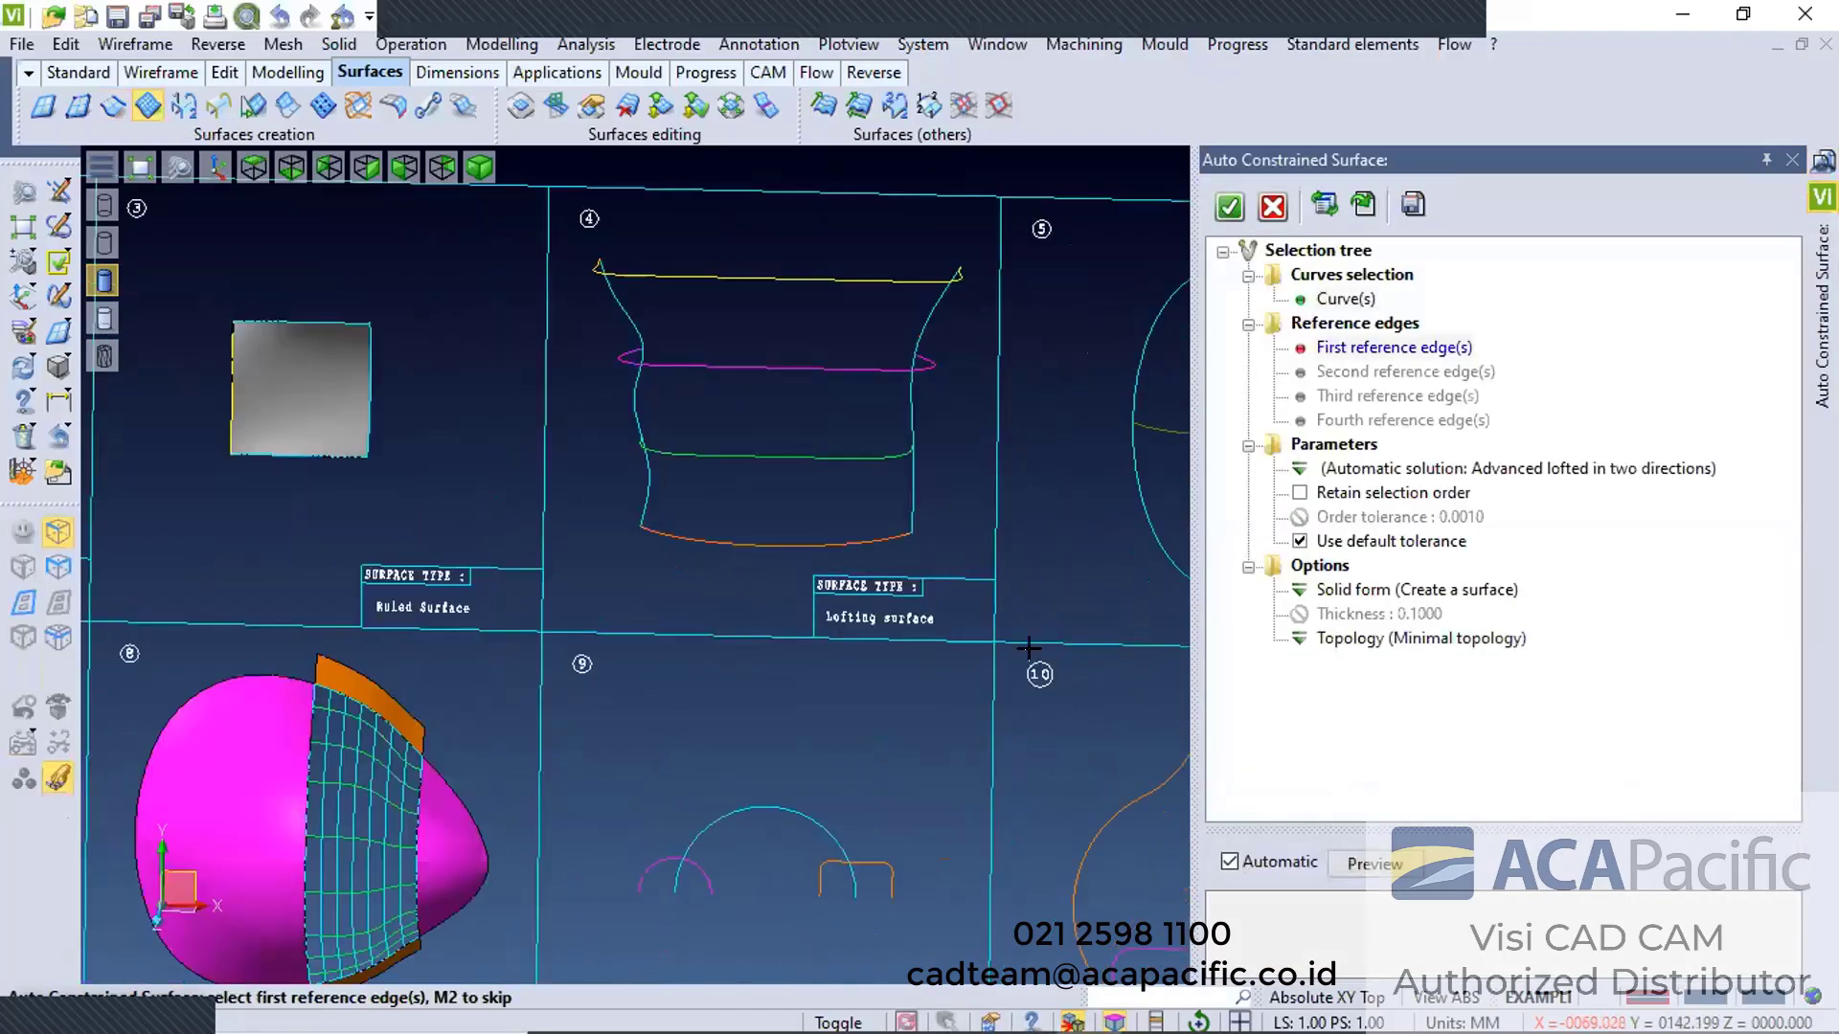
left_click(1379, 865)
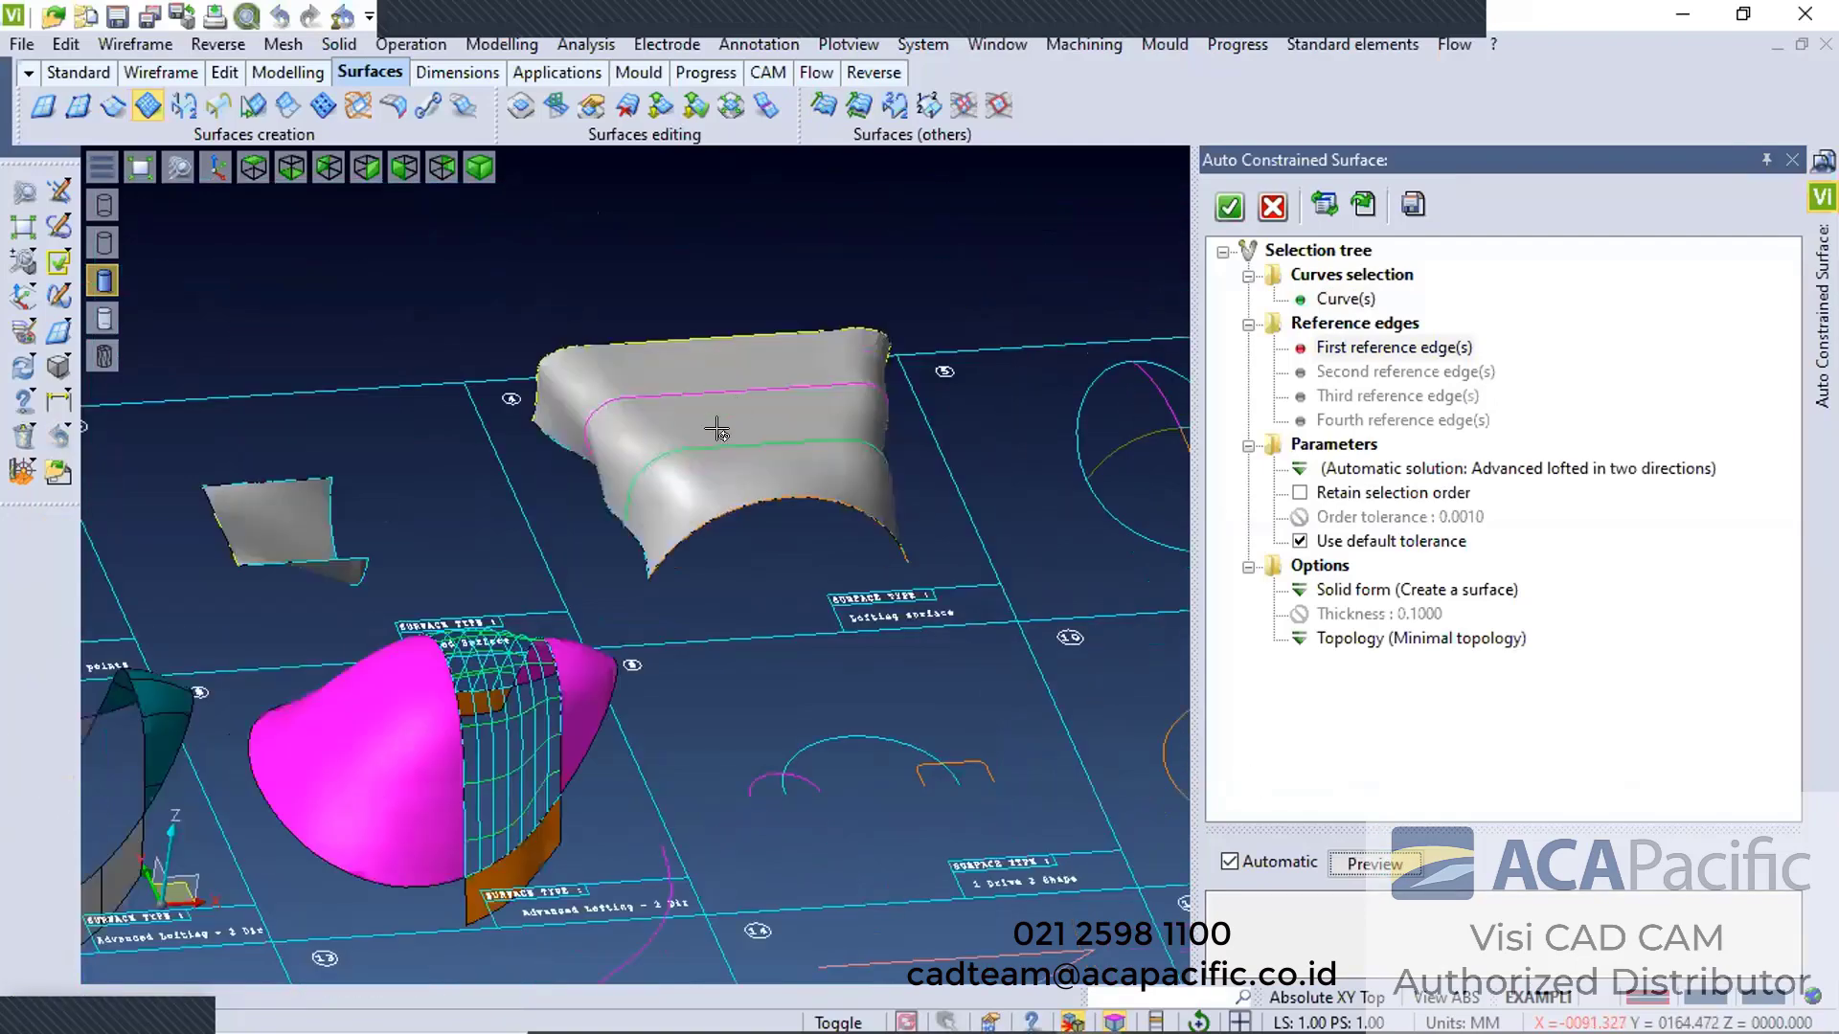
scroll(736, 410, "up", 3)
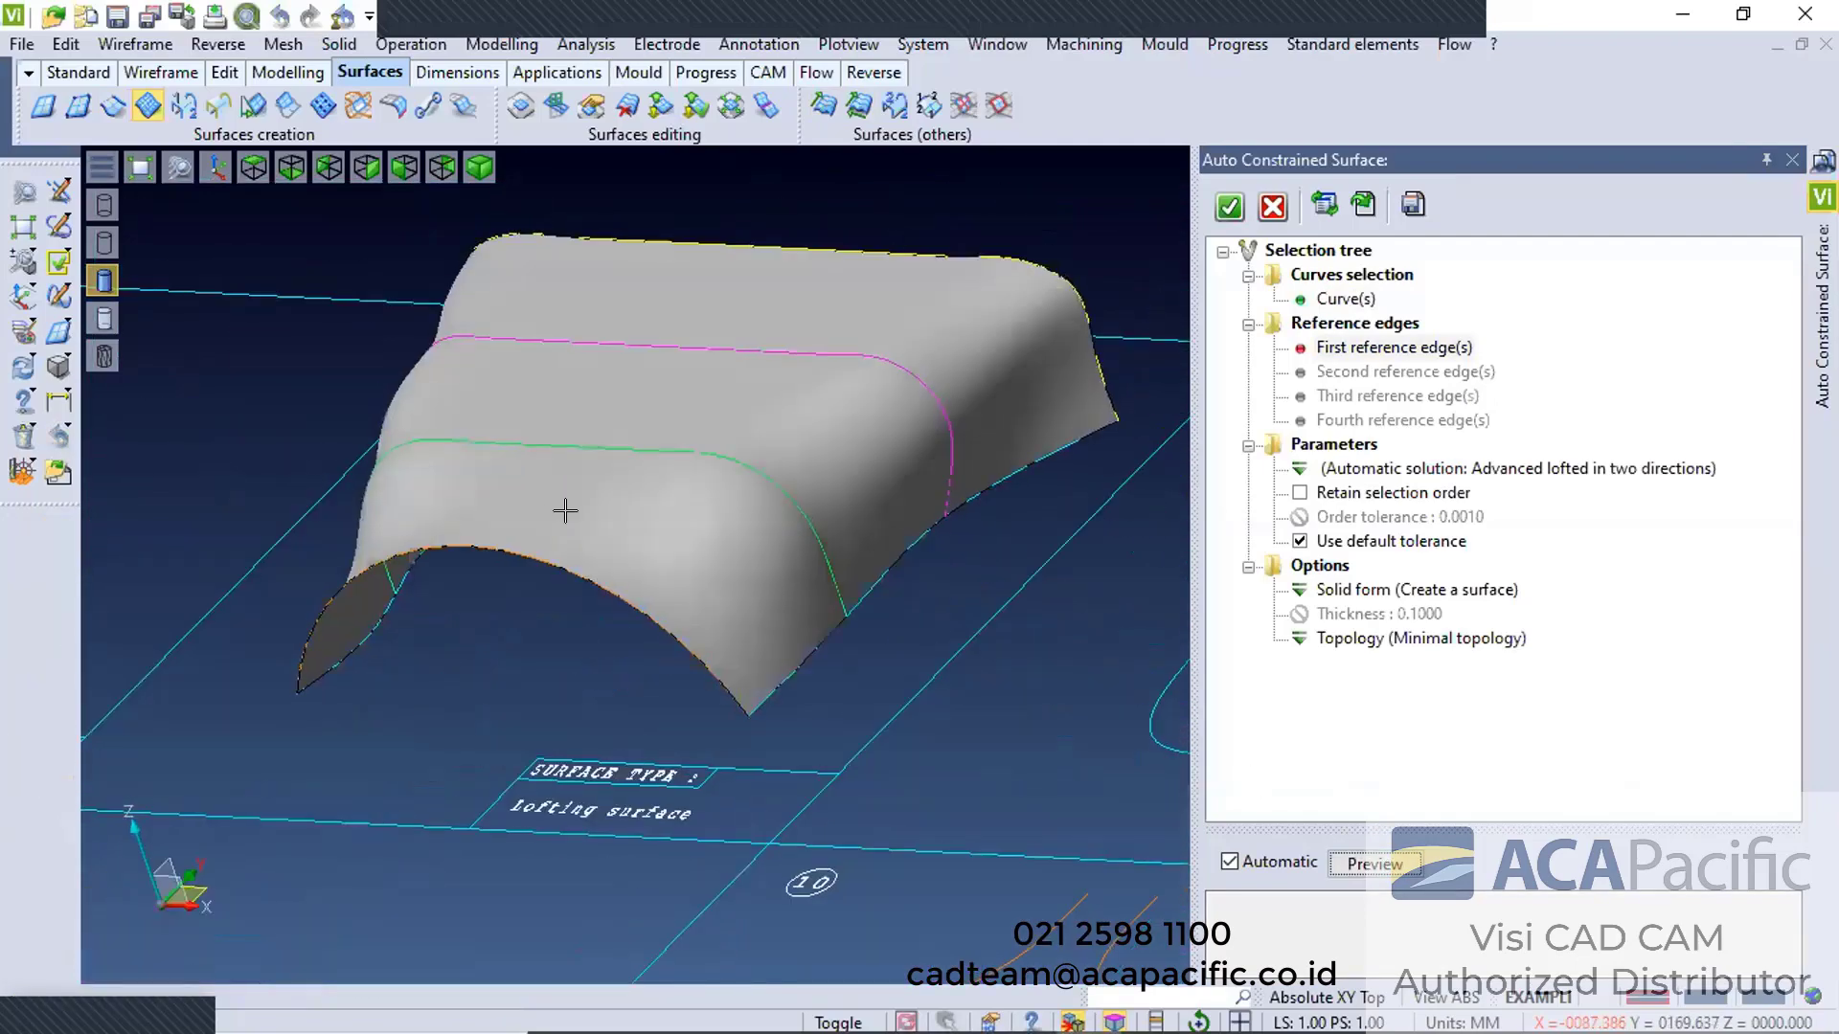
middle_click_drag(559, 507, 546, 515)
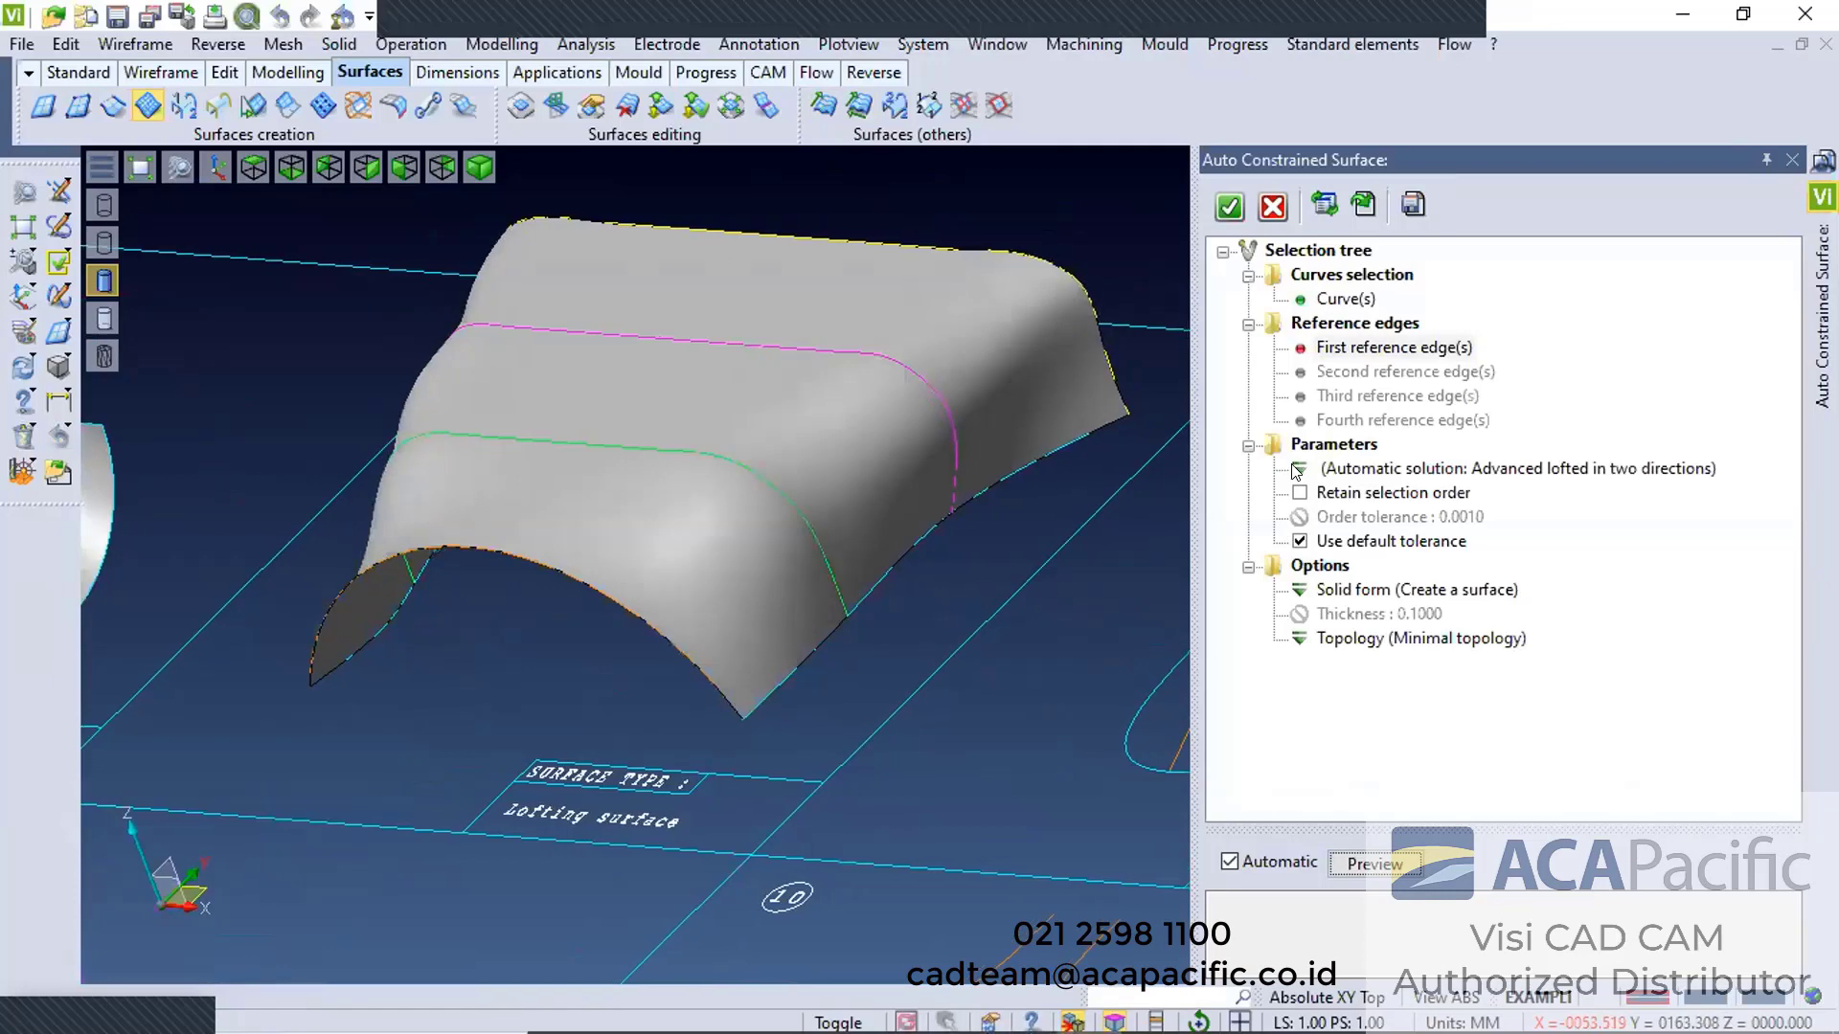
Review the alternative solution types and accept the example 4 surface with the automatic Advanced lofted in two directions solution
left_click(1297, 471)
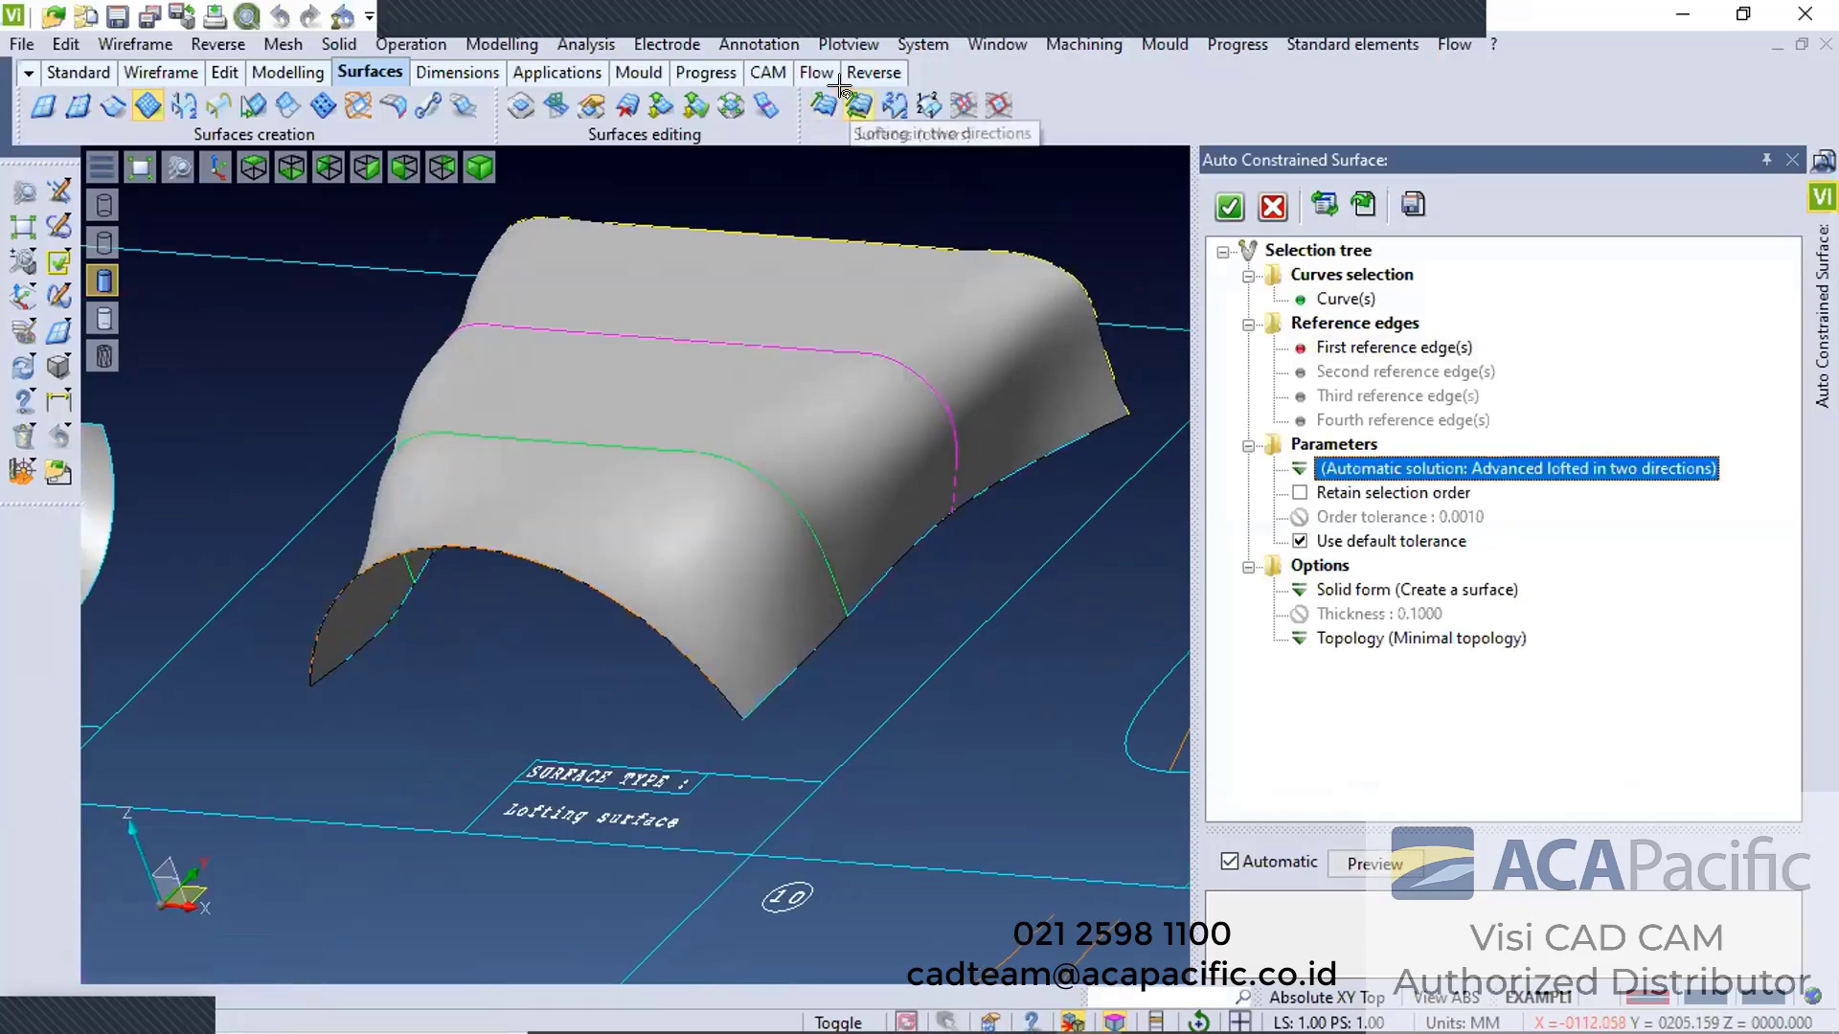
left_click(1298, 468)
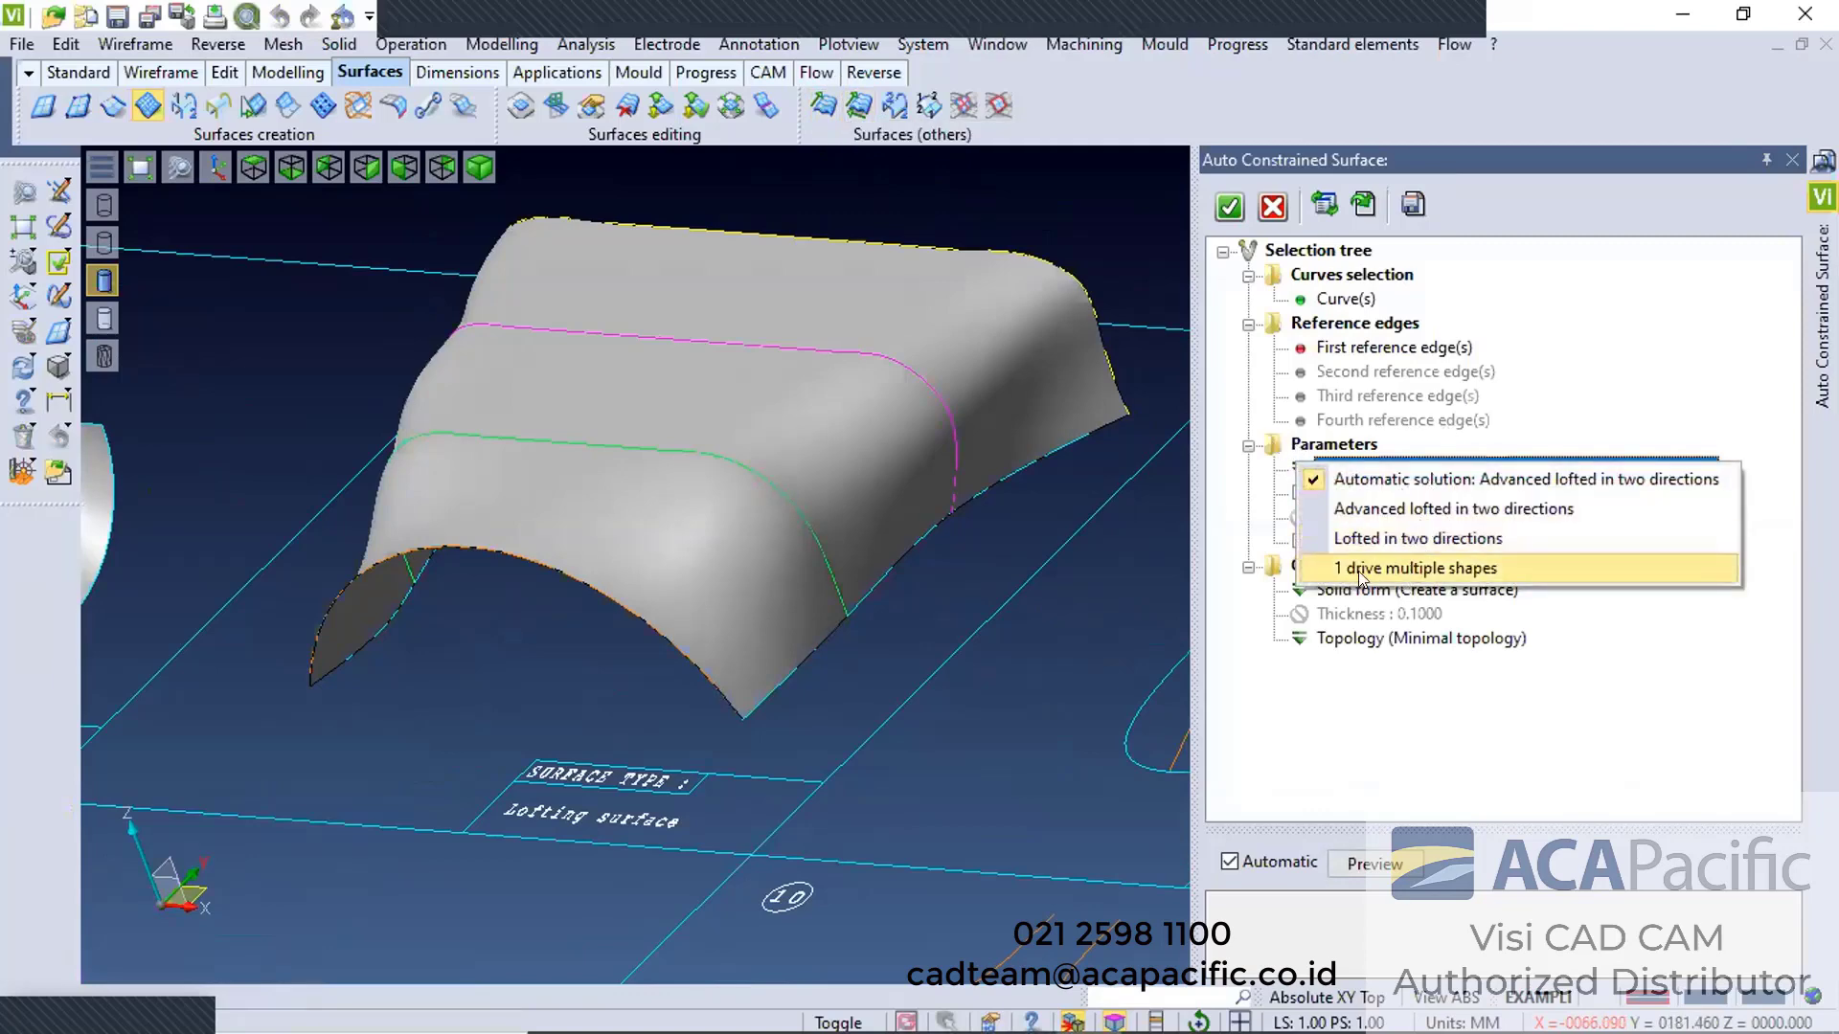
left_click(1042, 584)
scroll(912, 599, "down", 1)
left_click(1234, 207)
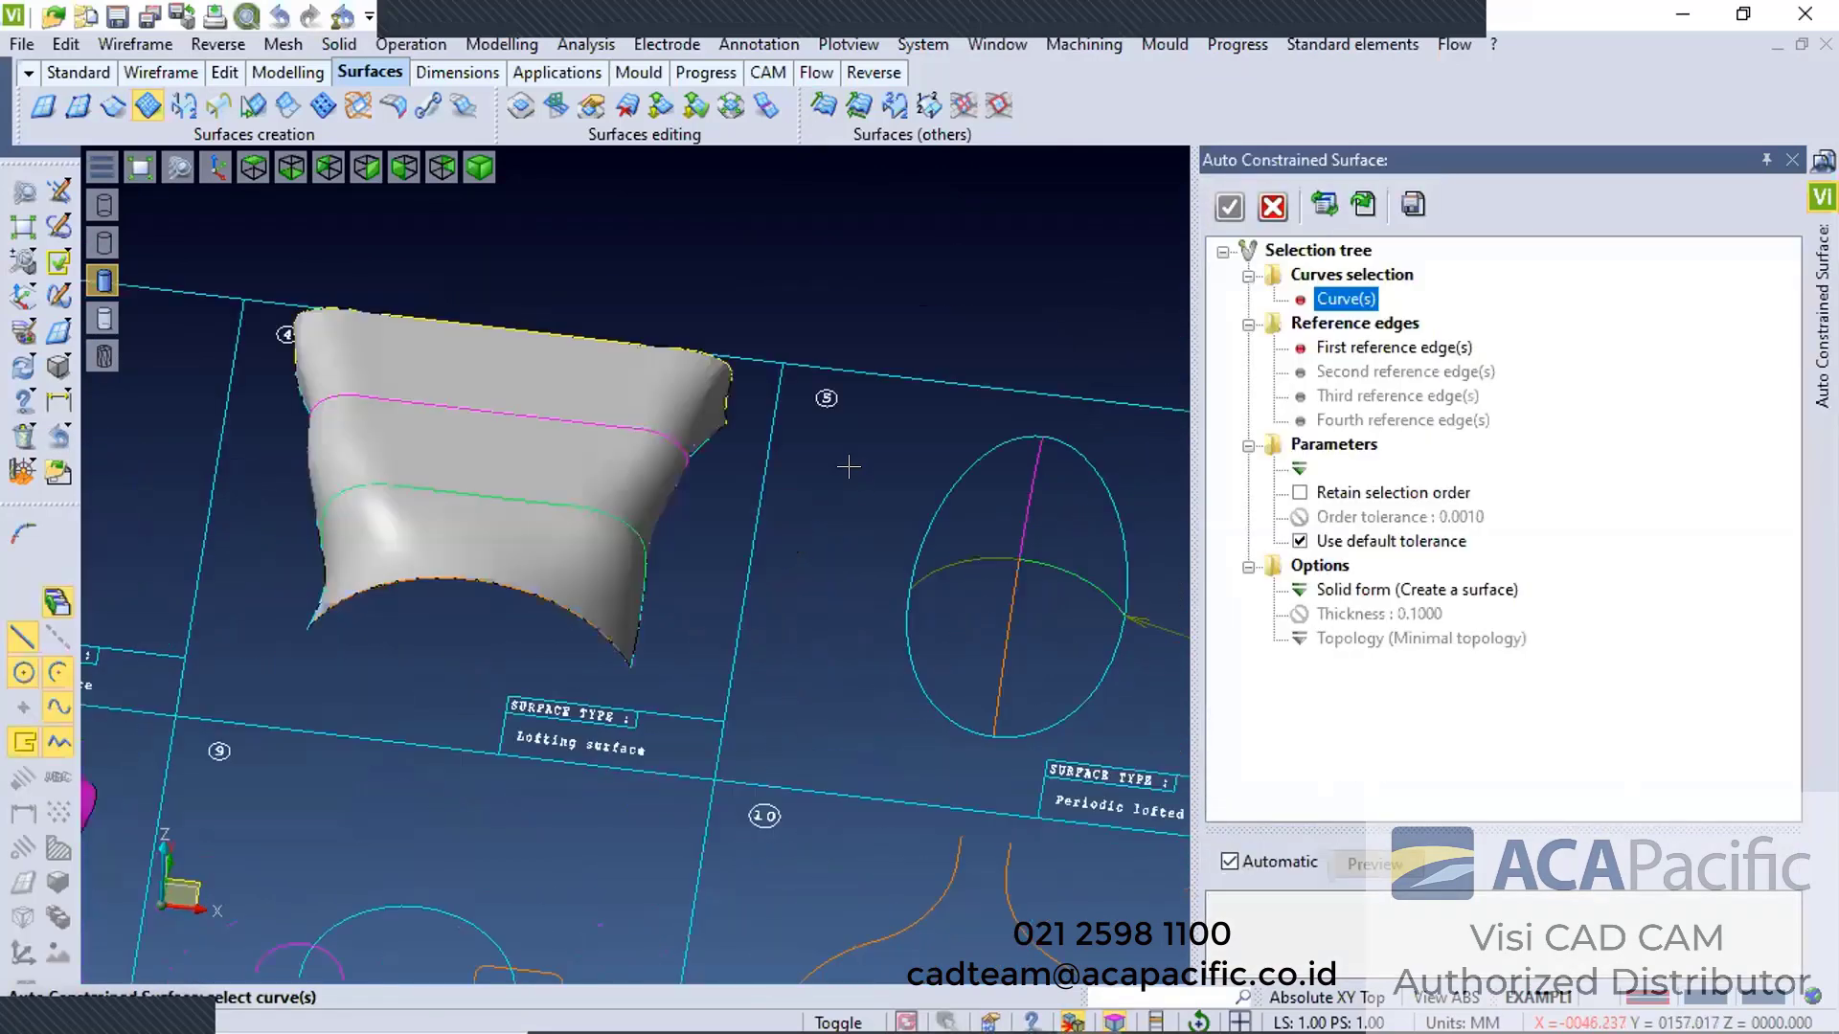
Preview an Auto Constrained Surface from the closed oval and its inner cross curves in example 5
scroll(985, 625, "down", 1)
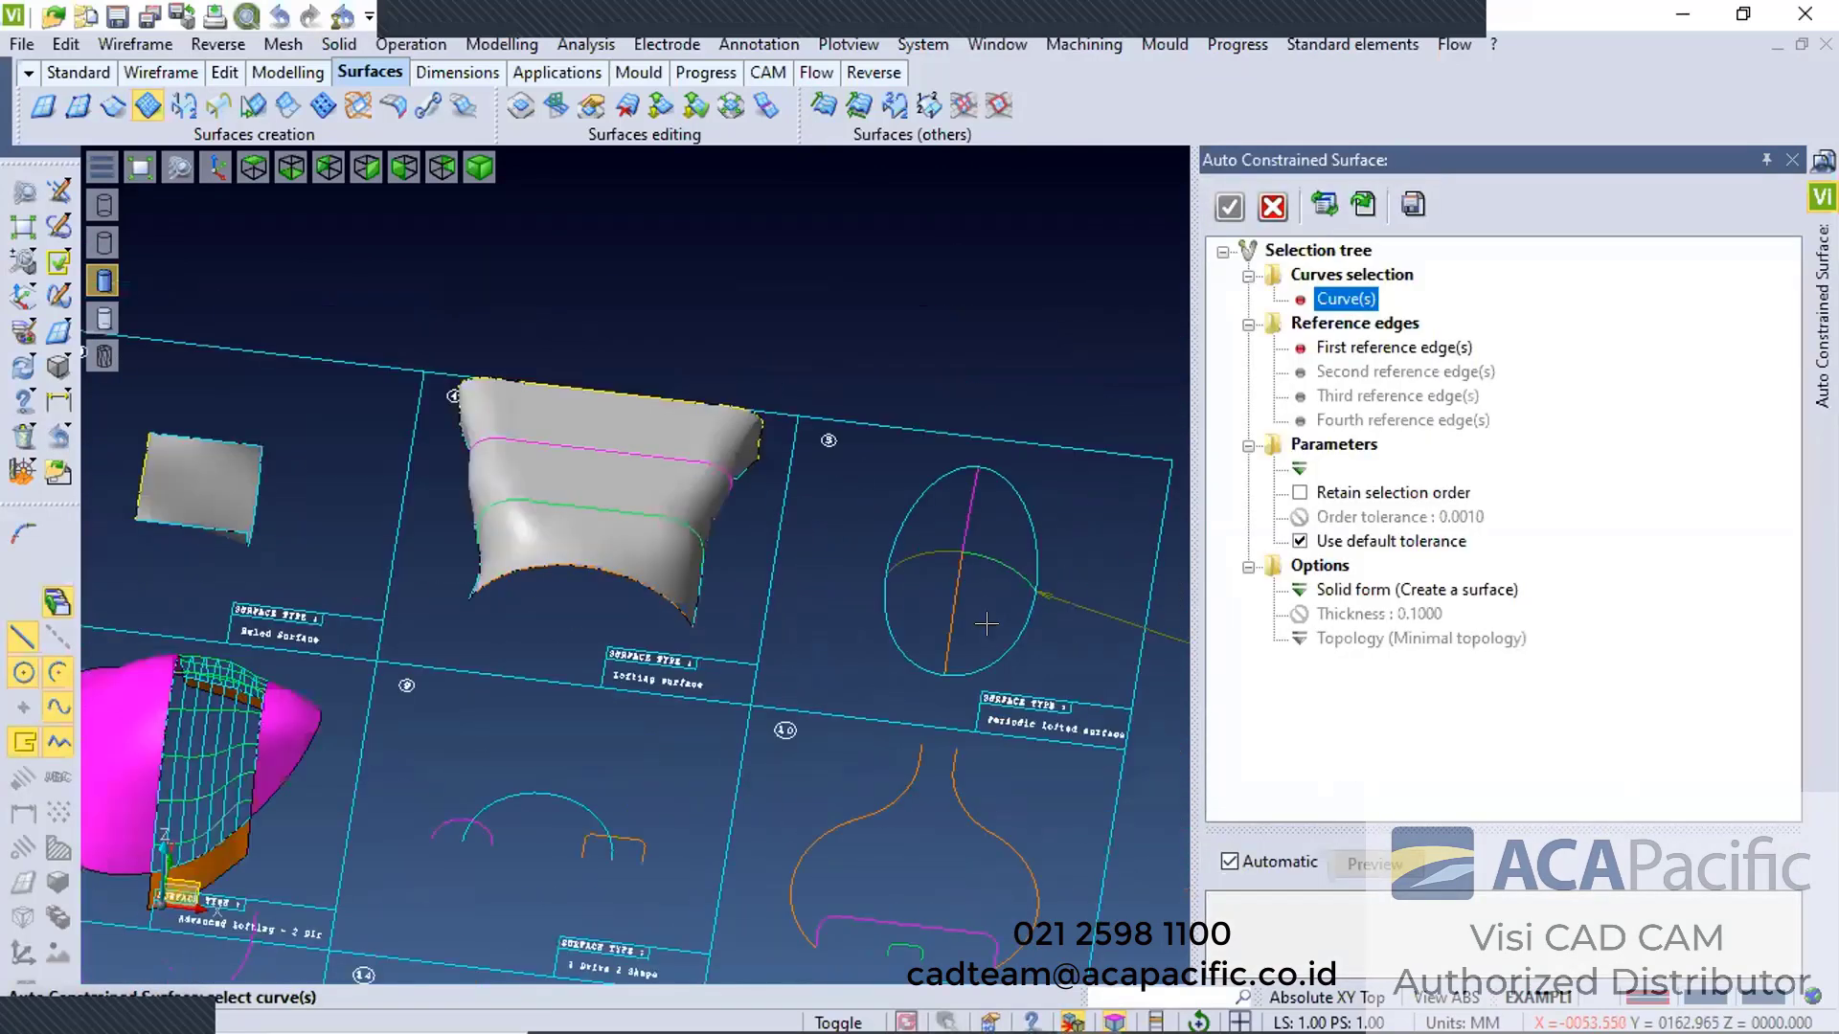
scroll(1051, 604, "down", 1)
right_click(1169, 670)
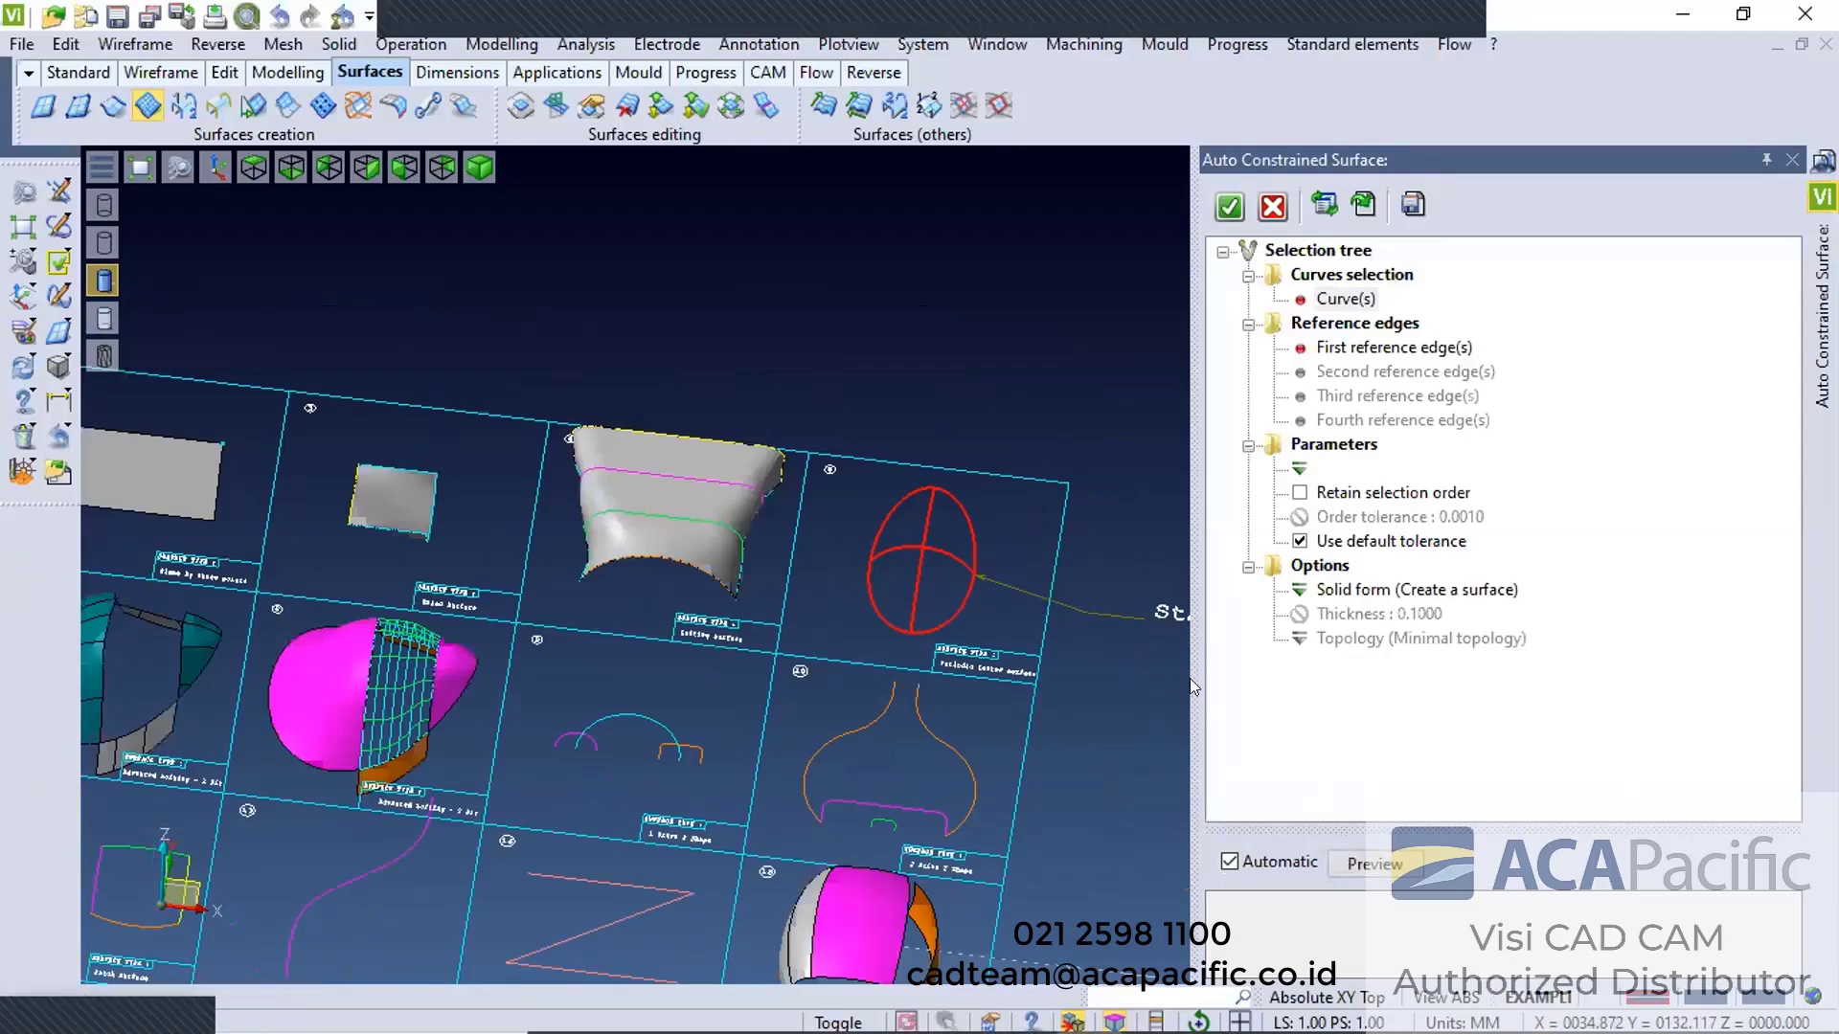
left_click(1385, 863)
scroll(847, 569, "down", 1)
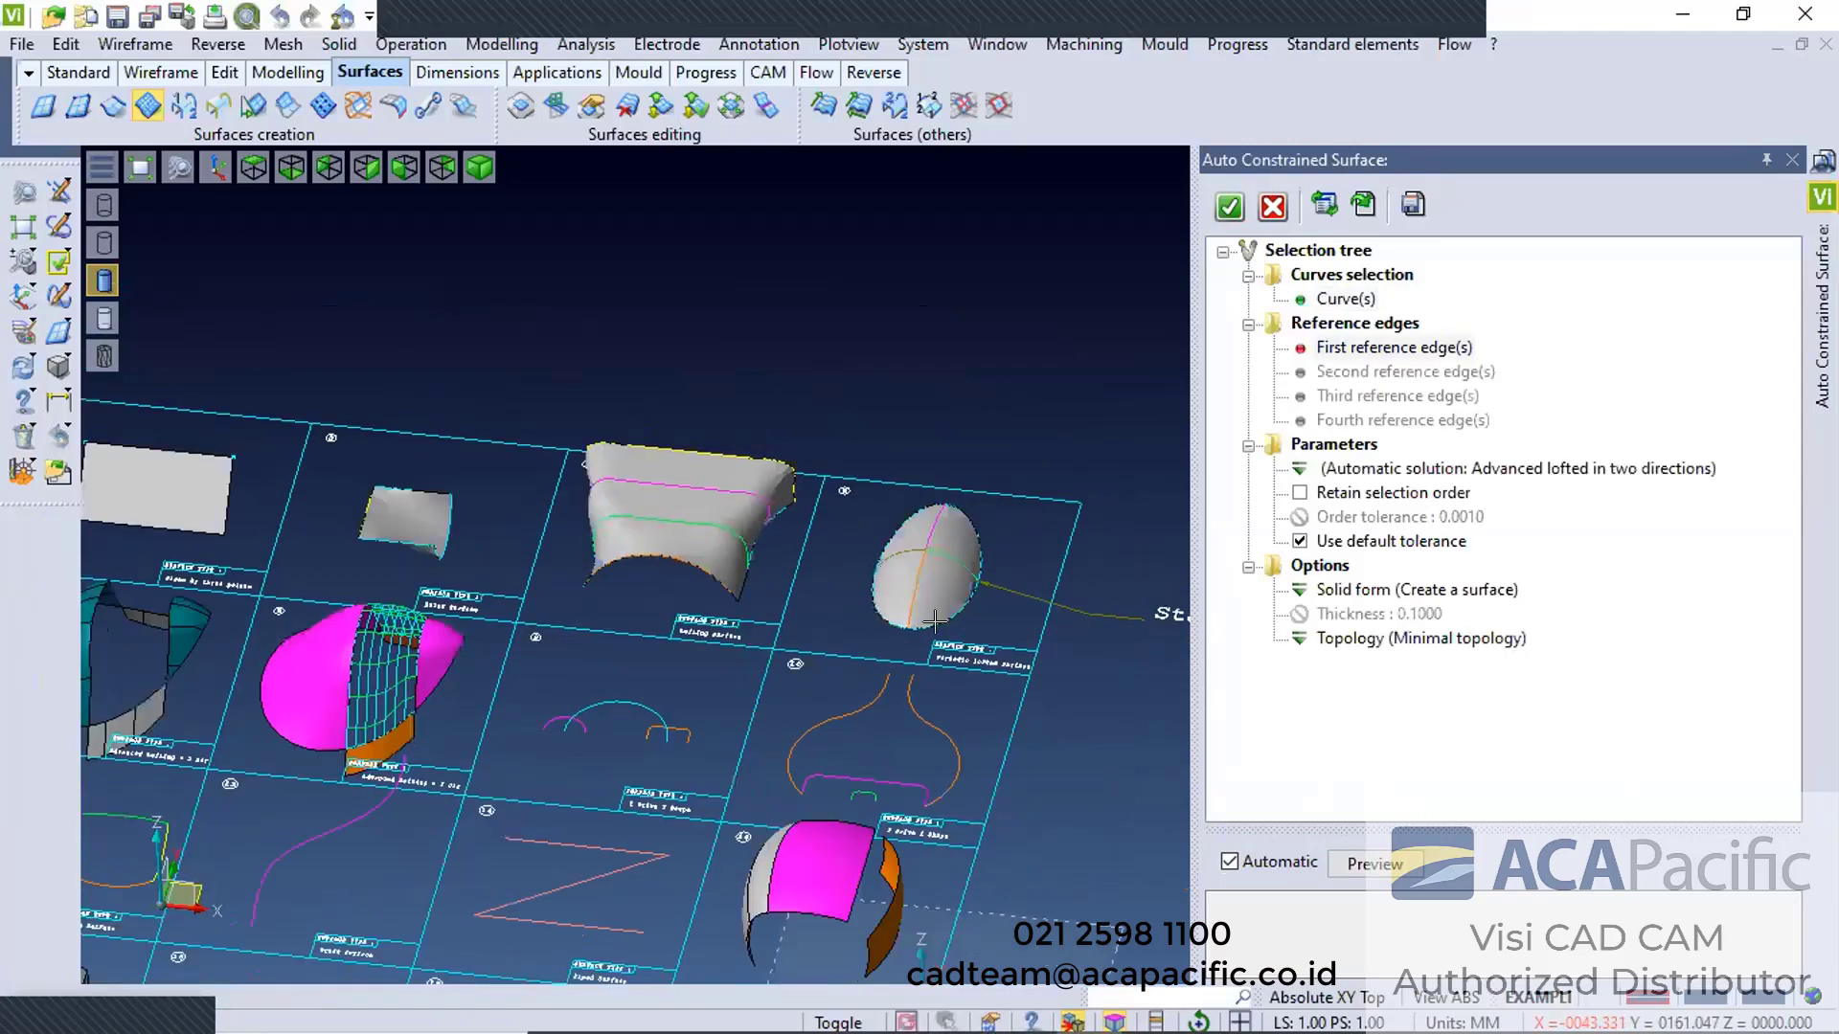
scroll(1021, 644, "down", 1)
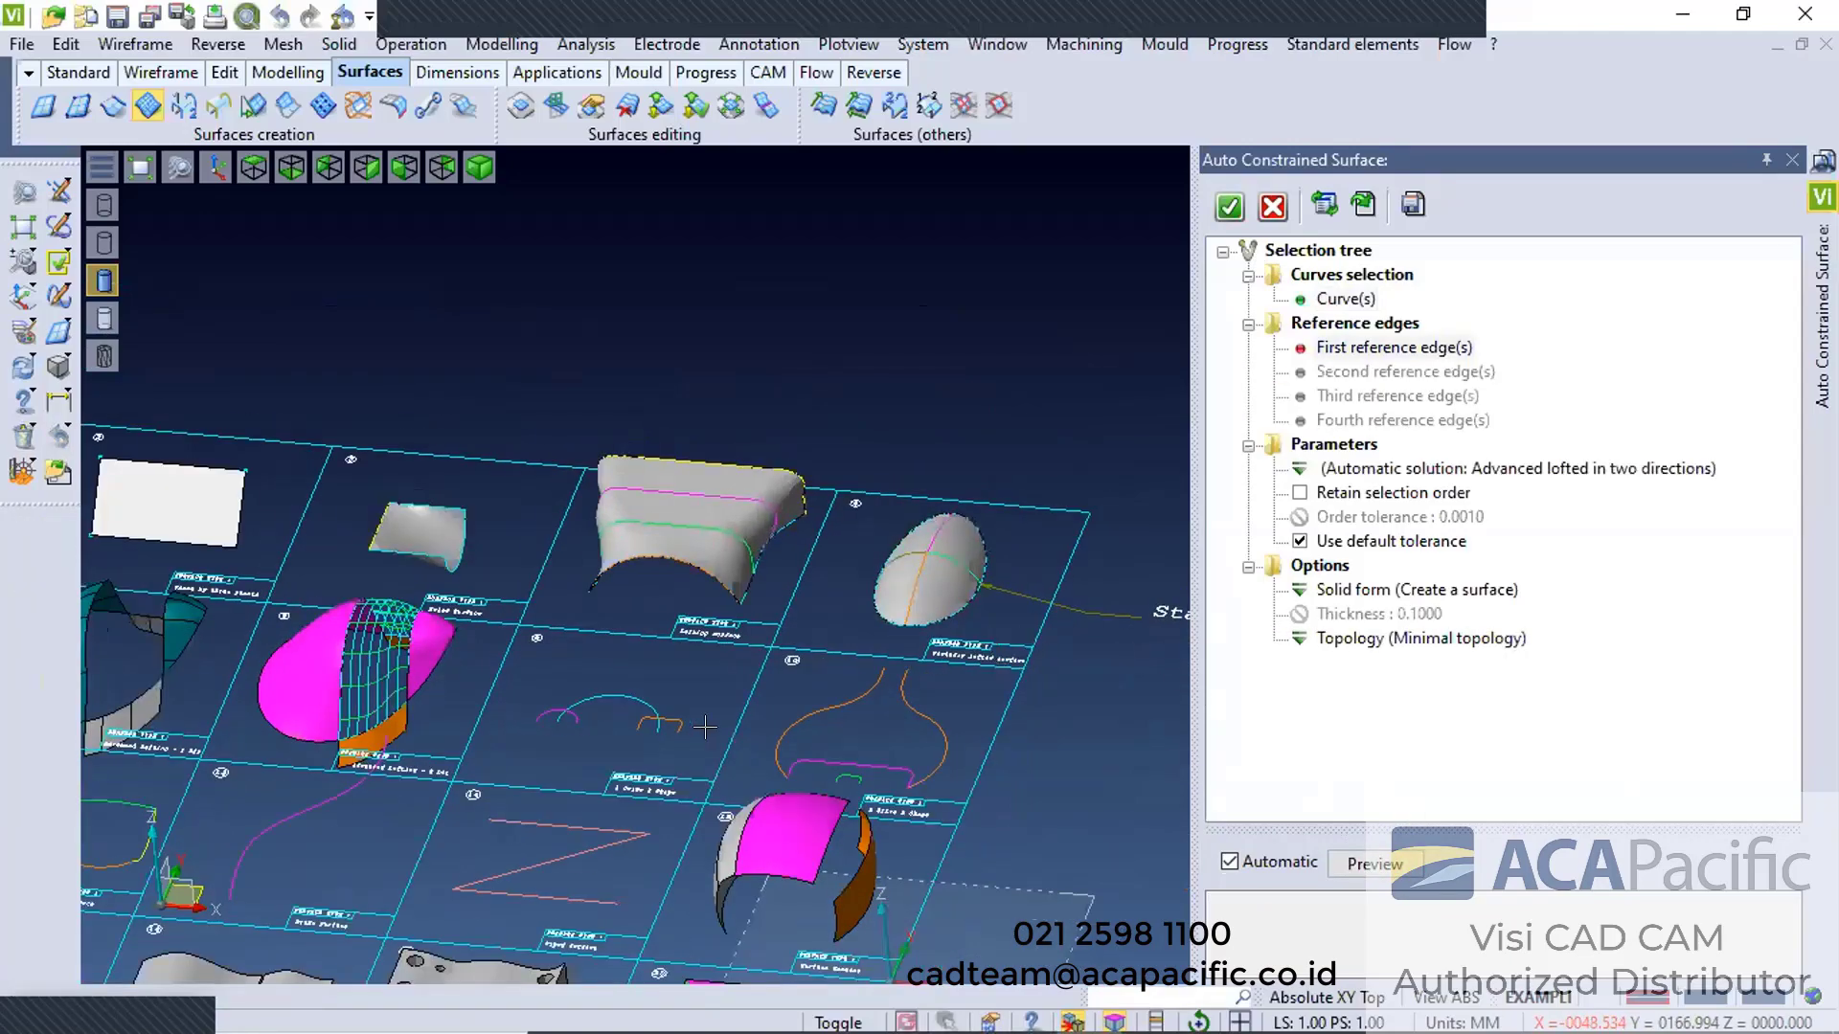
Examine the advanced lofting curve grid of example 8 and the 1 Drive 2 Shape curves of example 9
scroll(716, 760, "up", 4)
scroll(653, 670, "down", 5)
middle_click_drag(653, 670, 663, 602)
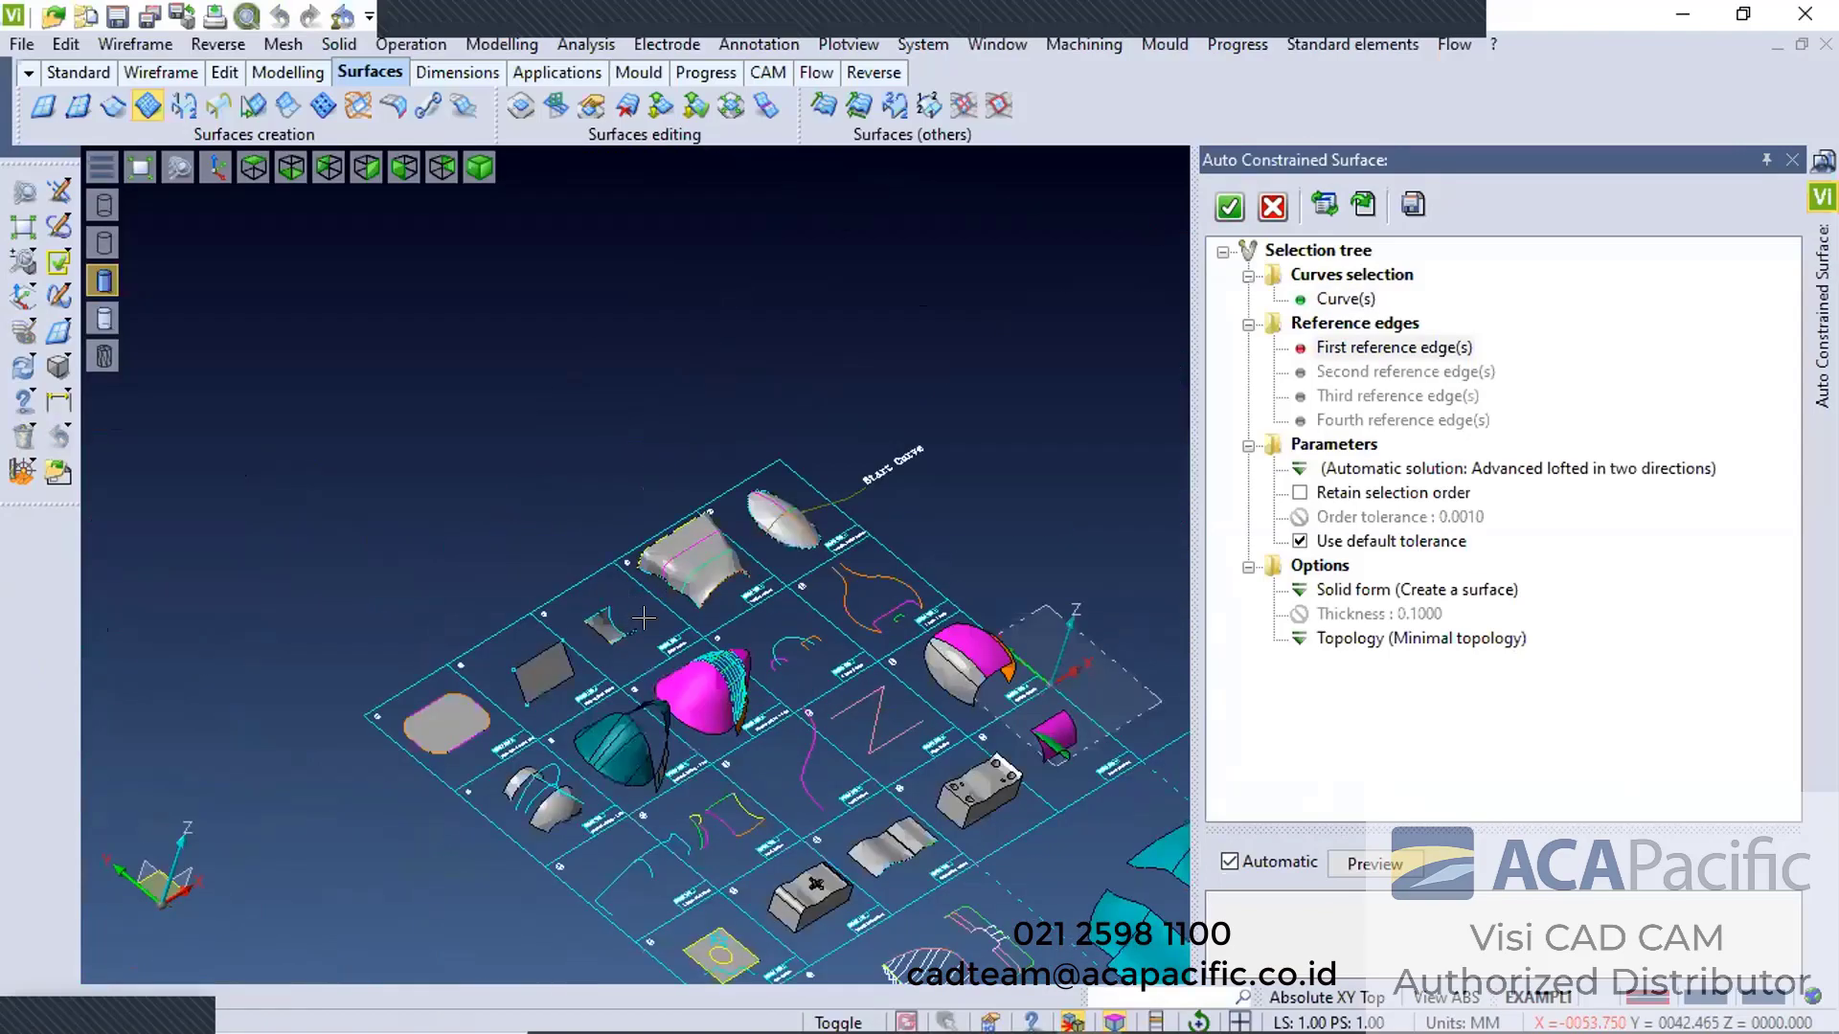
scroll(654, 600, "up", 5)
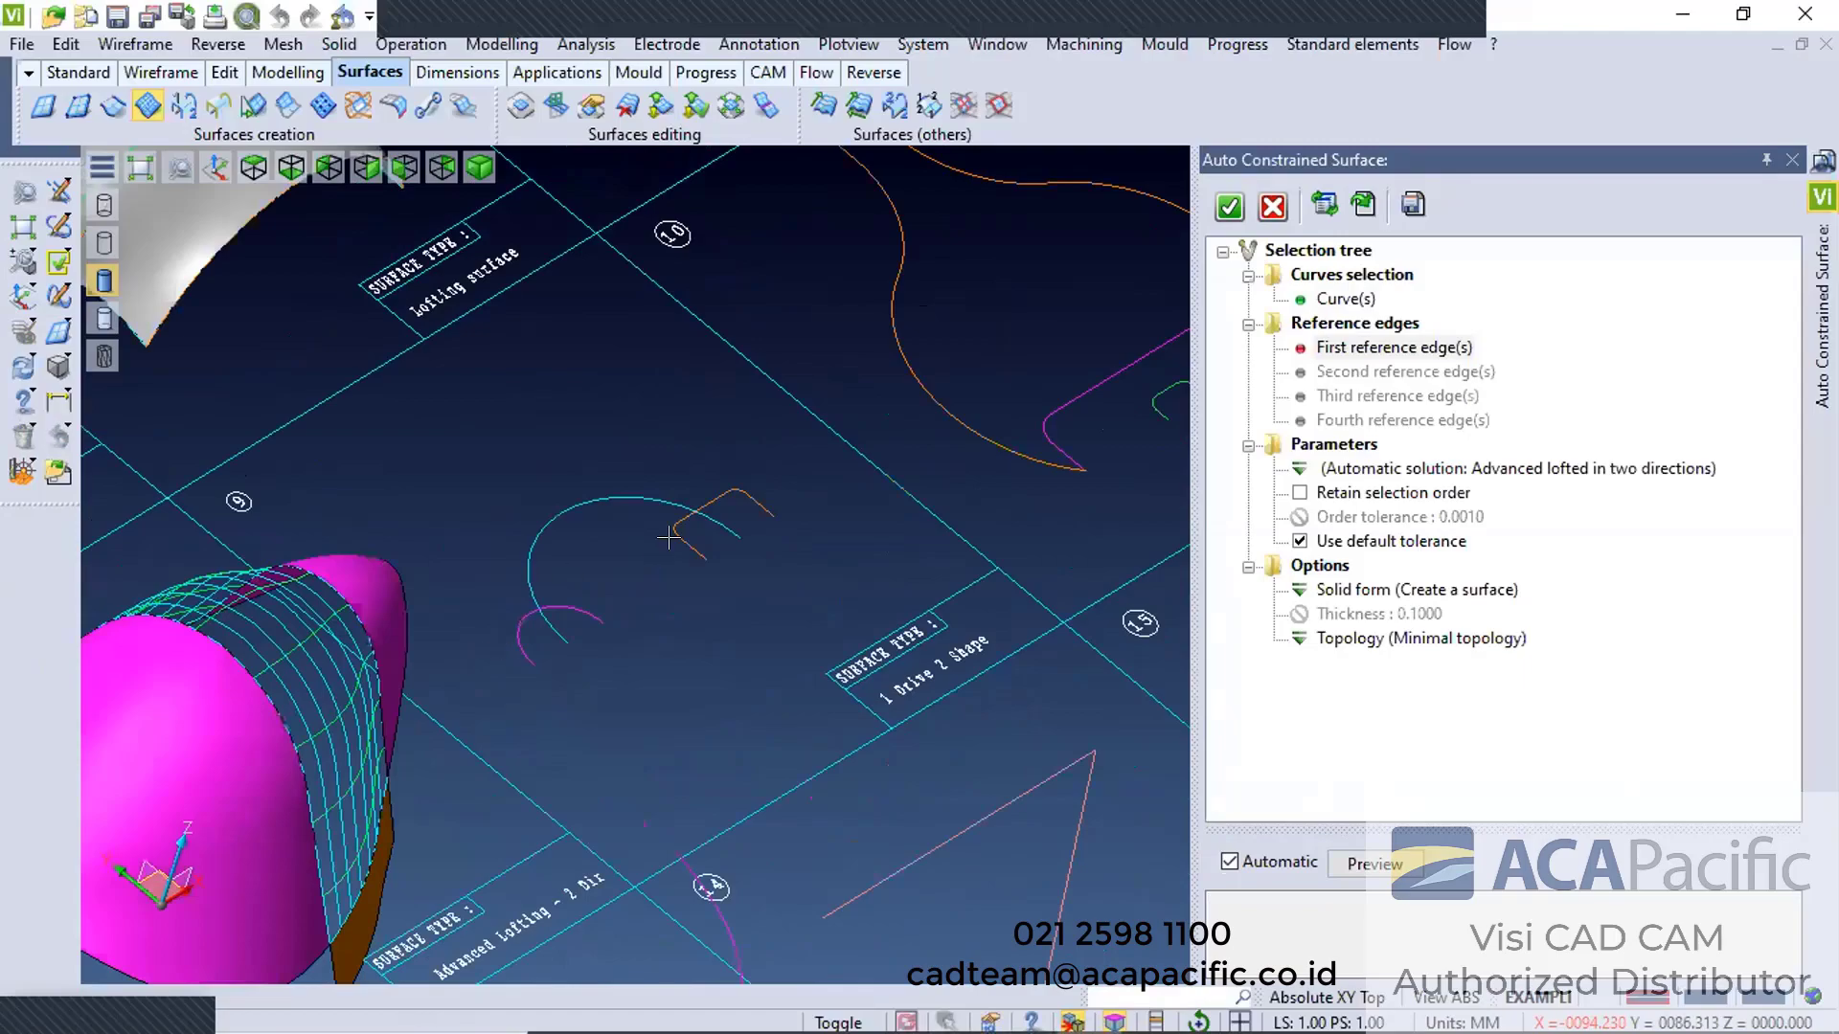
middle_click_drag(655, 555, 432, 516)
middle_click_drag(587, 773, 699, 709)
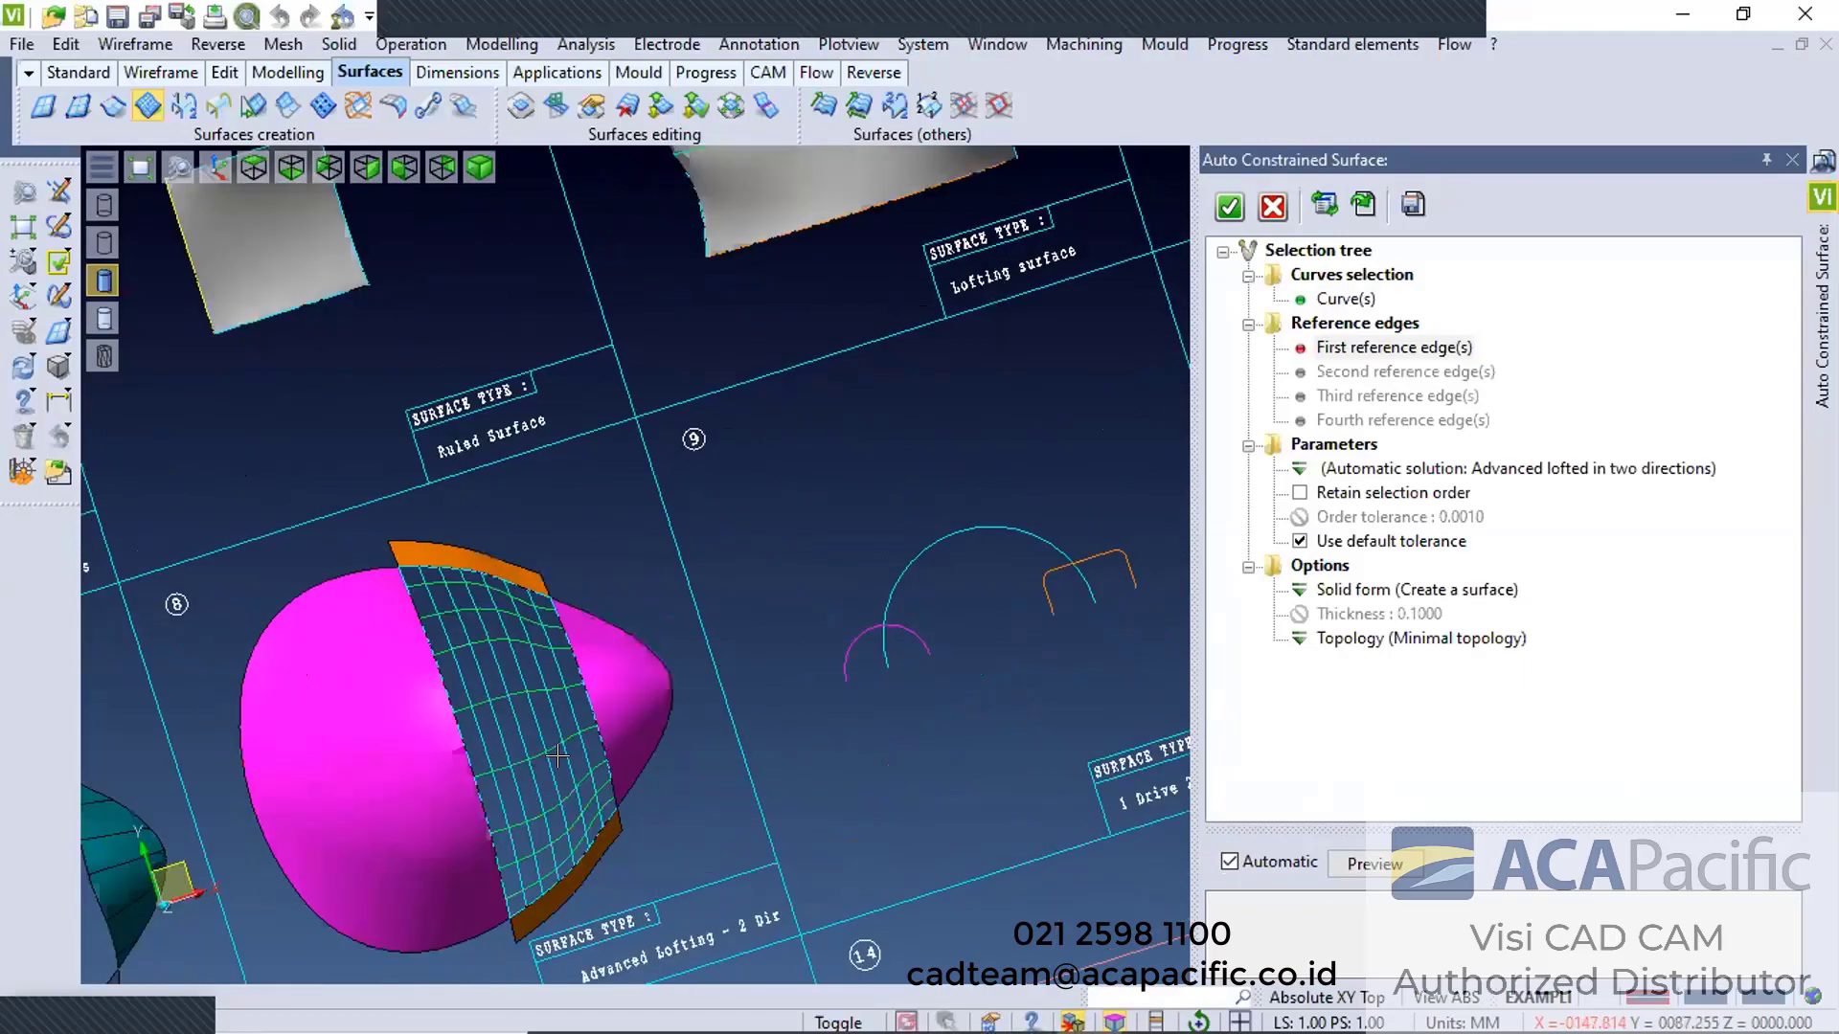
middle_click_drag(570, 865, 326, 858)
scroll(793, 802, "down", 2)
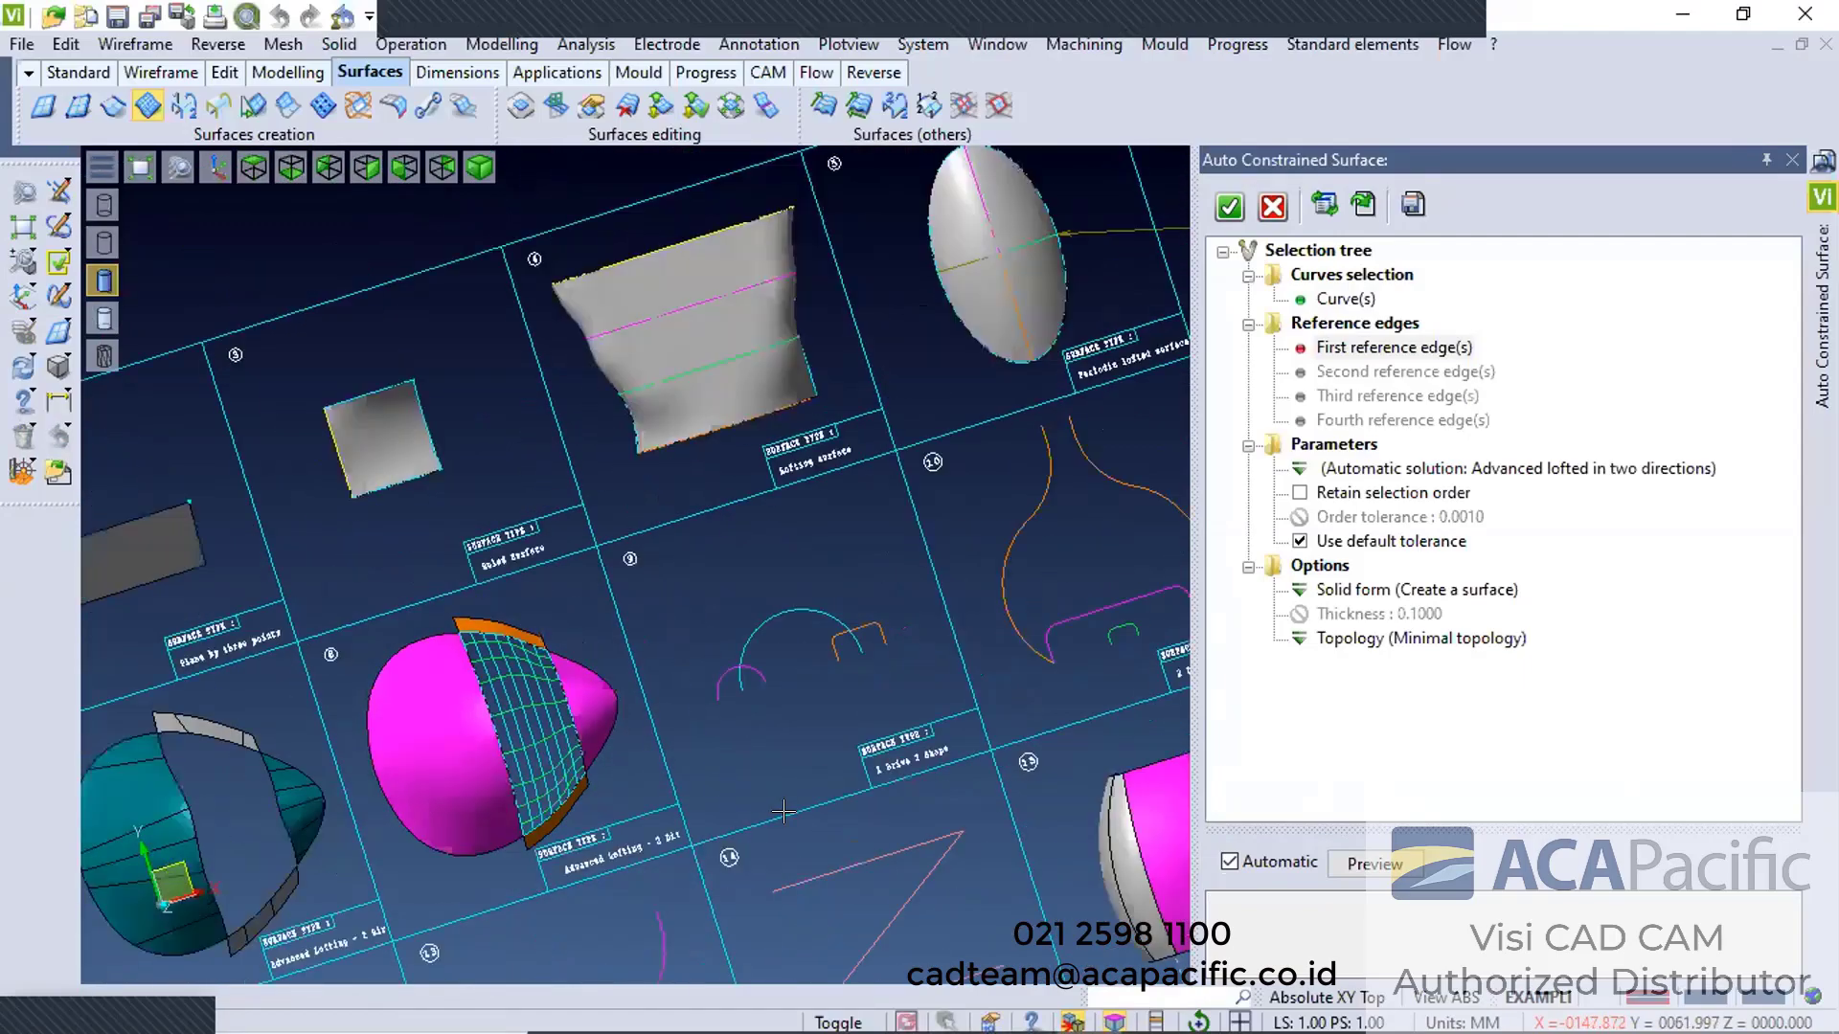
scroll(793, 803, "up", 4)
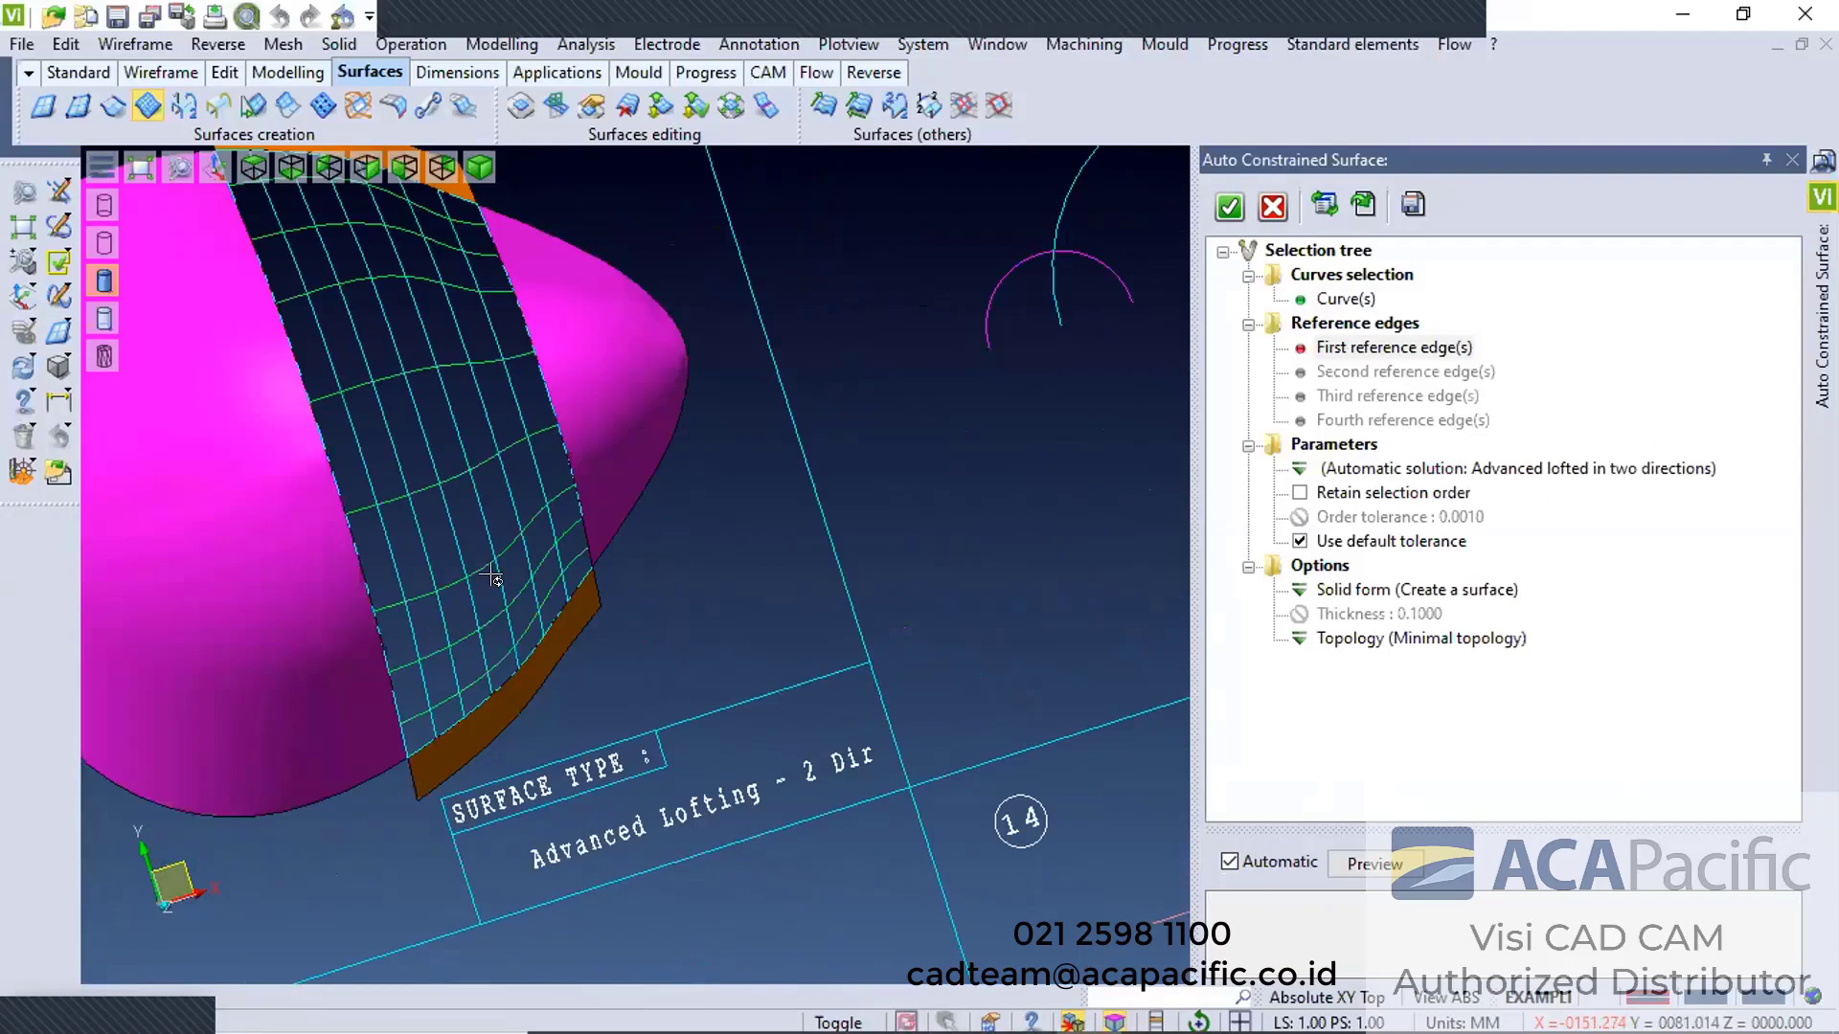
middle_click_drag(440, 546, 1114, 451)
scroll(1114, 451, "down", 2)
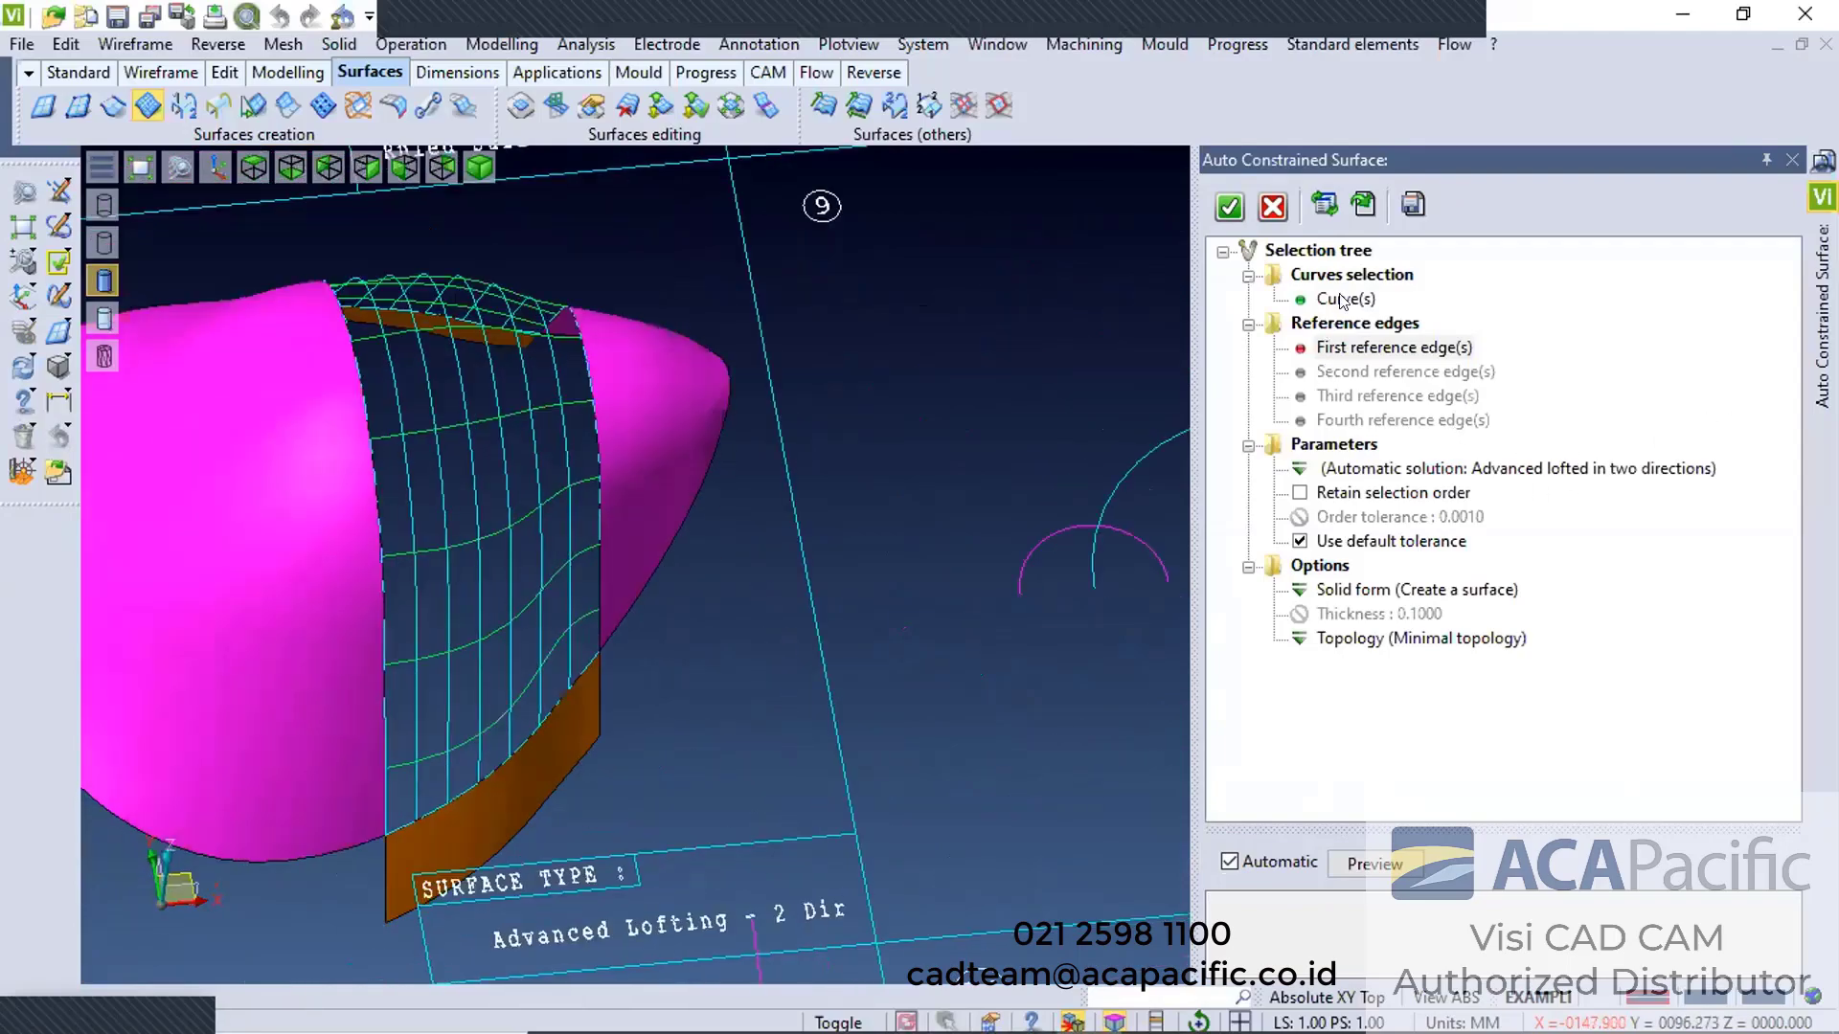
Accept the example 5 surface and create an Auto Constrained Surface from the curve grid between the magenta bodies in example 8
left_click(1229, 205)
left_click_drag(442, 304, 707, 682)
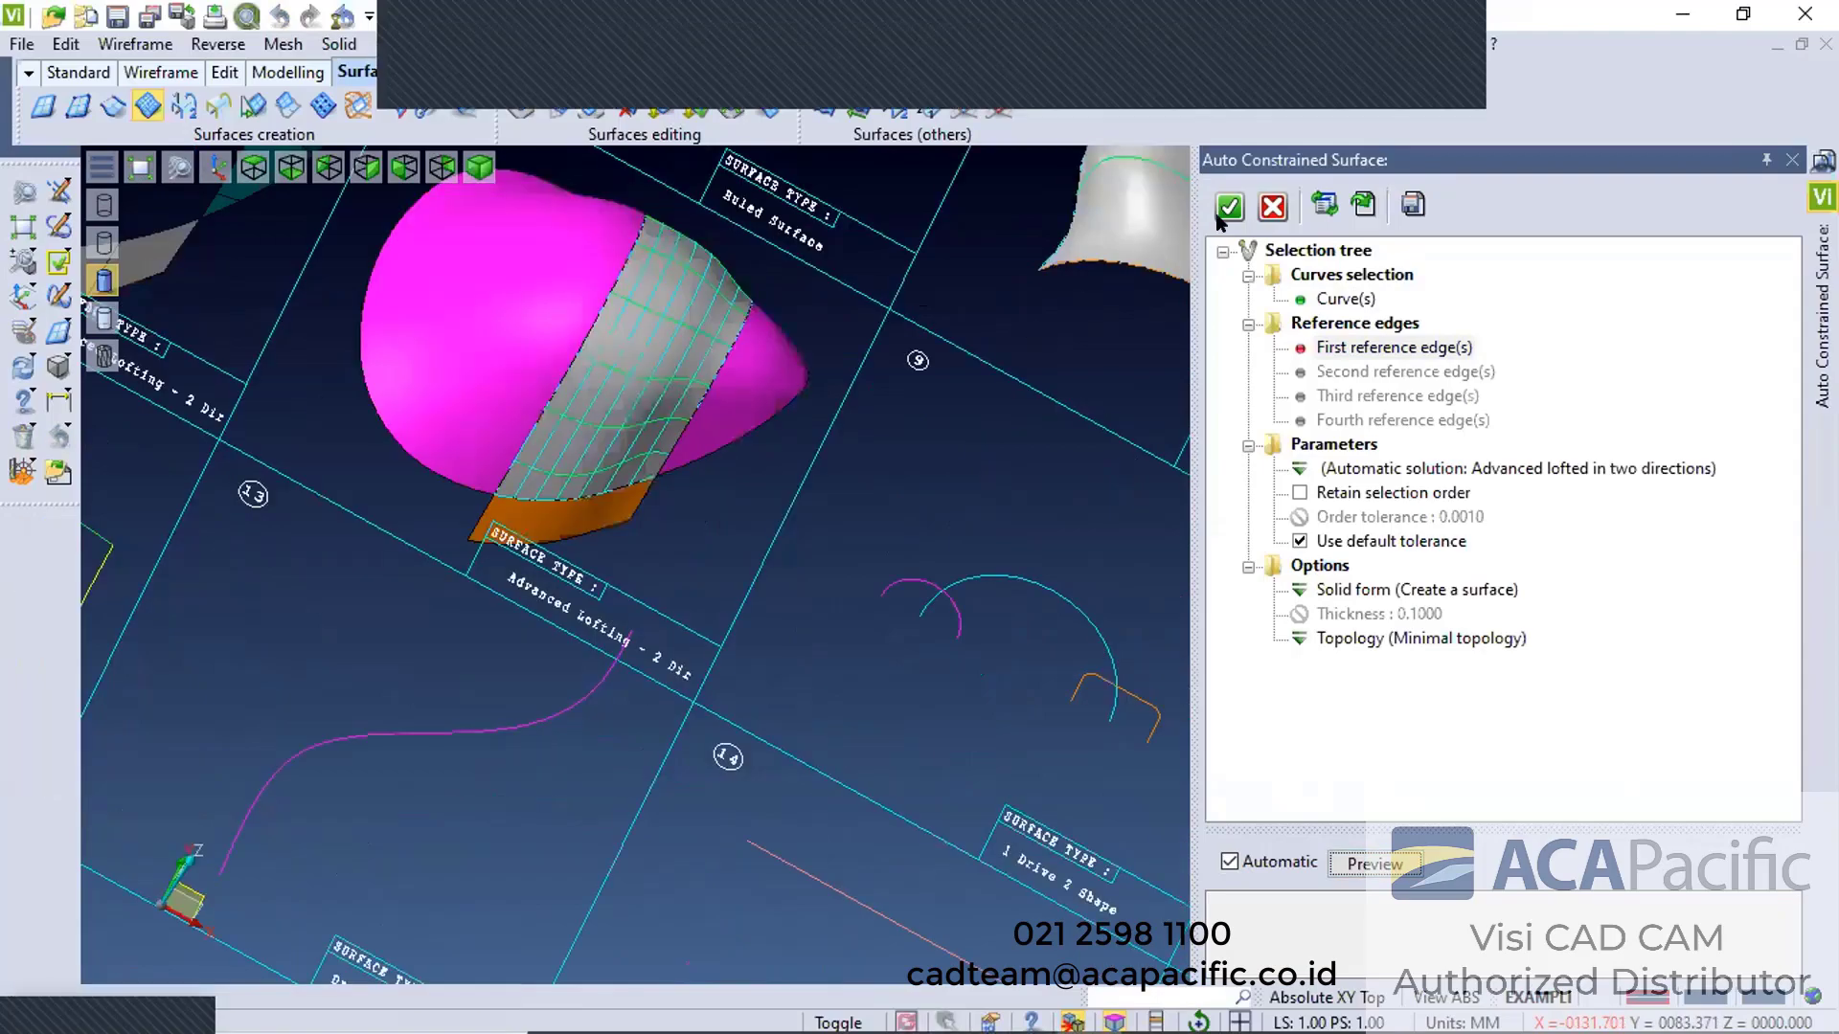
middle_click_drag(986, 491, 950, 497)
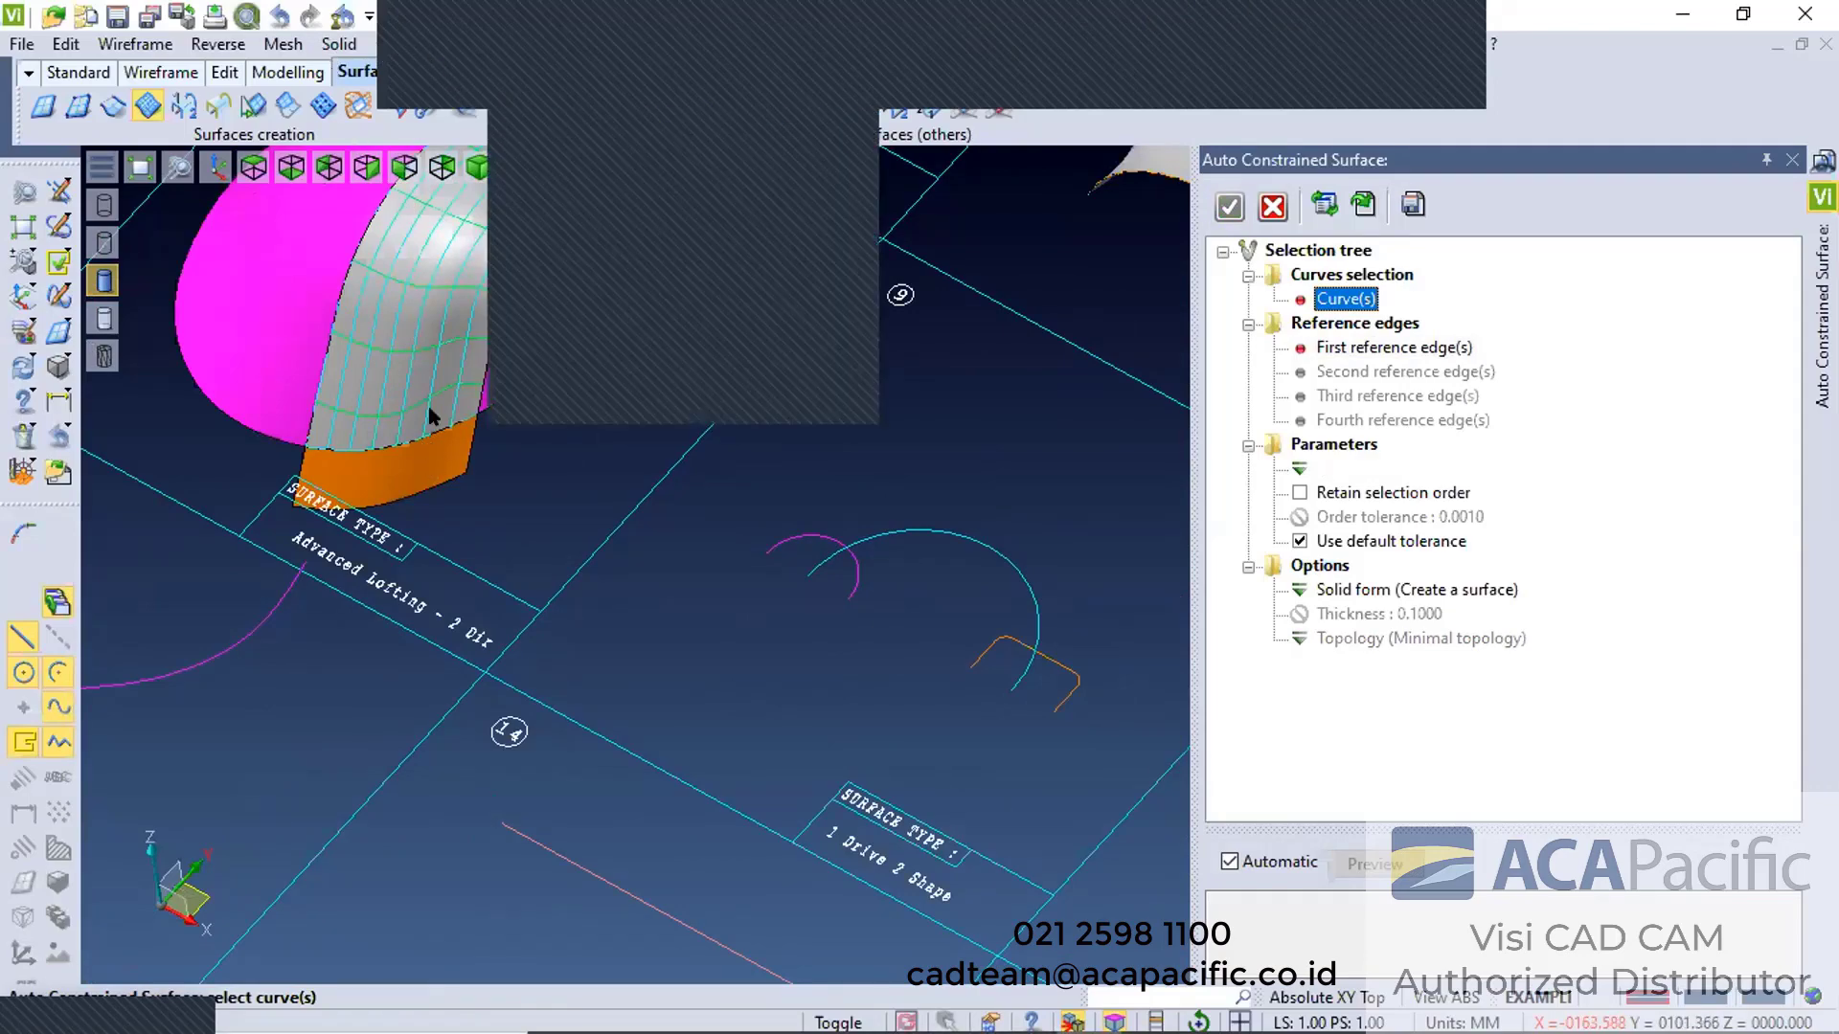
Build a 1 Drive 2 Shape surface in example 9 along the cyan arc, using the magenta arc and orange profile at its two ends
left_click(339, 44)
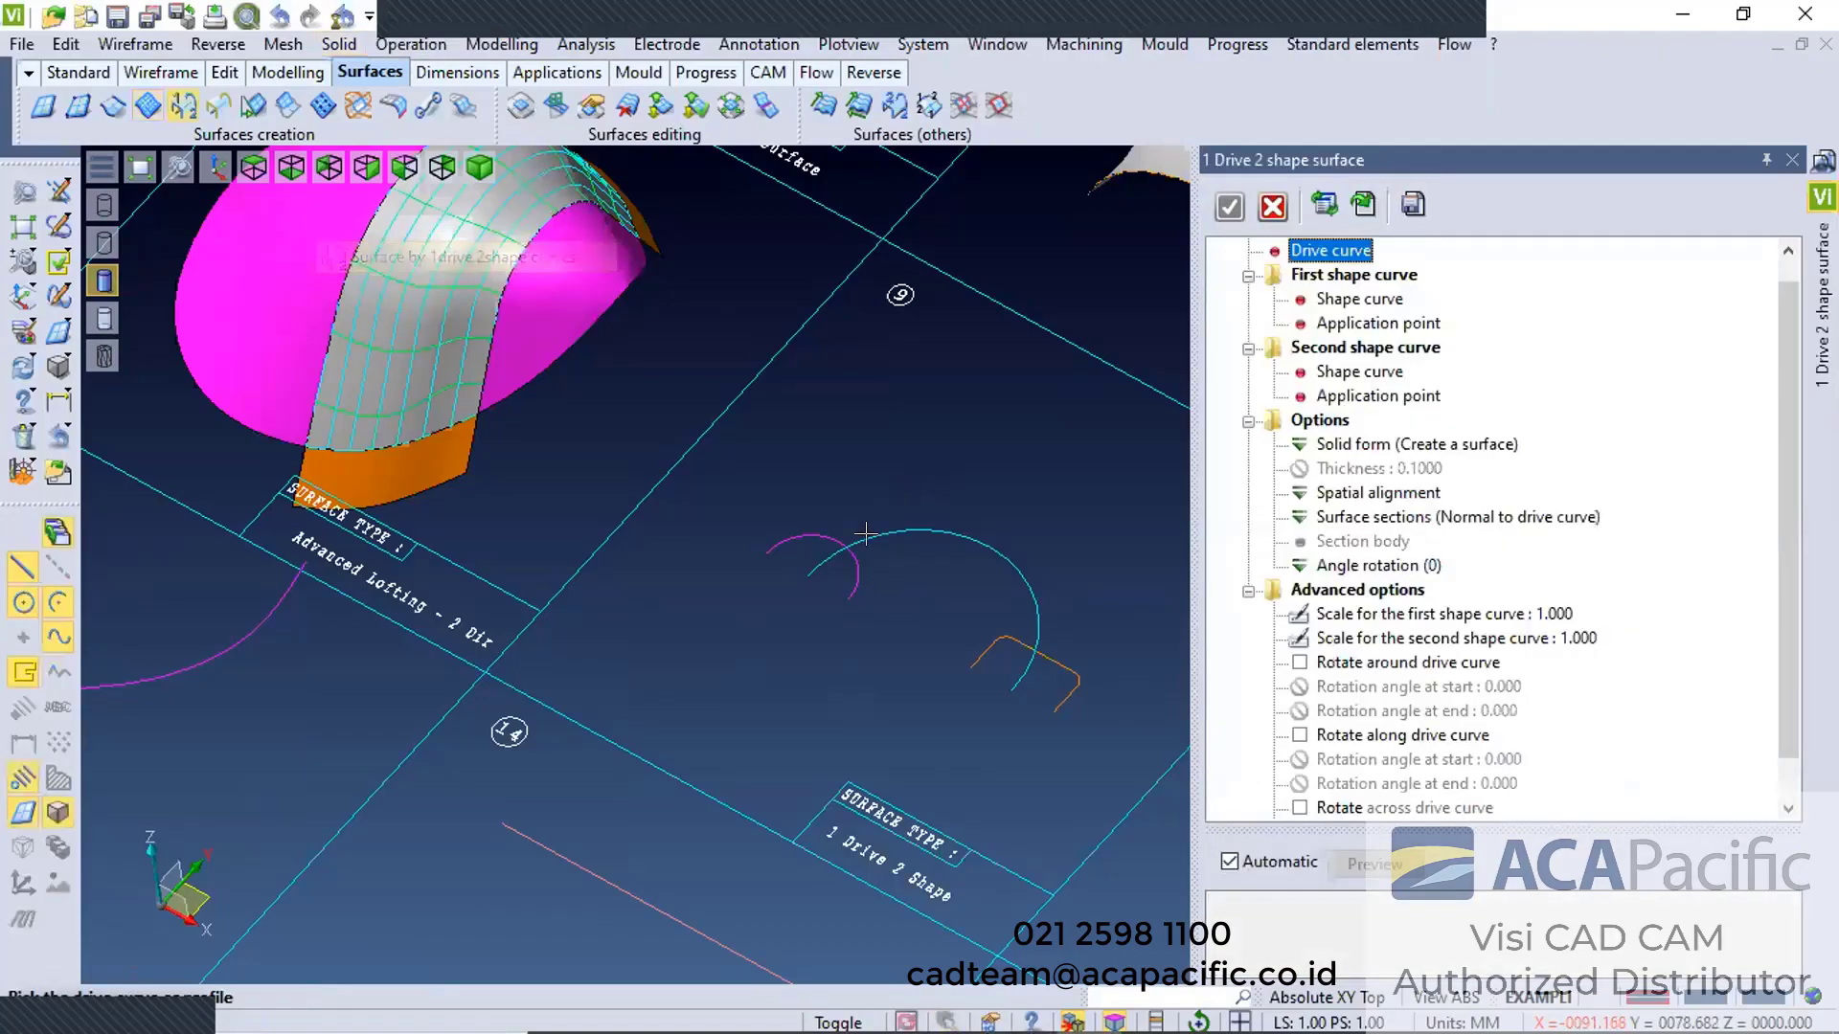
scroll(894, 590, "up", 3)
left_click(743, 564)
left_click(748, 490)
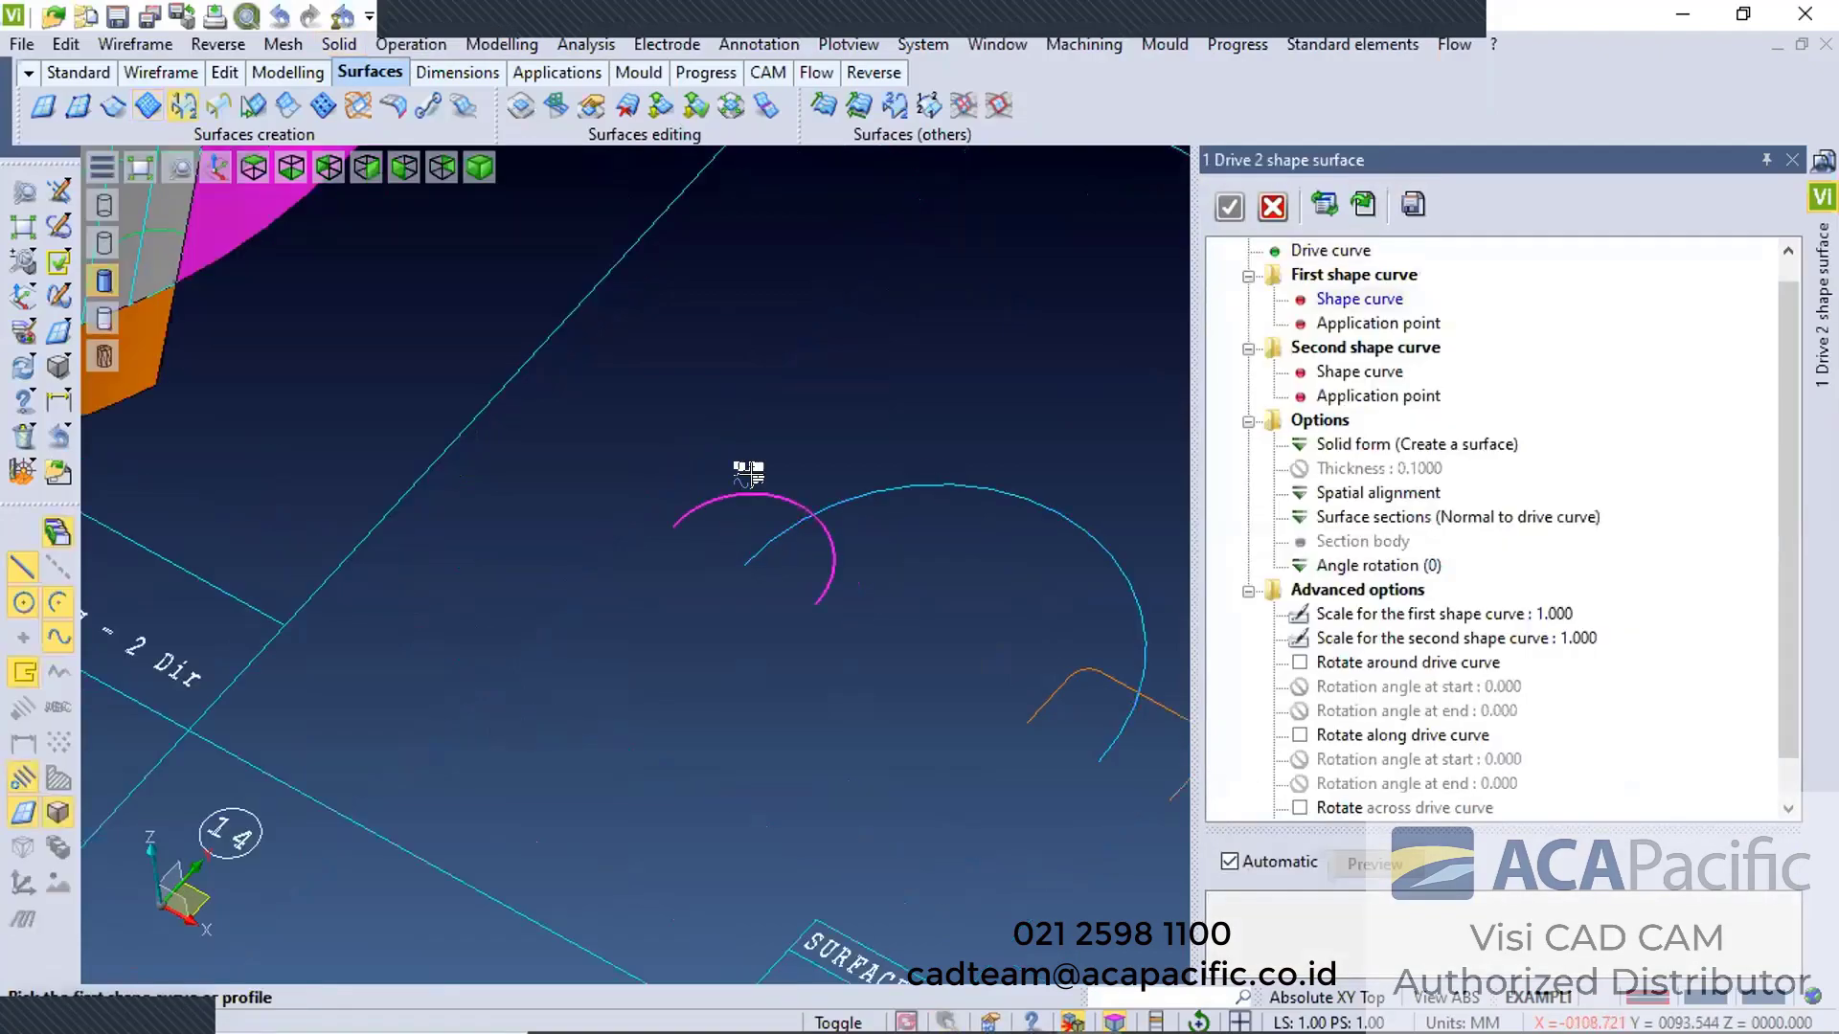
left_click(731, 544)
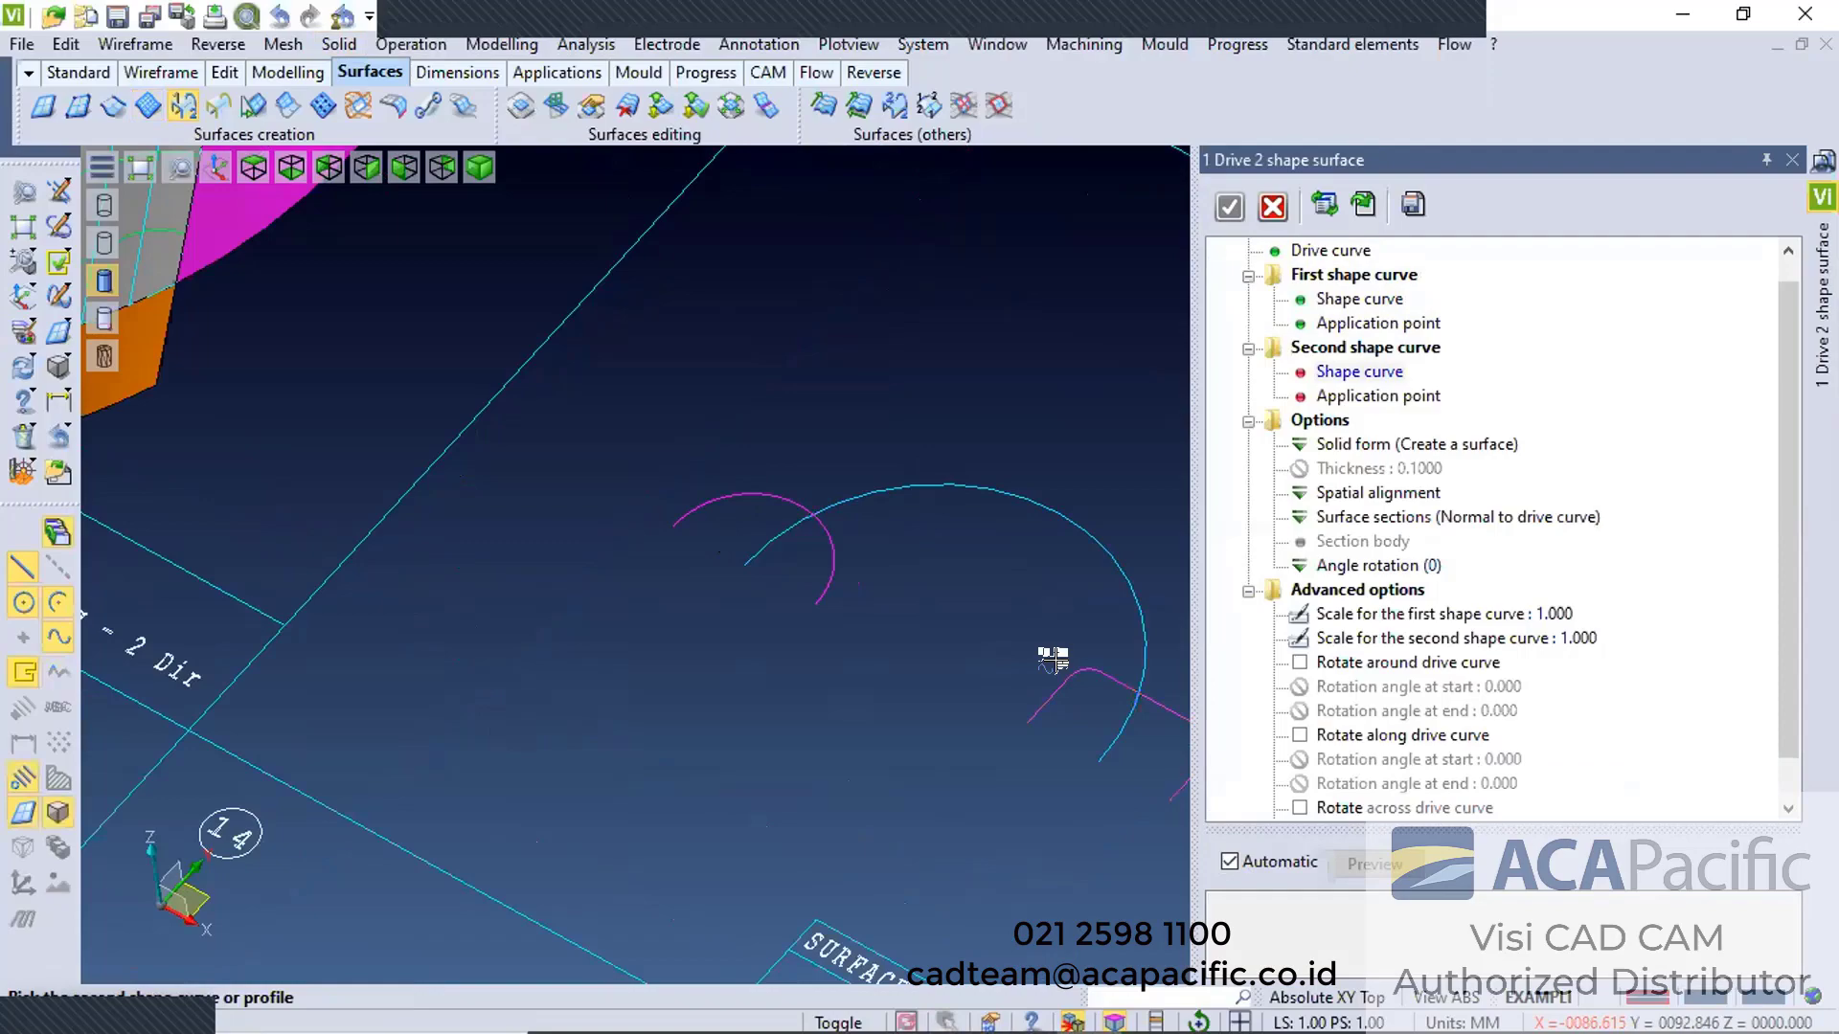
left_click(1054, 659)
left_click(1080, 745)
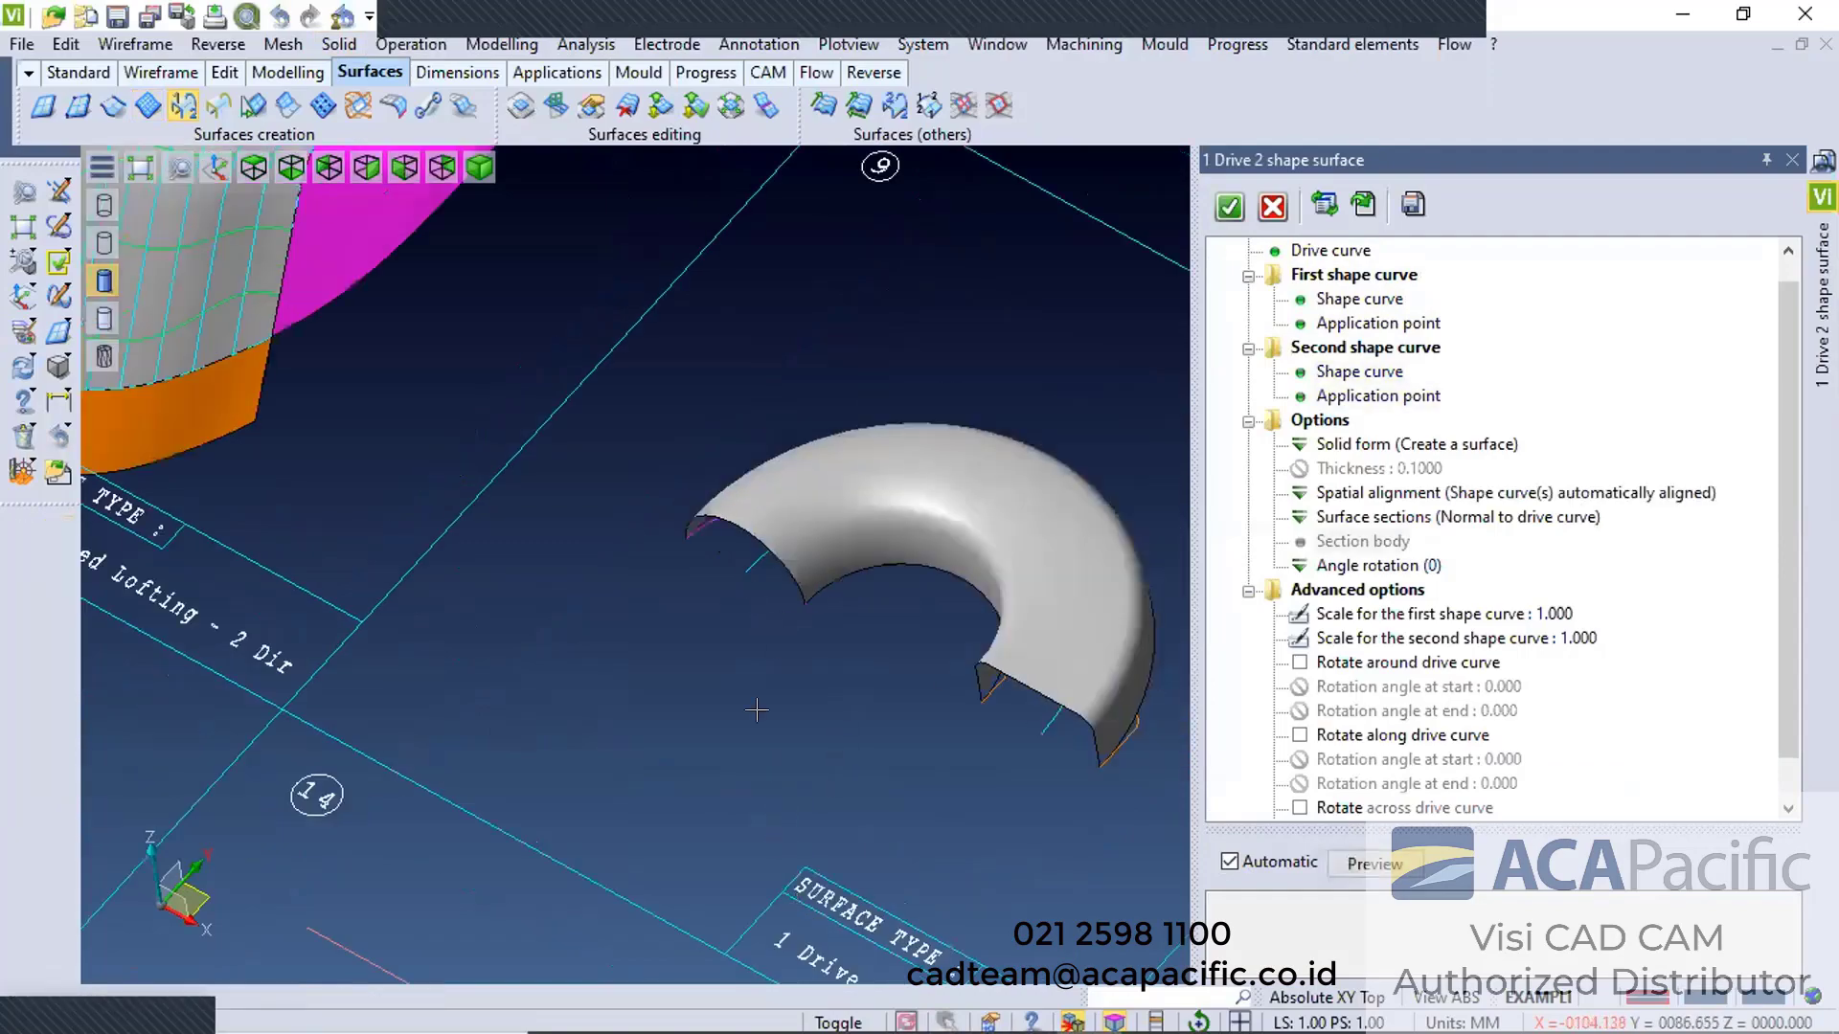
Try angle rotations of 90, 180, 270 and 0 on the example 9 surface
scroll(730, 667, "down", 3)
scroll(805, 804, "up", 4)
middle_click_drag(795, 800, 508, 431)
scroll(513, 491, "down", 3)
scroll(427, 434, "up", 3)
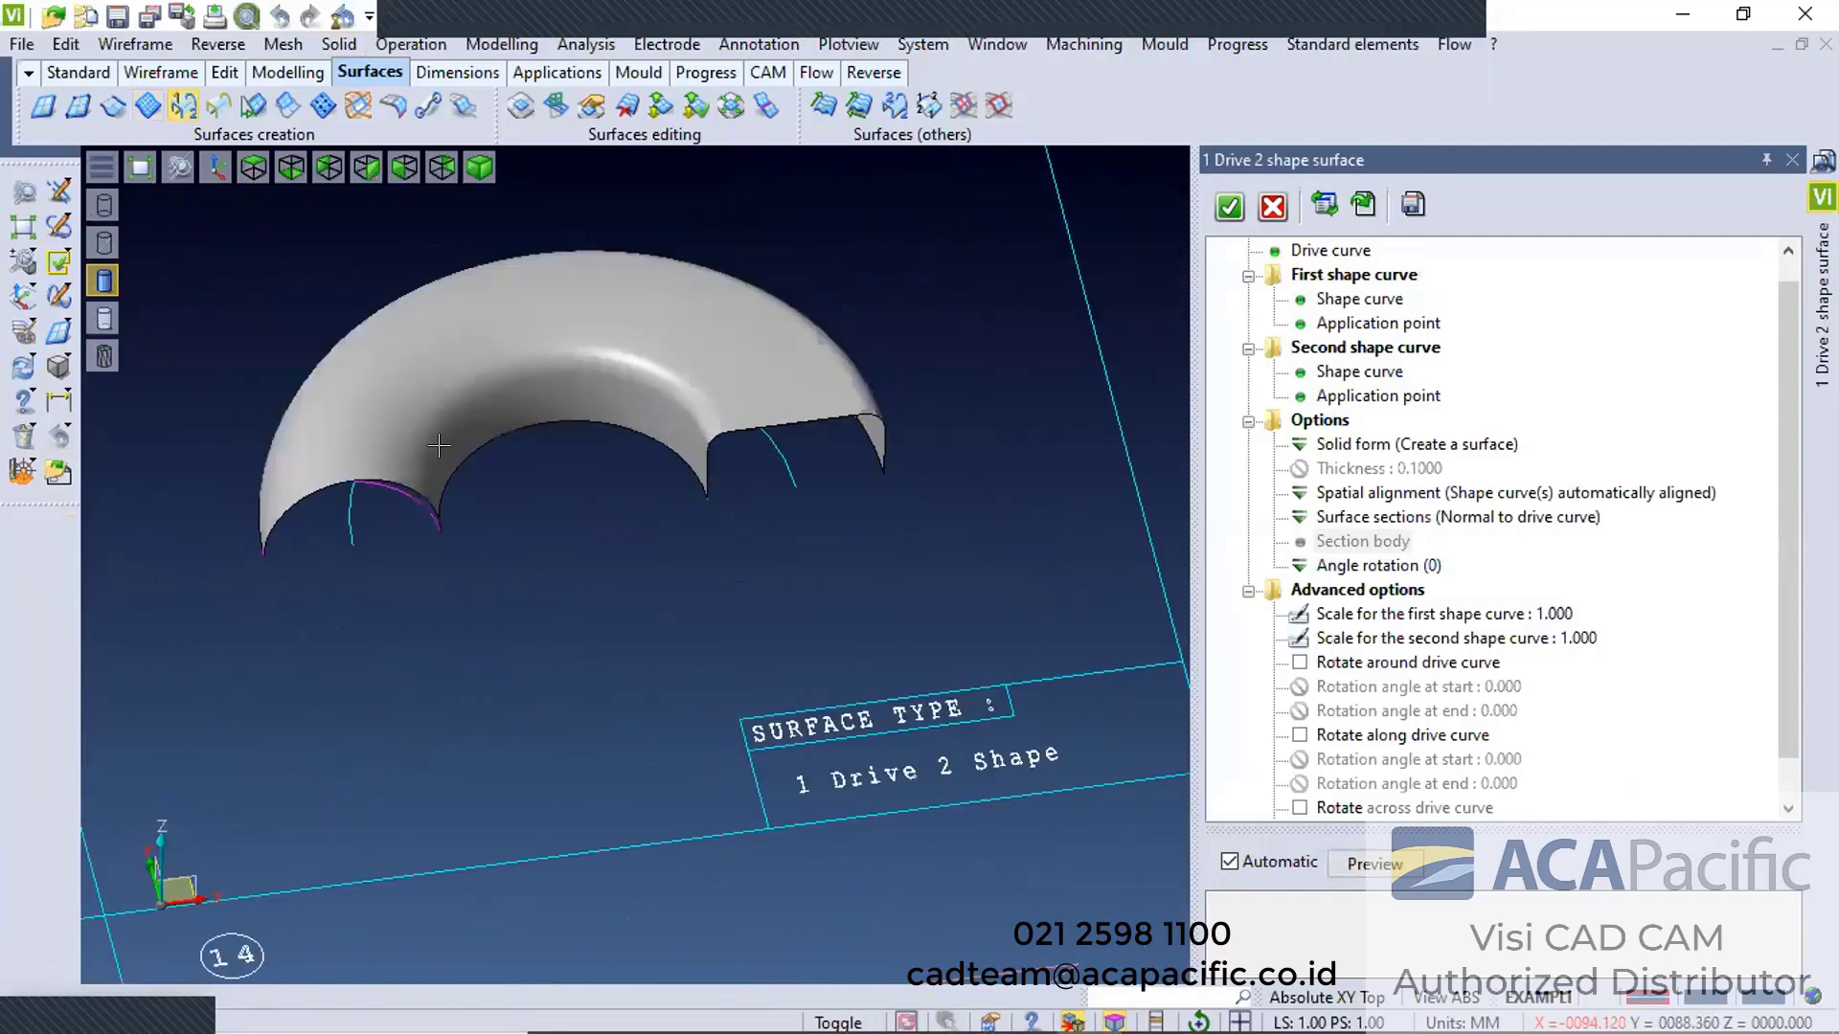
scroll(427, 434, "up", 2)
left_click(1360, 566)
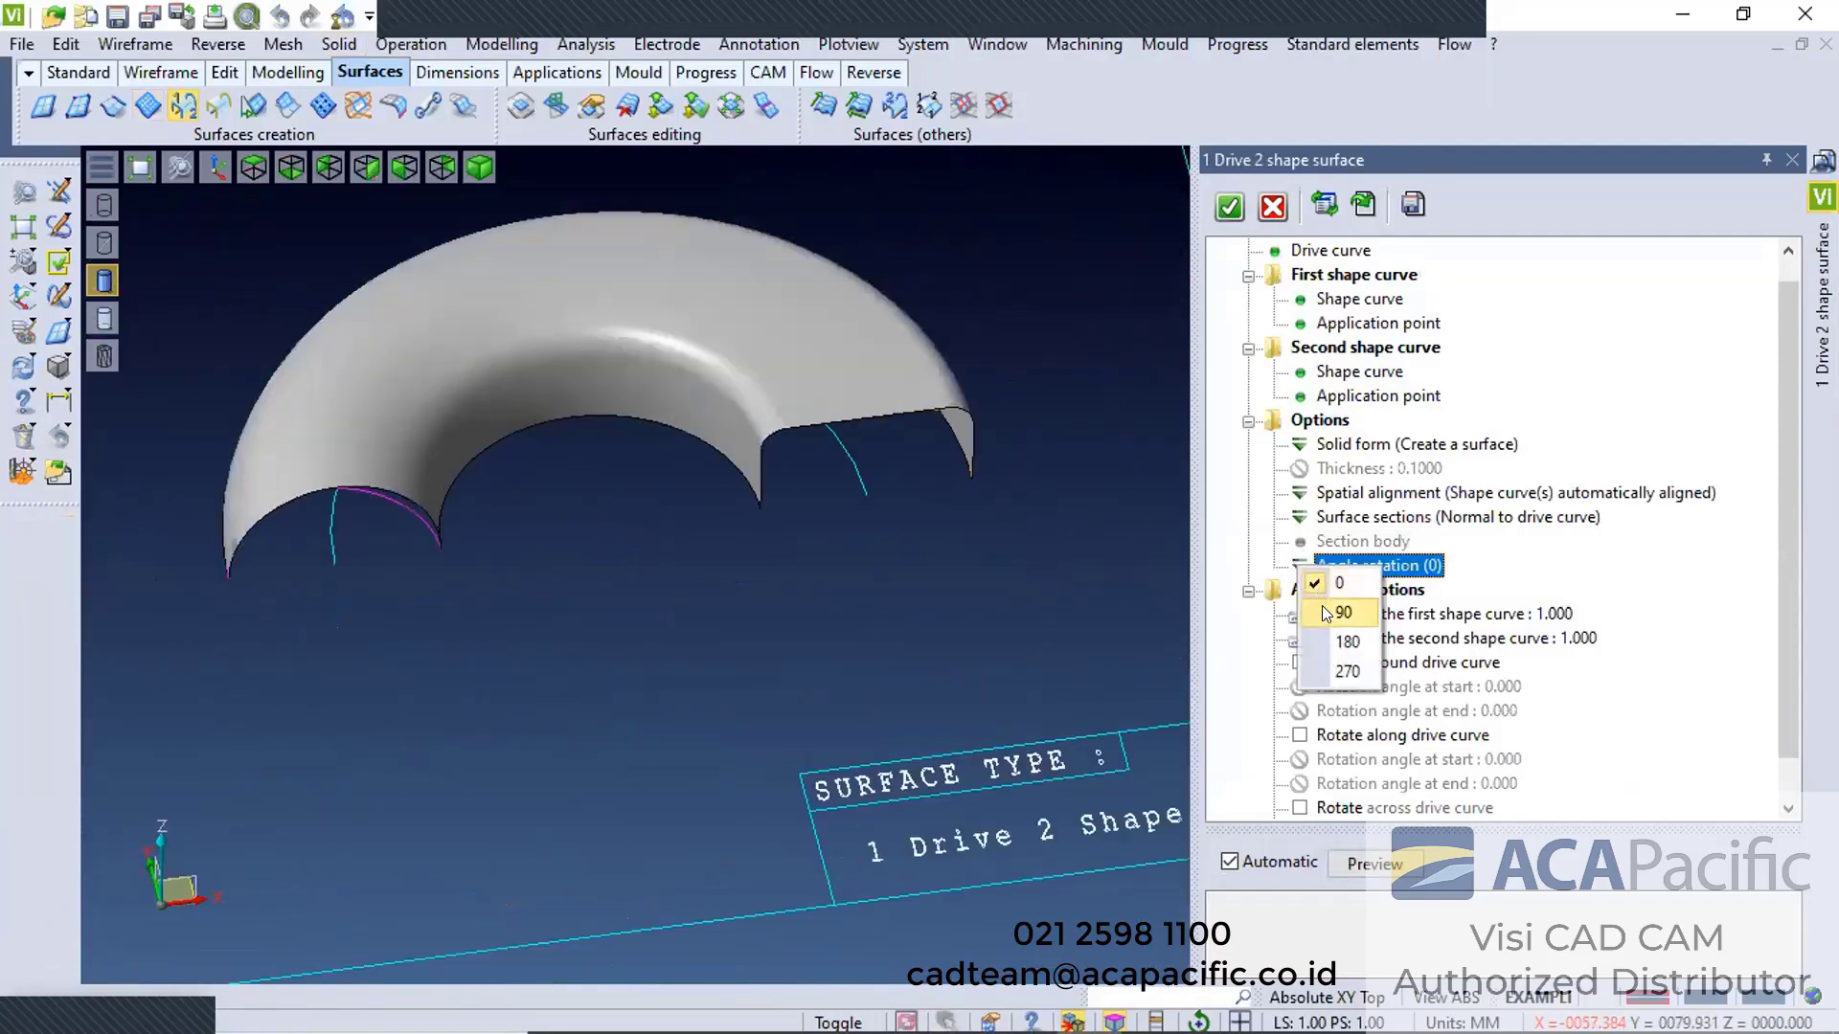
left_click(1323, 611)
left_click(1303, 572)
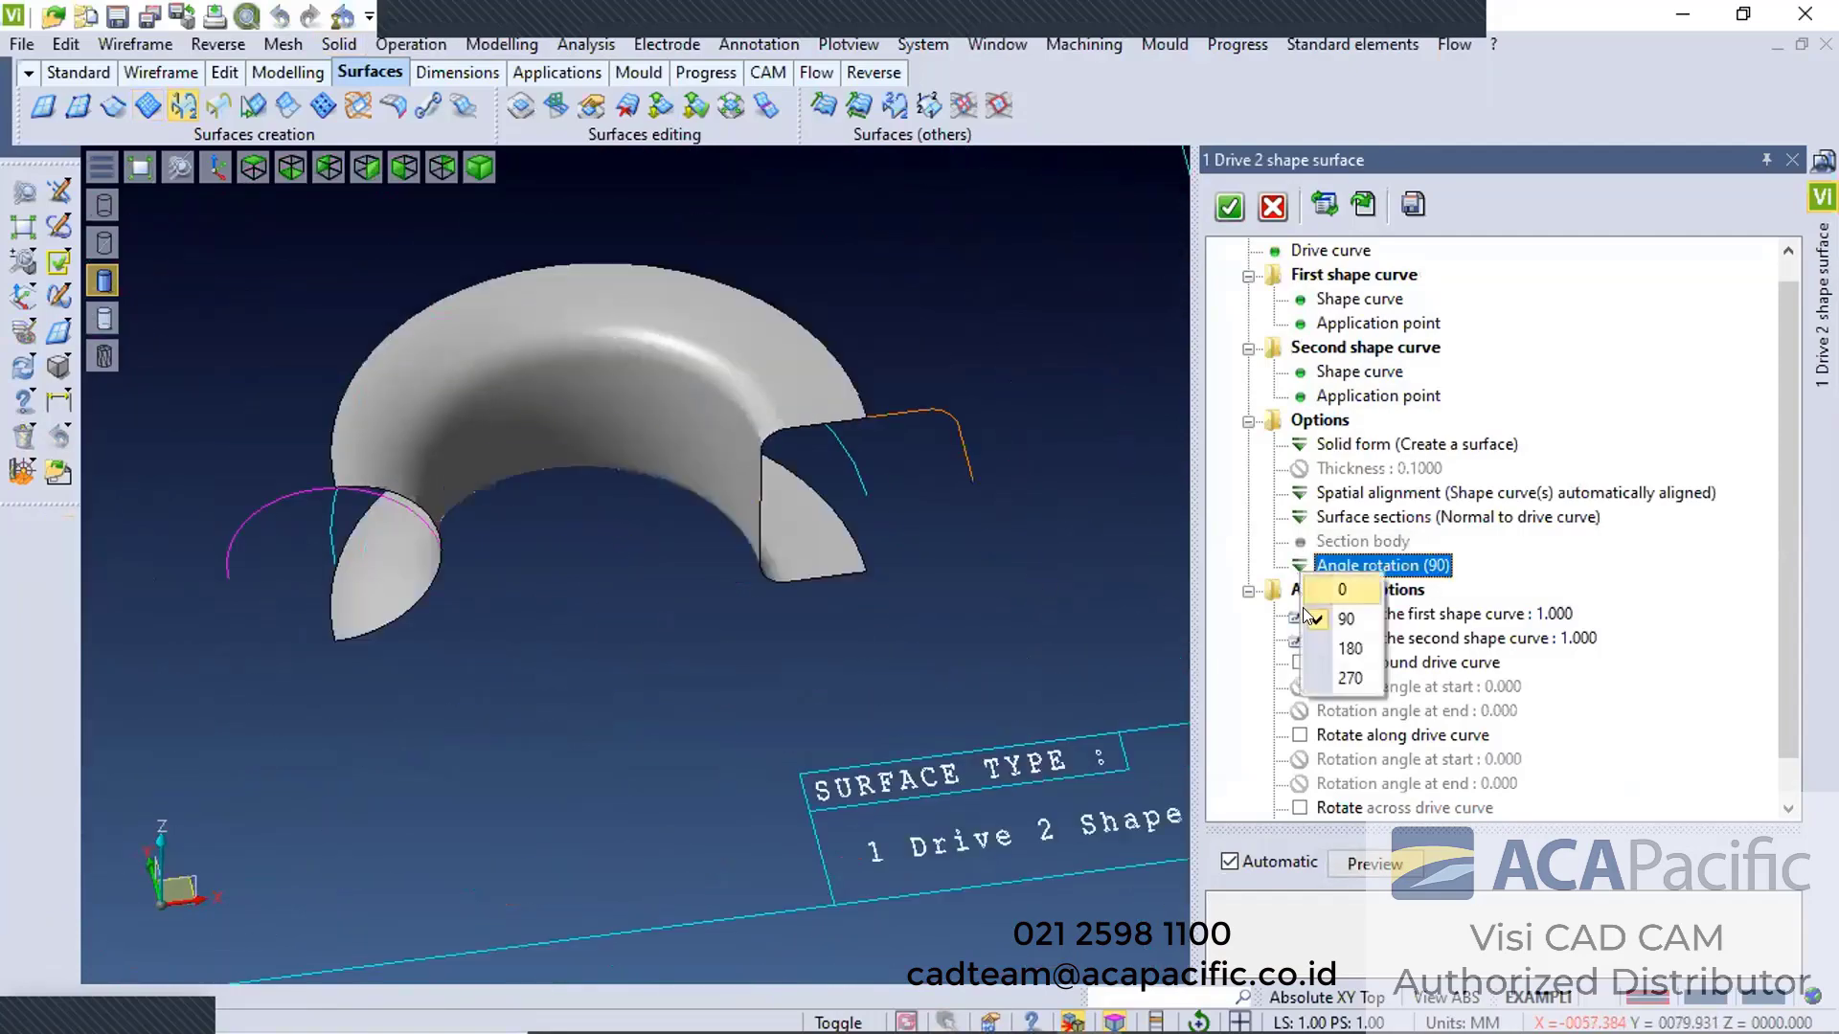
left_click(1318, 649)
left_click(1302, 567)
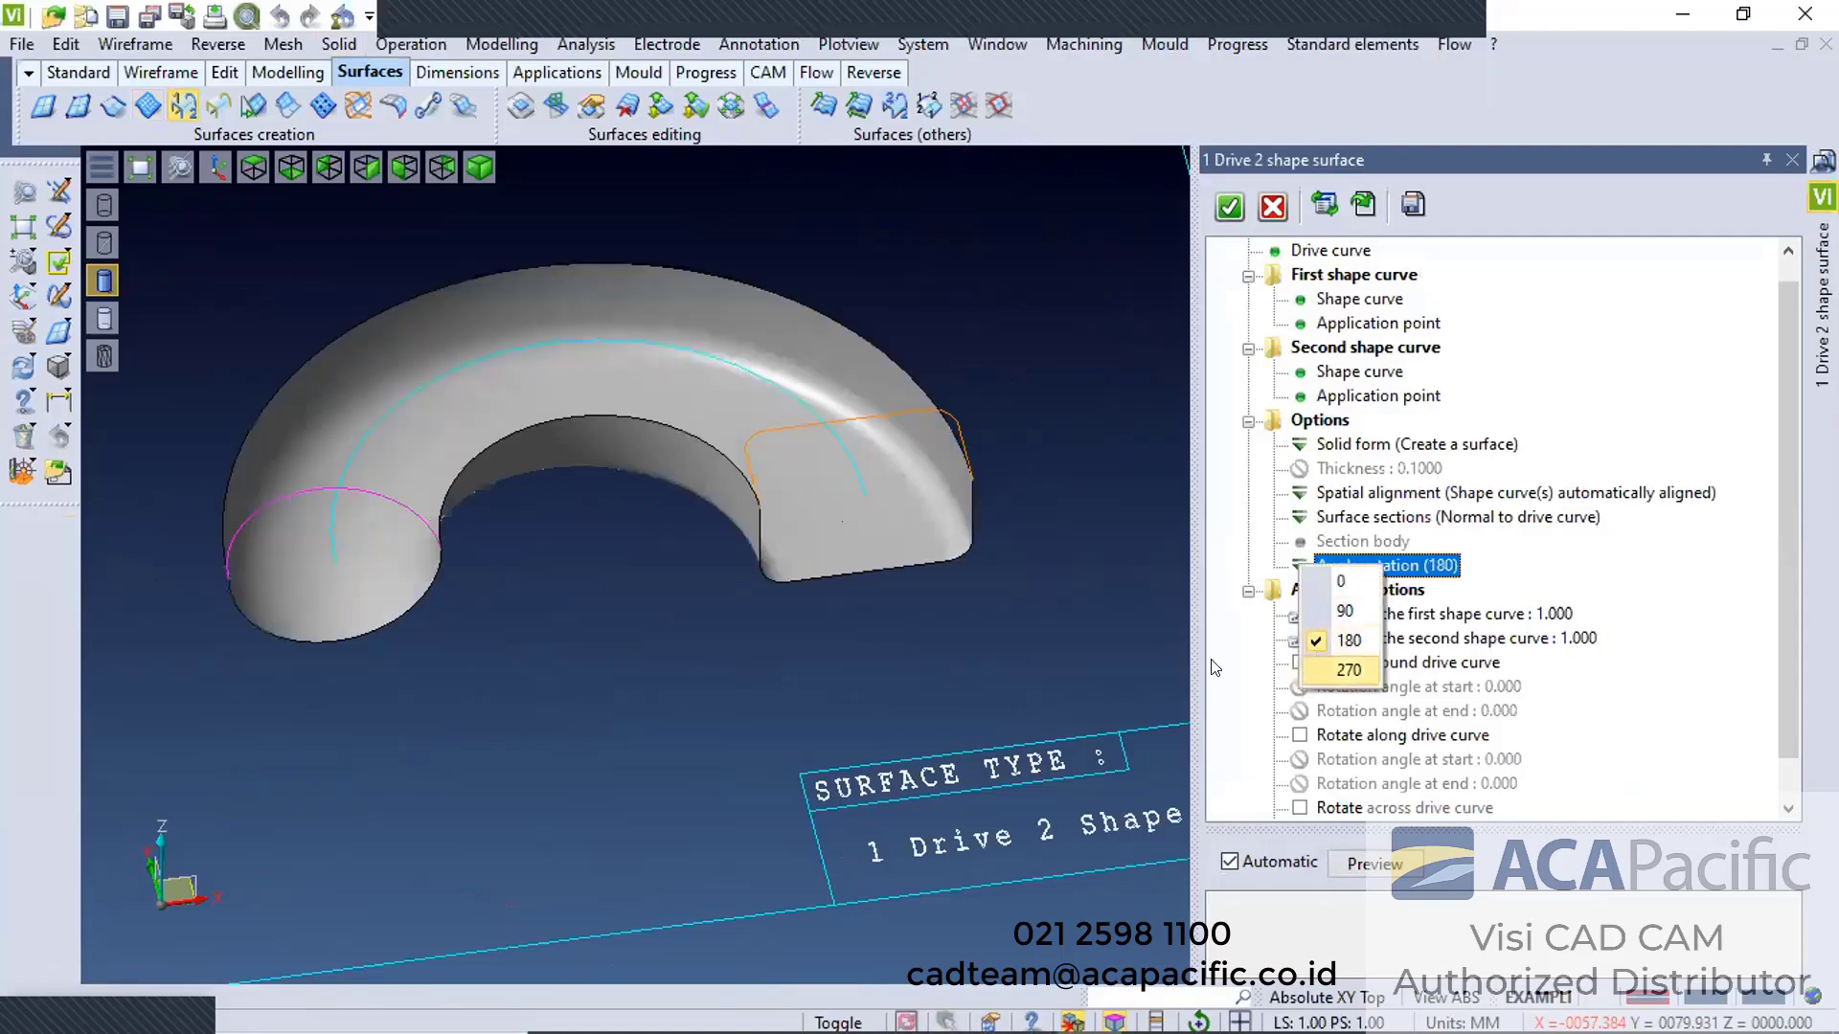
left_click(1308, 671)
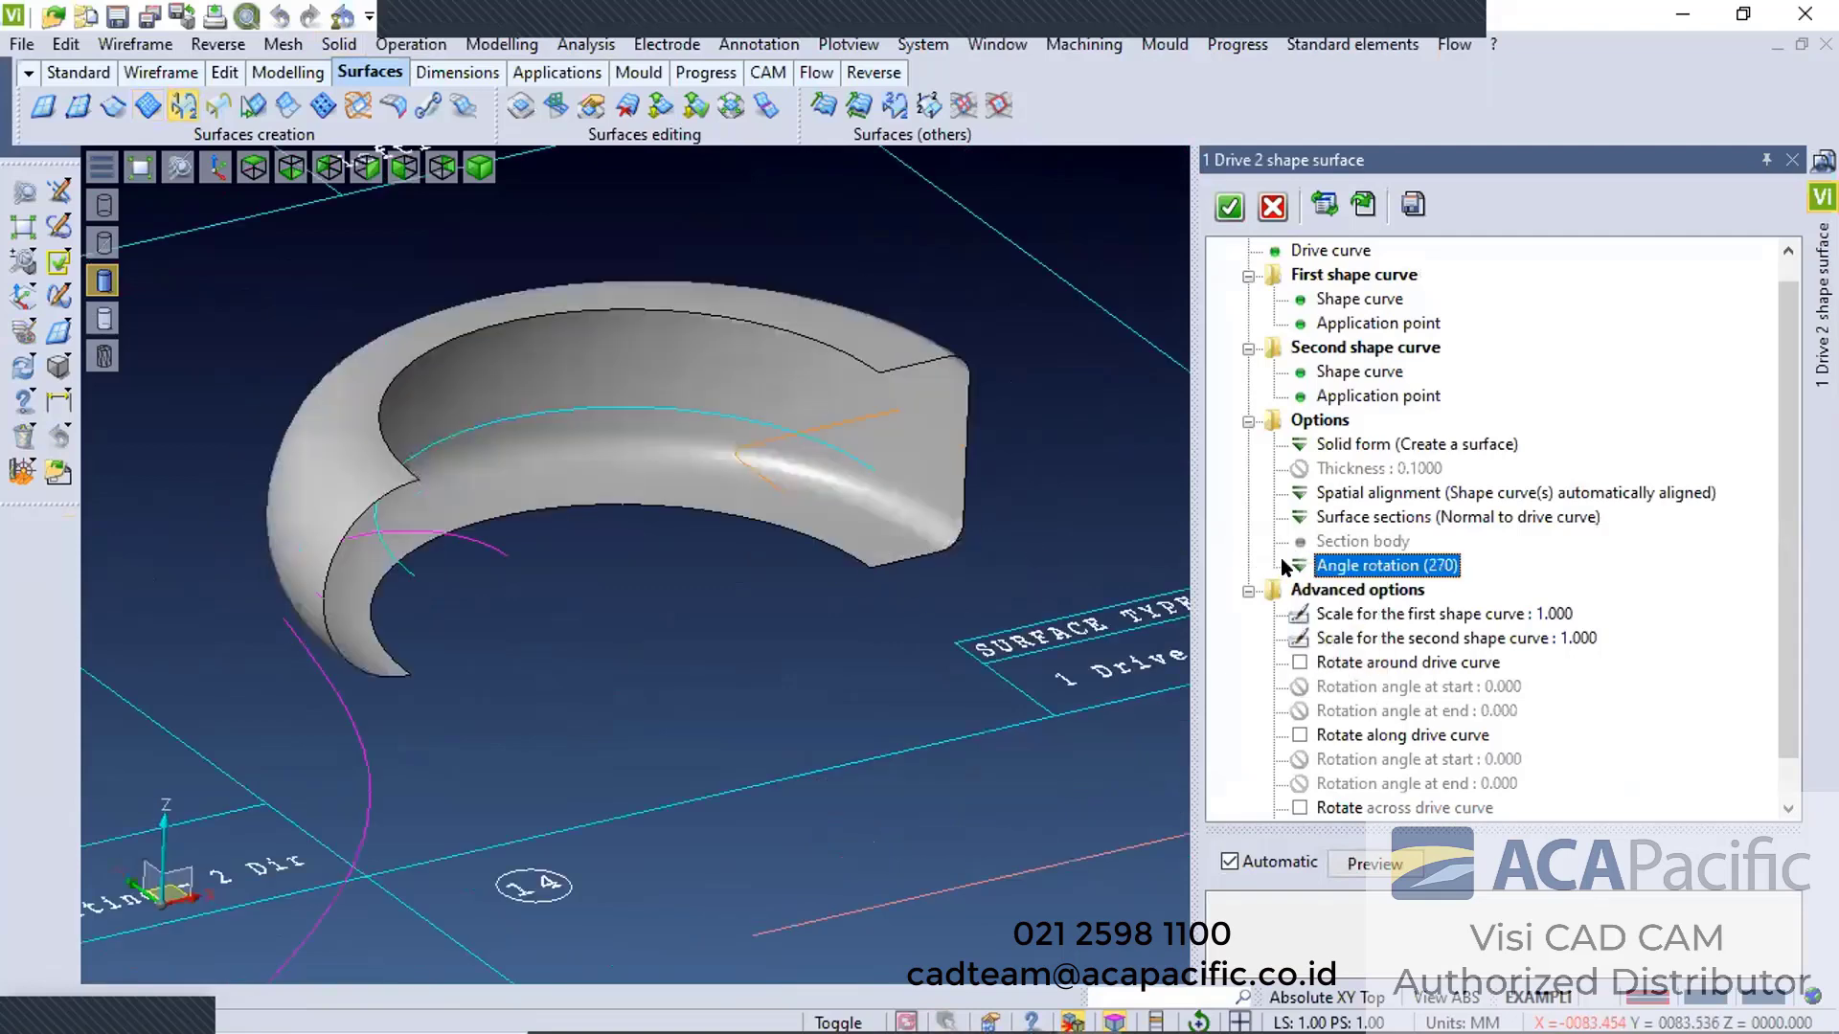
left_click(1300, 566)
left_click(1324, 586)
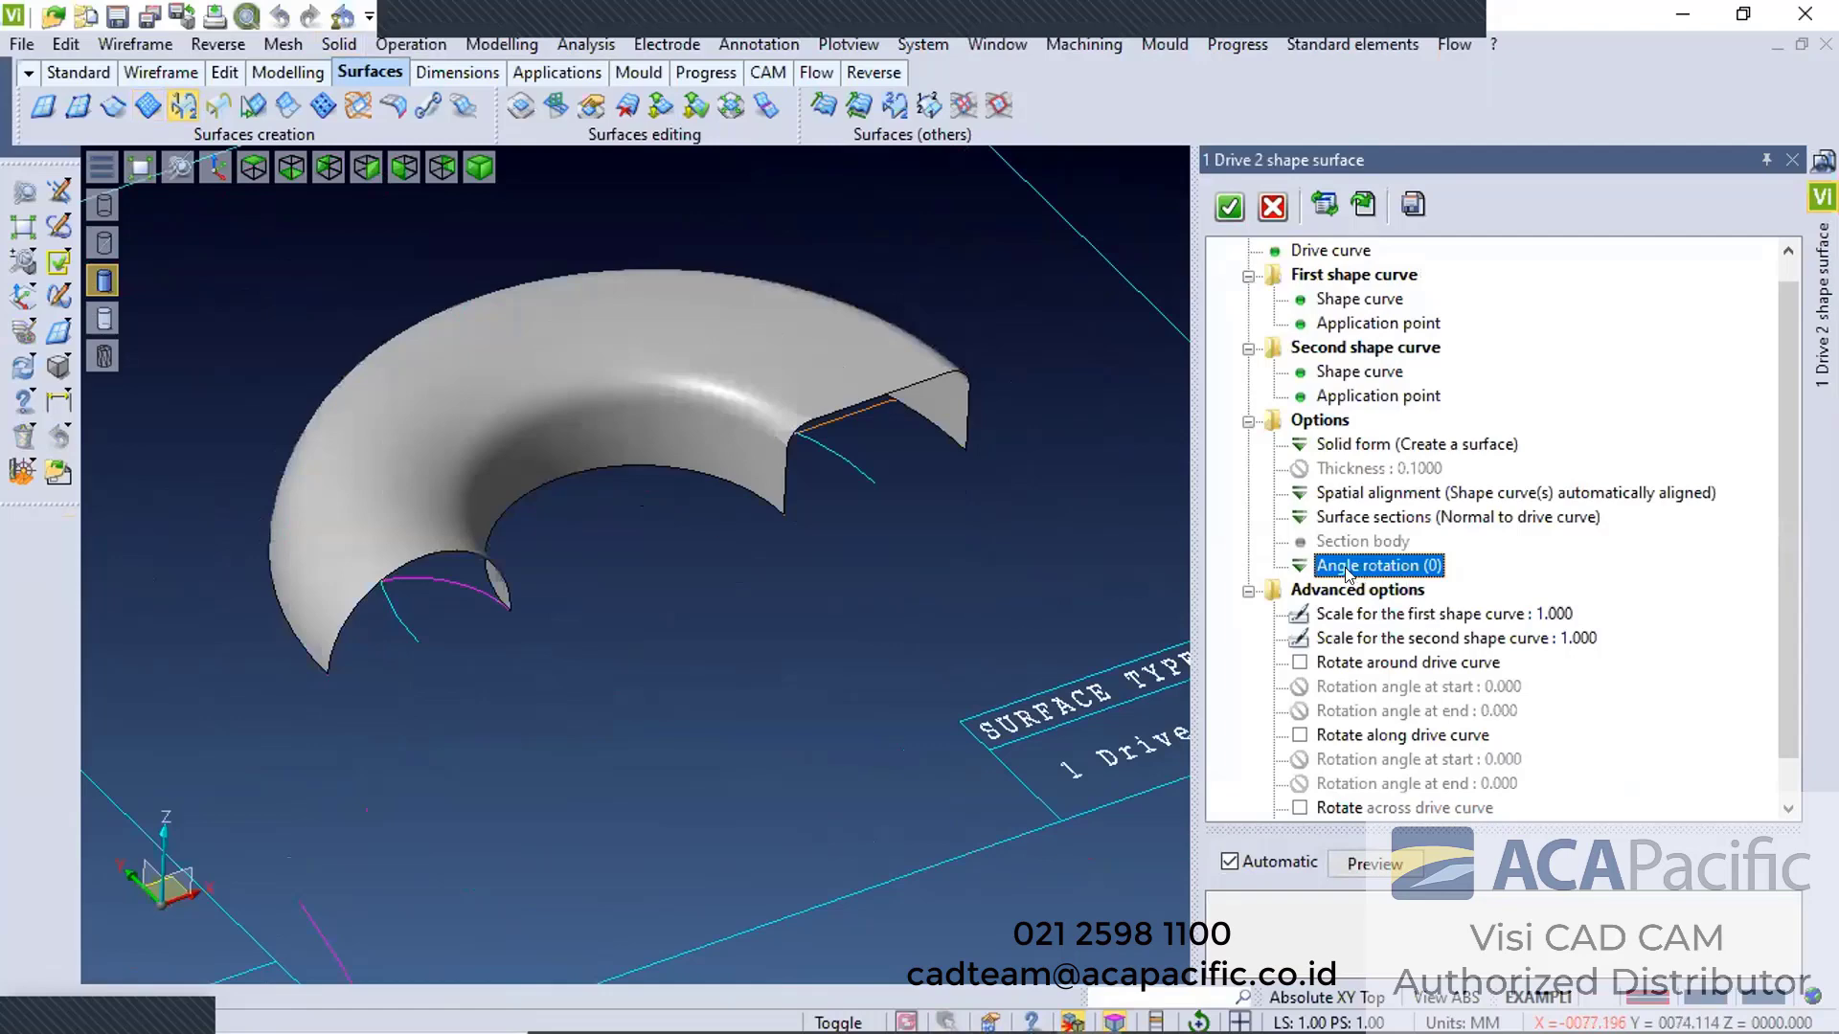
Set the angle rotation to 180, accept the example 9 surface and leave the 1 Drive 2 Shape command
left_click(1303, 567)
left_click(1321, 641)
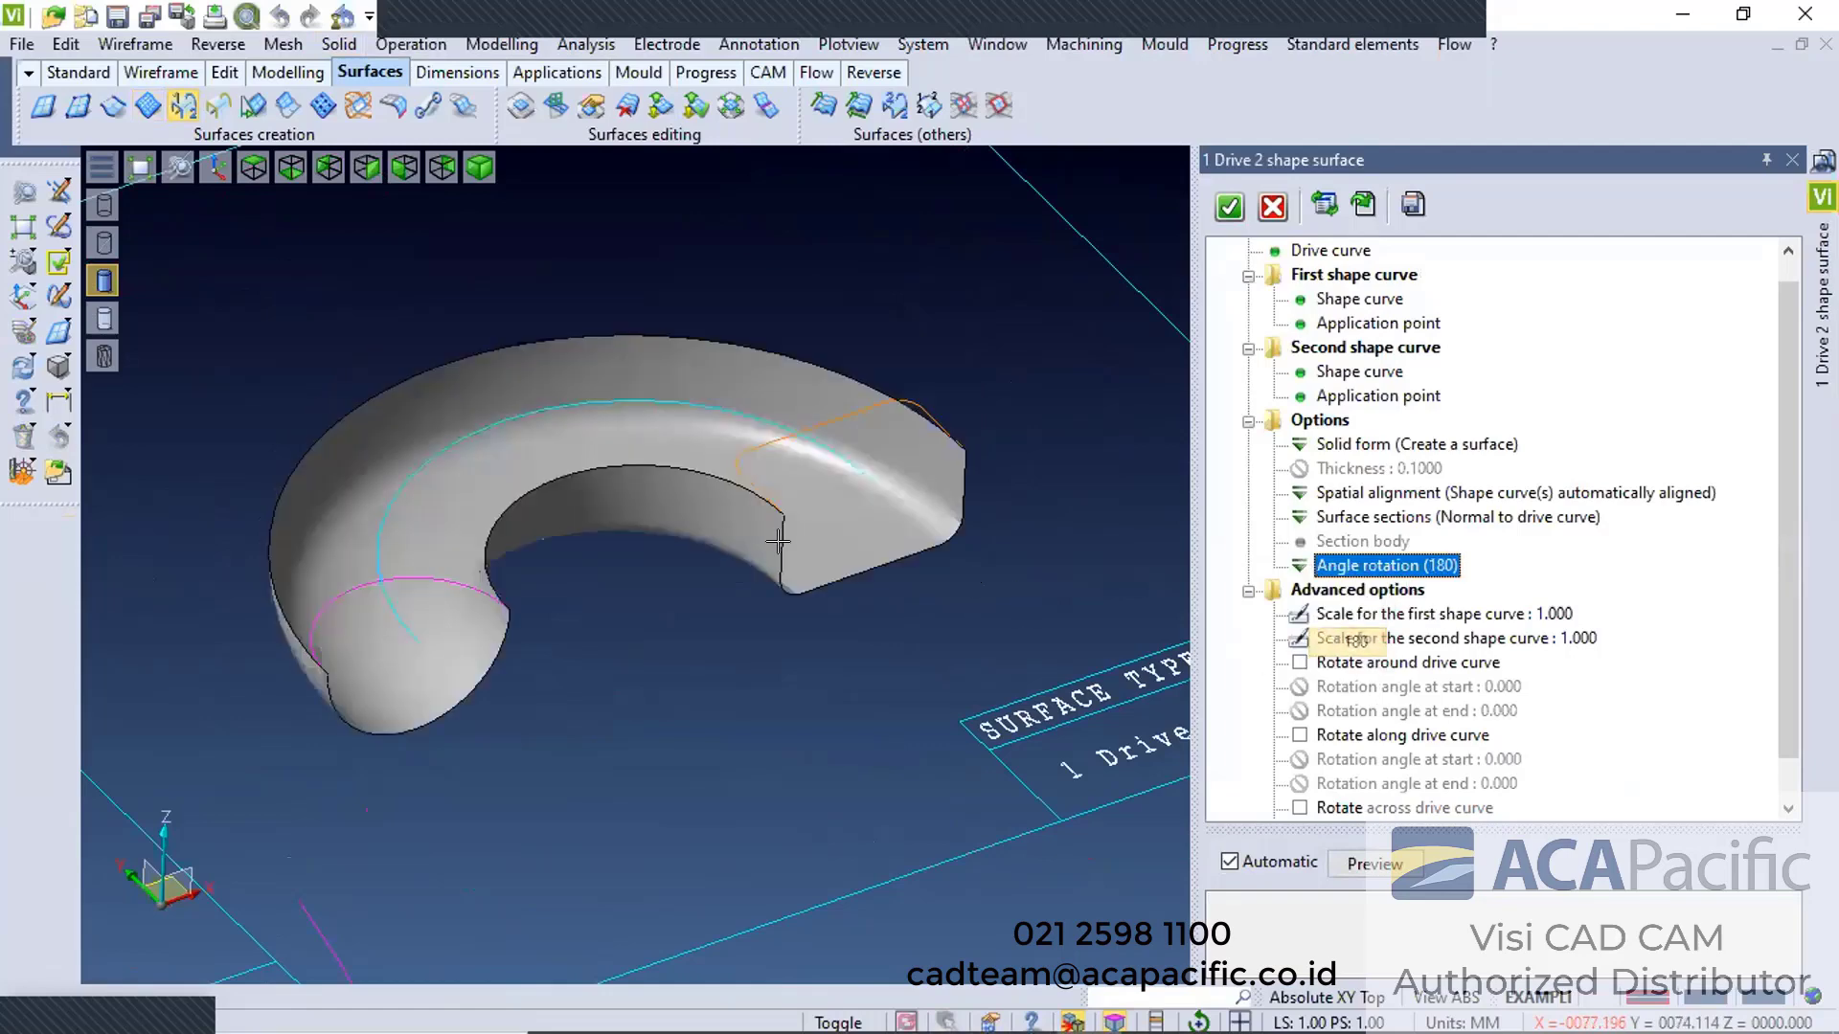
middle_click_drag(730, 533, 649, 424)
scroll(738, 451, "down", 3)
middle_click_drag(812, 458, 388, 530)
middle_click_drag(626, 594, 543, 492)
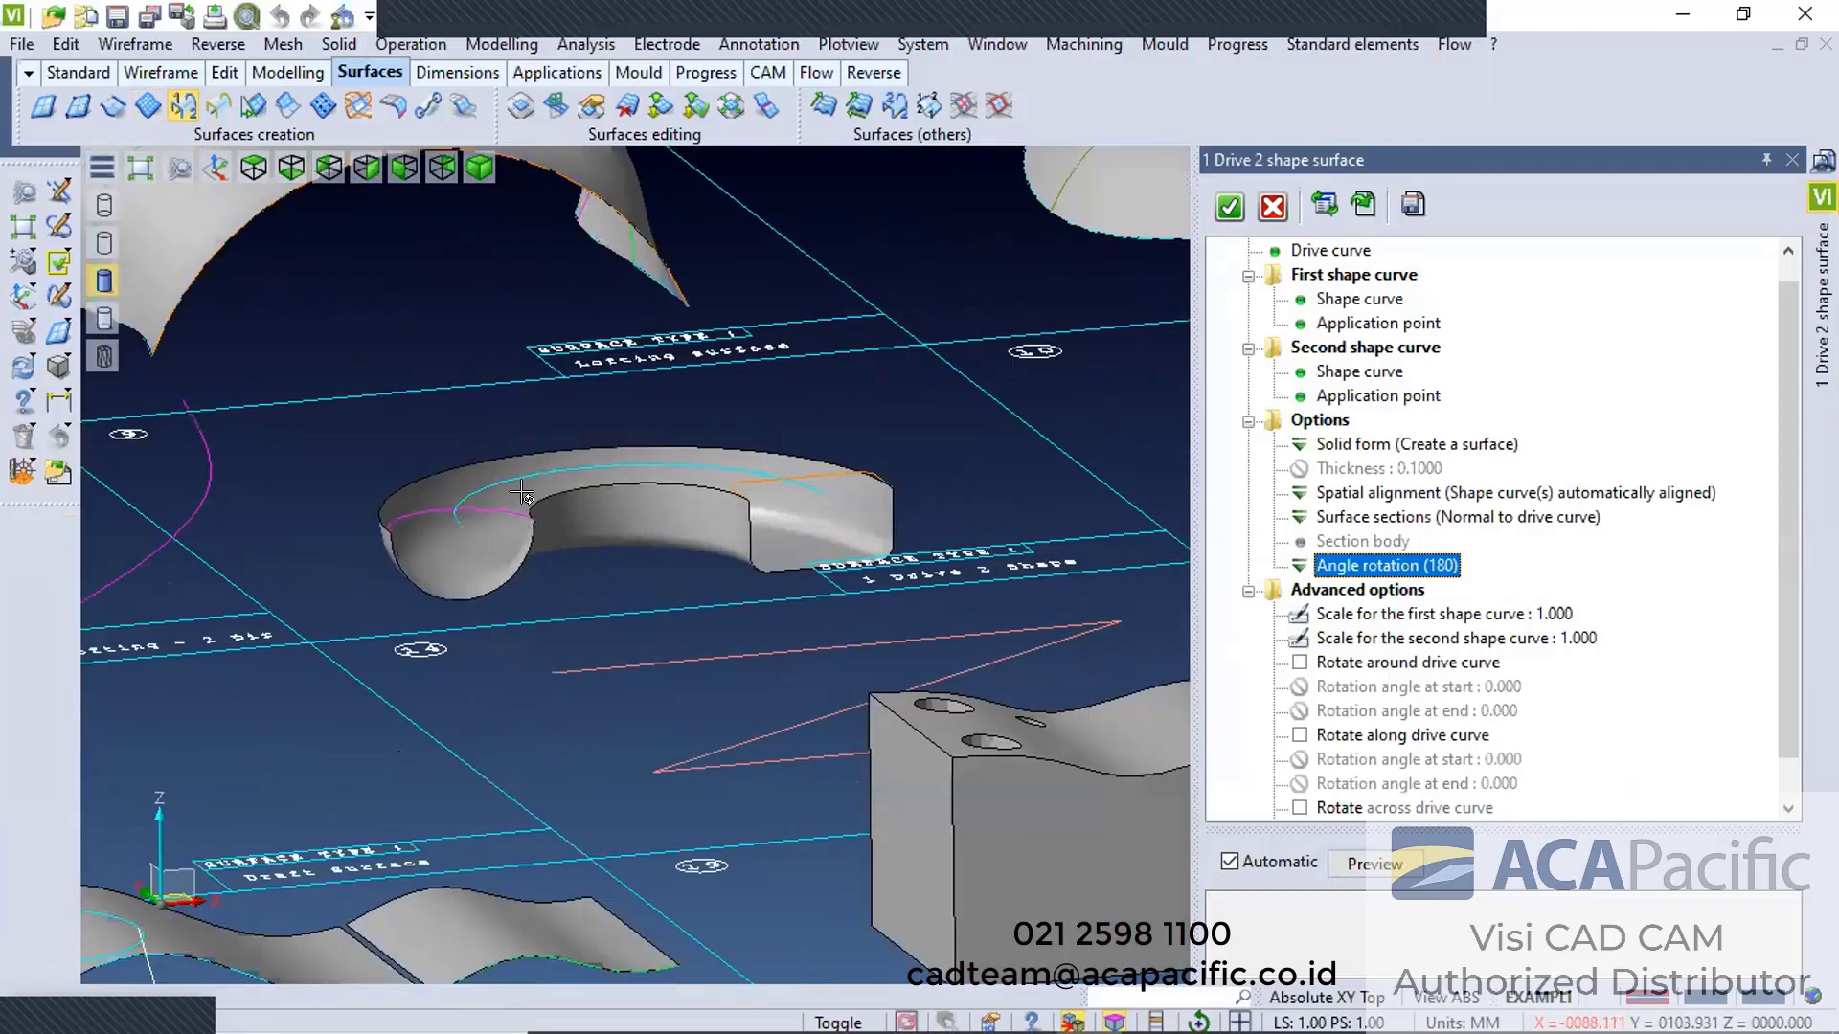
middle_click_drag(751, 560, 779, 522)
scroll(780, 522, "down", 1)
scroll(661, 432, "down", 3)
left_click(1226, 206)
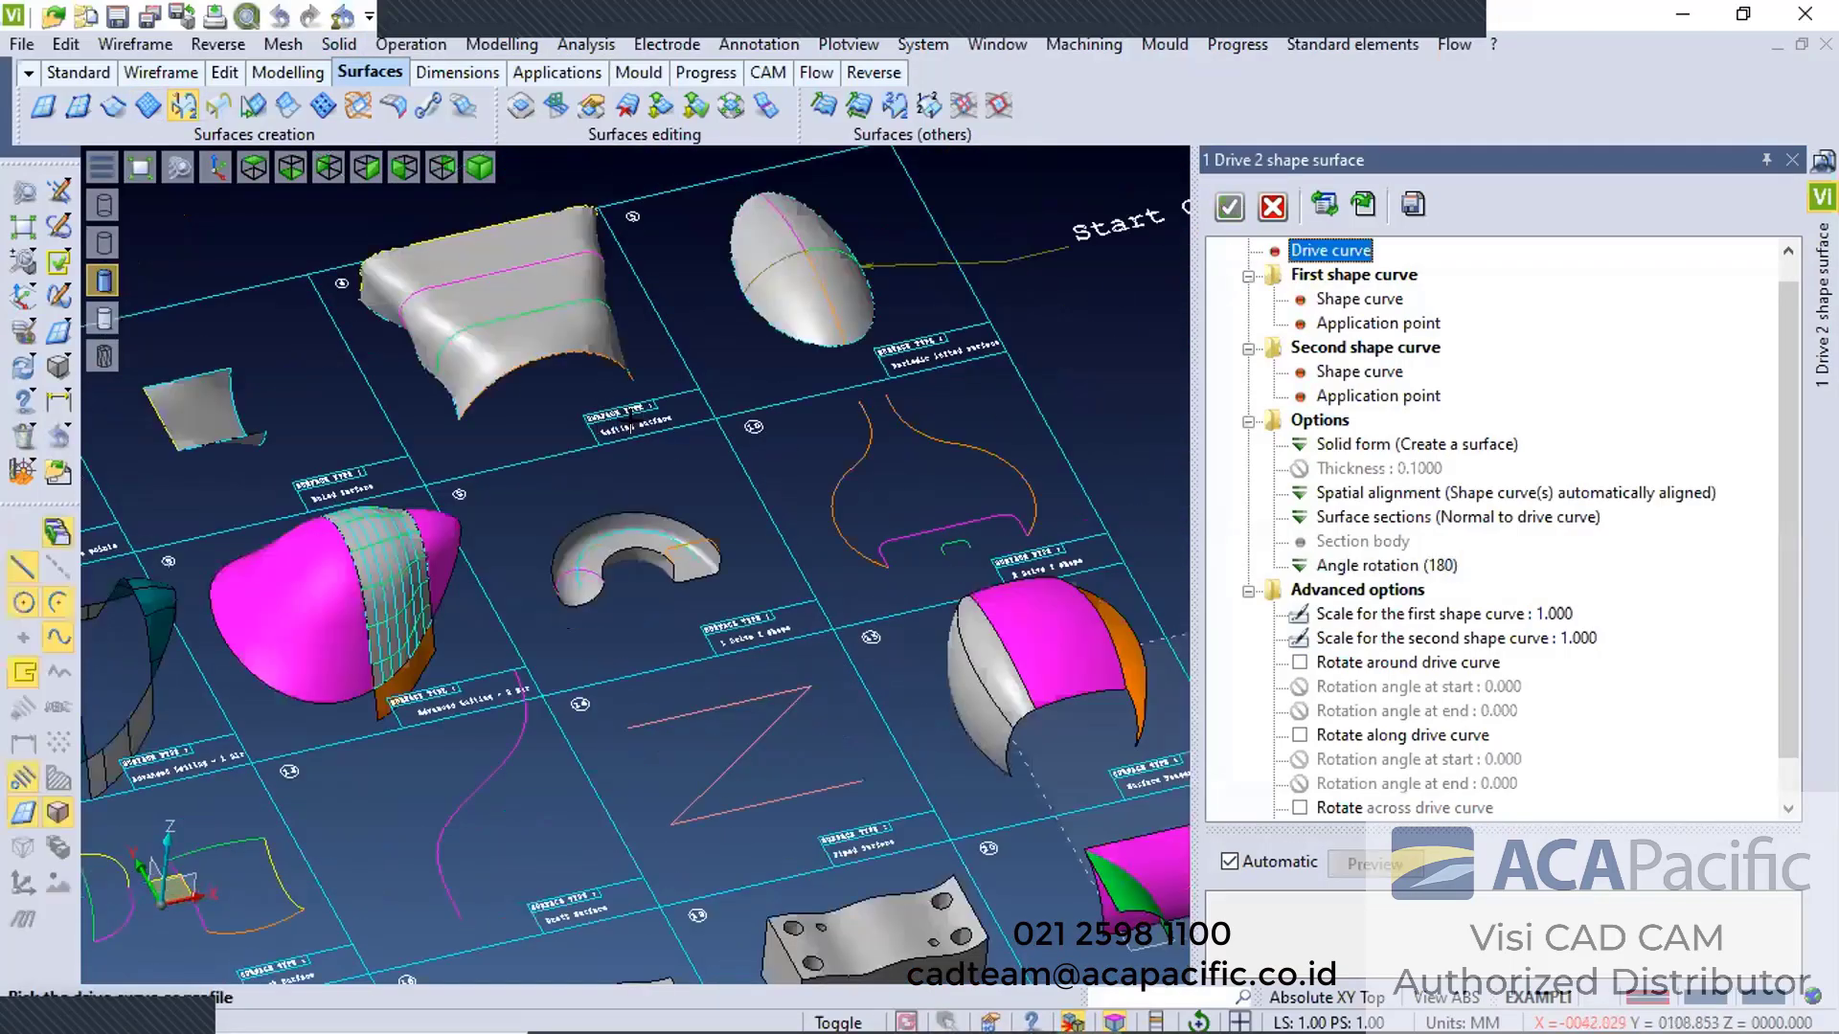
left_click(1274, 208)
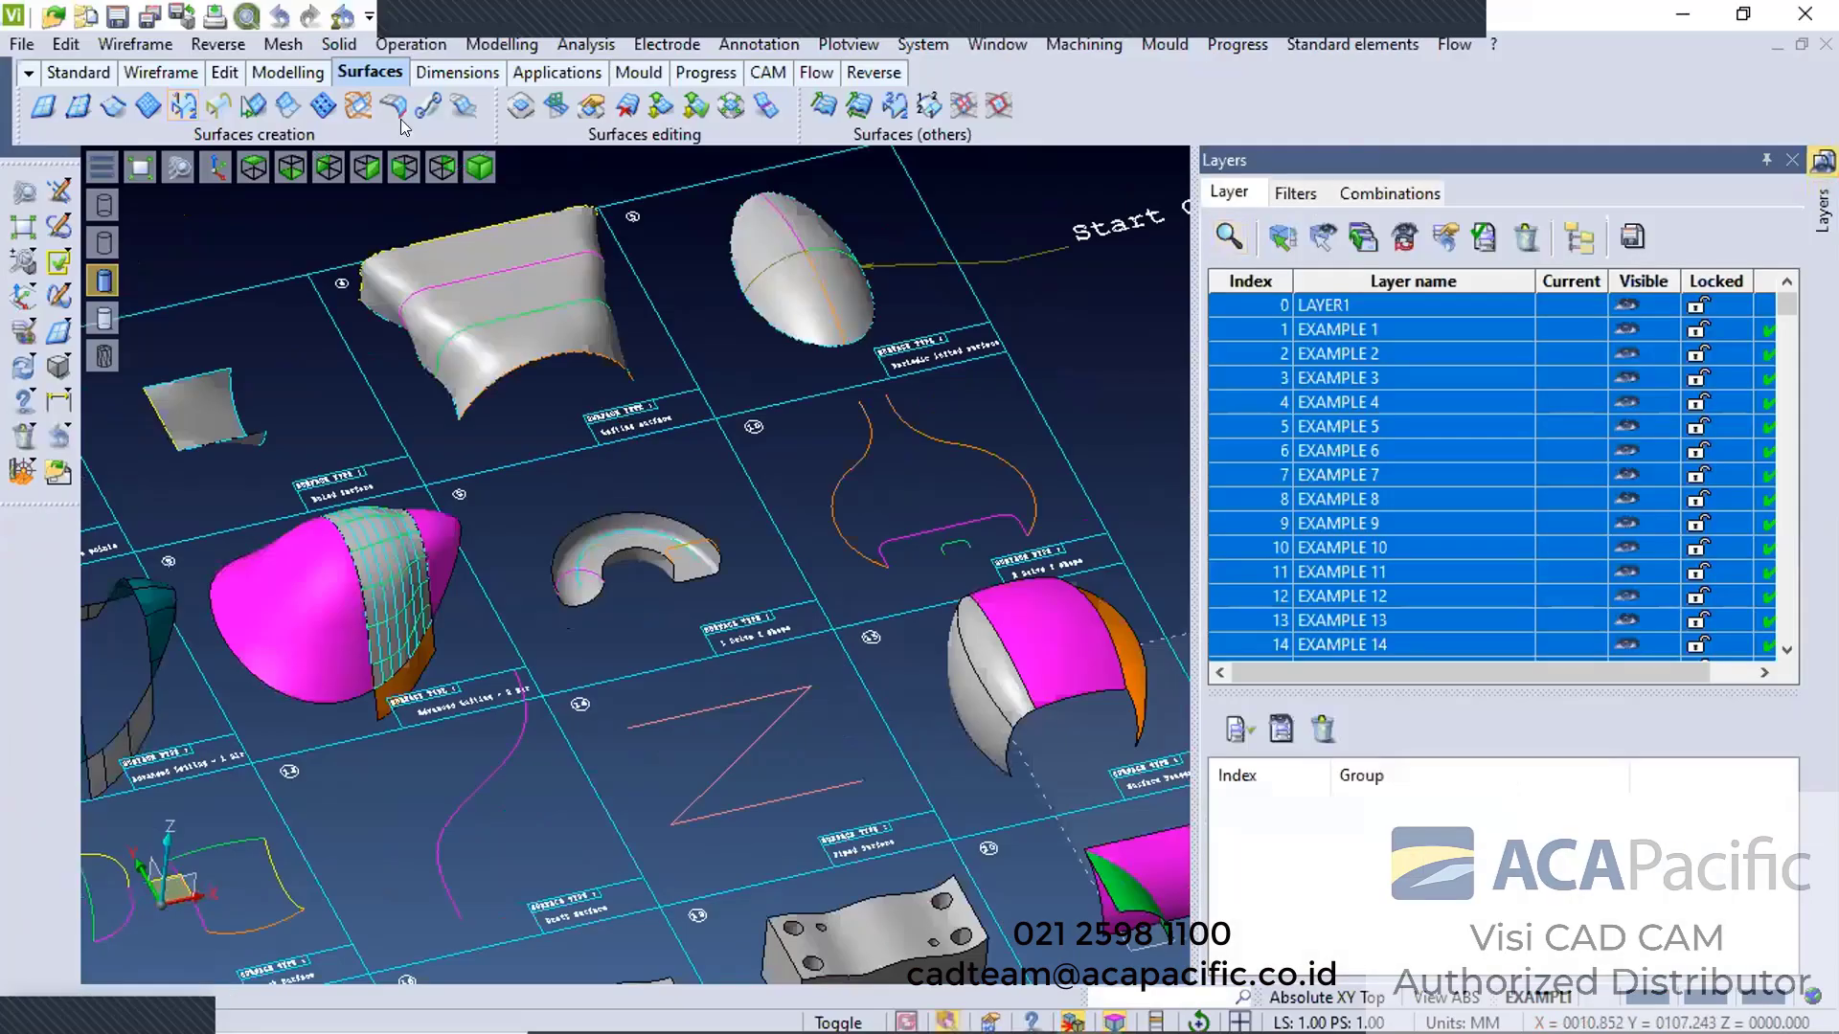
left_click(339, 44)
mouse_move(574, 622)
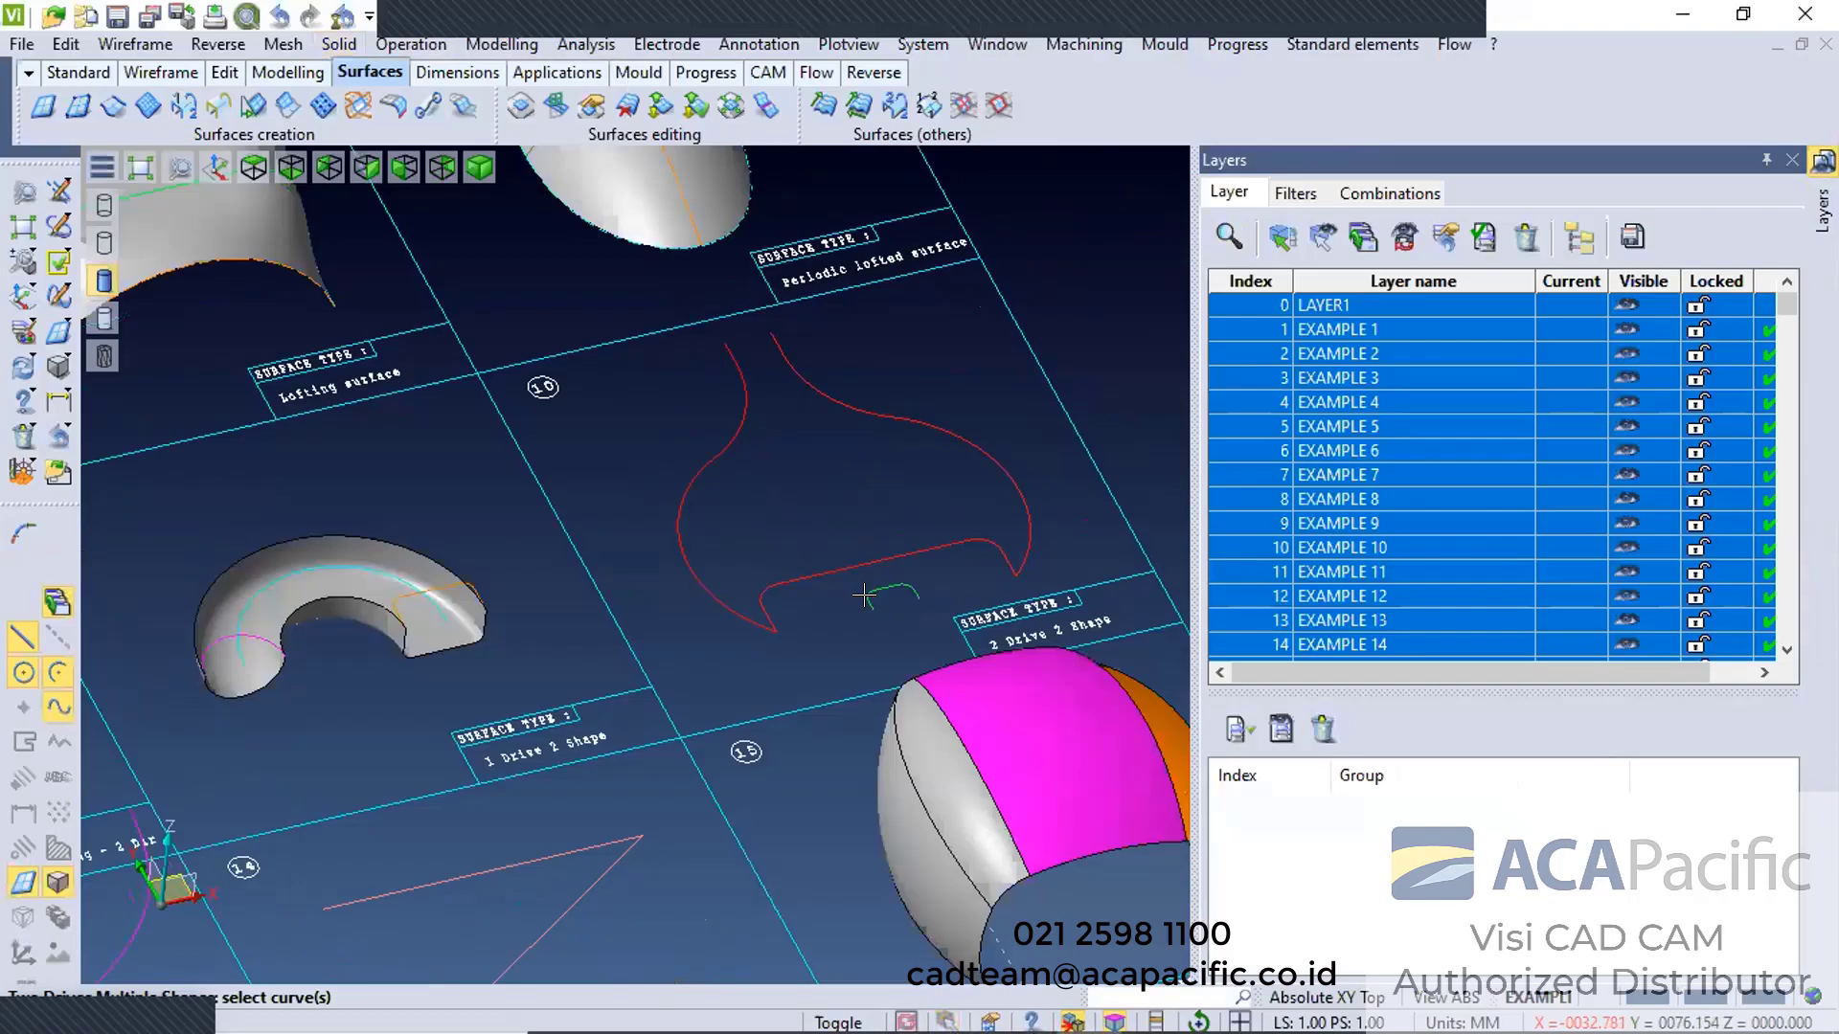
left_click(865, 595)
right_click(819, 604)
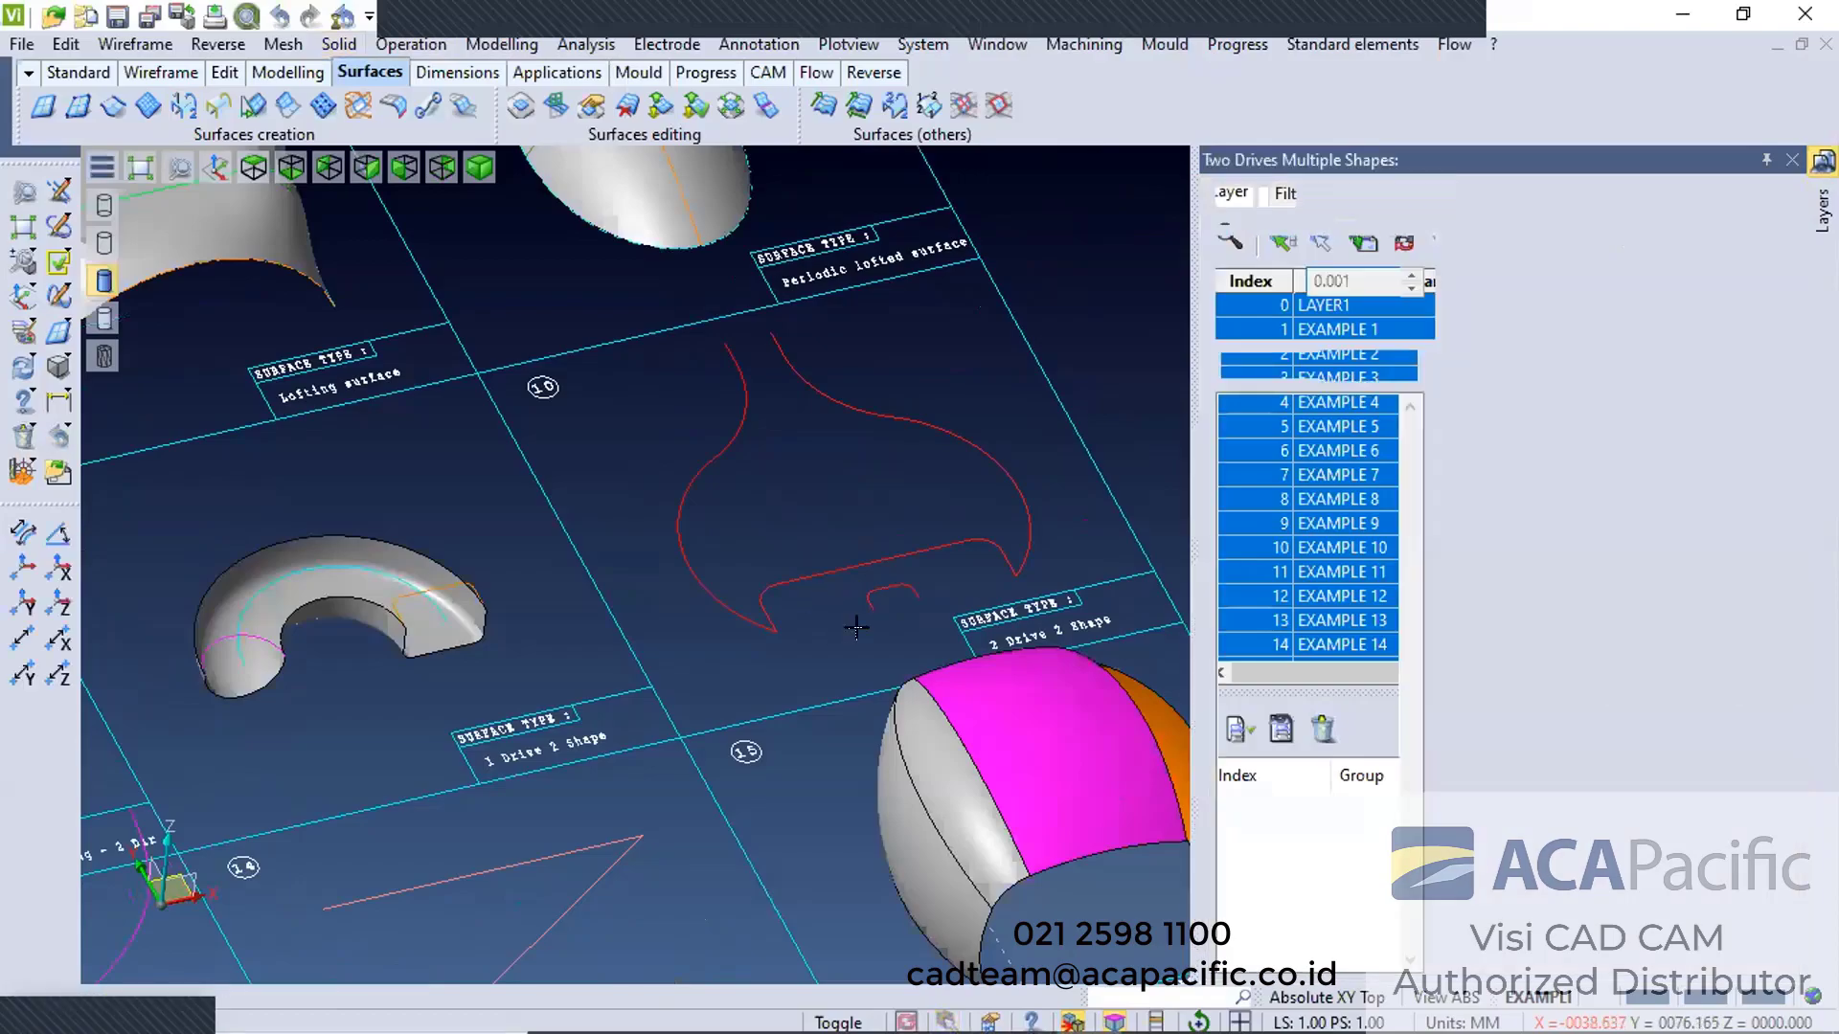
left_click(1238, 210)
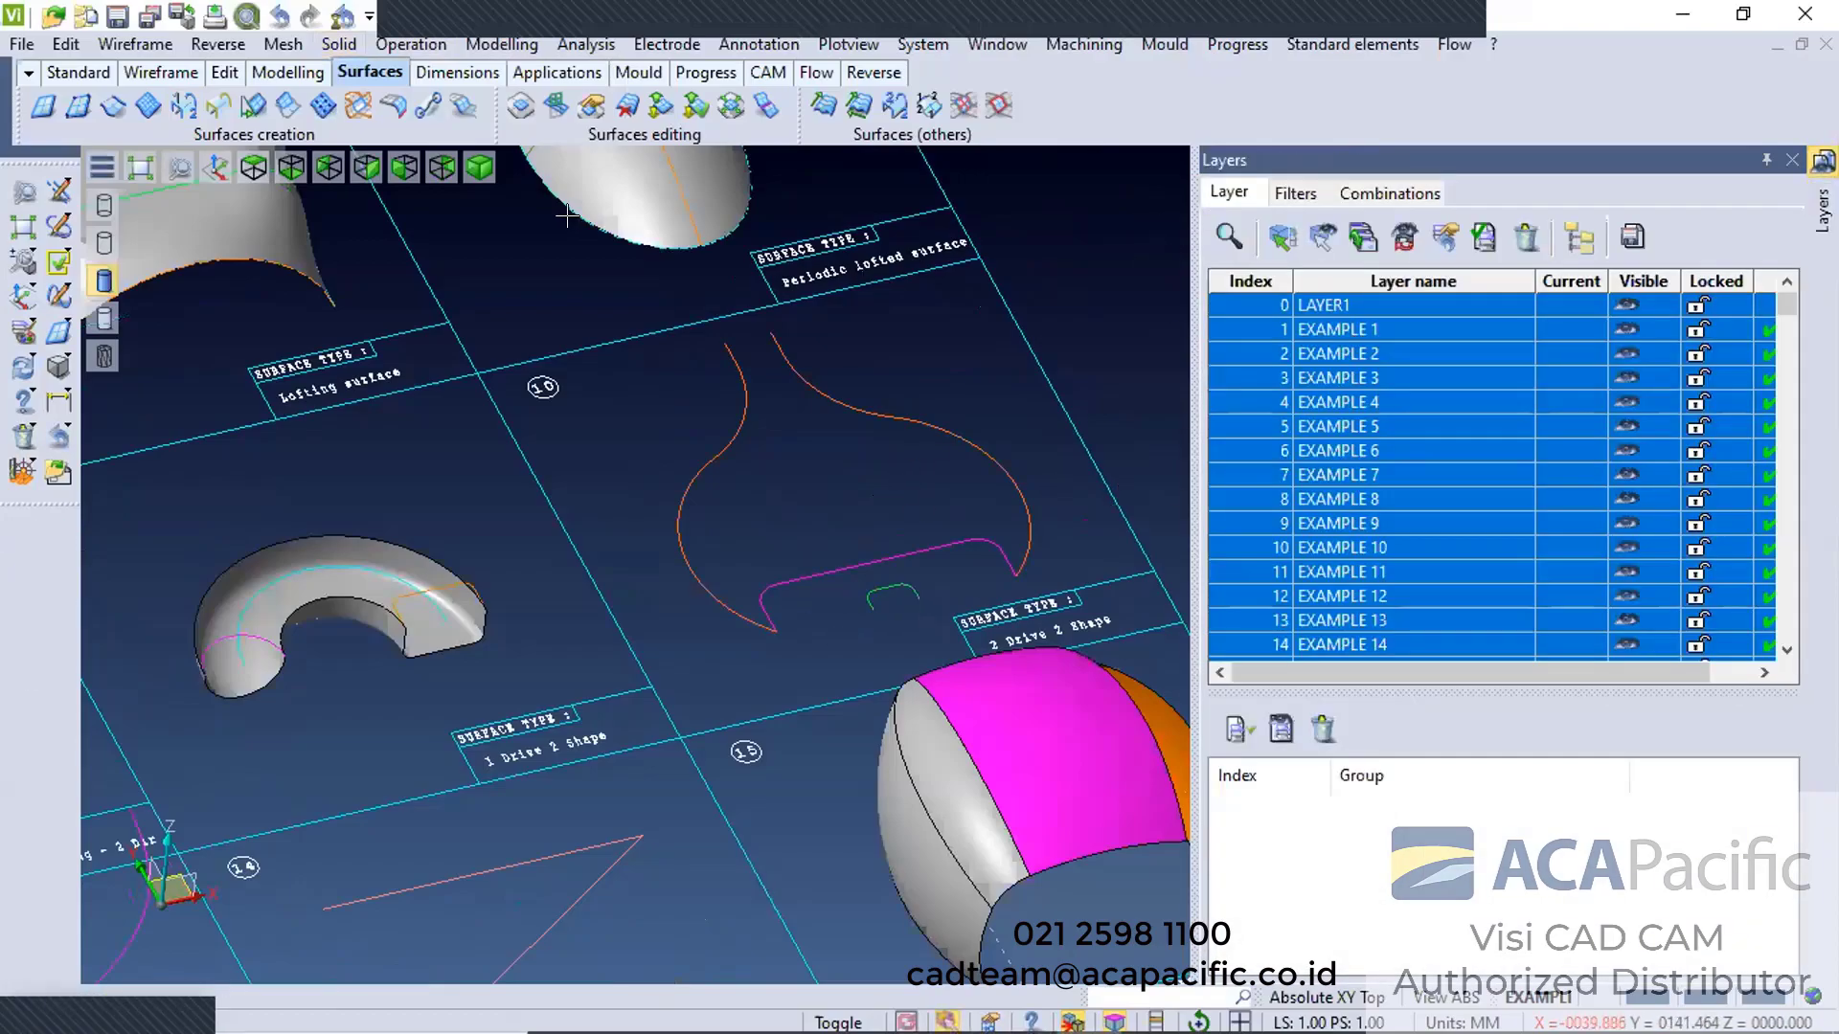
Build a surface by 2 drive 2 shape curves in example 10, using the orange curves as drives and the magenta profile as shape
left_click(403, 45)
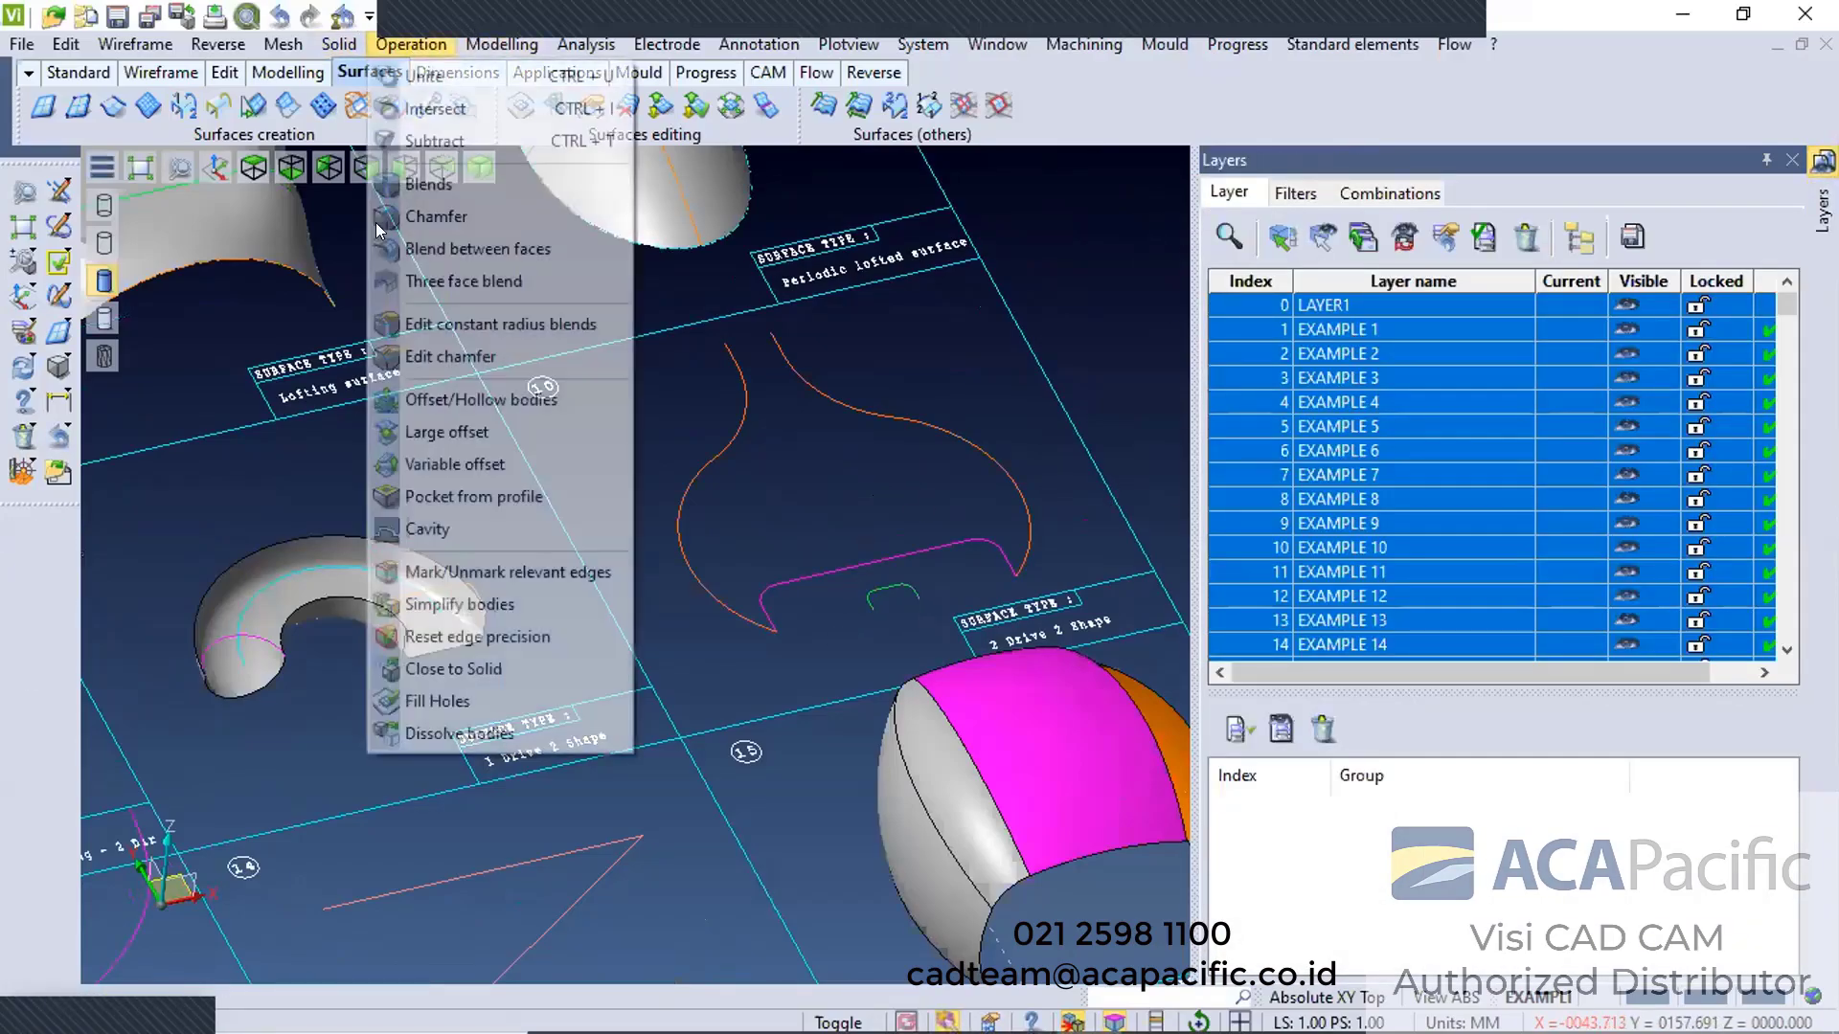
mouse_move(460, 583)
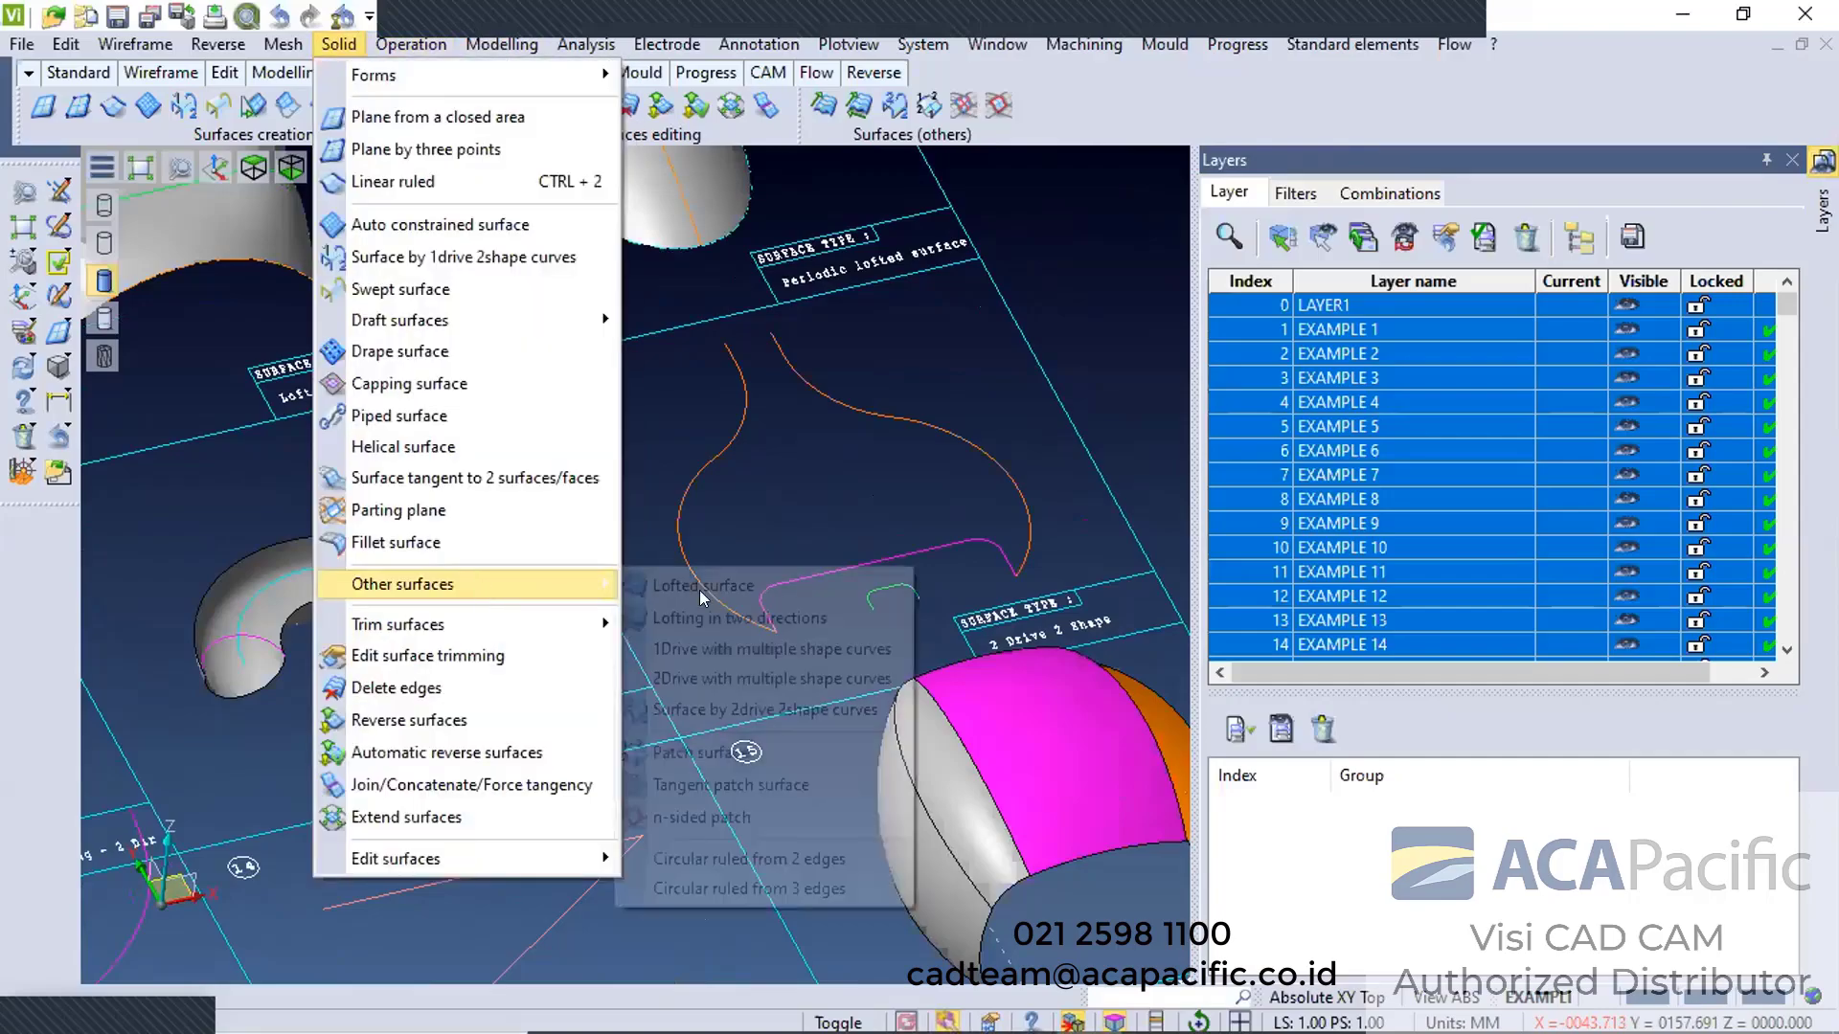
left_click(712, 707)
left_click(992, 489)
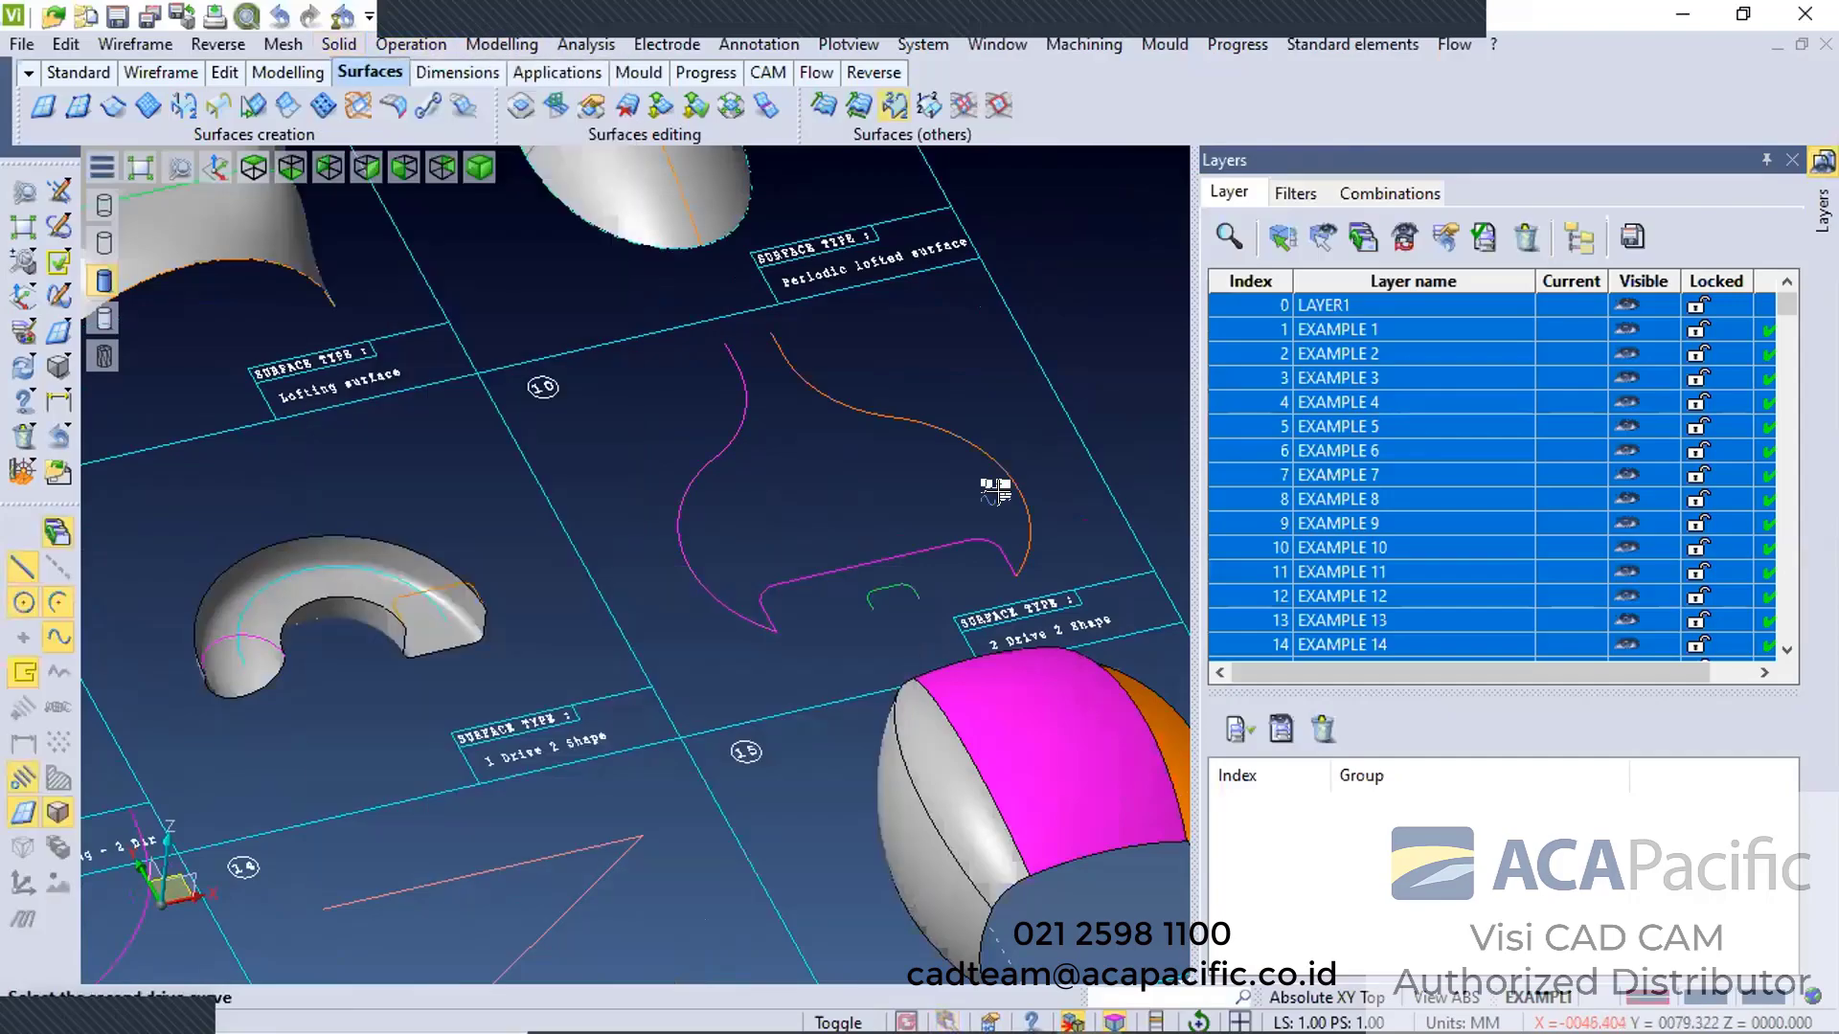
left_click(880, 578)
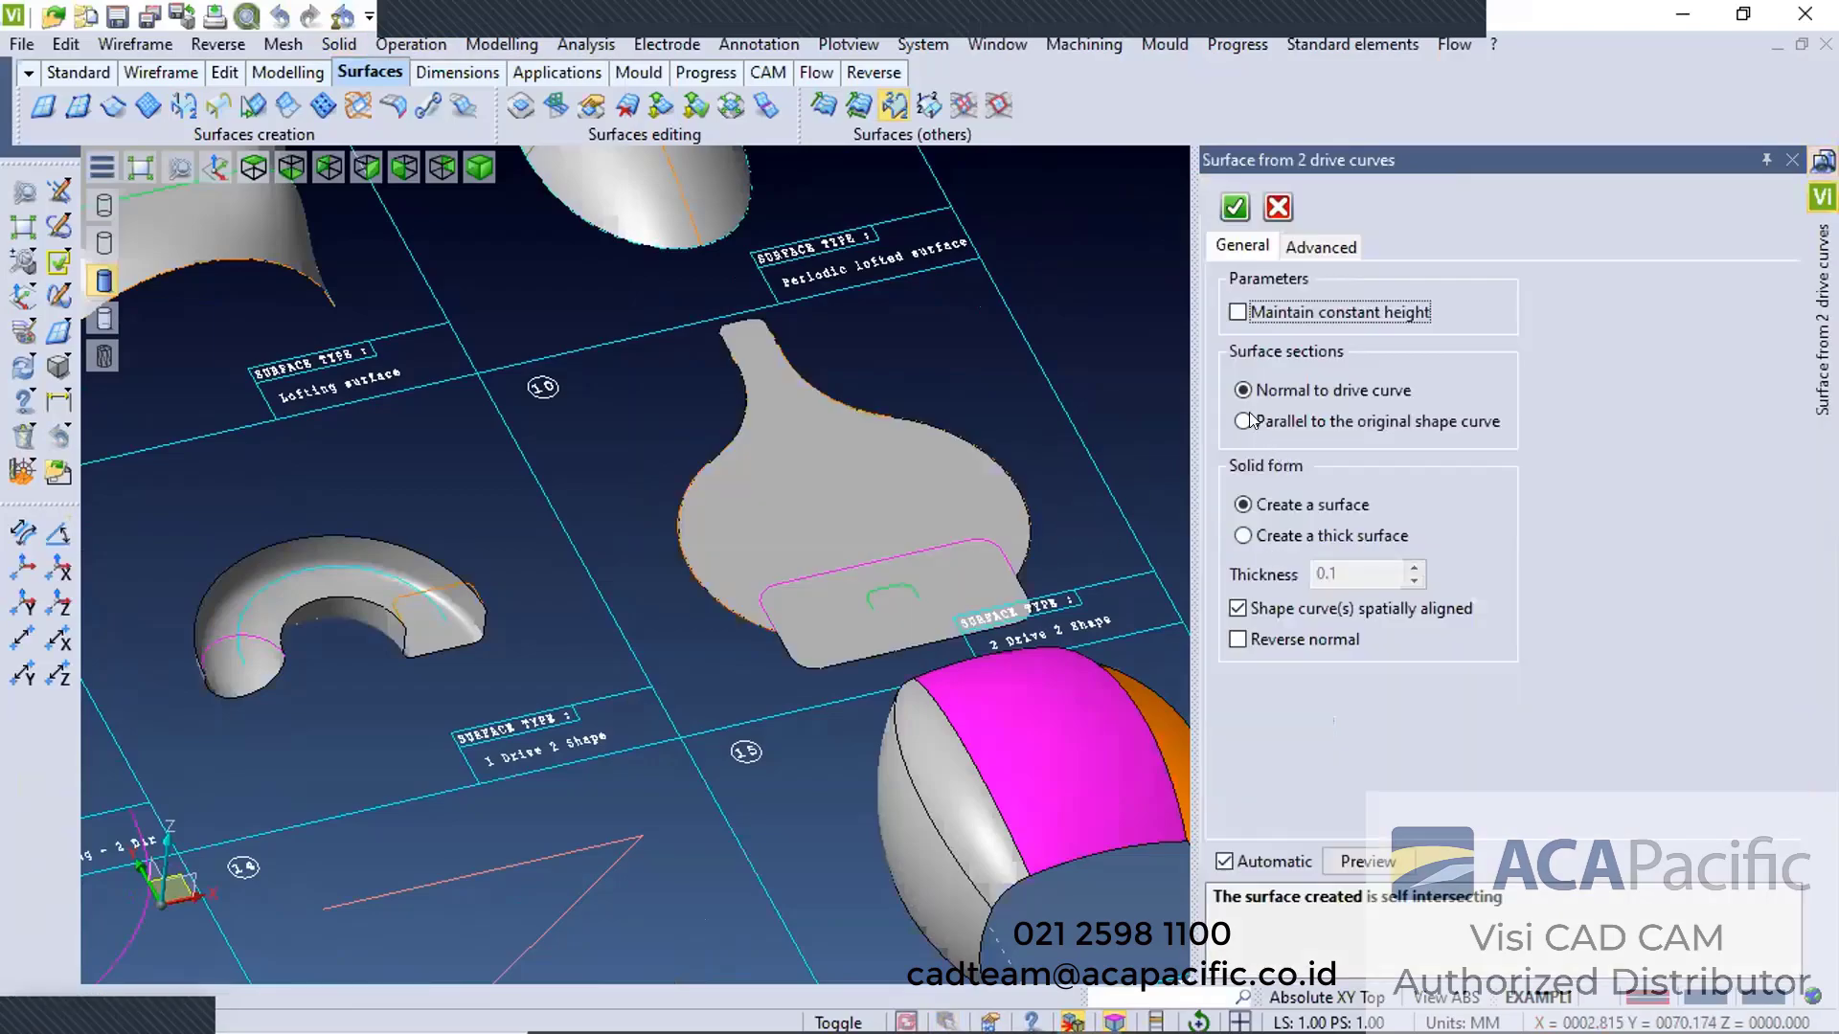
Try sections parallel to the original shape curve on the example 10 surface, with spatial alignment off and Reverse normal on
left_click(1238, 638)
left_click(1243, 421)
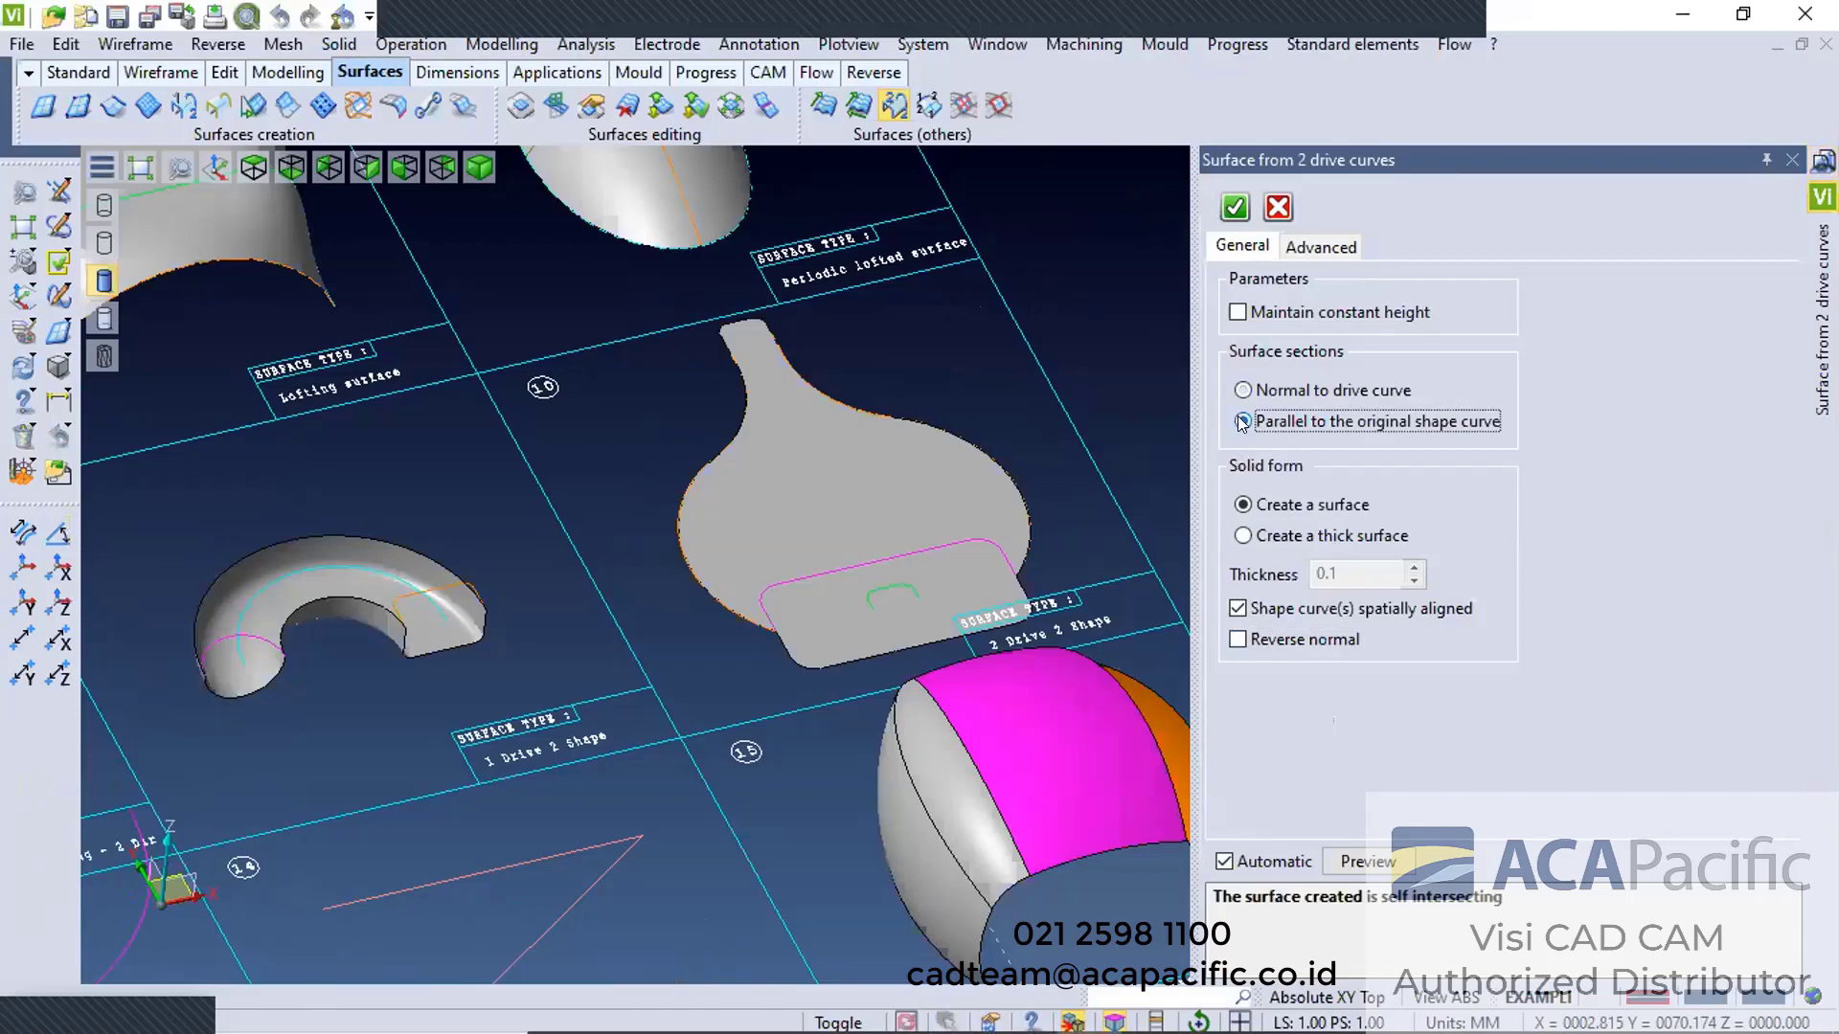
left_click(1238, 608)
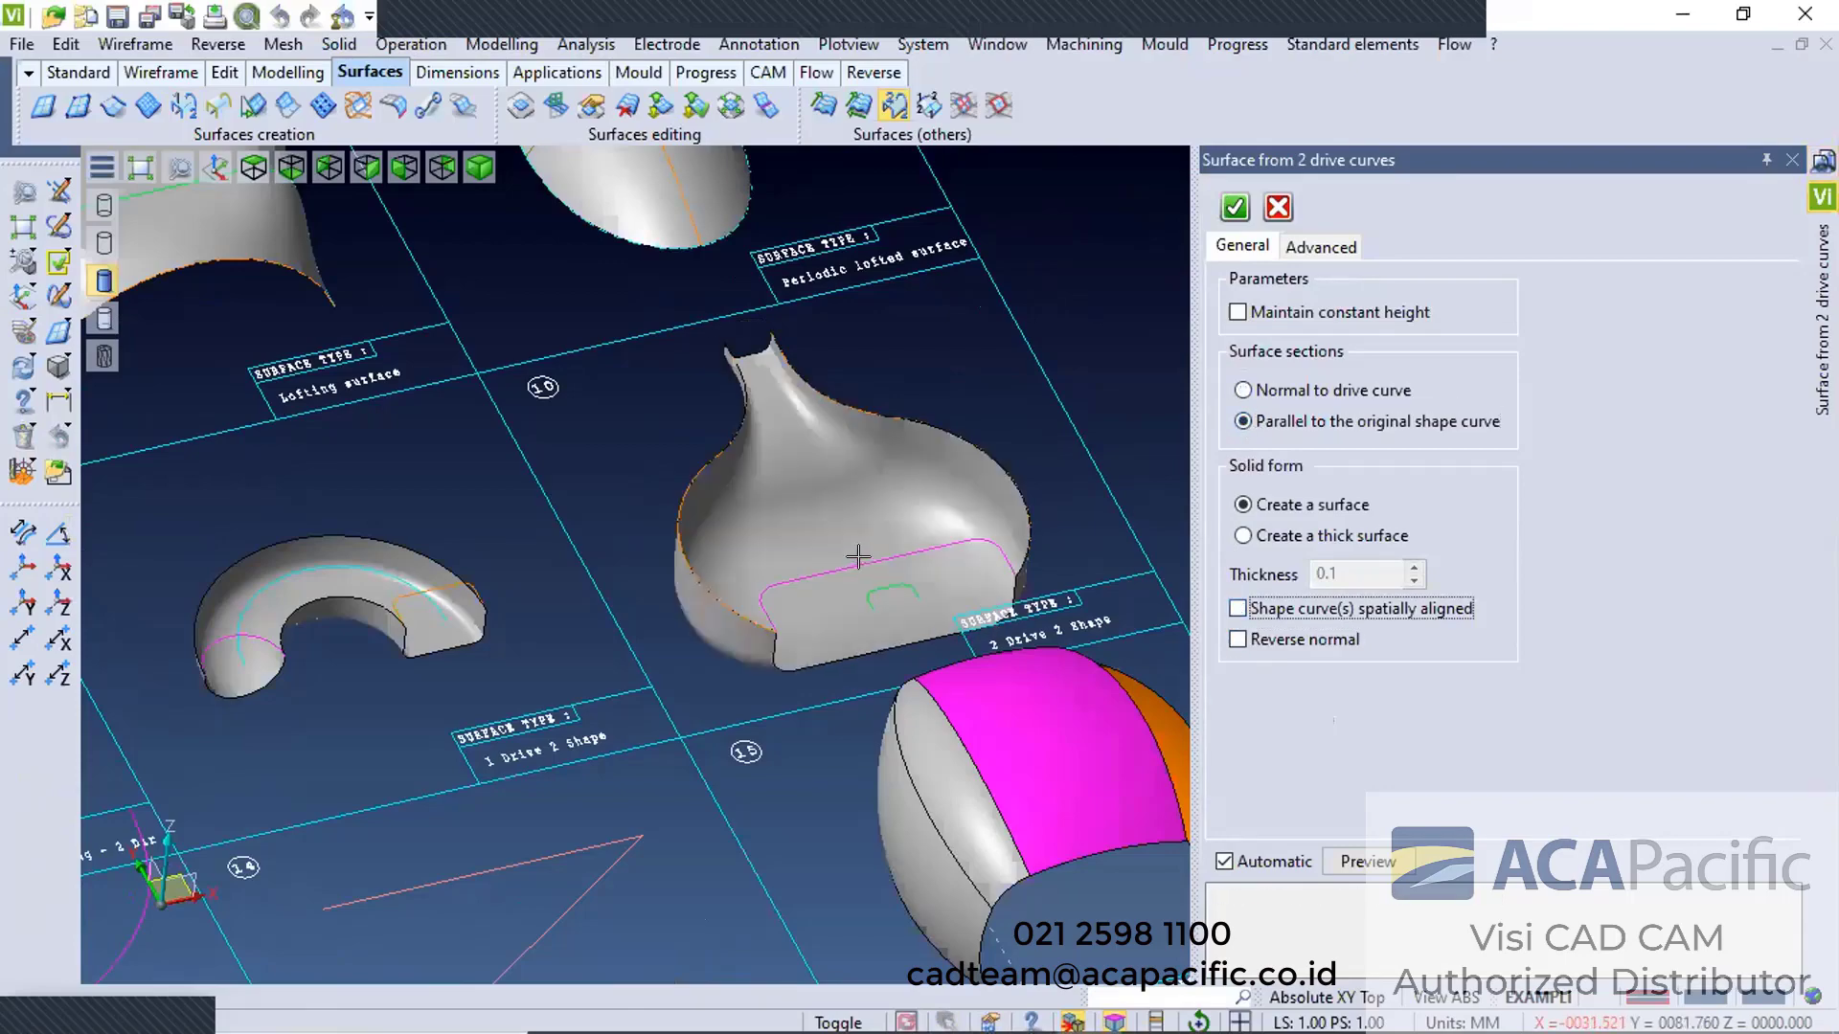
middle_click_drag(942, 491, 950, 474)
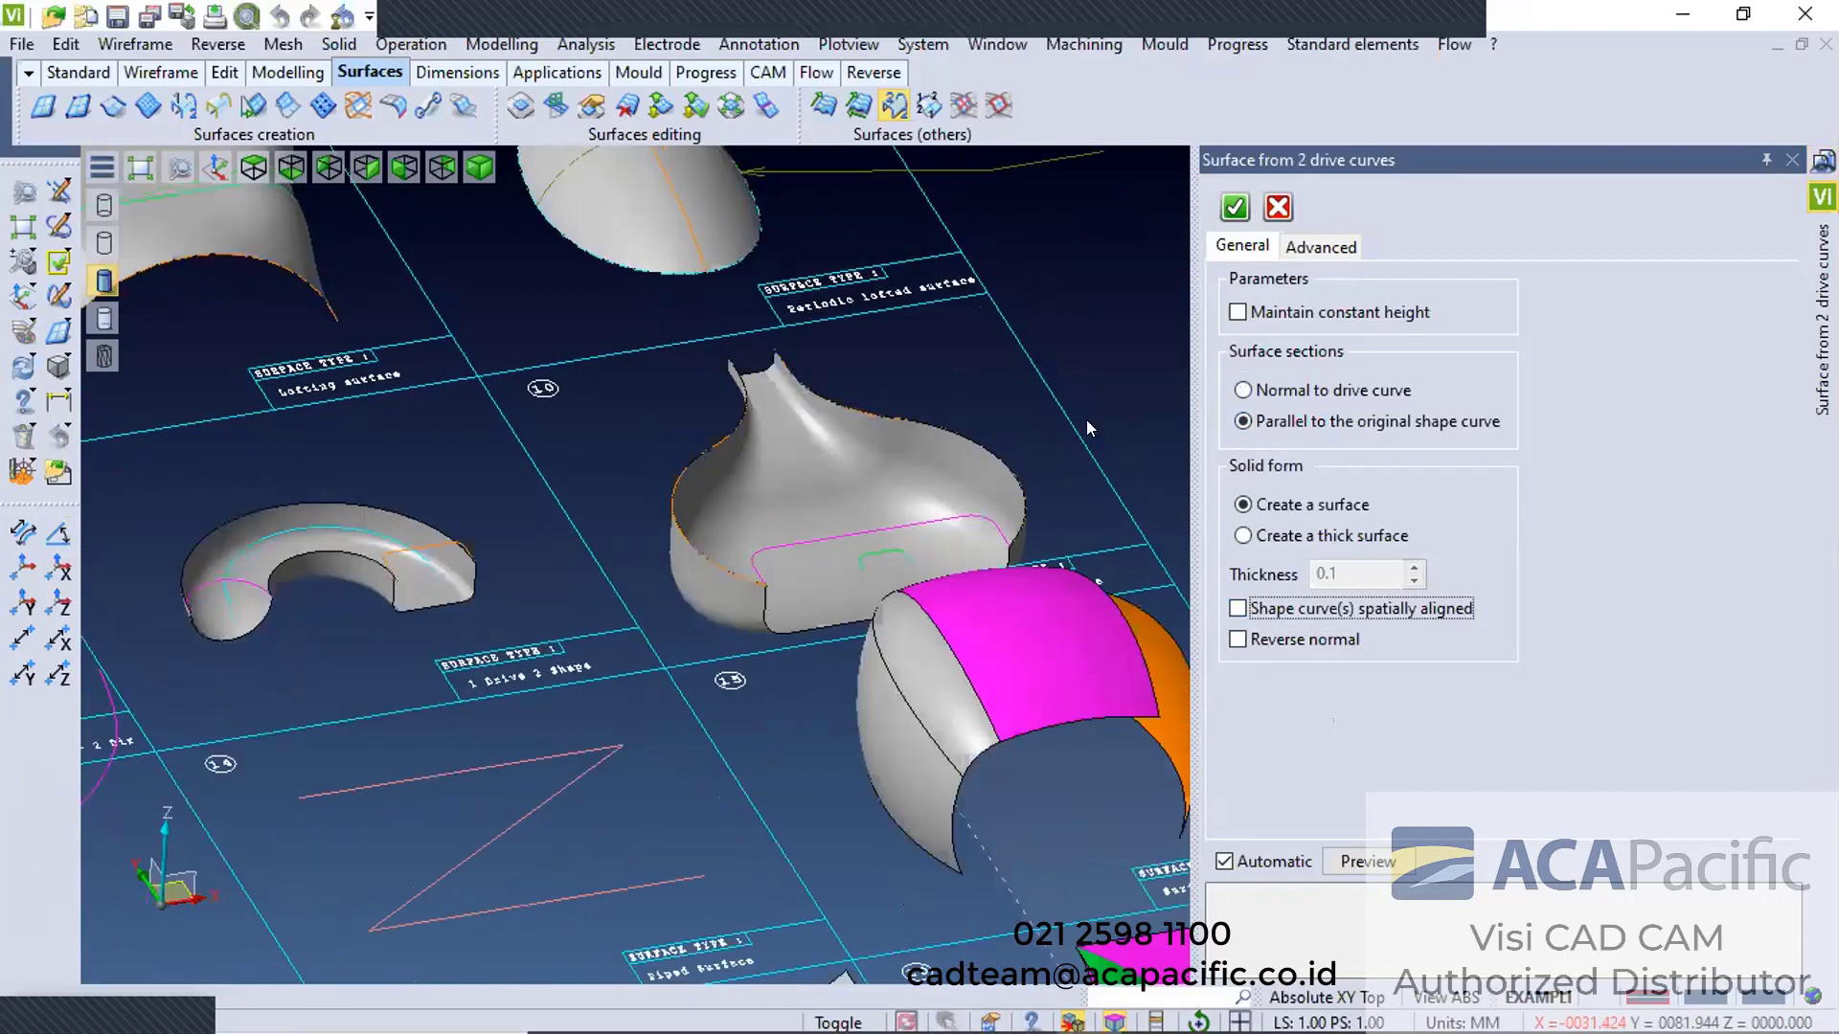
left_click(1236, 609)
left_click(1237, 640)
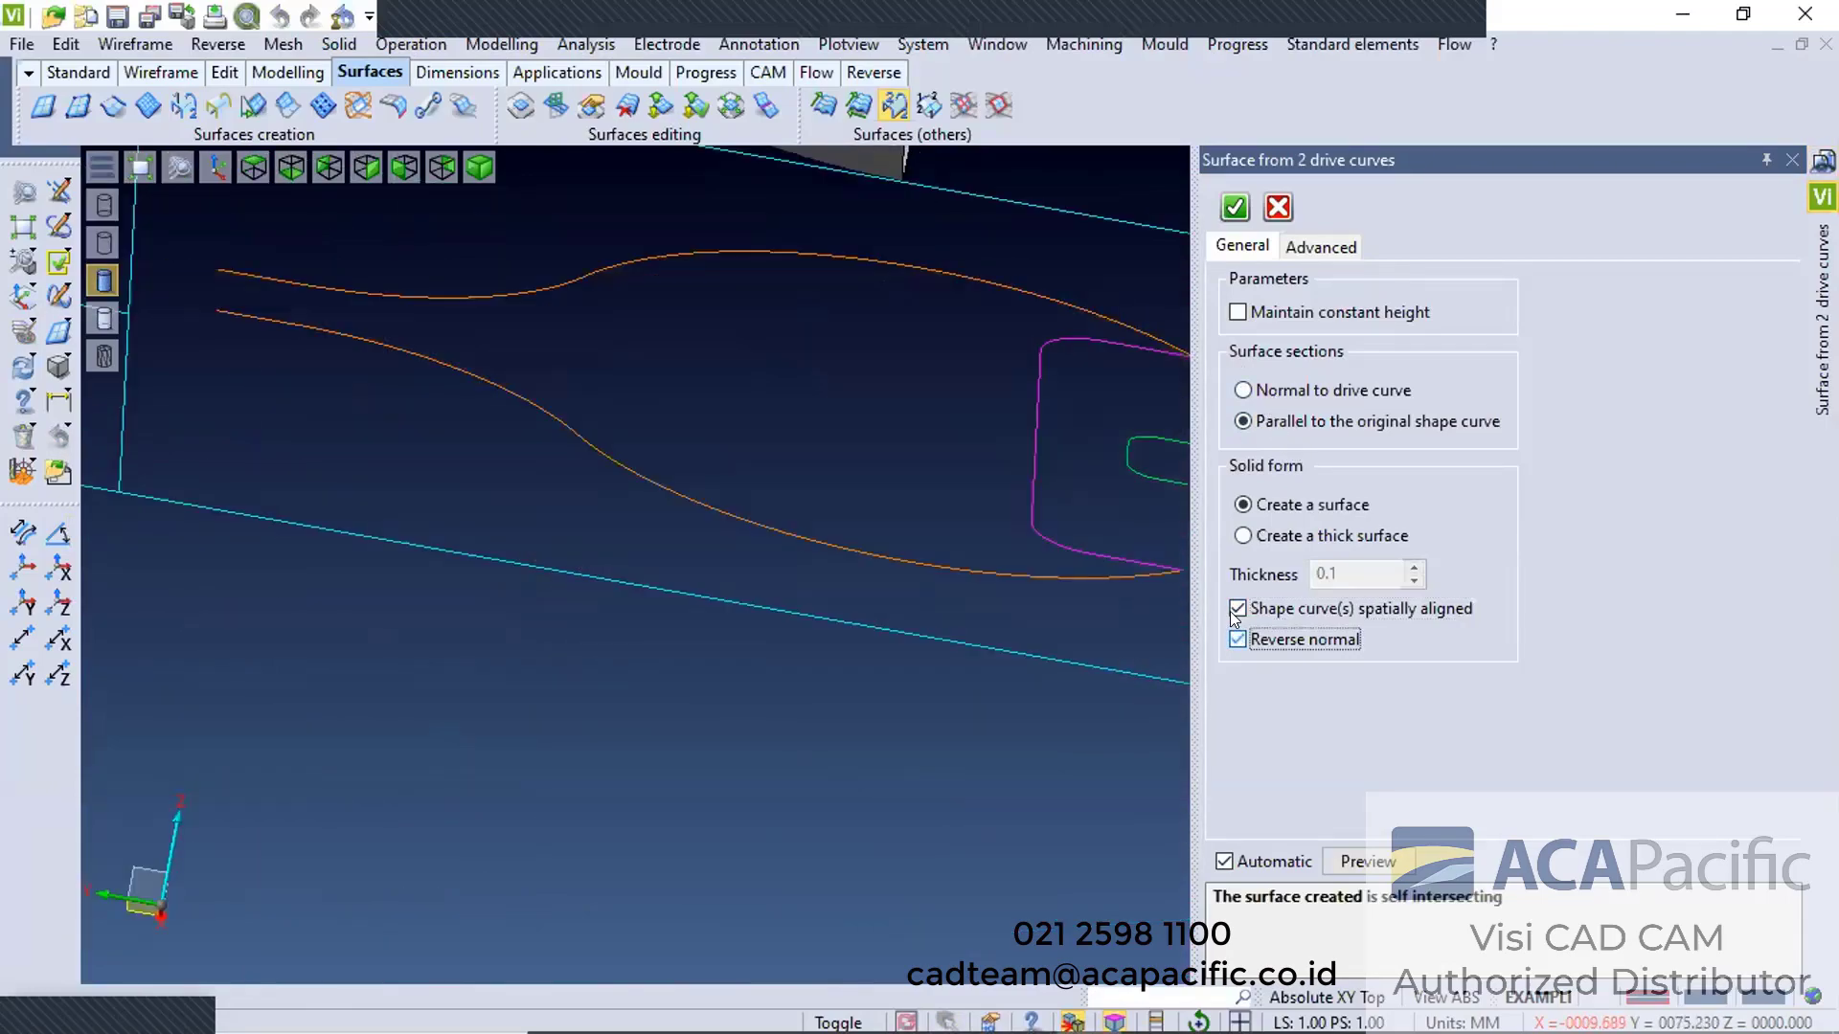
left_click(1236, 609)
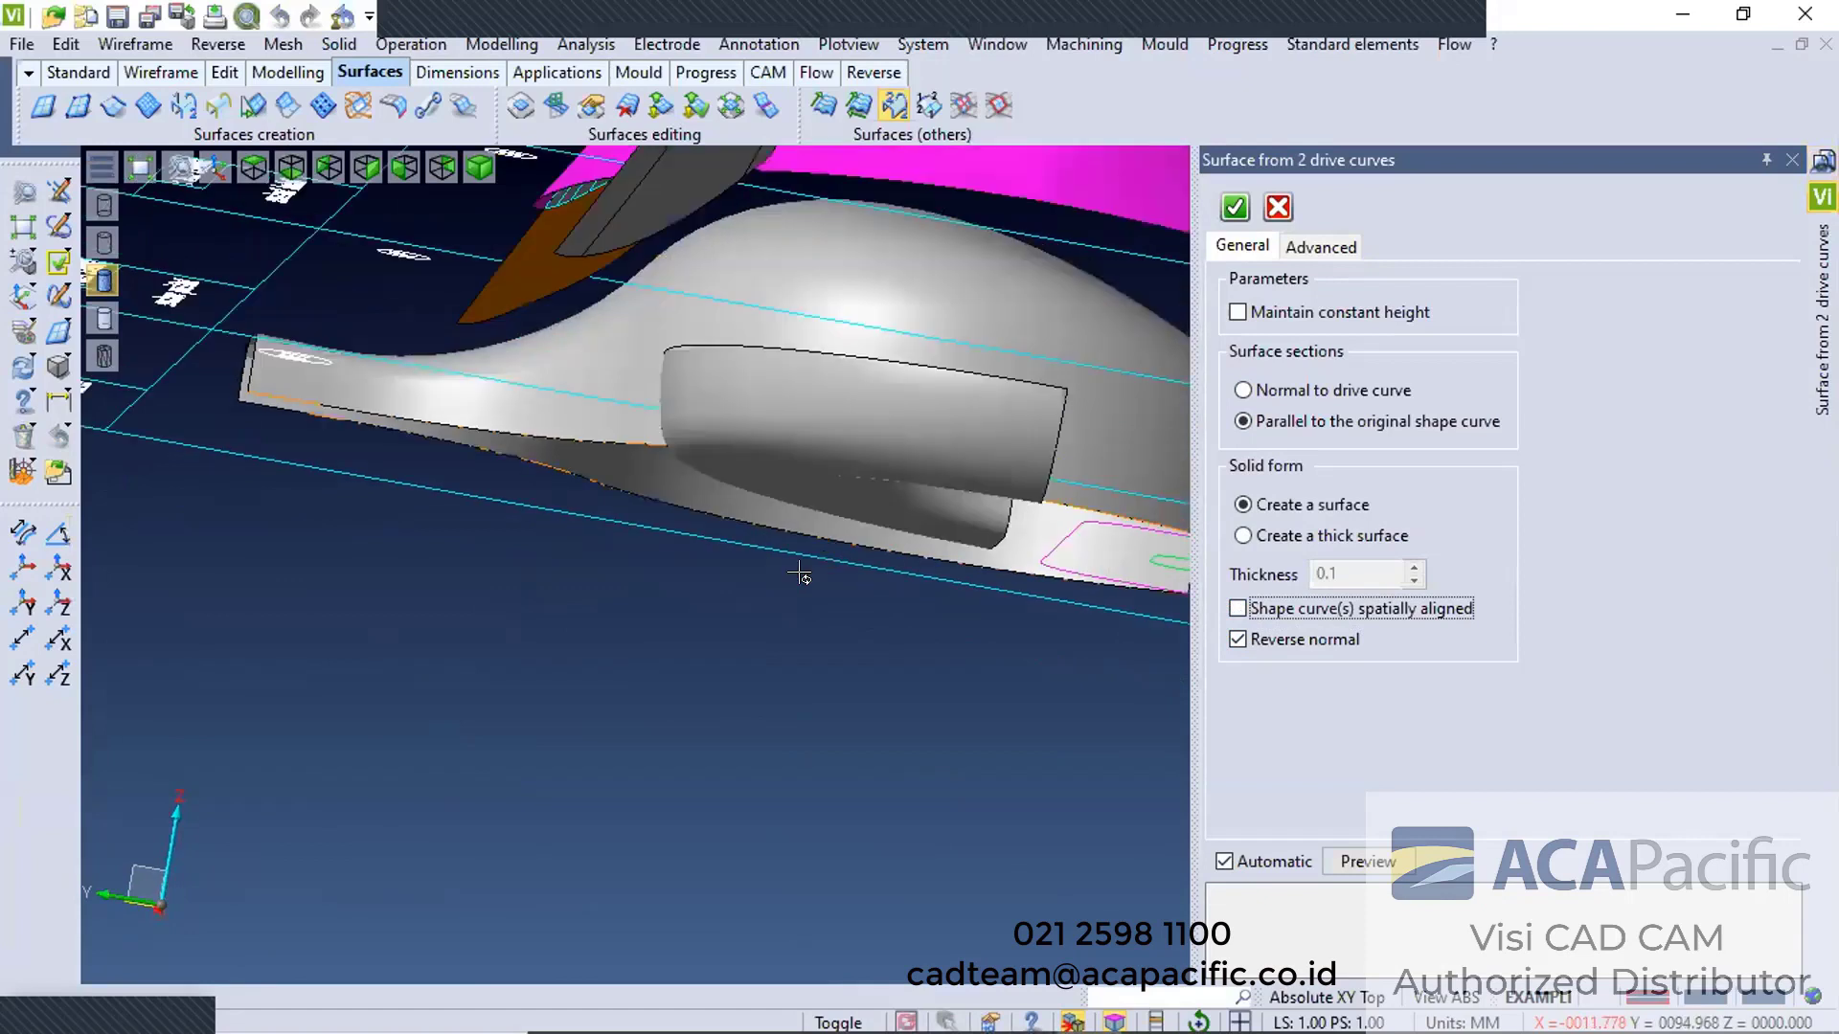
Try Maintain constant height on the example 10 surface, inspect the shape and leave the 2 drive curves command
middle_click_drag(799, 573, 798, 573)
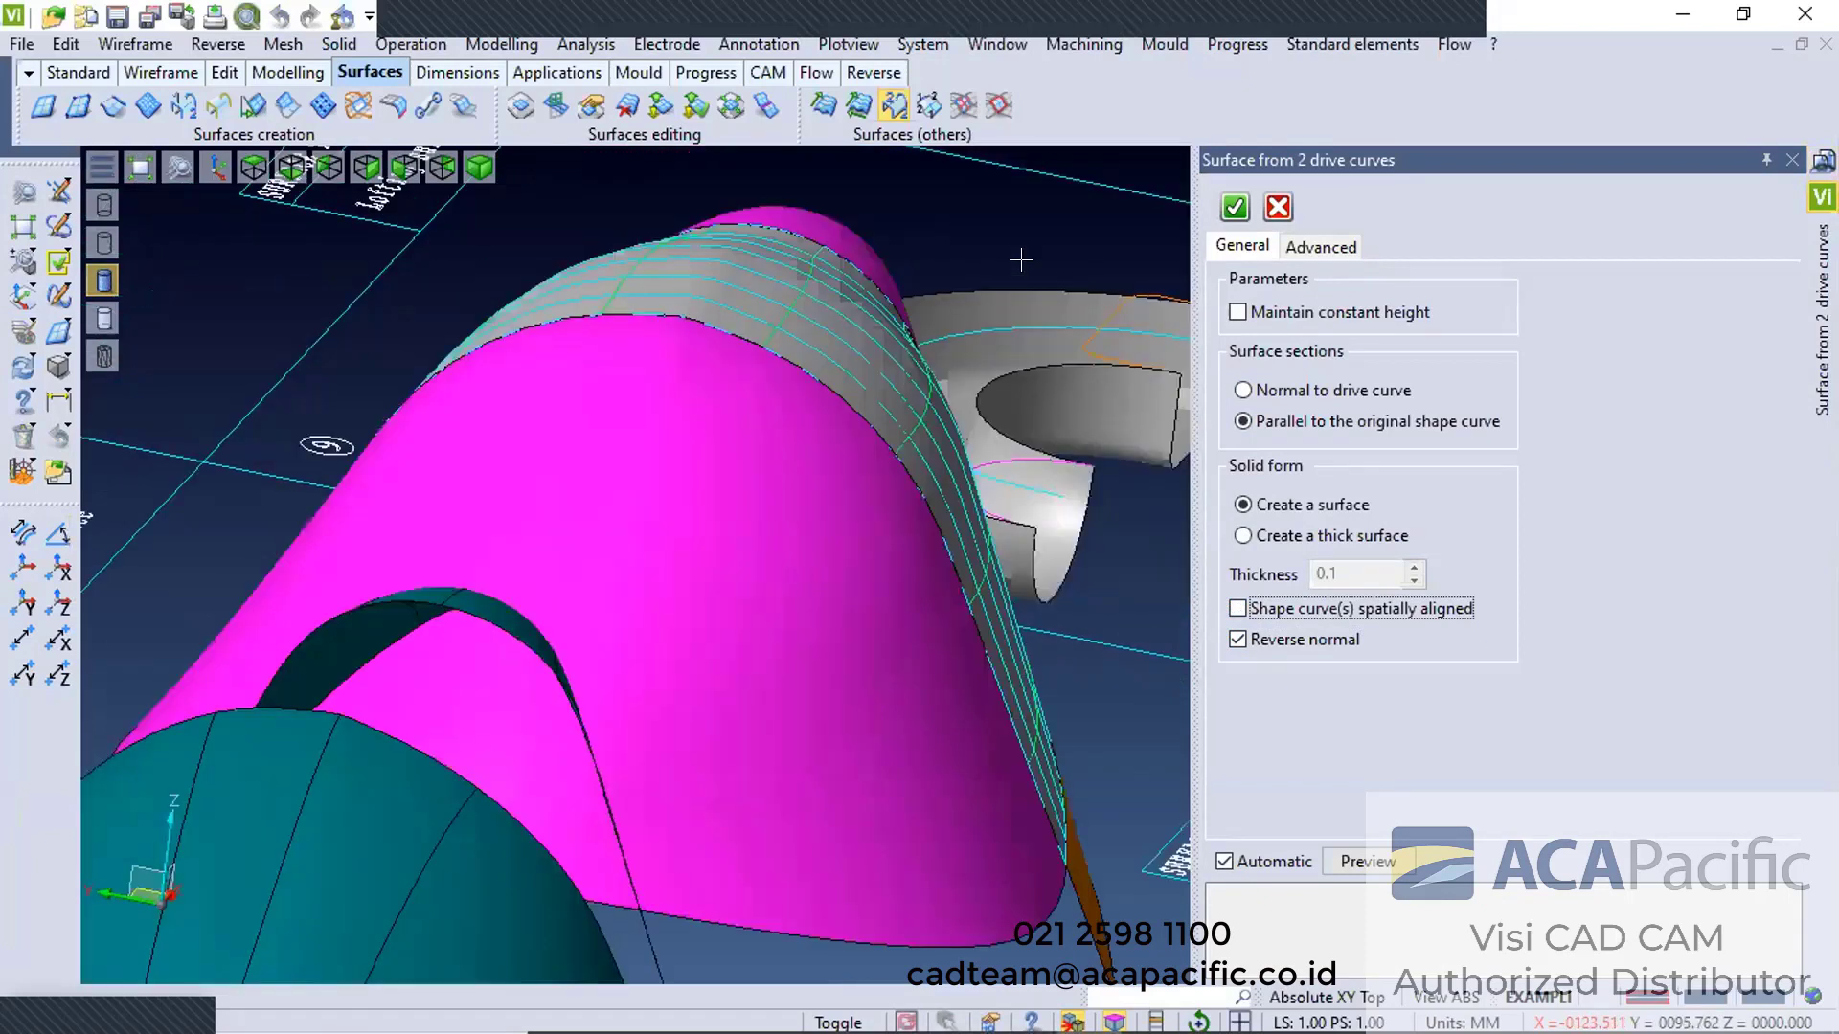
scroll(1015, 338, "down", 5)
scroll(1025, 296, "up", 5)
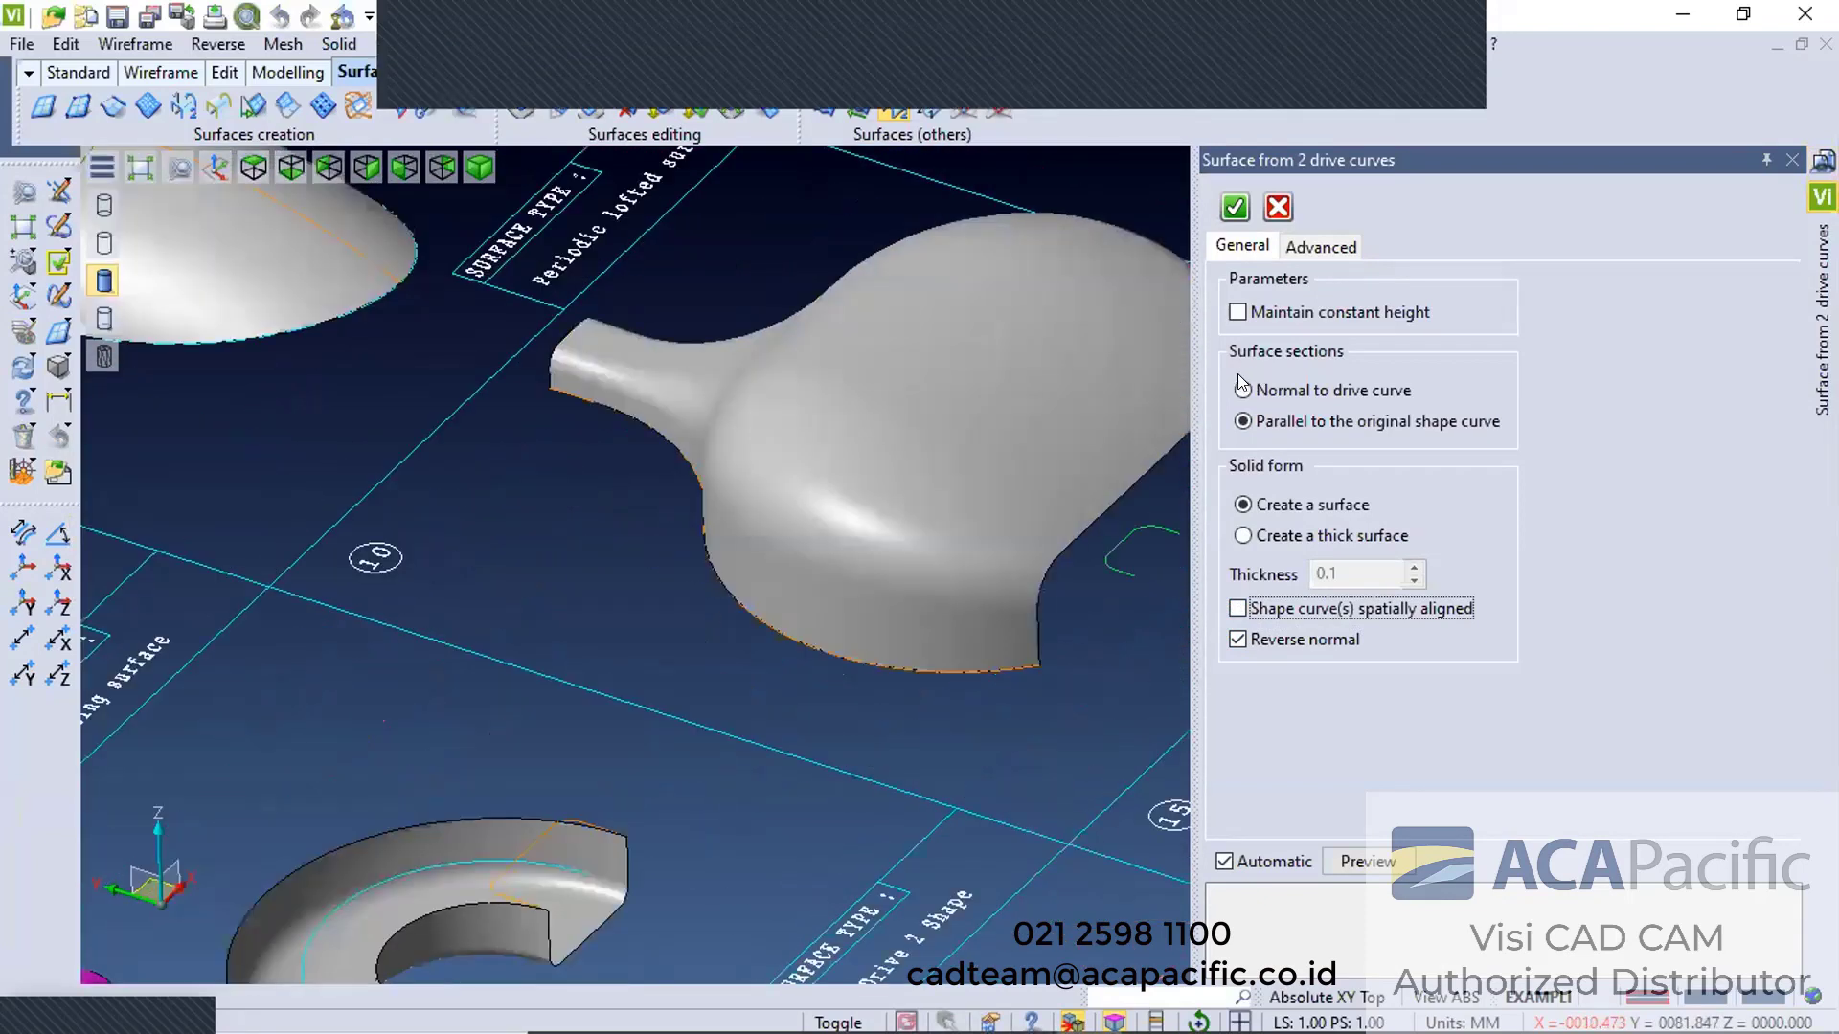
left_click(1237, 313)
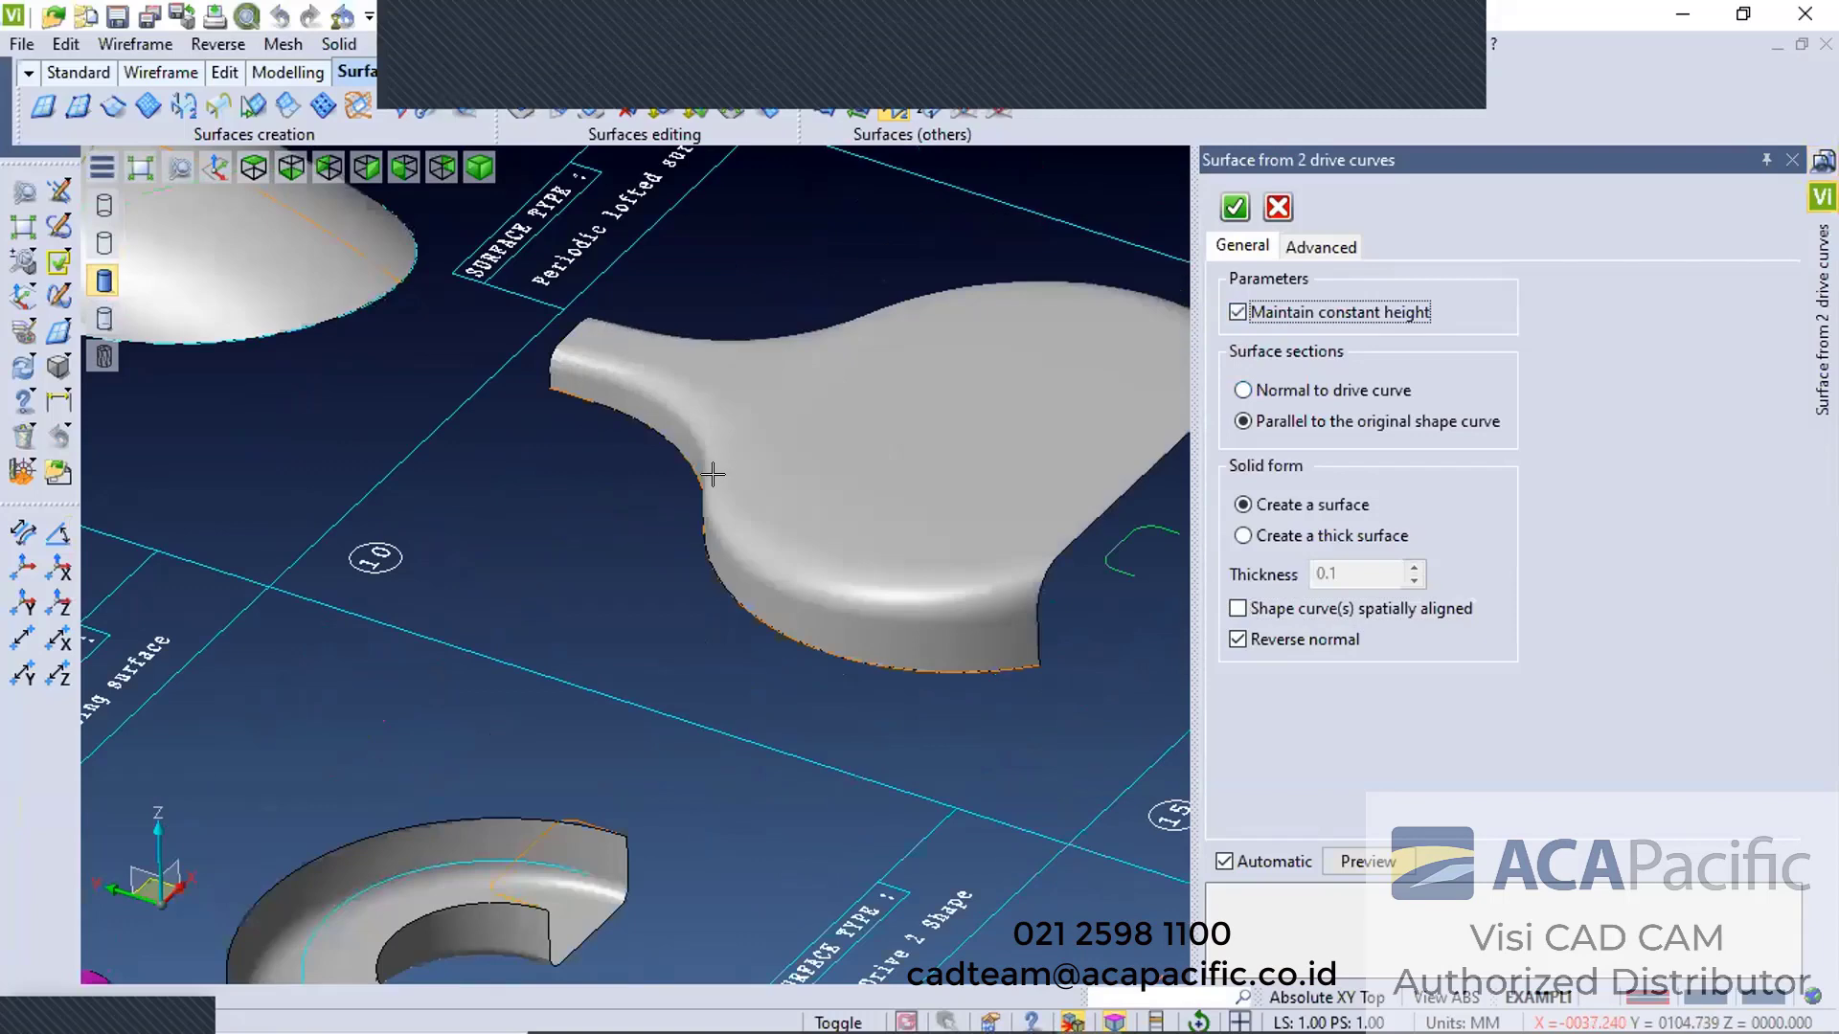
middle_click_drag(676, 530, 548, 554)
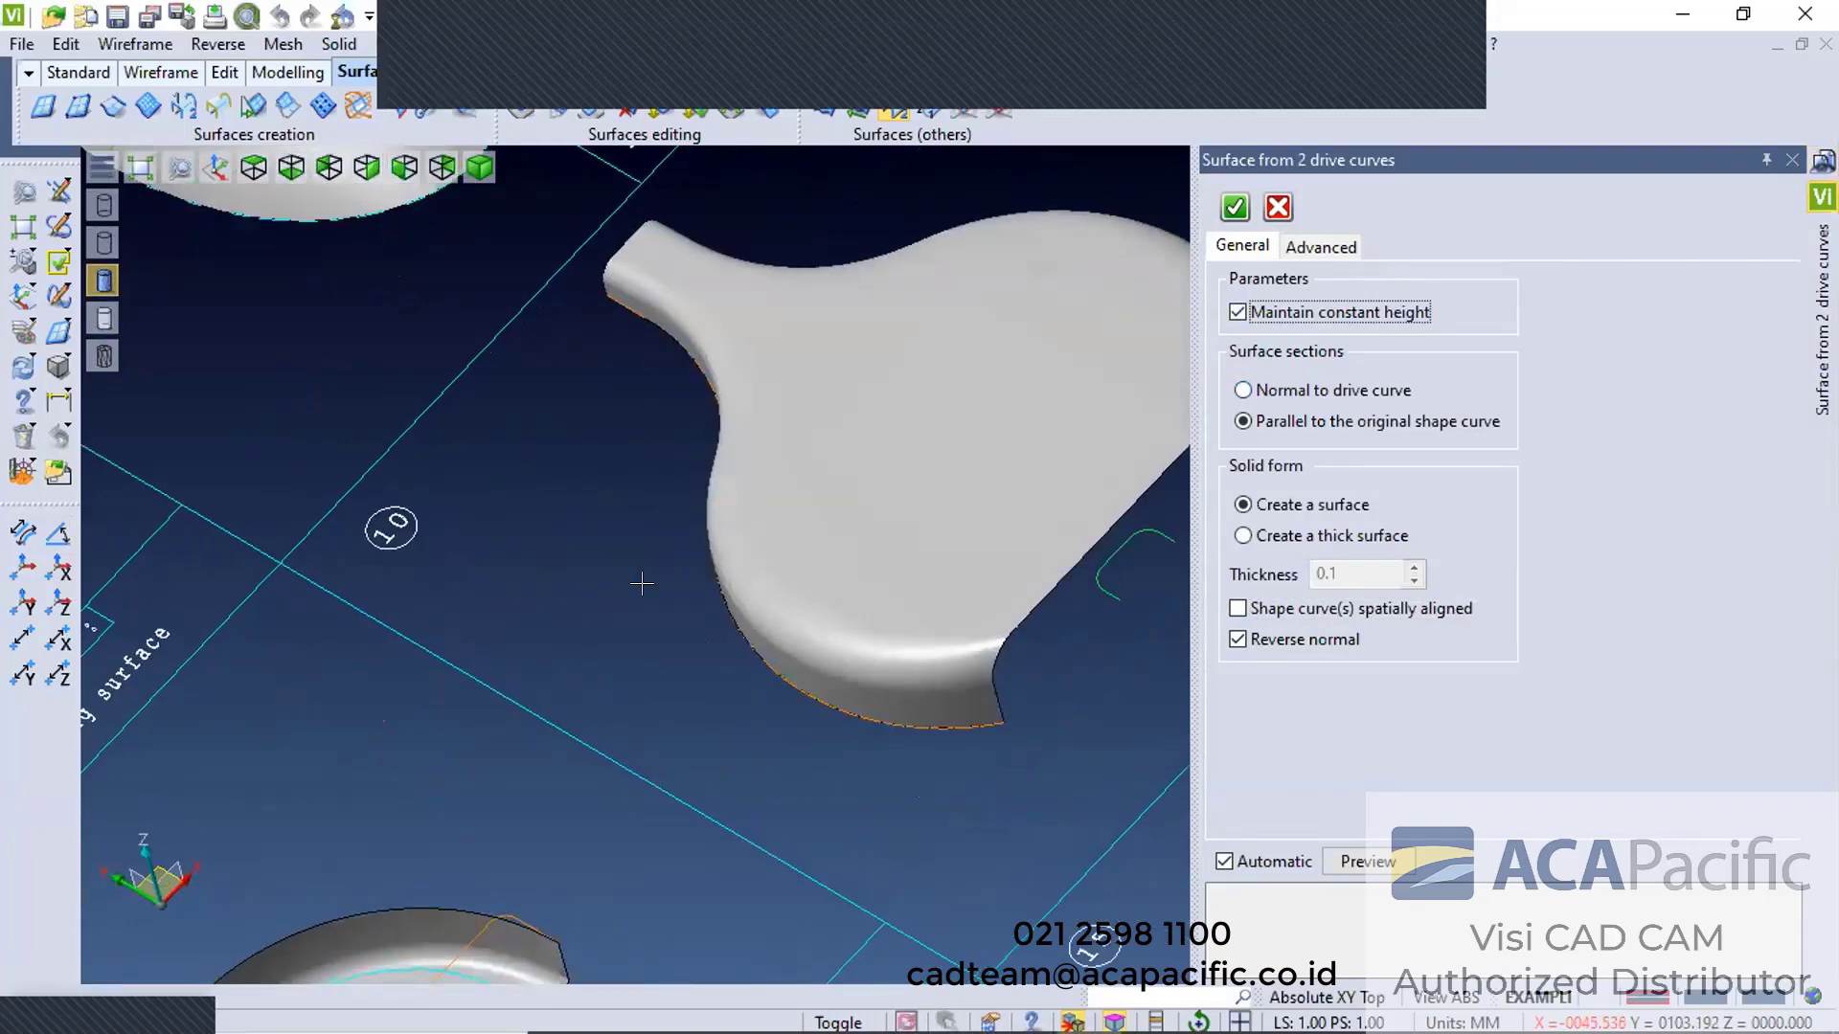
scroll(326, 639, "down", 5)
scroll(1098, 306, "up", 5)
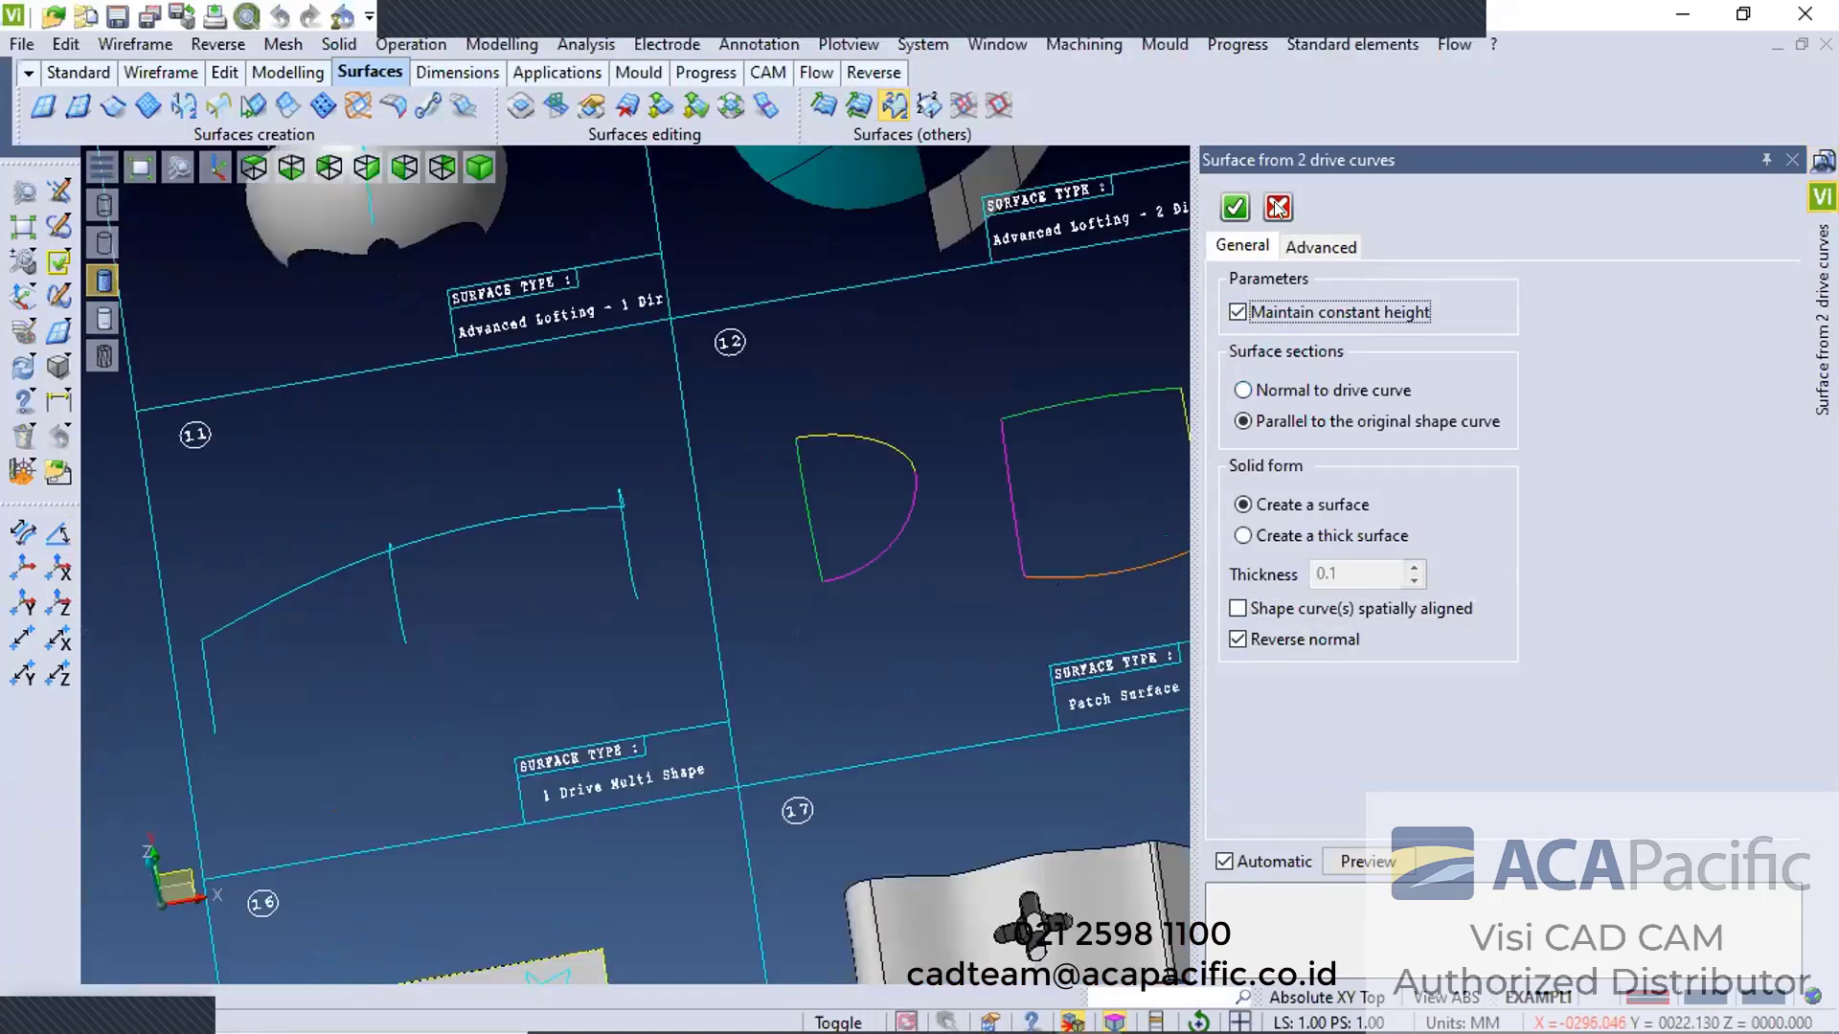
key("Escape")
Create a 1 Drive with multiple shape curves surface in example 11 along the long arc, using the three cross profiles
middle_click_drag(437, 748, 818, 838)
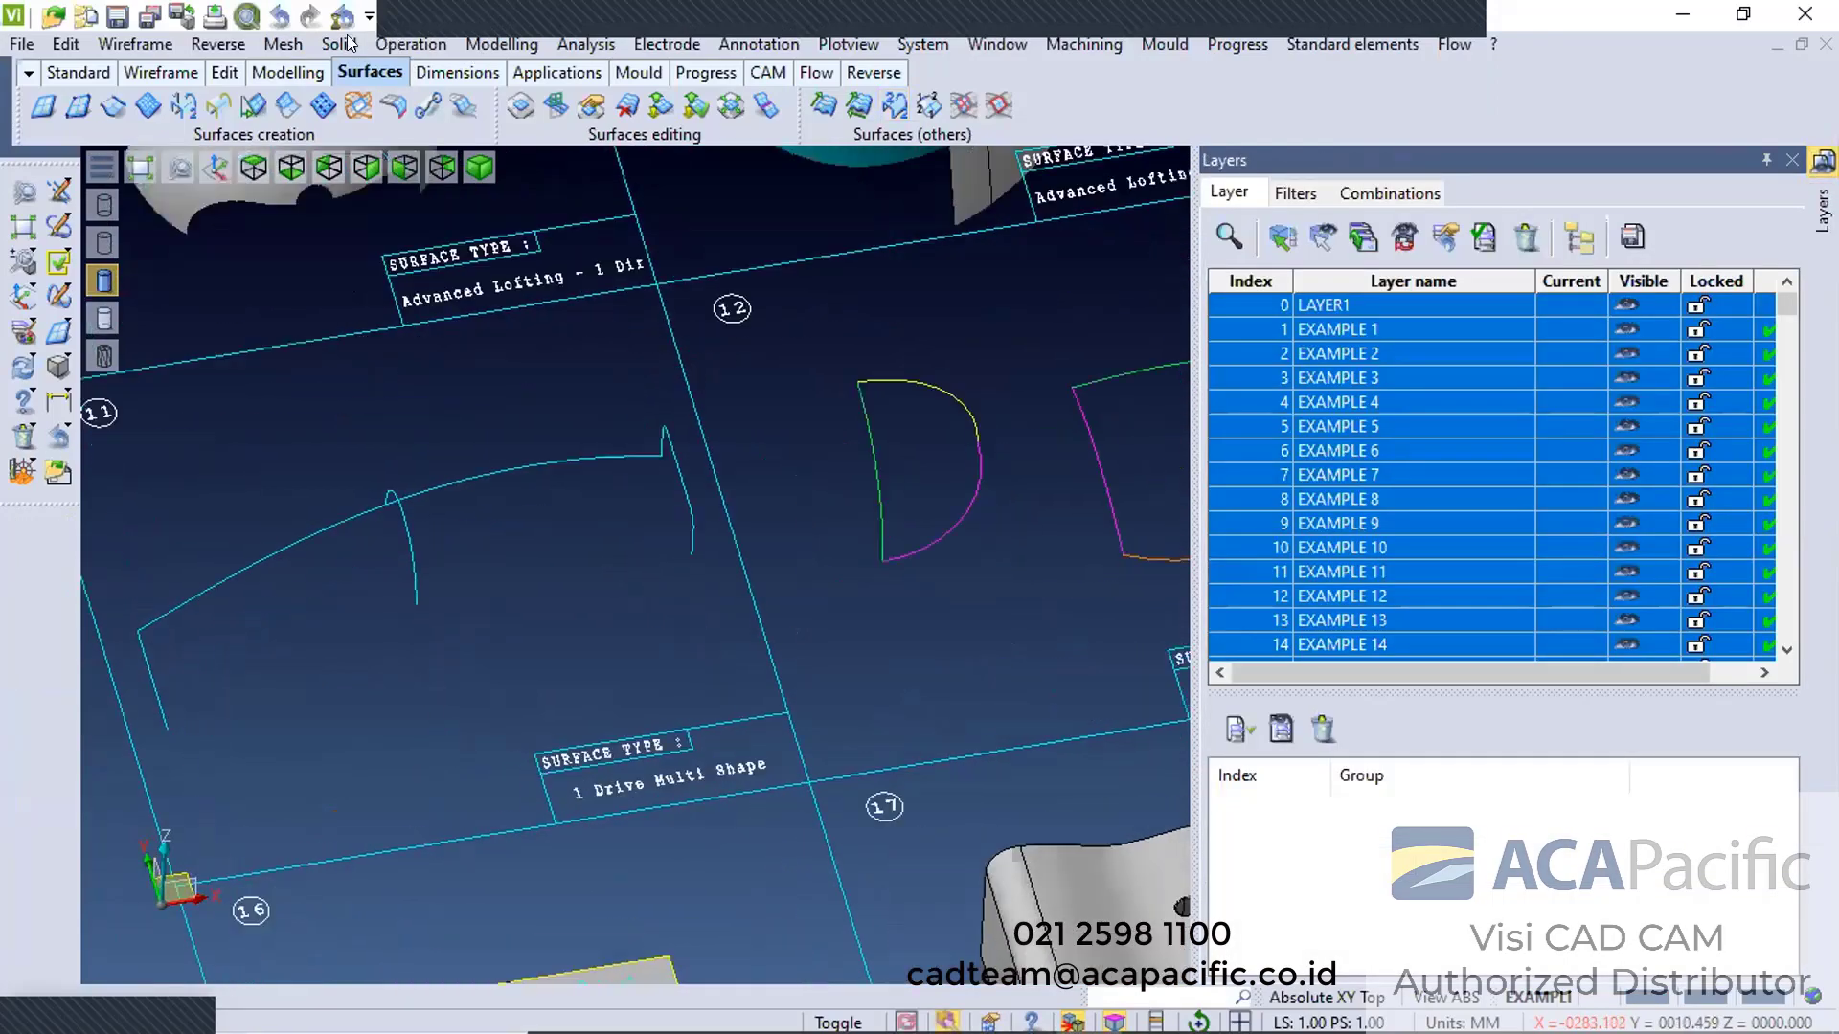
left_click(392, 44)
mouse_move(339, 44)
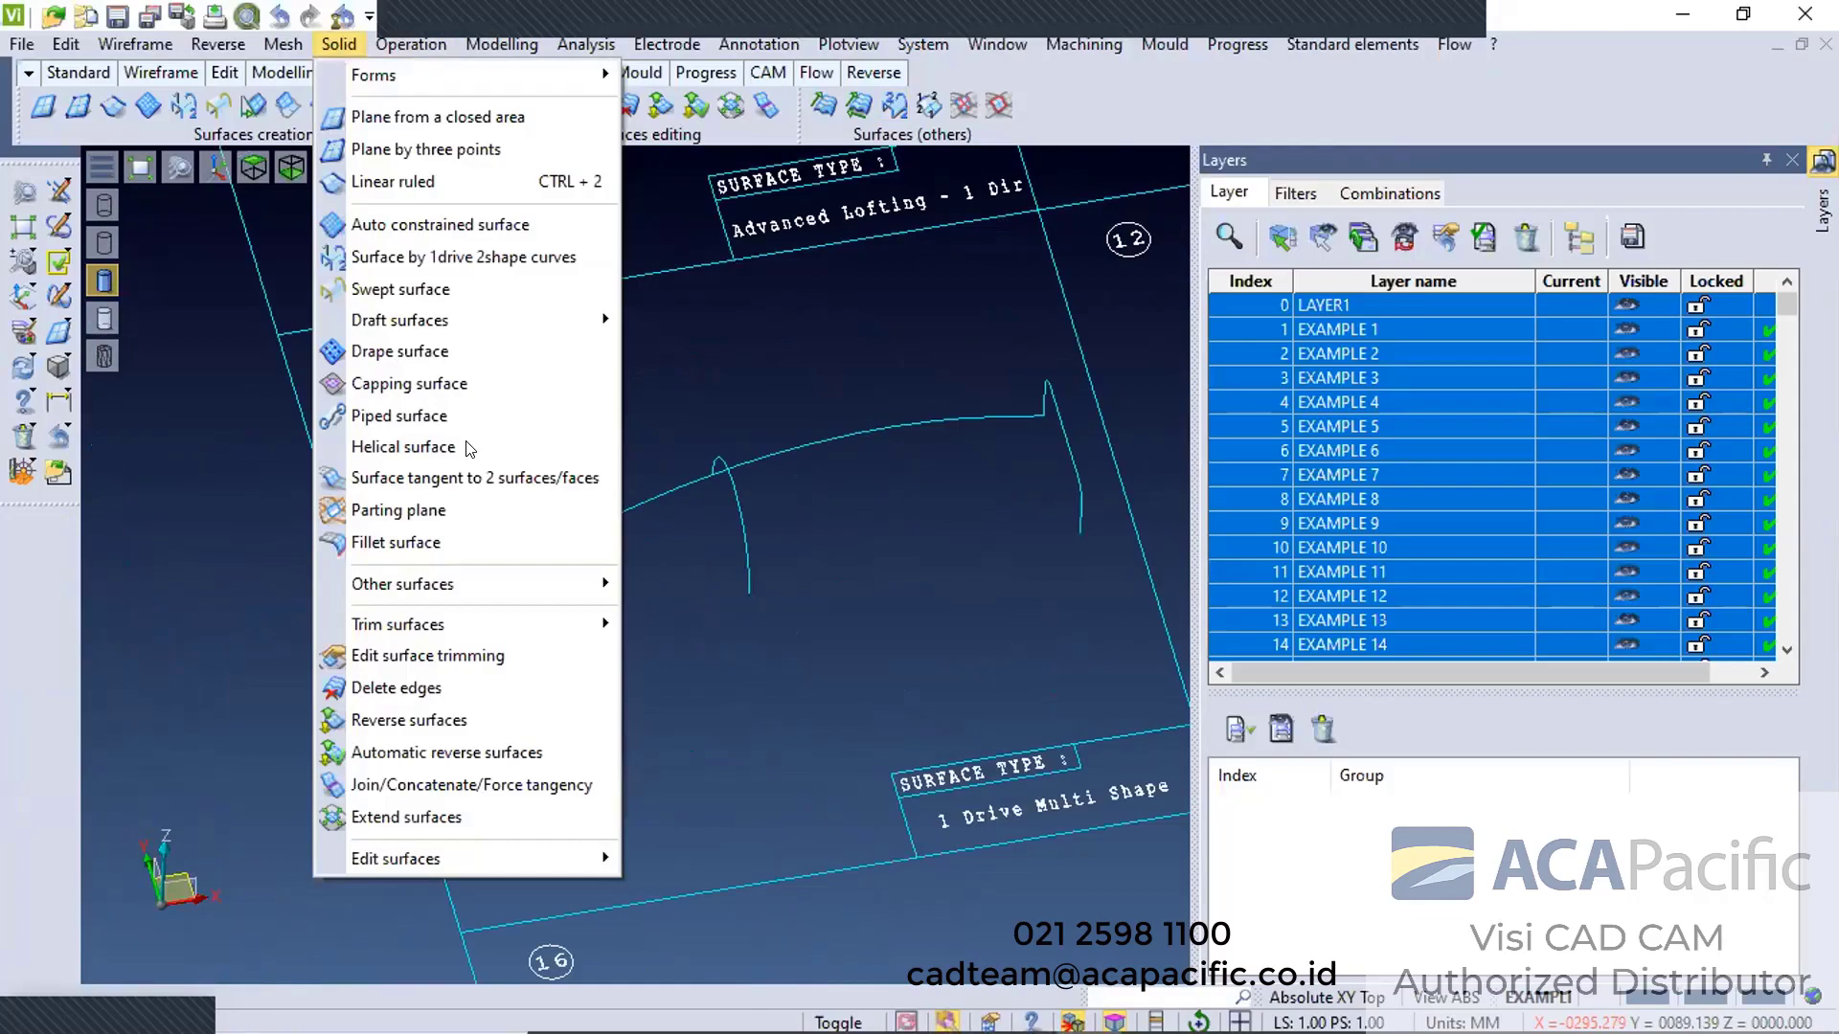
mouse_move(410, 44)
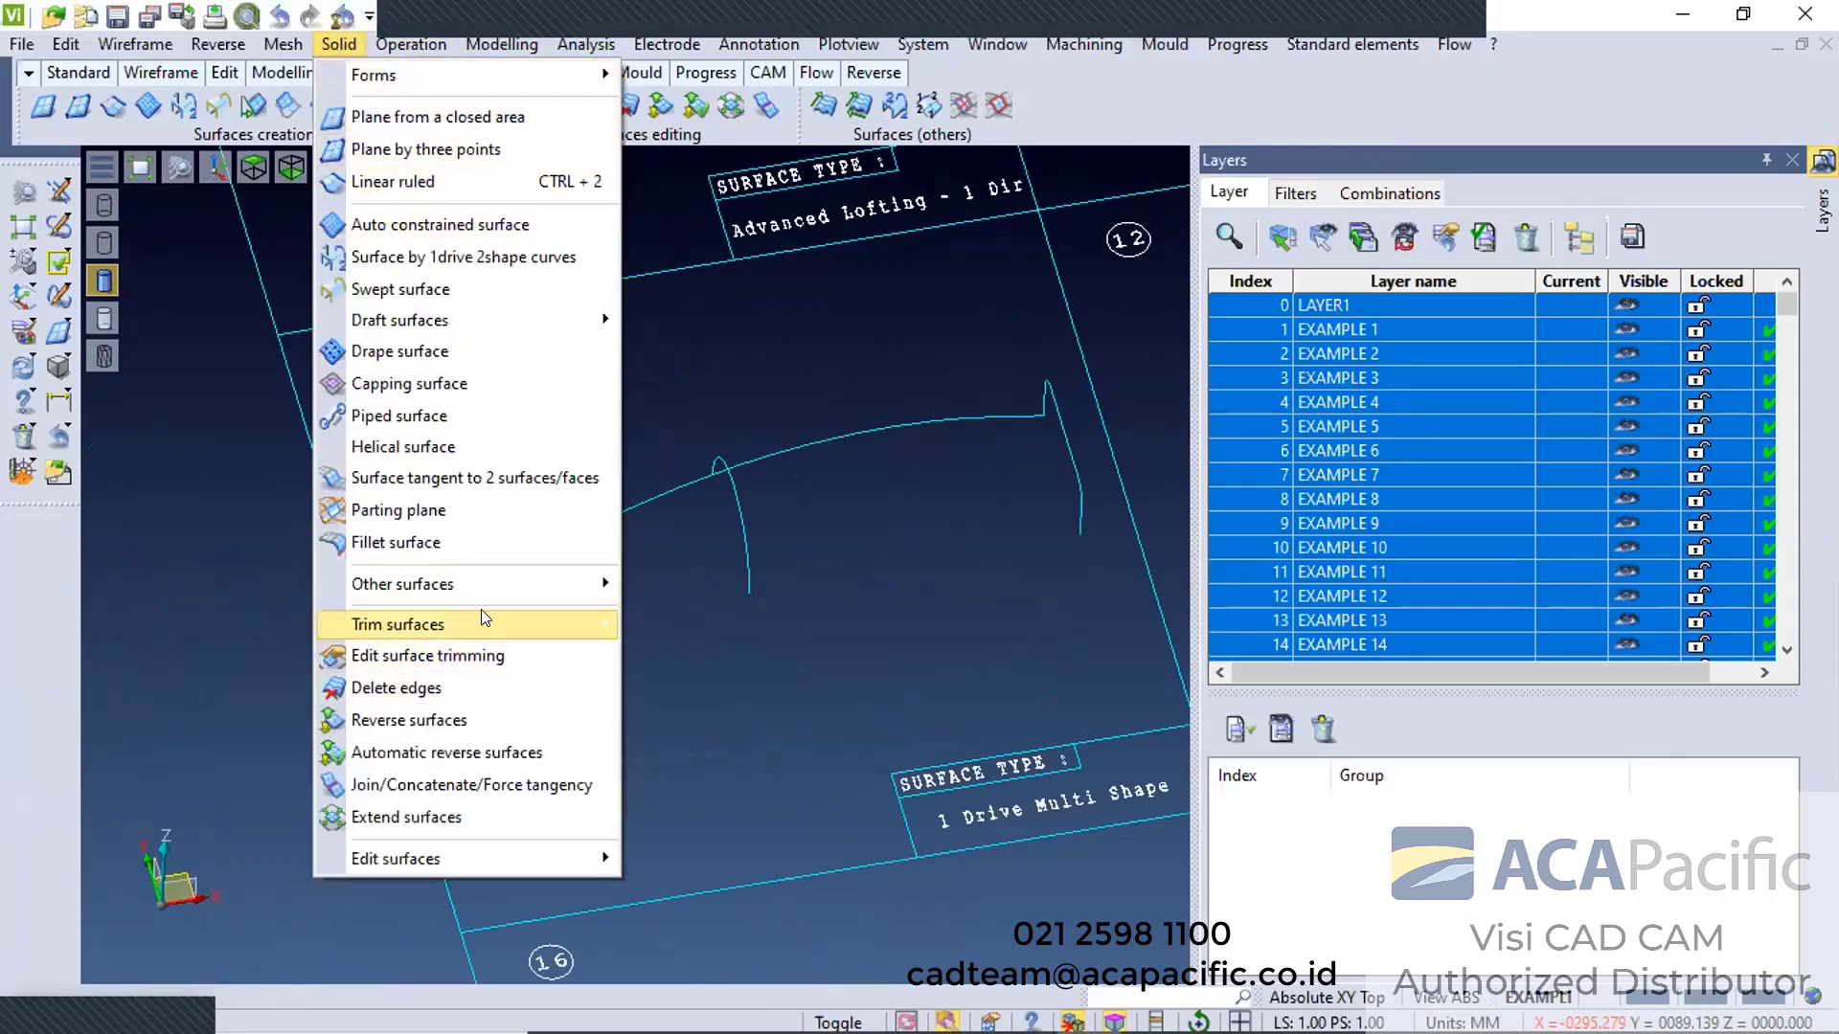
mouse_move(481, 587)
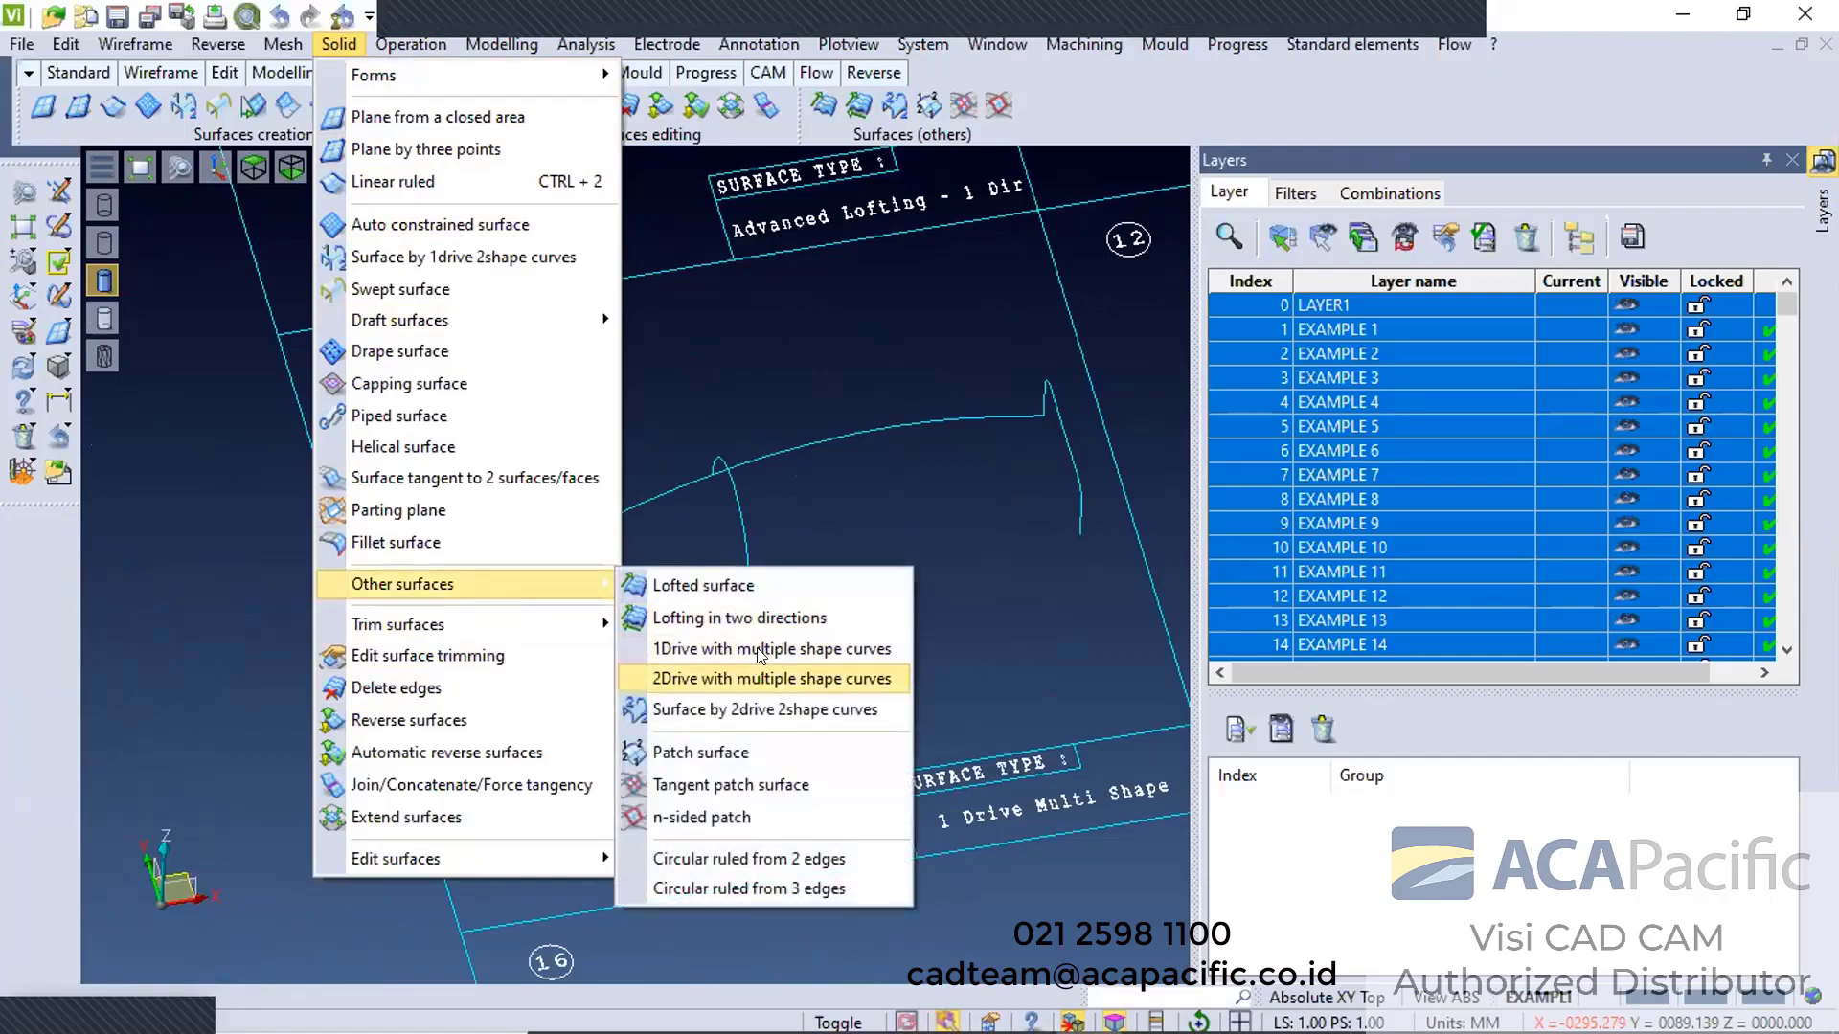
left_click(702, 587)
left_click(542, 560)
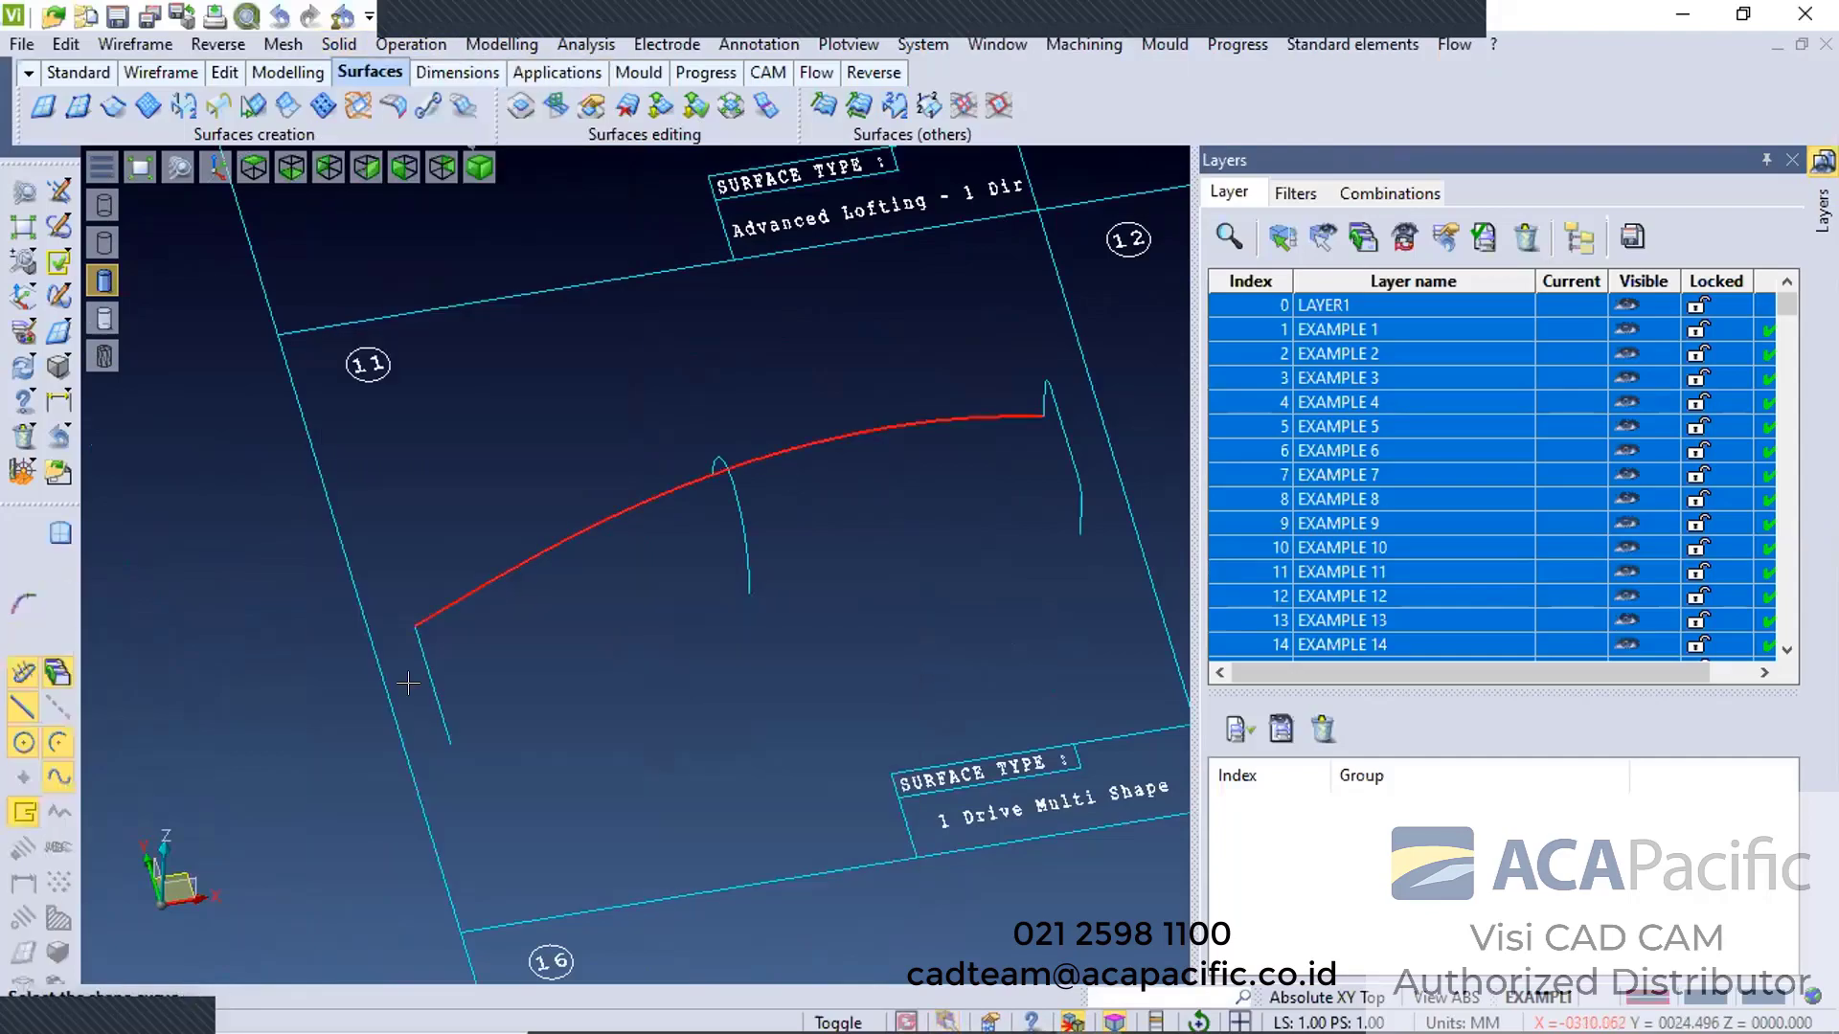
left_click(428, 678)
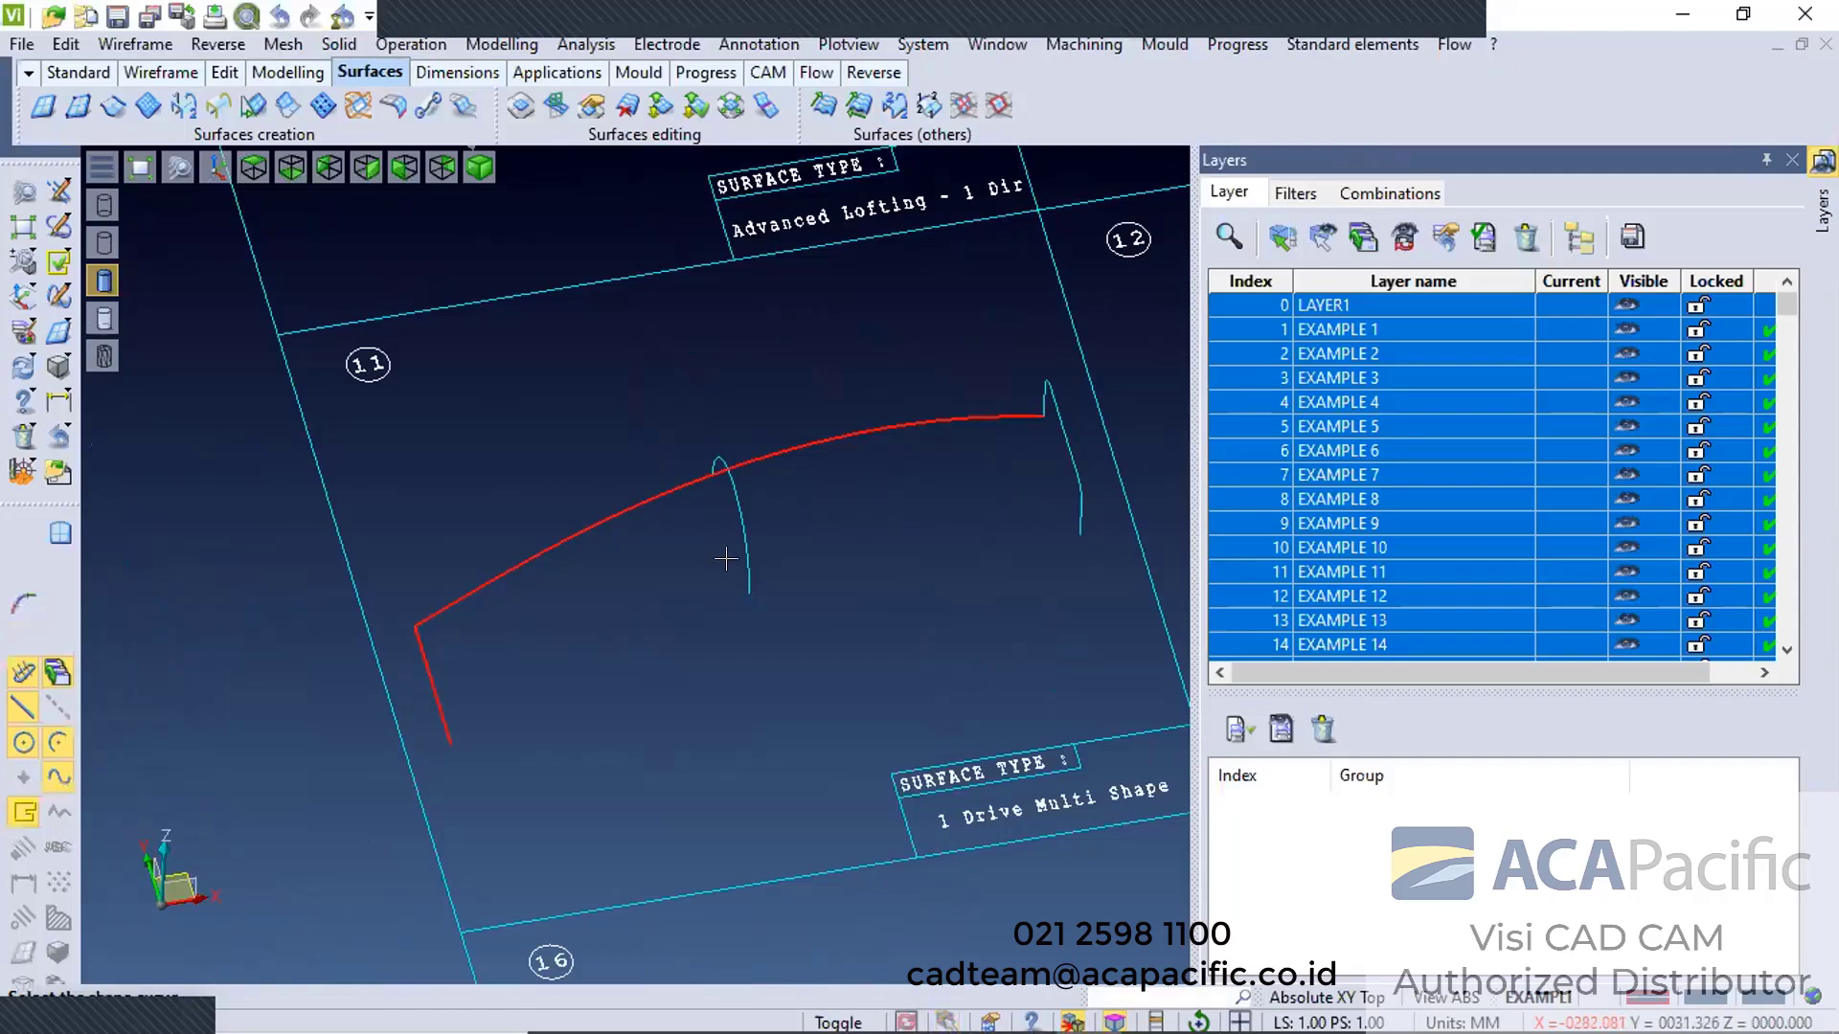
left_click(1066, 464)
Start an Auto Constrained Surface in example 12 from the three curves of the D-shaped outline
middle_click_drag(372, 604, 686, 432)
scroll(664, 443, "up", 5)
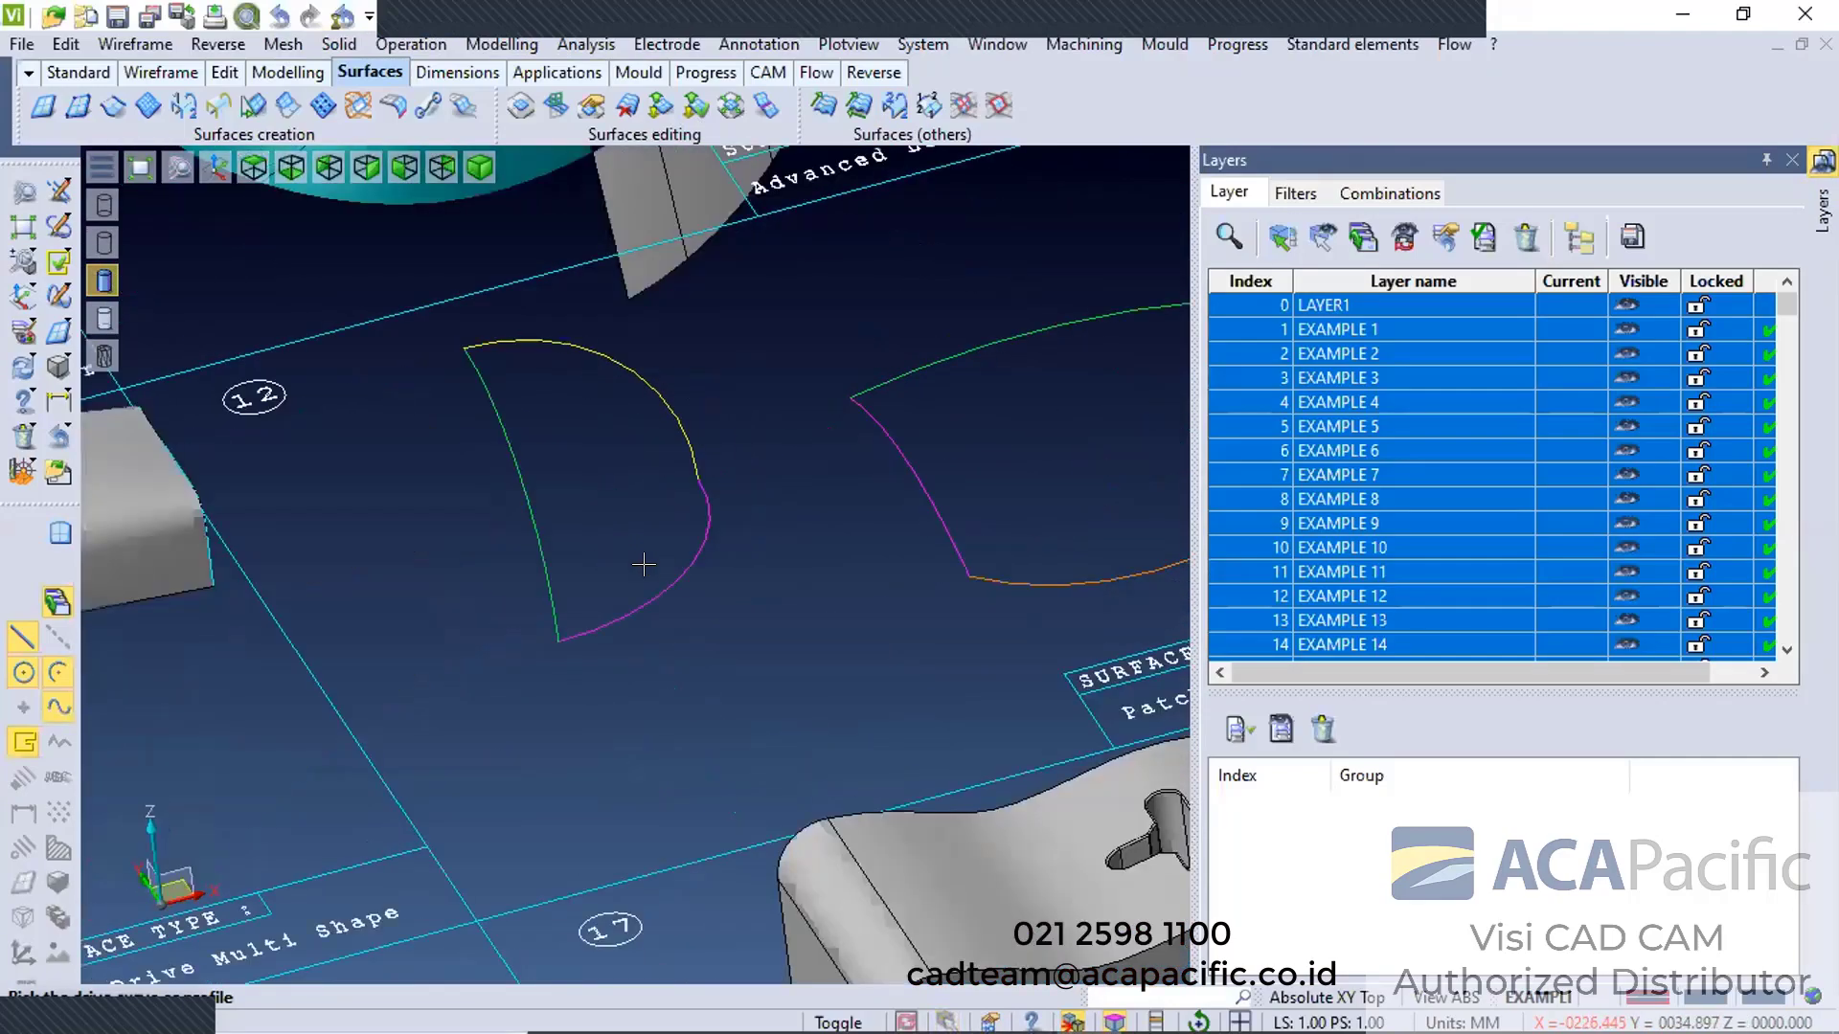
scroll(798, 560, "down", 3)
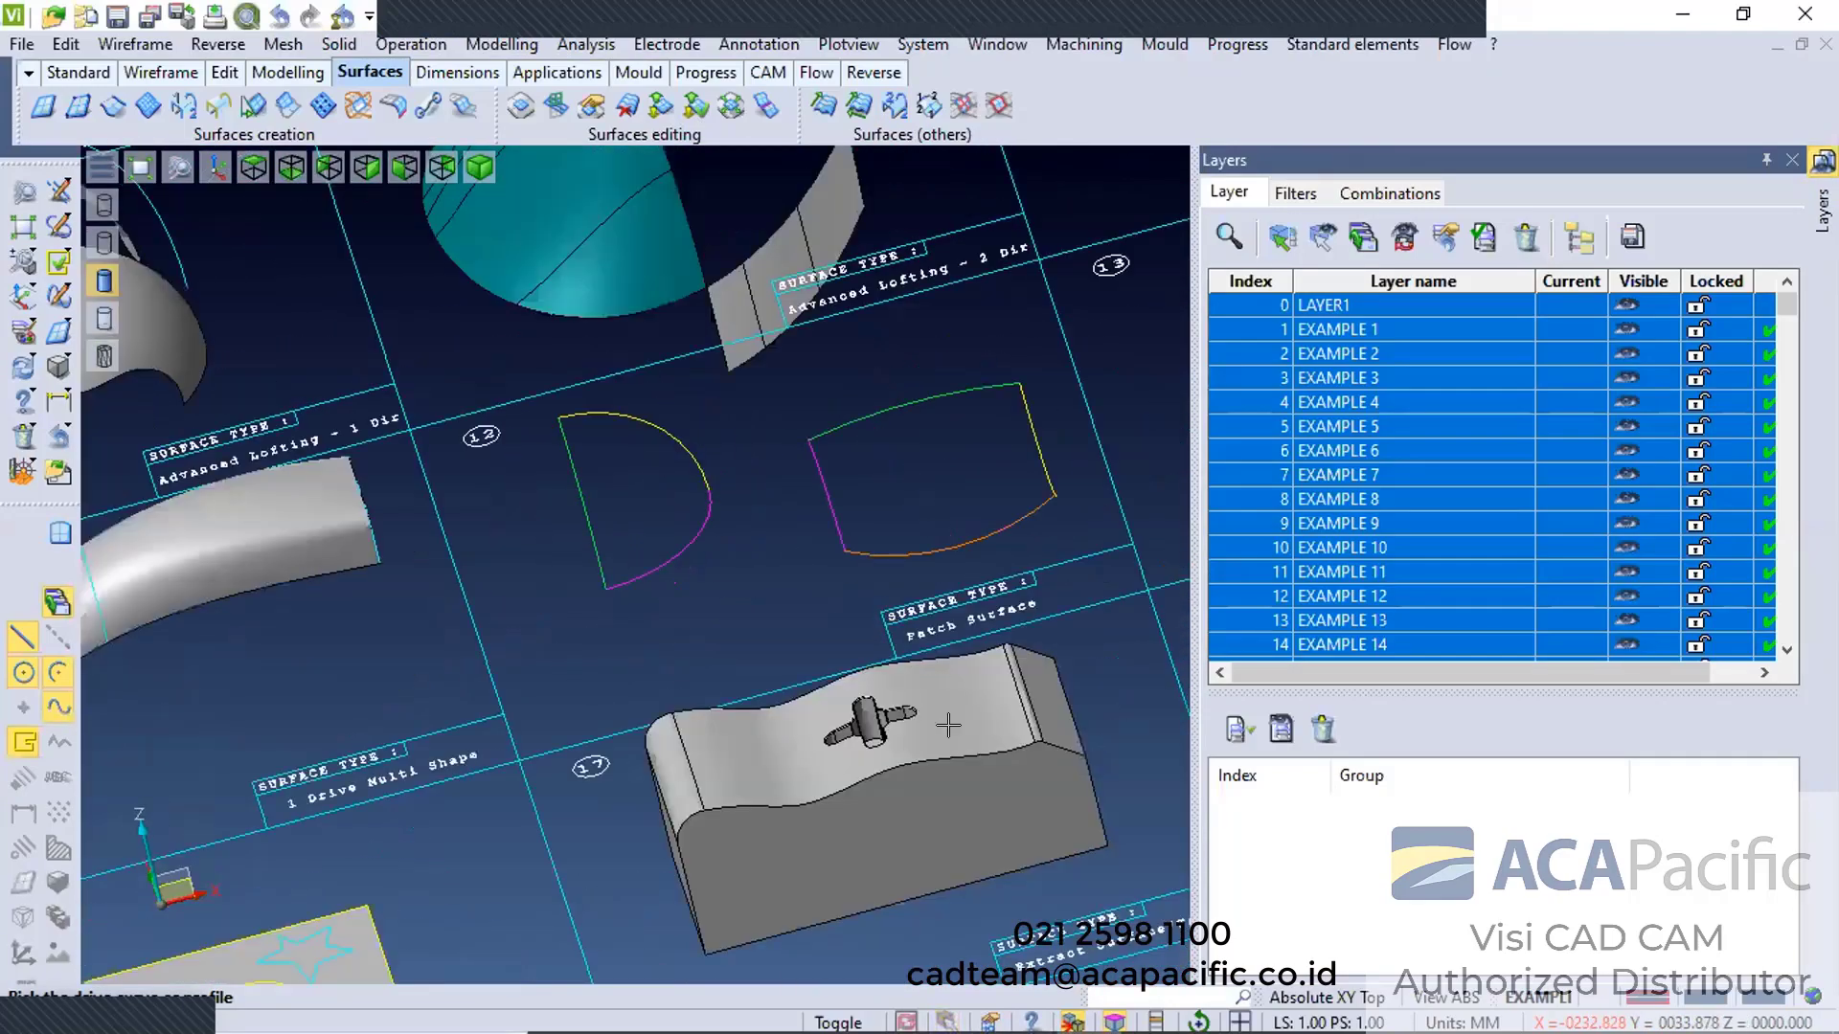
scroll(948, 725, "up", 4)
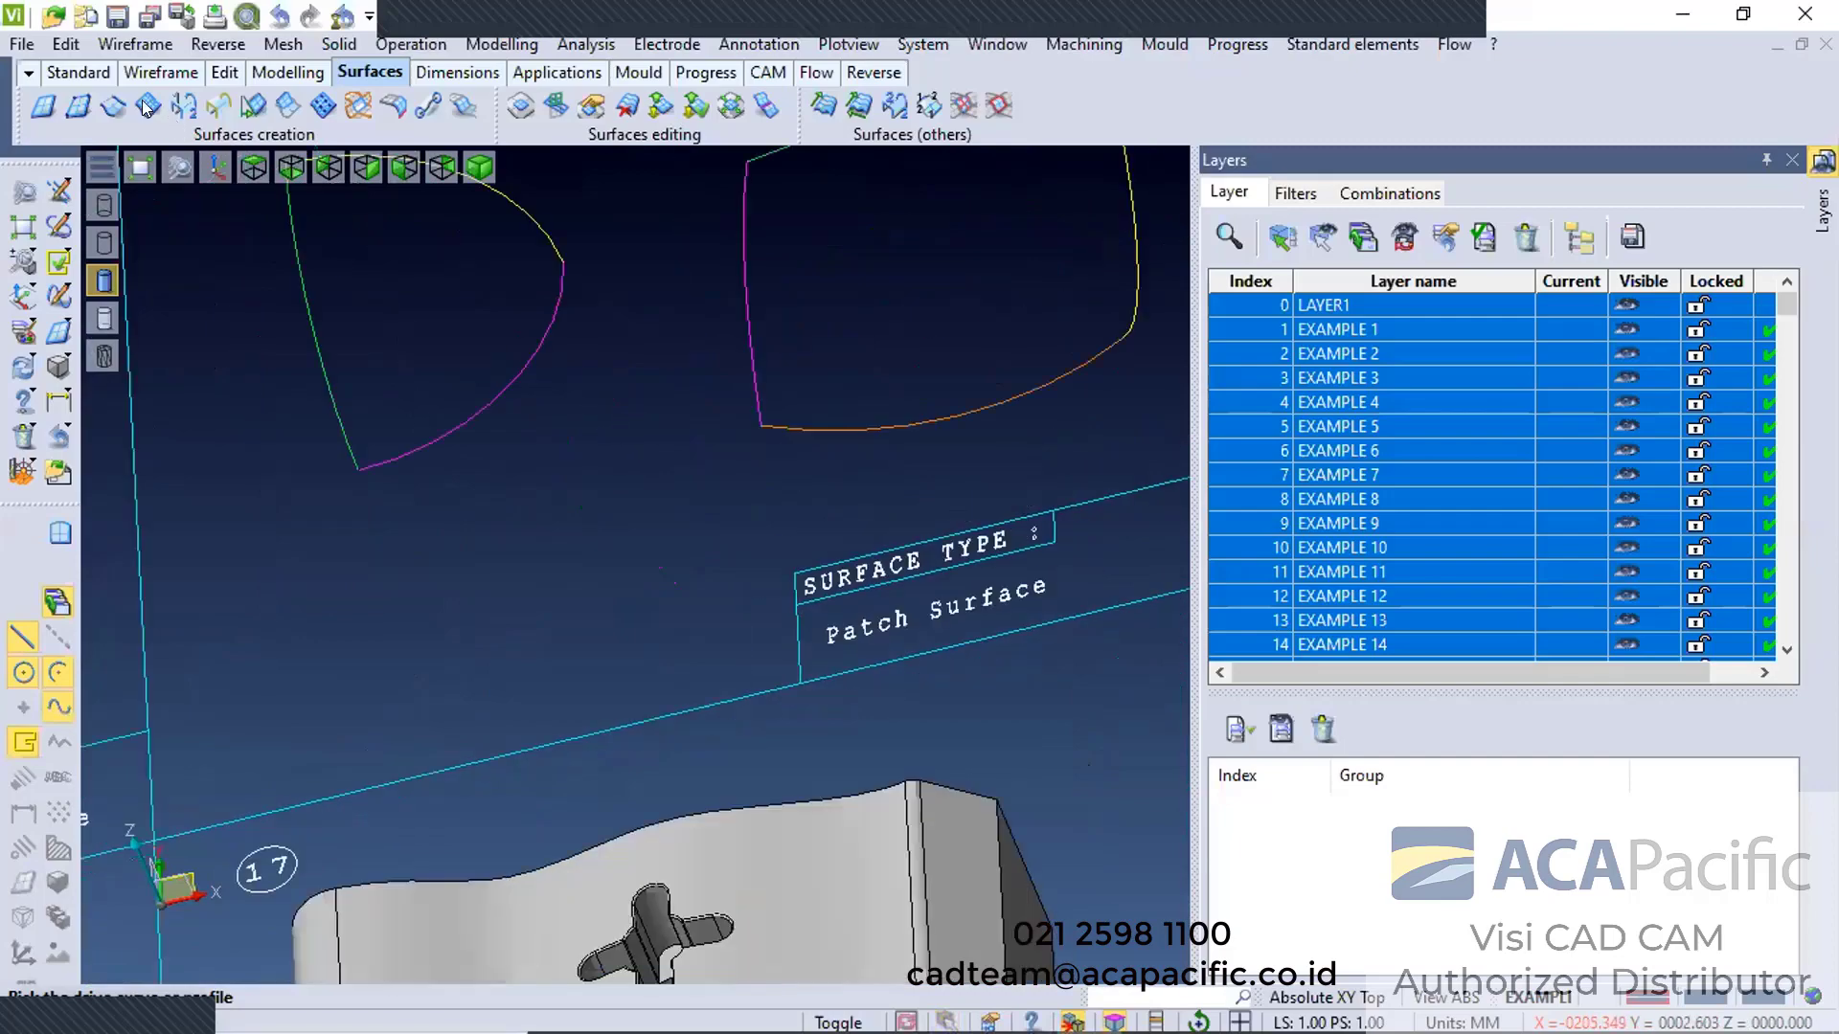
scroll(555, 367, "down", 1)
scroll(686, 519, "down", 4)
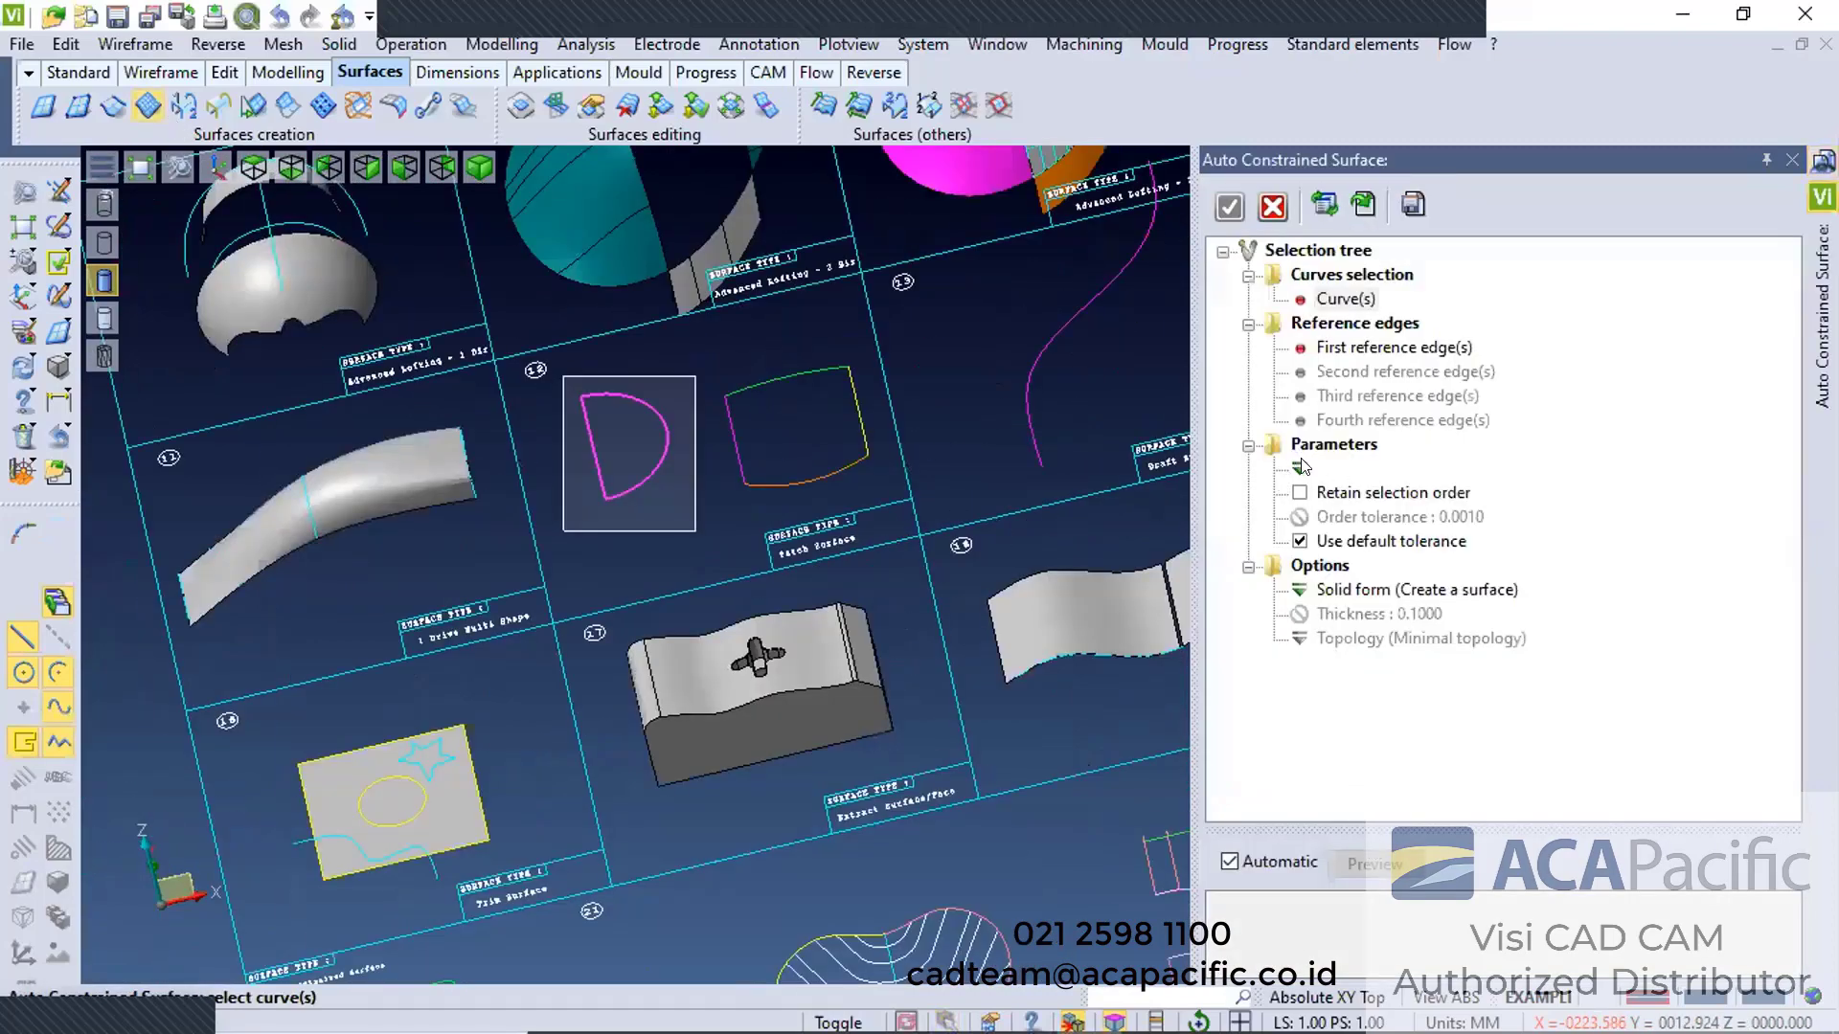
middle_click(1301, 466)
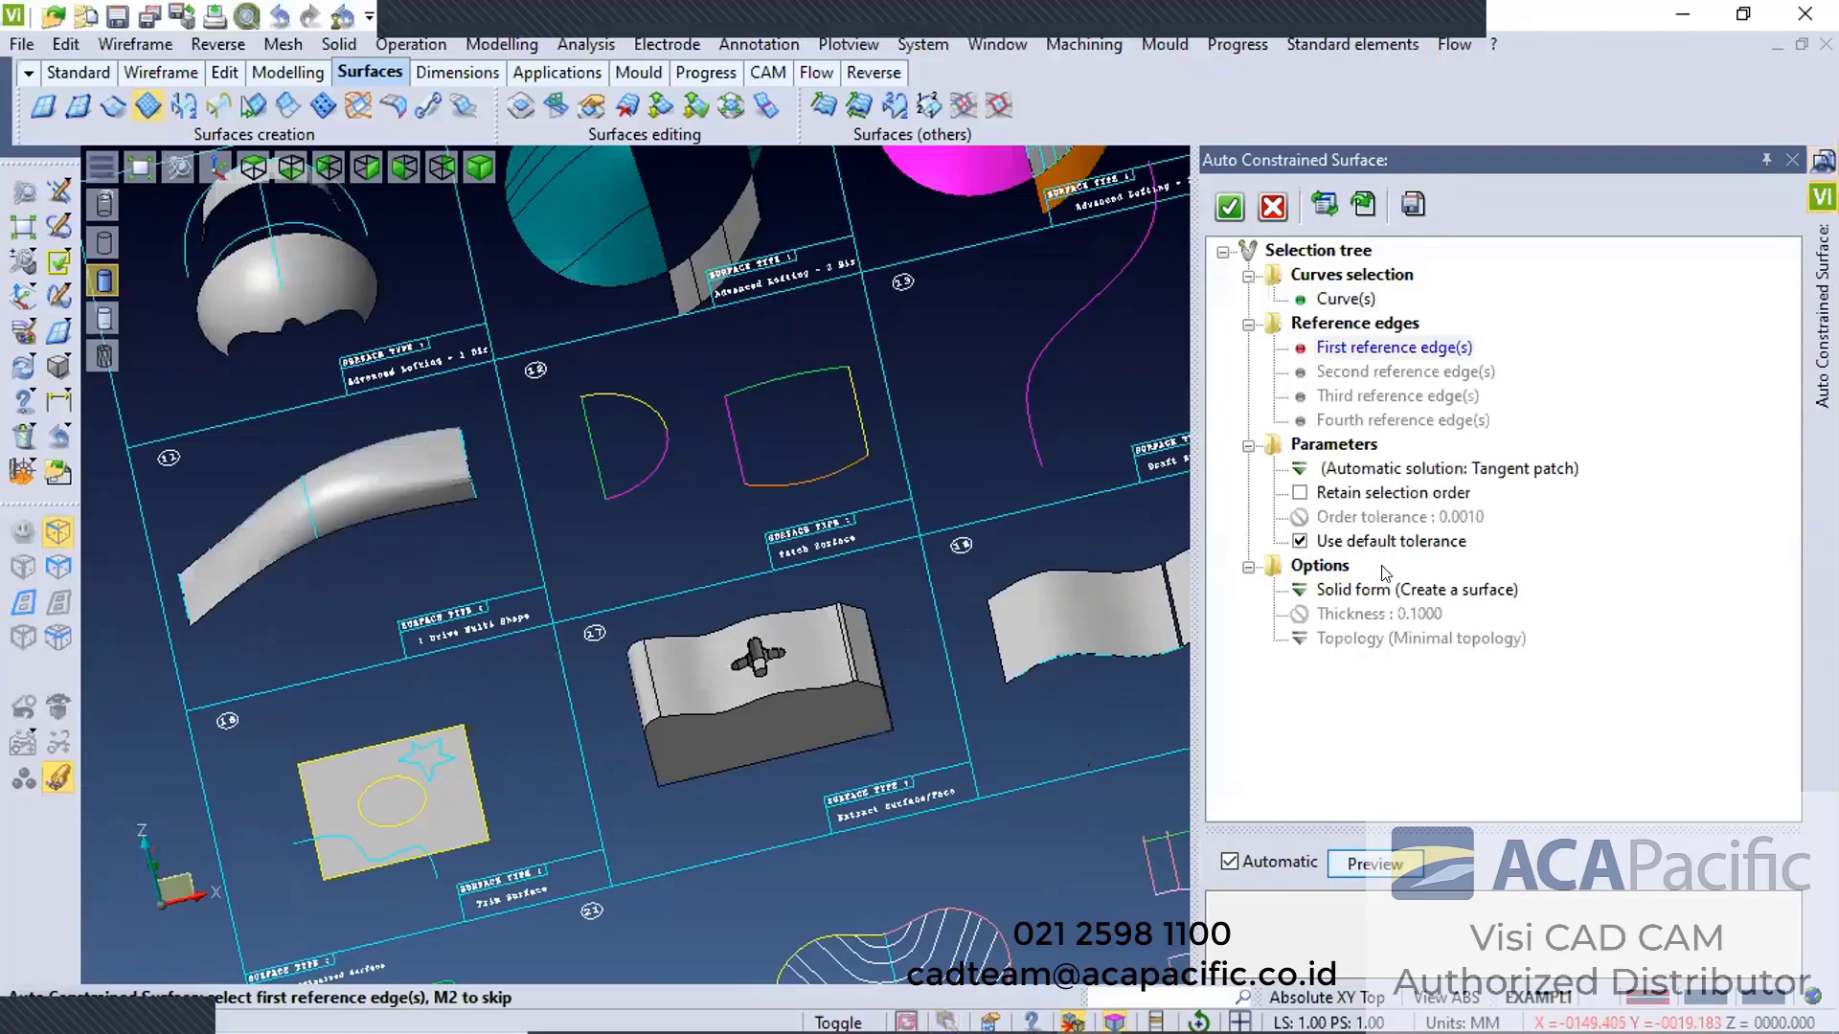
Set the solution type to Tangent patch and accept the D-shaped surface in example 12
left_click(1437, 468)
left_click(1379, 530)
middle_click_drag(770, 427, 887, 468)
middle_click_drag(925, 537, 777, 493)
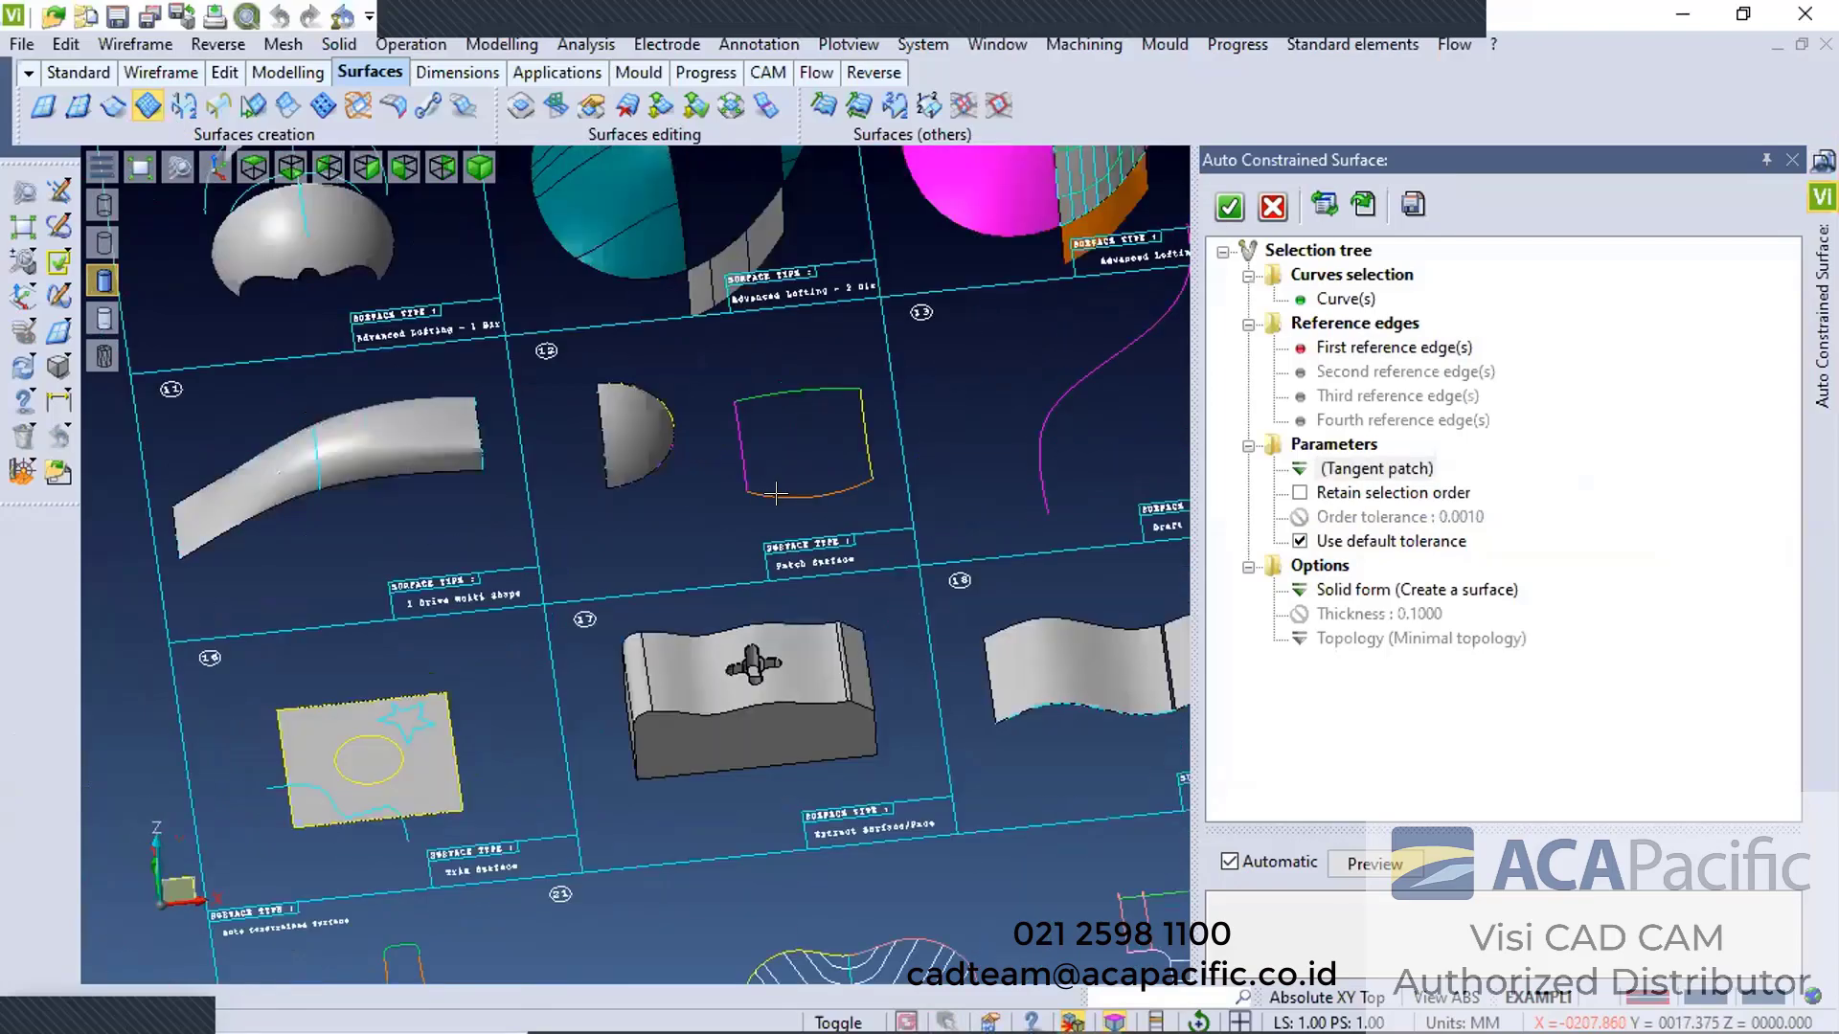
scroll(821, 464, "down", 2)
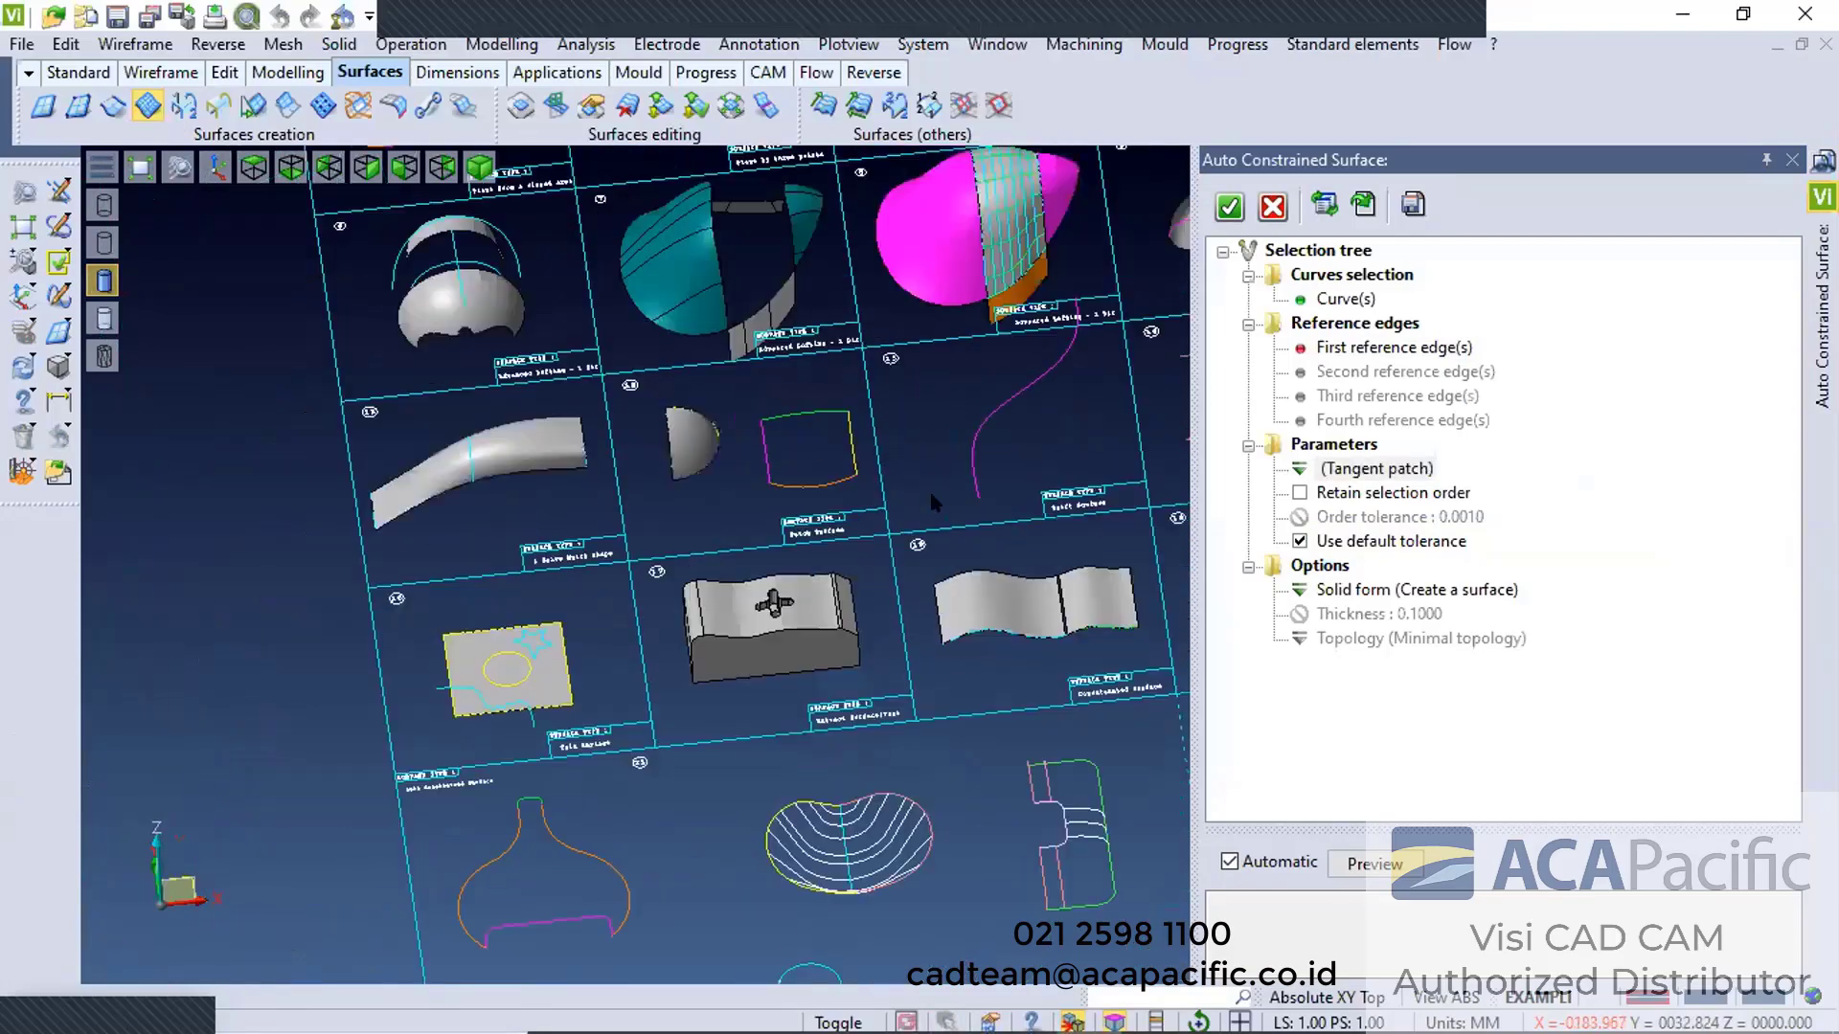
left_click(1228, 207)
Create an Auto Constrained Surface from the four-sided outline in example 12
scroll(814, 515, "up", 2)
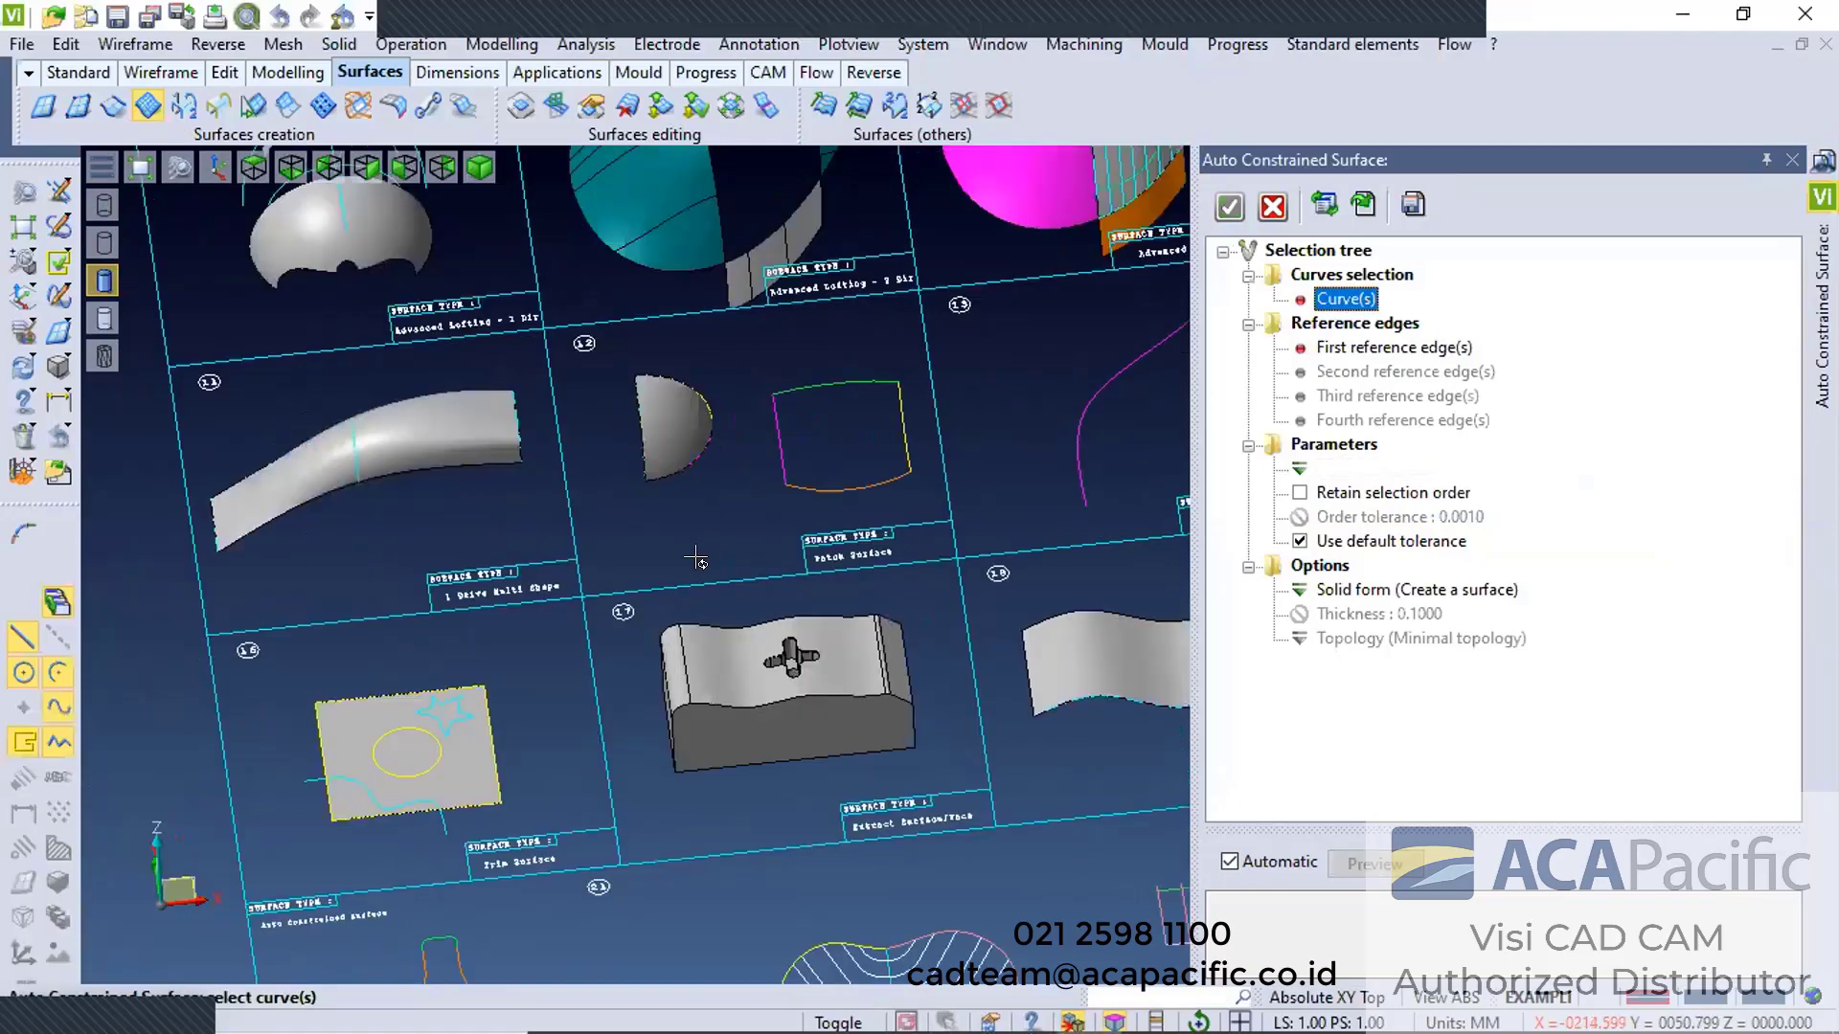
middle_click_drag(936, 541, 567, 579)
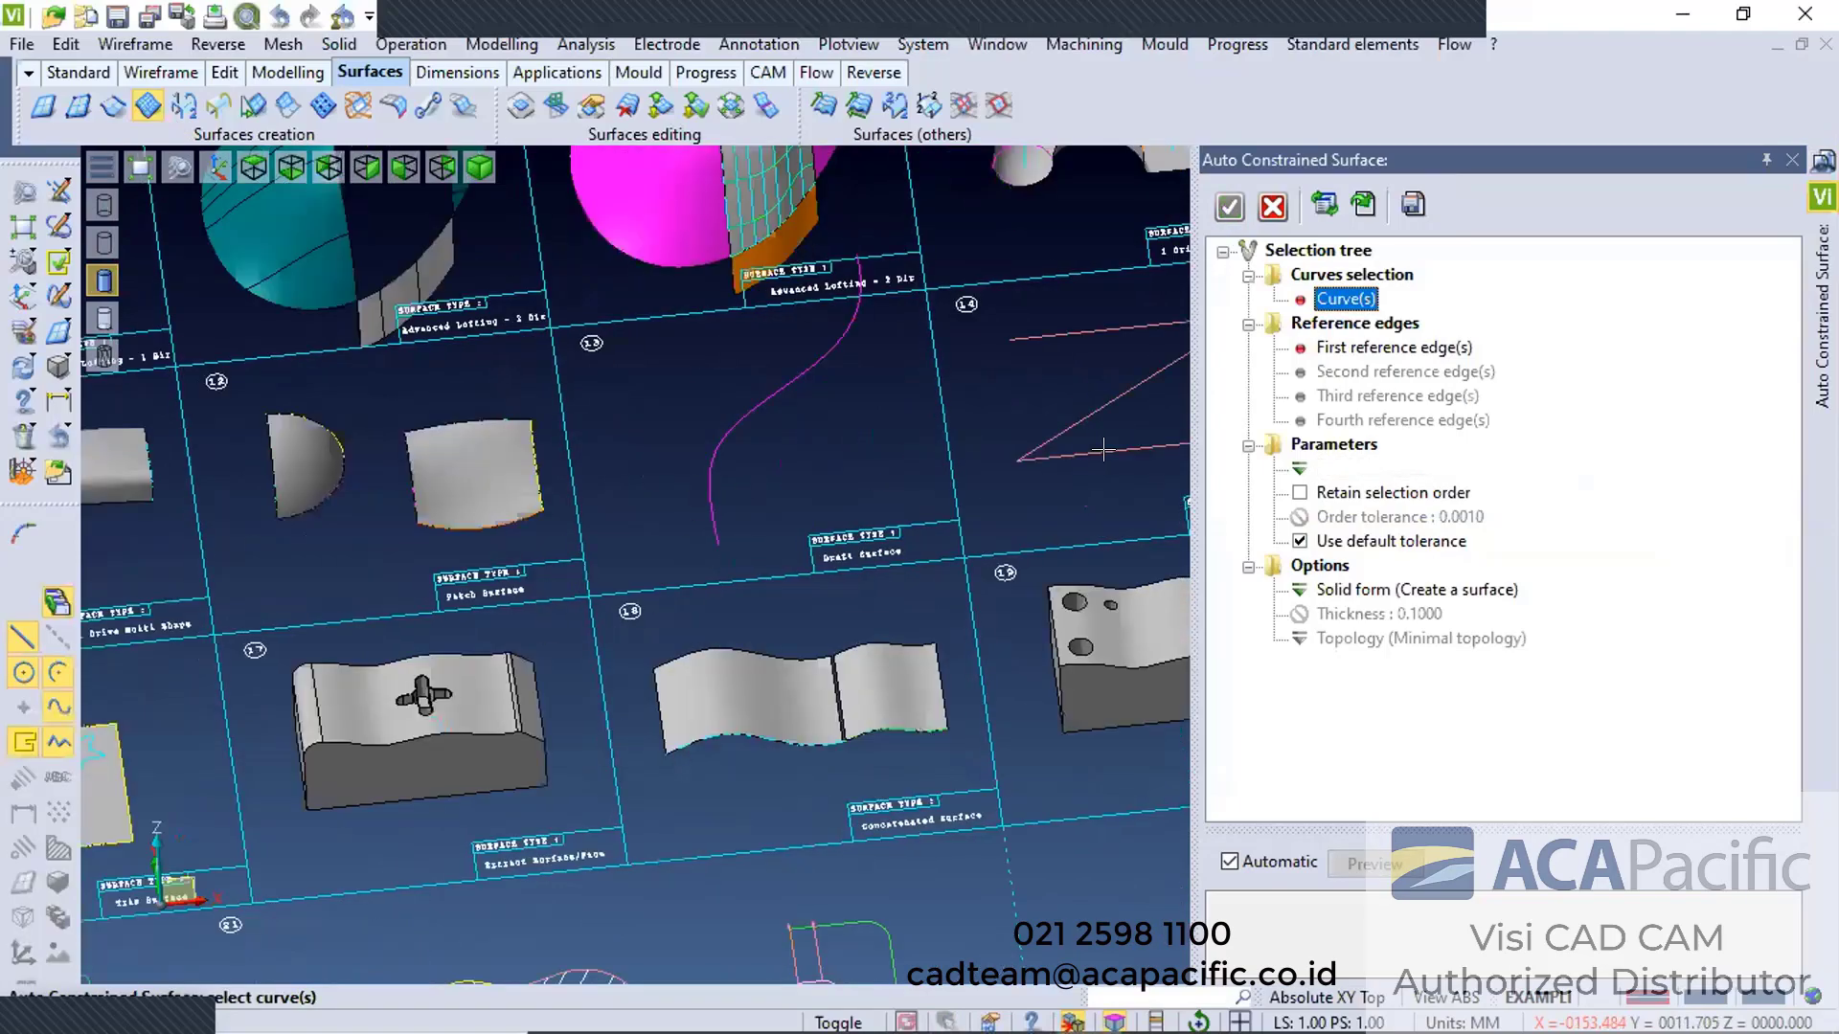
scroll(944, 490, "up", 1)
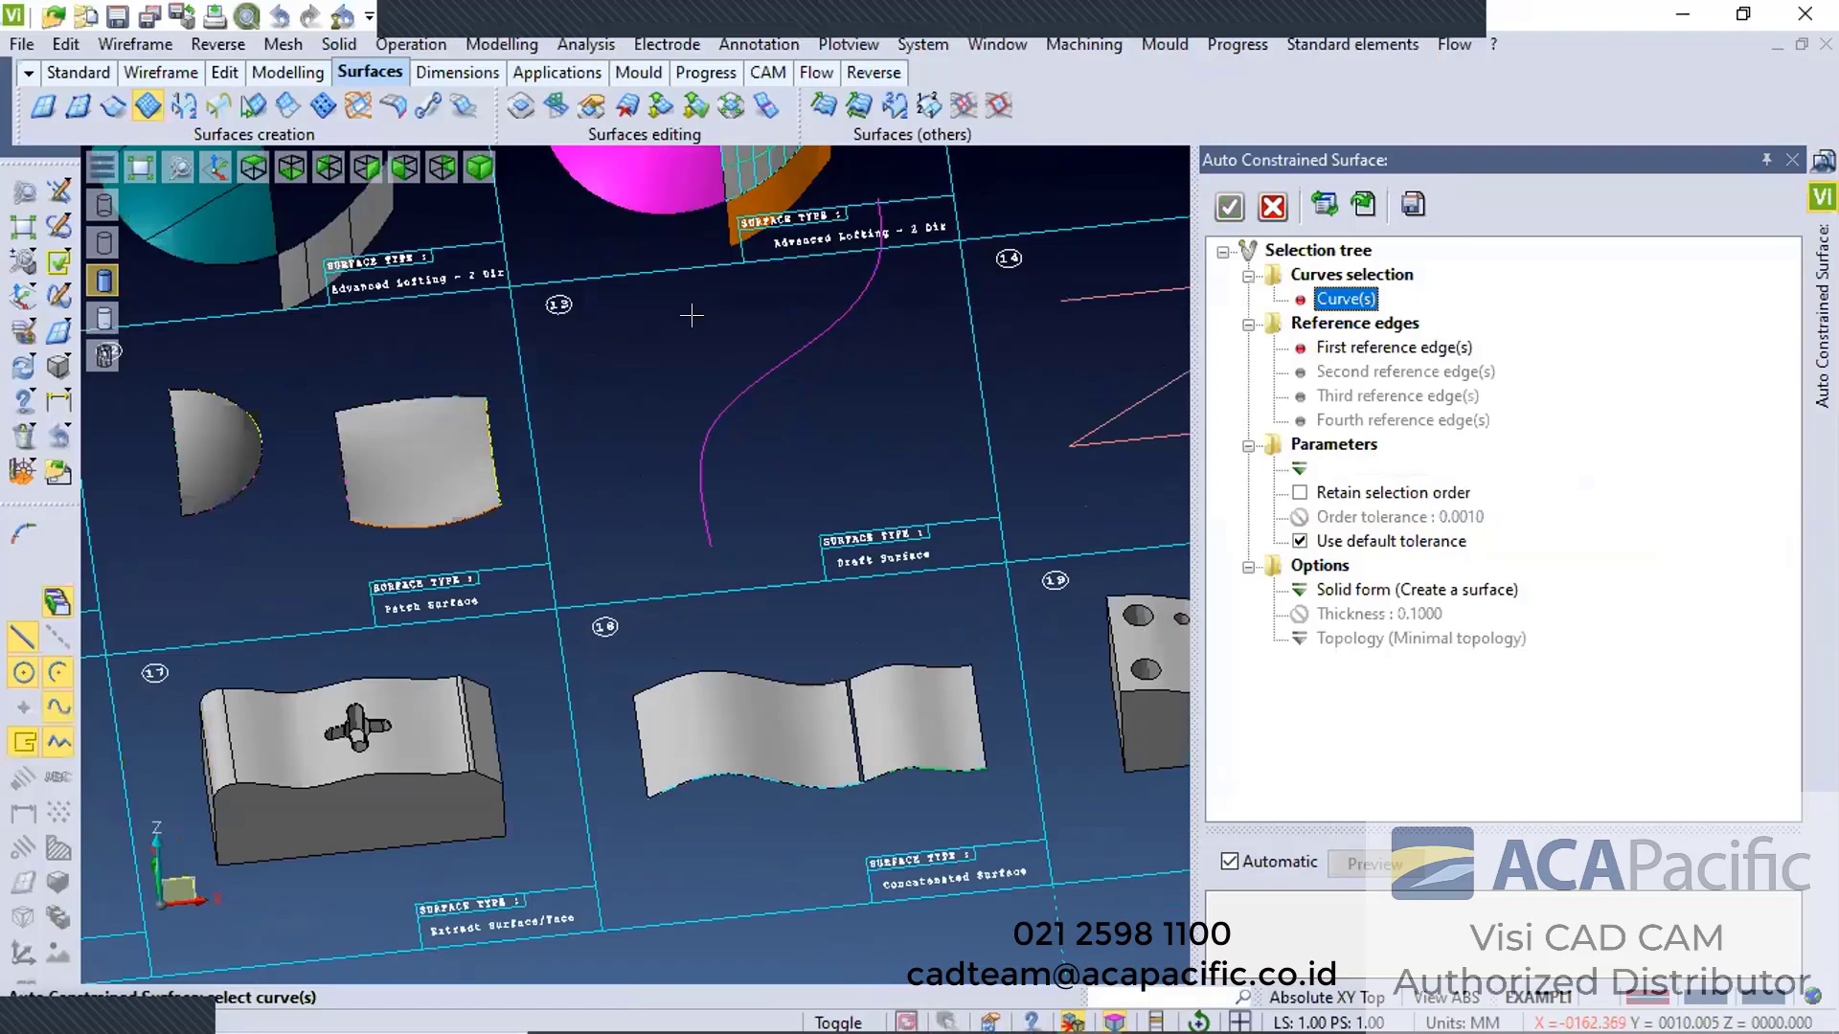
Leave the Auto Constrained Surface command and create a draft surface from the magenta curve in example 13
left_click(891, 302)
scroll(891, 302, "down", 2)
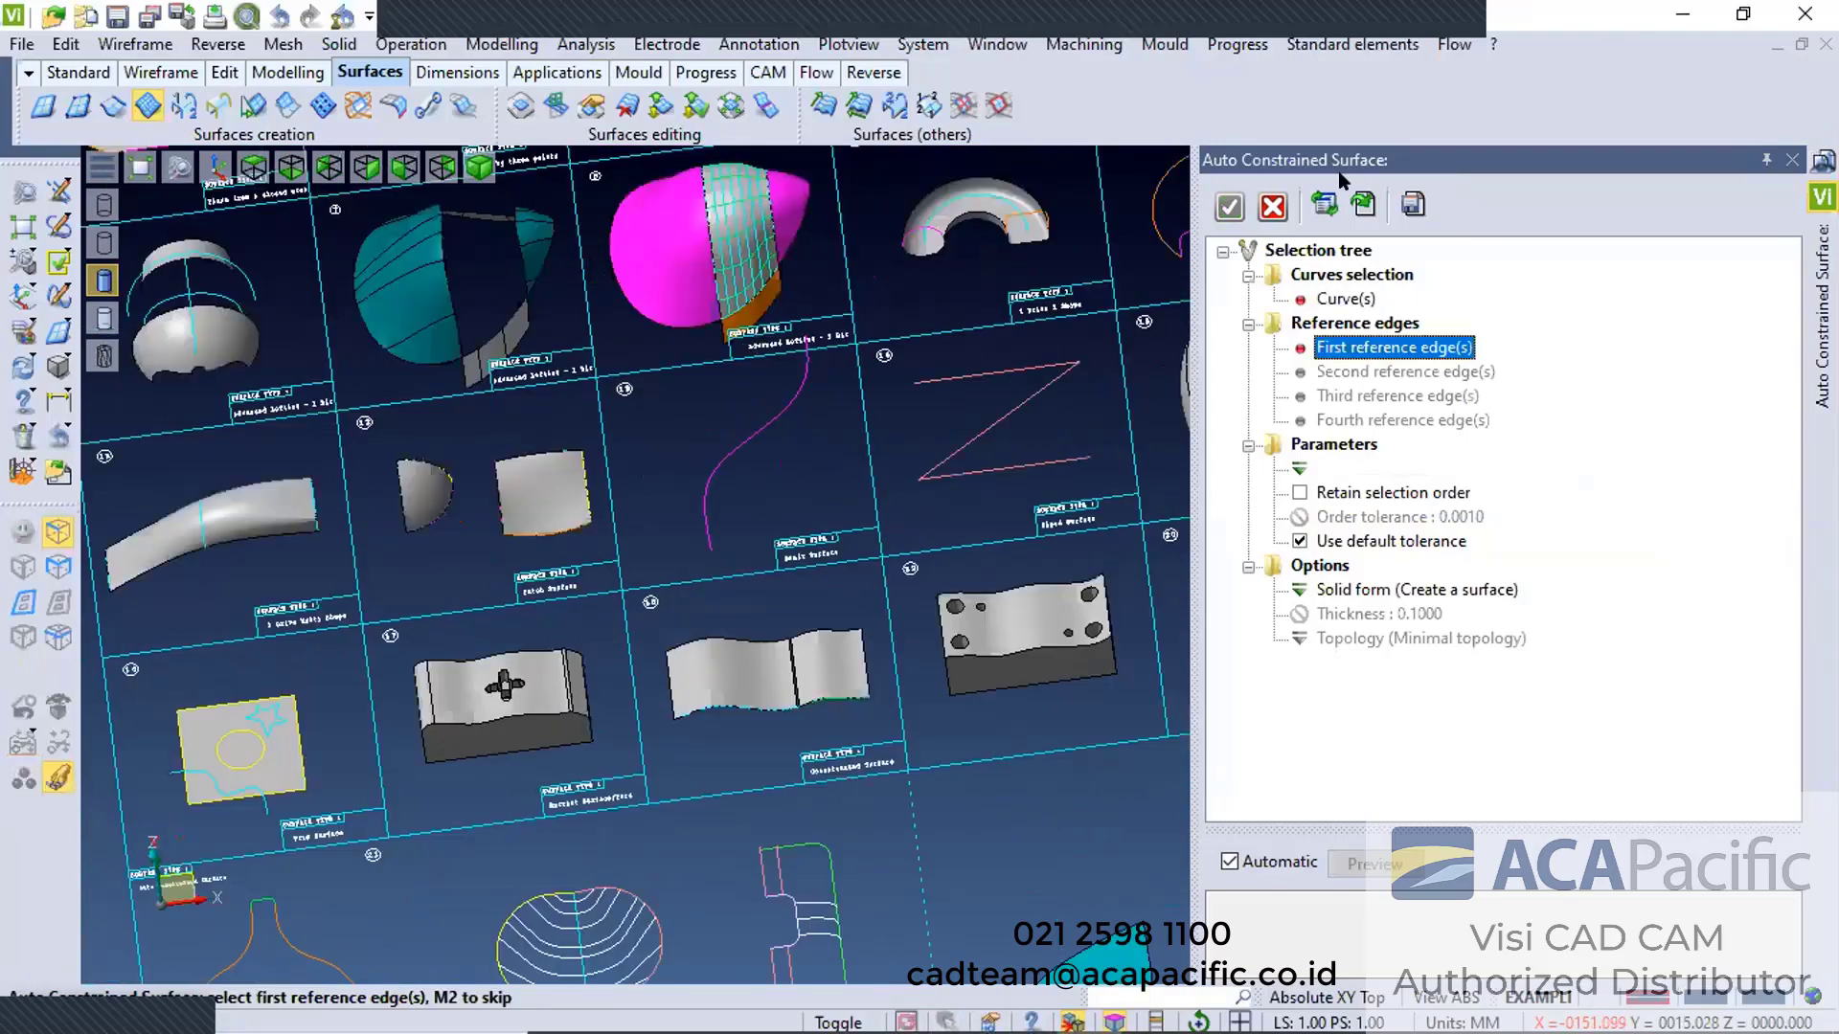
scroll(1281, 209, "down", 1)
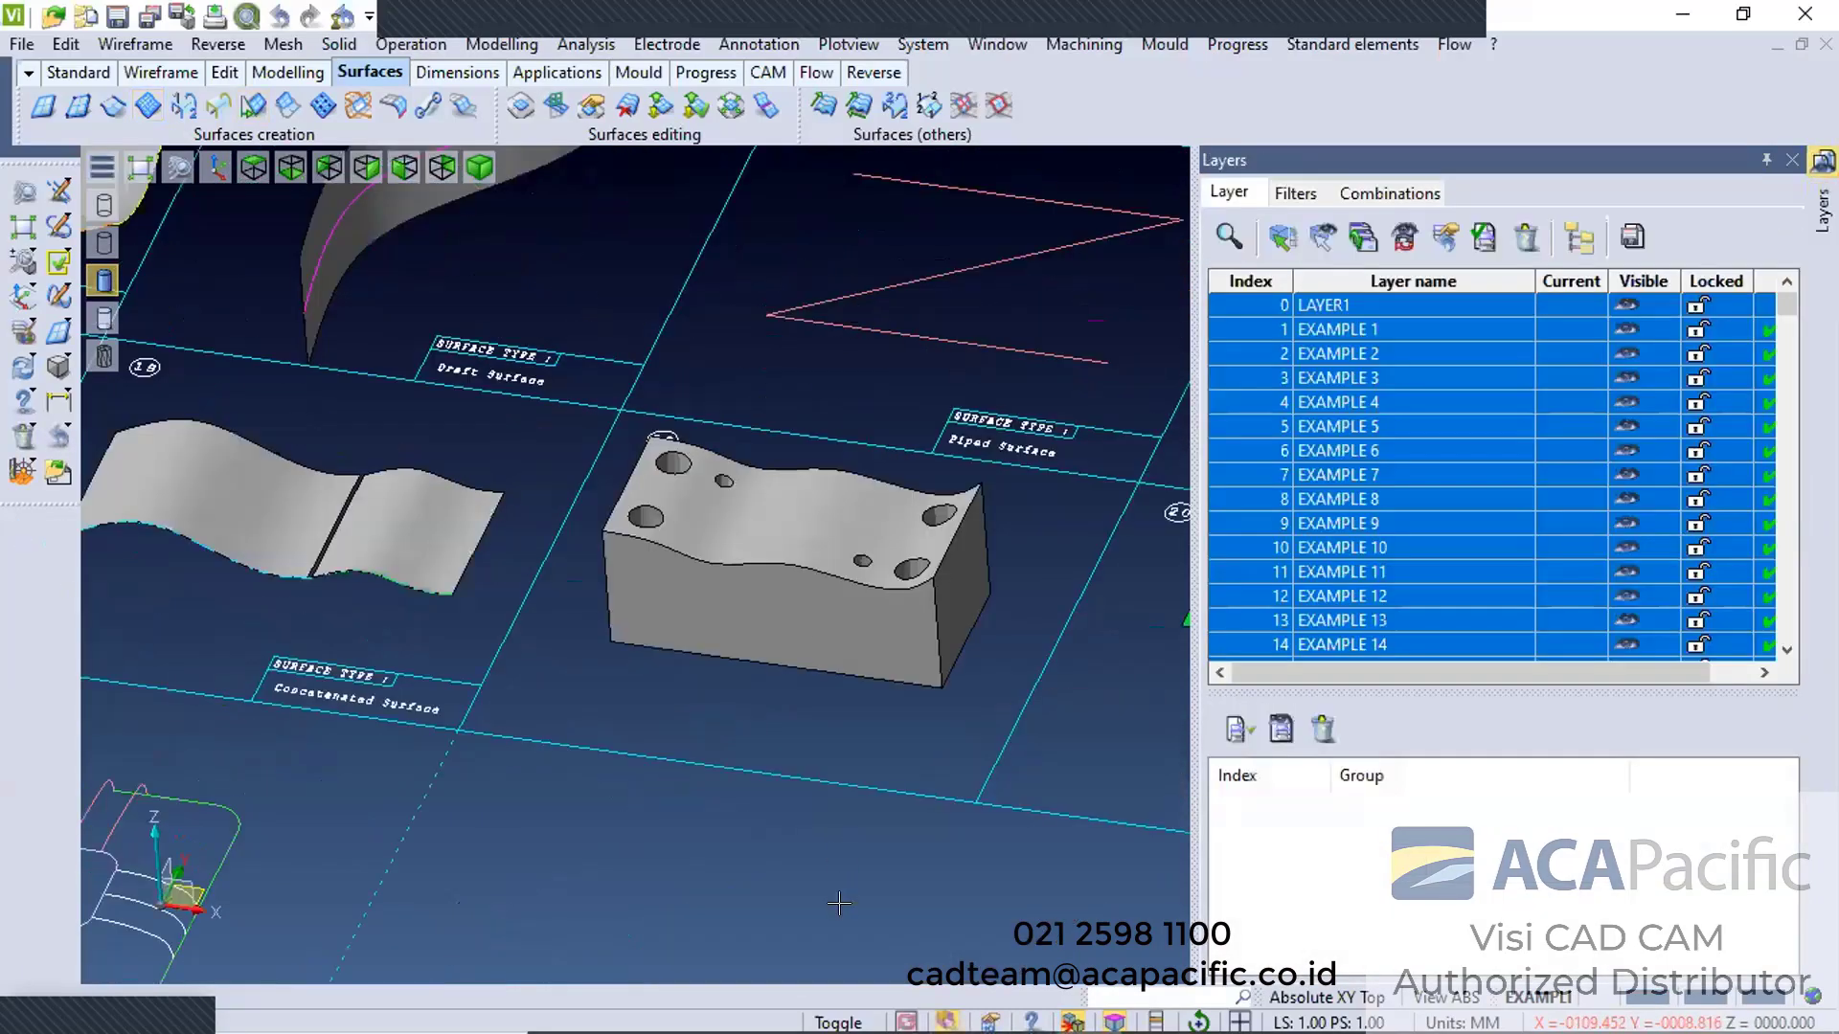
Examine the dome's tangent surfaces between the magenta and brown faces in the Surface Tangent example
middle_click_drag(839, 903, 717, 859)
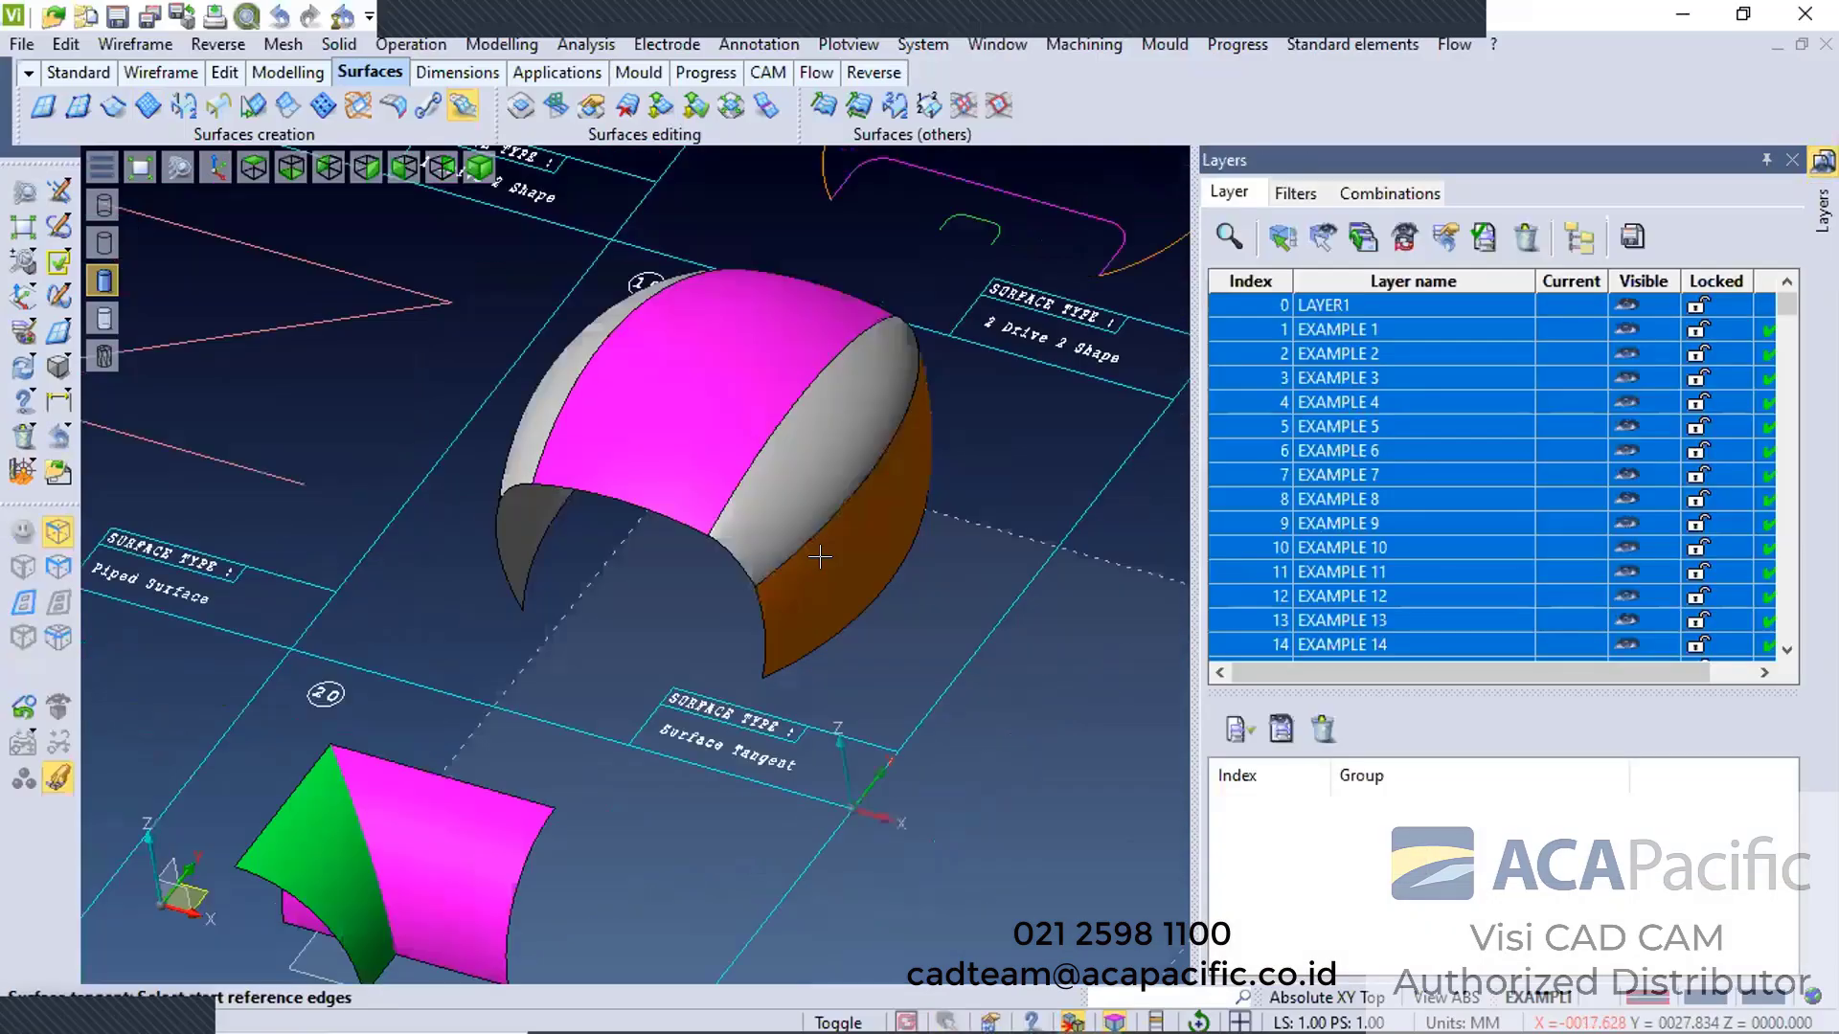
scroll(820, 557, "up", 3)
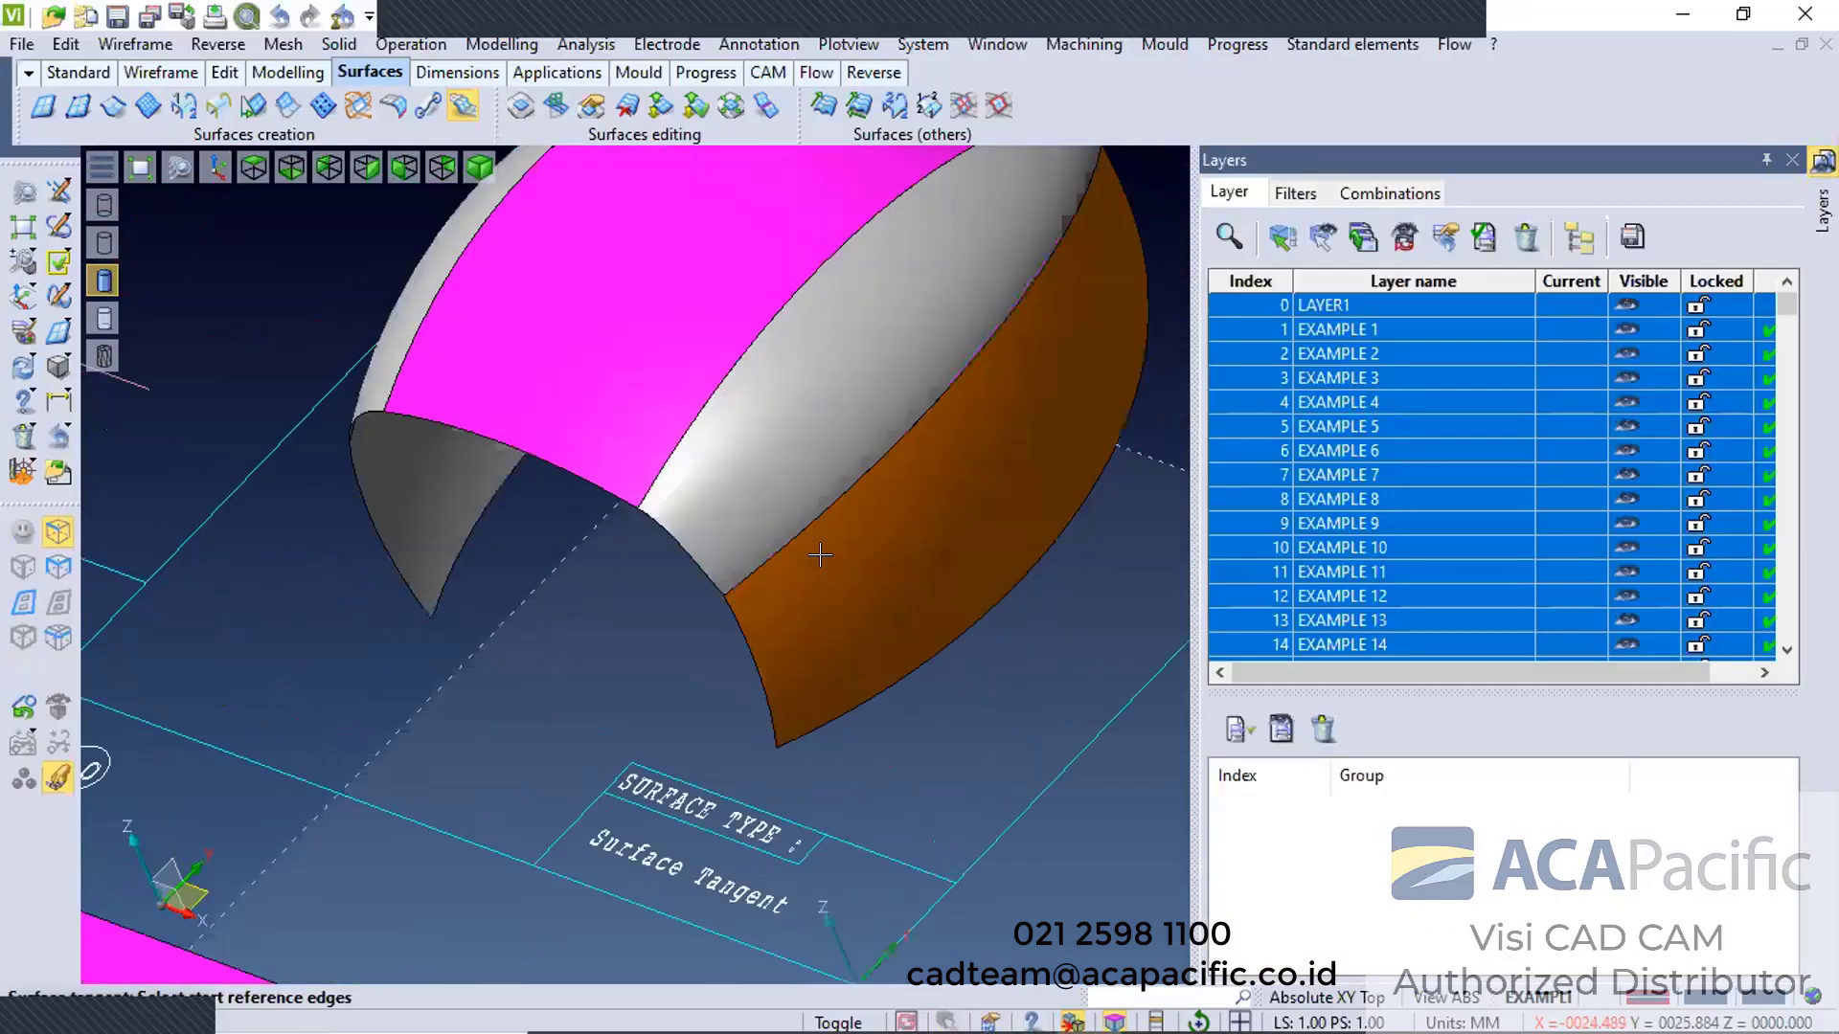
scroll(842, 575, "down", 2)
scroll(730, 575, "down", 1)
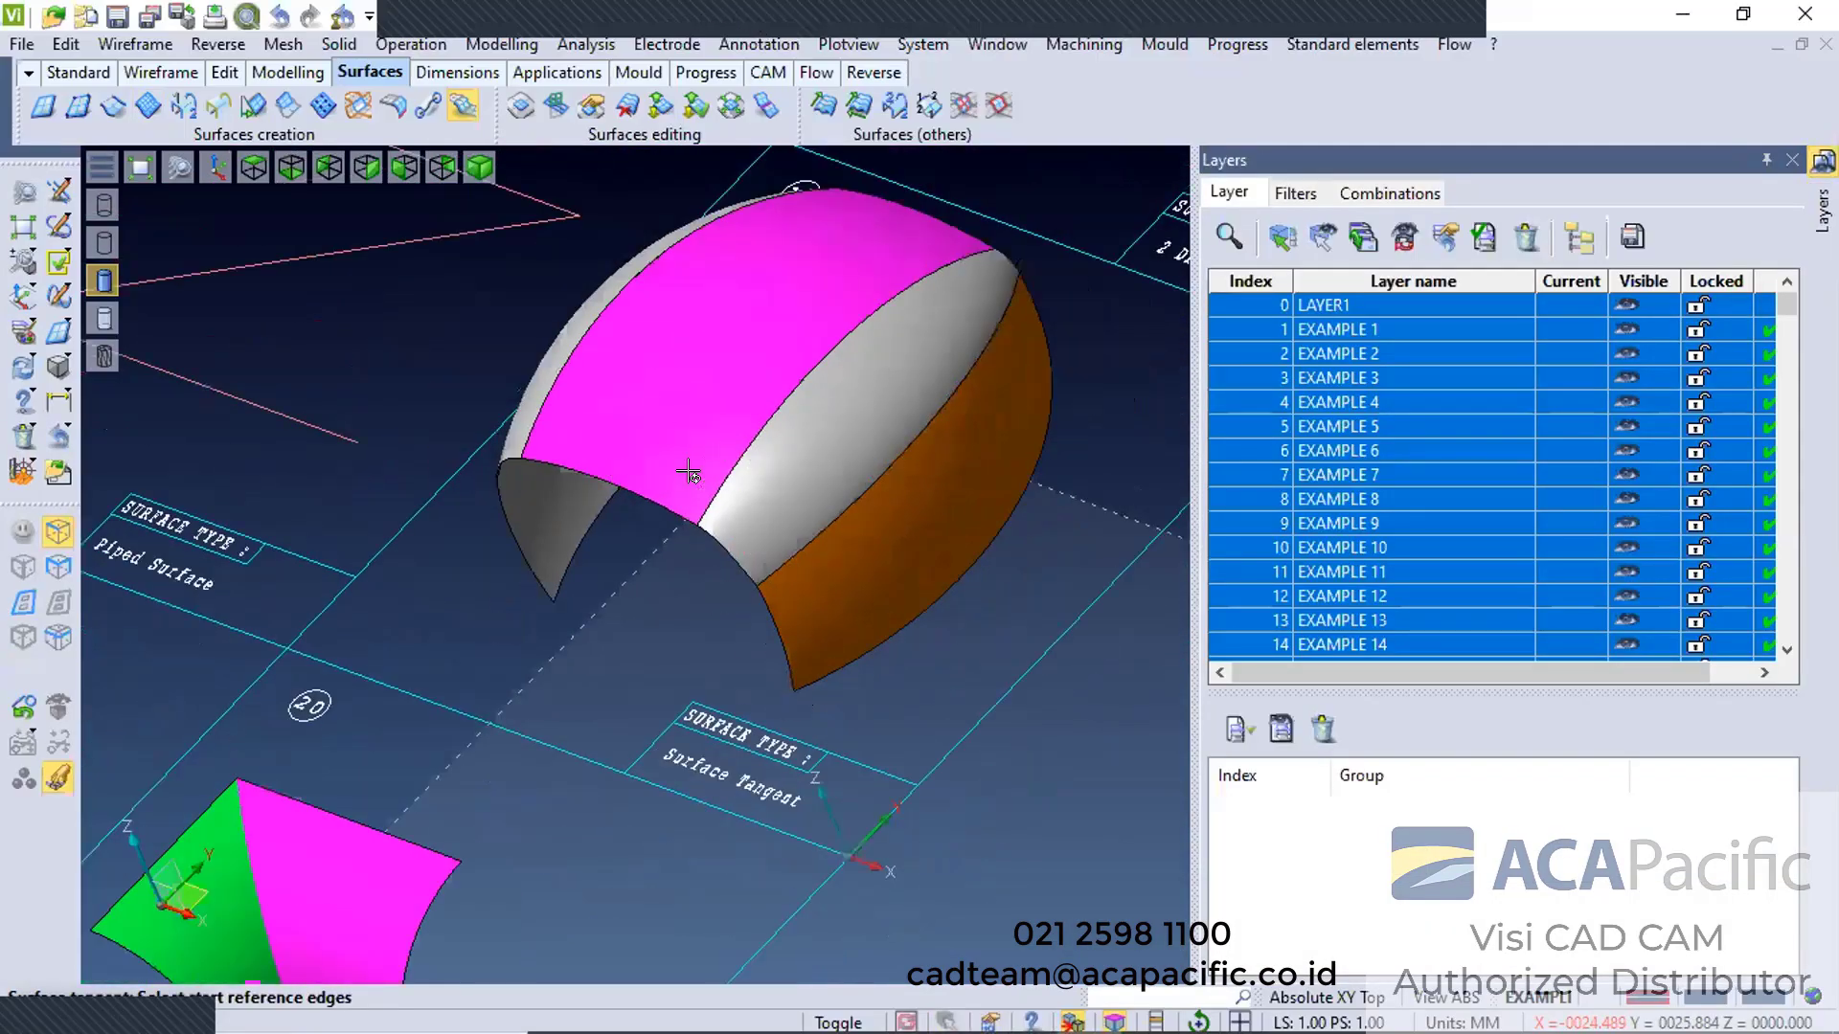
scroll(654, 519, "down", 2)
scroll(757, 537, "down", 2)
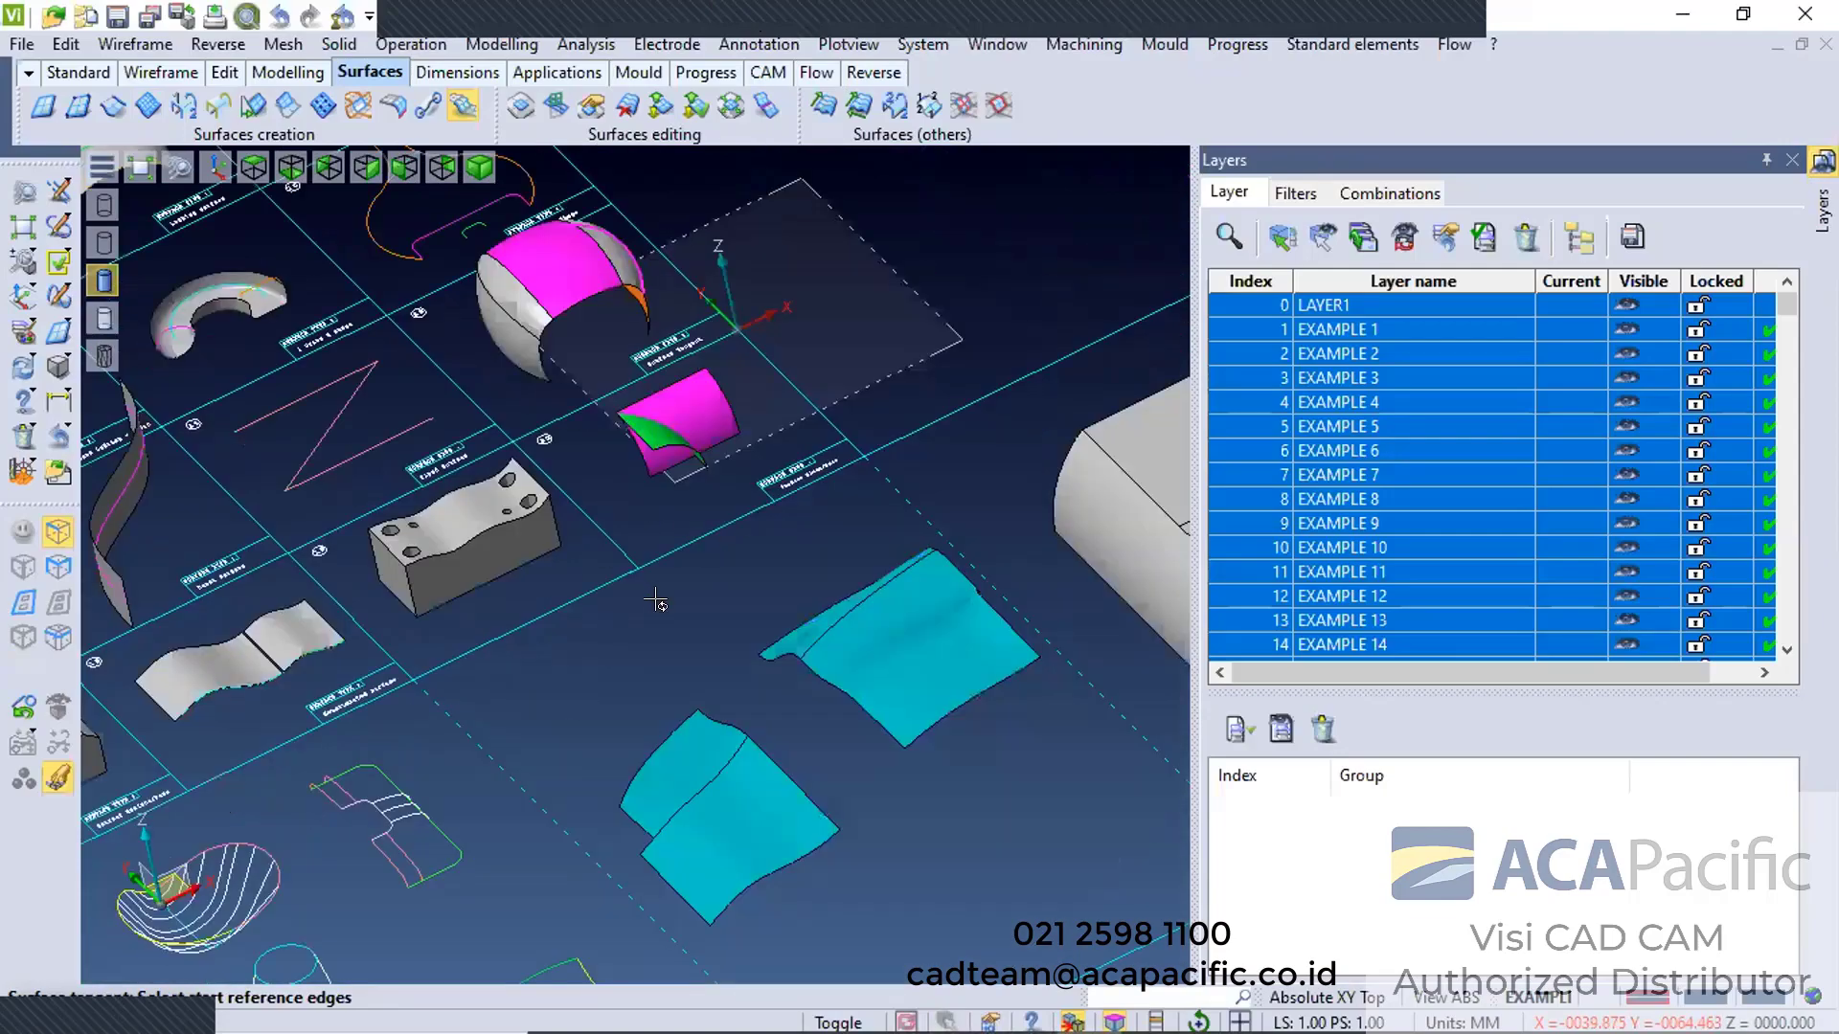
scroll(460, 613, "down", 1)
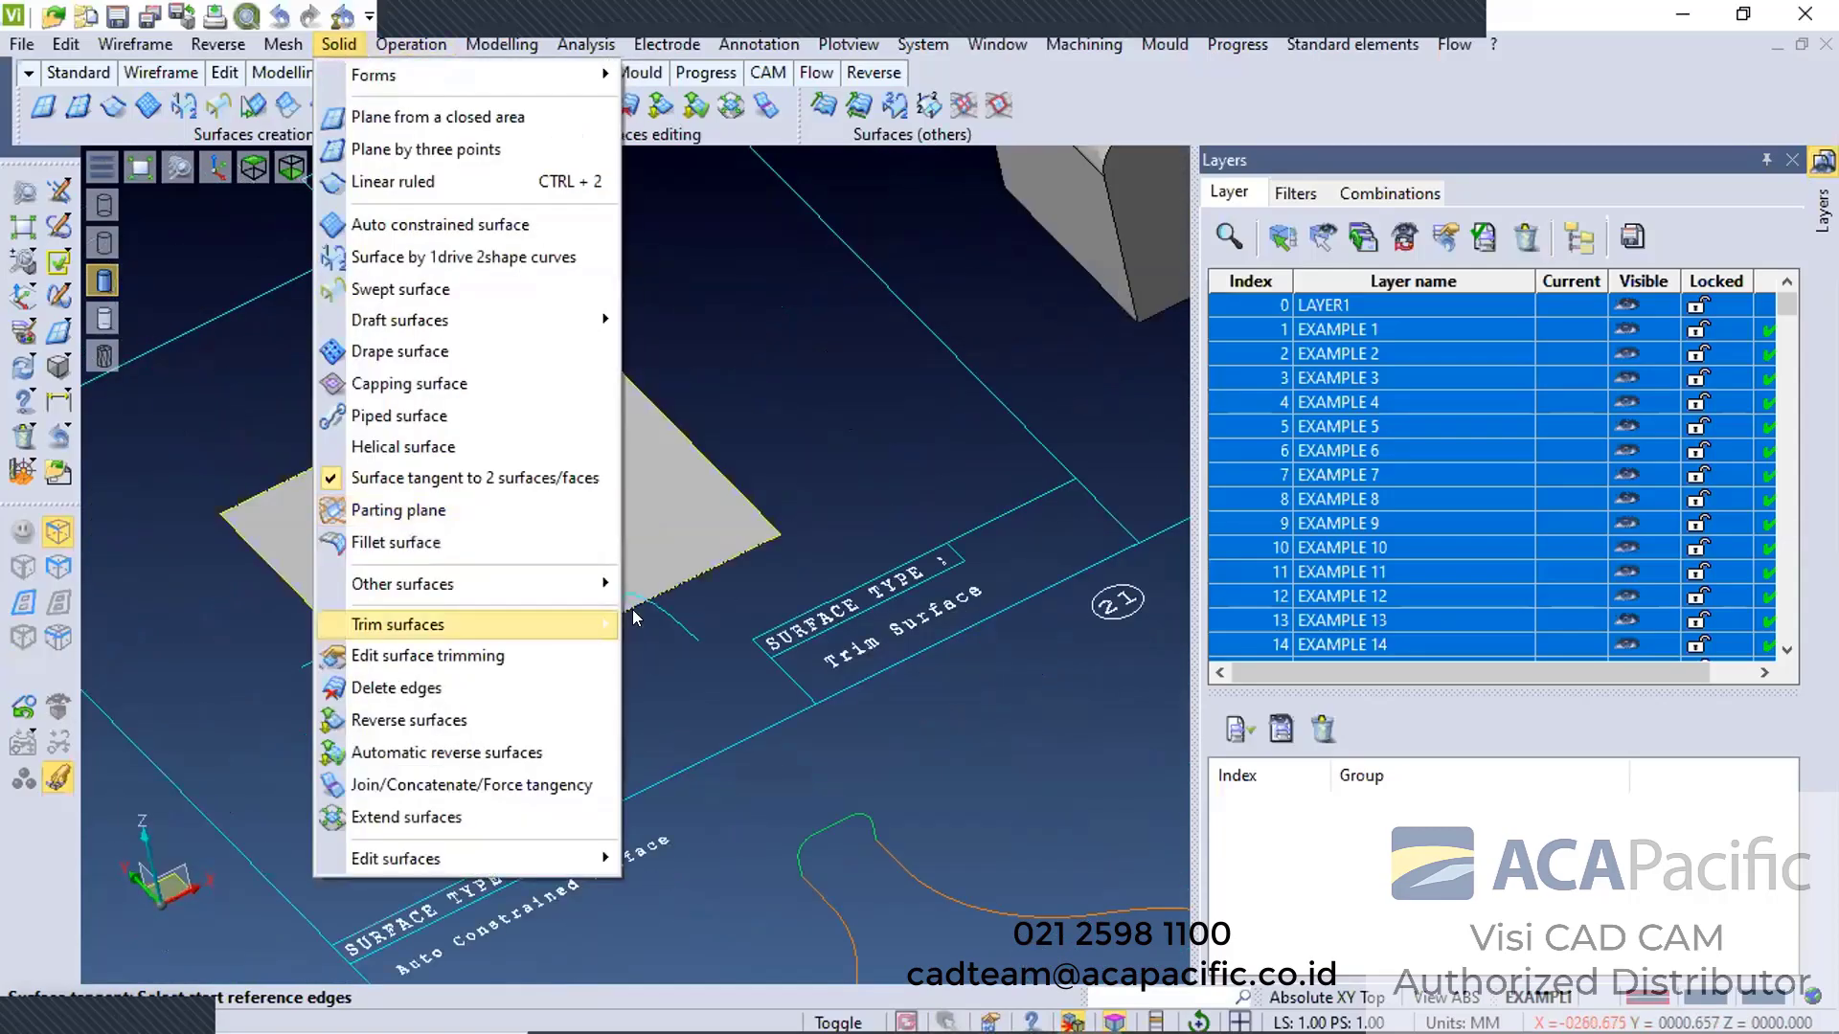
Try to trim the flat surface in example 16 with the ellipse, keeping the selected side normal to the body
mouse_move(412, 625)
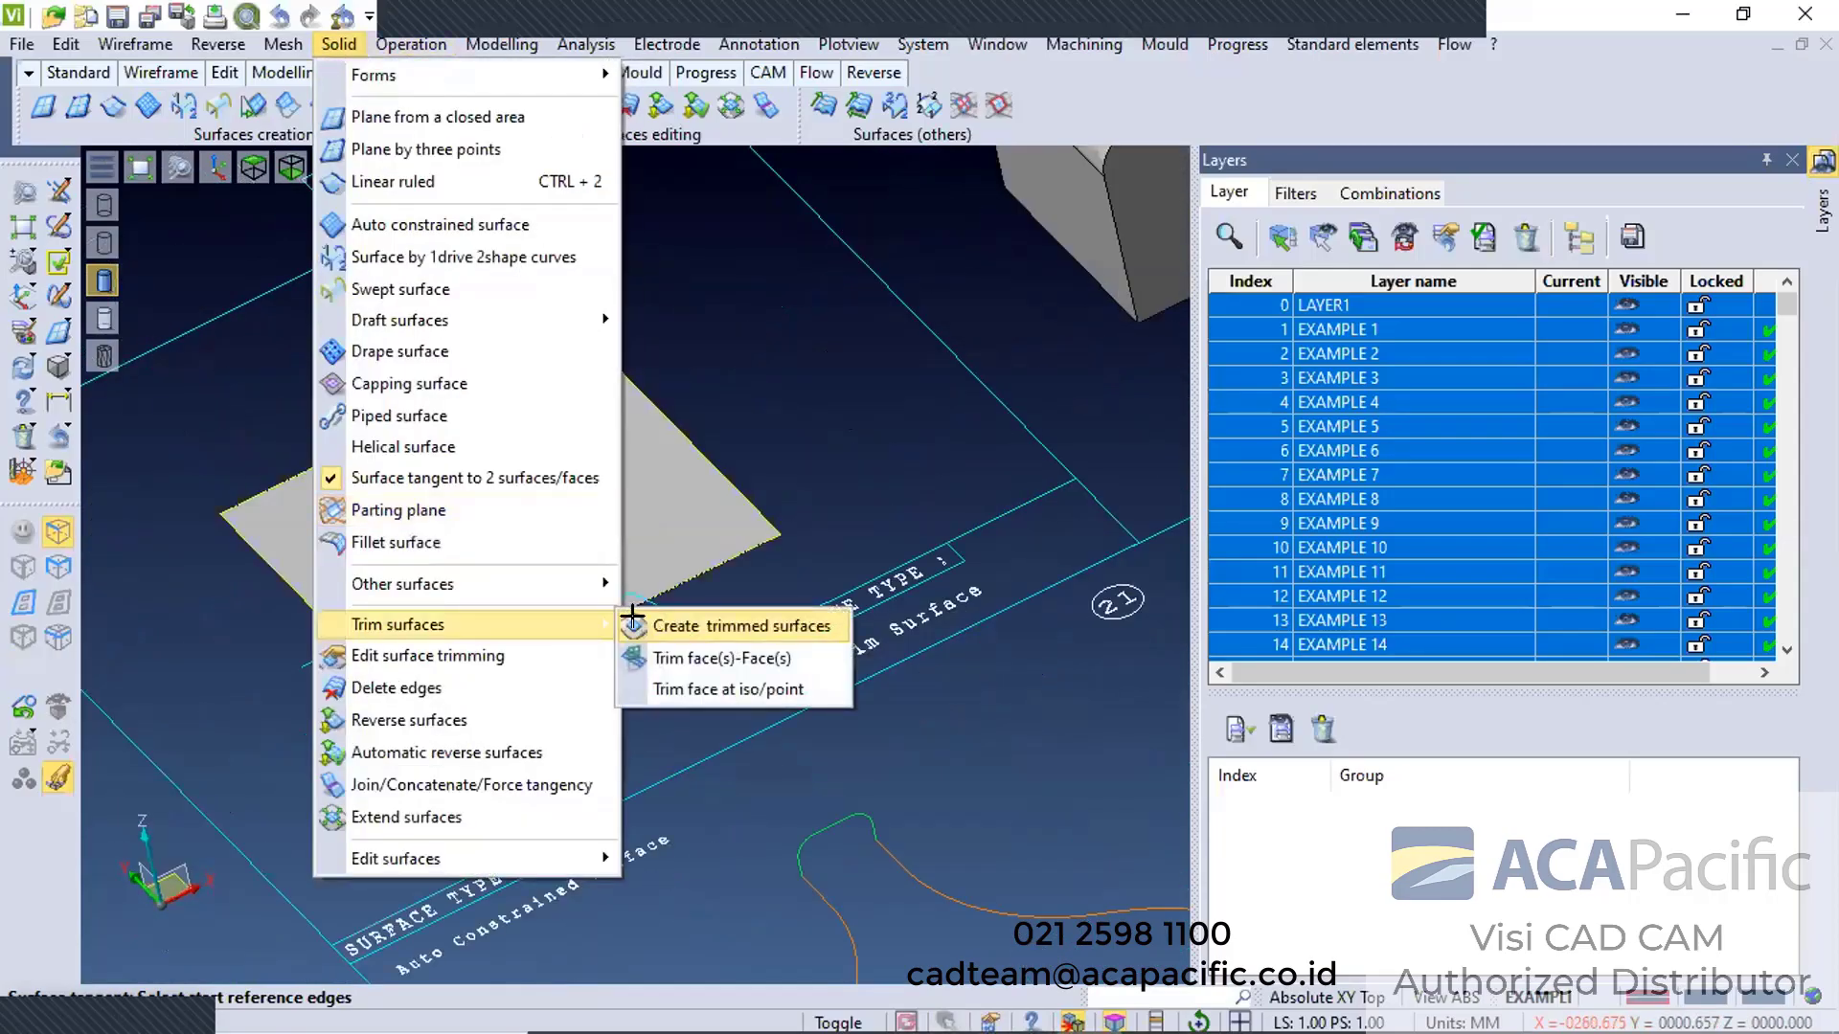
left_click(709, 624)
left_click(510, 529)
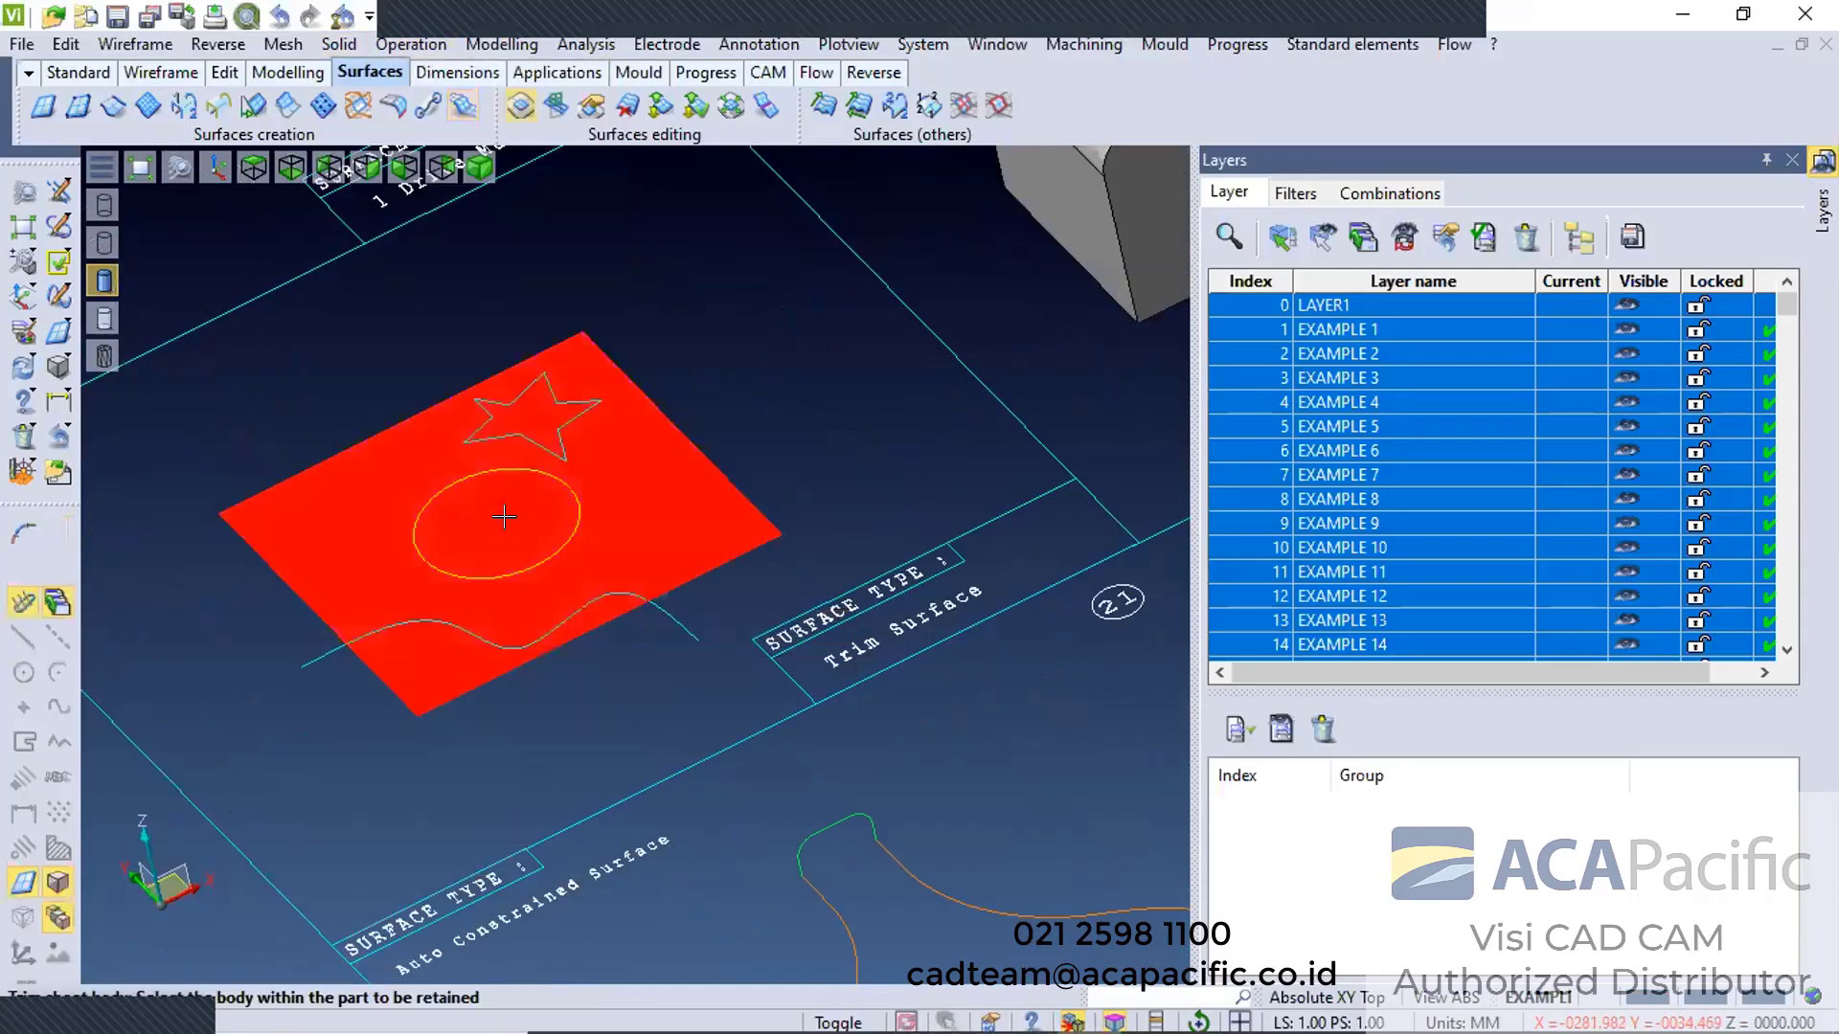
left_click(518, 458)
right_click(535, 490)
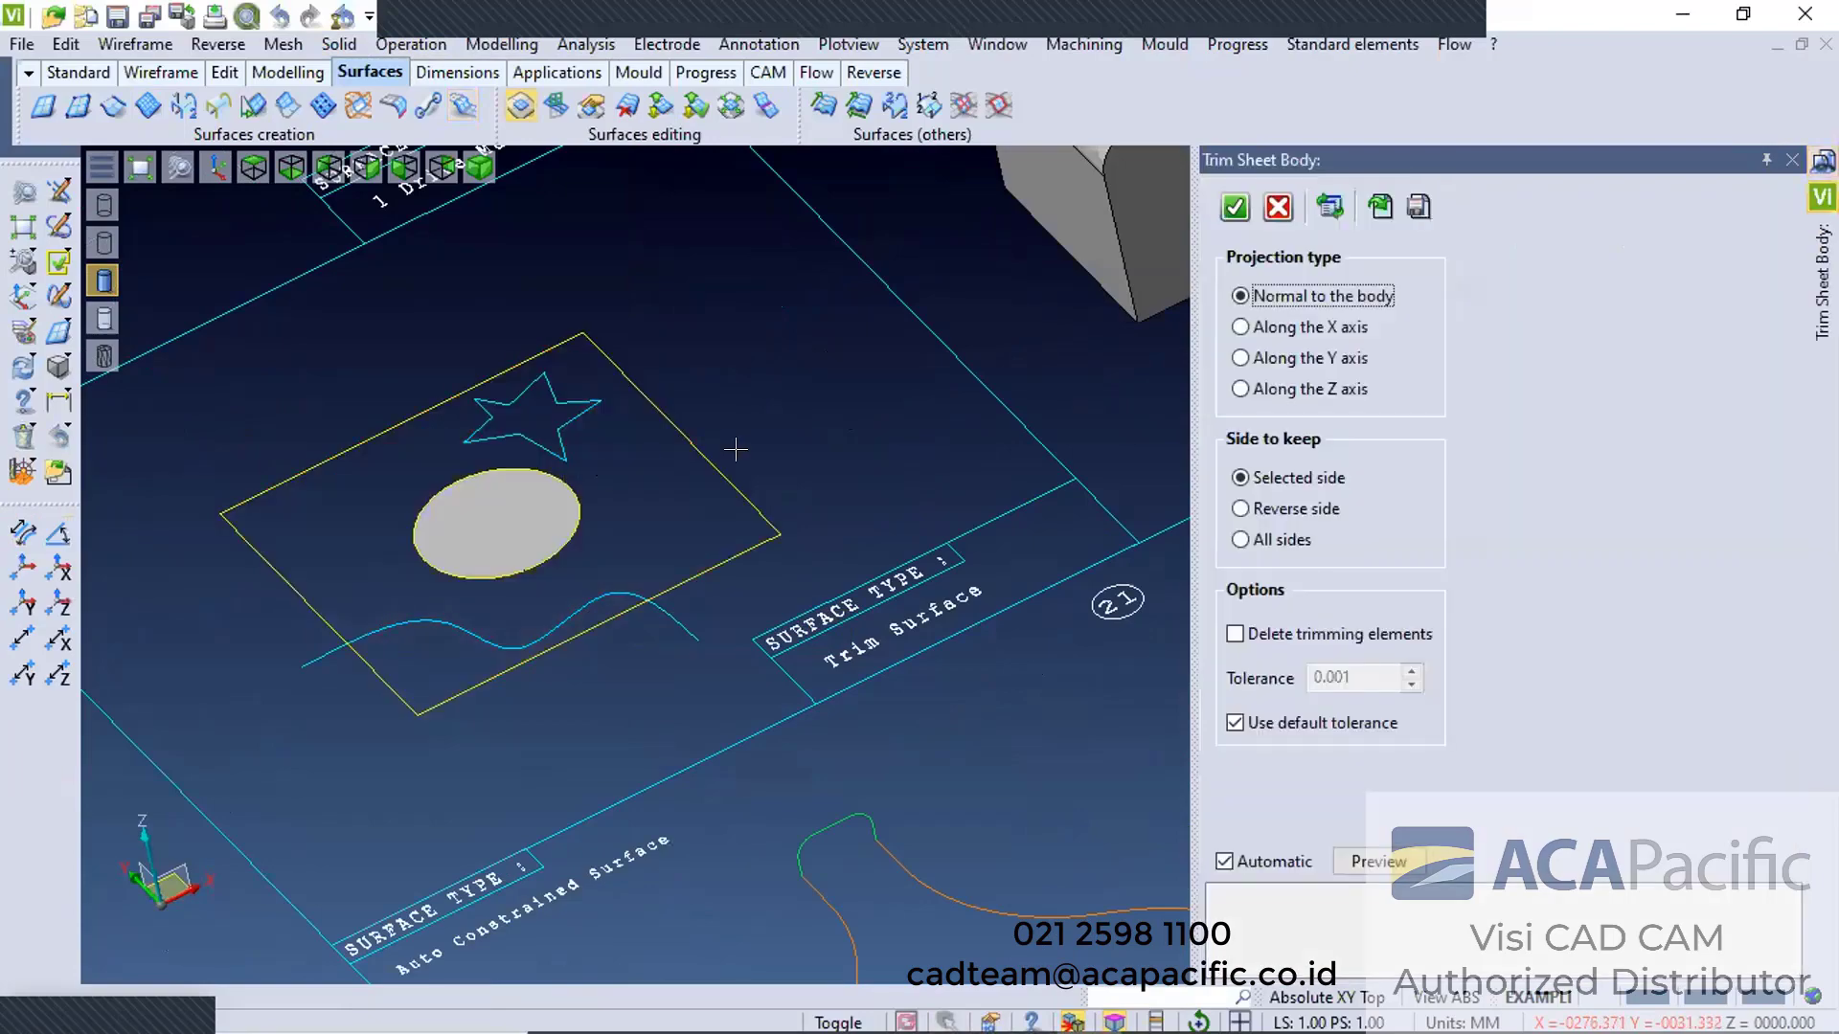
key("Escape")
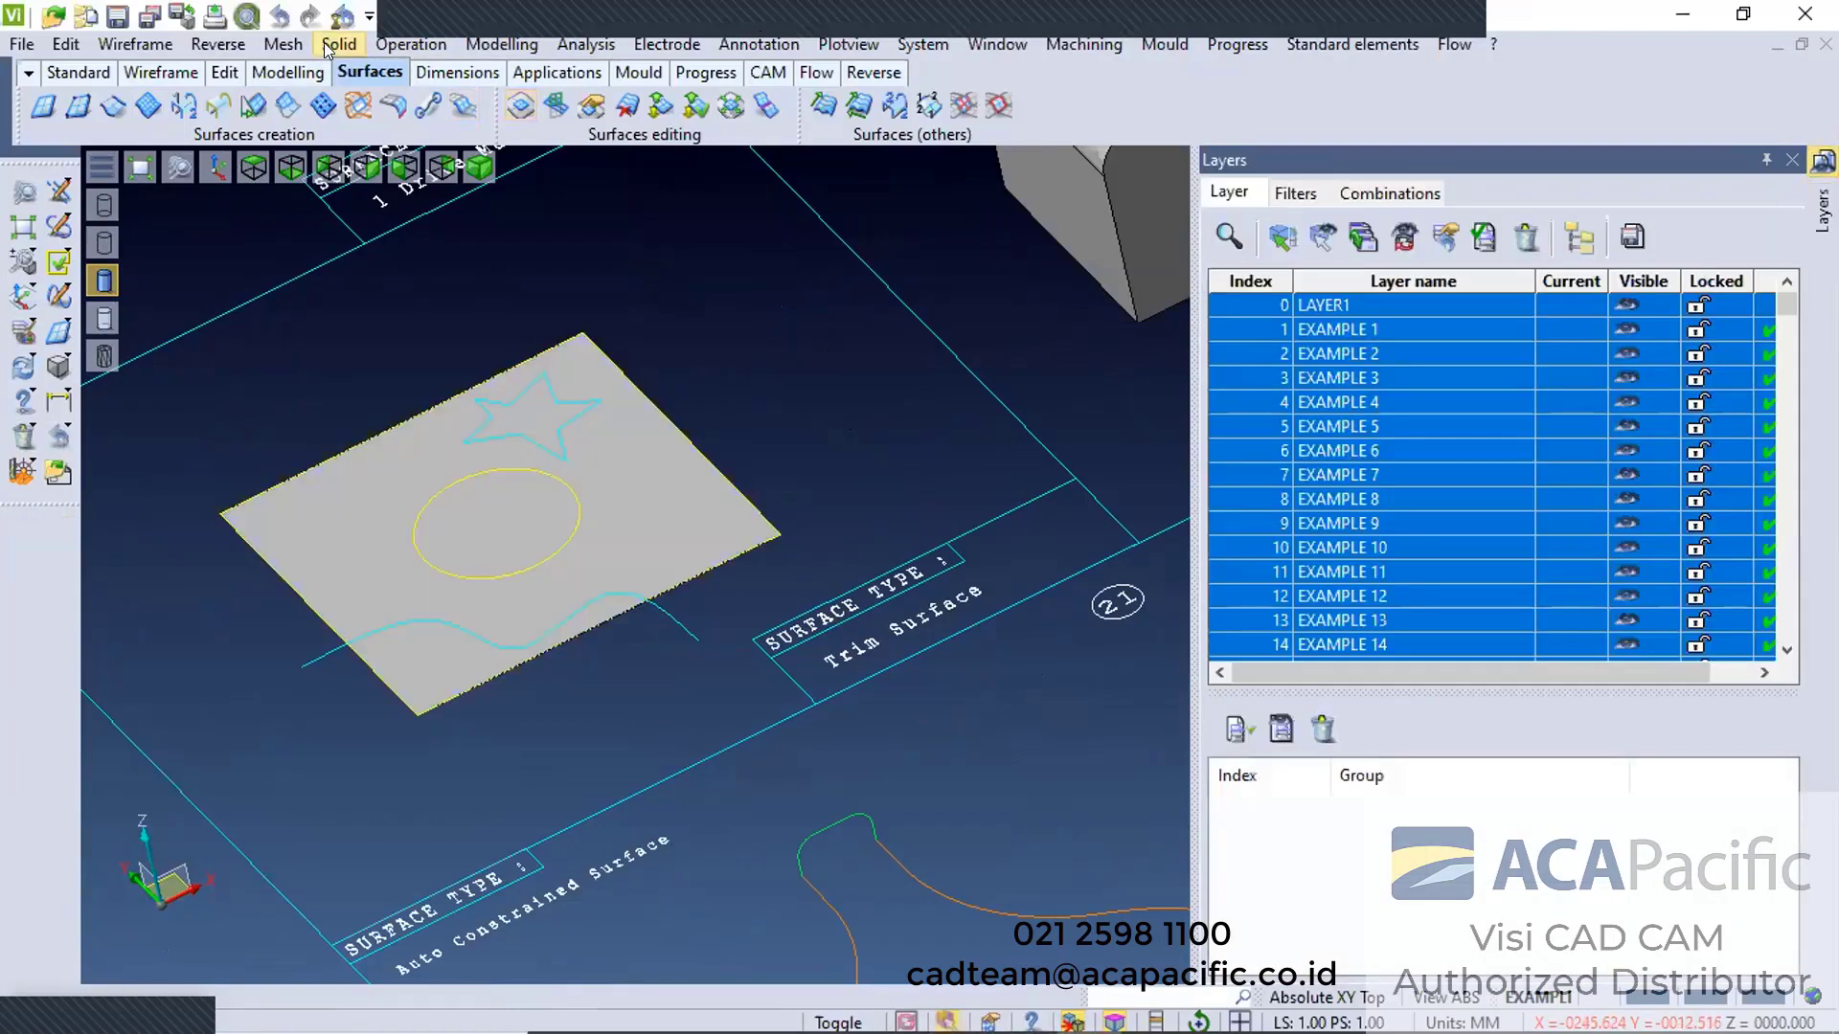
Try to trim the flat surface in example 16 with the star outline, keeping the selected side
left_click(339, 44)
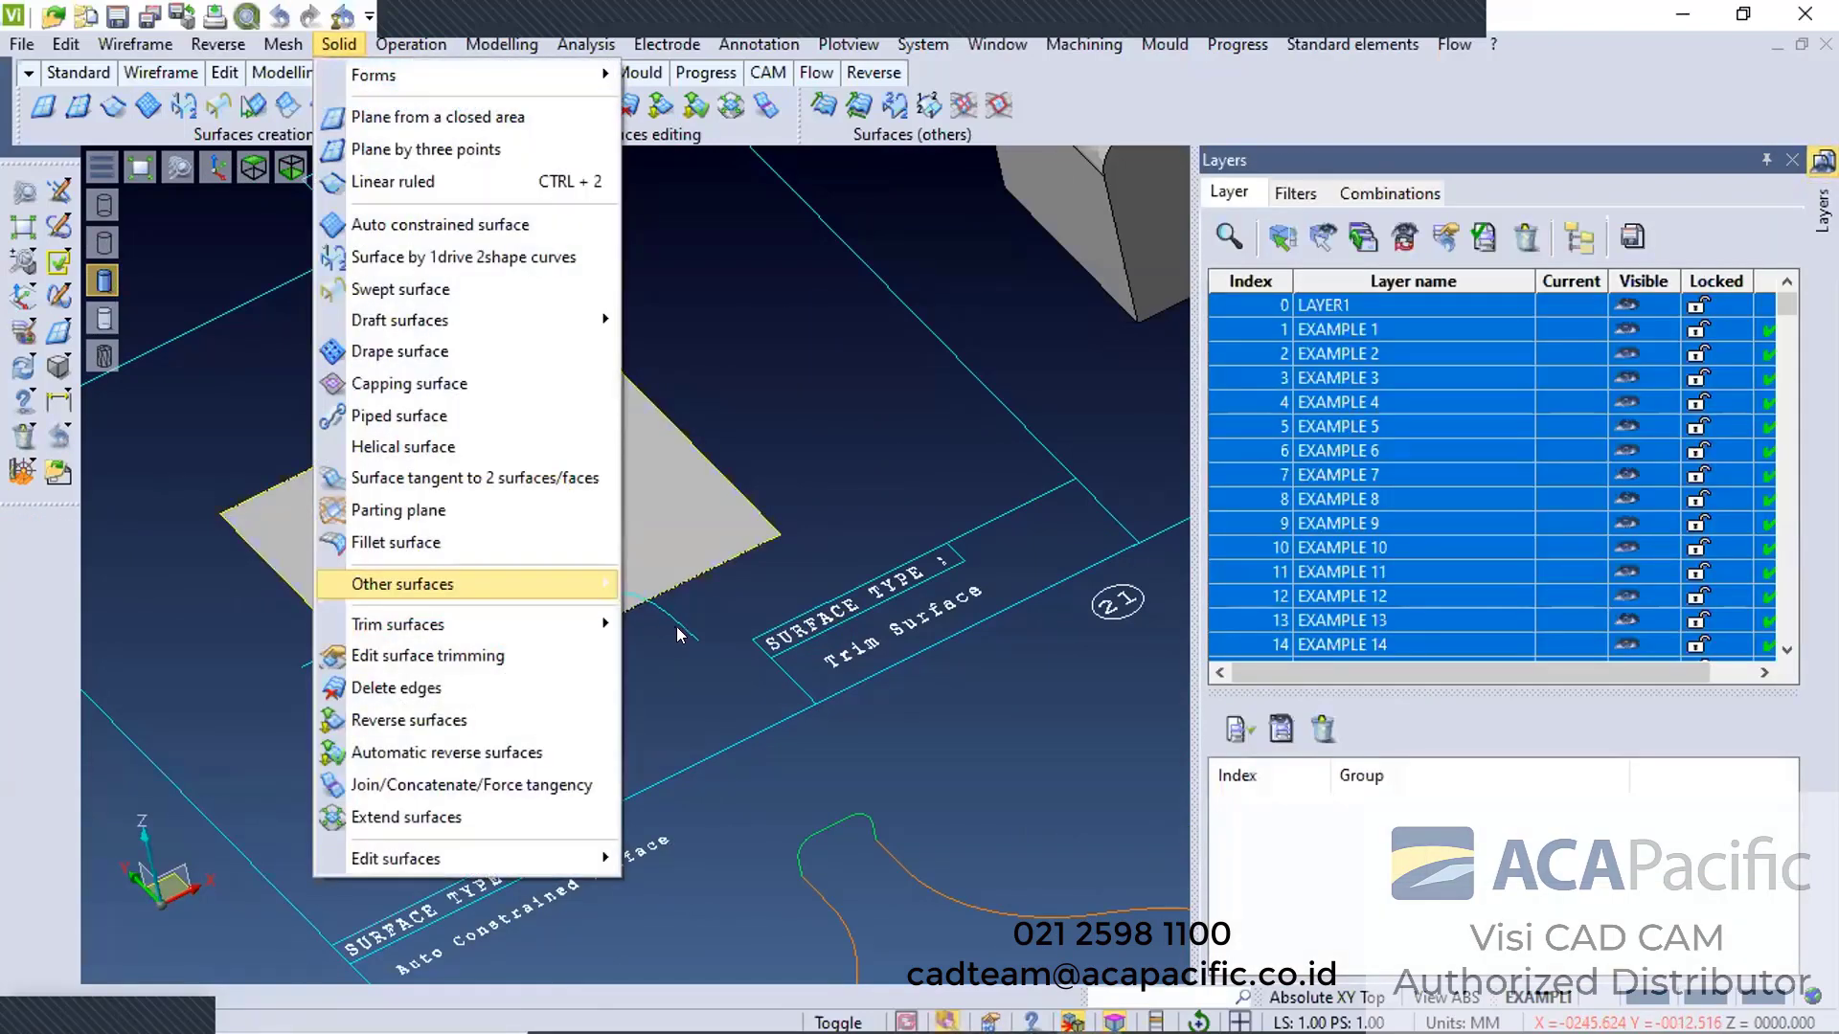
mouse_move(575, 624)
left_click(678, 626)
scroll(513, 377, "up", 2)
left_click(371, 359)
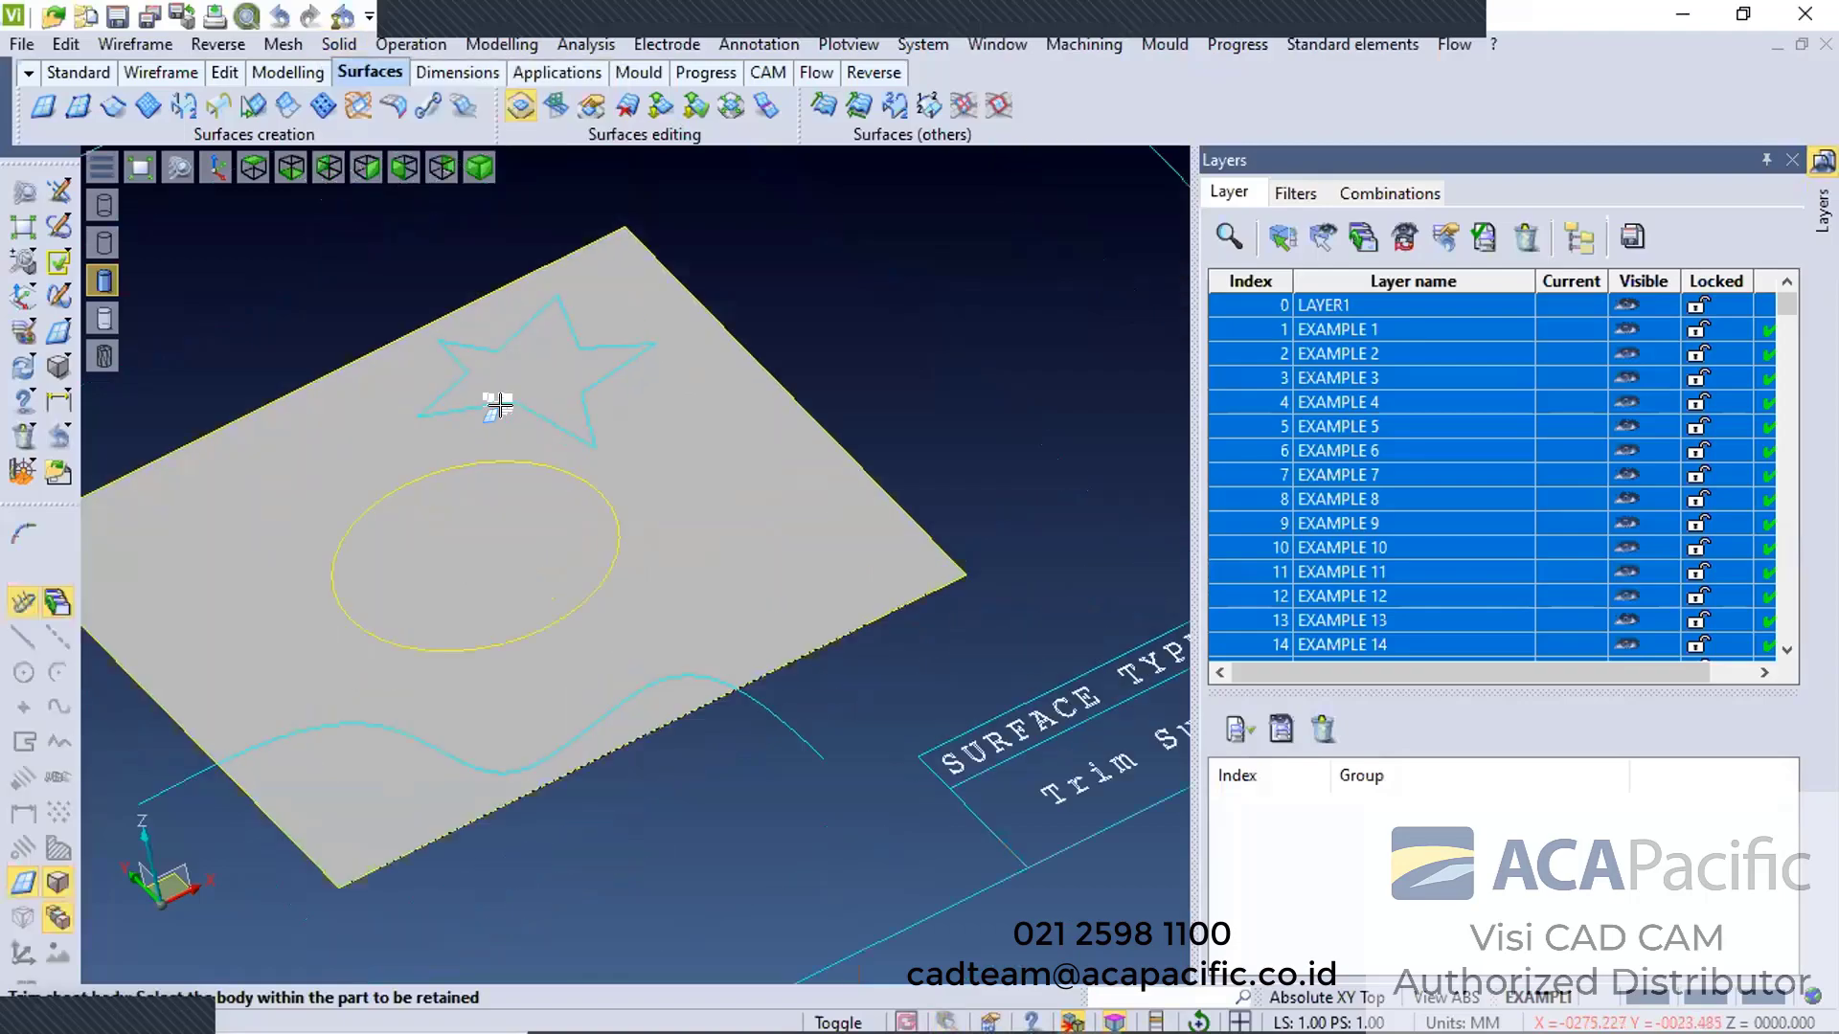
left_click(759, 518)
left_click_drag(339, 284, 610, 437)
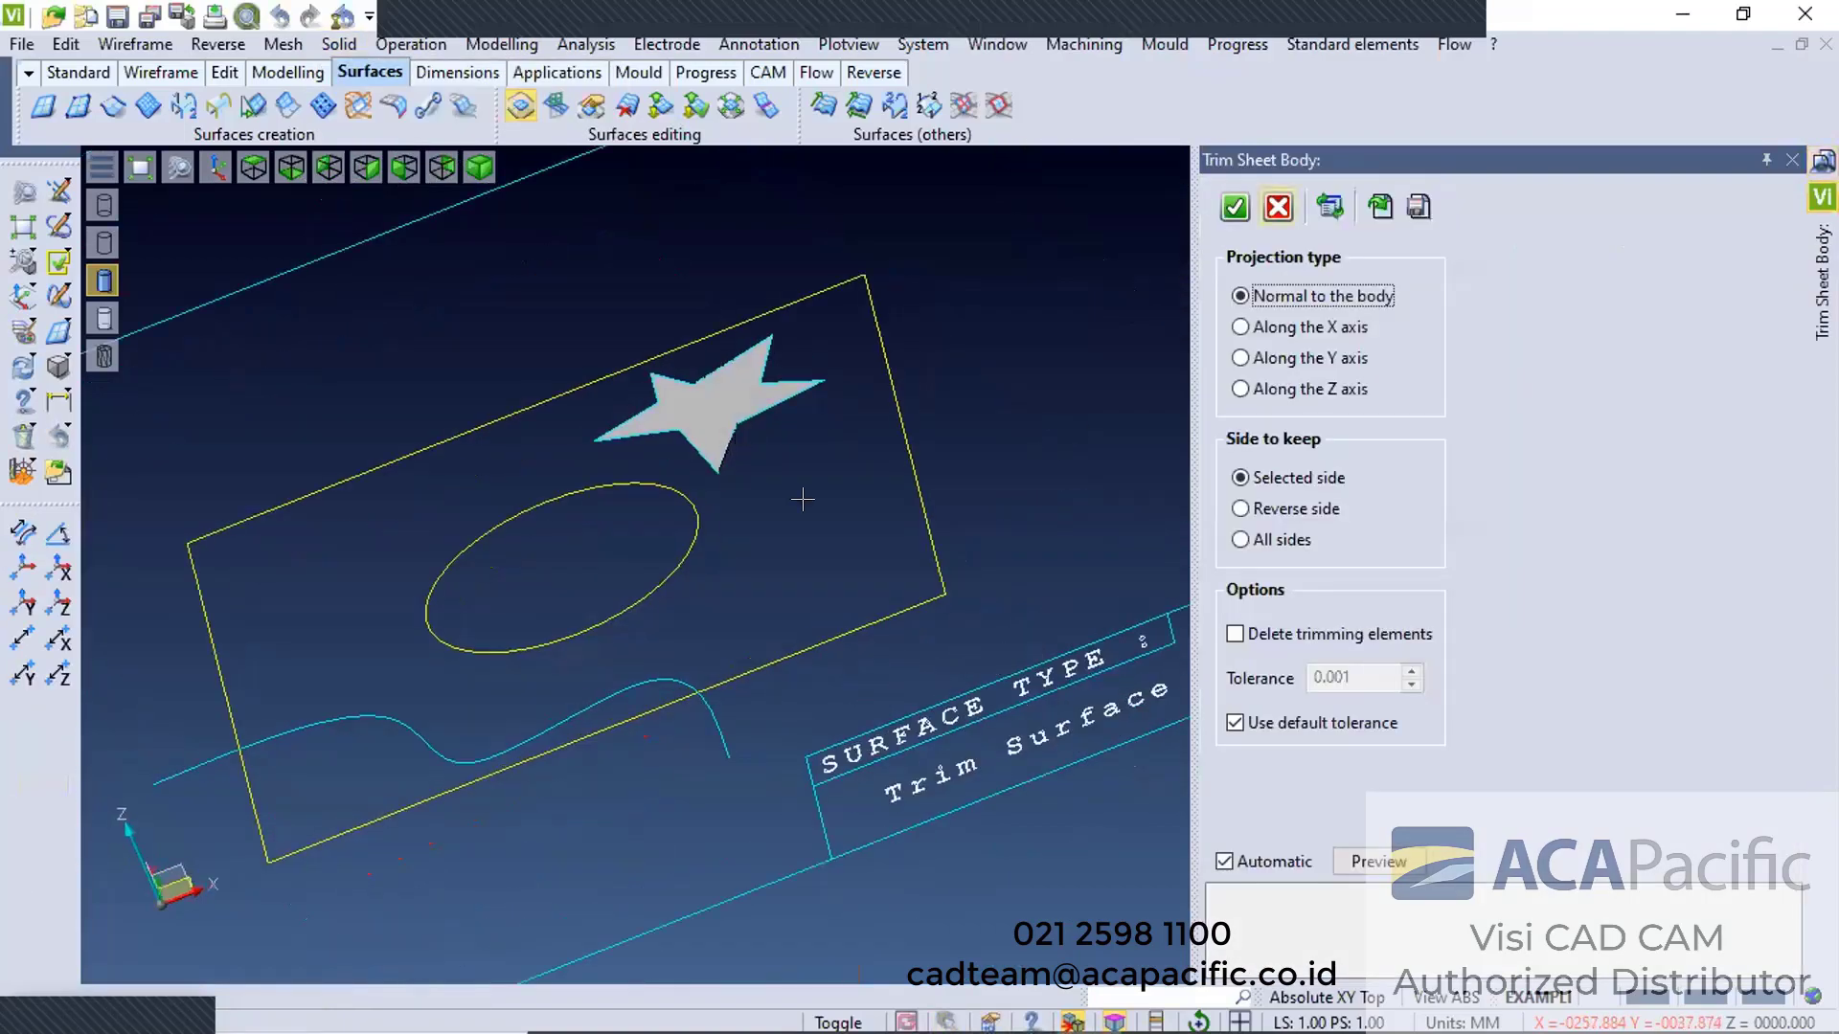
key("Escape")
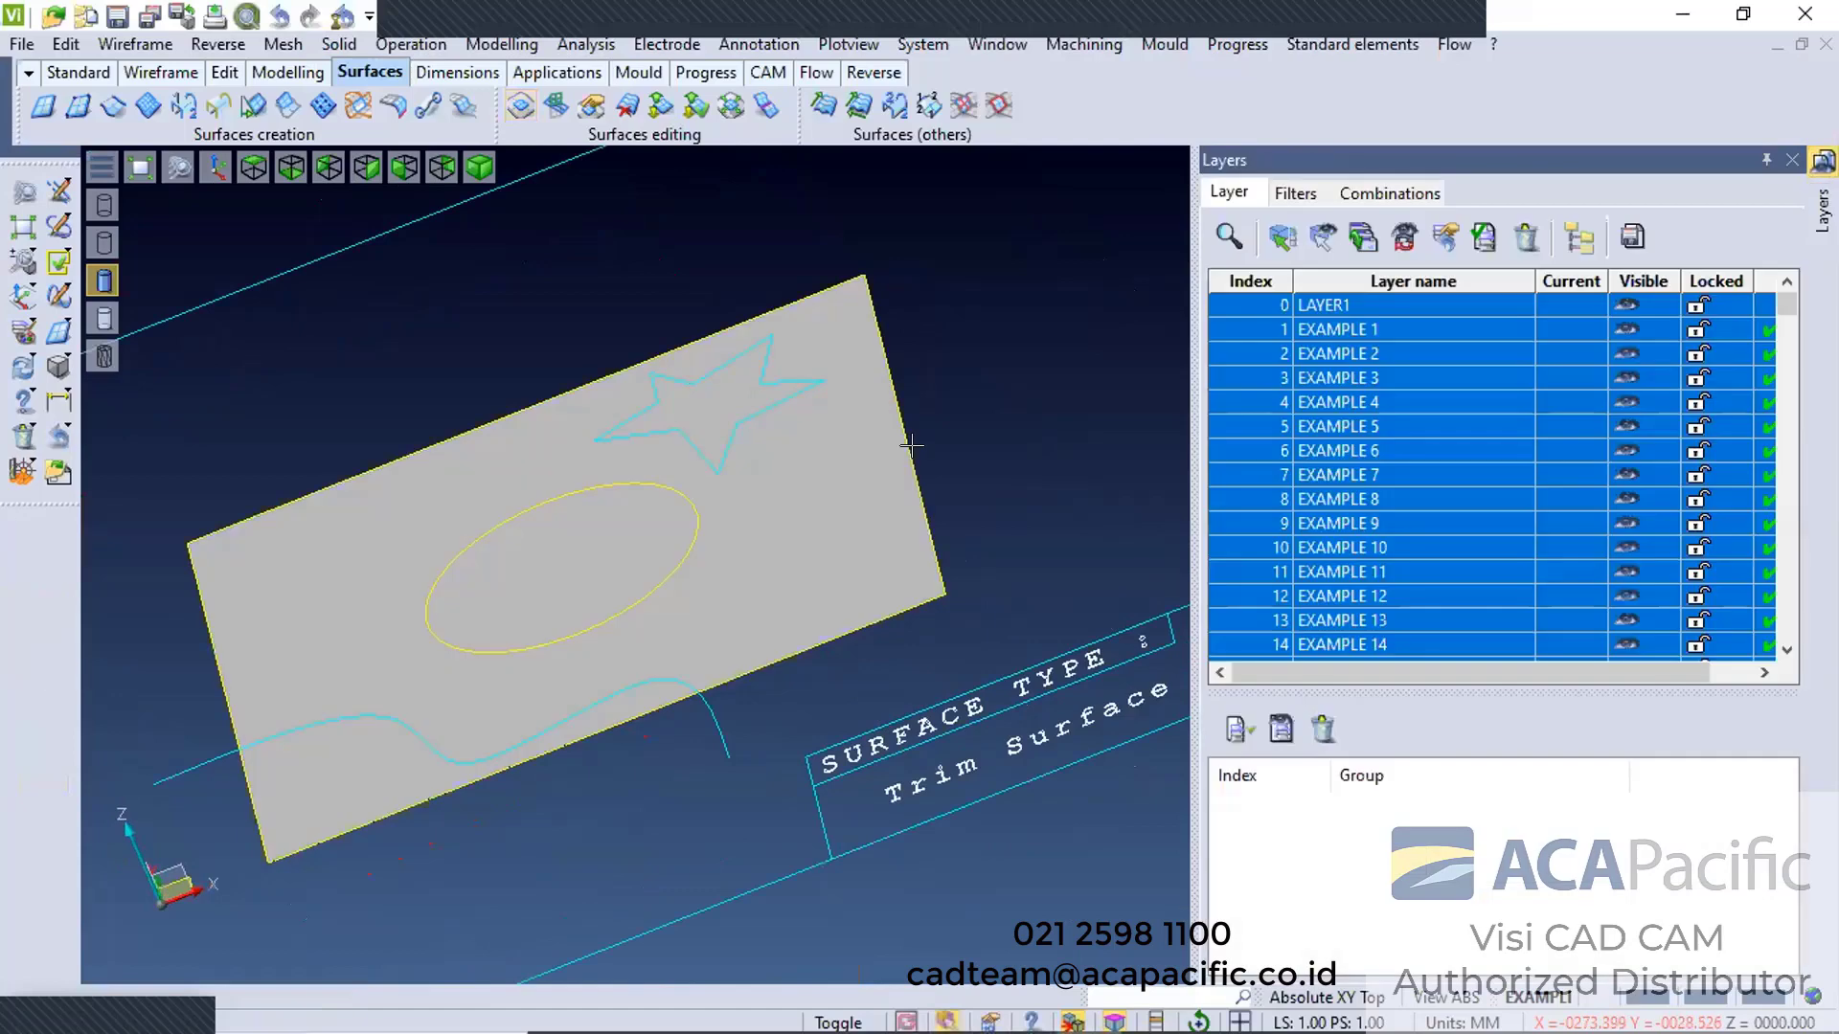
Extract the faces of the cross-shaped pocket from the solid block in example 17
scroll(911, 446, "down", 5)
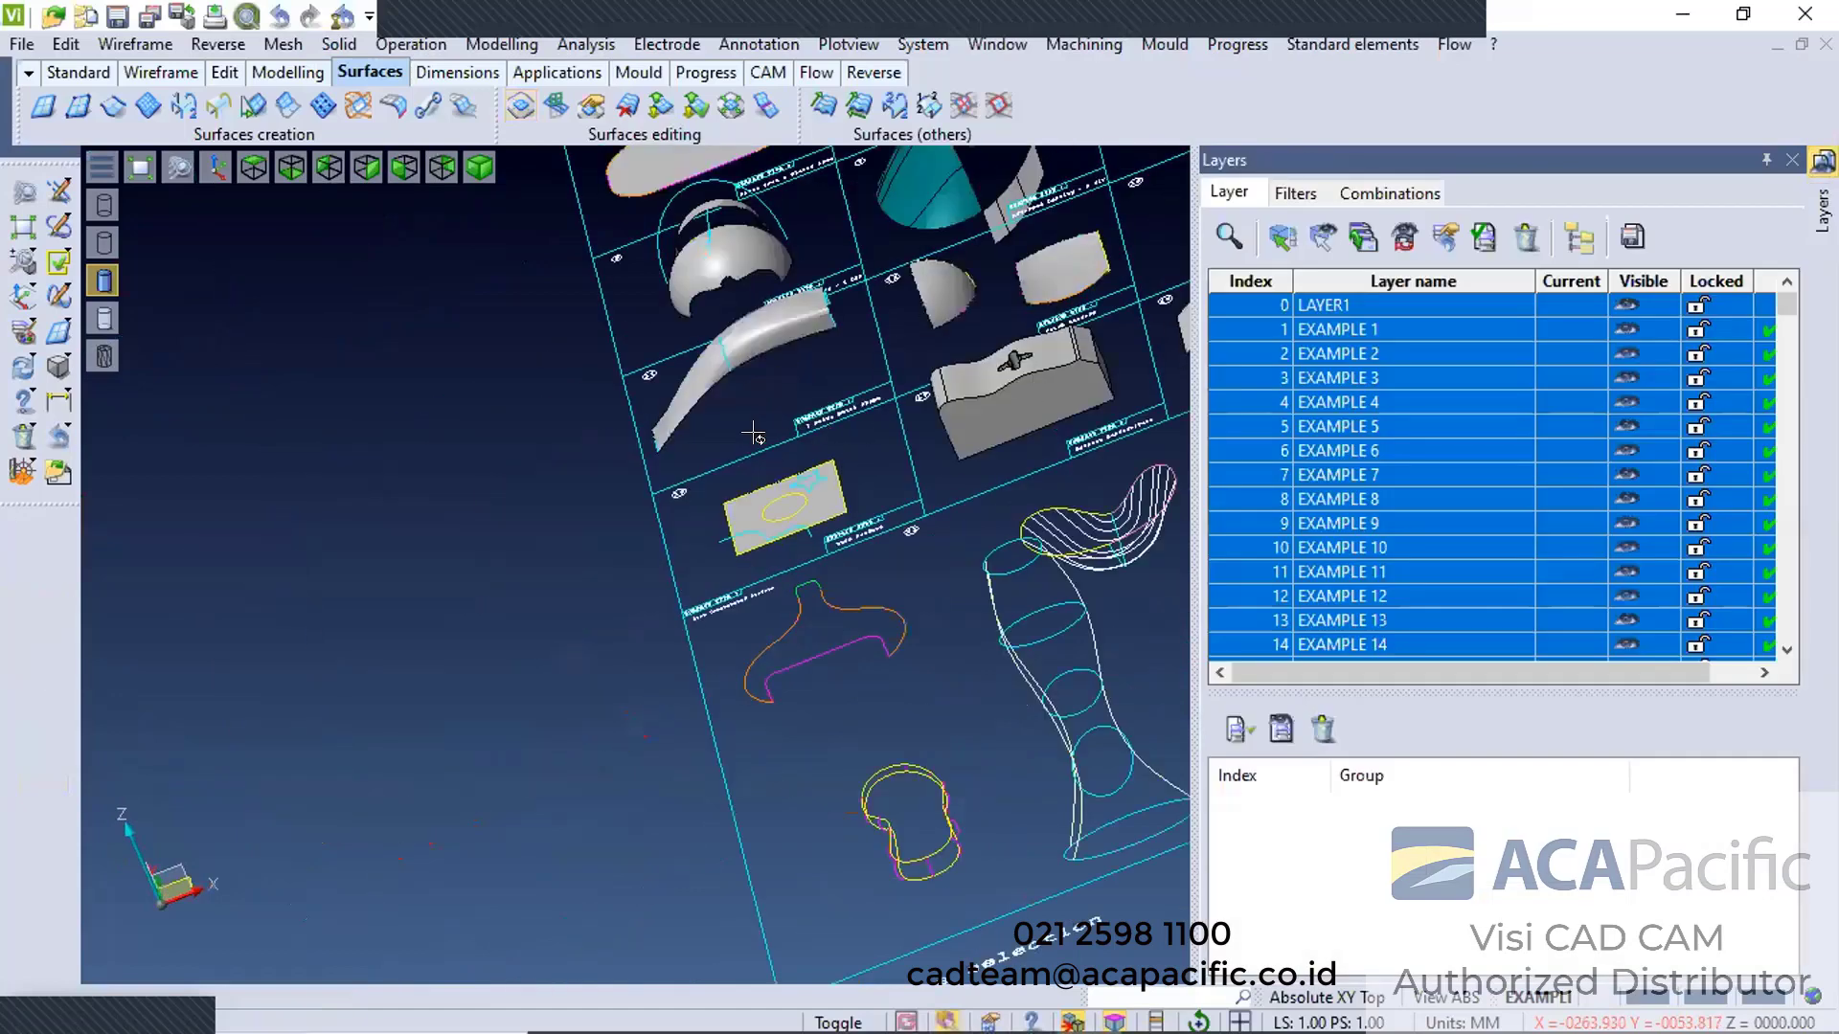
scroll(1079, 518, "down", 1)
scroll(791, 209, "up", 6)
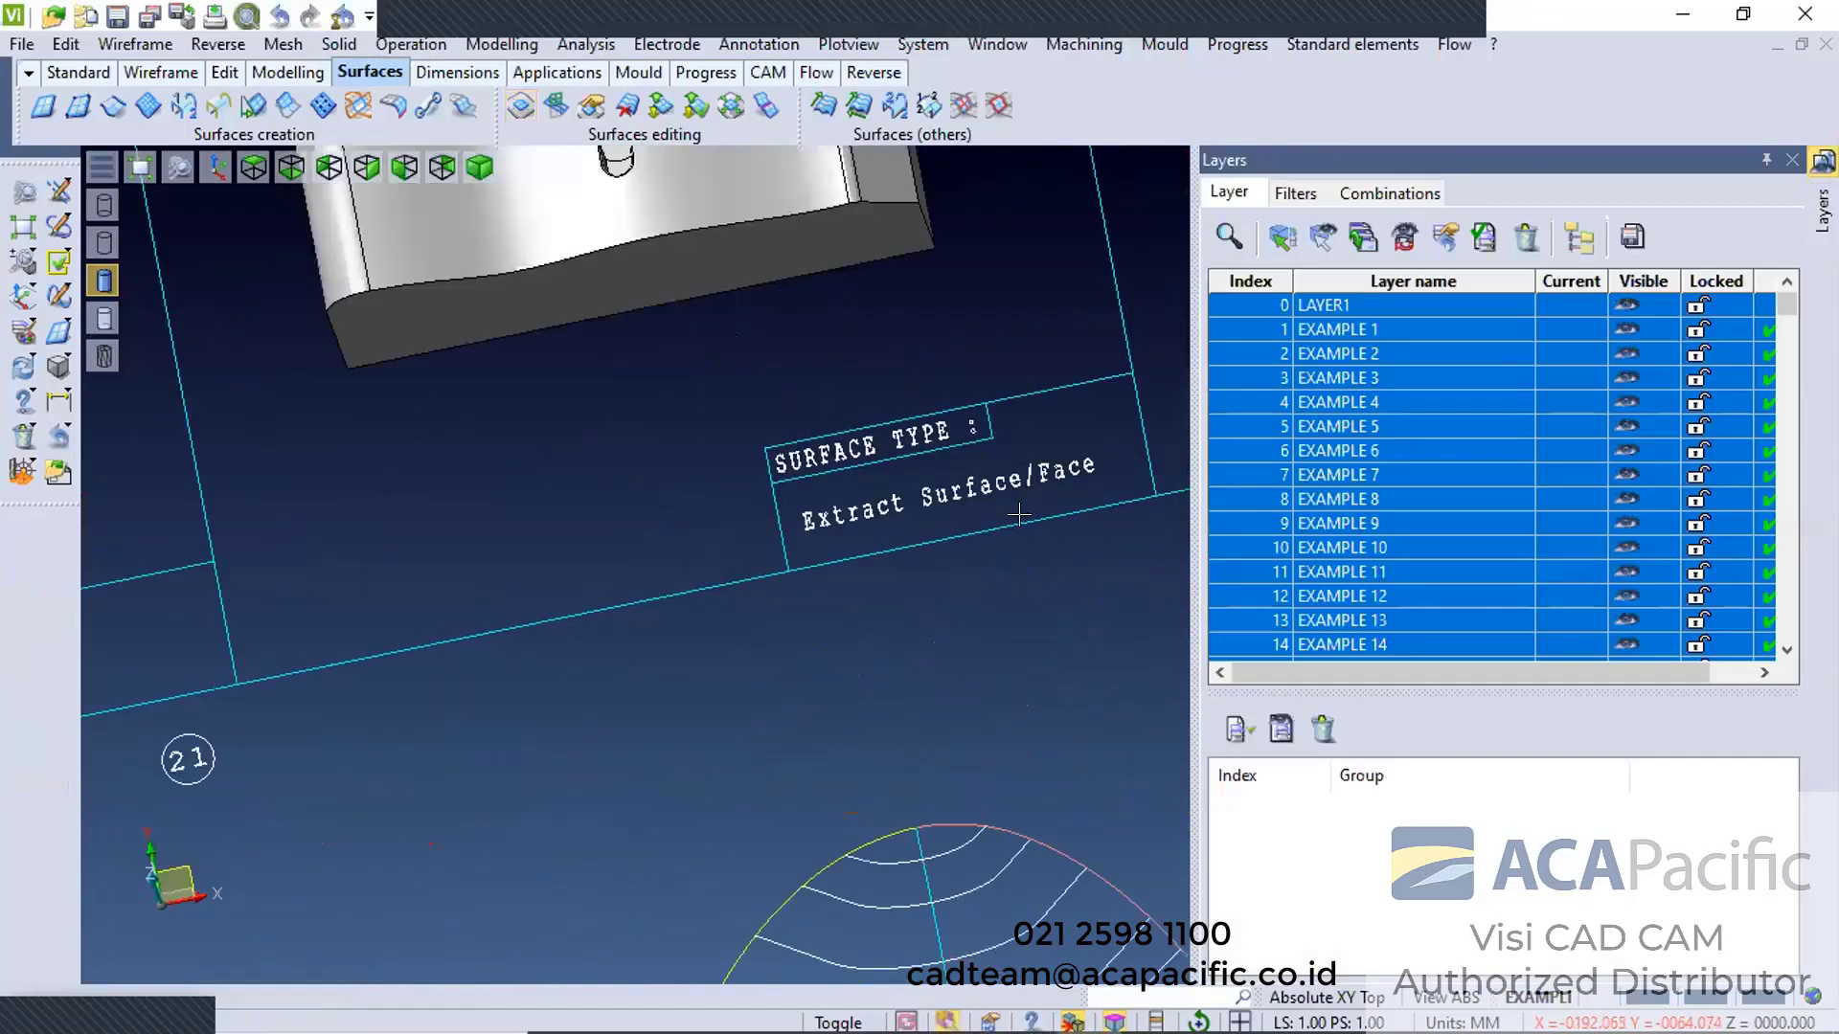
left_click(431, 45)
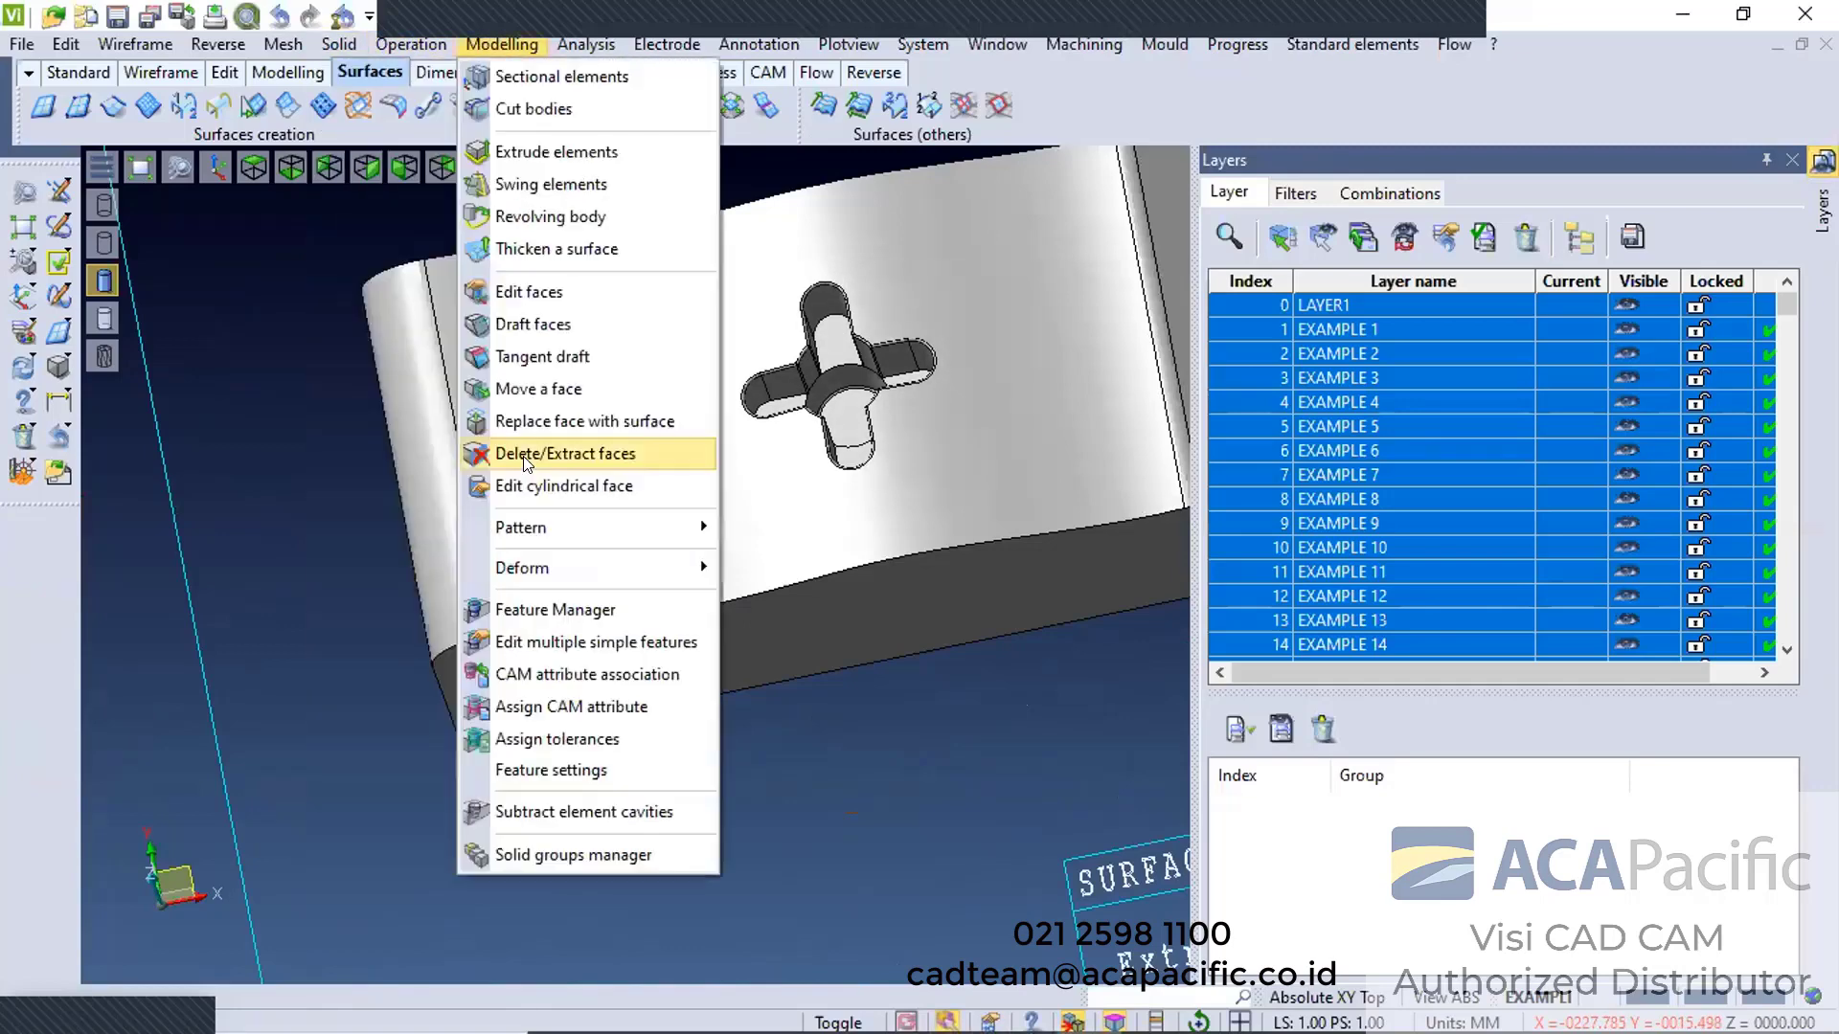
left_click(525, 454)
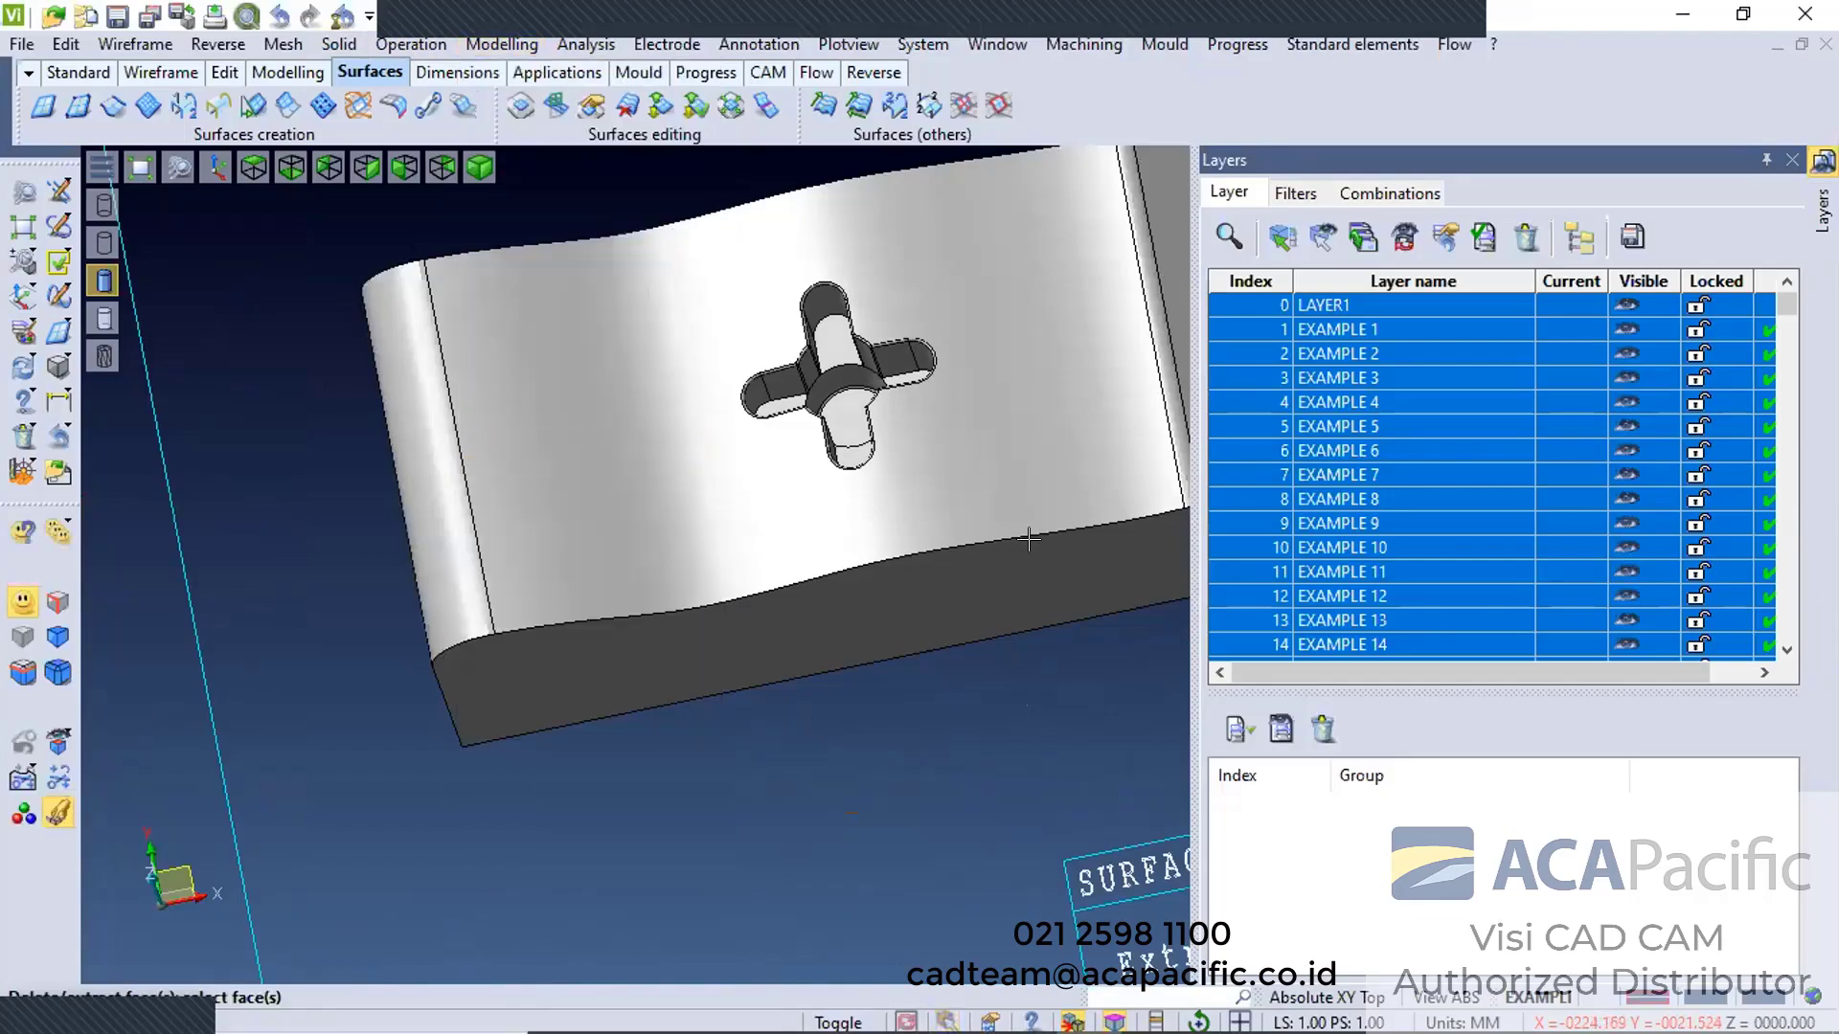
right_click(1063, 409)
left_click(1252, 412)
left_click(1234, 212)
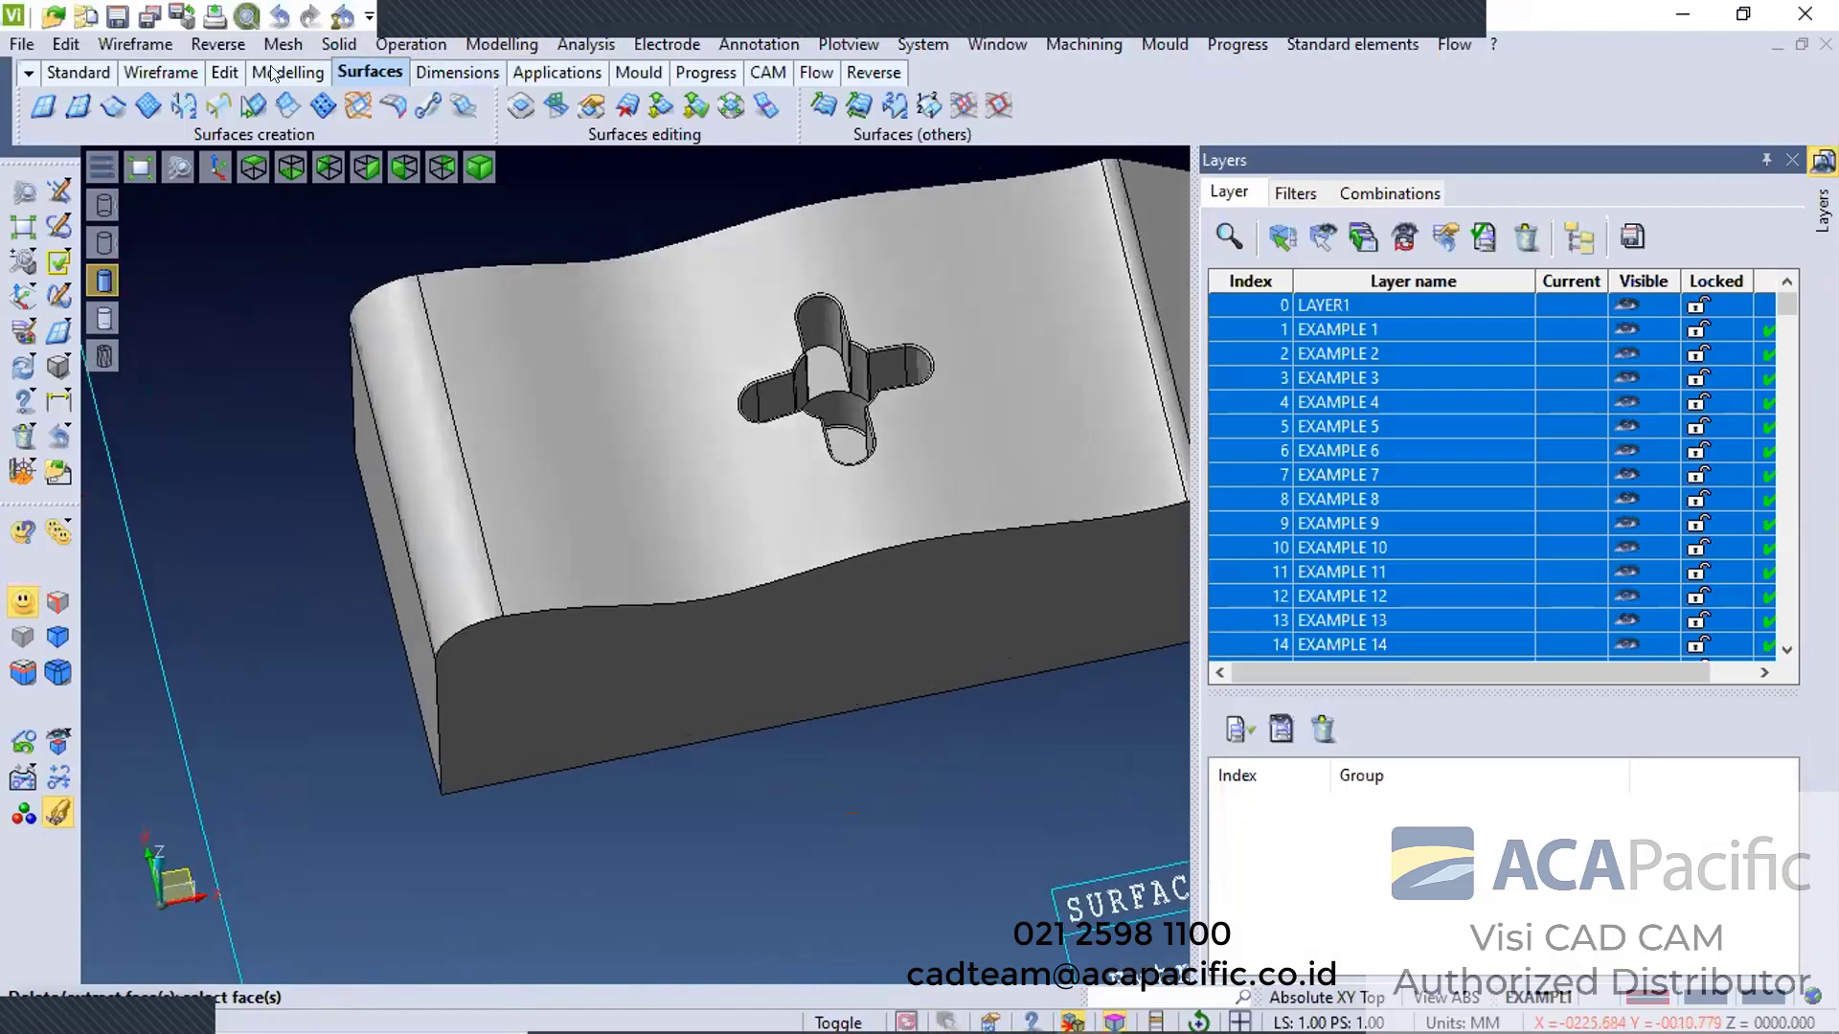
Hide the solid block in example 17 to inspect the extracted pocket faces, and restore its visibility
left_click(164, 71)
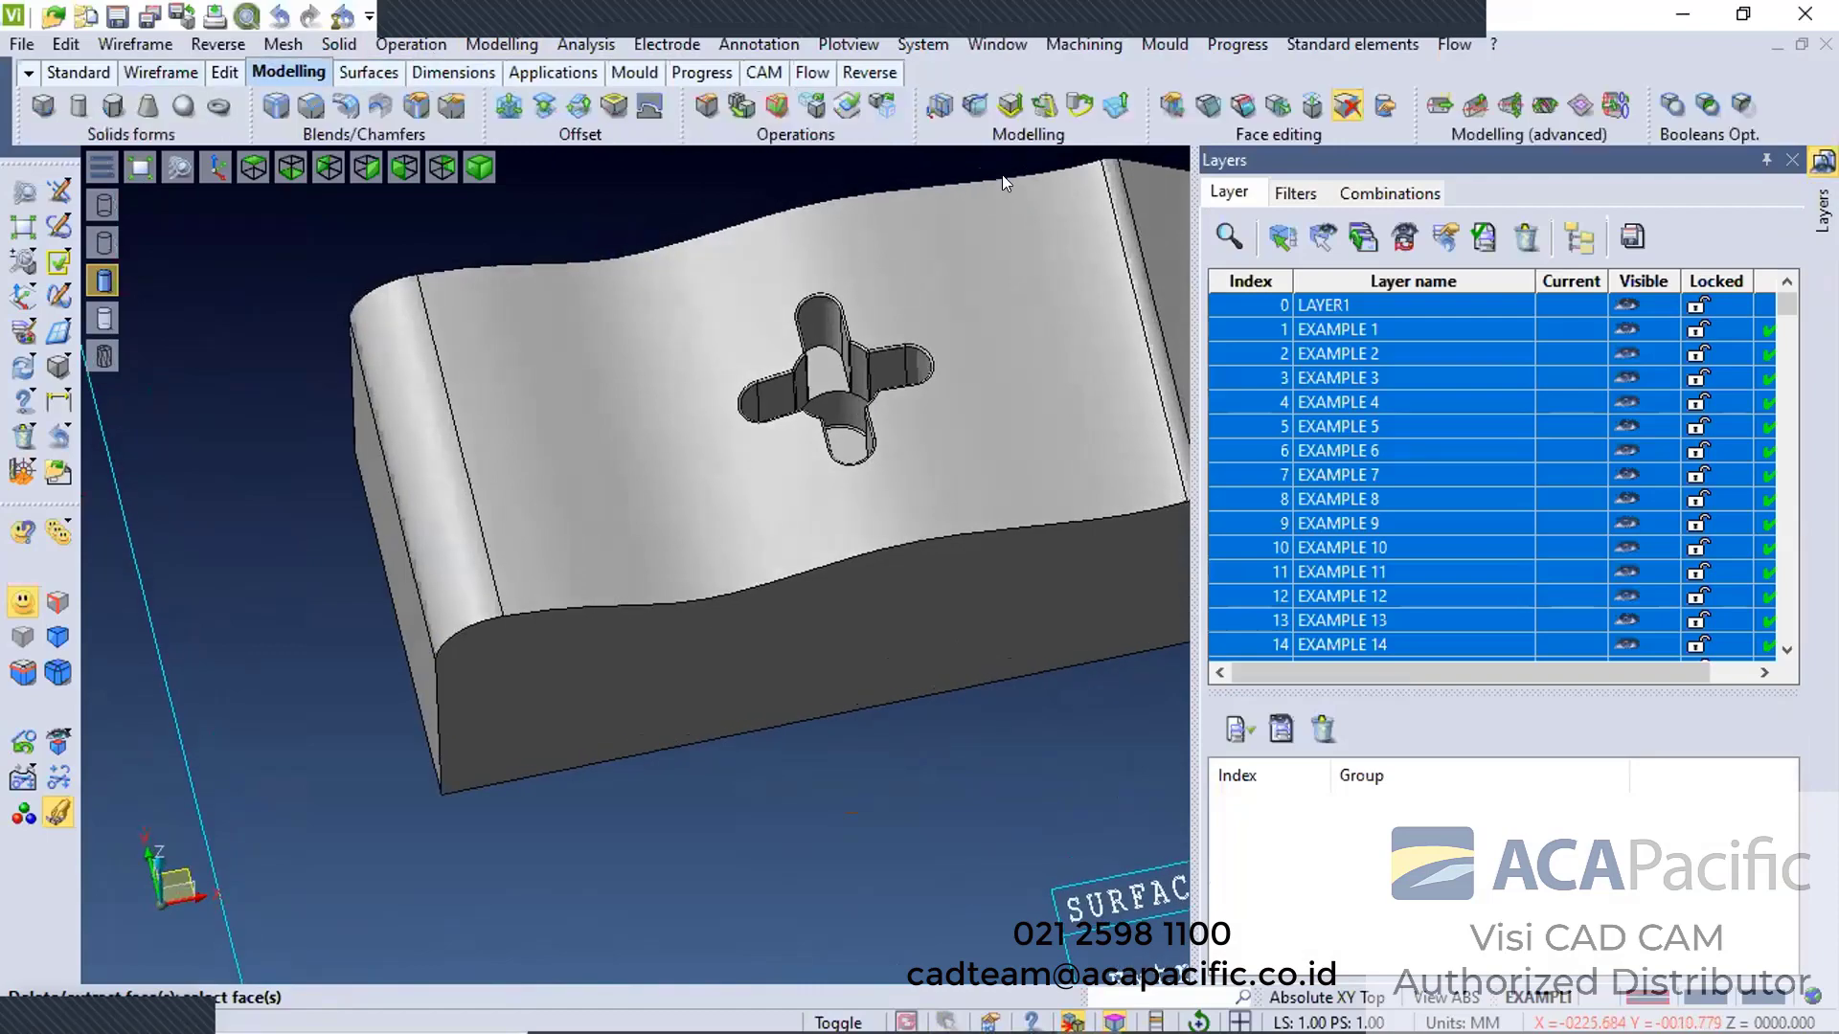
left_click(990, 445)
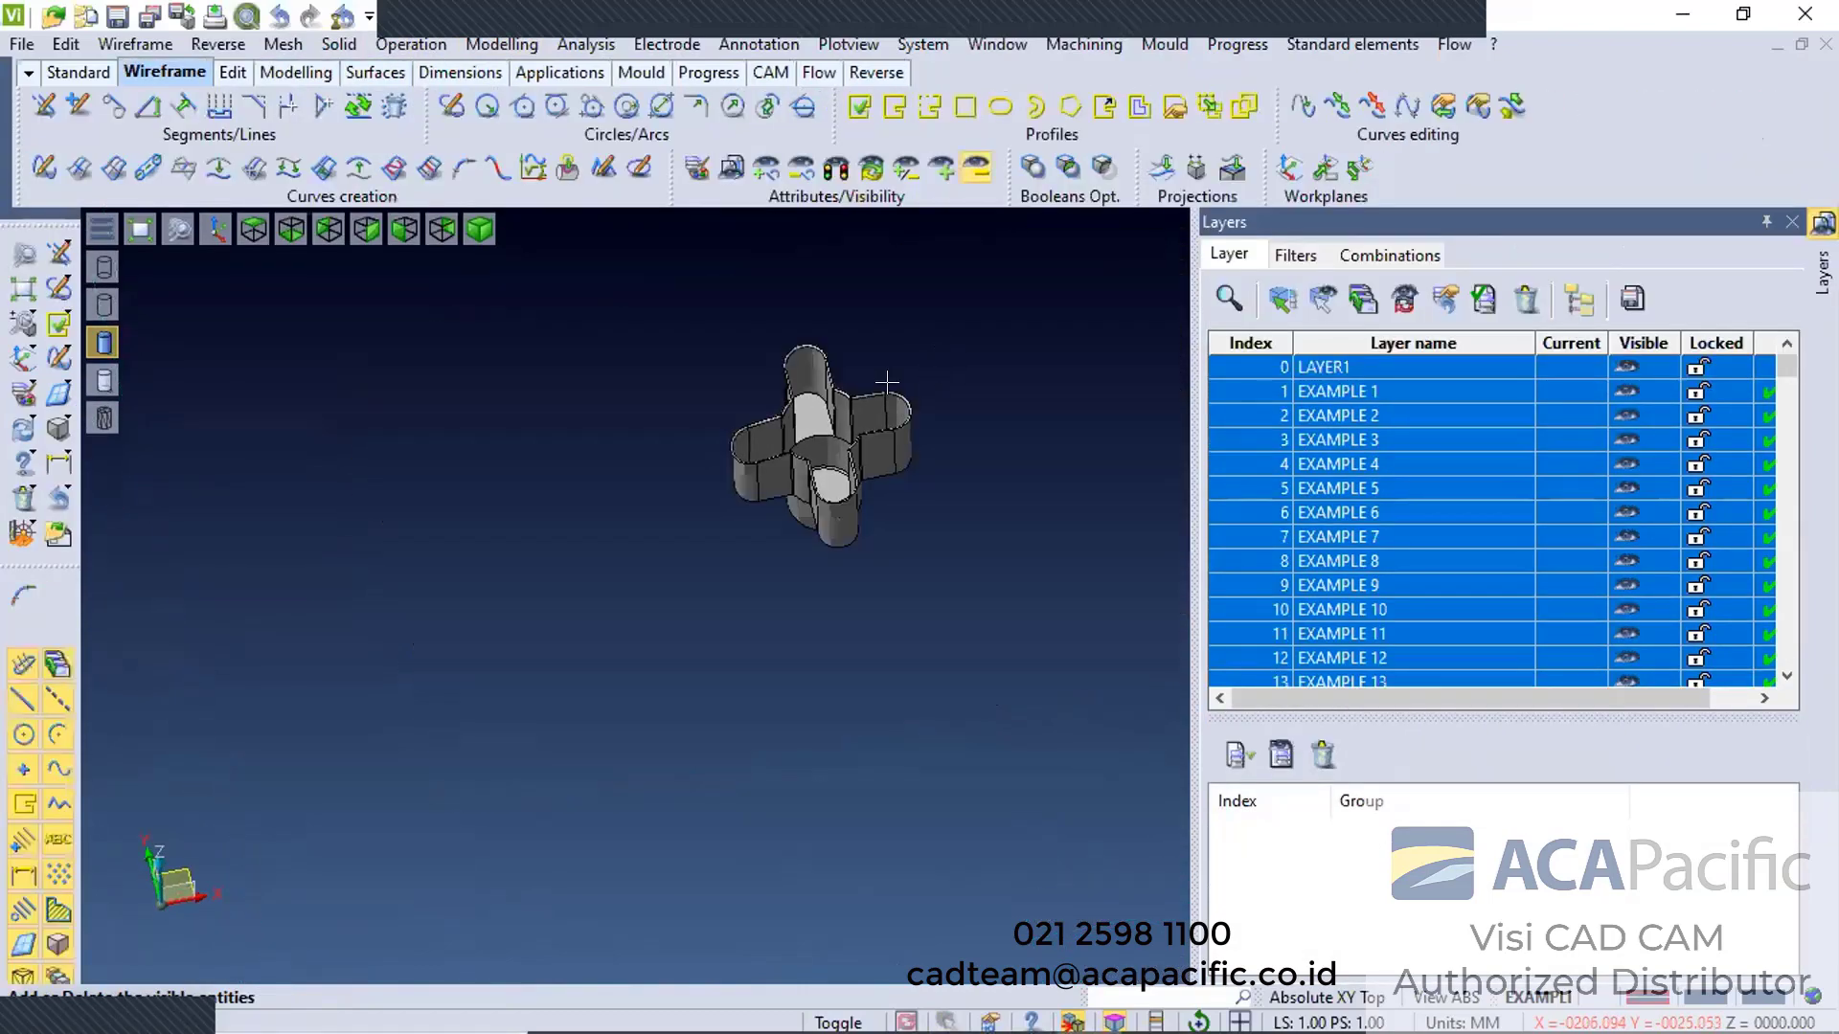
middle_click_drag(697, 401, 965, 428)
scroll(900, 406, "up", 4)
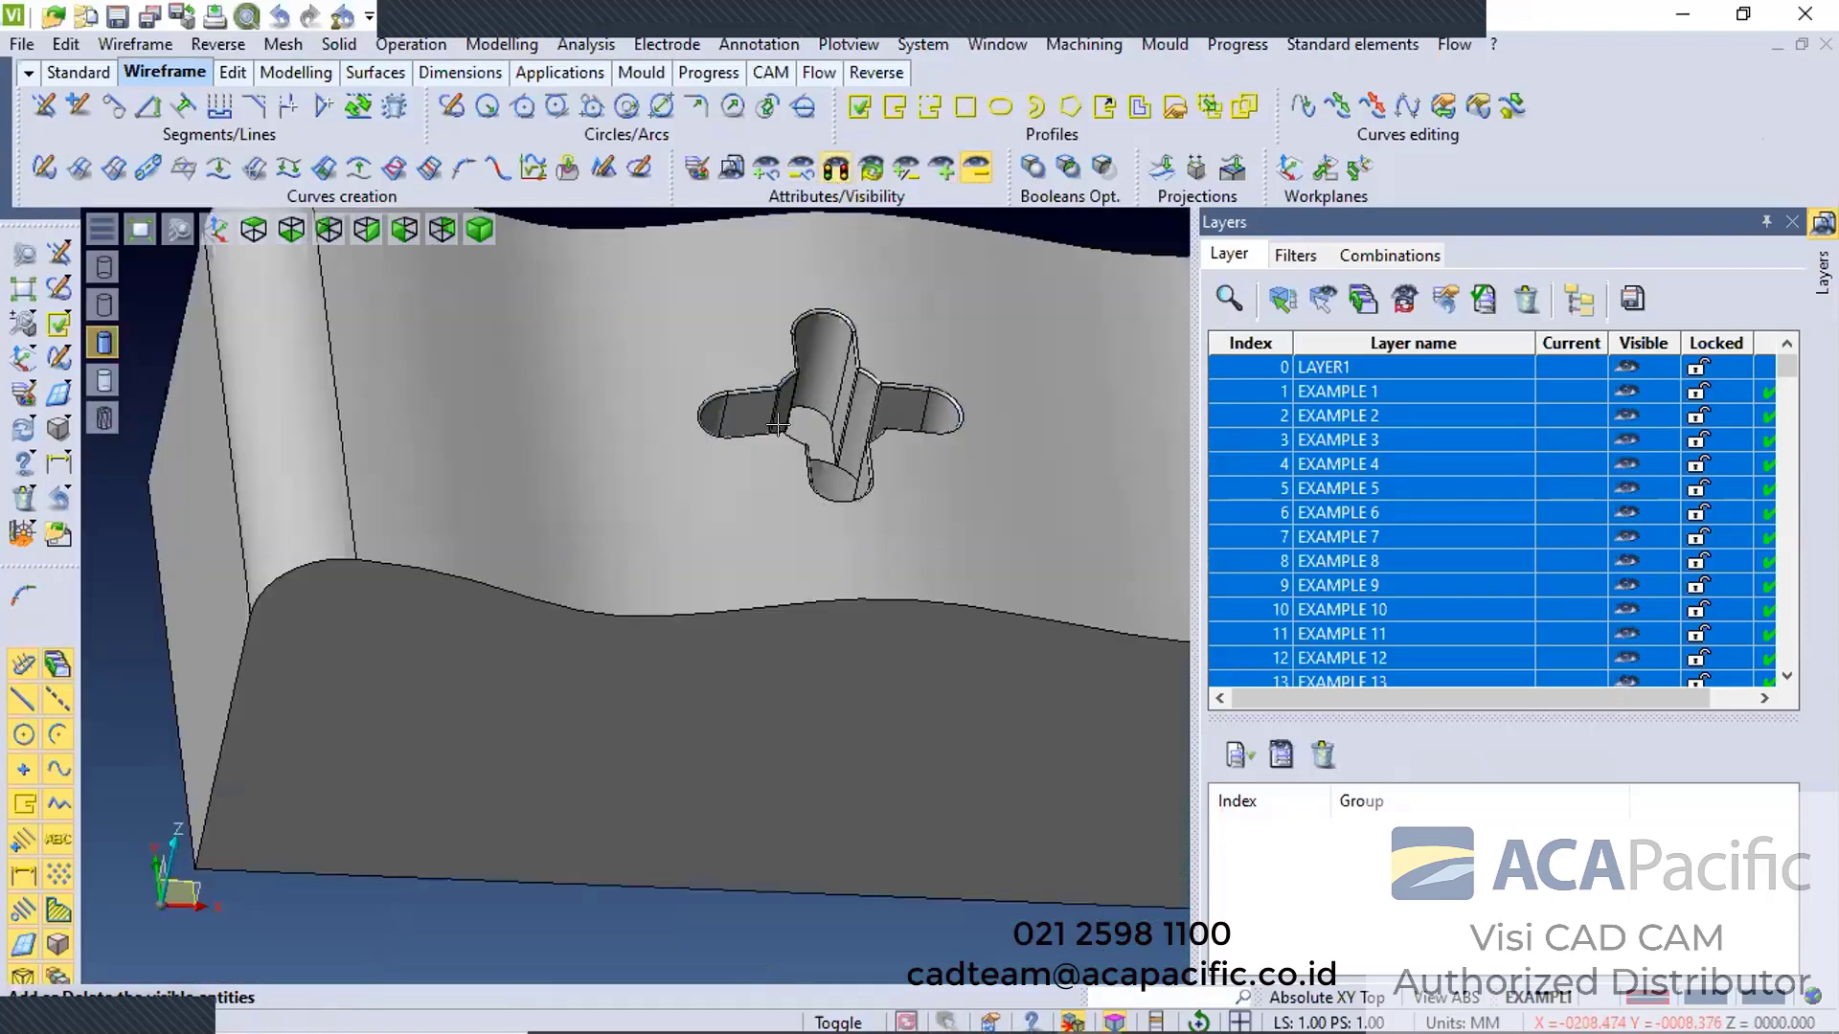
scroll(856, 594, "down", 5)
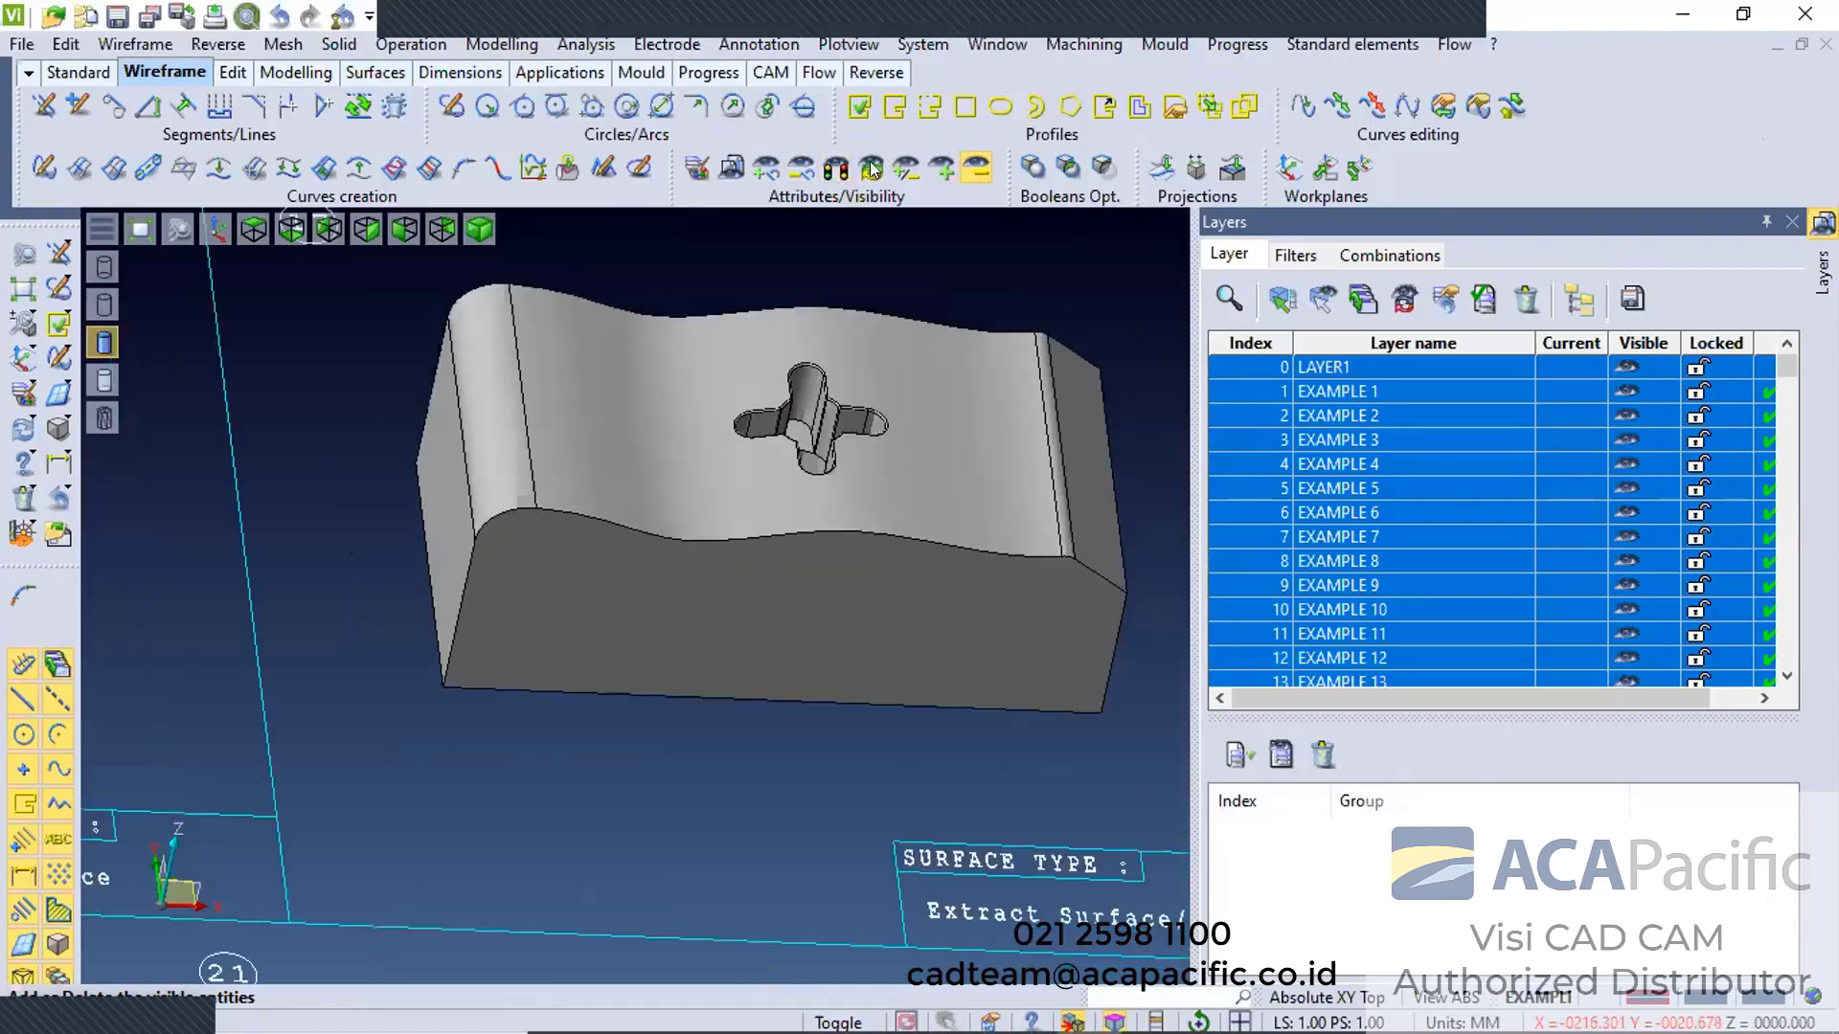
Delete the hole faces at the left end of the block in example 19 with Delete/Extract Faces
scroll(857, 594, "down", 6)
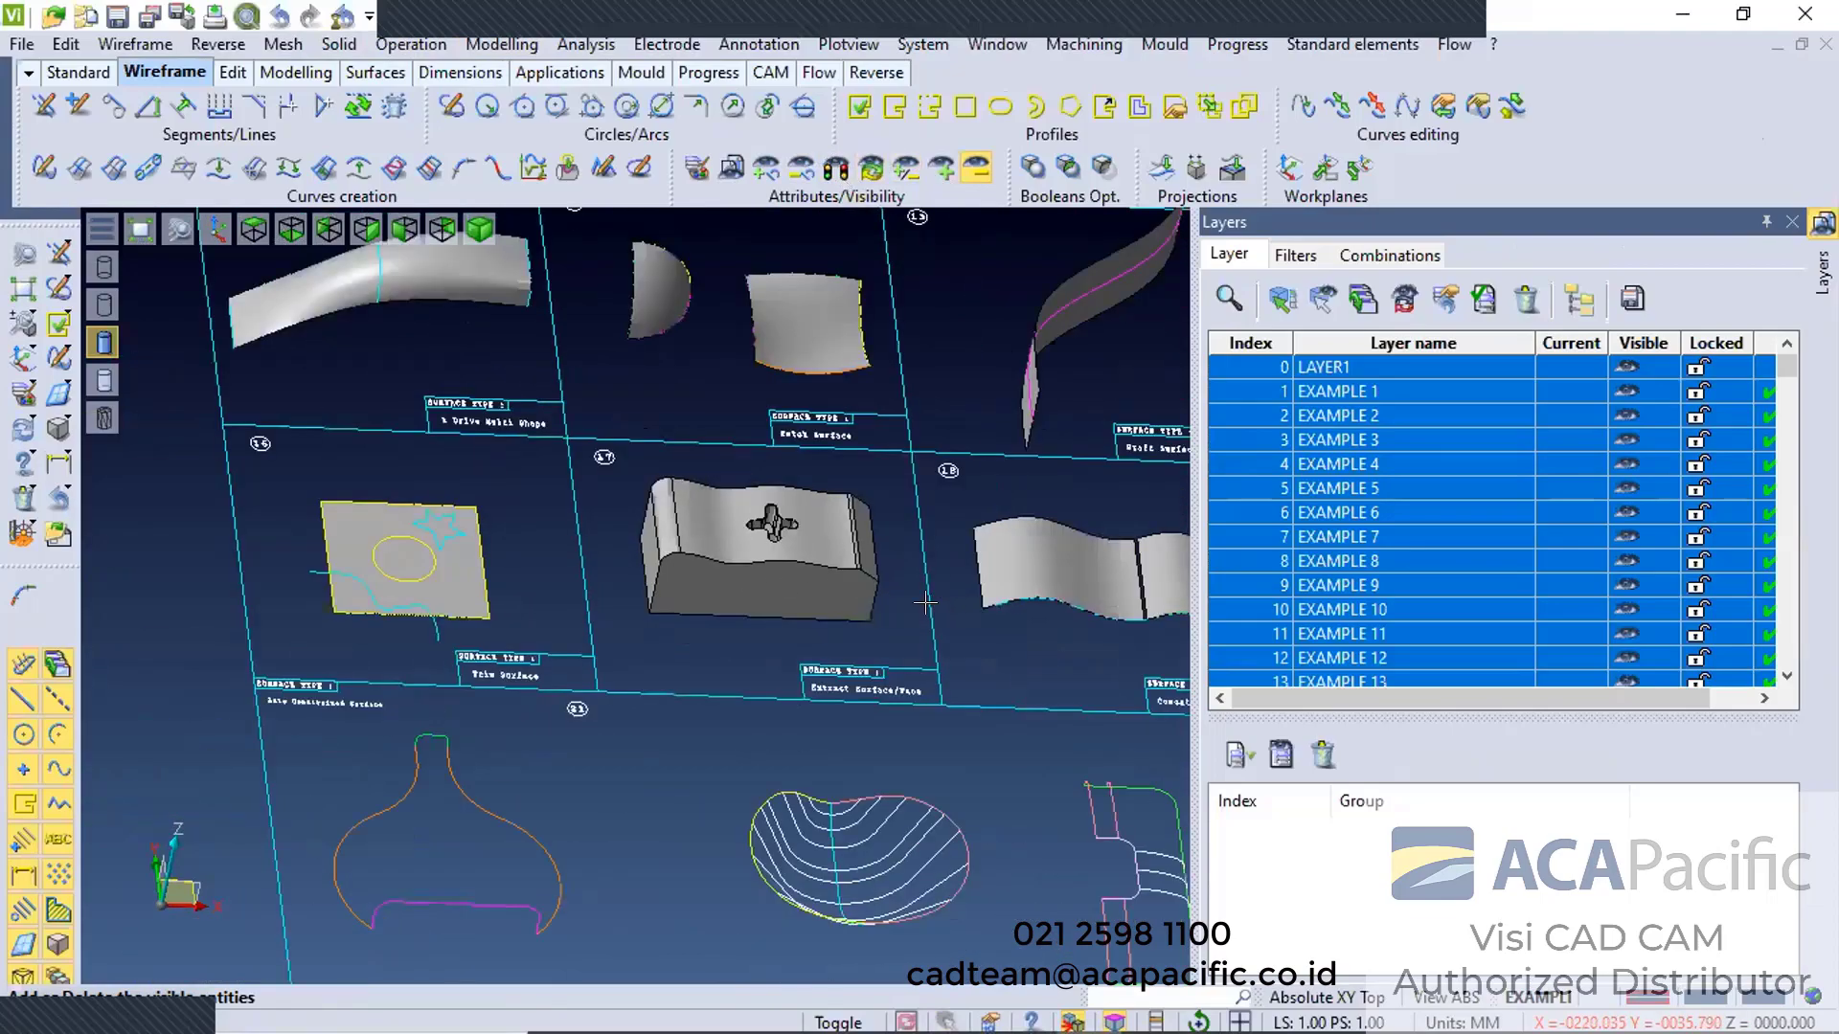
scroll(1096, 600, "down", 3)
middle_click_drag(1095, 601, 993, 489)
scroll(1073, 509, "up", 5)
scroll(991, 490, "up", 4)
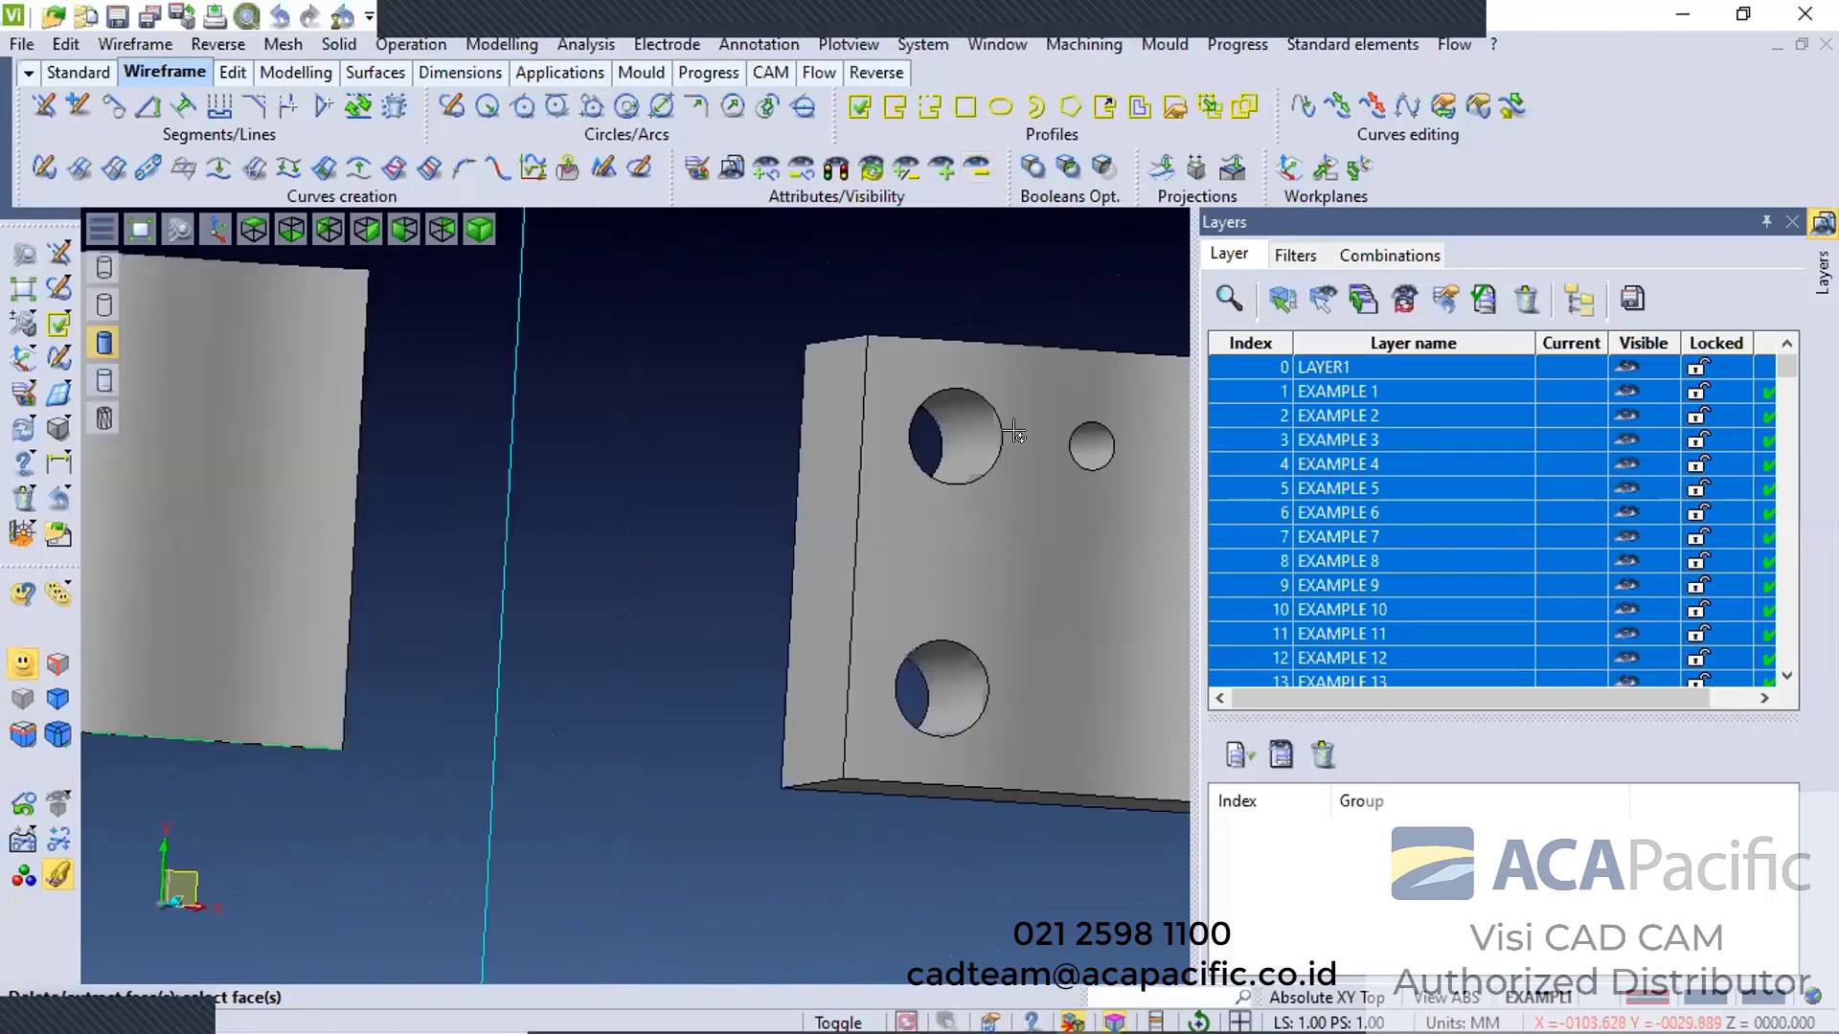
left_click(410, 46)
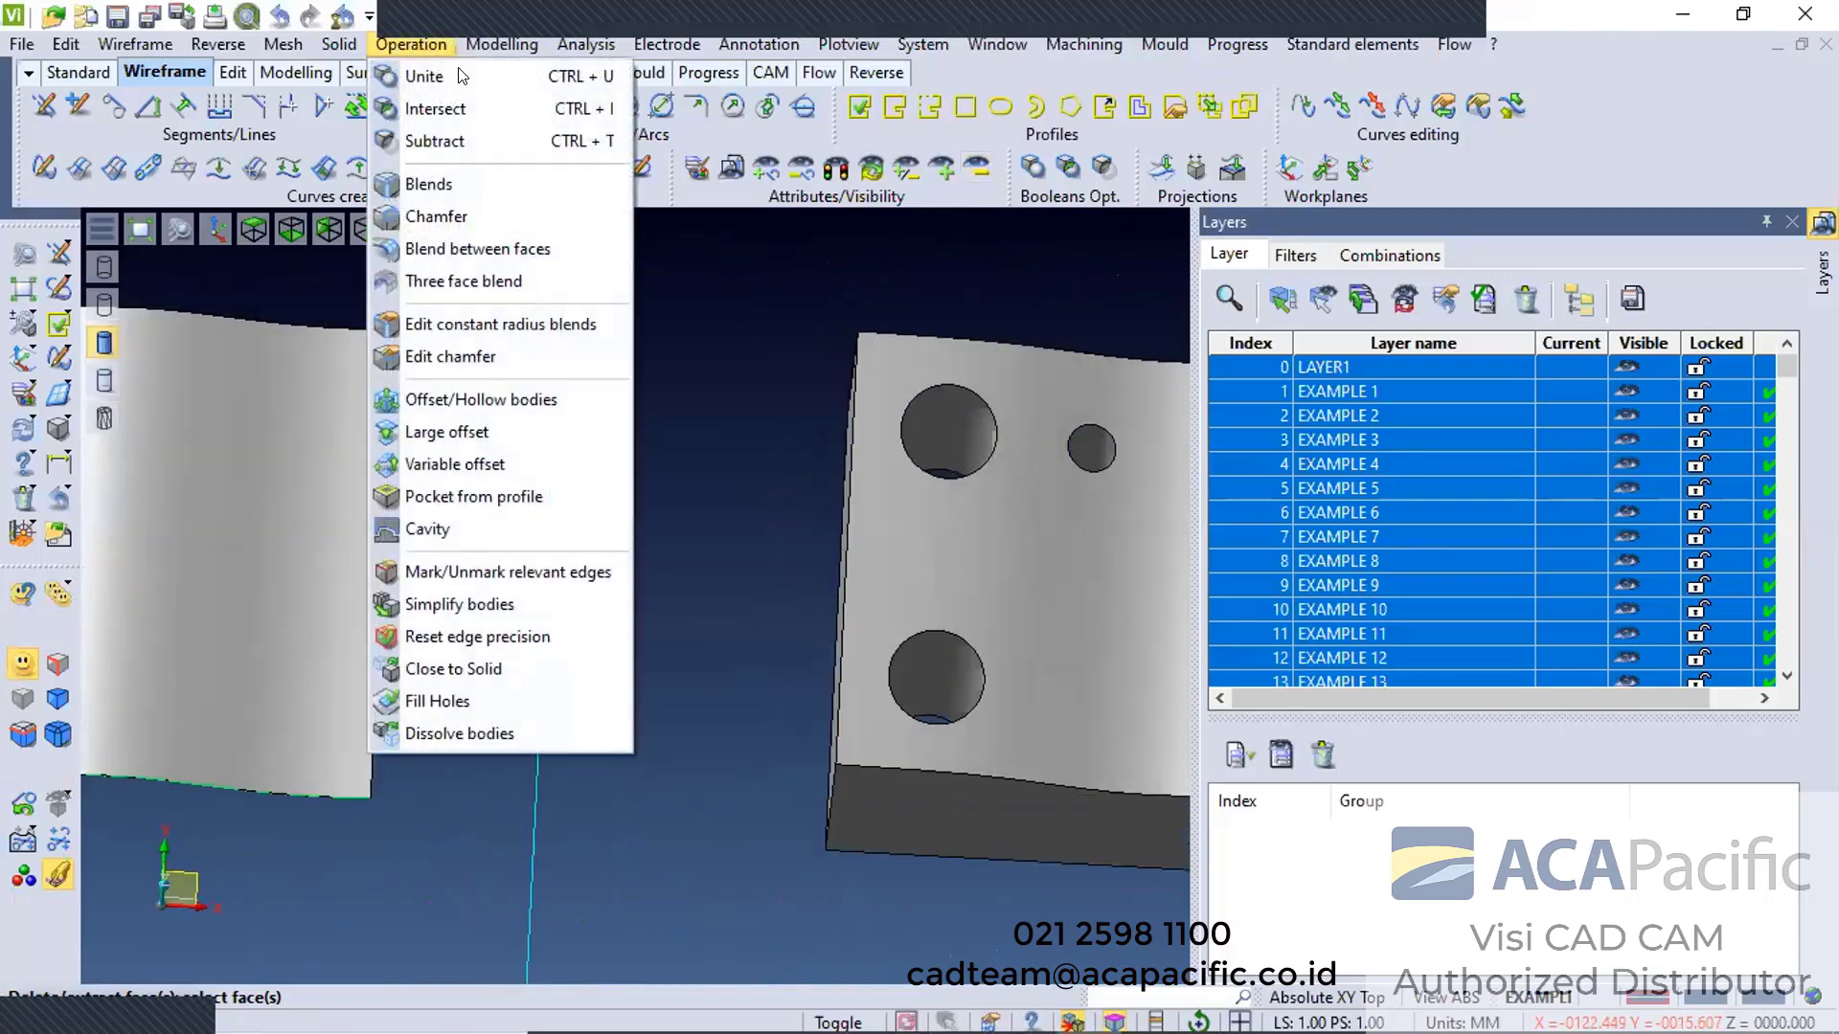
mouse_move(502, 46)
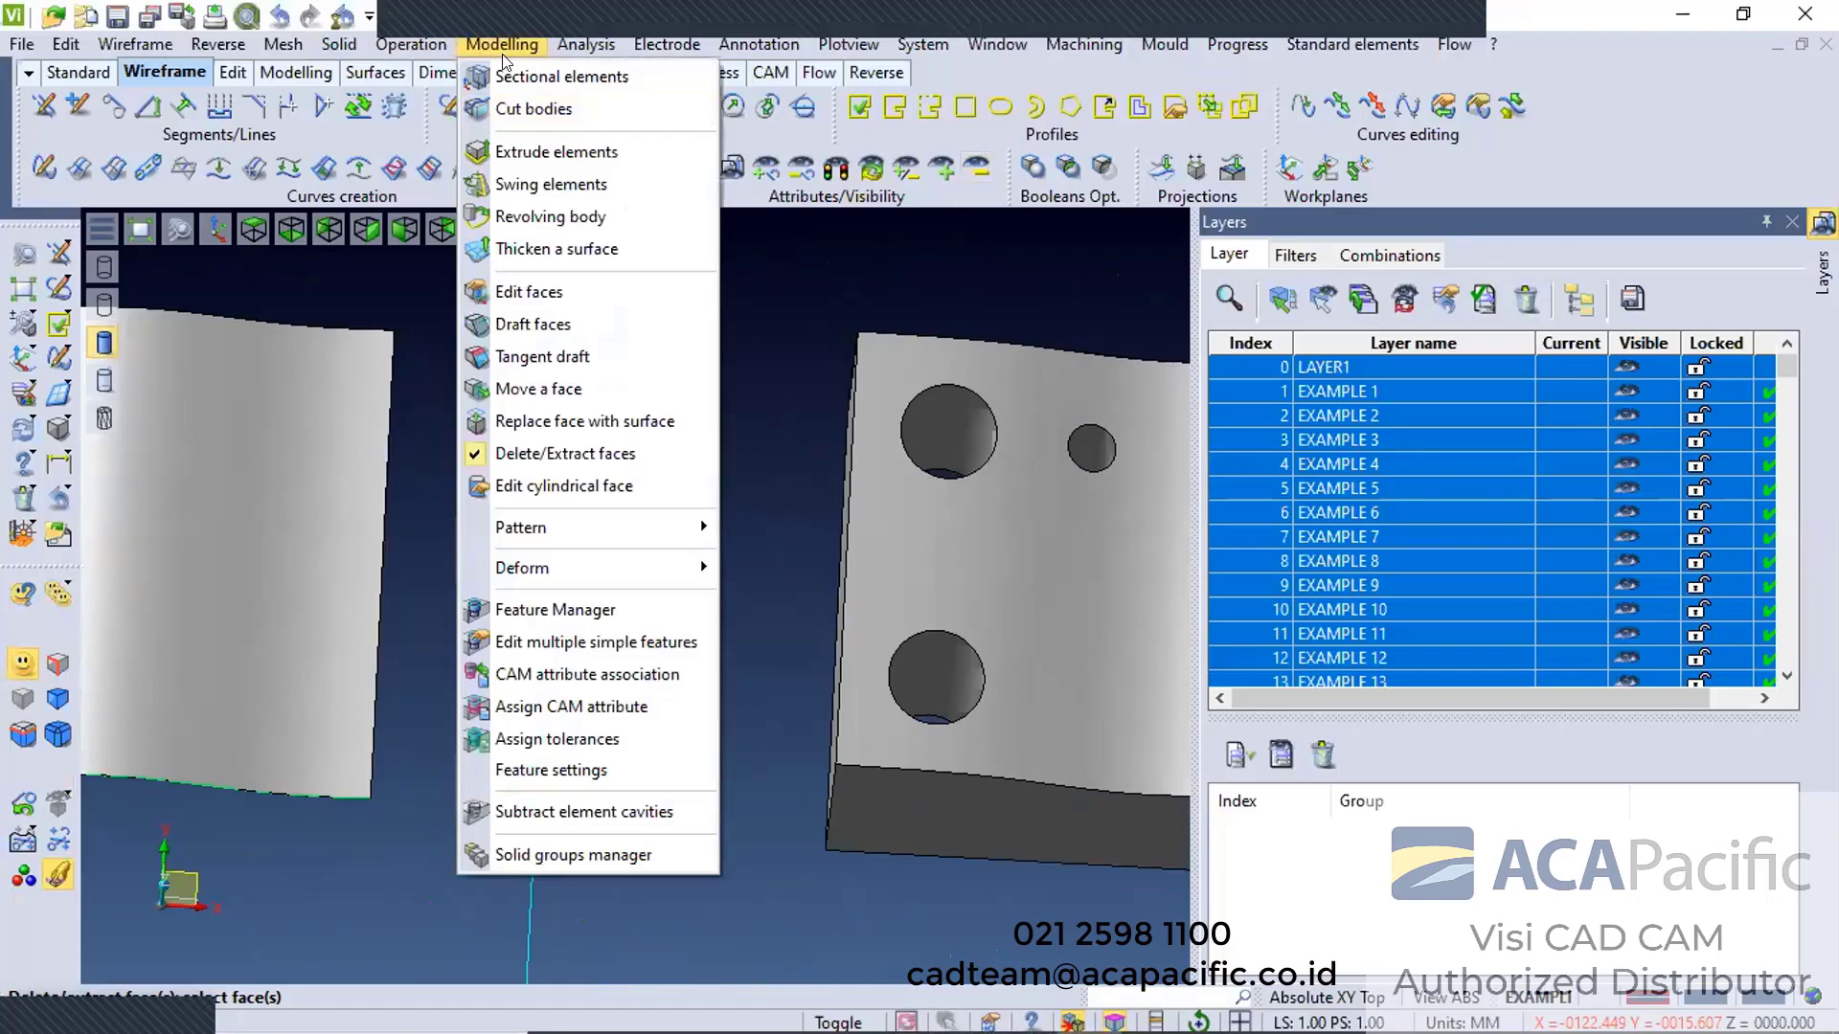
left_click(1229, 354)
middle_click_drag(1164, 390, 909, 454)
scroll(910, 454, "up", 5)
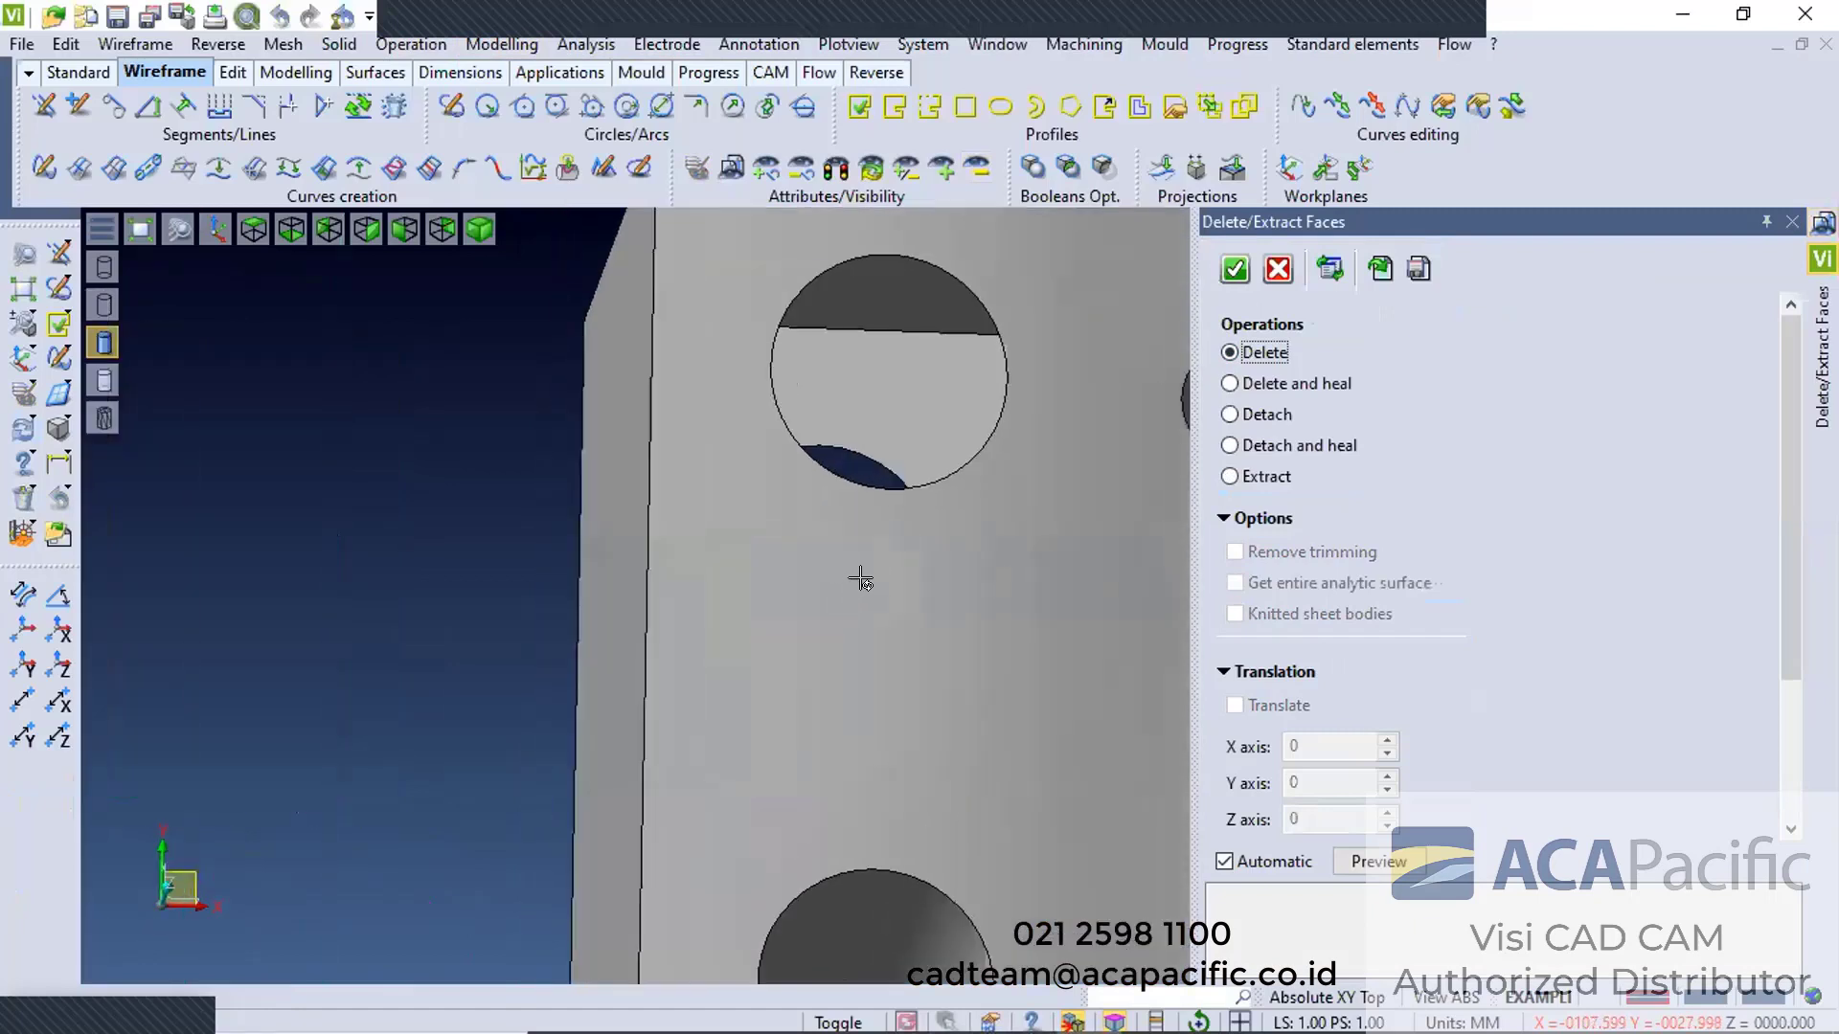
mouse_move(883, 537)
middle_mouse_down()
mouse_move(878, 571)
mouse_move(862, 566)
mouse_move(1066, 427)
mouse_move(934, 494)
mouse_move(891, 591)
mouse_move(1042, 426)
mouse_move(973, 544)
mouse_move(928, 478)
mouse_move(1072, 604)
middle_mouse_up()
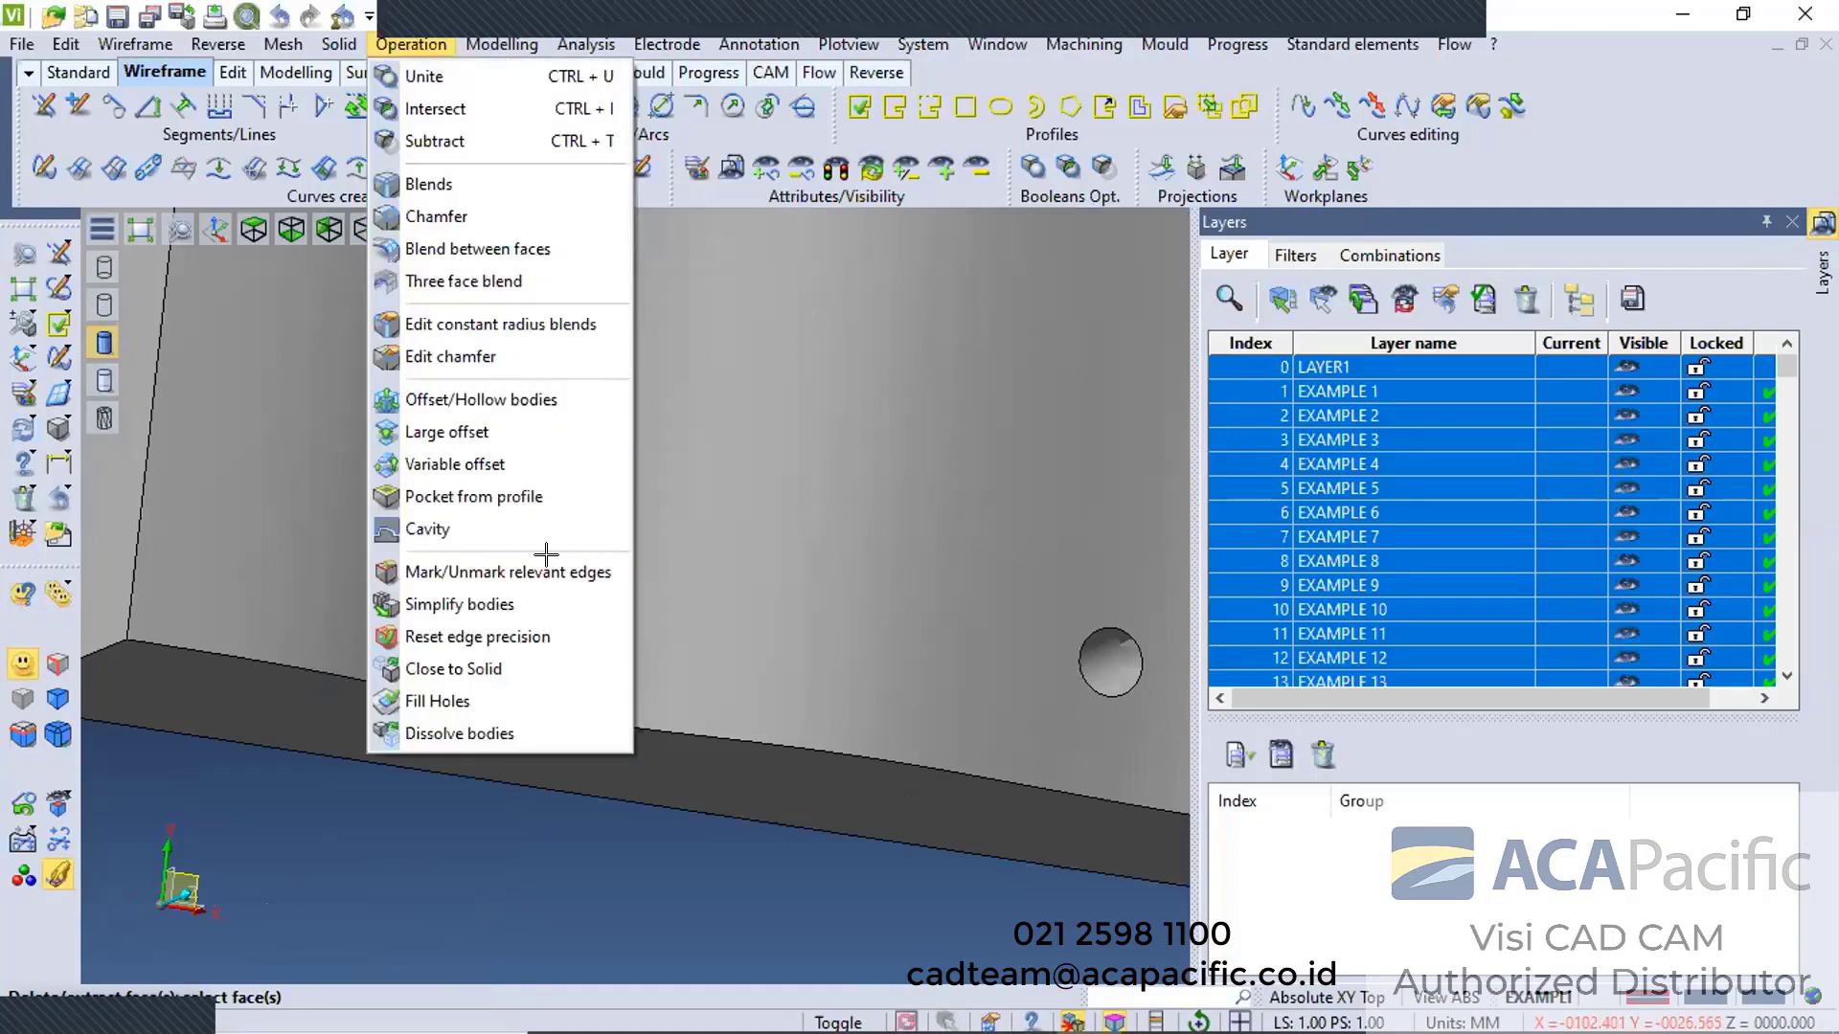
Move the front large hole at the right end of the example 19 block 4 mm toward the other large hole
left_click(698, 386)
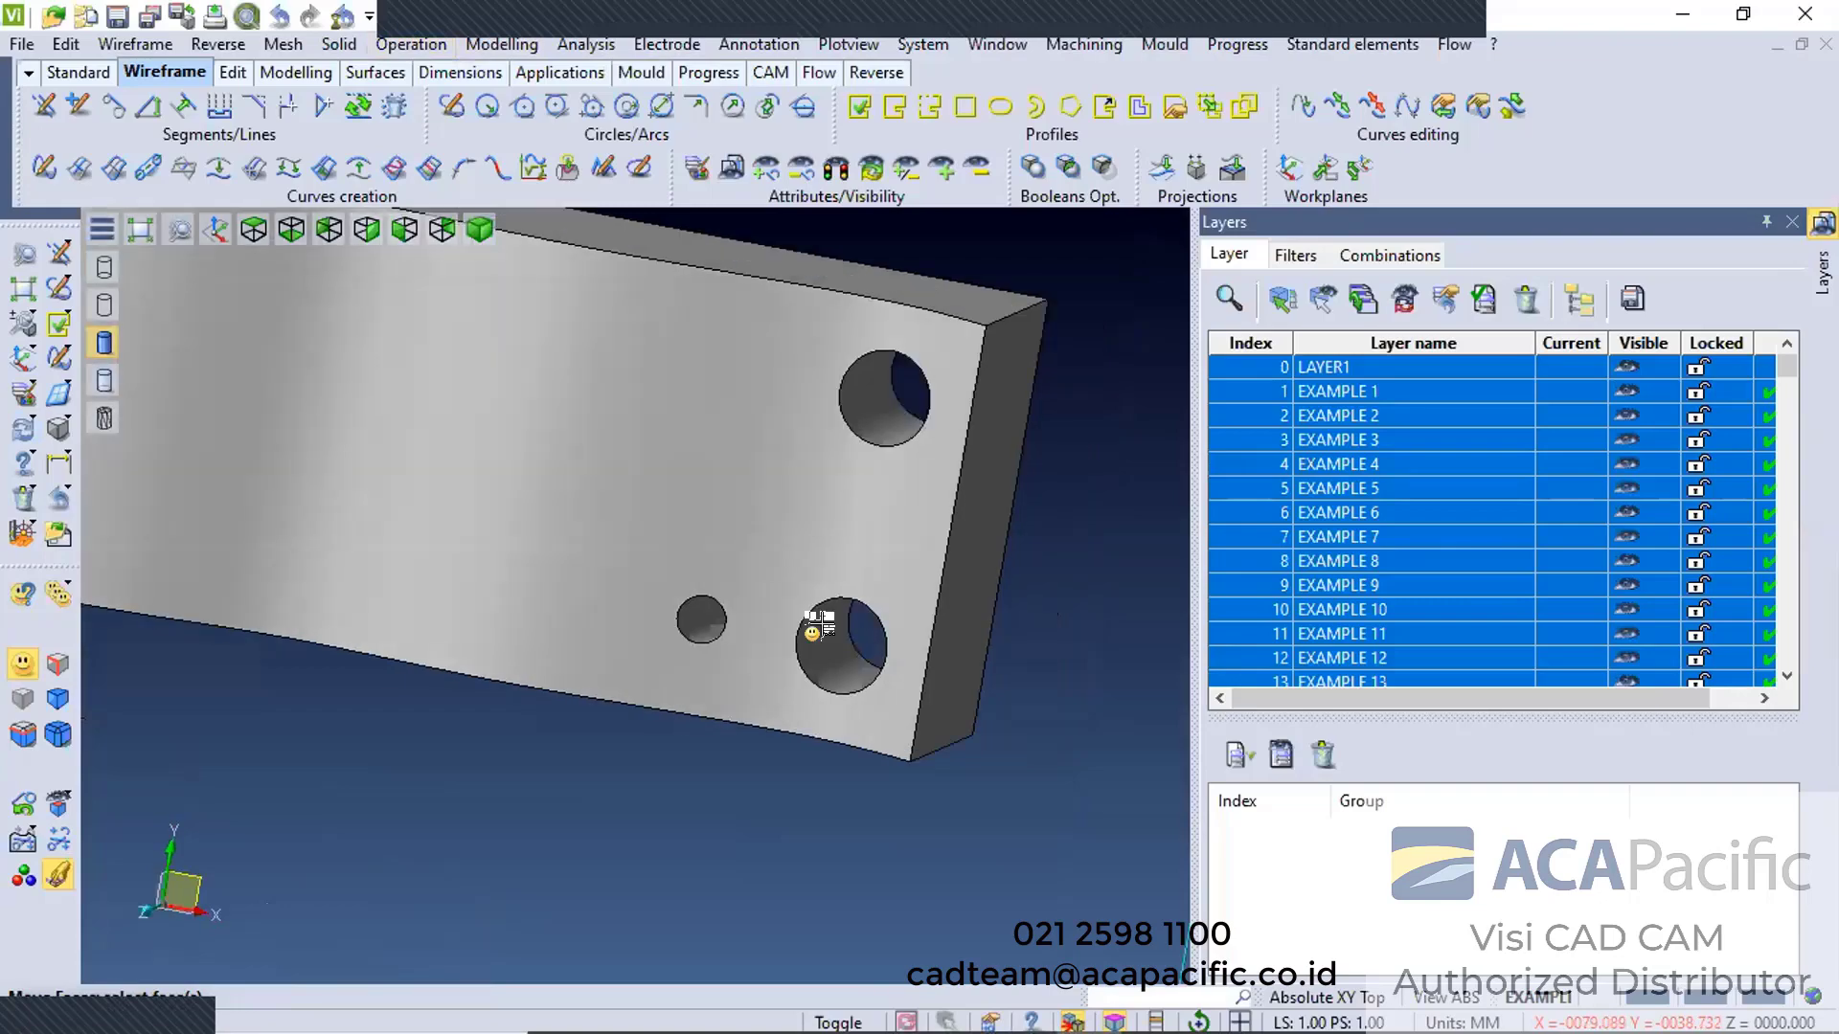
left_click(839, 626)
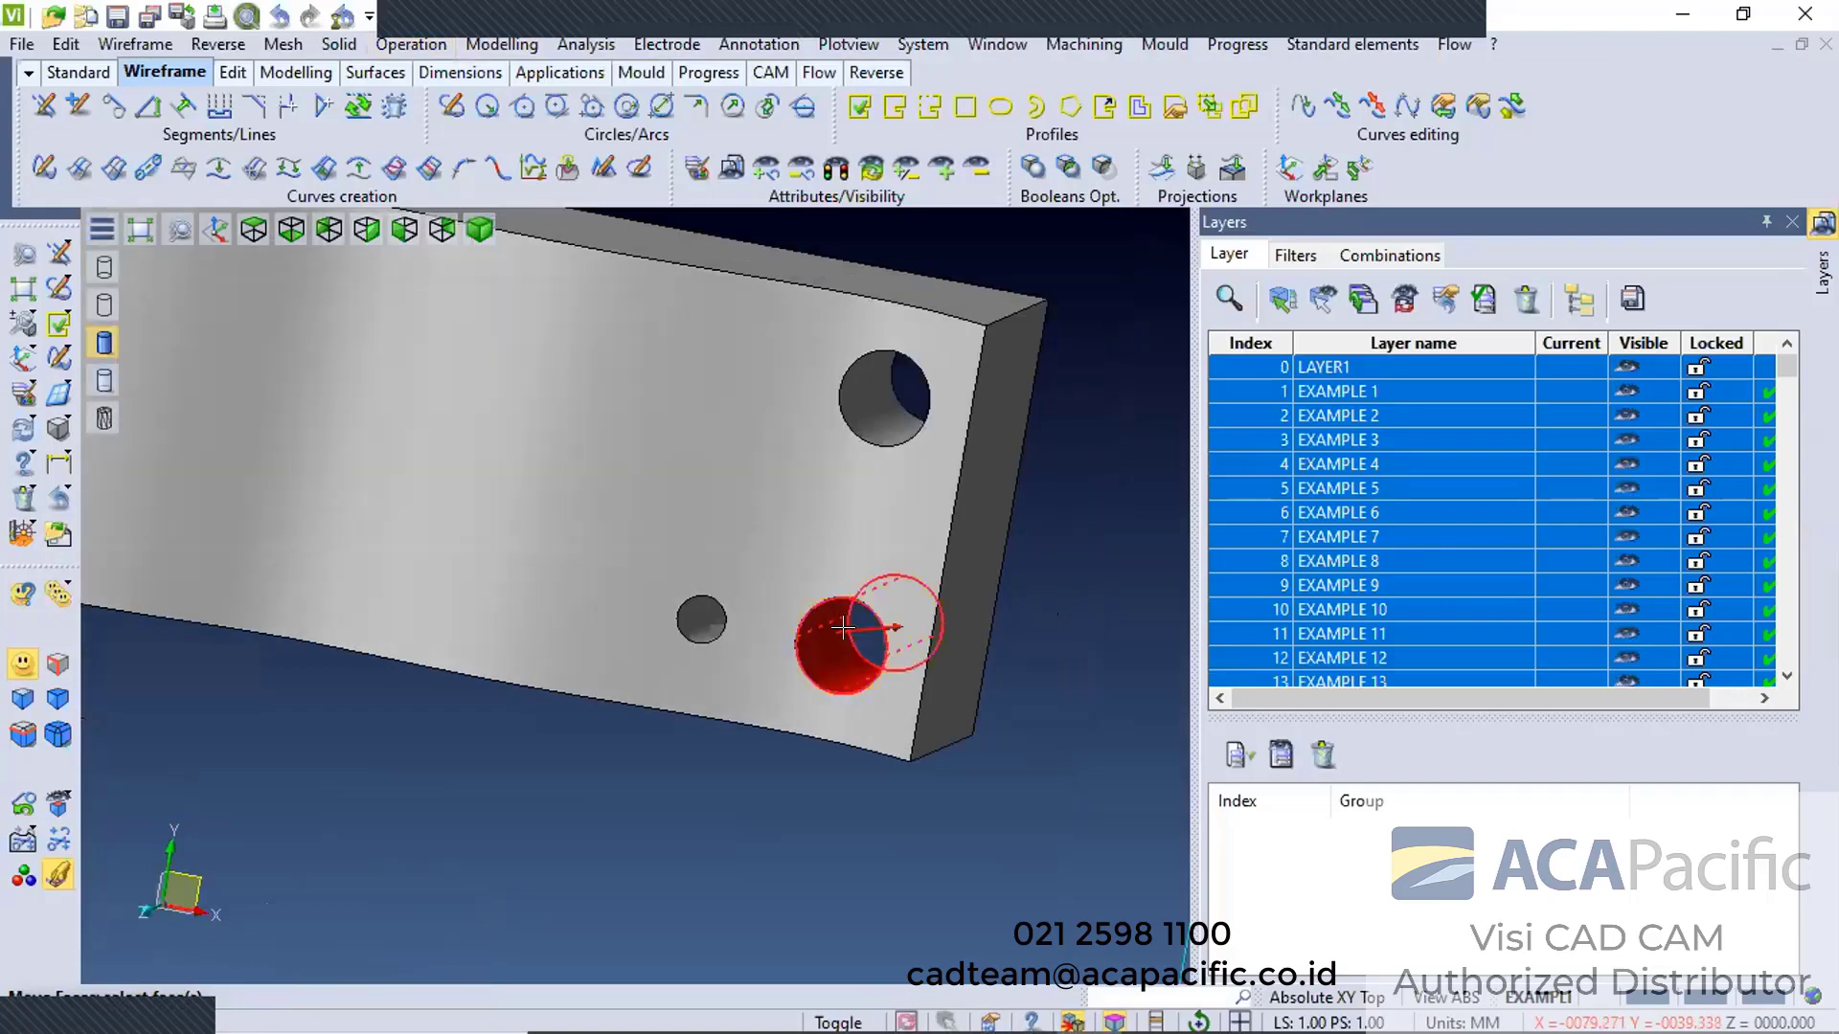
right_click(968, 659)
middle_click_drag(576, 859, 501, 837)
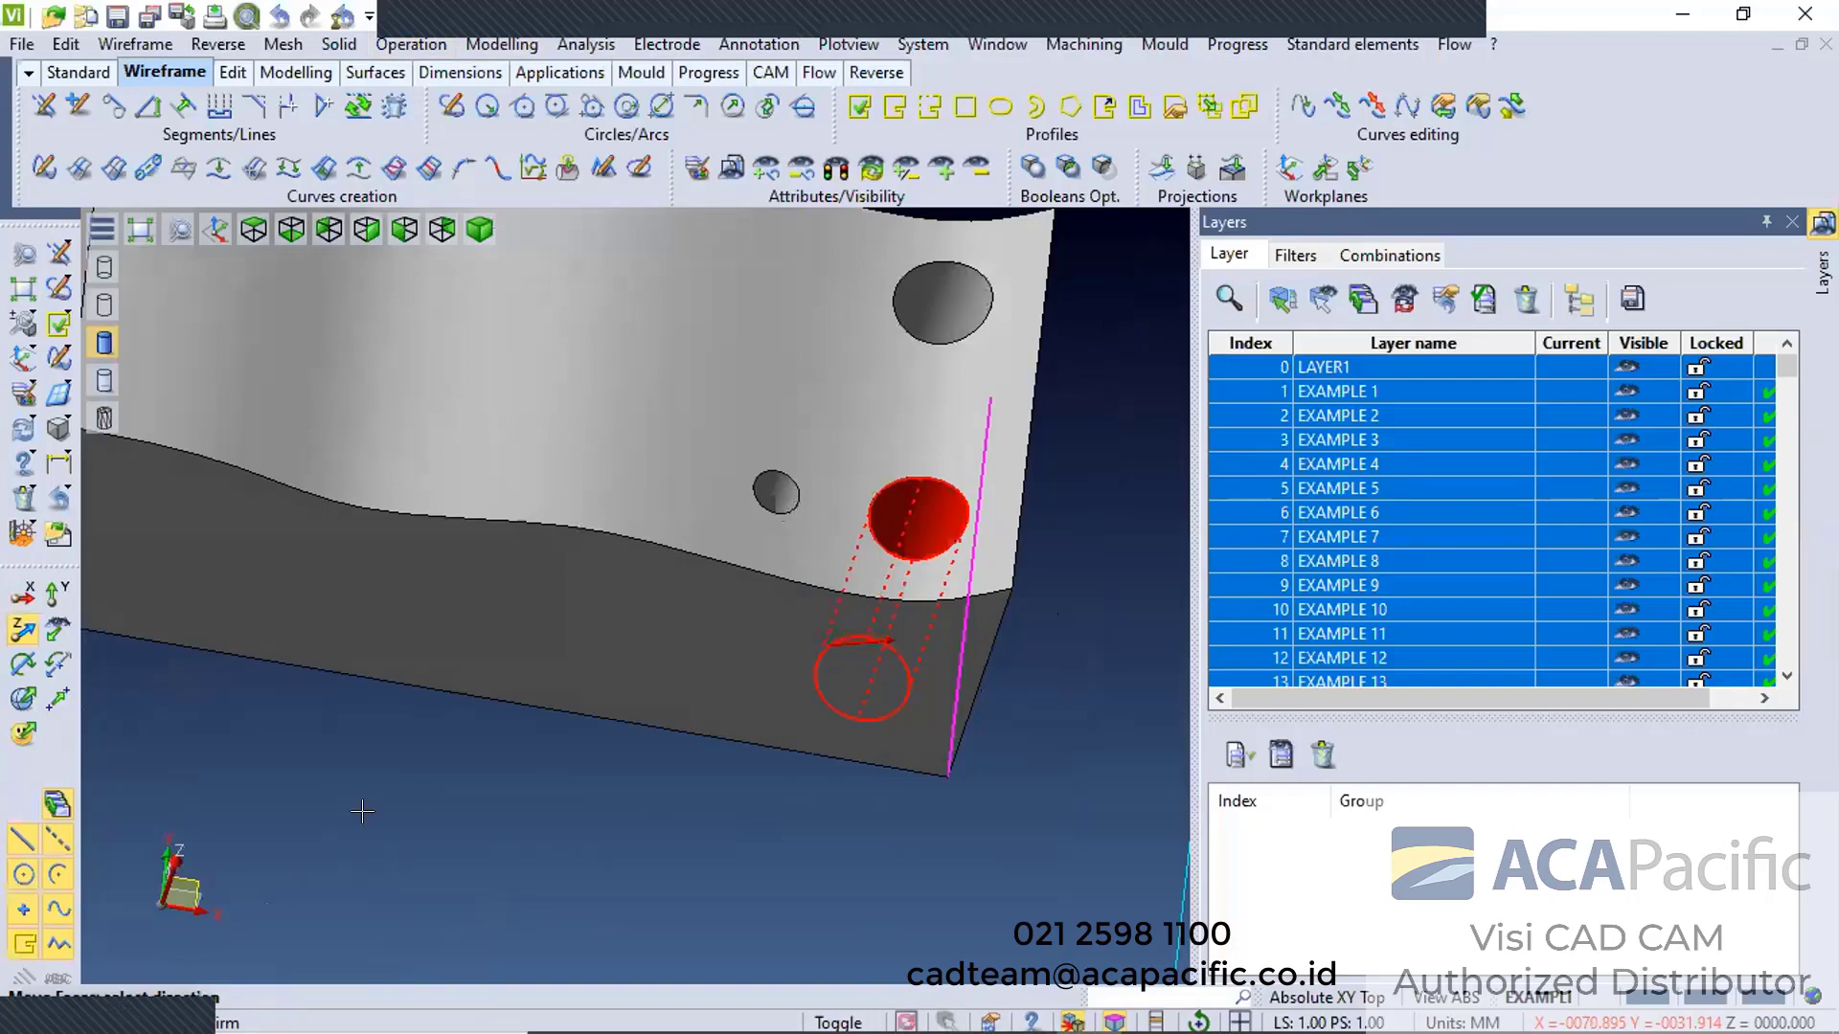
middle_click_drag(972, 624, 675, 715)
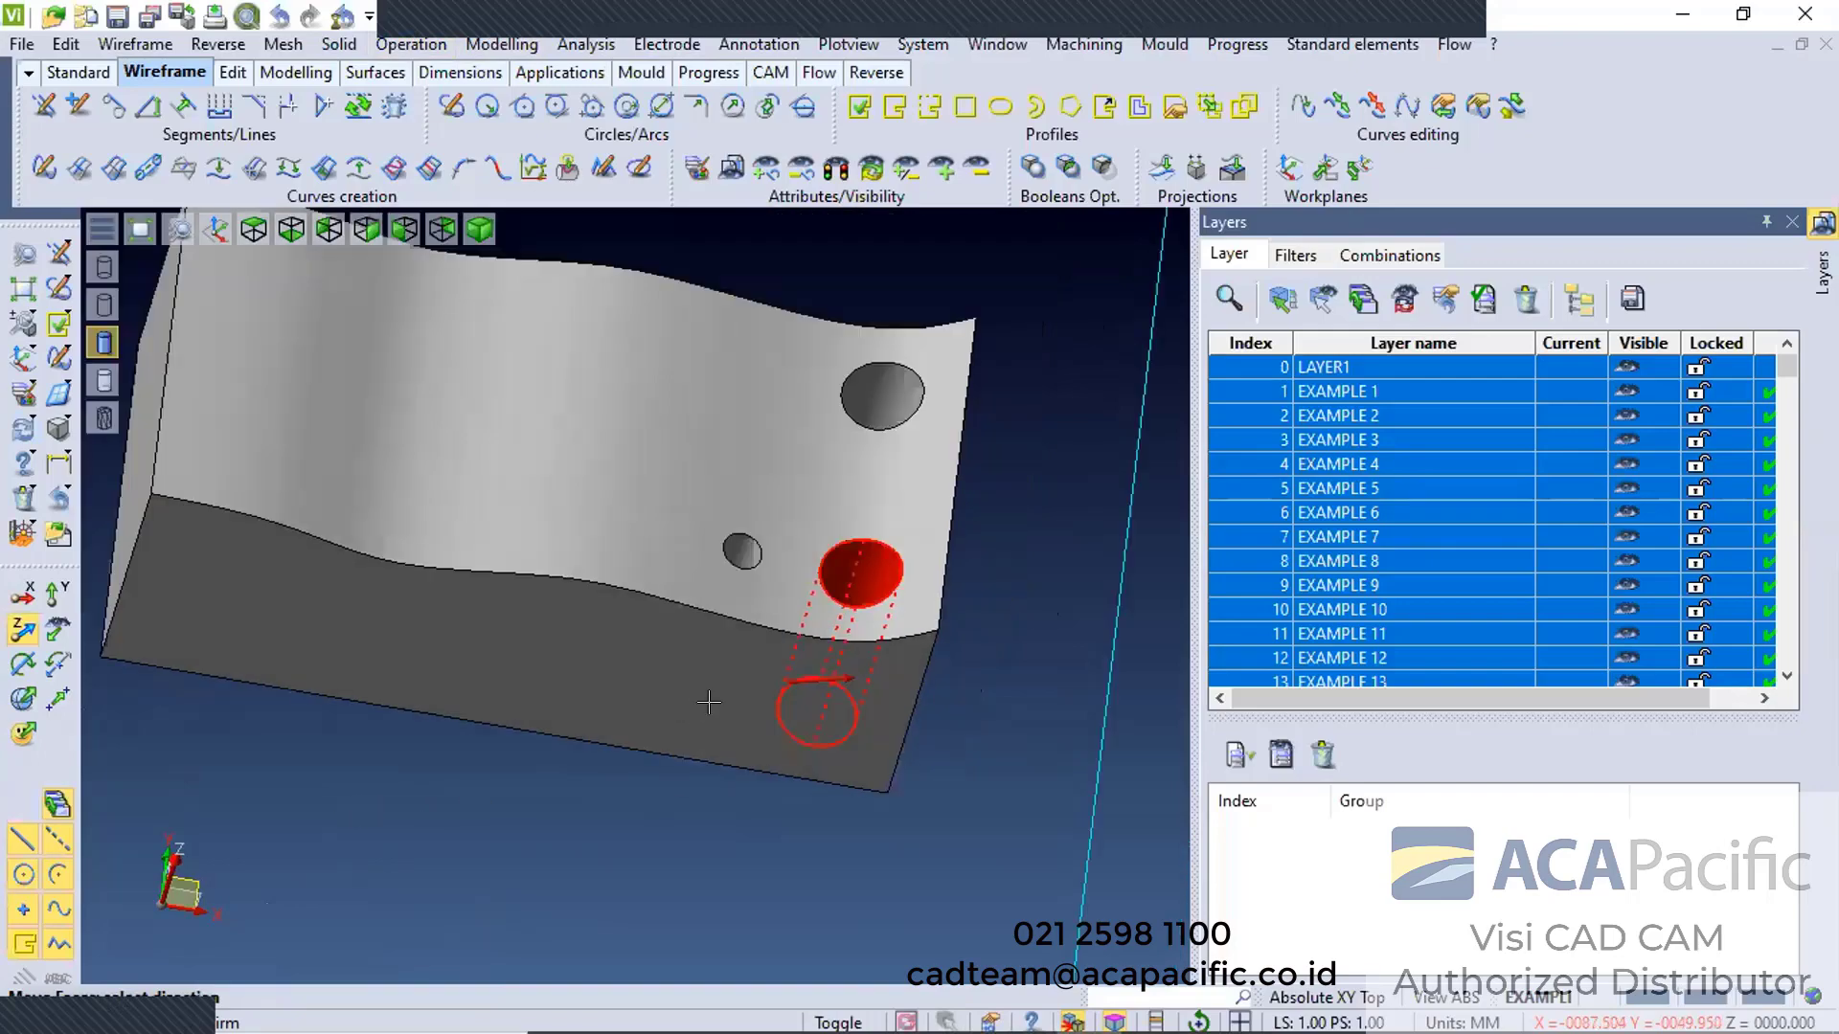
right_click(718, 665)
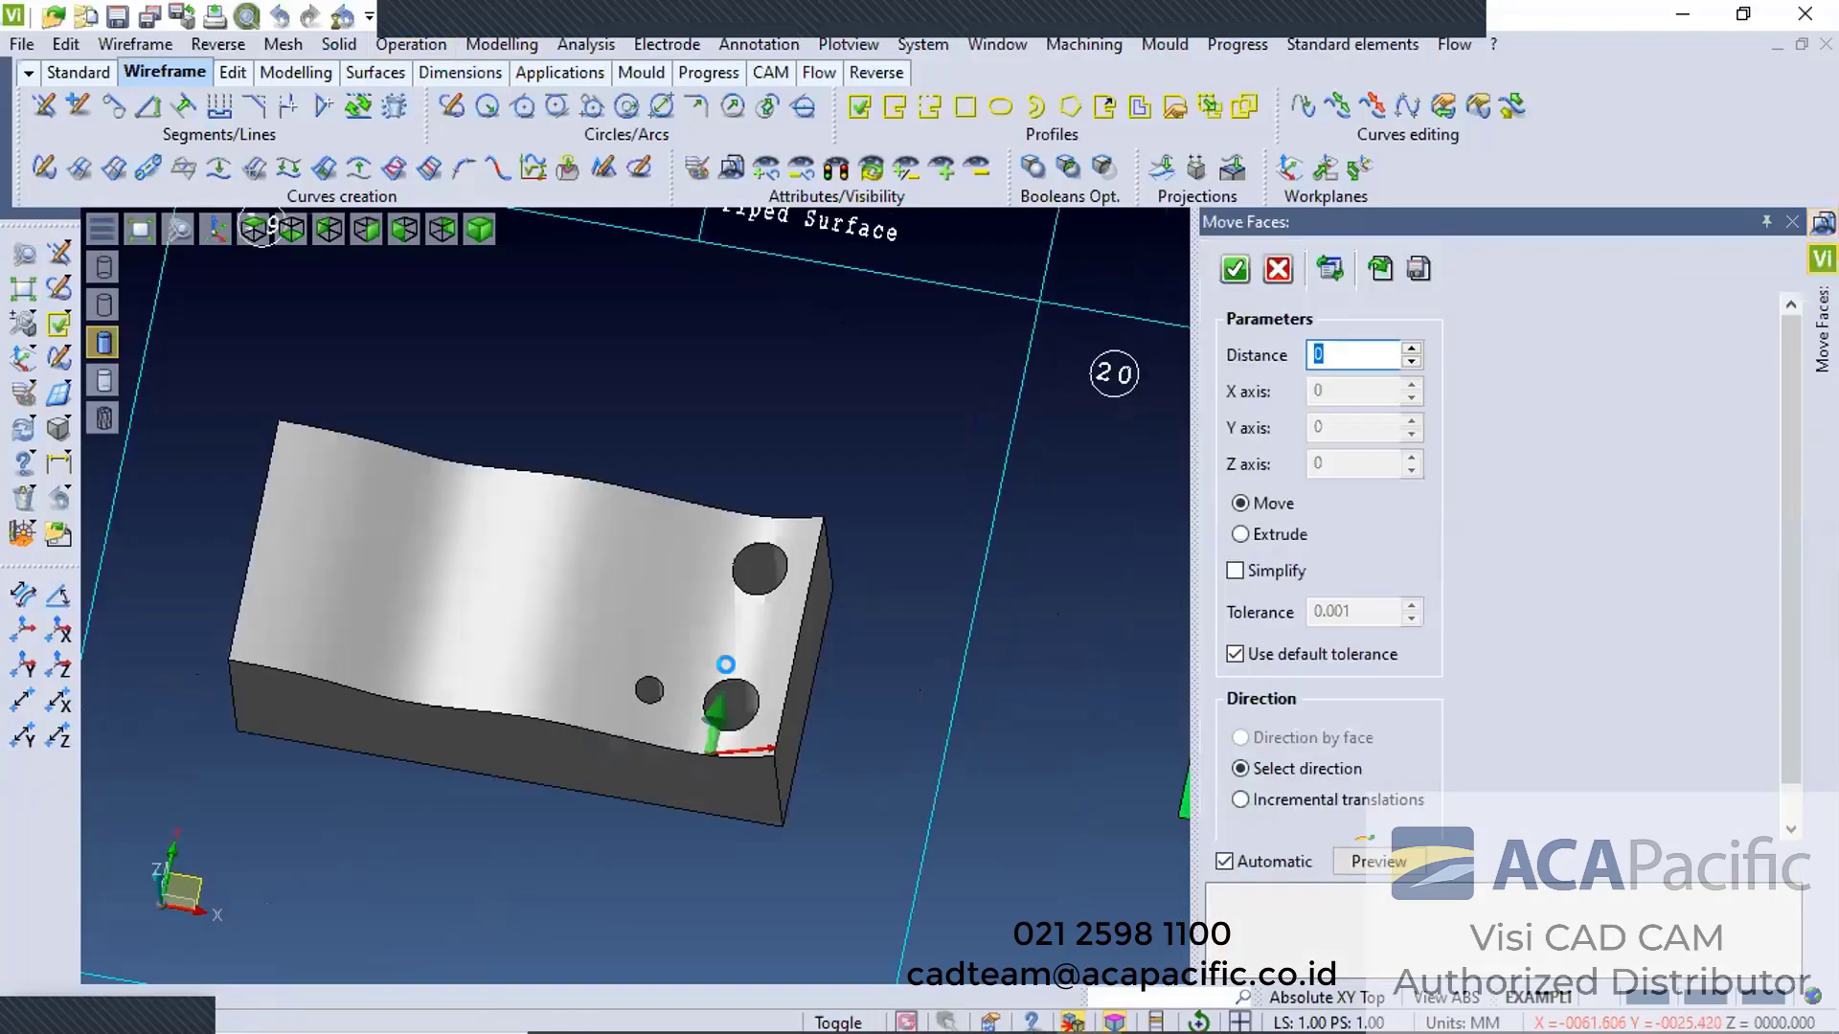
type("4")
right_click(839, 712)
middle_click_drag(860, 658, 610, 725)
scroll(899, 686, "down", 3)
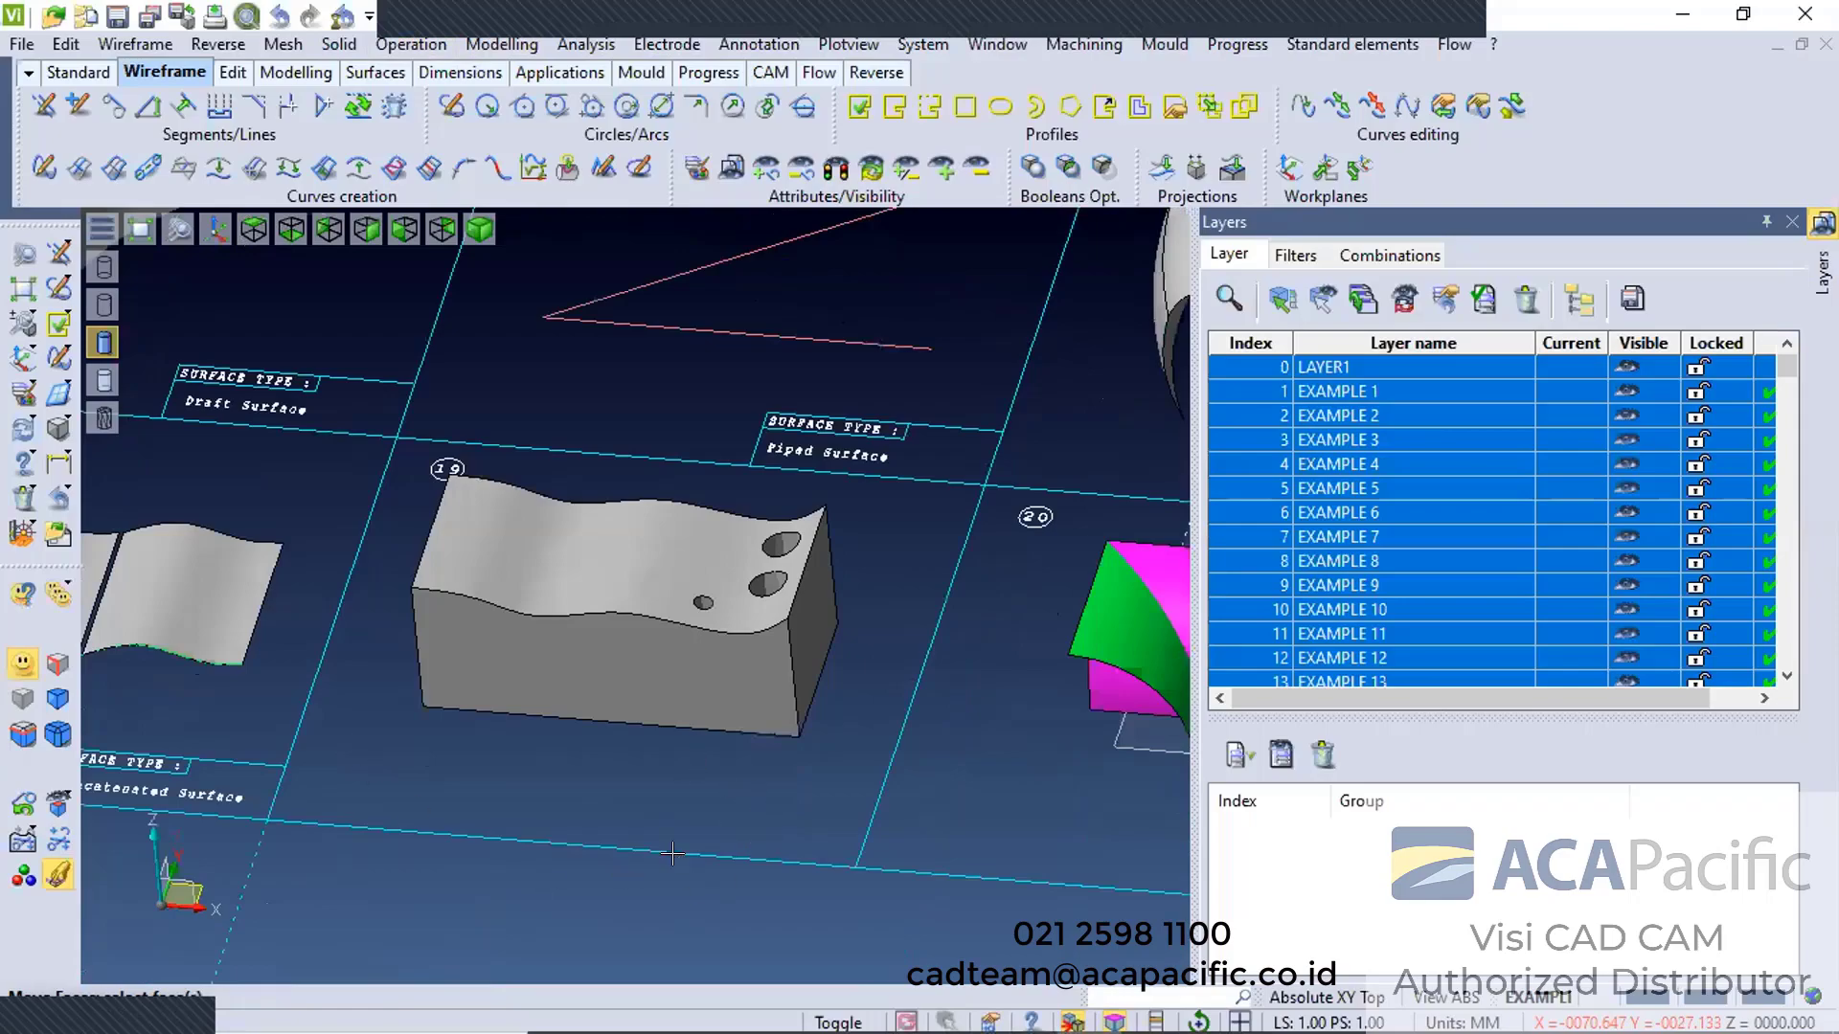
scroll(855, 670, "down", 3)
middle_click_drag(731, 688, 758, 680)
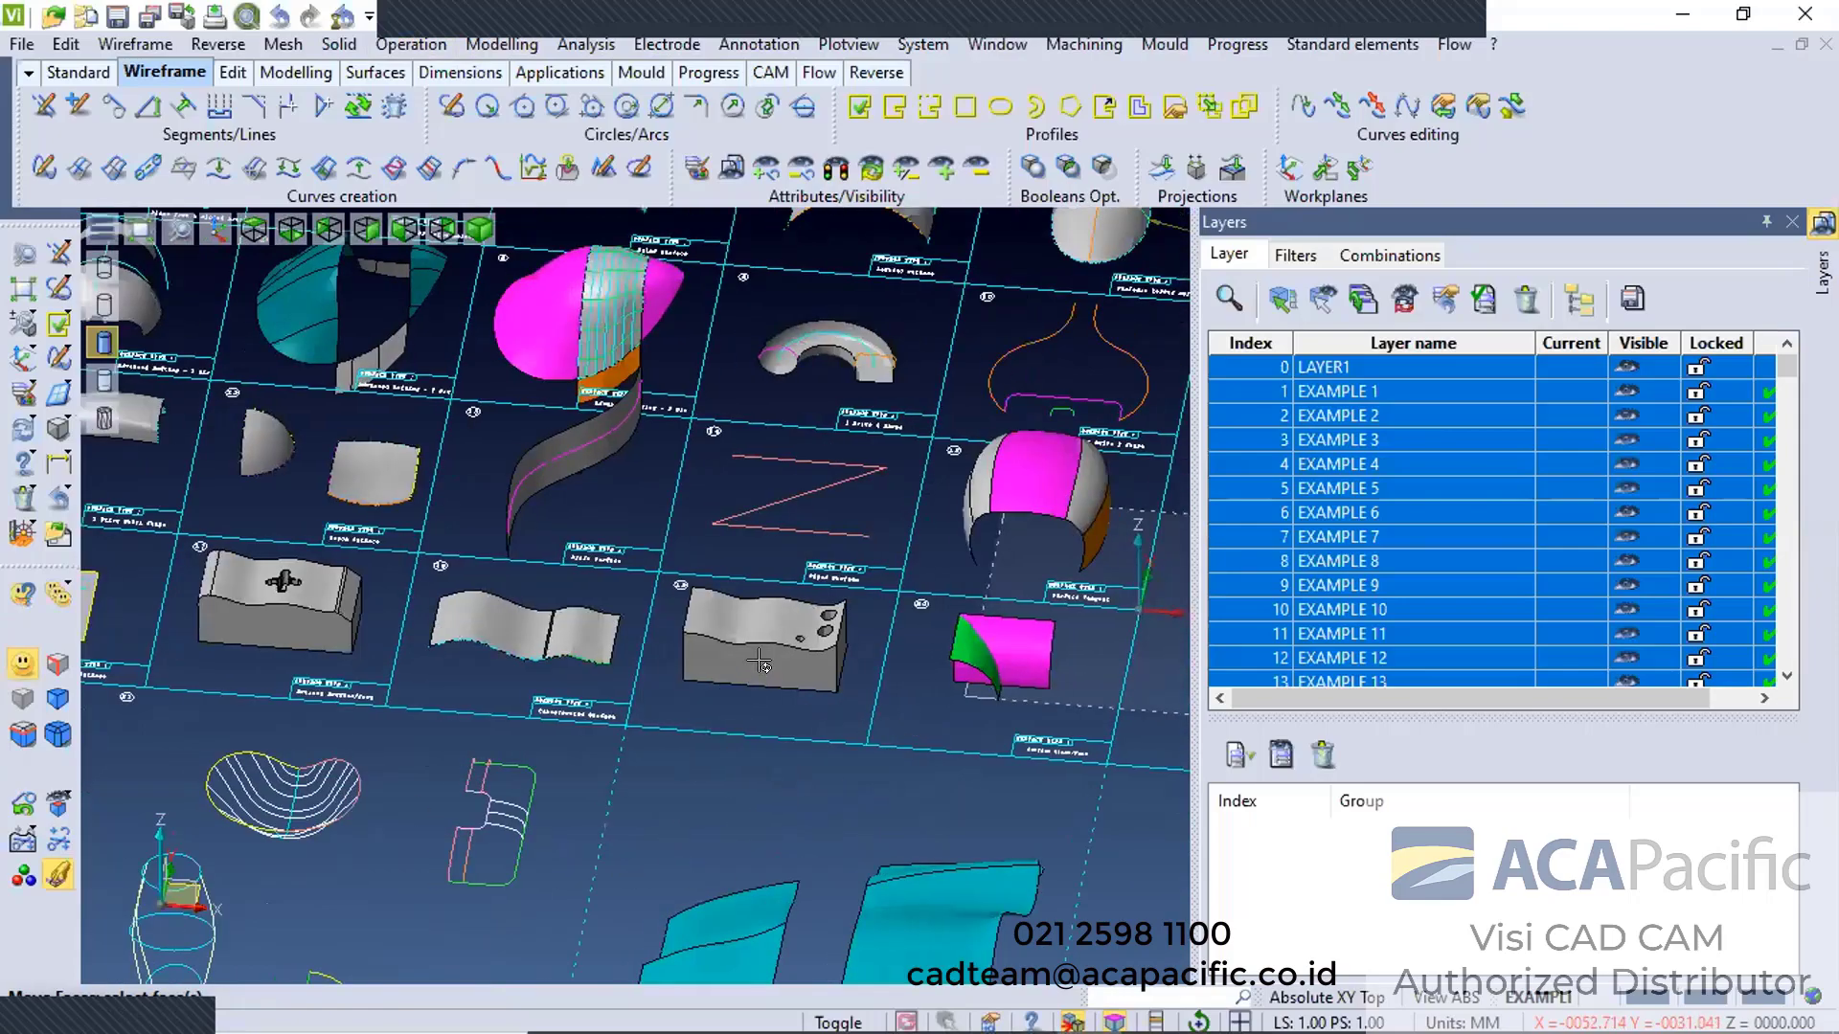
Create an Auto Constrained Surface from the bottle-shaped wireframe curves in example 21
middle_click_drag(307, 361, 278, 254)
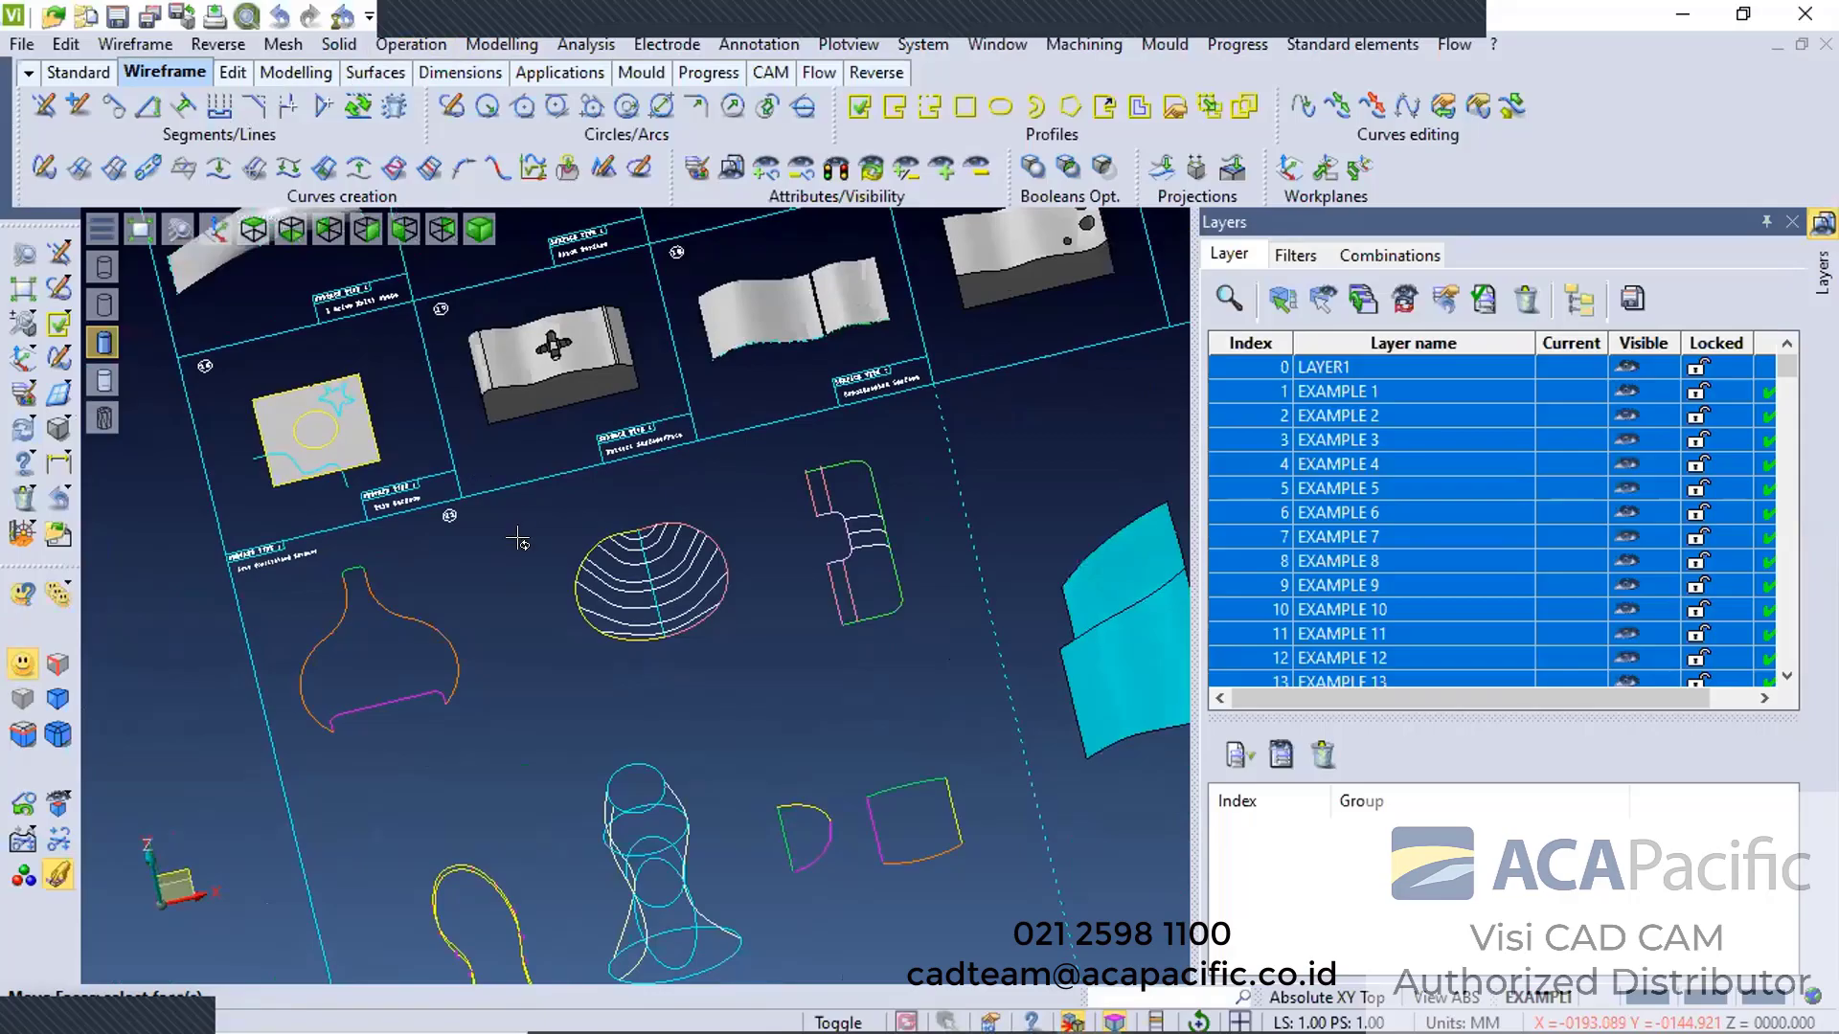
middle_click_drag(300, 619, 287, 664)
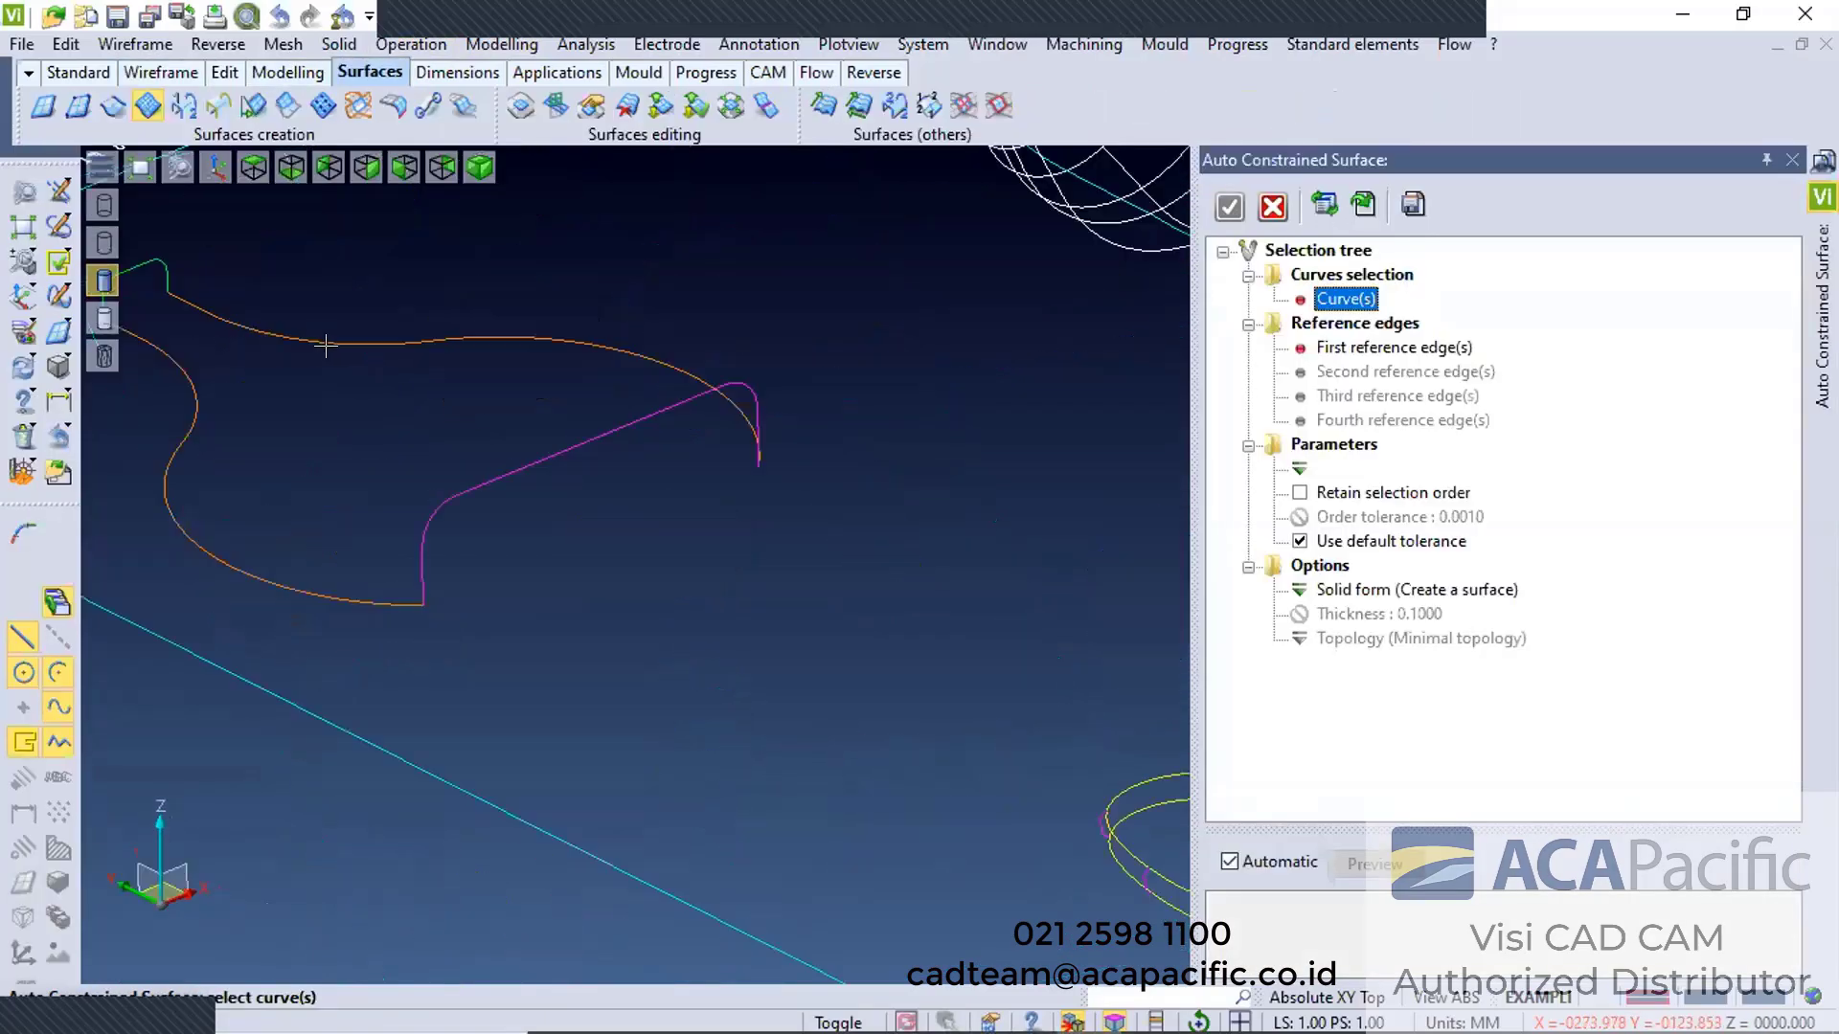
scroll(704, 522, "down", 3)
scroll(325, 337, "up", 1)
left_click_drag(326, 337, 840, 643)
right_click(840, 644)
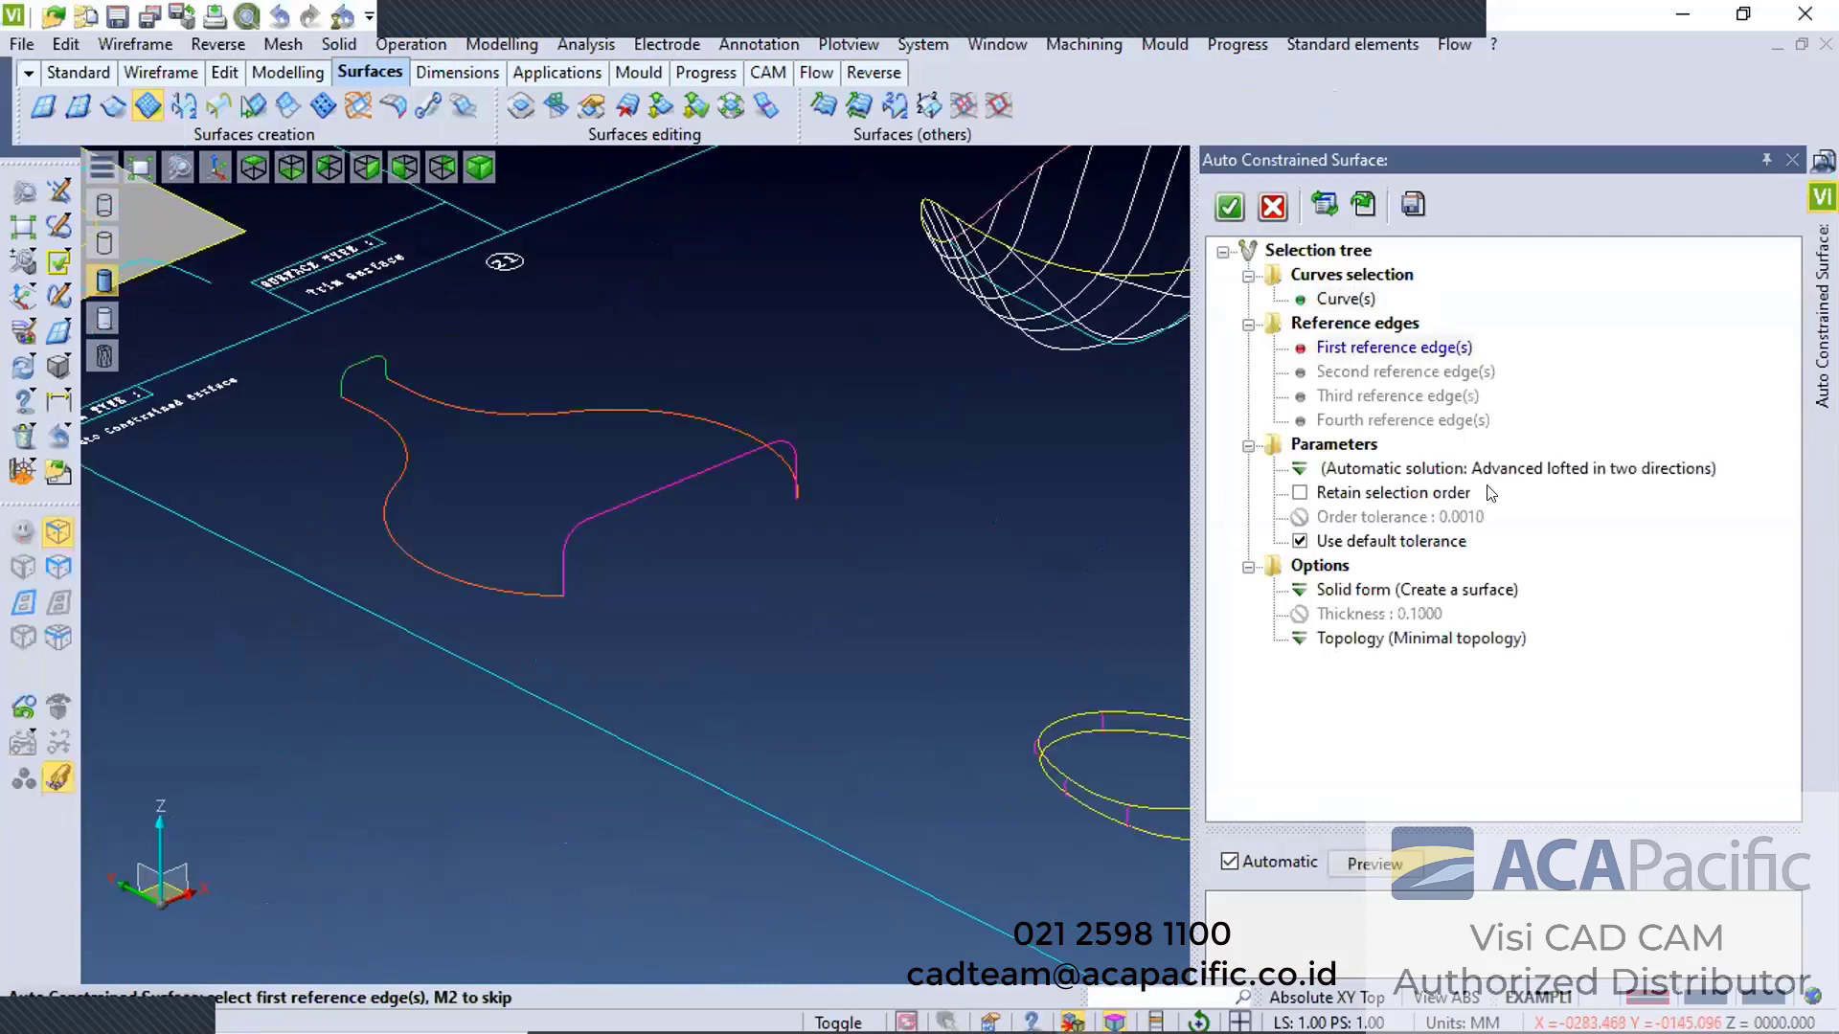
left_click(1374, 864)
middle_click_drag(733, 467, 1264, 245)
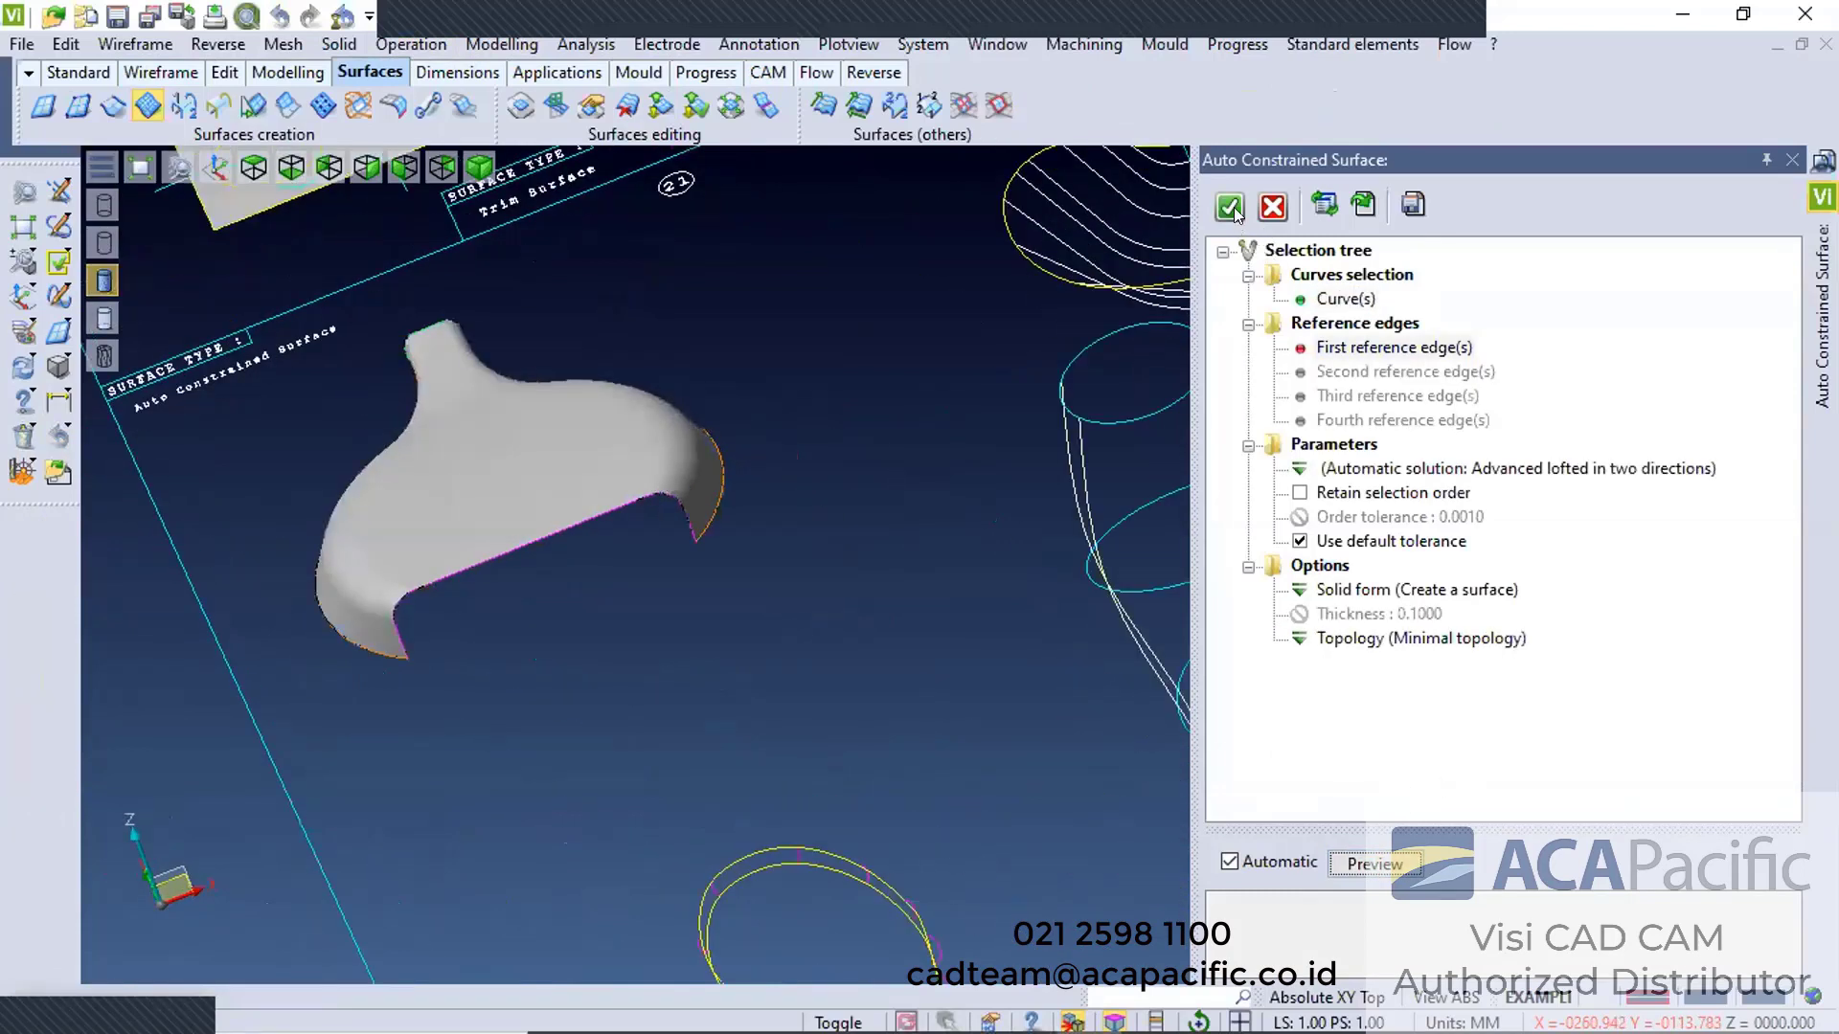
left_click(1233, 217)
middle_click_drag(565, 556, 626, 575)
scroll(733, 450, "down", 2)
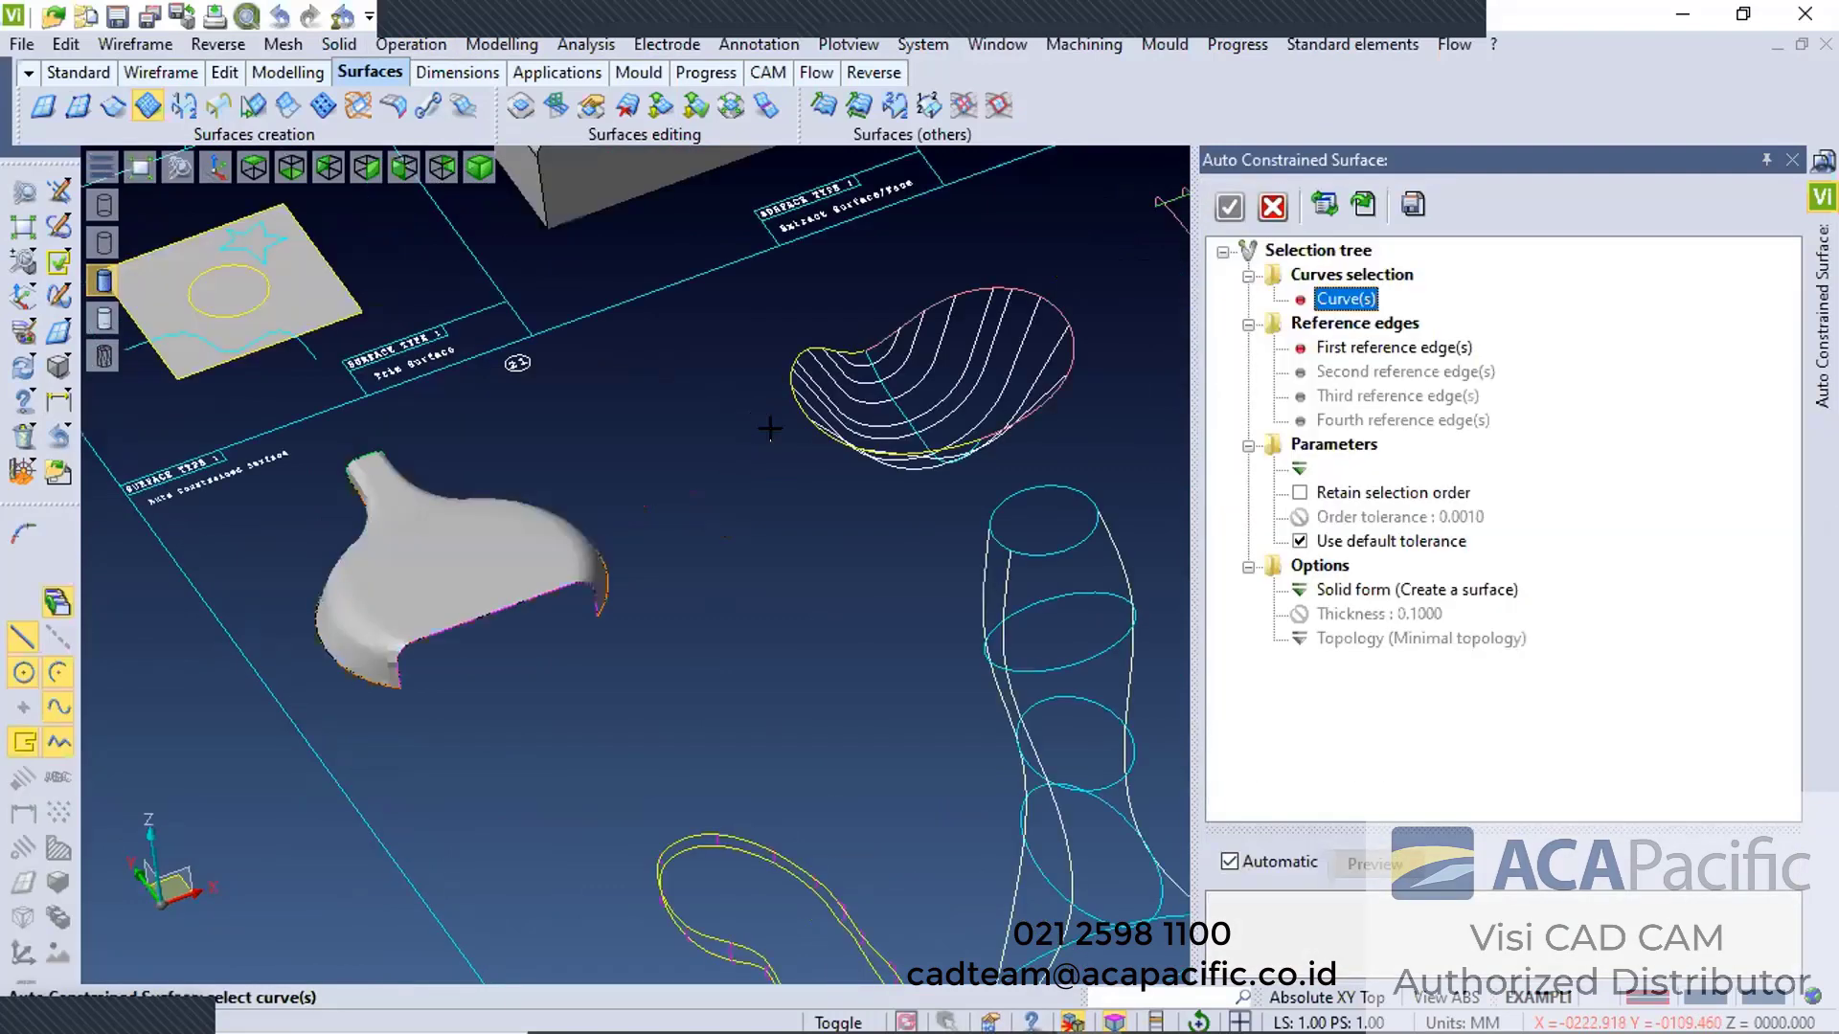
Create an Auto Constrained Surface from the bowl-shaped section curves beside the bottle-shaped surface in example 21
scroll(835, 436, "up", 1)
scroll(694, 230, "down", 2)
middle_click_drag(302, 100, 325, 129)
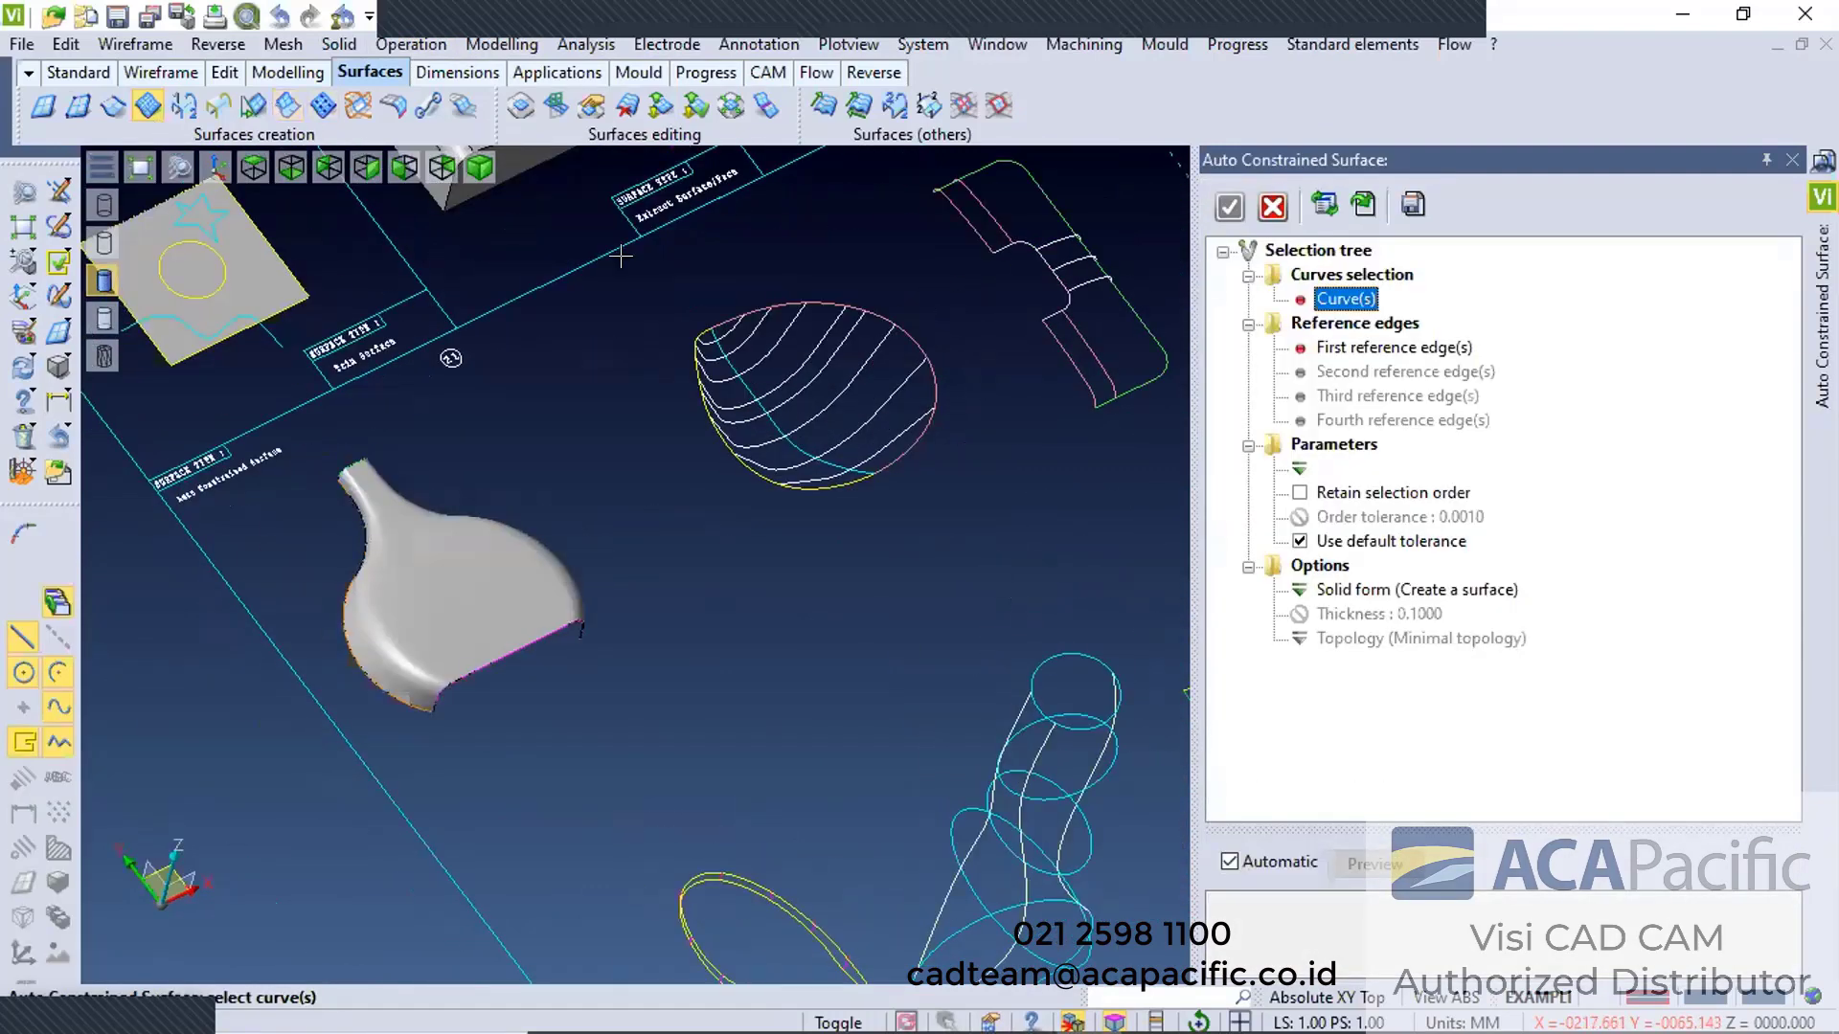
left_click_drag(653, 272, 992, 557)
middle_click(945, 562)
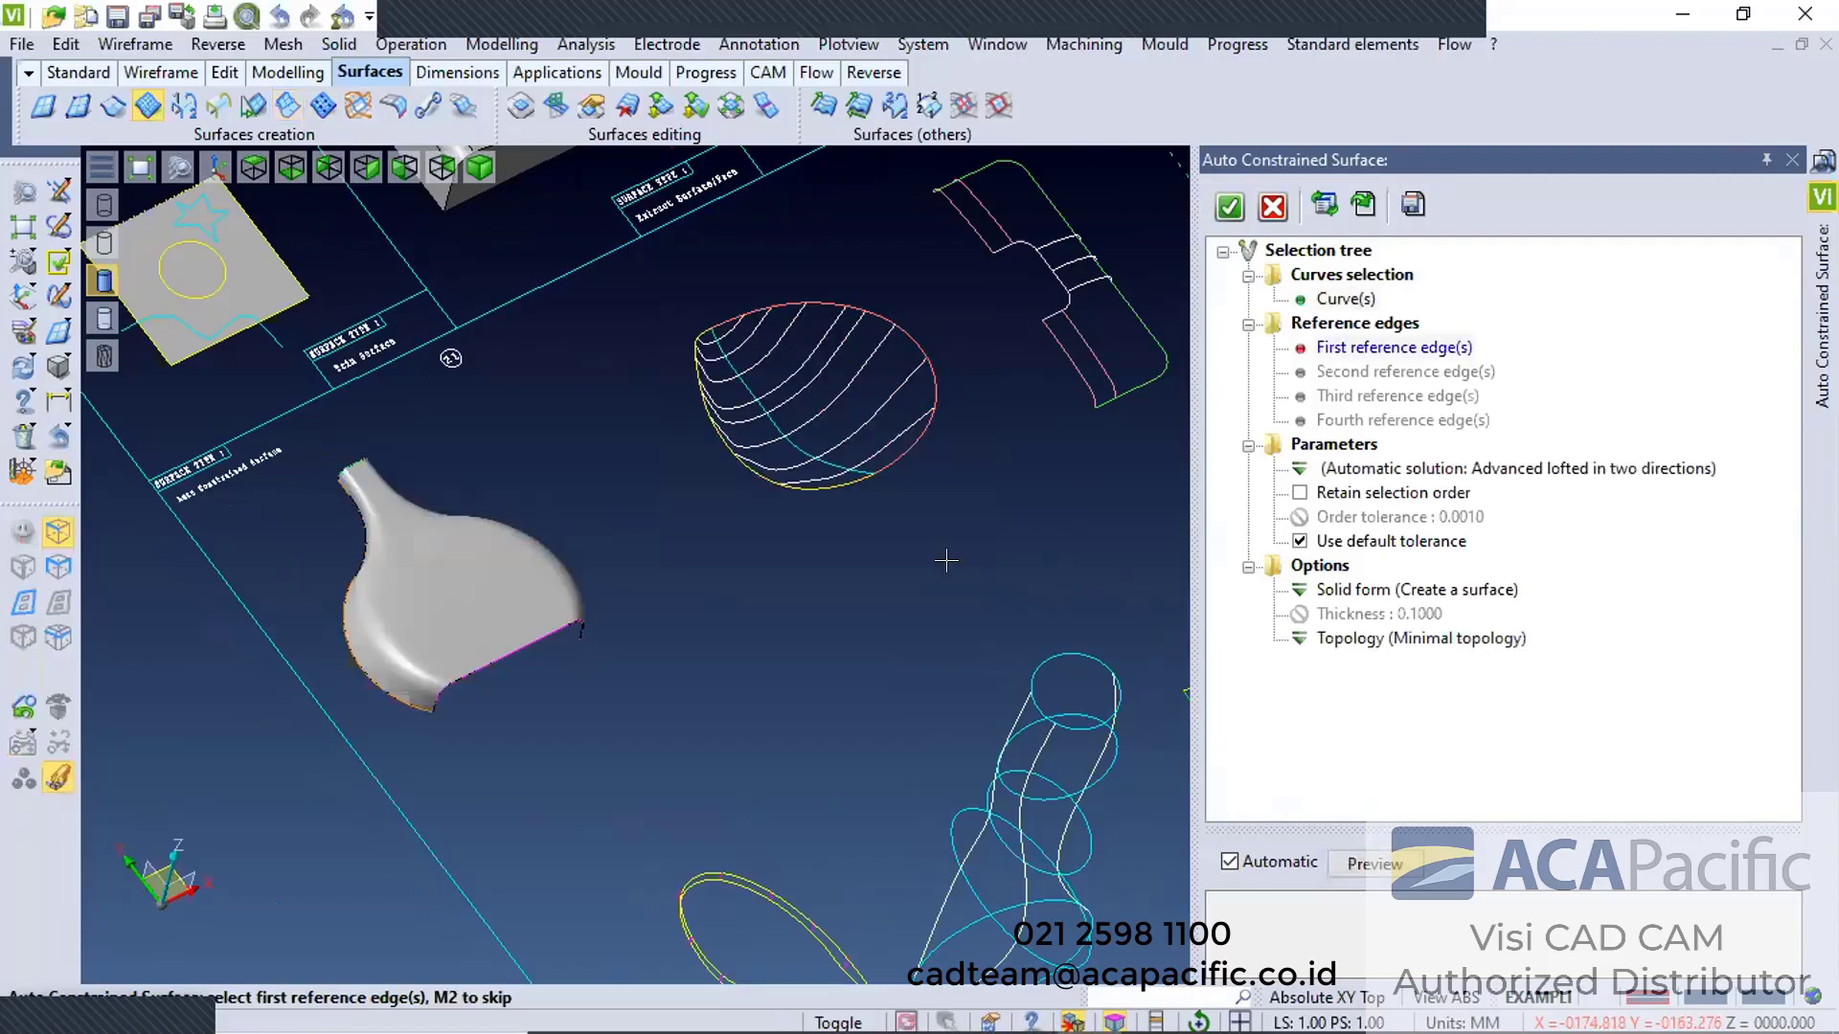
right_click(963, 471)
middle_click_drag(785, 474, 942, 499)
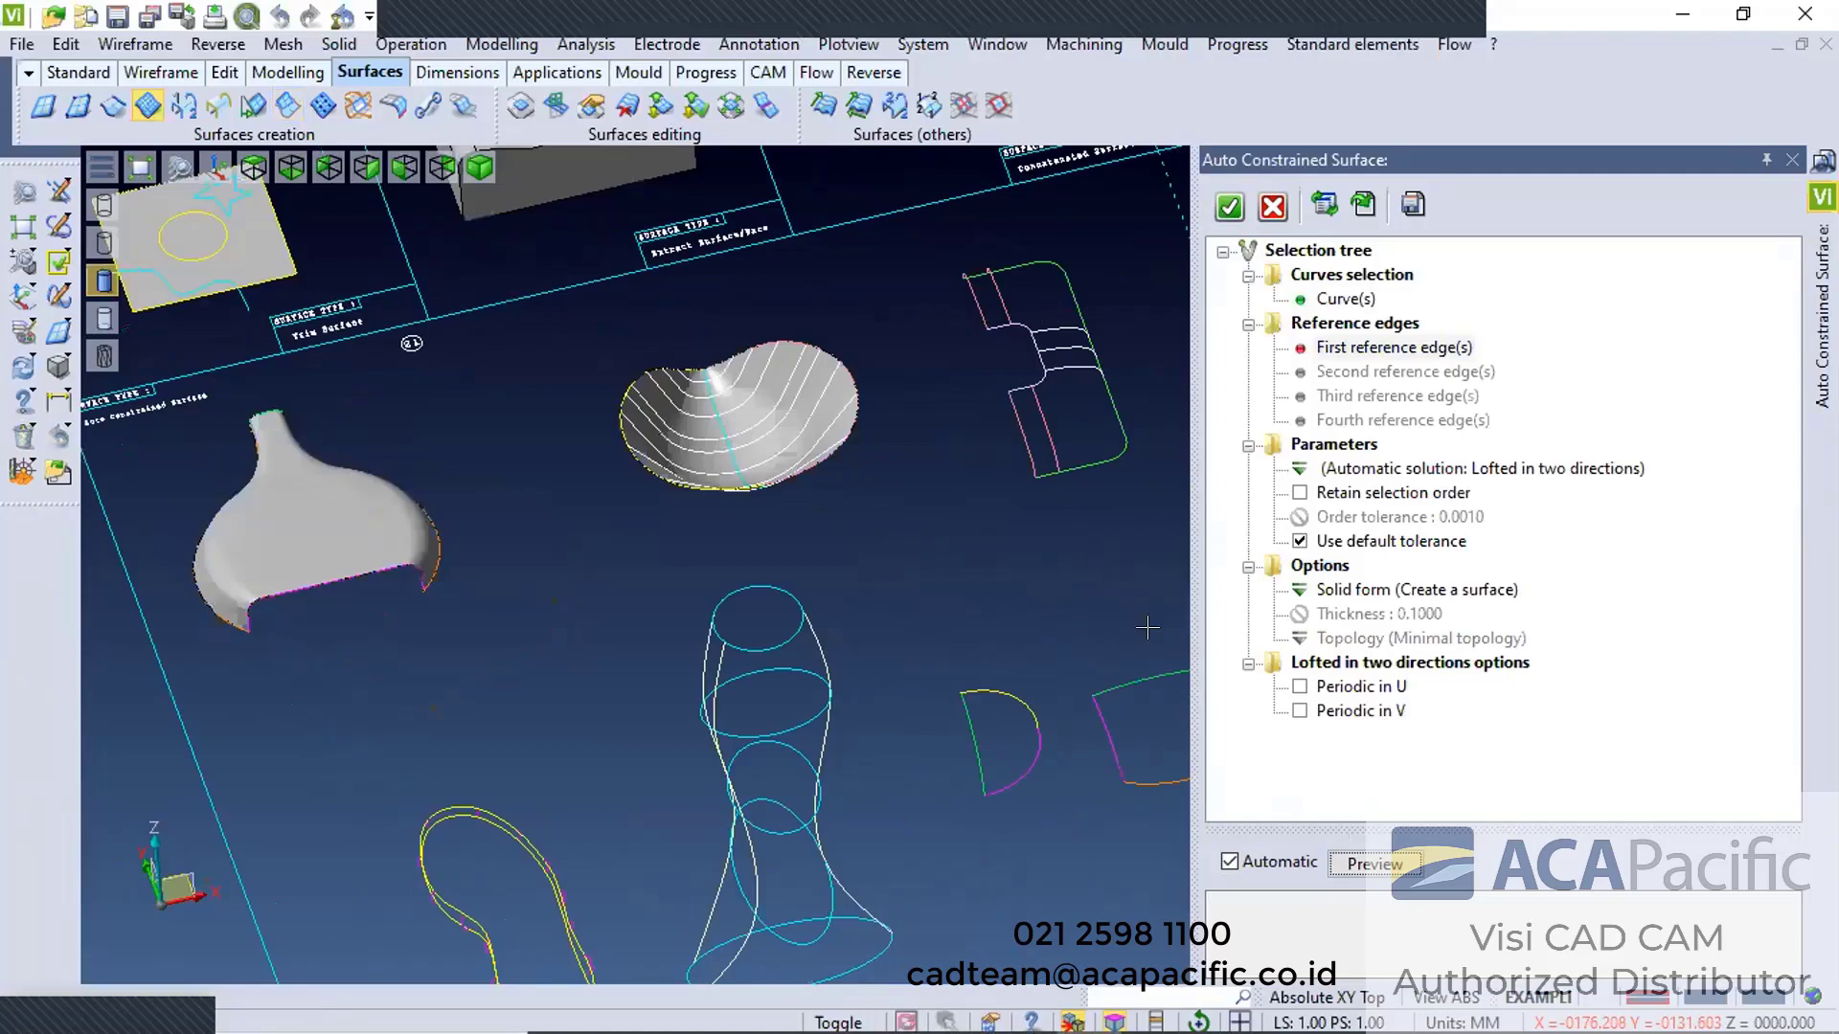
middle_click(825, 629)
Create an Auto Constrained Surface from the notched bracket-shaped curves in the wireframe selection area
scroll(825, 630, "up", 2)
middle_click_drag(880, 562, 1039, 602)
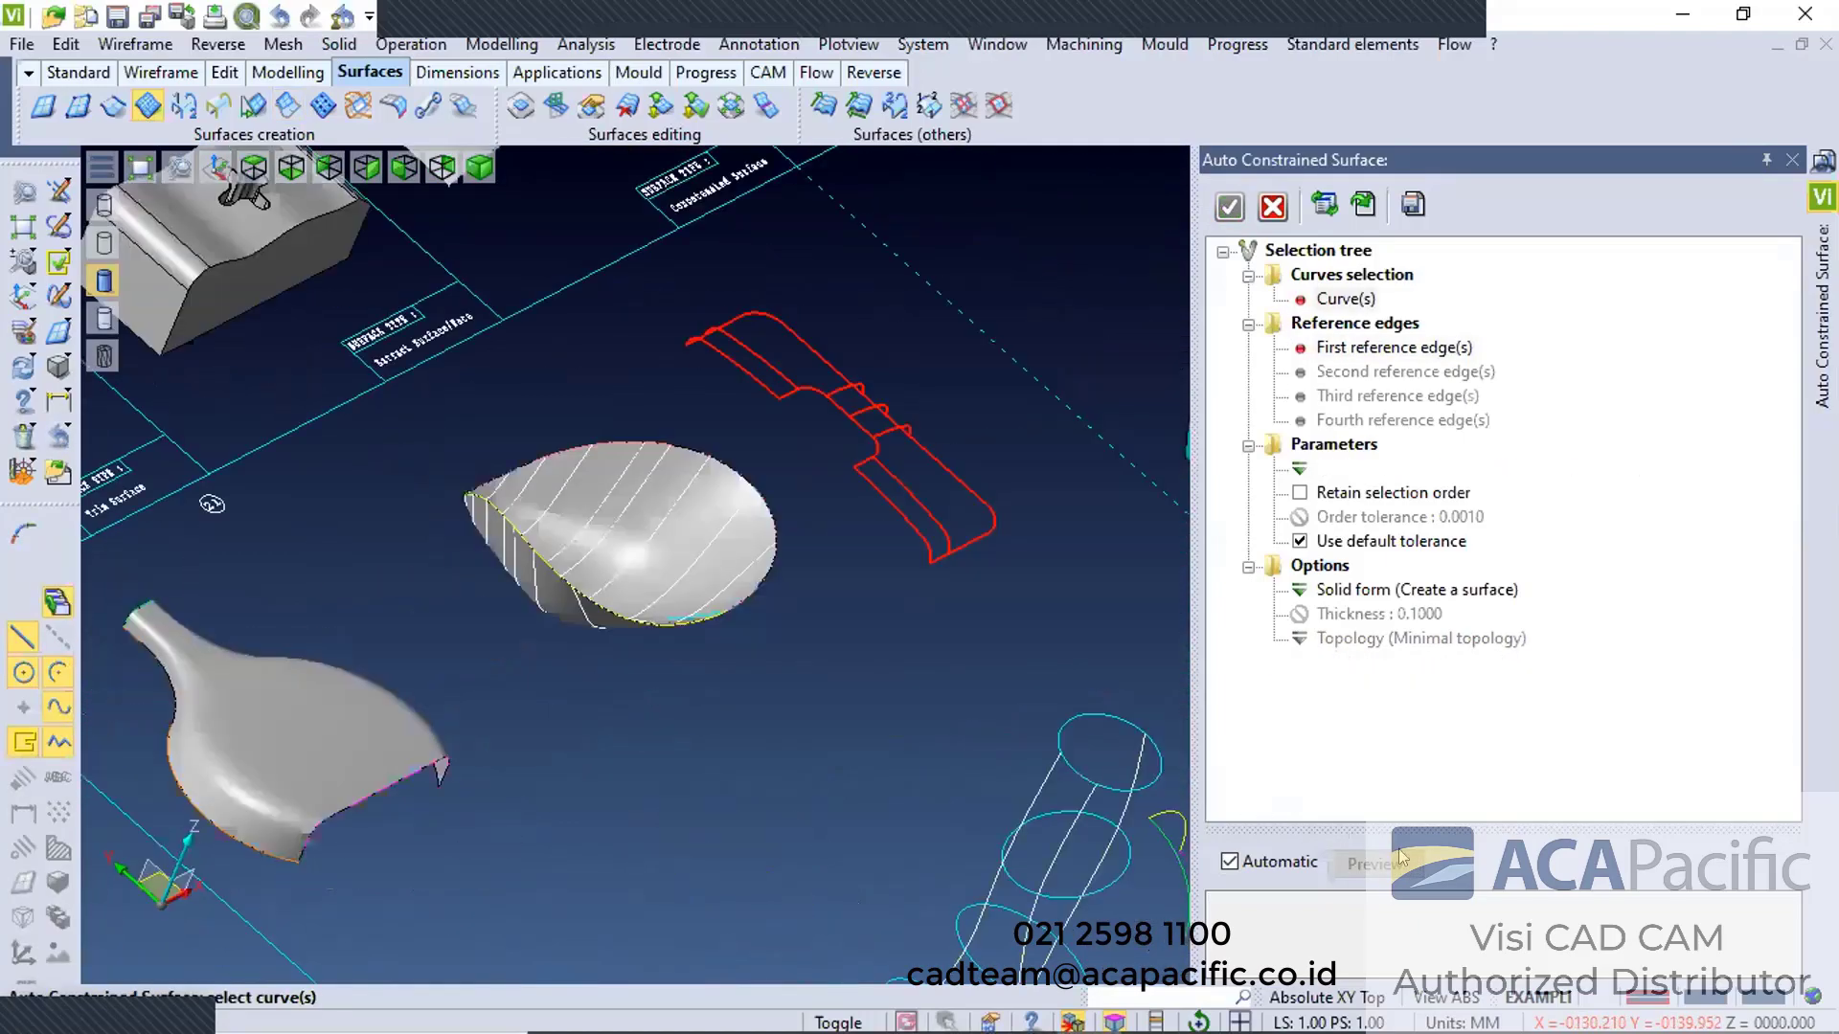
left_click(1367, 855)
middle_click_drag(887, 556, 736, 901)
scroll(908, 575, "down", 3)
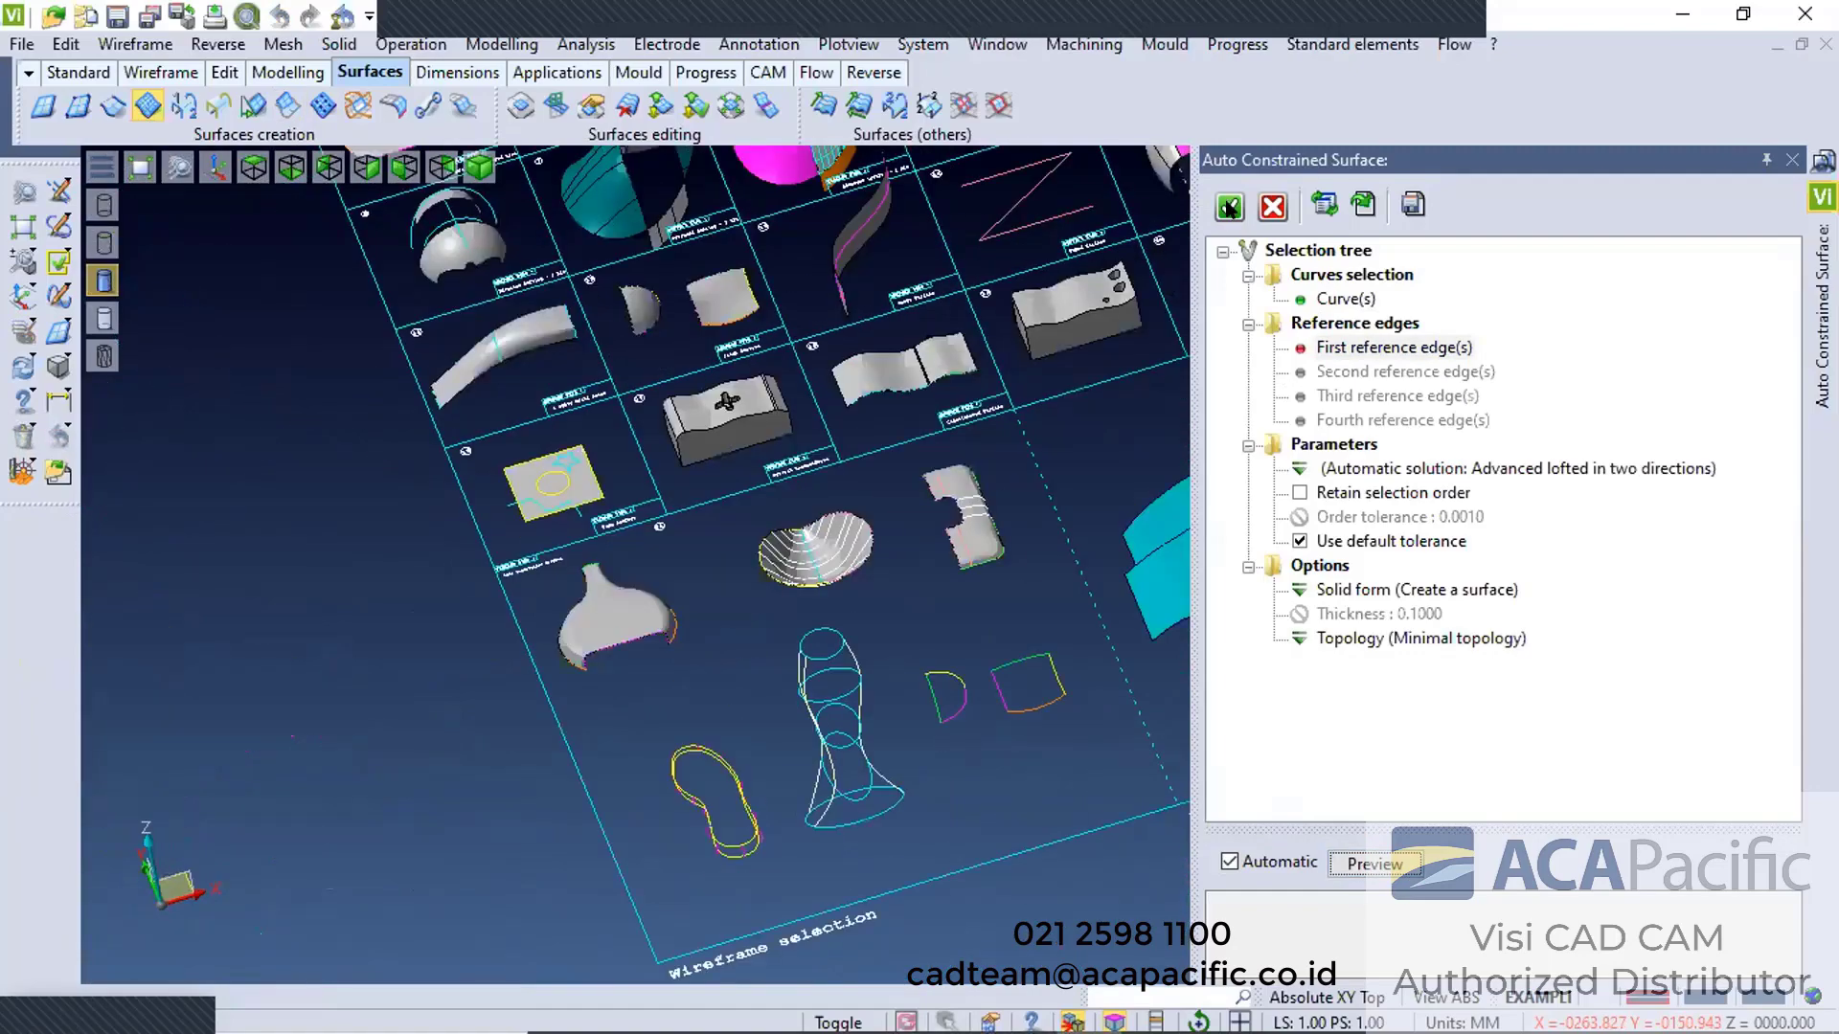
middle_click_drag(820, 713, 840, 499)
right_click(863, 509)
Create an Auto Constrained Surface from the shoe-sole-shaped profiles and their connecting side curves
scroll(871, 525, "down", 3)
scroll(857, 670, "up", 7)
middle_click_drag(695, 586, 687, 521)
scroll(661, 495, "up", 5)
scroll(598, 233, "down", 4)
middle_click_drag(597, 232, 866, 565)
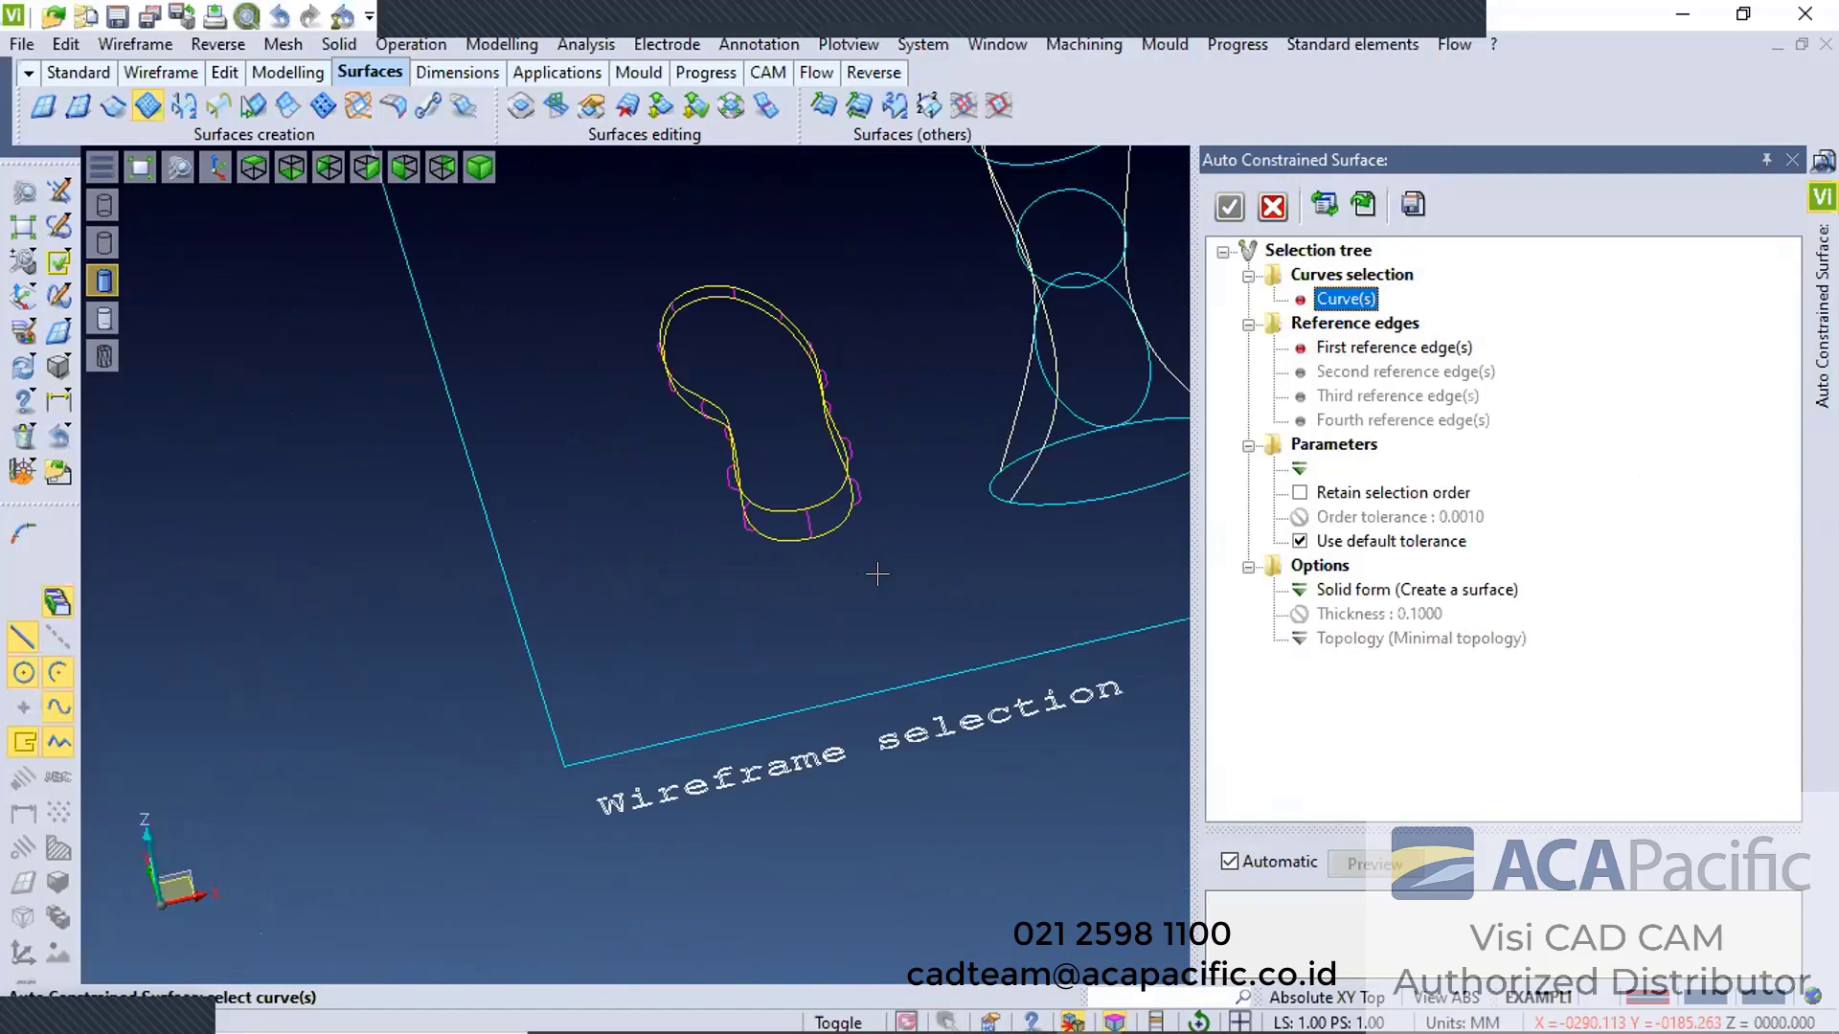
left_click(1227, 210)
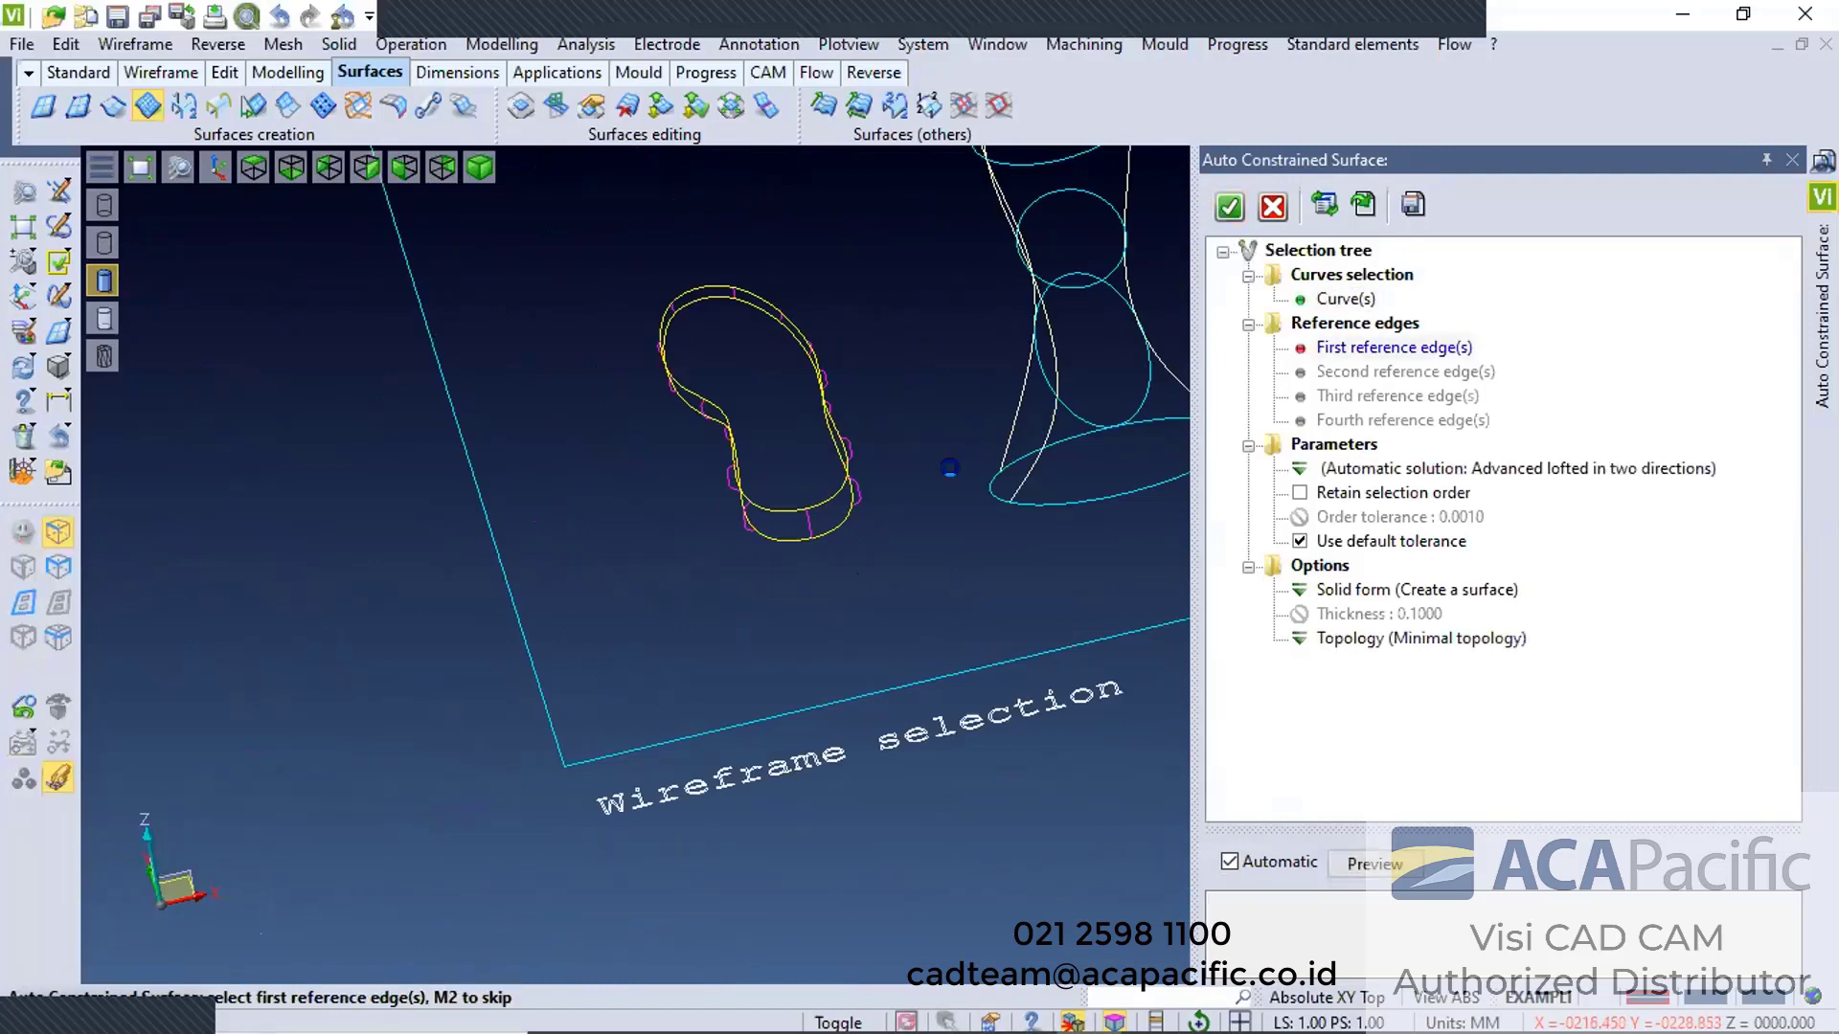
middle_click_drag(1047, 376, 851, 504)
scroll(850, 504, "up", 10)
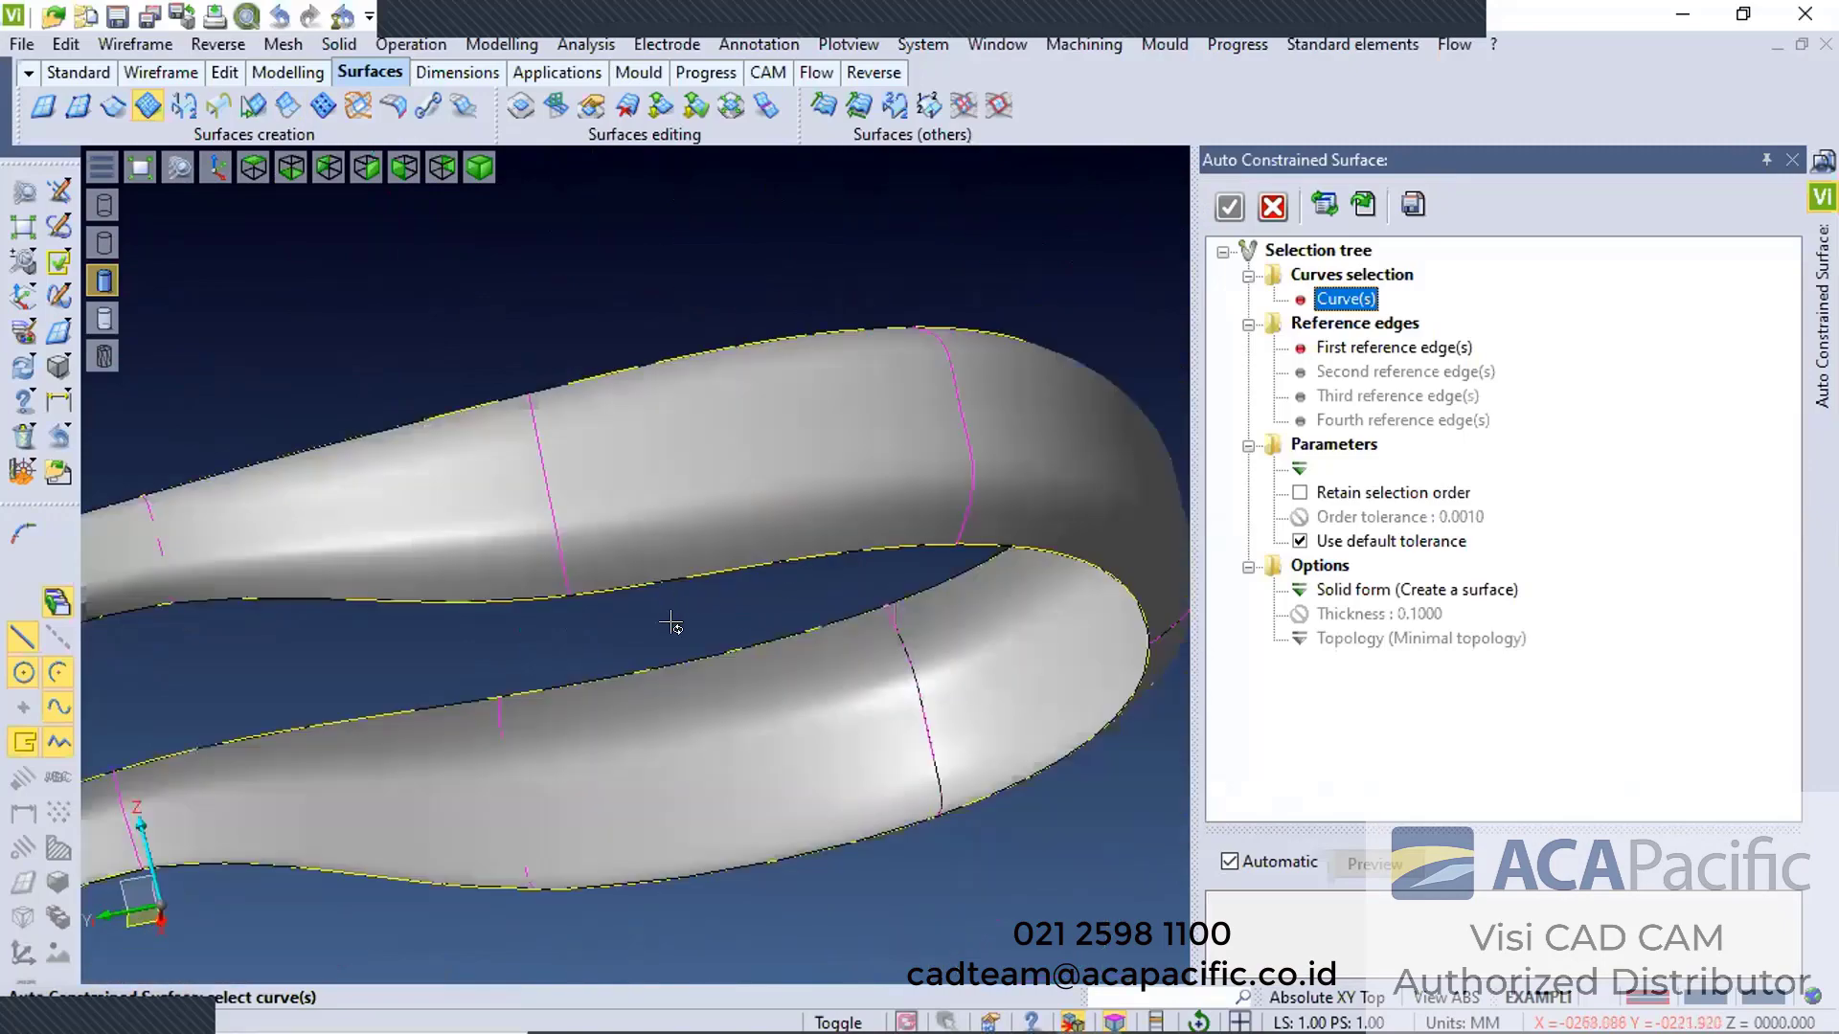
Create an Auto Constrained Surface from the vase-shaped rings and guide curves beside the shoe-sole surface
scroll(1071, 422, "down", 12)
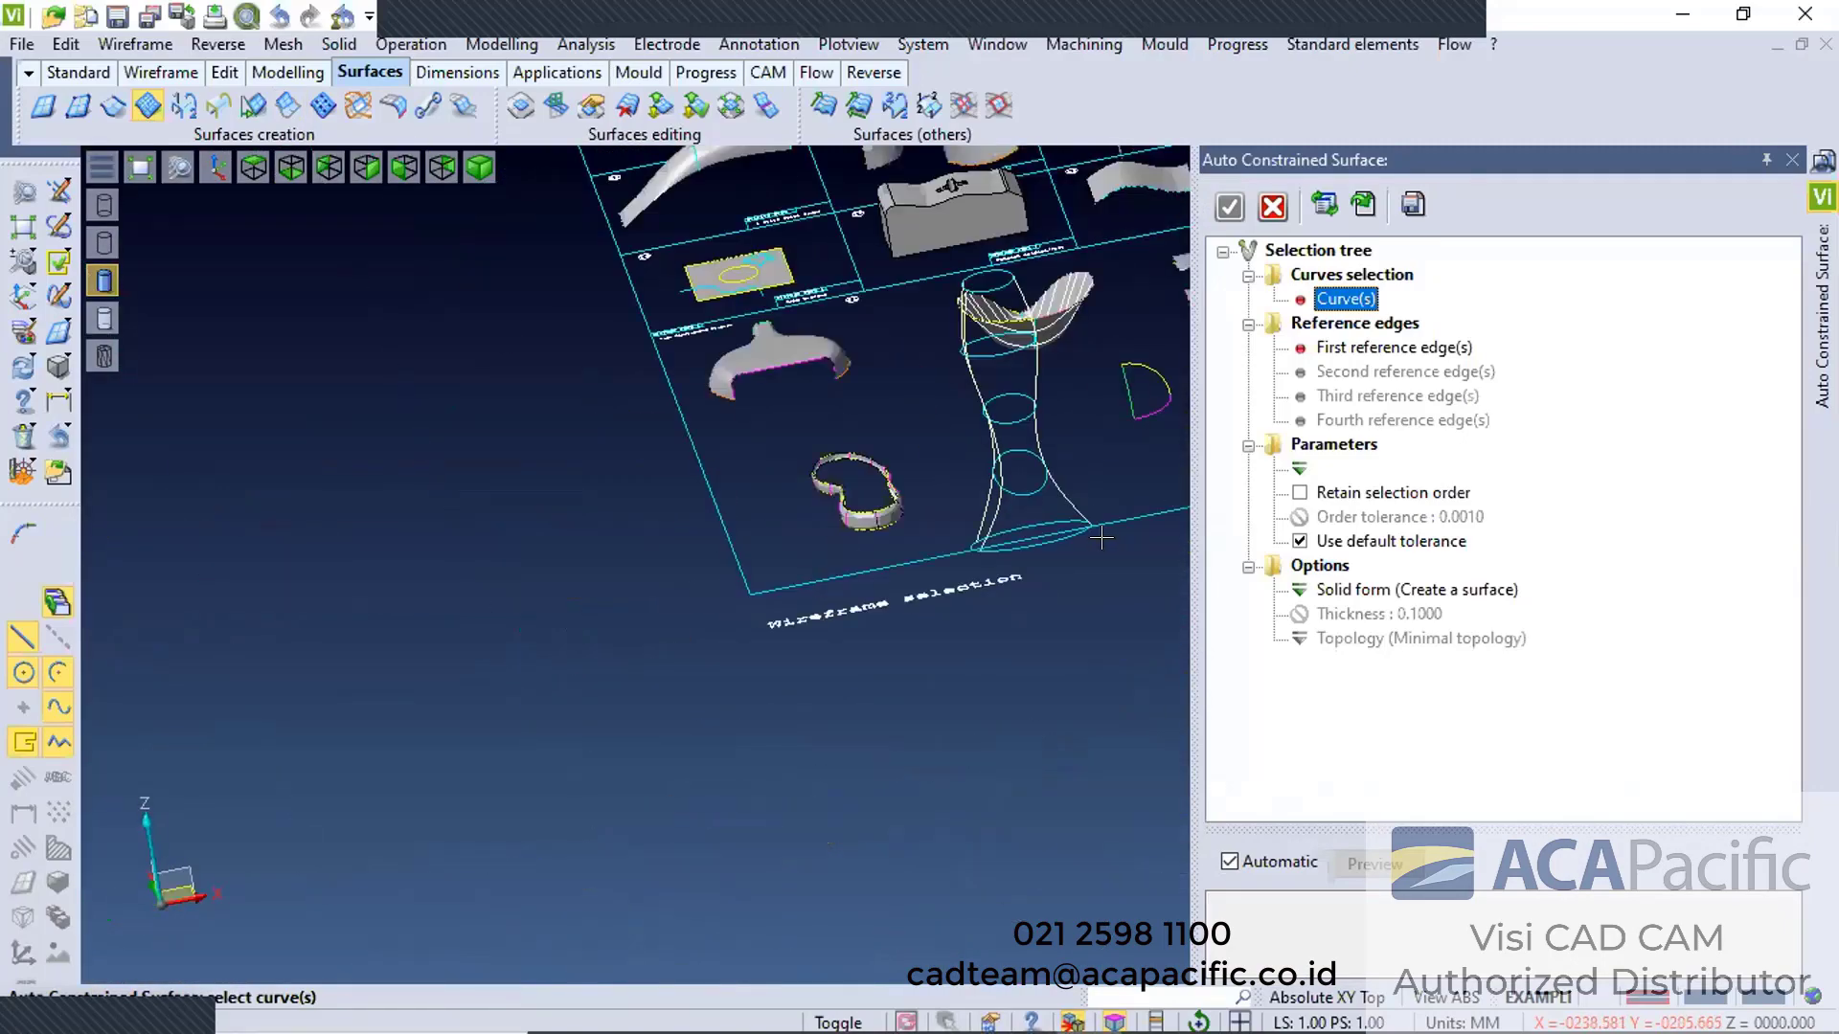
middle_click_drag(1101, 533, 1140, 542)
scroll(1125, 412, "up", 5)
left_click_drag(678, 235, 1057, 795)
right_click(1057, 795)
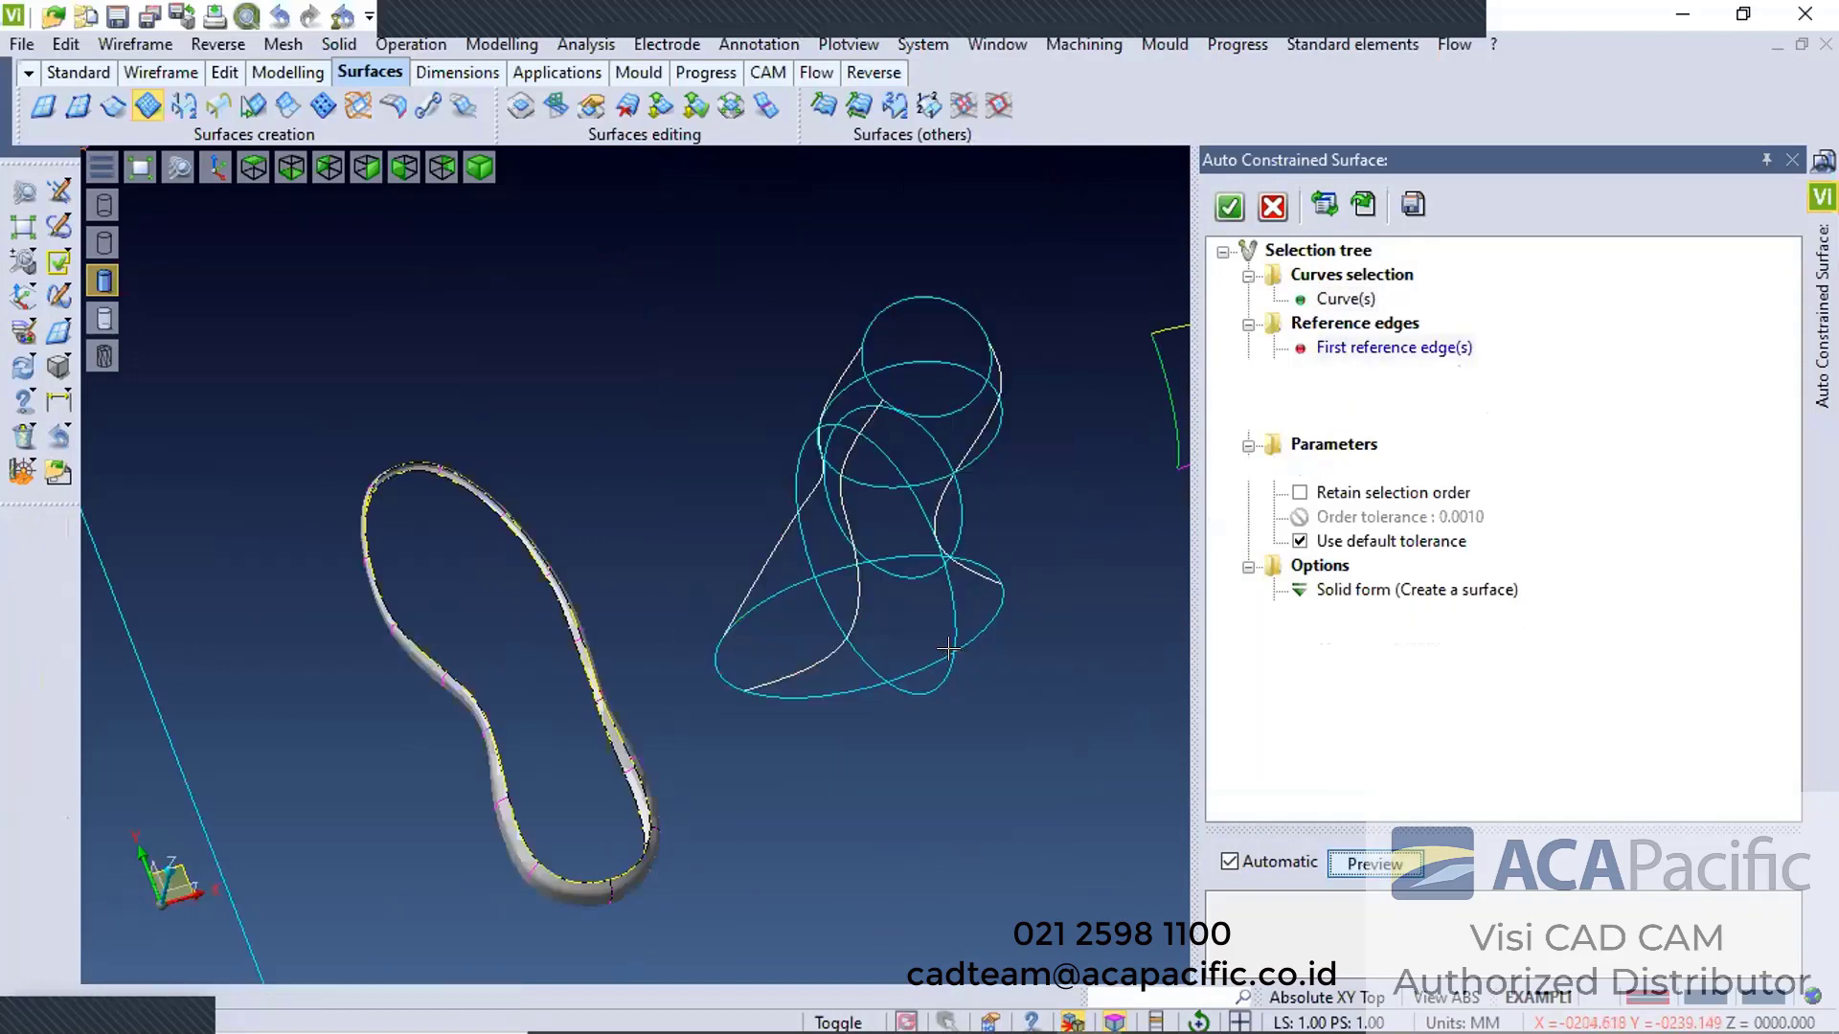
middle_click_drag(903, 521, 763, 380)
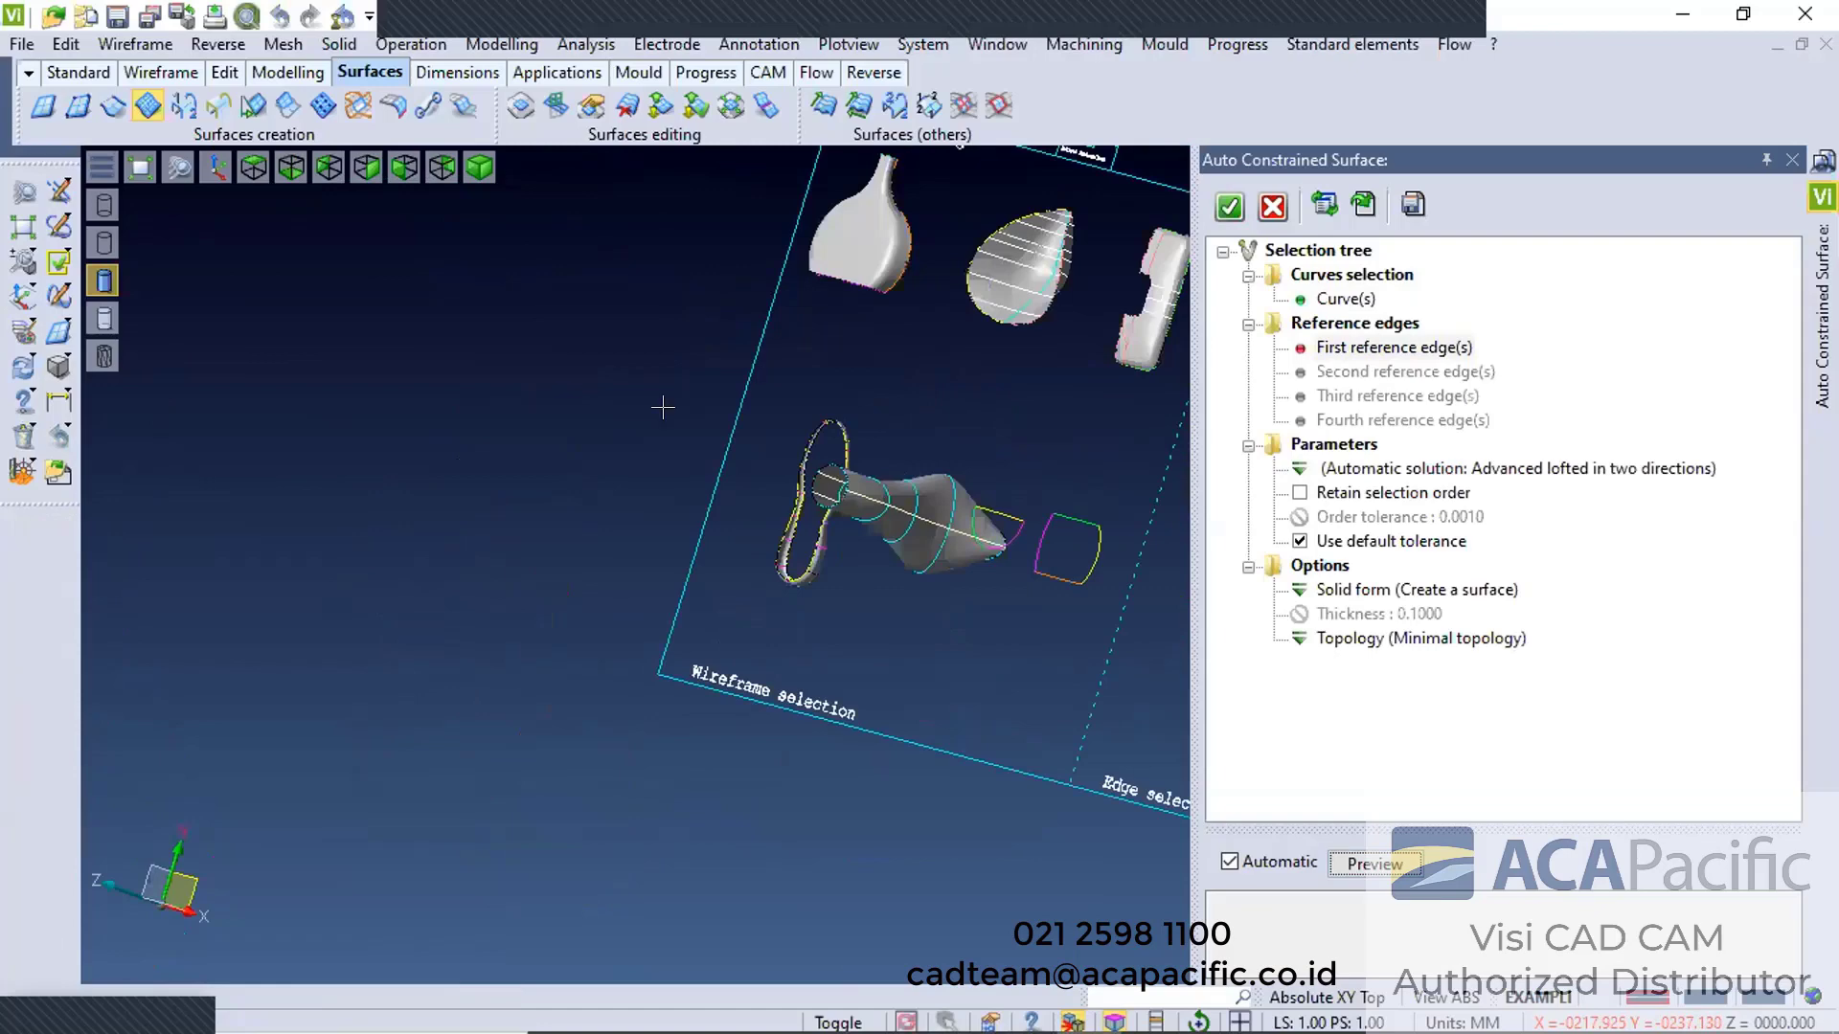
middle_click_drag(796, 624, 1083, 406)
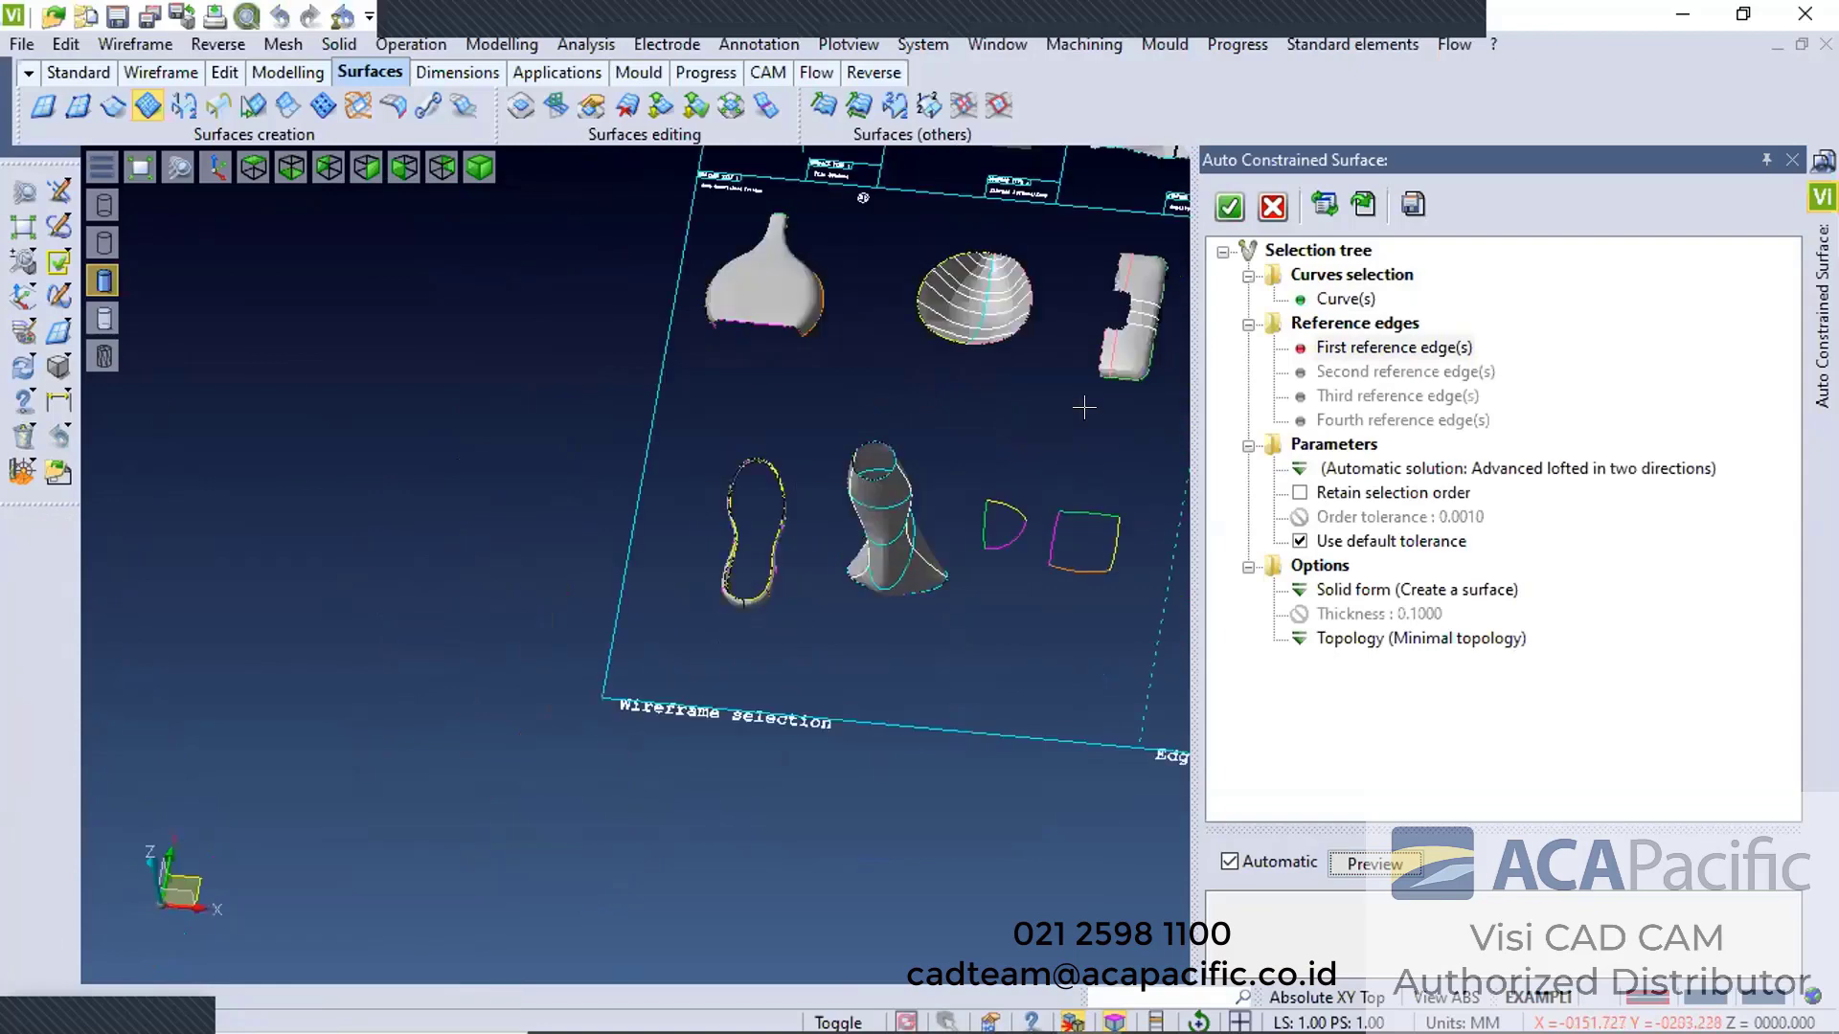
Bridge the gap between the two pairs of cyan surfaces with blend curves at both ends and along the seam
scroll(1084, 406, "up", 5)
scroll(696, 452, "down", 3)
middle_click_drag(696, 452, 761, 458)
scroll(697, 279, "down", 3)
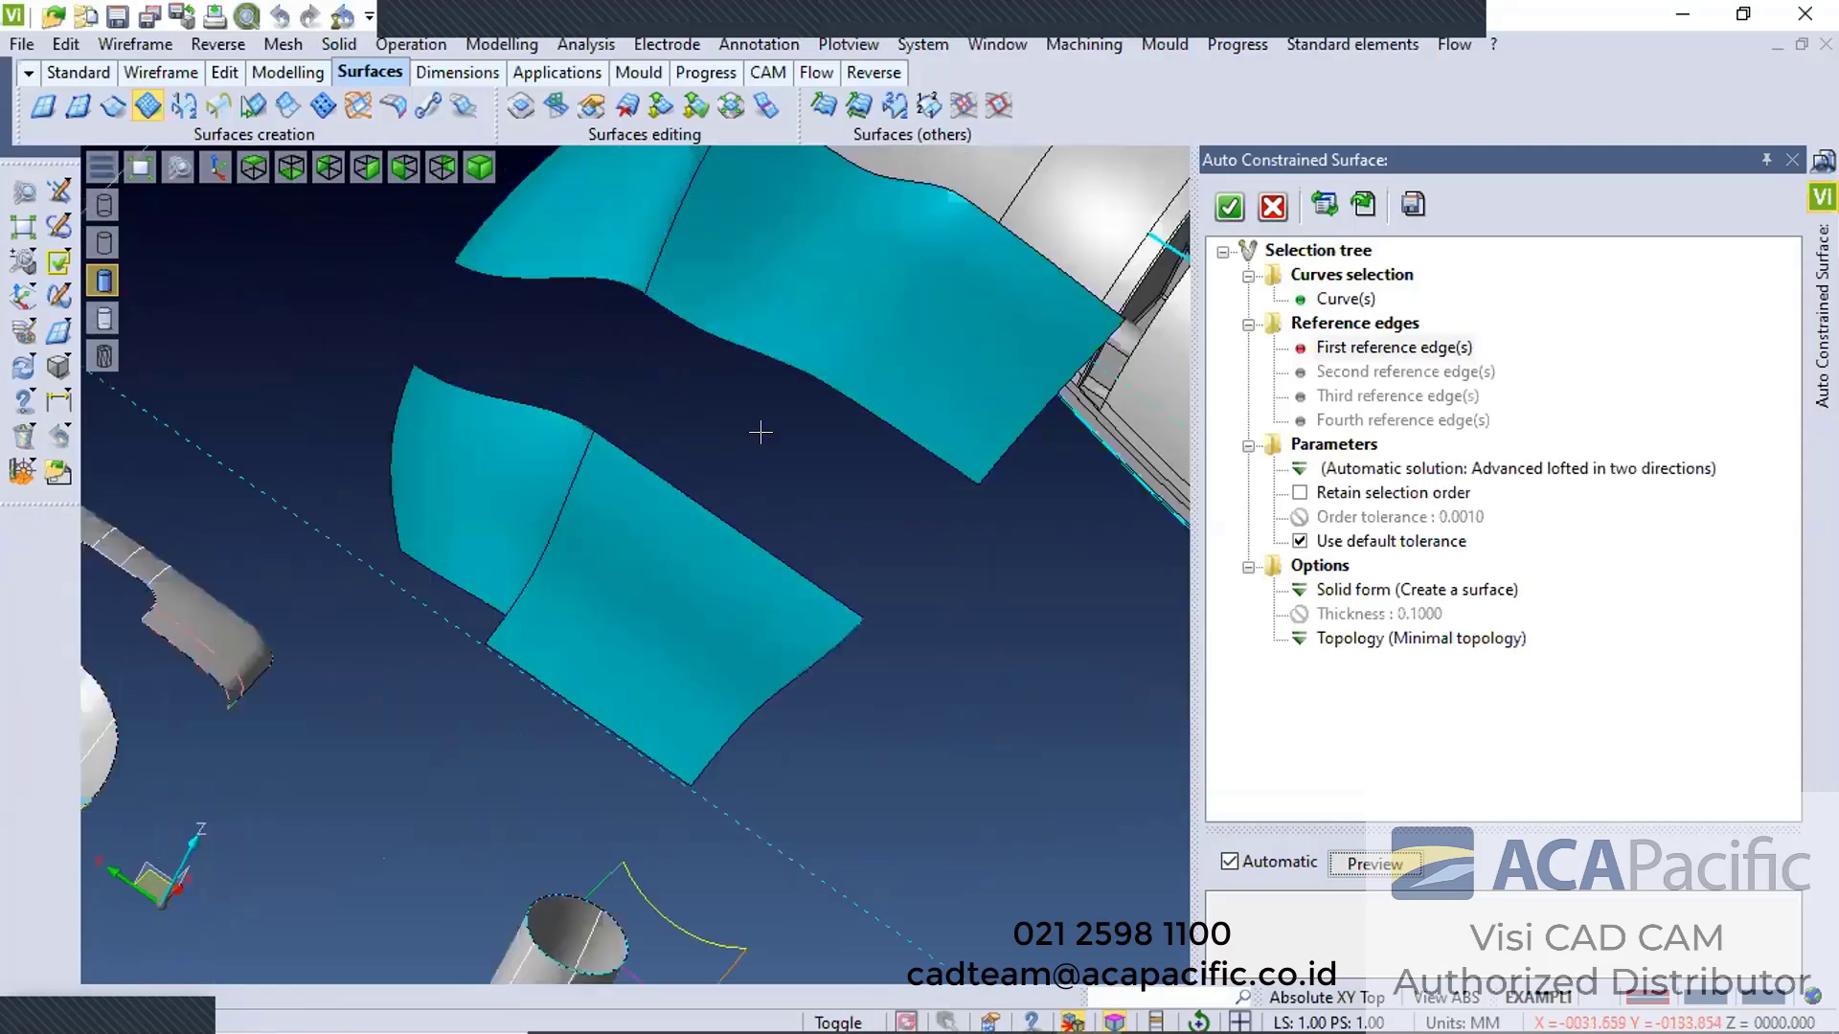
middle_click_drag(769, 403, 708, 466)
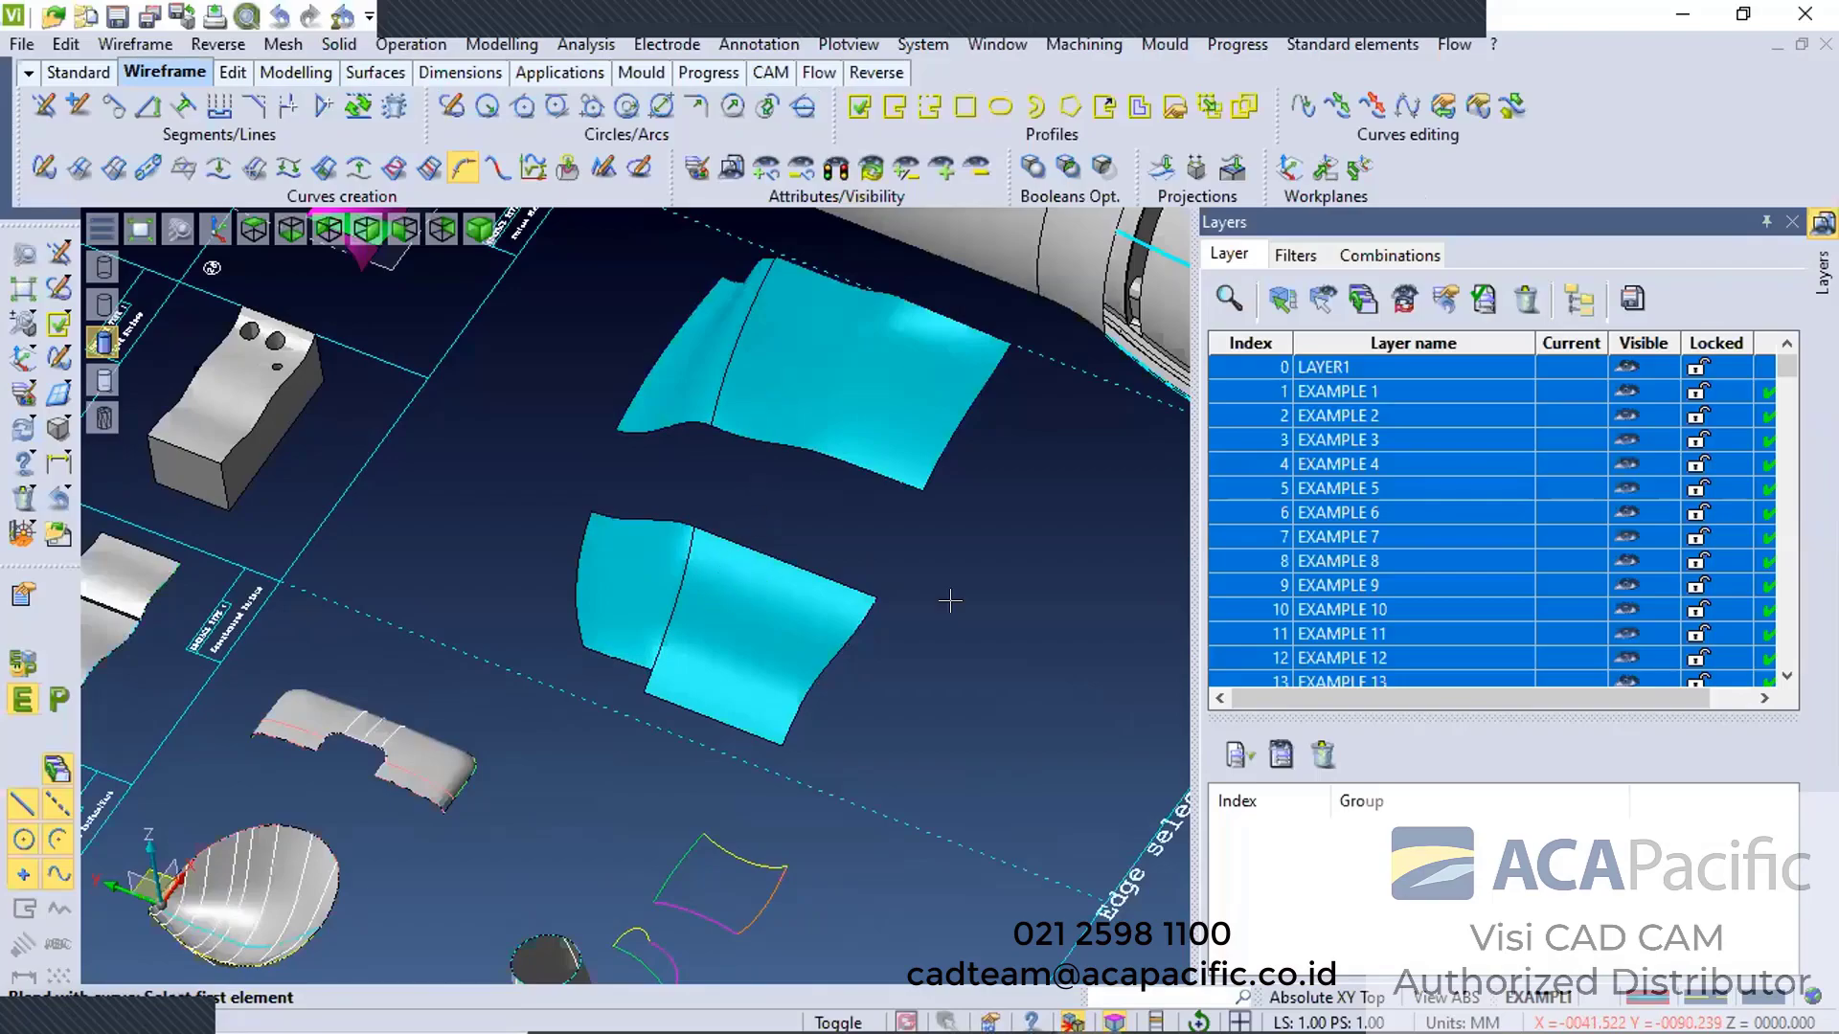
scroll(749, 565, "up", 3)
left_click(1061, 711)
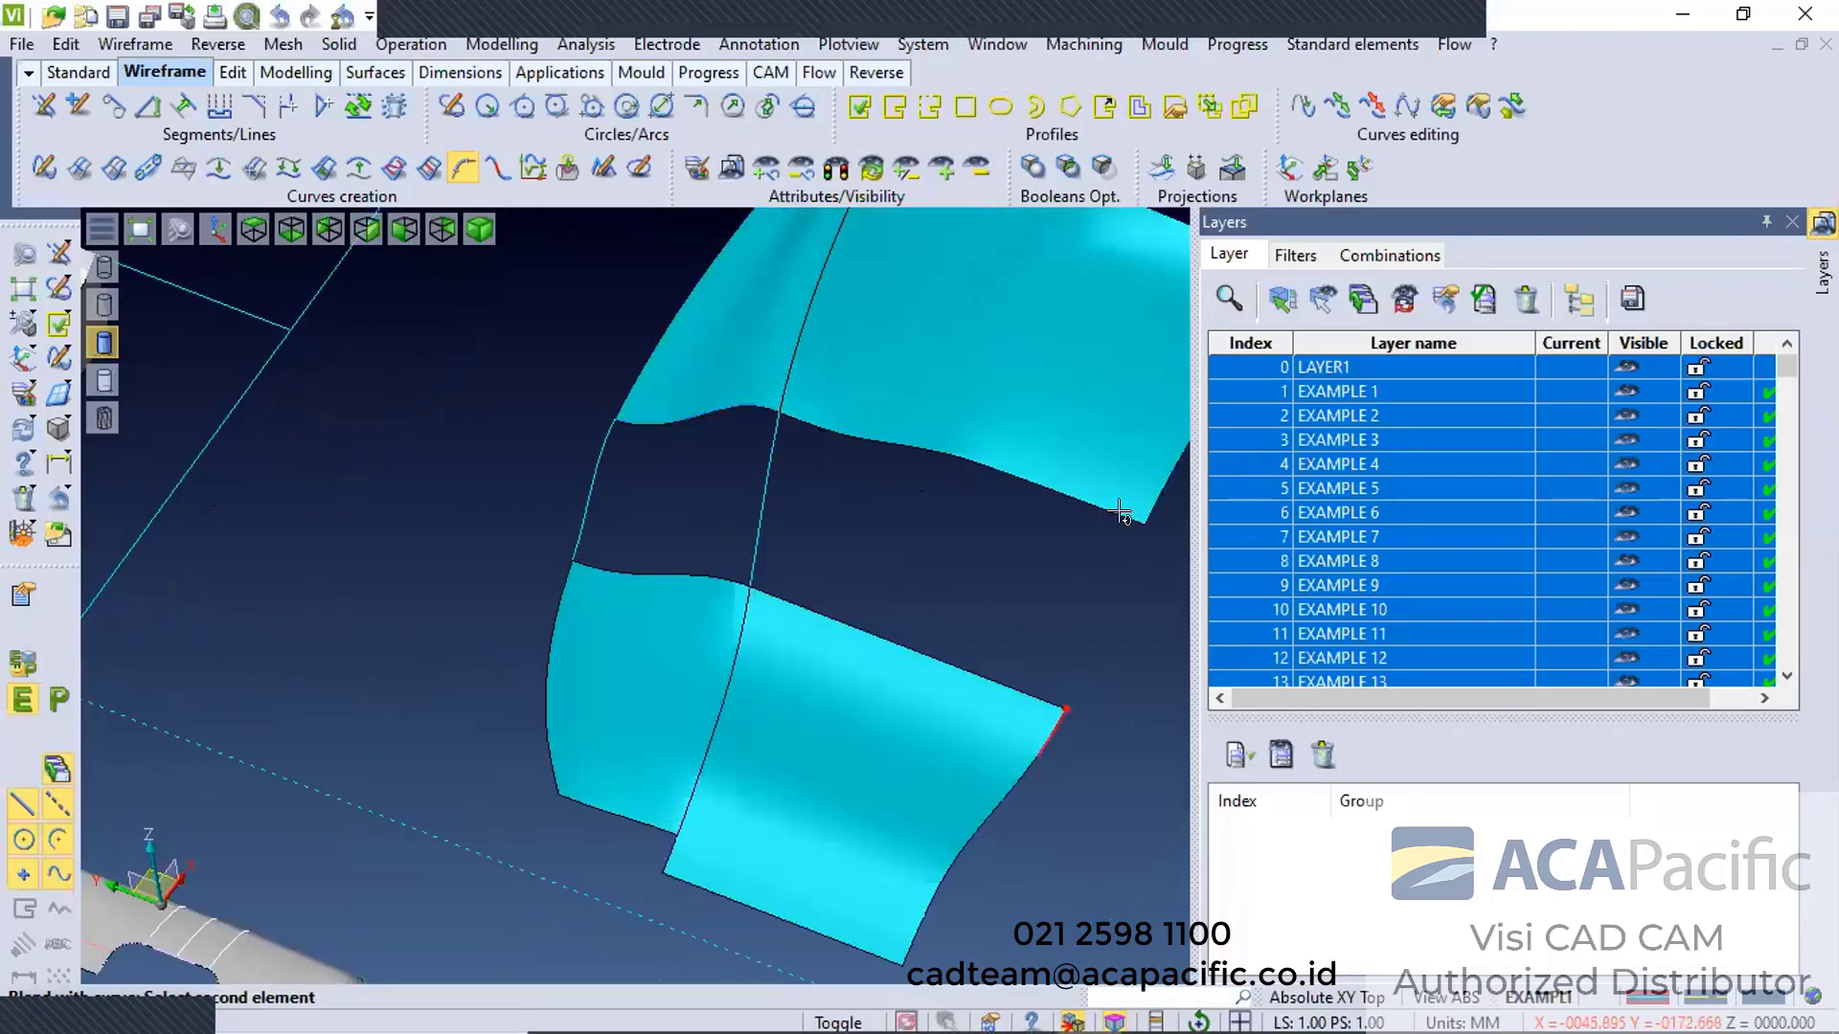
left_click(1149, 507)
left_click(1146, 522)
middle_click_drag(837, 585, 885, 486)
key("Escape")
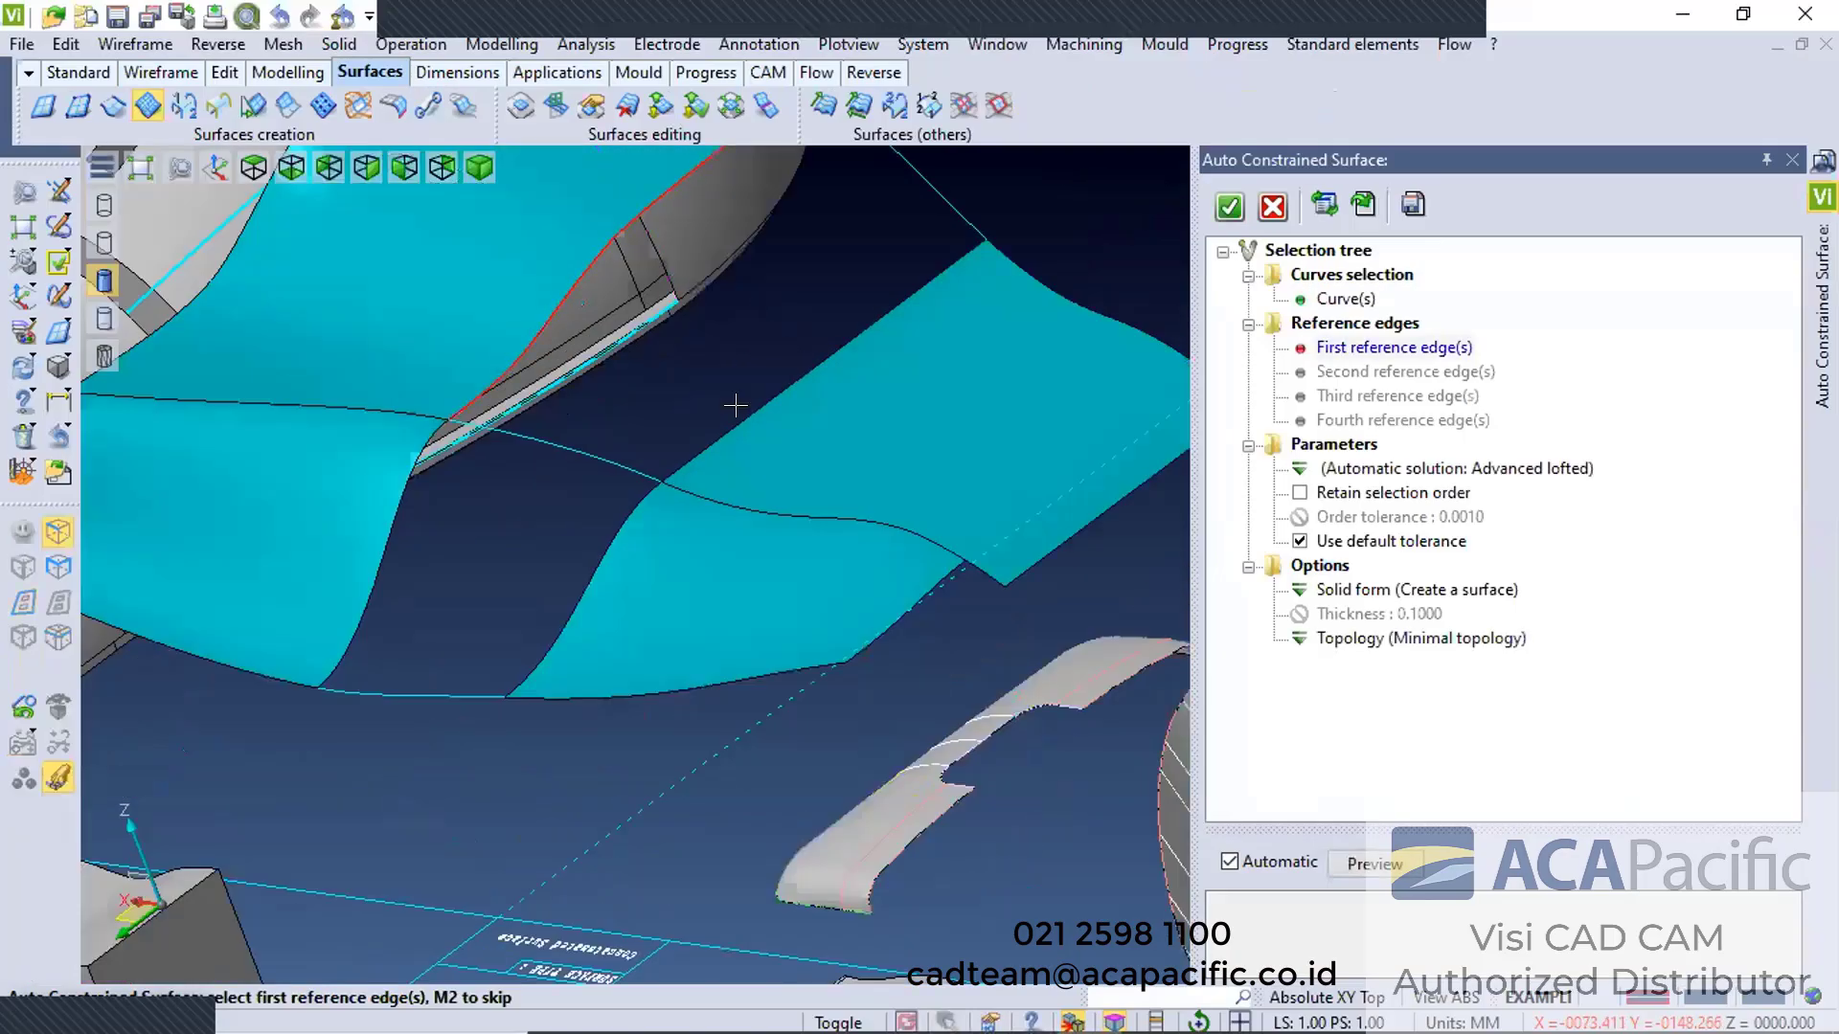
Fill the larger gap between the cyan surfaces with an Auto Constrained Surface, using the adjoining surface edges as tangency references
left_click(731, 411)
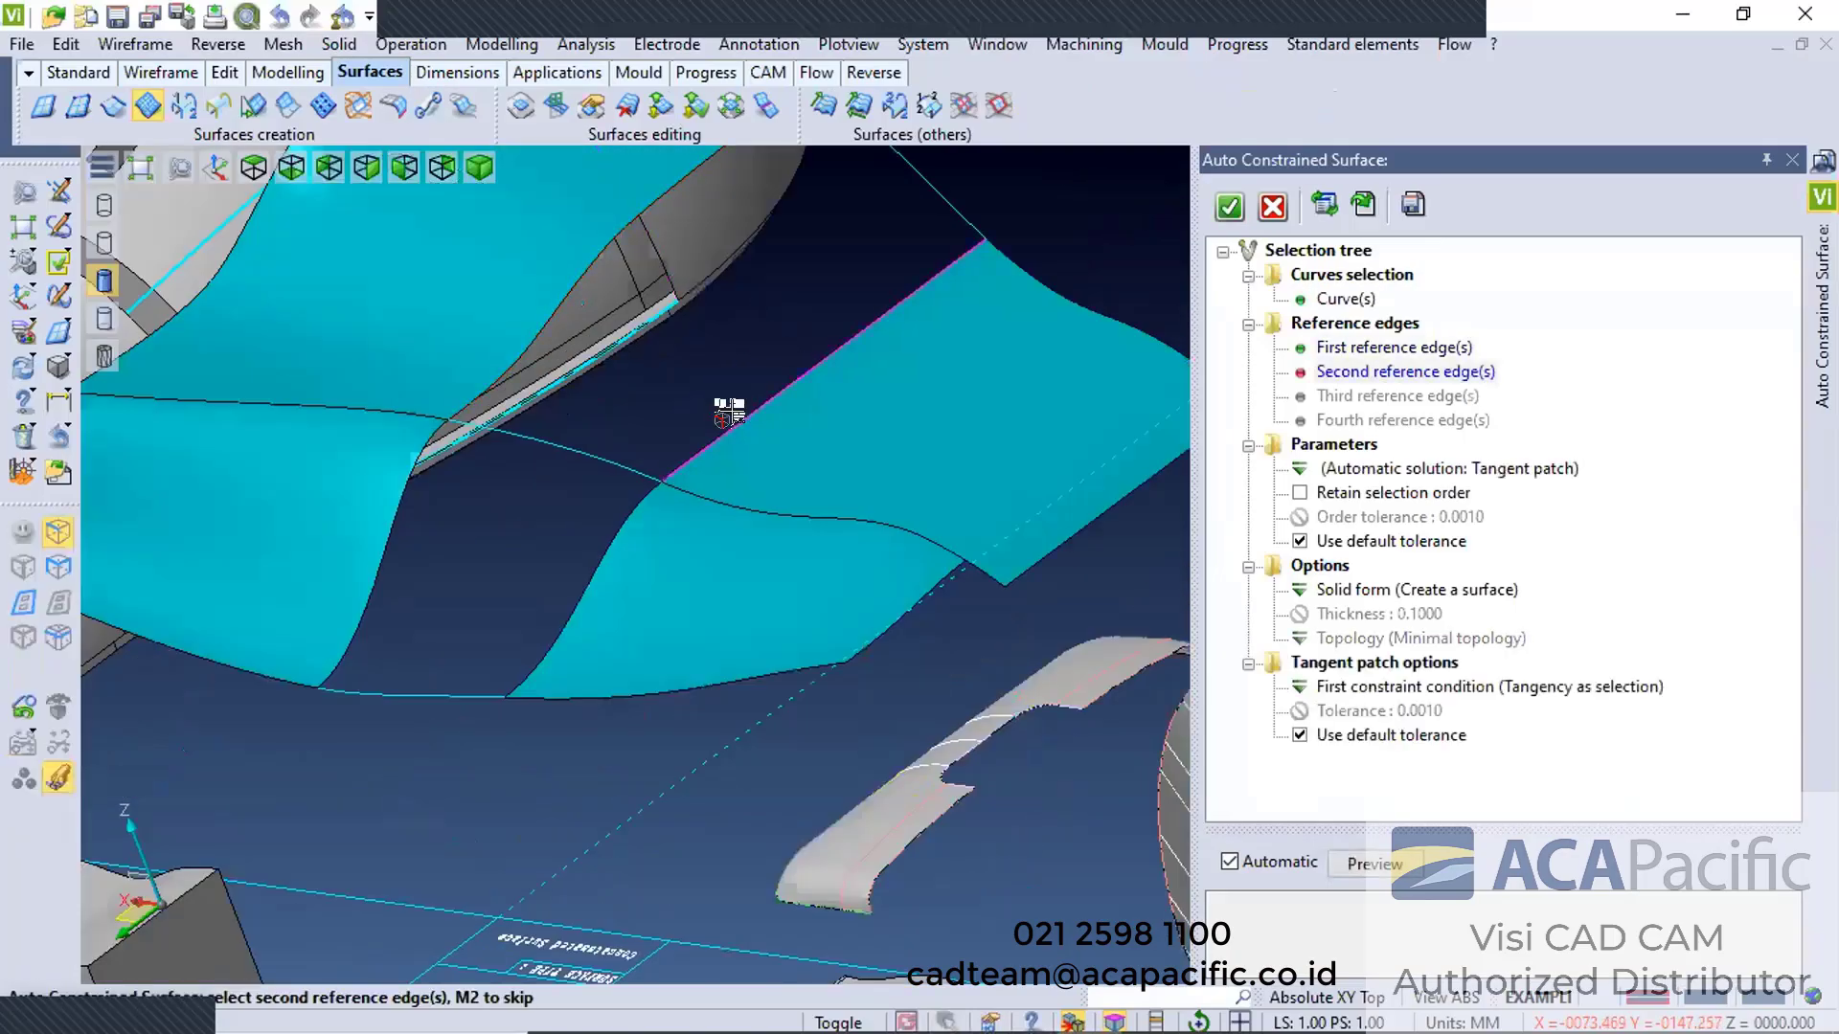
left_click(731, 411)
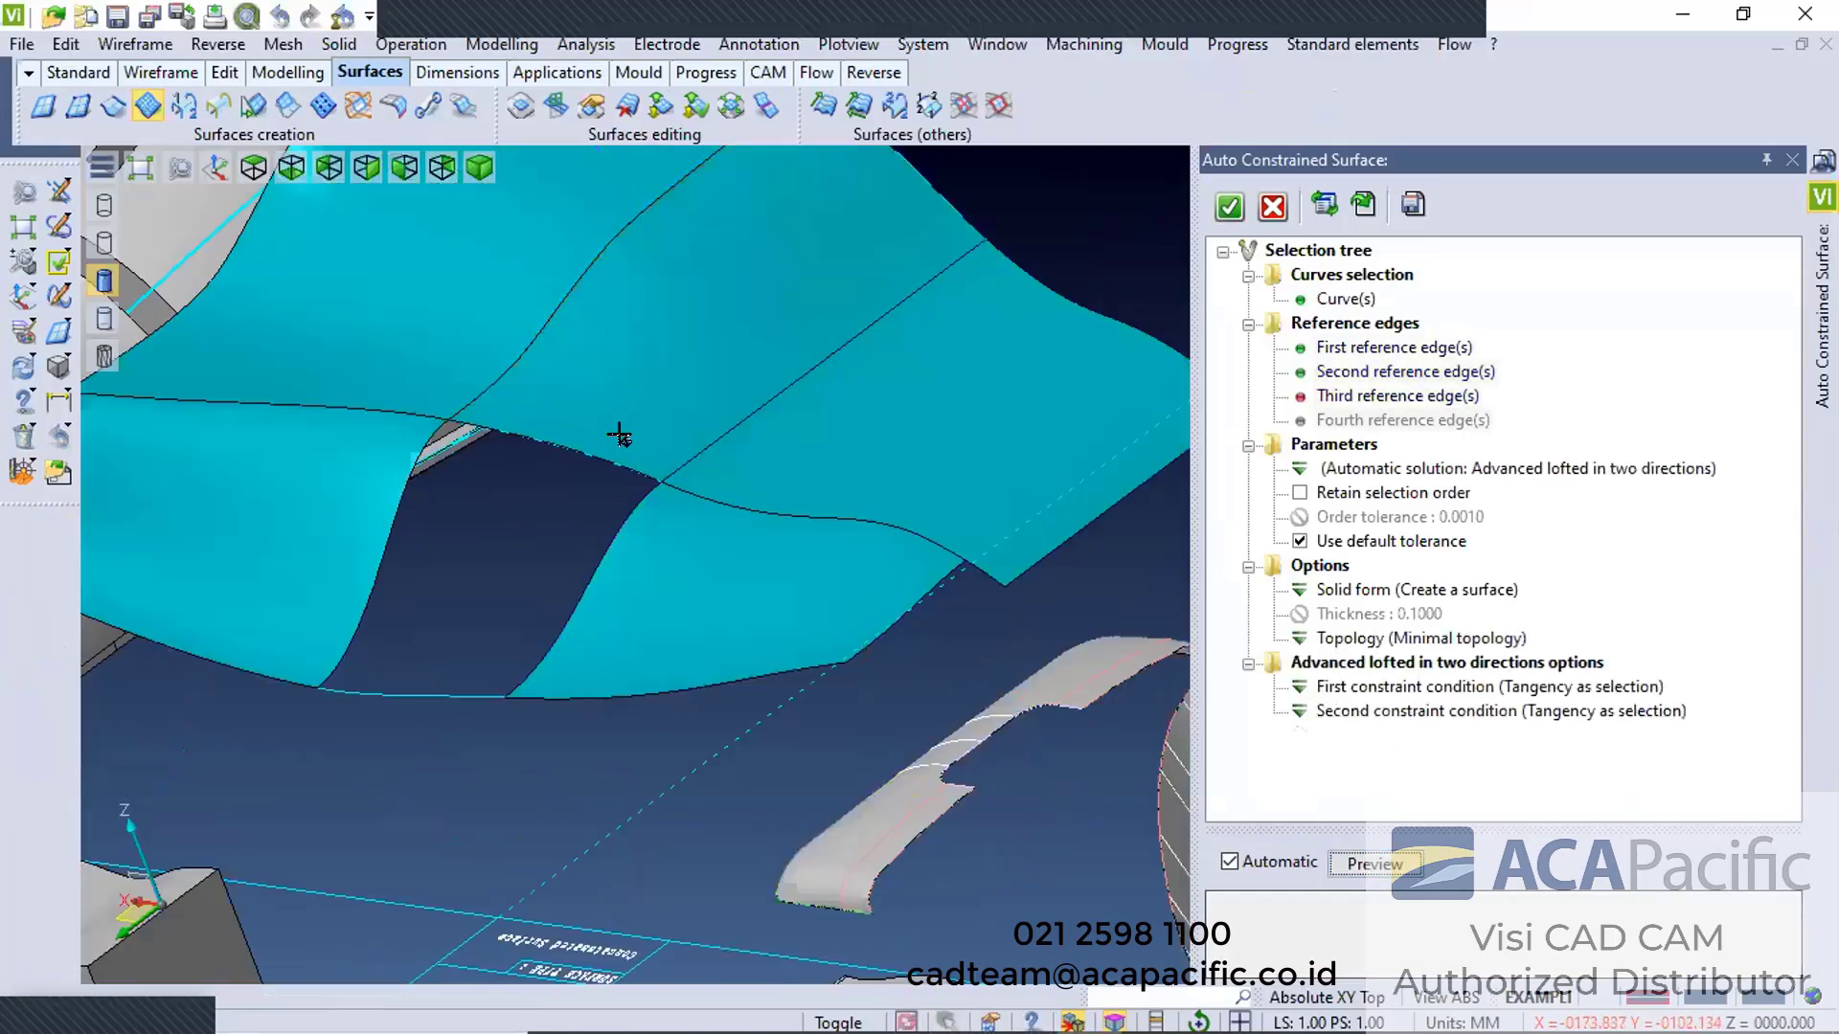
middle_click_drag(585, 492, 606, 453)
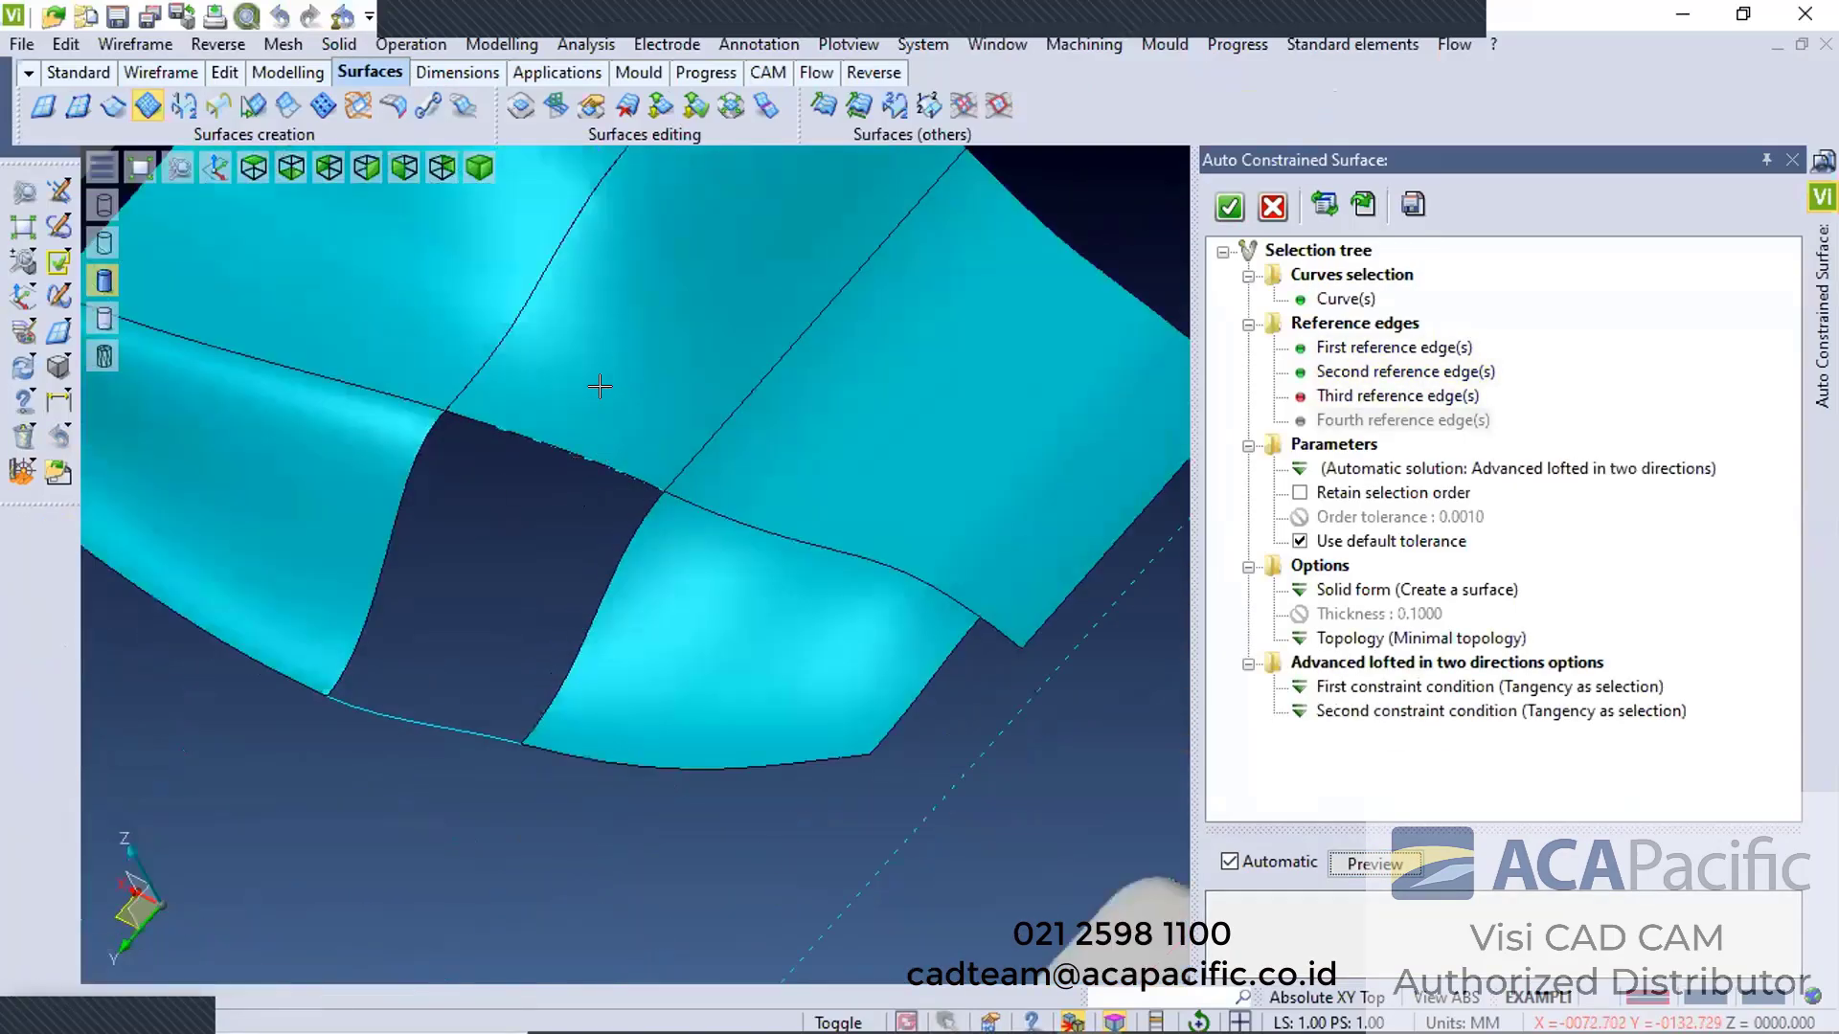
scroll(599, 386, "down", 3)
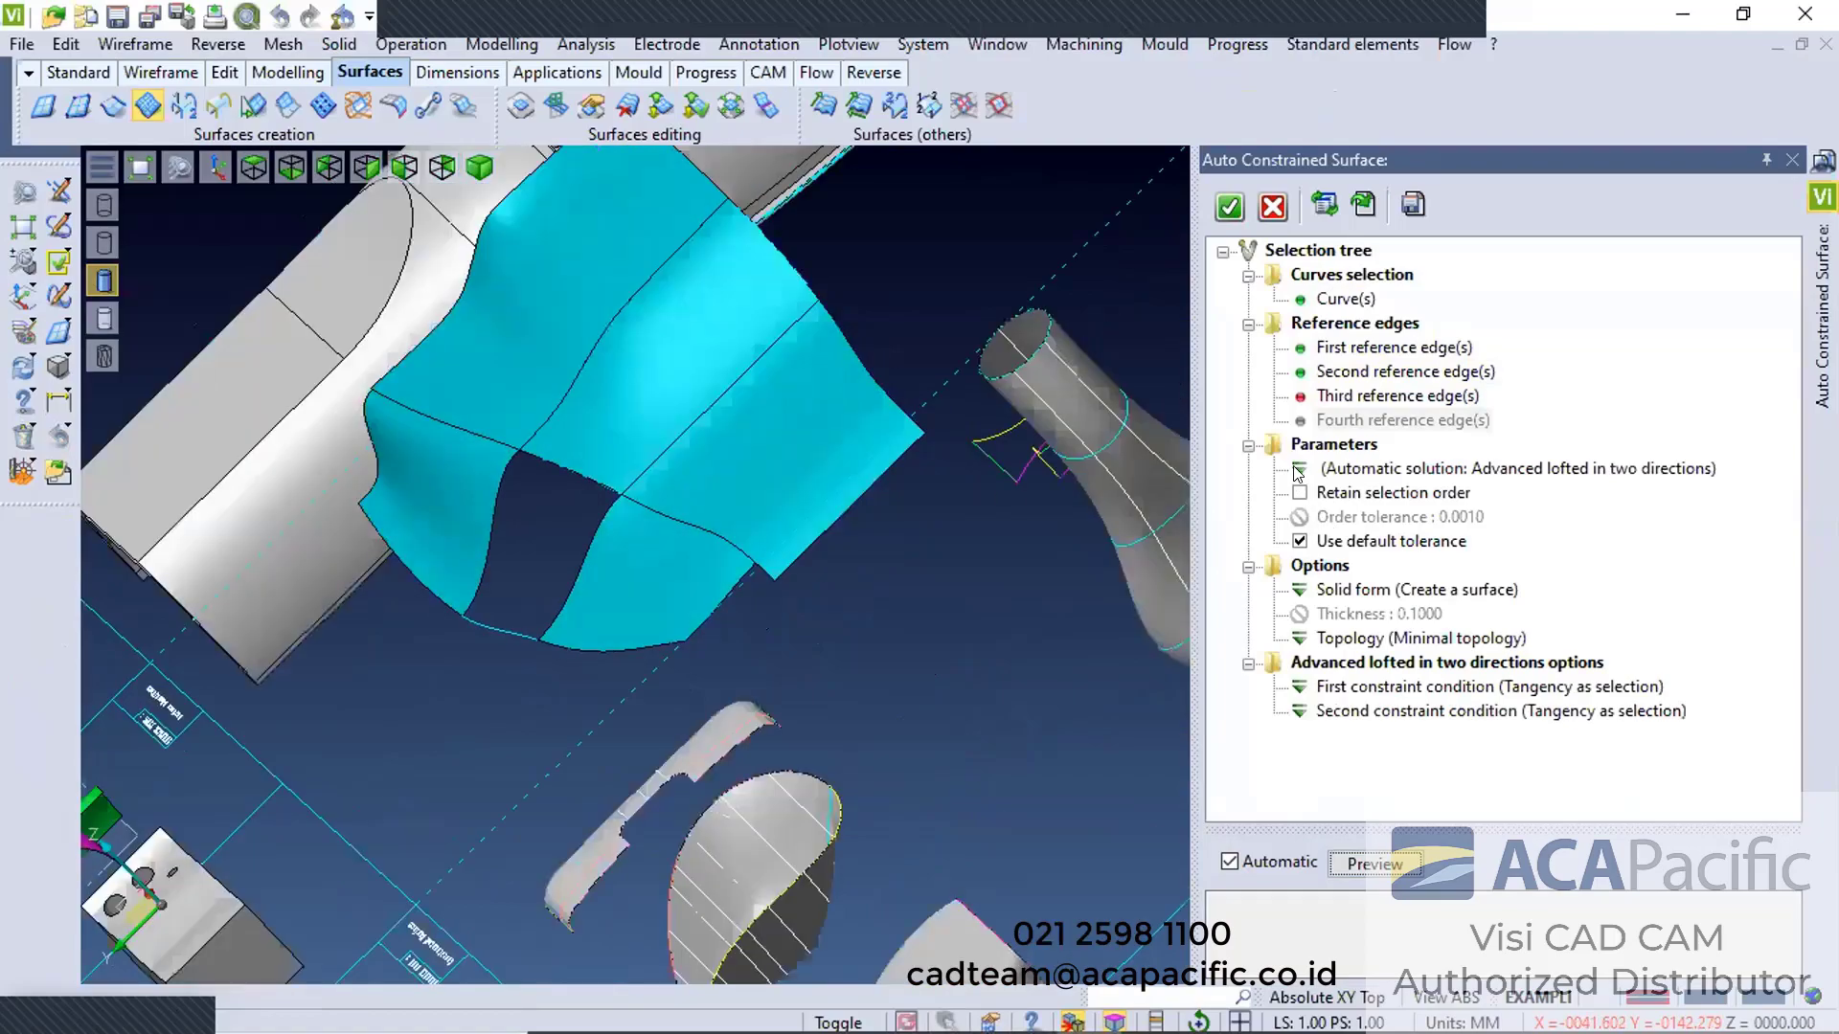
scroll(676, 423, "up", 3)
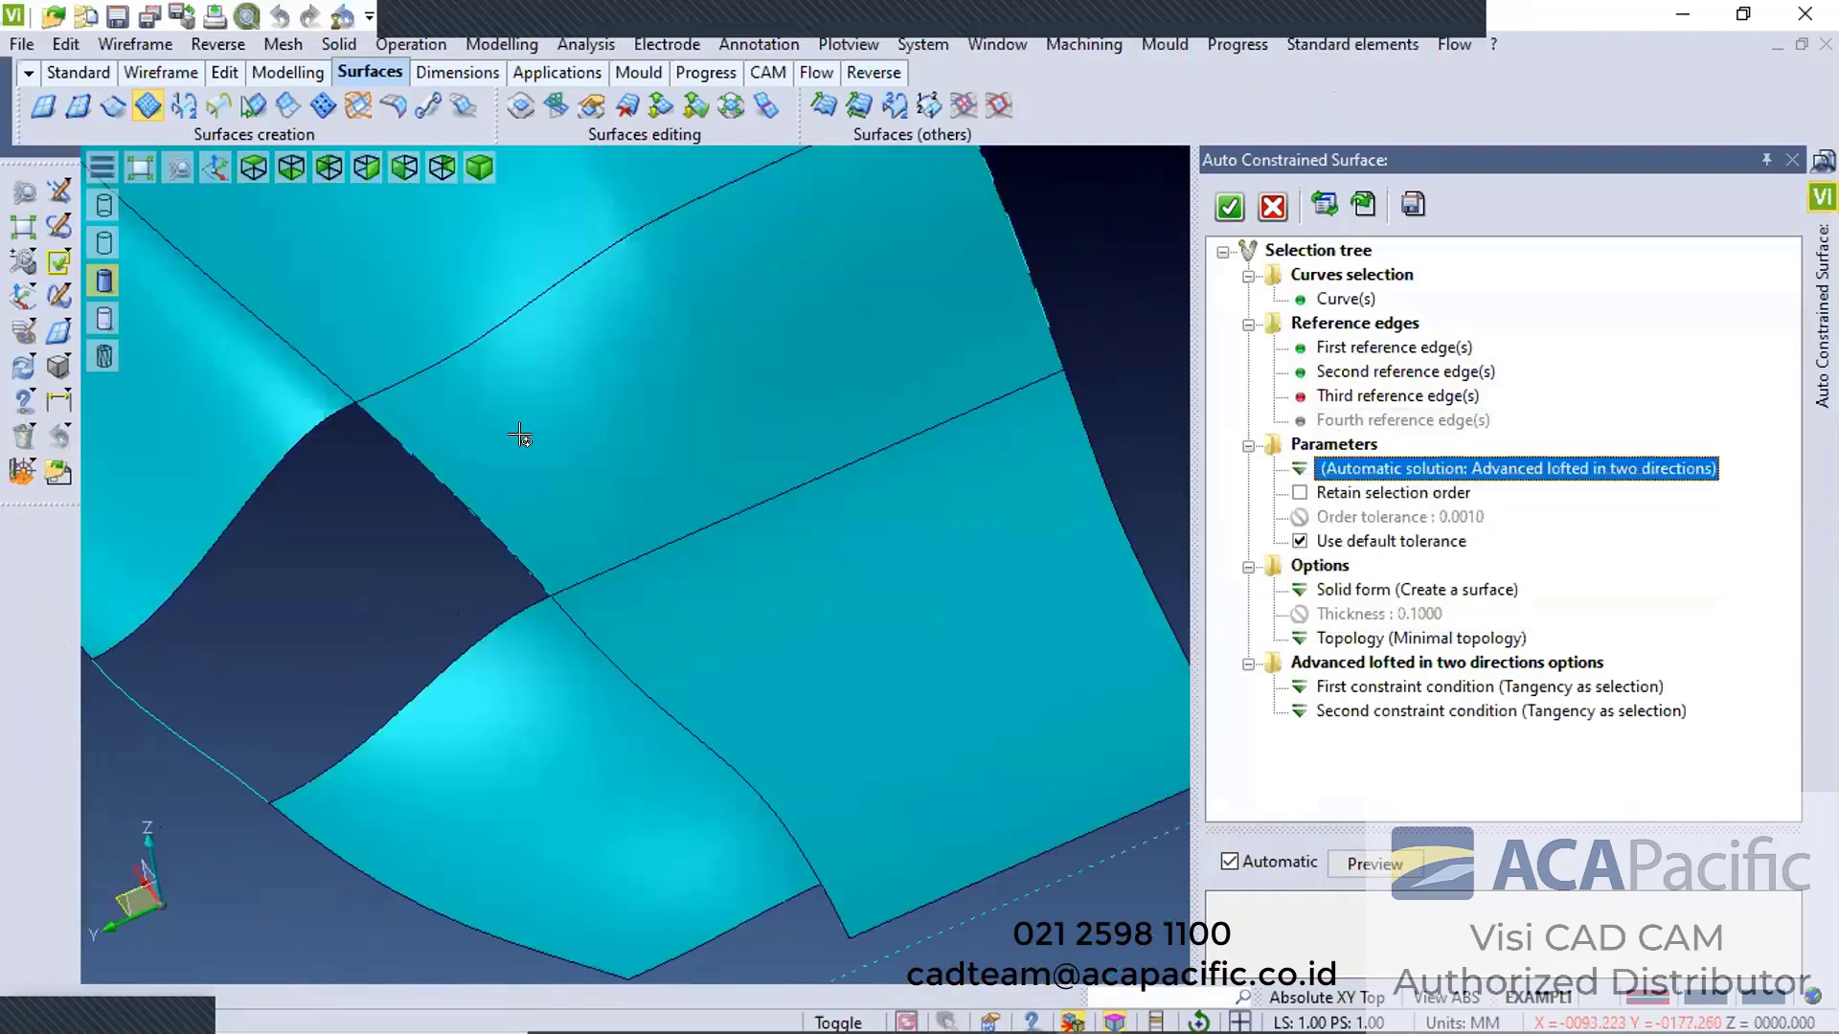
middle_click_drag(599, 469, 543, 491)
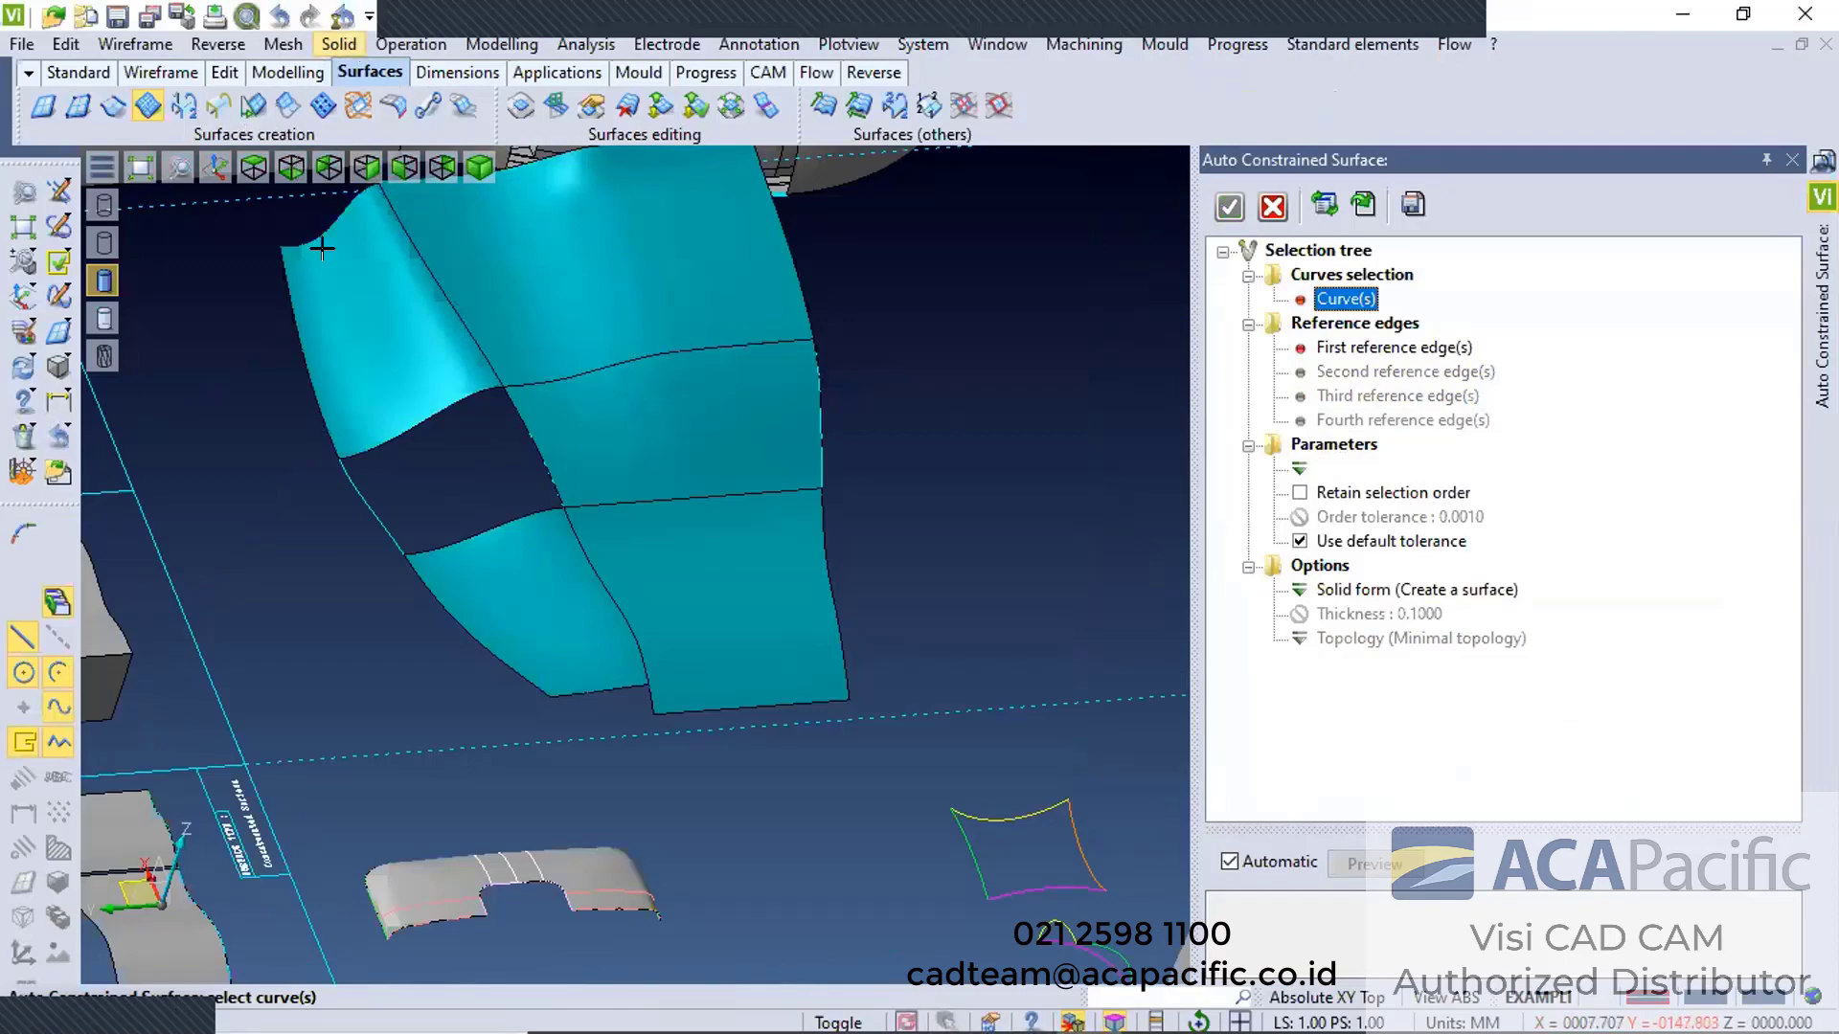
Fill the remaining smaller gap between the cyan surfaces with an Auto Constrained Surface referenced to its adjoining edges
left_click(508, 414)
middle_click(422, 526)
left_click(423, 530)
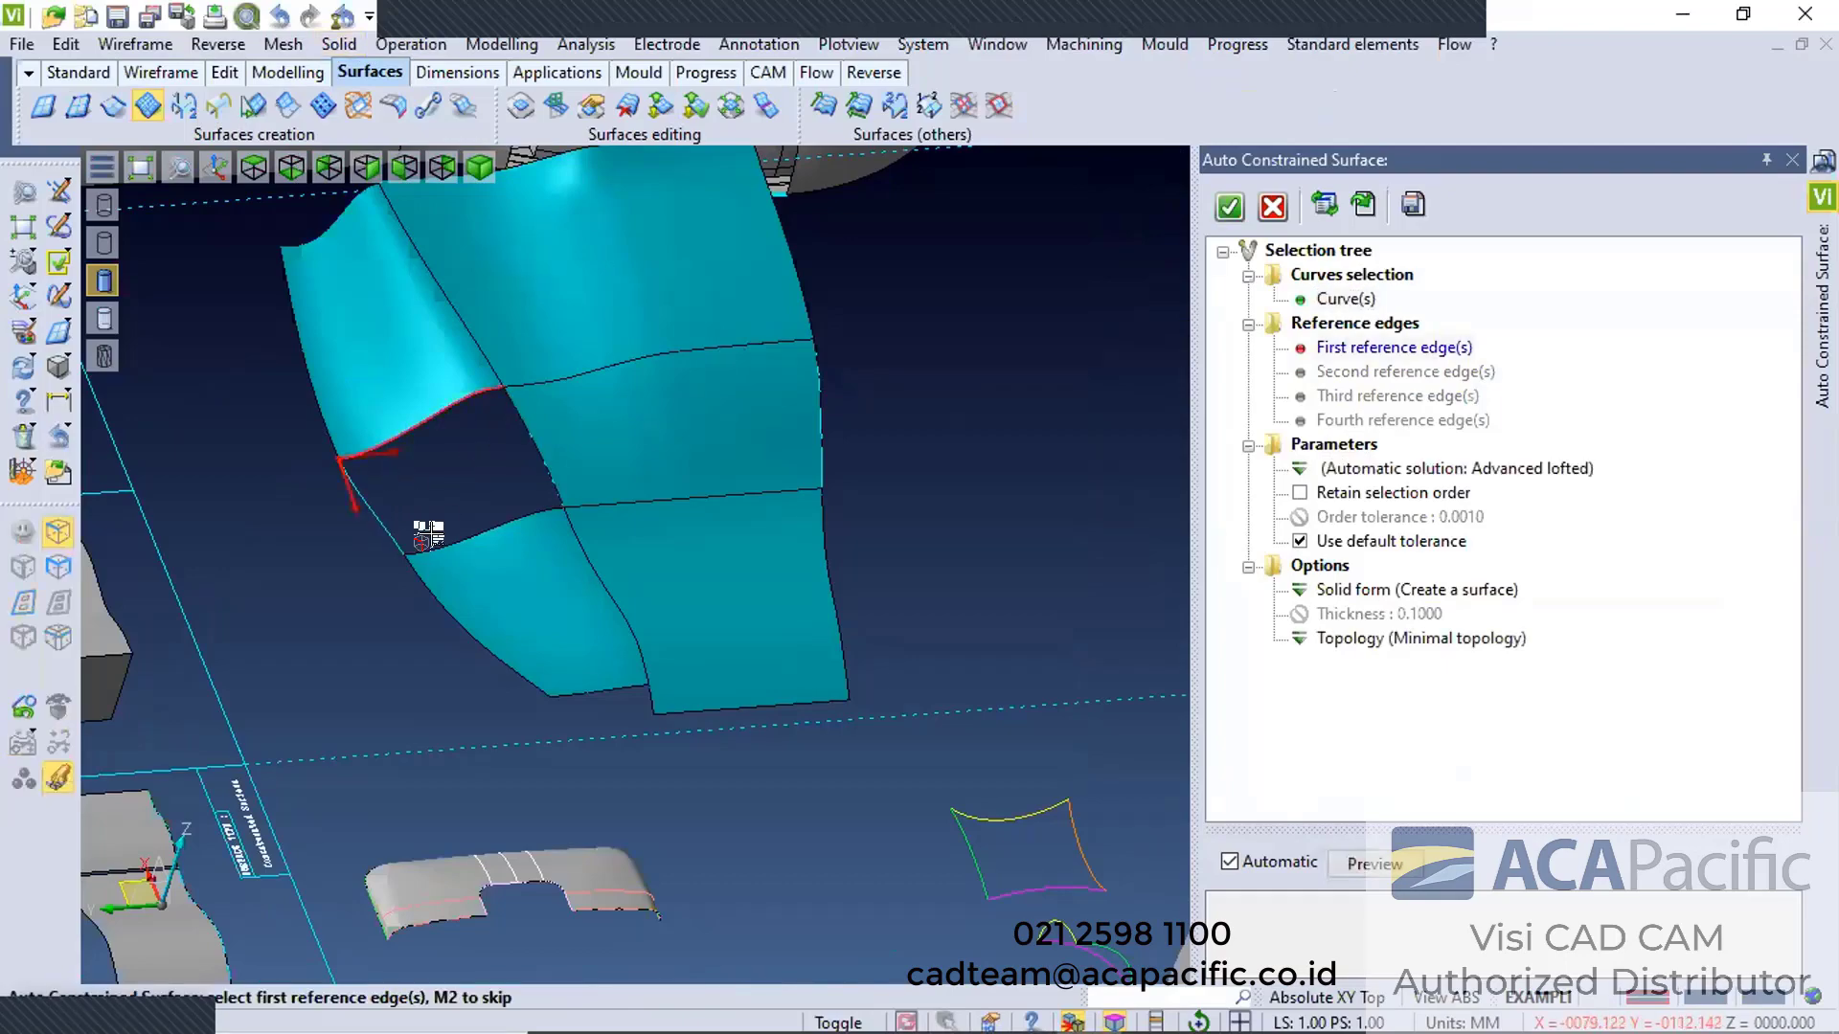
middle_click(428, 536)
left_click(428, 536)
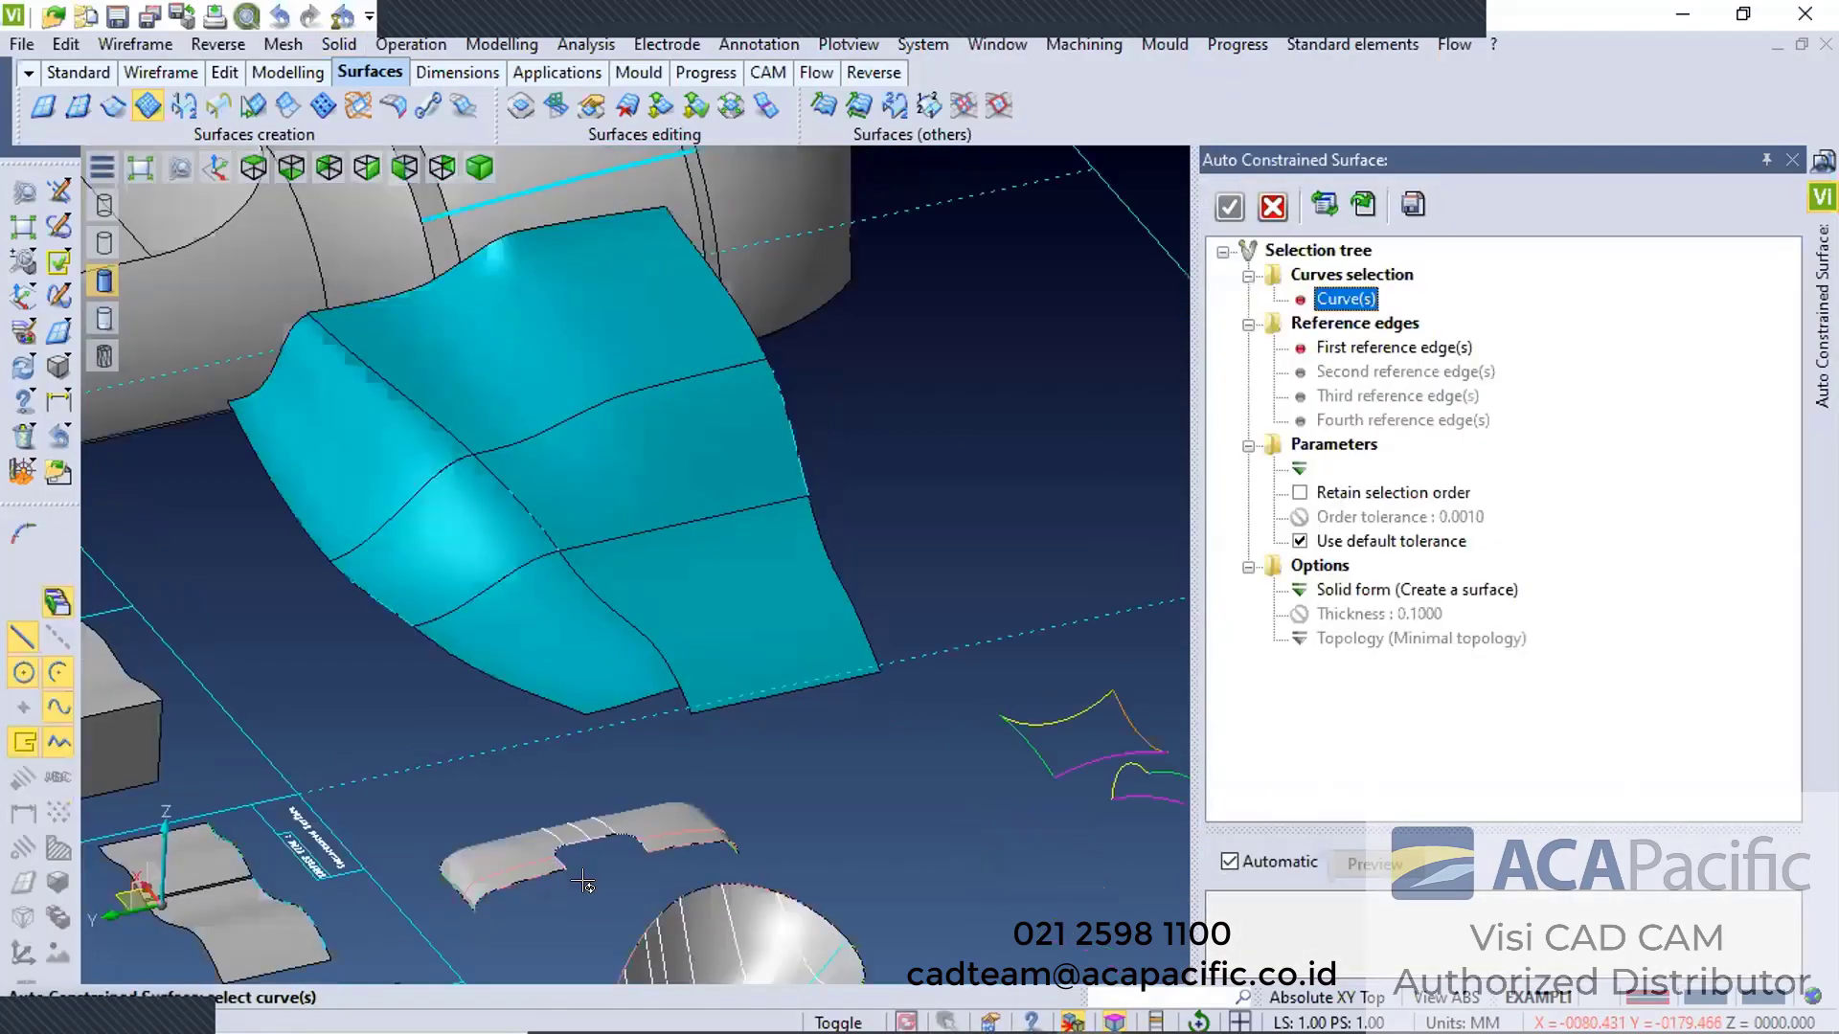
Create a blend curve across the open corner notch, joining the outer corners of the two adjacent cyan surfaces
scroll(544, 257, "up", 2)
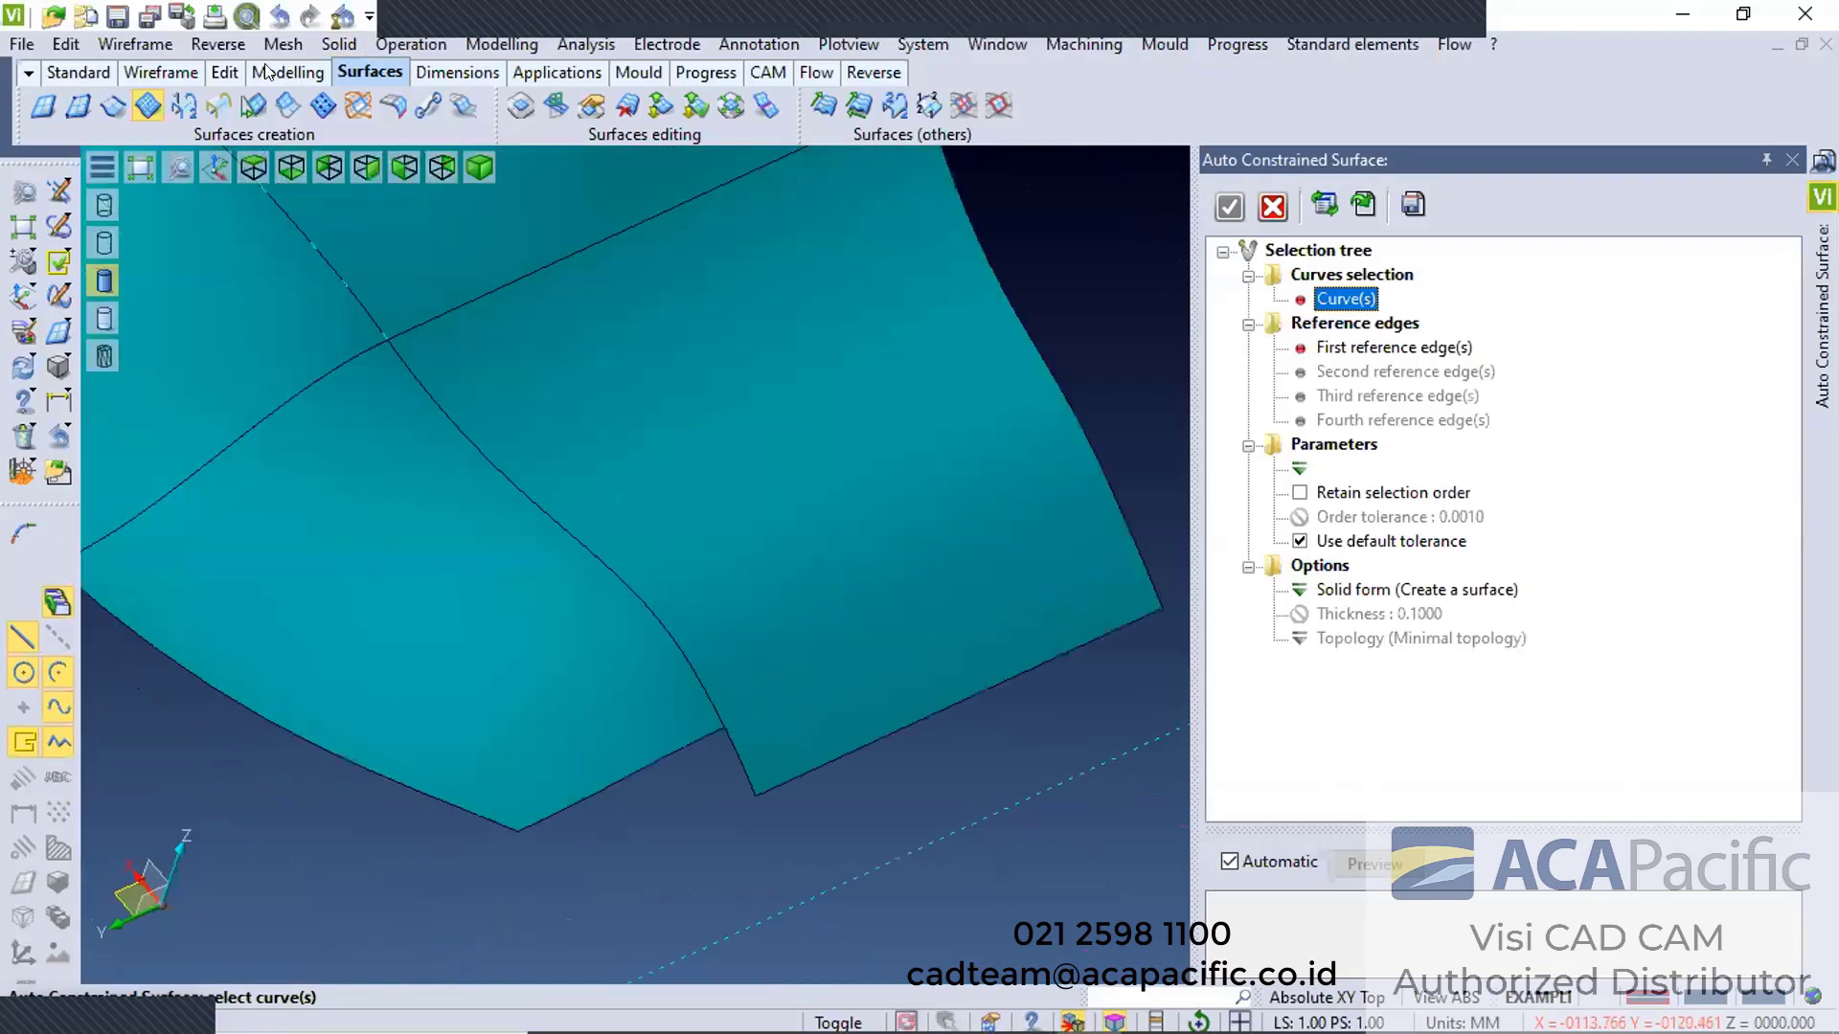
middle_click(452, 203)
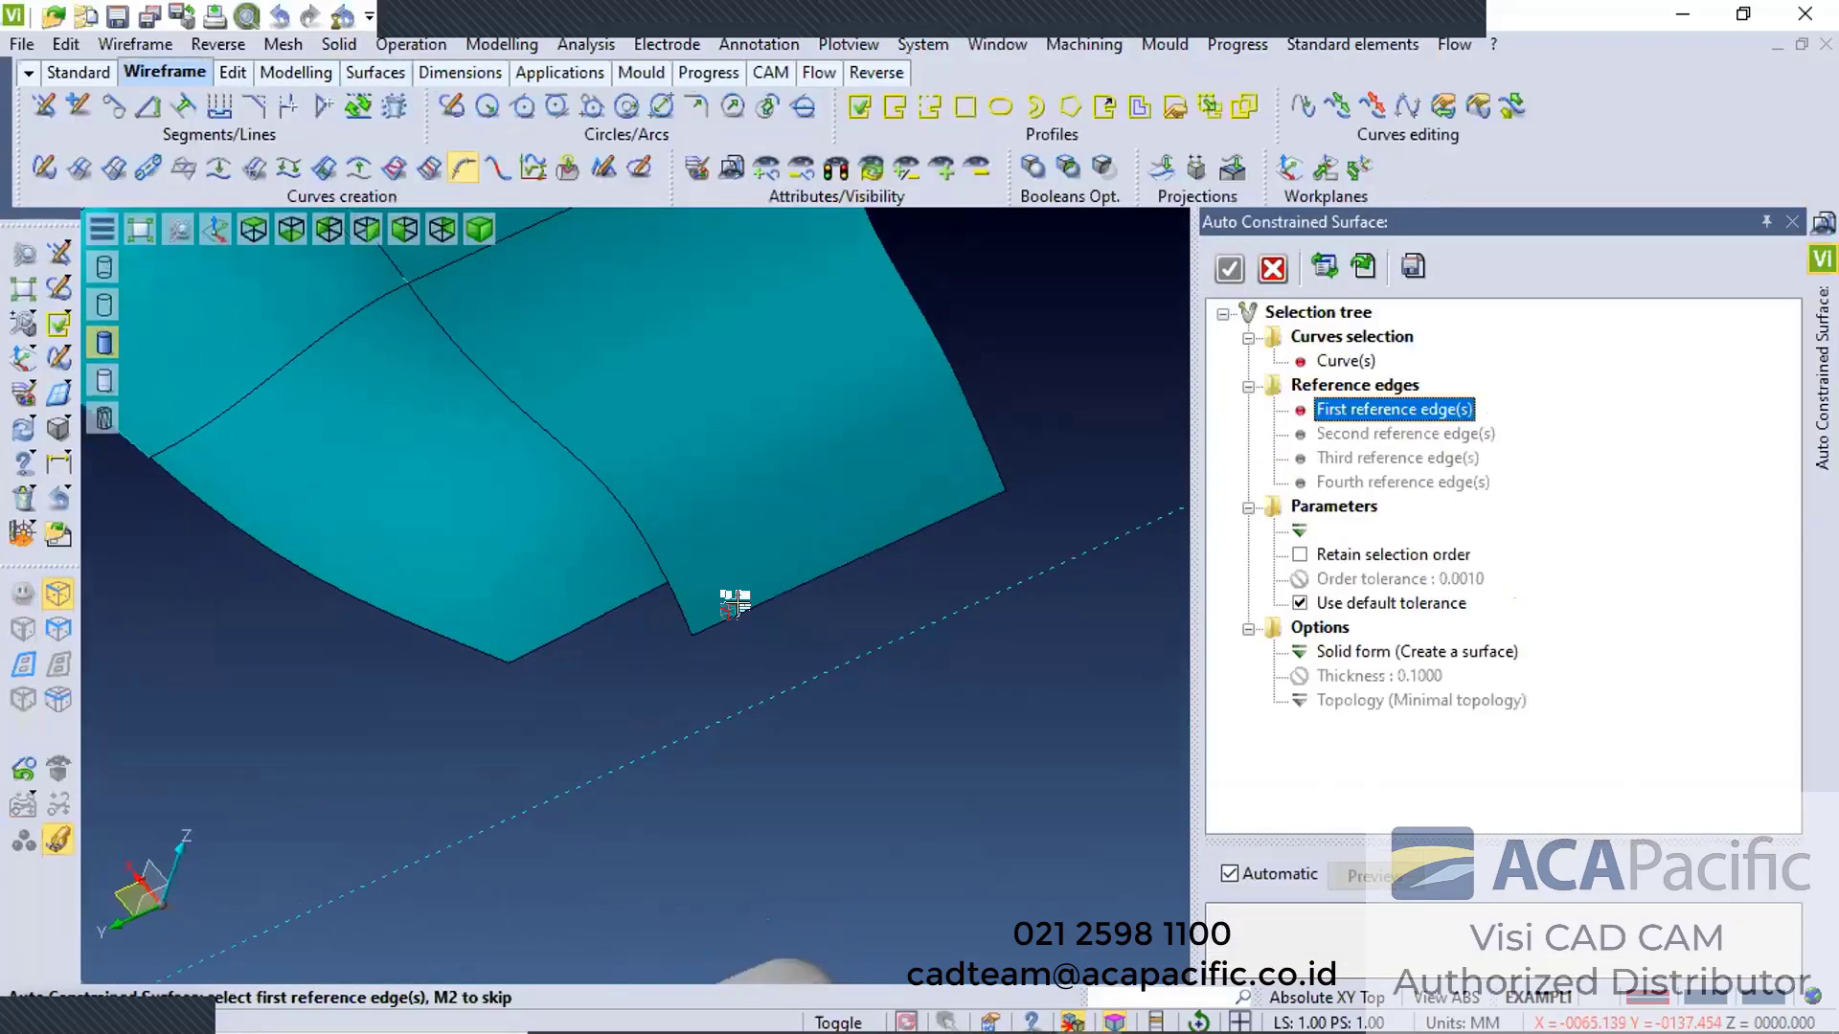
left_click(504, 660)
left_click(709, 632)
key("Escape")
middle_click_drag(533, 661, 558, 646)
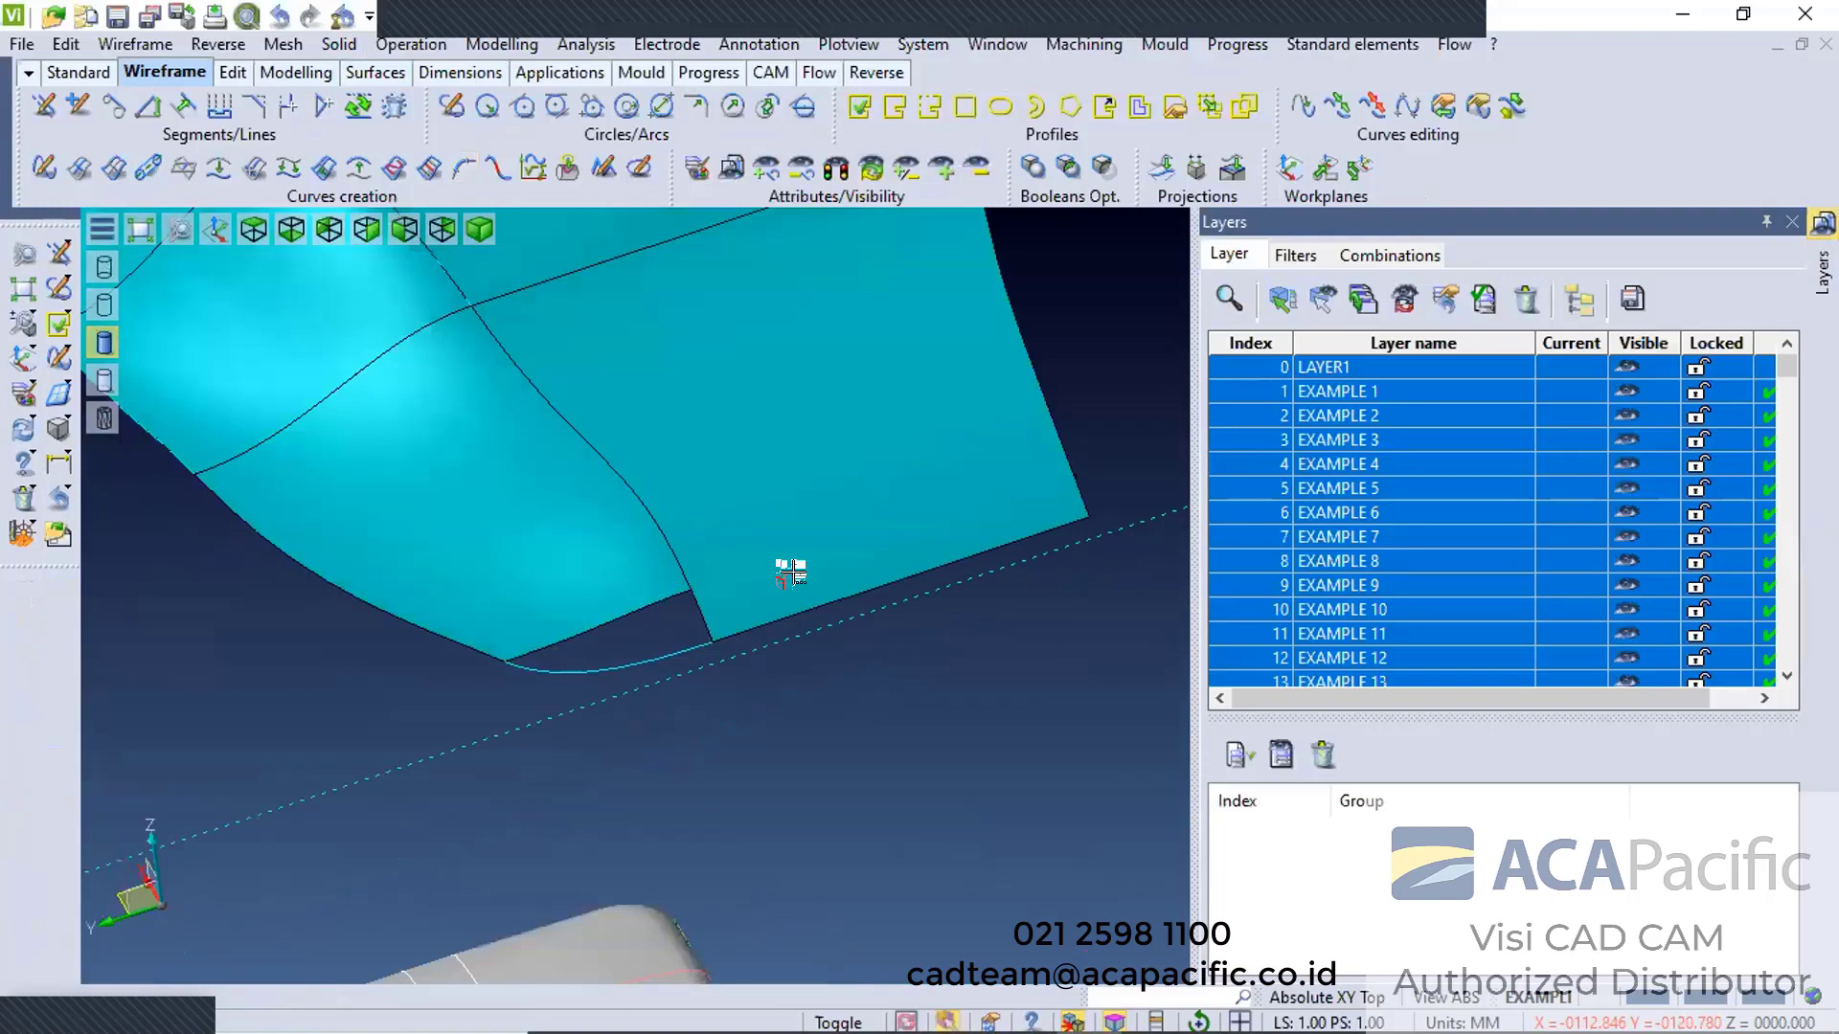
Fill the open corner notch of the cyan surfaces with an Auto Constrained Surface set to N sided patch
scroll(780, 574, "up", 3)
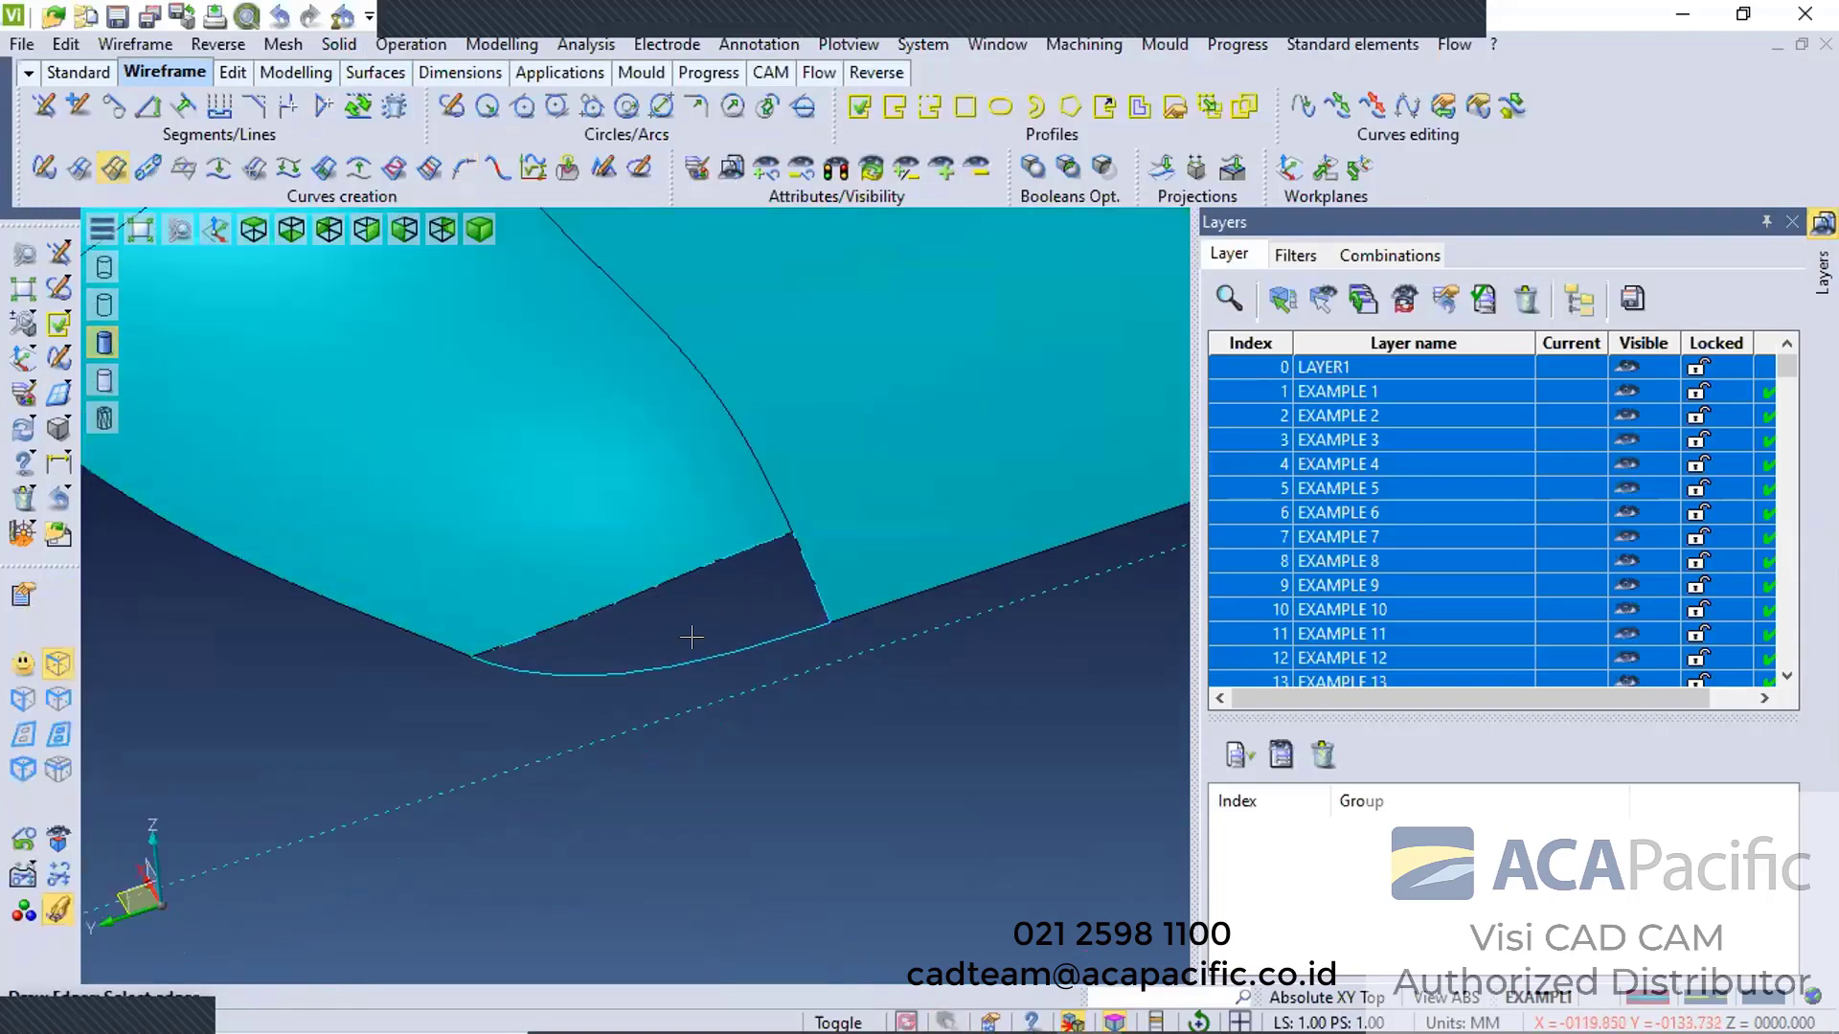
middle_click_drag(691, 635, 307, 648)
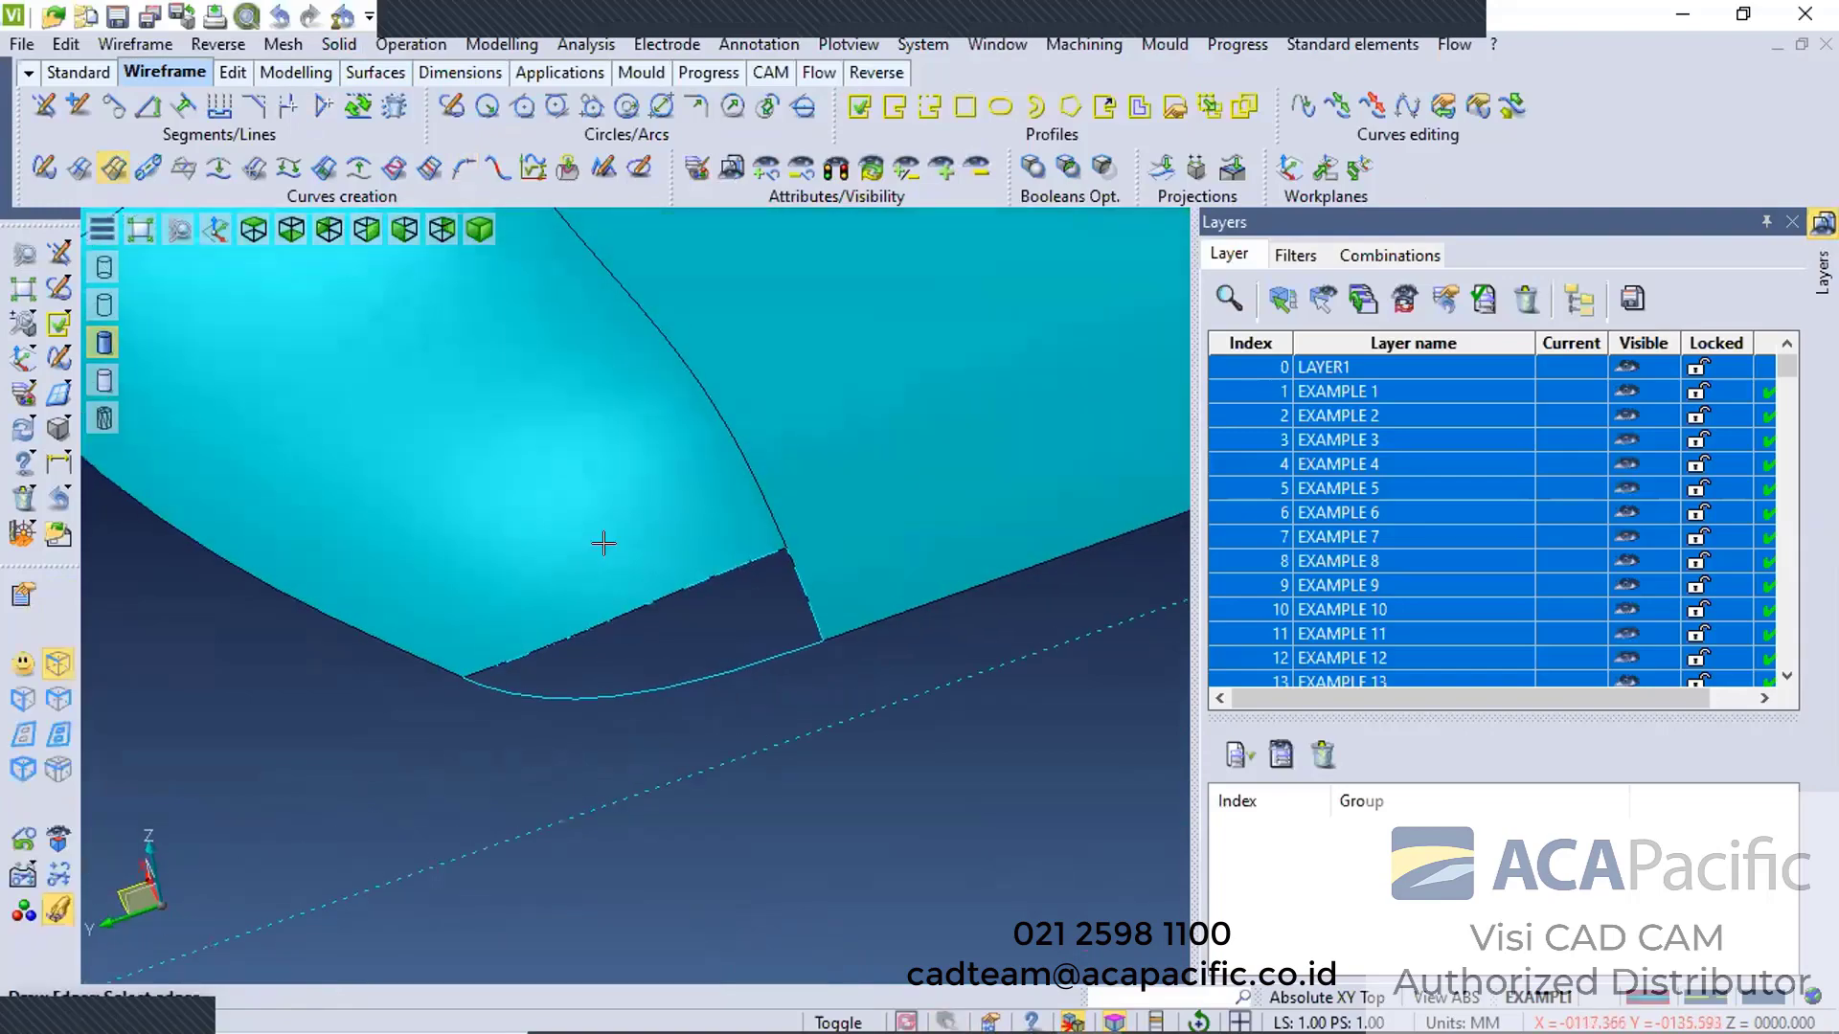
left_click(379, 72)
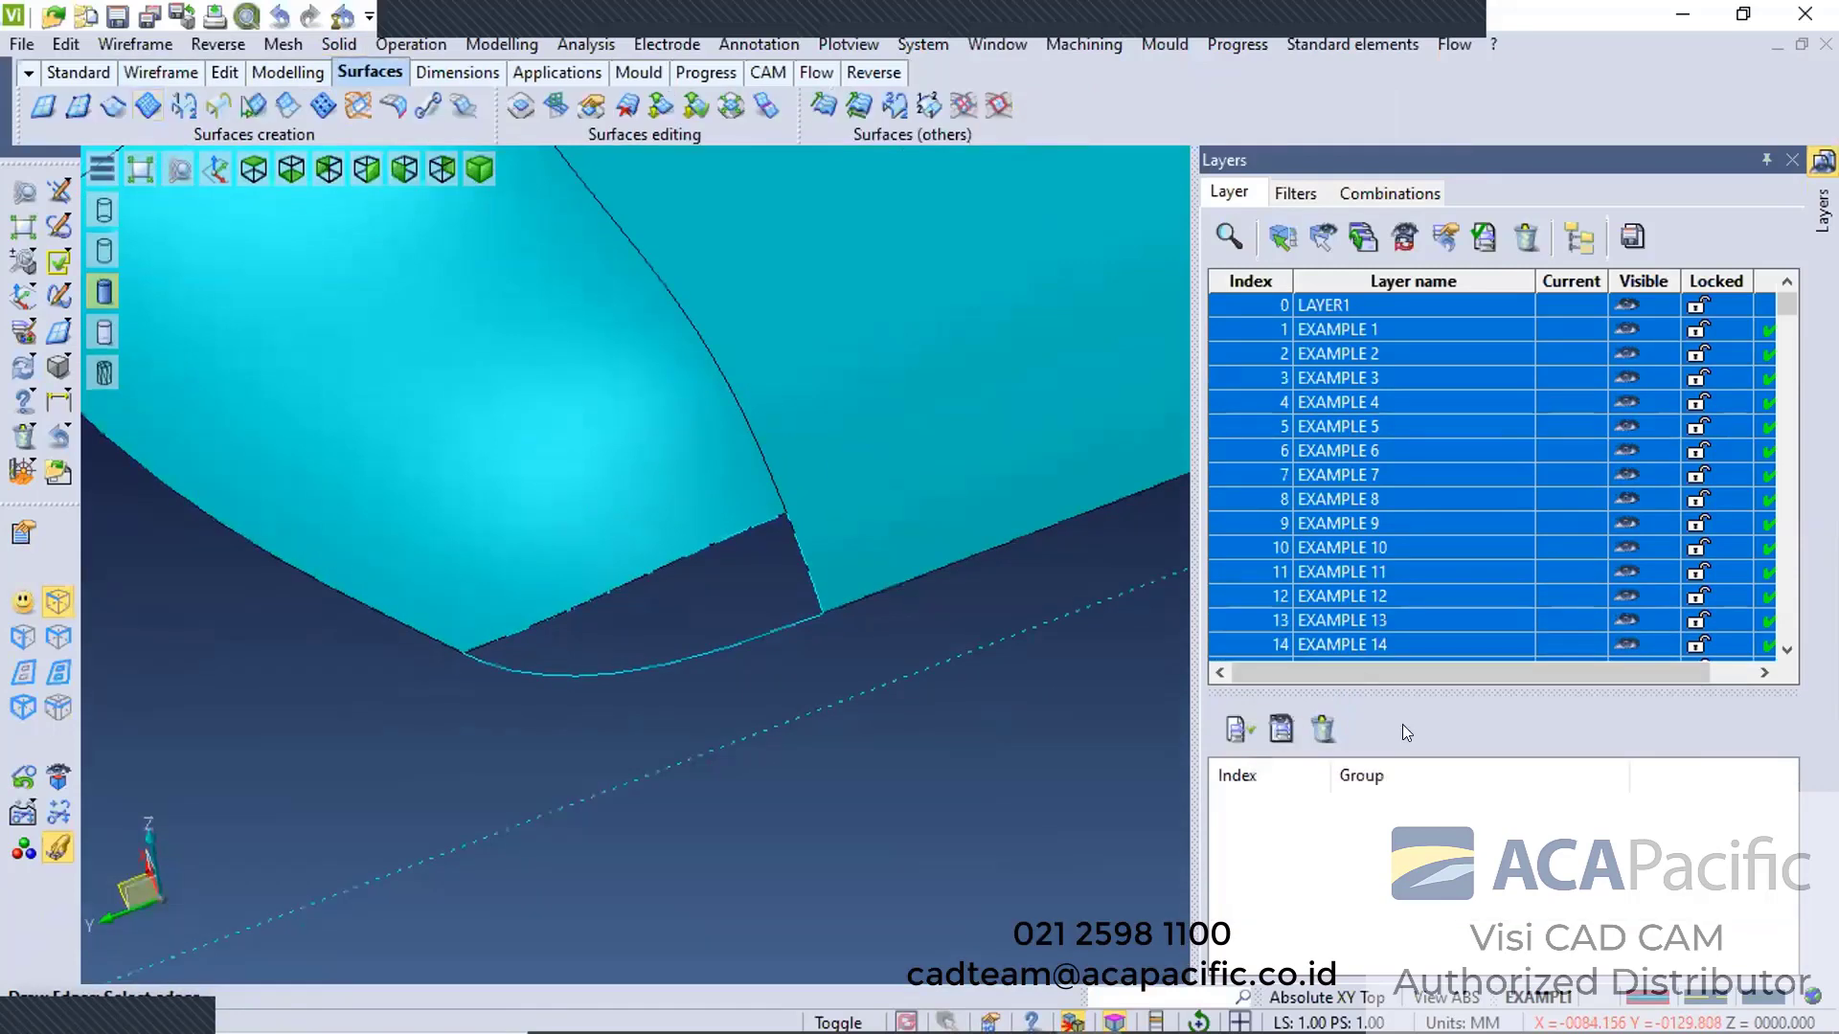
left_click(148, 106)
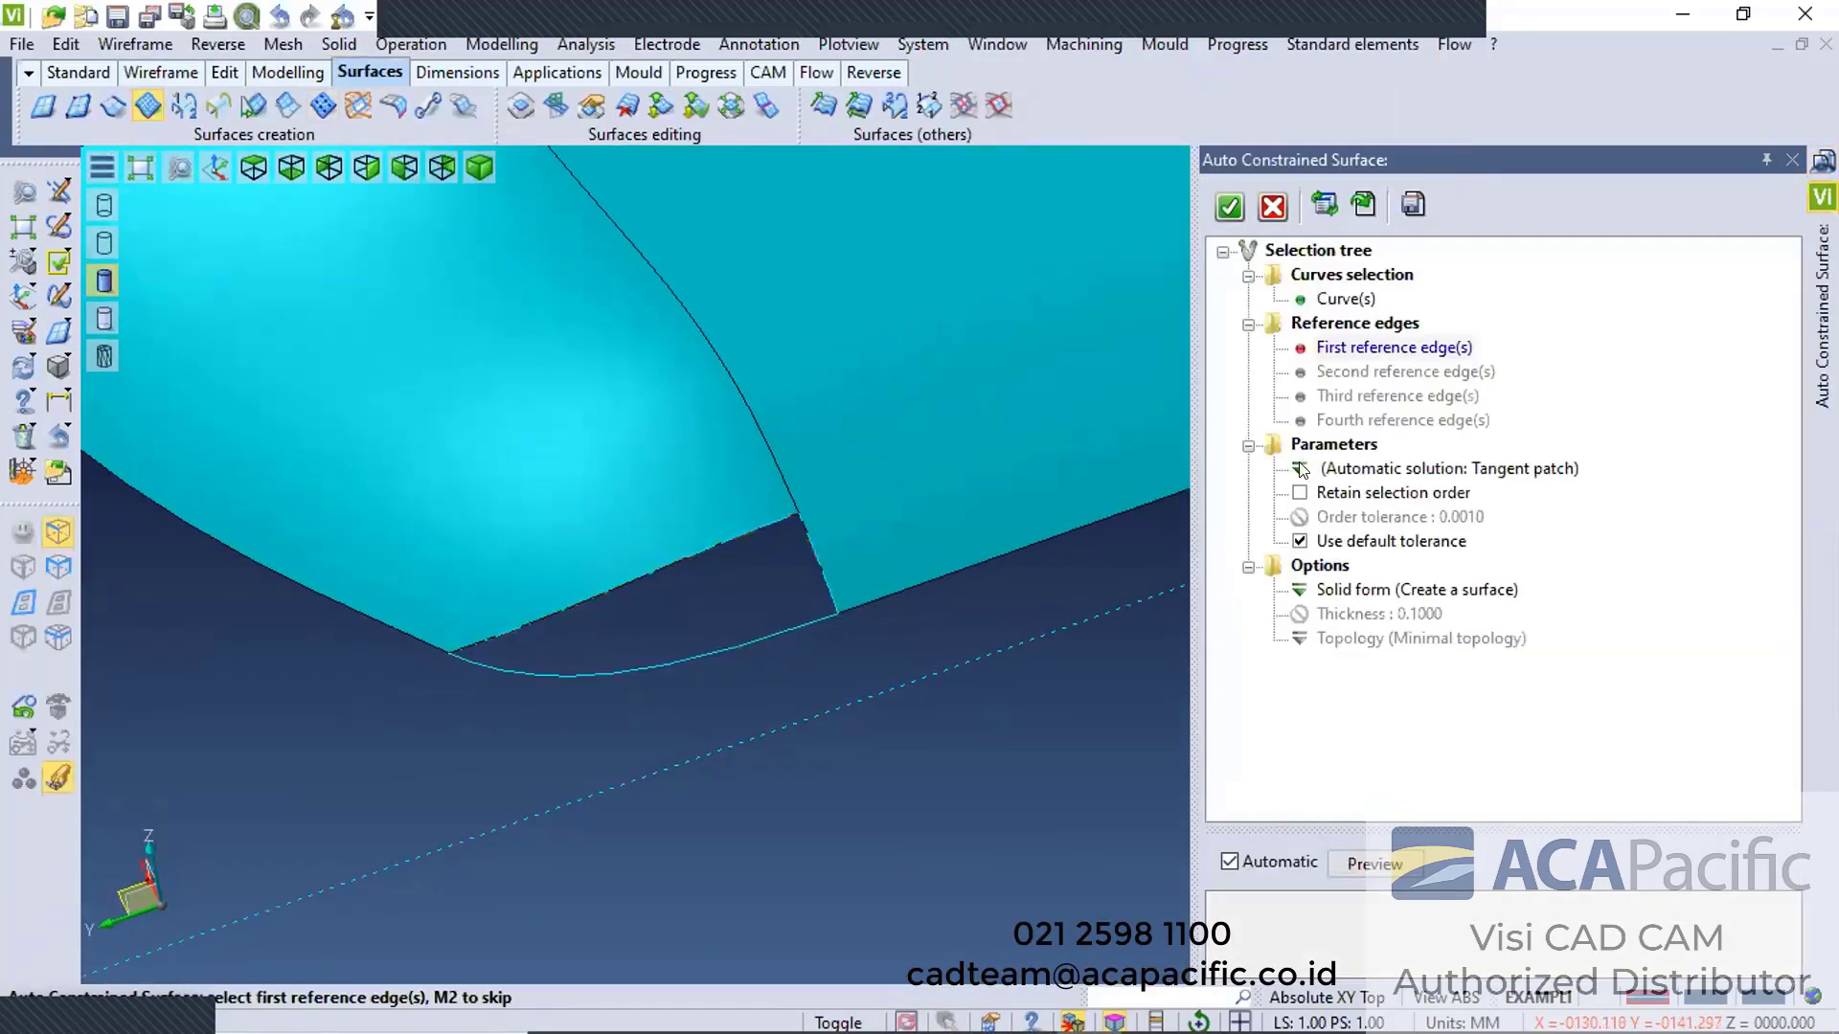
left_click(1333, 470)
left_click(1363, 575)
middle_click_drag(712, 599, 770, 520)
scroll(858, 544, "up", 4)
scroll(877, 539, "down", 5)
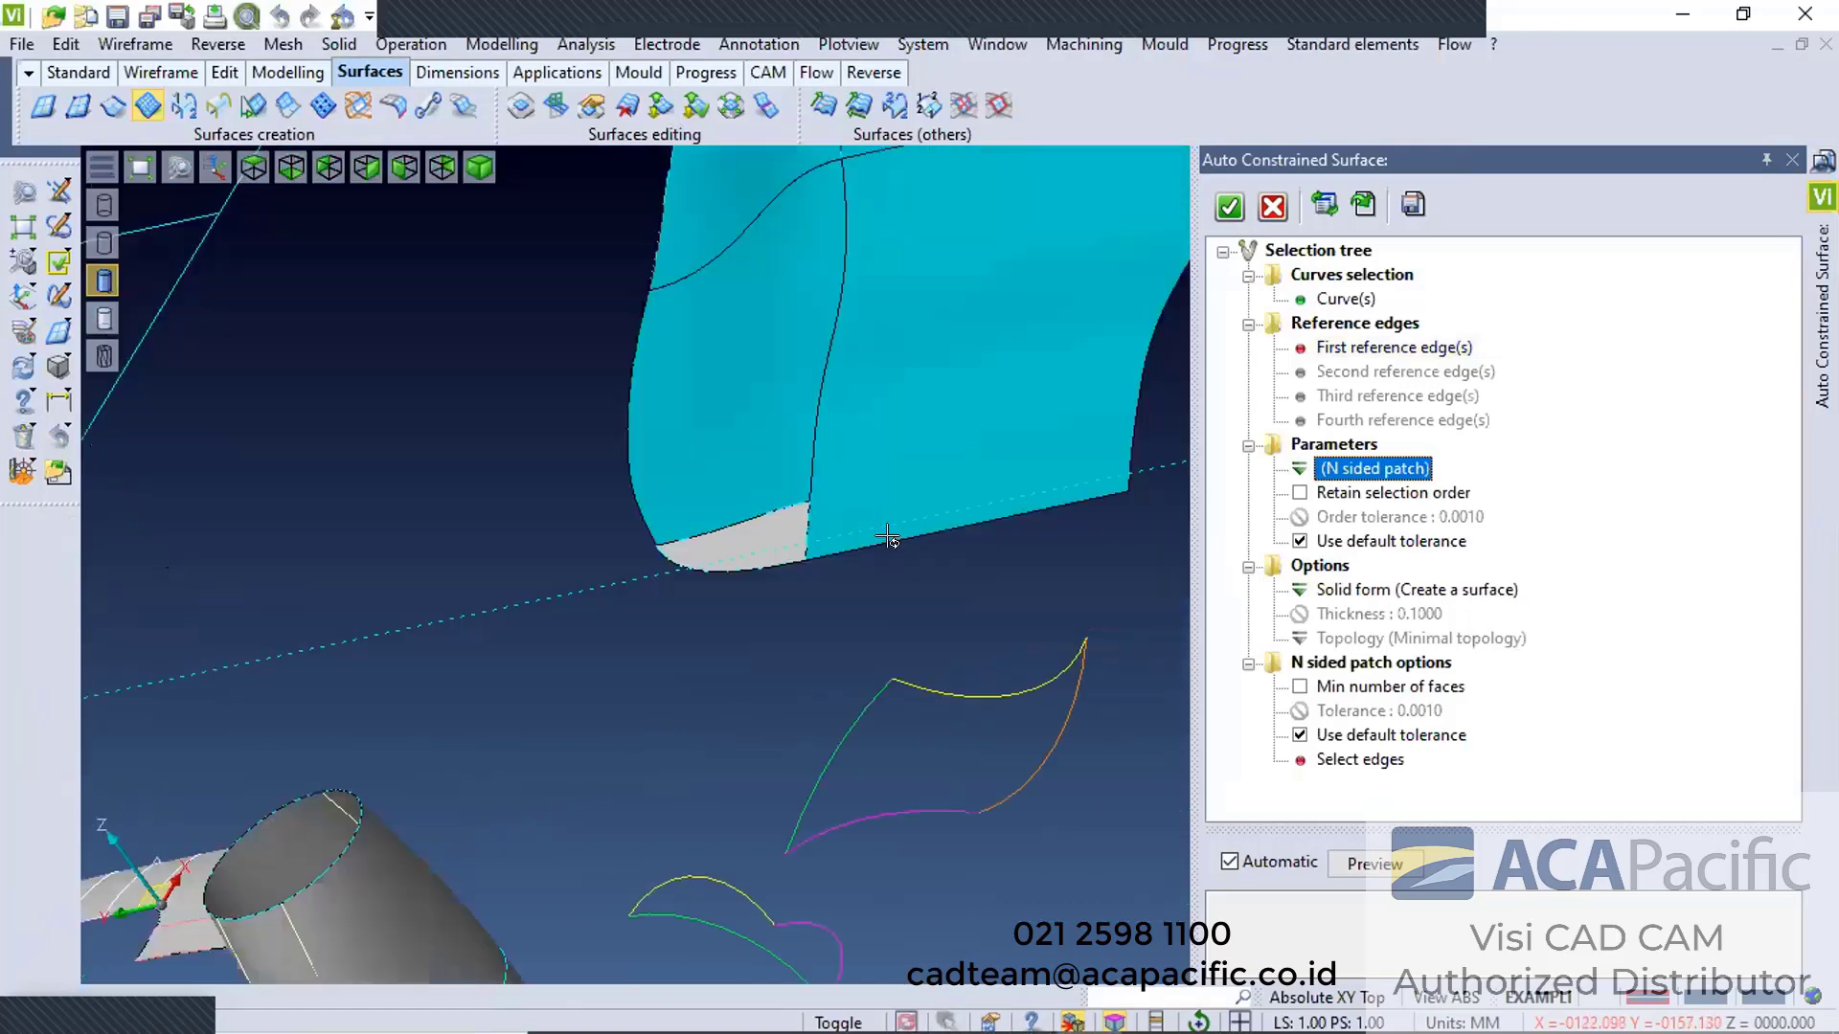
scroll(841, 563, "down", 10)
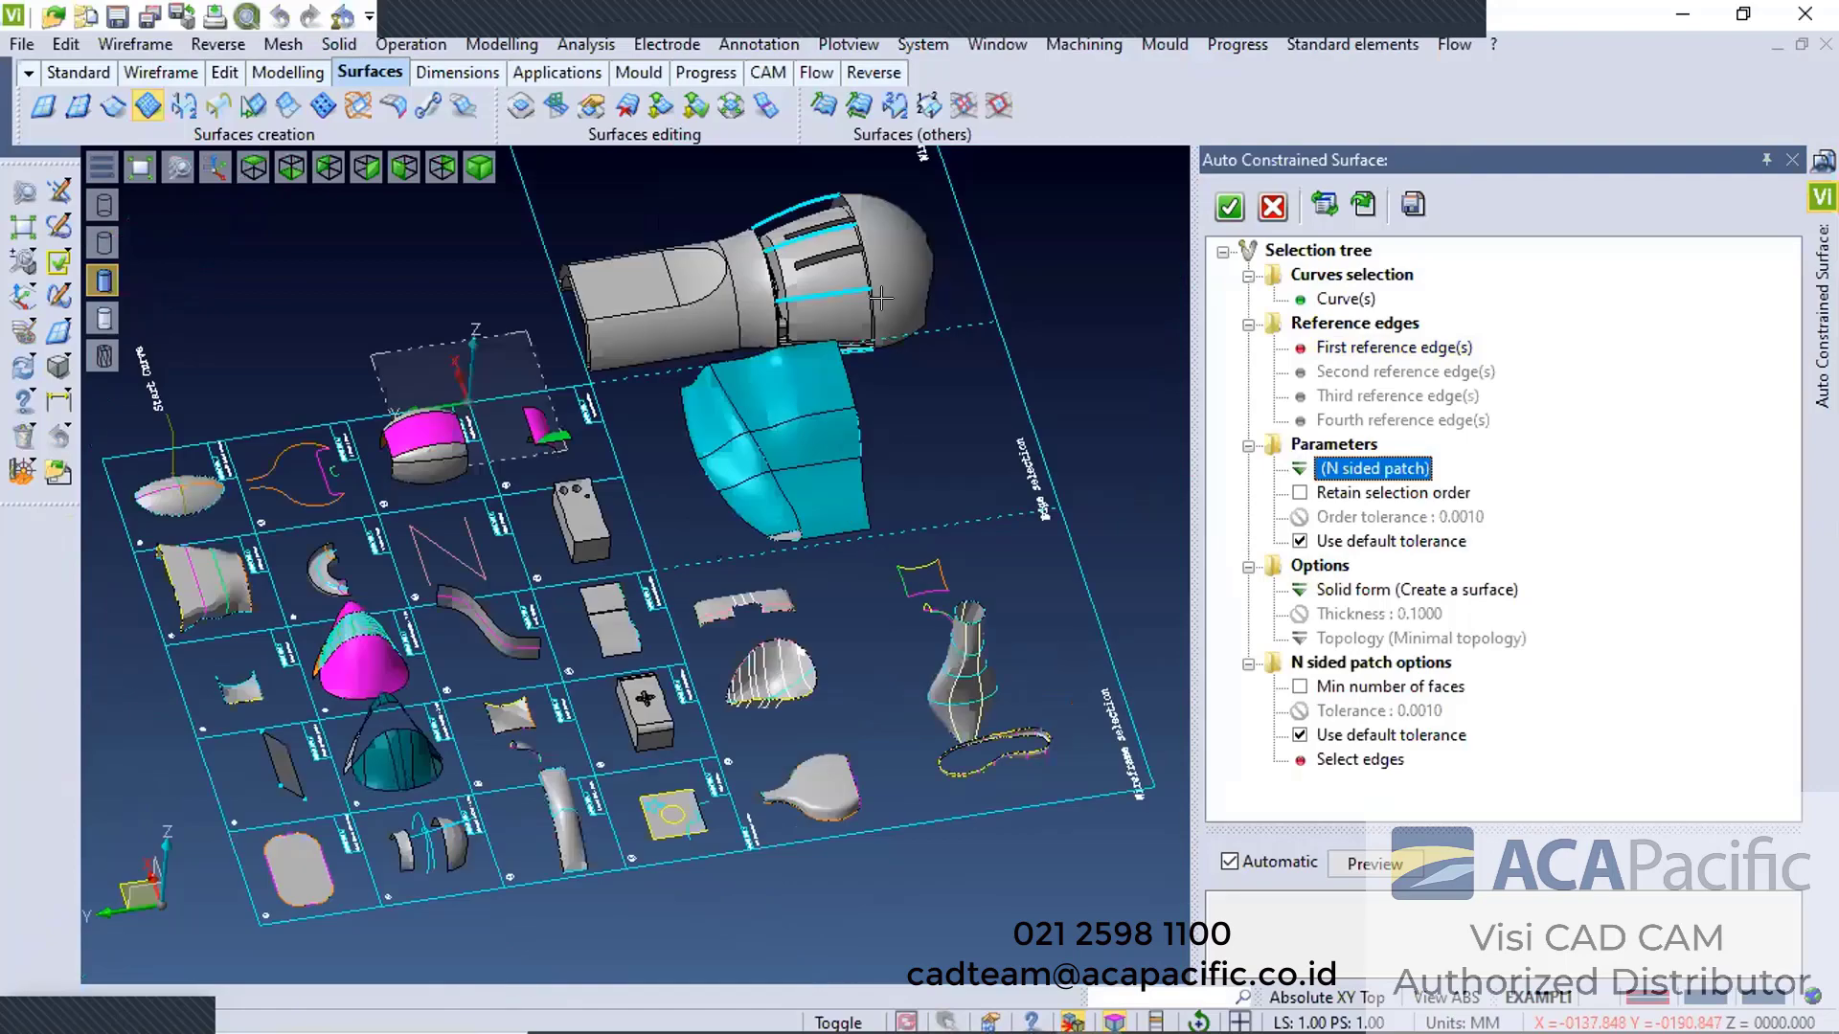
Examine the open section of the grey body and the cyan guide curves spanning it in the wireframe and edge selection area
middle_click_drag(866, 553, 969, 498)
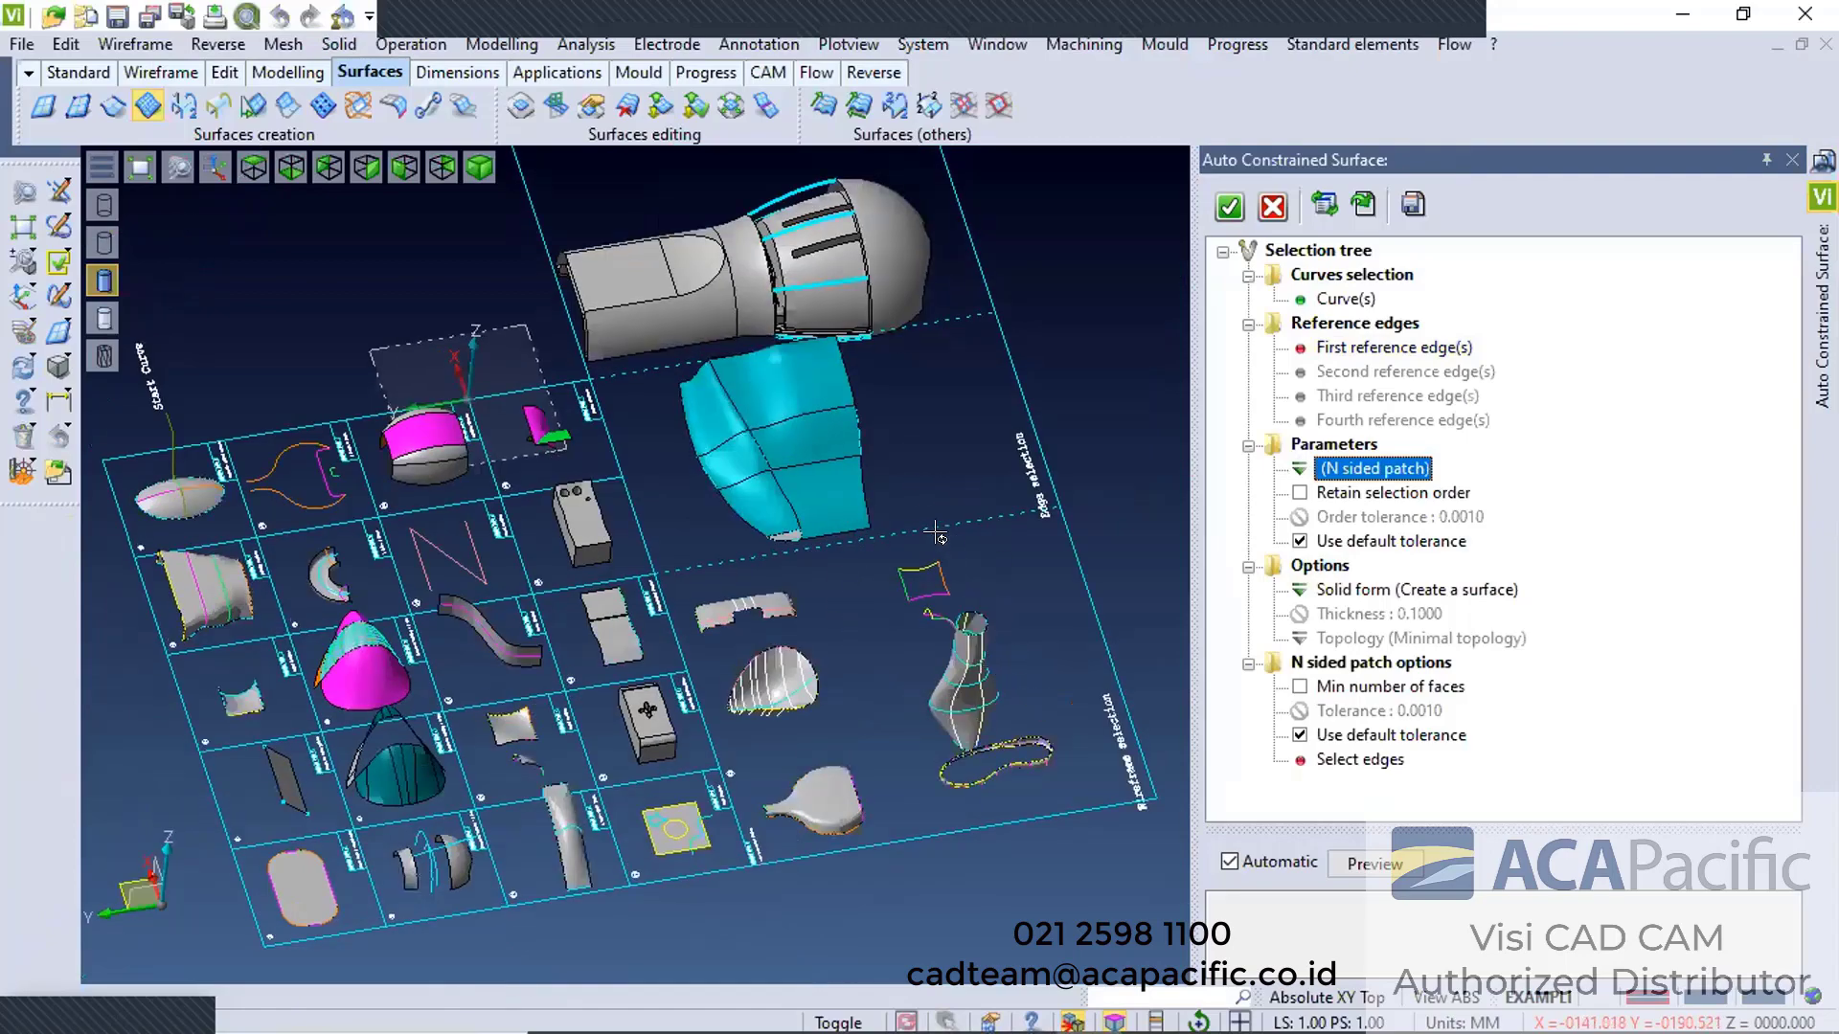
scroll(833, 431, "up", 10)
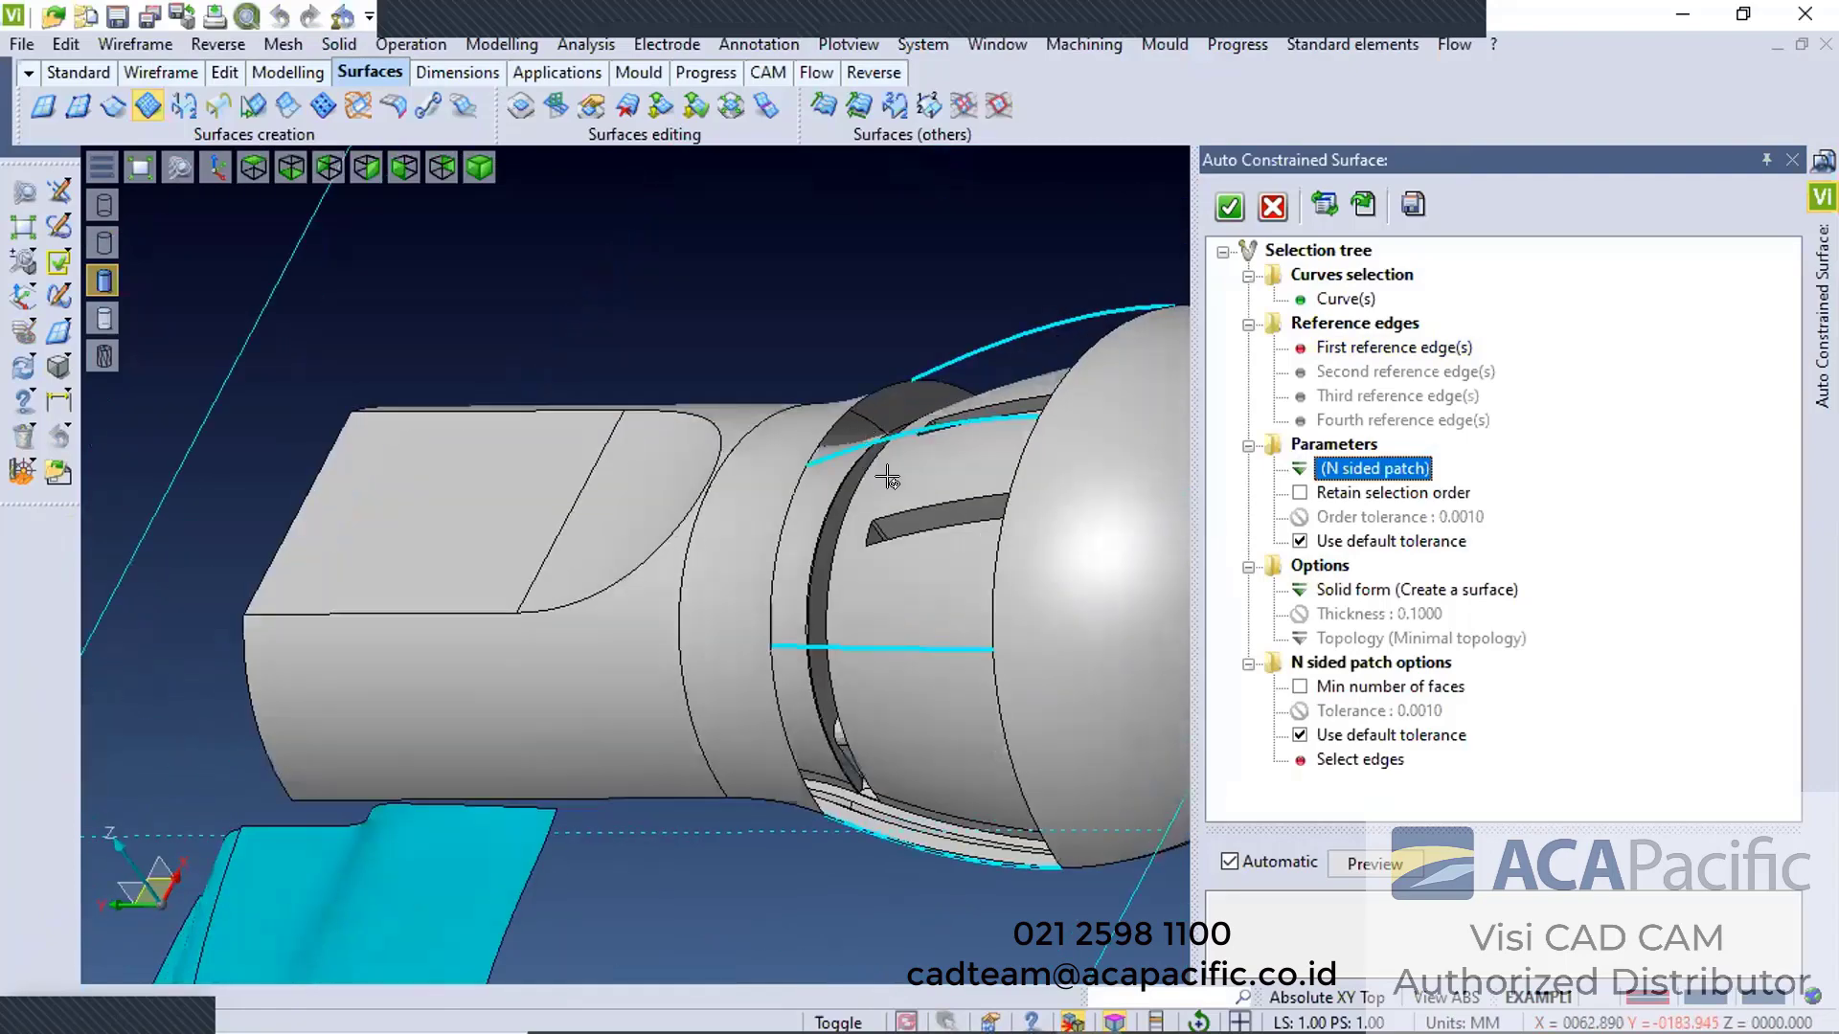
middle_click_drag(885, 475, 869, 470)
middle_click_drag(694, 401, 620, 451)
scroll(787, 435, "up", 5)
scroll(824, 273, "down", 3)
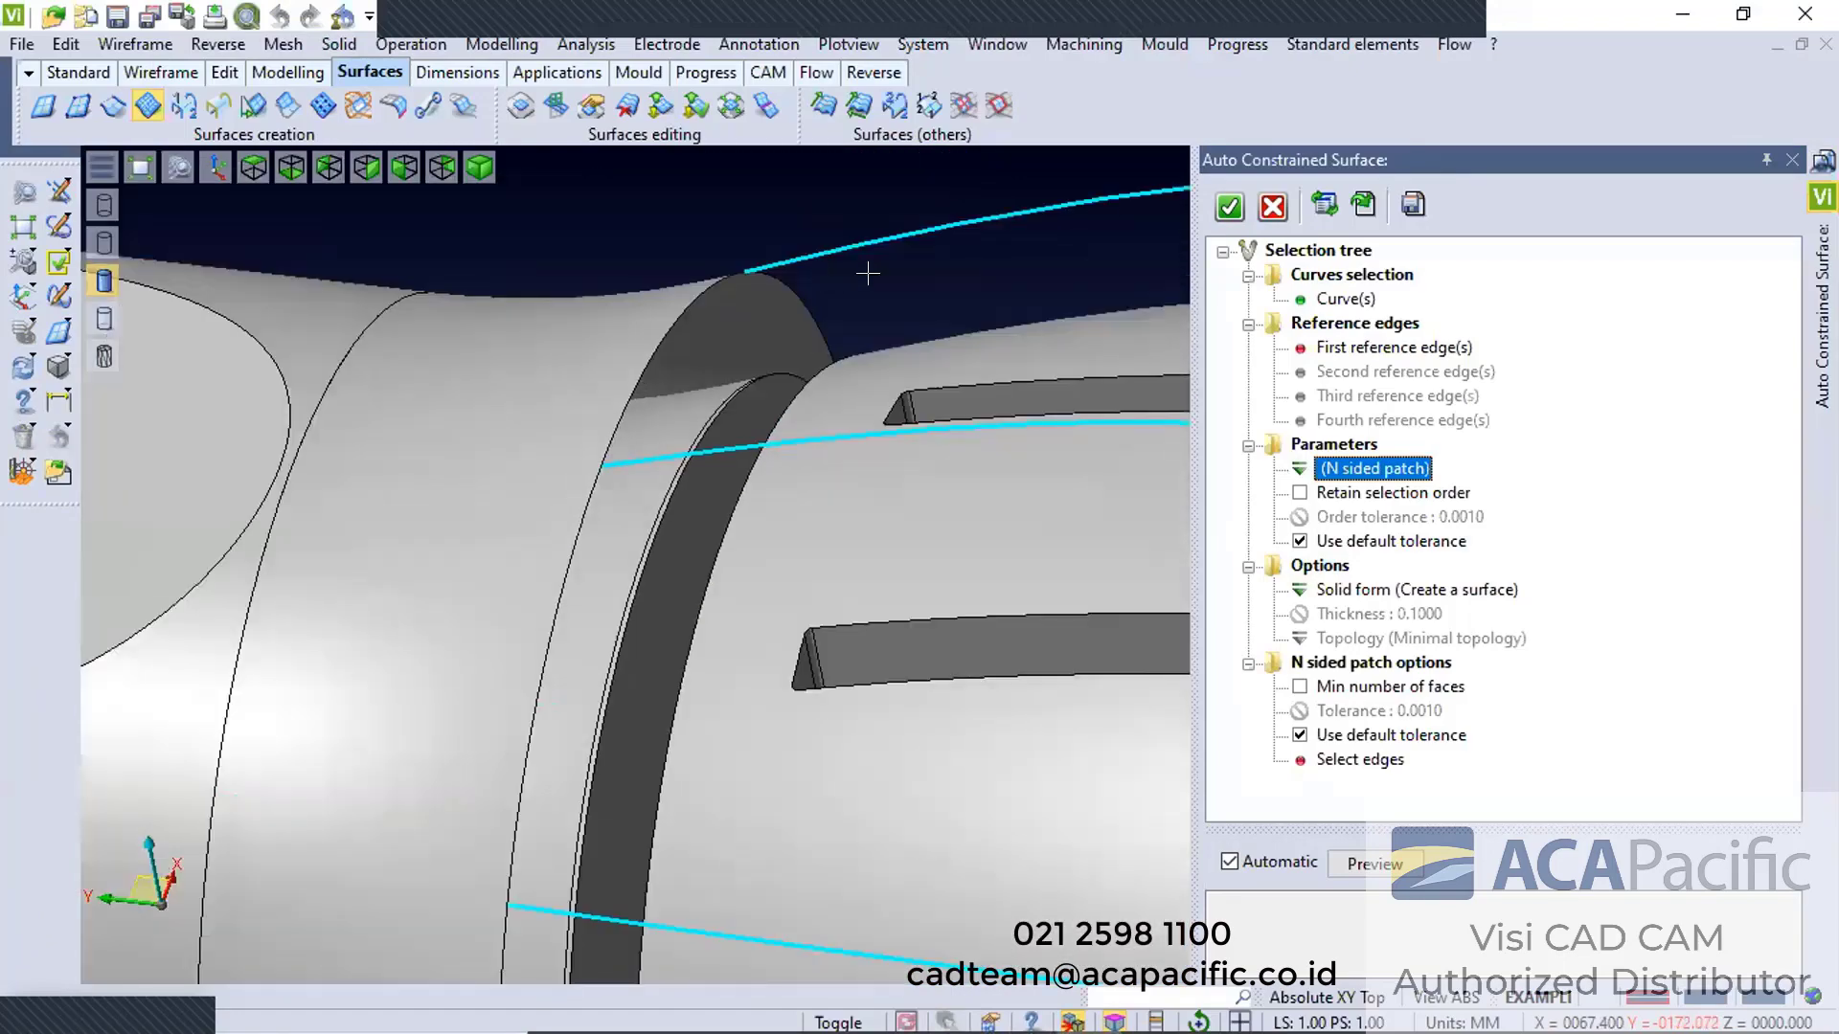
middle_click_drag(977, 196, 945, 422)
scroll(944, 423, "down", 3)
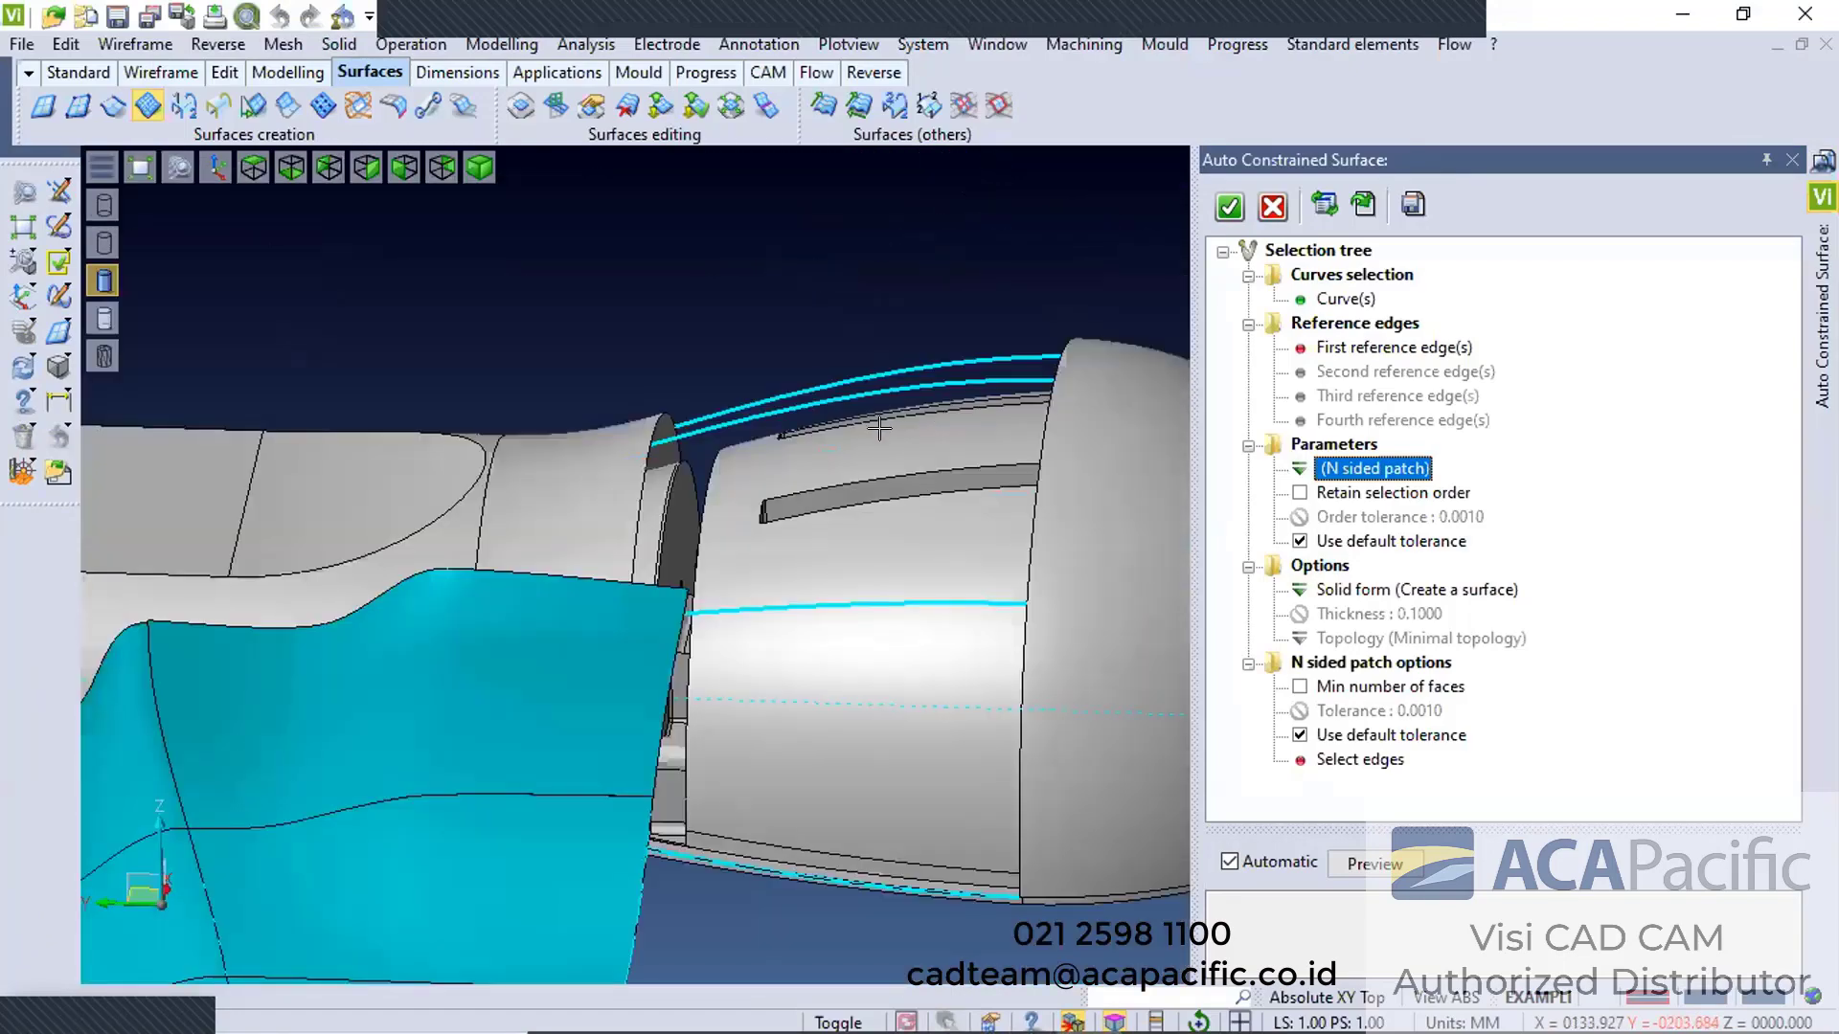
middle_click_drag(821, 453, 783, 543)
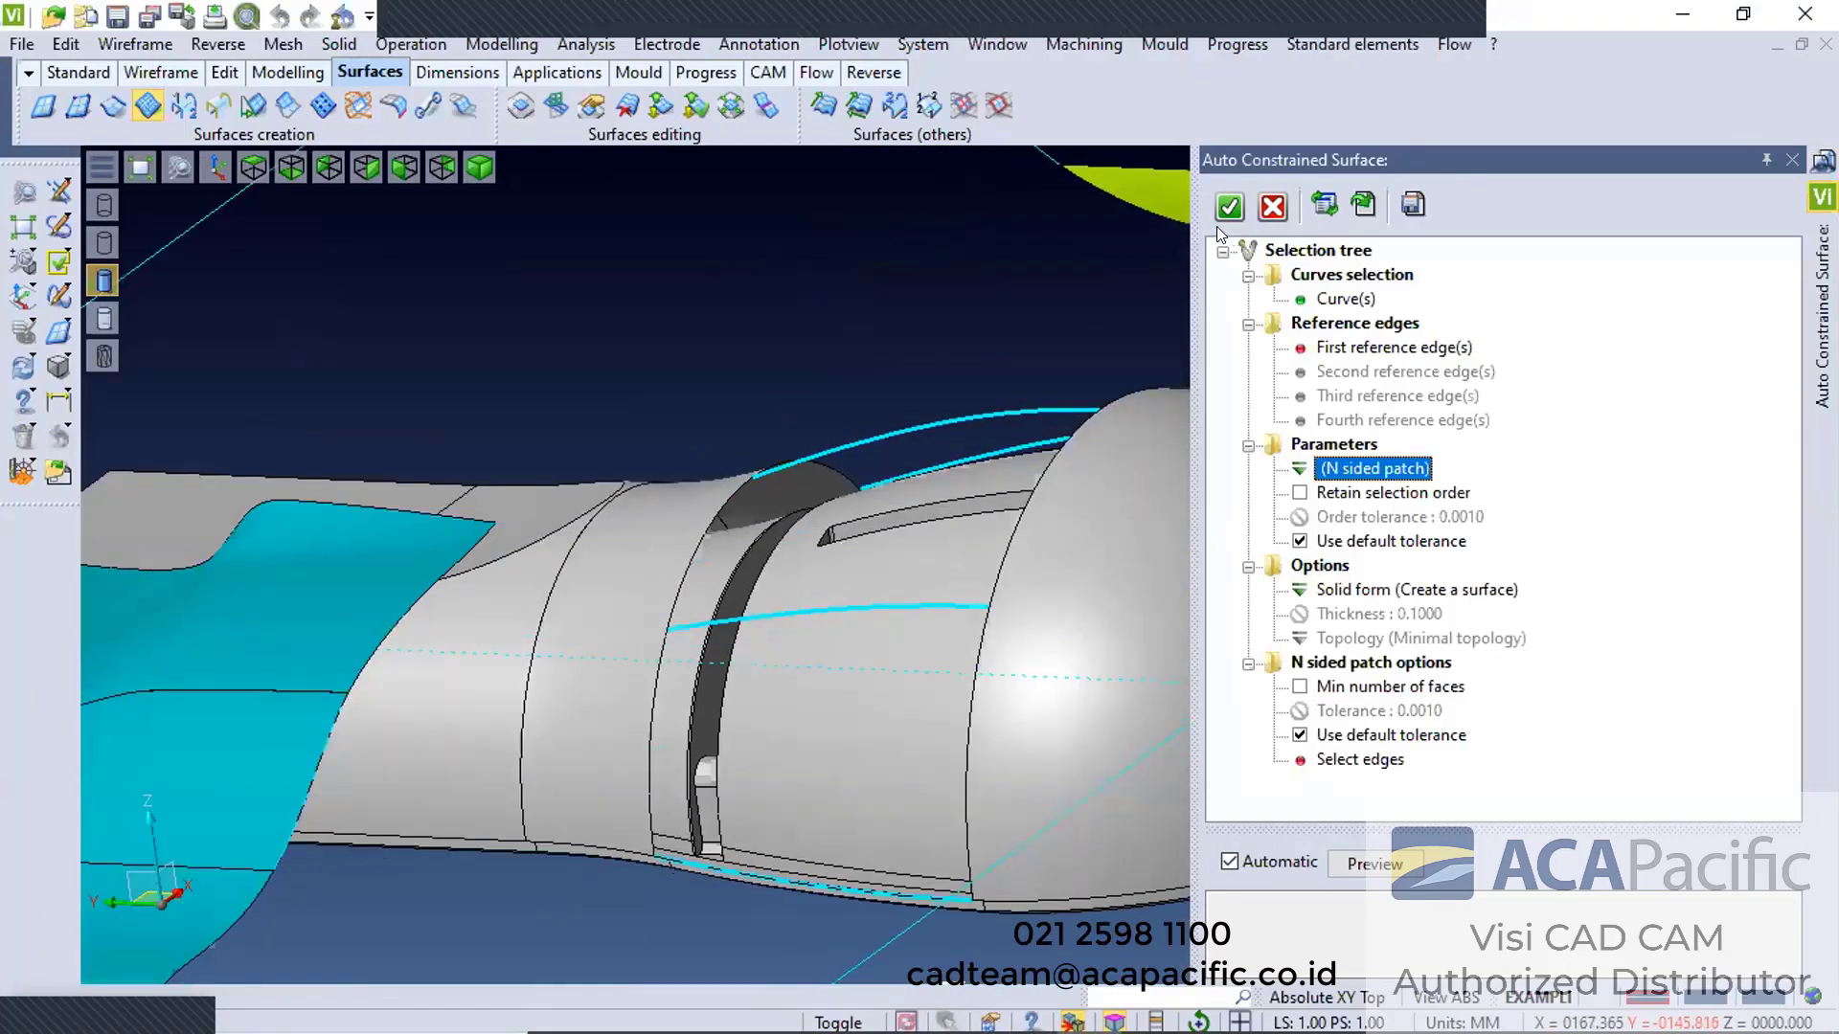
middle_click_drag(881, 326, 927, 421)
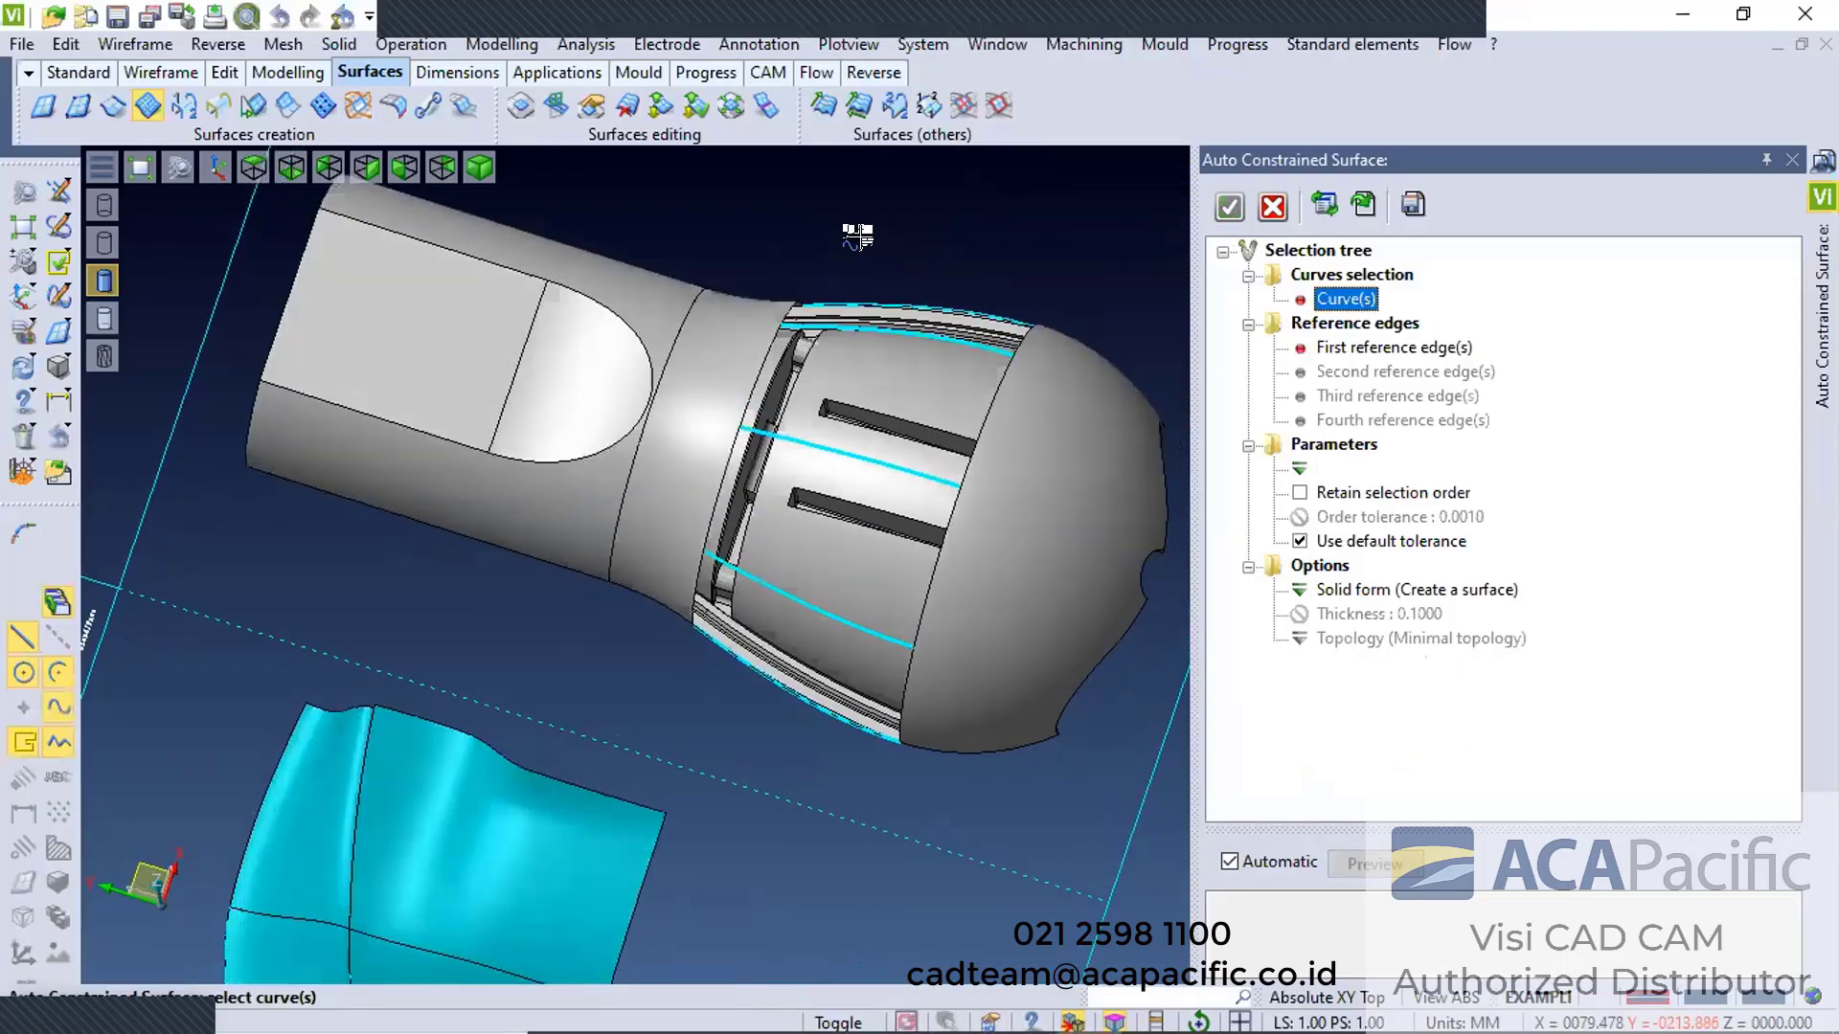
Select the cyan guide curves spanning the grey body's open section as the curves for an Auto Constrained Surface
middle_click_drag(858, 235, 845, 295)
scroll(843, 278, "up", 3)
left_click(795, 255)
left_click(773, 431)
scroll(783, 561, "down", 4)
middle_click_drag(783, 563, 801, 424)
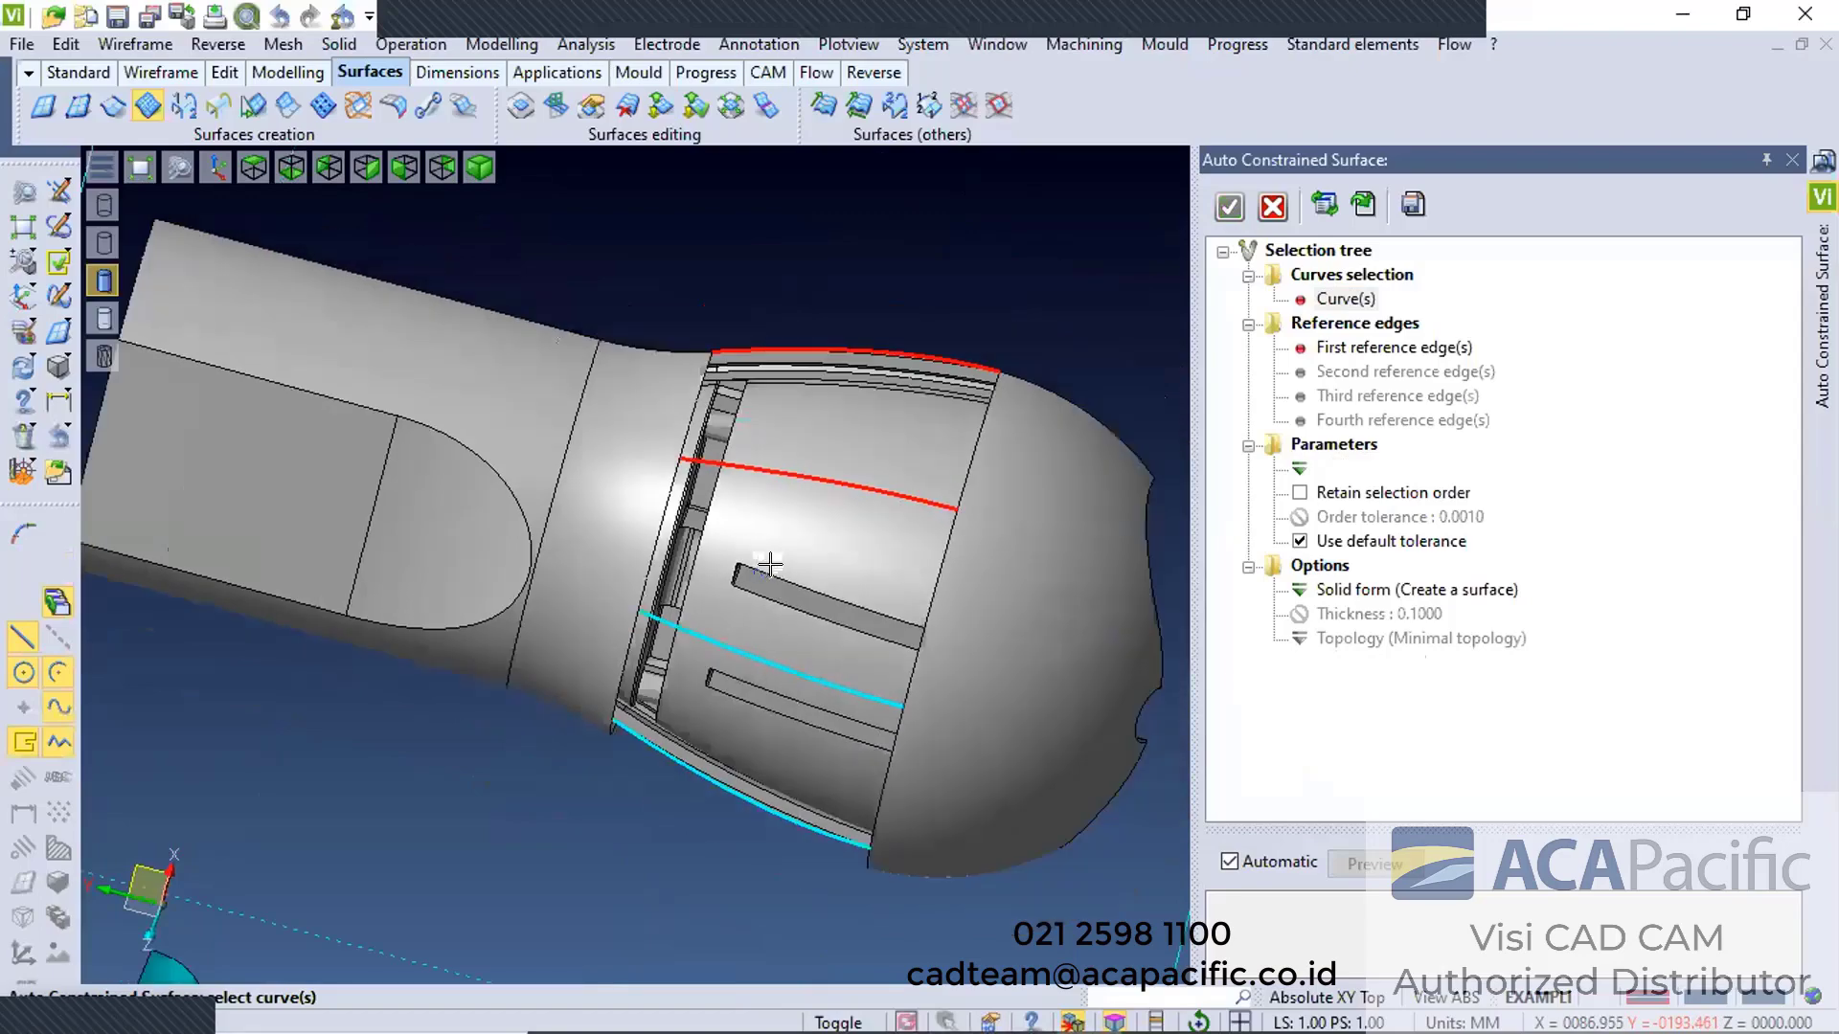
left_click(767, 566)
left_click(747, 708)
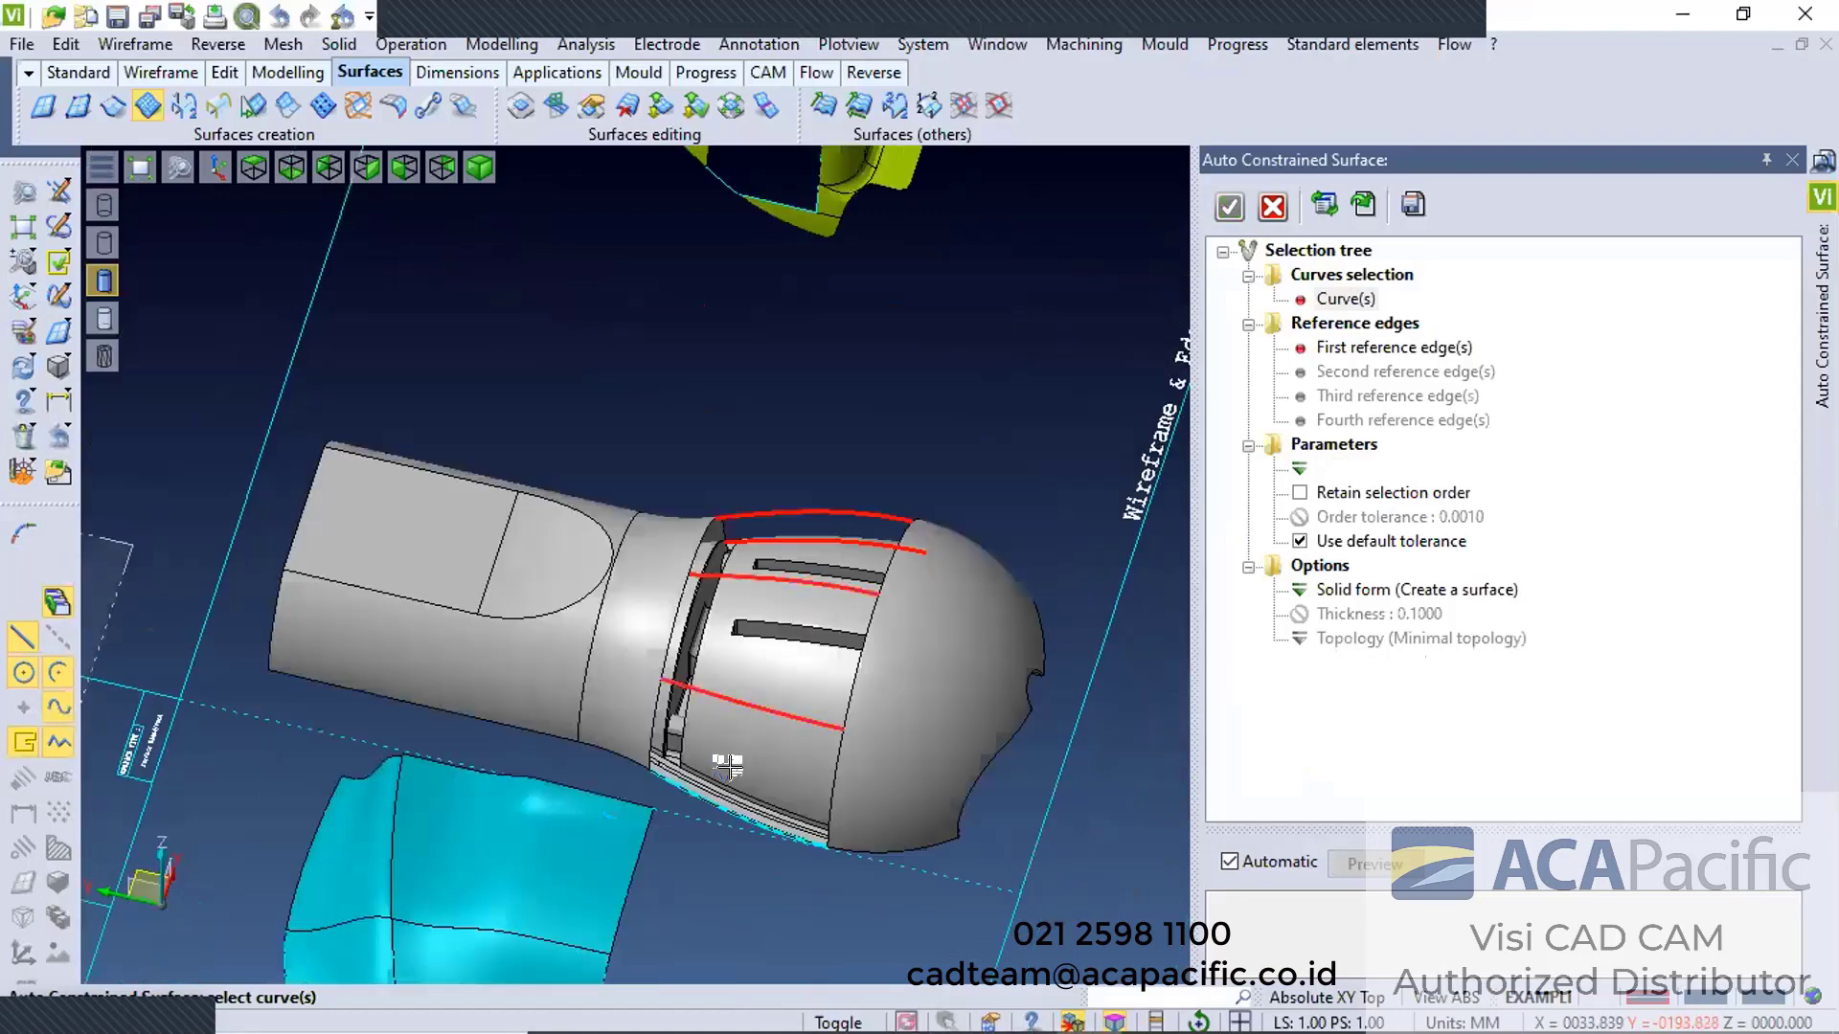
scroll(725, 738, "down", 4)
scroll(725, 733, "up", 3)
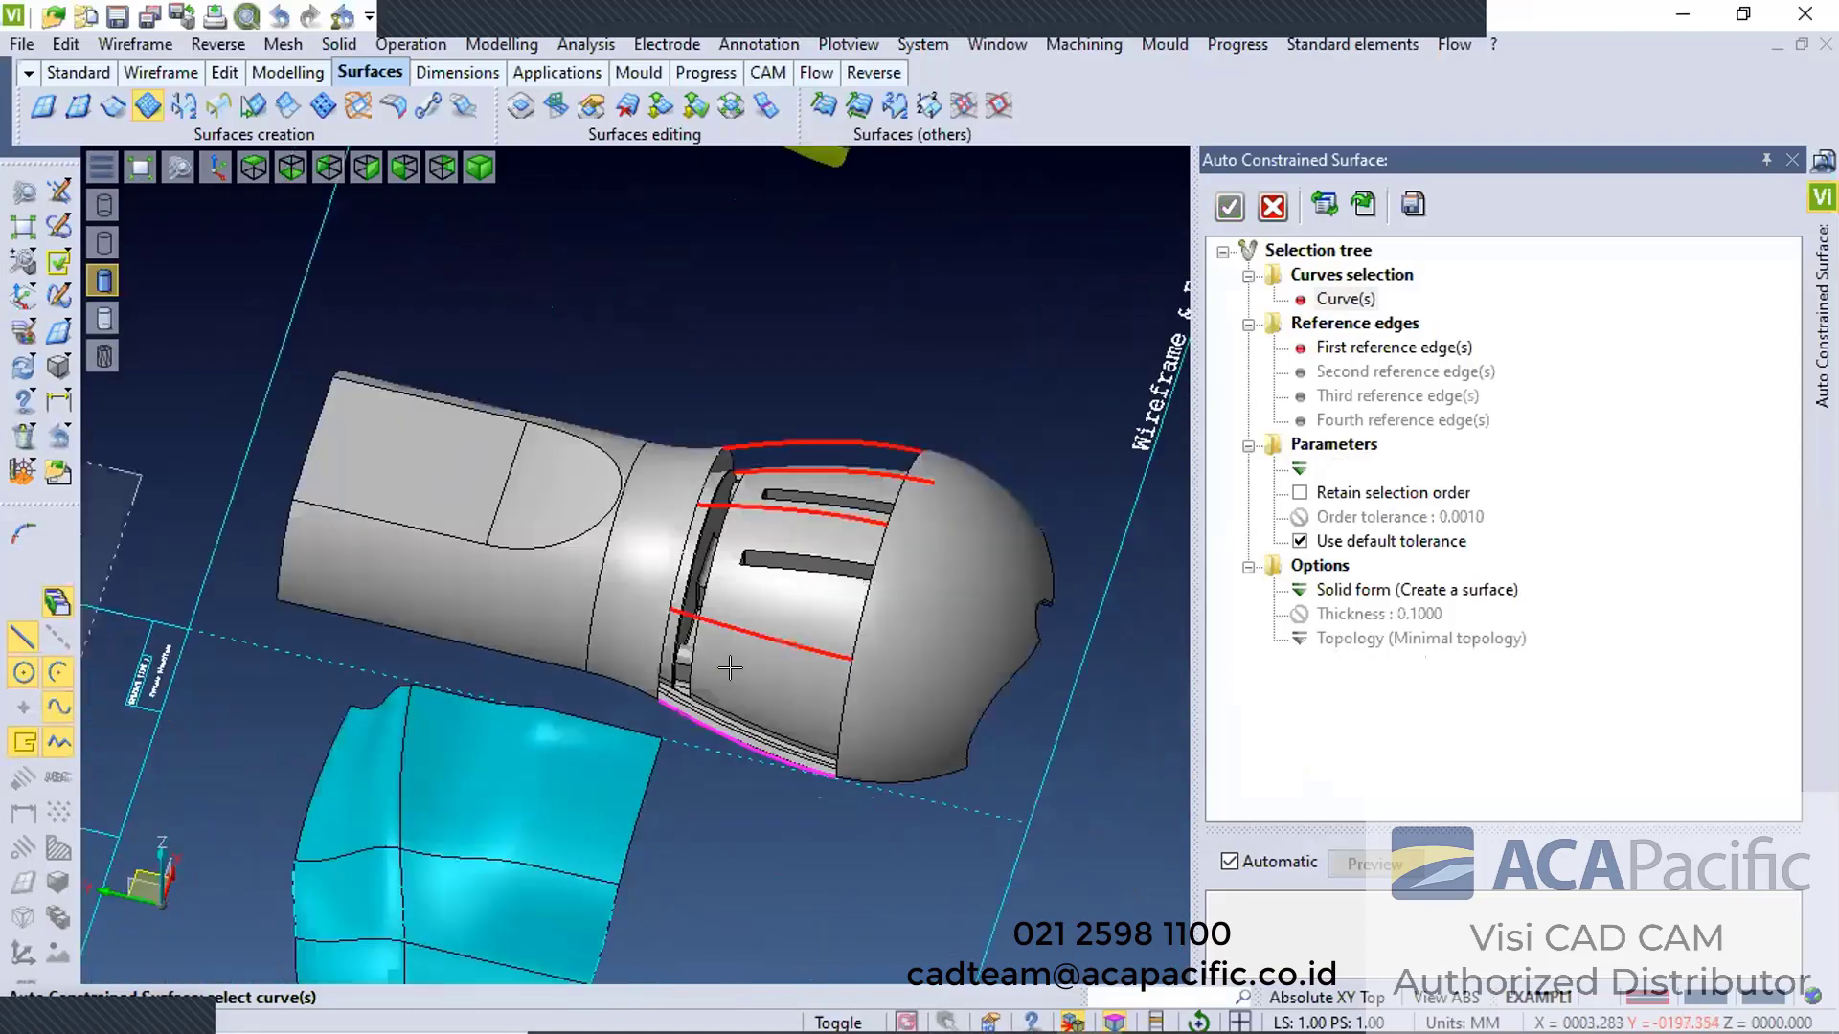
Reference the grey body edges at both ends of the open section and create the lofted Auto Constrained Surface
middle_click(818, 699)
left_click(820, 706)
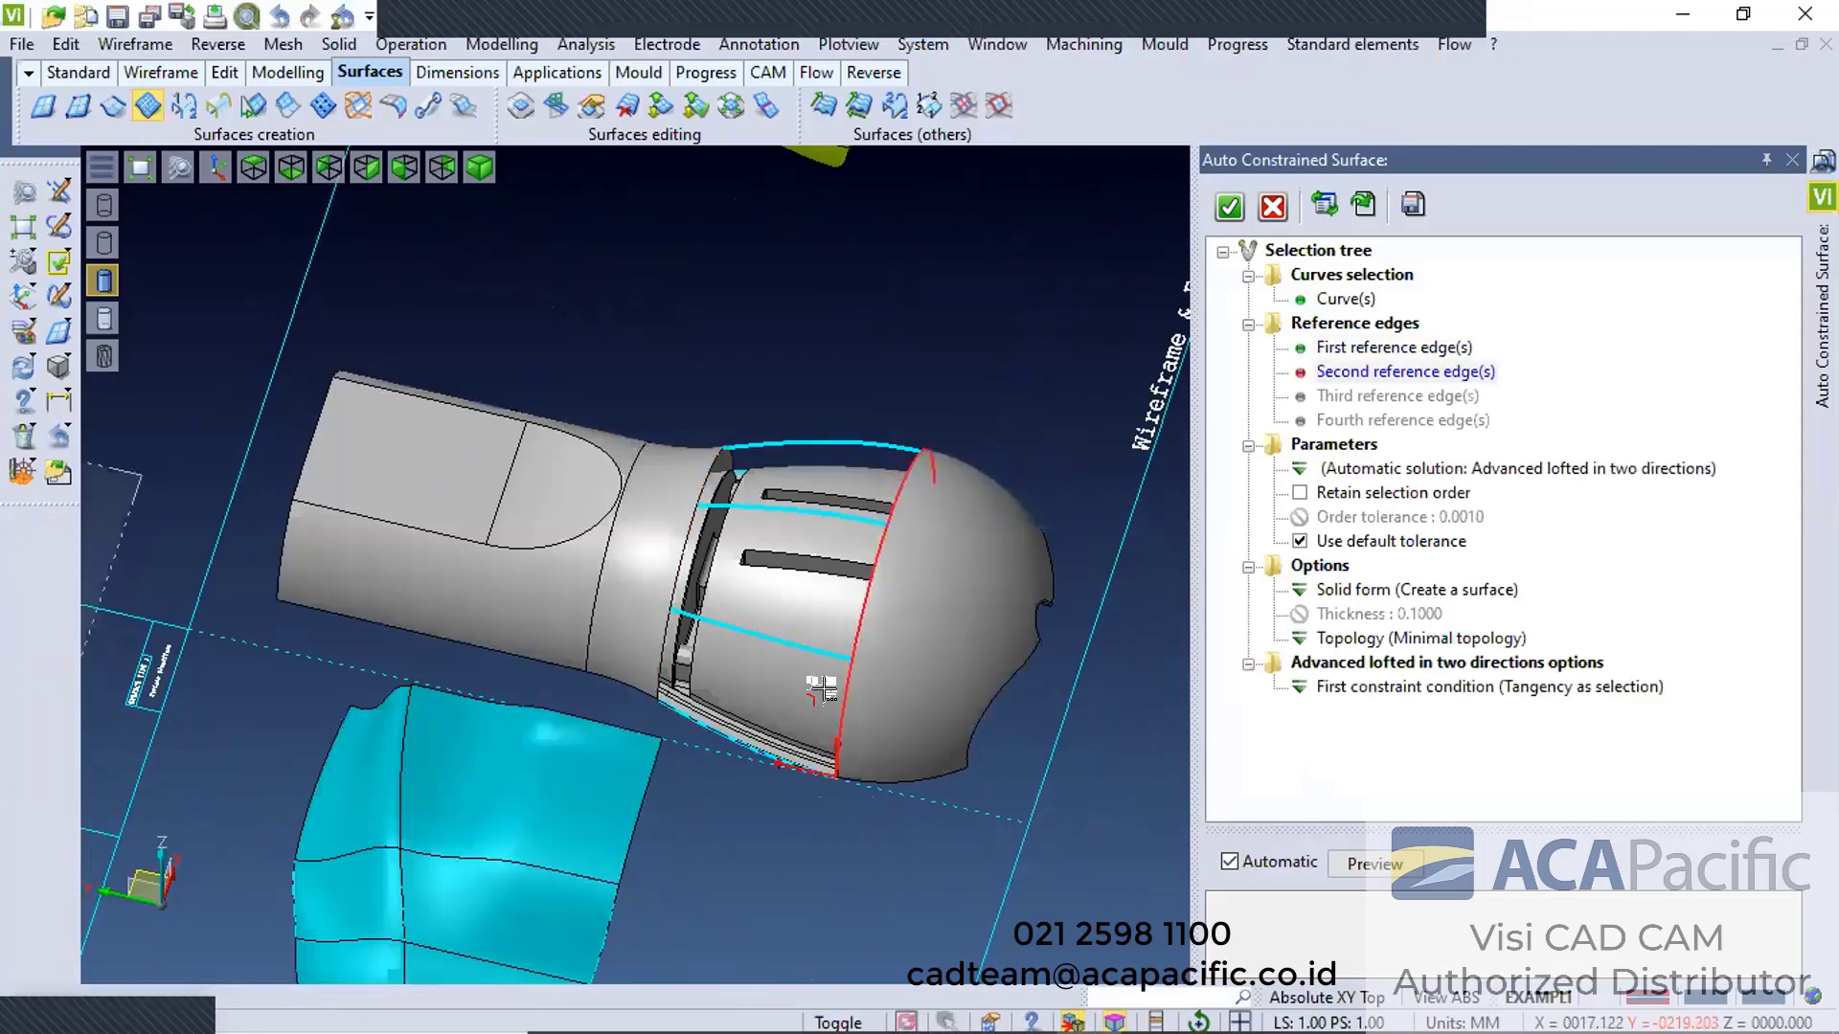
left_click(819, 688)
left_click(1353, 865)
middle_click_drag(731, 657, 932, 445)
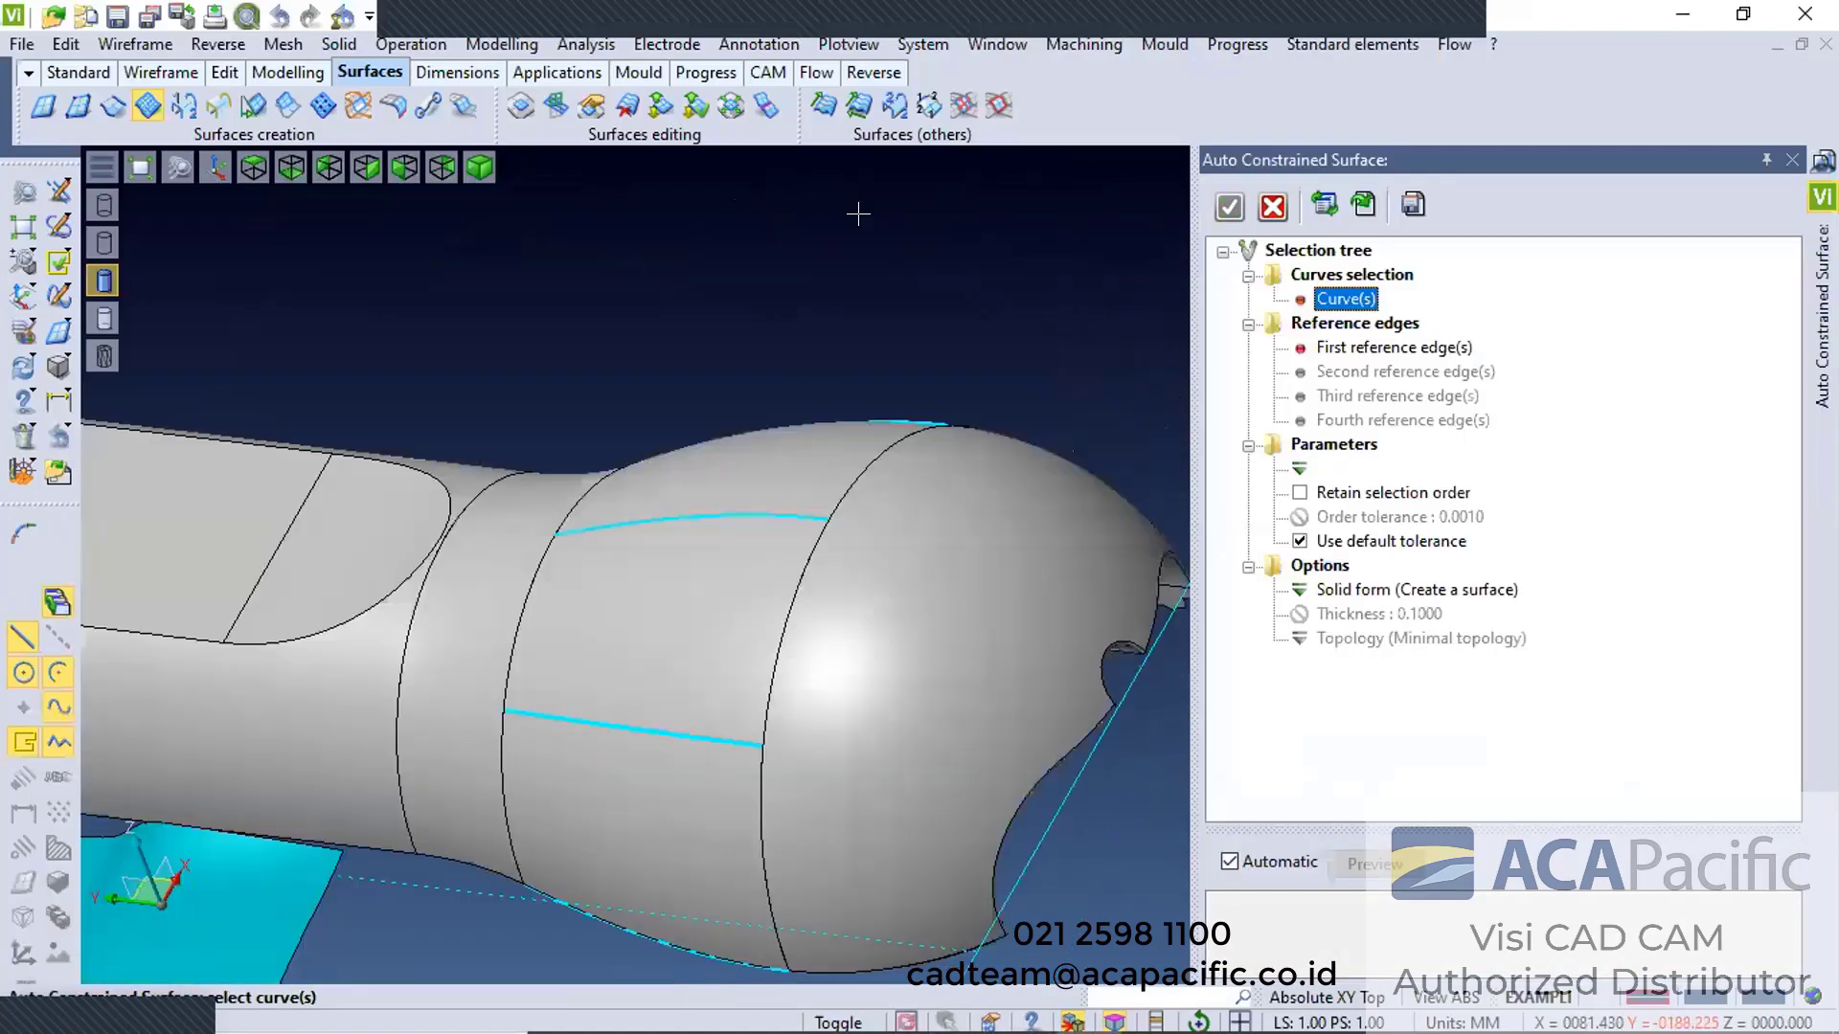
Fill the large side opening and the two upper corner openings of the yellow-green part with Auto Constrained Surfaces
scroll(648, 488, "down", 2)
middle_click_drag(728, 638, 611, 472)
scroll(687, 621, "down", 3)
scroll(757, 615, "up", 3)
scroll(611, 472, "up", 3)
scroll(611, 473, "down", 3)
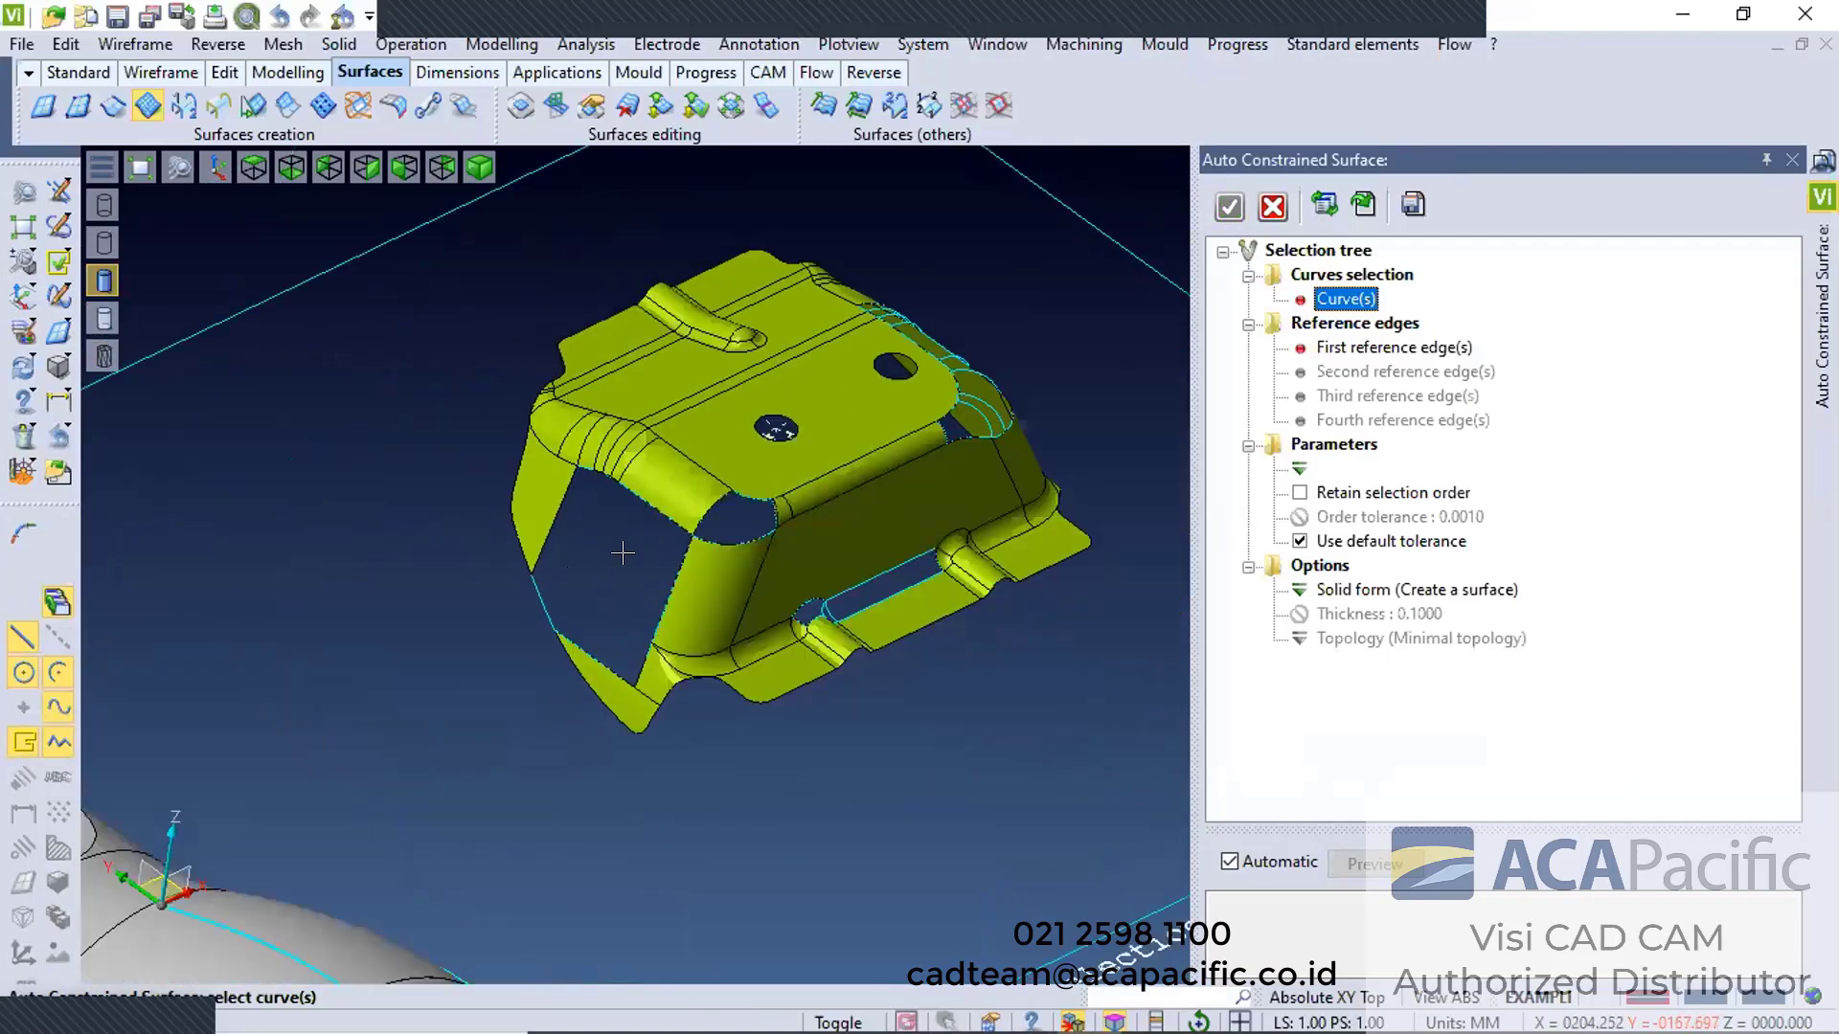
middle_click_drag(704, 541, 728, 491)
scroll(681, 713, "up", 5)
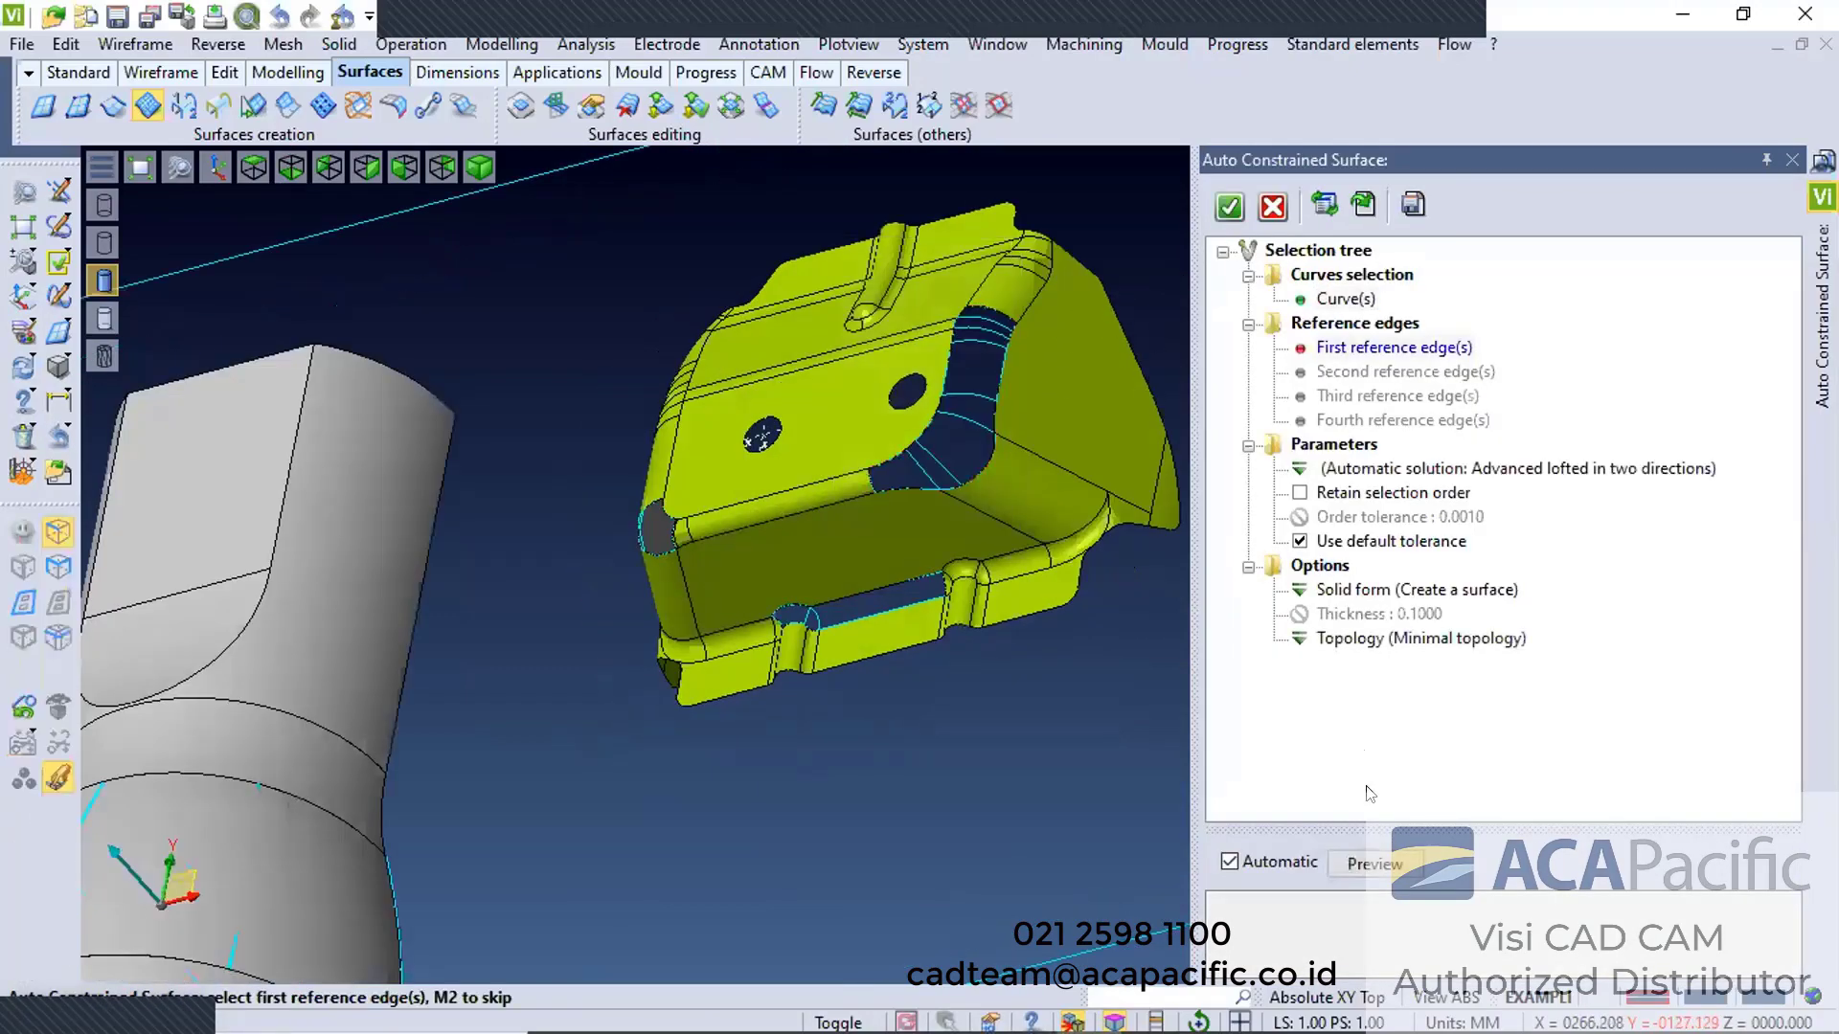
left_click(1375, 864)
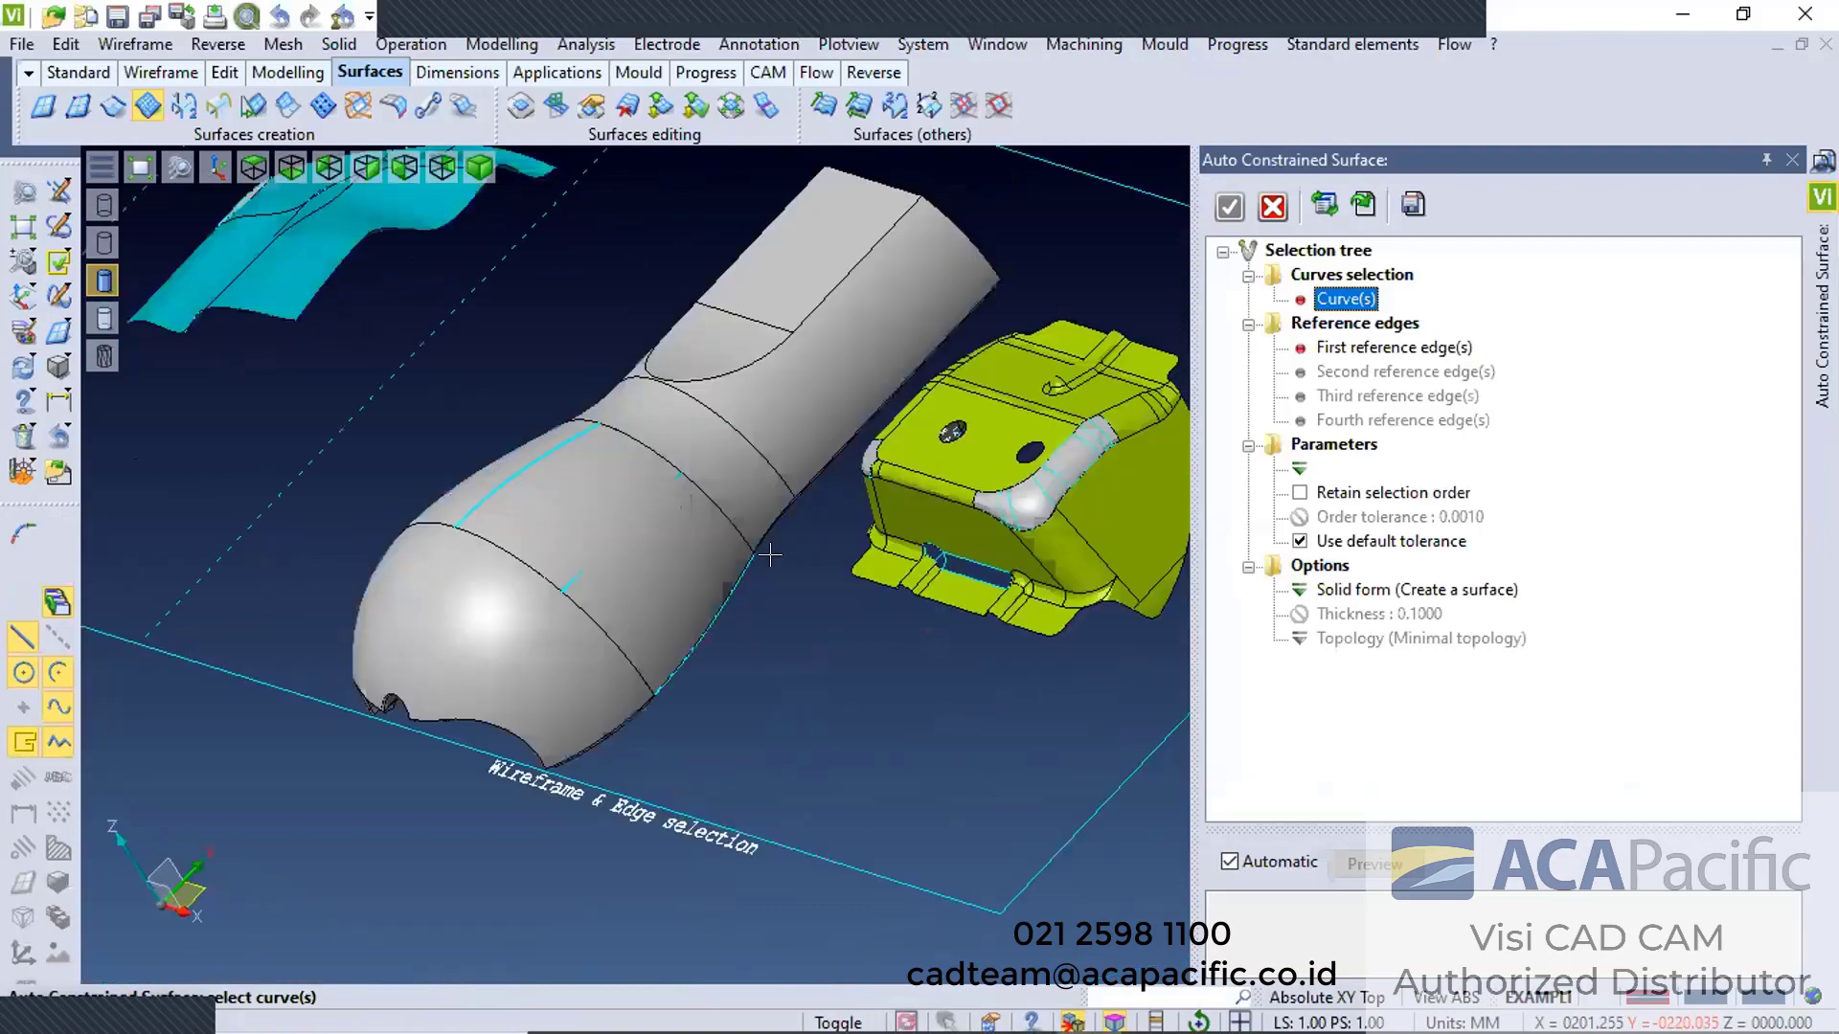
Fill the rounded gap above the base notch and the long straight gap beside it with Auto Constrained Surfaces
scroll(656, 551, "up", 2)
scroll(654, 584, "down", 2)
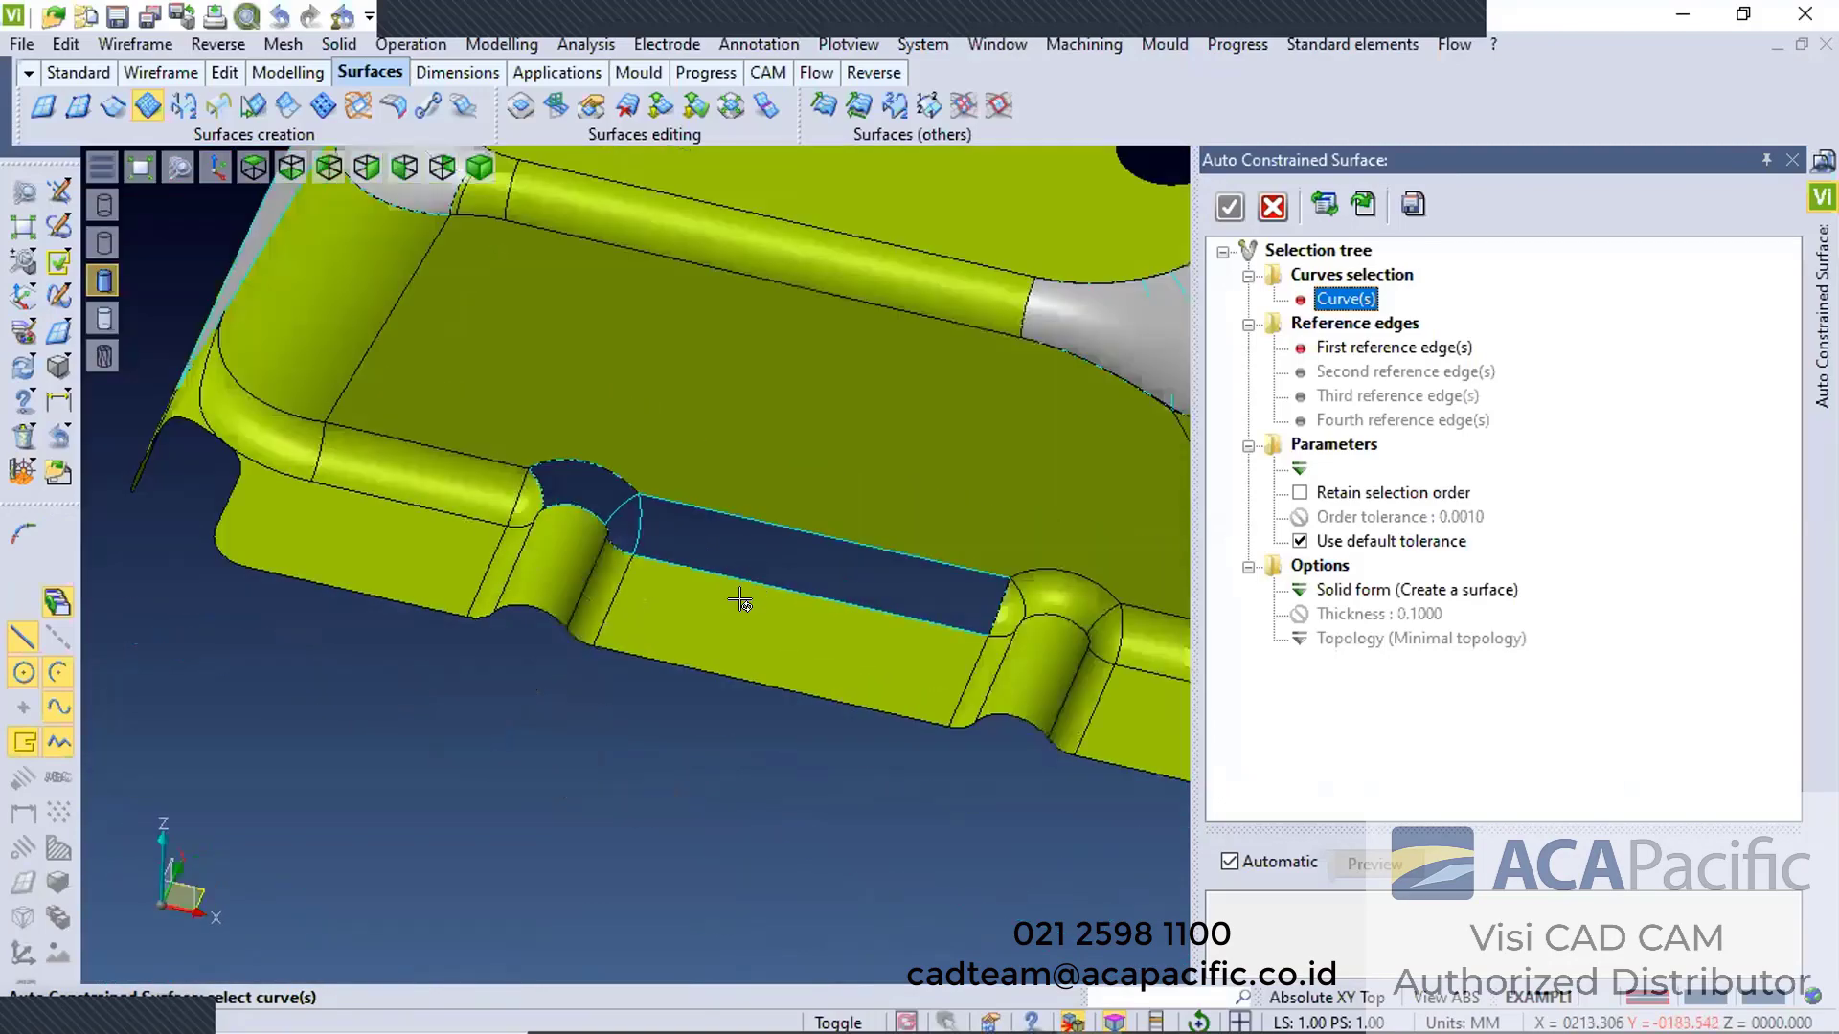
scroll(668, 582, "down", 2)
middle_click_drag(668, 582, 733, 572)
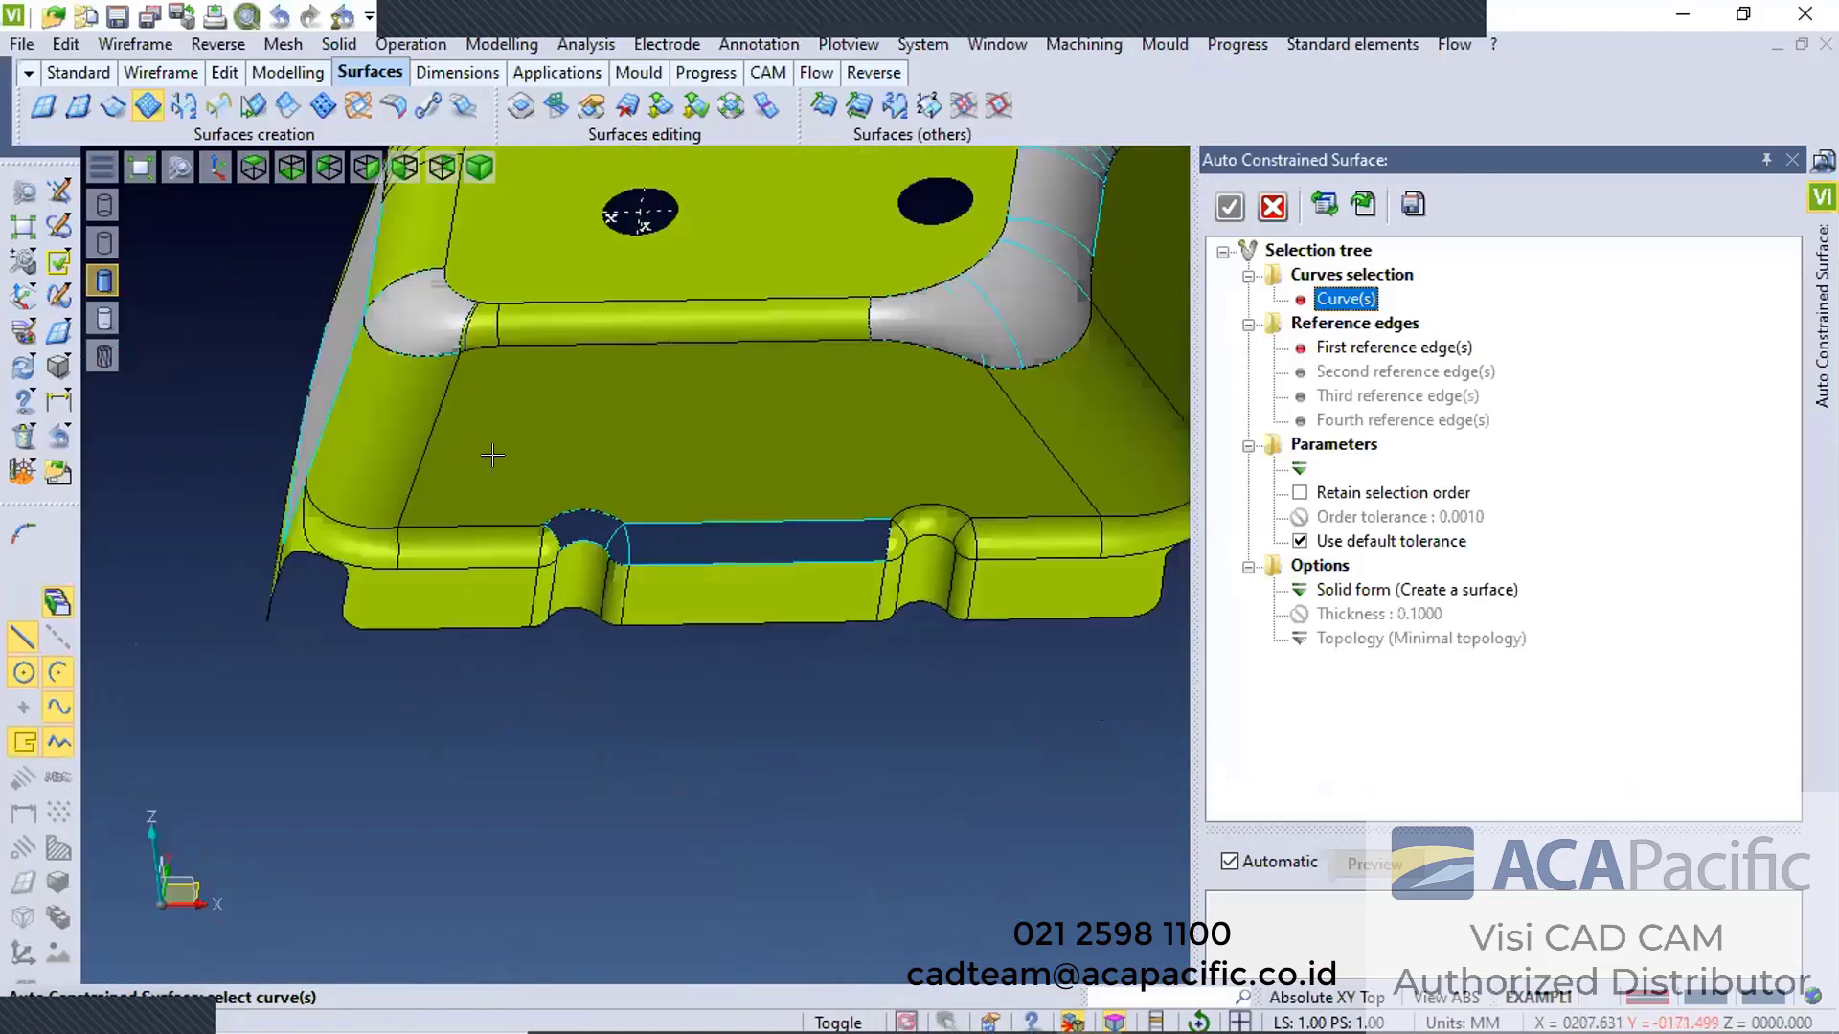
scroll(550, 507, "up", 3)
left_click_drag(487, 450, 690, 574)
right_click(710, 603)
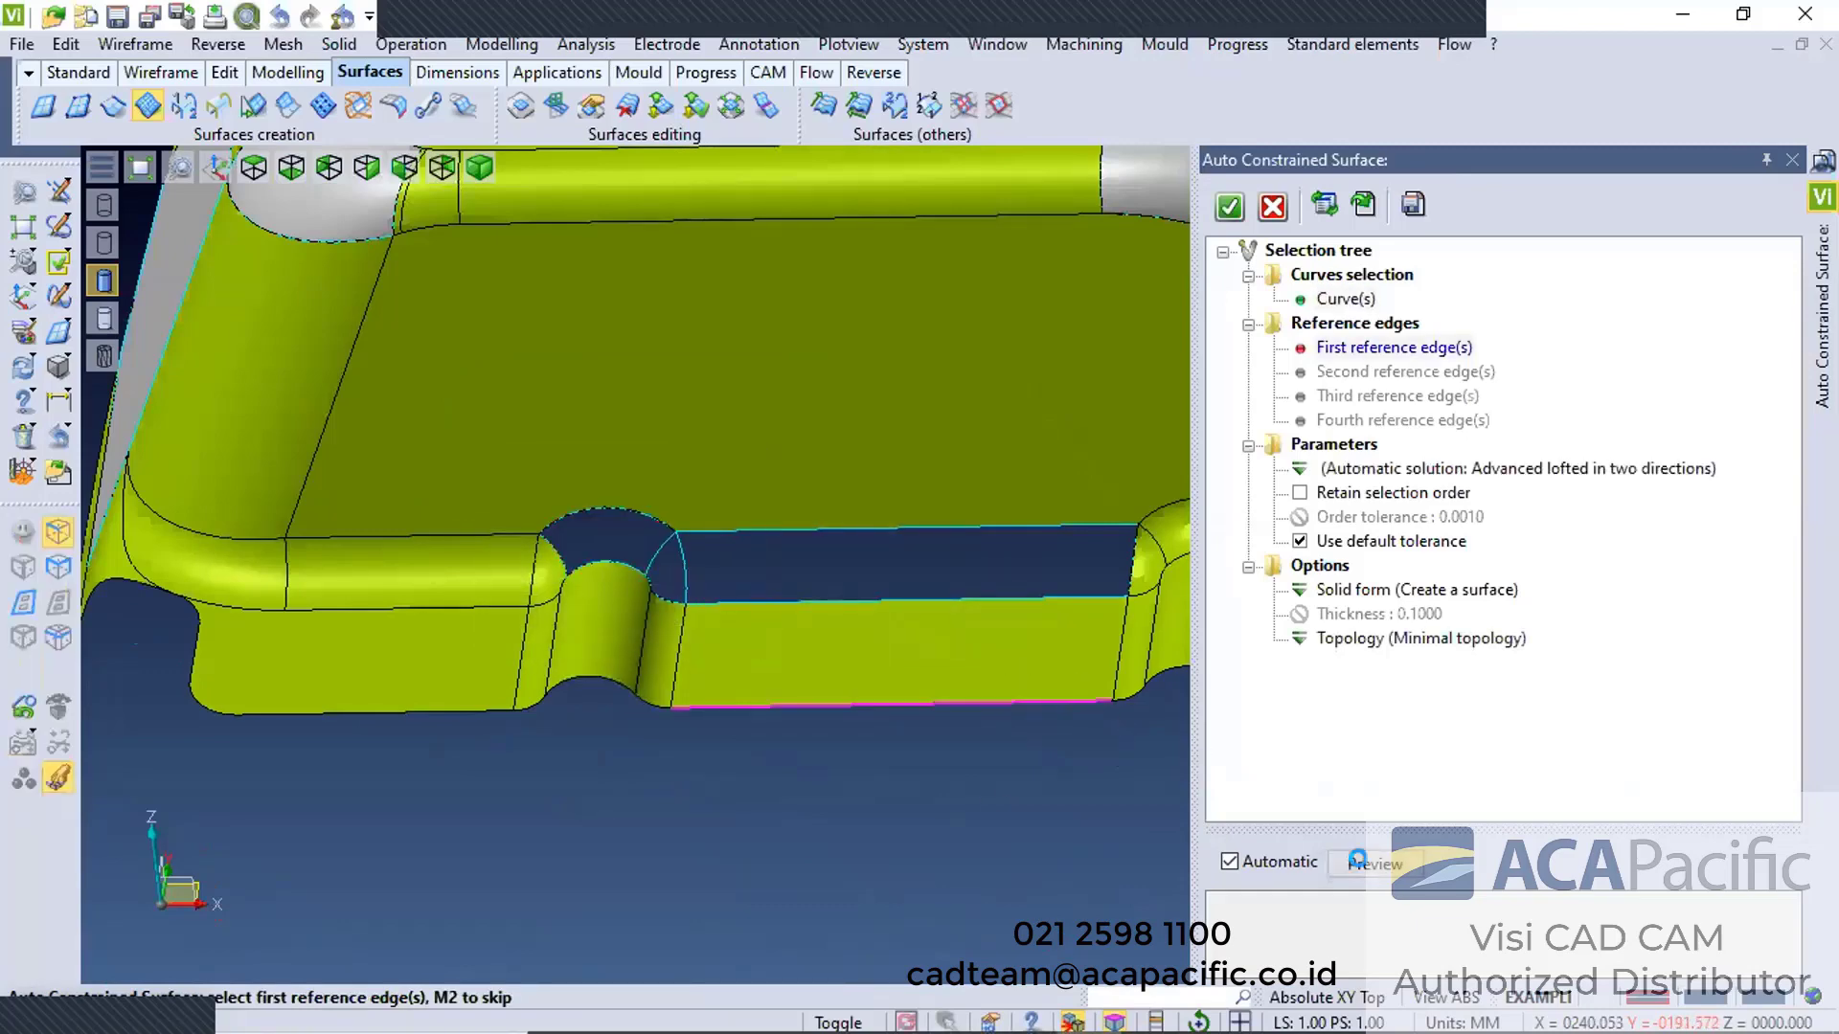
left_click(1372, 865)
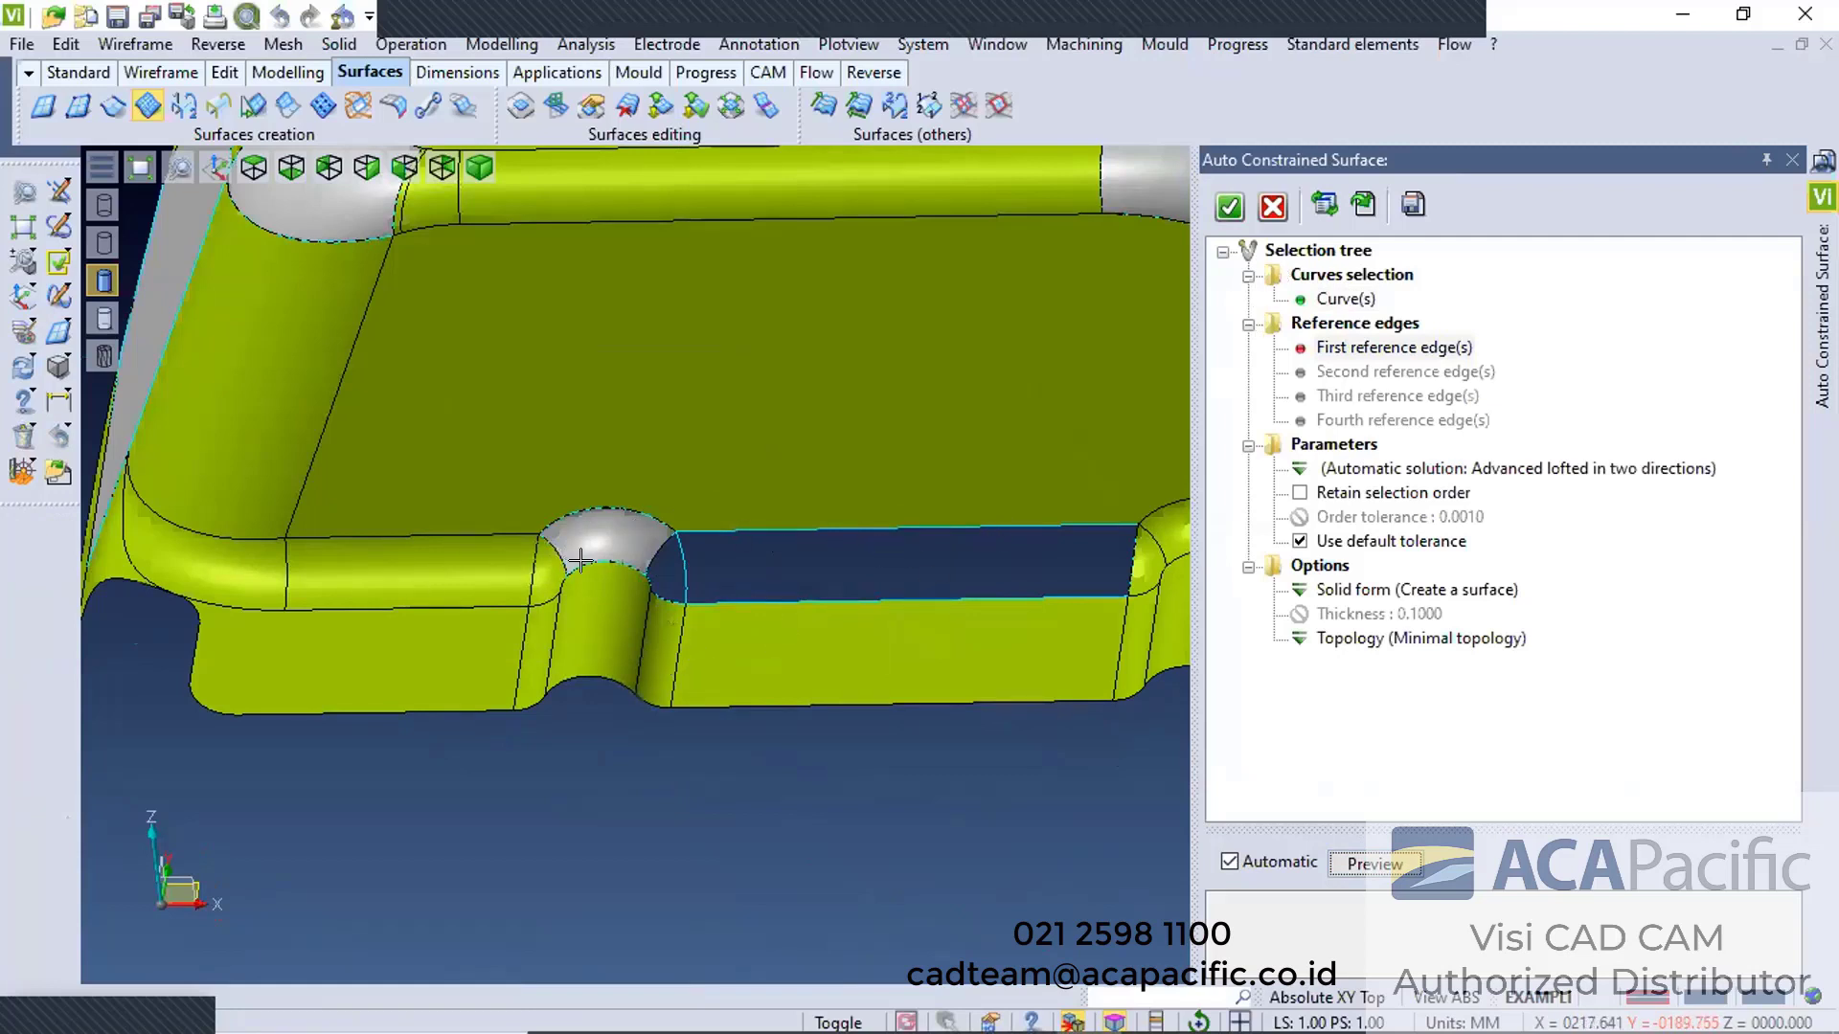
scroll(580, 560, "up", 3)
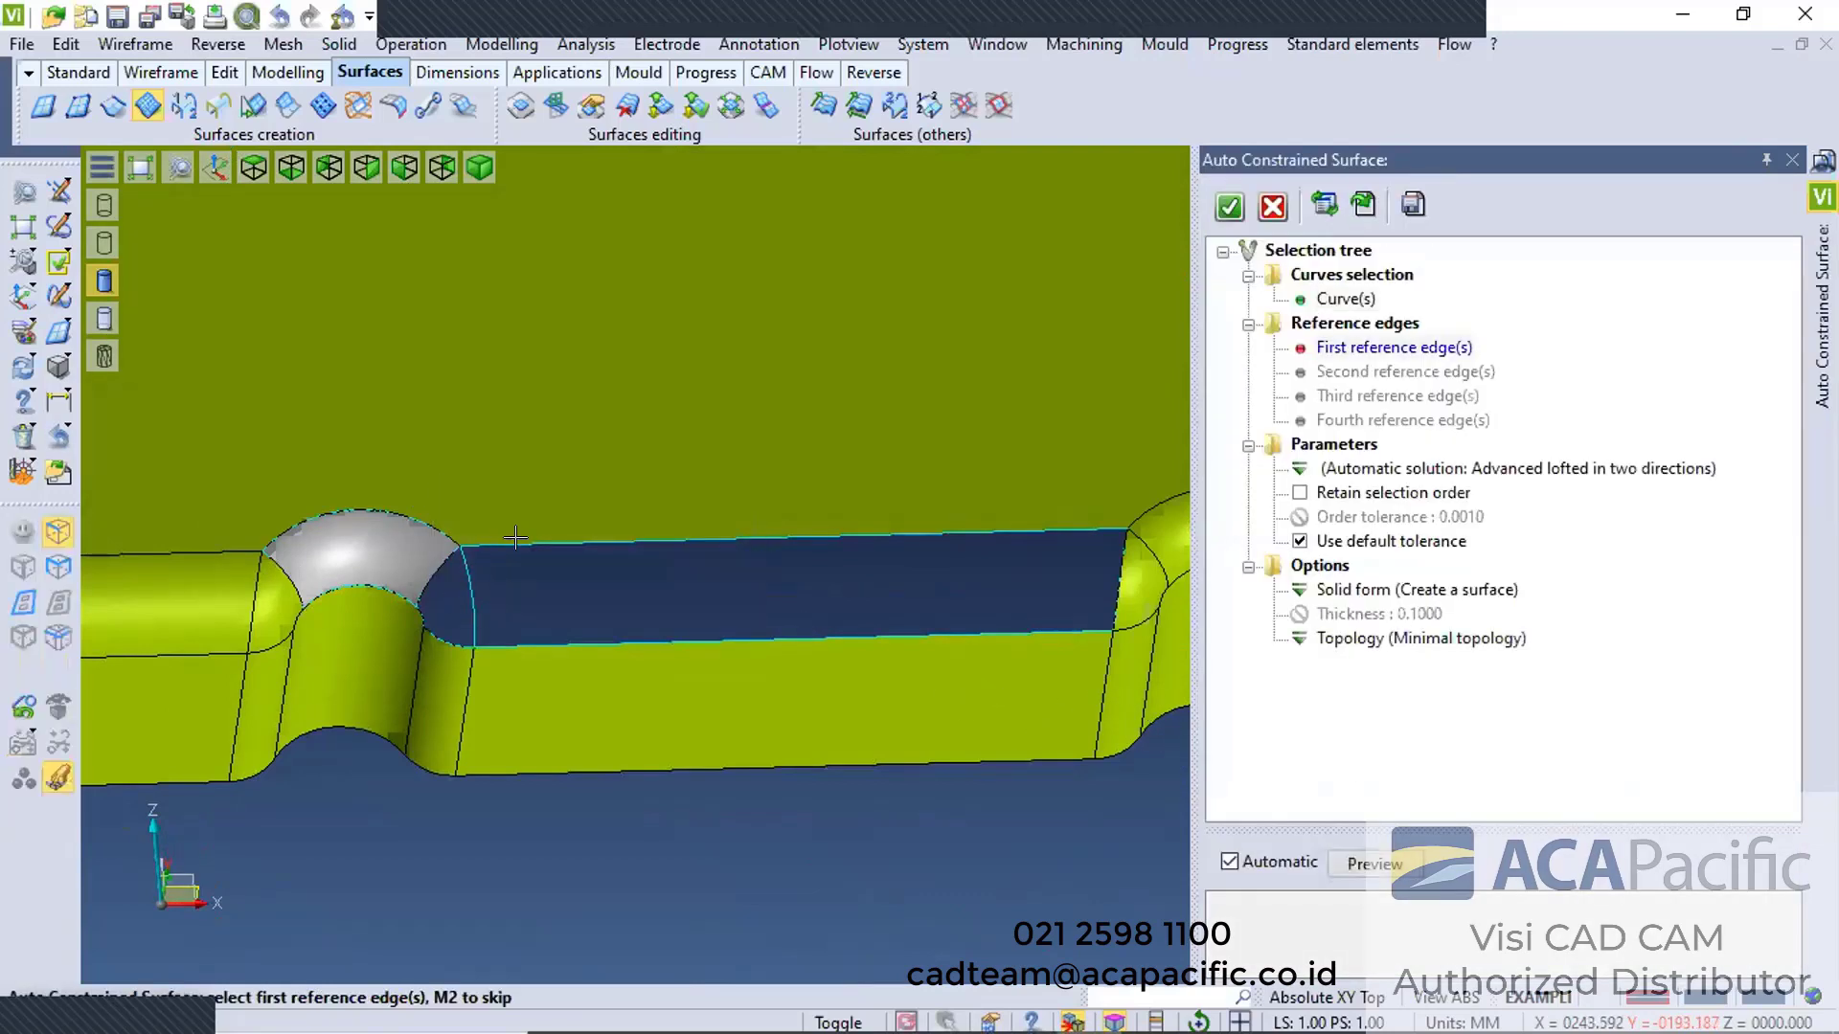
right_click(879, 497)
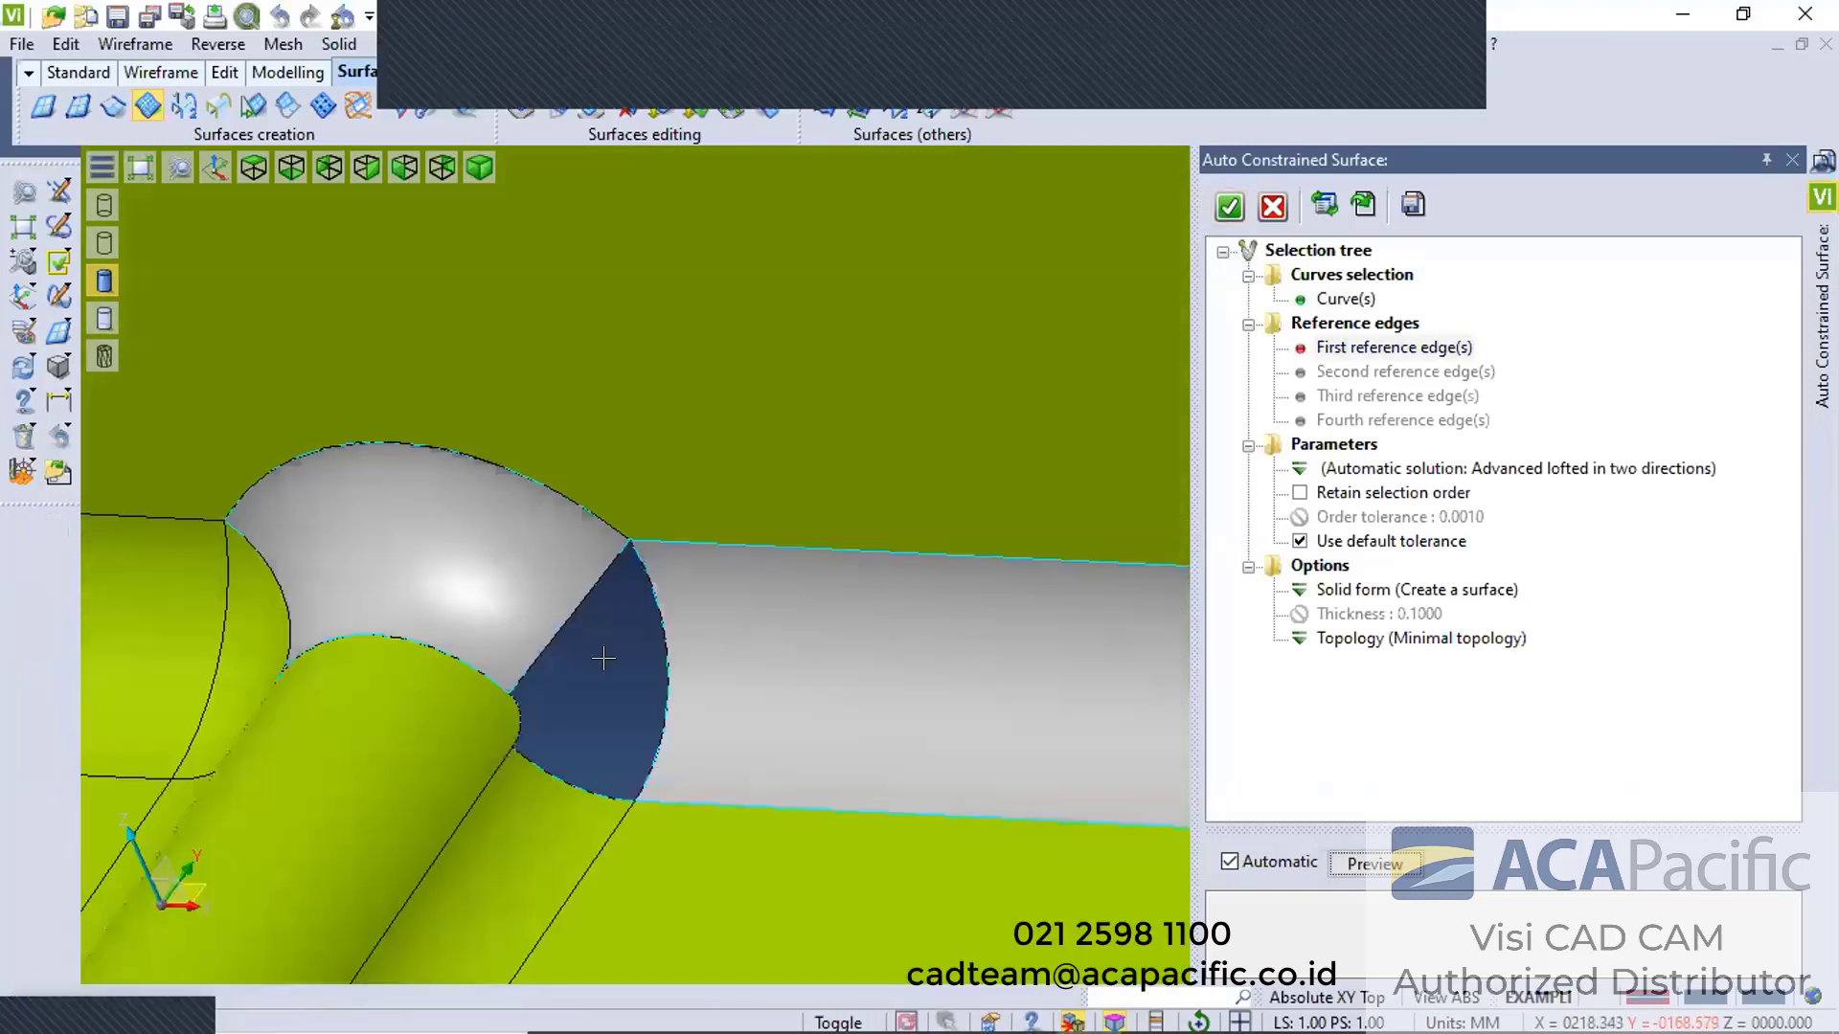
Try to fill the small gap left between the two new base surfaces with an Auto Constrained Surface from its boundary curves
middle_click(754, 865)
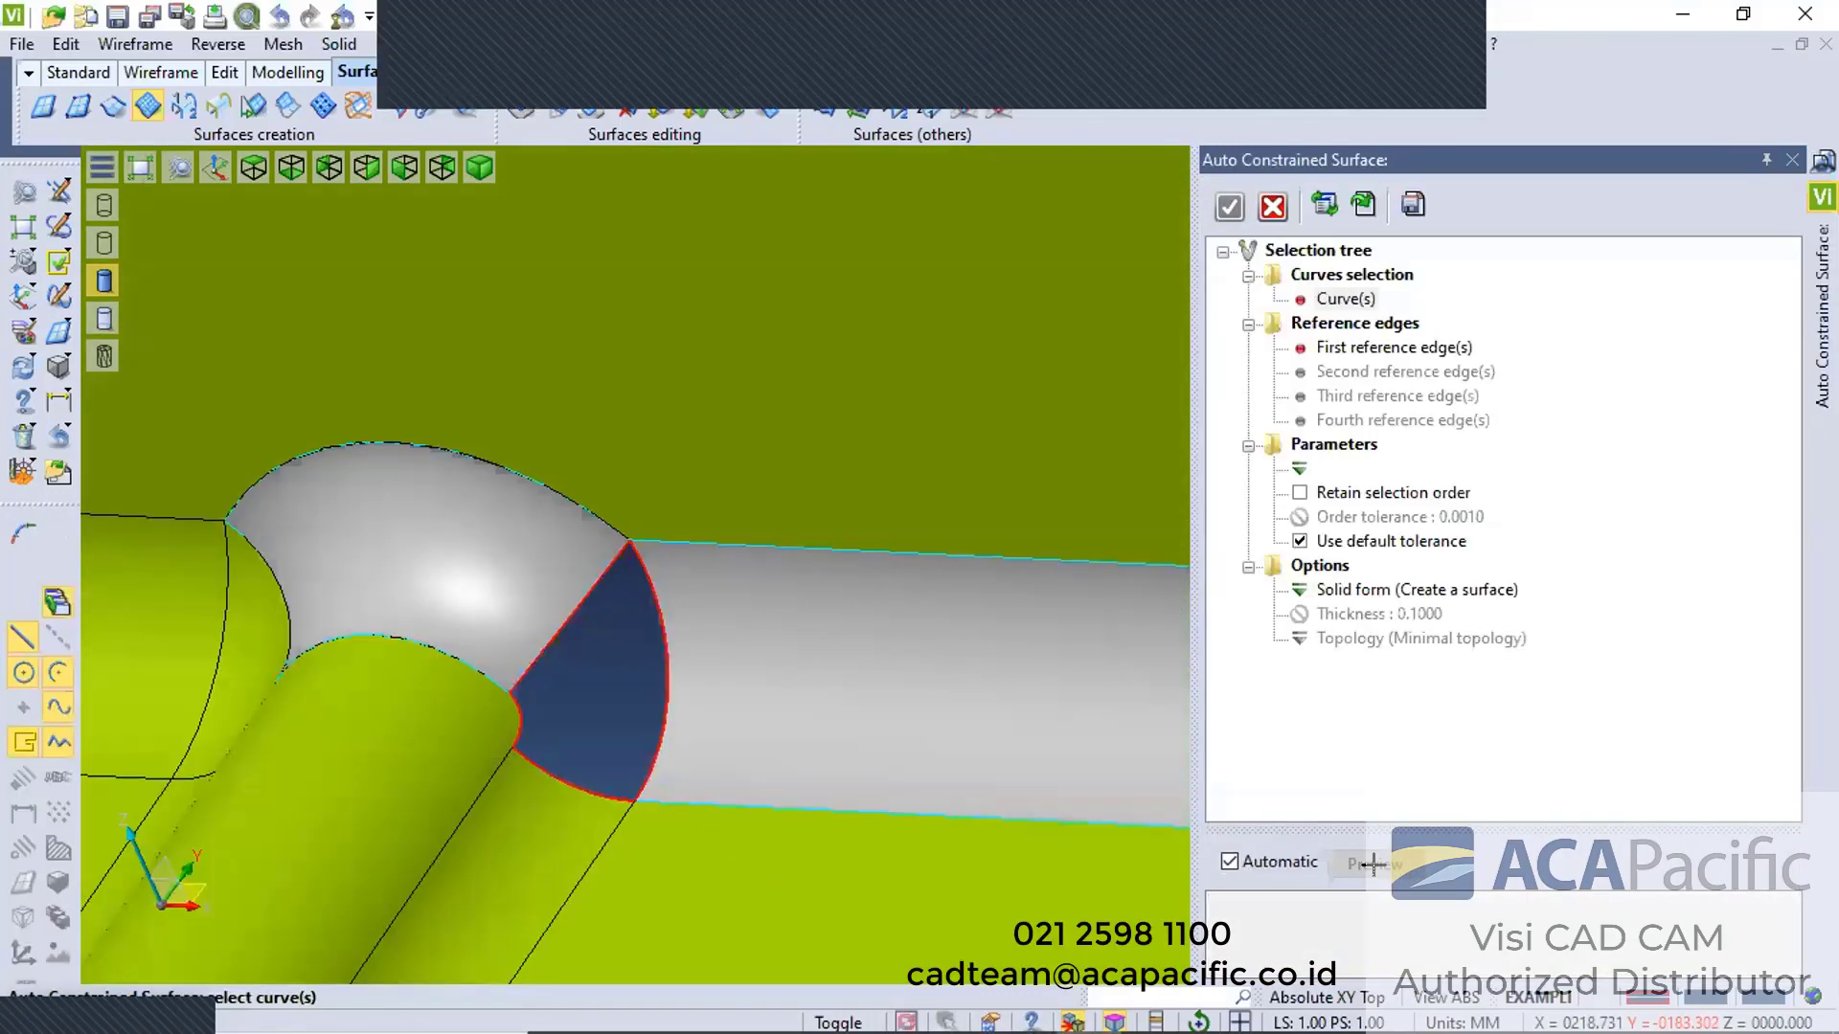
left_click(604, 684)
scroll(605, 684, "up", 5)
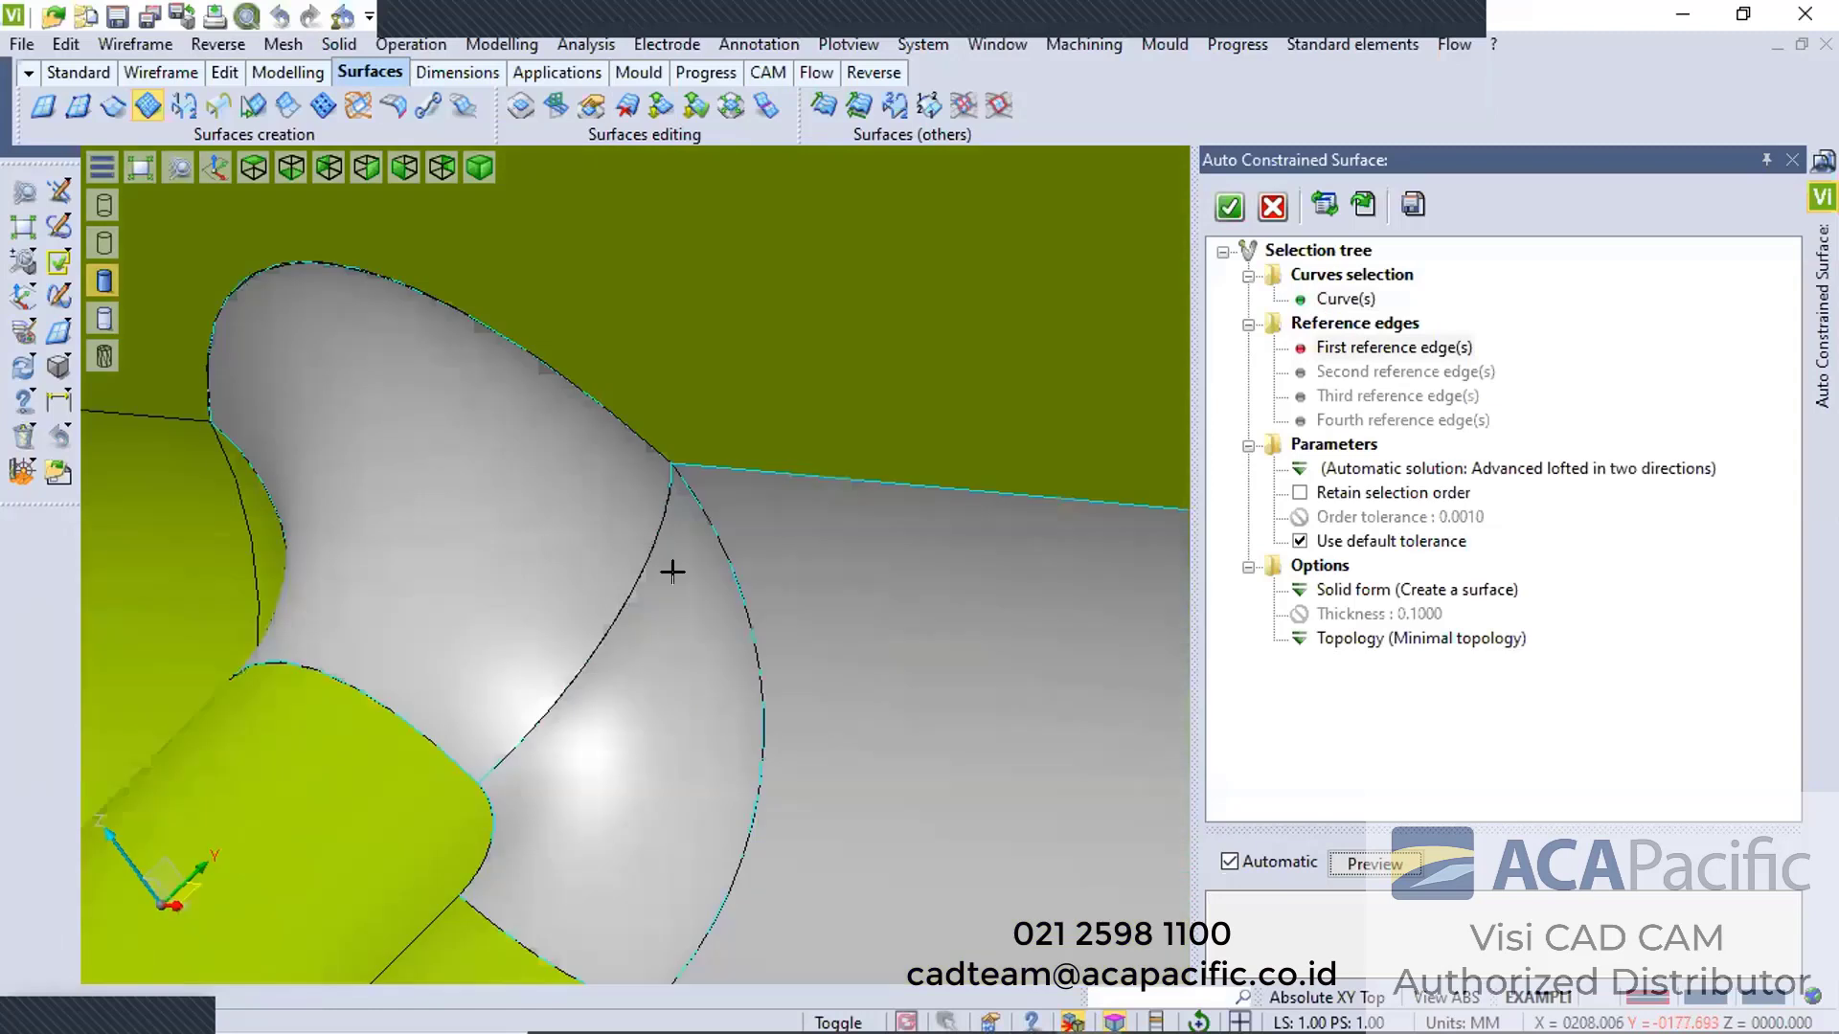
Try the N sided patch and Tangent patch solutions for the small gap surface and inspect its shape
left_click(1389, 468)
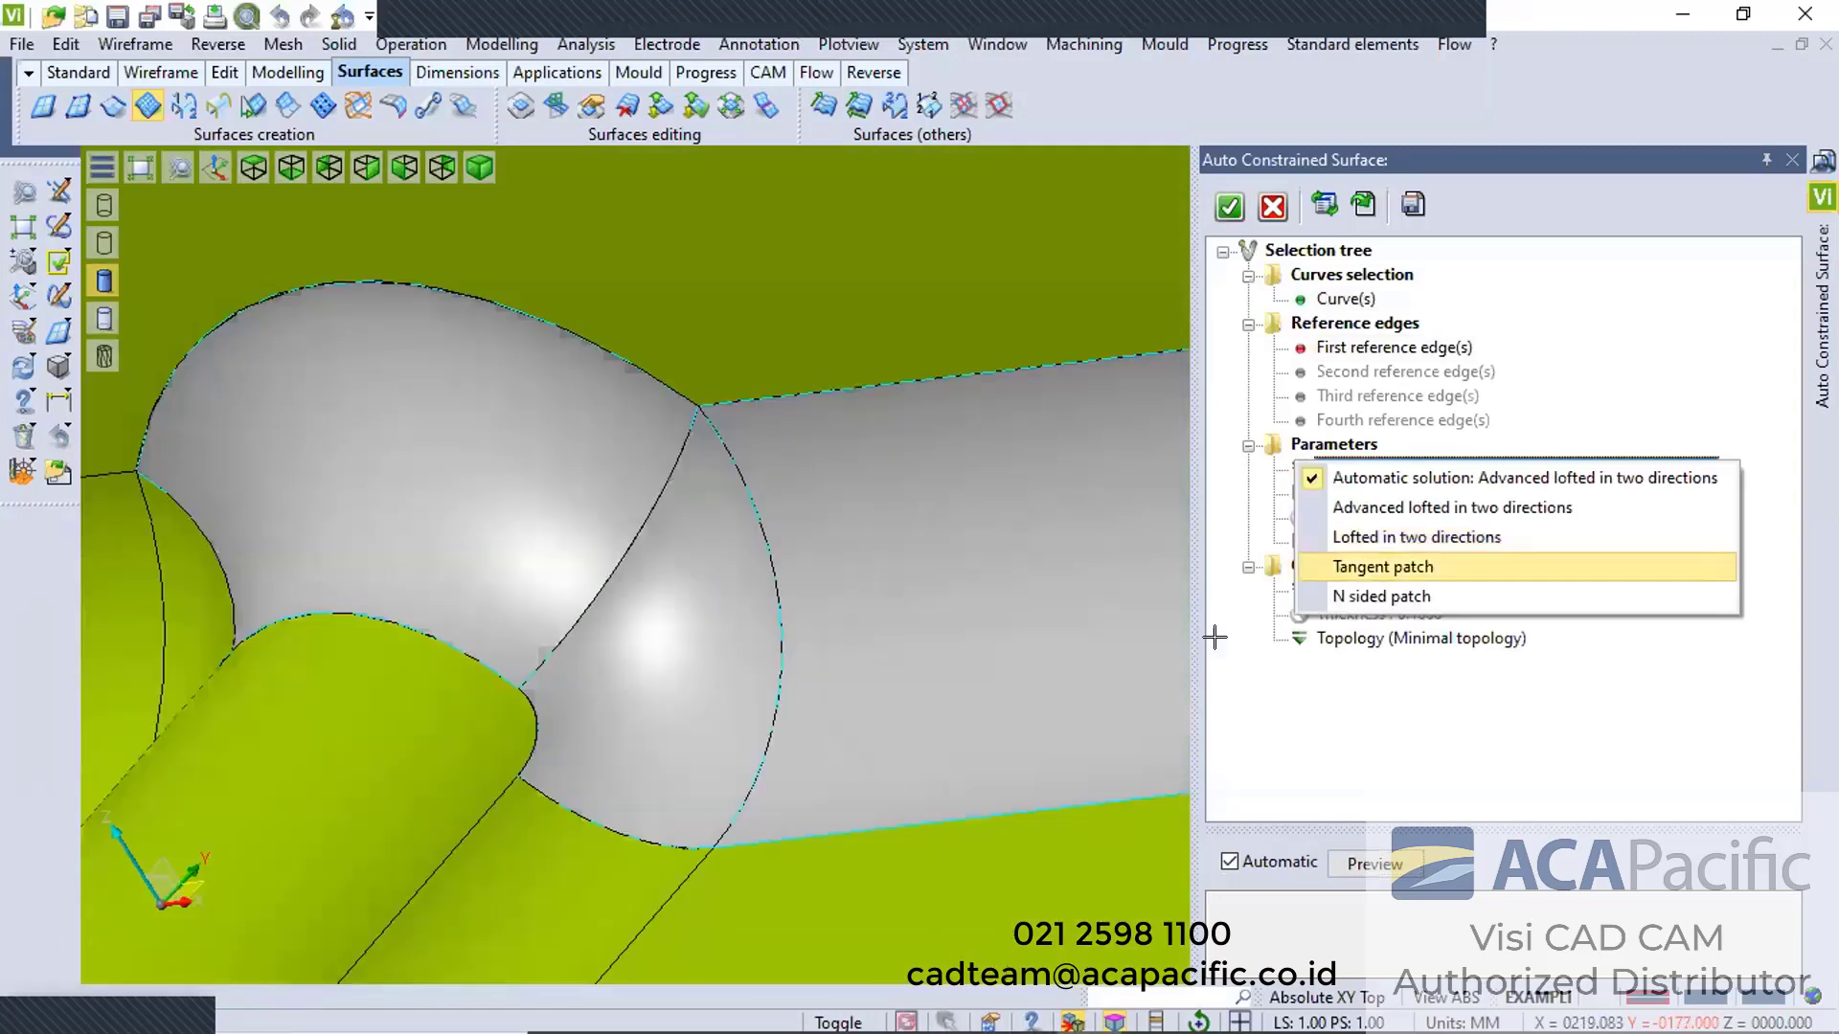
key("Down")
key("Return")
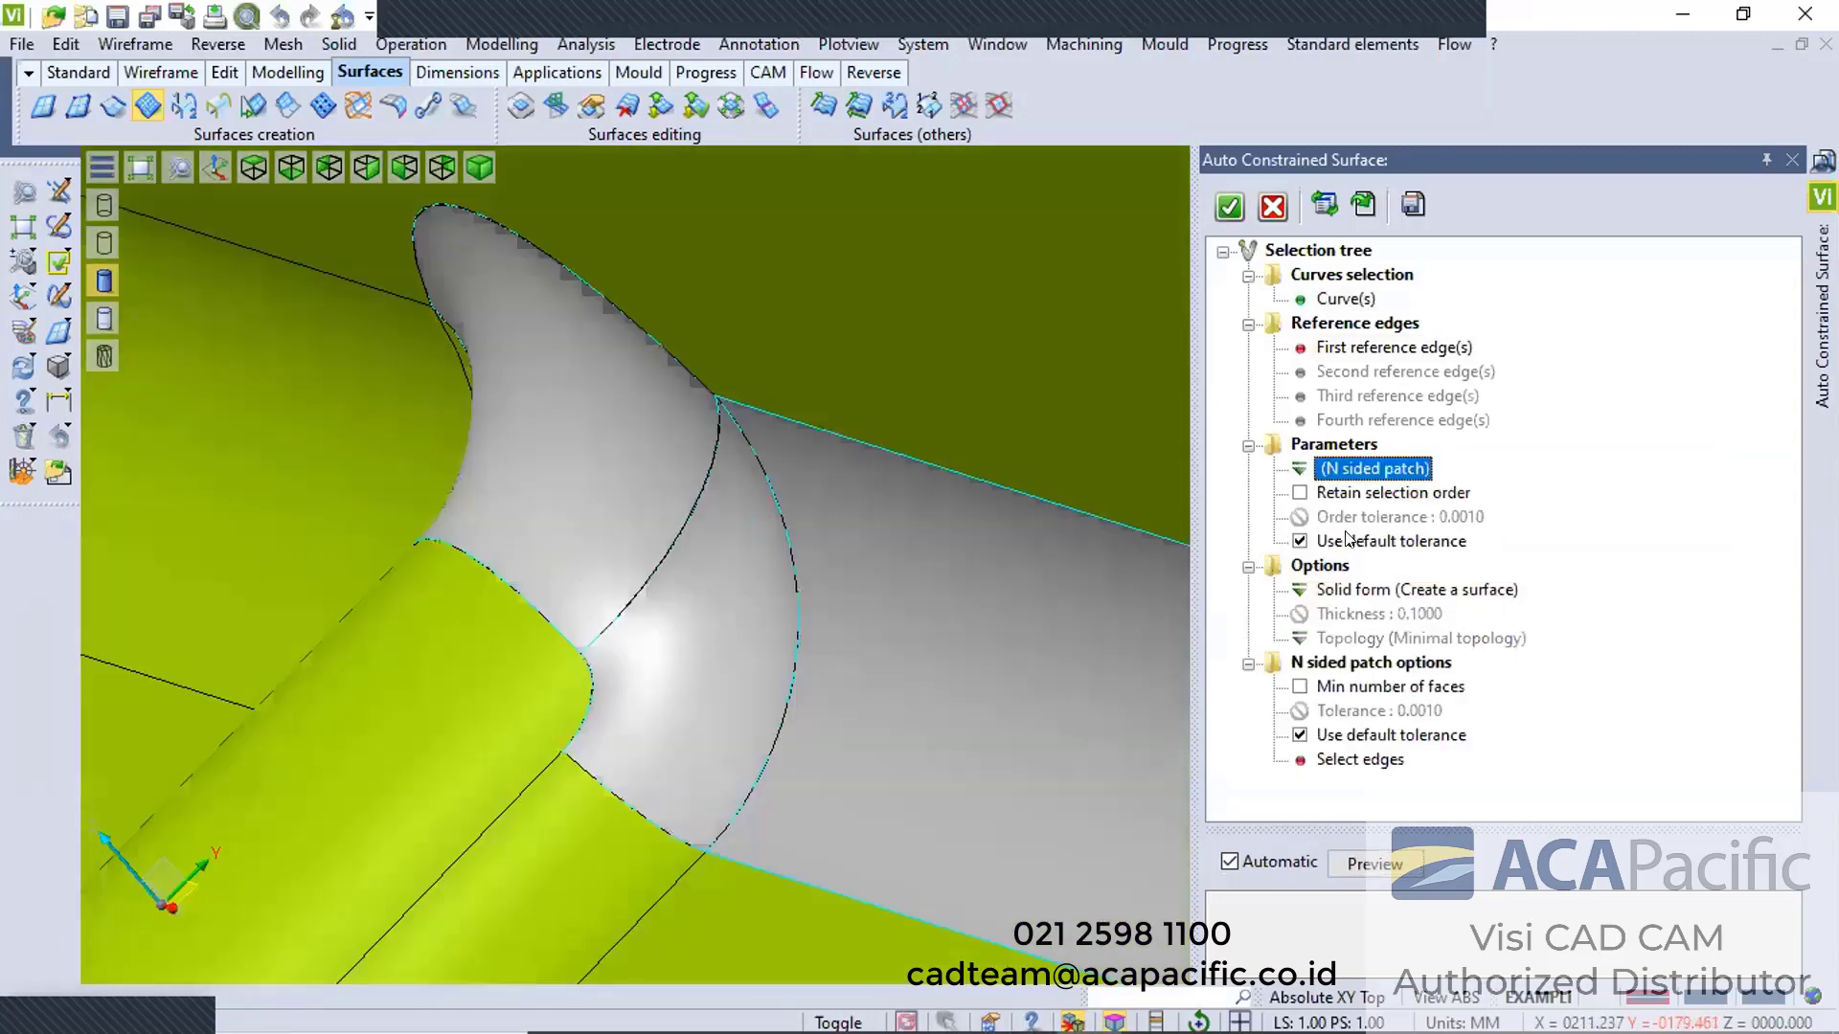
key("Up")
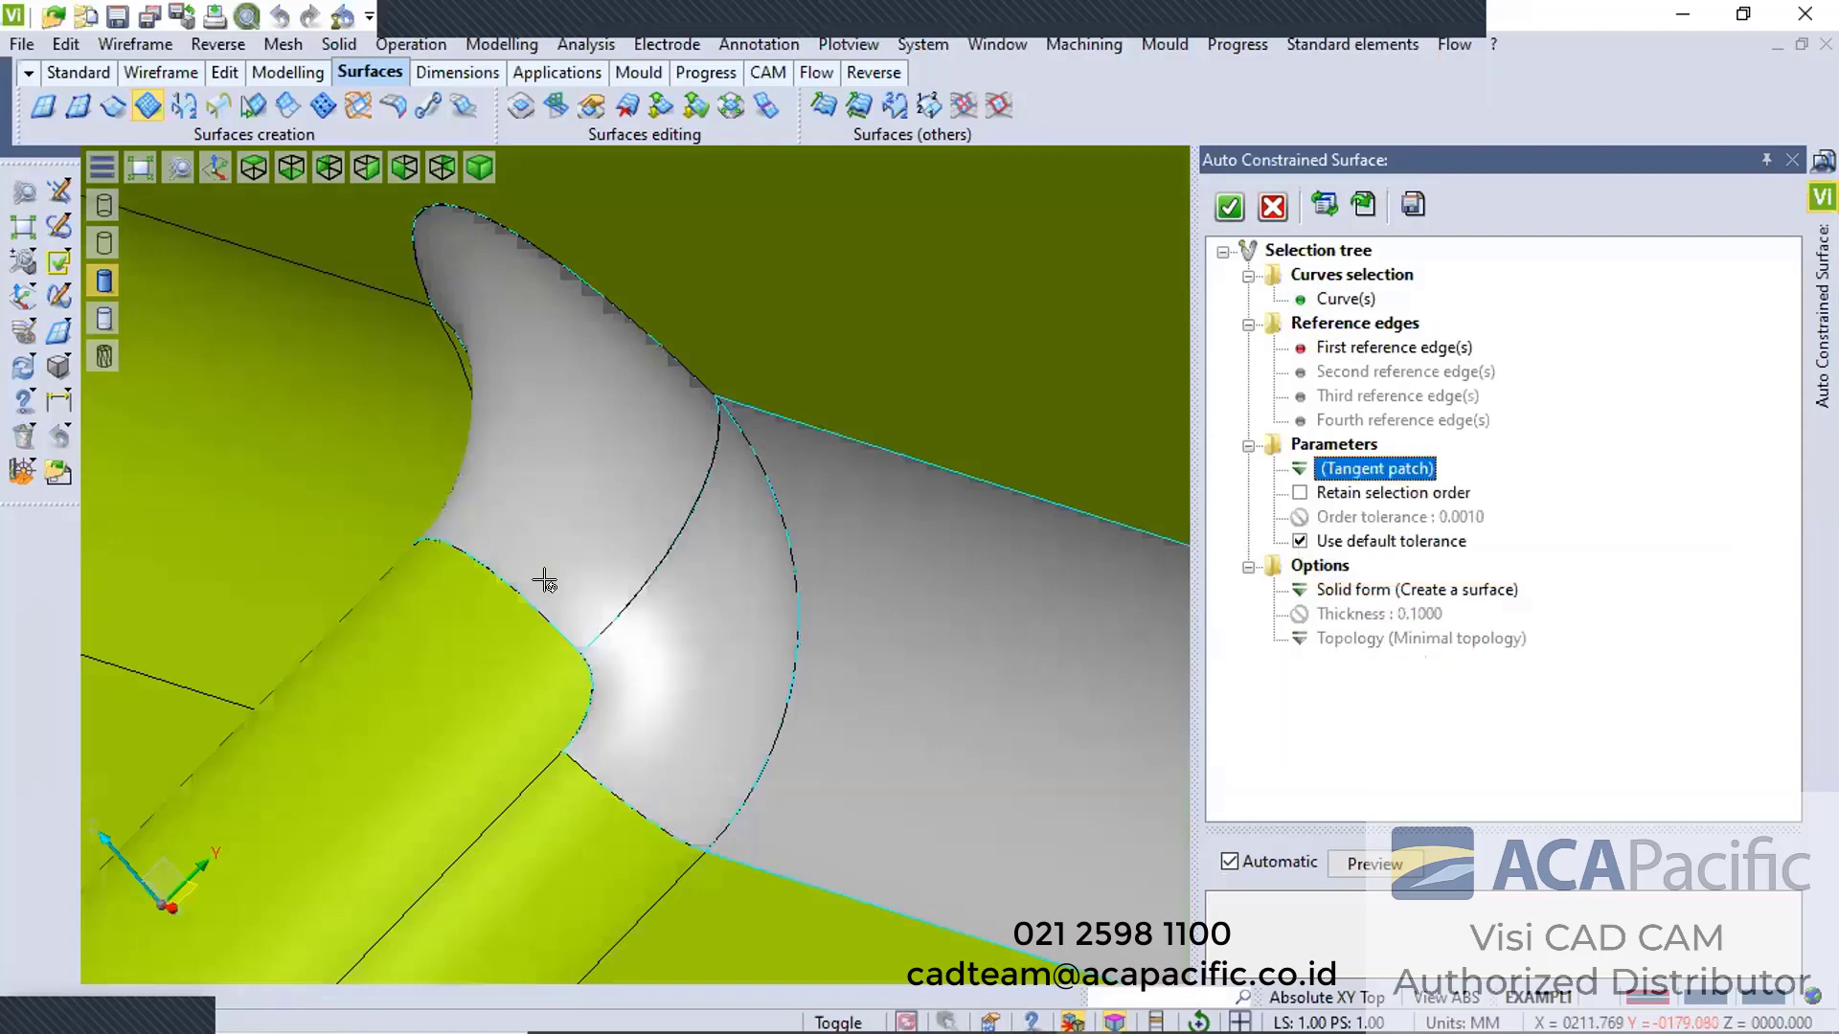
scroll(555, 579, "up", 2)
scroll(623, 574, "up", 3)
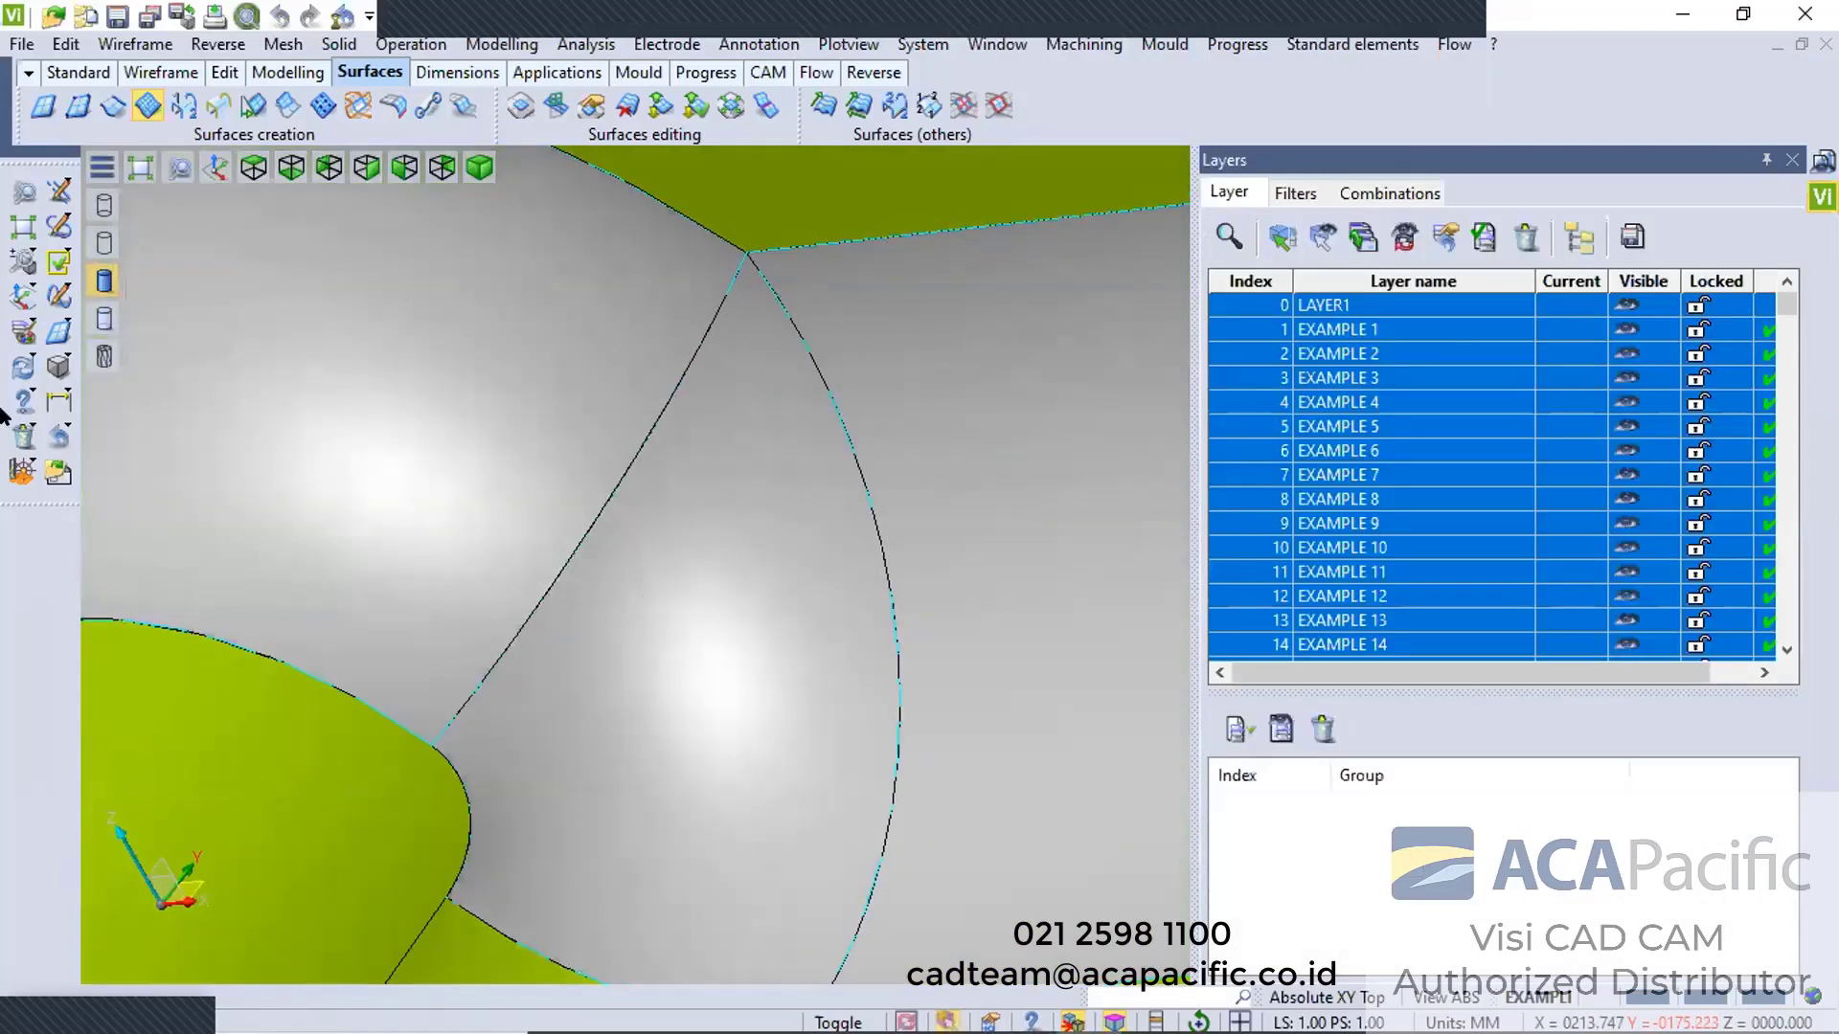
Erase the wireframe curves around the rounded and straight base surfaces of the yellow-green part
left_click(24, 436)
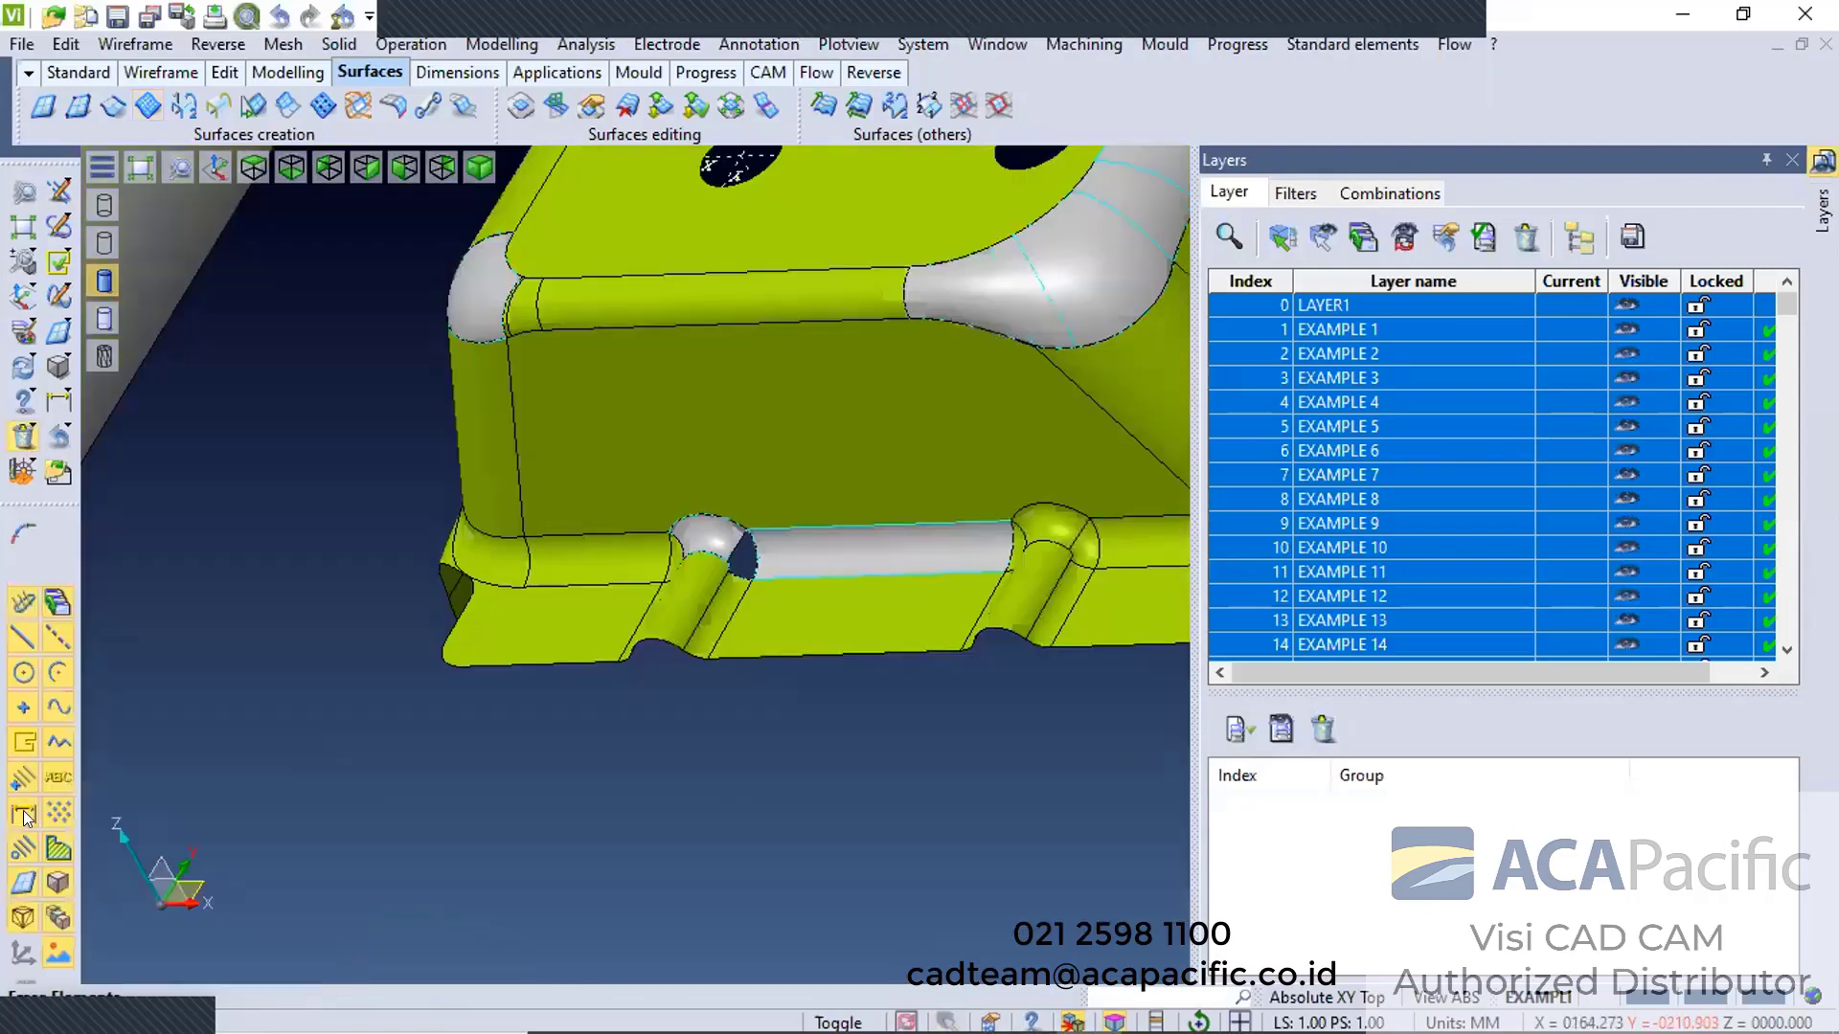
left_click_drag(591, 466, 1006, 619)
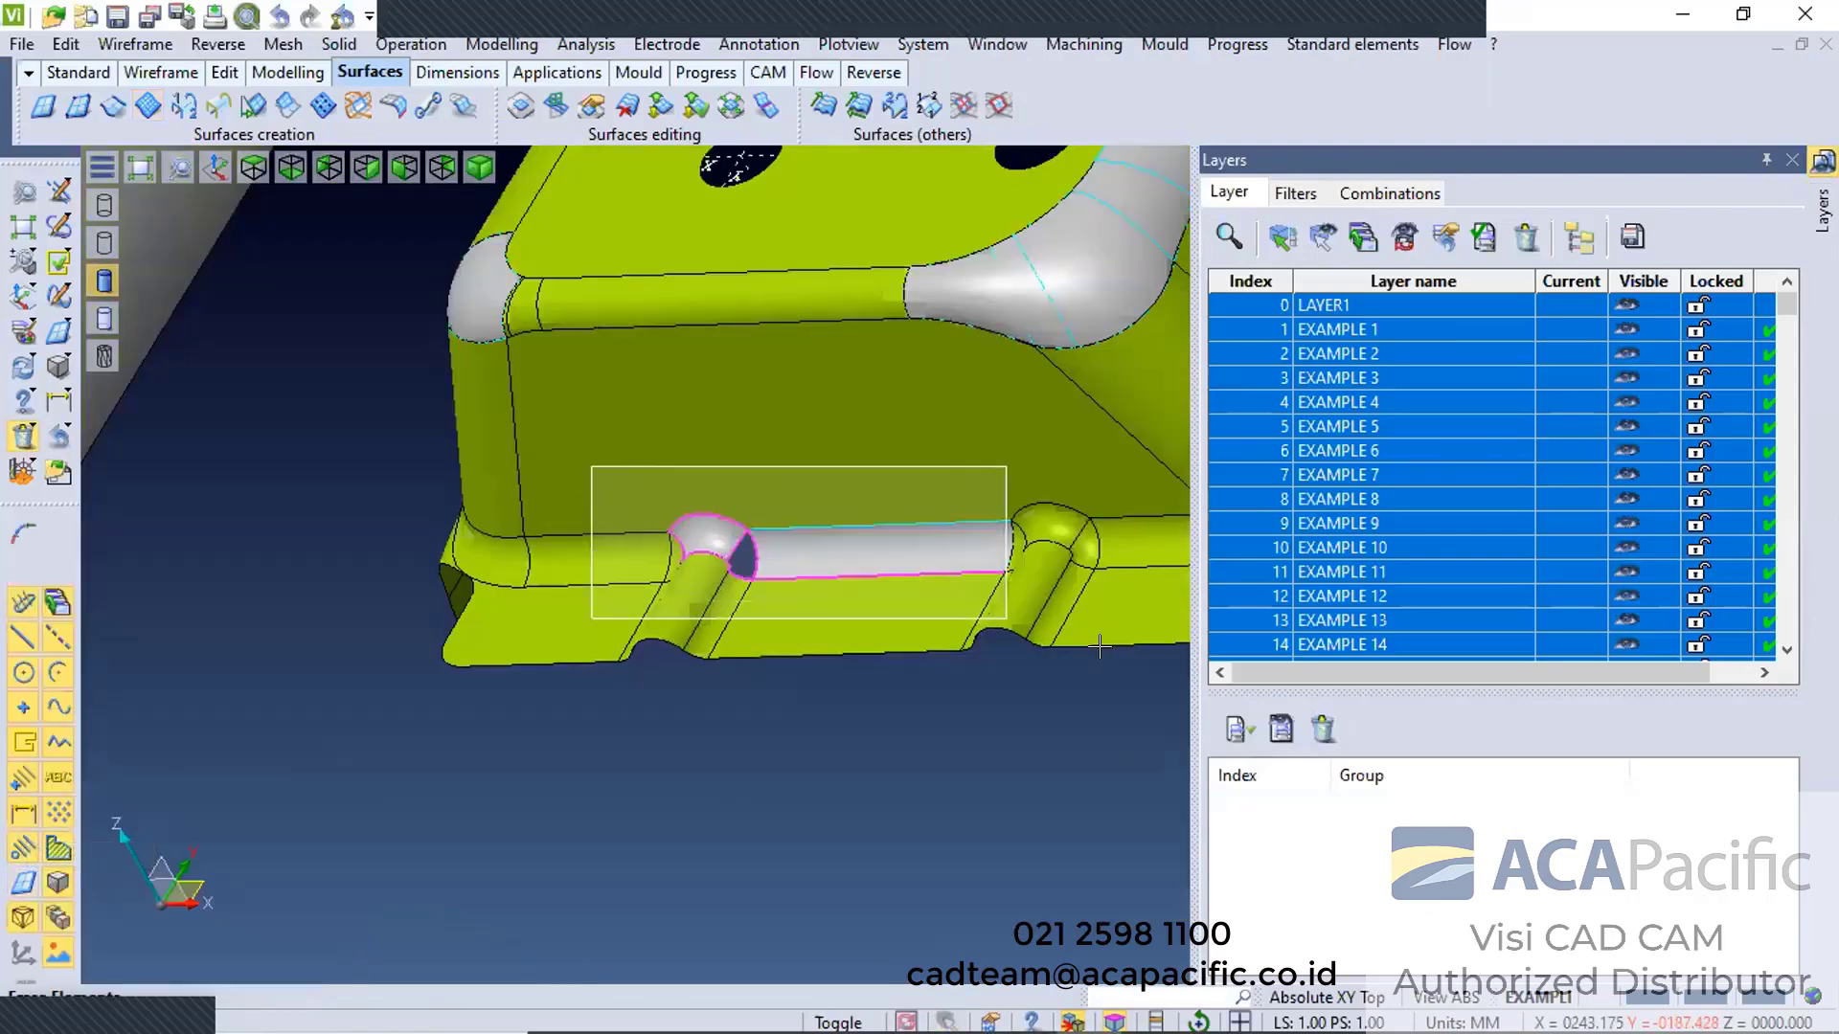
scroll(602, 565, "up", 3)
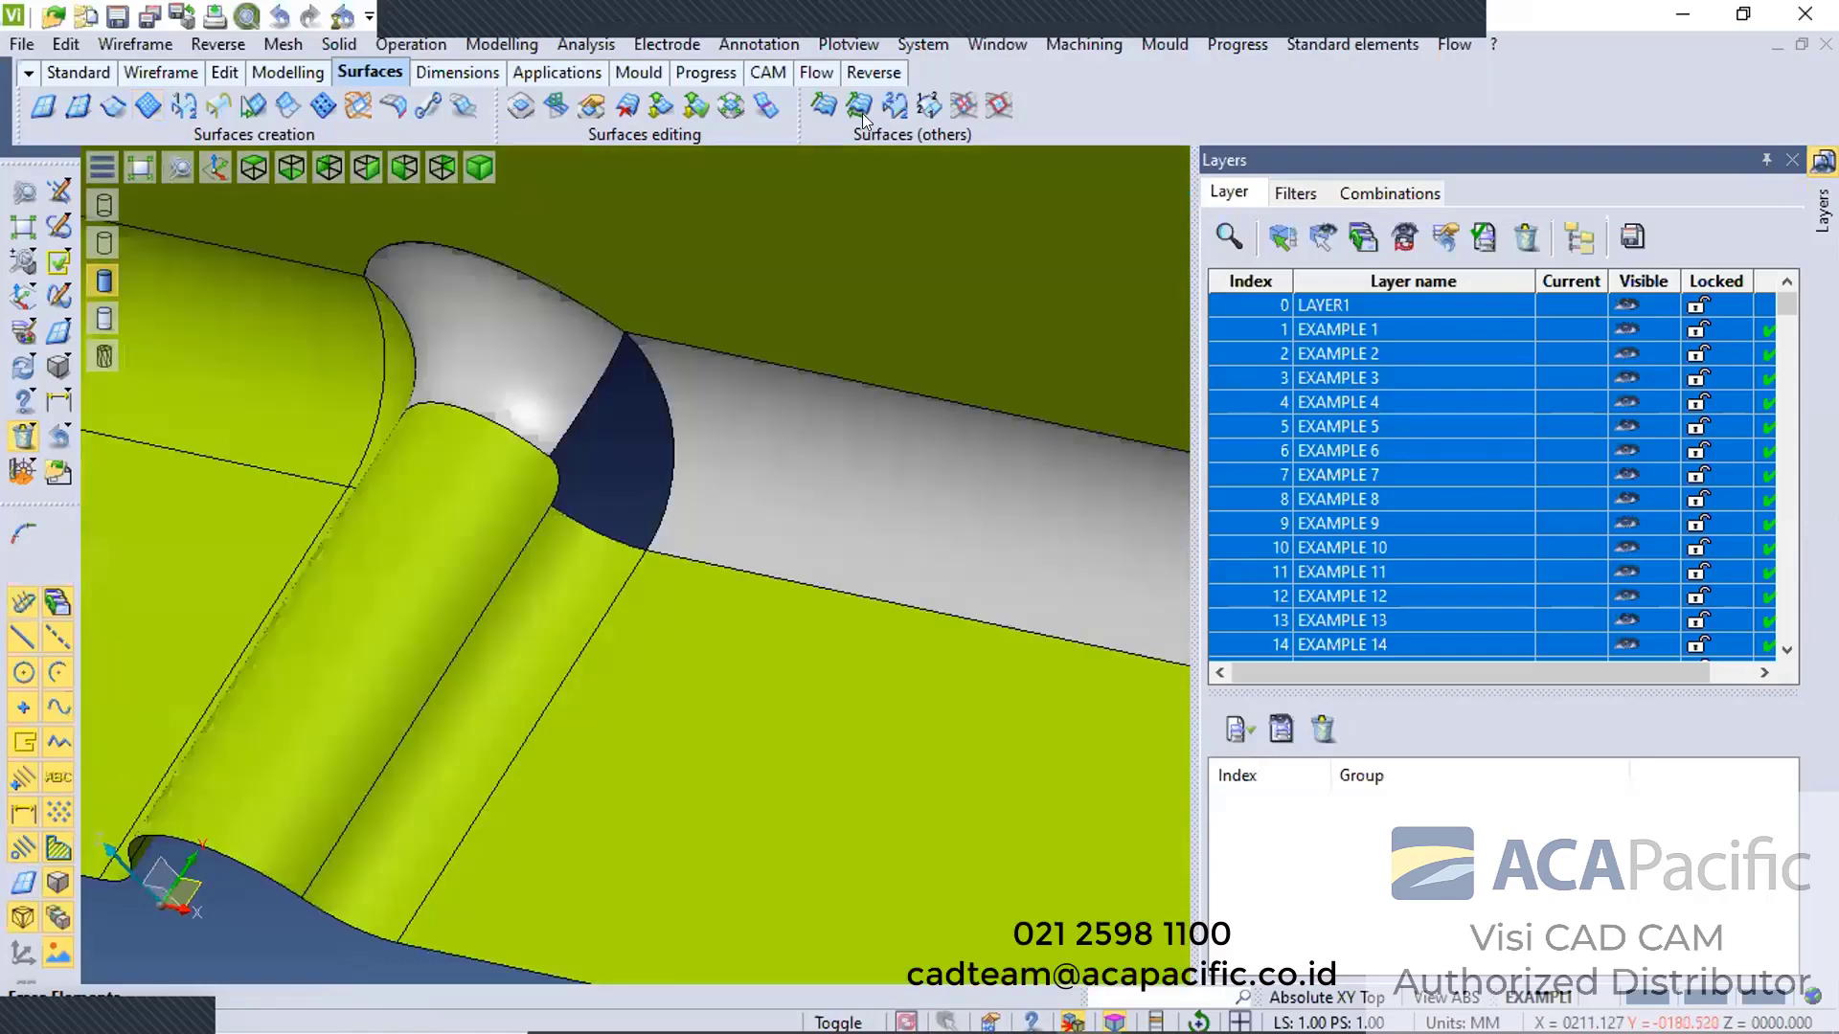
Set up an Advanced Lofted Body for the small base gap, using its straight and curved edges as U start and end references
scroll(563, 369, "up", 3)
right_click(563, 369)
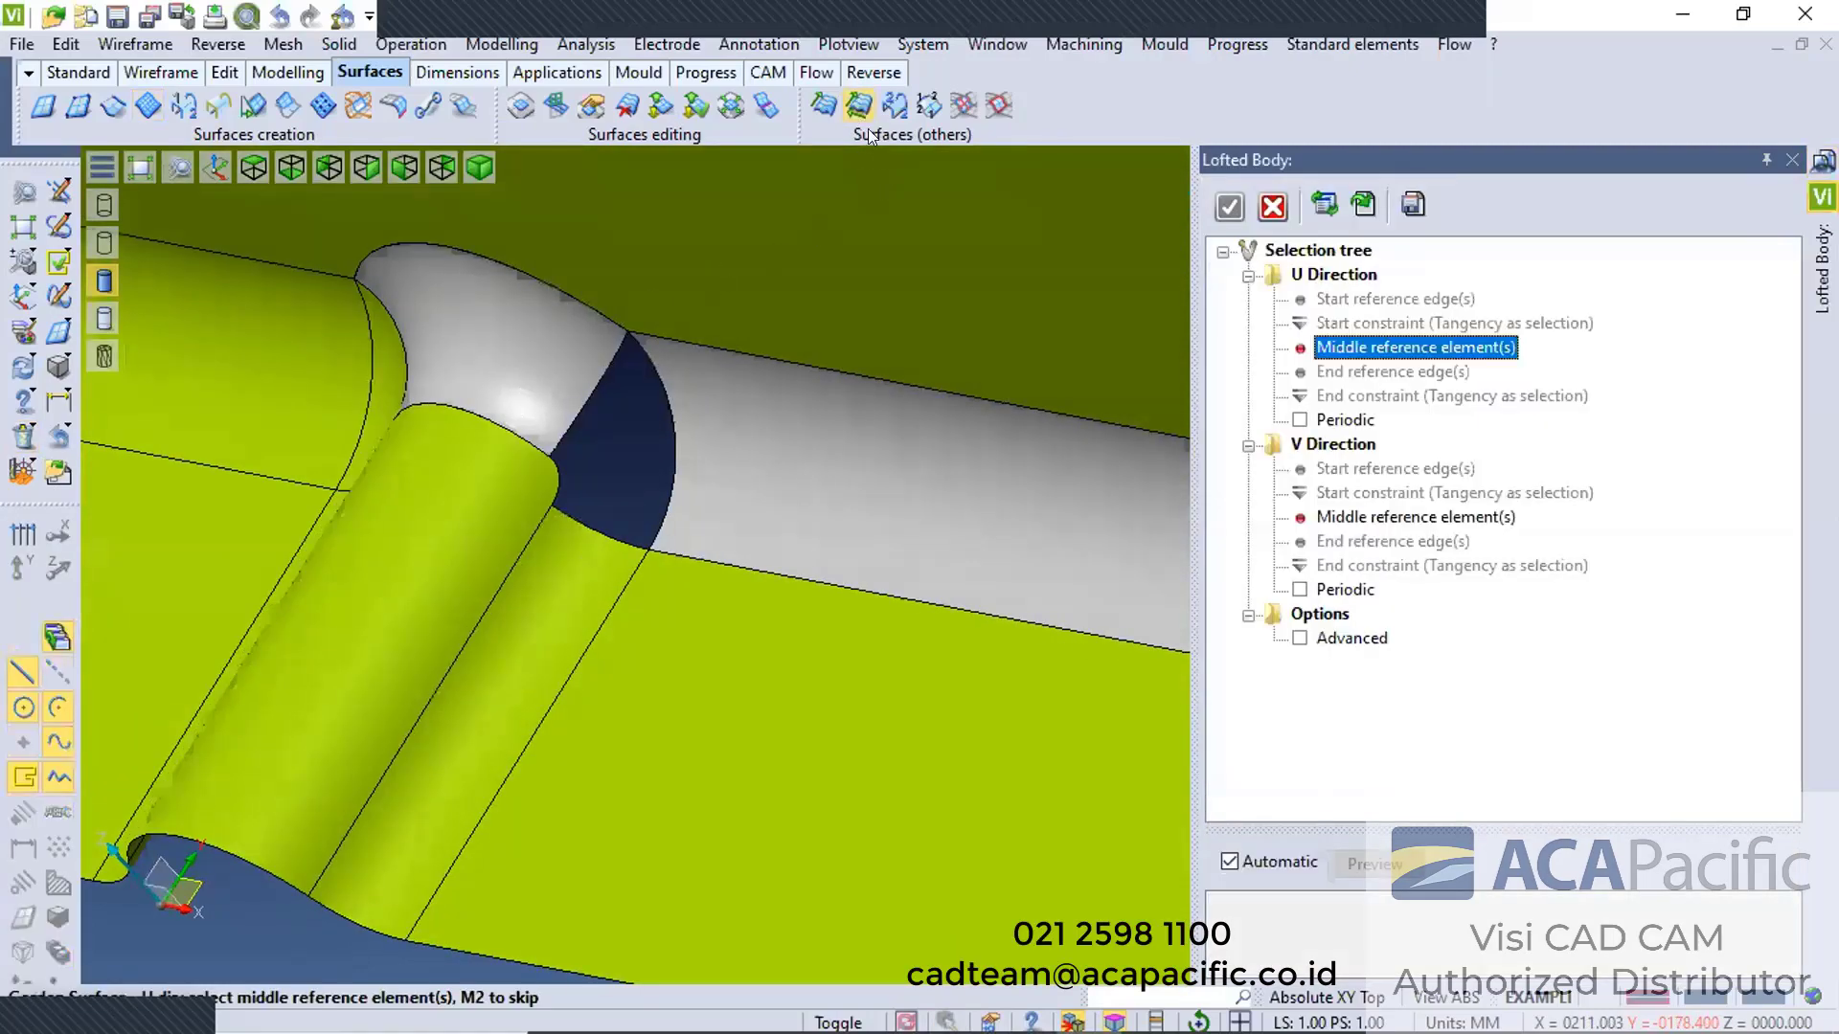
middle_click_drag(604, 377, 709, 370)
scroll(643, 276, "up", 3)
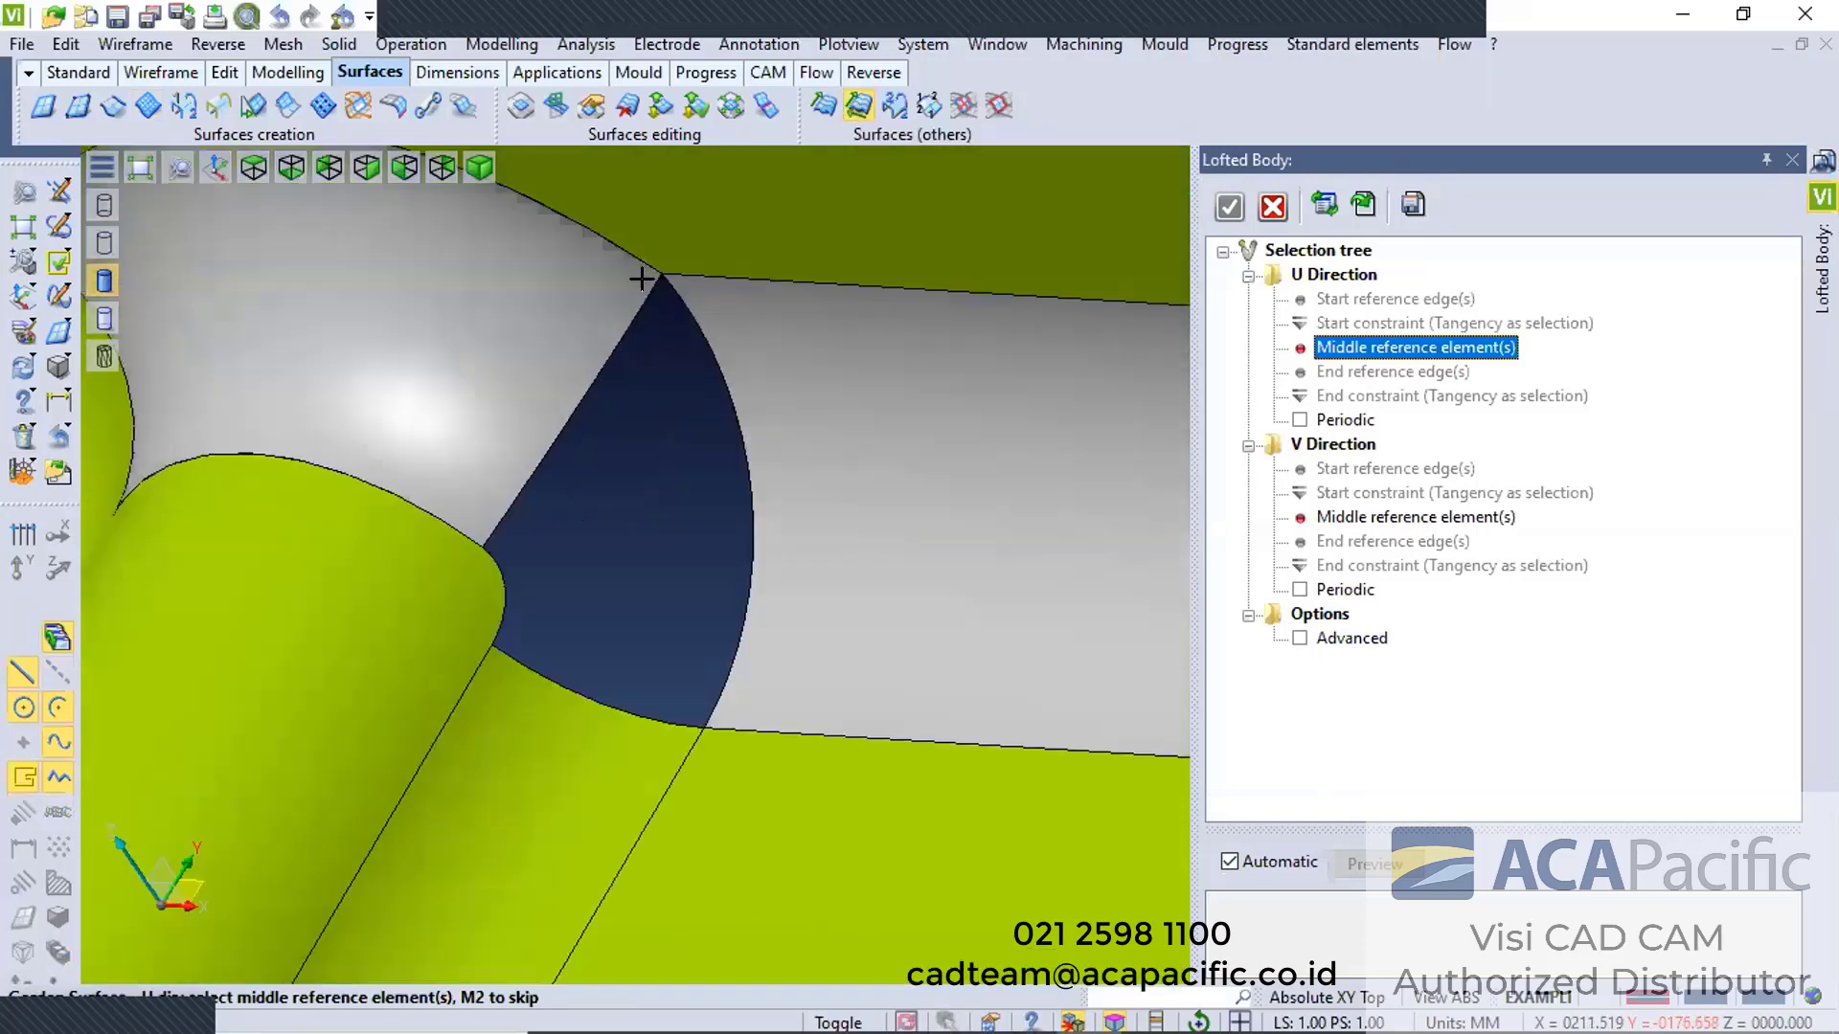
left_click(1297, 638)
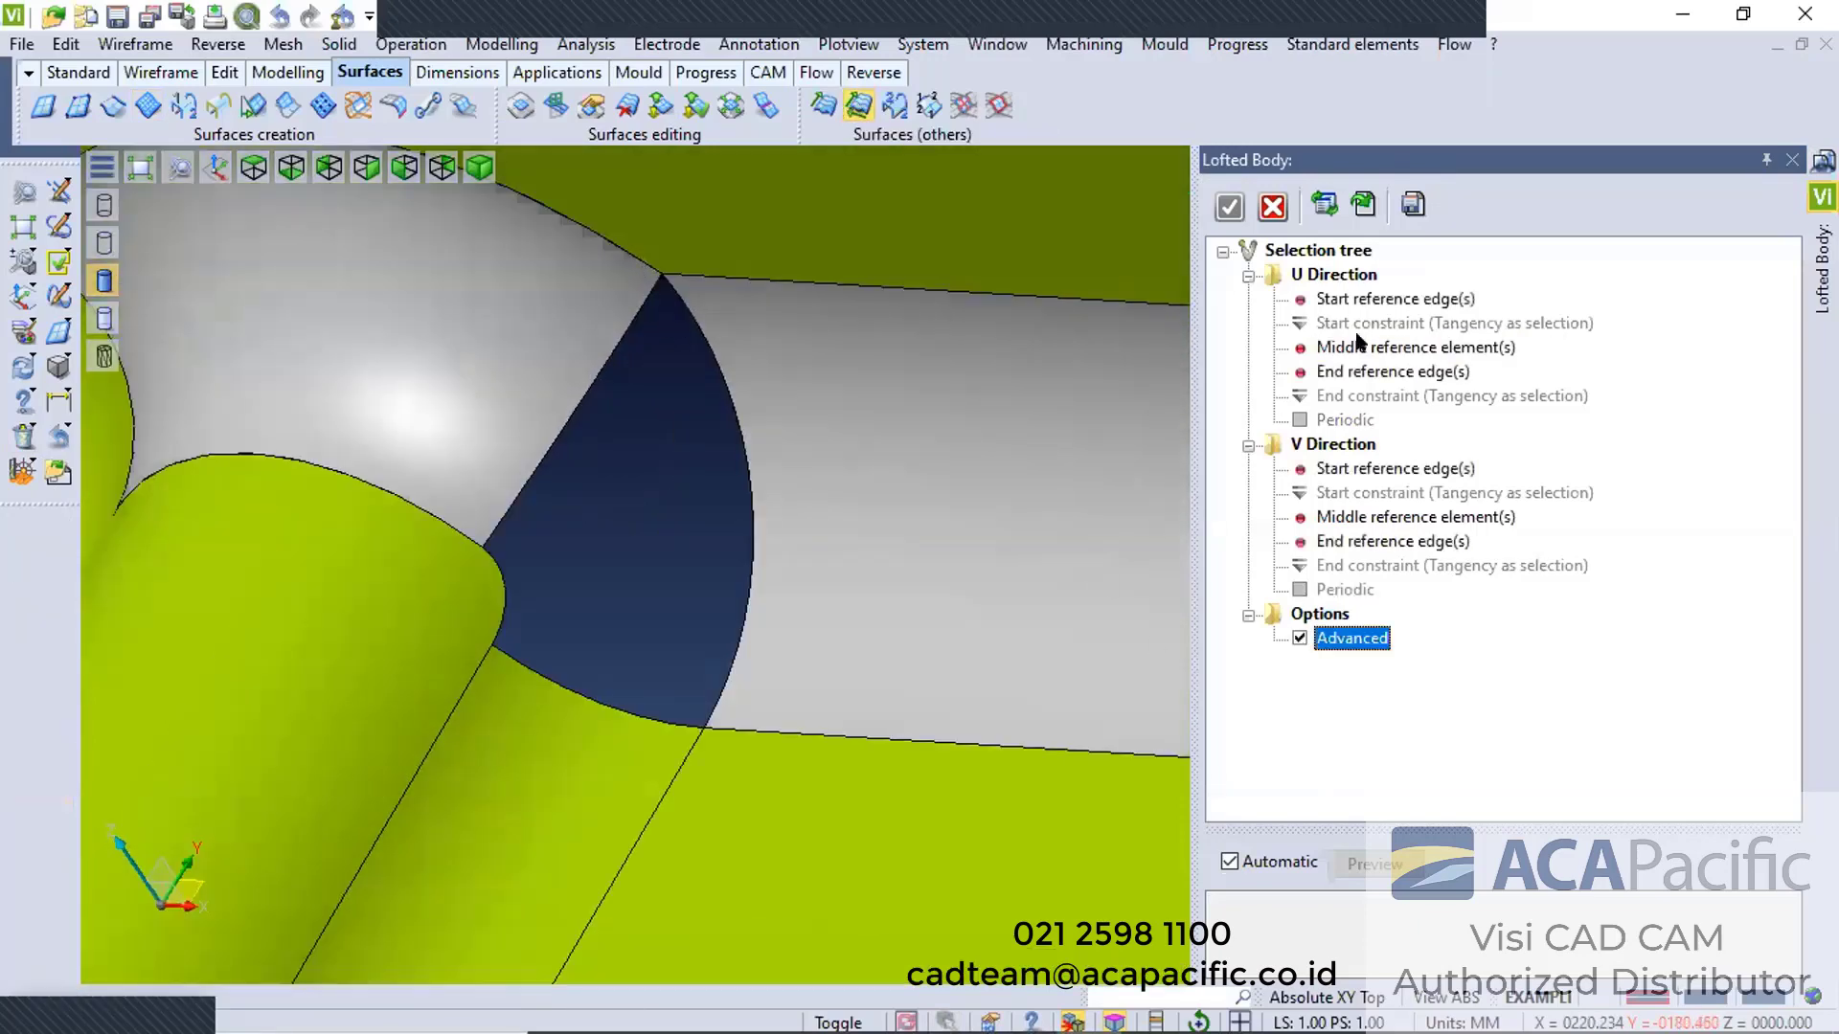
left_click(1324, 301)
left_click(632, 326)
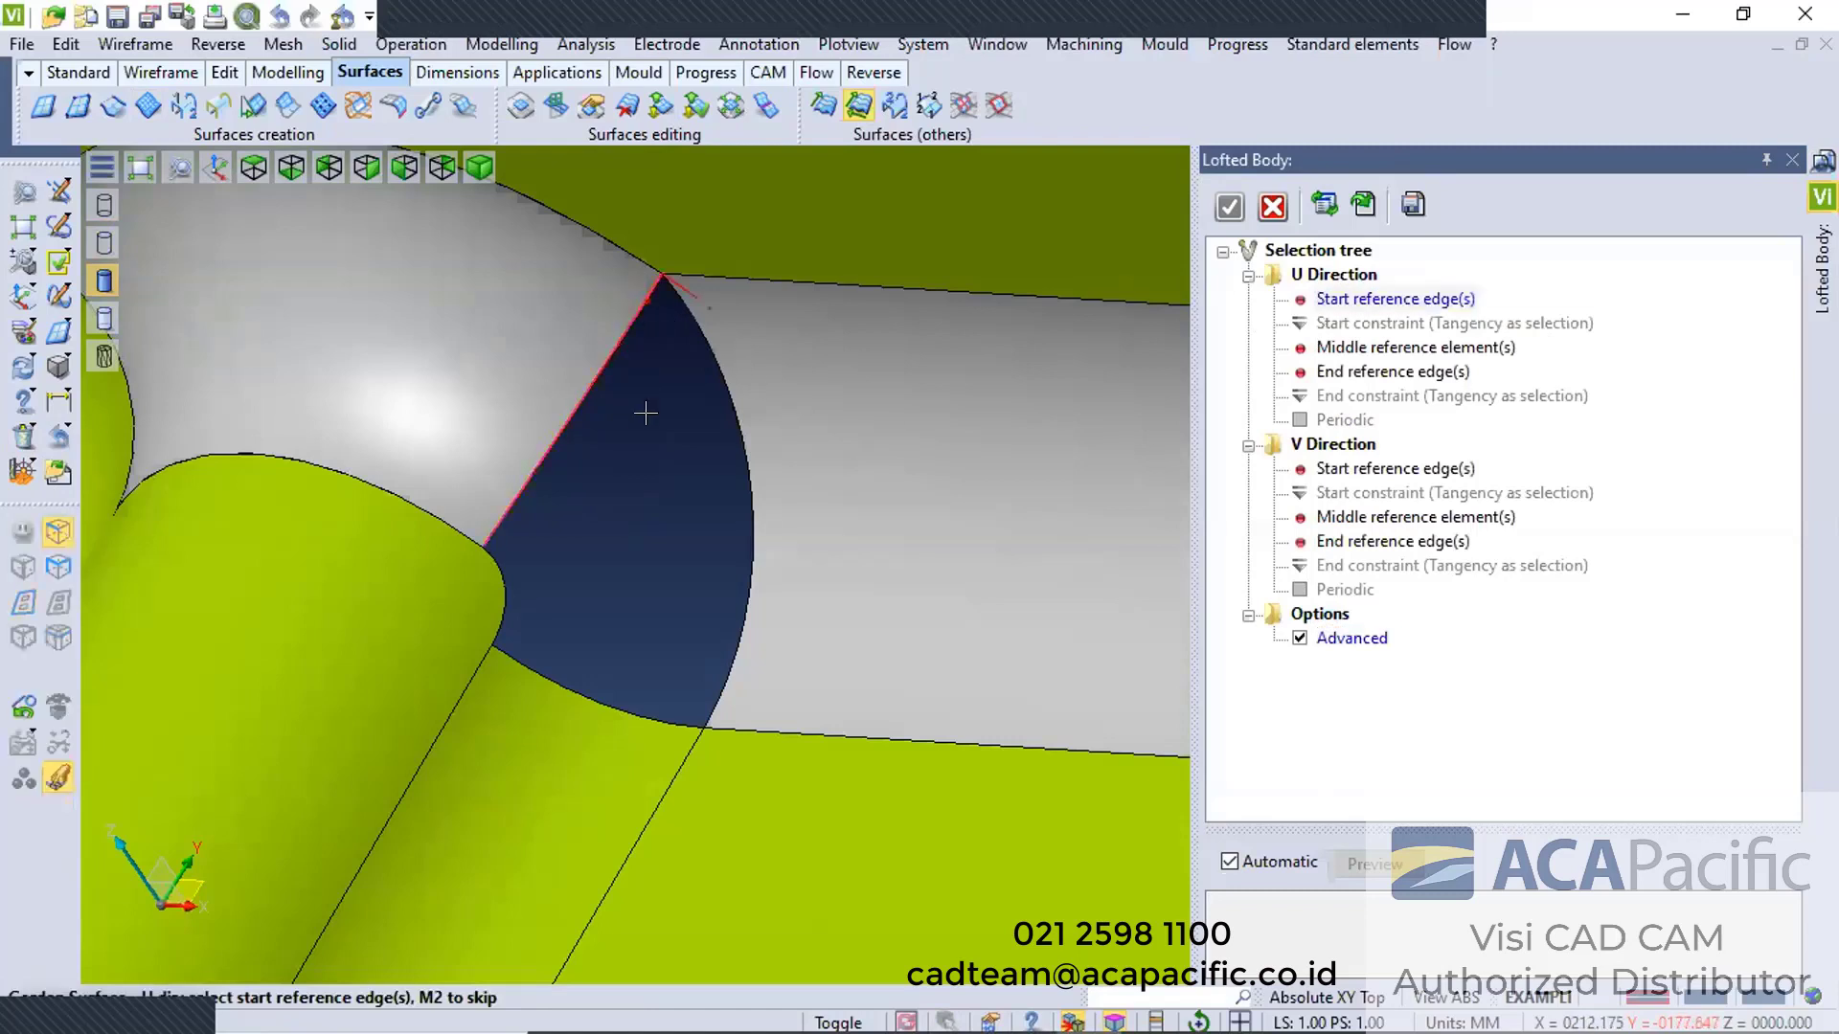
middle_click(686, 627)
left_click(665, 719)
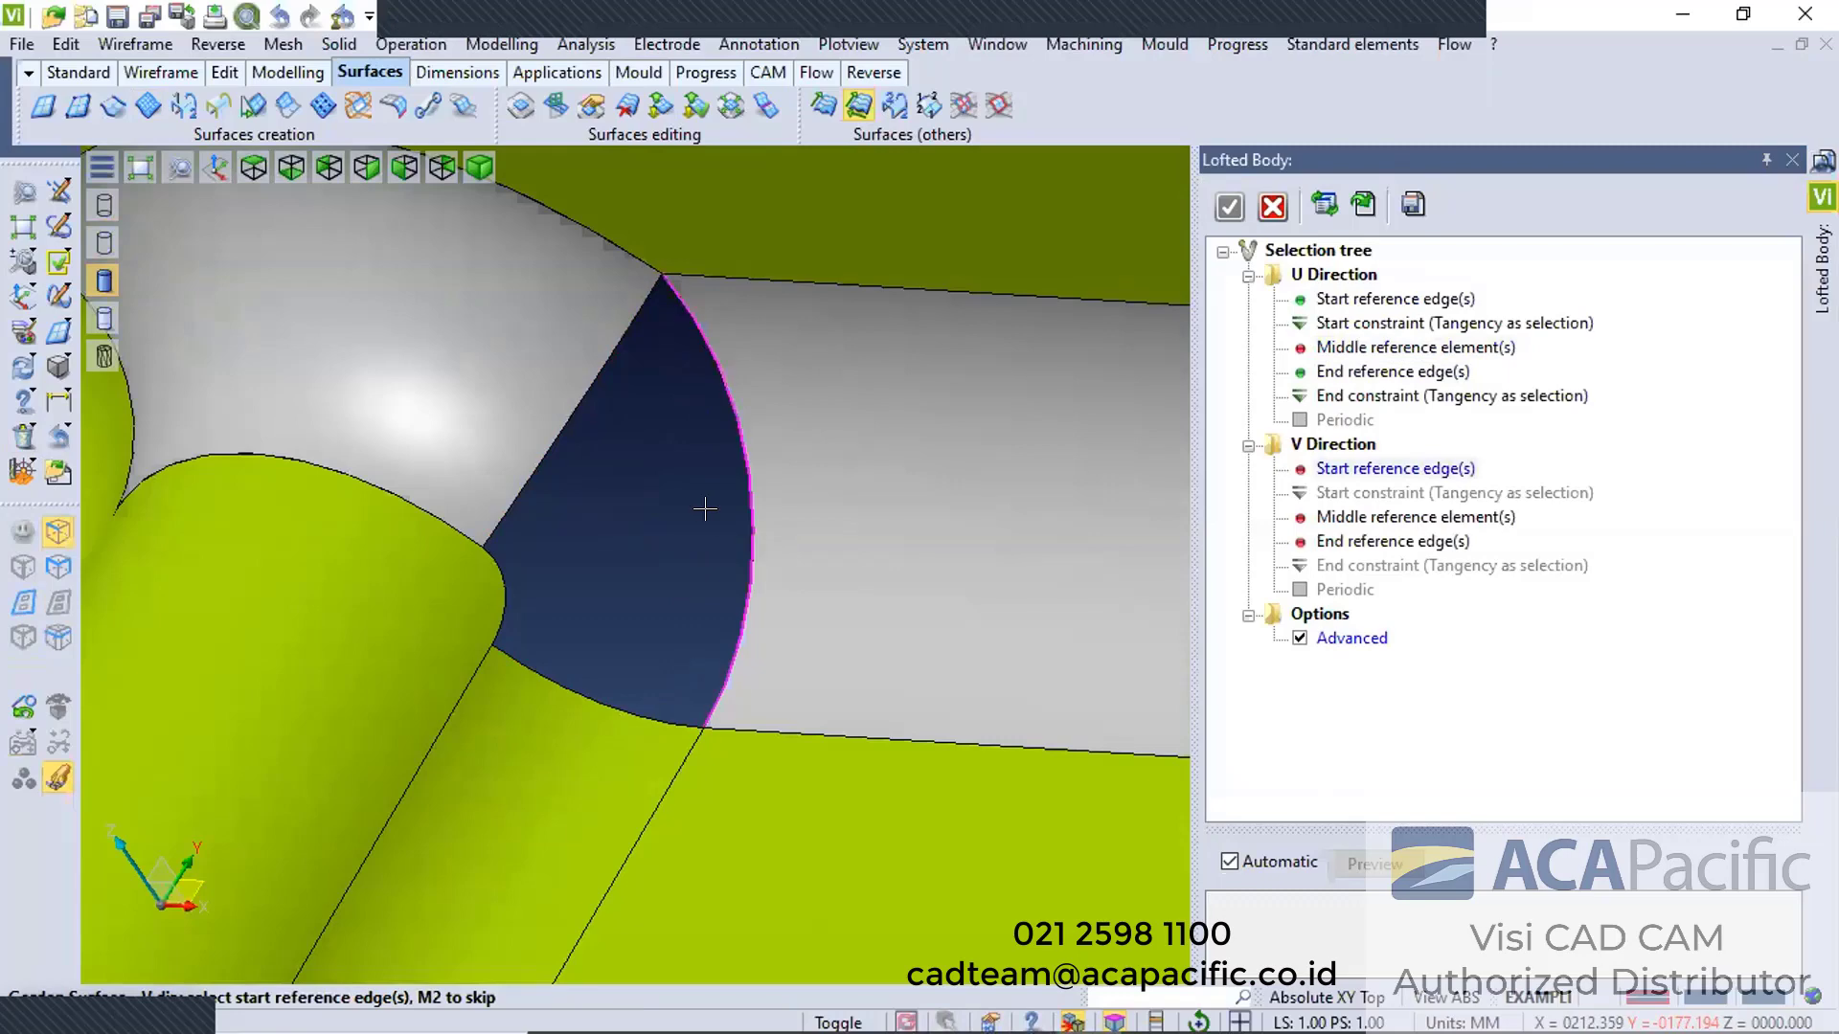
Add the gap's remaining two edges as V start and end references, skip the middle elements, and create the lofted surface
left_click(671, 297)
scroll(569, 509, "up", 3)
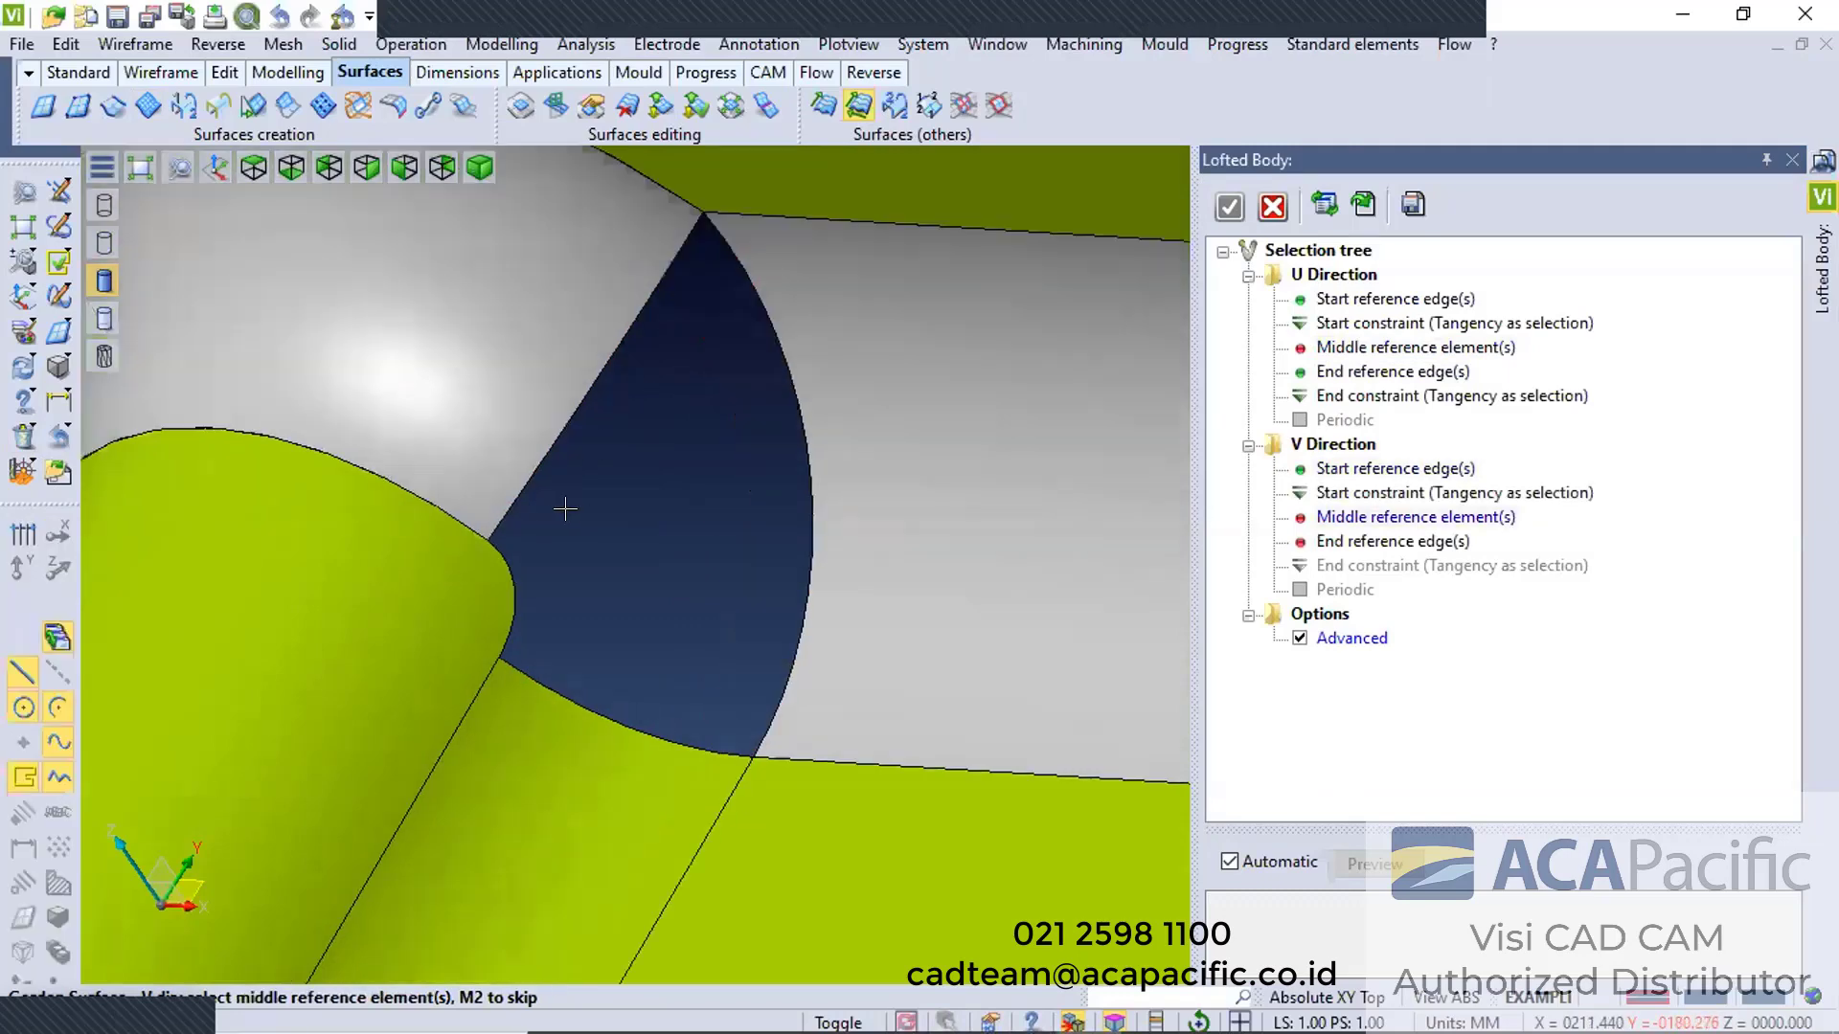
middle_click(503, 517)
left_click(522, 586)
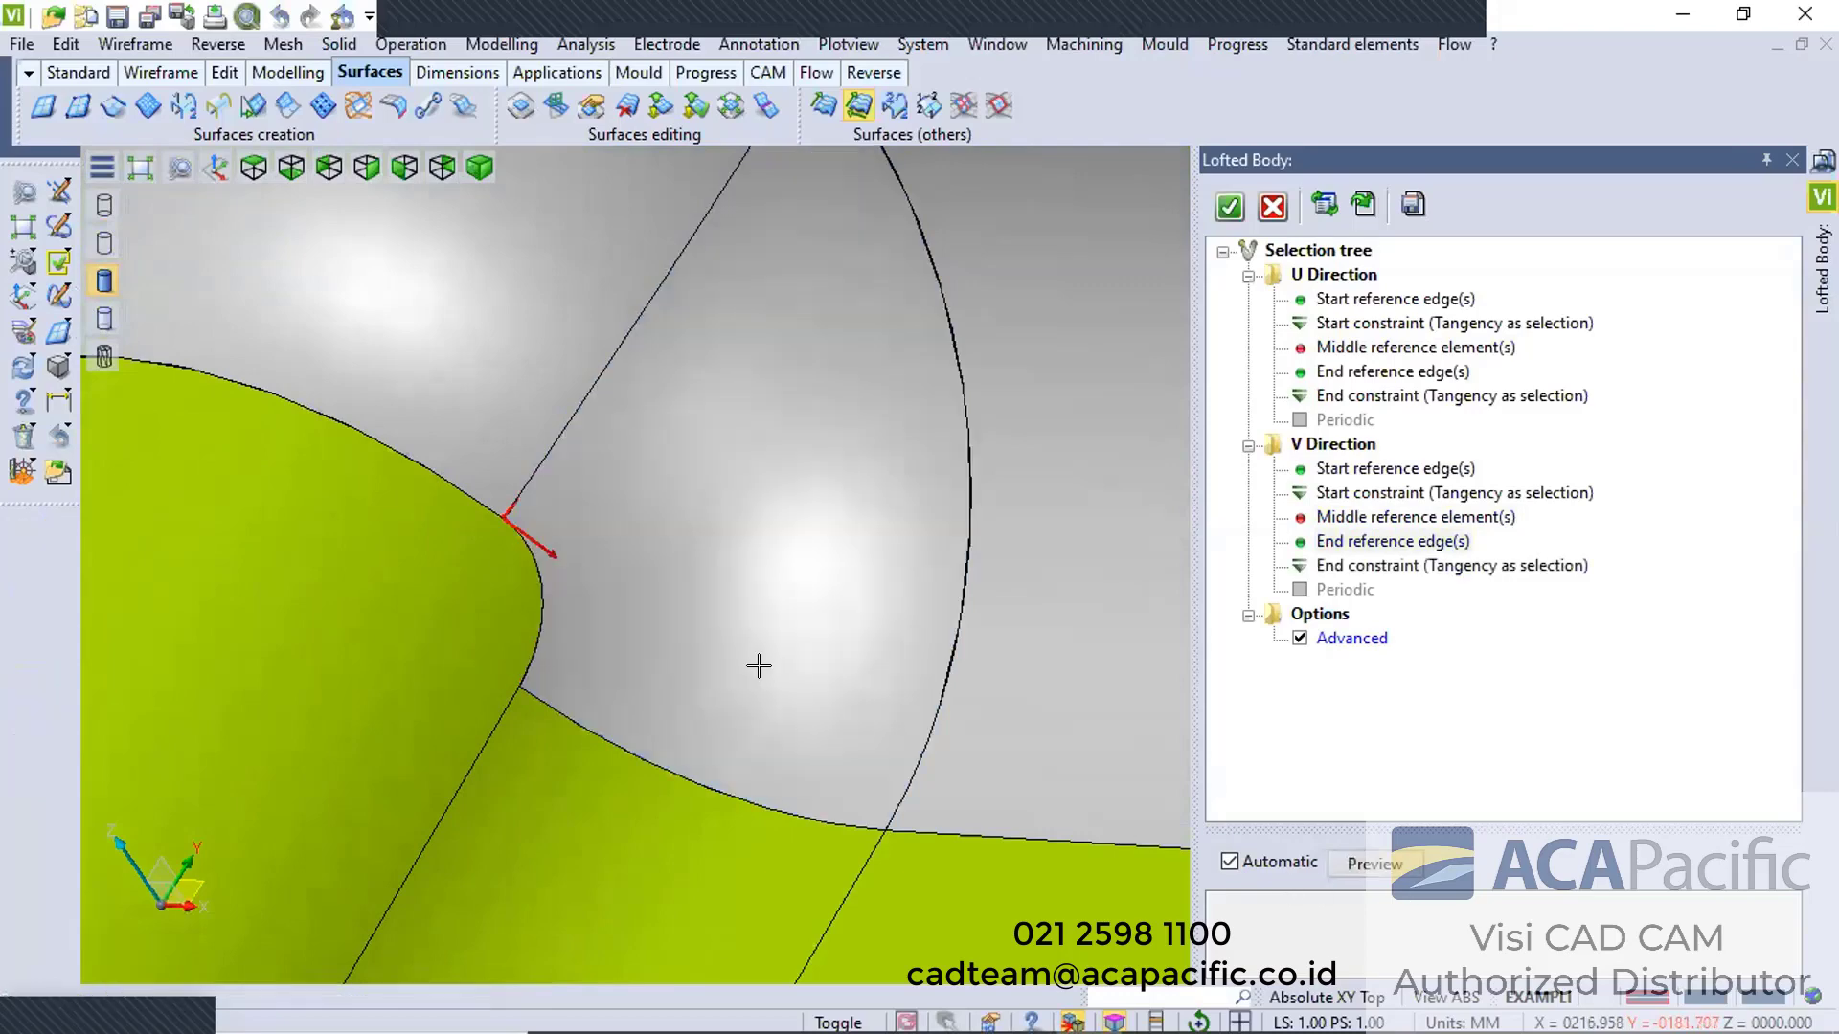
middle_click_drag(997, 540, 927, 575)
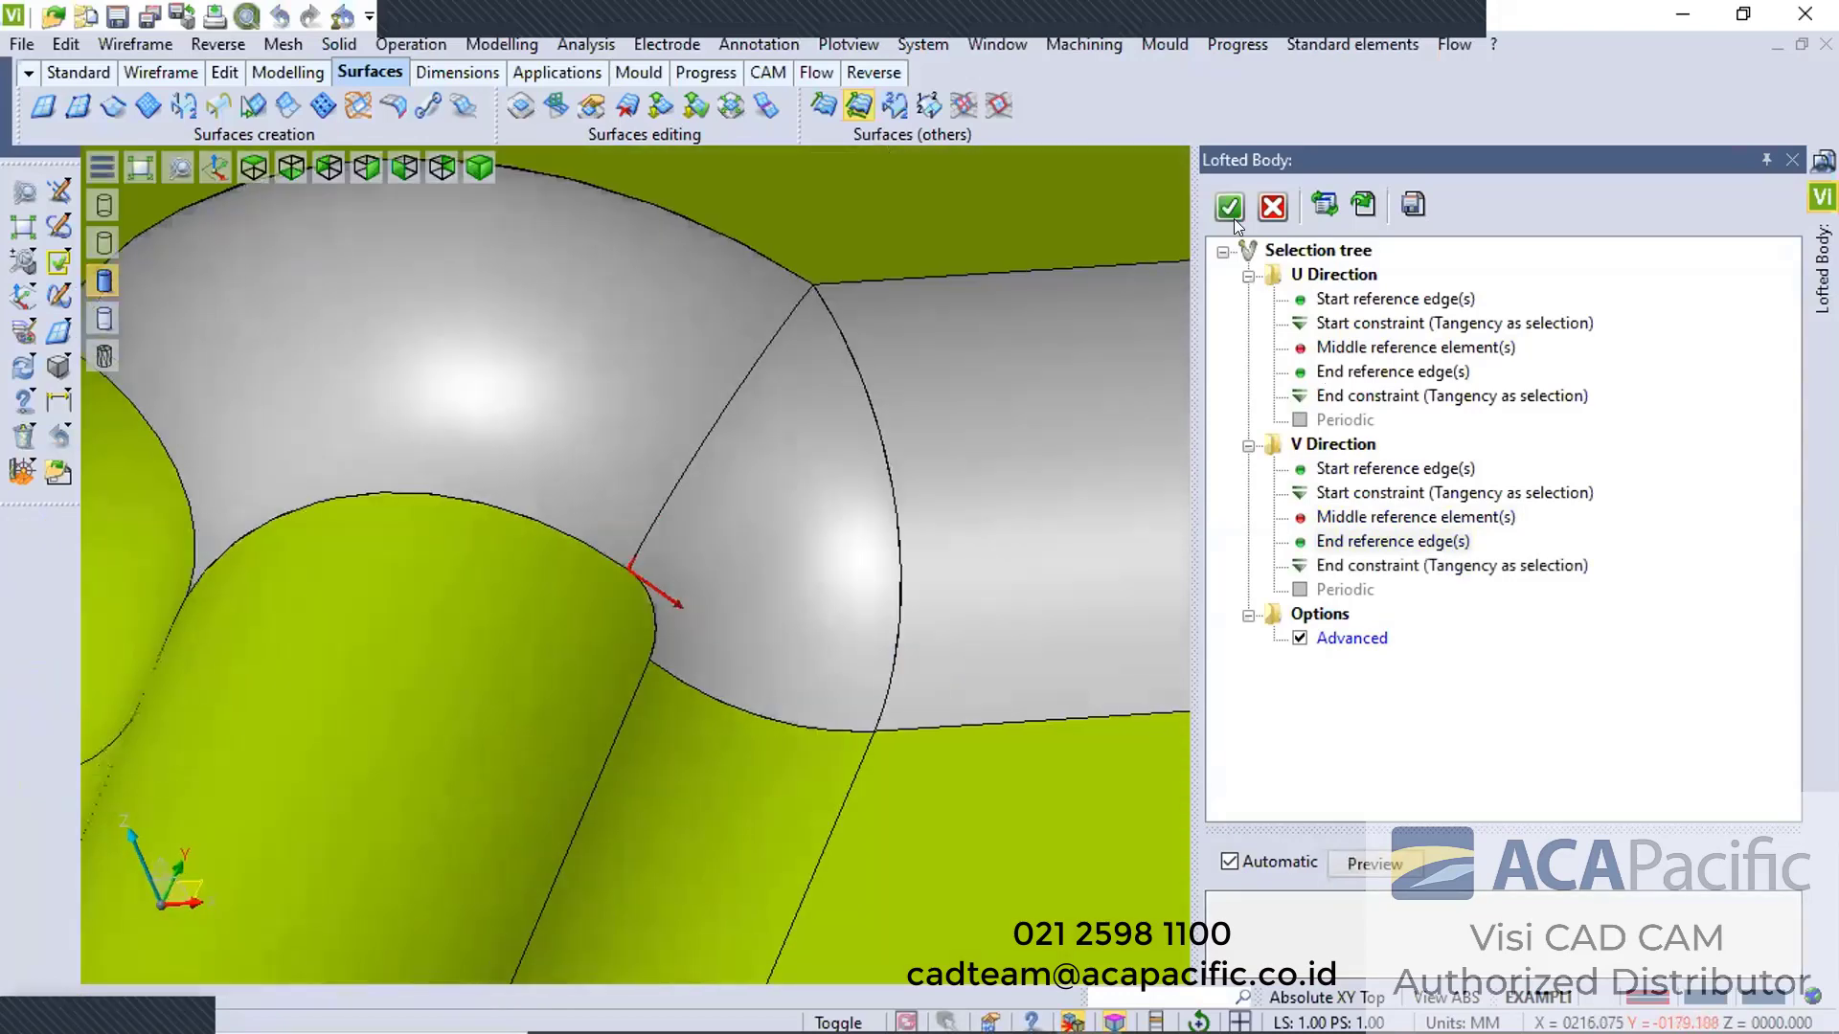
left_click(1231, 208)
scroll(948, 472, "down", 3)
middle_click_drag(948, 472, 780, 644)
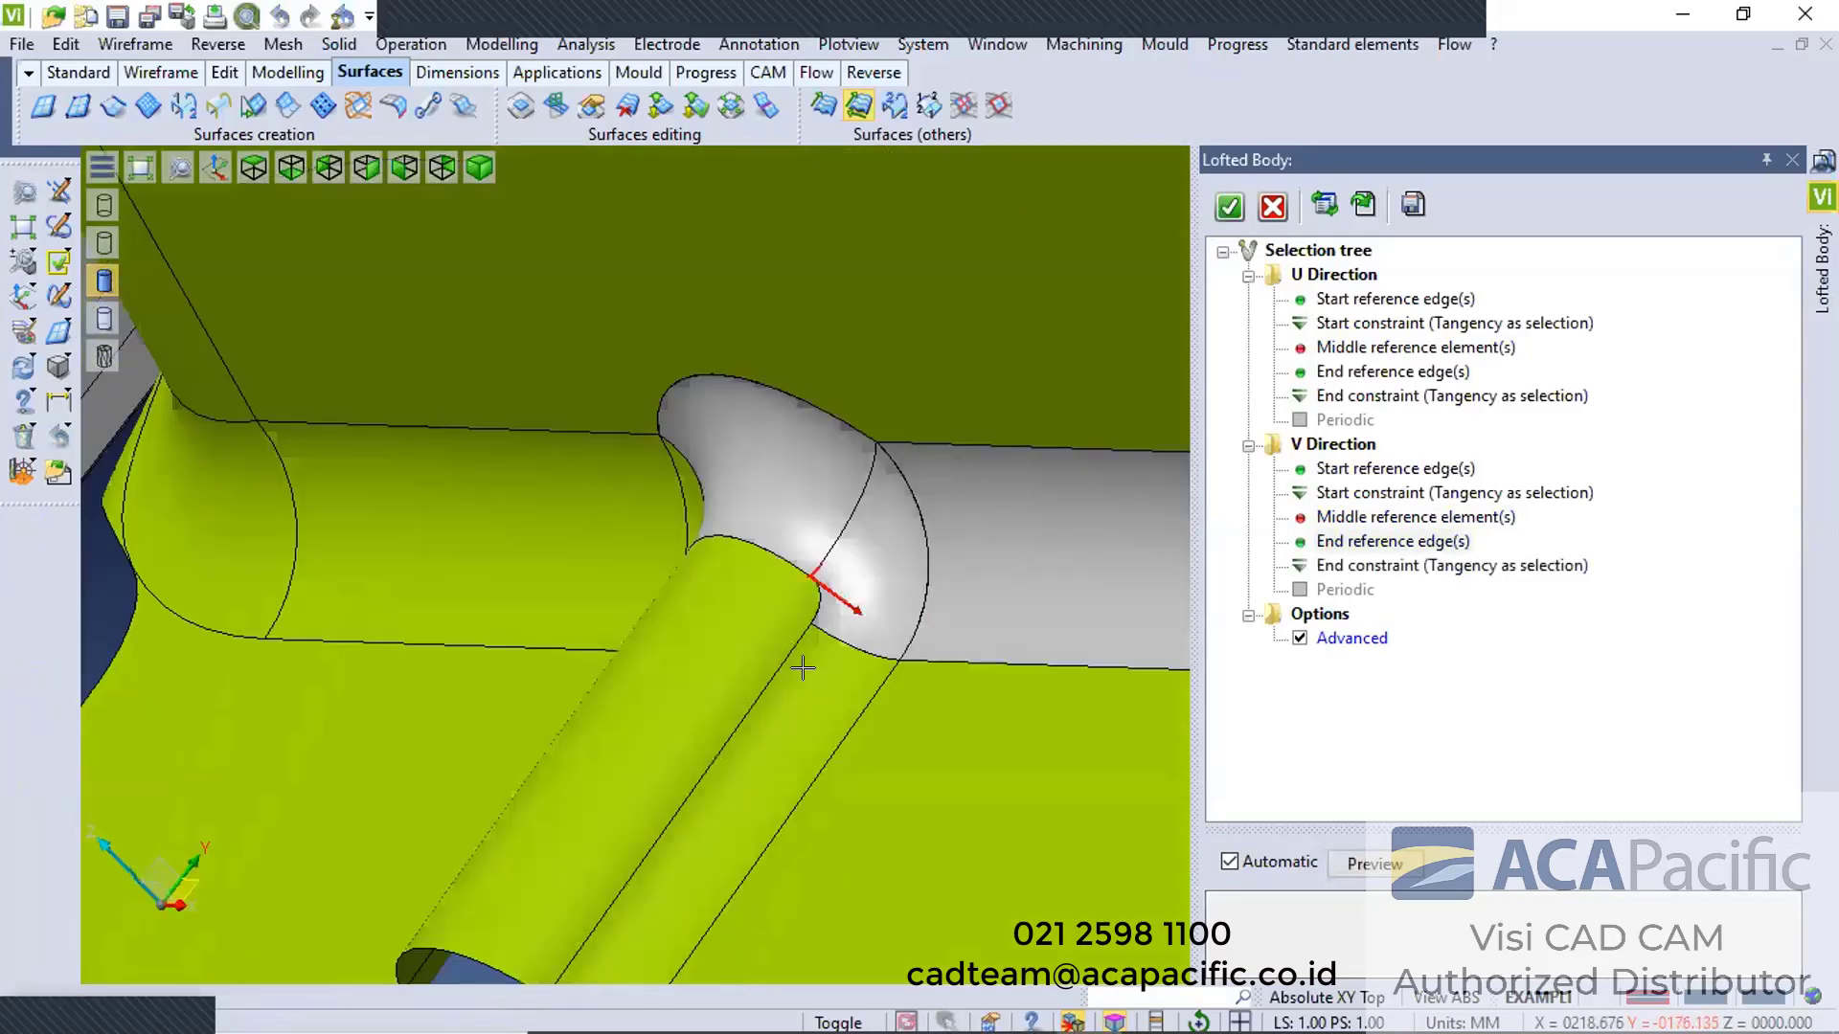
scroll(814, 676, "down", 5)
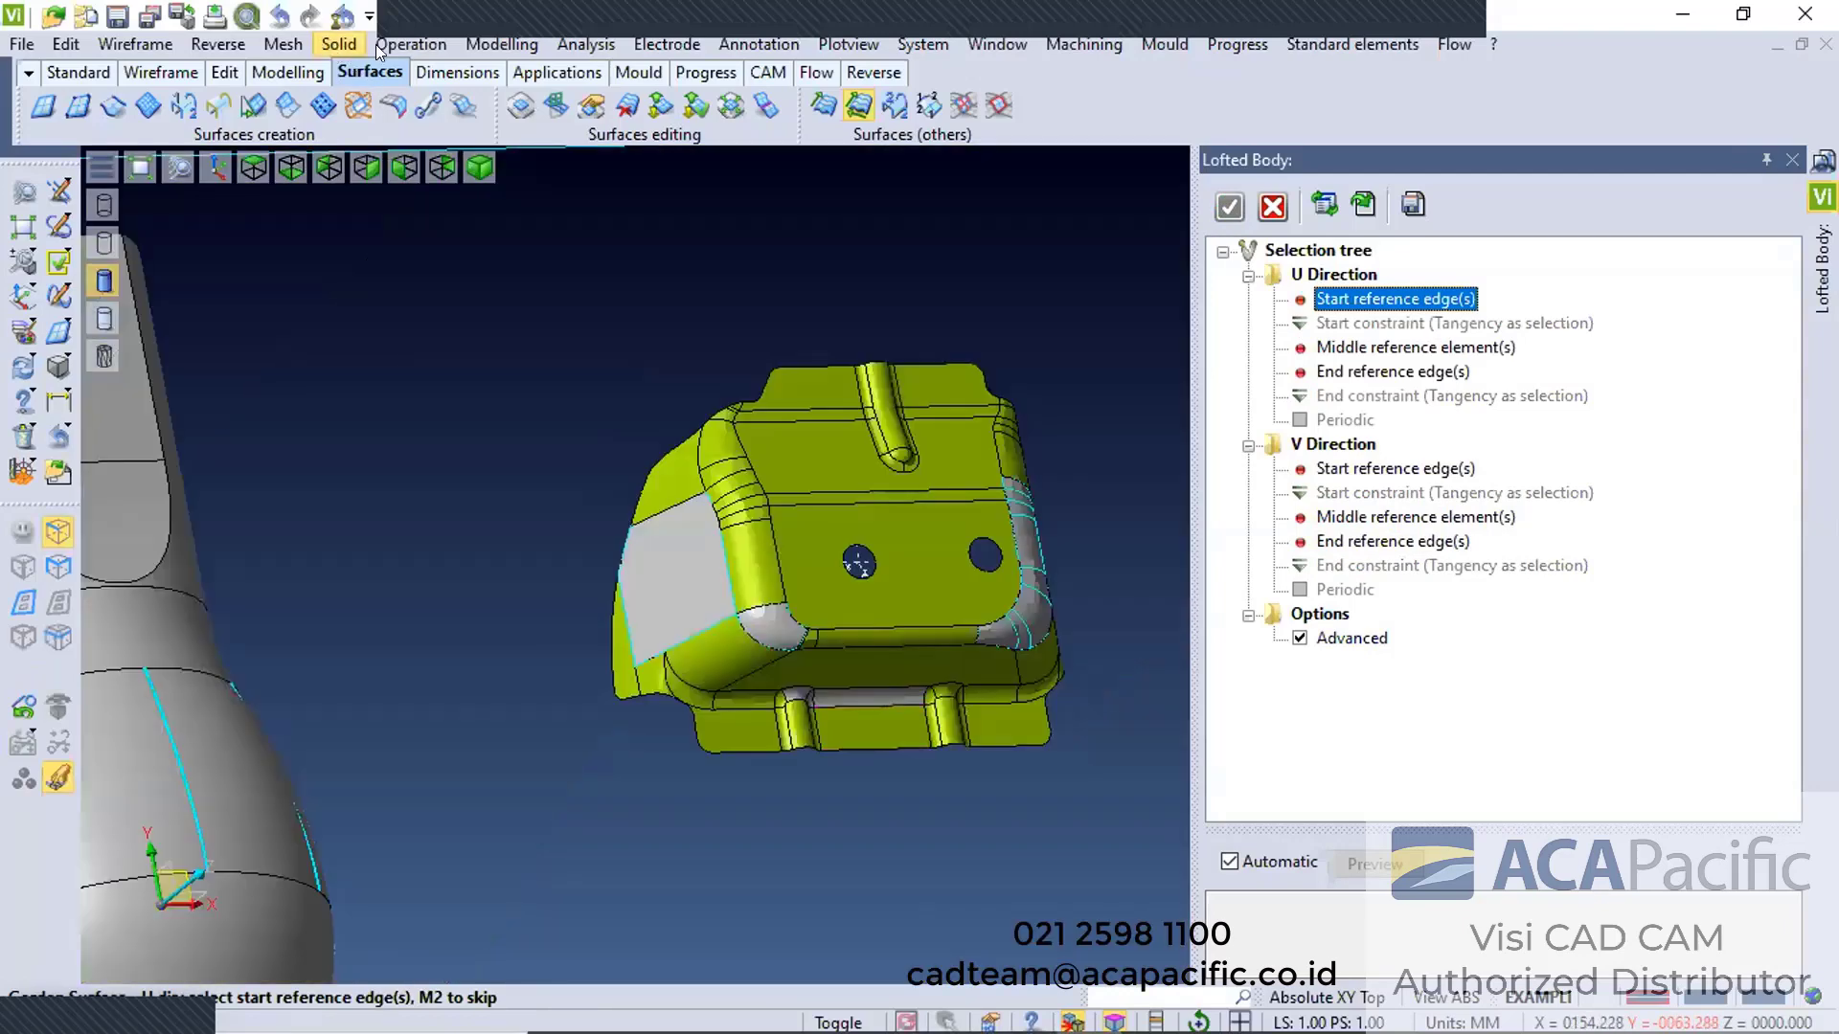
Unite the yellow-green sheet with the new fill surfaces and pick the united body as a trial target
left_click(339, 44)
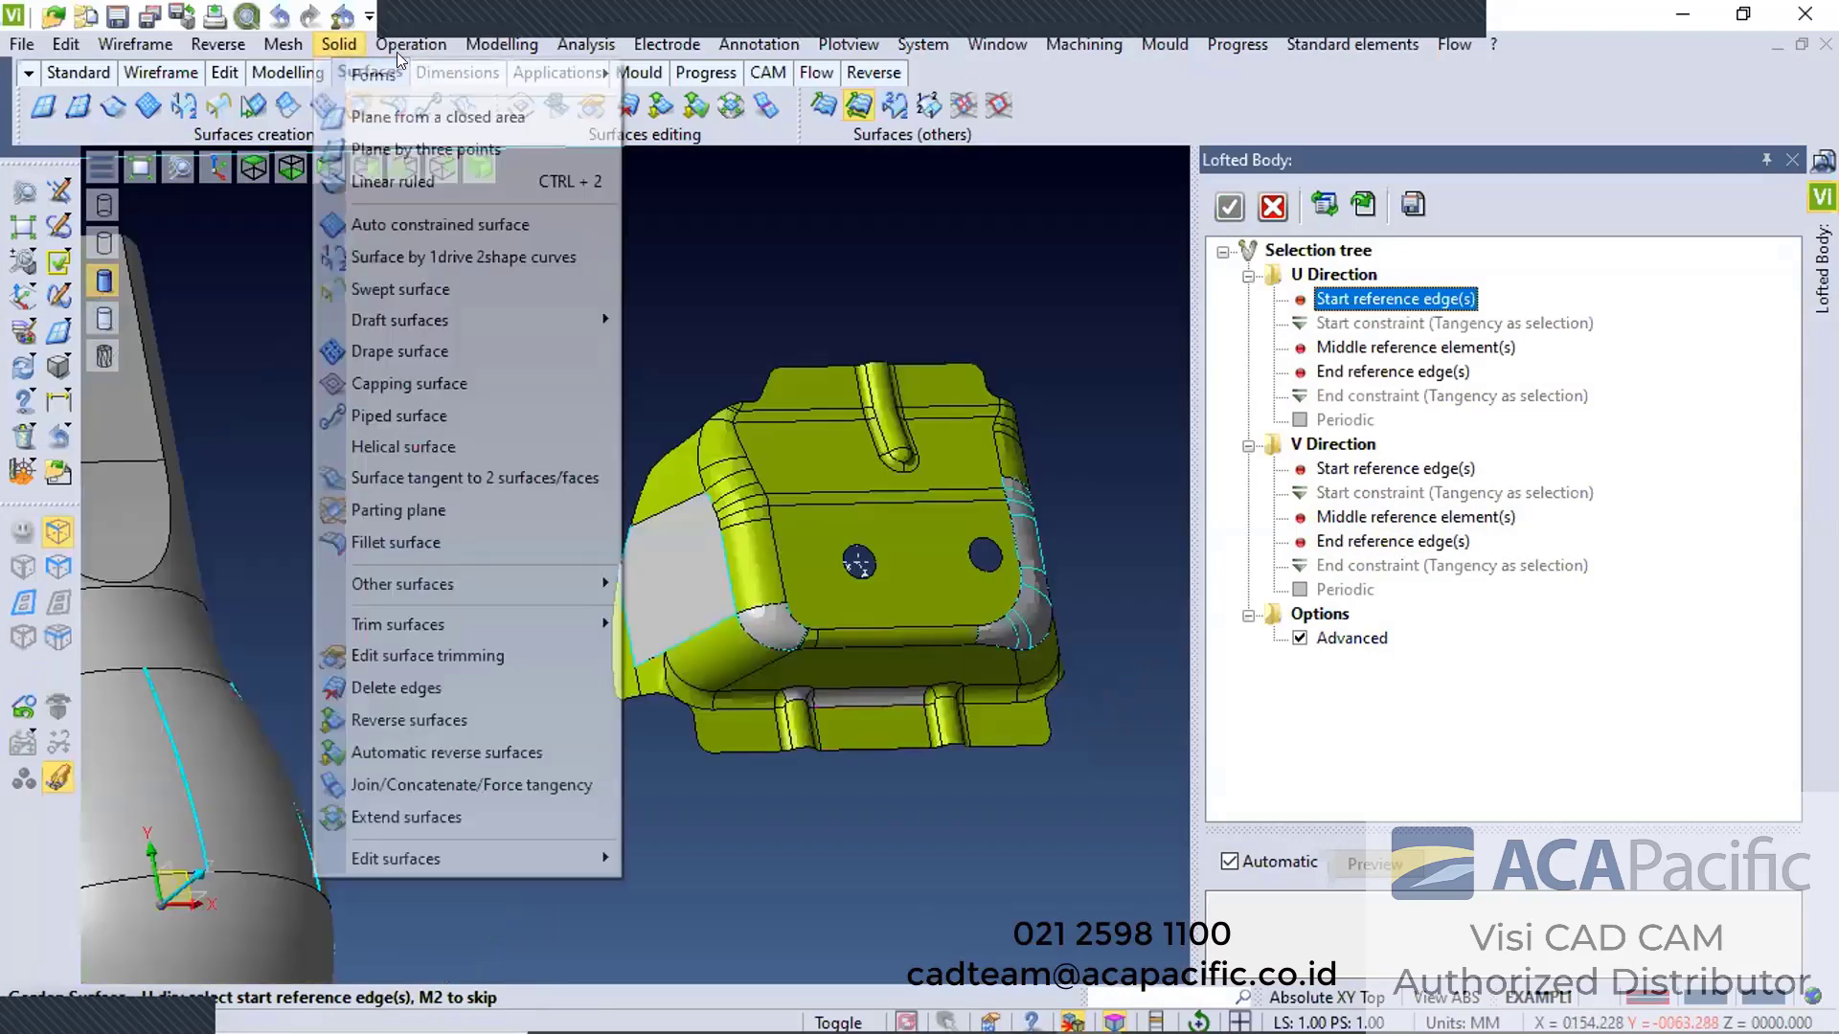
key("Right")
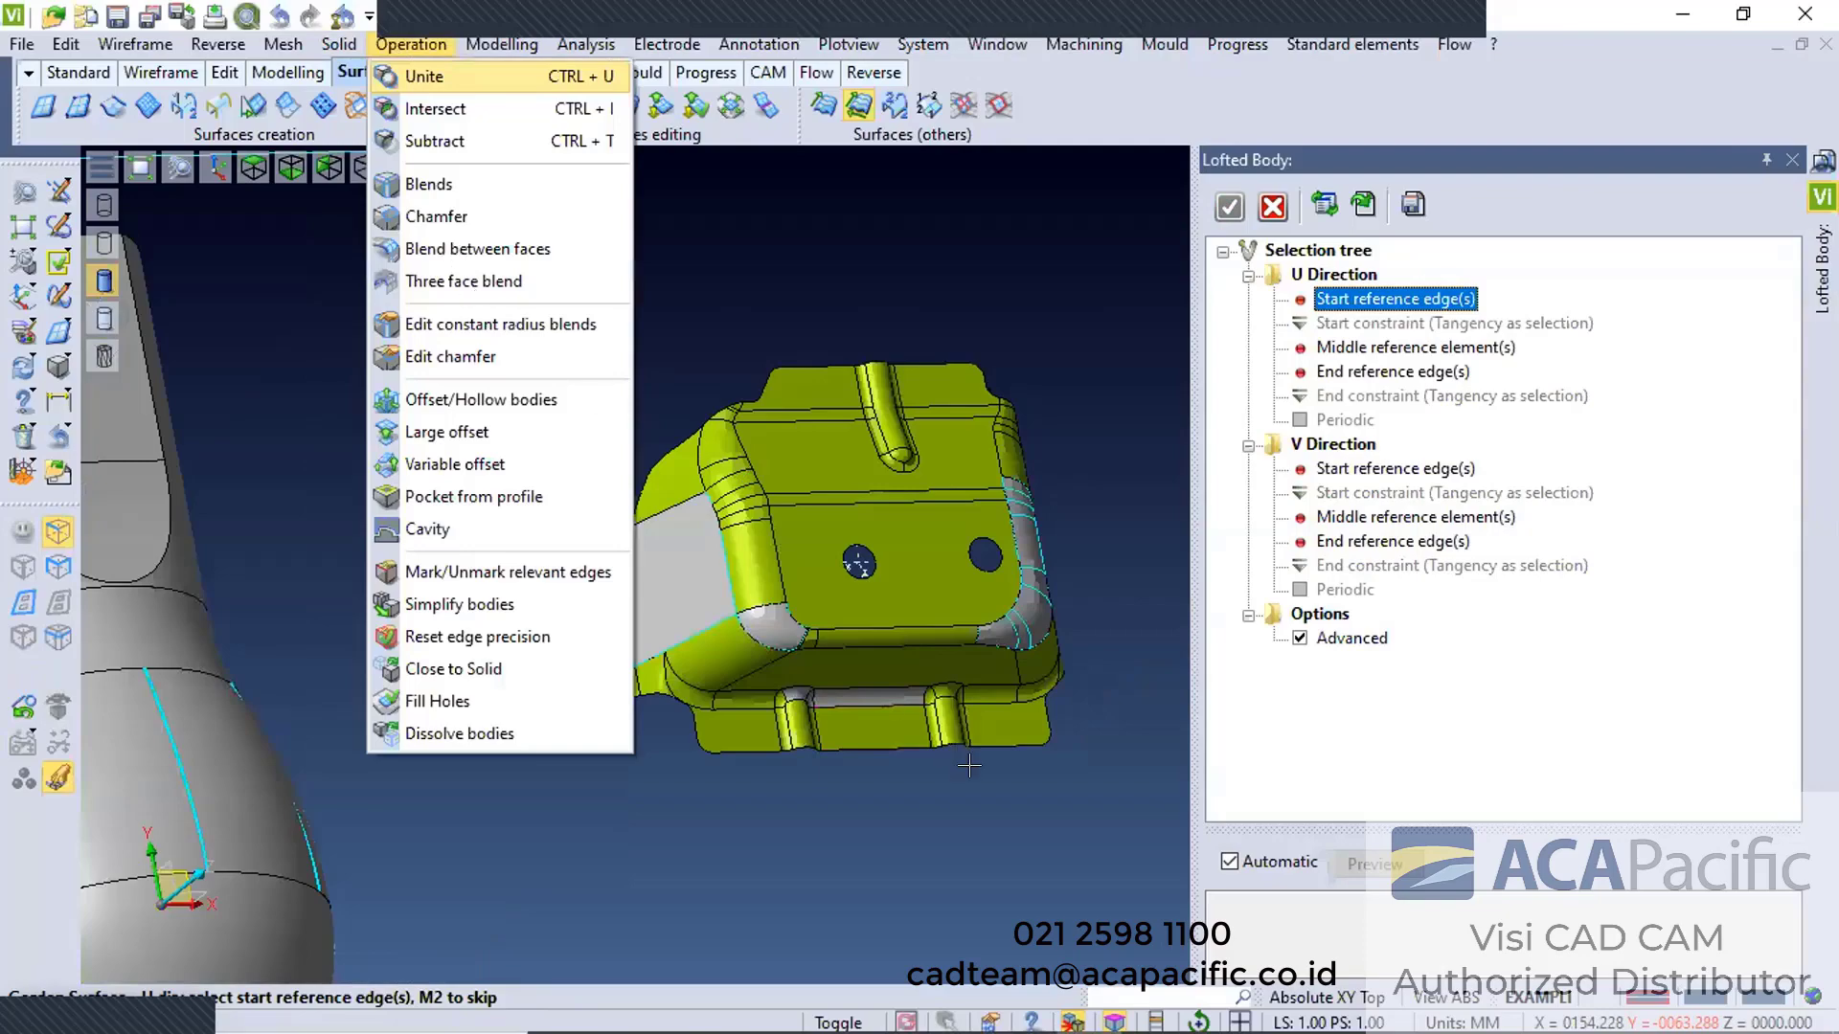
key("Return")
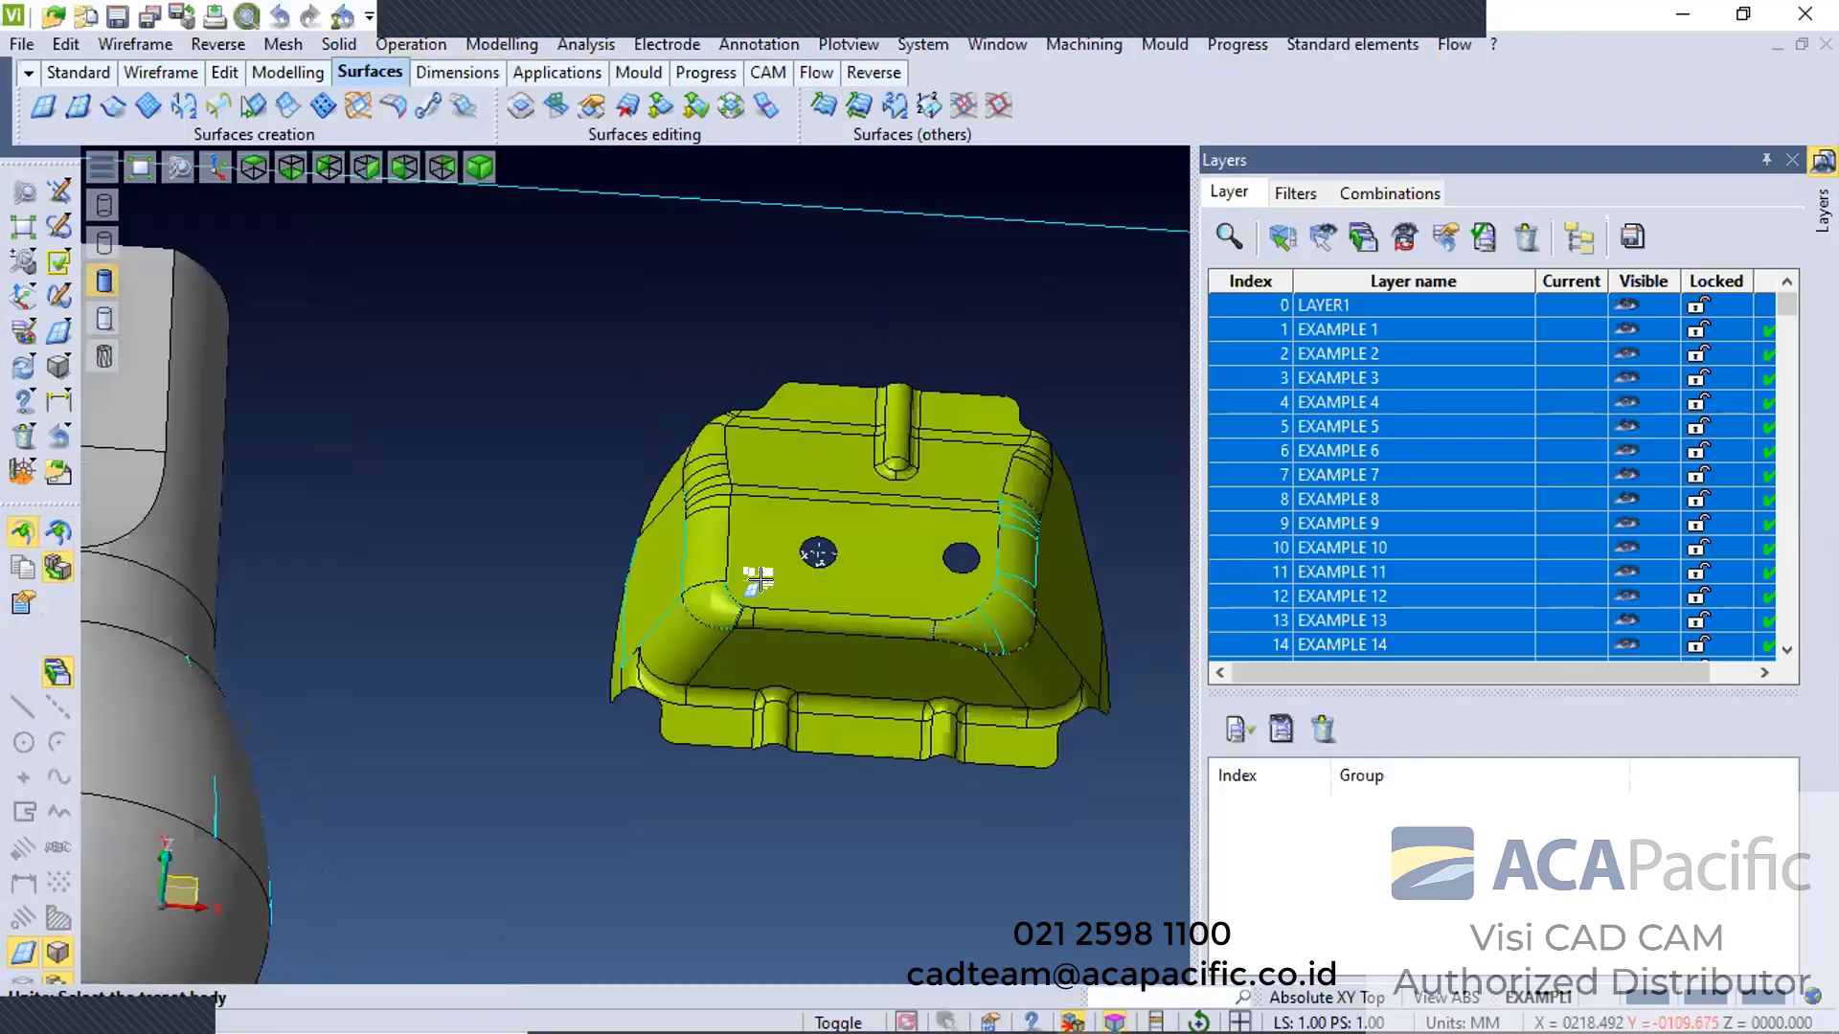
scroll(756, 578, "up", 3)
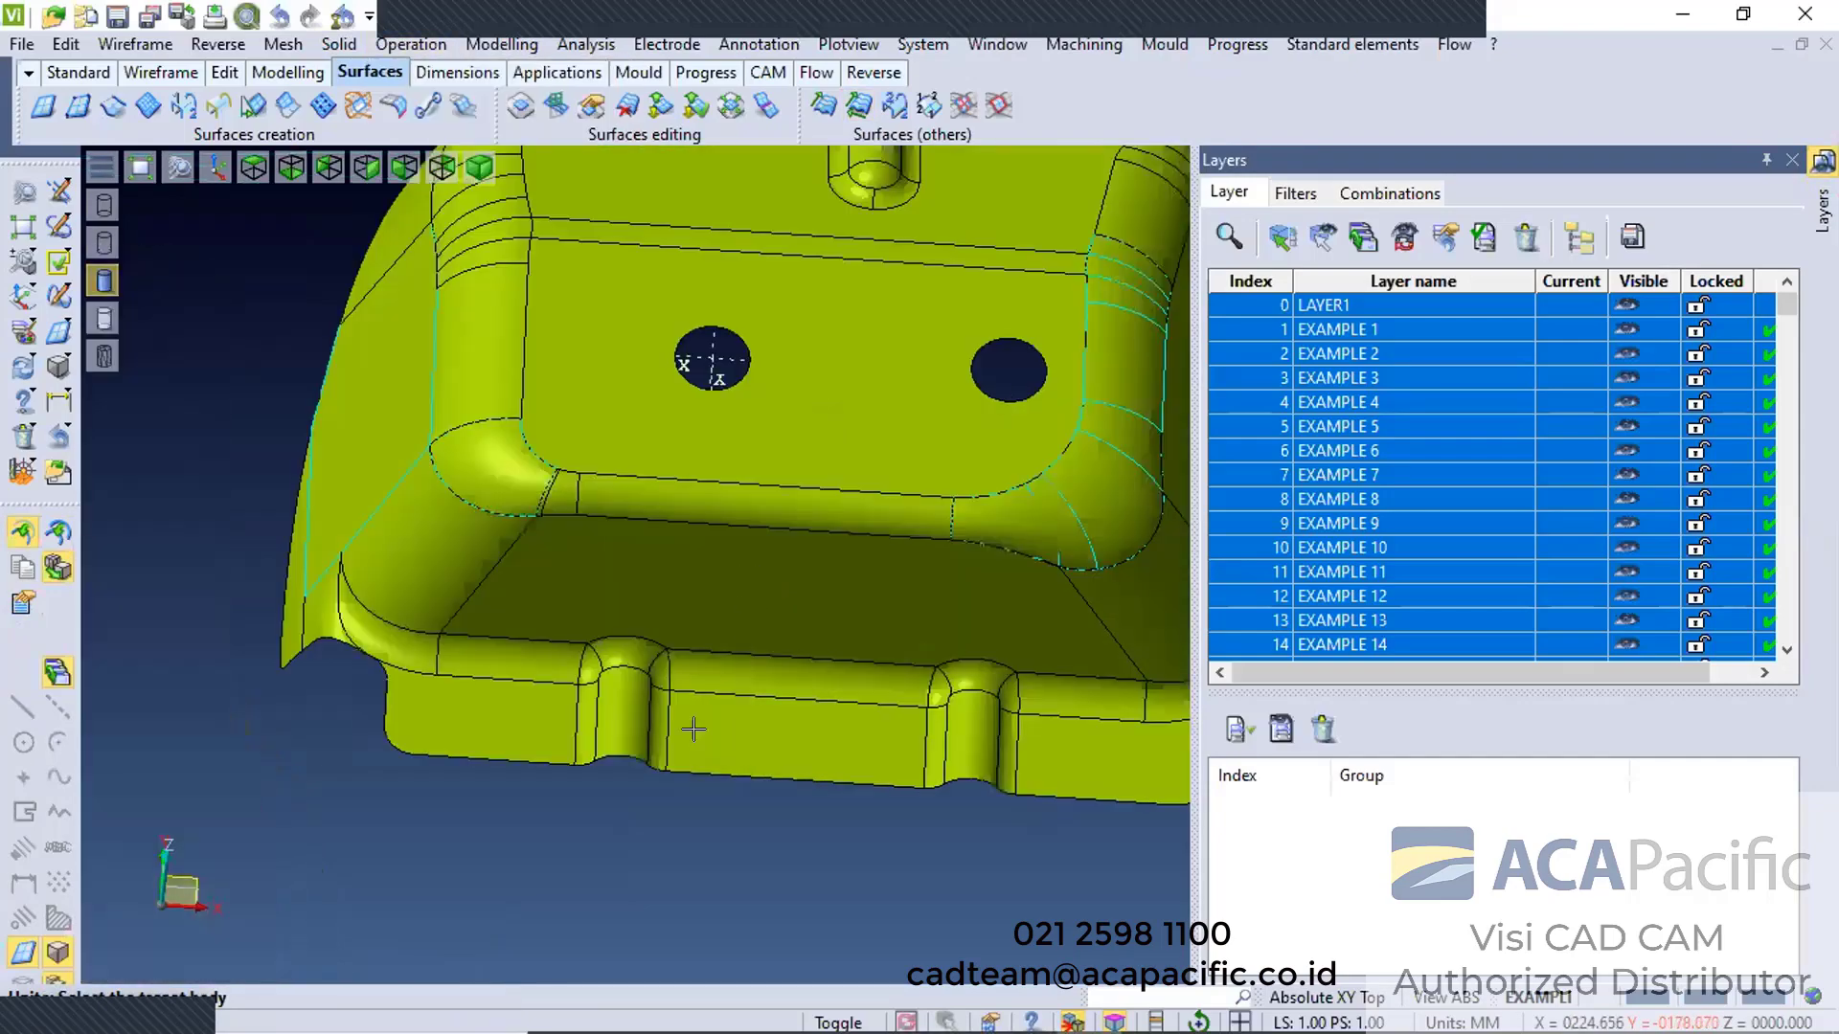
left_click(621, 653)
left_click(610, 684)
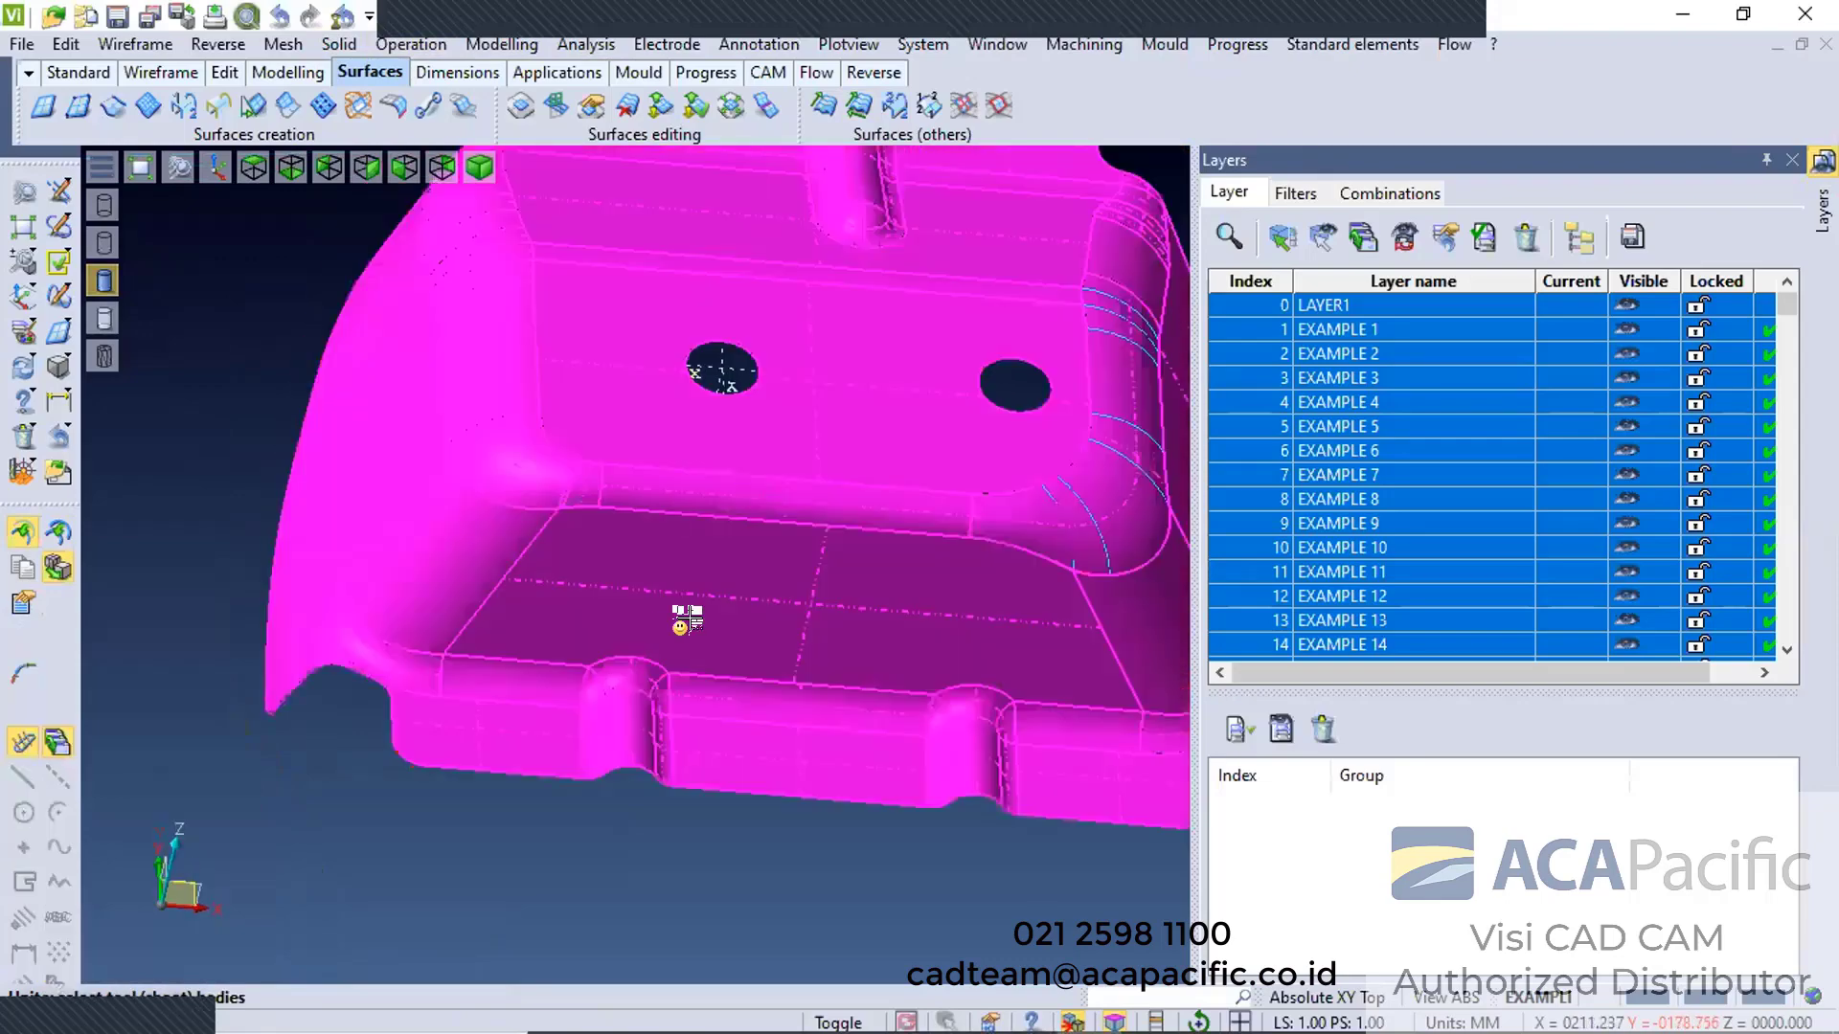
scroll(685, 616, "down", 3)
left_click(714, 622)
left_click(706, 622)
left_click(792, 720)
middle_click_drag(406, 796, 456, 771)
key("Escape")
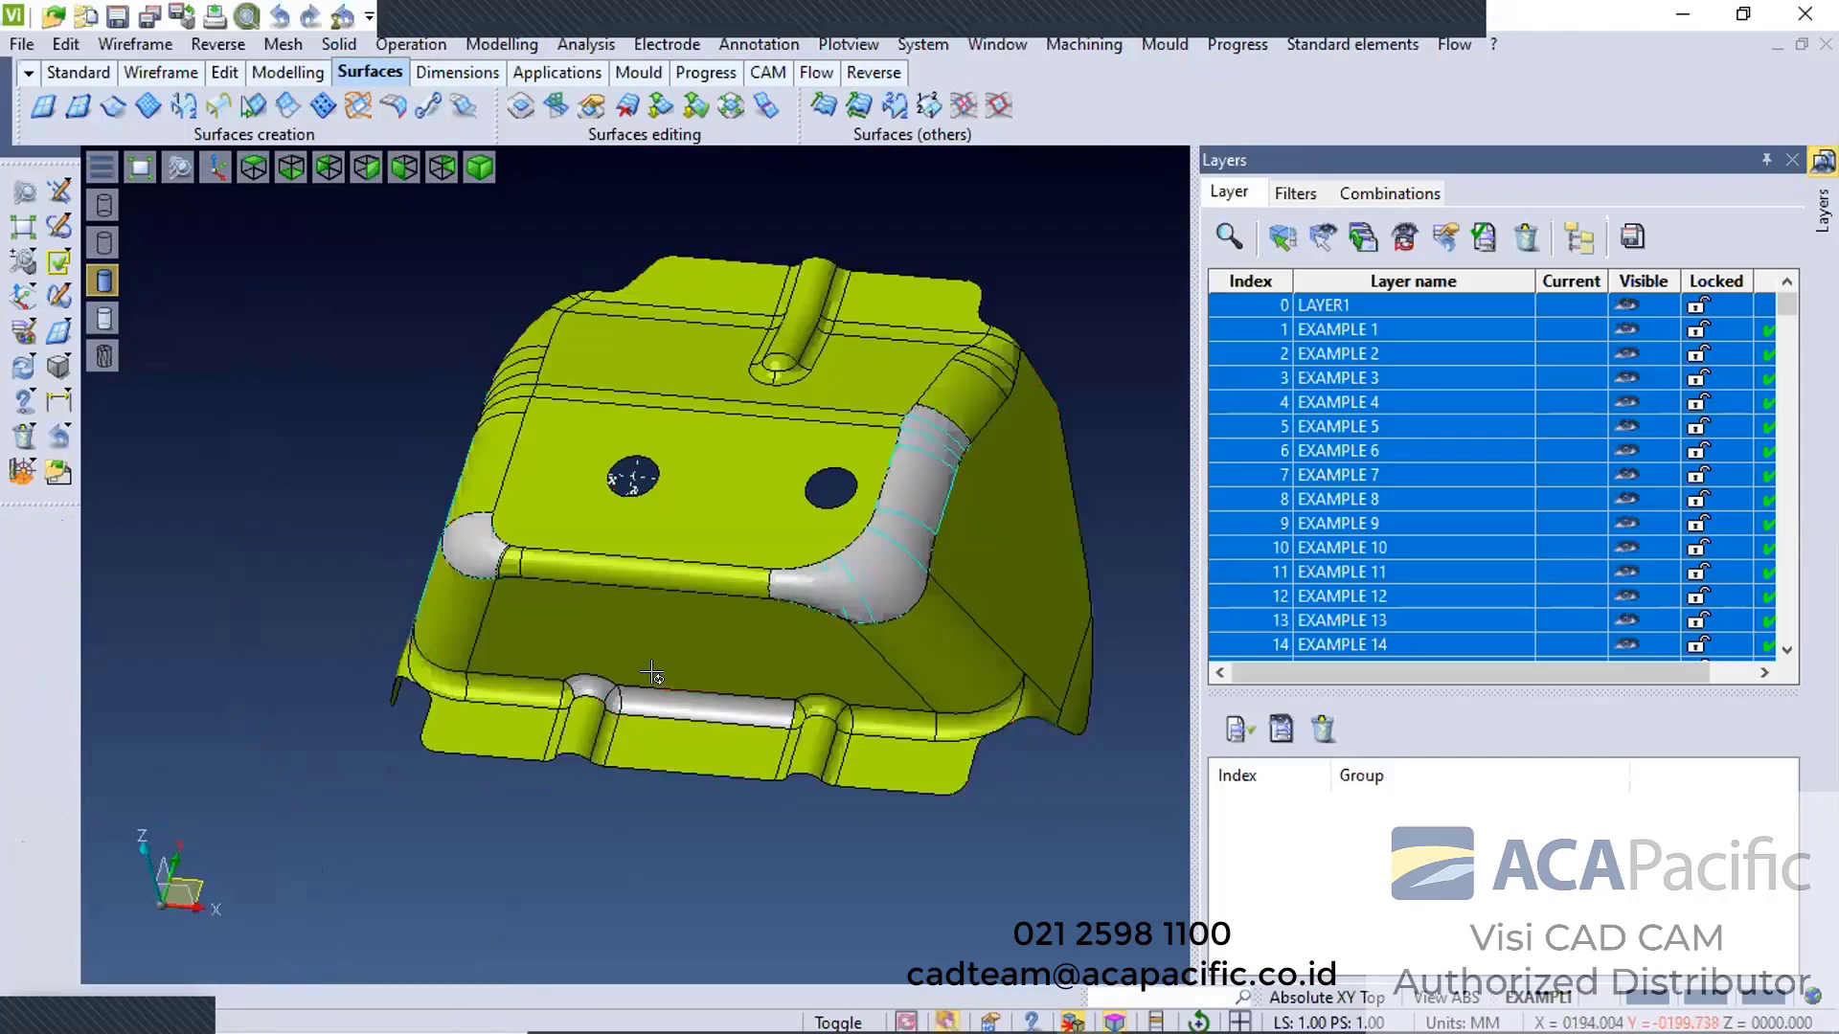
Select the yellow-green part as a Sheet to check which faces belong to it and which fill surfaces remain separate
middle_click_drag(653, 673, 613, 640)
scroll(517, 532, "down", 3)
middle_click_drag(517, 531, 648, 518)
scroll(648, 517, "down", 3)
scroll(648, 518, "up", 6)
left_click(697, 605)
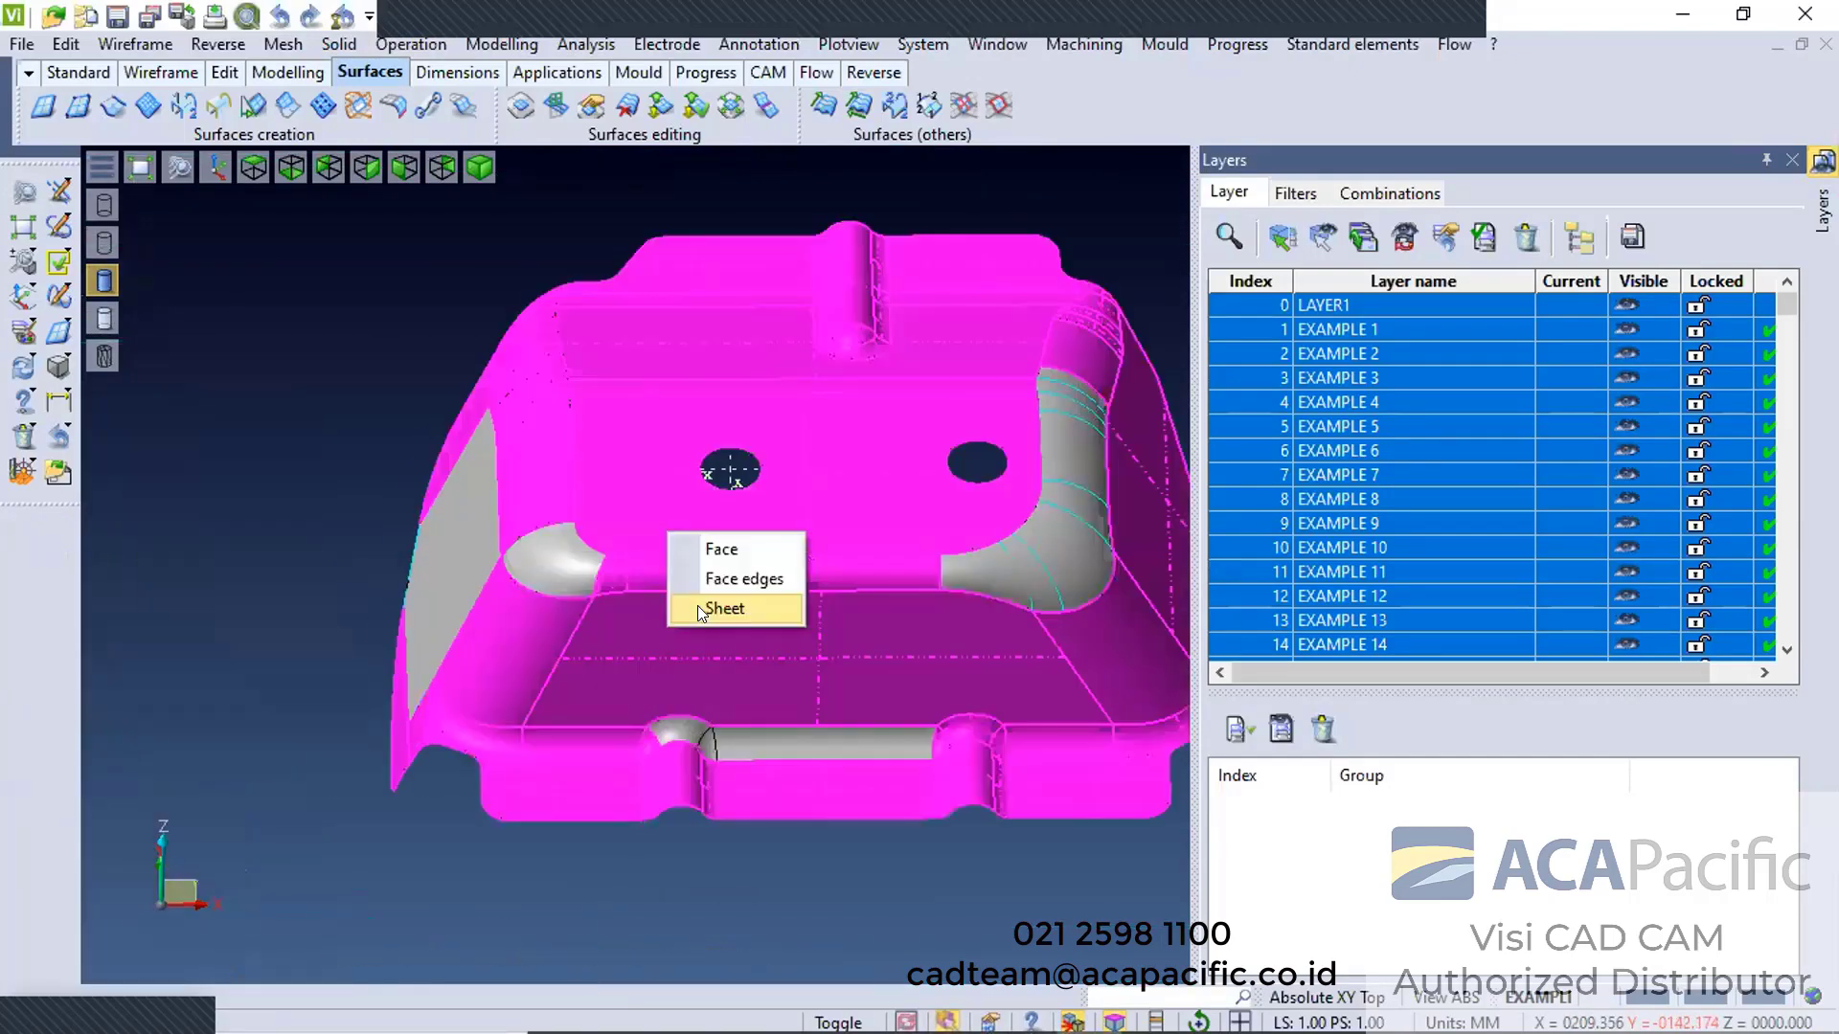
left_click(698, 605)
right_click(557, 788)
scroll(518, 770, "down", 2)
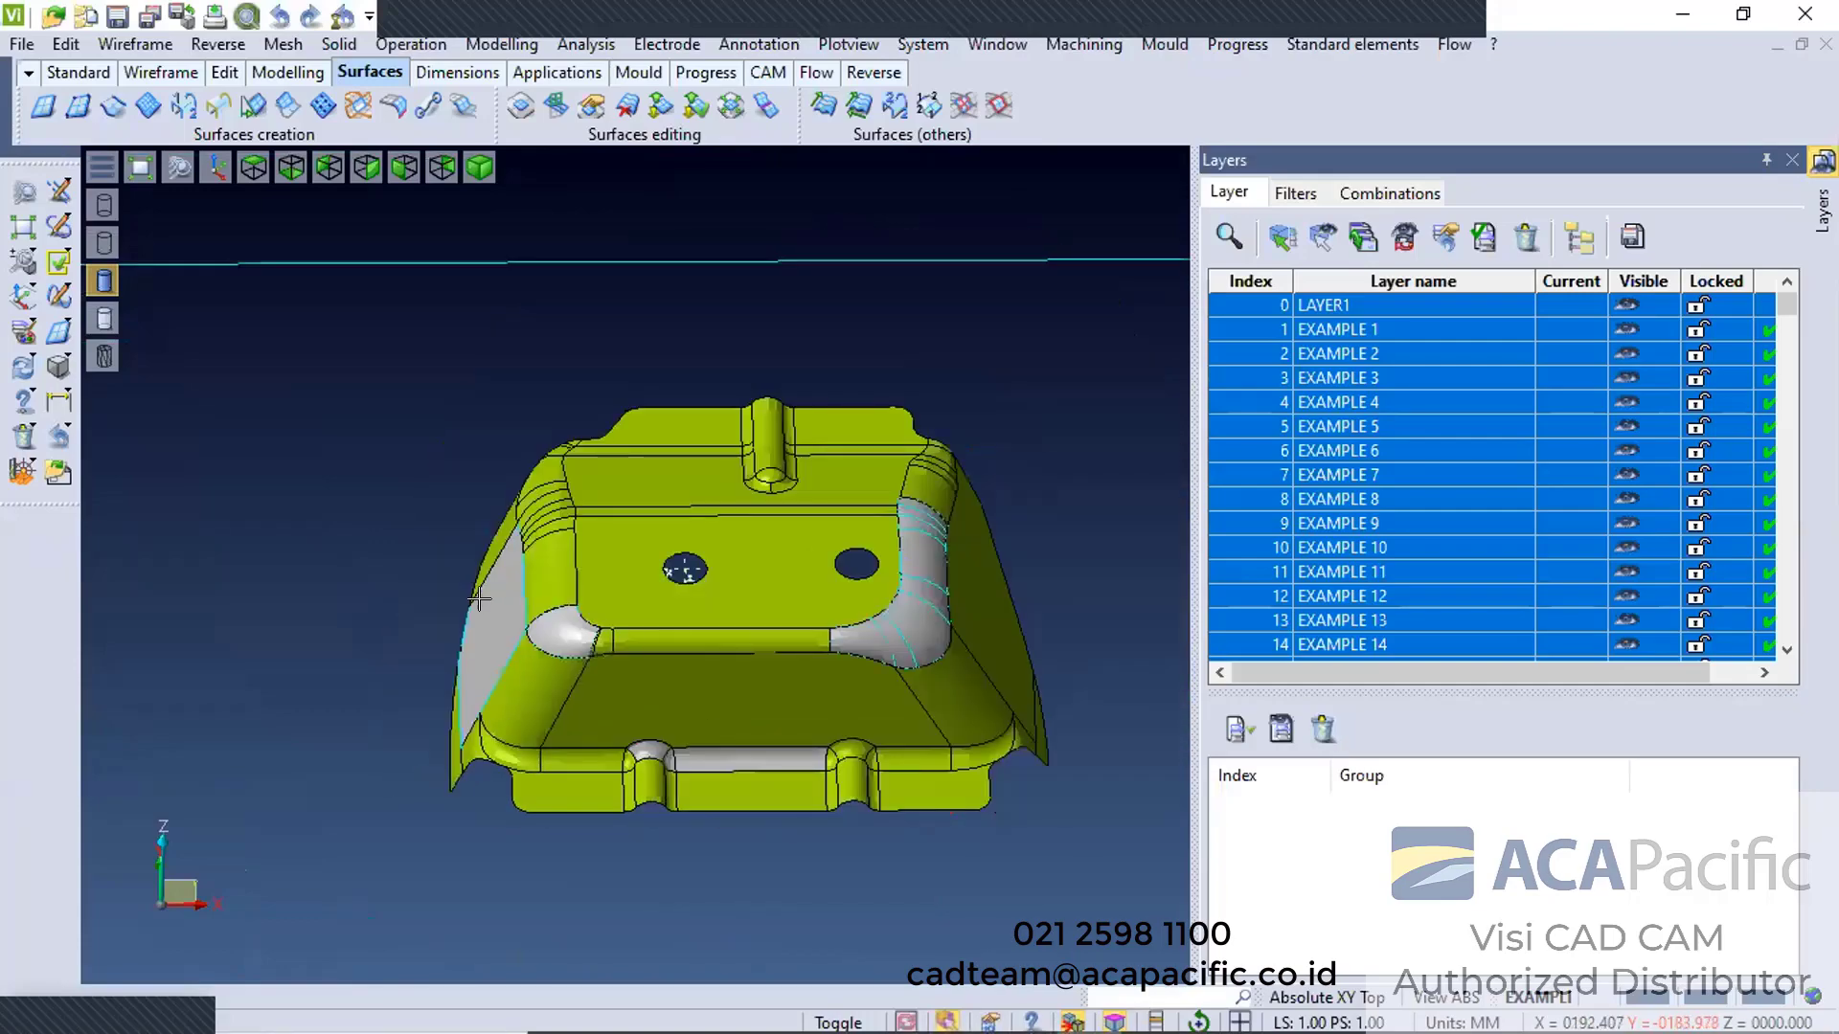
left_click(612, 549)
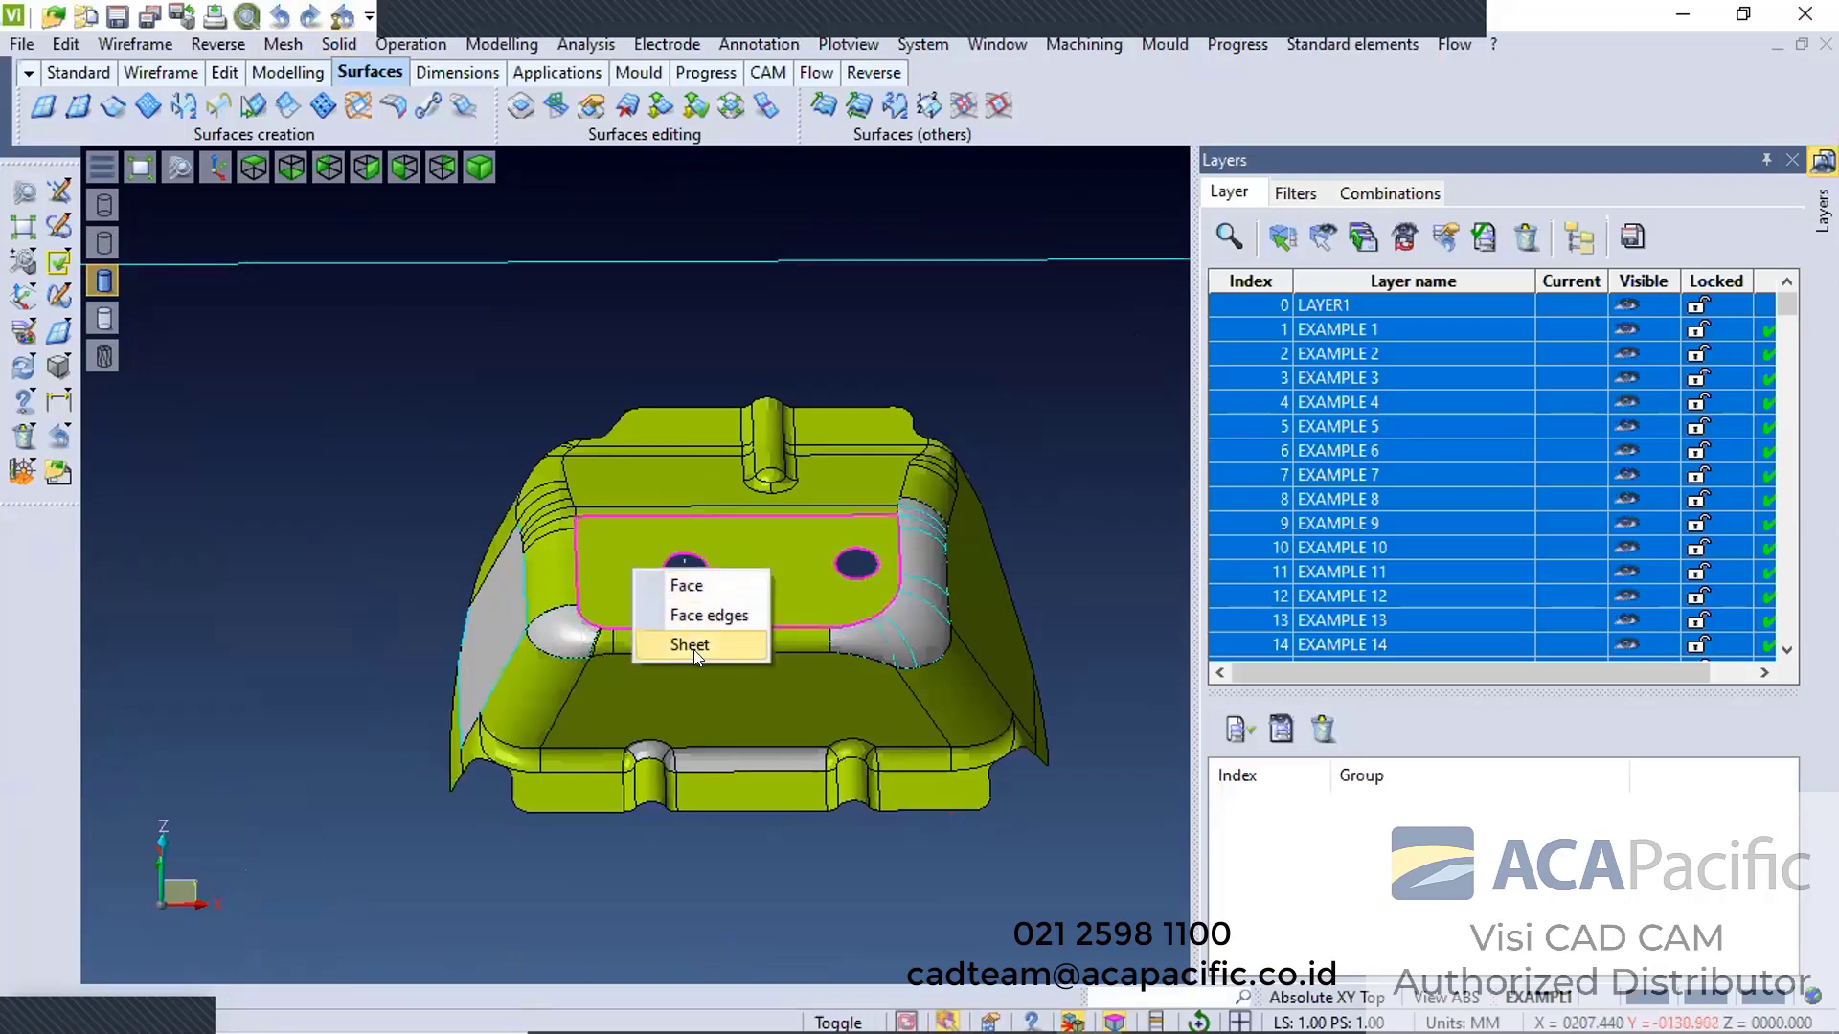
left_click(706, 616)
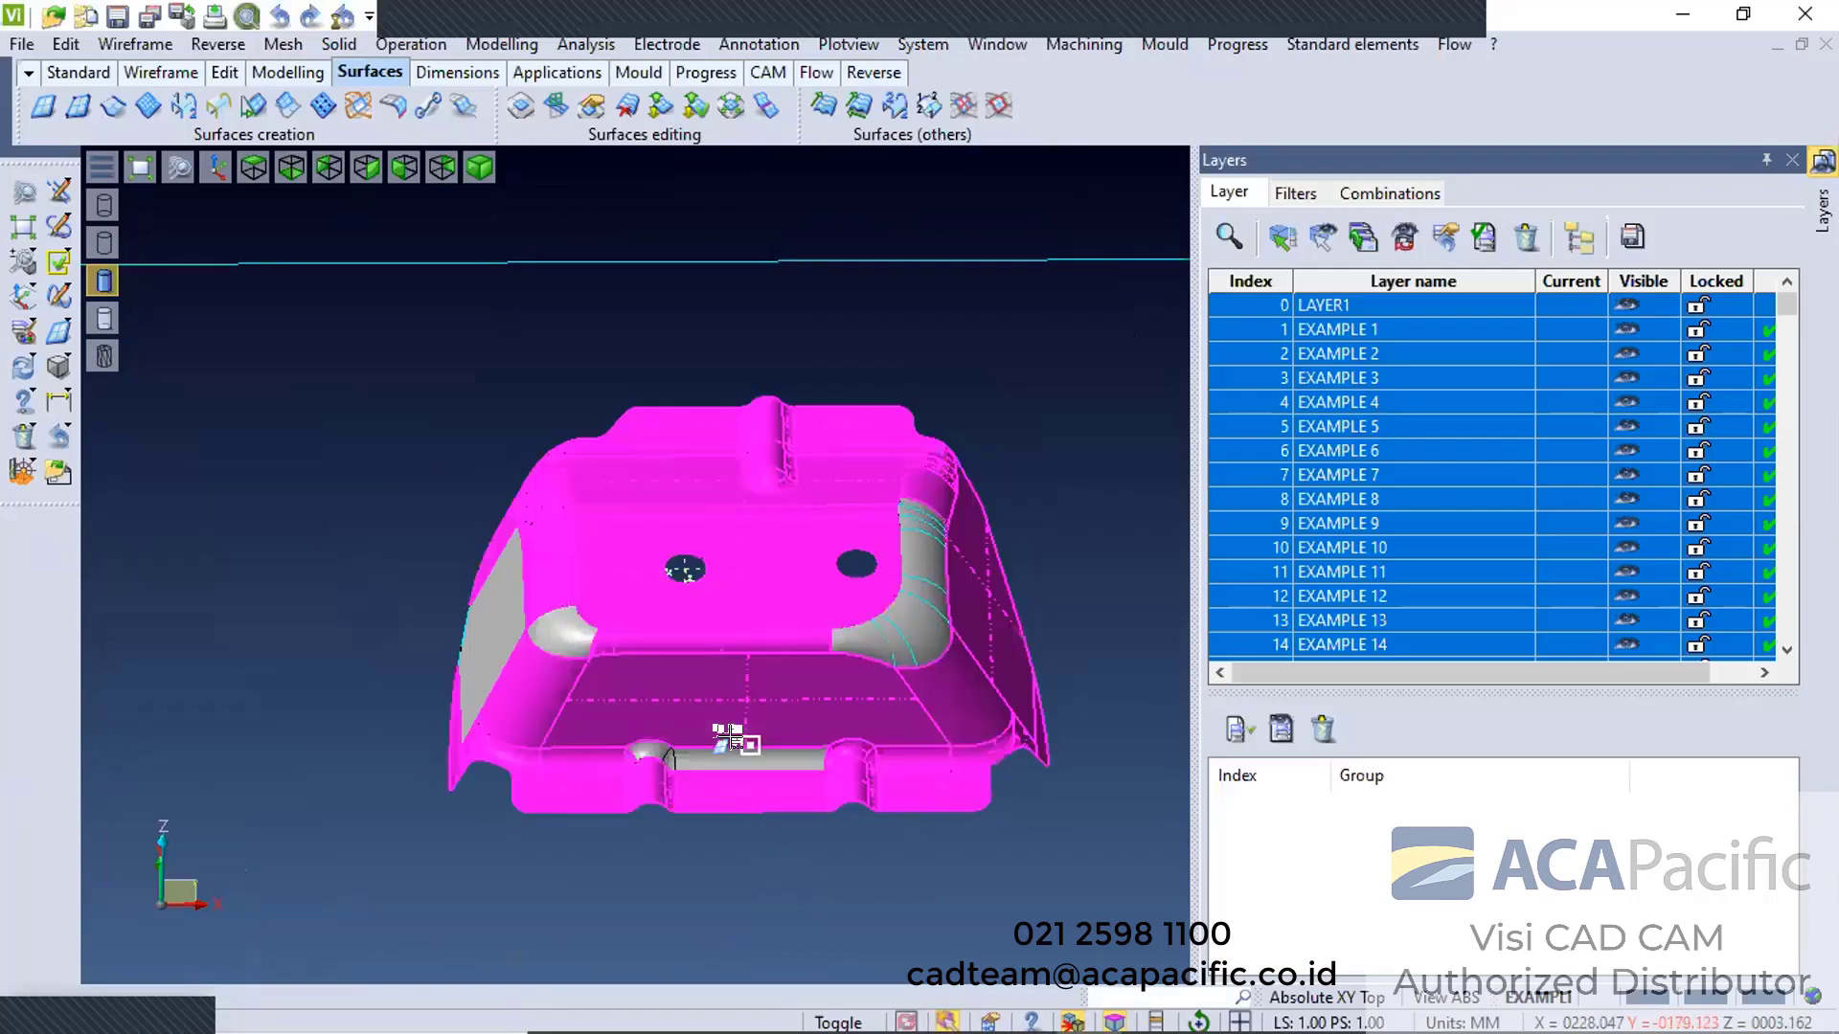
left_click(512, 255)
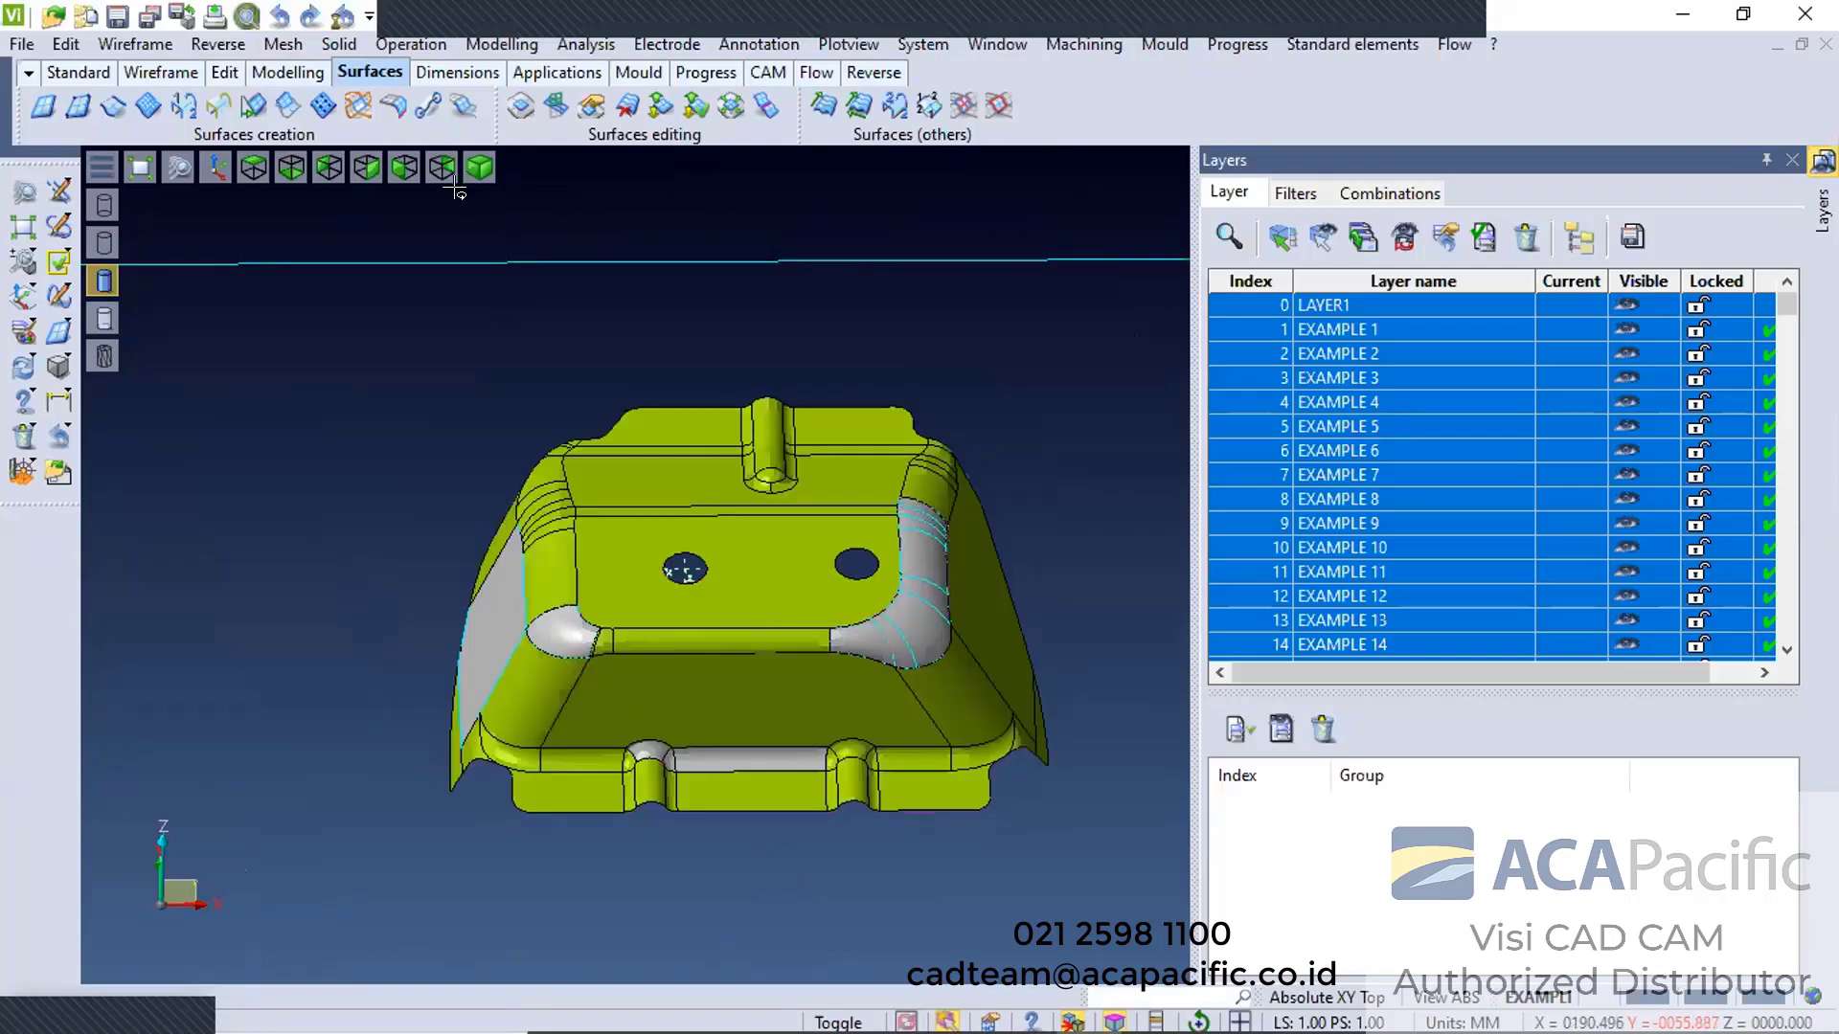
scroll(603, 441, "down", 1)
scroll(500, 402, "down", 5)
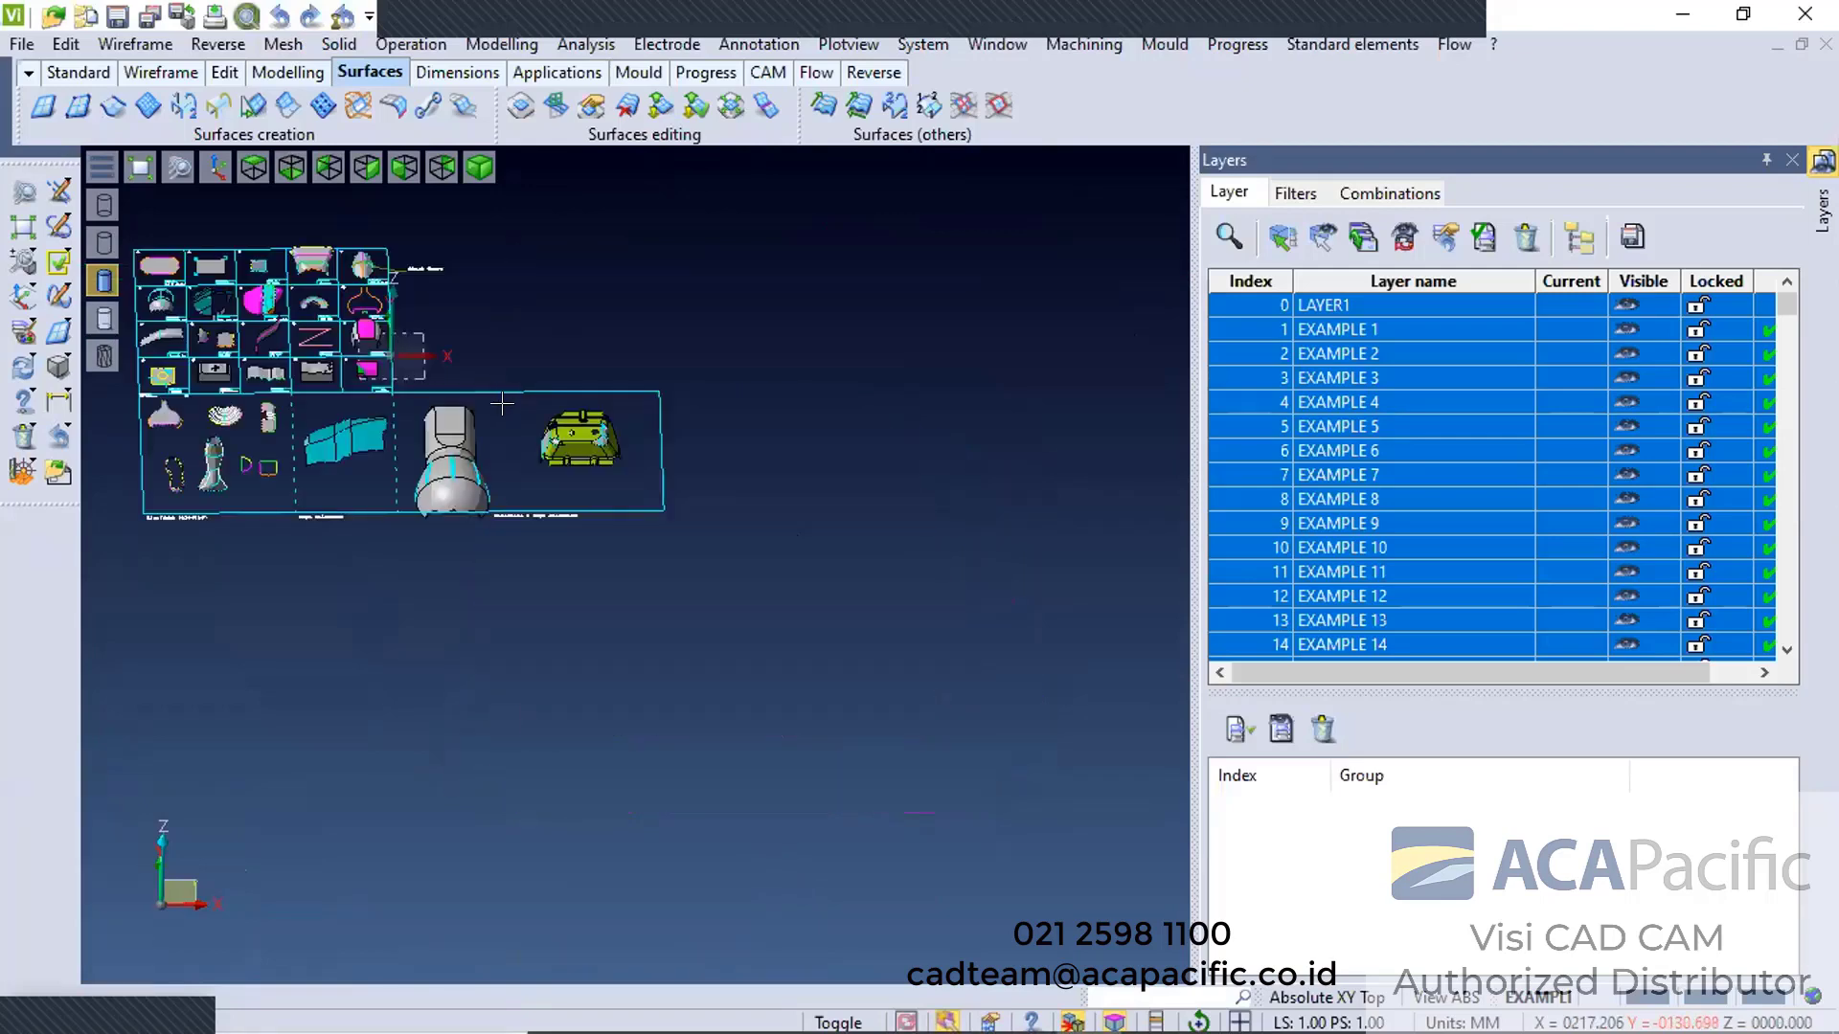
middle_click_drag(522, 318, 601, 349)
scroll(911, 645, "up", 3)
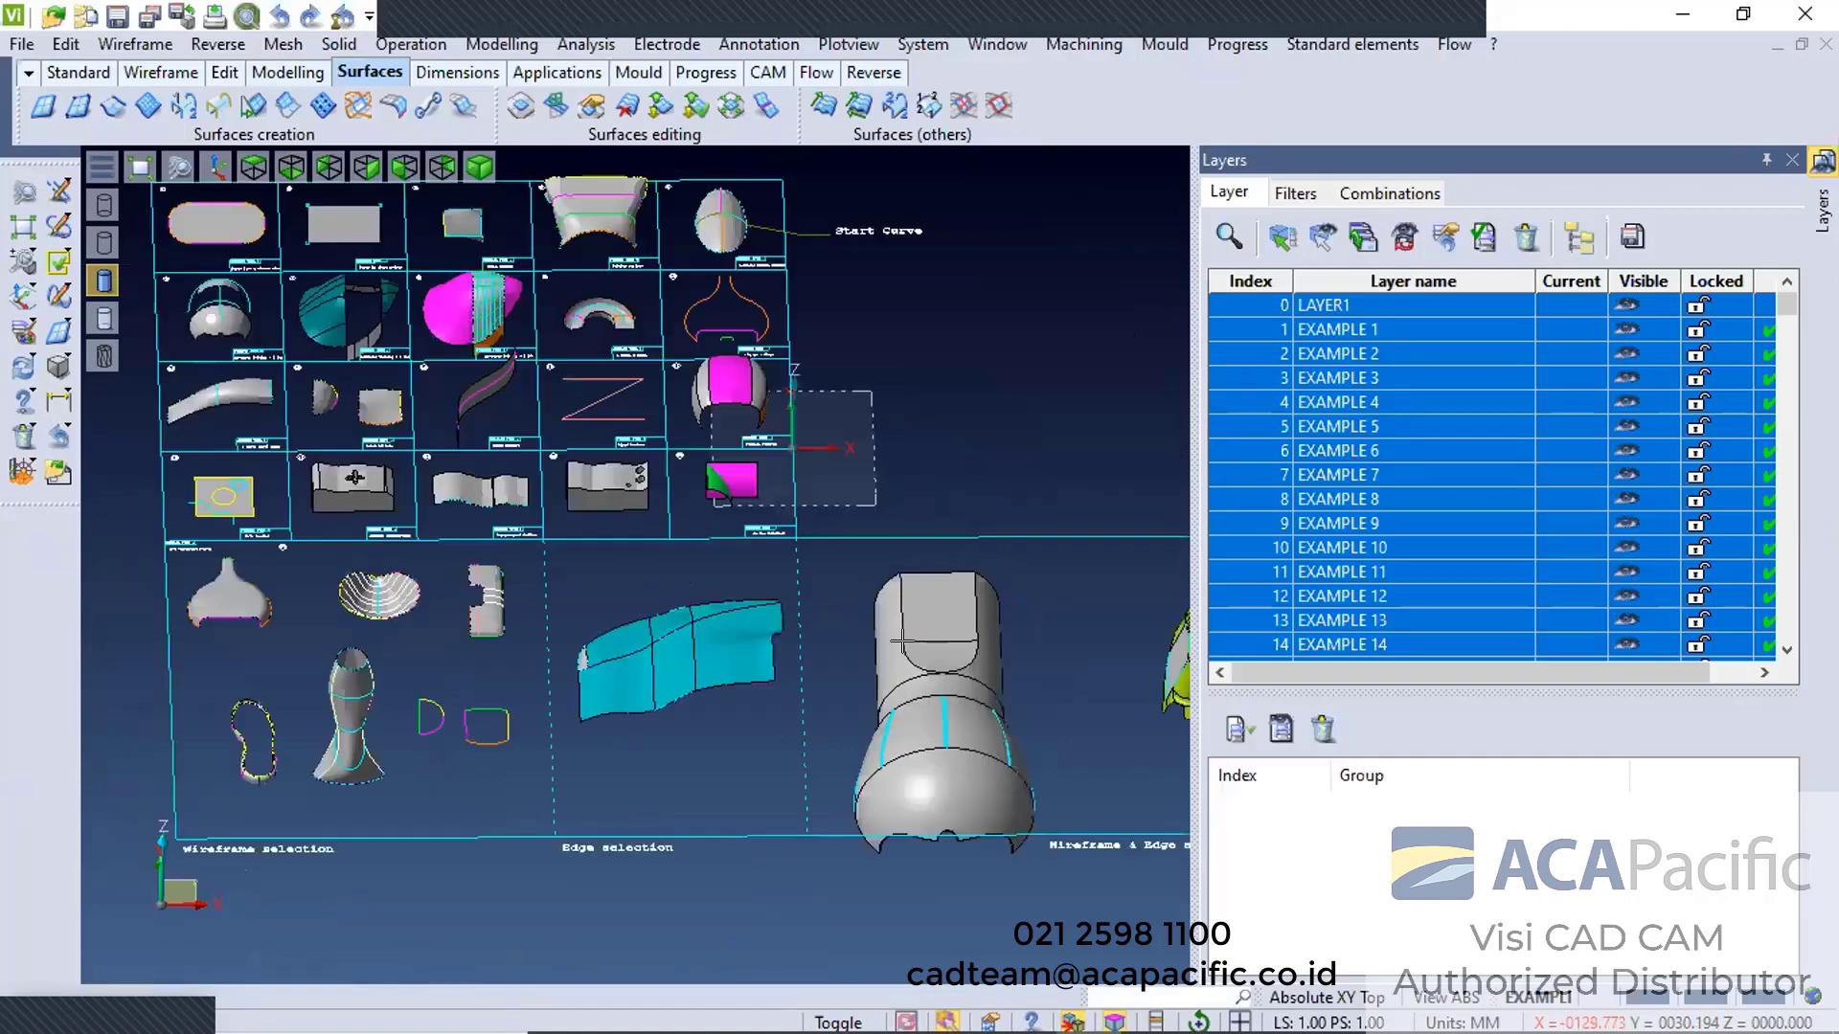
middle_click_drag(814, 642, 837, 647, "shift")
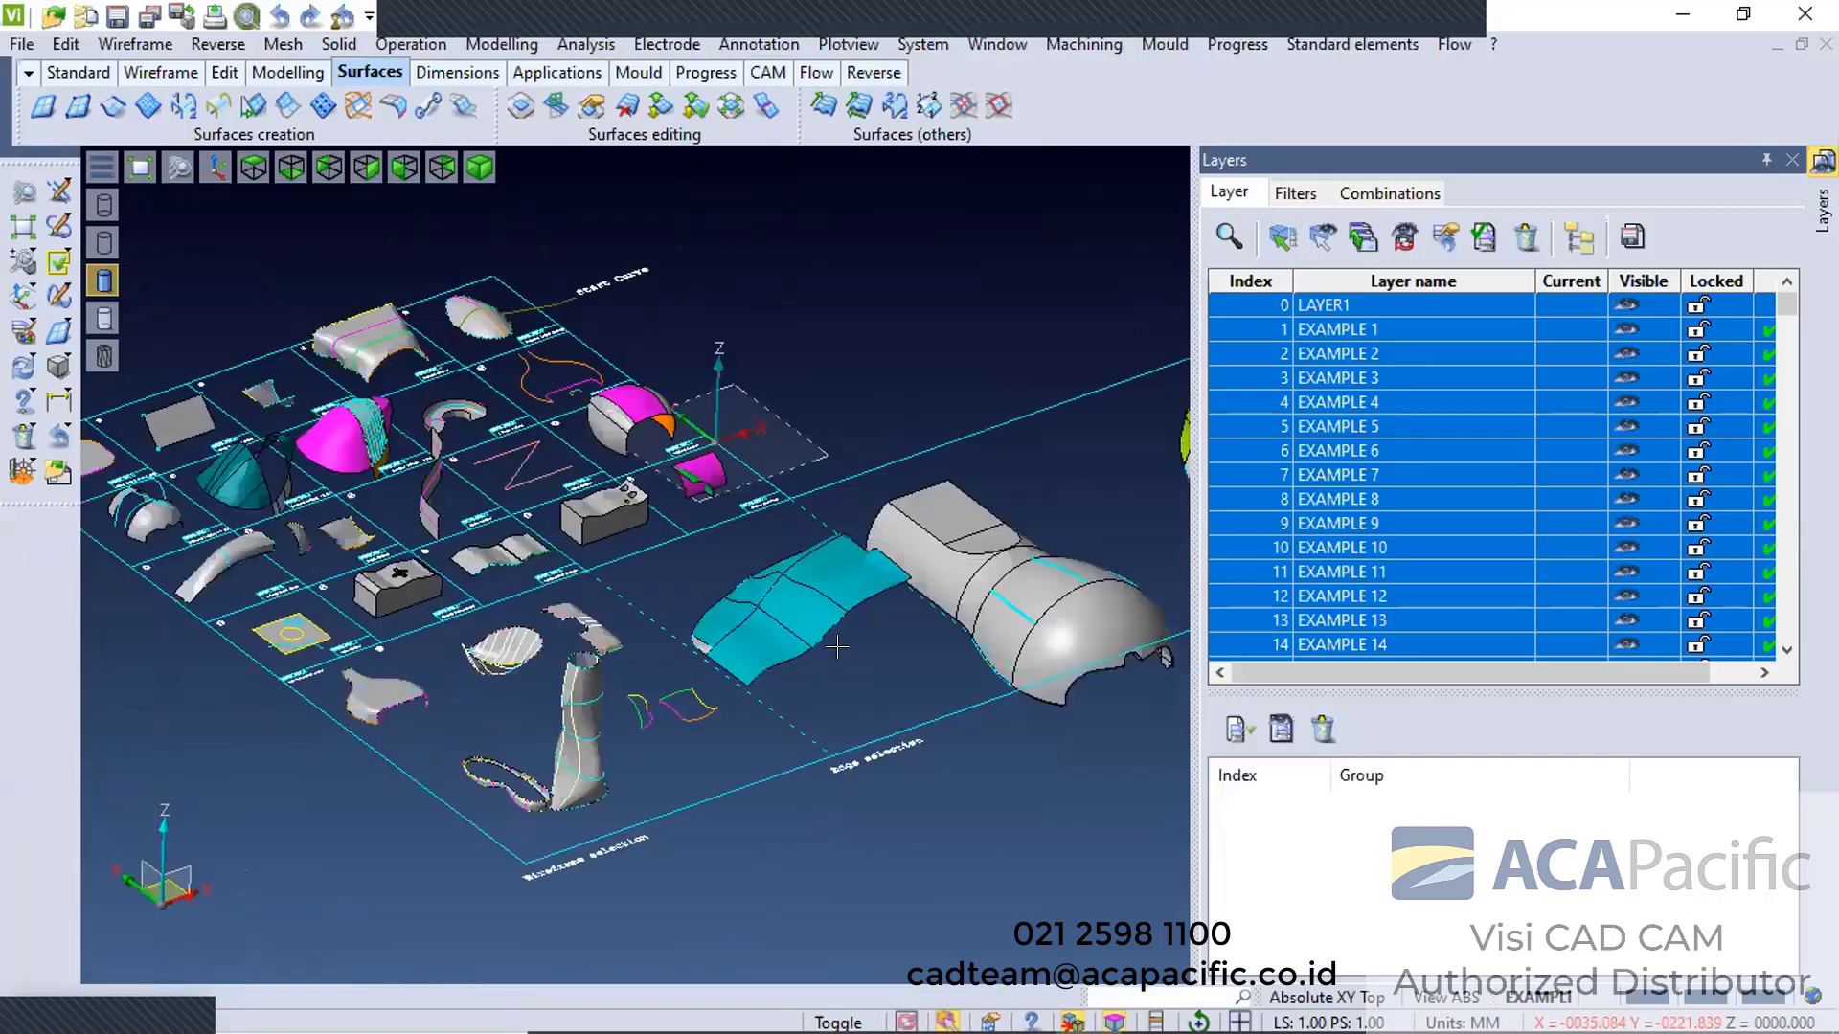
middle_click_drag(837, 647, 837, 647)
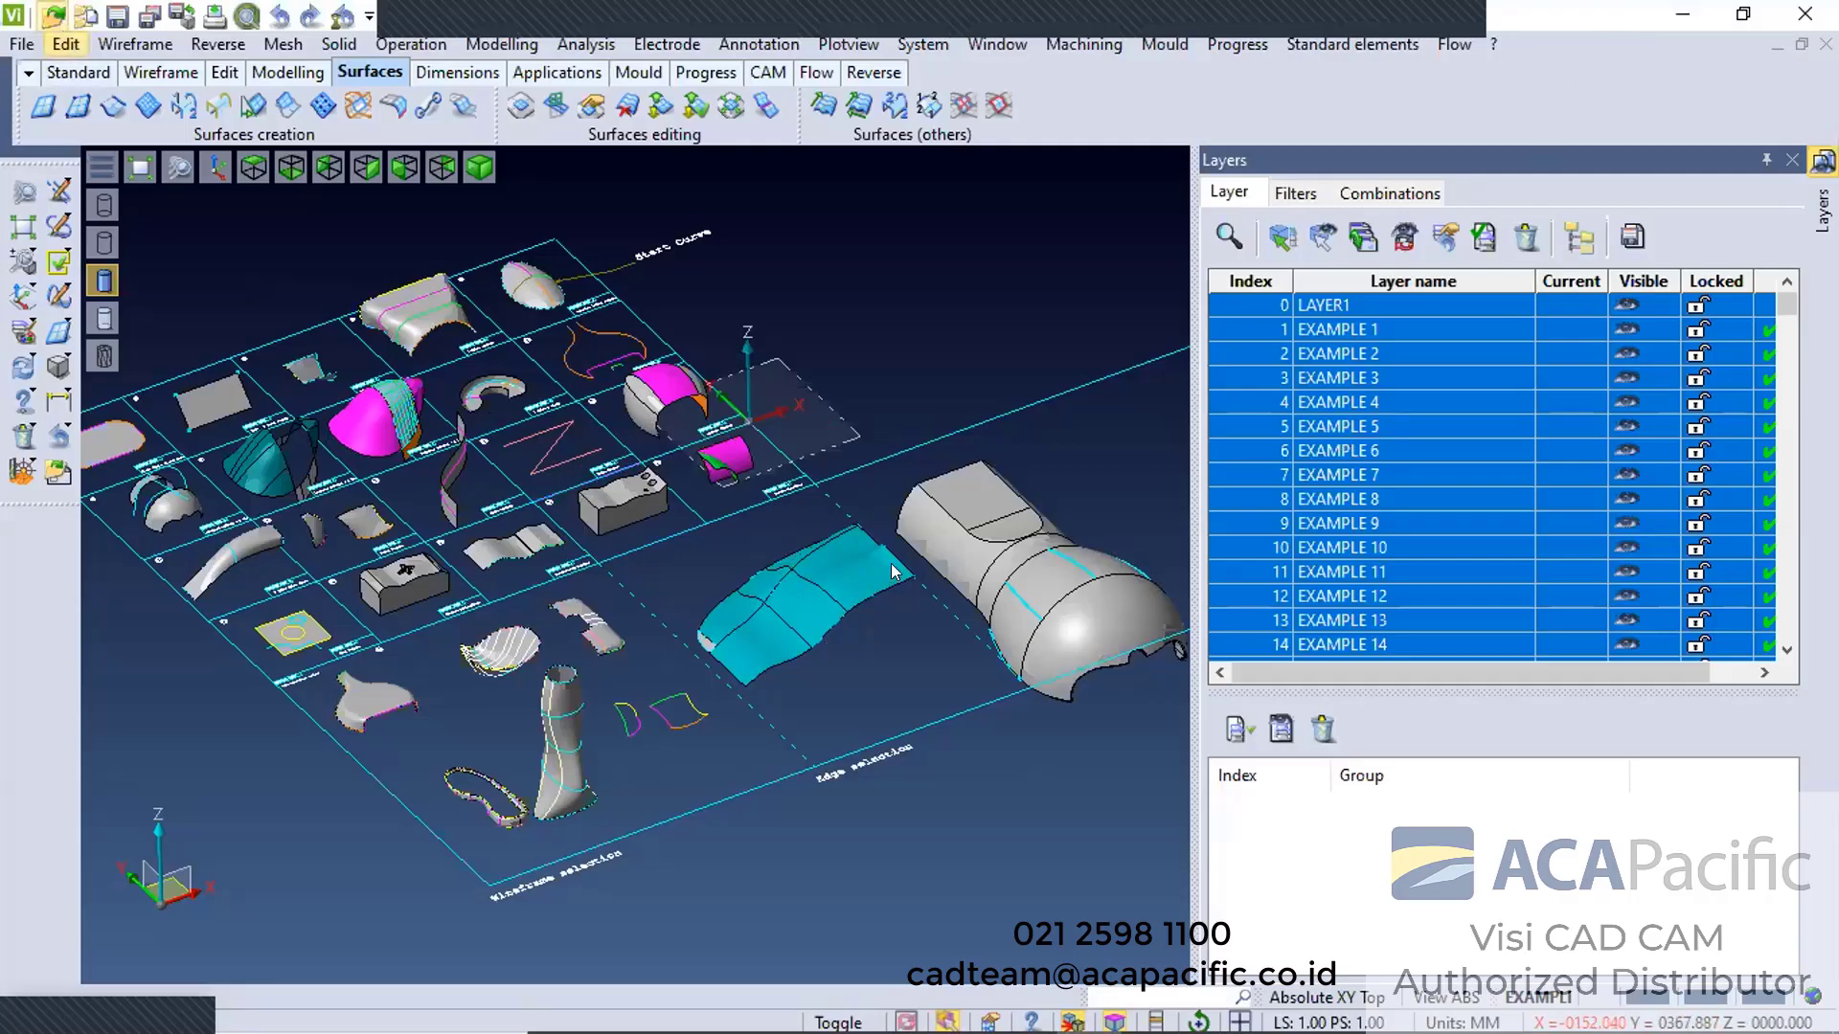
Play the "offset 3mm problems" video and pause it around the Dissolve Bodies operation before resuming playback
left_click(963, 553)
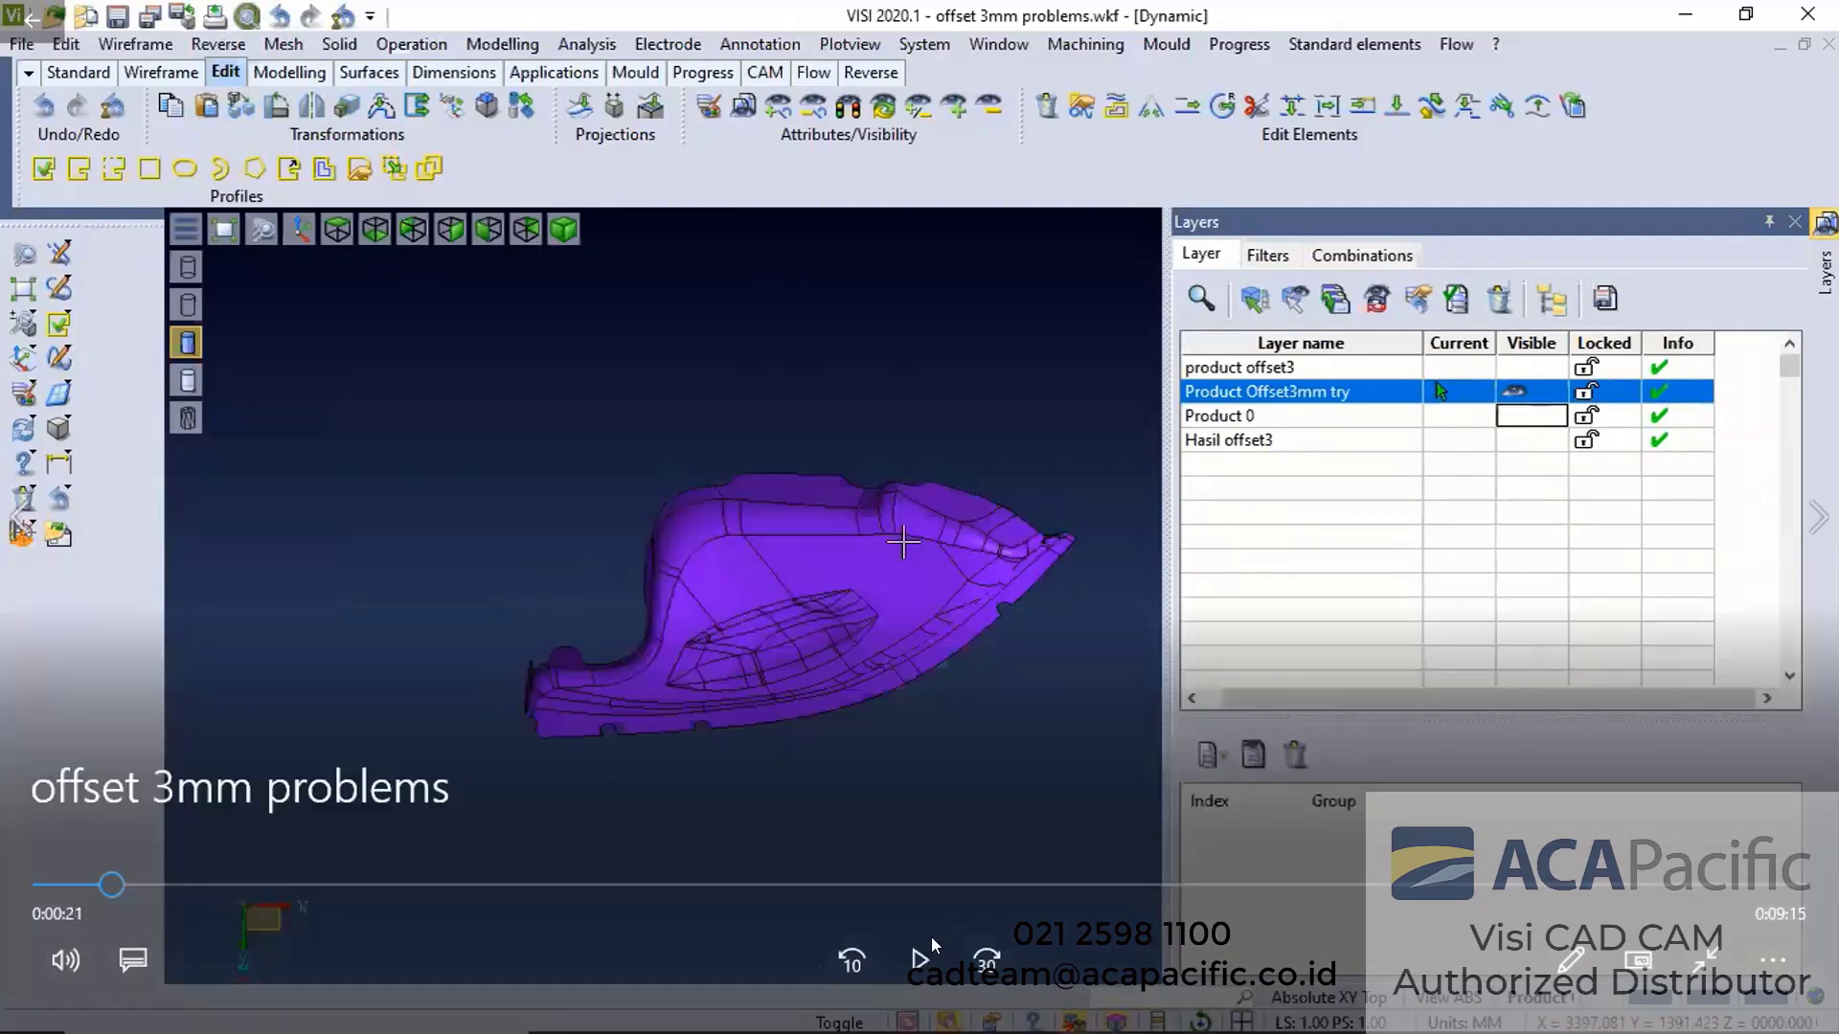
left_click(918, 958)
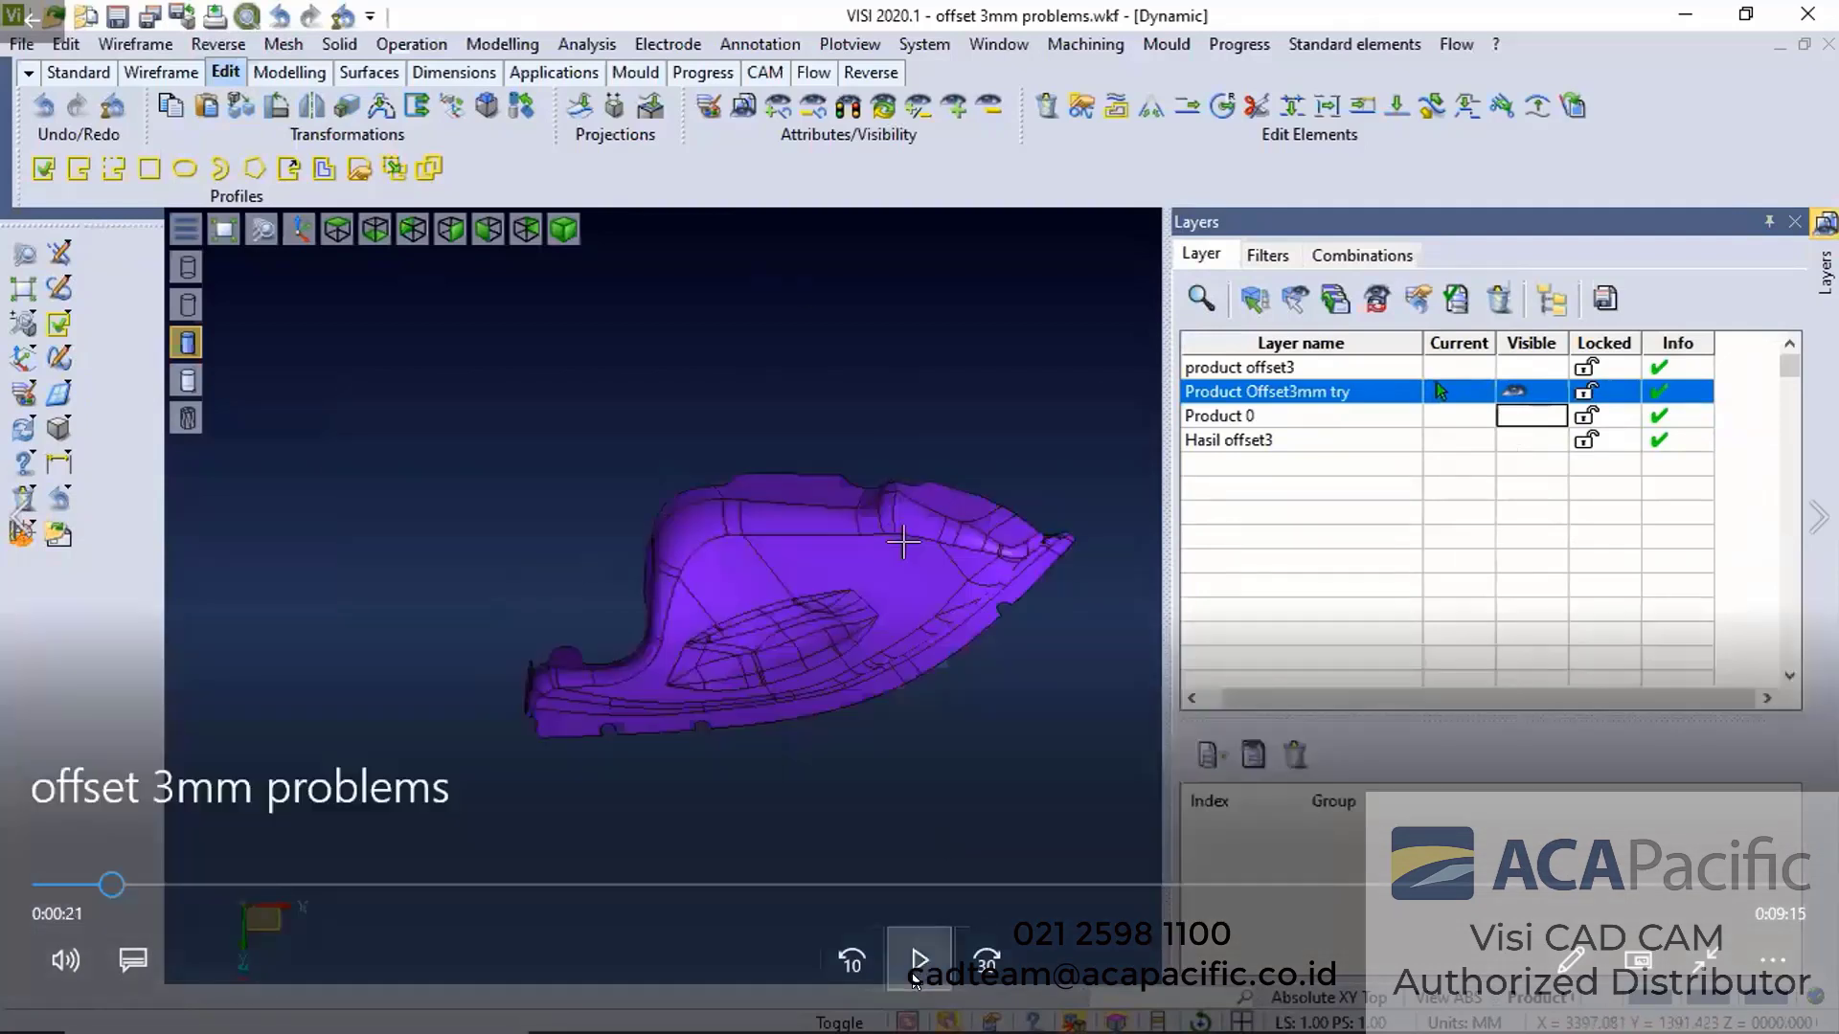
left_click(917, 952)
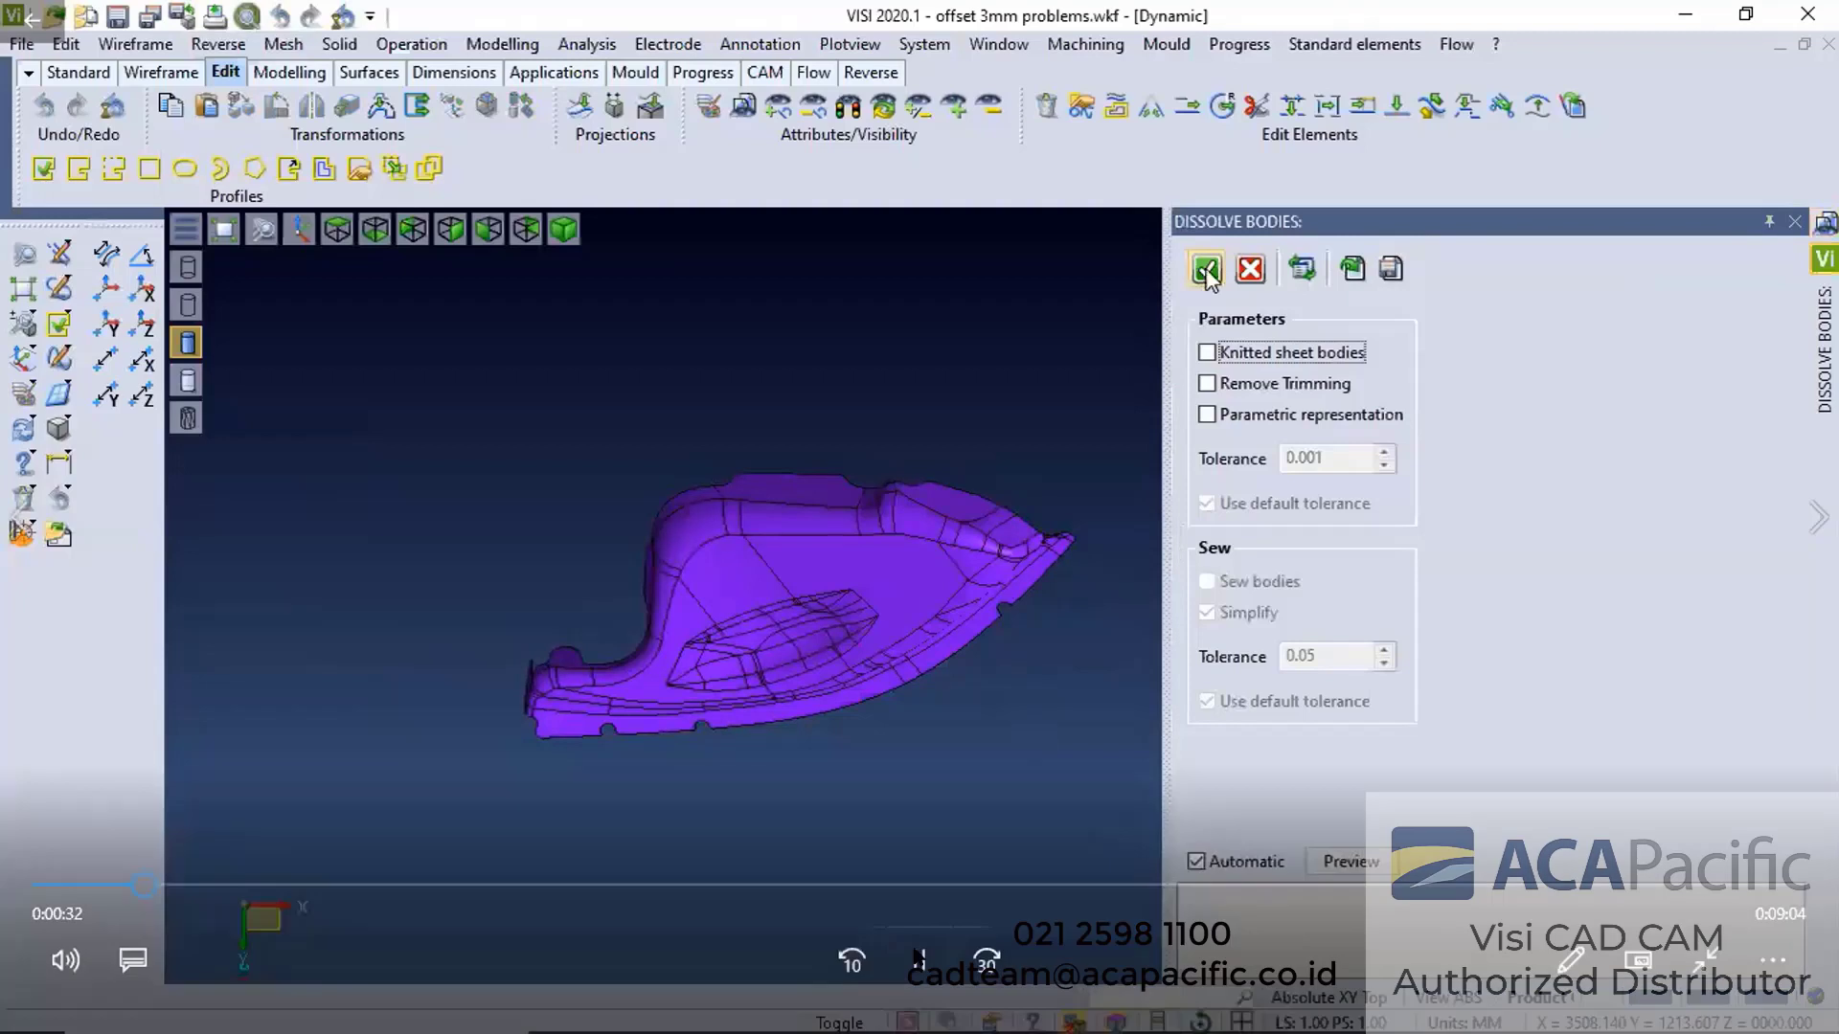
key("space")
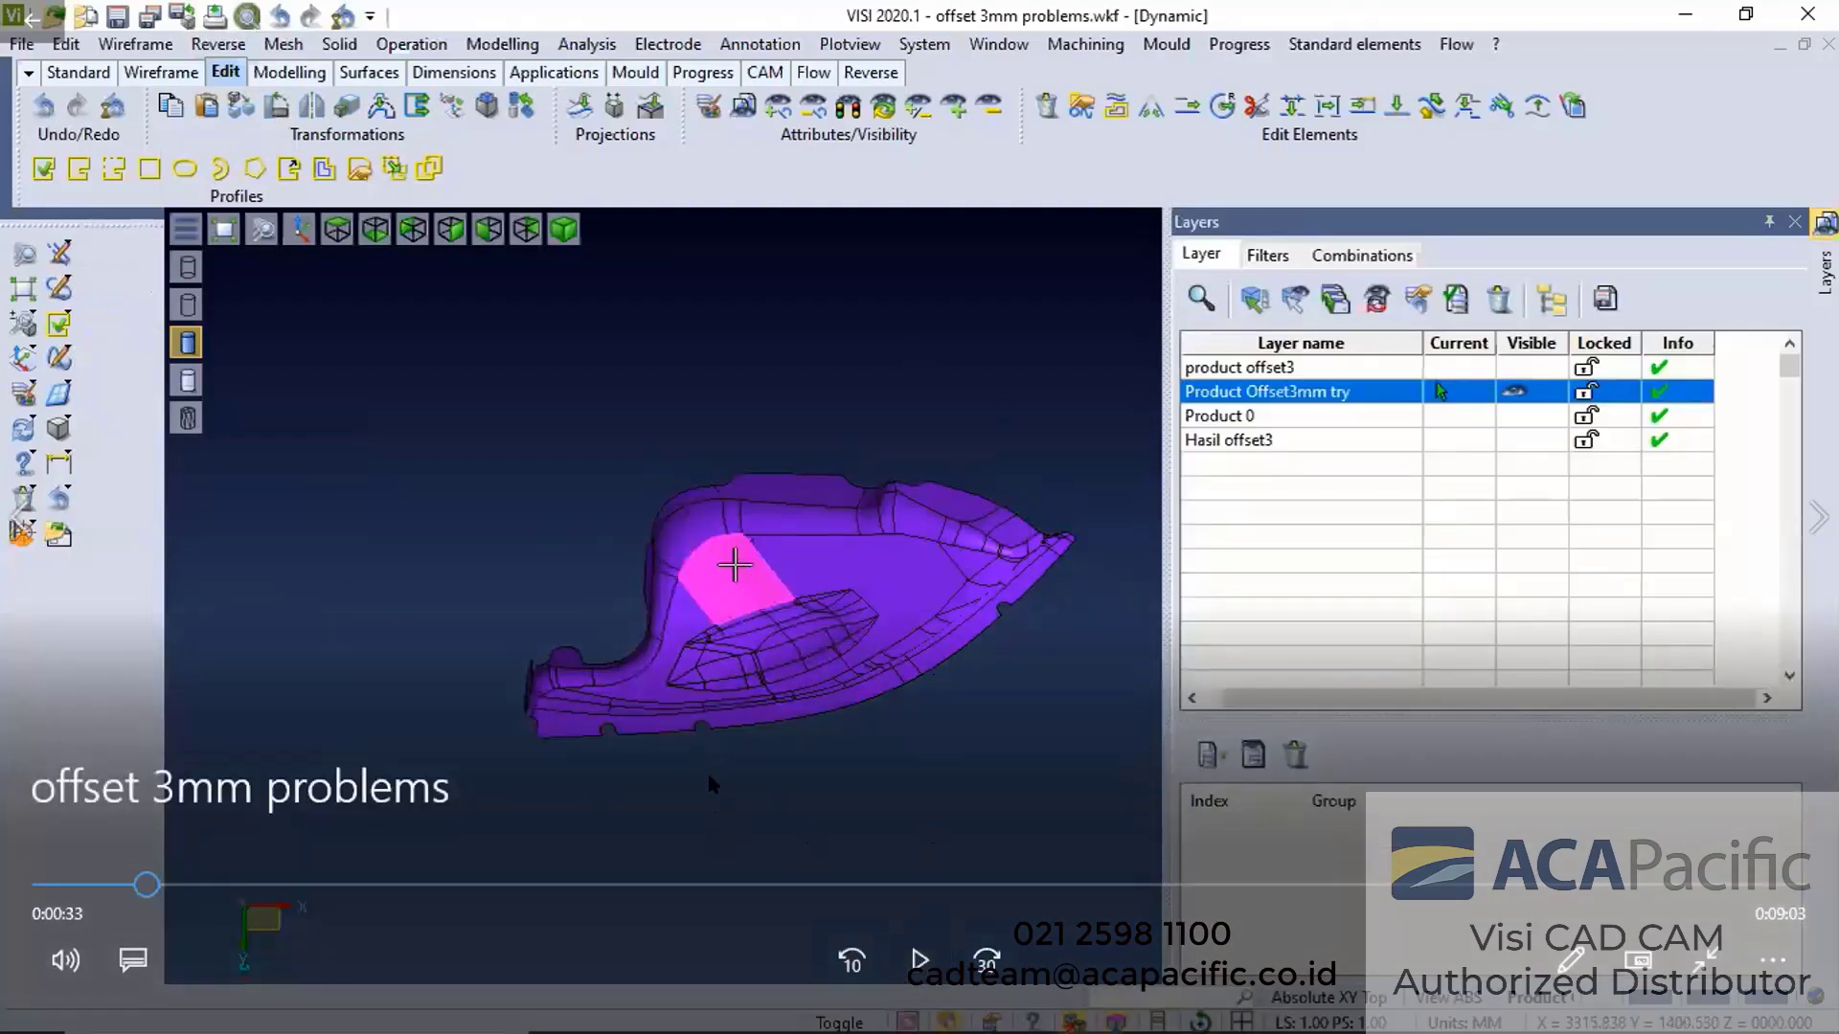
left_click(915, 956)
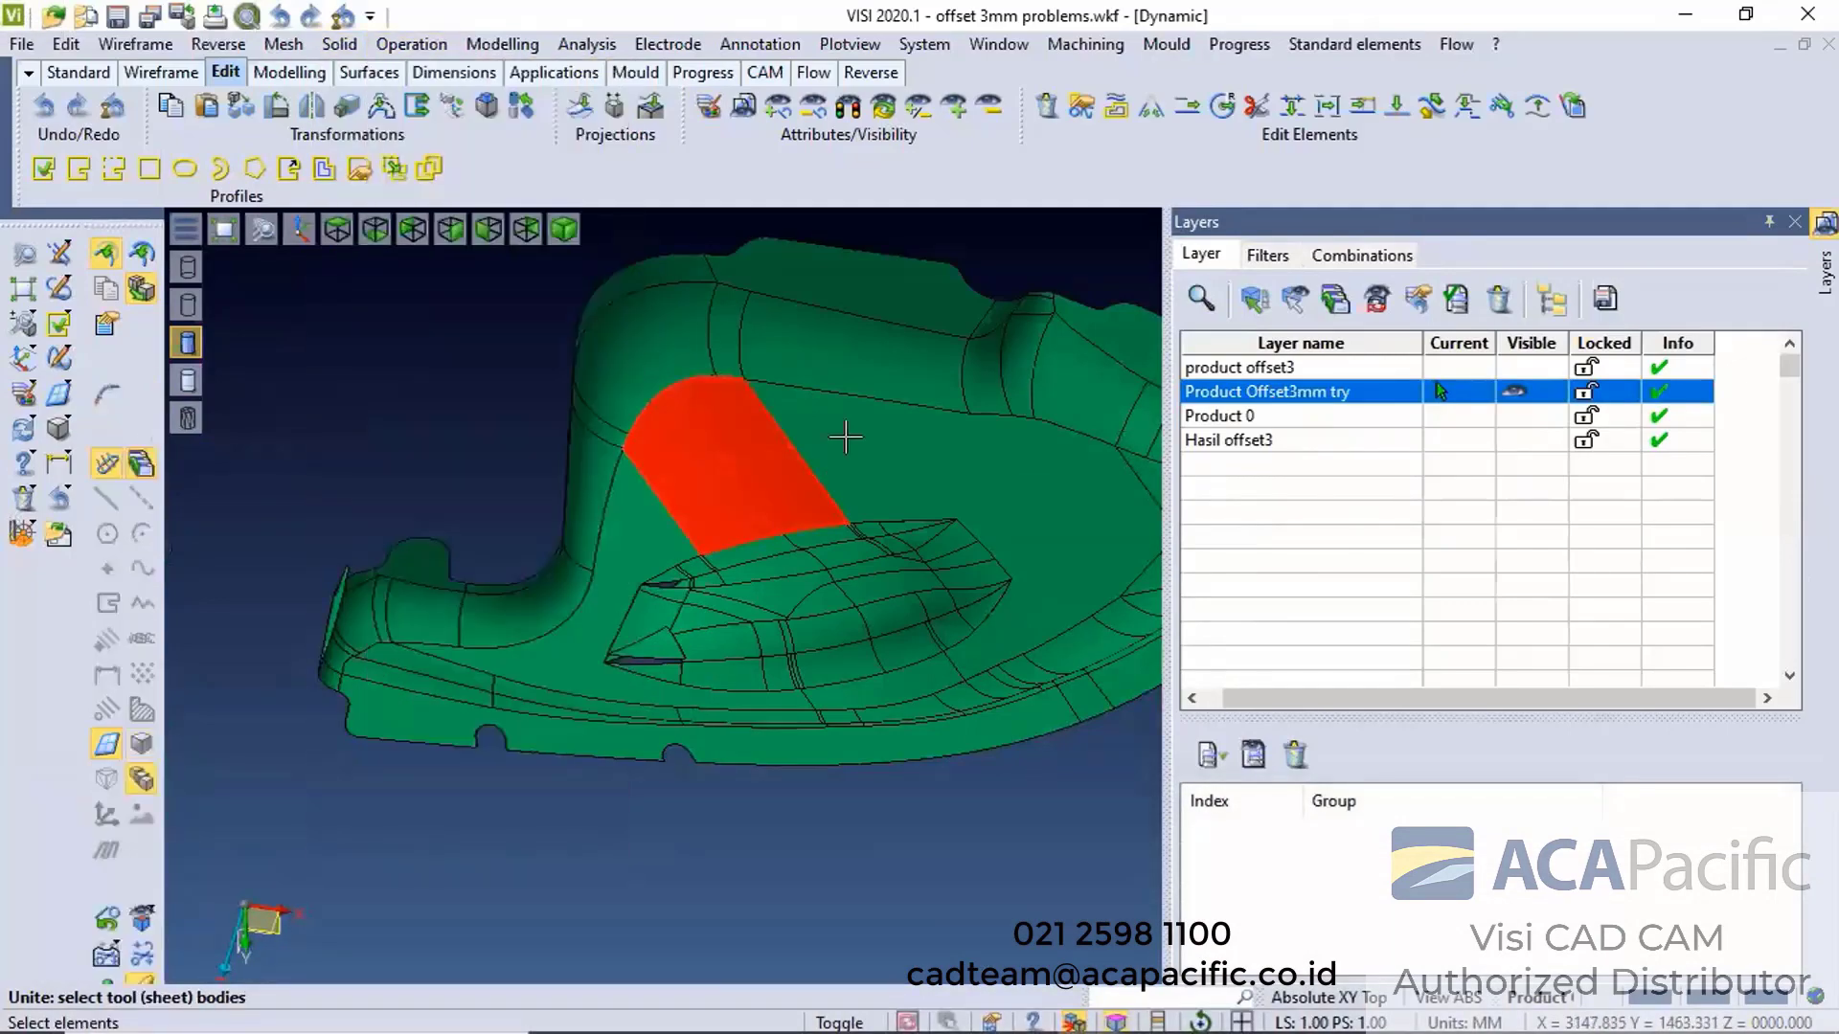
Unite the central face of the dissolved green product with its neighbouring sheet bodies
left_click(639, 526)
scroll(867, 696, "up", 2)
left_click(870, 695)
right_click(870, 583)
middle_click_drag(846, 596, 849, 660)
scroll(836, 604, "down", 3)
left_click(896, 584)
left_click_drag(694, 500, 893, 705)
right_click(800, 624)
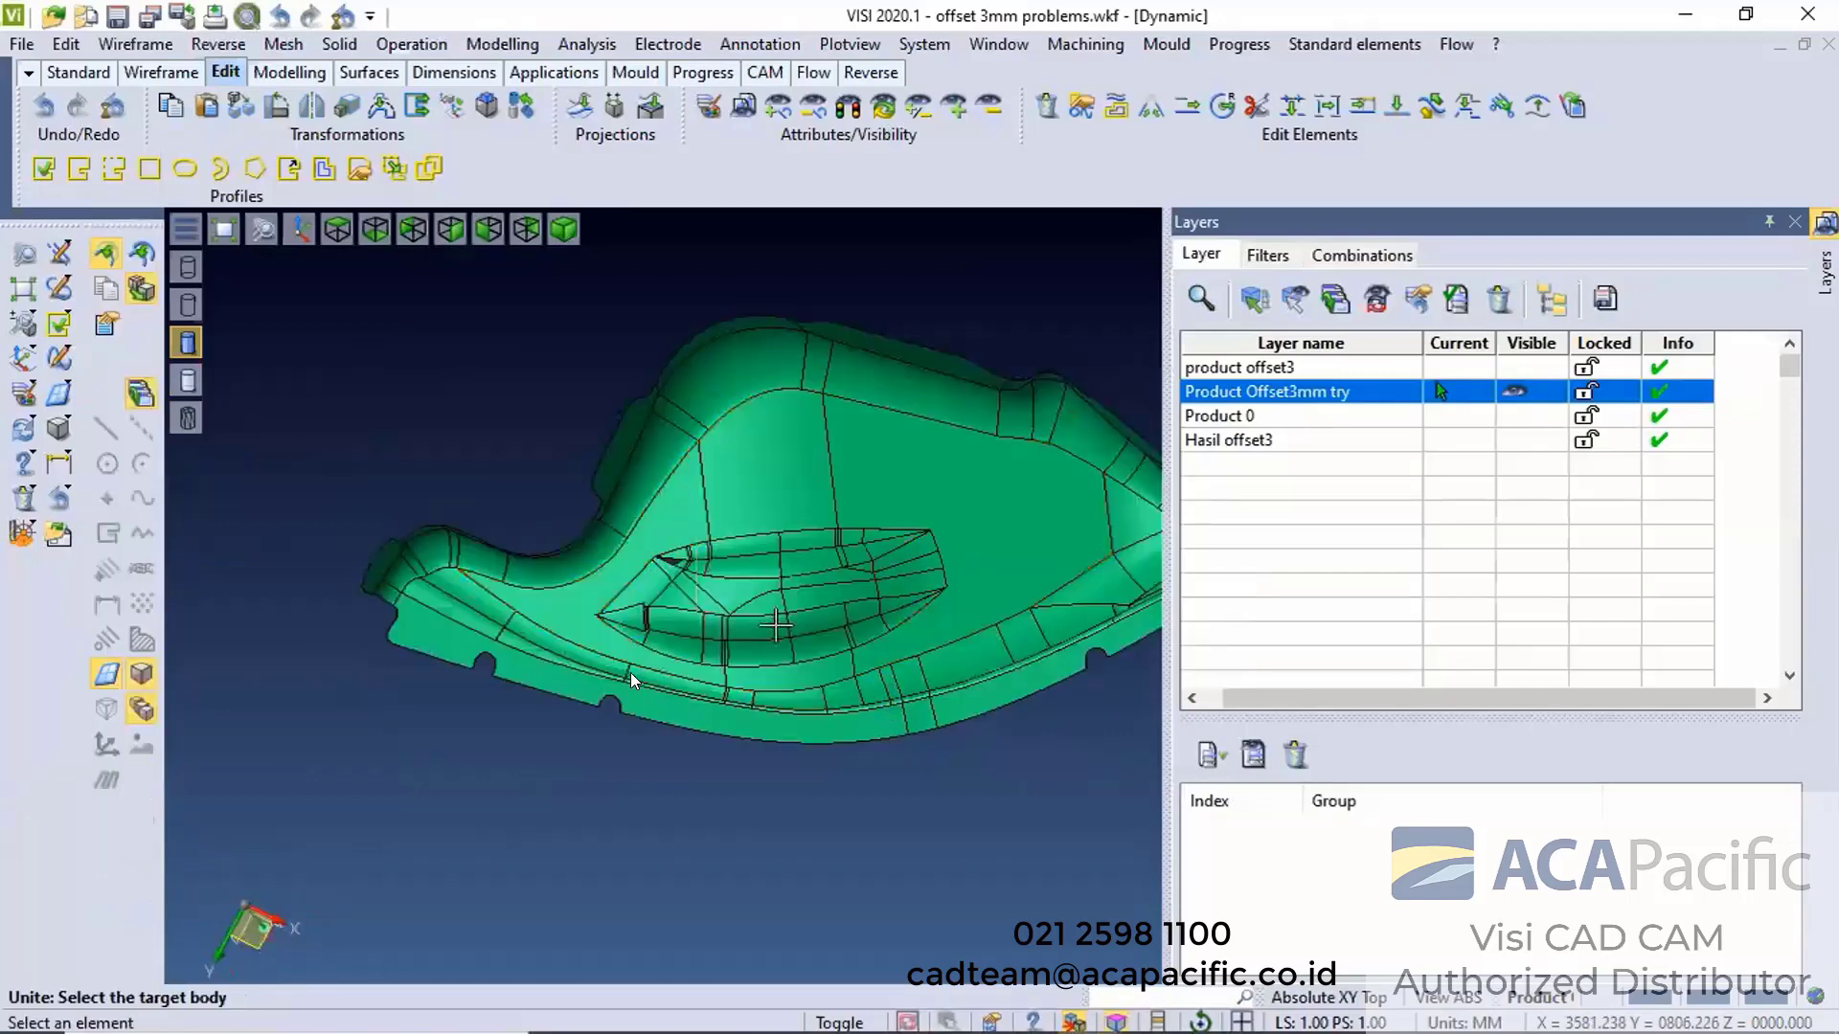
Unite the large central sheet with the sheet bodies along the upper side of the green product
scroll(776, 625, "up", 2)
scroll(776, 625, "up", 2)
left_click(804, 341)
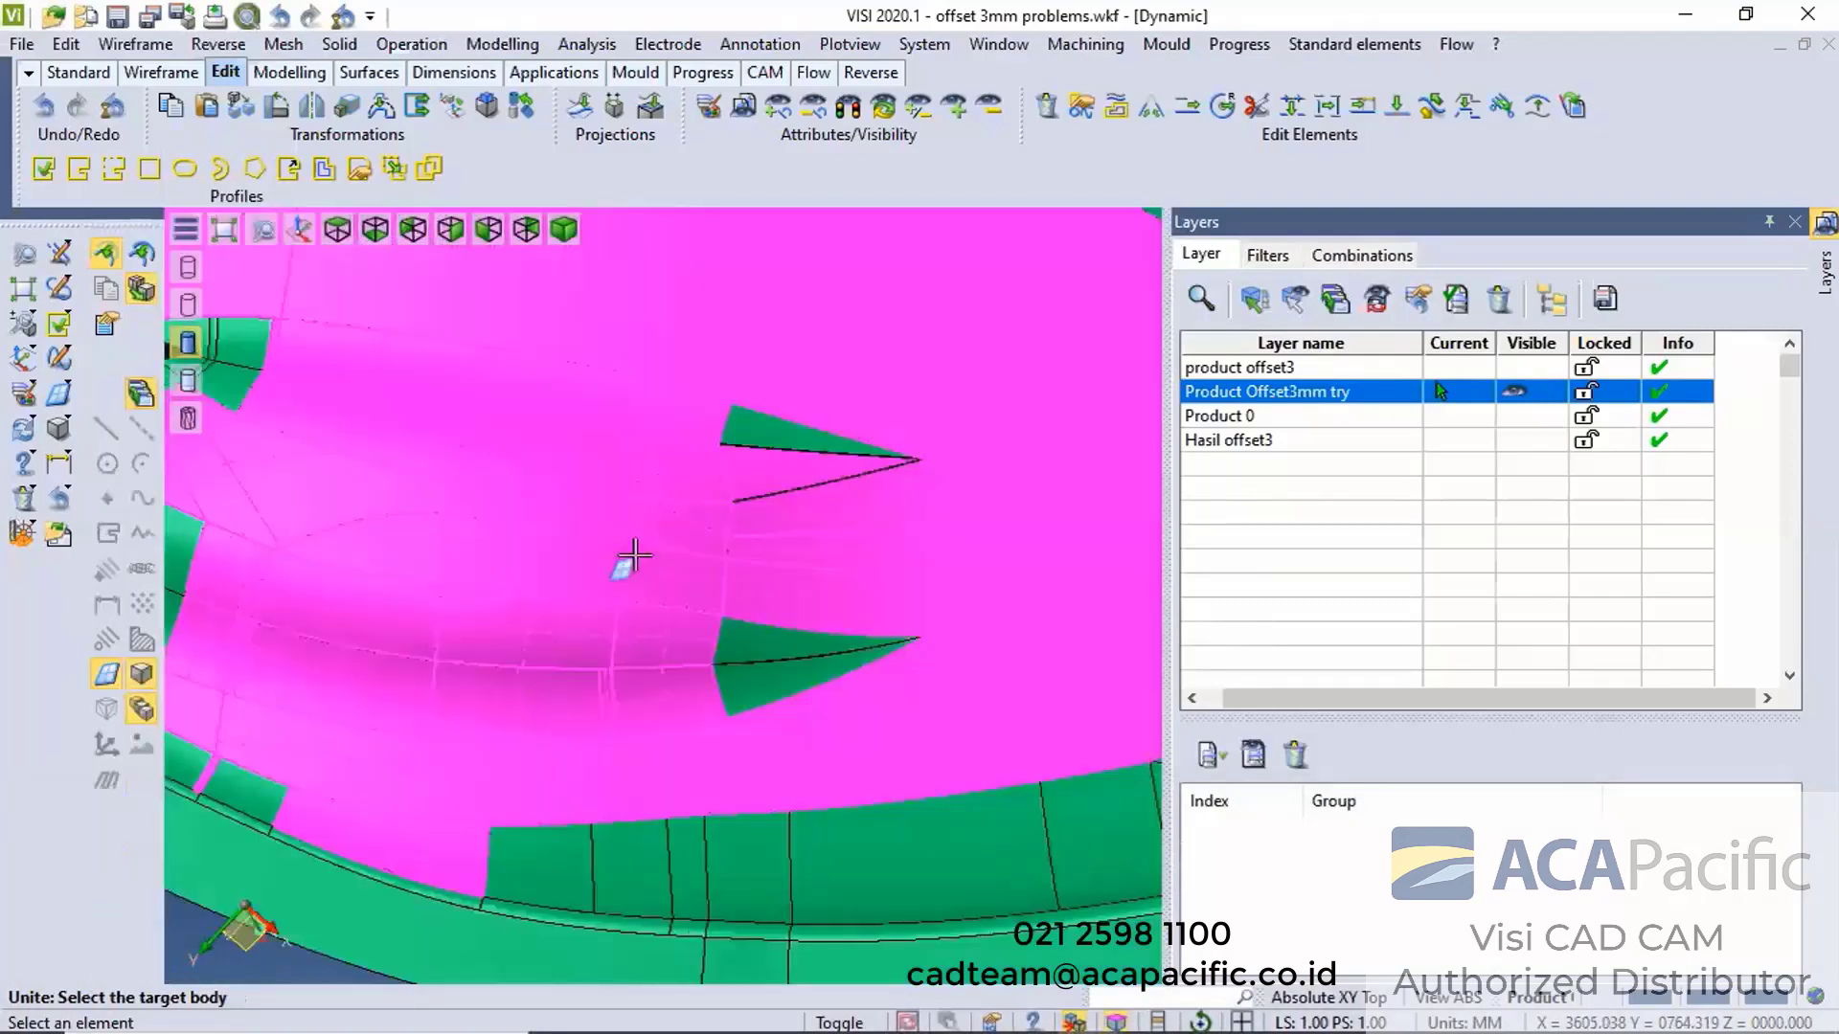
left_click(634, 554)
scroll(772, 517, "down", 5)
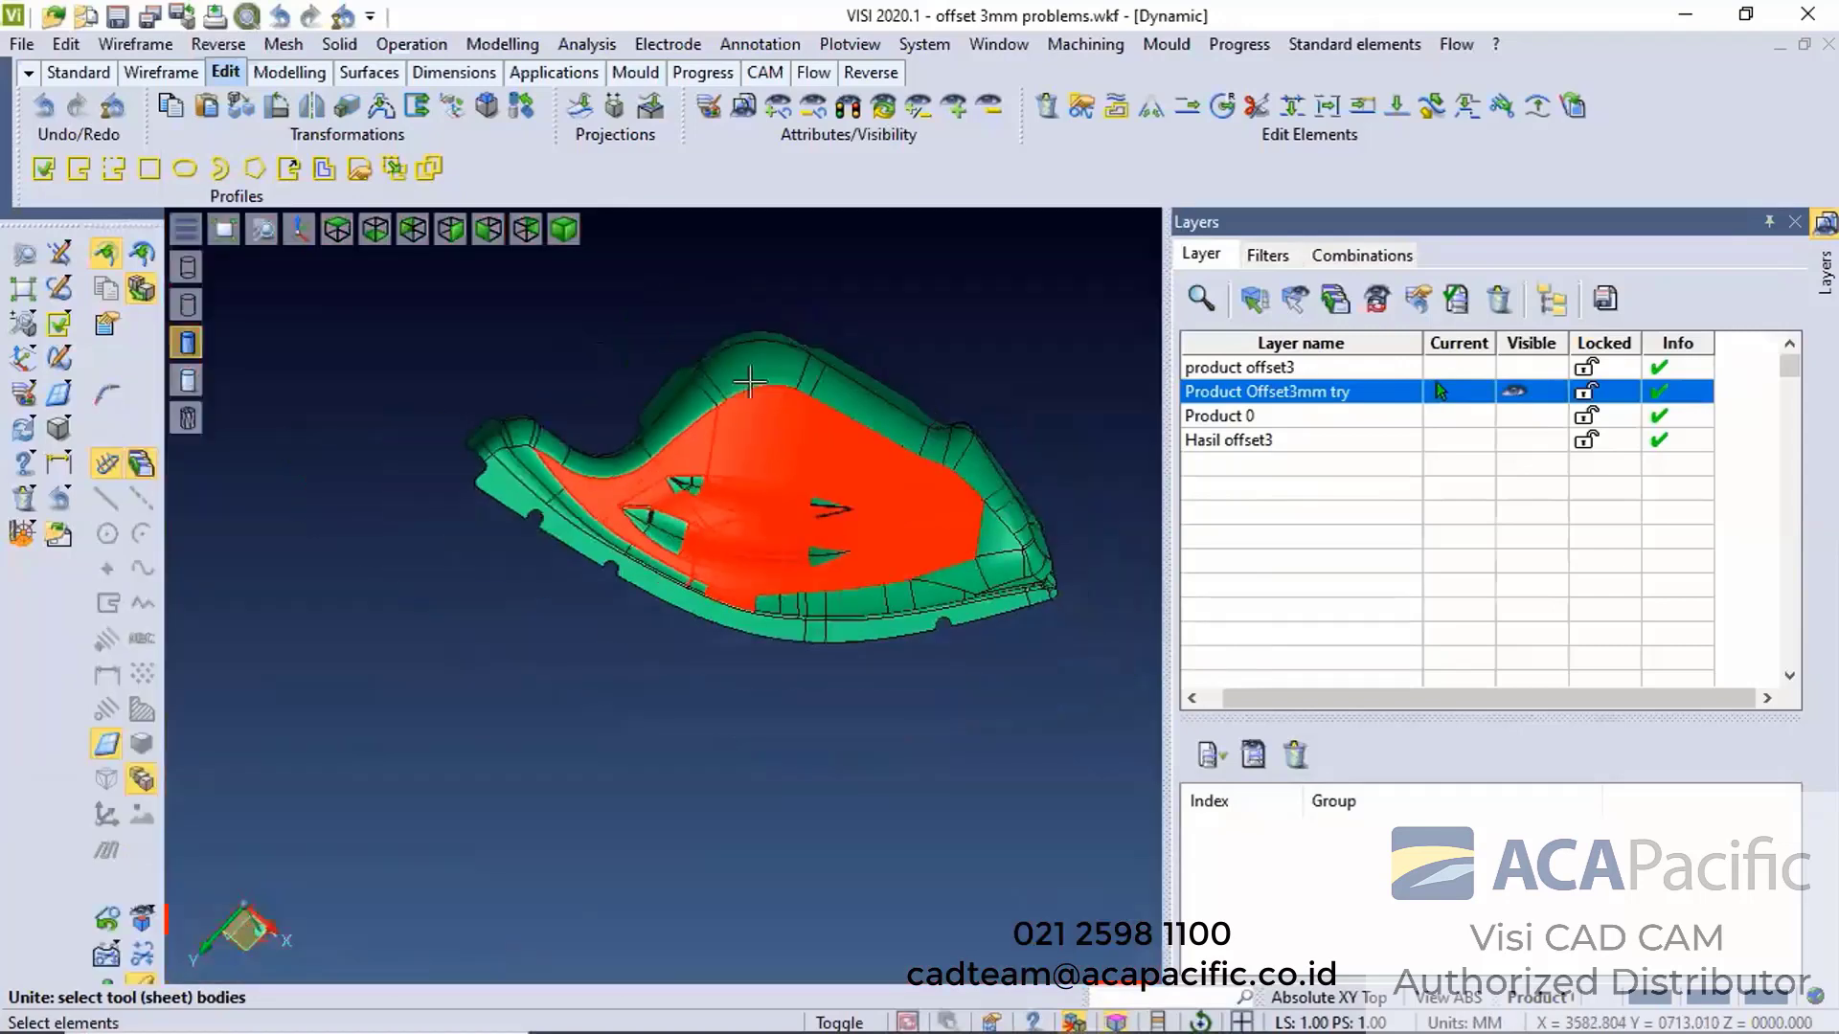
left_click_drag(433, 266, 1015, 482)
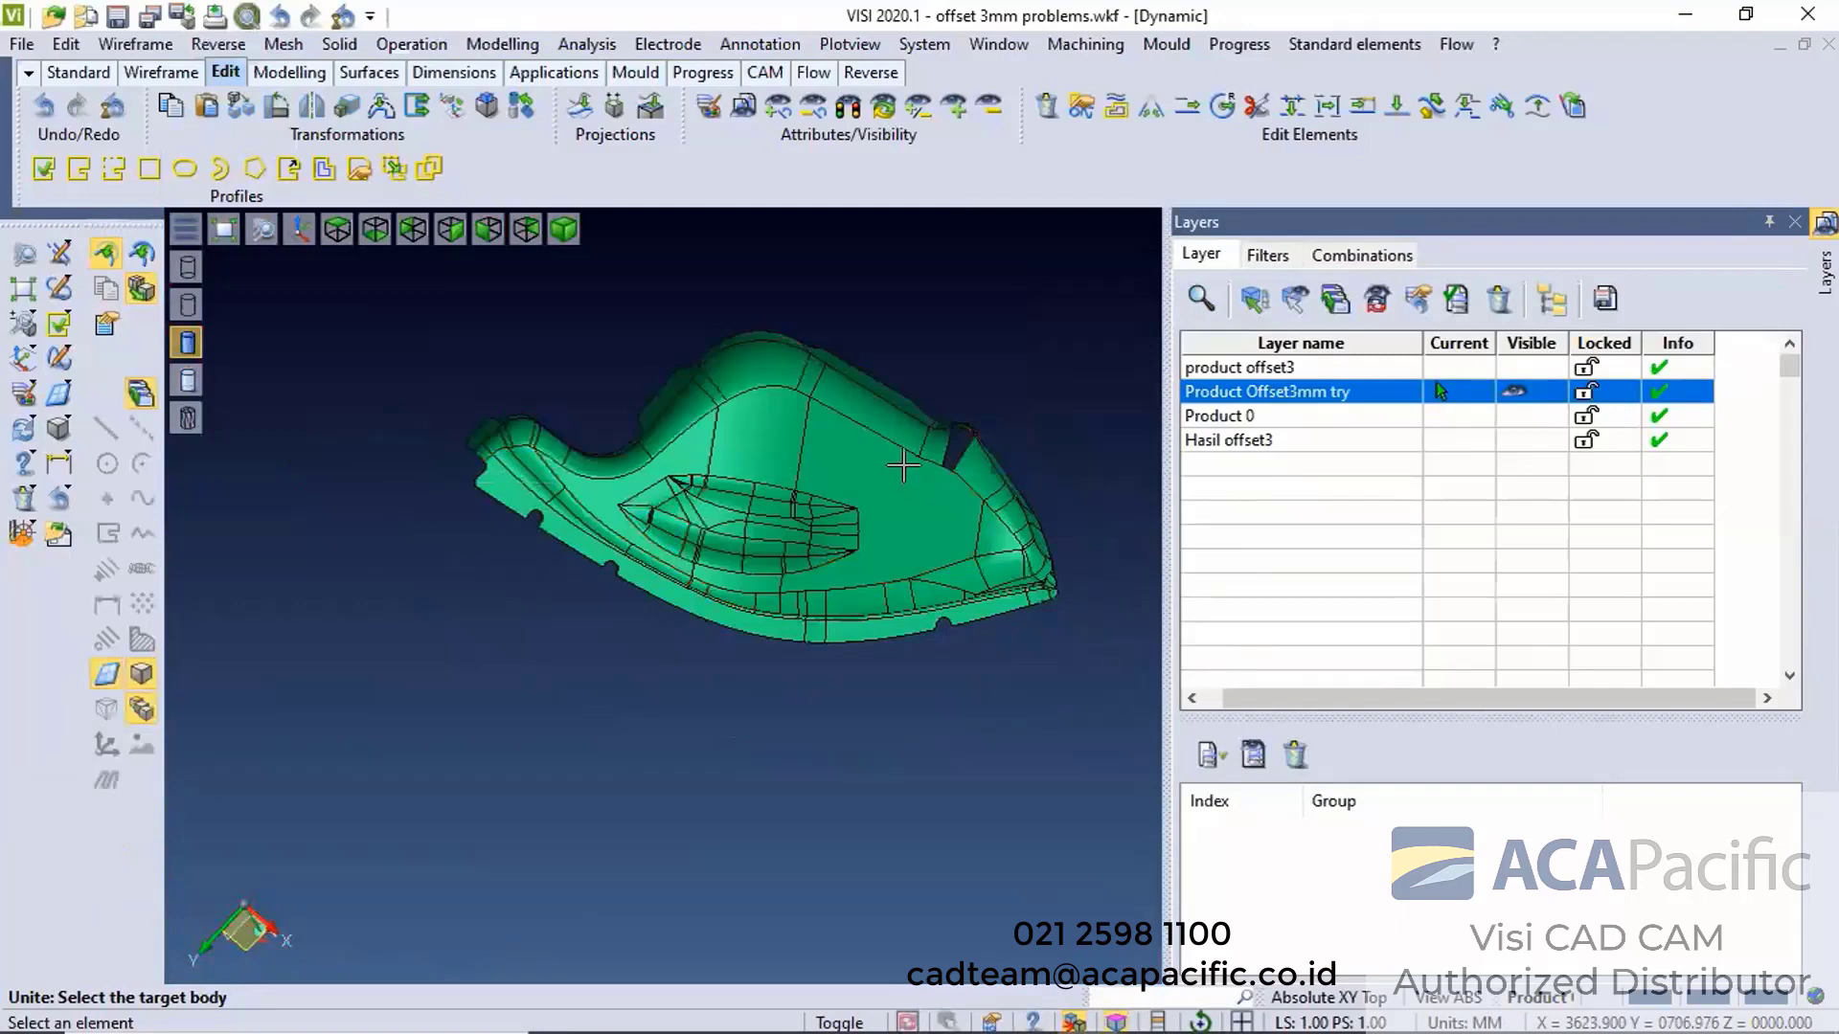
left_click(903, 465)
right_click(940, 520)
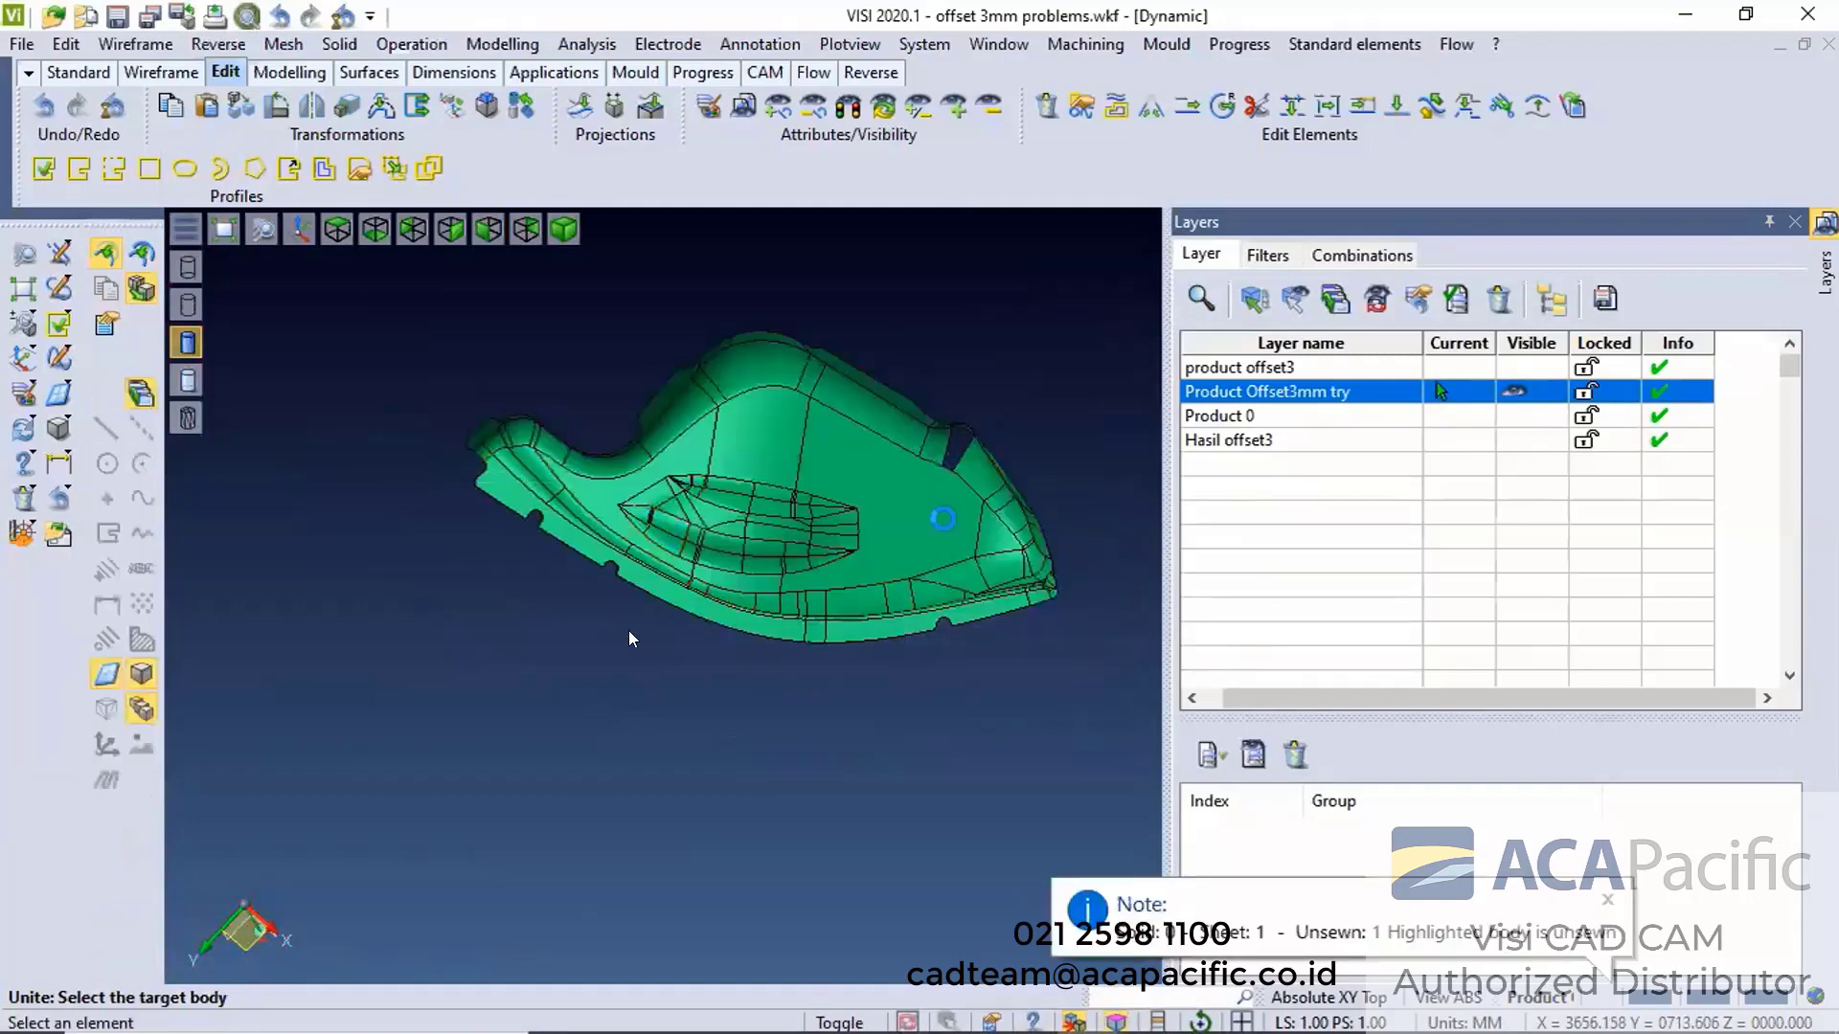
Inspect the united green sheet for open gaps around the central recess and along the product's upper side
left_click(763, 571)
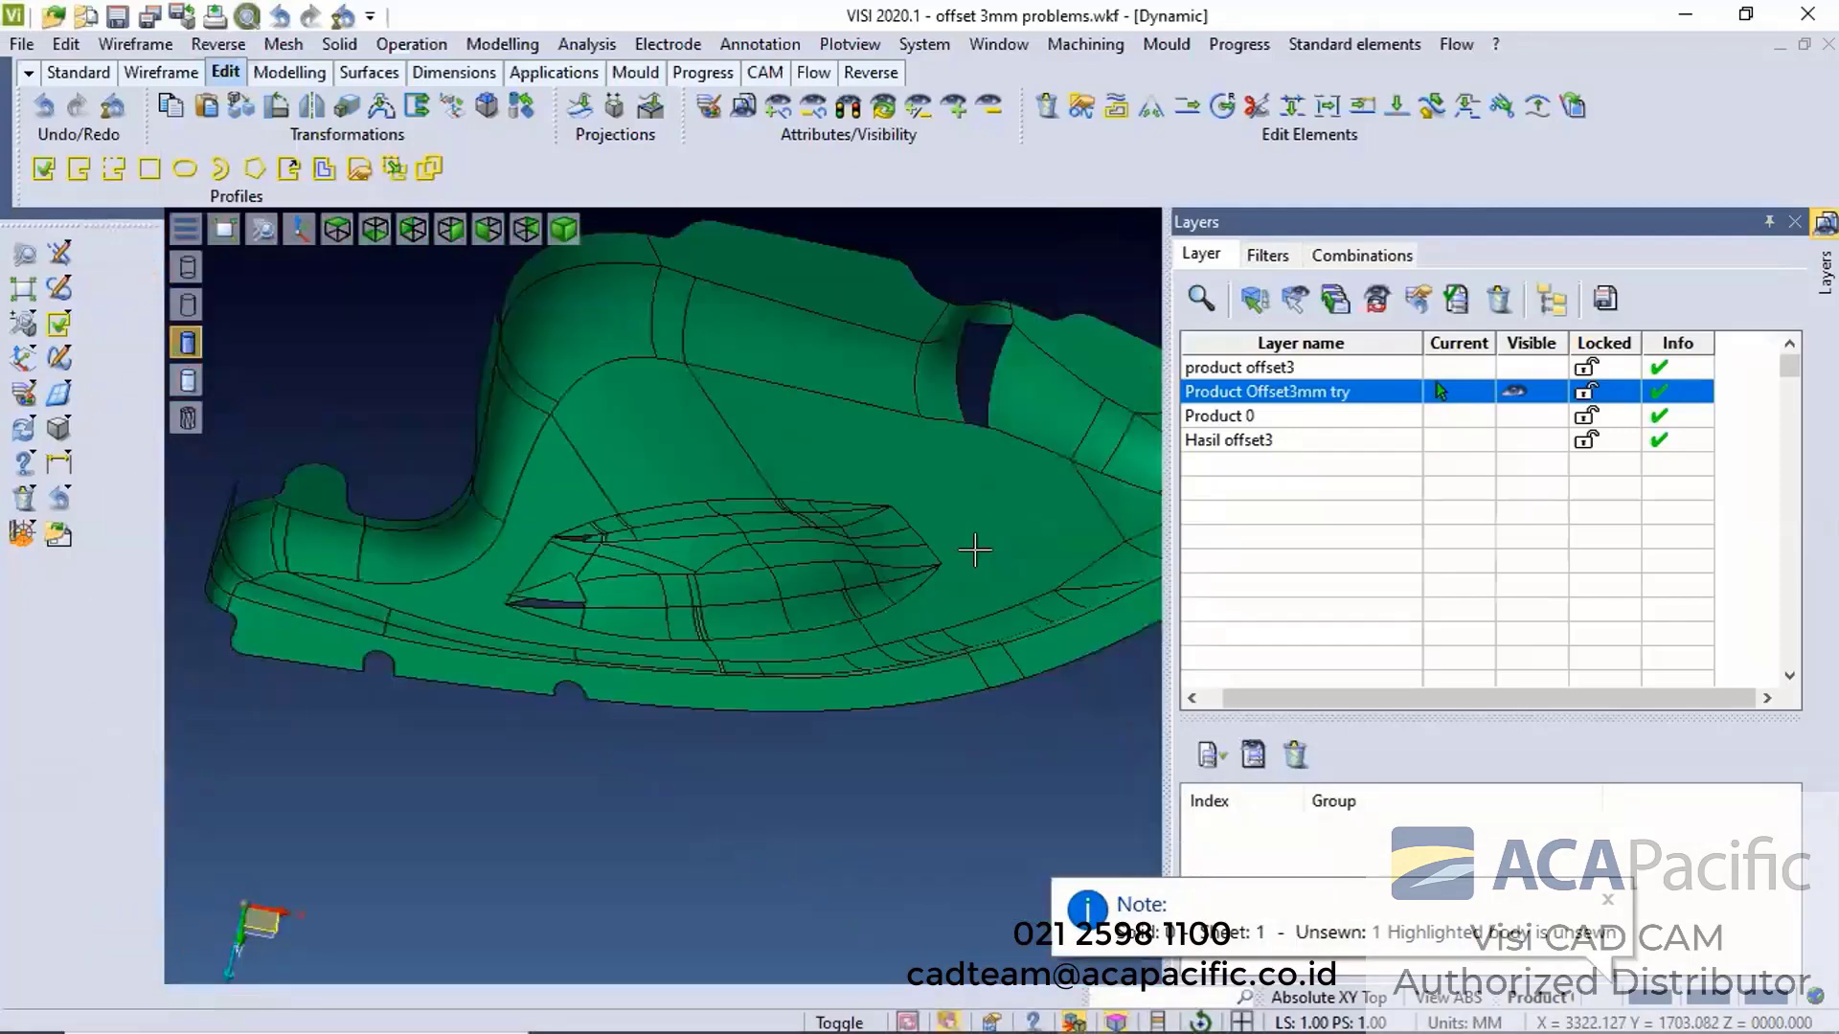
scroll(1015, 376, "up", 3)
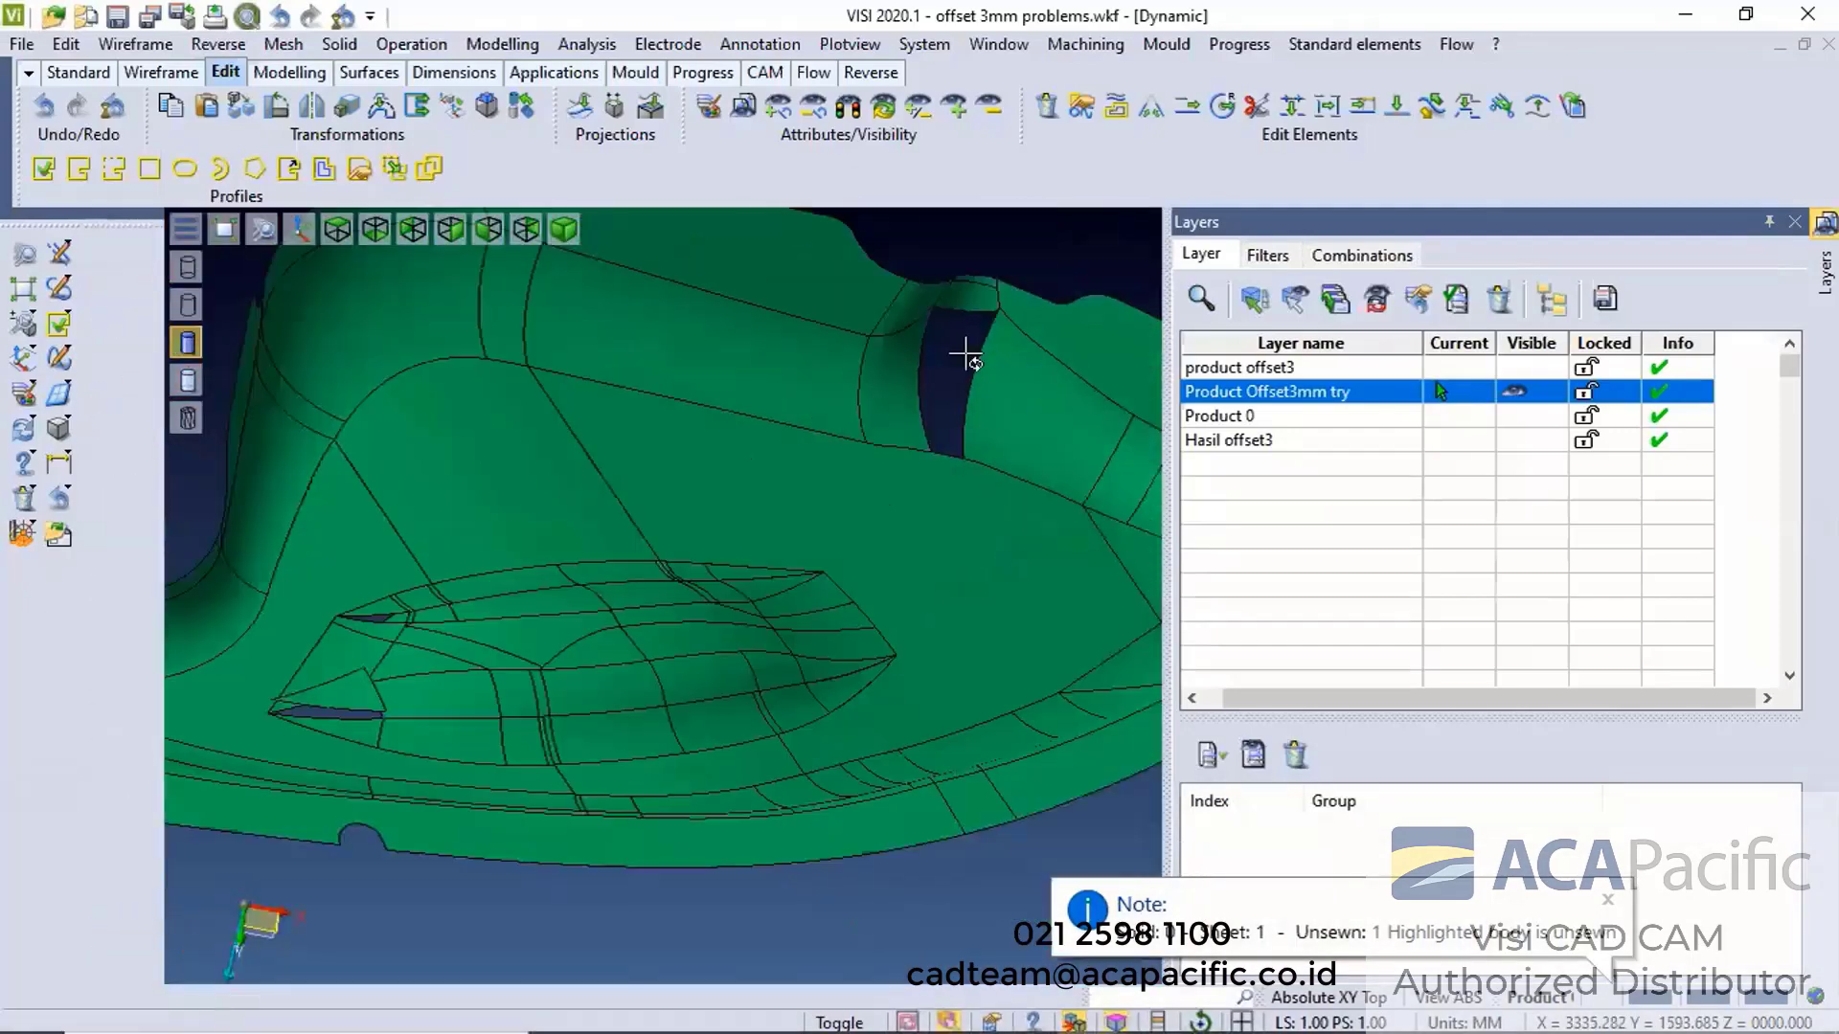
middle_click_drag(964, 353, 953, 369)
left_click(956, 372)
left_click(1042, 311)
left_click(1216, 357)
left_click(1211, 282)
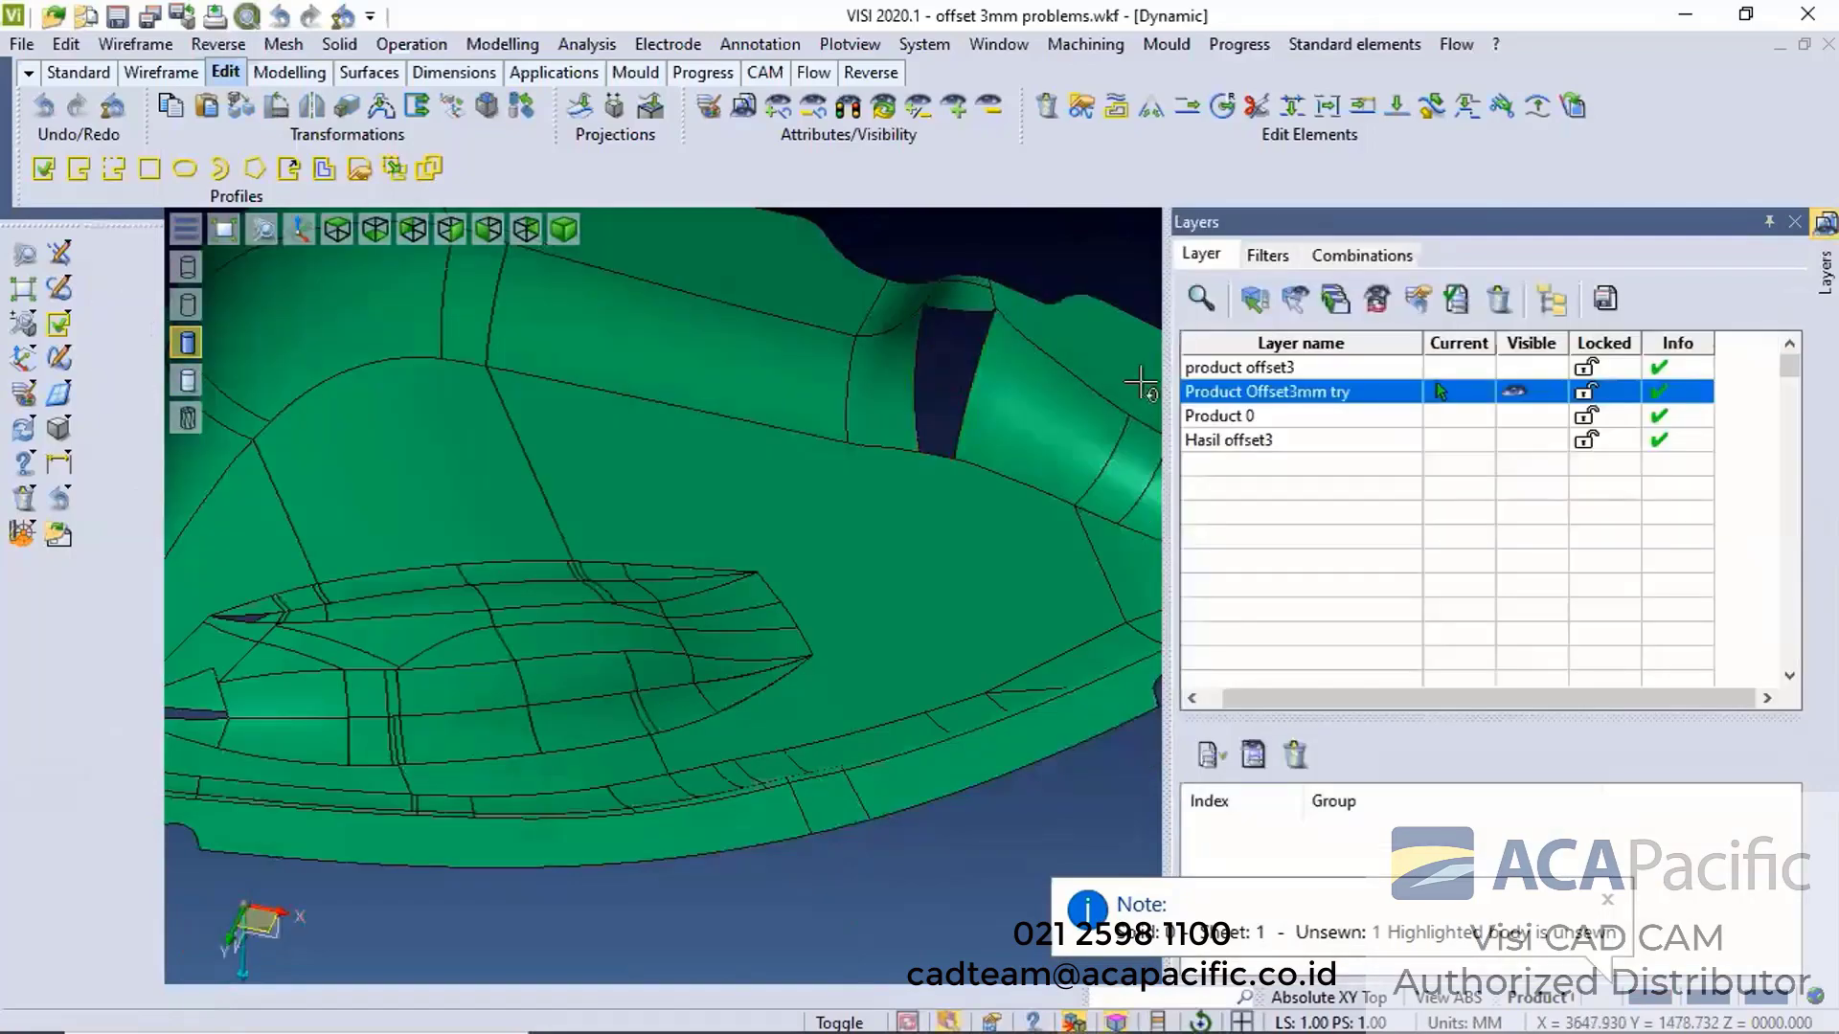
scroll(845, 593, "down", 3)
scroll(845, 594, "up", 3)
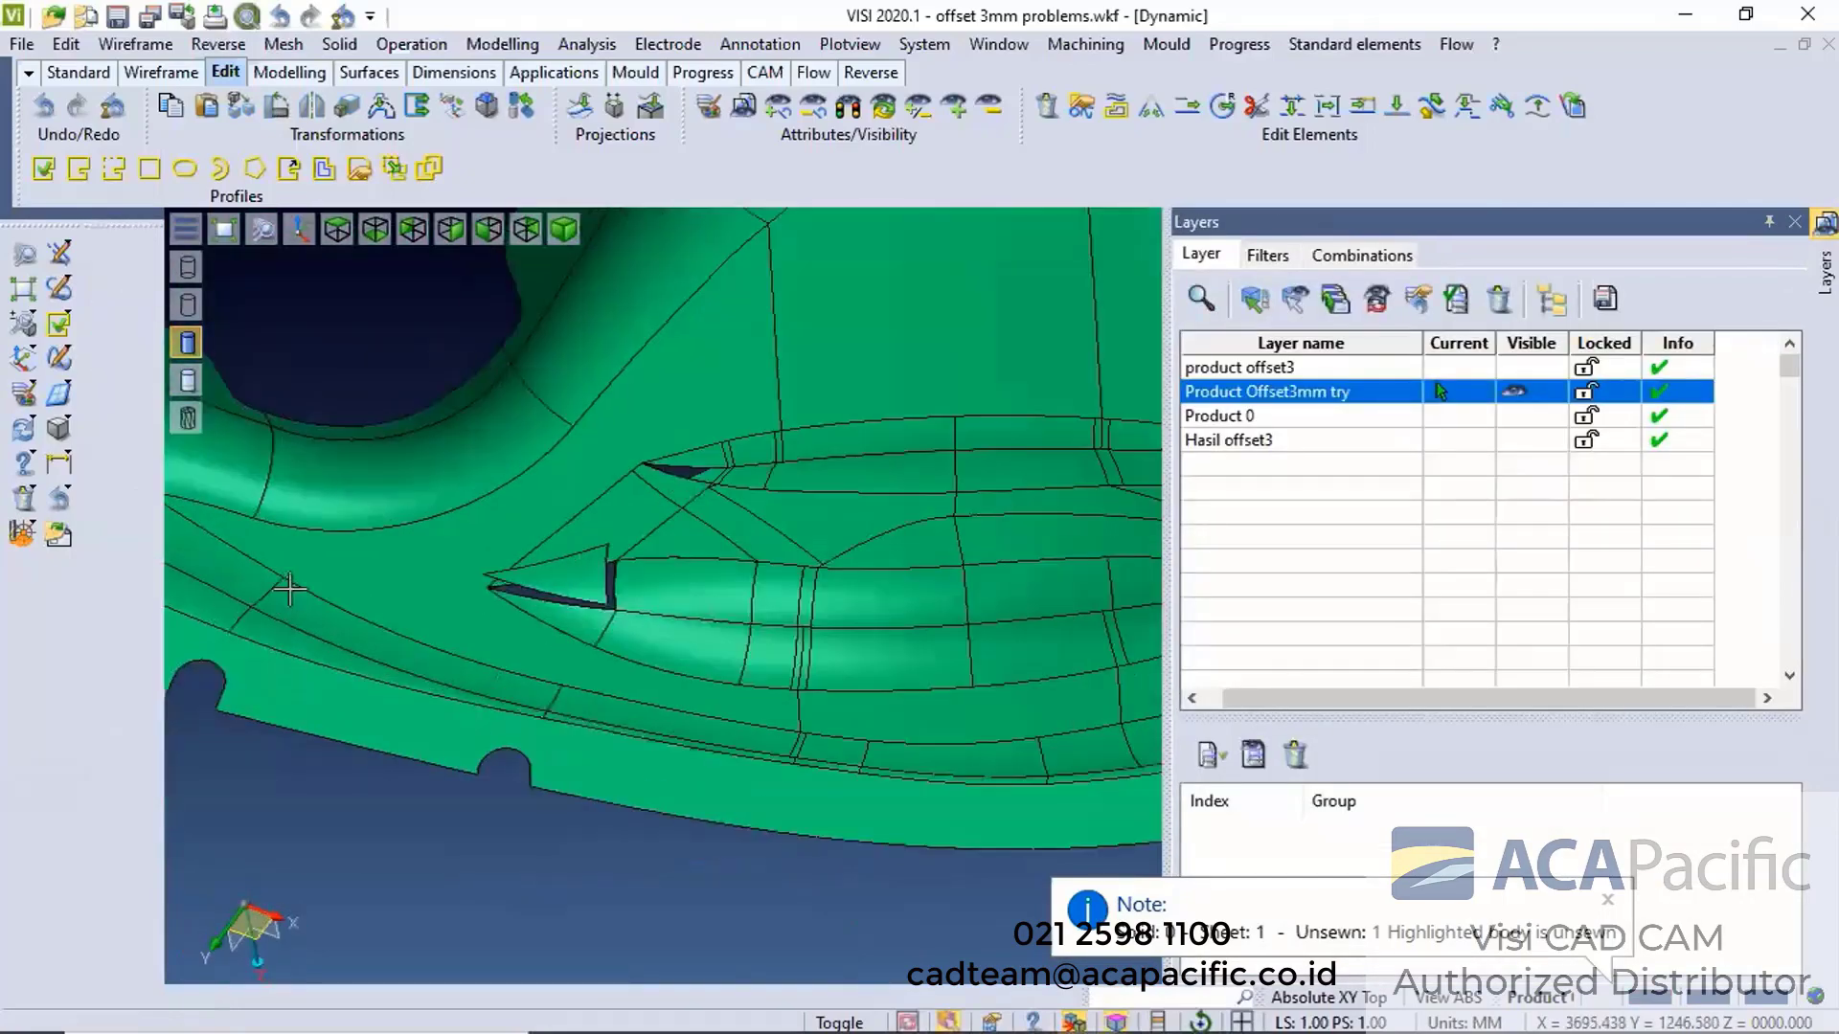
Delete the misfitting triangular face at the recess's pointed end using Delete/Extract Faces with the Delete operation
left_click(699, 546)
left_click(789, 474)
key("Escape")
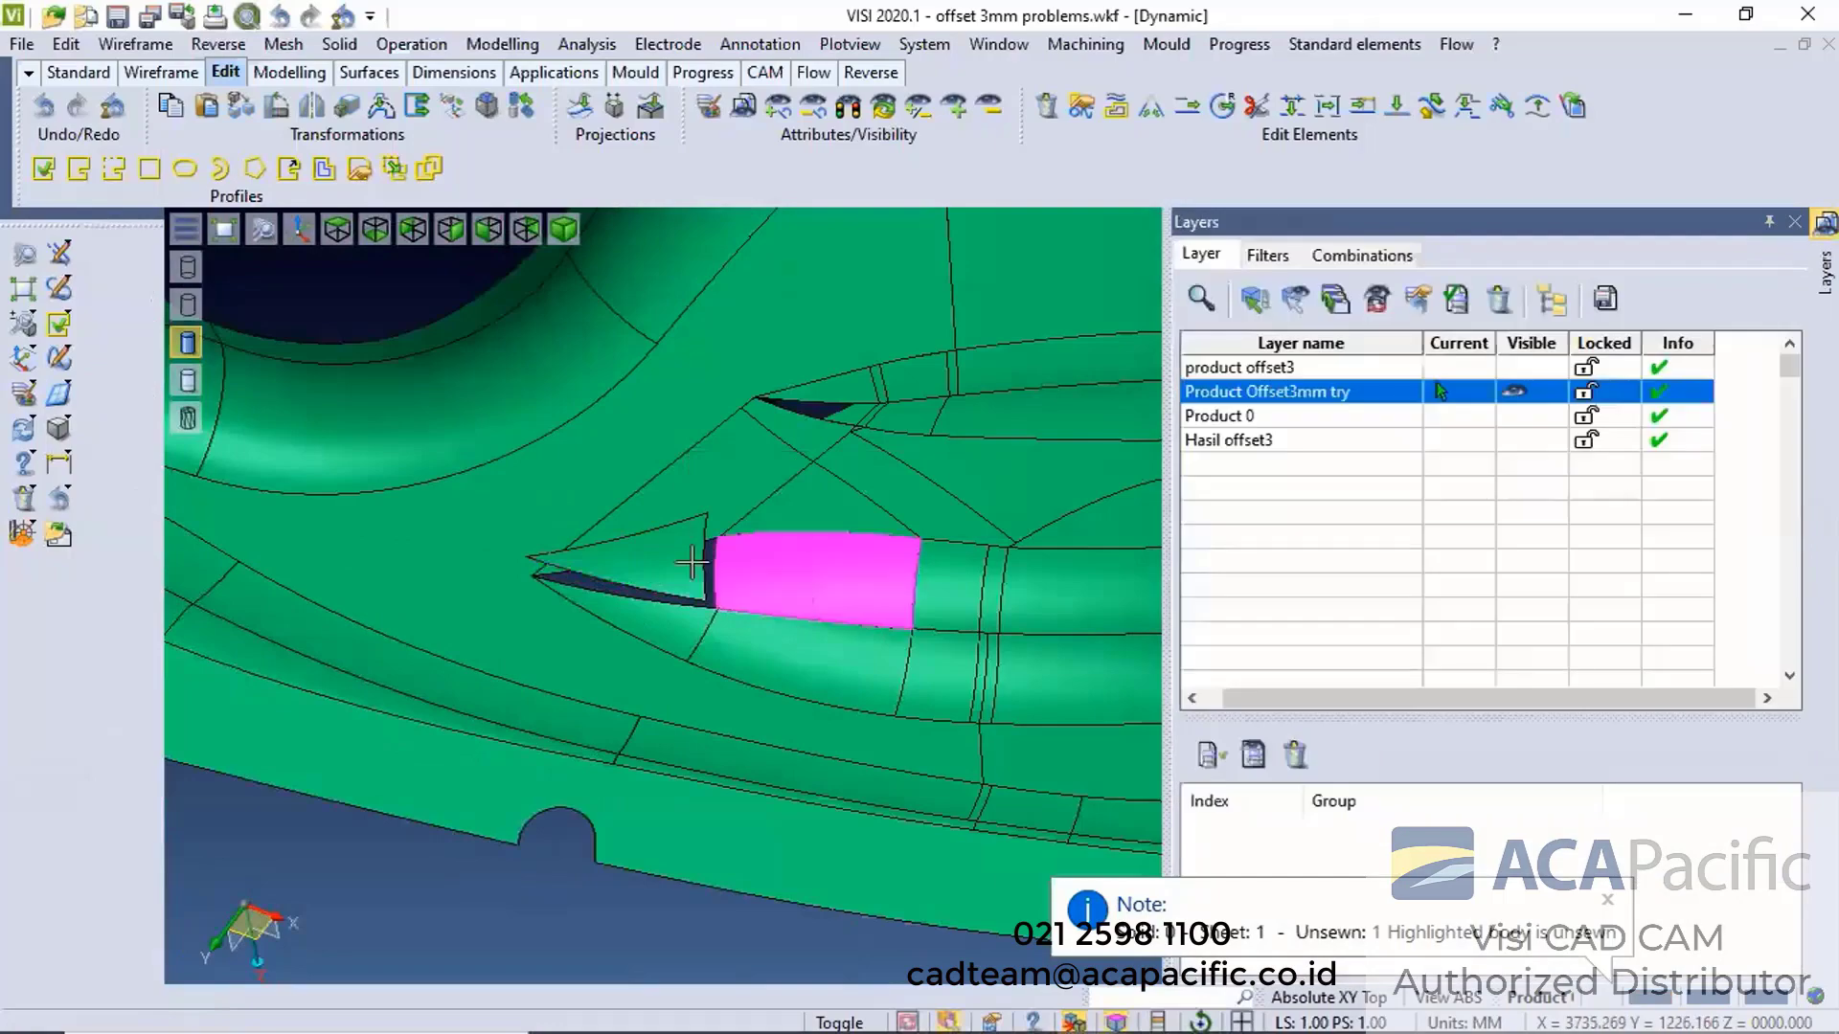
left_click(661, 560)
left_click(789, 479)
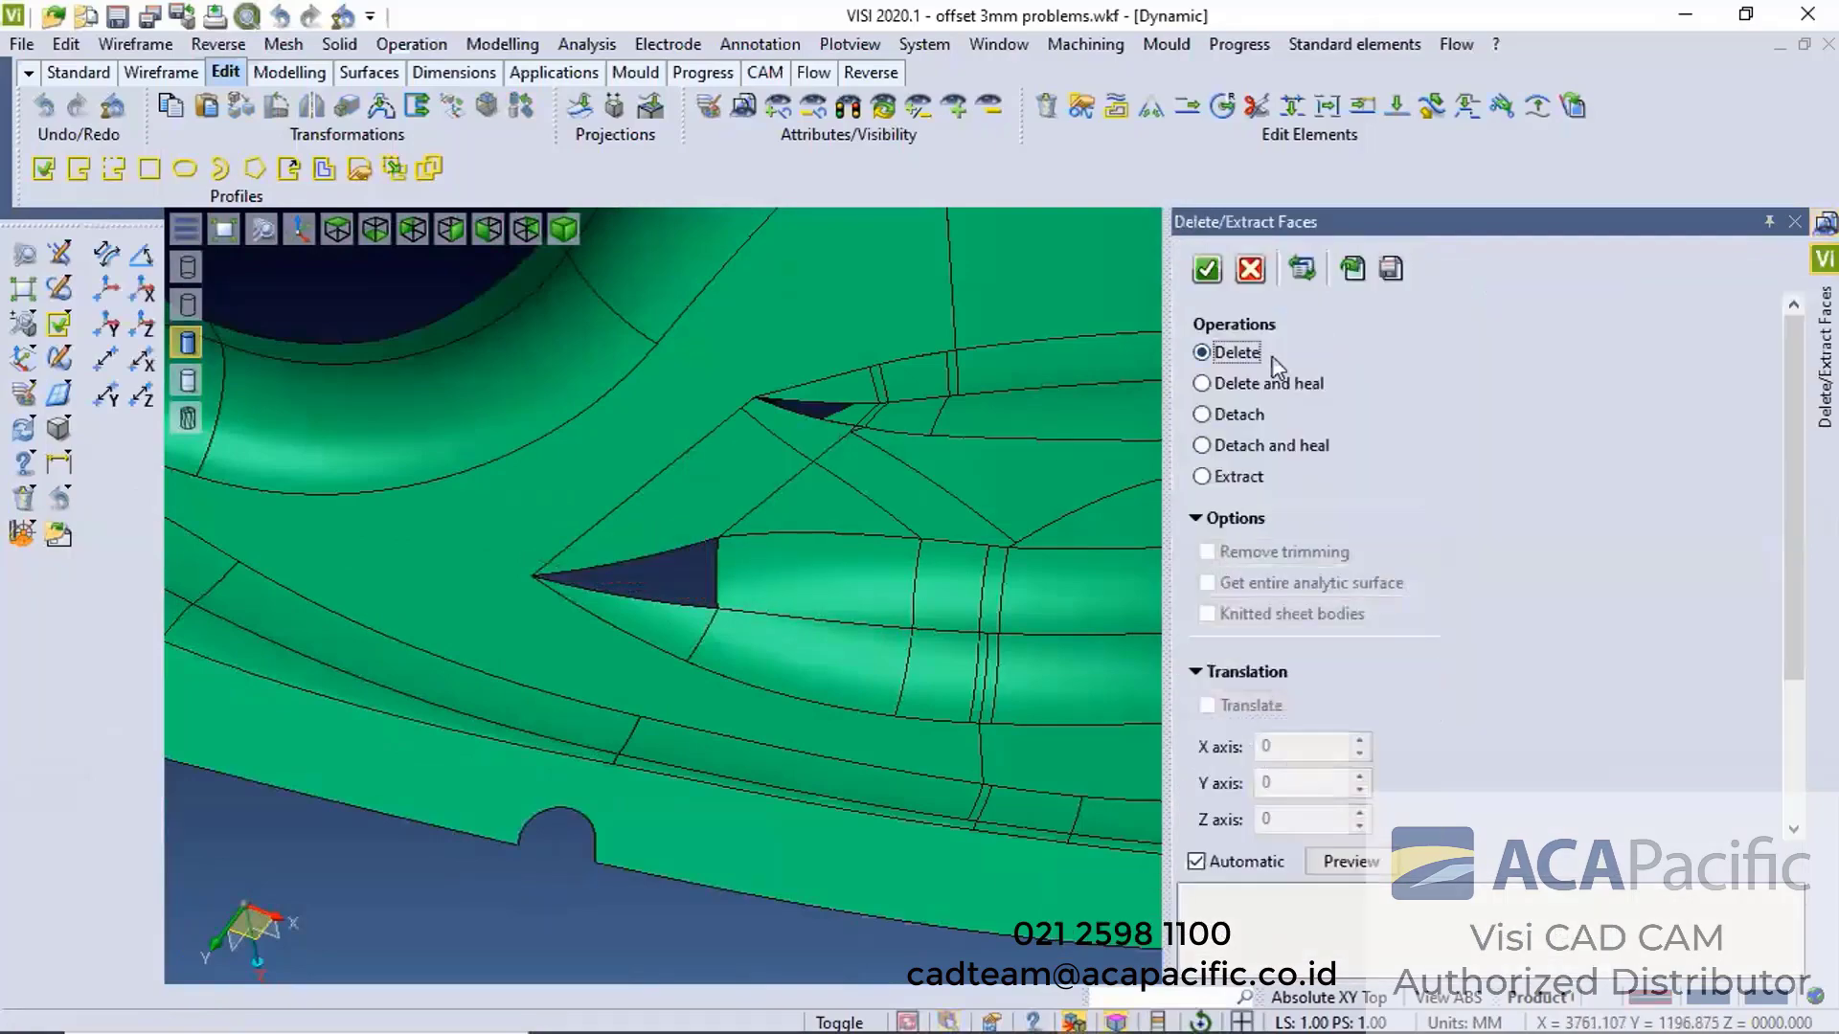
left_click(1207, 269)
Highlight the green sheet to distinguish its separate faces and remove the narrow triangular face at the recess's opposite end
scroll(670, 594, "down", 3)
middle_click_drag(698, 623, 1027, 600)
scroll(1026, 600, "down", 3)
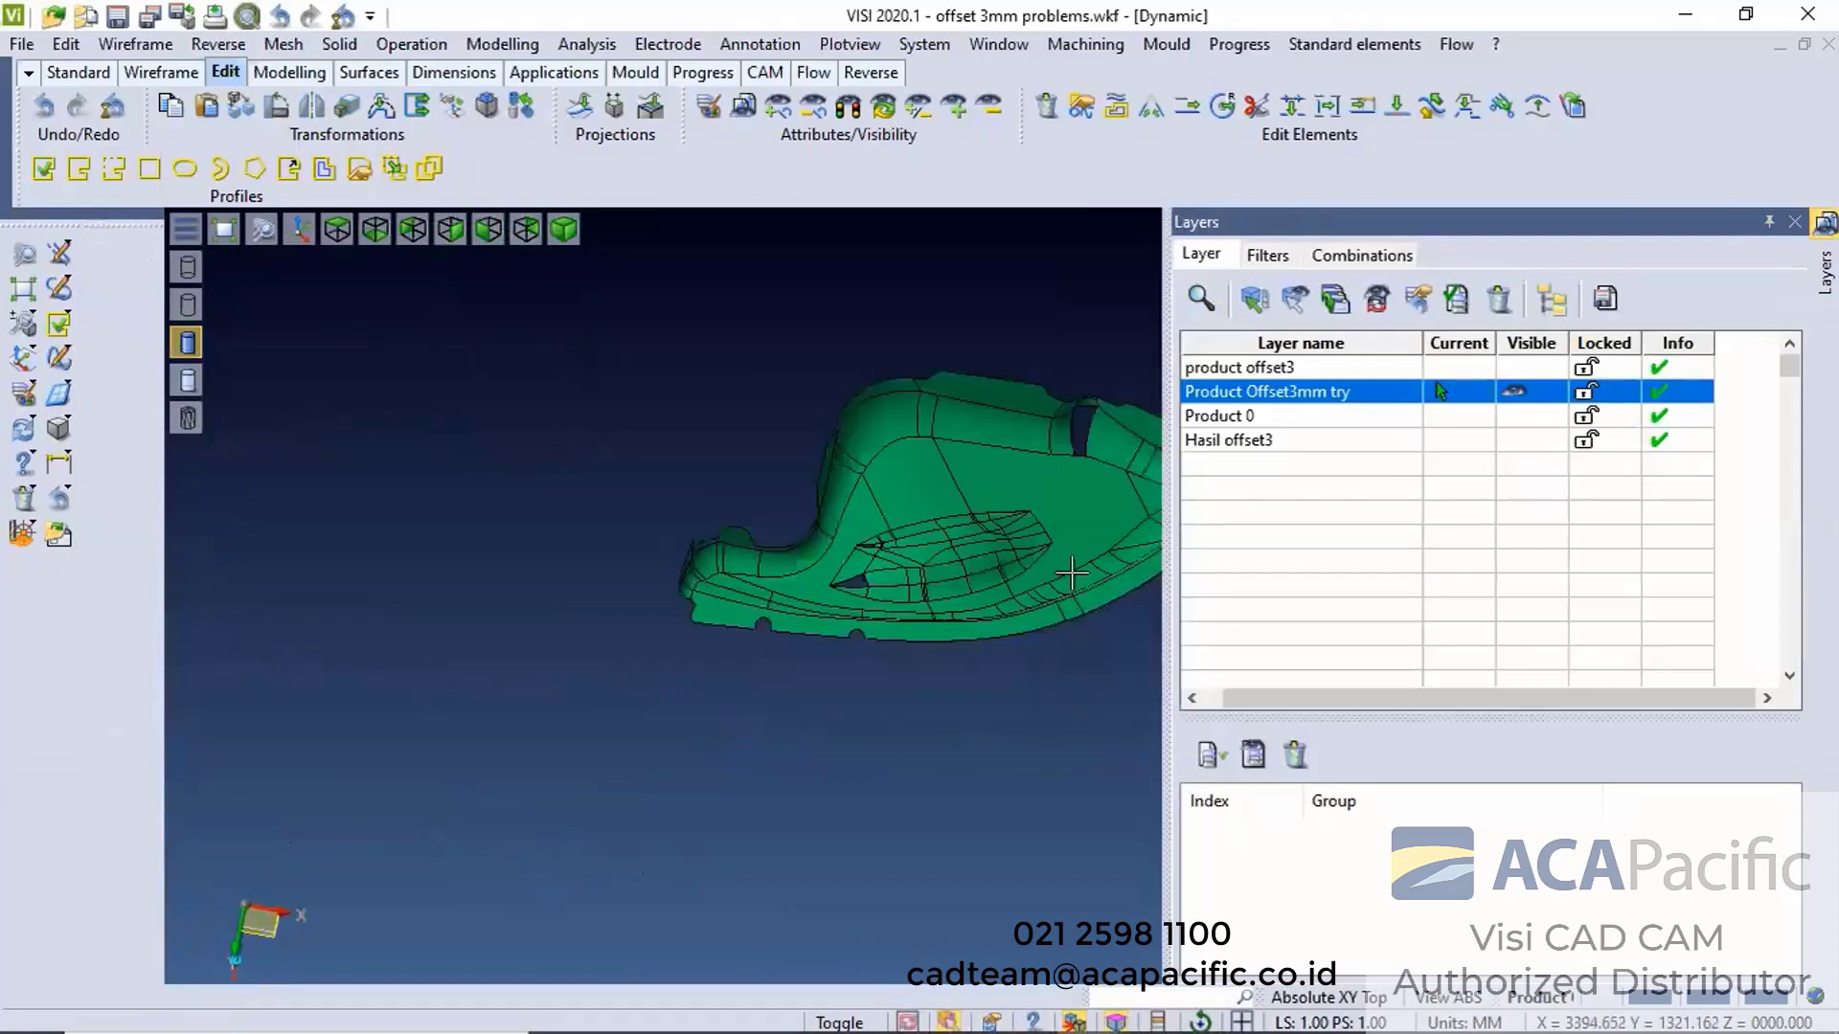
scroll(1026, 599, "up", 3)
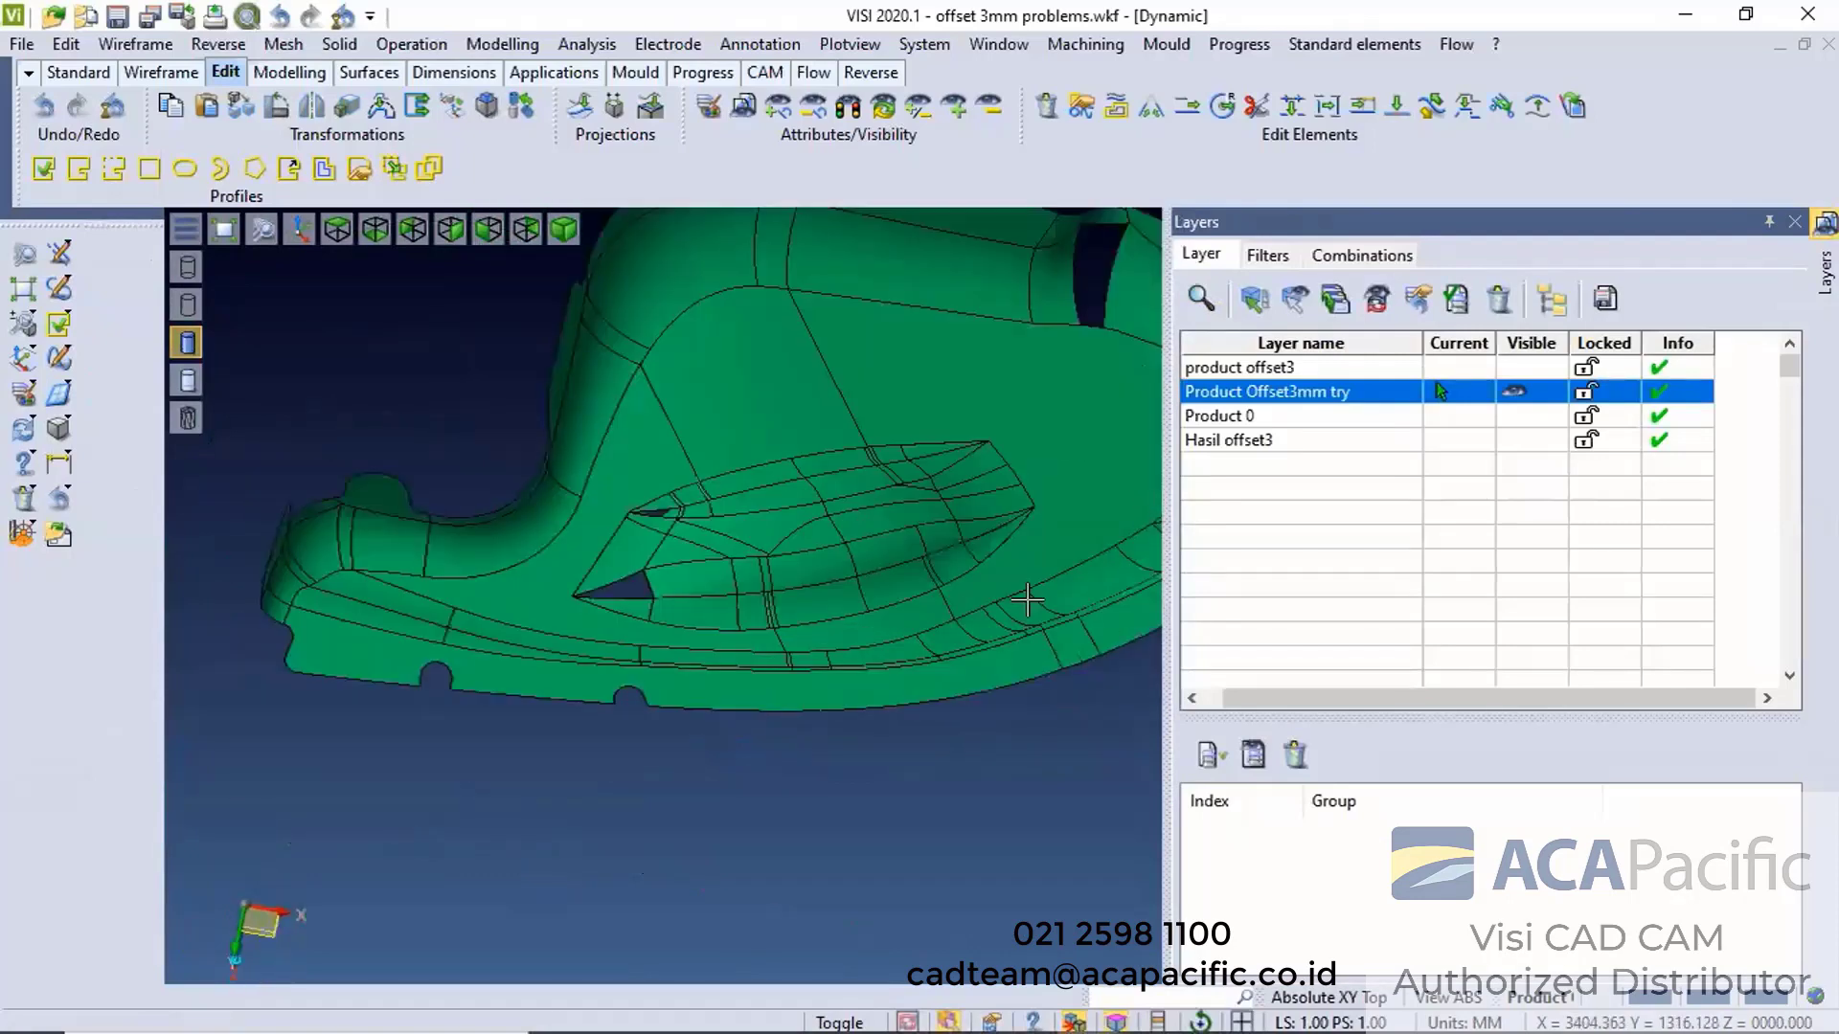
left_click(922, 570)
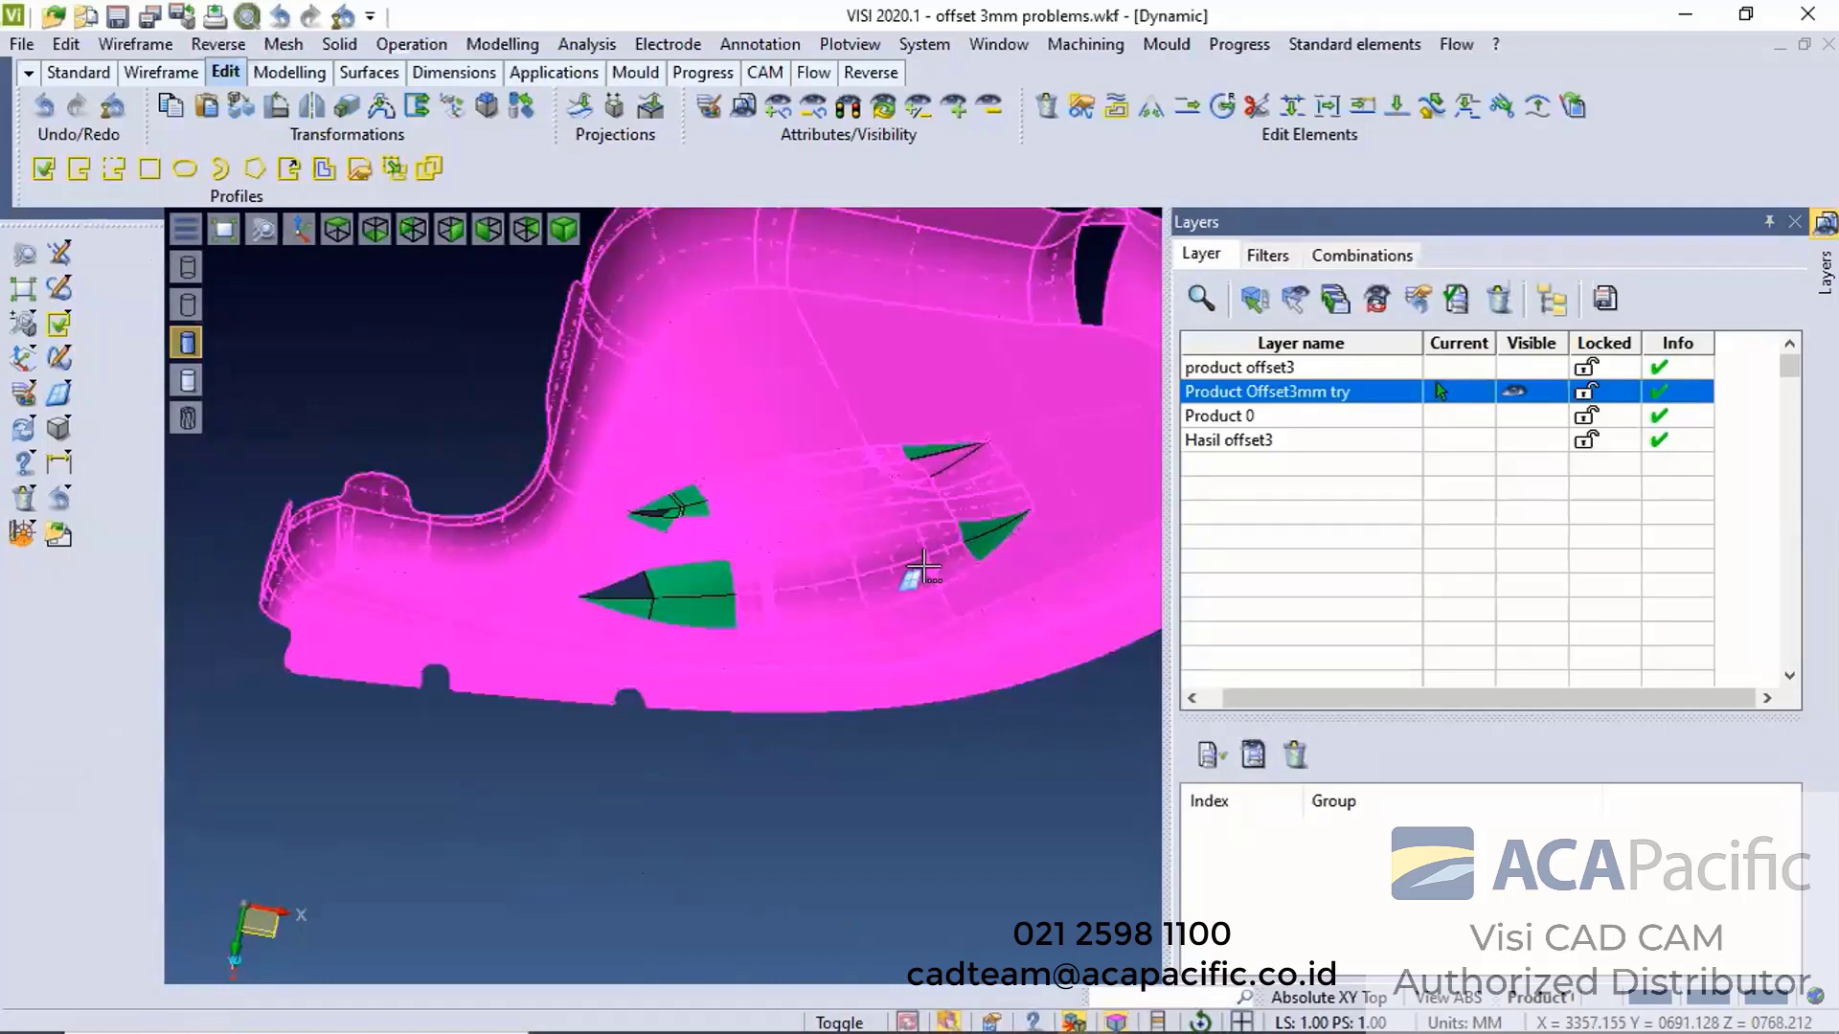
scroll(923, 570, "down", 2)
scroll(900, 460, "up", 6)
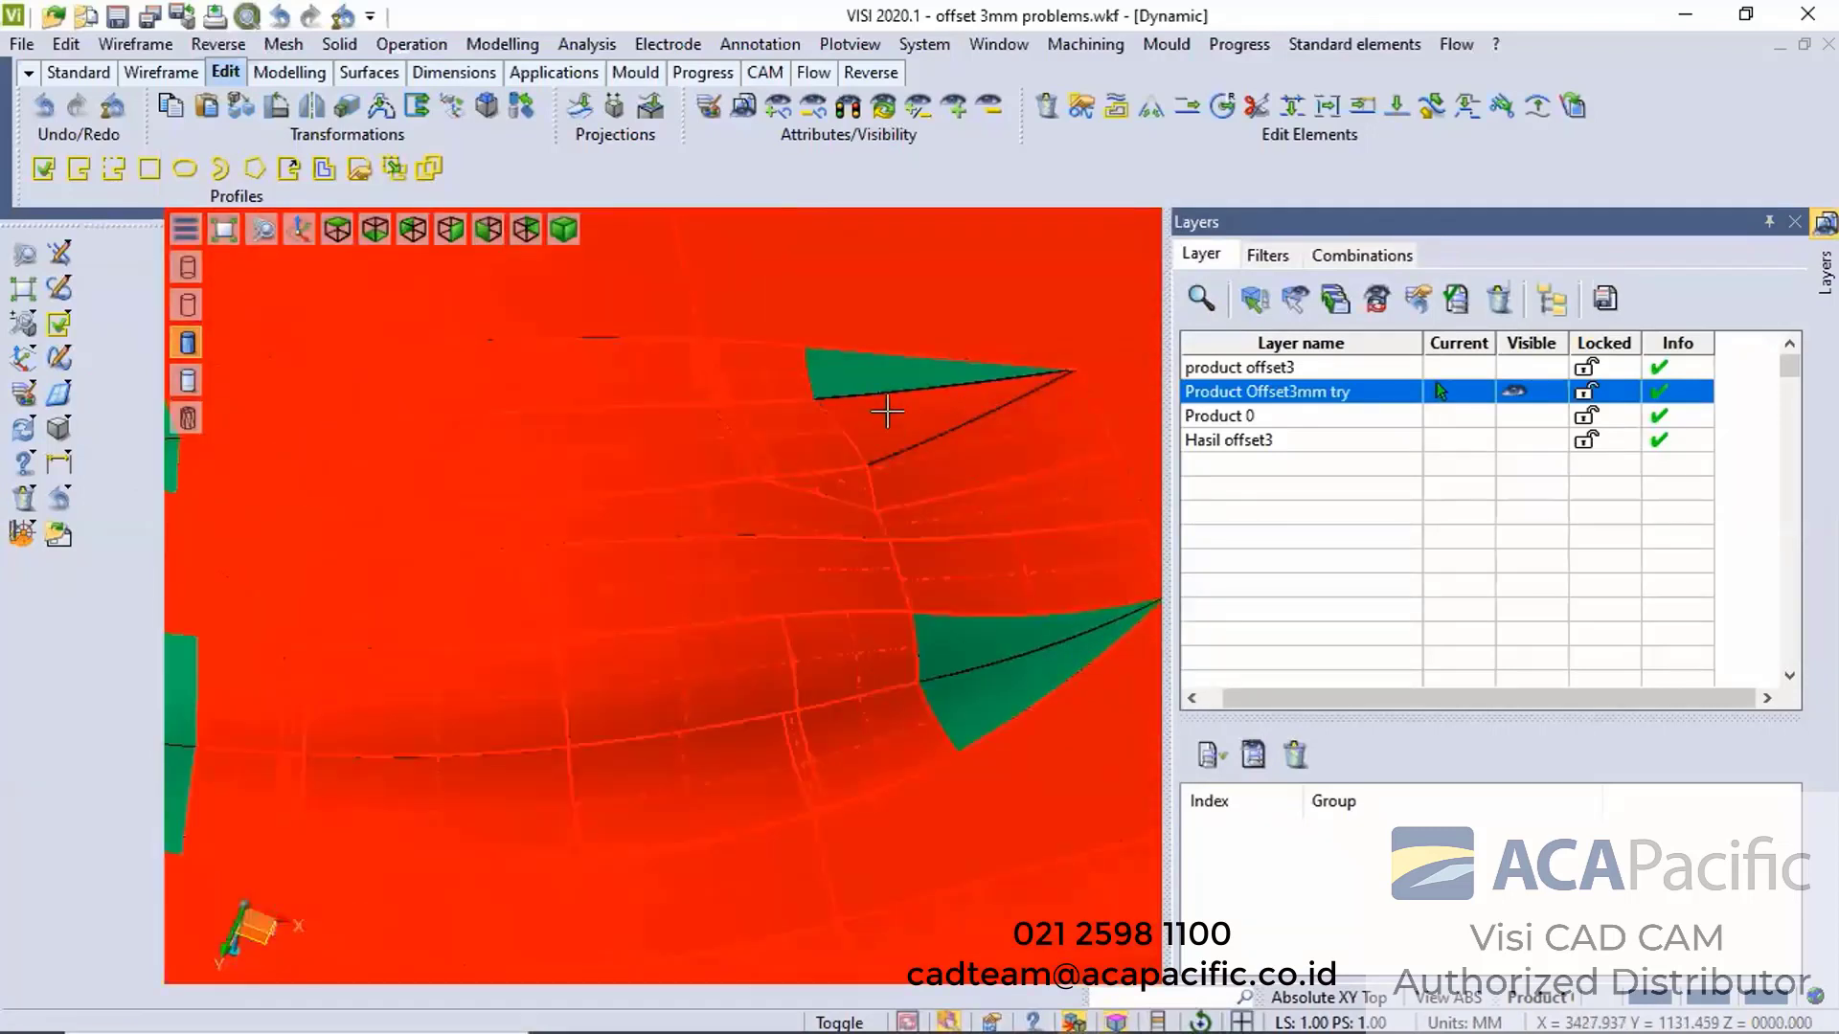
left_click(887, 411)
right_click(886, 412)
left_click(970, 366)
Fill the triangular gap with a surface tangent to its two long edges, using start and end tangent scales of 1
middle_click_drag(819, 575, 876, 589)
scroll(767, 599, "down", 5)
scroll(877, 589, "up", 5)
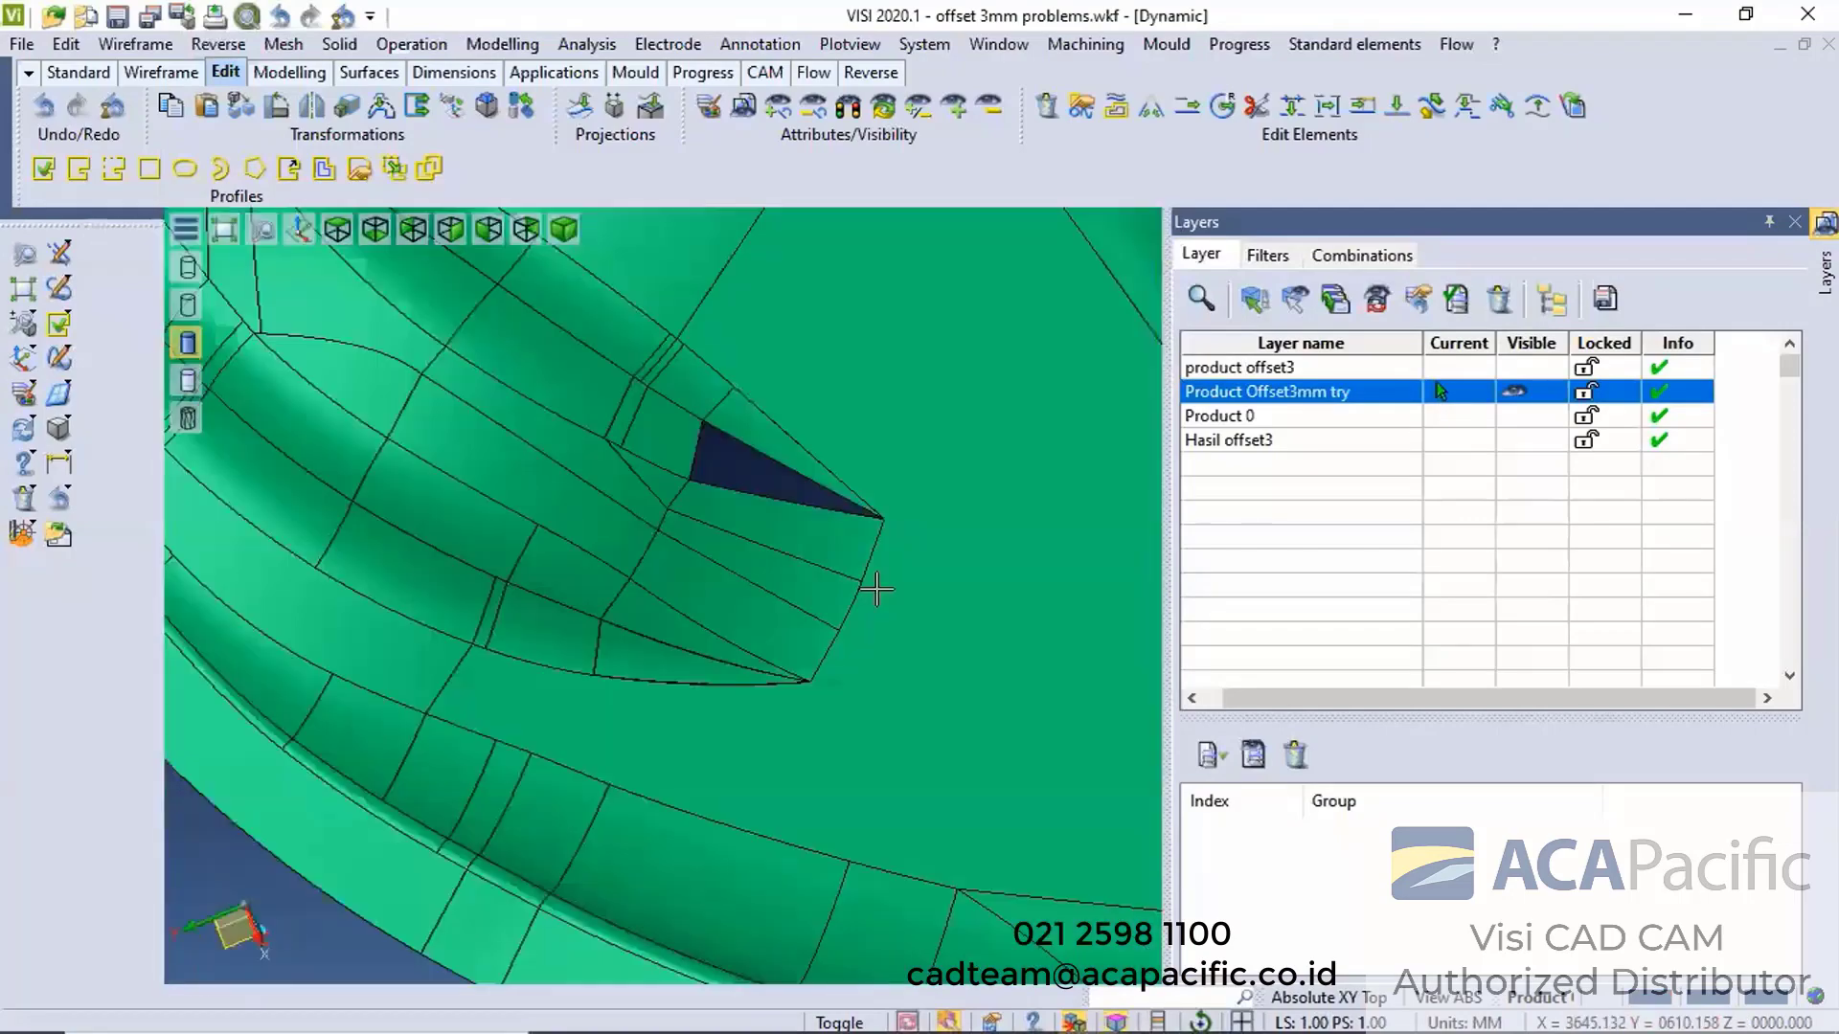
scroll(855, 555, "up", 5)
middle_click_drag(796, 476, 677, 566)
scroll(679, 566, "down", 4)
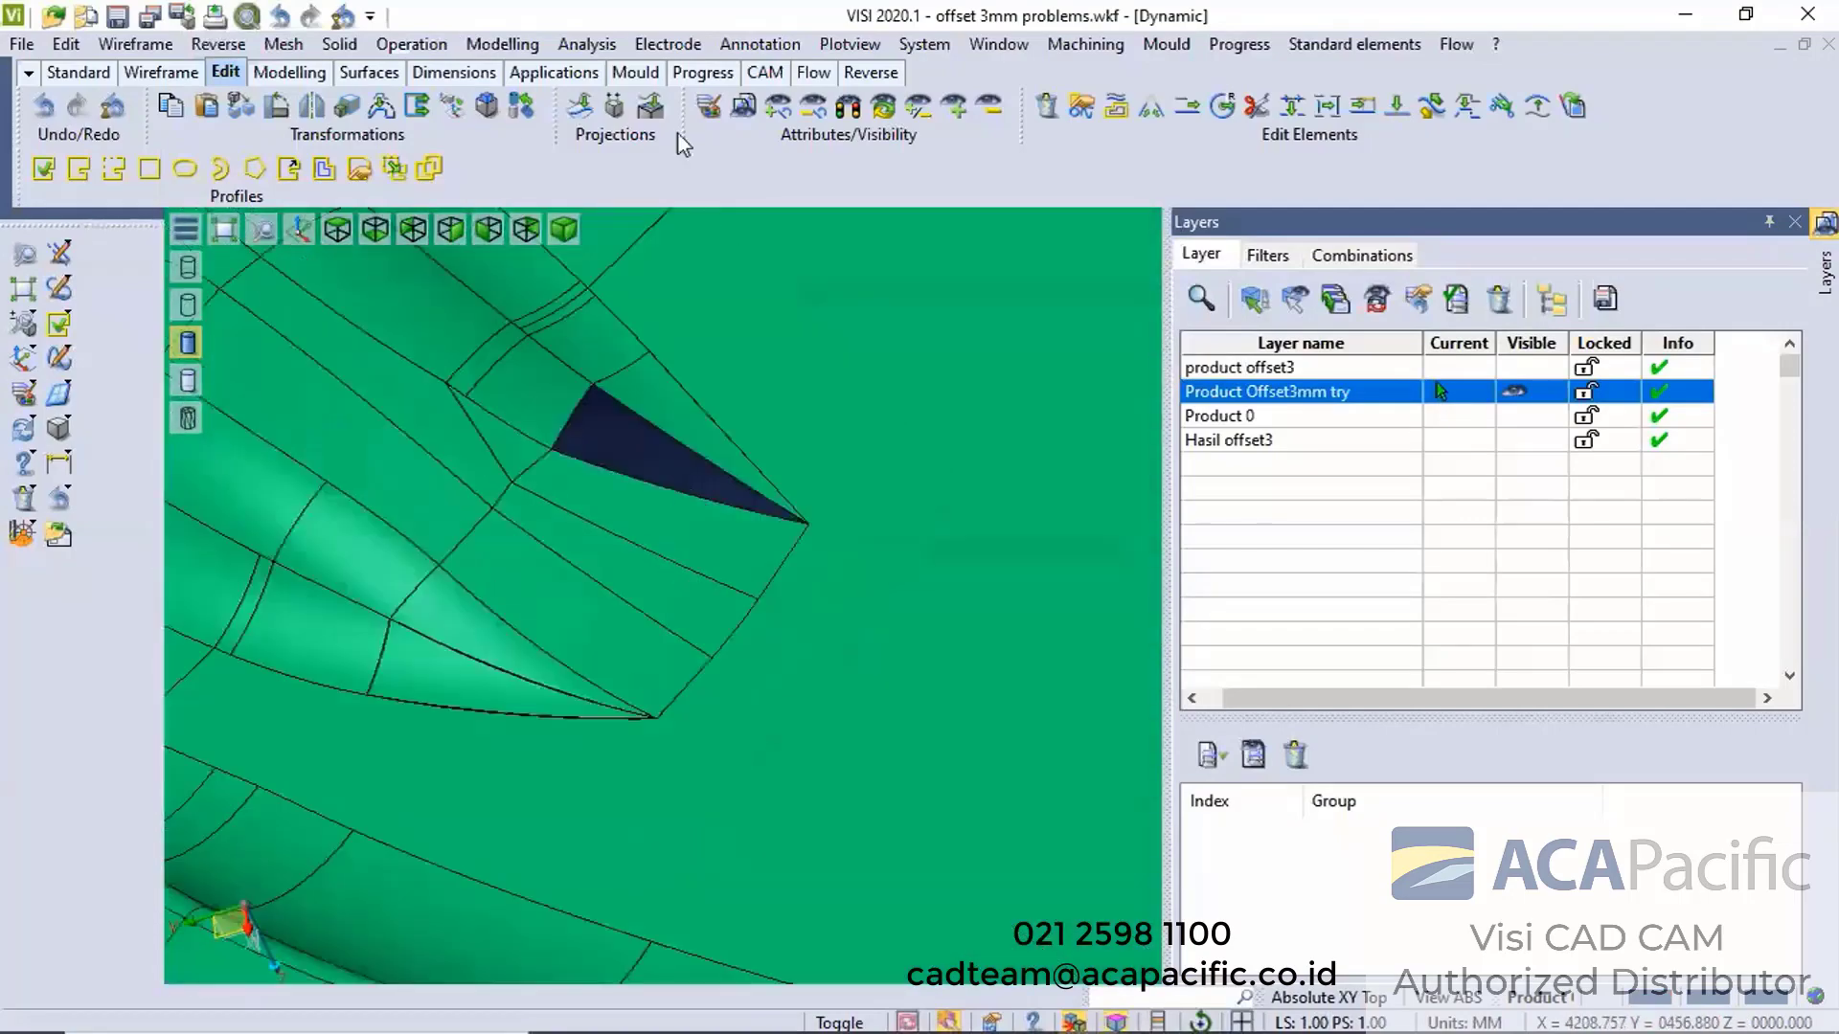
left_click(369, 72)
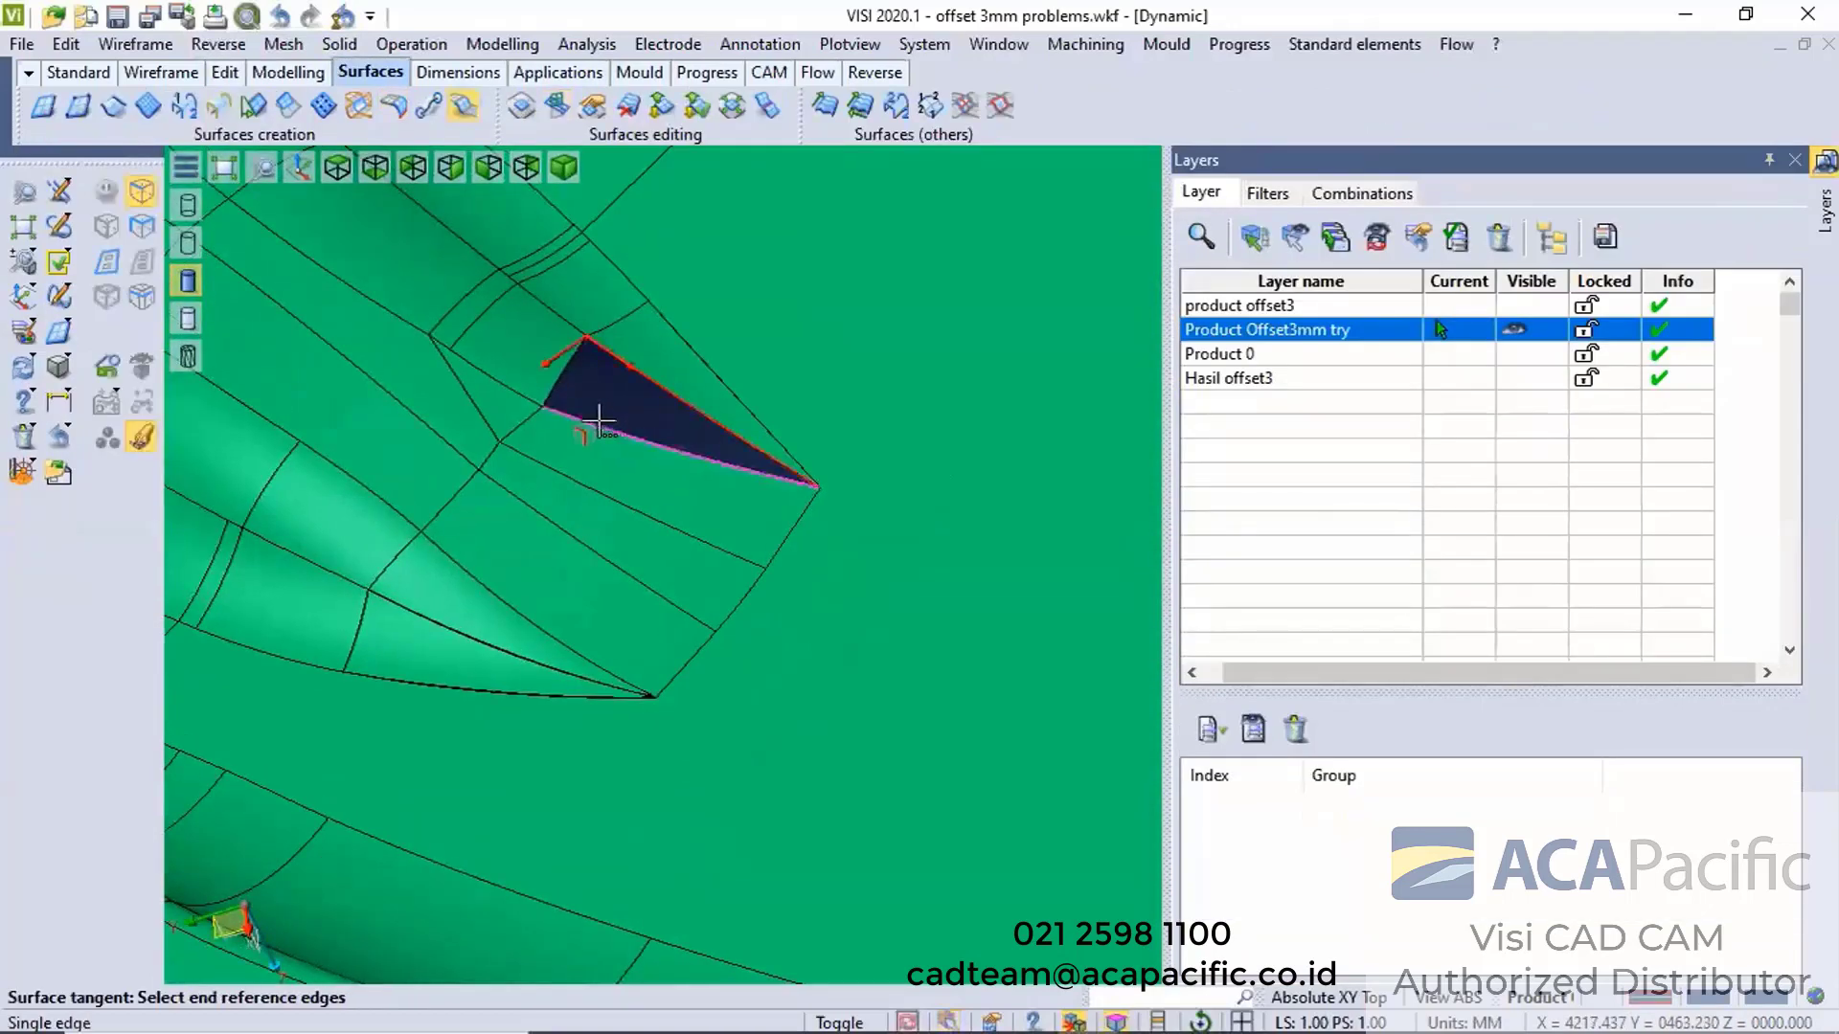
left_click(584, 421)
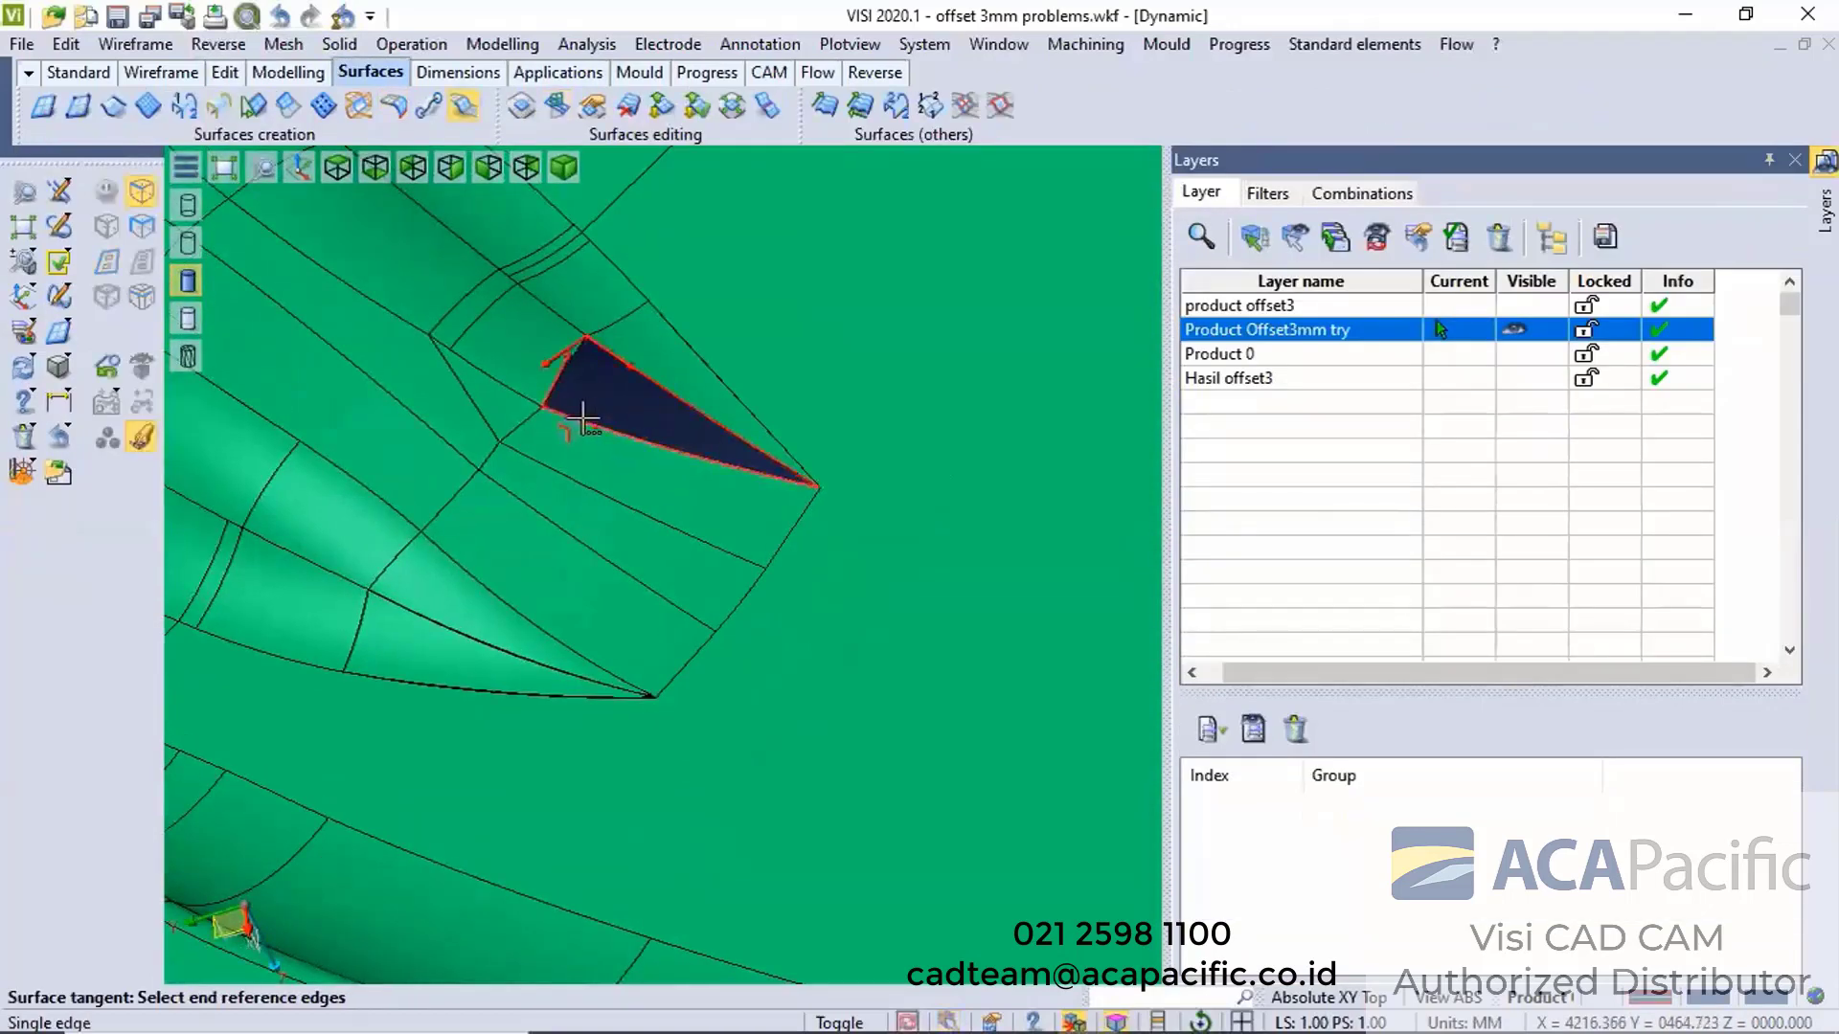
right_click(637, 480)
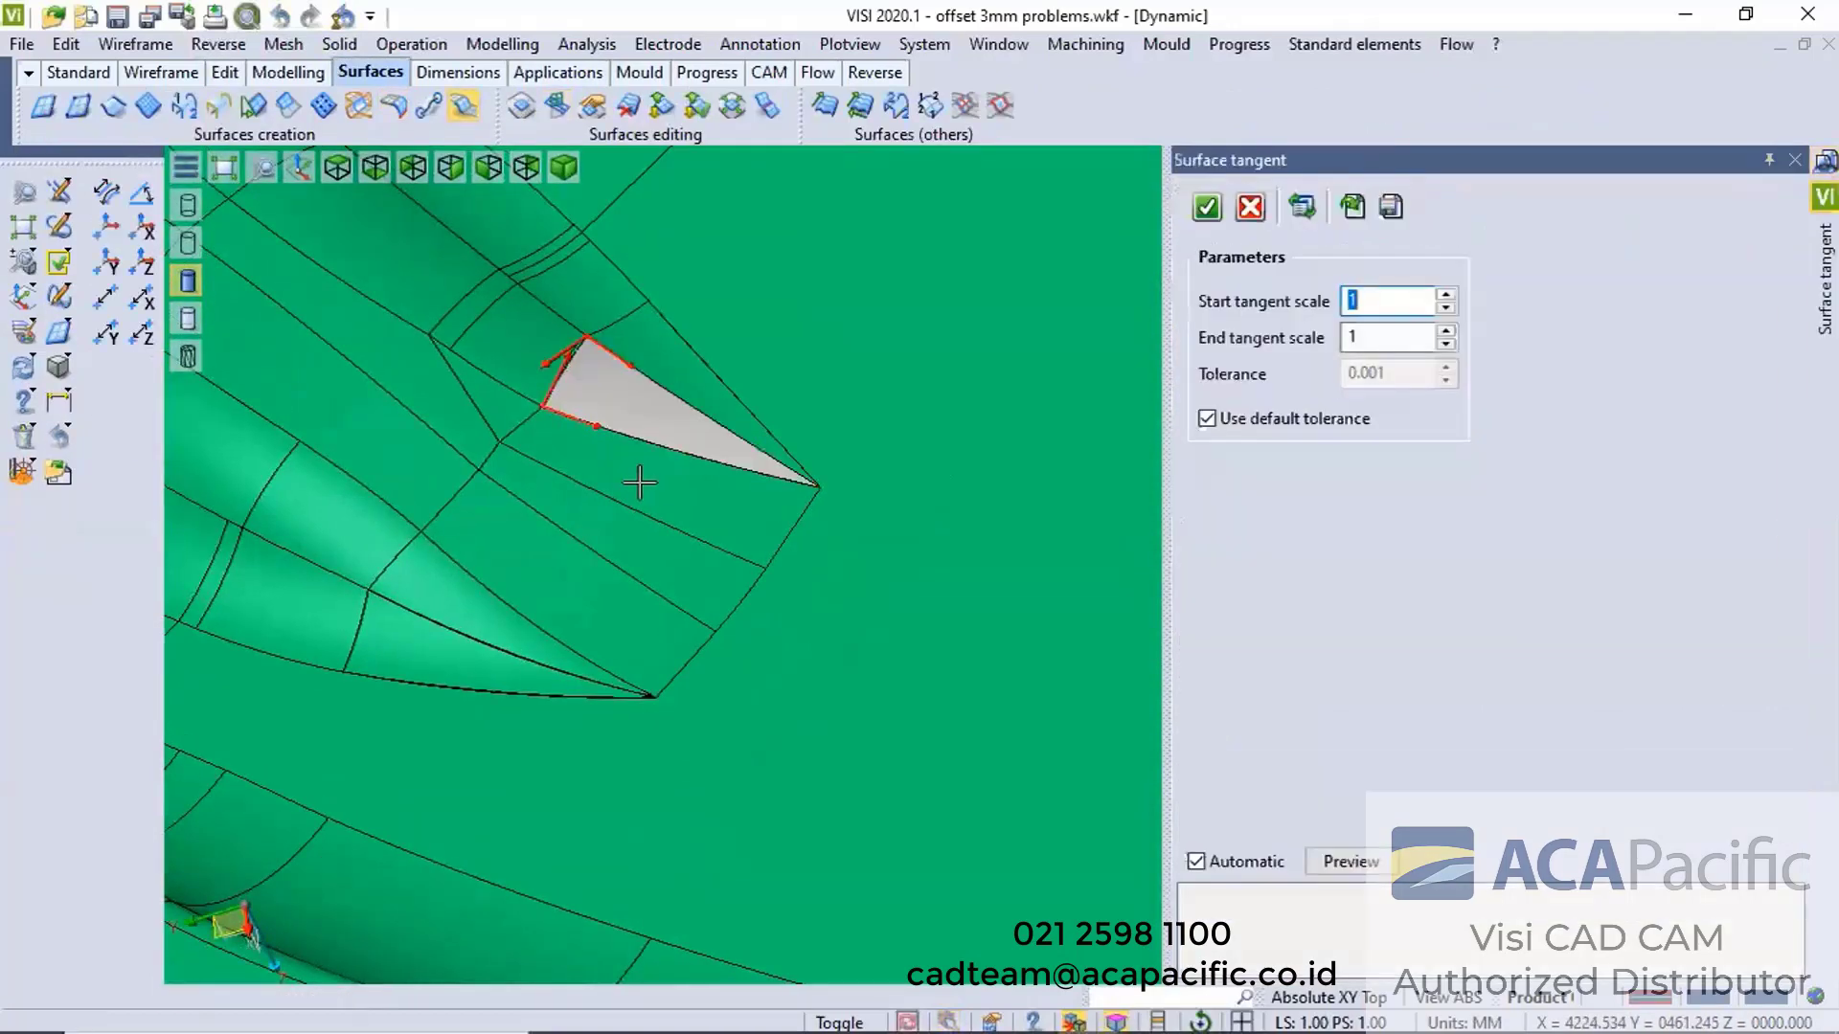
right_click(640, 483)
Trim the grey triangular patch to the drawn edge curves around its gap, retaining the part inside the opening
middle_click_drag(604, 441, 583, 415)
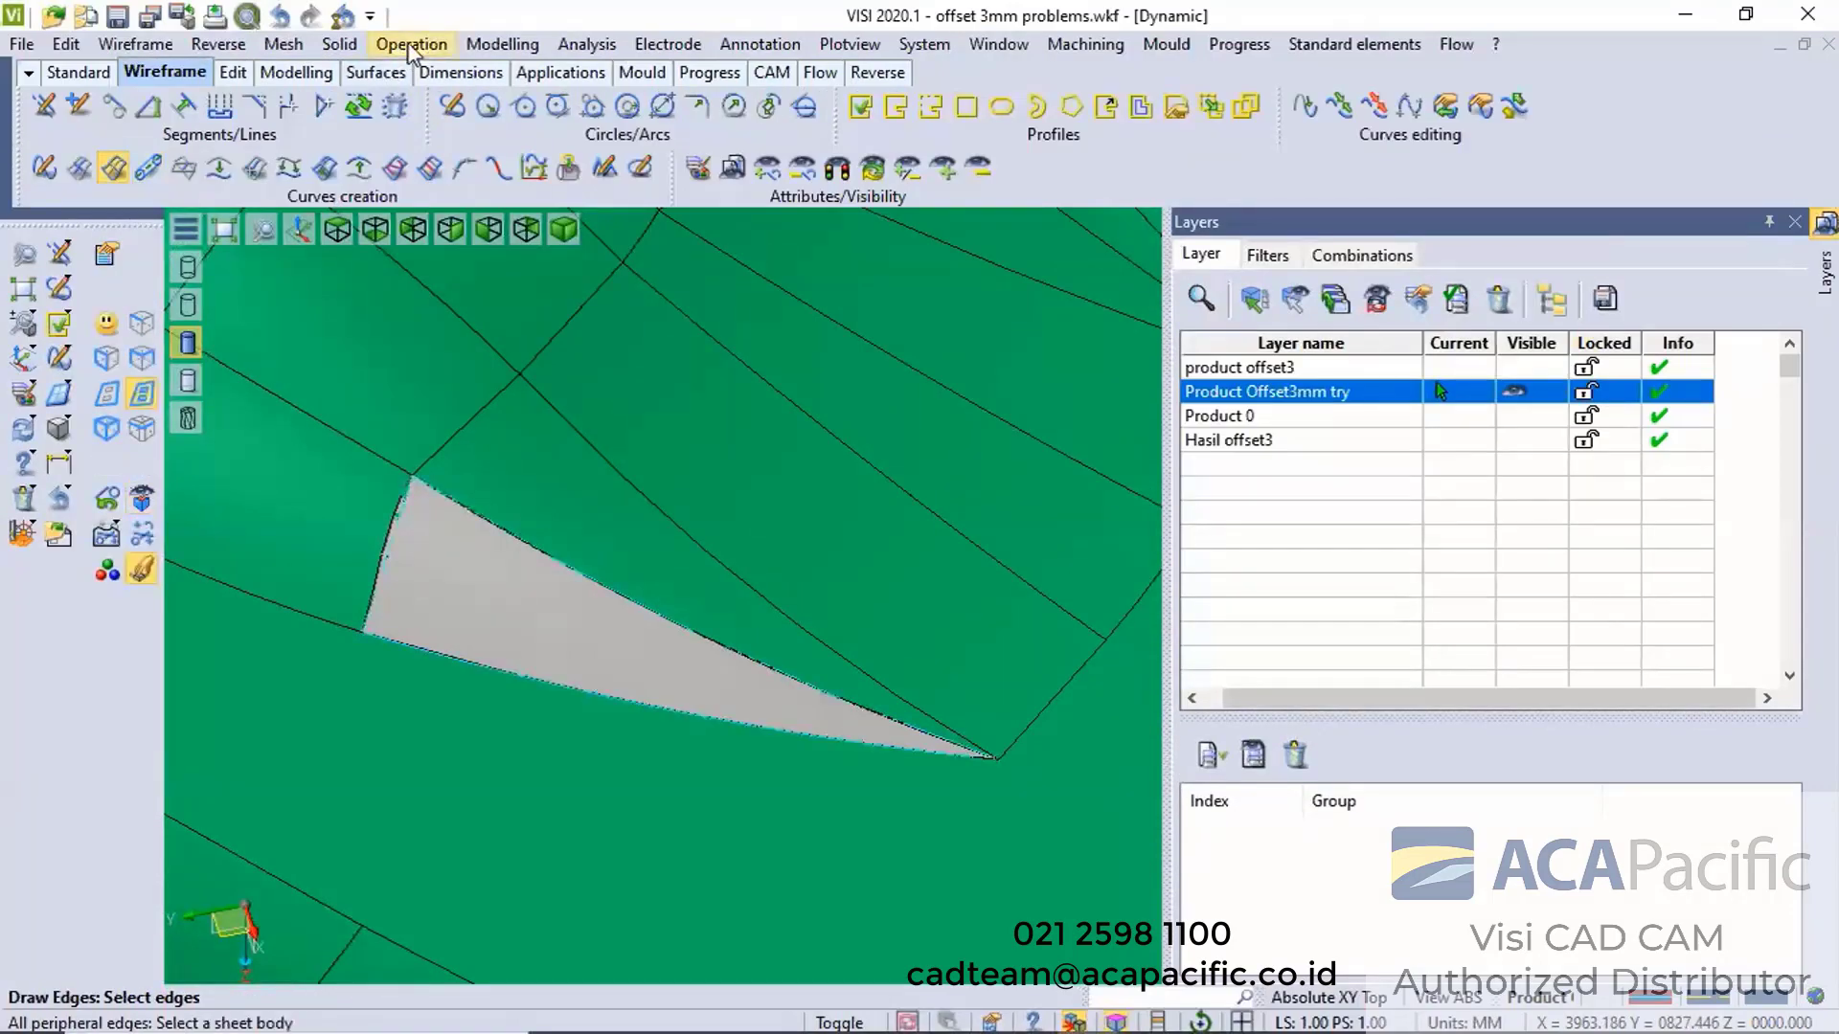
left_click(339, 44)
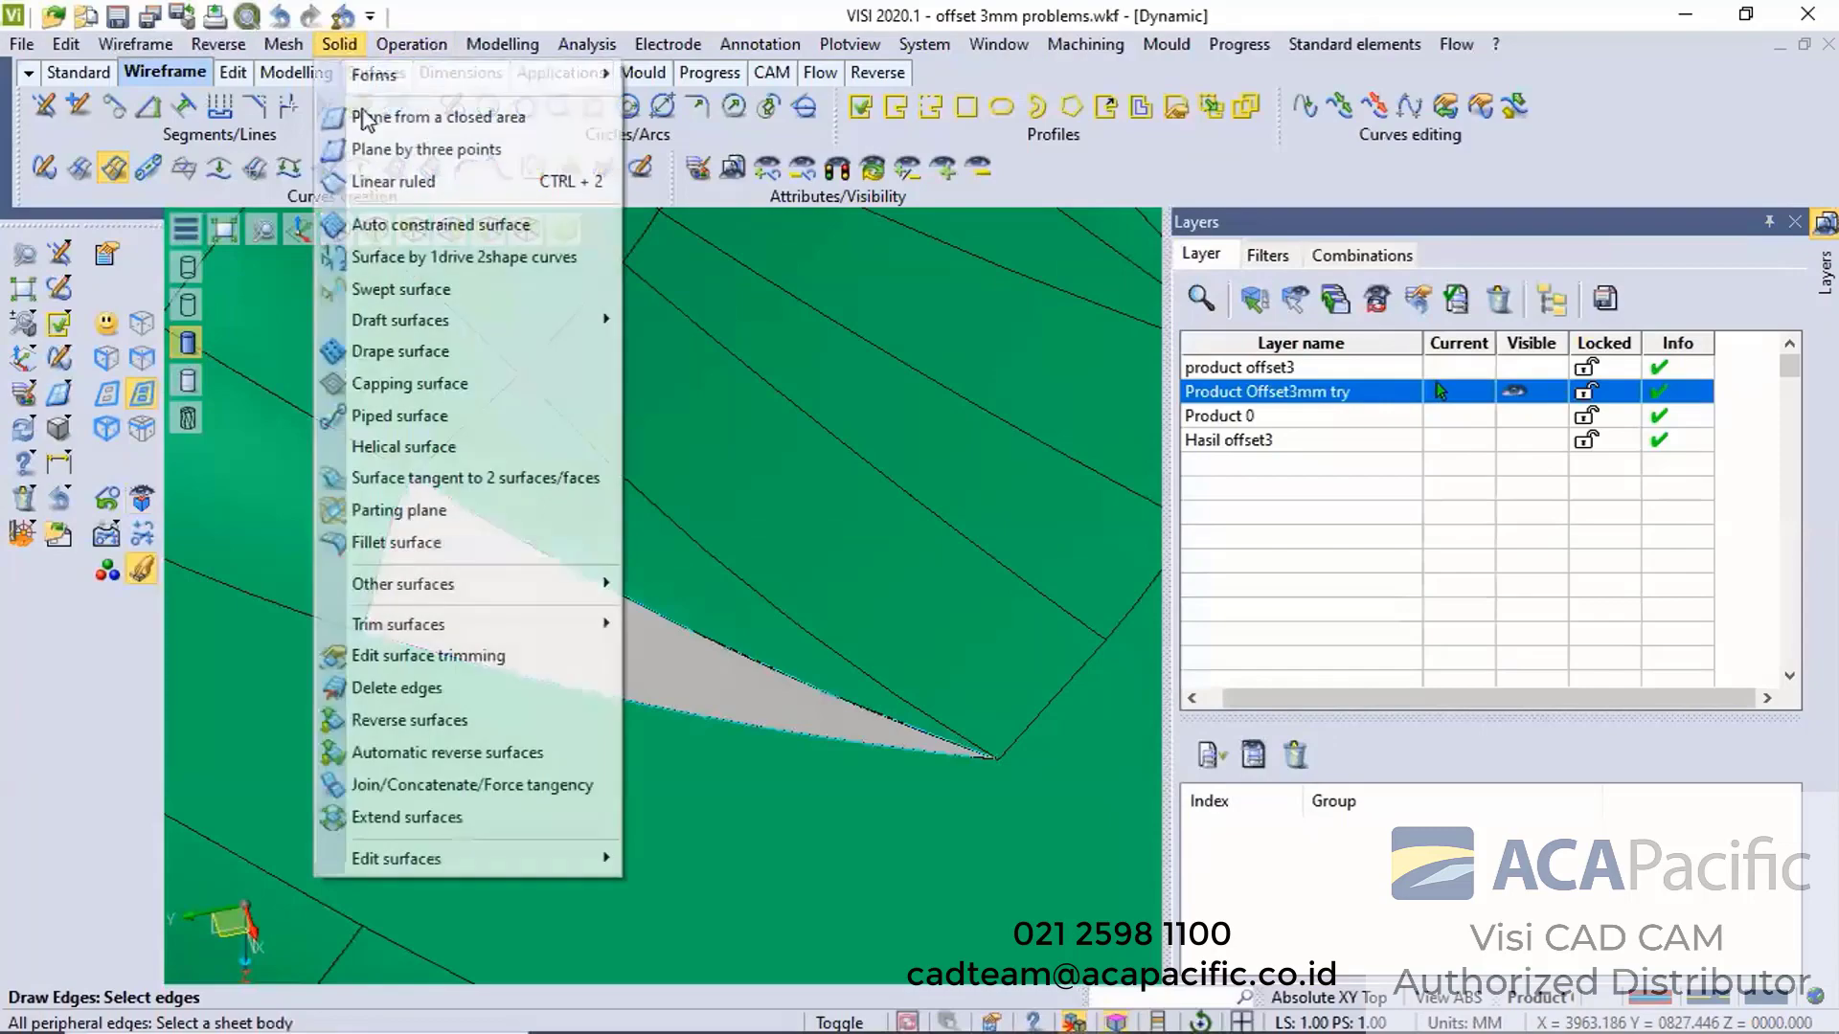
mouse_move(432, 628)
left_click(669, 632)
left_click(597, 631)
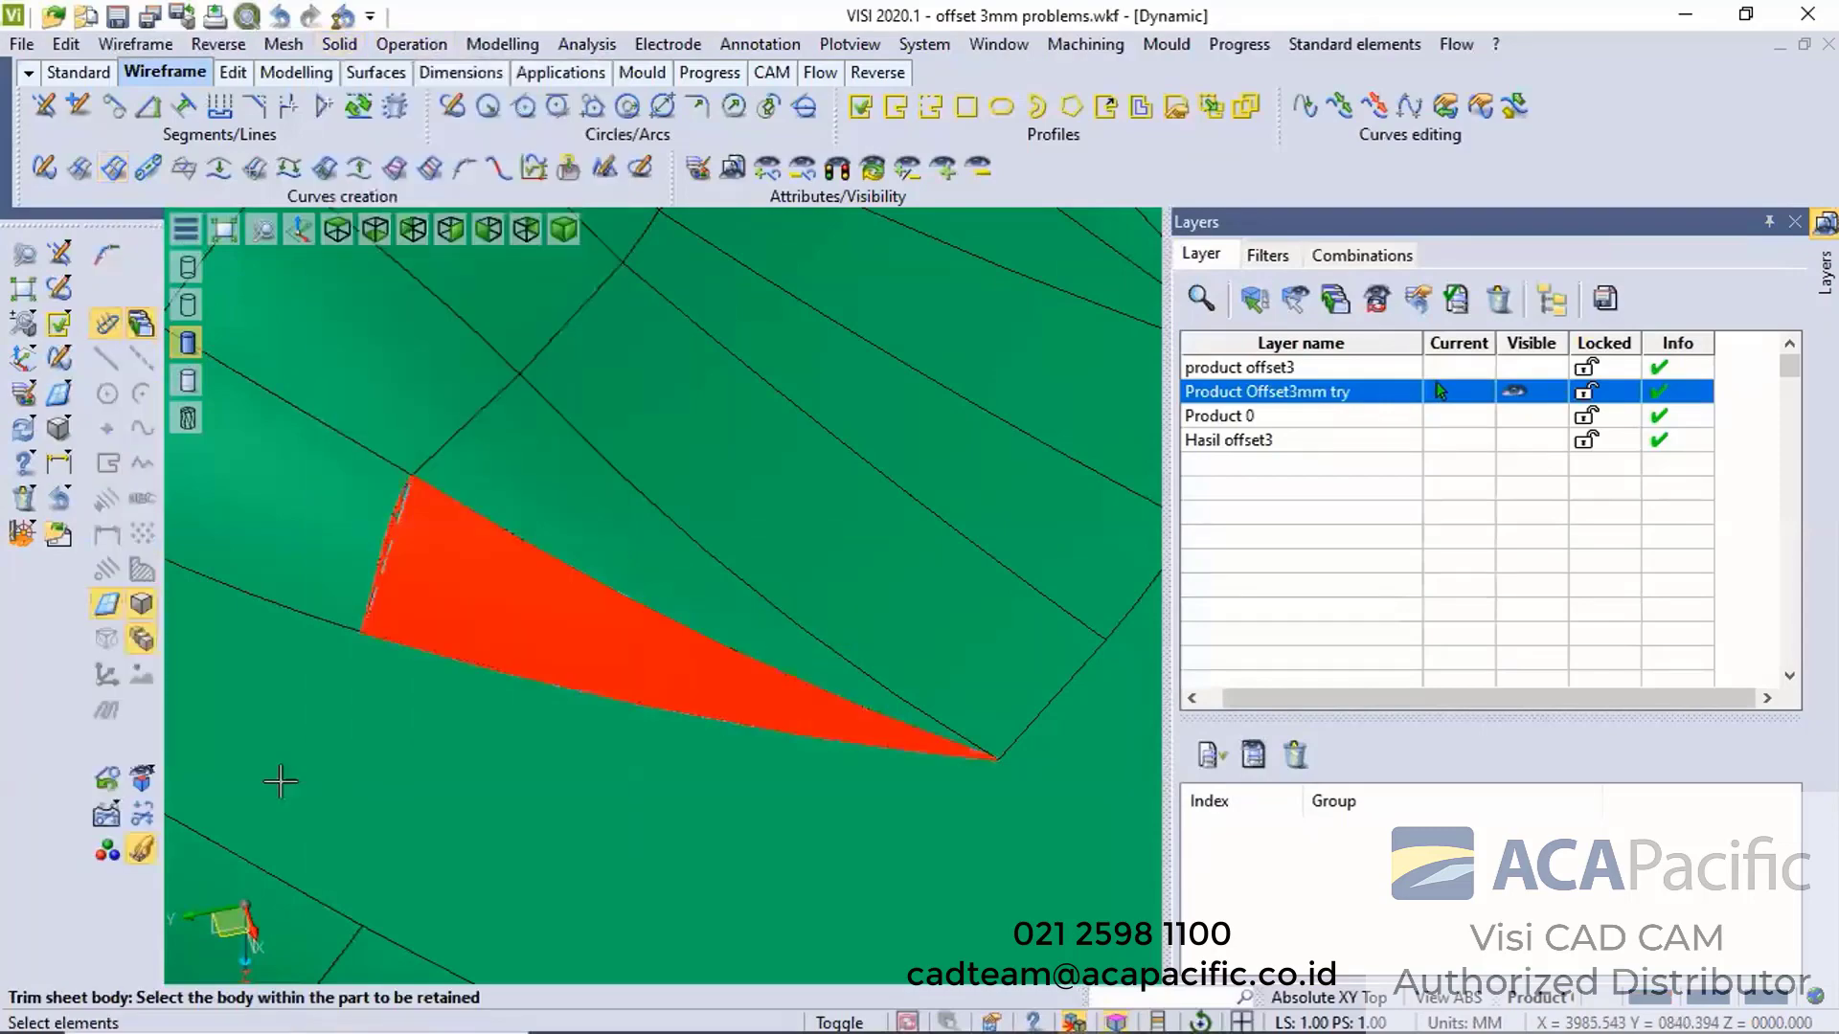
mouse_move(302, 411)
left_mouse_down()
mouse_move(677, 665)
mouse_move(1054, 851)
left_mouse_up()
right_click(1030, 859)
right_click(1030, 859)
right_click(862, 796)
Unite the green product sheet with the trimmed grey triangular patch
left_click(389, 48)
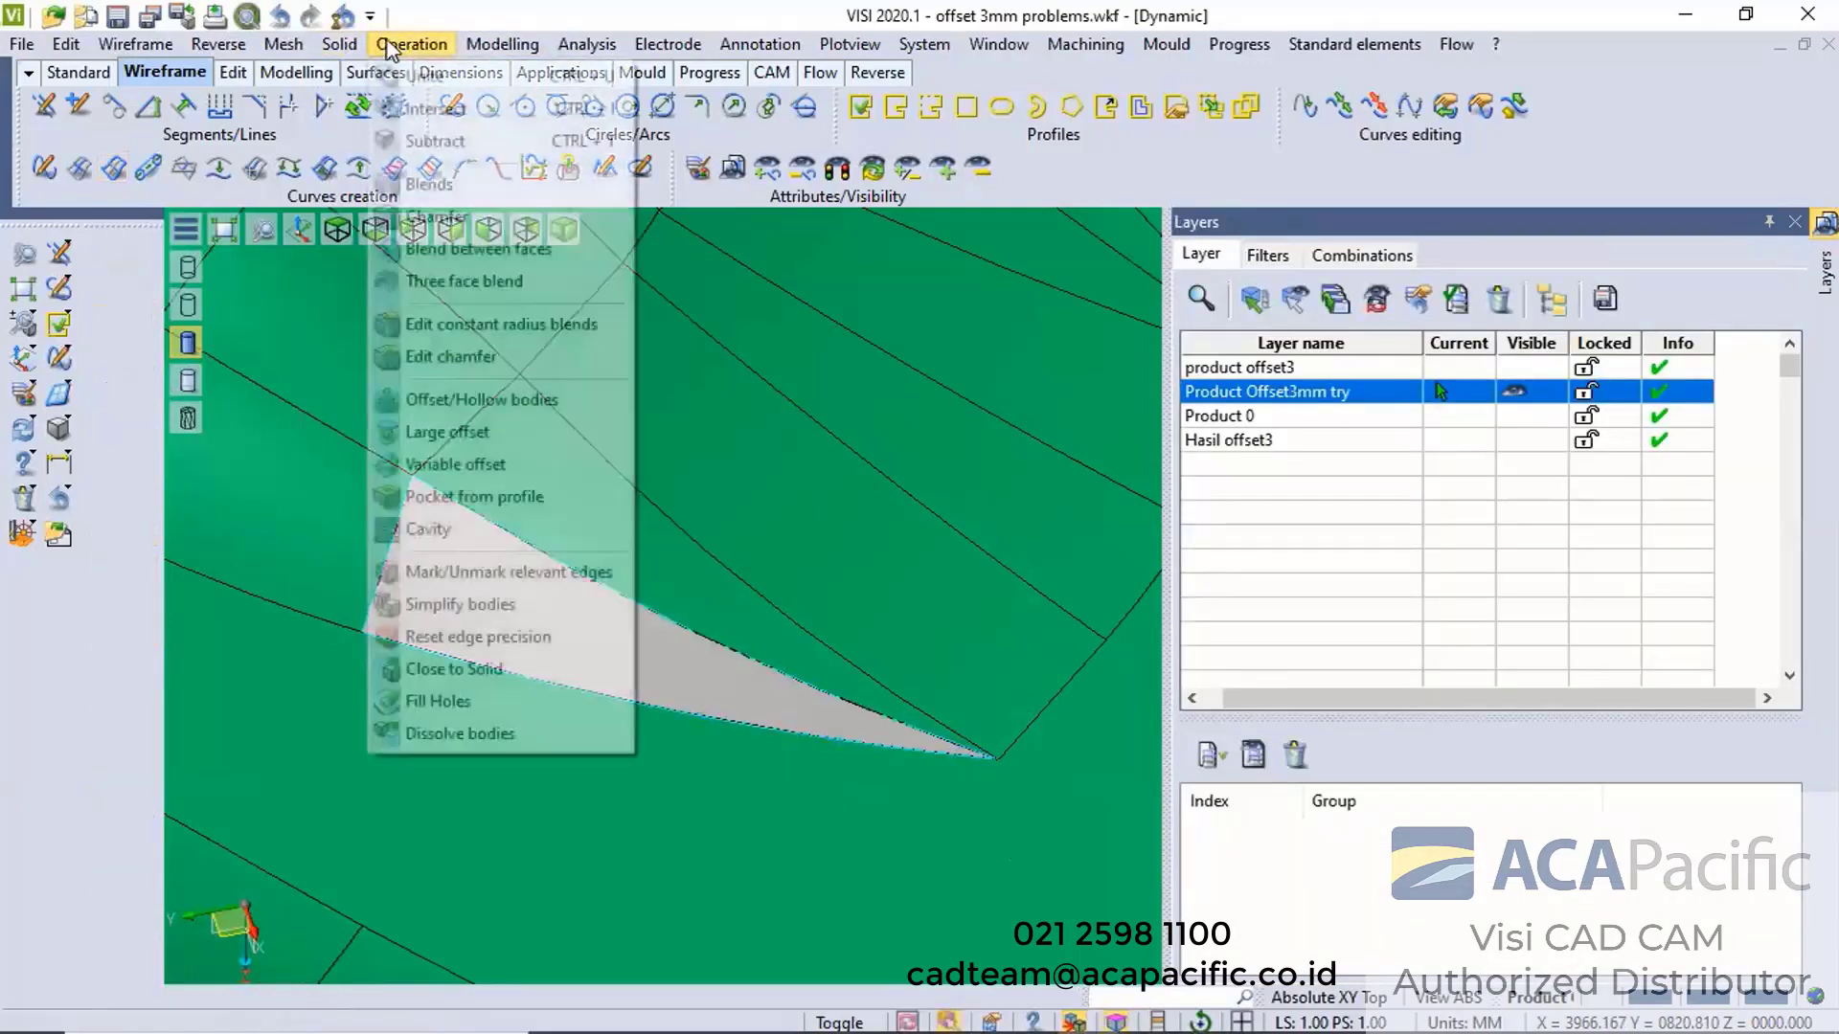
left_click(398, 75)
left_click(496, 334)
left_click(969, 732)
right_click(970, 731)
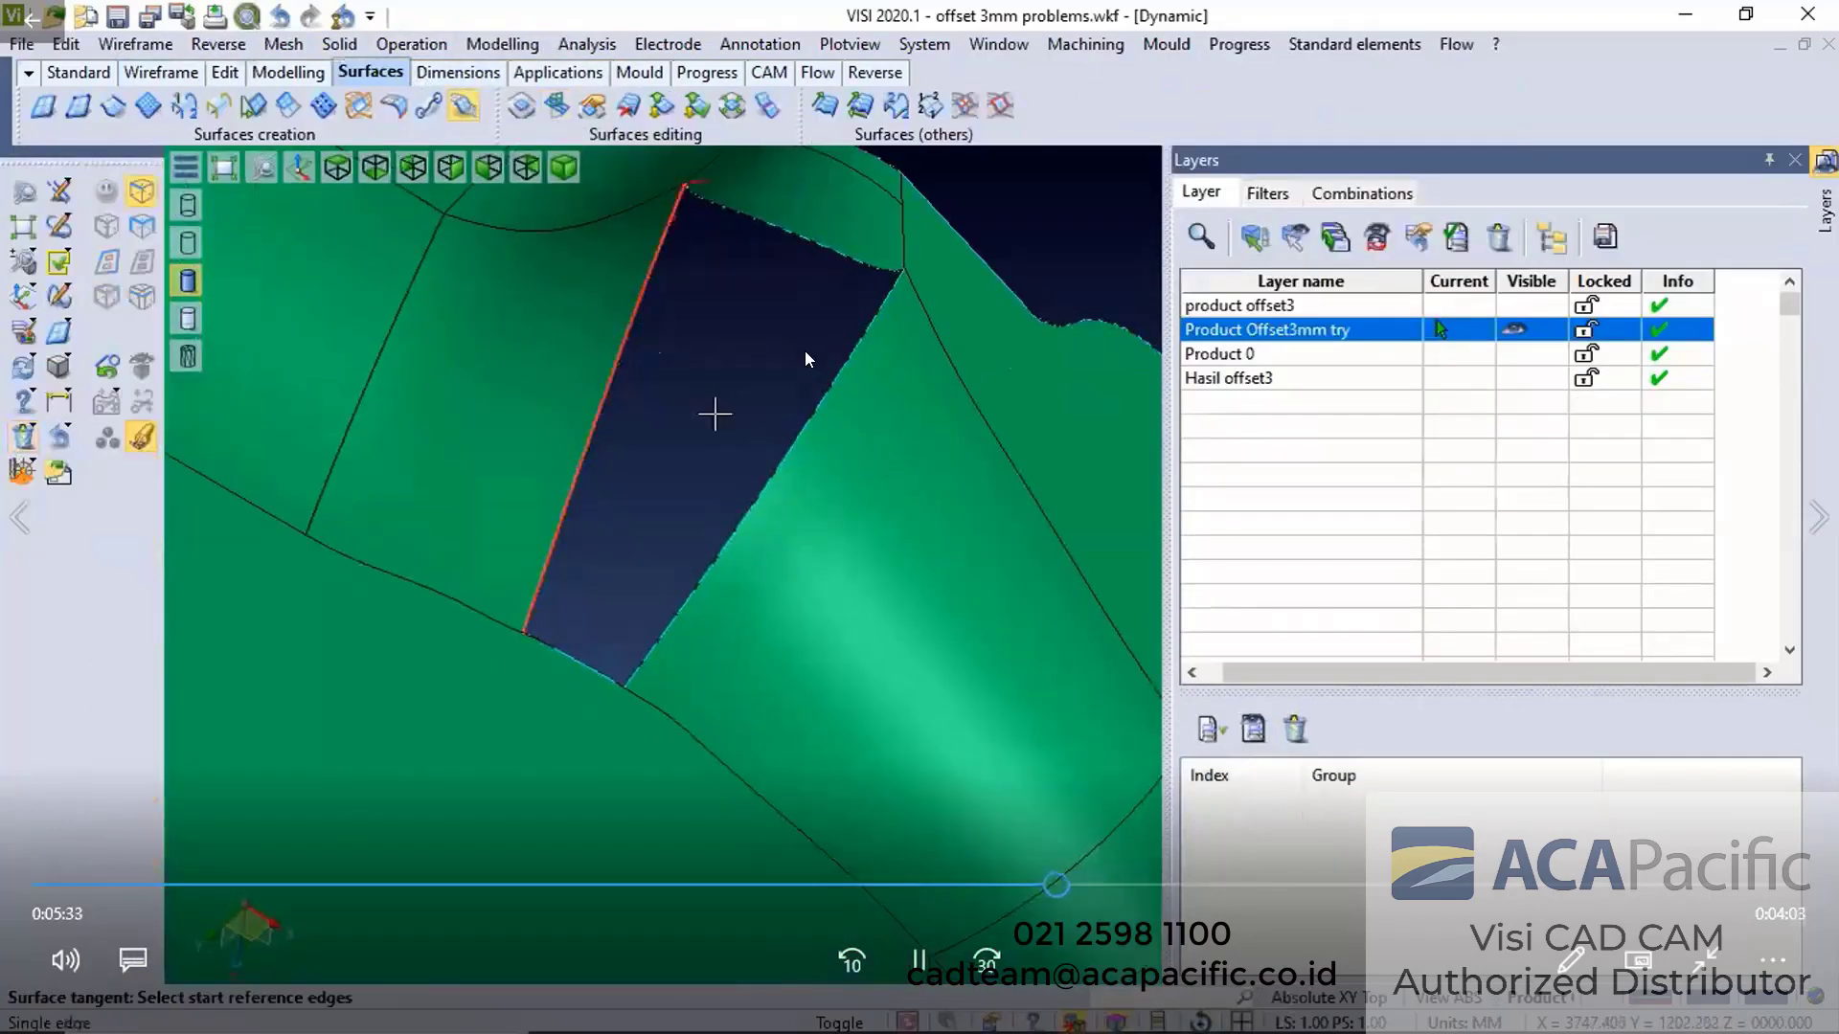
Bridge the four-sided gap on the product's upper side with a surface tangent to its two long edges, tangent scales 1
right_click(741, 408)
left_click(824, 369)
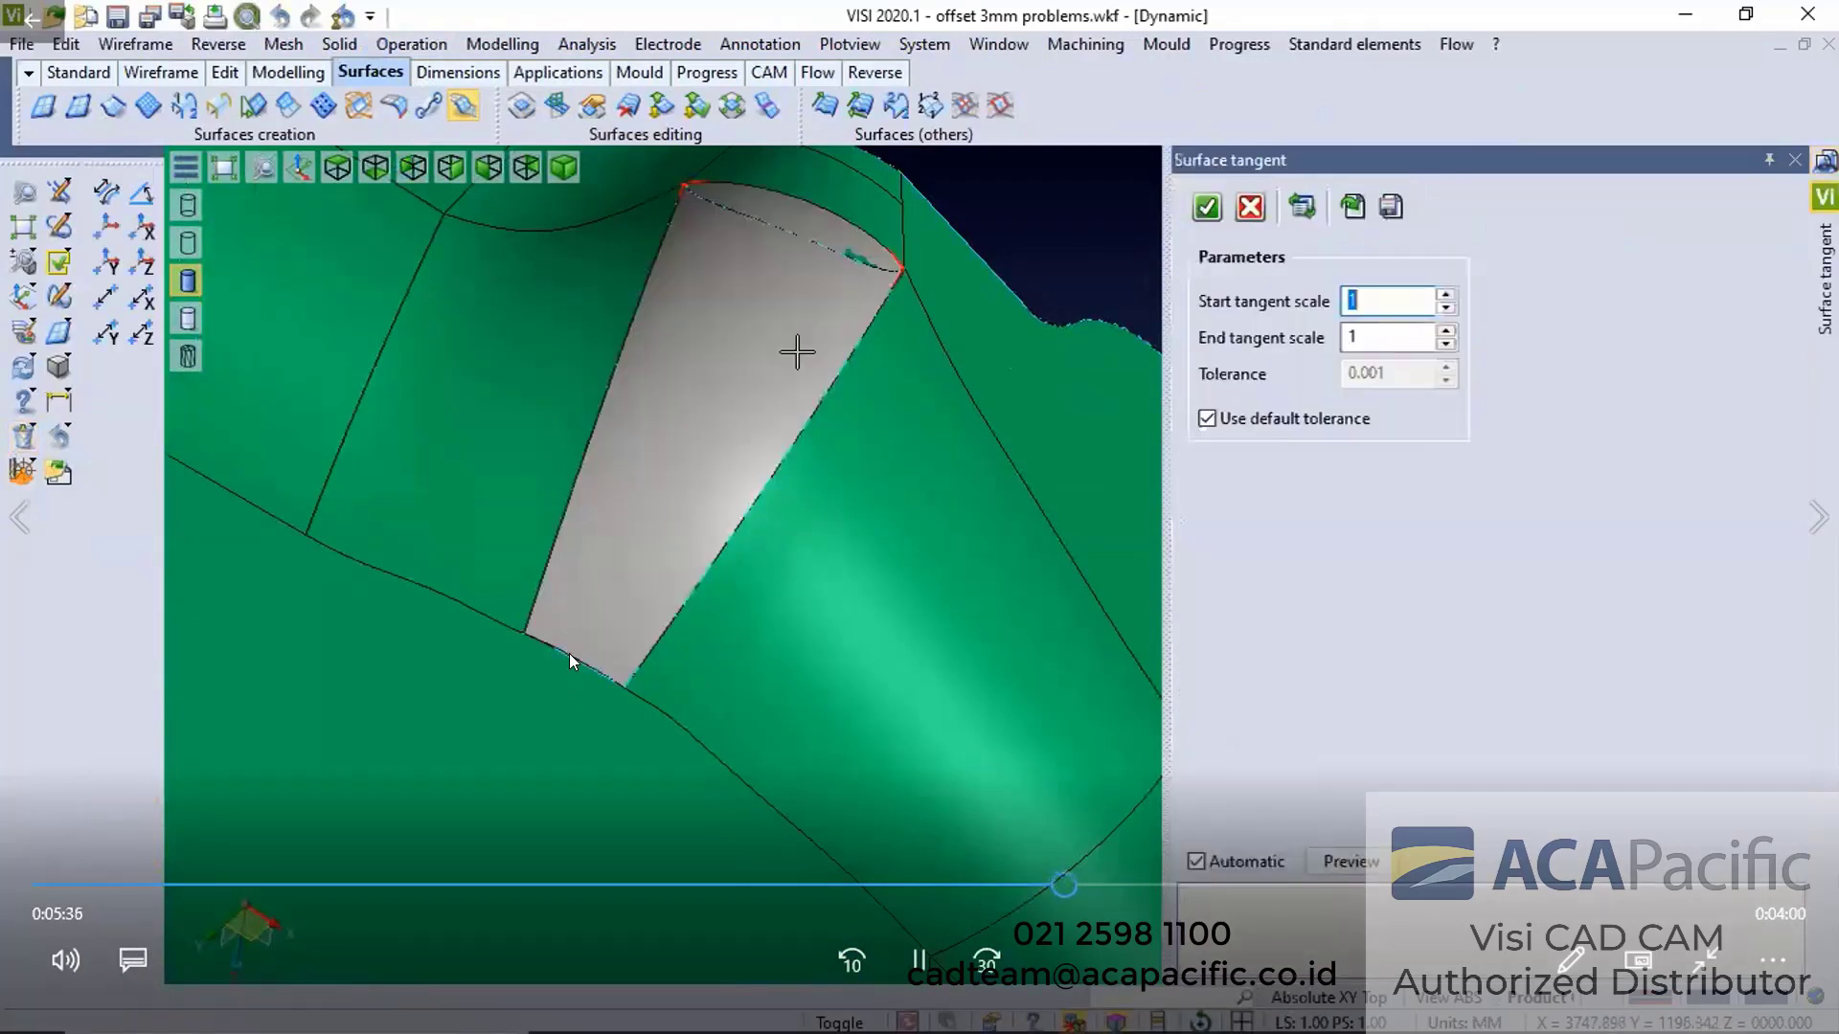
right_click(912, 415)
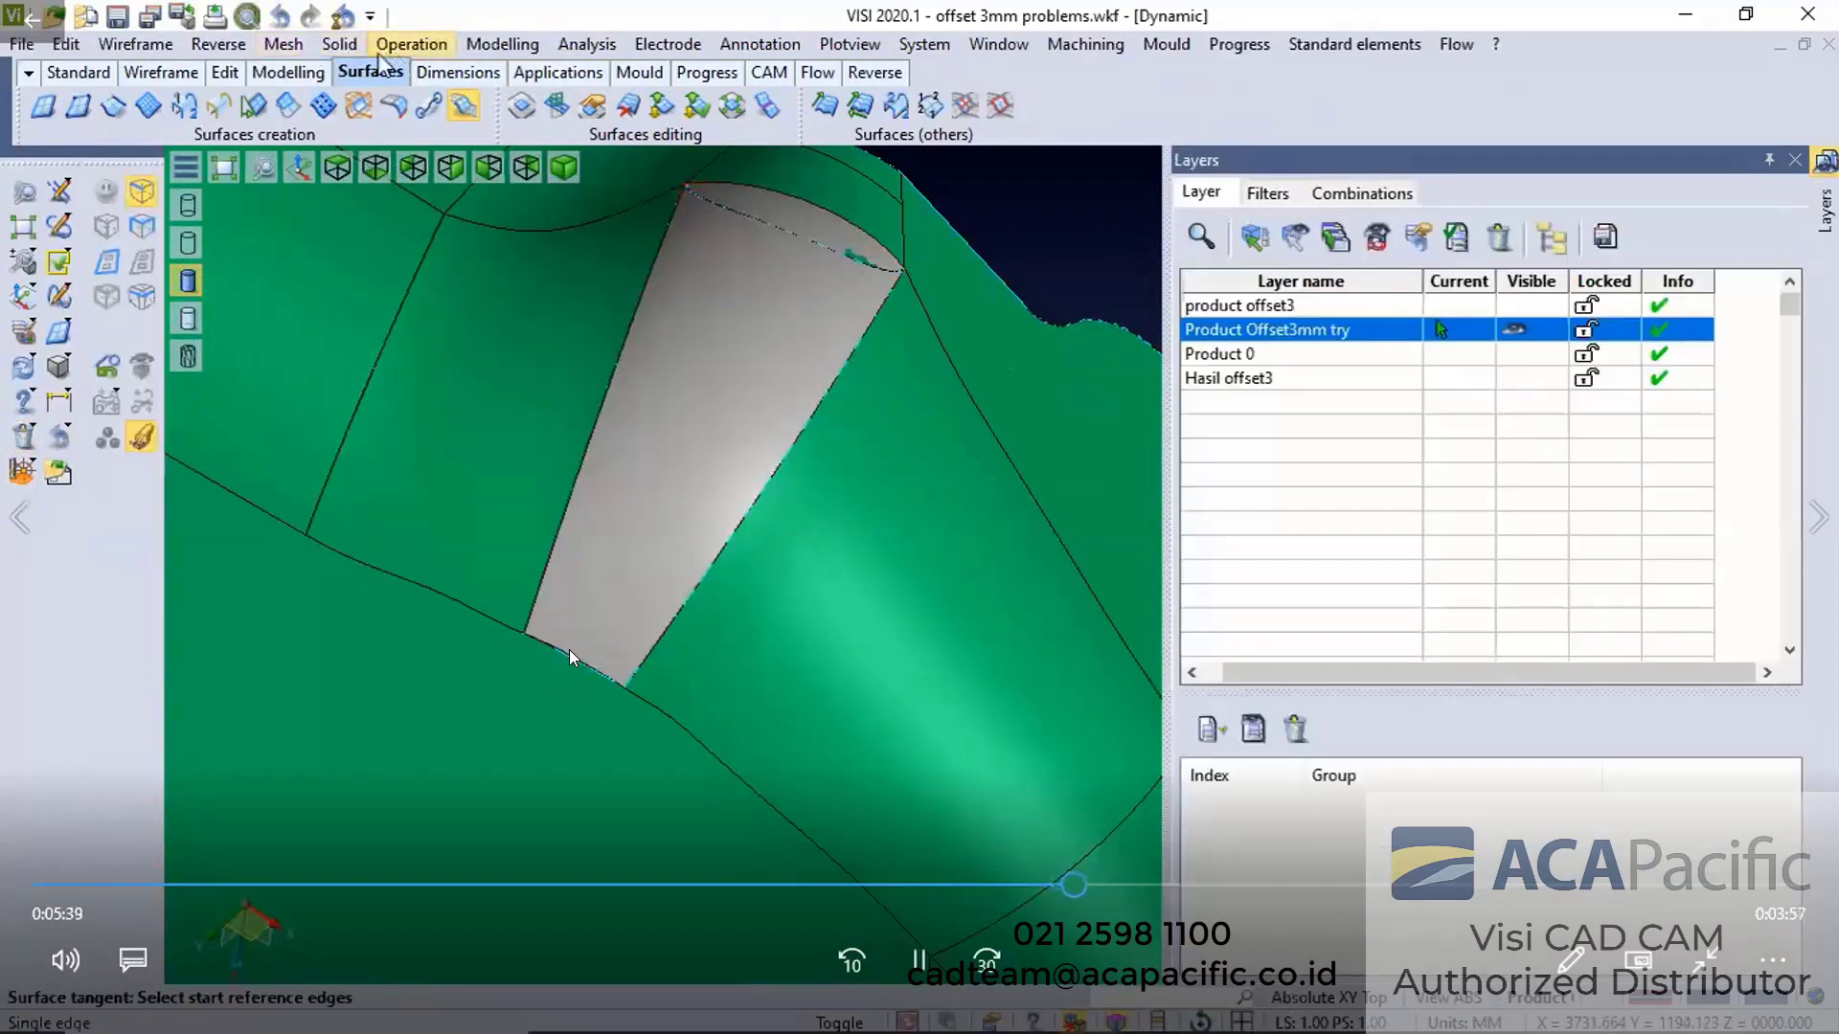
left_click(339, 44)
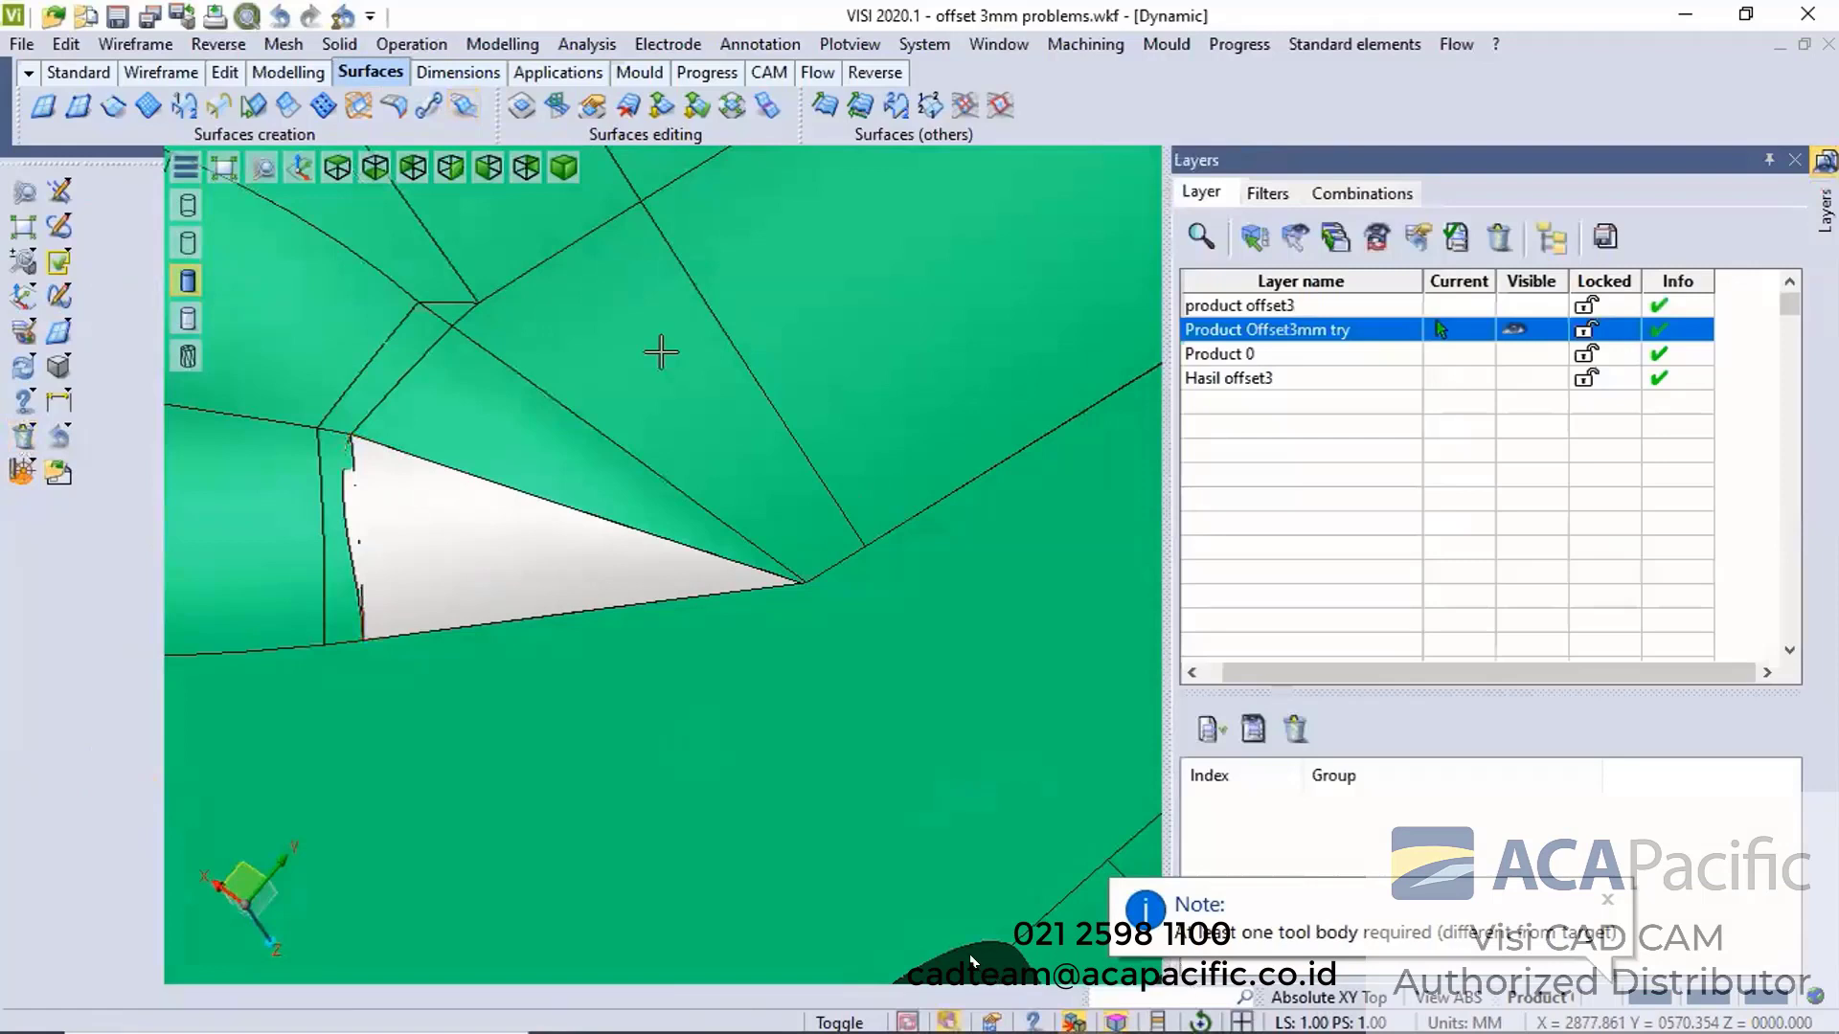
Unite the green product sheet with the white triangular patch at the recess corner
mouse_move(955, 937)
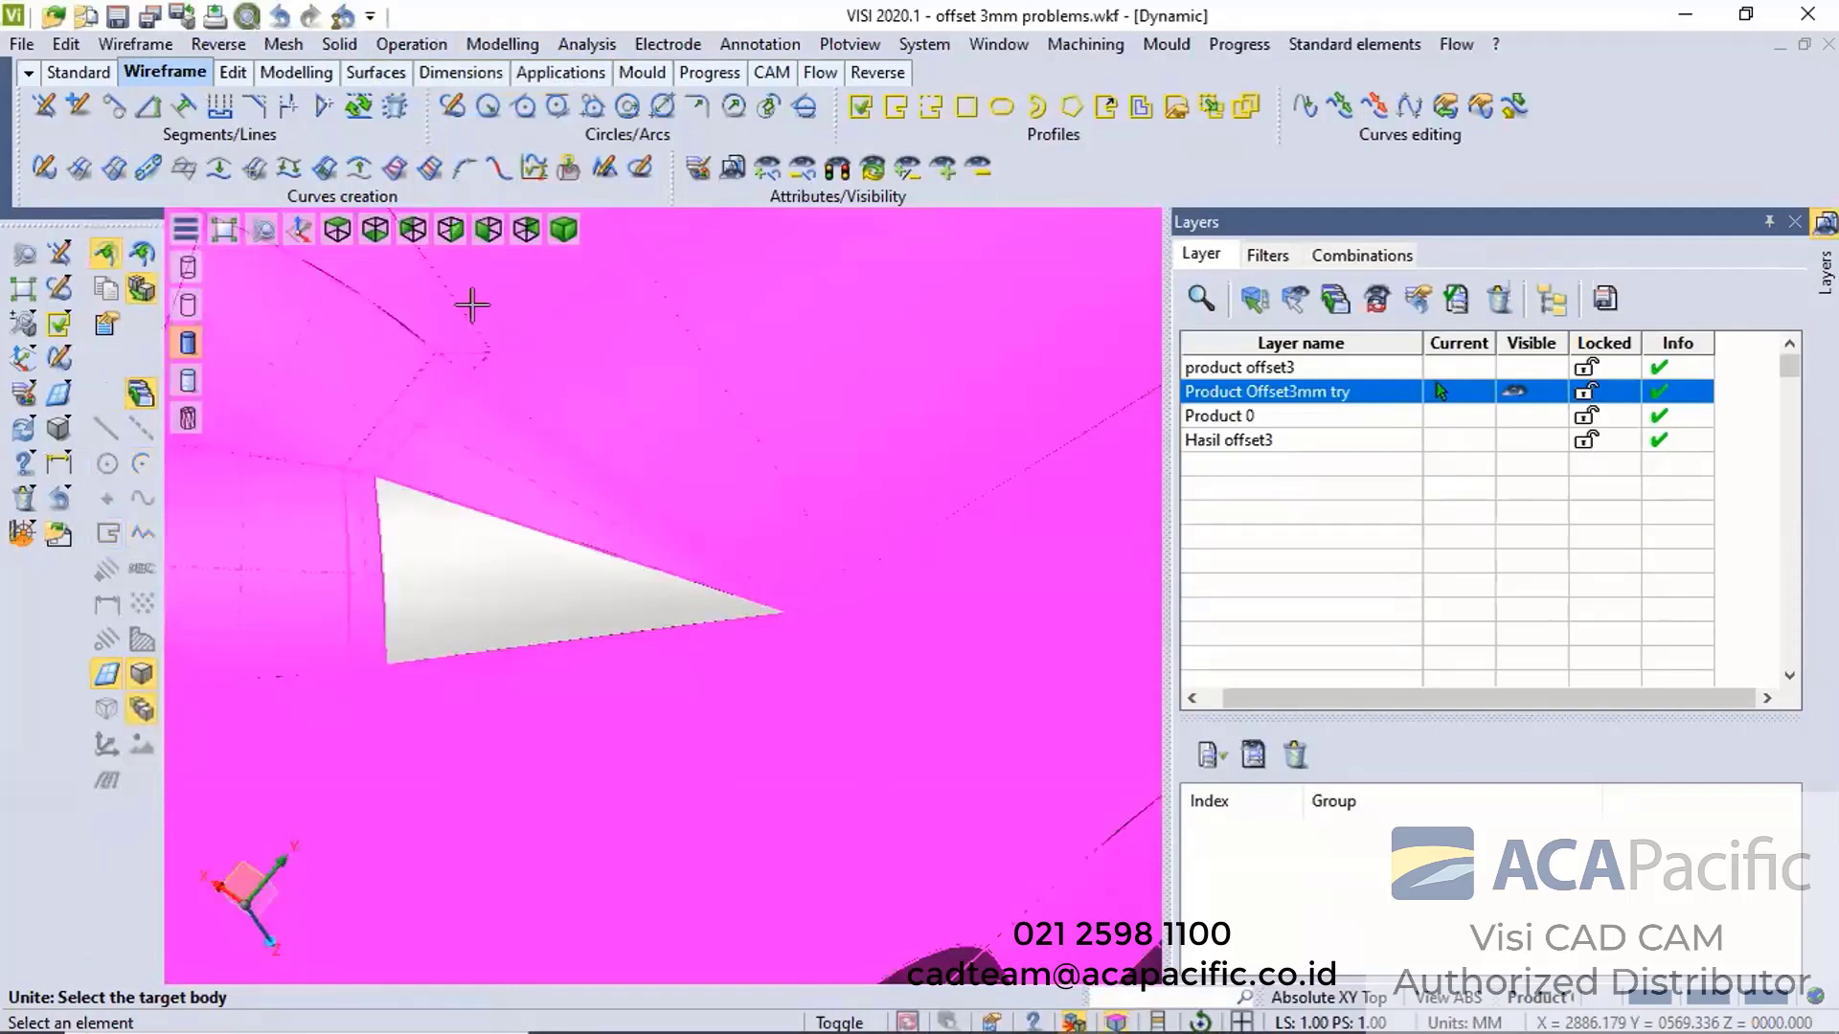
left_click(472, 305)
left_click(486, 601)
right_click(534, 620)
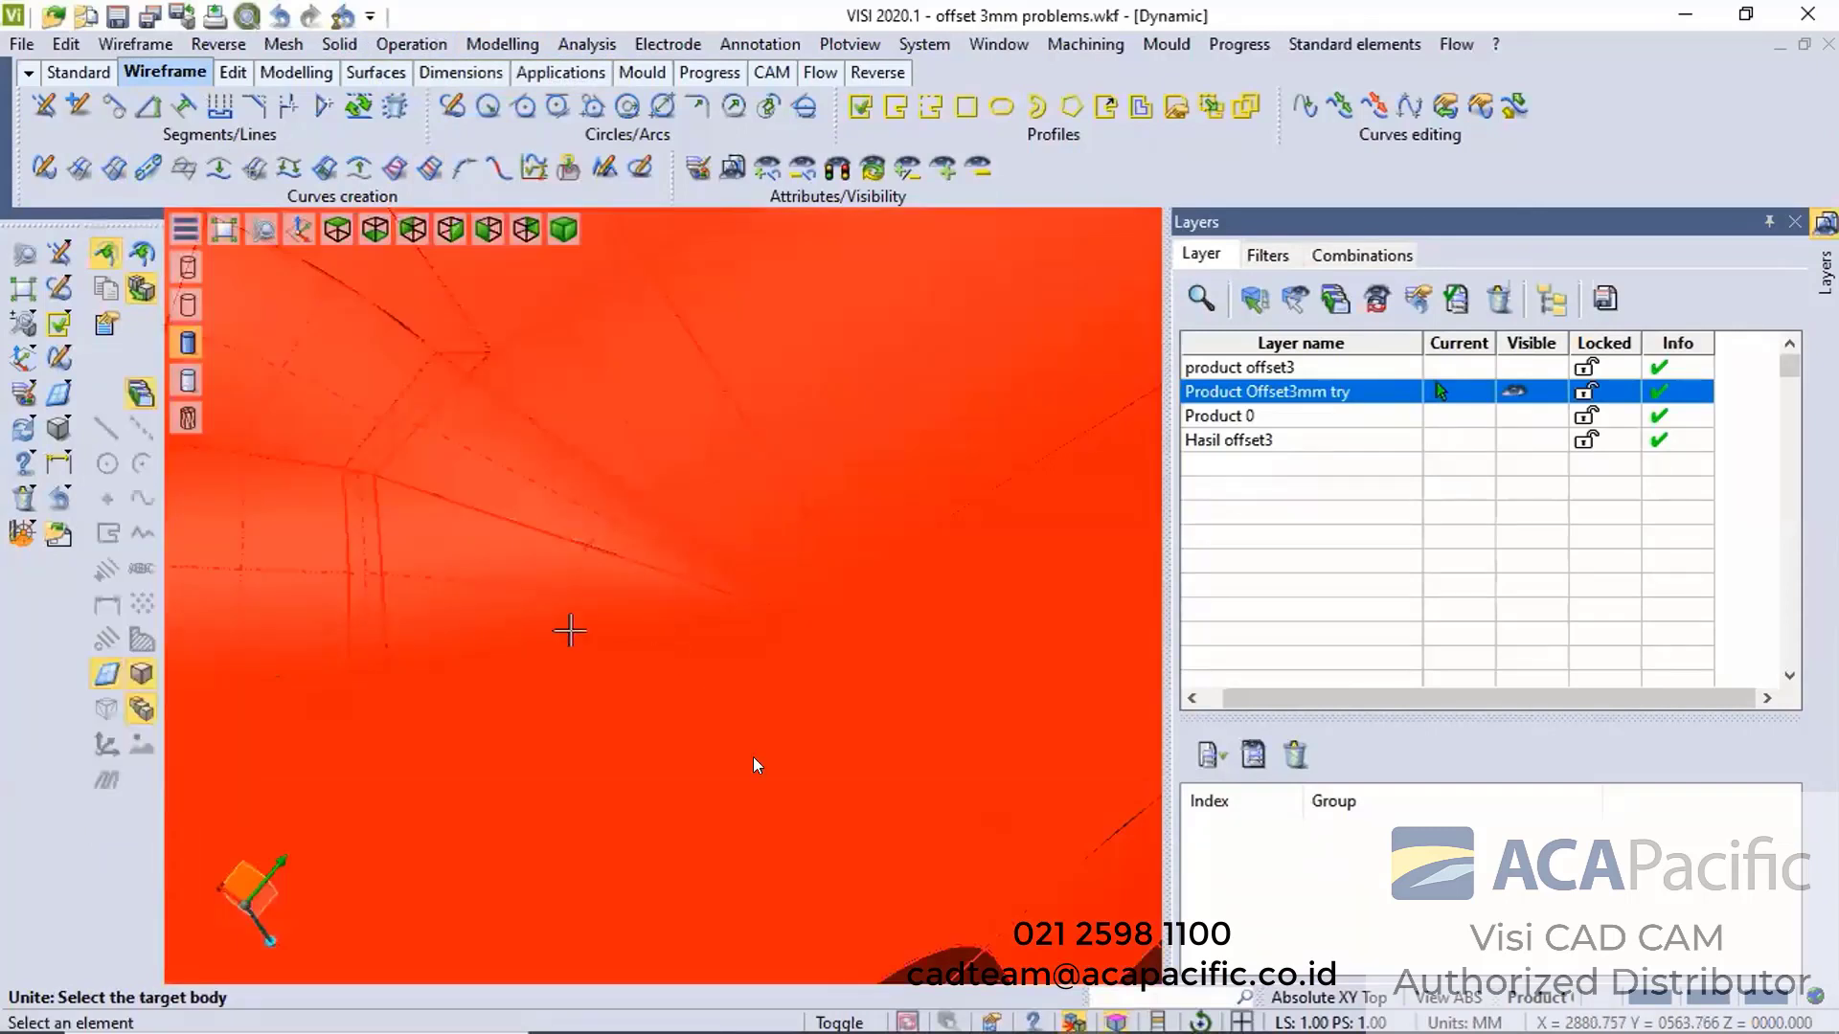
Erase the leftover edge curves around the filled recess corner
scroll(709, 649, "down", 5)
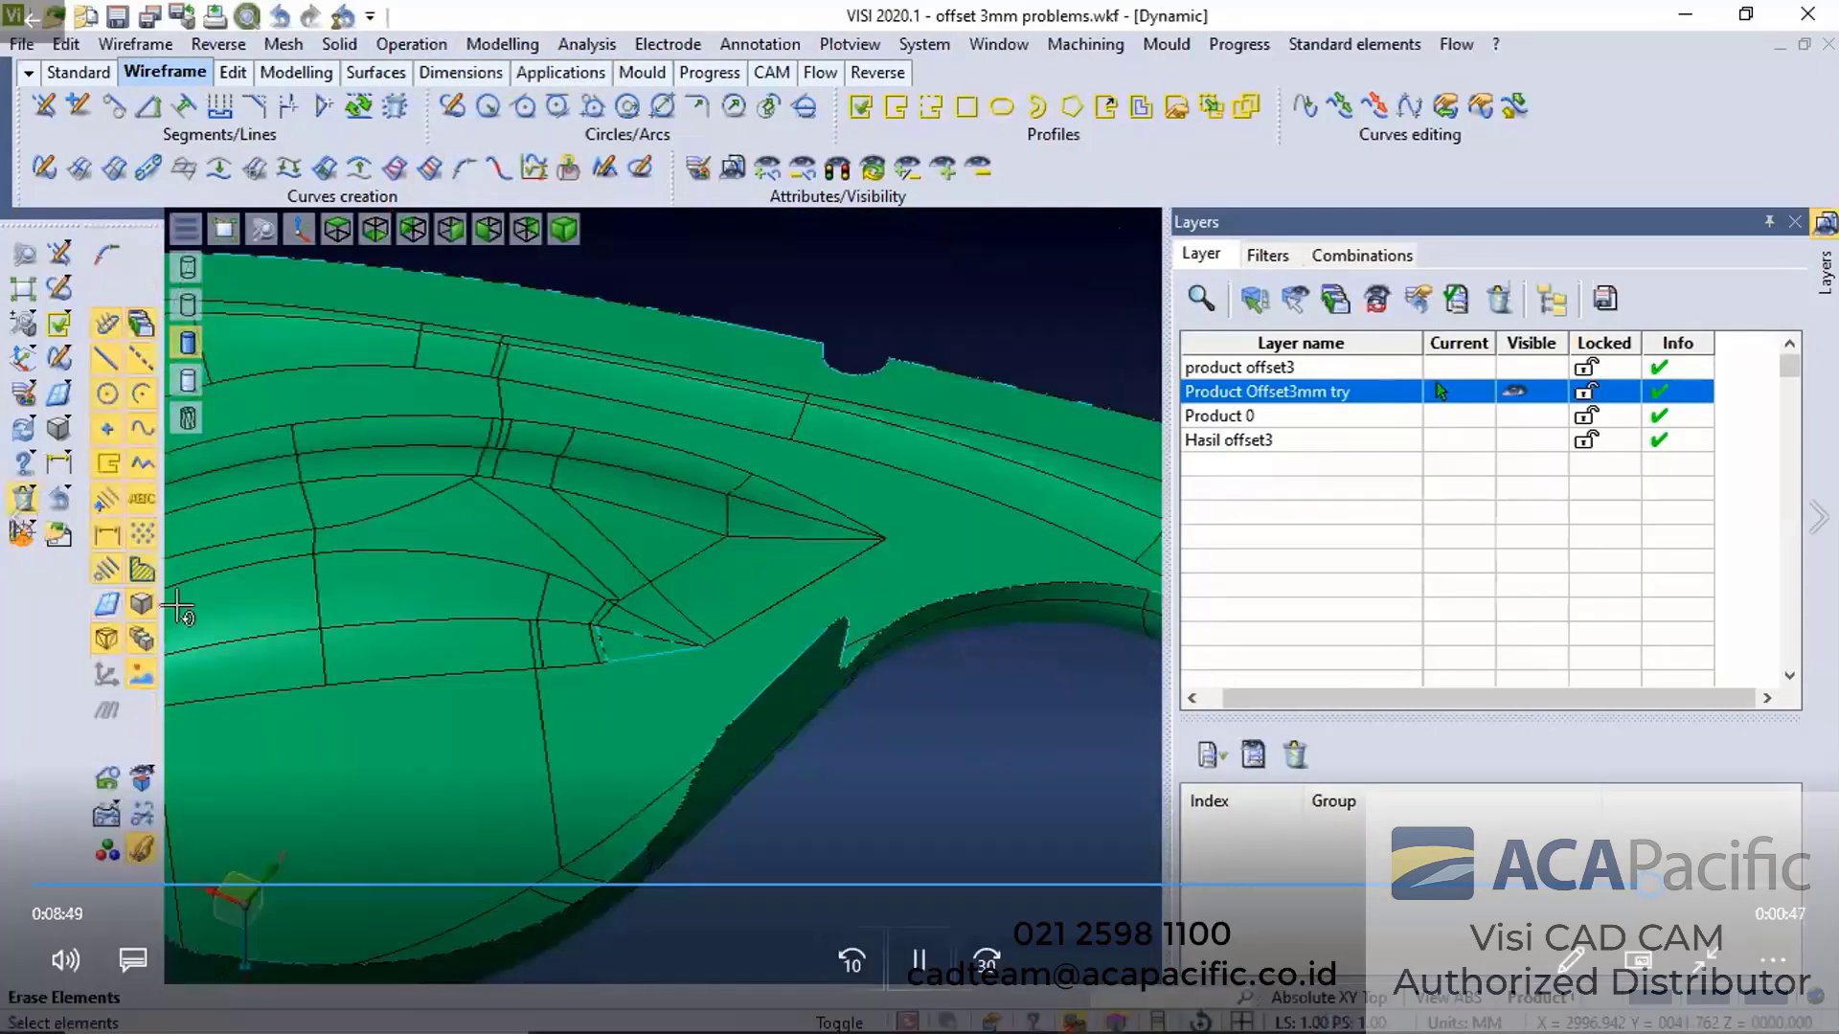
left_click_drag(320, 546, 882, 750)
right_click(991, 832)
key("Return")
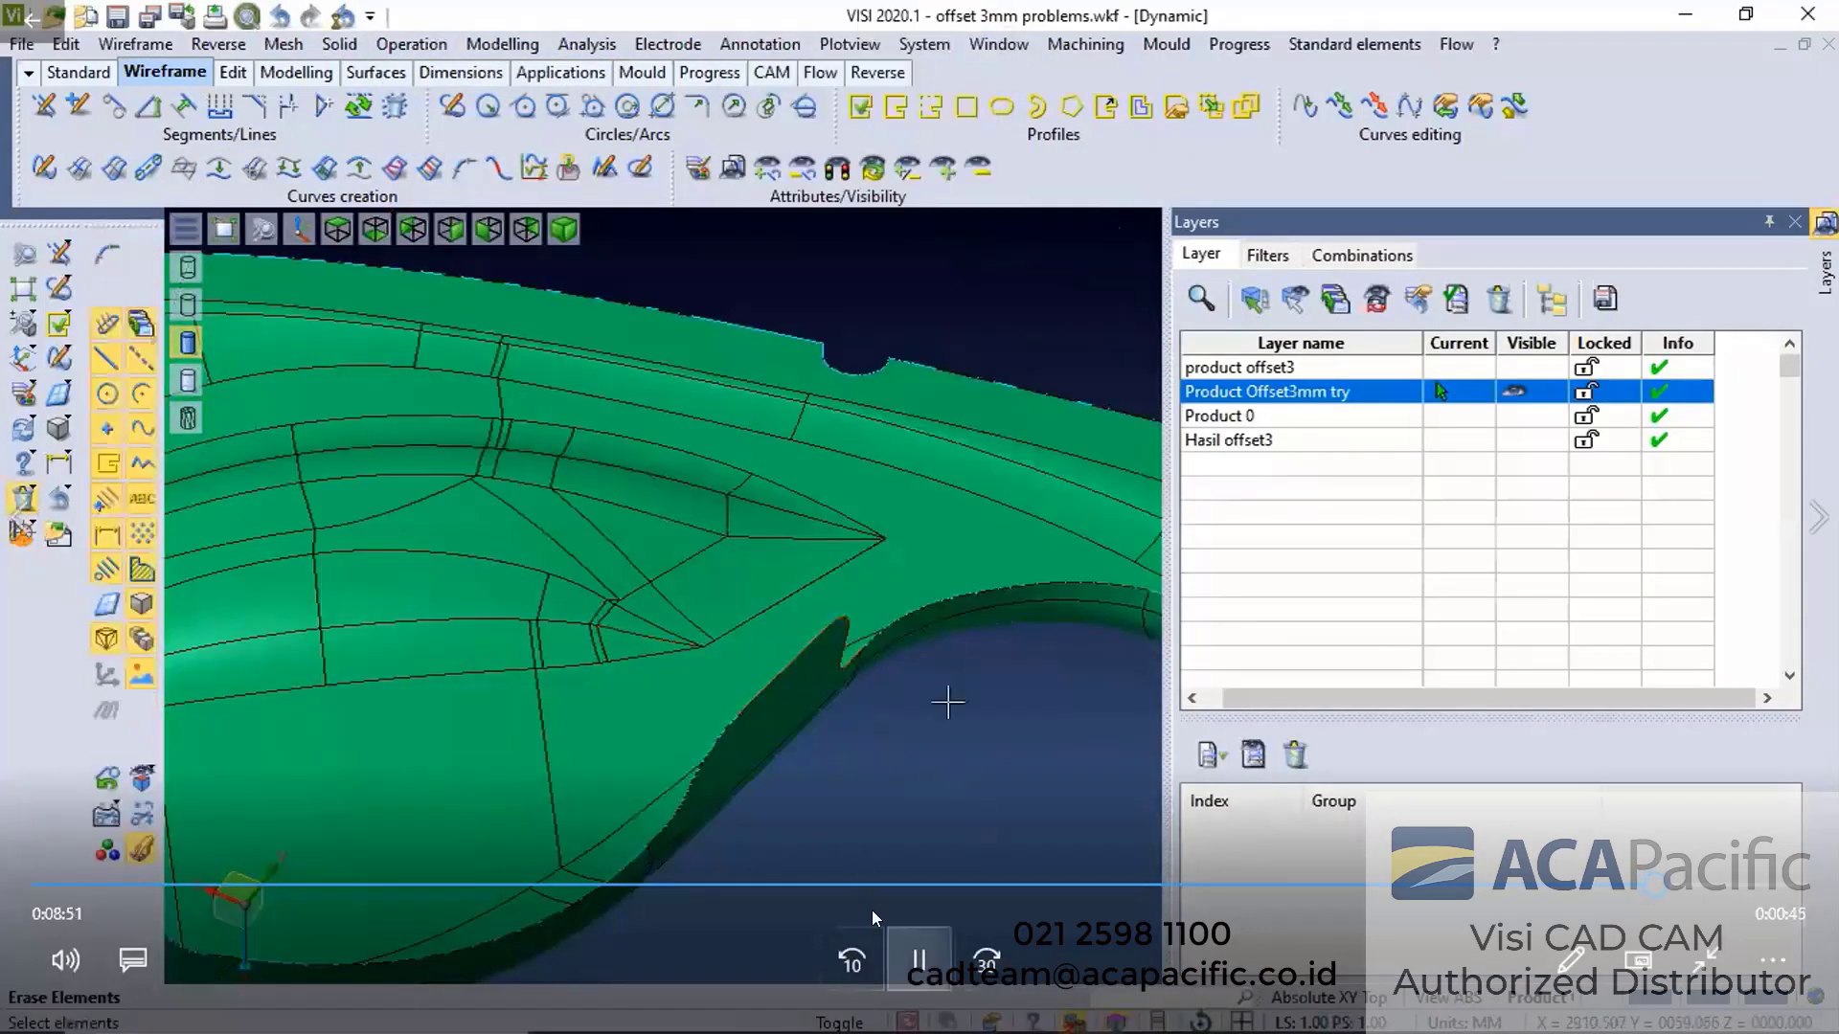
Examine the thin sliver beside the recess corner face, replaying the video from 8:55 and pausing it at 9:19 on the Unite operation
middle_click_drag(813, 698, 657, 704)
scroll(657, 704, "up", 10)
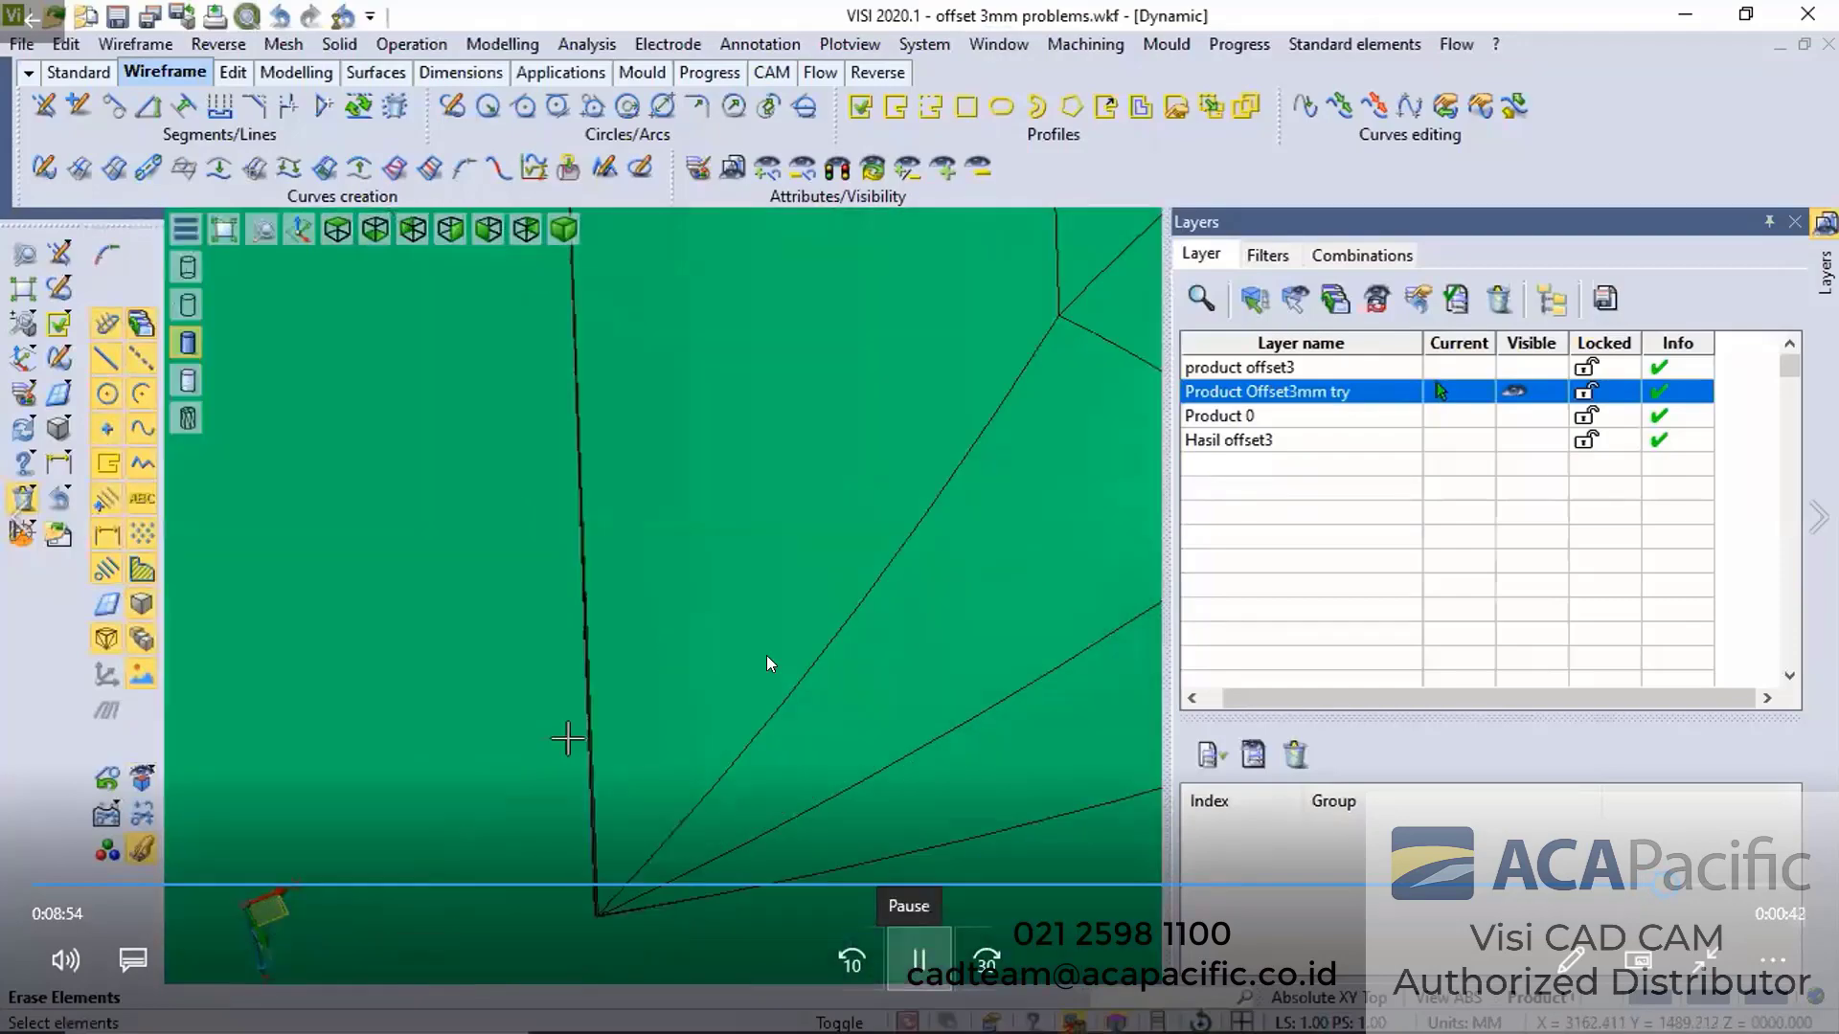
scroll(586, 590, "down", 3)
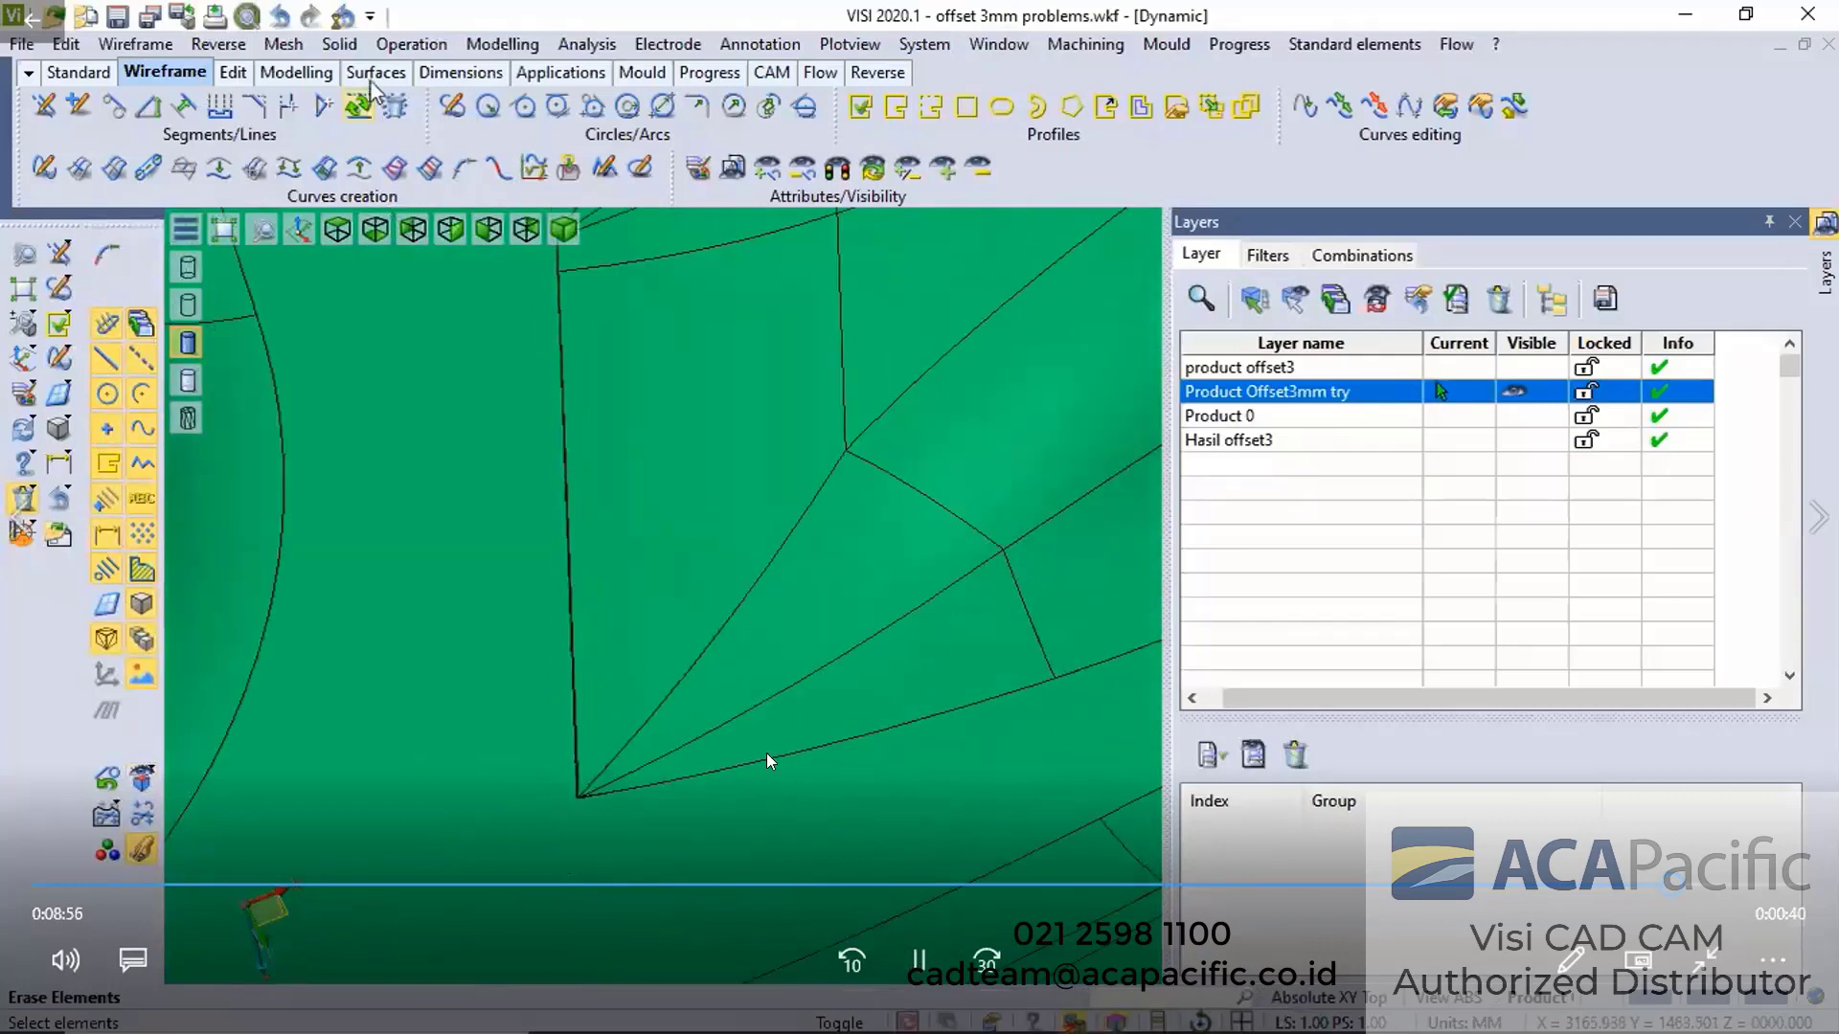
key("space")
left_click(916, 959)
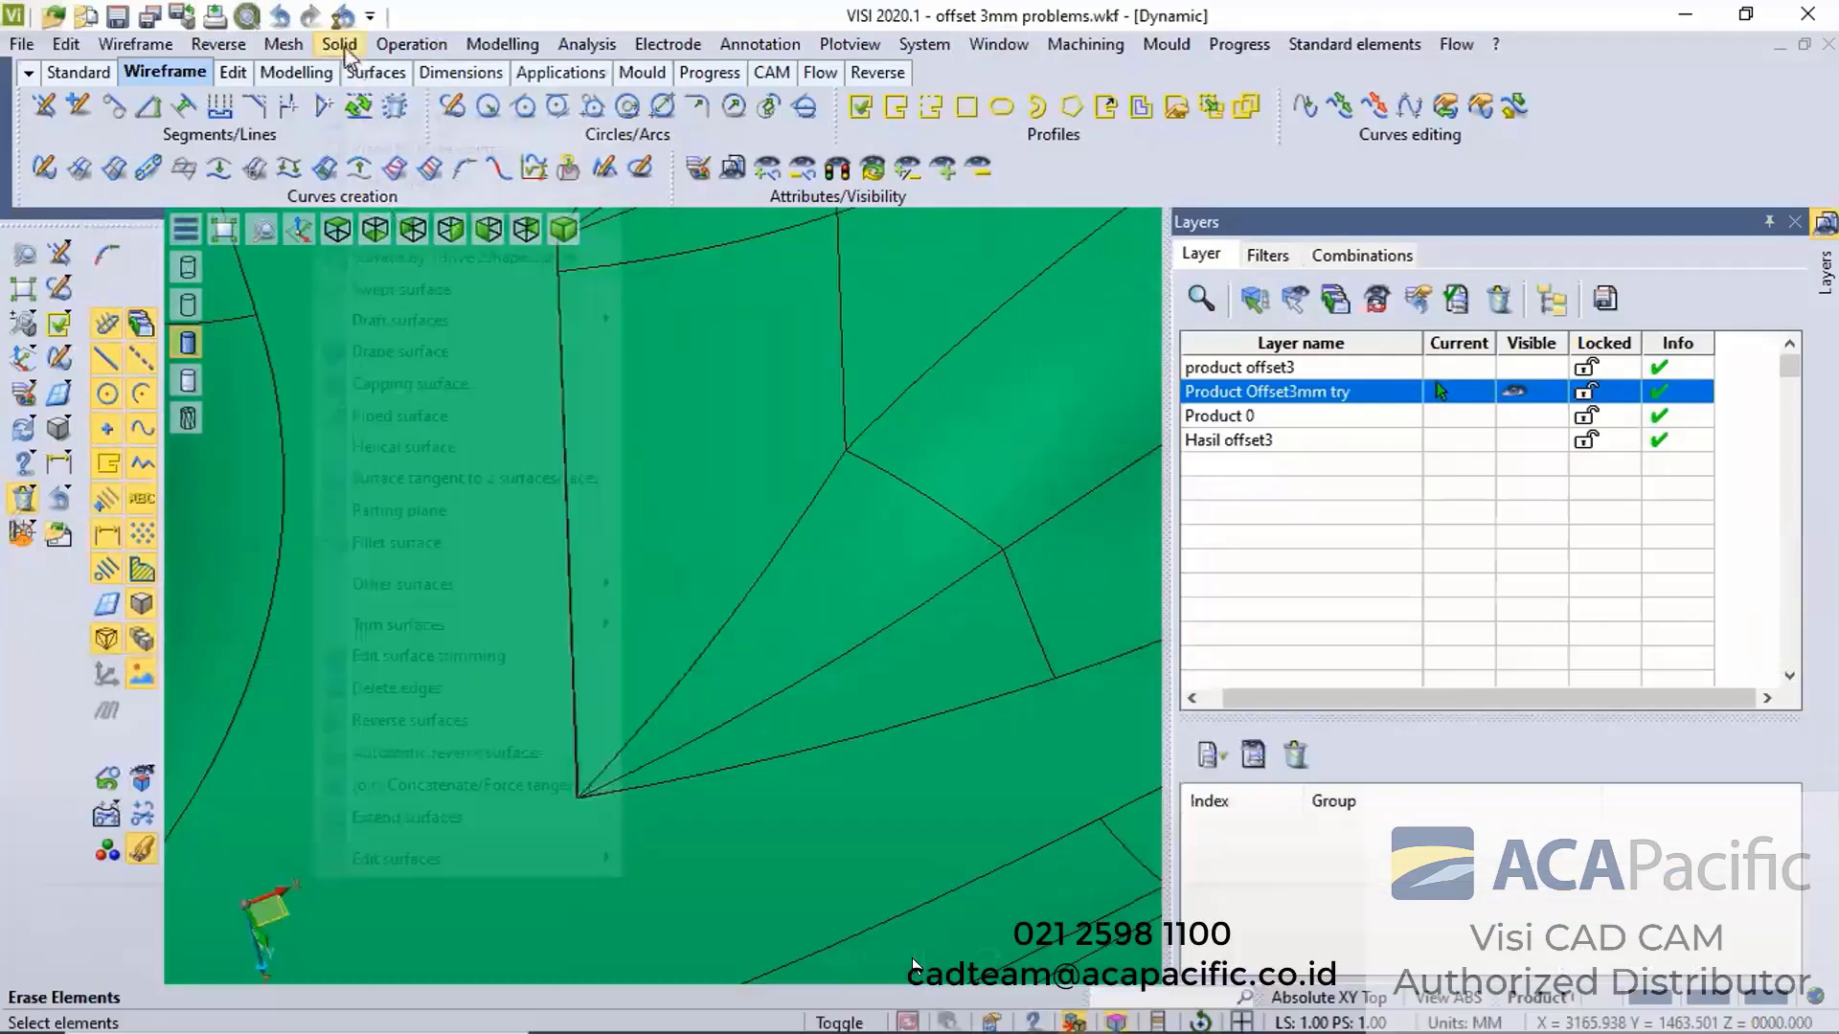
key("space")
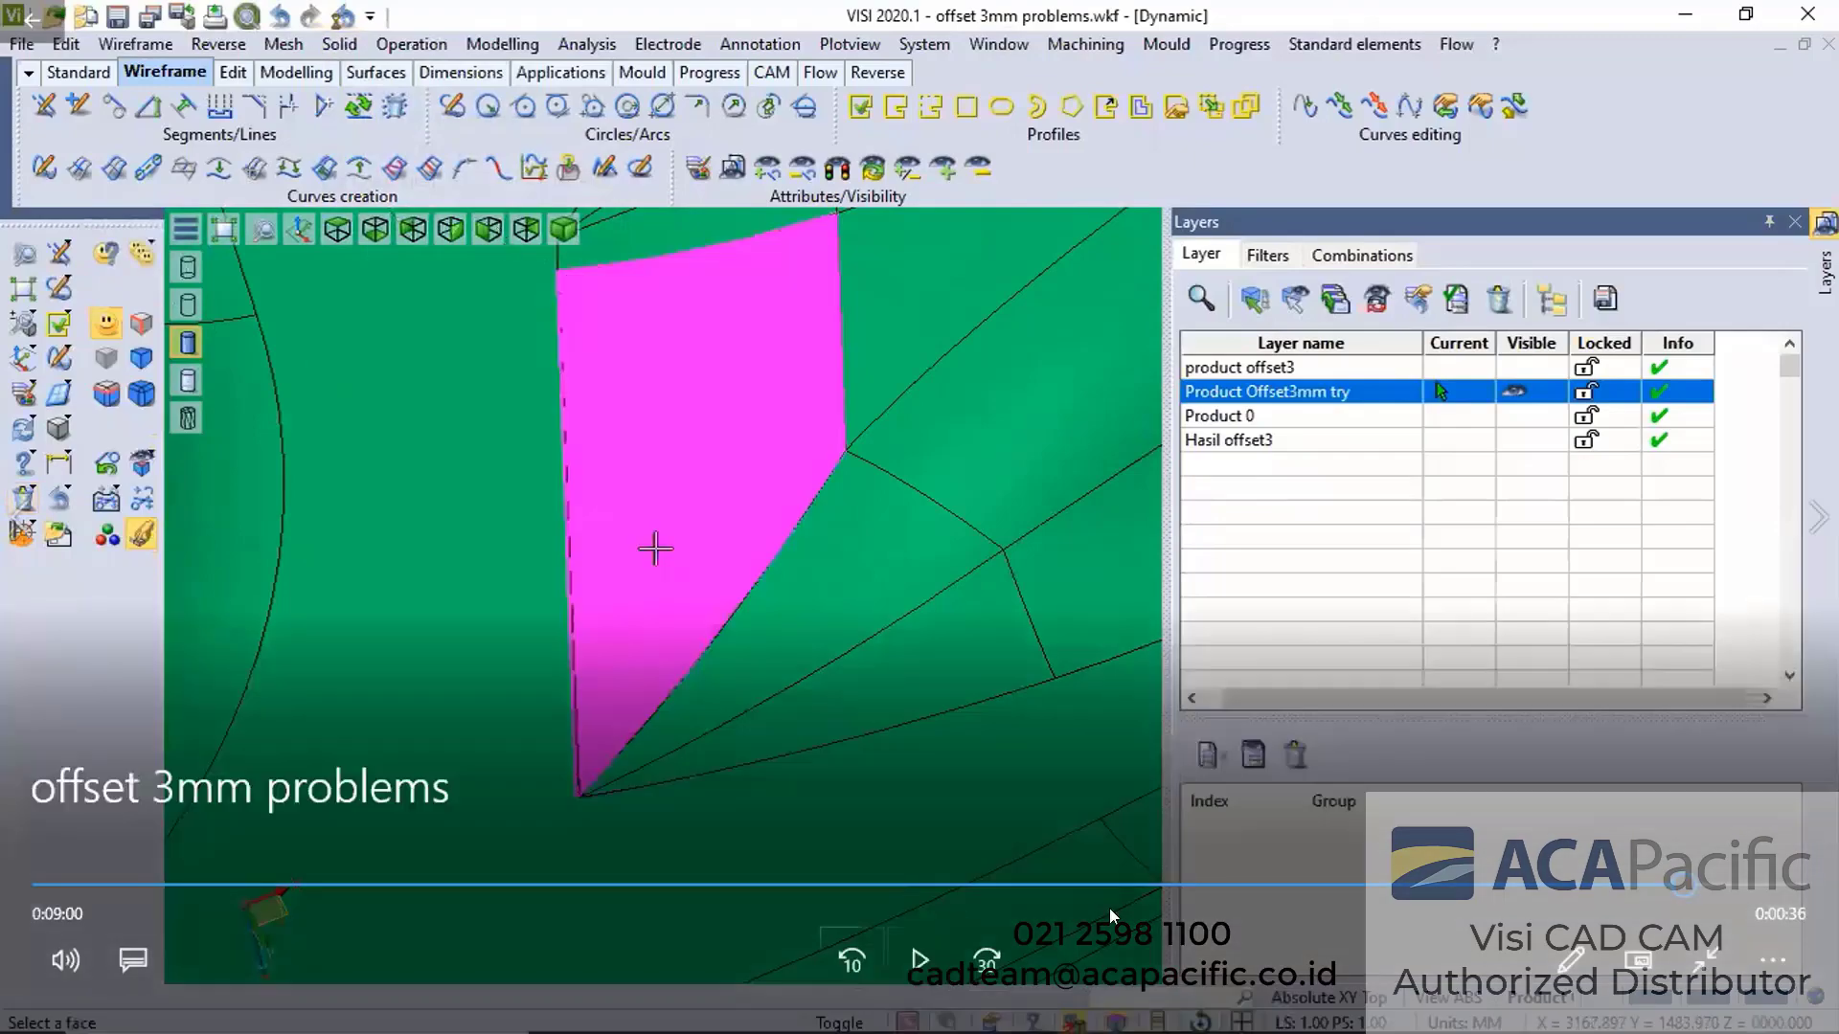
left_click(1663, 885)
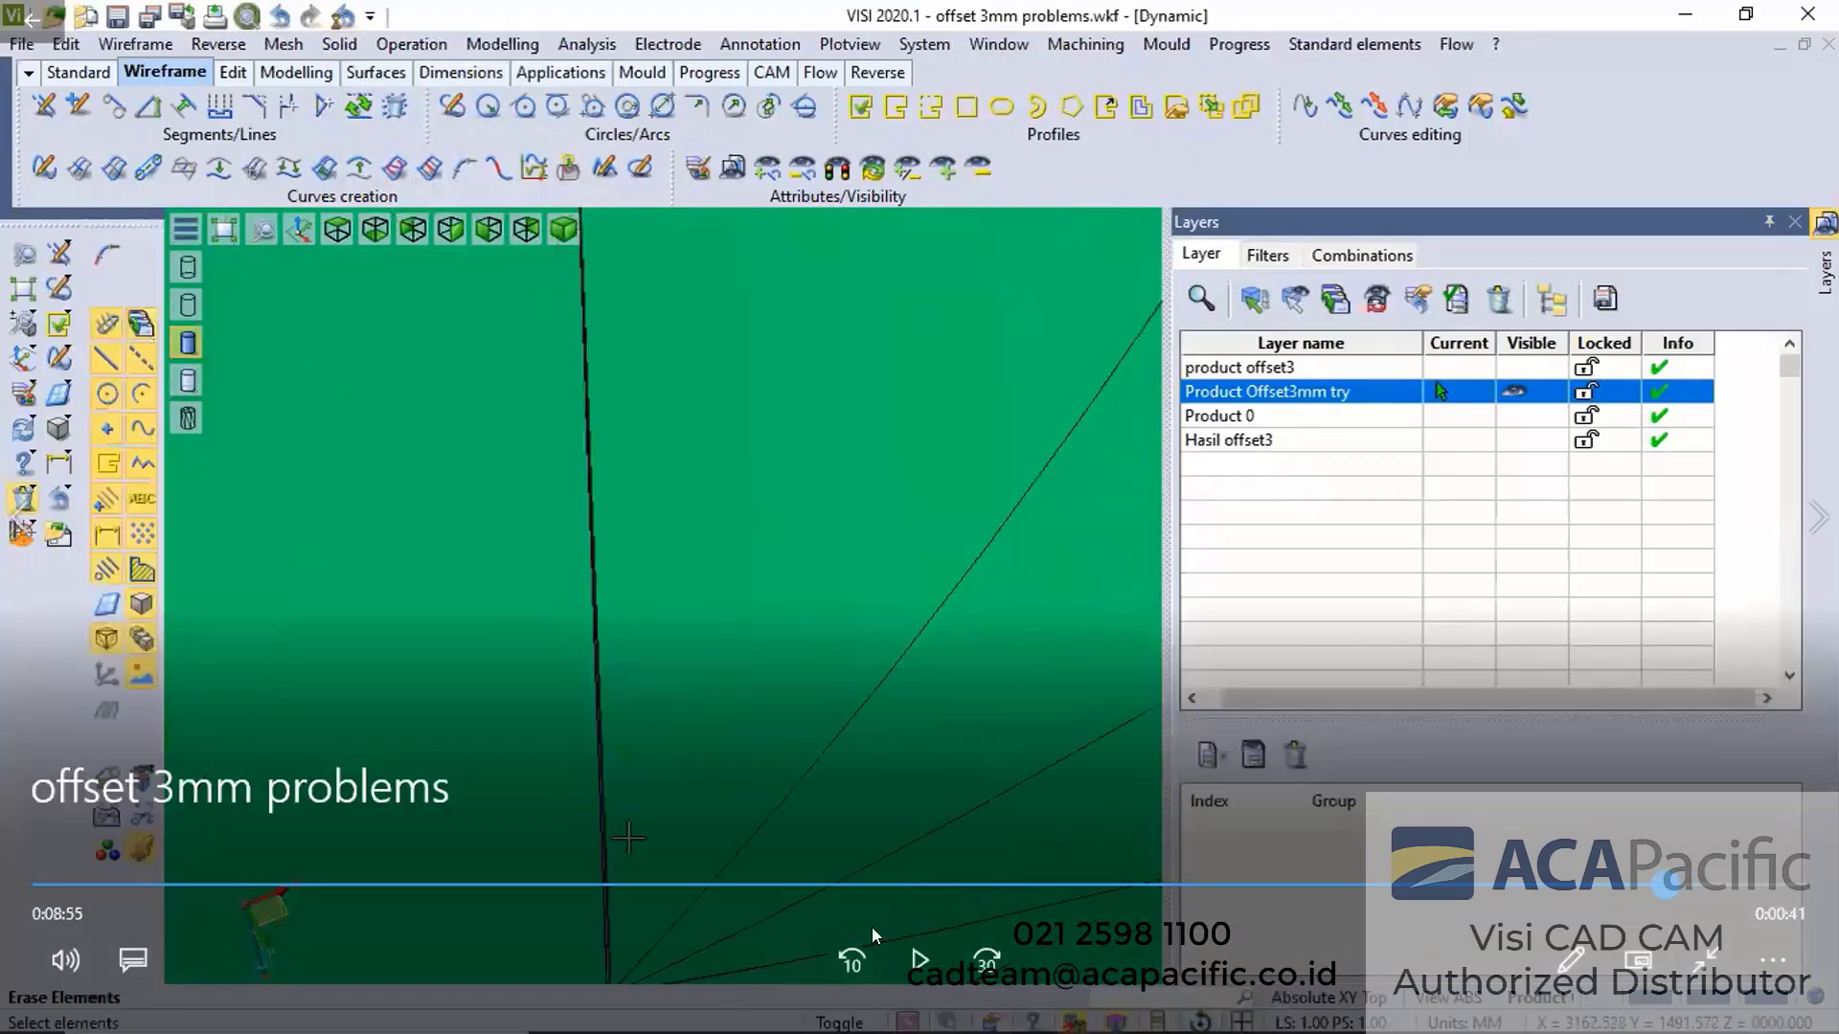
key("space")
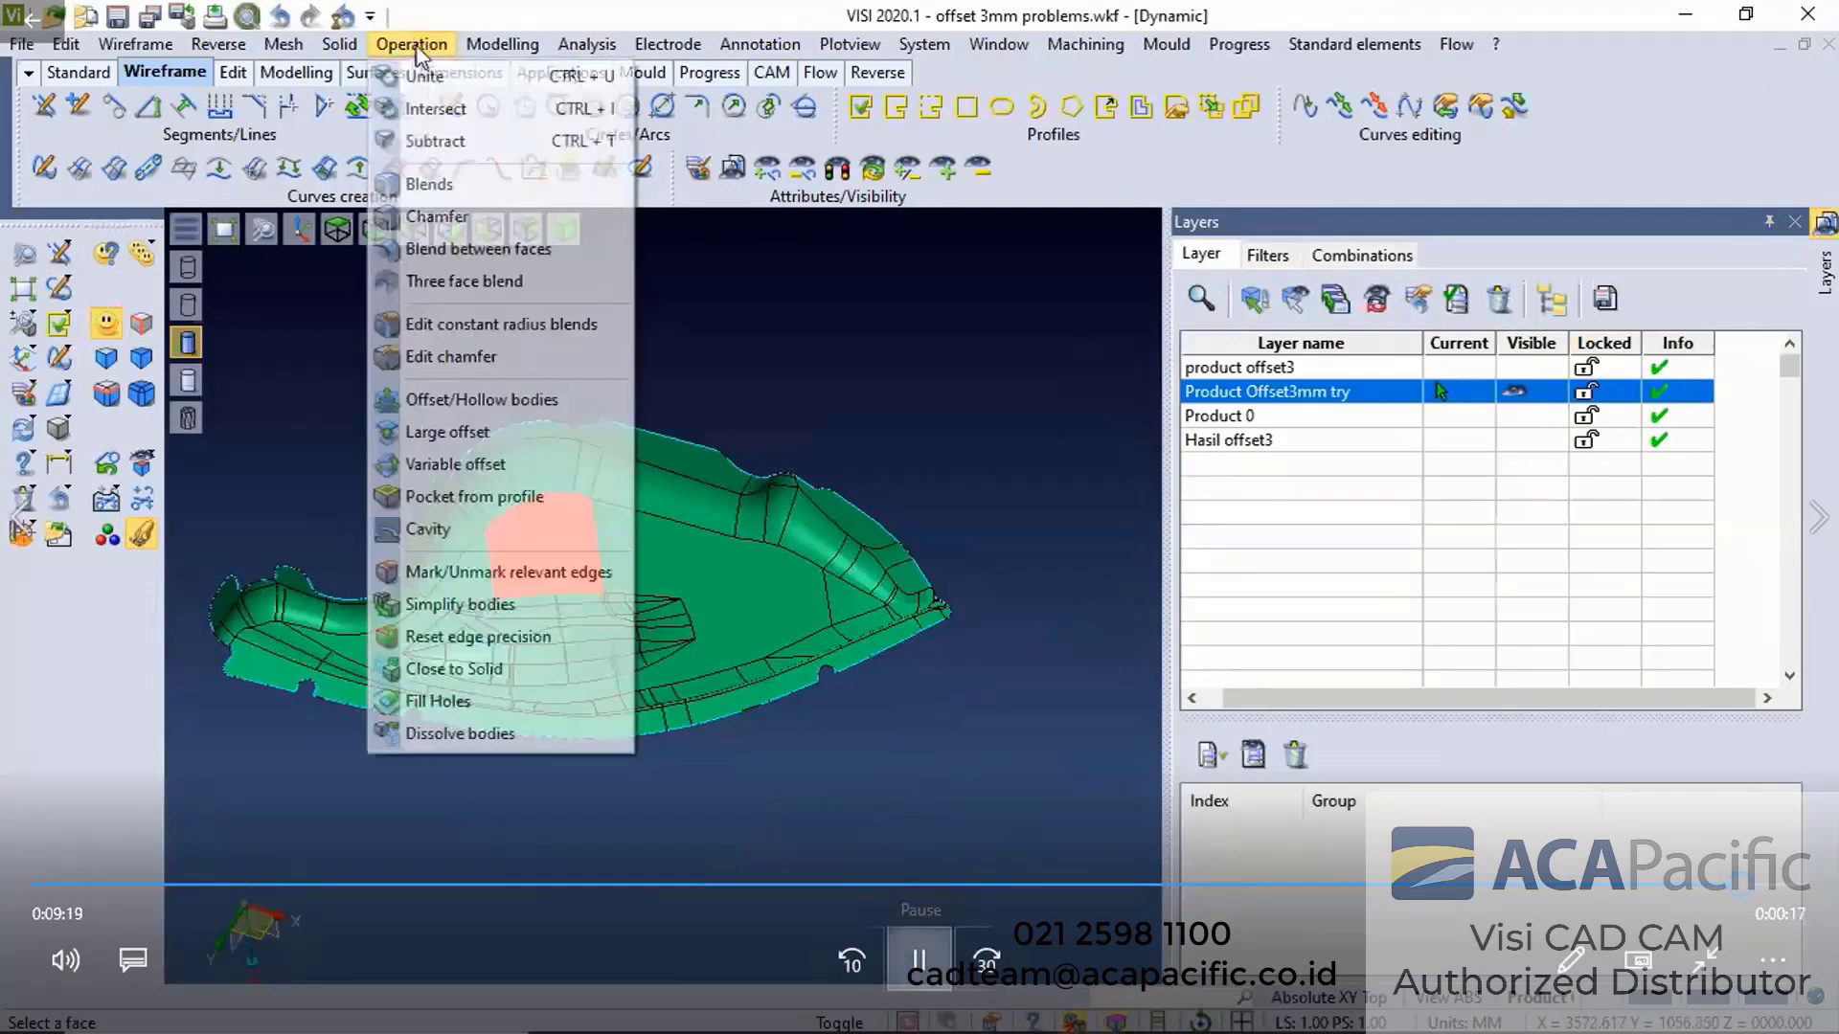
left_click(918, 958)
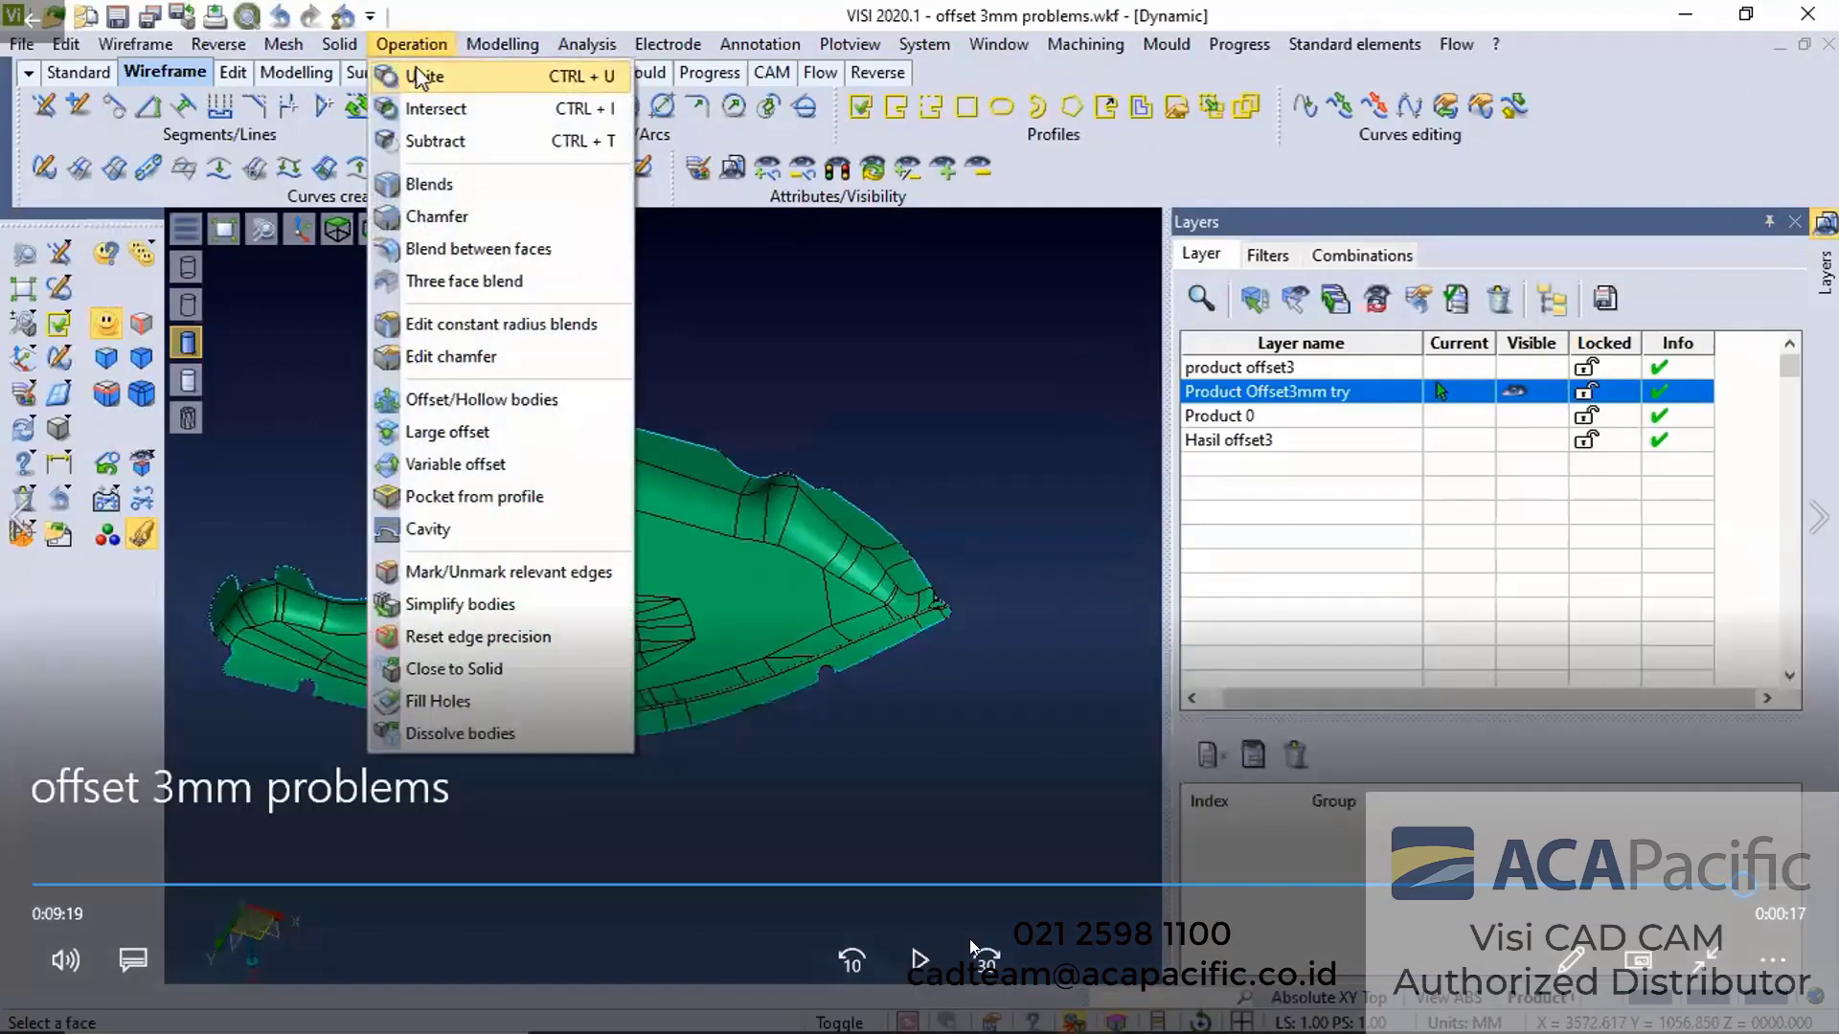
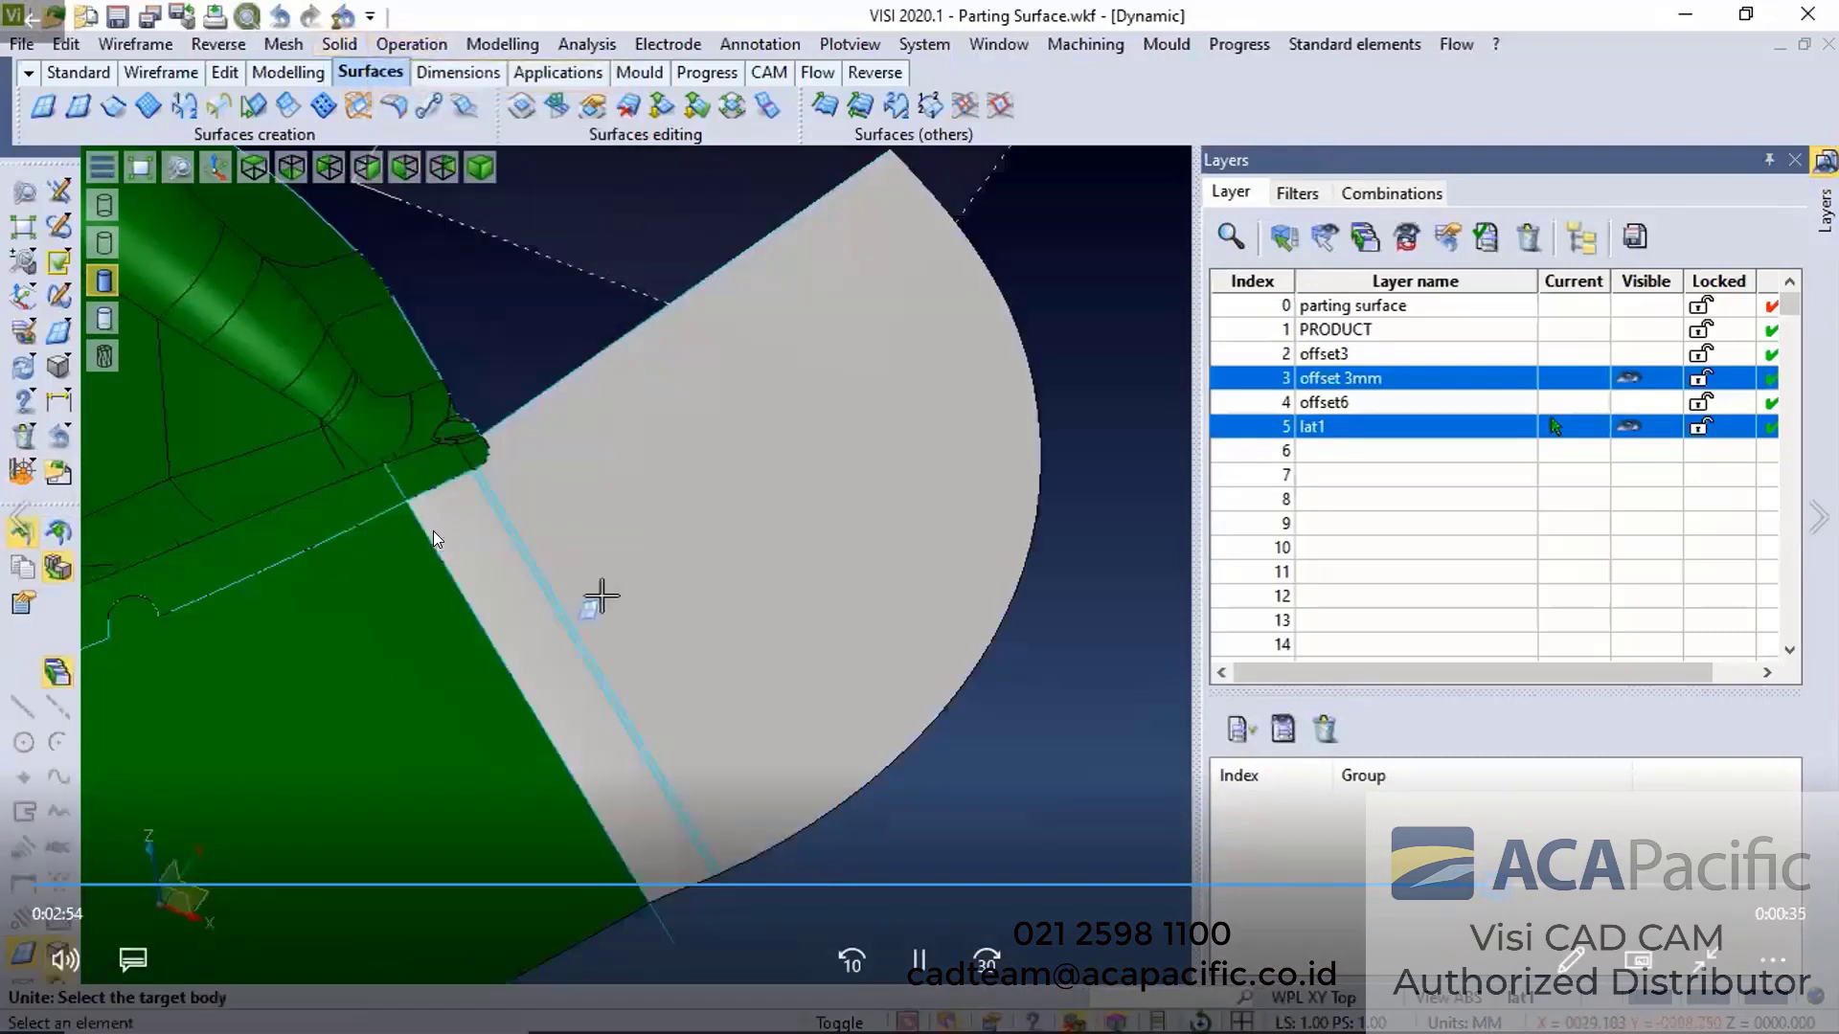
Unite the rounded end surface with the outer parting sheets and the white bridging strips along the product's curved side
scroll(713, 533, "down", 3)
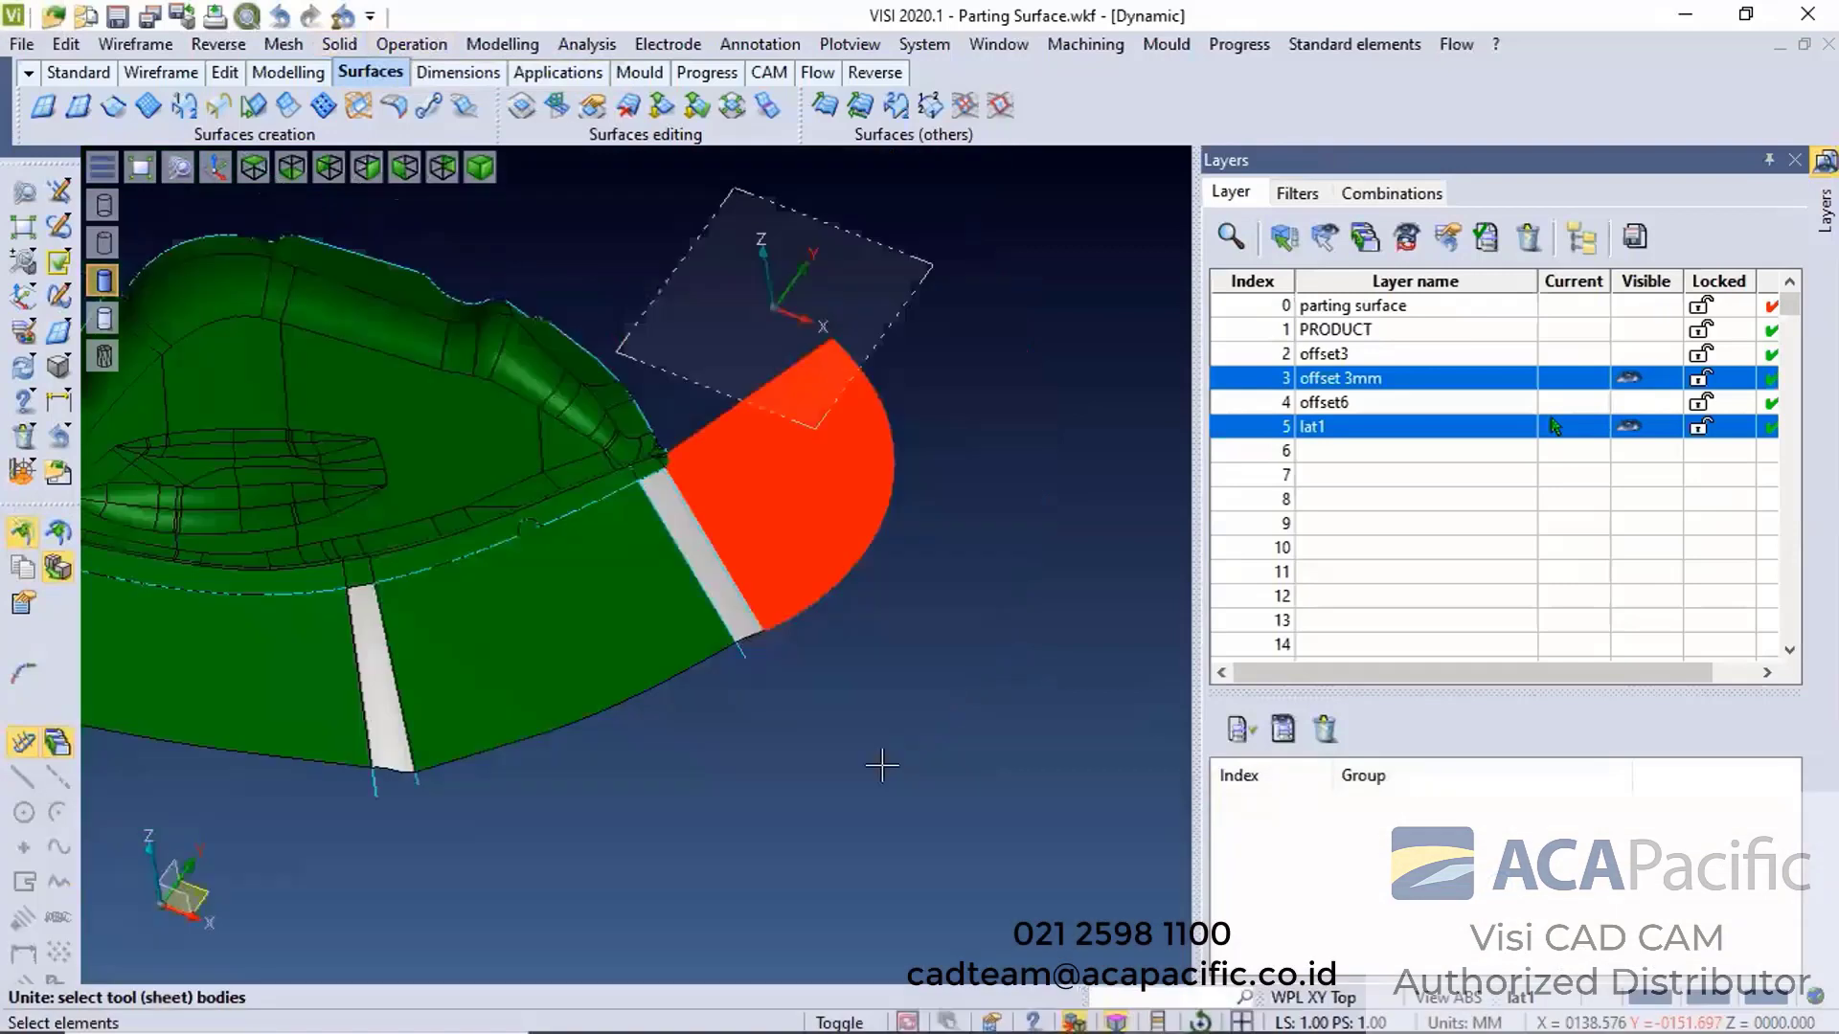
middle_click_drag(1060, 370, 891, 411)
left_click_drag(256, 699, 731, 600)
left_click_drag(889, 805, 313, 622)
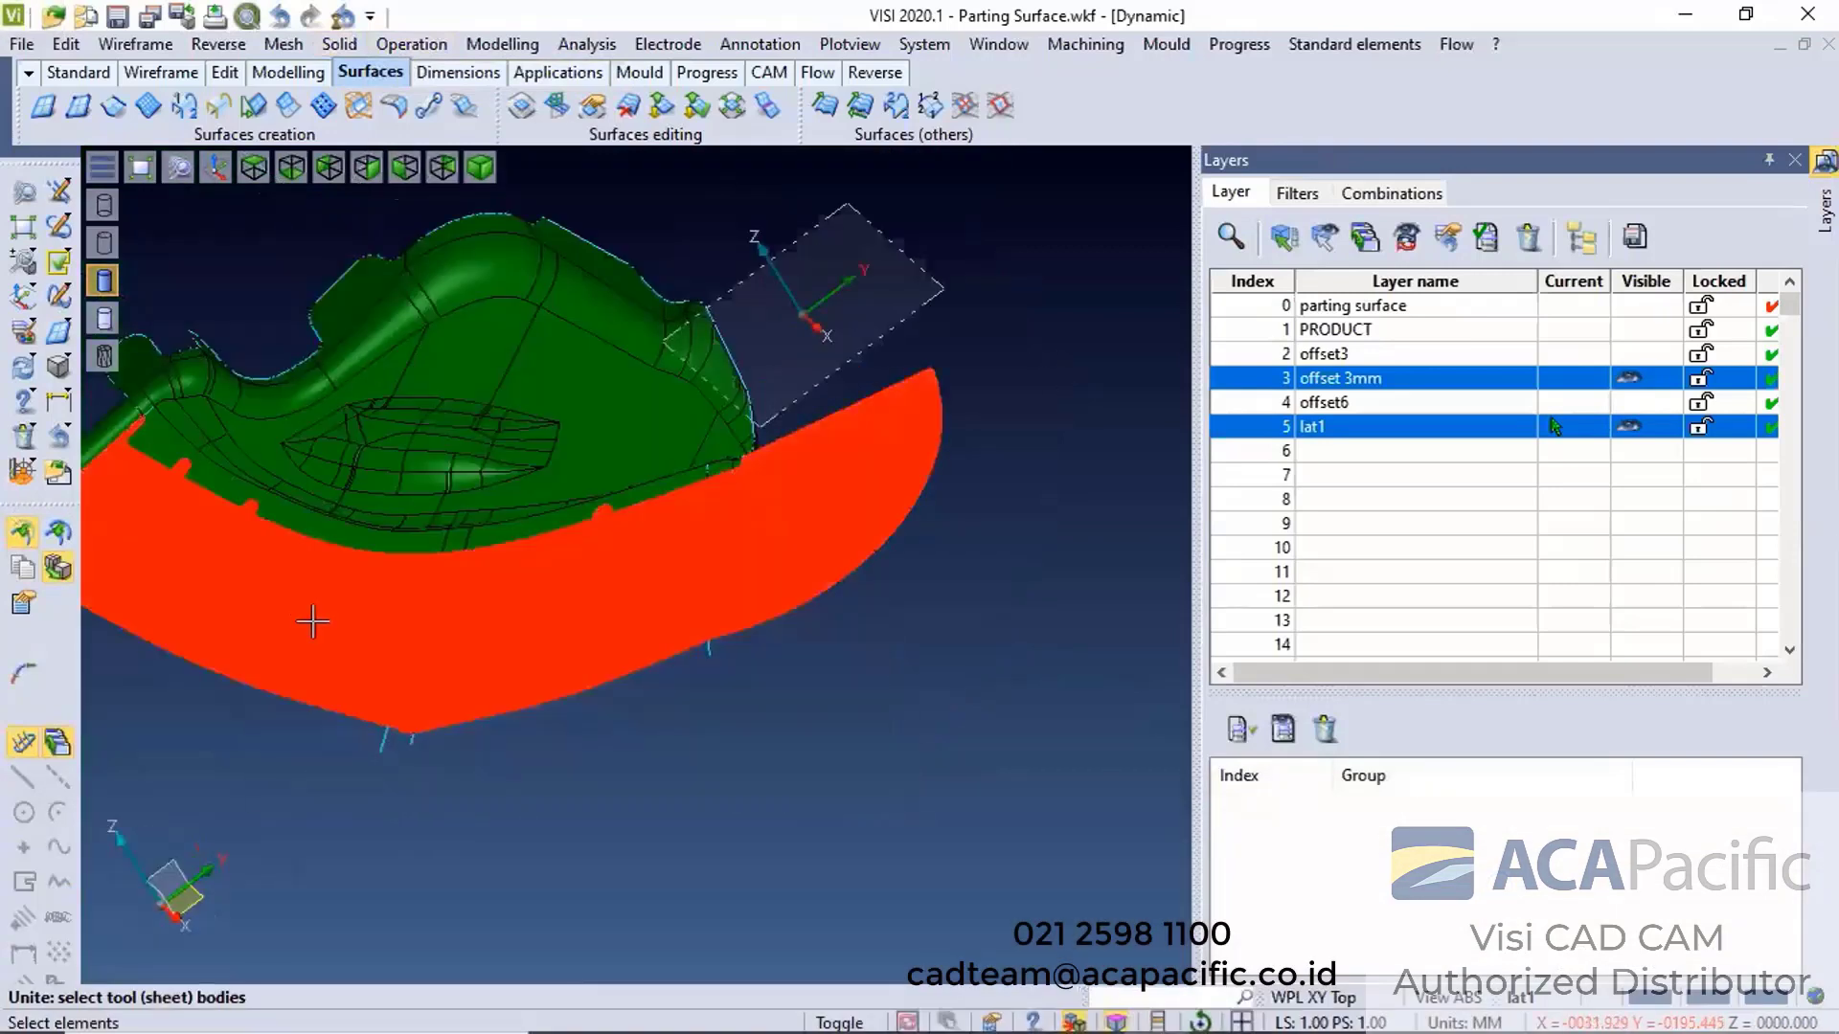
right_click(313, 623)
left_click(610, 653)
middle_click_drag(610, 653, 683, 661)
left_click(341, 515)
right_click(341, 516)
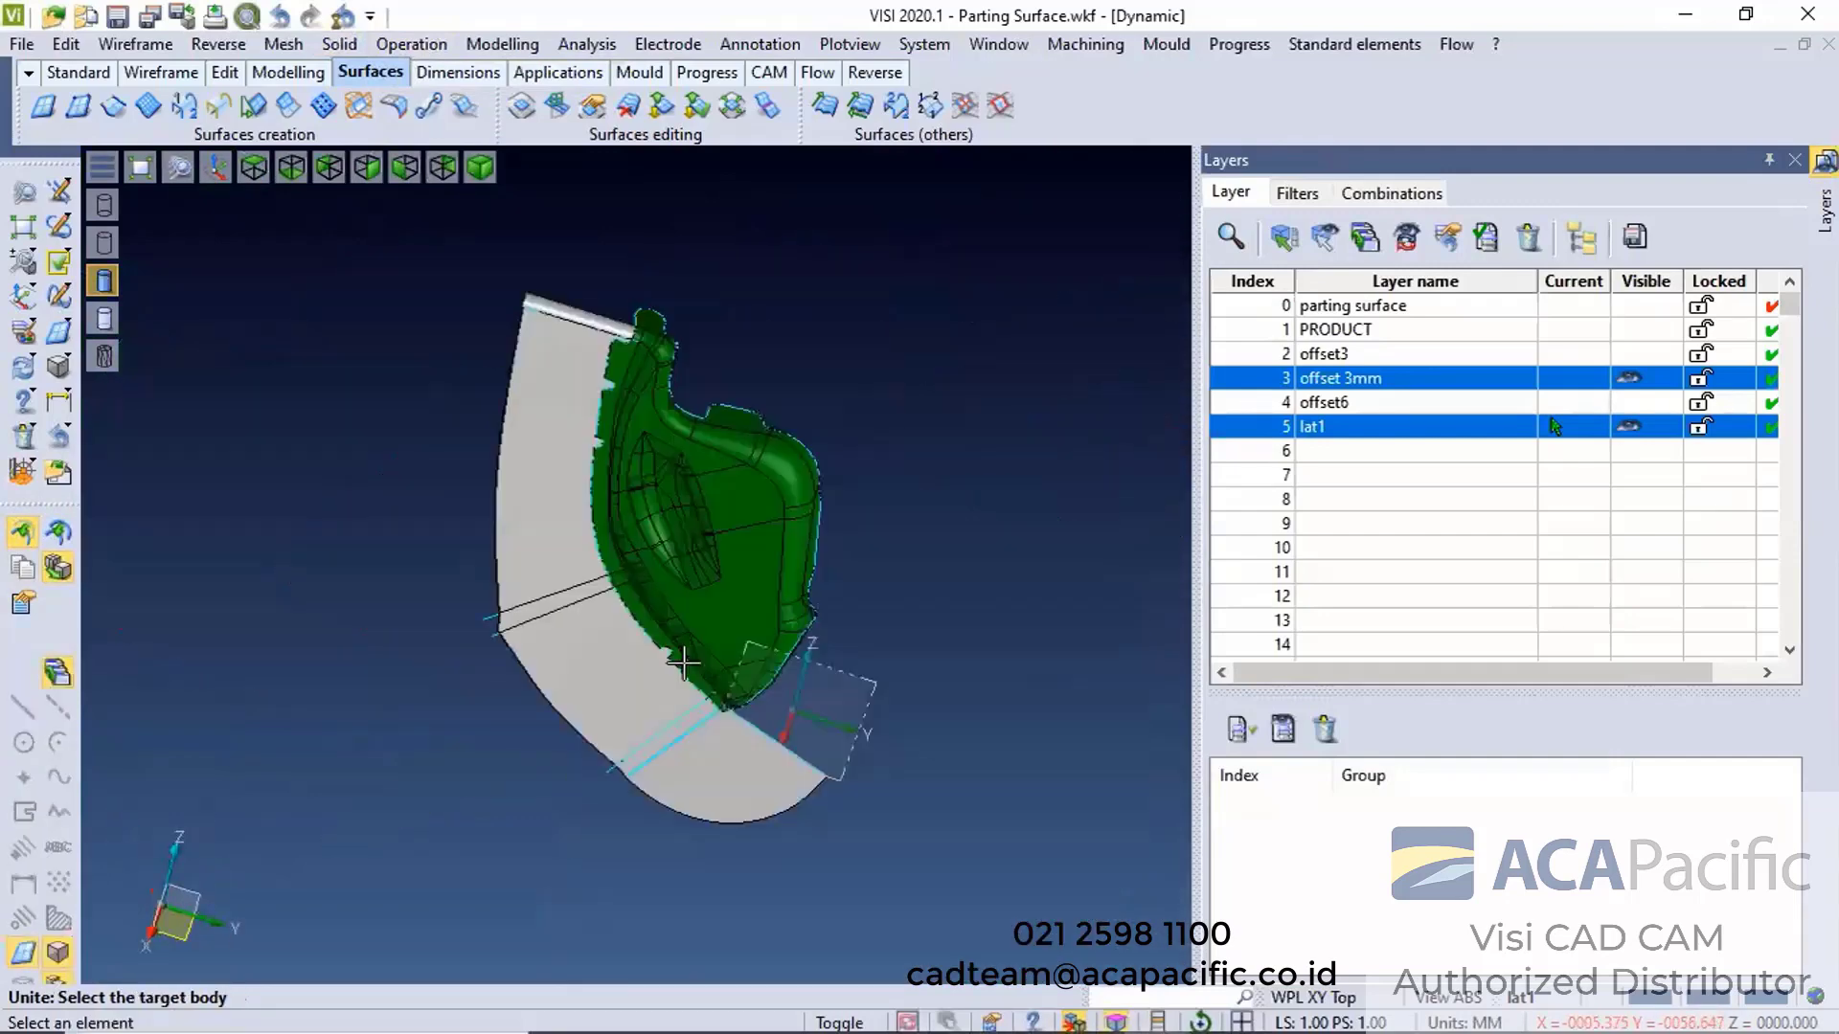
Create a parting plane by linear section from the rounded tab's edge, with 2 sections and length 73
scroll(645, 361, "up", 6)
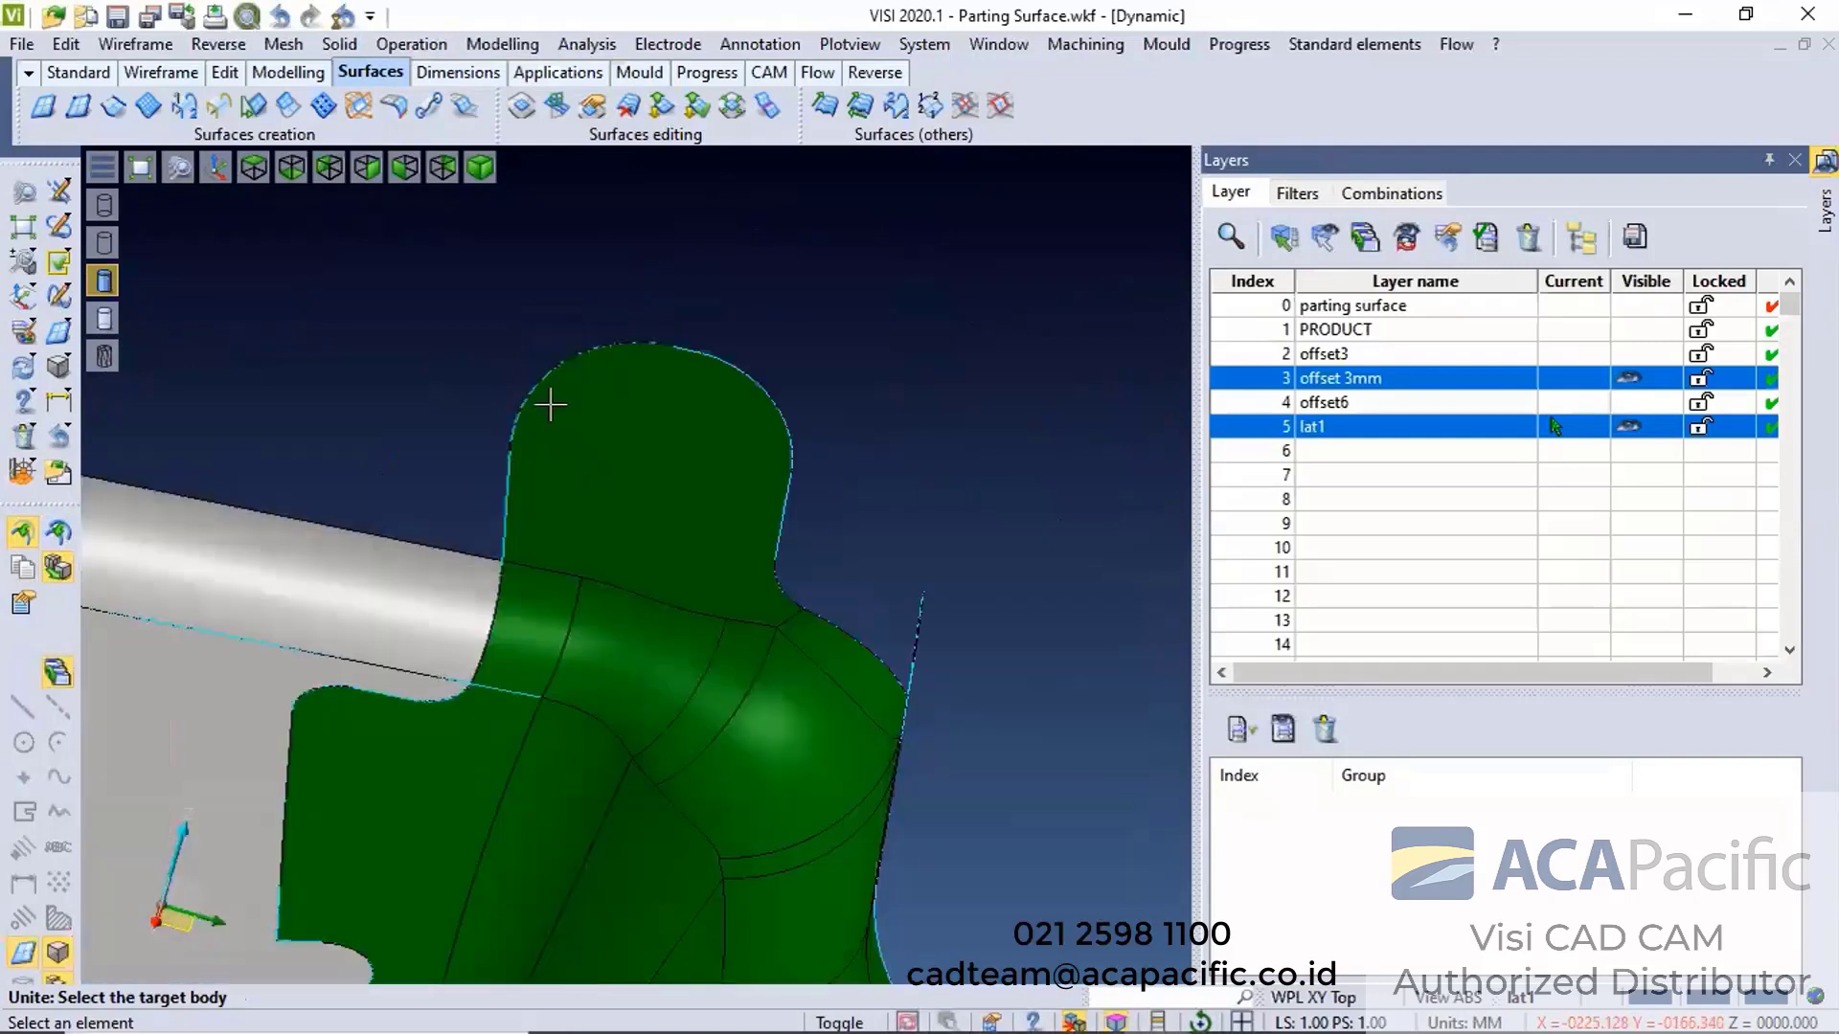
left_click(359, 100)
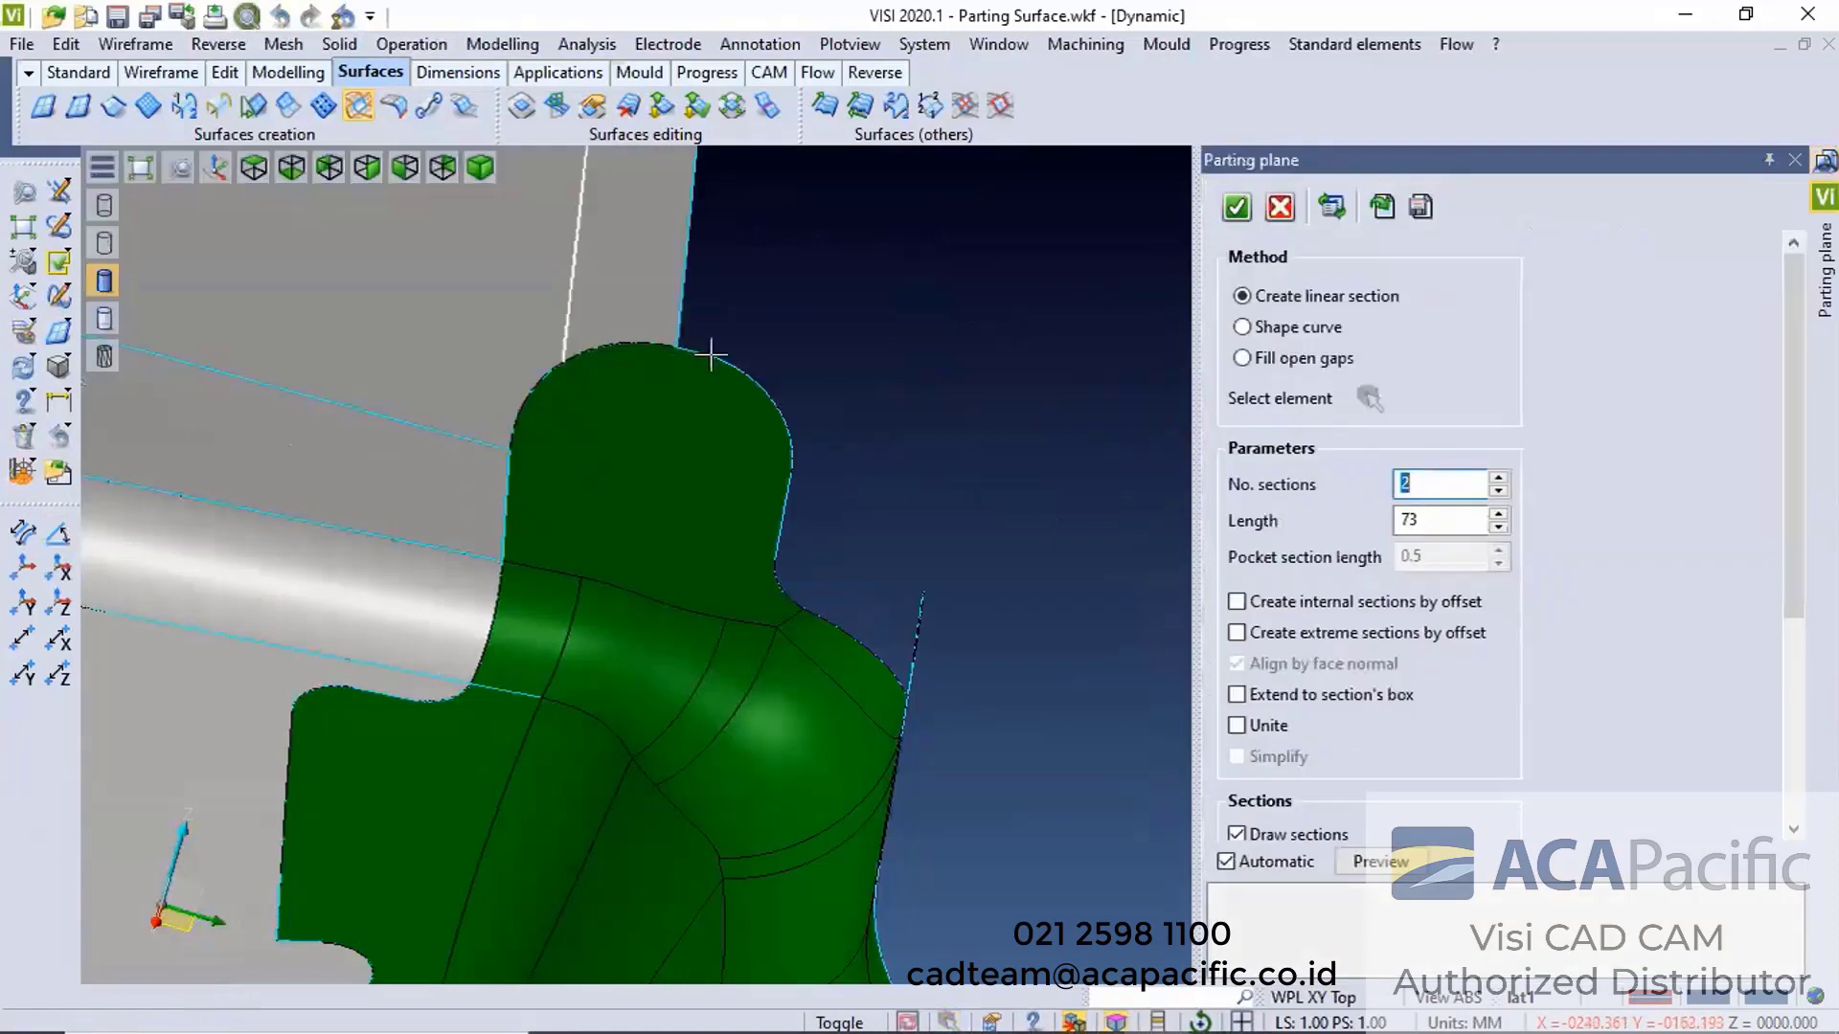
scroll(732, 385, "down", 3)
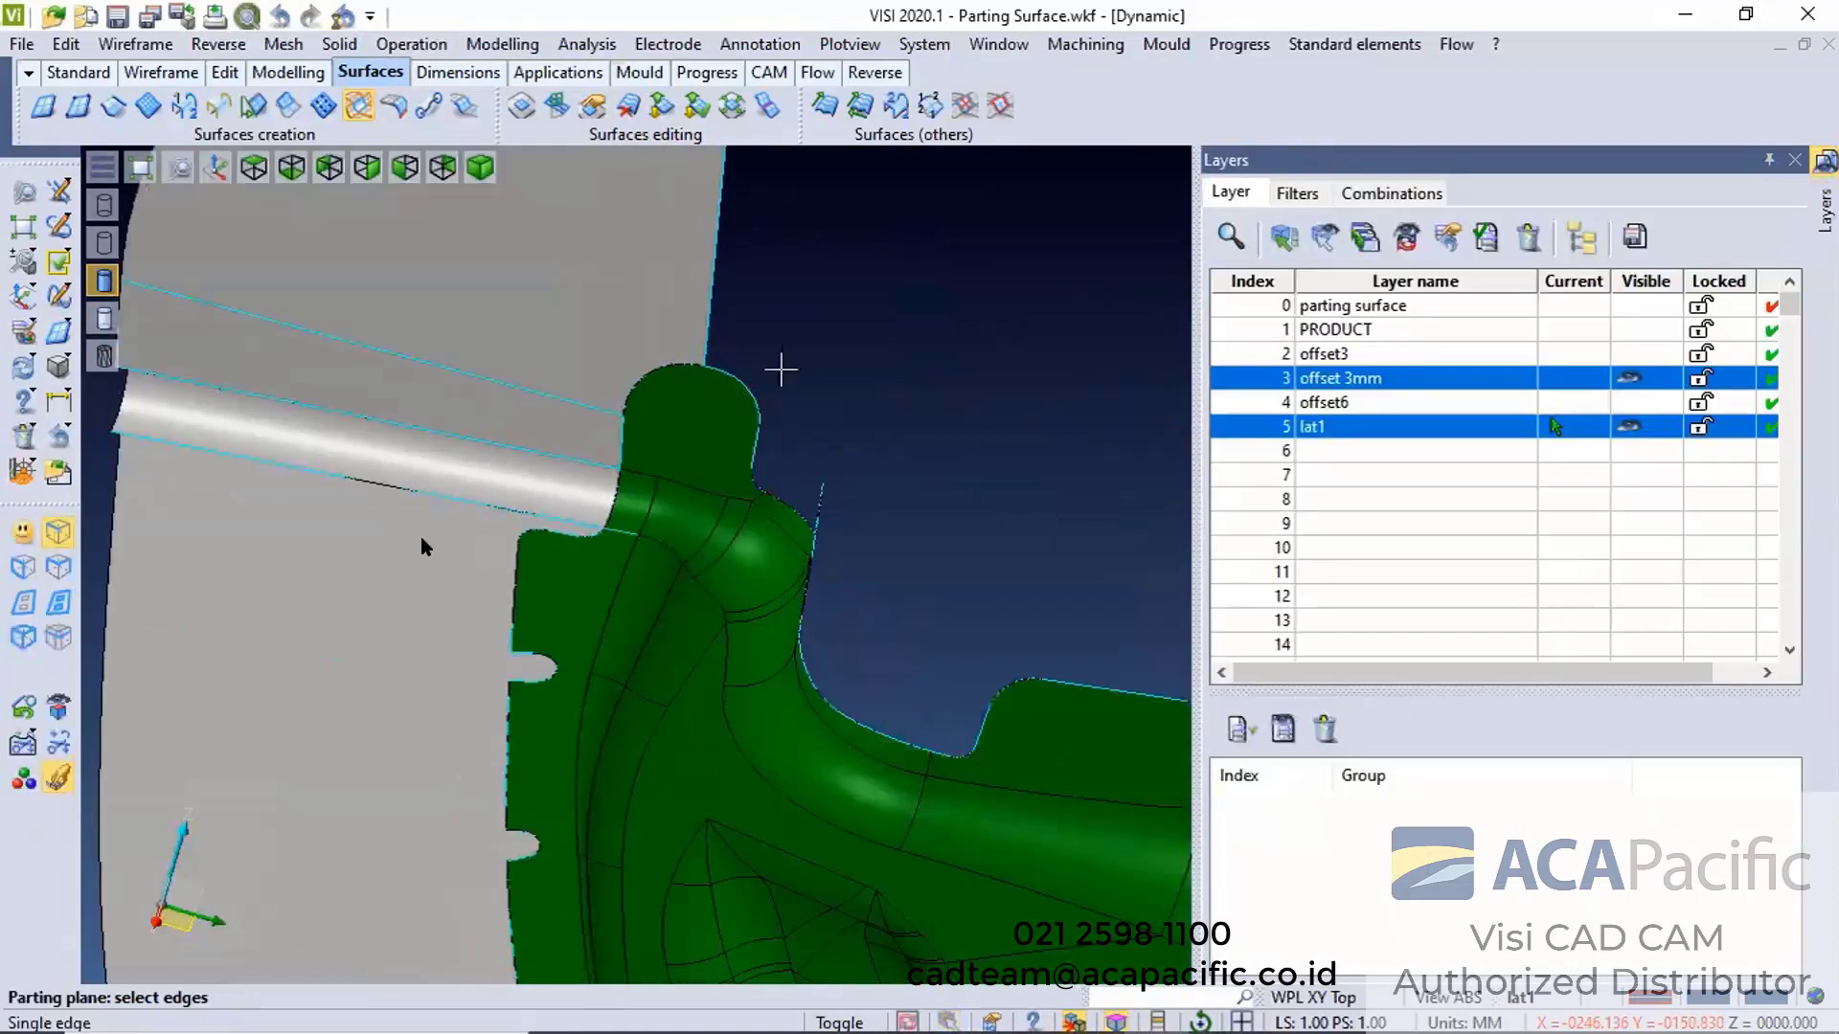
scroll(777, 370, "up", 4)
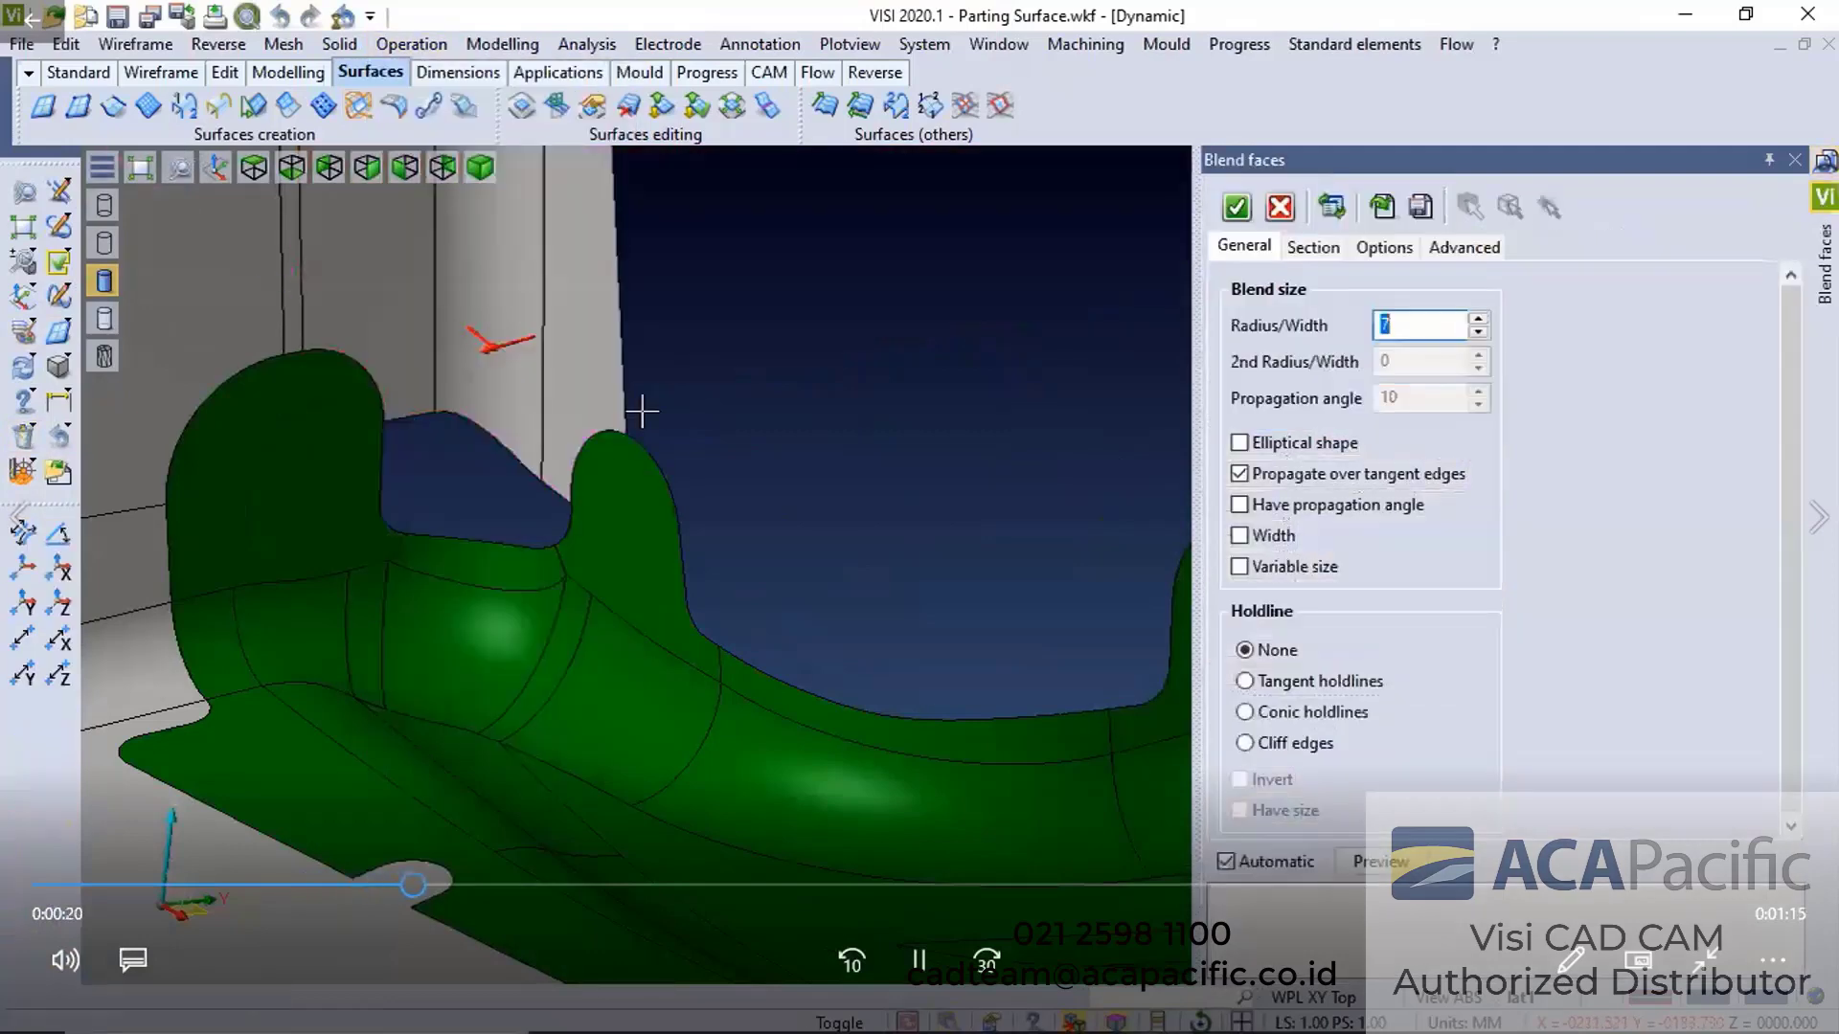
Fill the small corner openings on both sides of the notch between the green tabs with auto constrained surfaces
mouse_move(759, 1007)
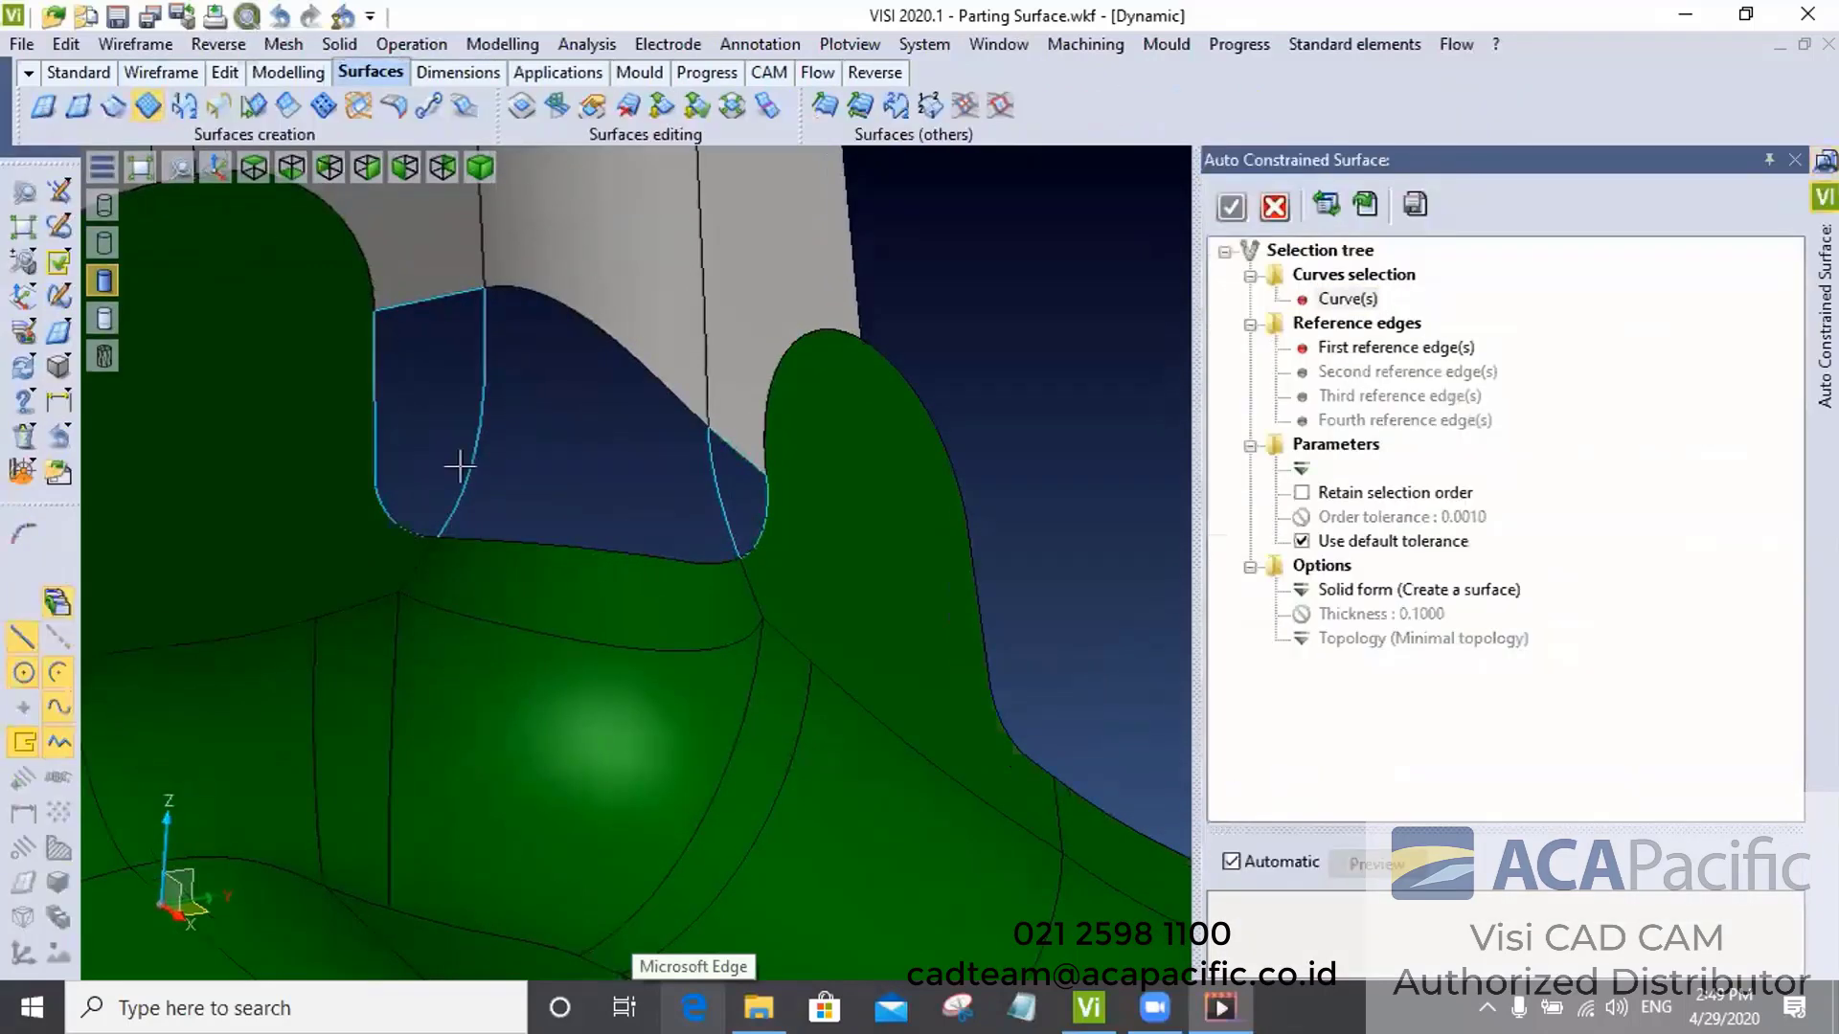
left_click(460, 467)
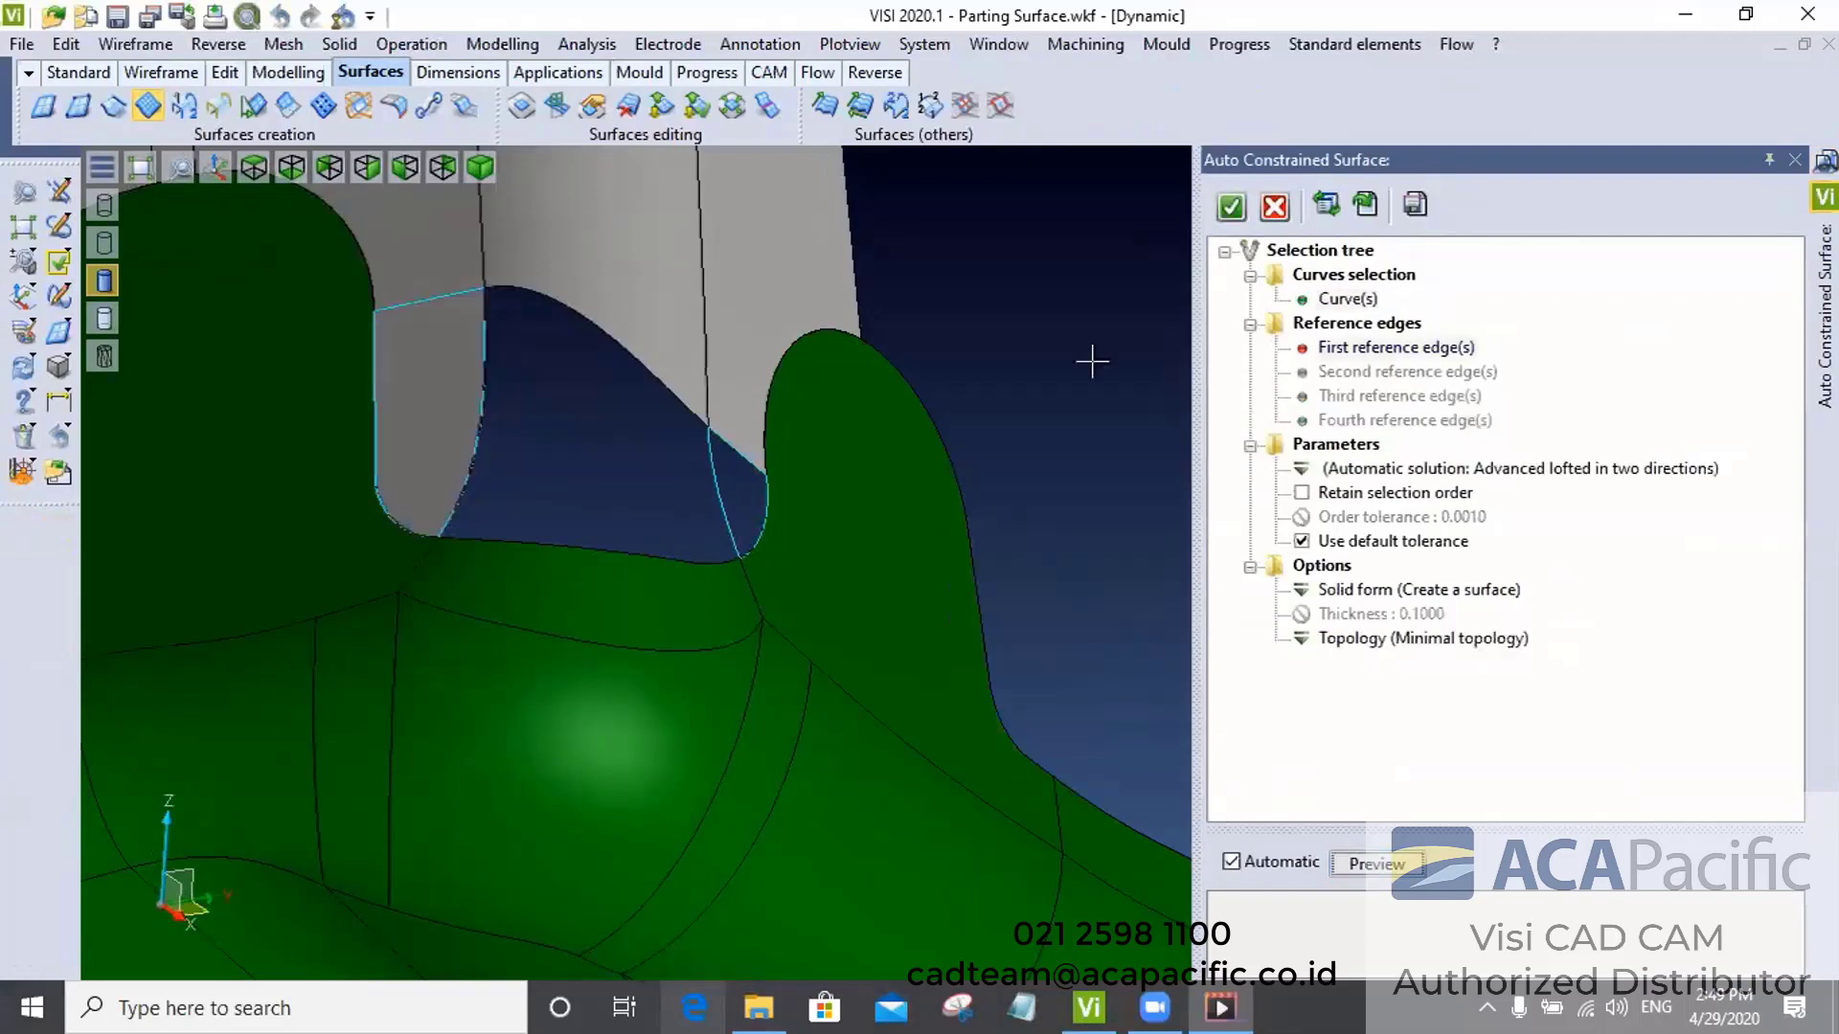
left_click(1231, 207)
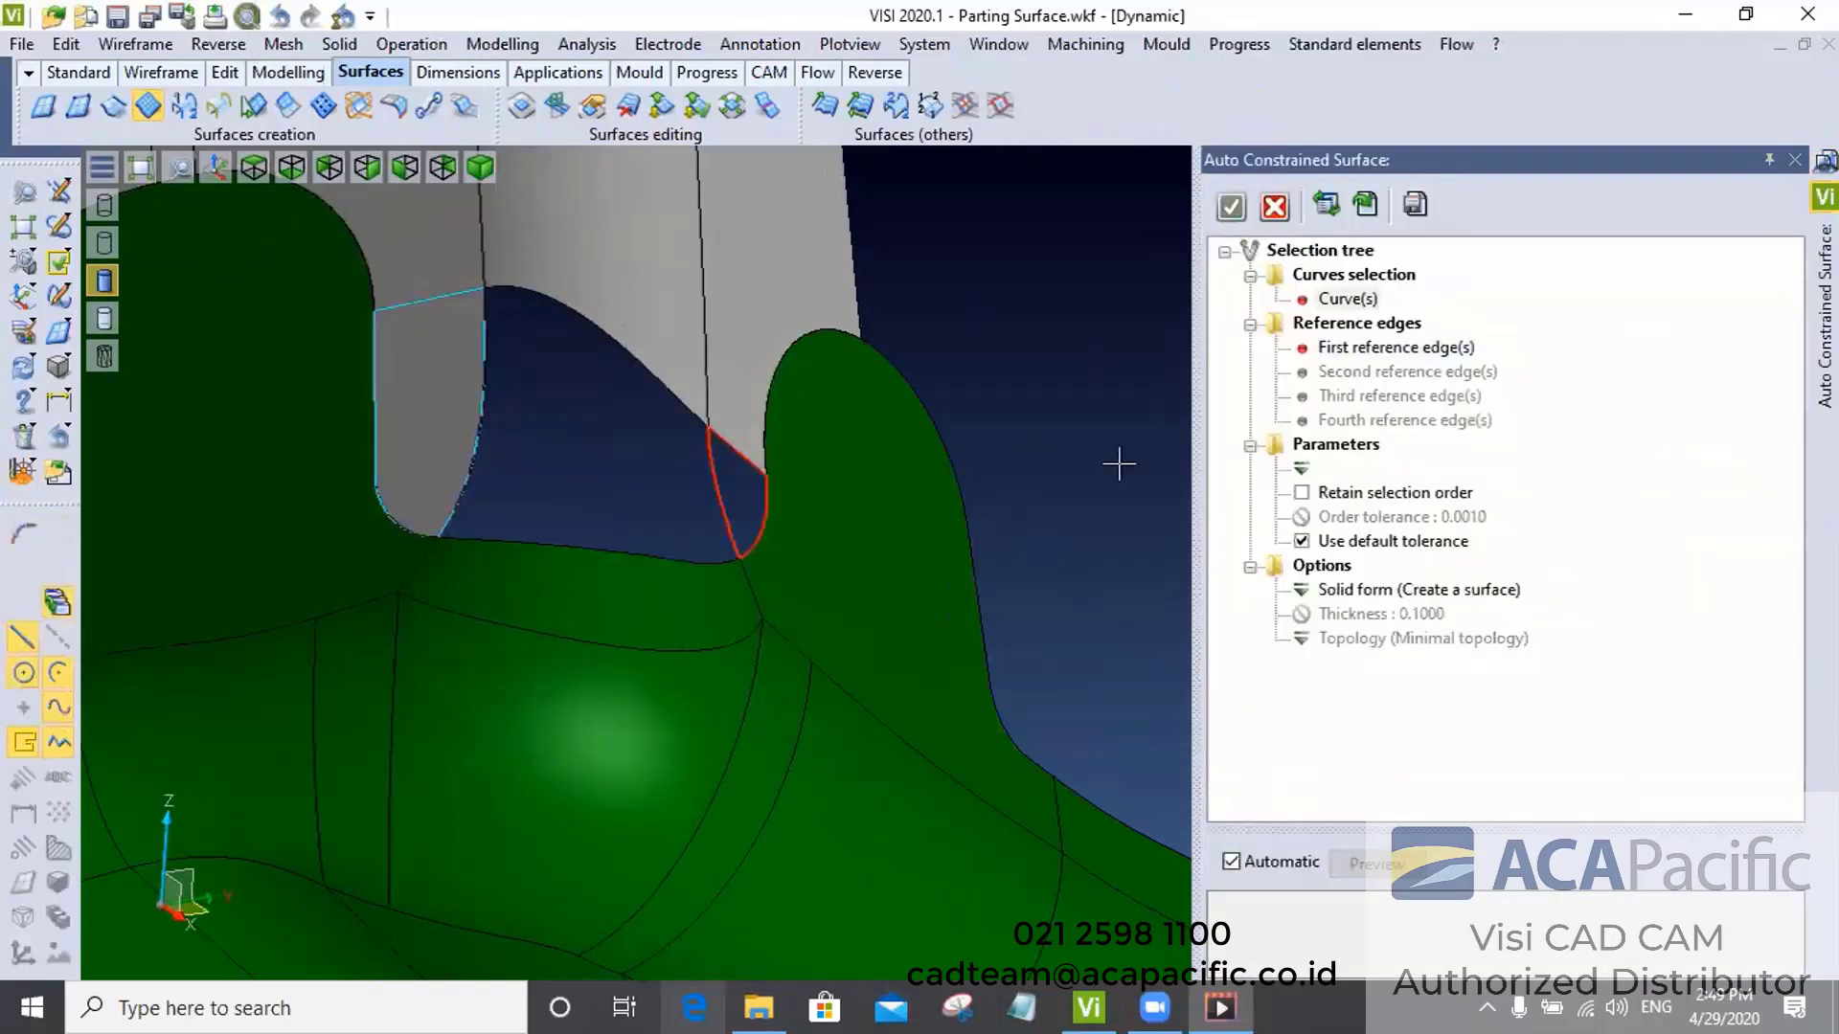
Unite the new corner patches with the neighbouring parting surfaces around the notch
left_click(403, 45)
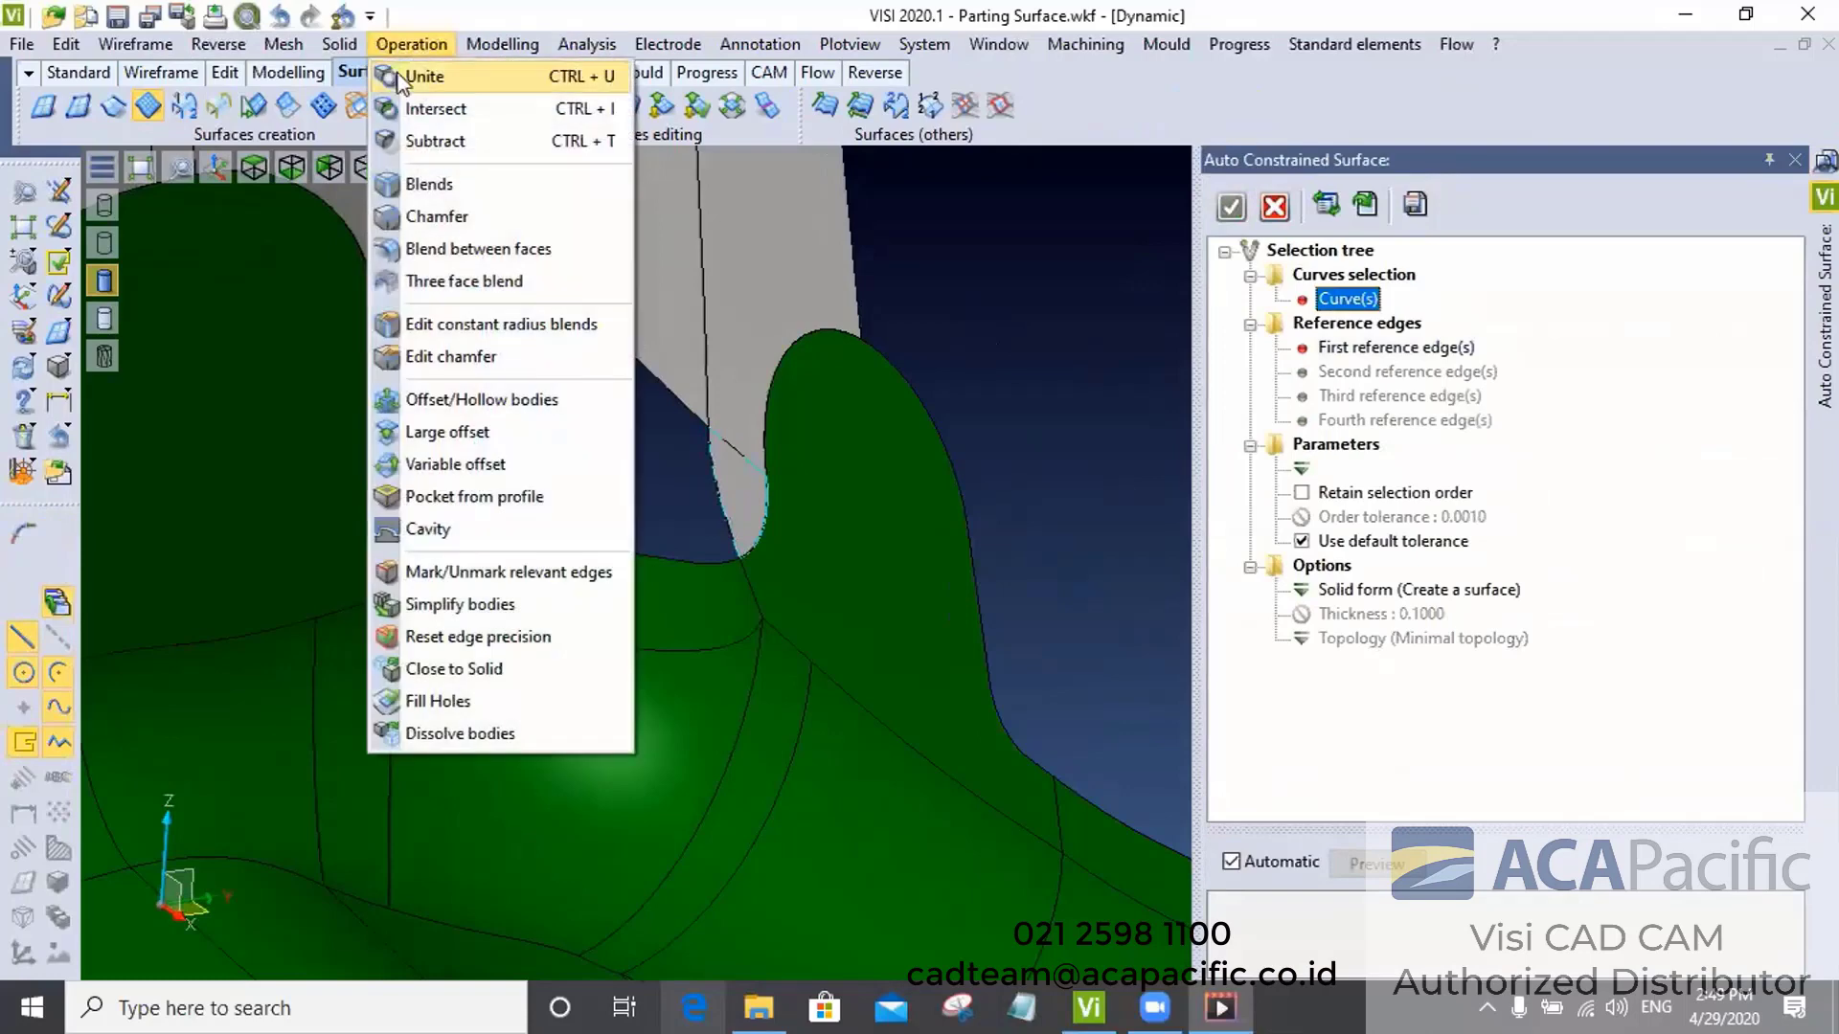
left_click(426, 75)
left_click_drag(296, 261, 862, 748)
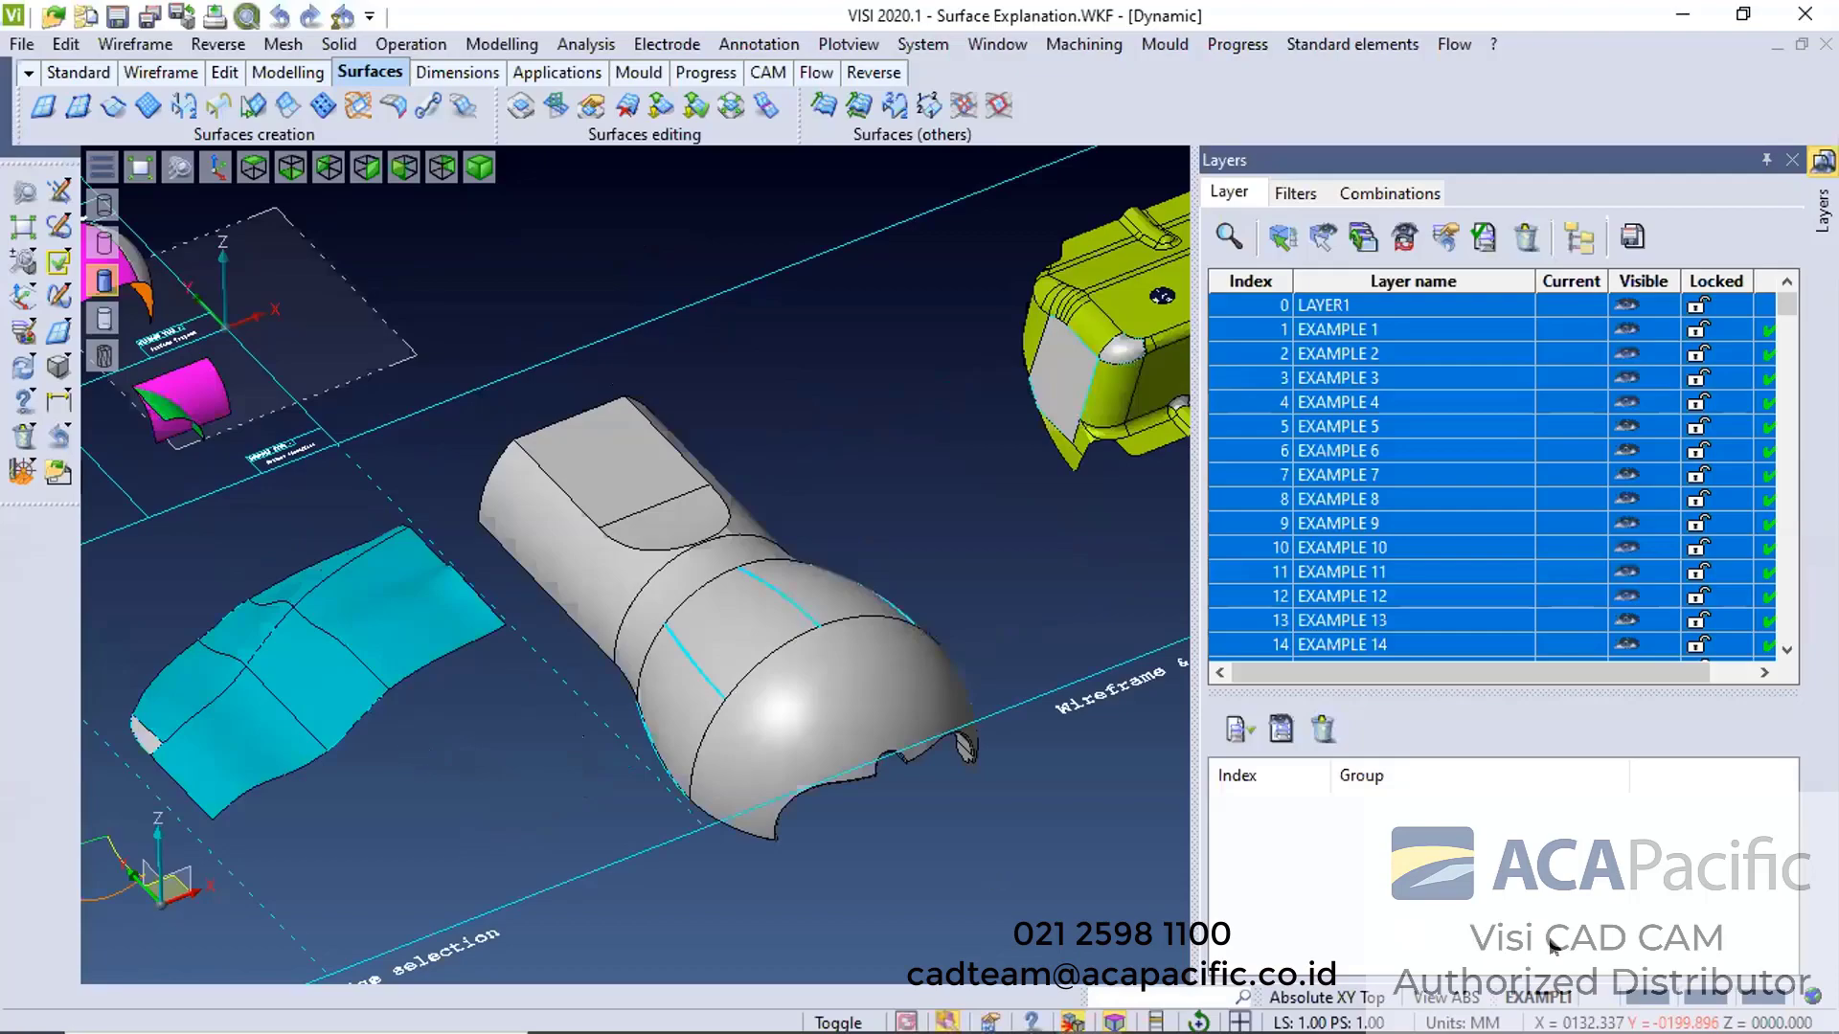
Open the part file containing the grey parting surface and the yellow outline curves around the green product
scroll(866, 393, "down", 1)
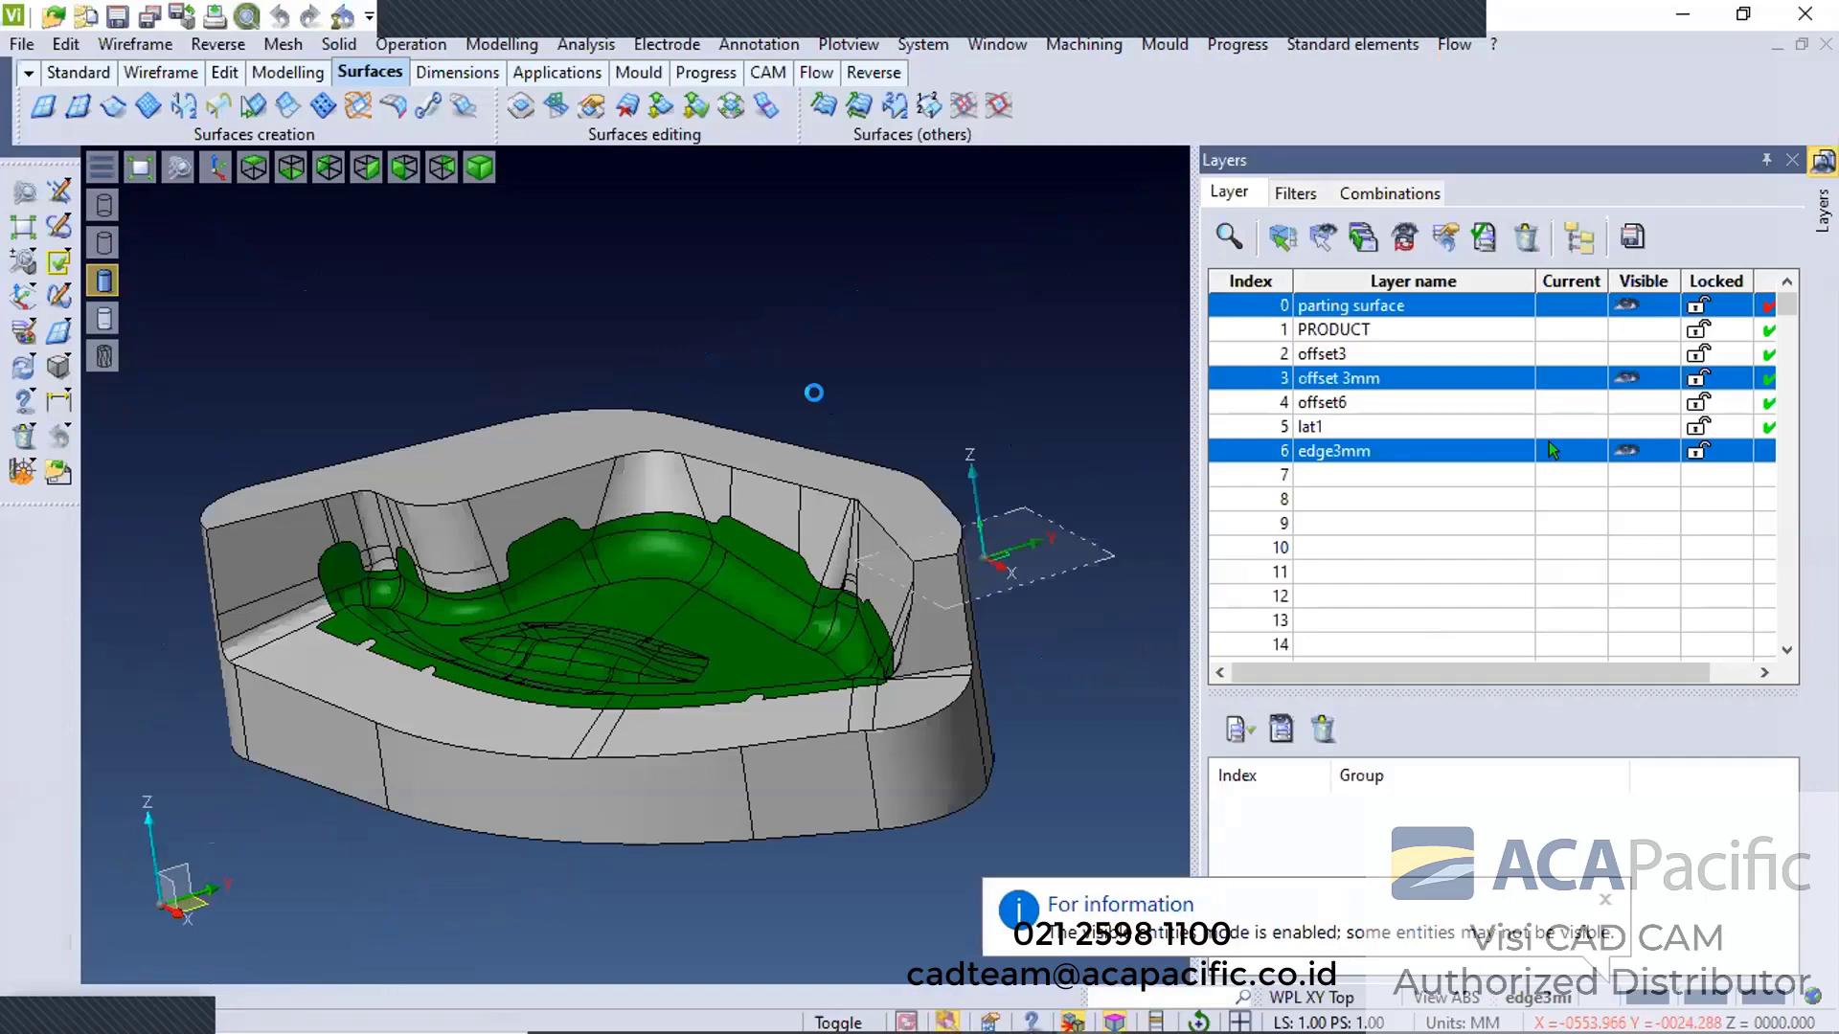
key("ctrl+o")
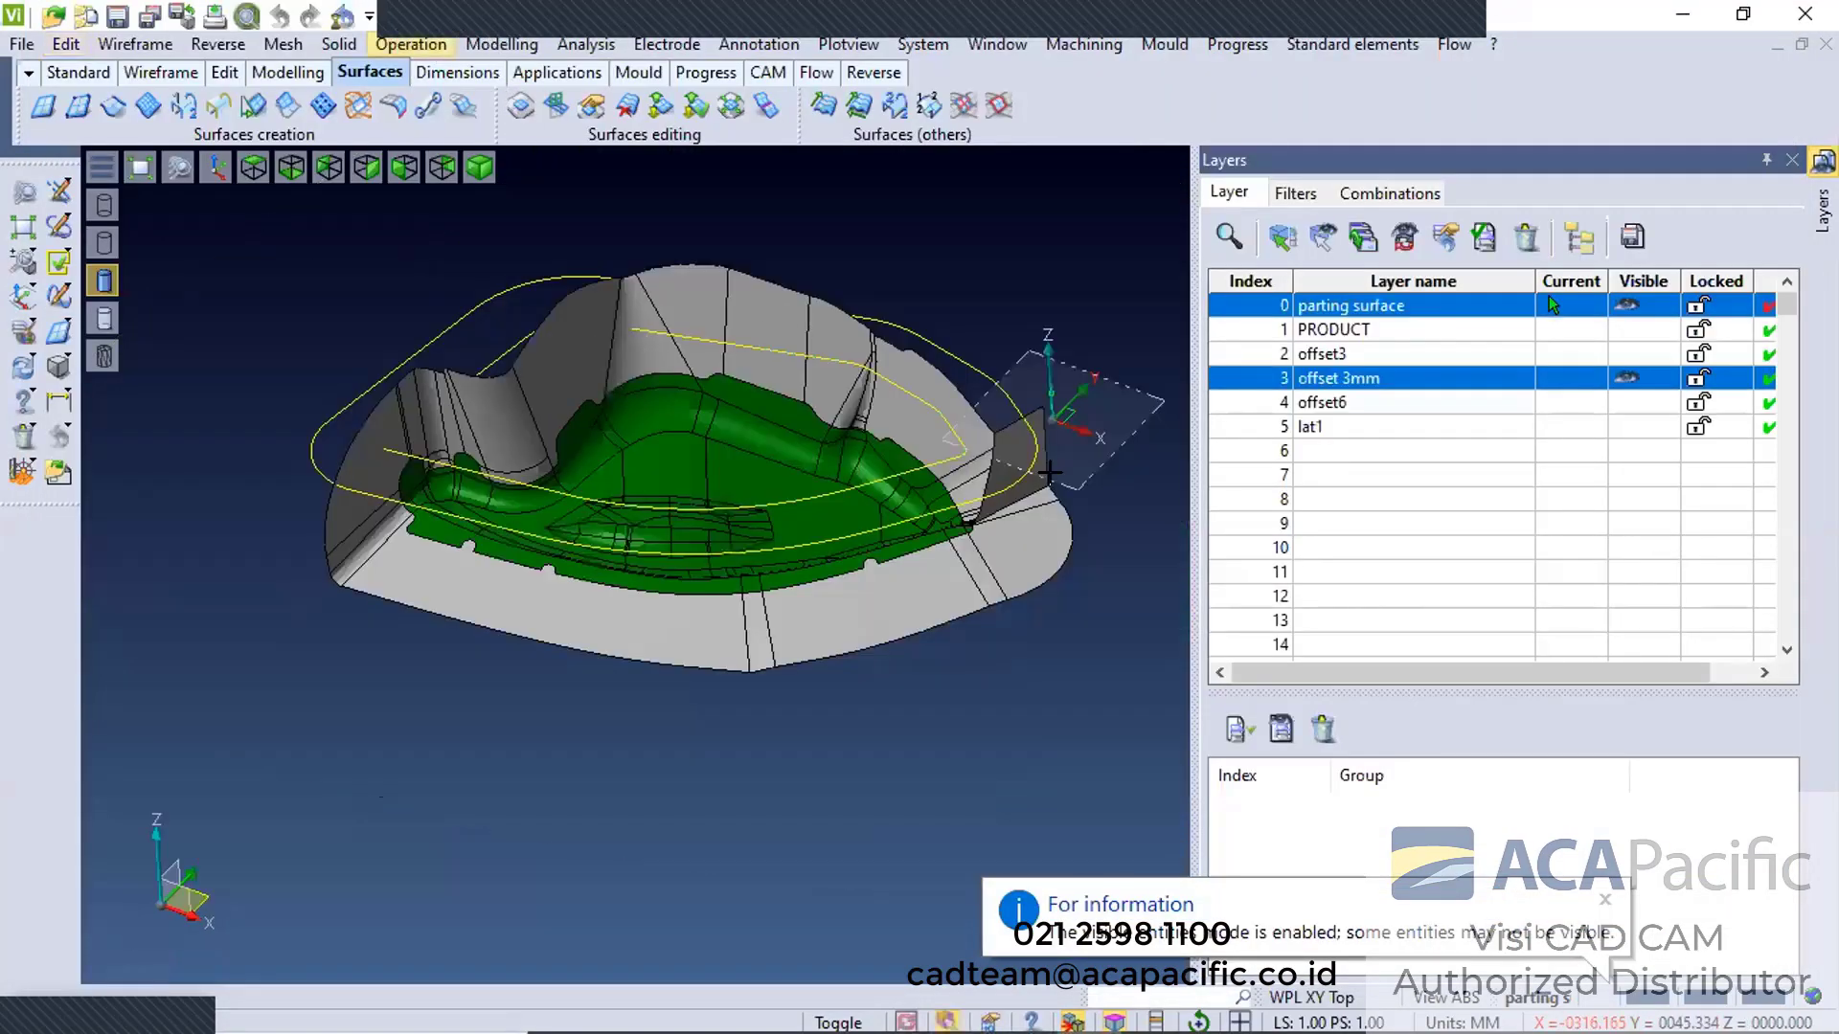
Start Cut Bodies on the grey parting surface sheet and begin defining the cutting element
left_click(501, 44)
left_click(555, 107)
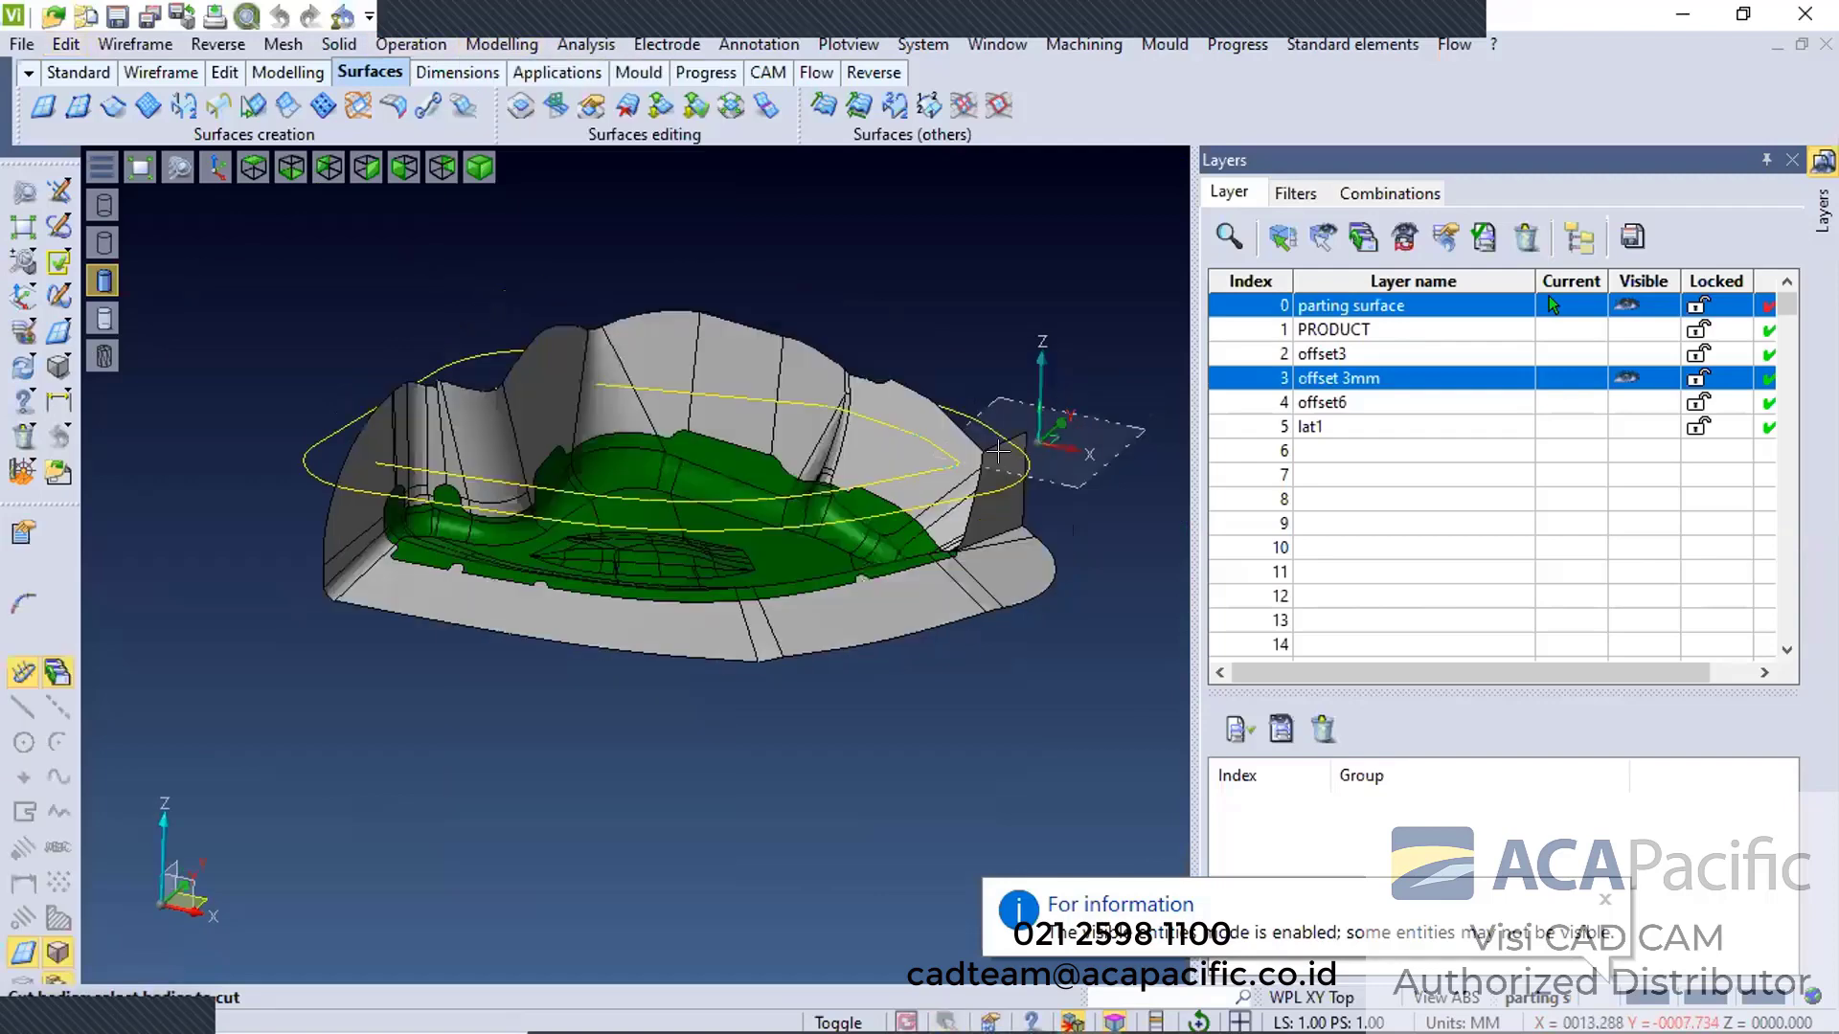
middle_click_drag(752, 340, 345, 427)
middle_click_drag(882, 491, 1056, 452)
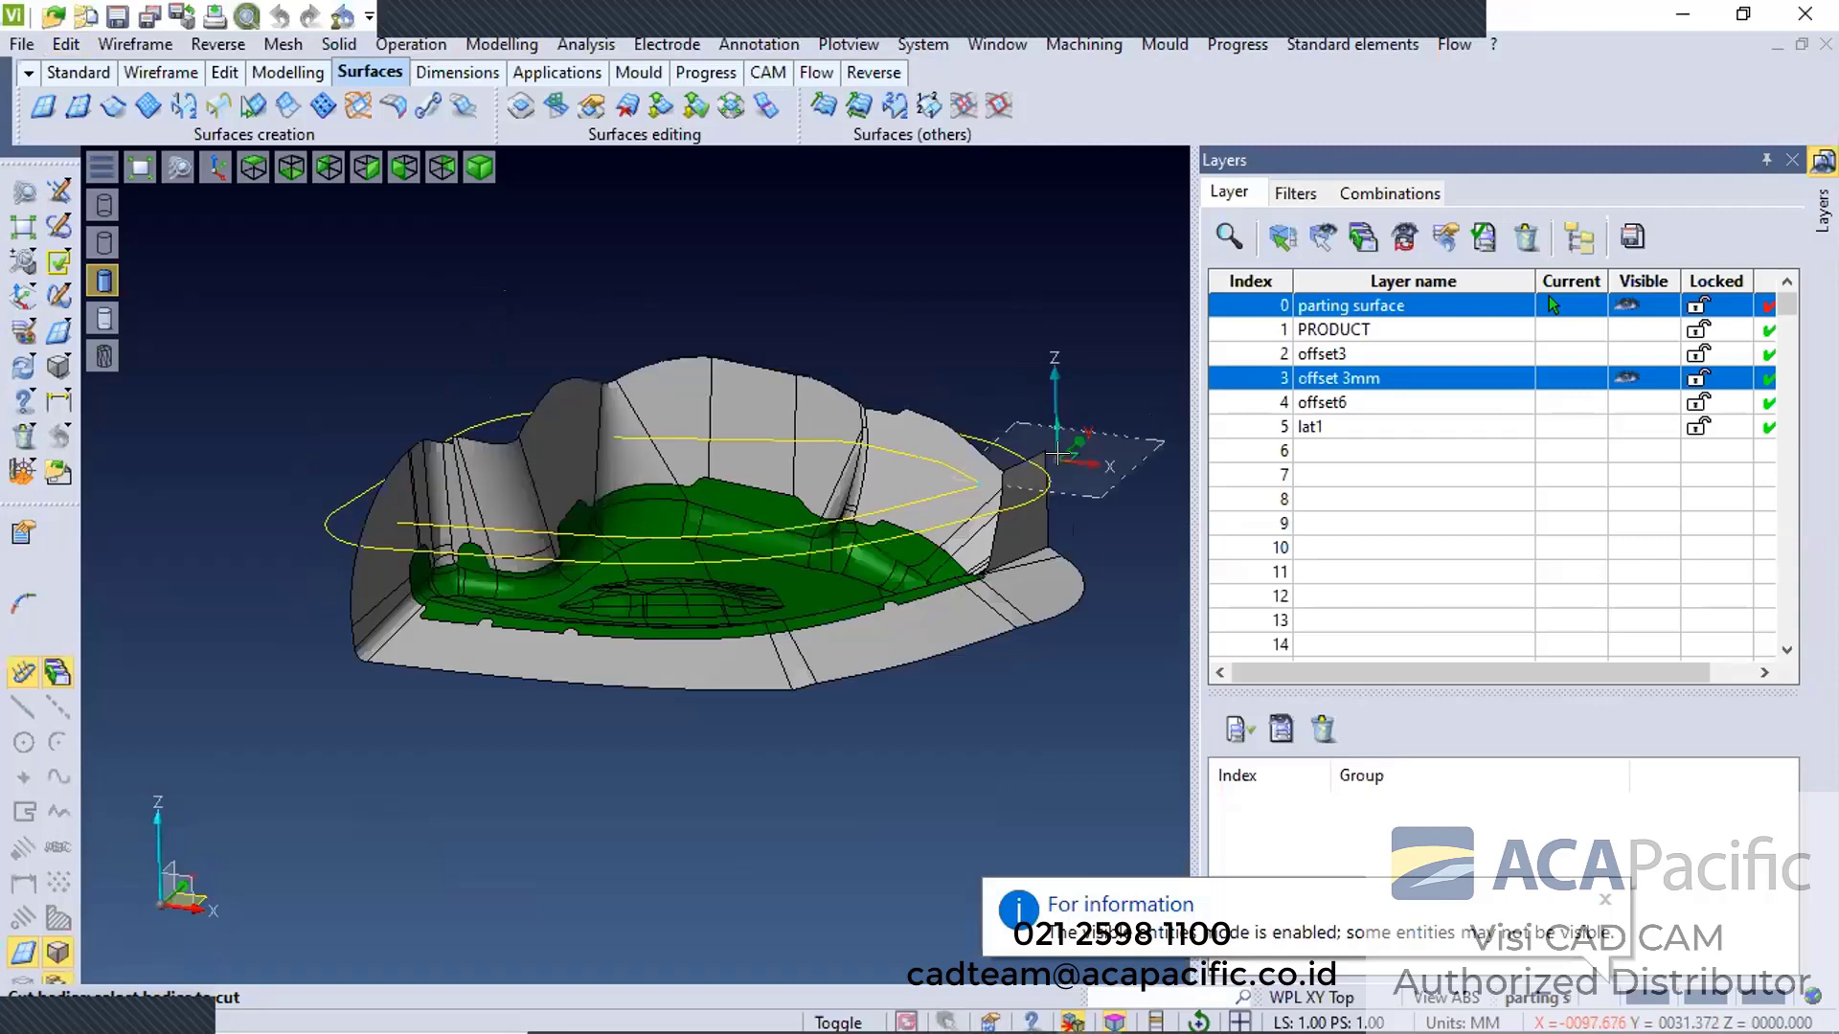
left_click(758, 668)
right_click(757, 667)
left_click(54, 638)
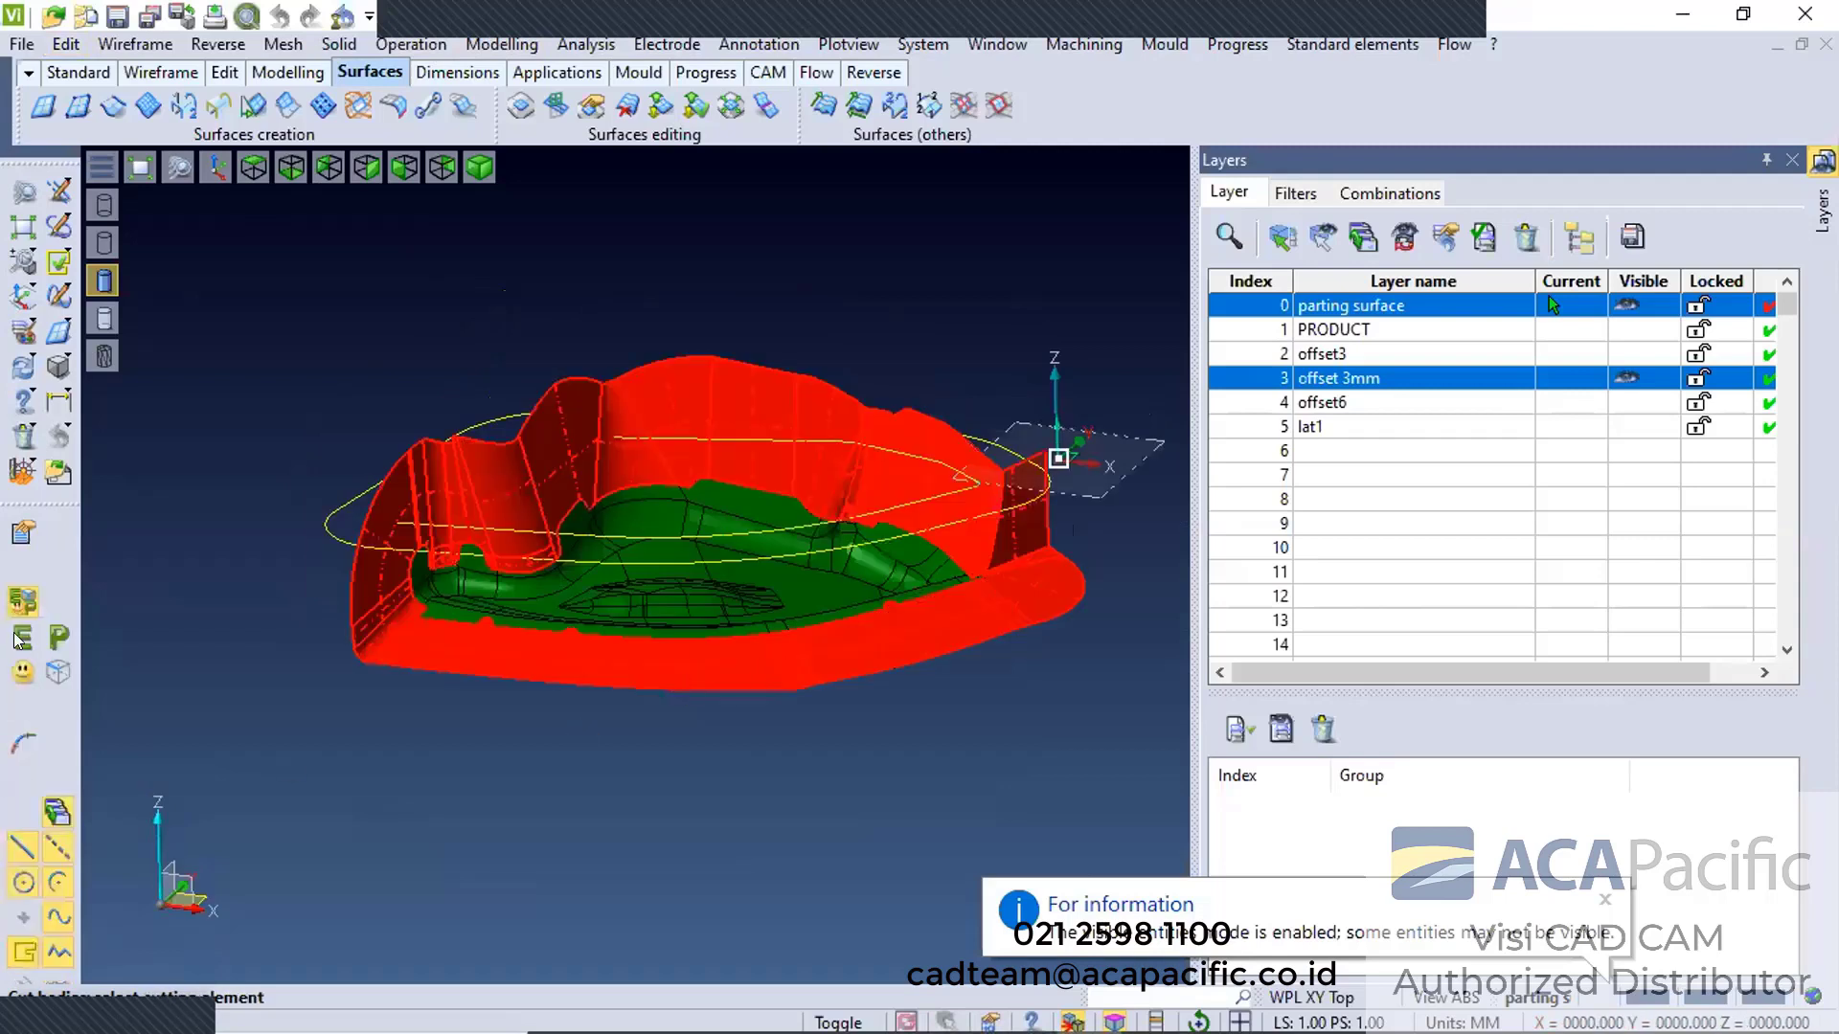
Cut the parting surface body with a plane normal to Z at the height of the yellow profiles and delete the upper portion
left_click(23, 638)
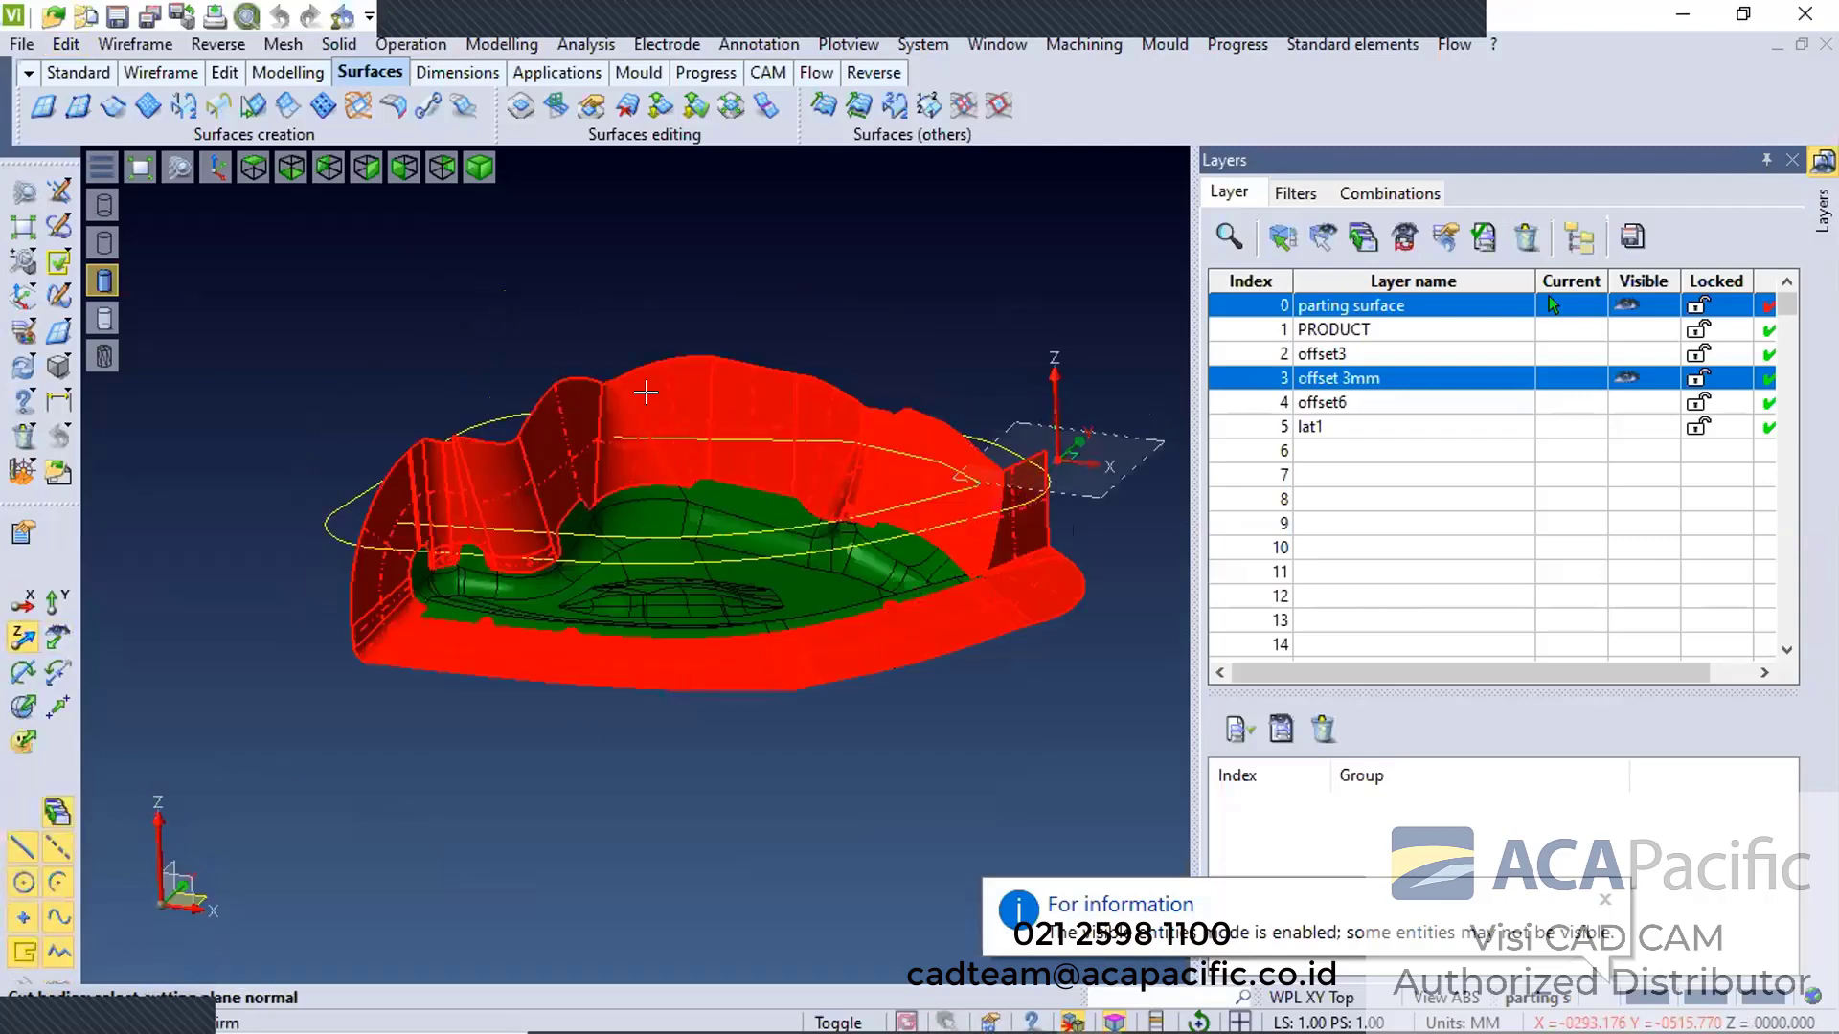
middle_click_drag(694, 392, 663, 421)
left_click(663, 422)
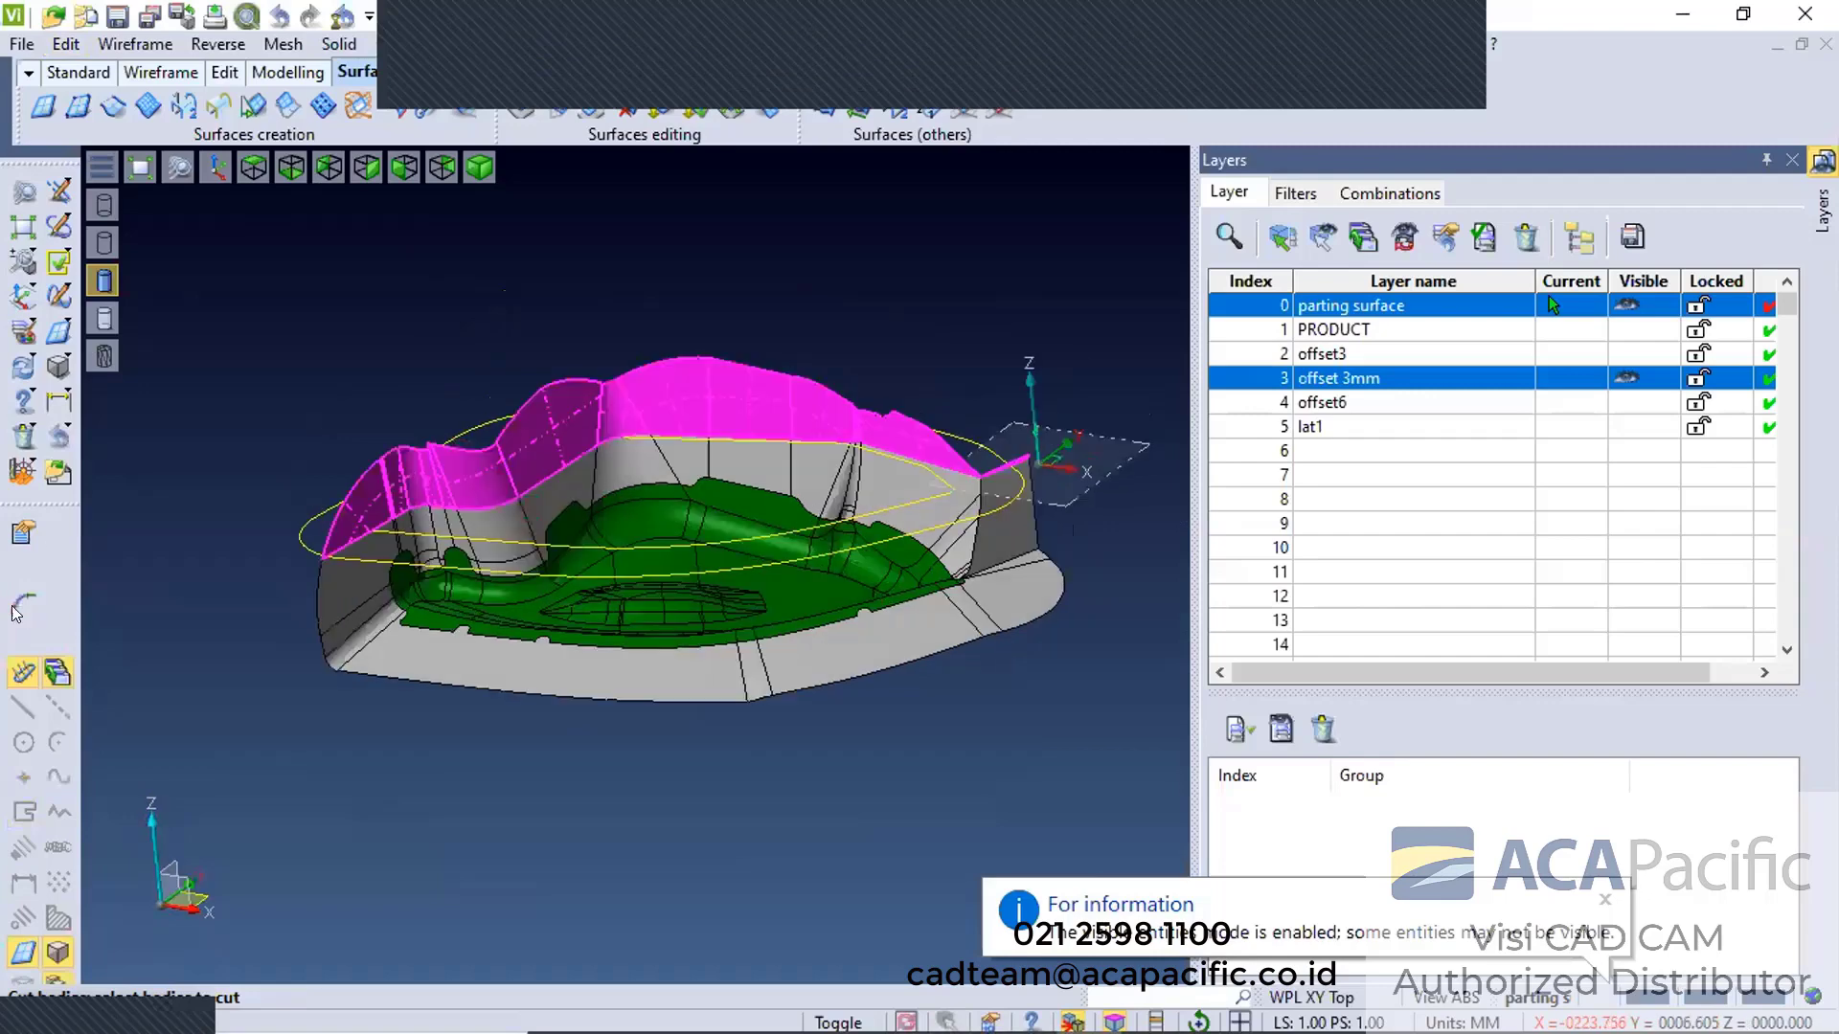
left_click(603, 414)
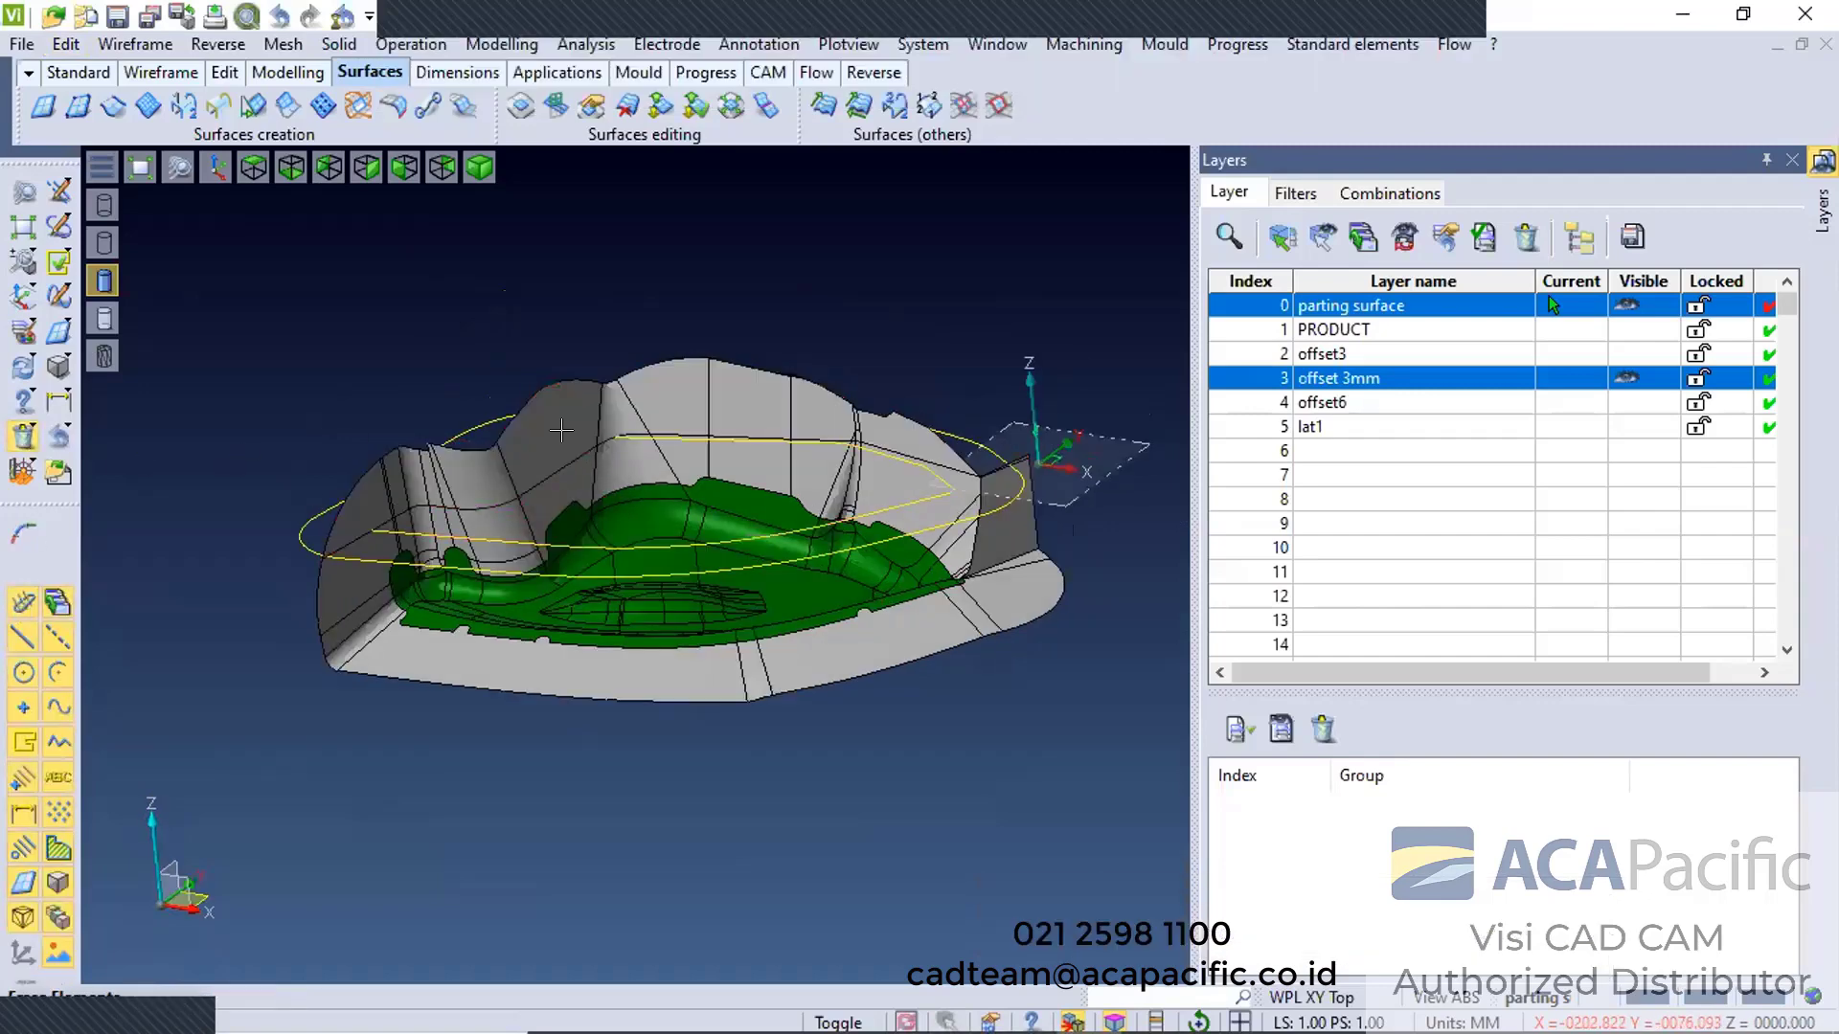
left_click(580, 426)
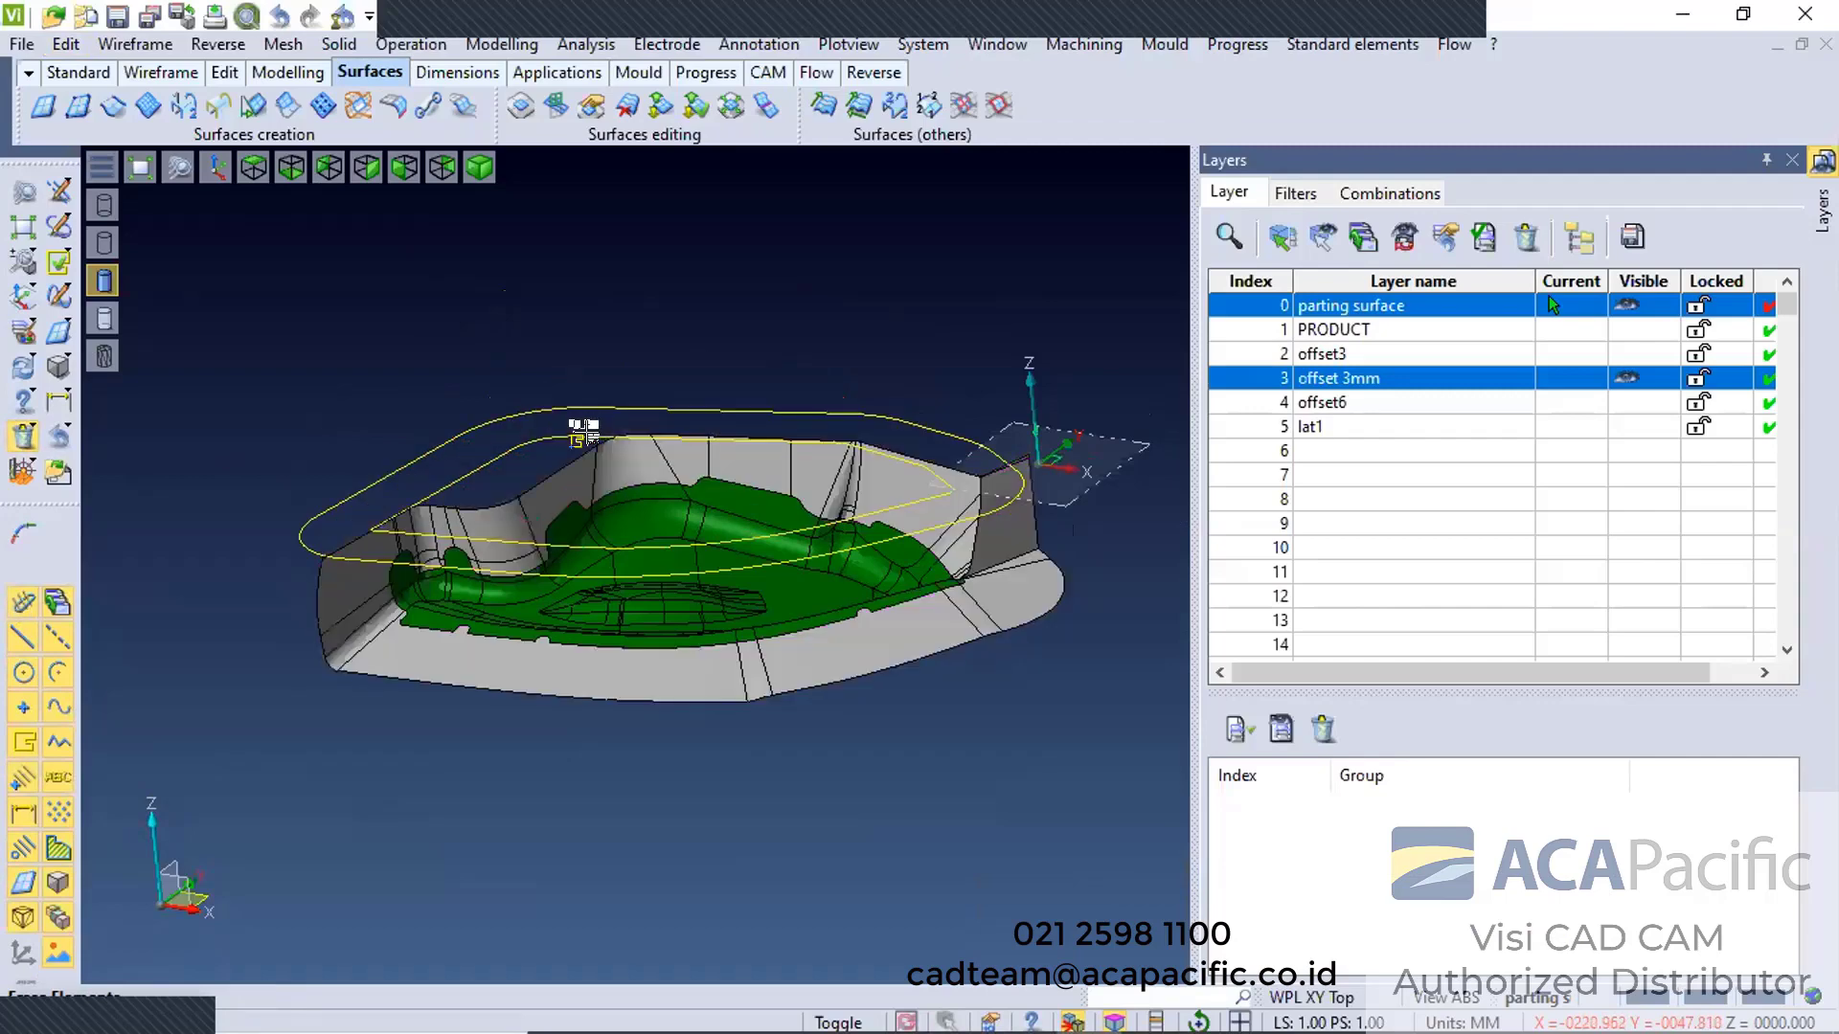
Cut the parting surface body along the outer yellow profile and delete the portion lying outside it
middle_click_drag(391, 750, 409, 750)
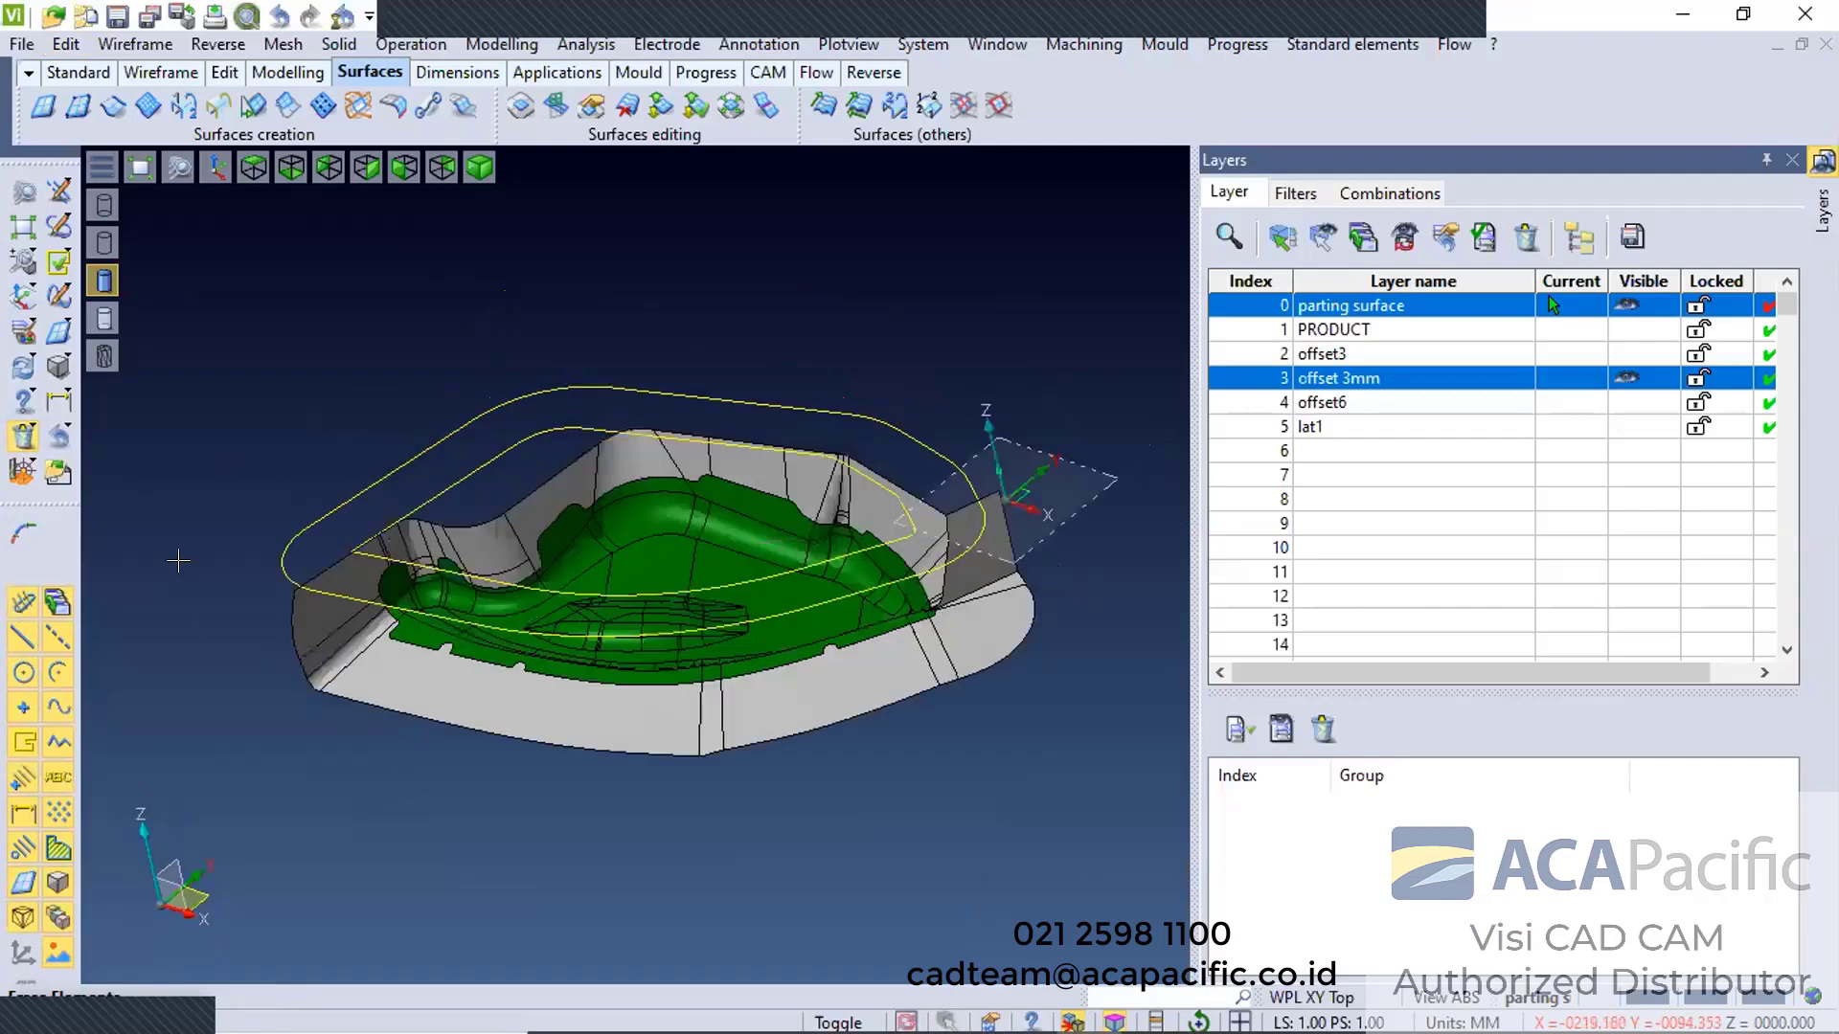
scroll(190, 605, "up", 3)
left_click(256, 167)
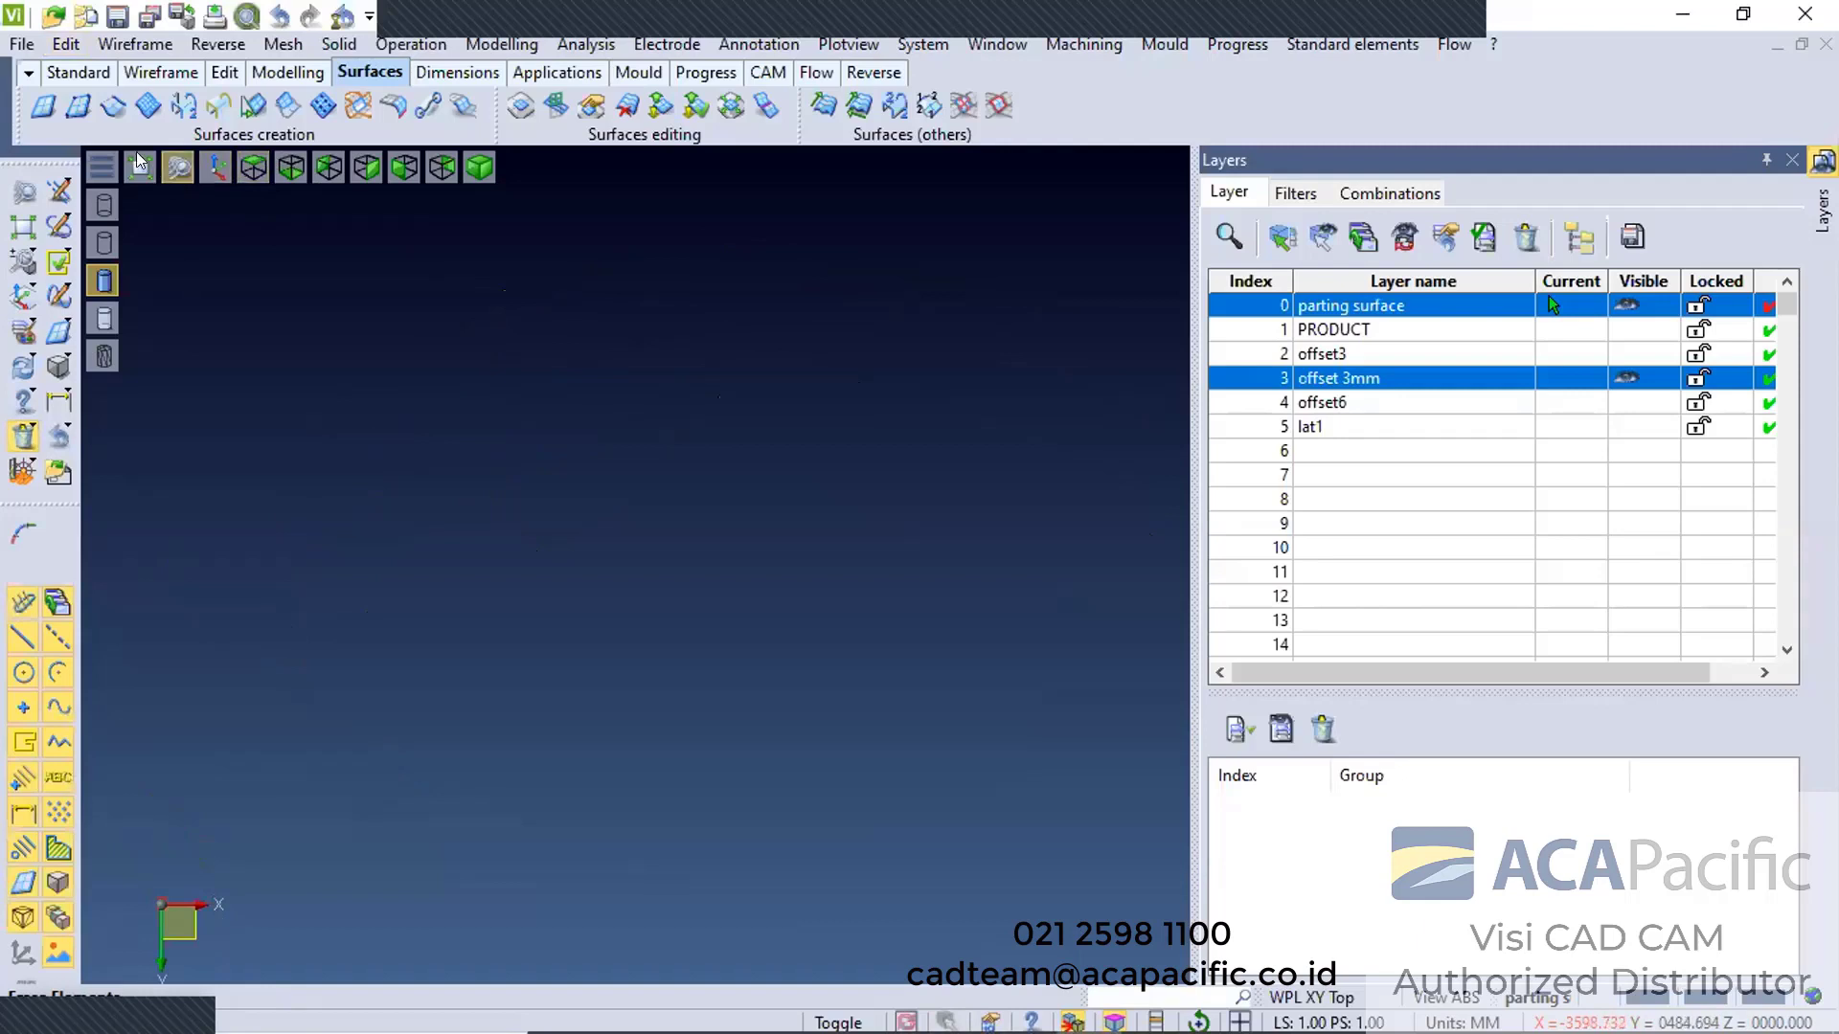
left_click(139, 165)
left_click(253, 167)
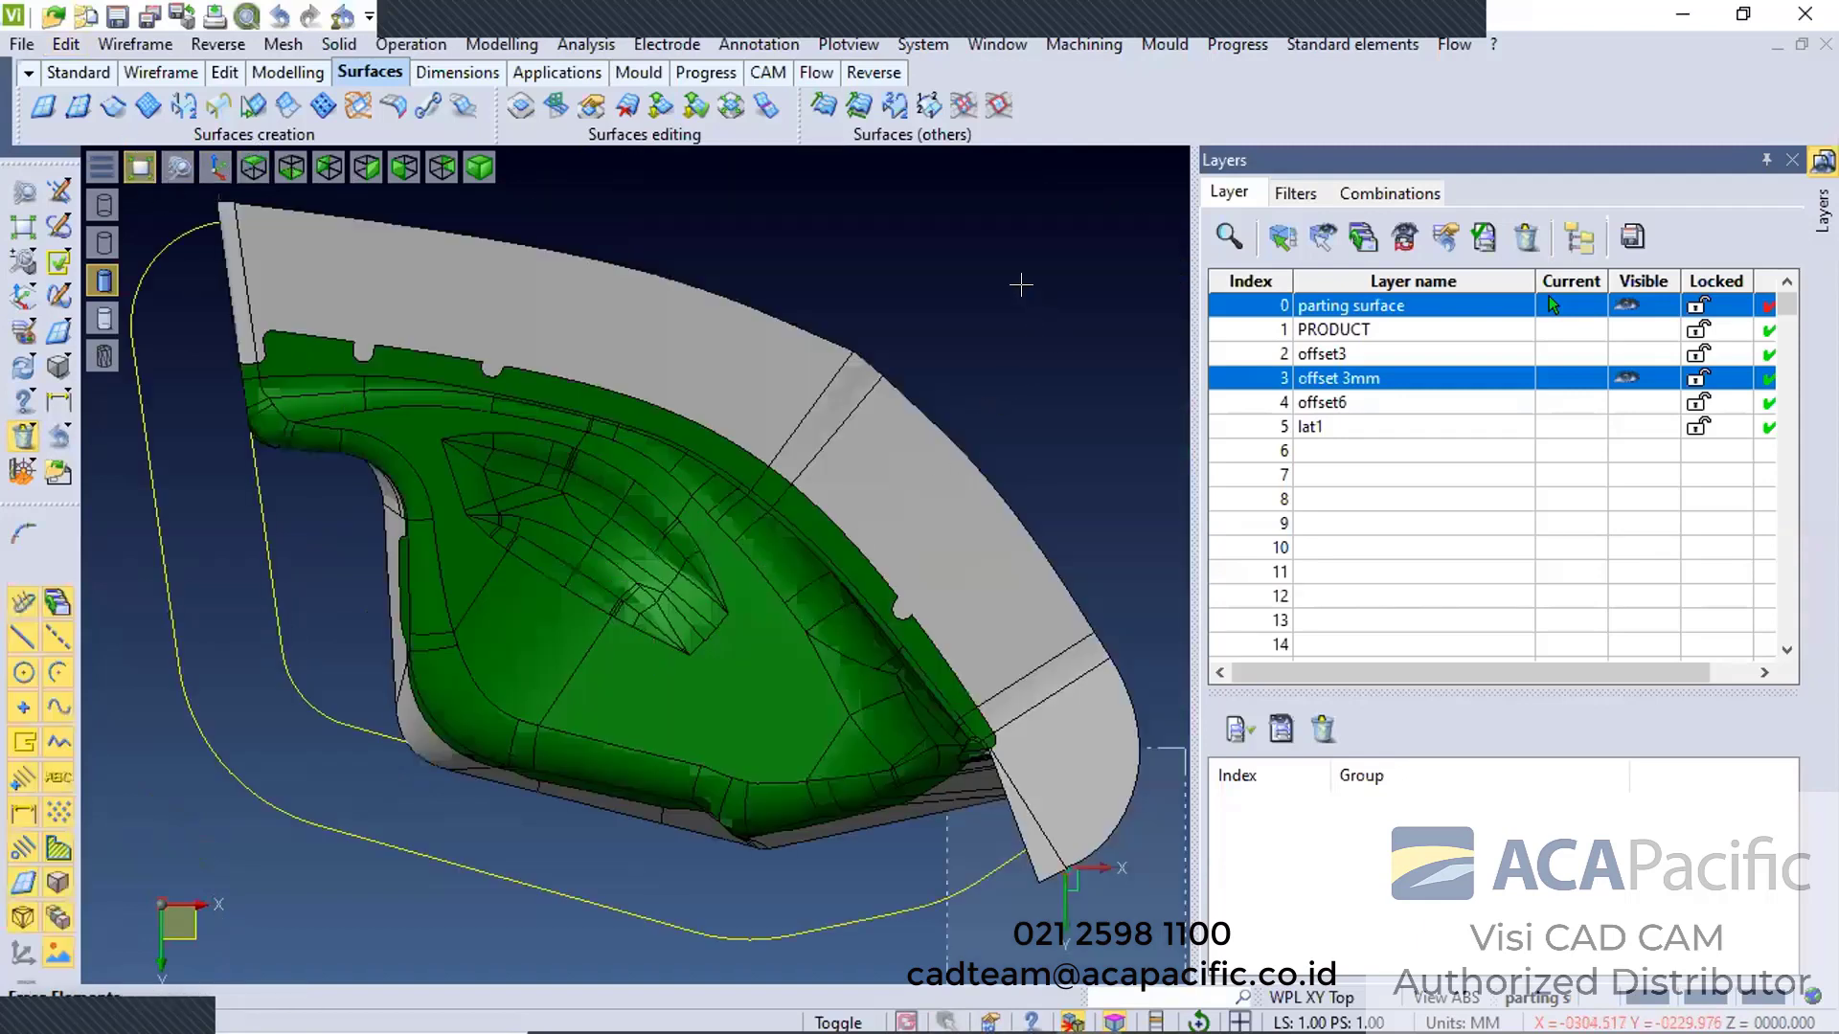
left_click(253, 167)
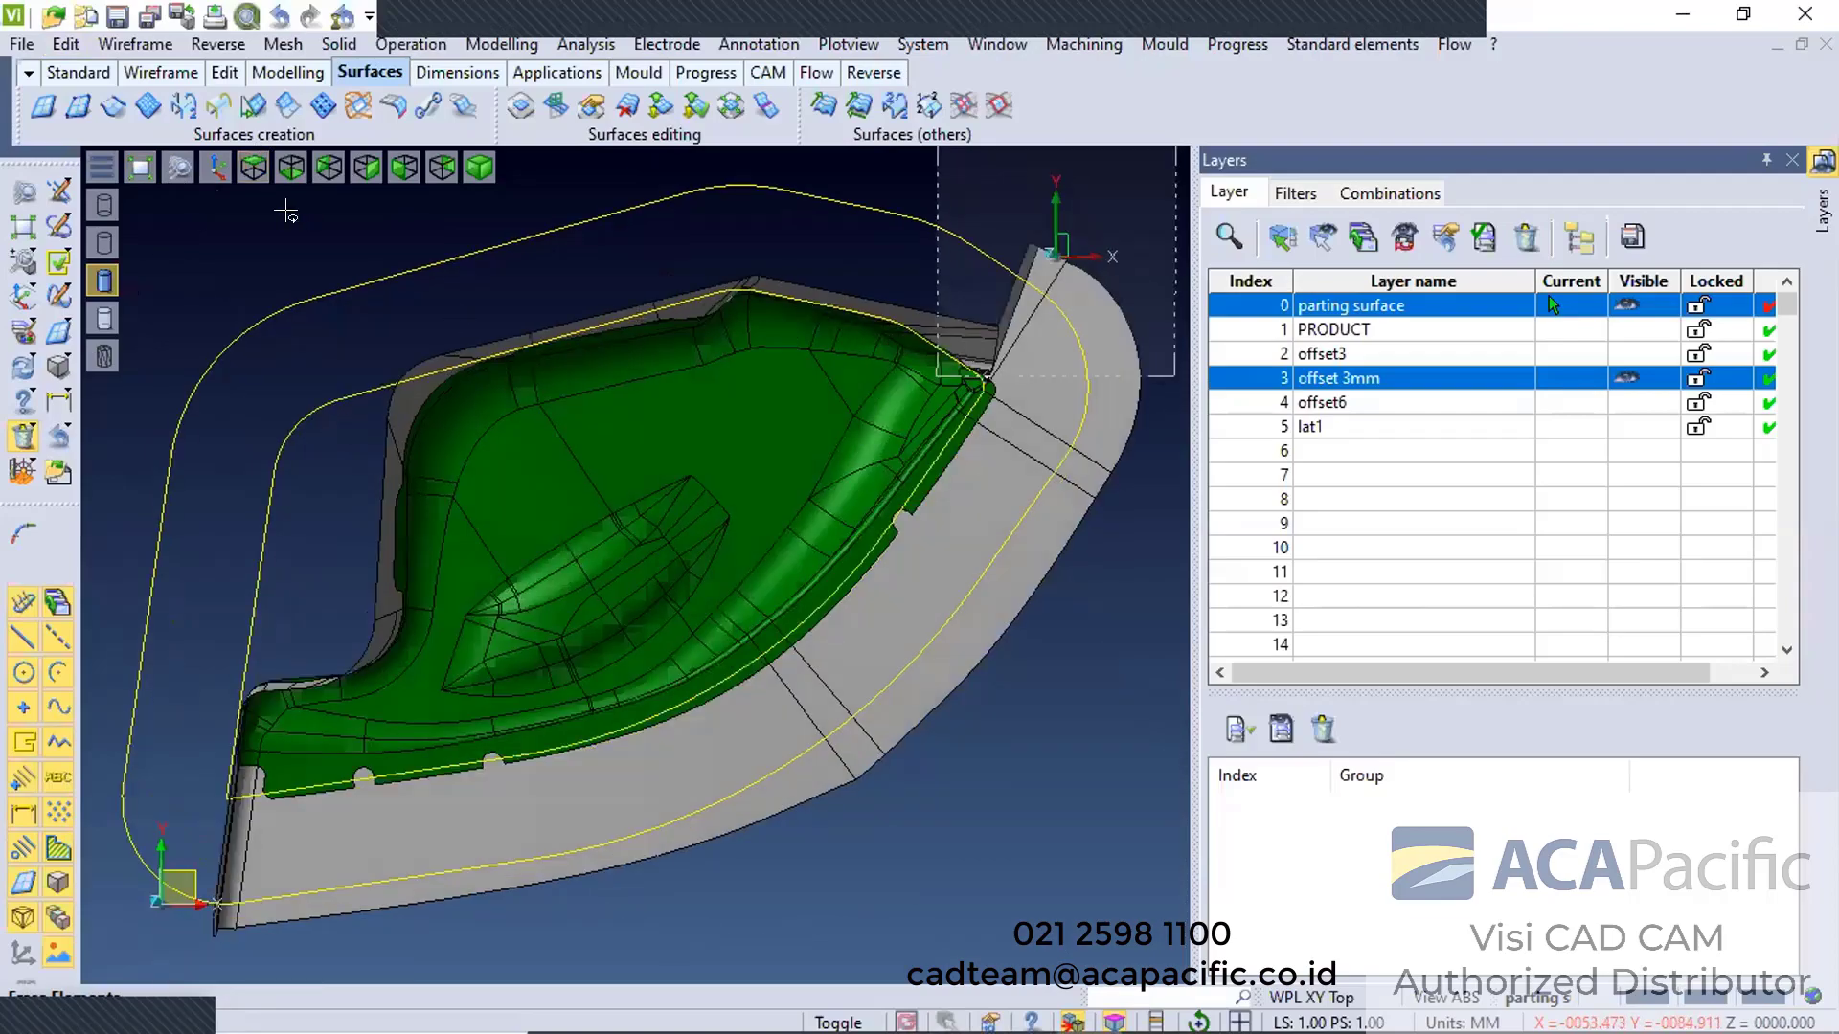
middle_click_drag(862, 575, 889, 365)
left_click(501, 45)
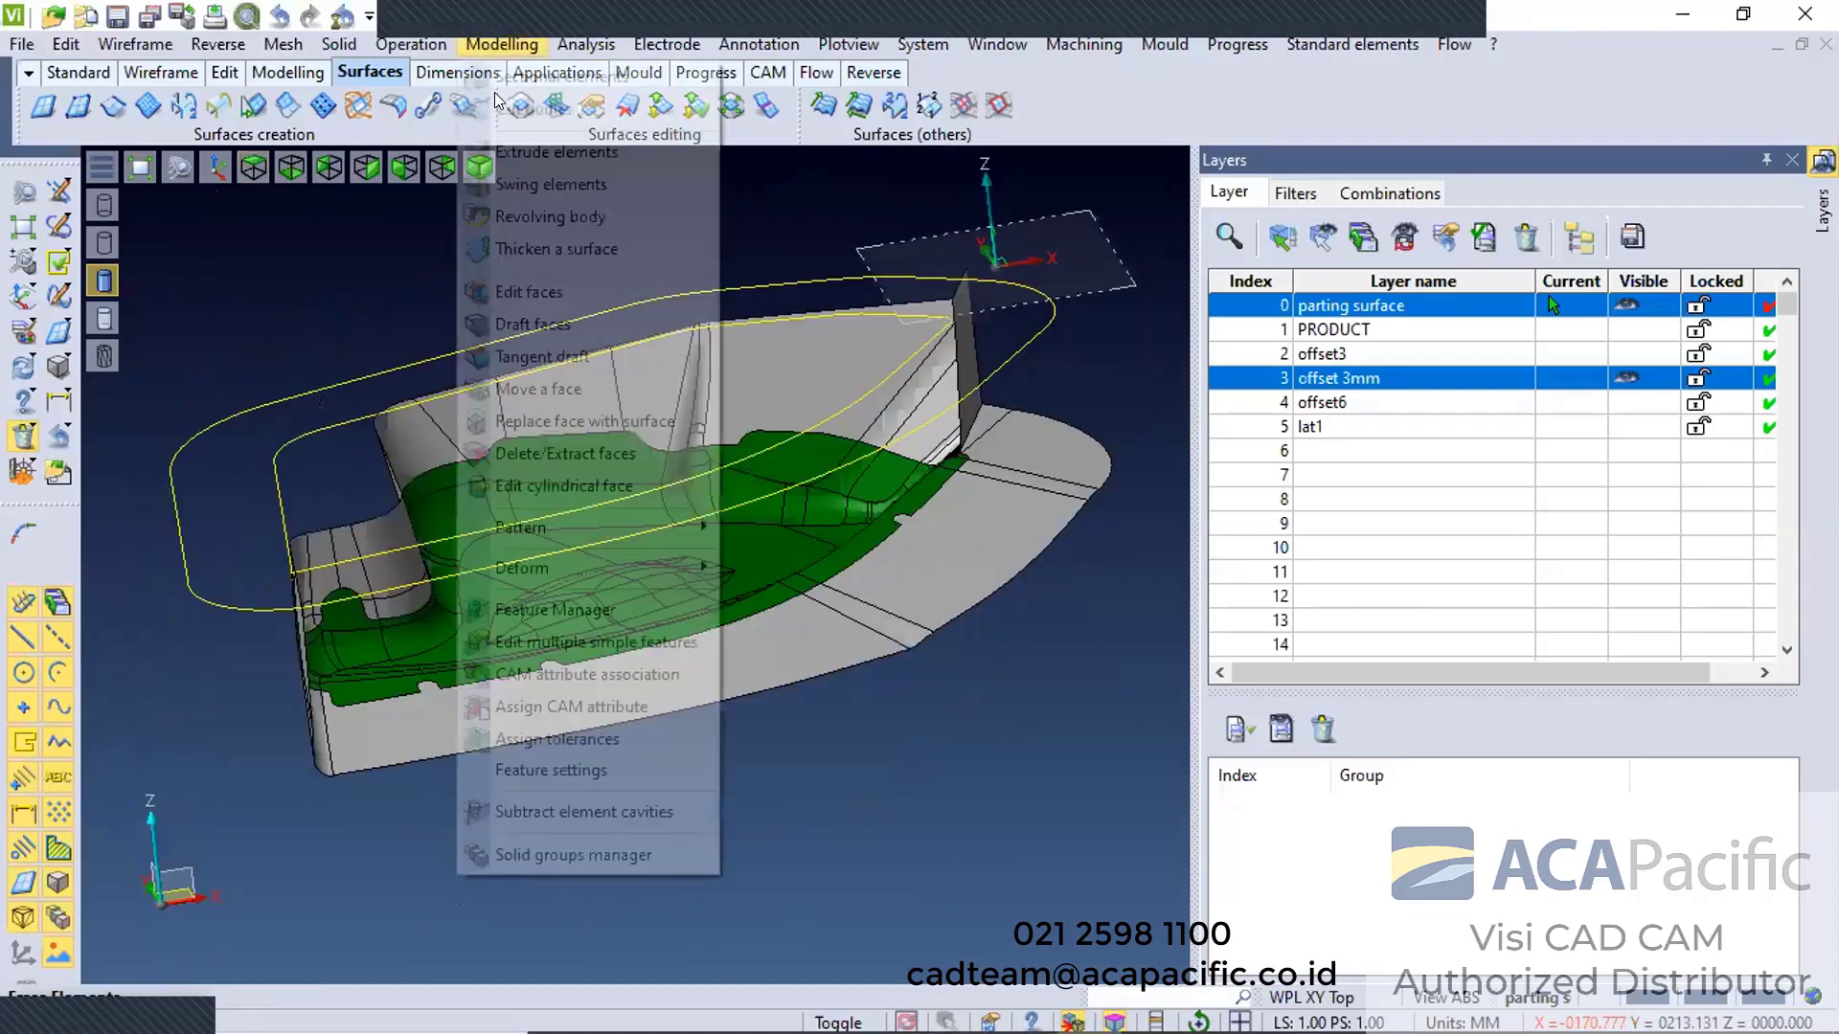
left_click(498, 109)
left_click(1028, 336)
right_click(1010, 360)
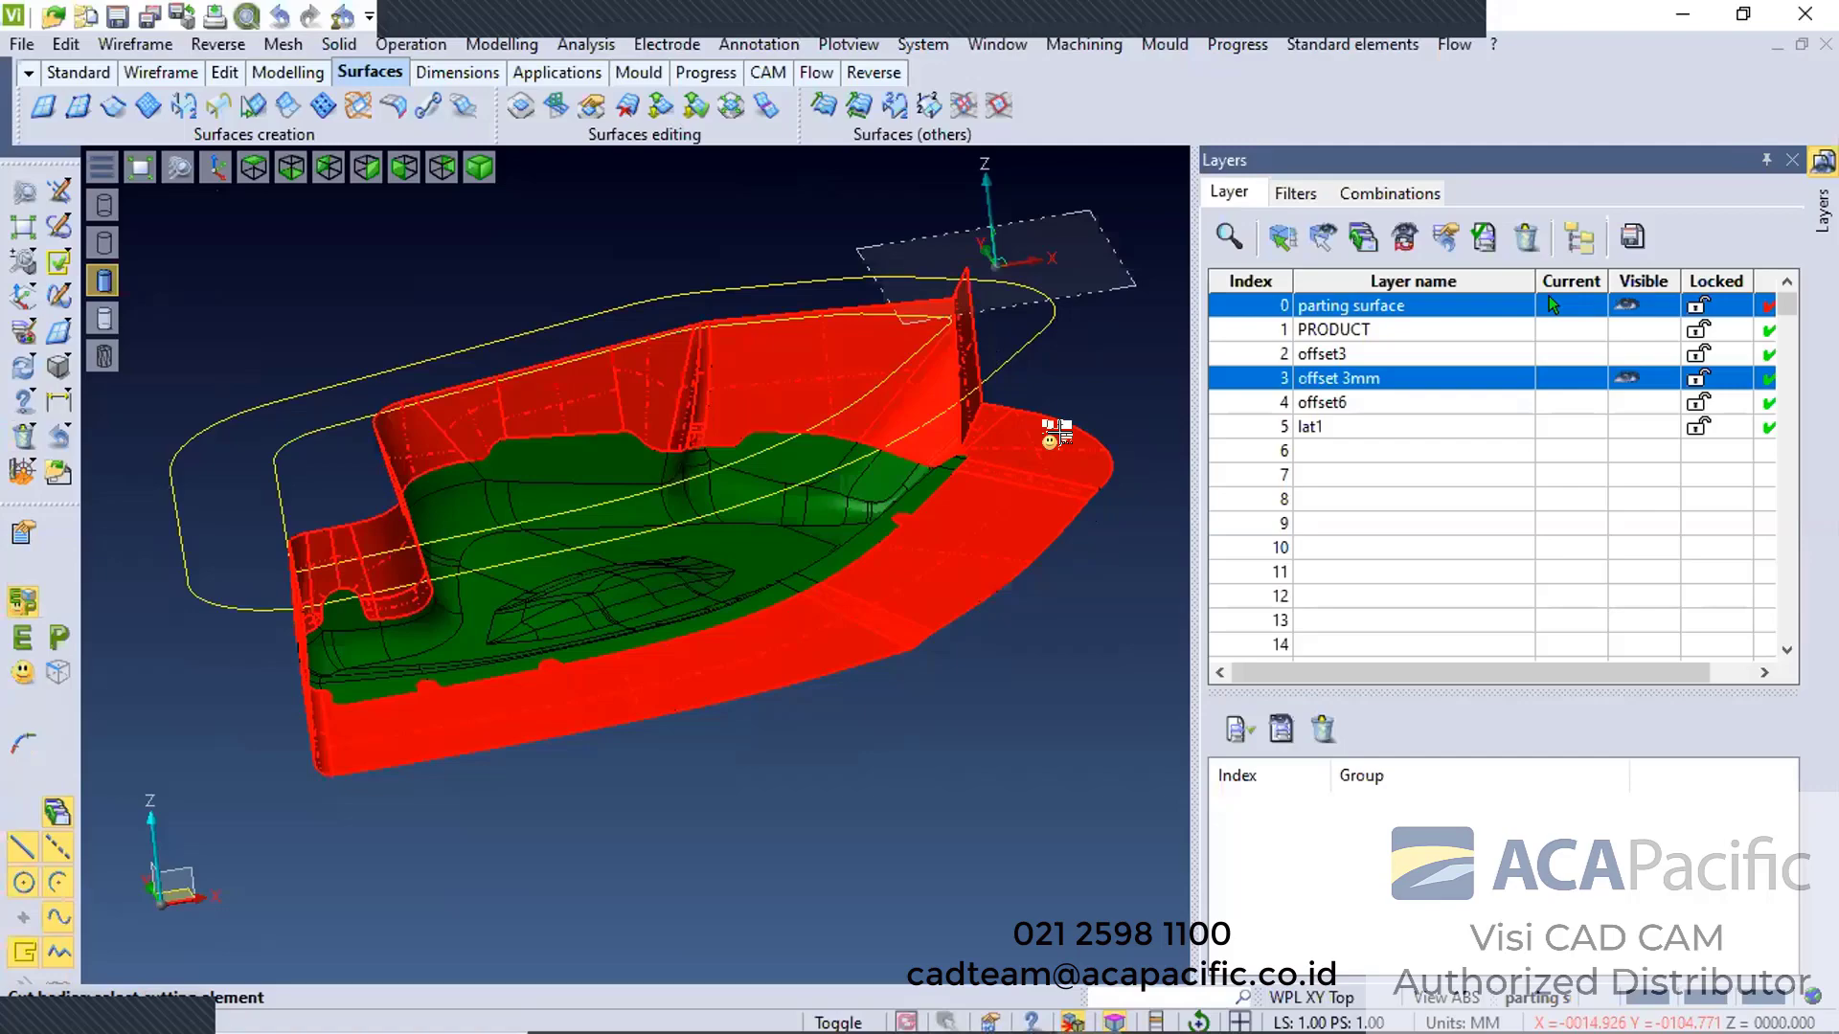
left_click(1058, 434)
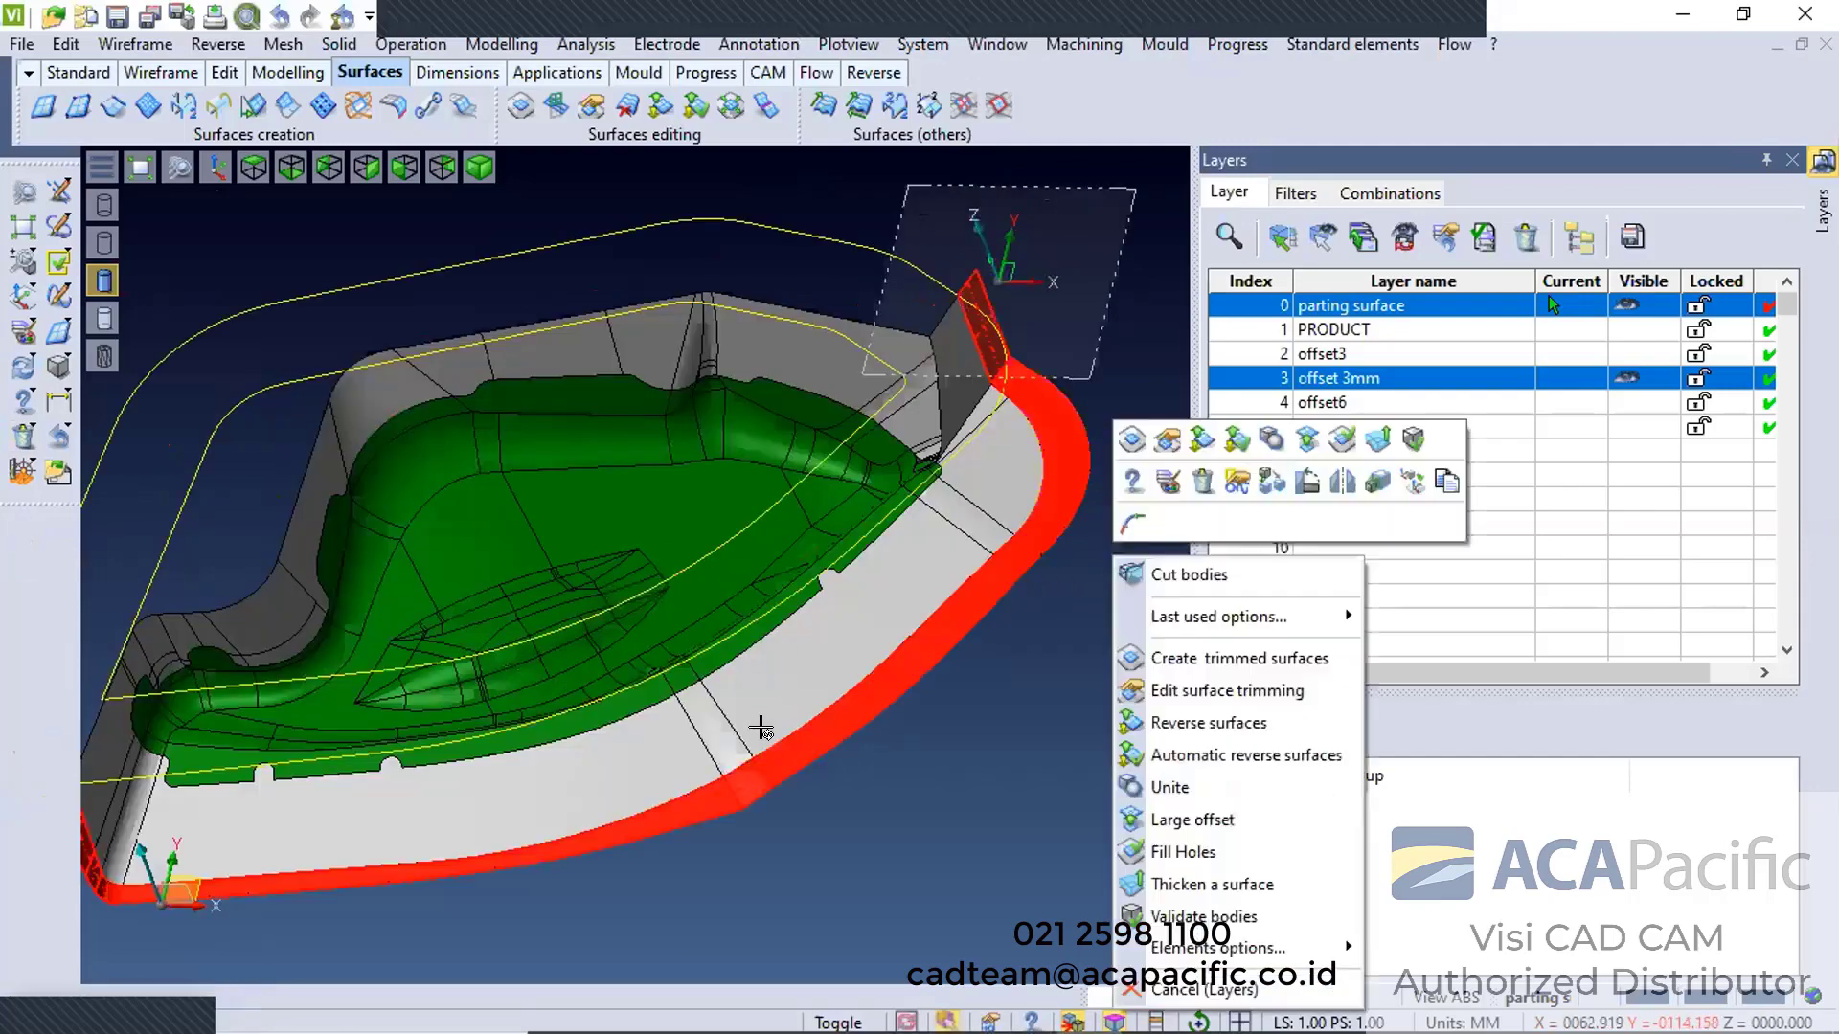
key("Delete")
Extrude the outer yellow profile downward as a body with a second distance of 150 and delete its top face
middle_click_drag(933, 582, 887, 604)
middle_click_drag(737, 578, 818, 645)
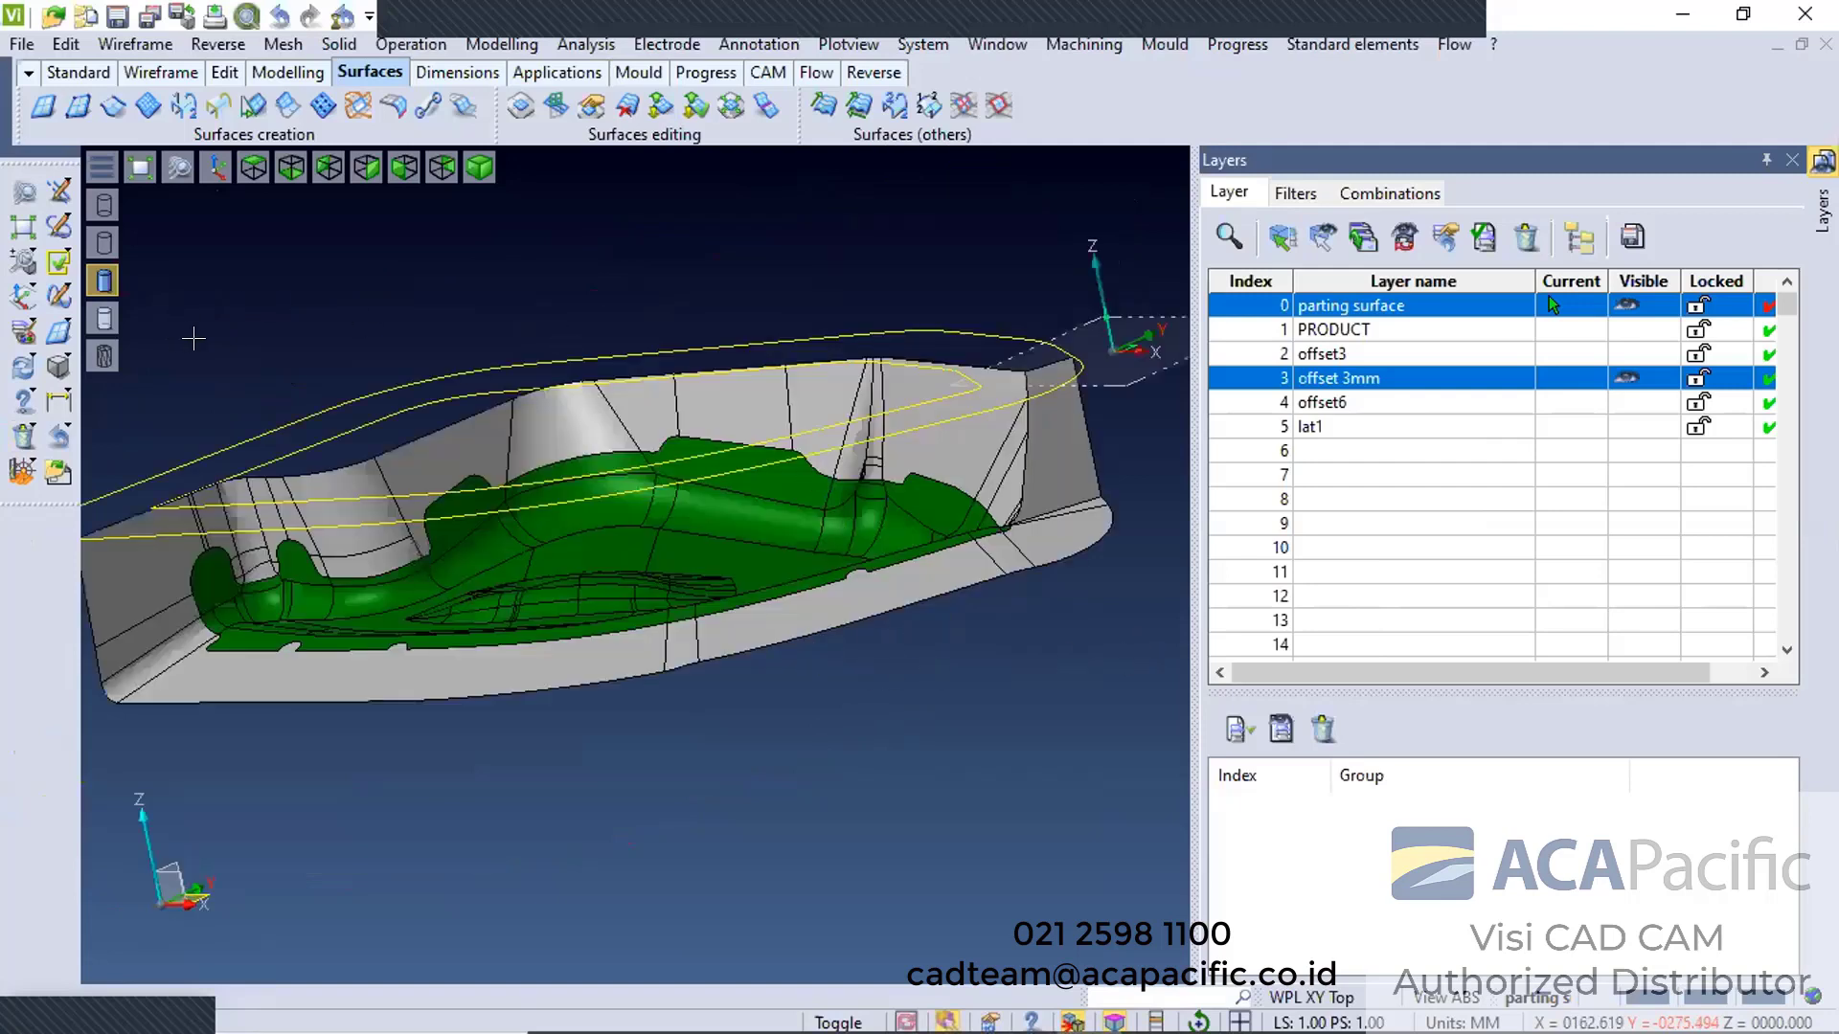
scroll(220, 323, "down", 4)
scroll(322, 204, "up", 4)
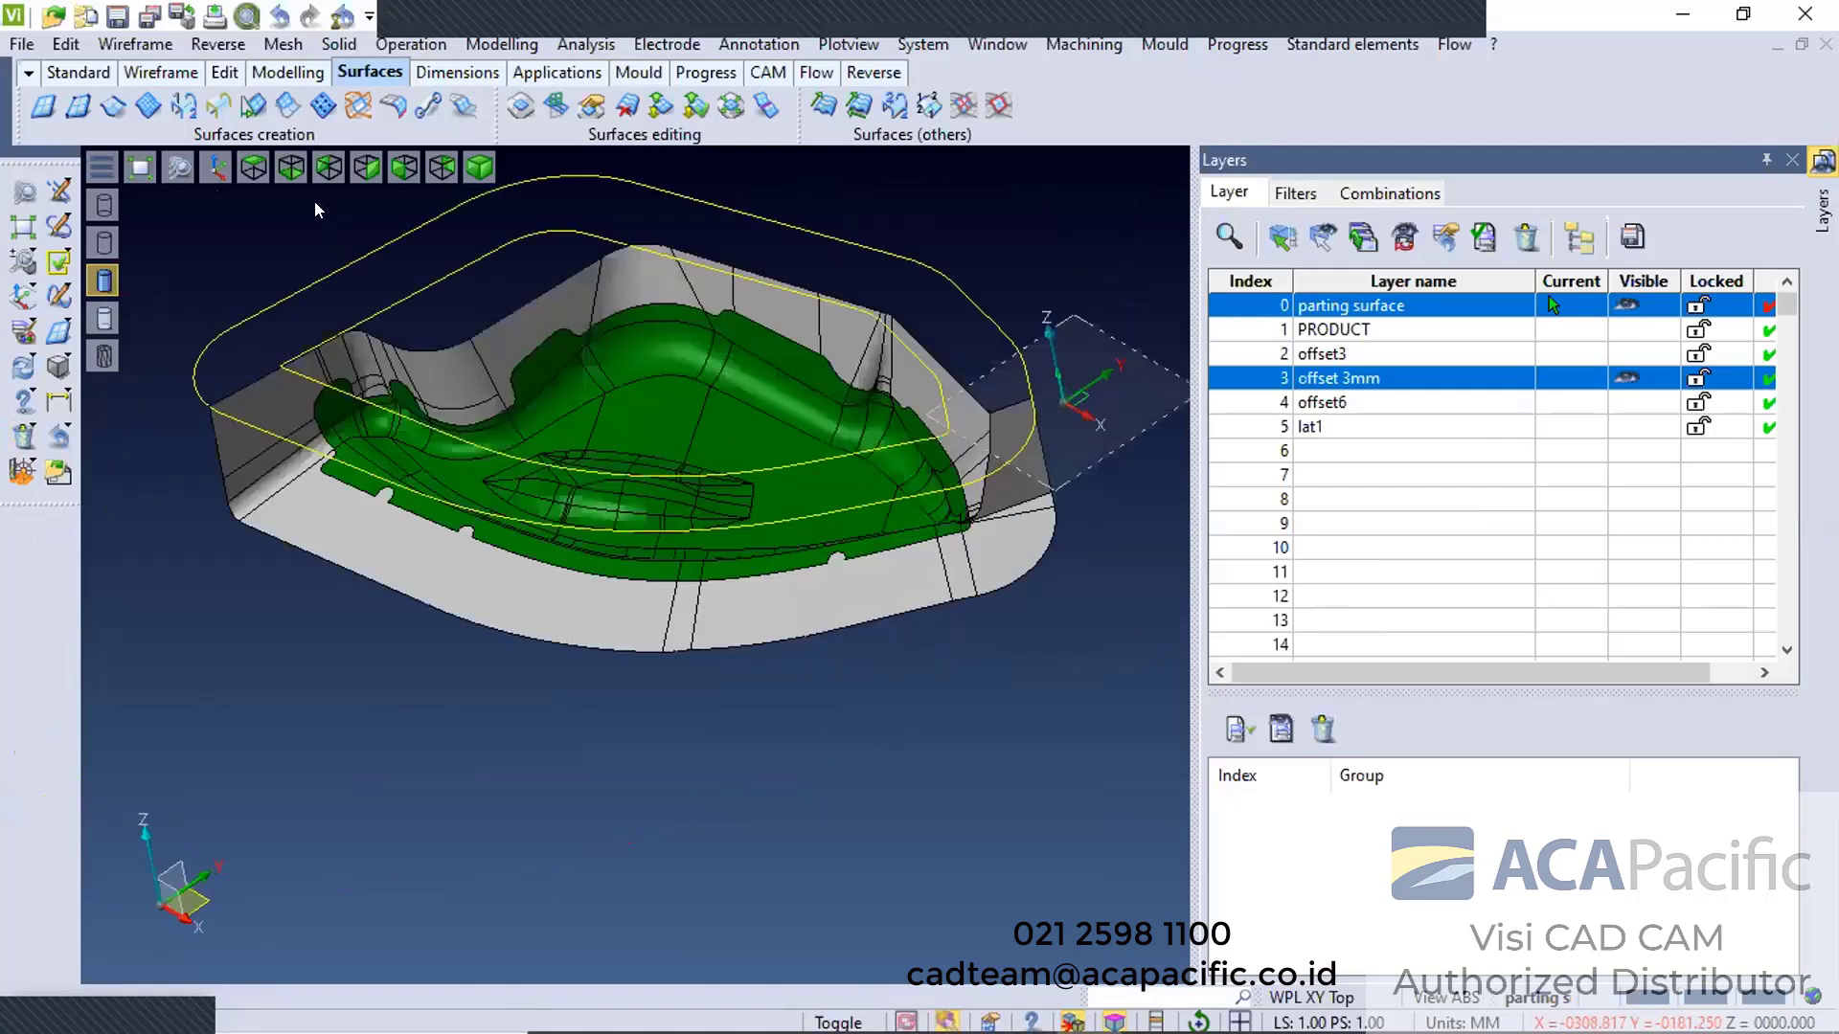
left_click(278, 305)
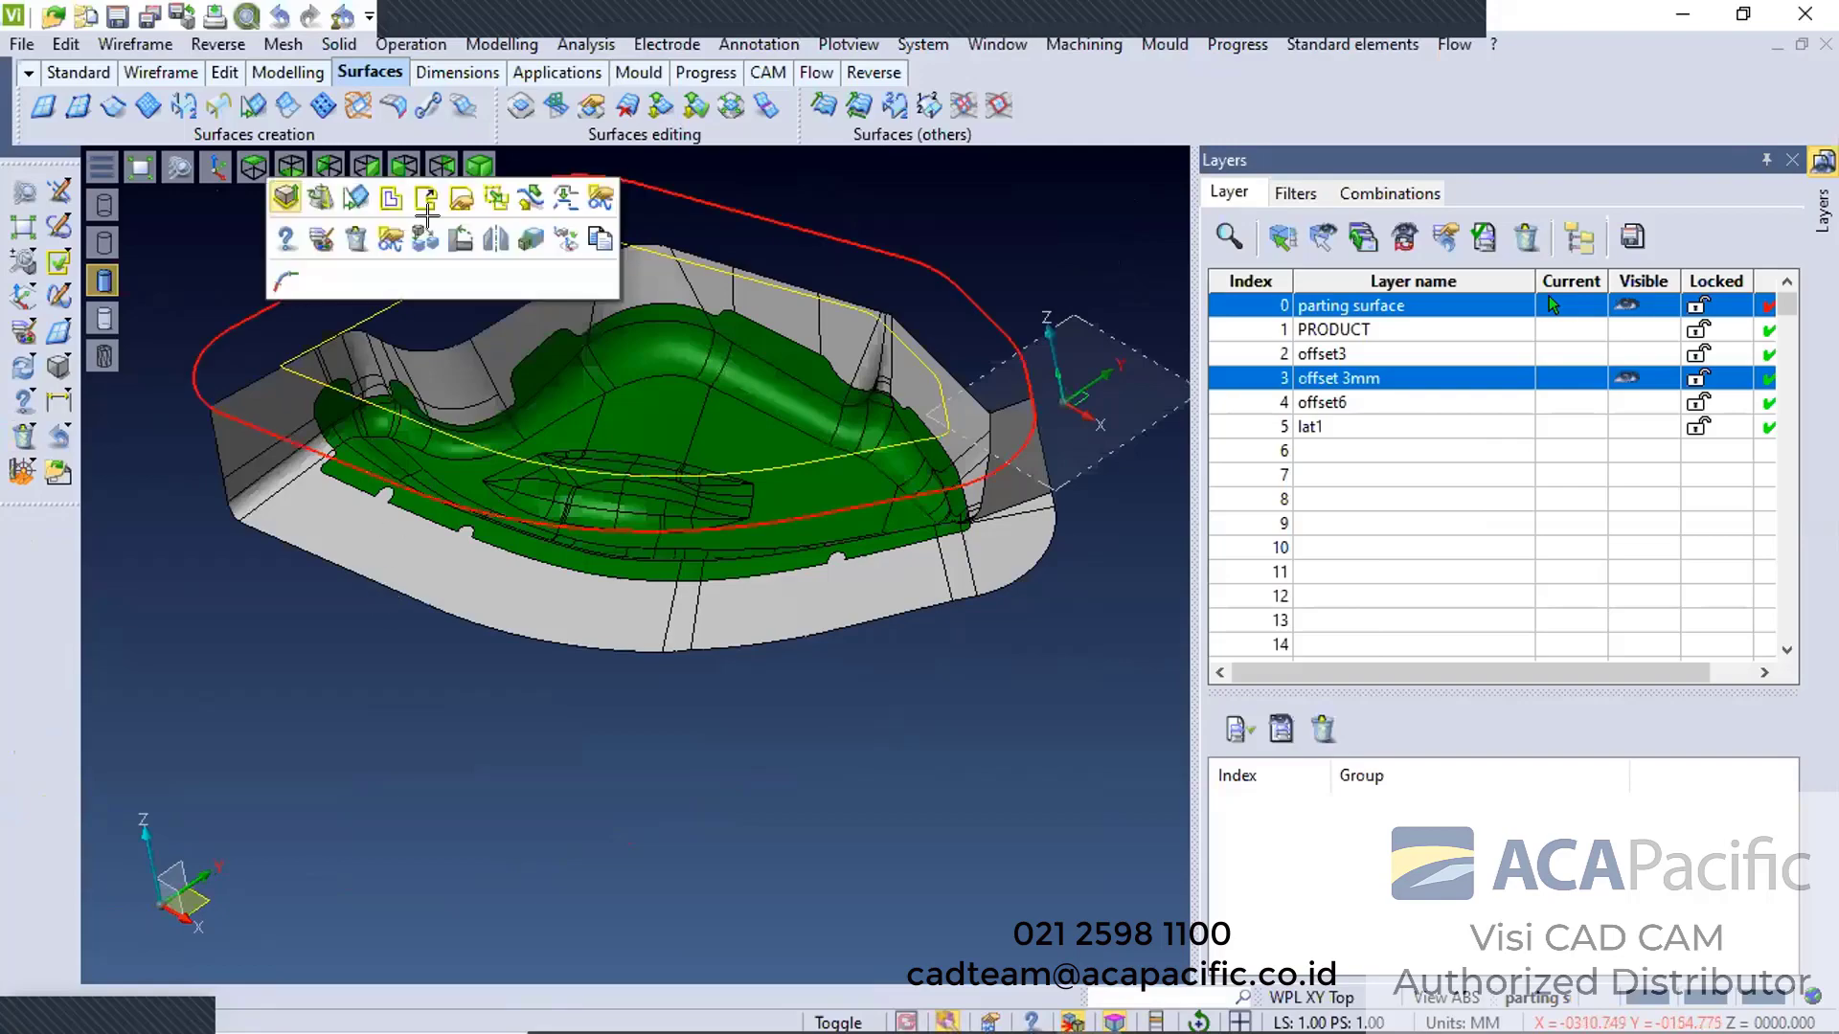
left_click(428, 198)
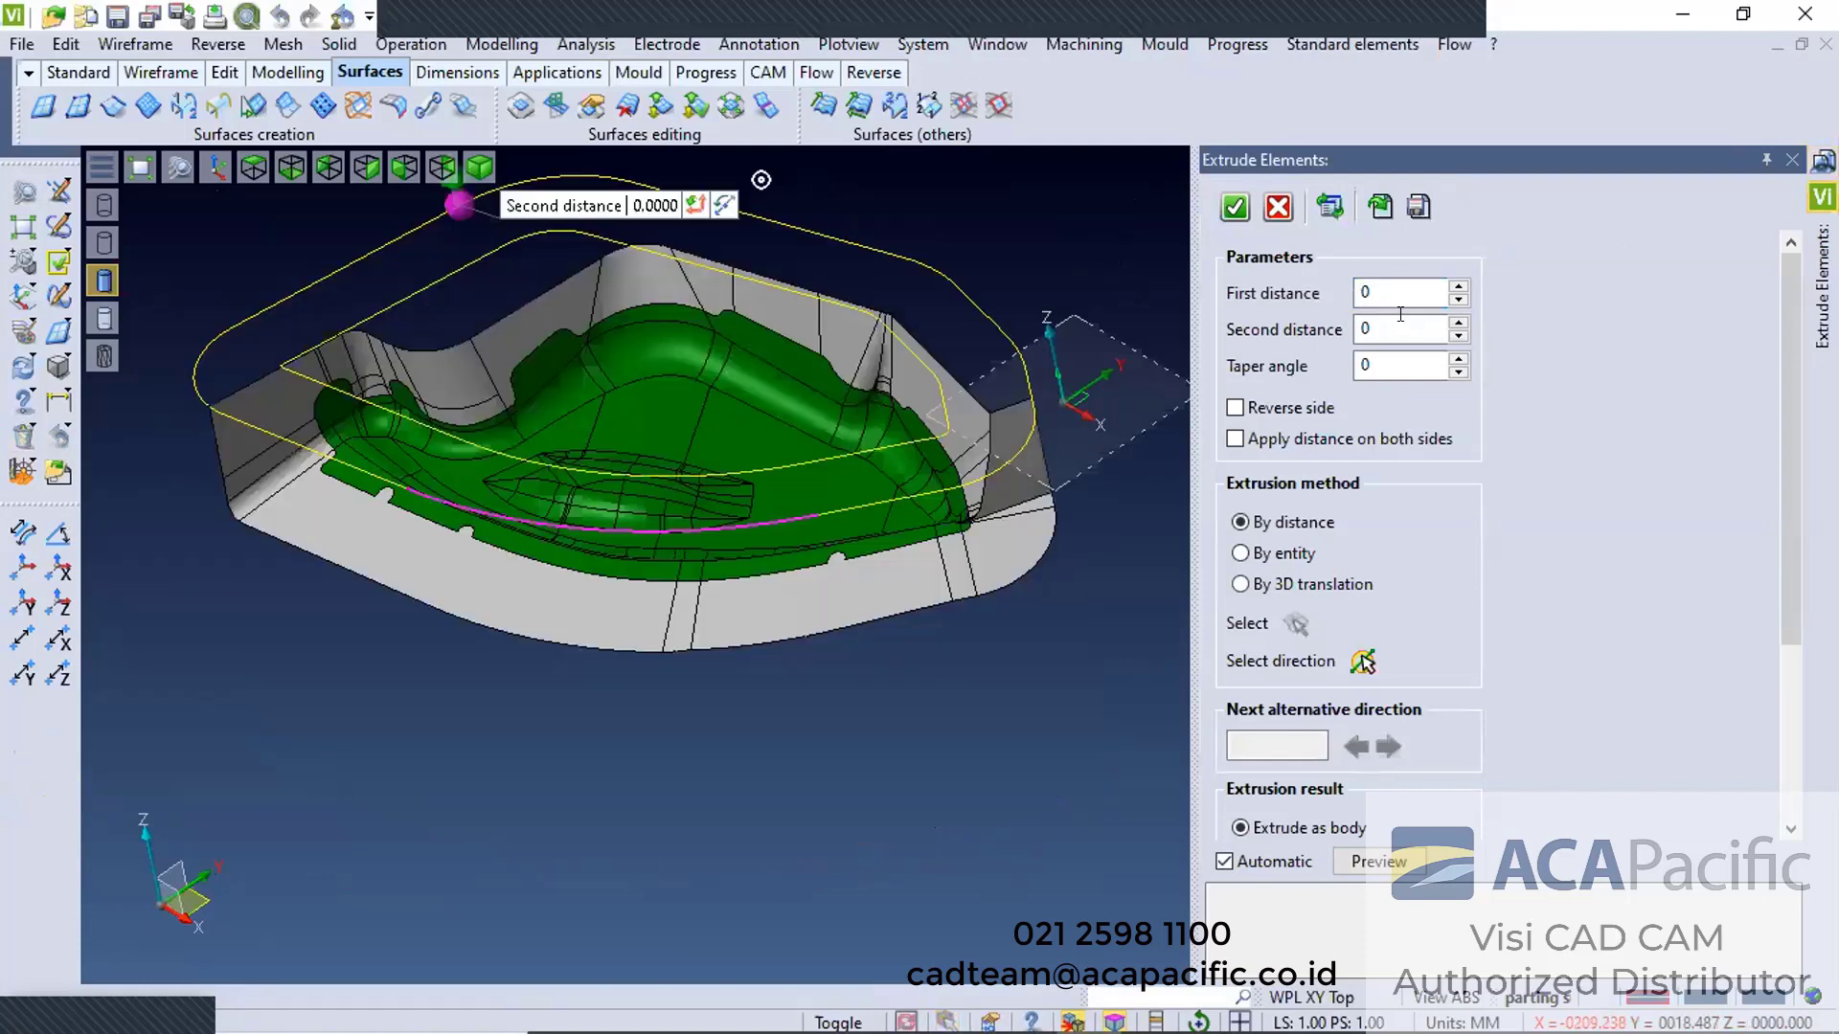
left_click(1401, 317)
type("172")
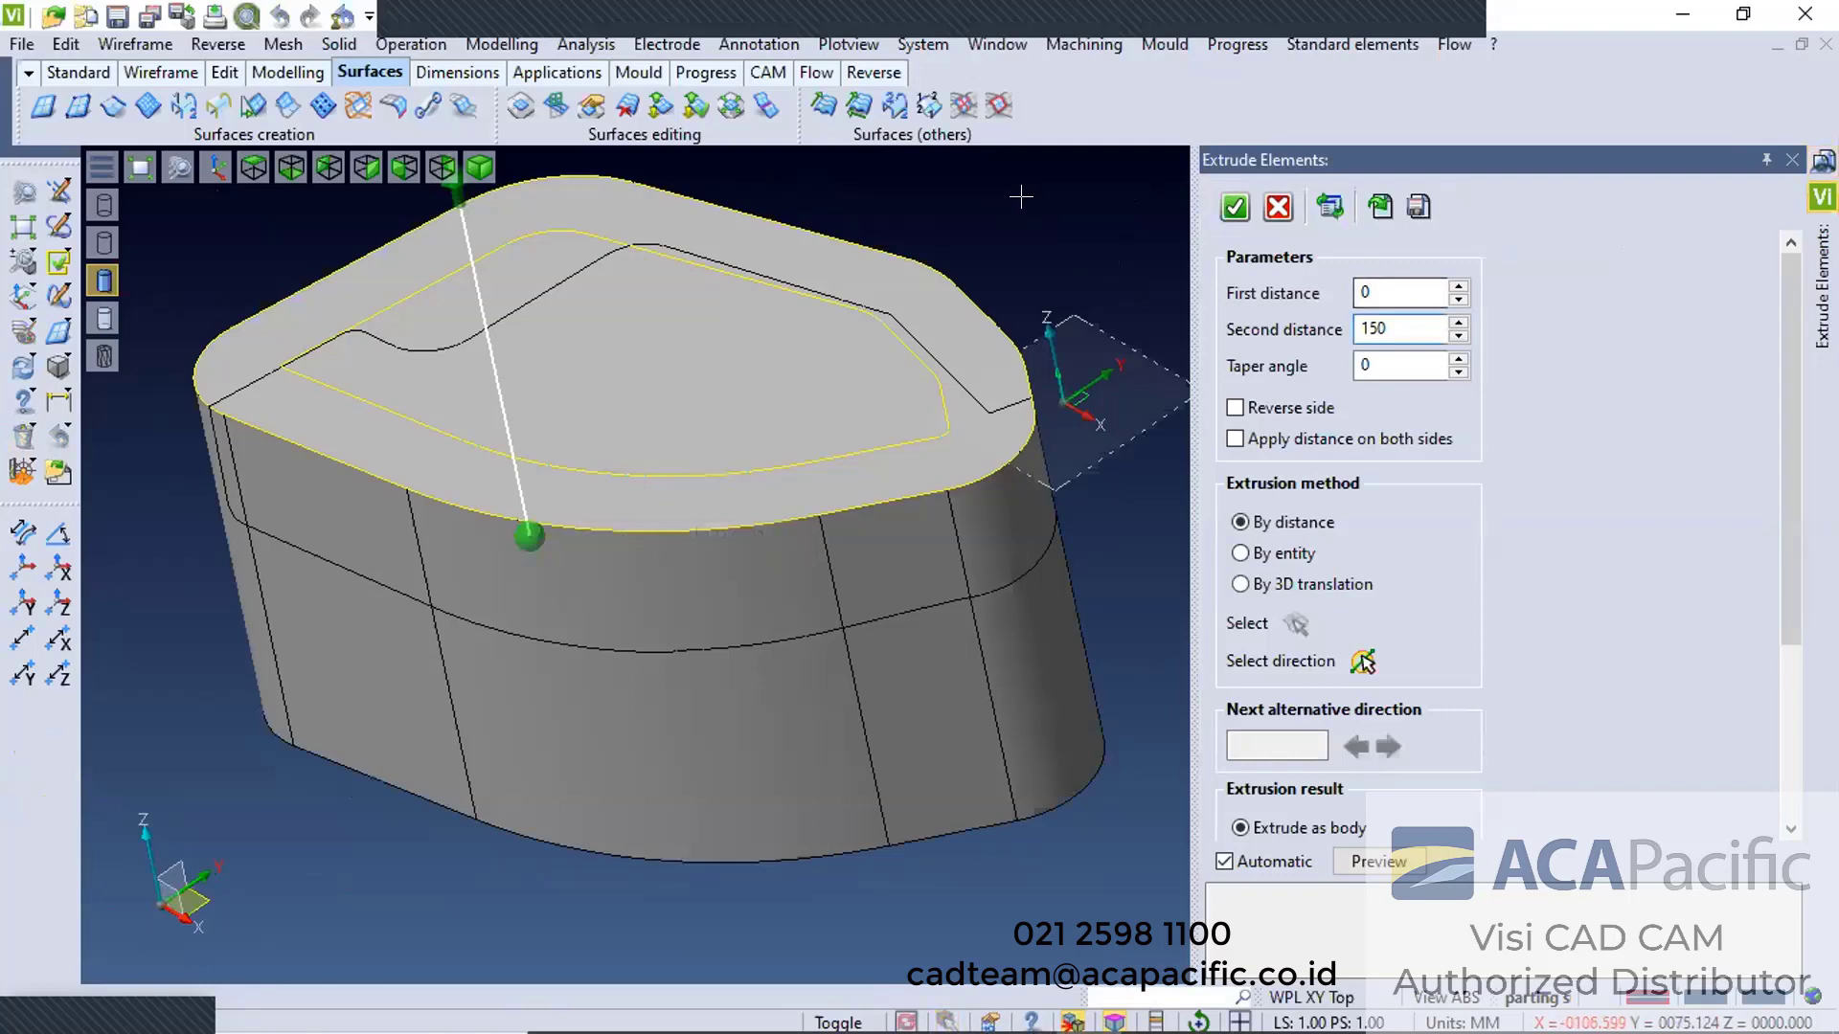
right_click(1018, 193)
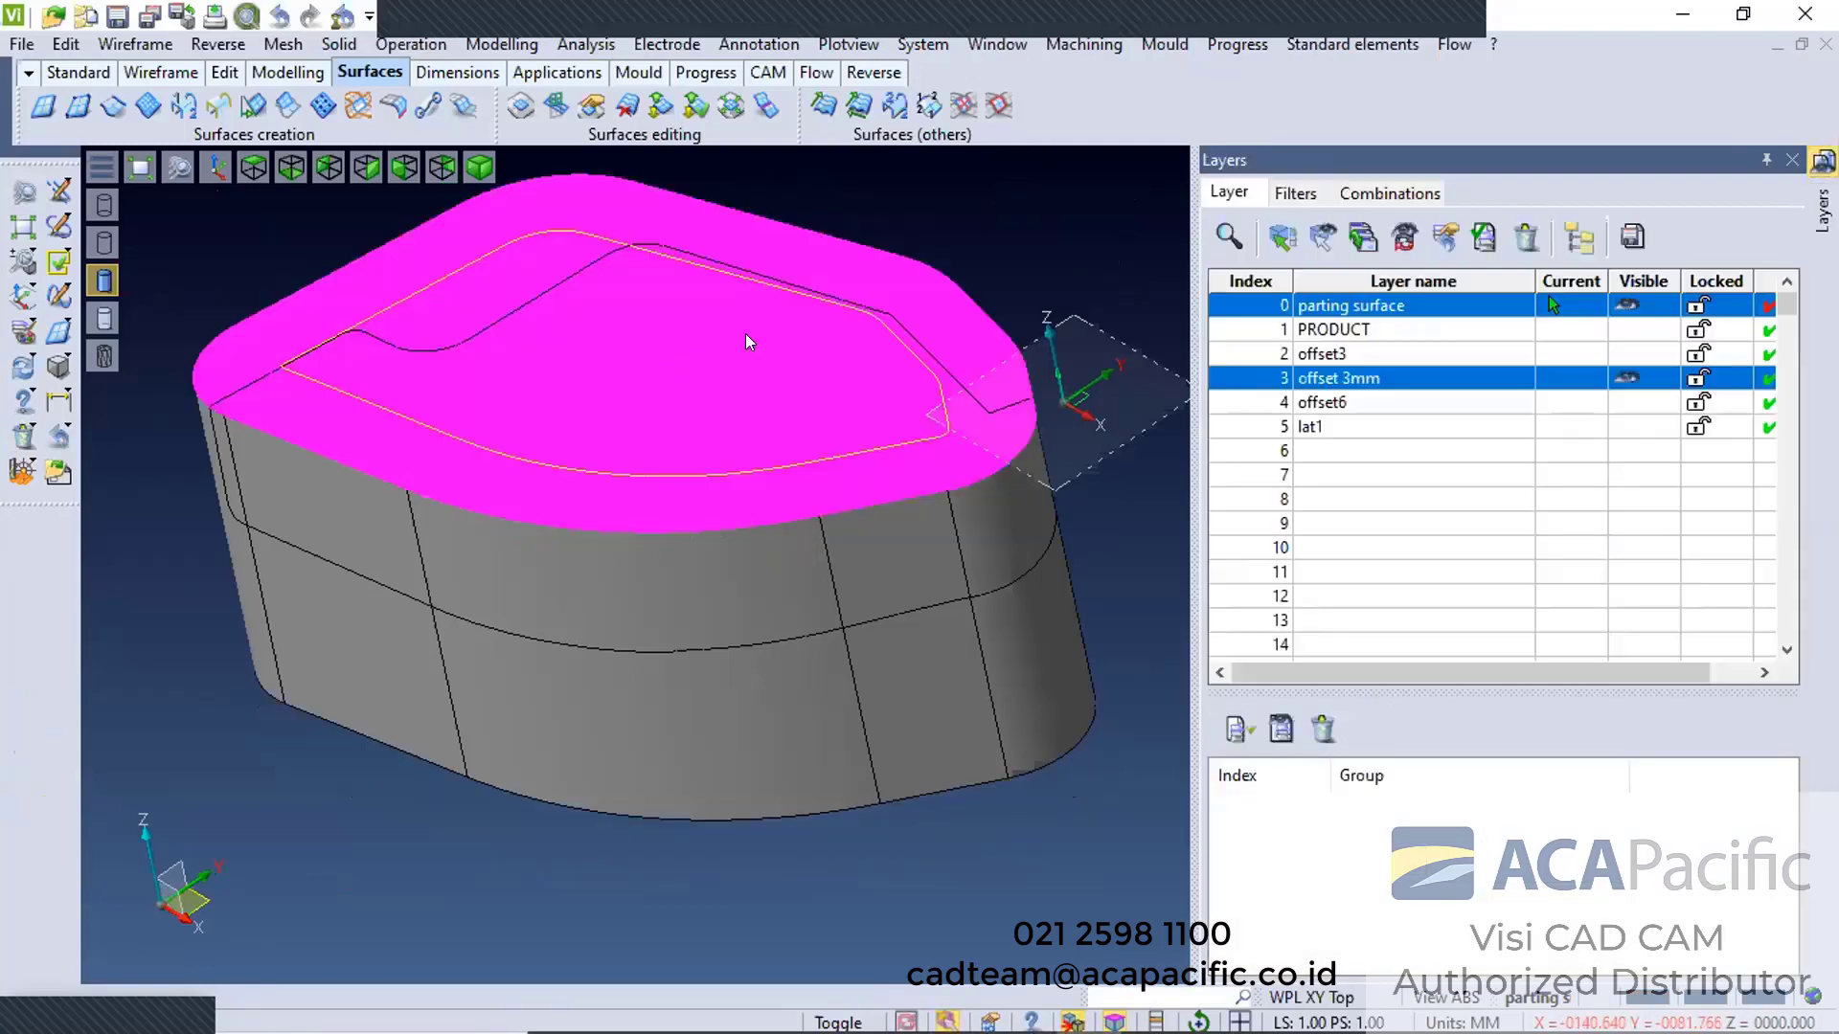
left_click(711, 402)
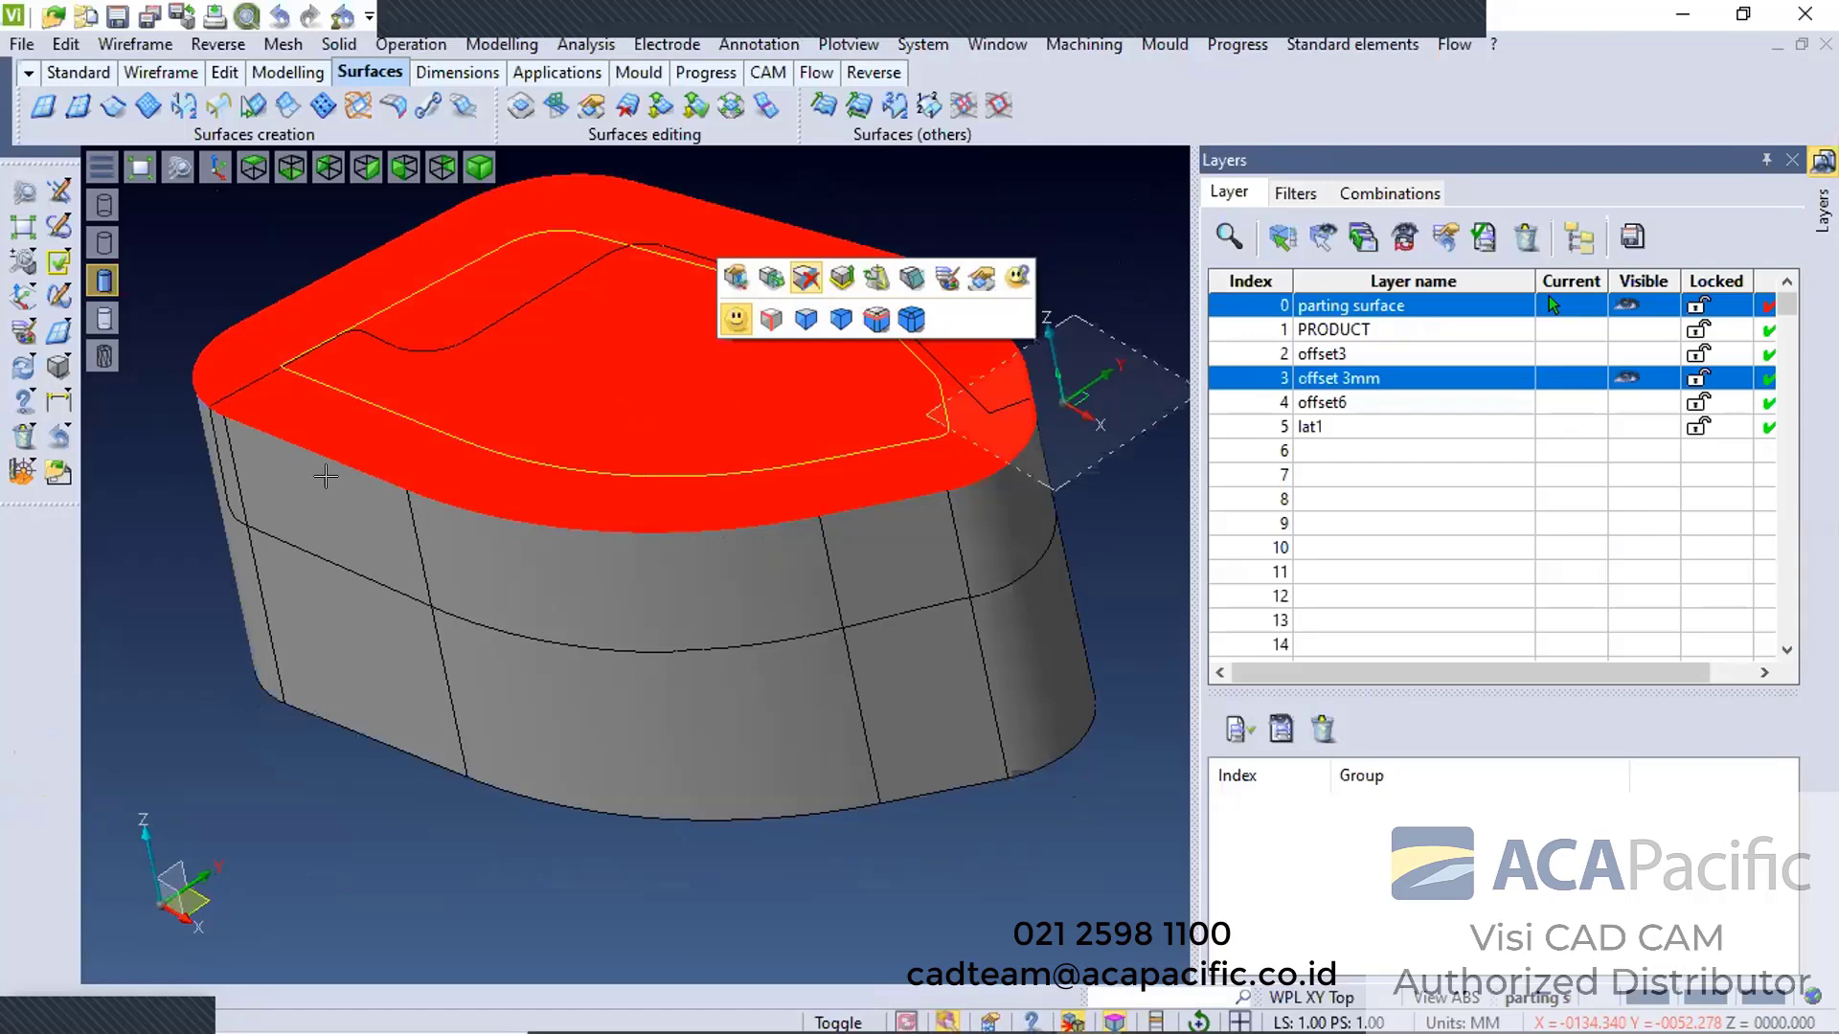
key("Delete")
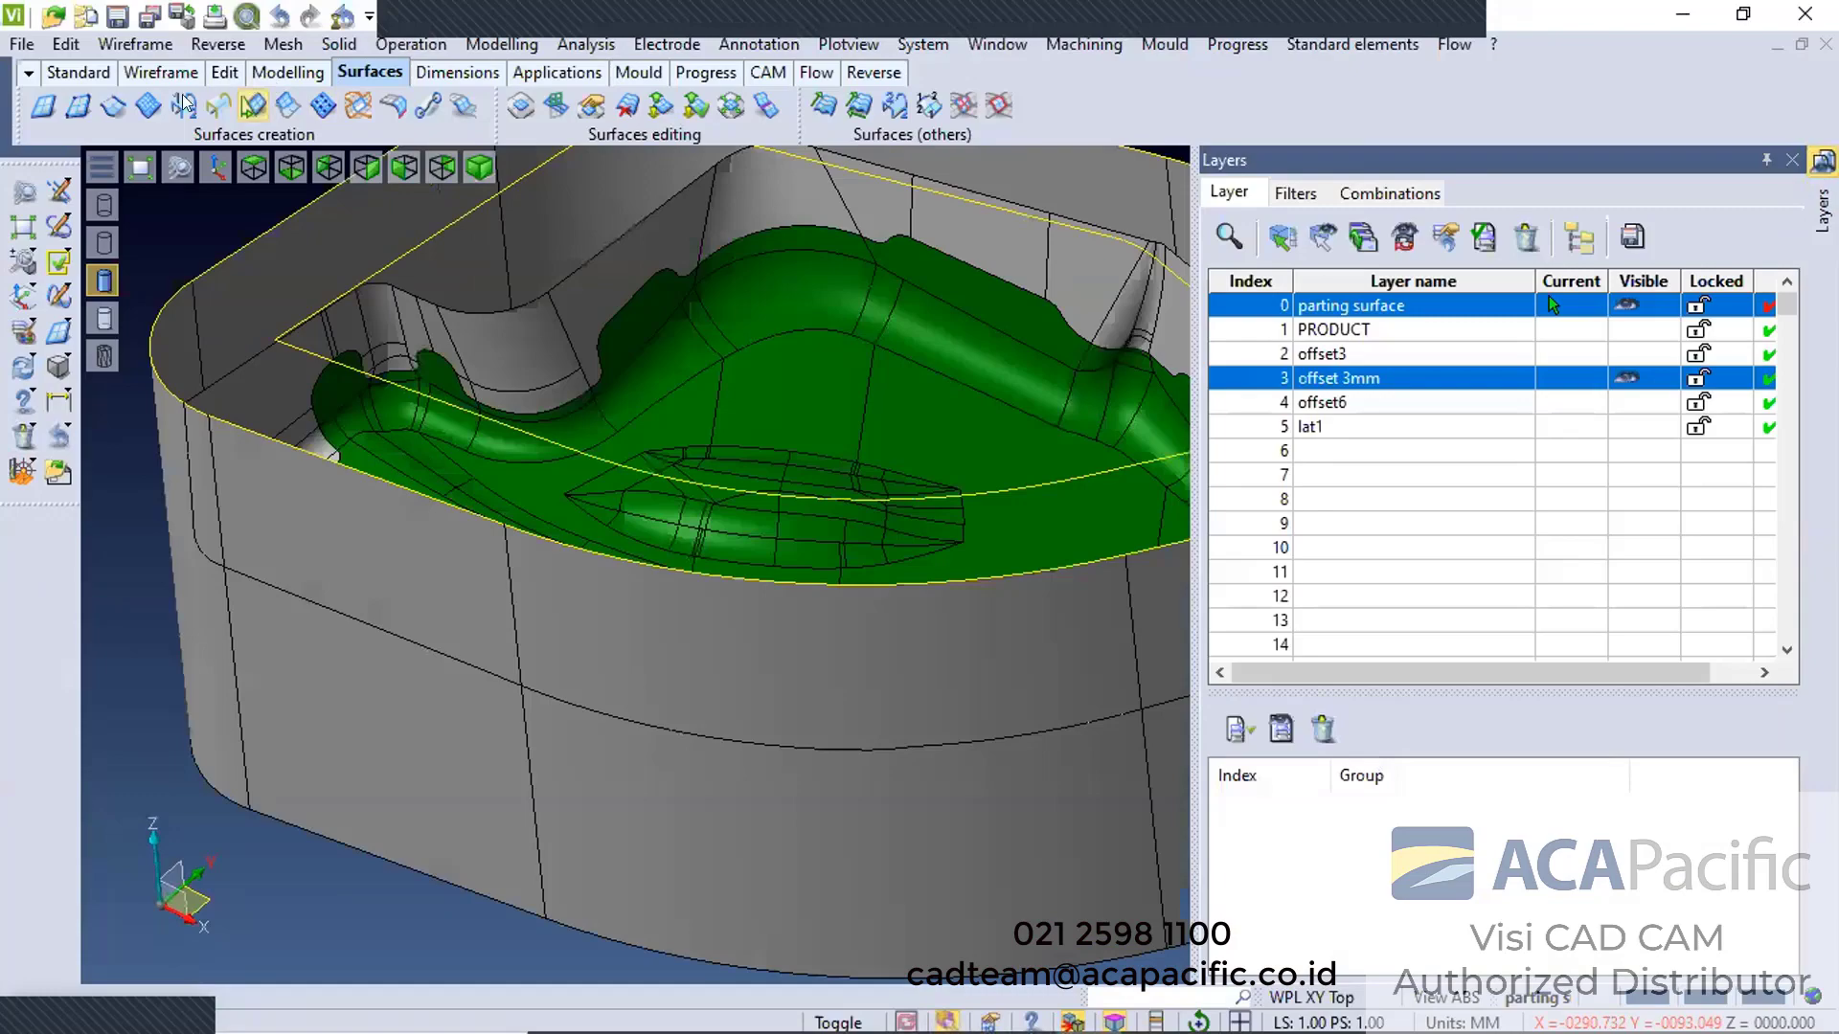
Create intersection curves between the parting surface sheet and the extruded outer wall body
left_click(287, 74)
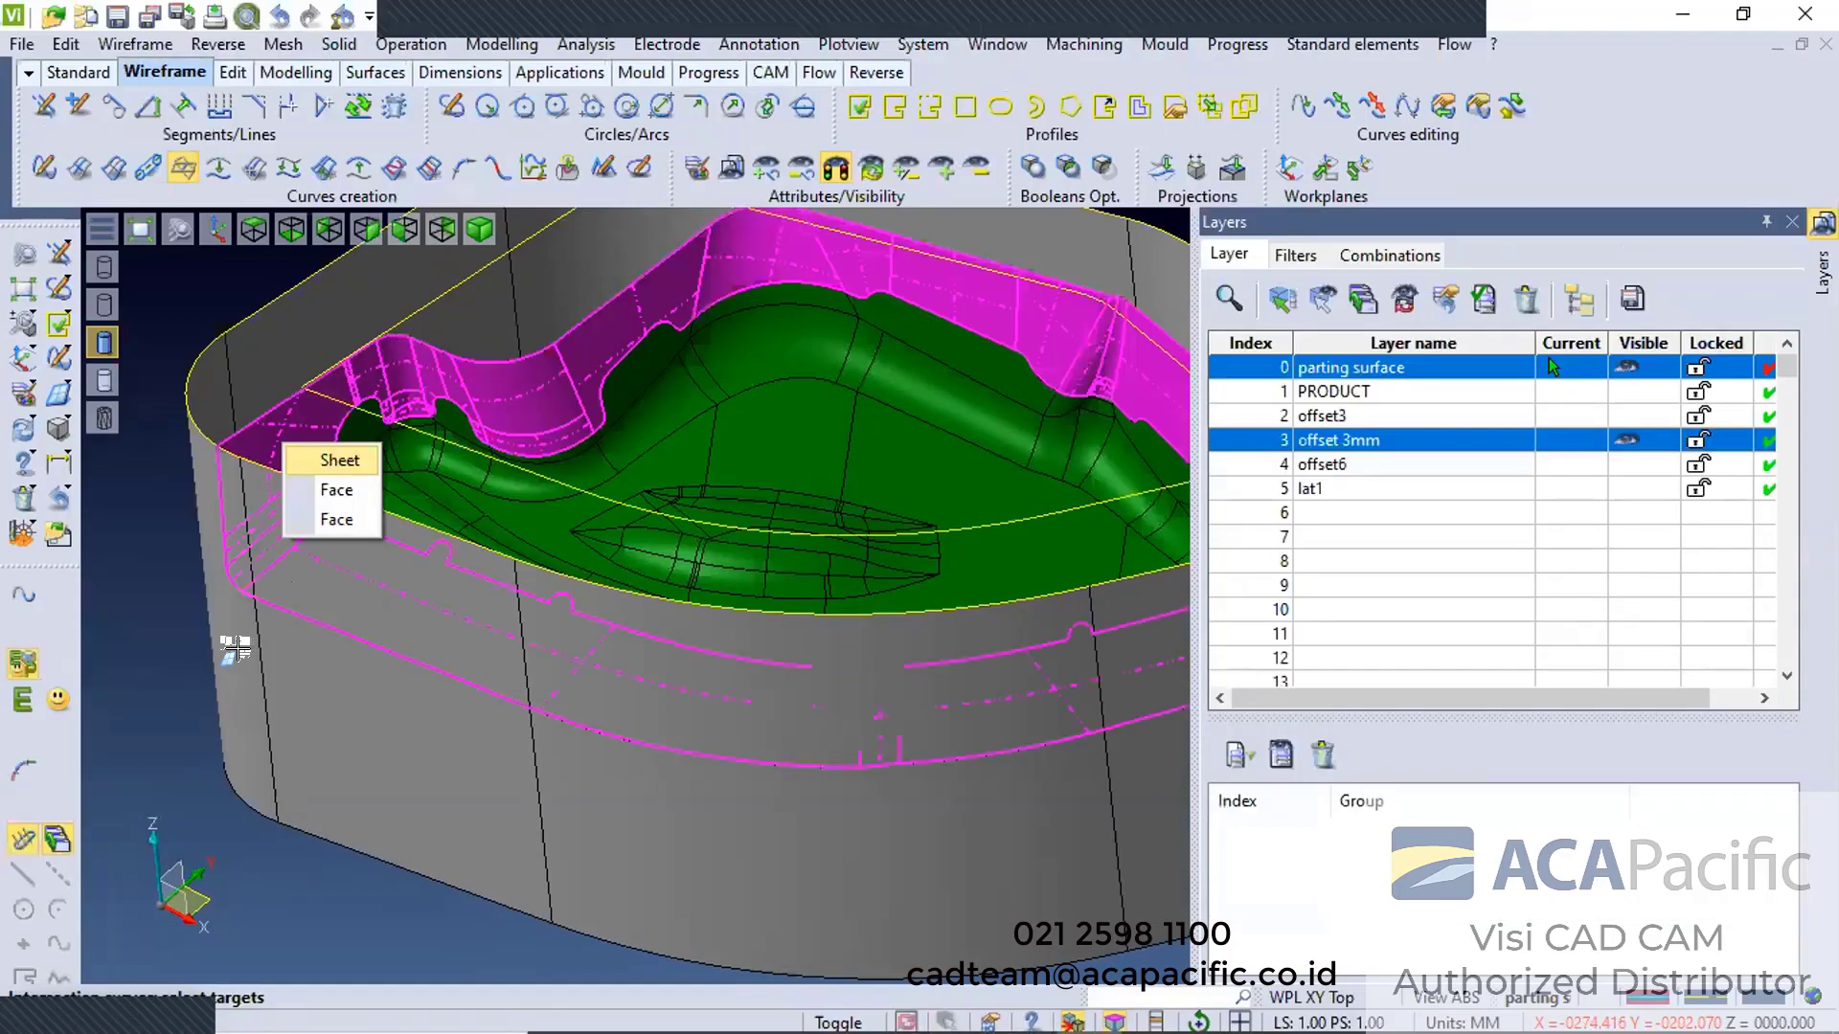
left_click(239, 669)
right_click(257, 669)
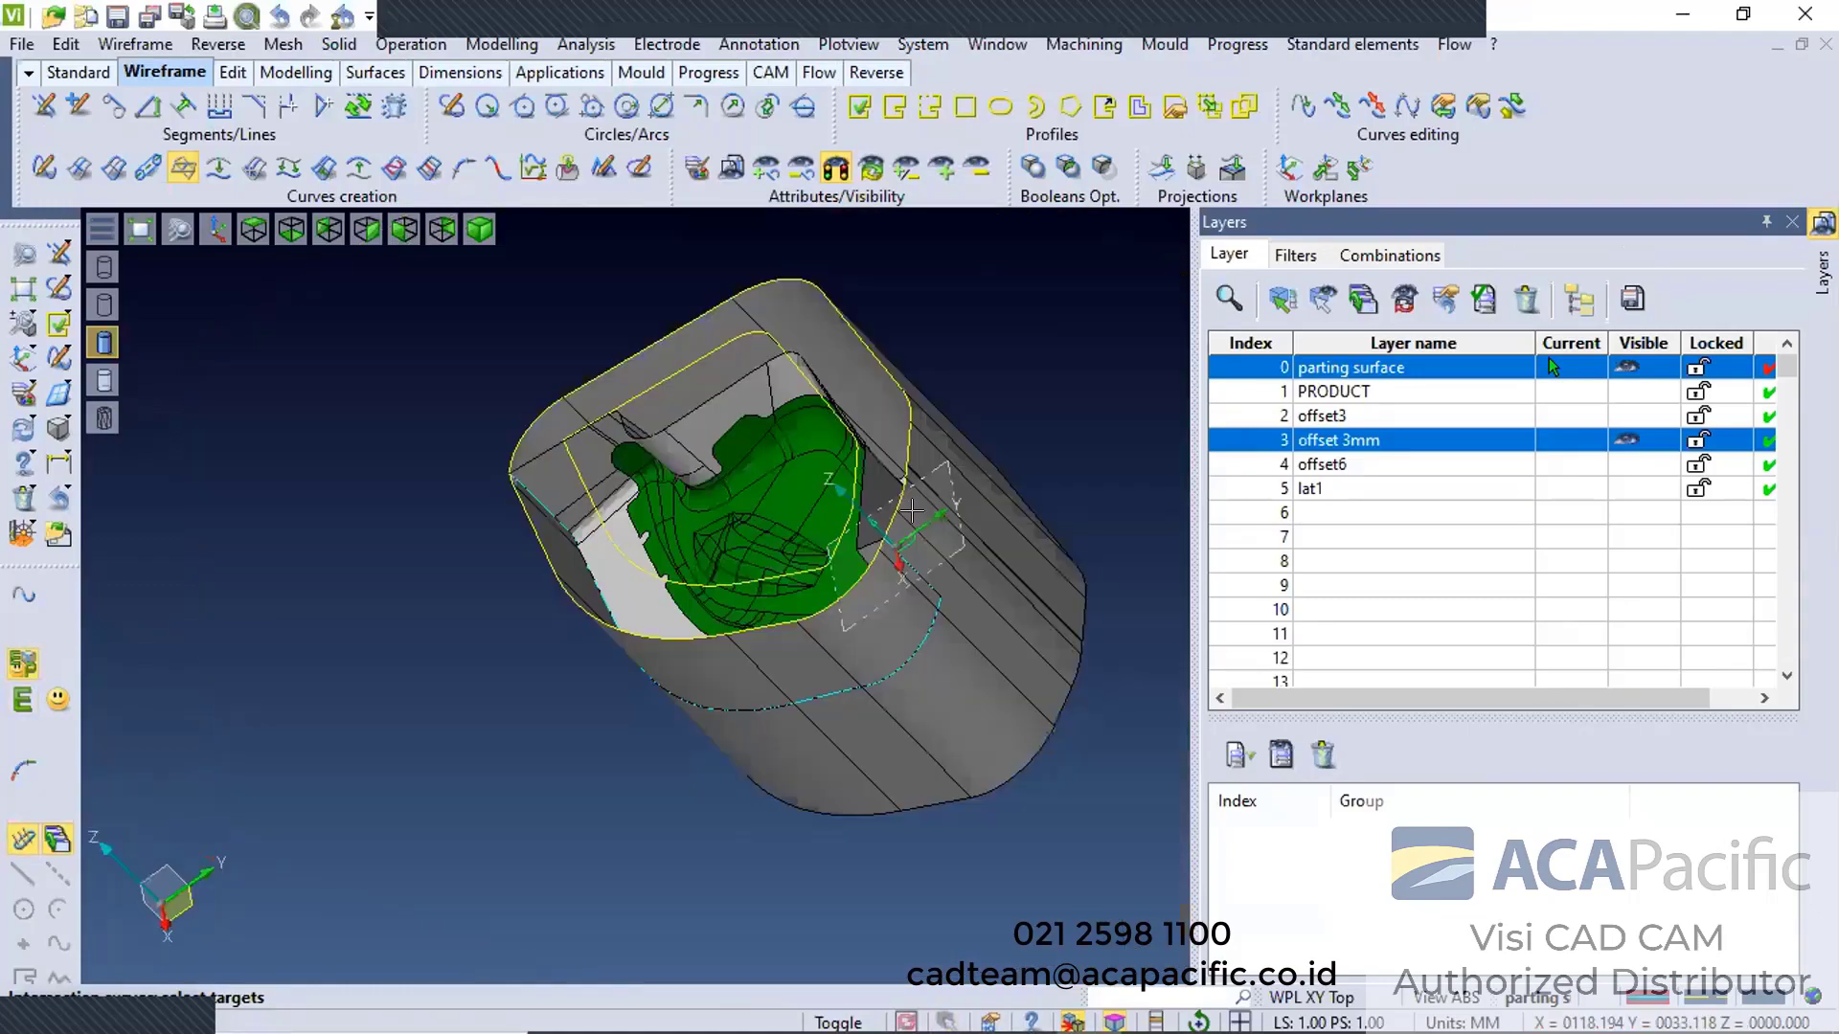
Join the intersection curves along the outer wall into one profile, from one vertical end segment to the opposite one
scroll(910, 512, "up", 4)
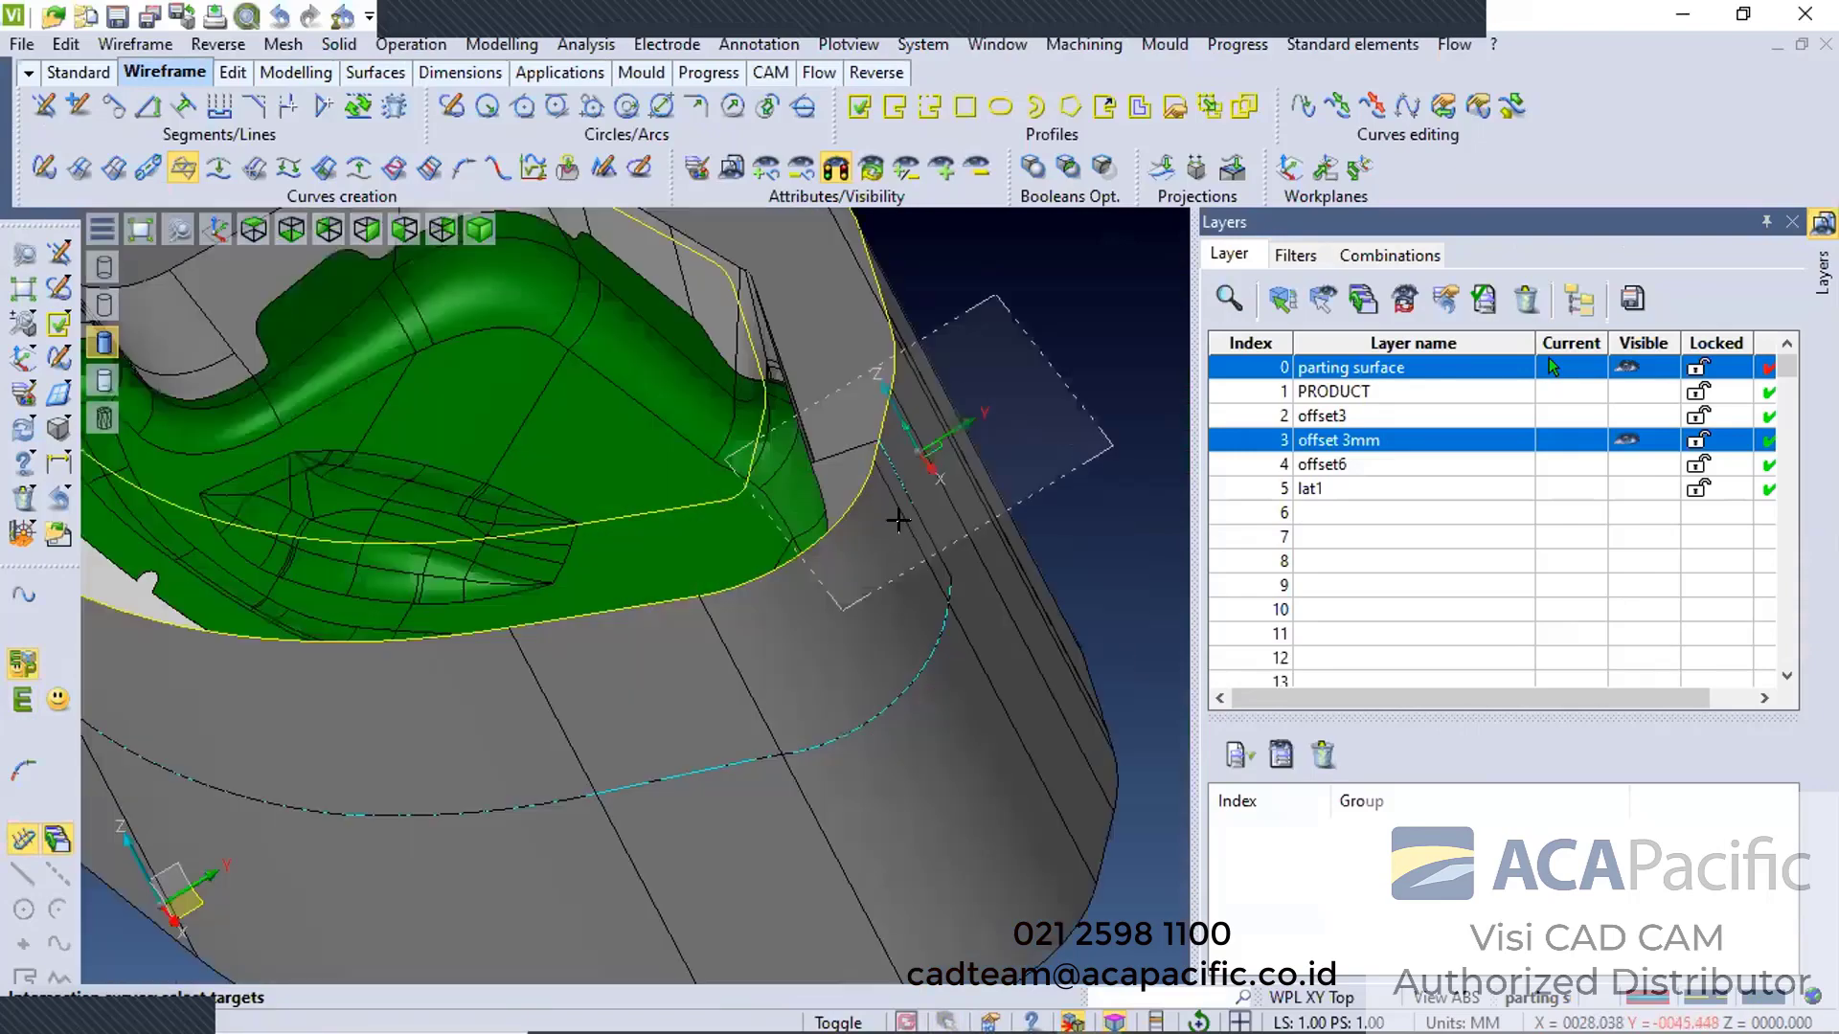
scroll(900, 534, "down", 3)
scroll(910, 121, "up", 3)
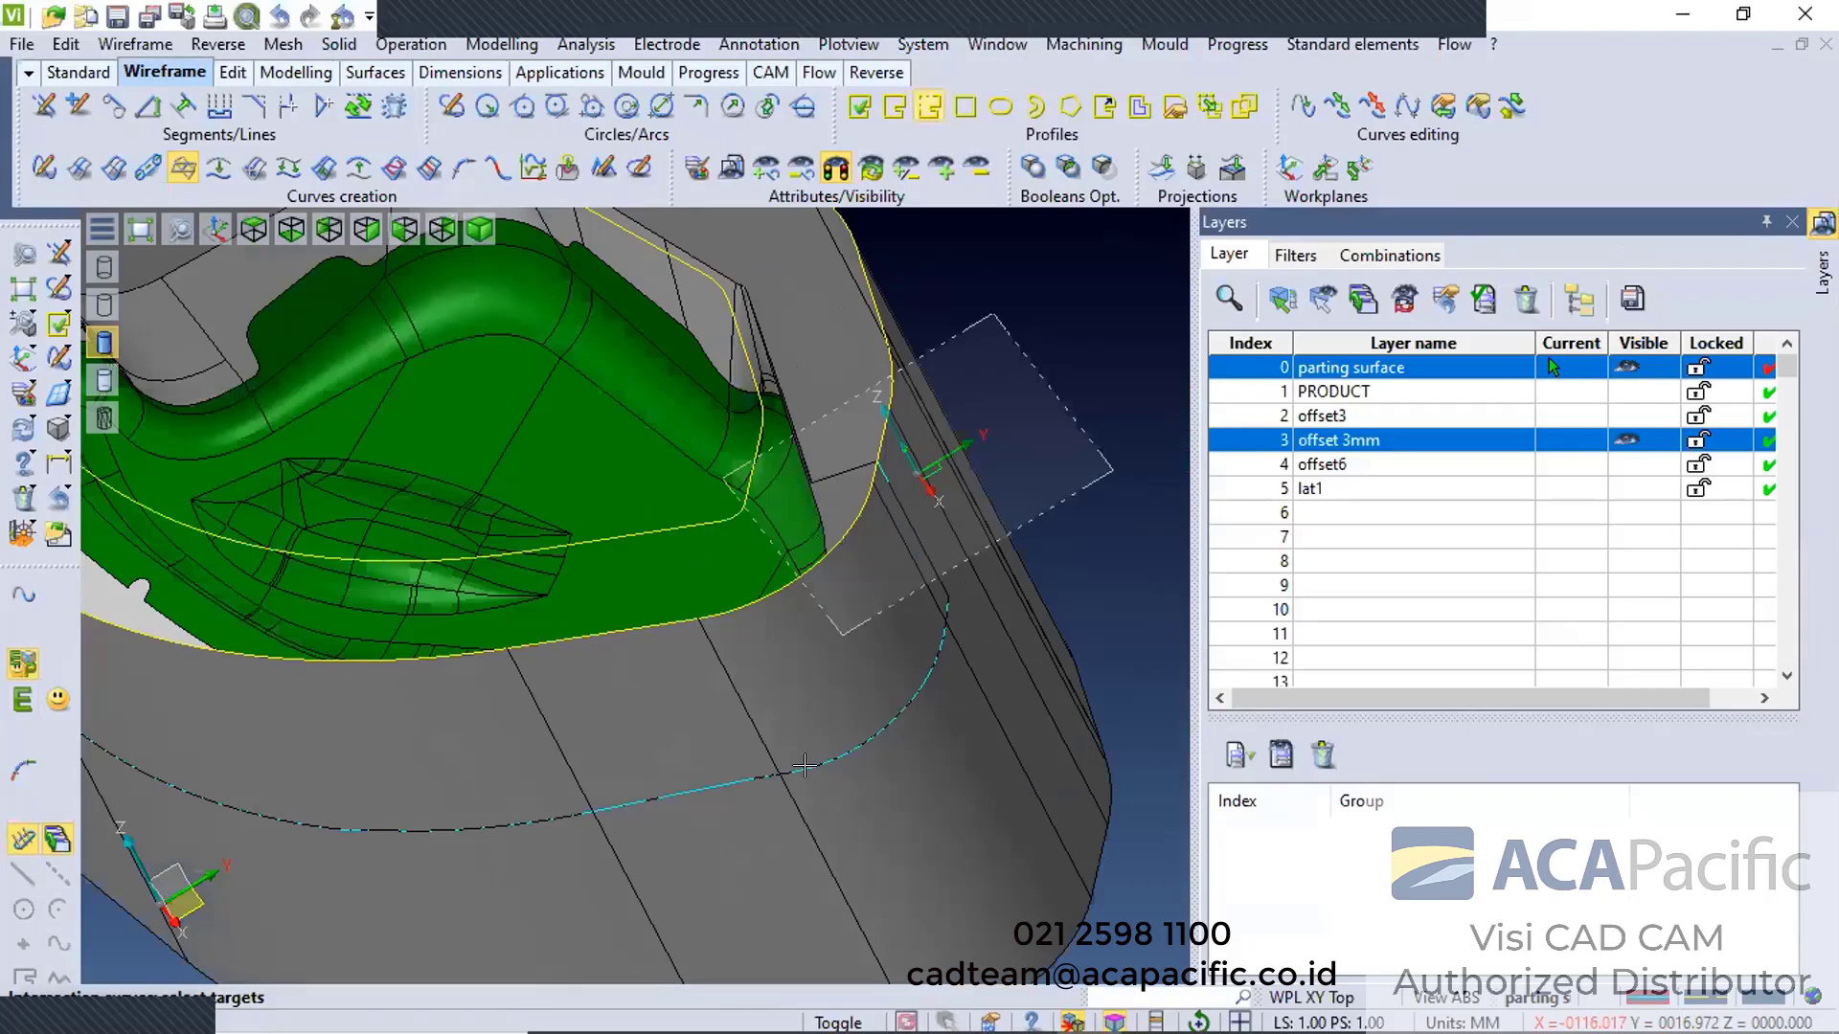
left_click(929, 106)
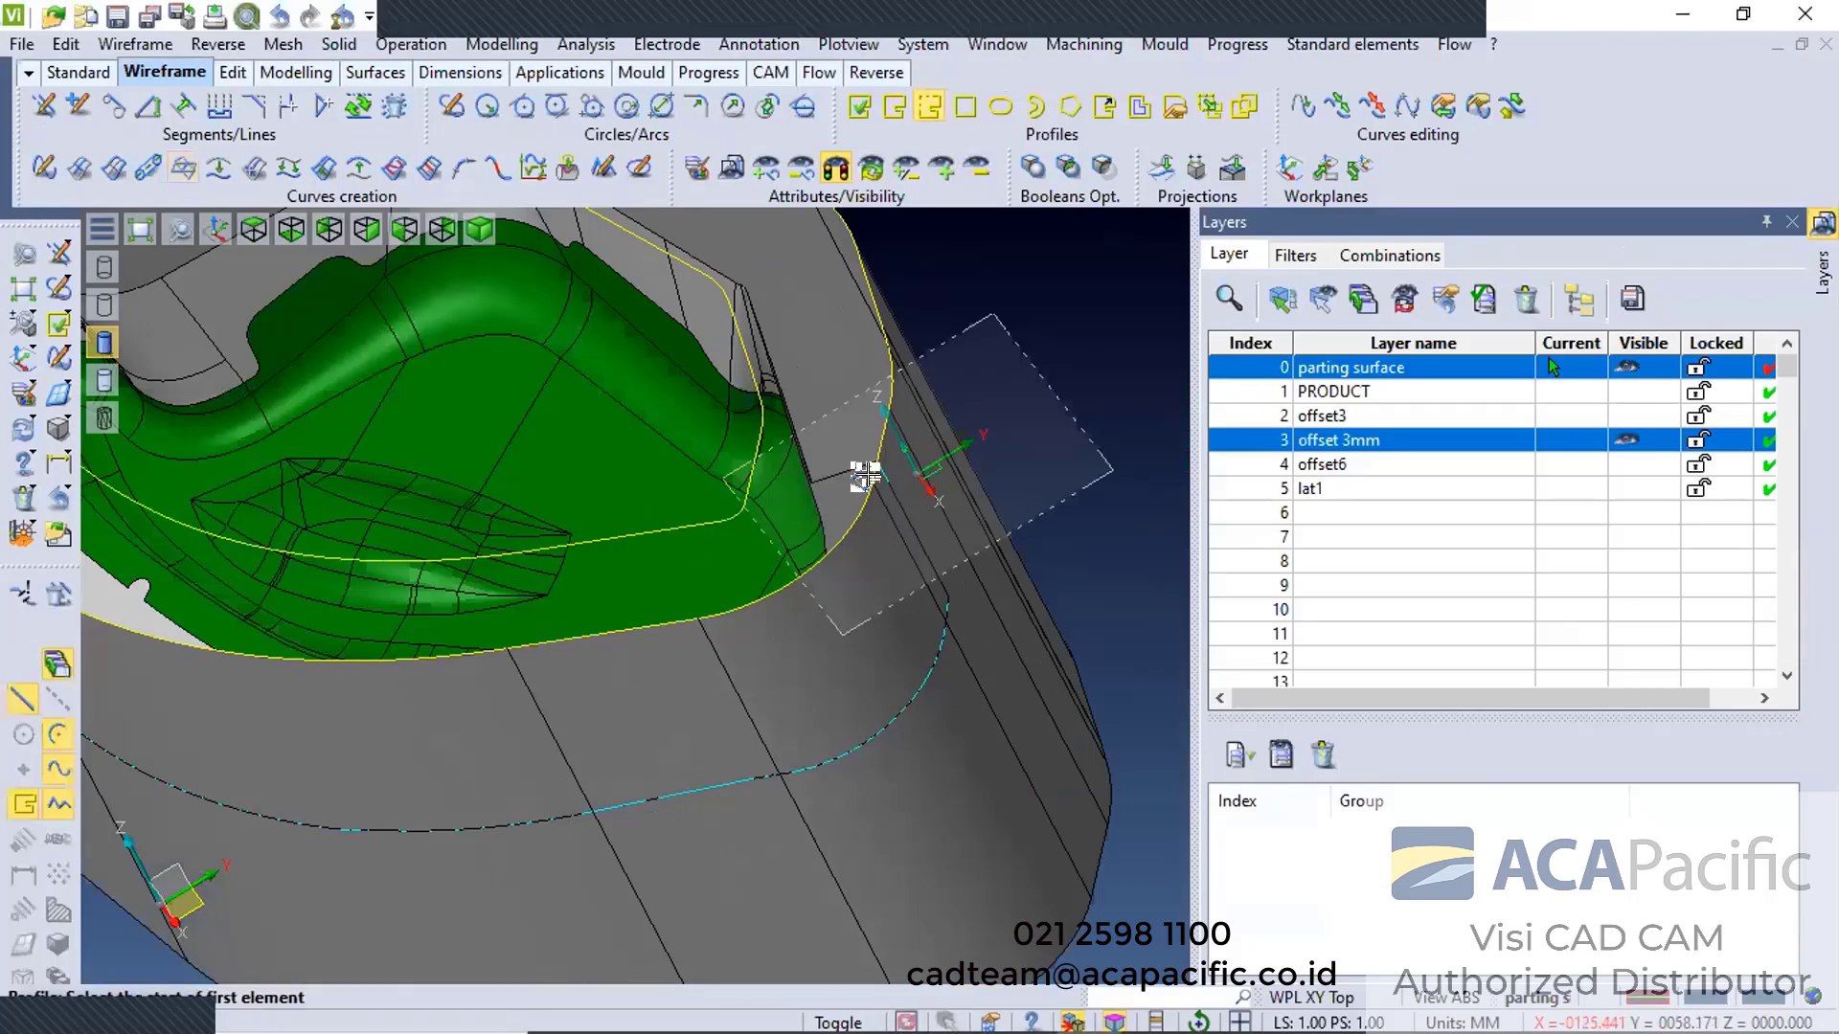
middle_click_drag(908, 511, 900, 536)
left_click(900, 536)
scroll(786, 588, "down", 1)
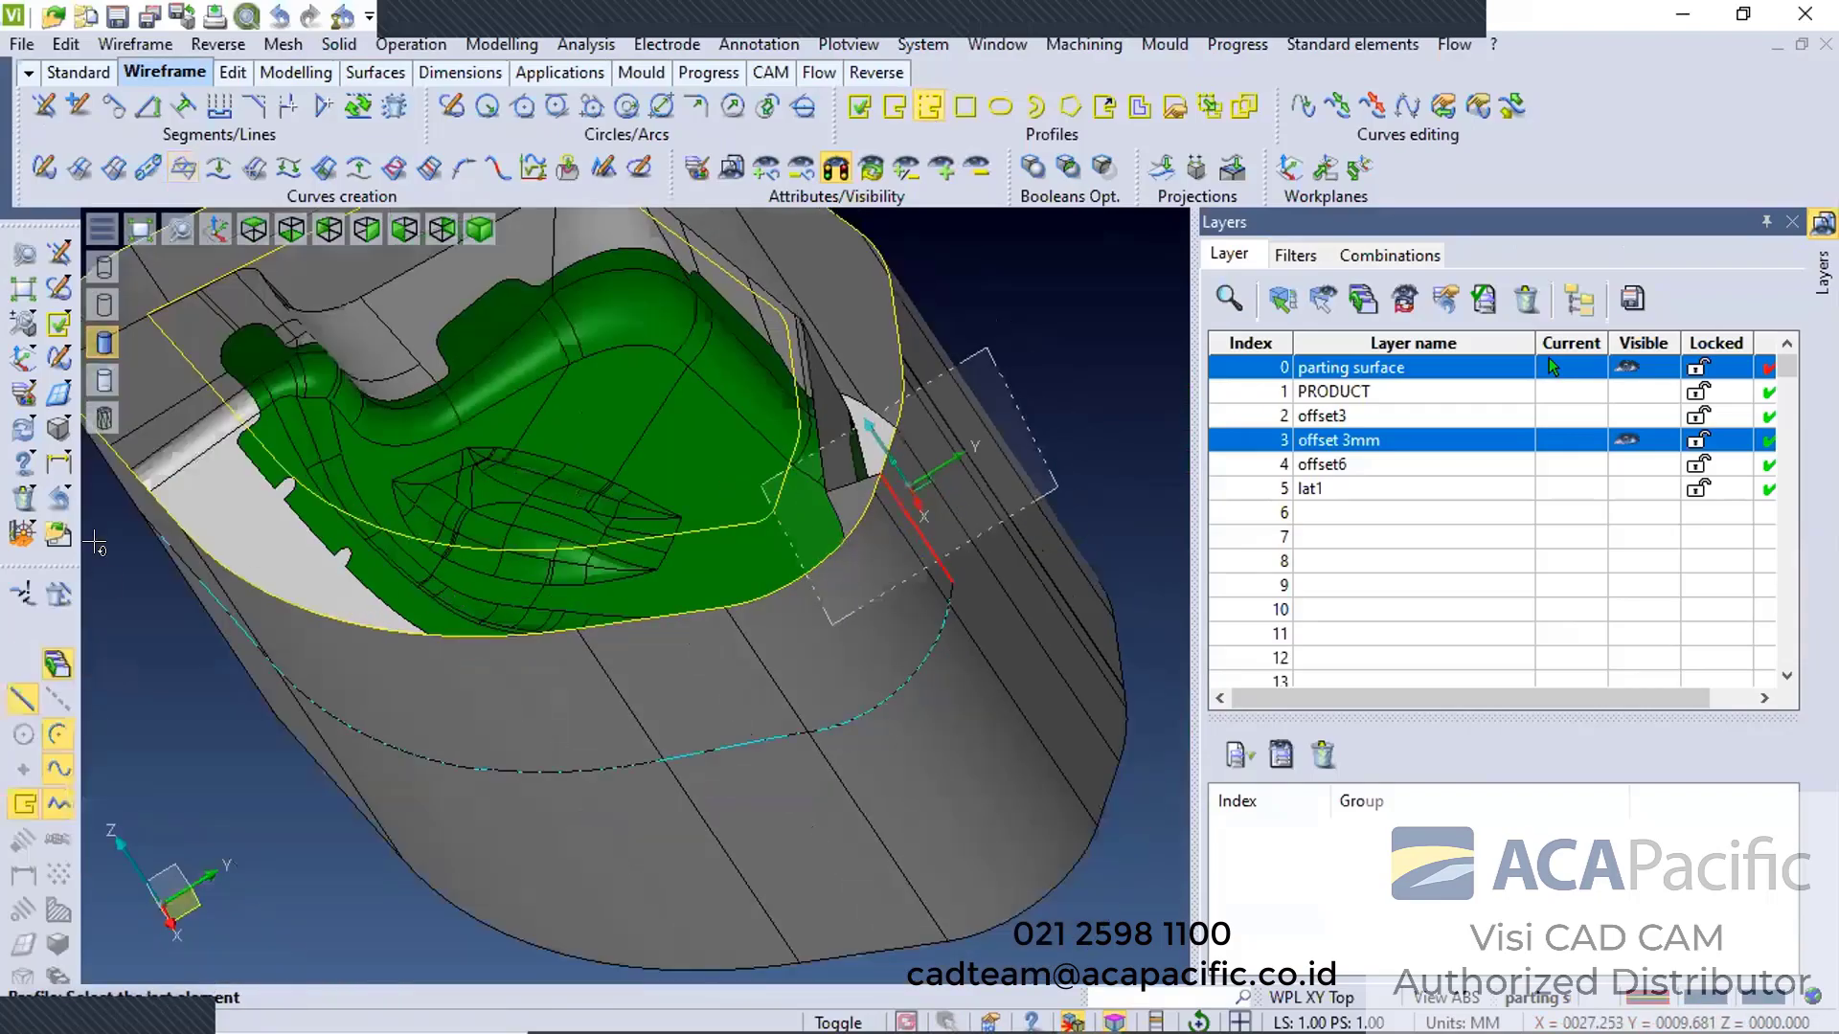
scroll(103, 575, "down", 2)
middle_click_drag(151, 492, 146, 463)
scroll(408, 706, "up", 2)
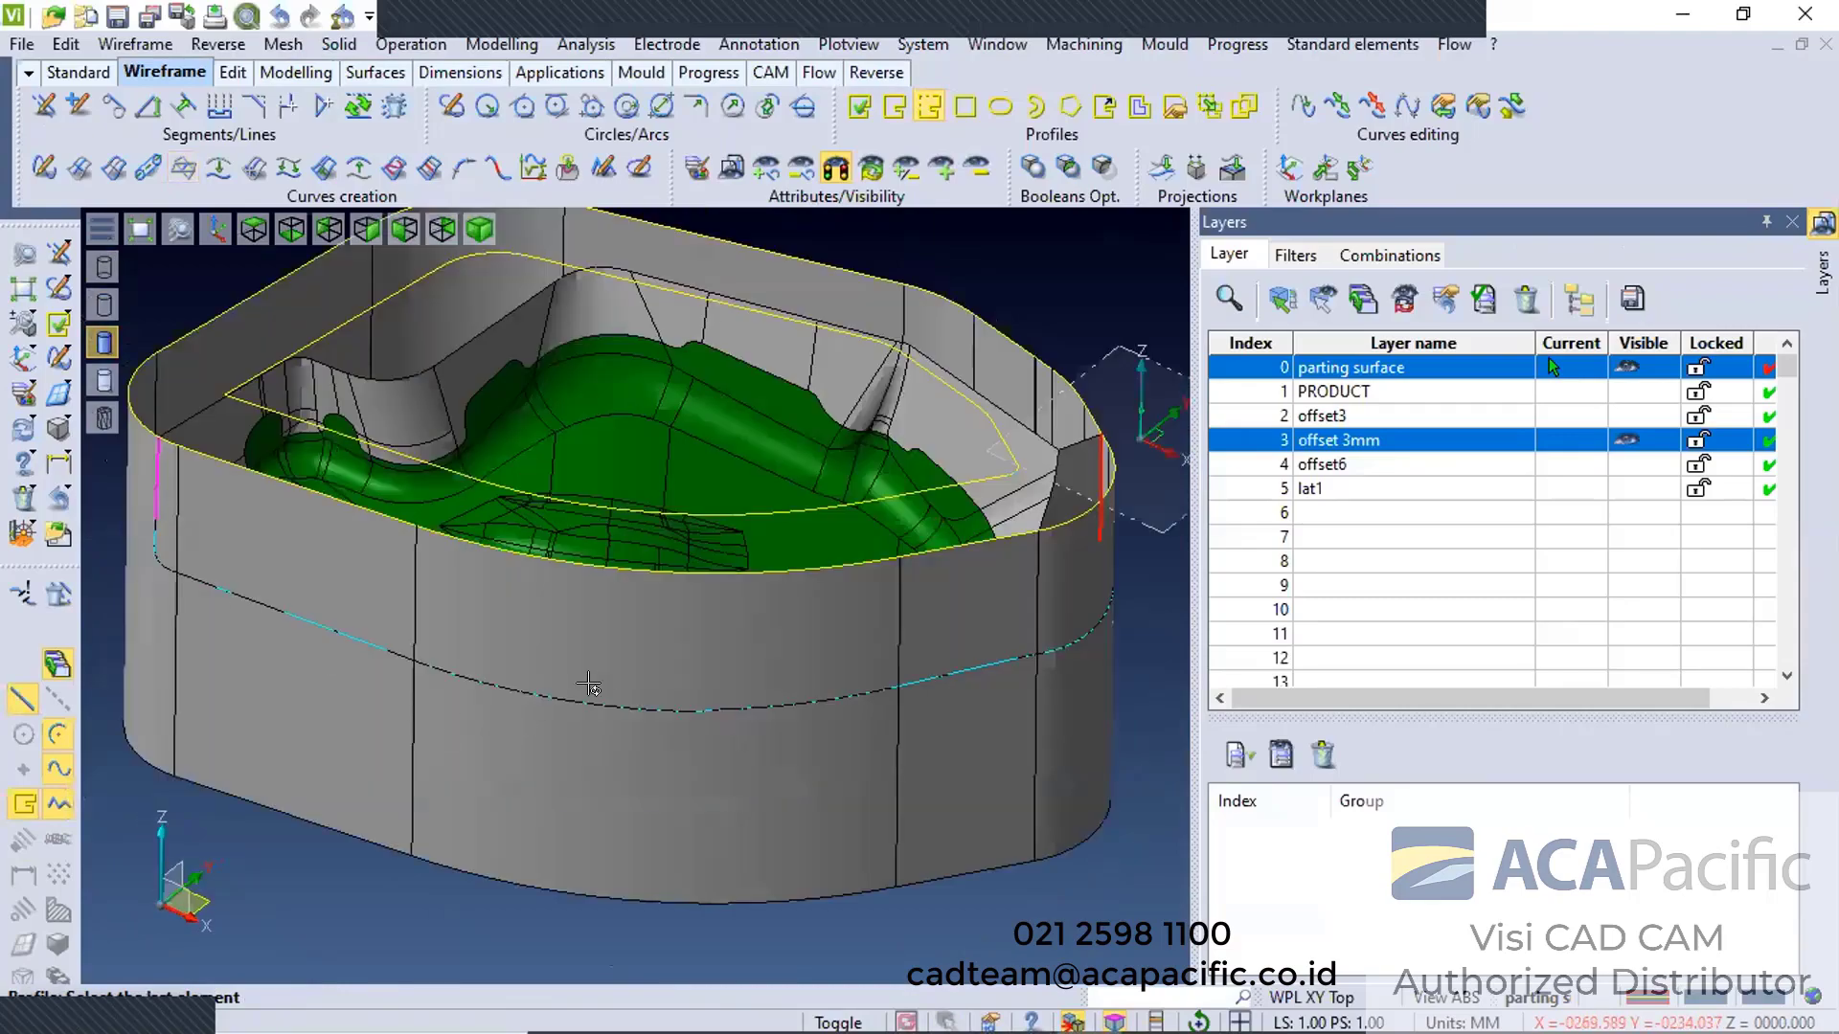
left_click(588, 682)
middle_click_drag(1083, 433, 1060, 453)
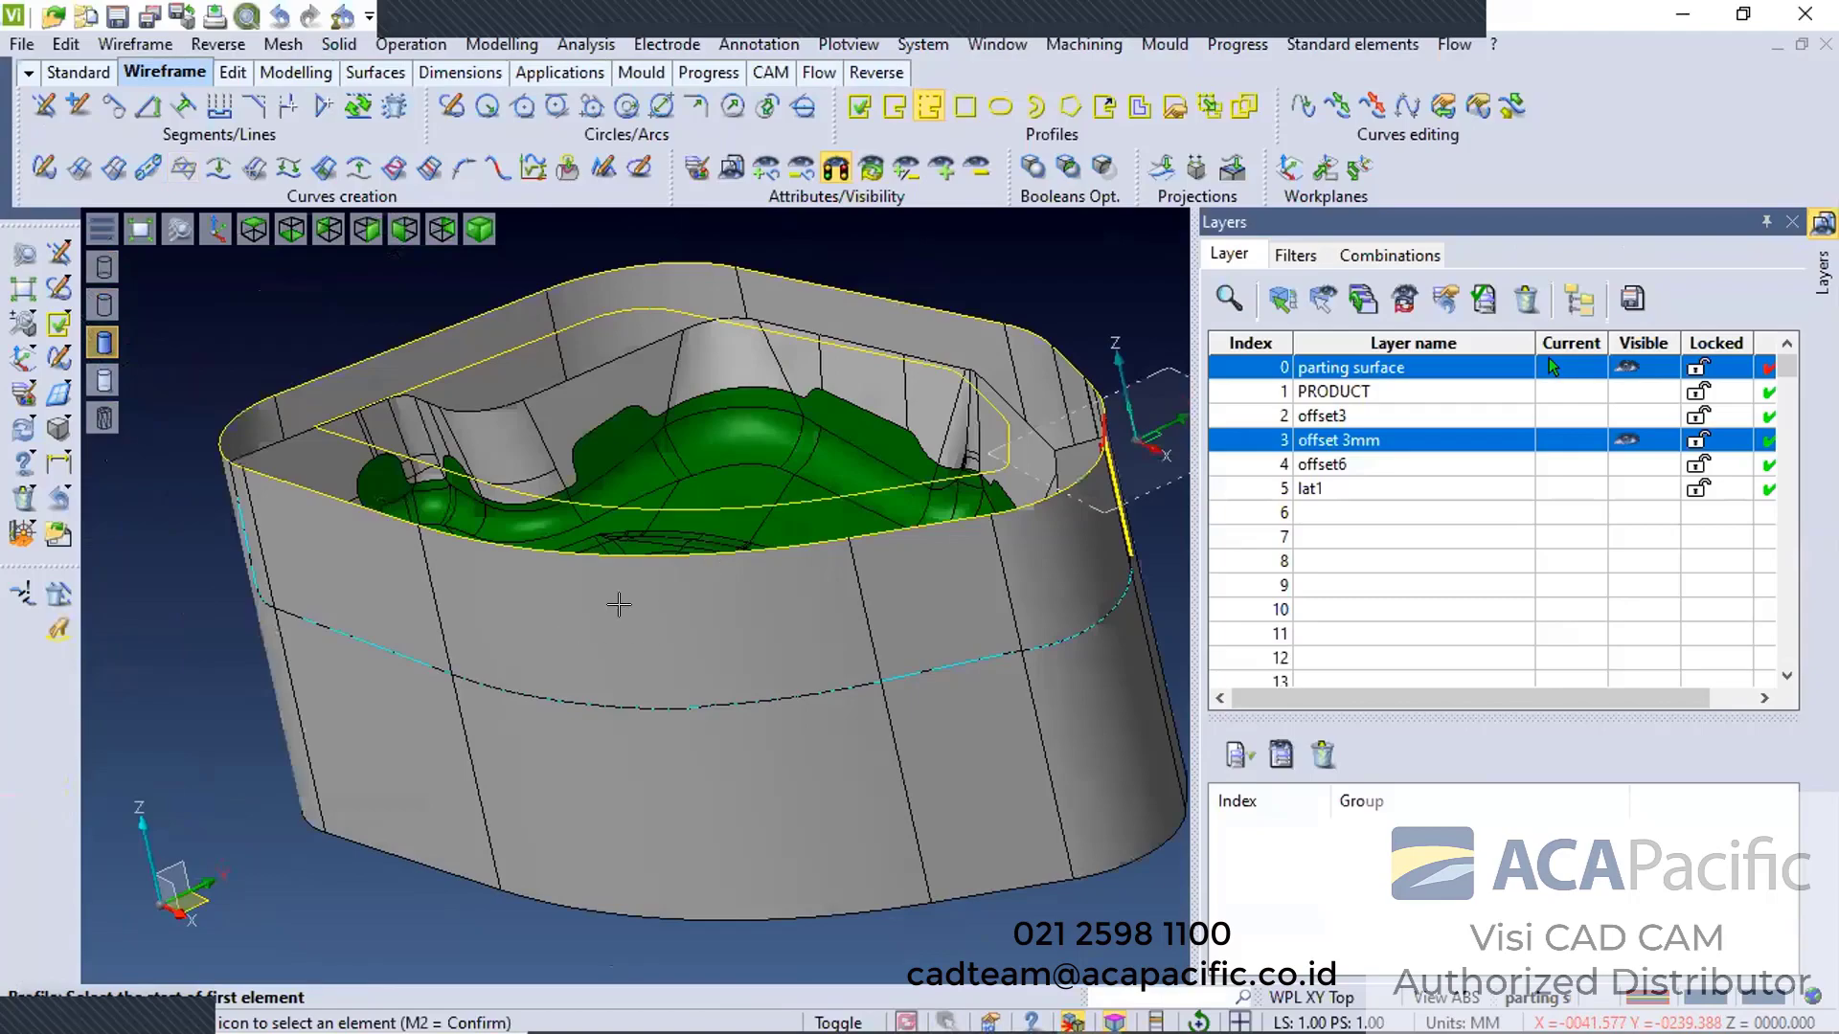
Trim the extruded wall sheet body with the intersection profile, removing the wall portion above the front flange
middle_click_drag(619, 607, 598, 371)
scroll(667, 304, "up", 1)
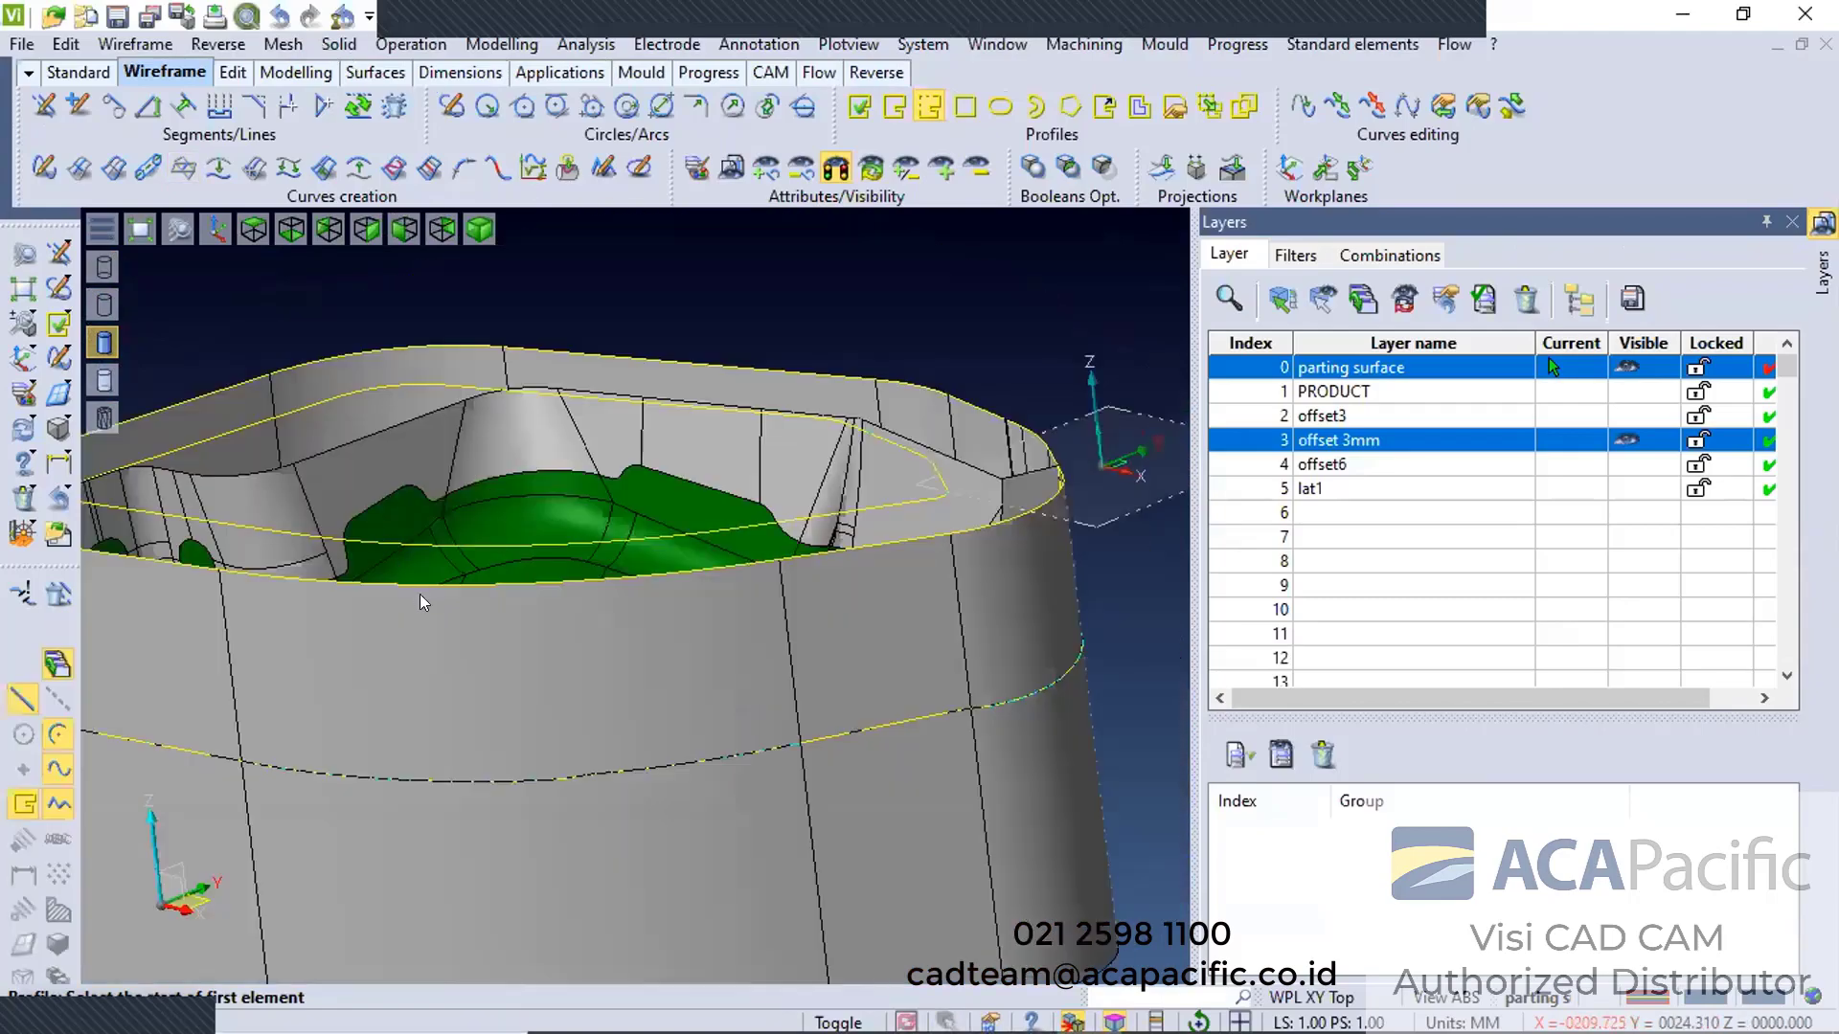
left_click(338, 44)
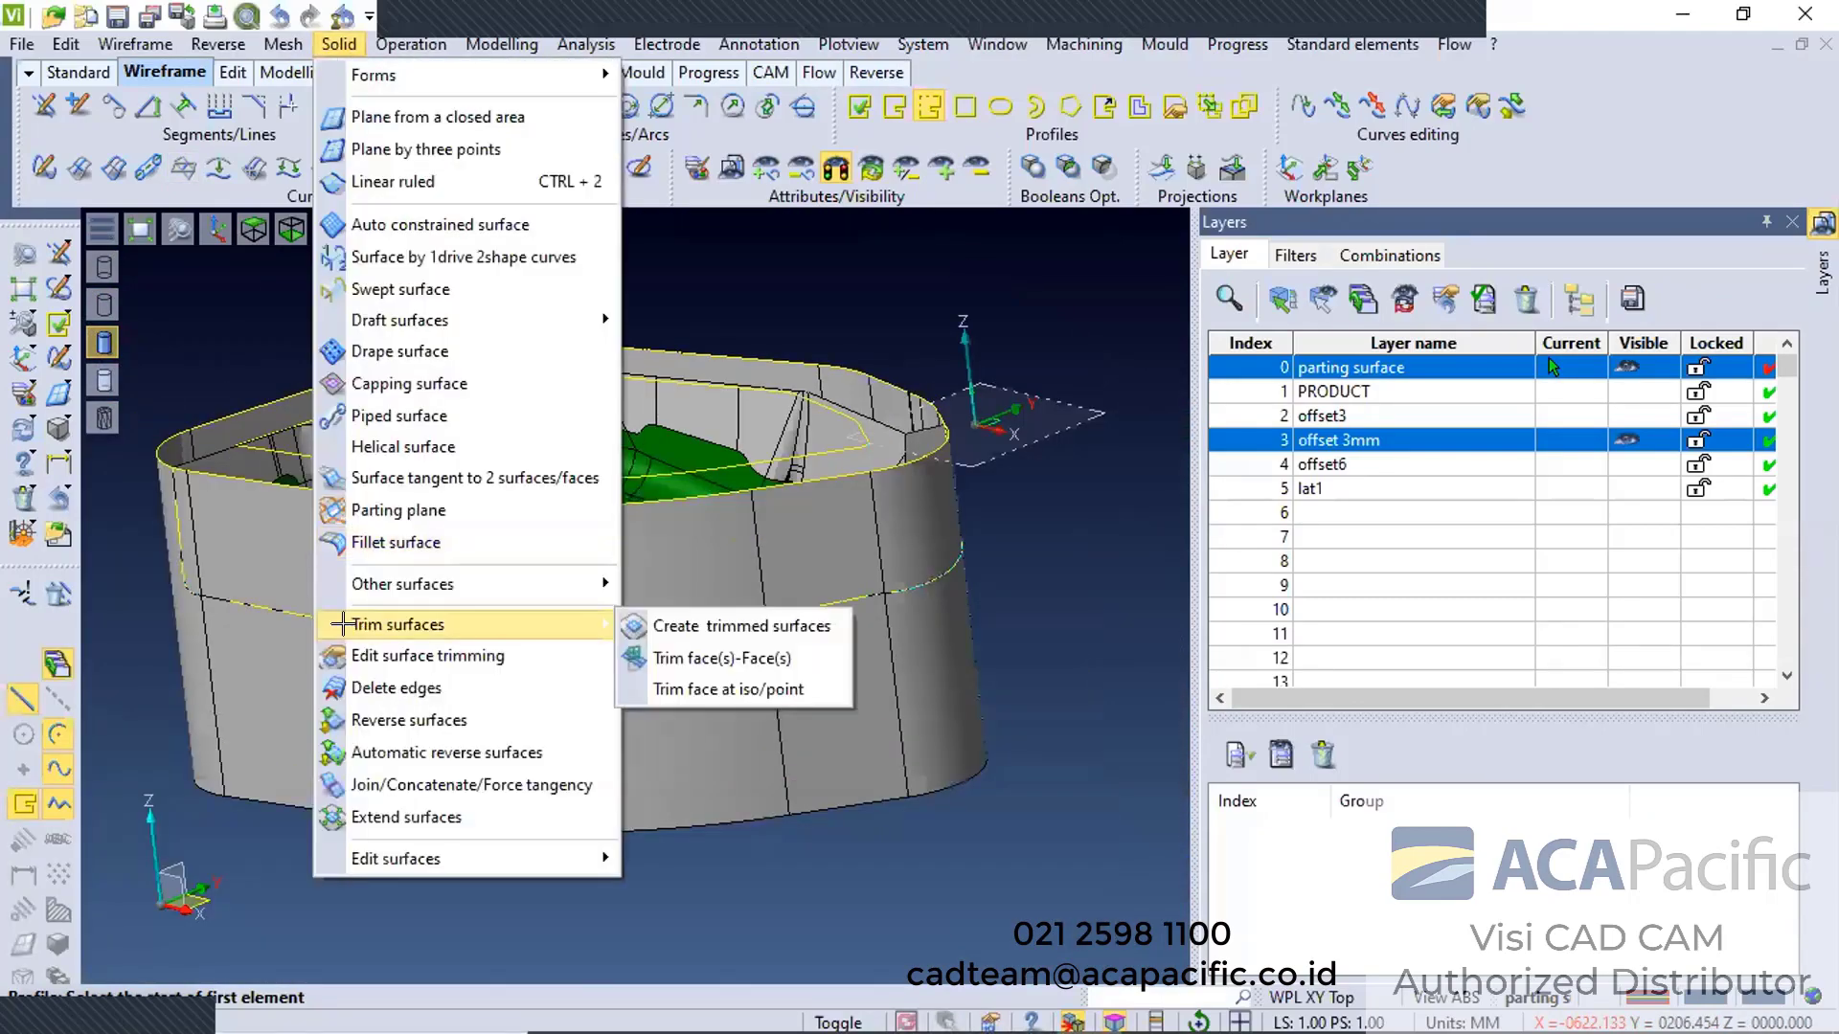
left_click(281, 645)
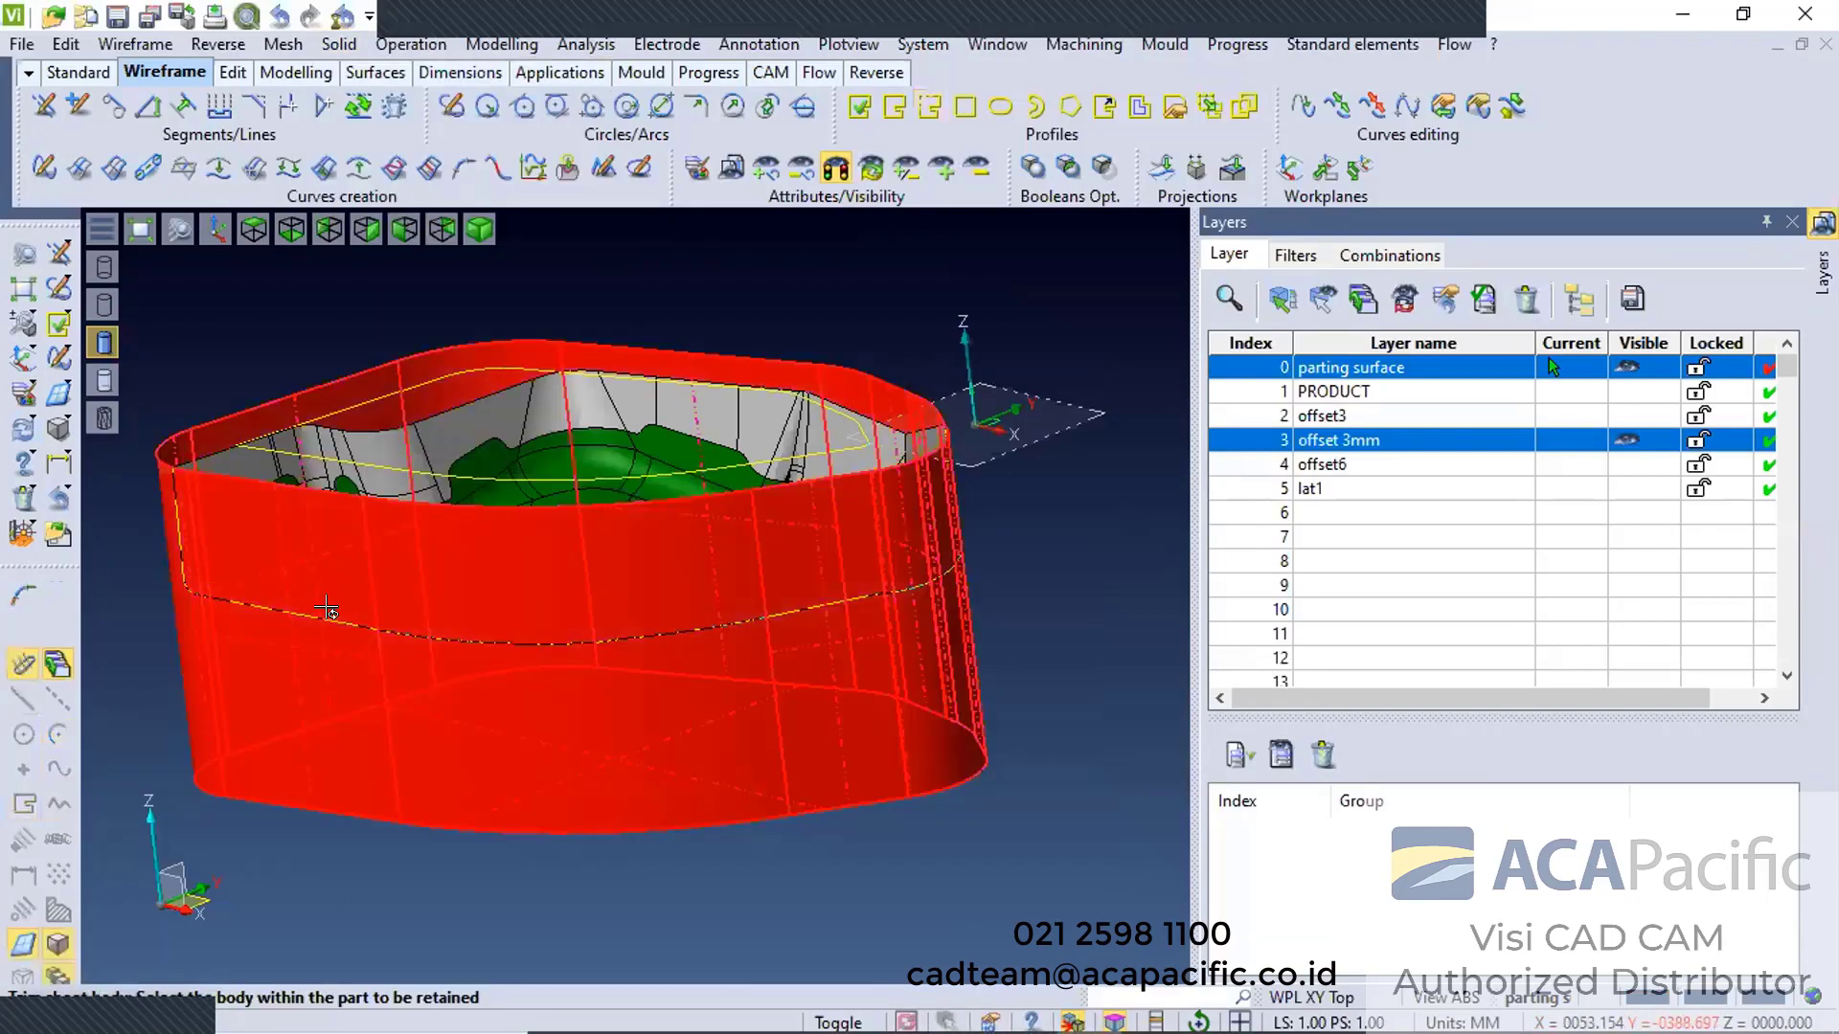
left_click(476, 552)
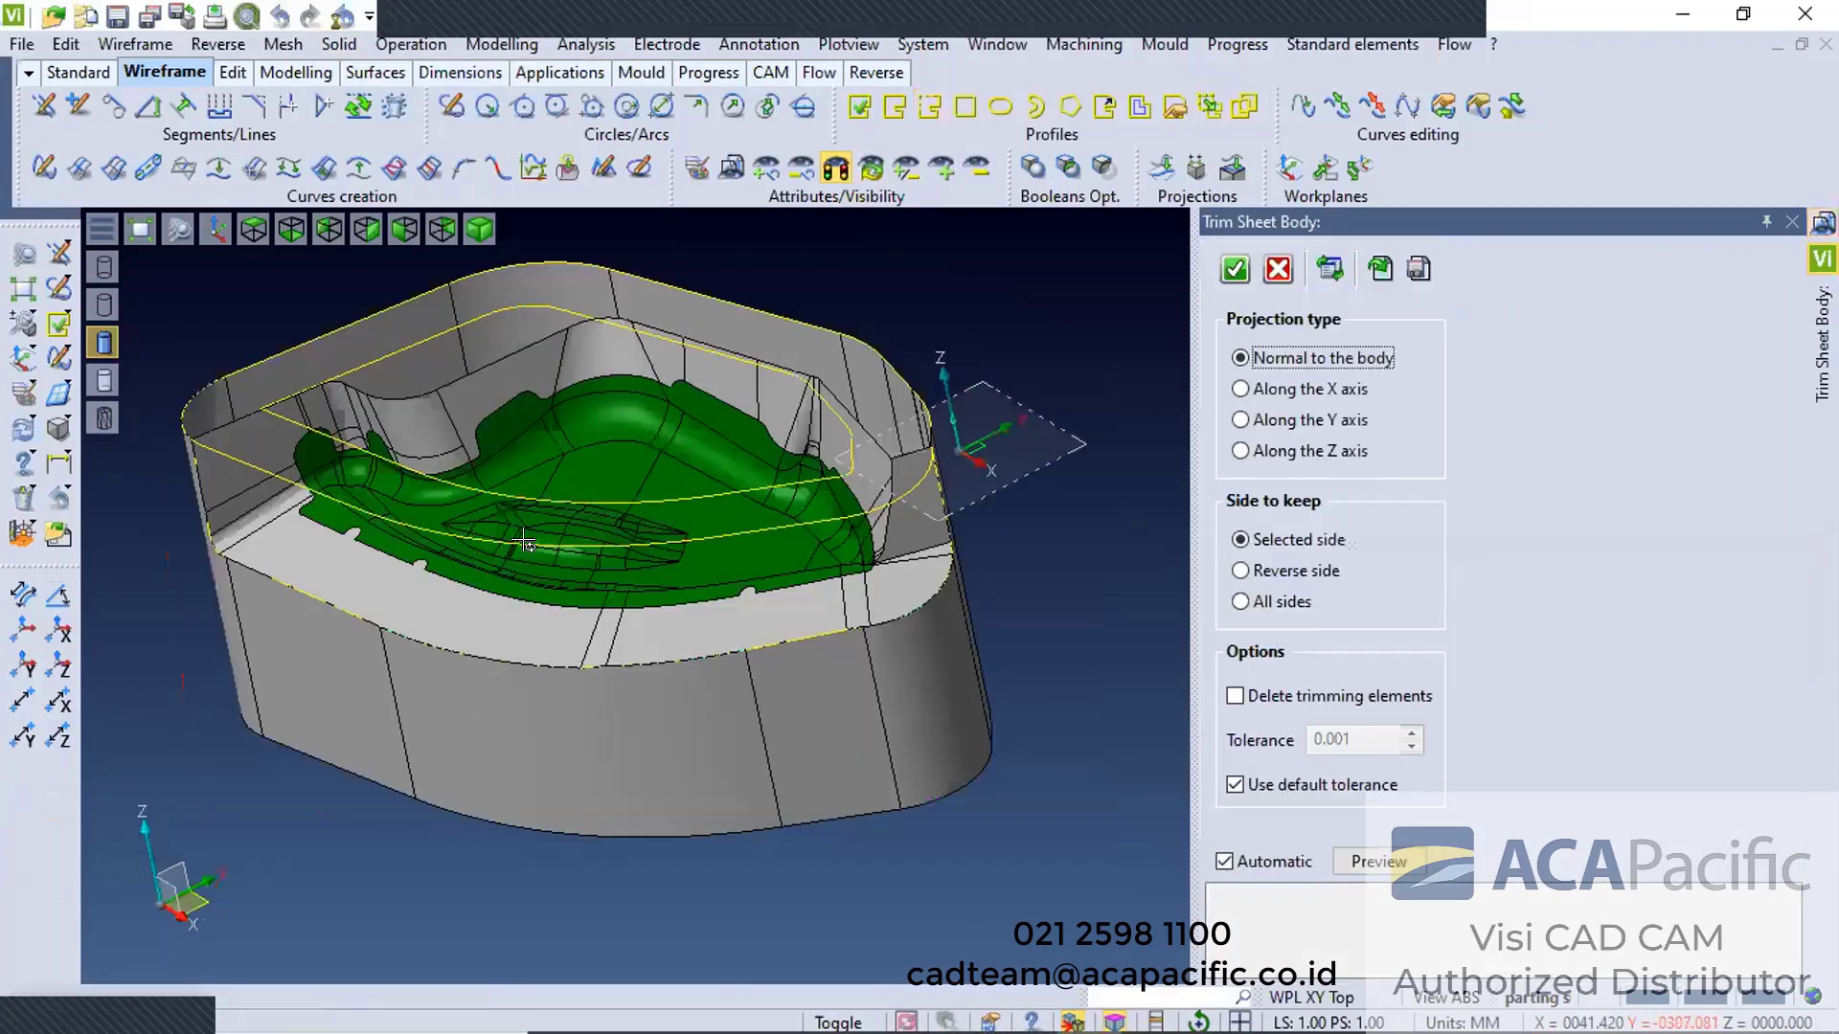
scroll(473, 539, "down", 3)
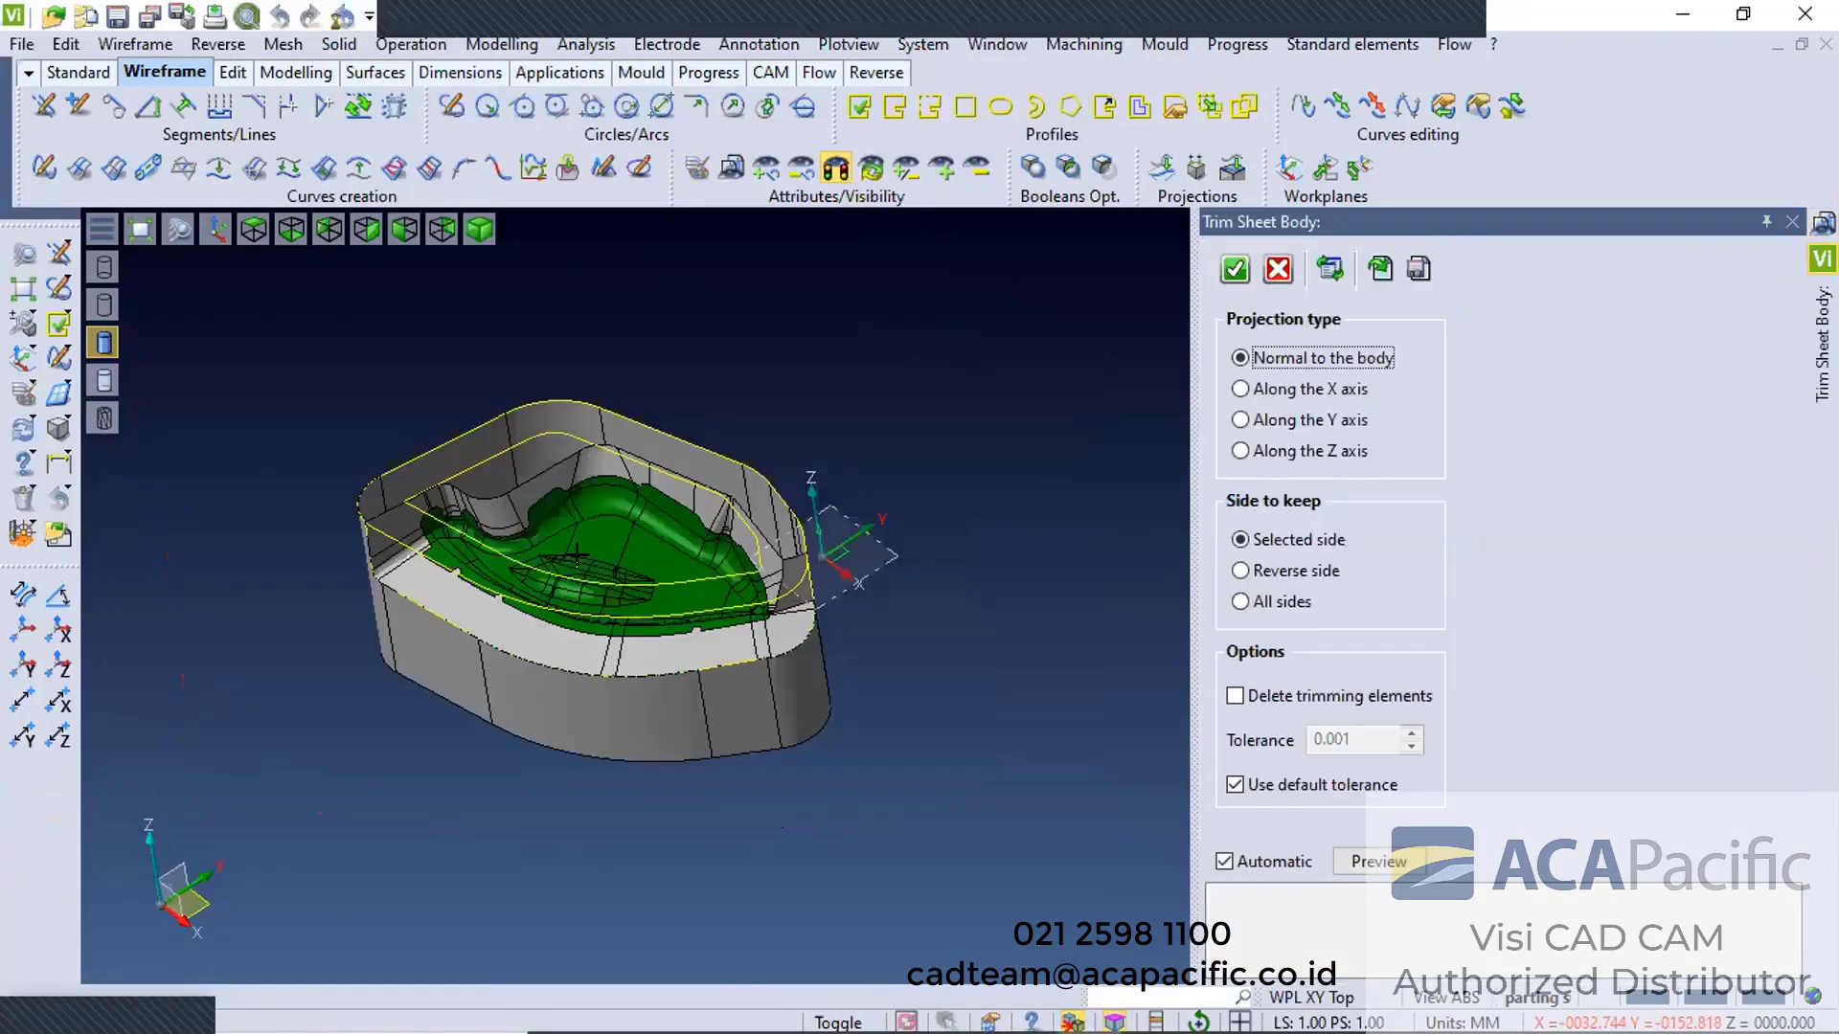
right_click(926, 560)
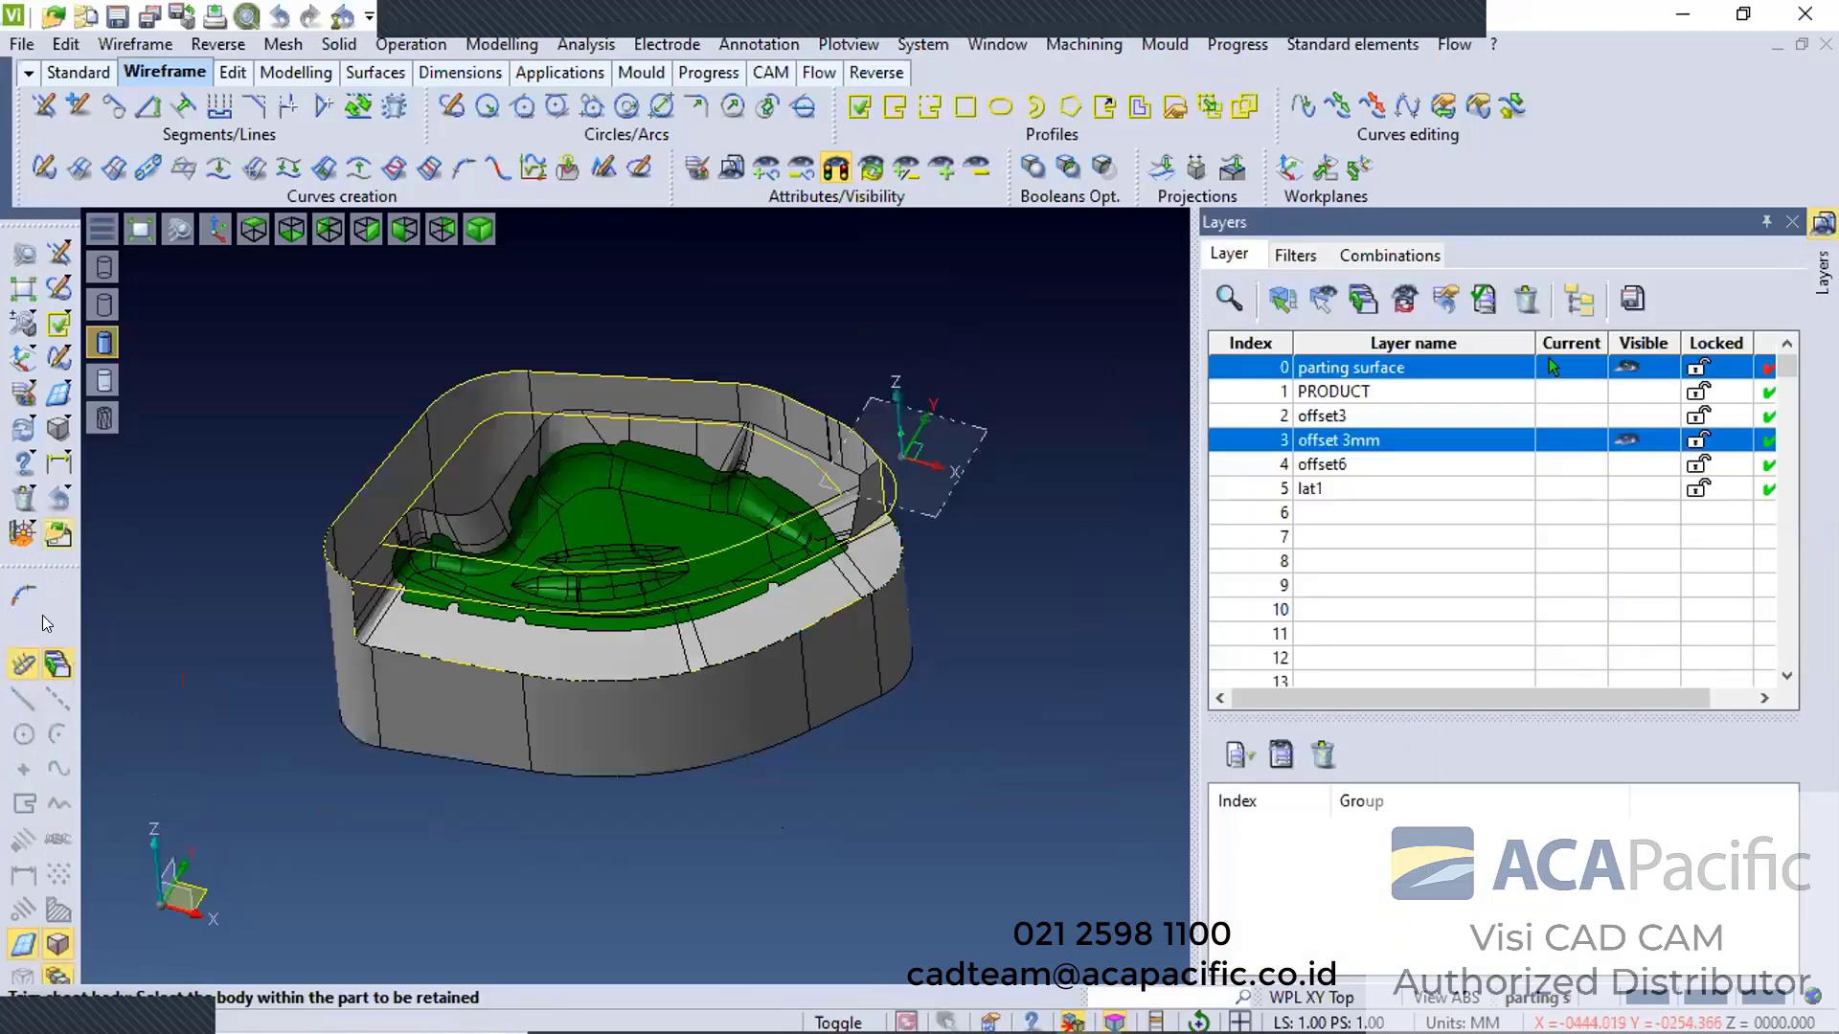
Delete all remaining wireframe profiles and curves around the parting surface and wall
left_click(25, 497)
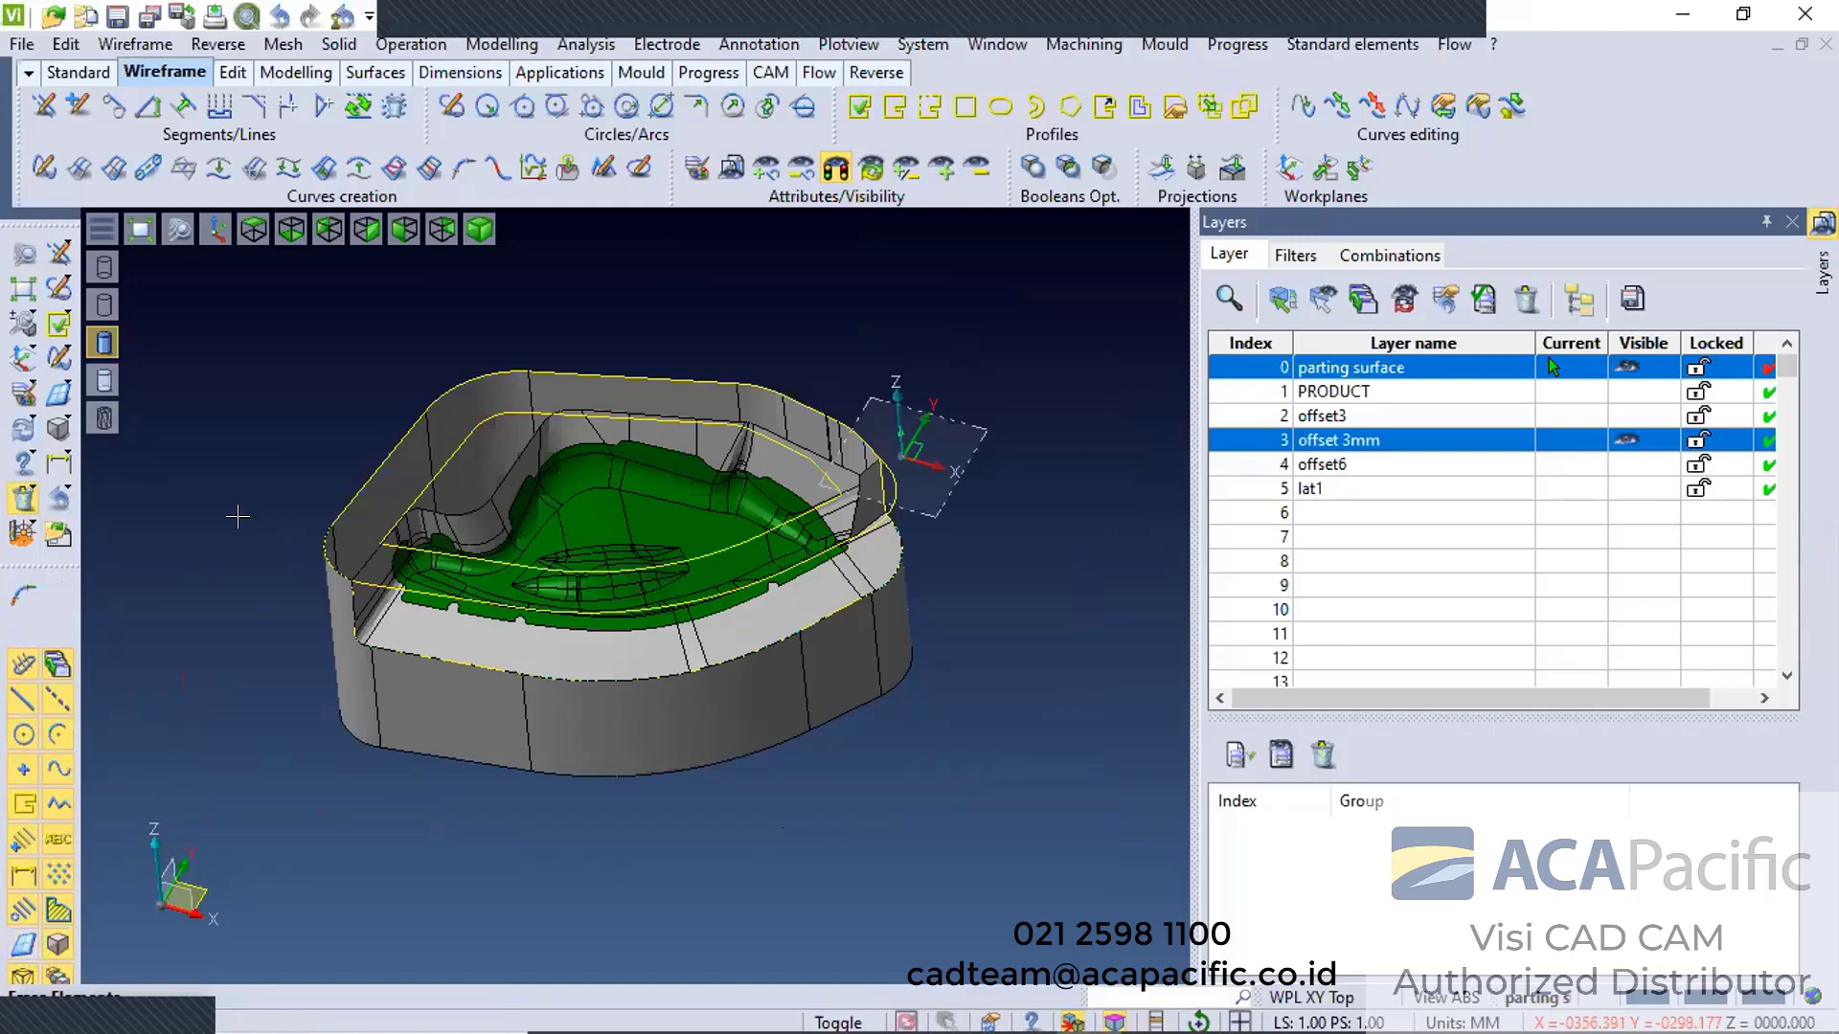
left_click_drag(289, 296, 718, 691)
left_click_drag(1033, 817, 939, 817)
right_click(461, 581)
Unite the parting surface sheet with the trimmed extruded outer wall
mouse_move(623, 445)
middle_mouse_down()
mouse_move(691, 315)
mouse_move(498, 144)
middle_mouse_up()
left_click(411, 44)
left_click(431, 499)
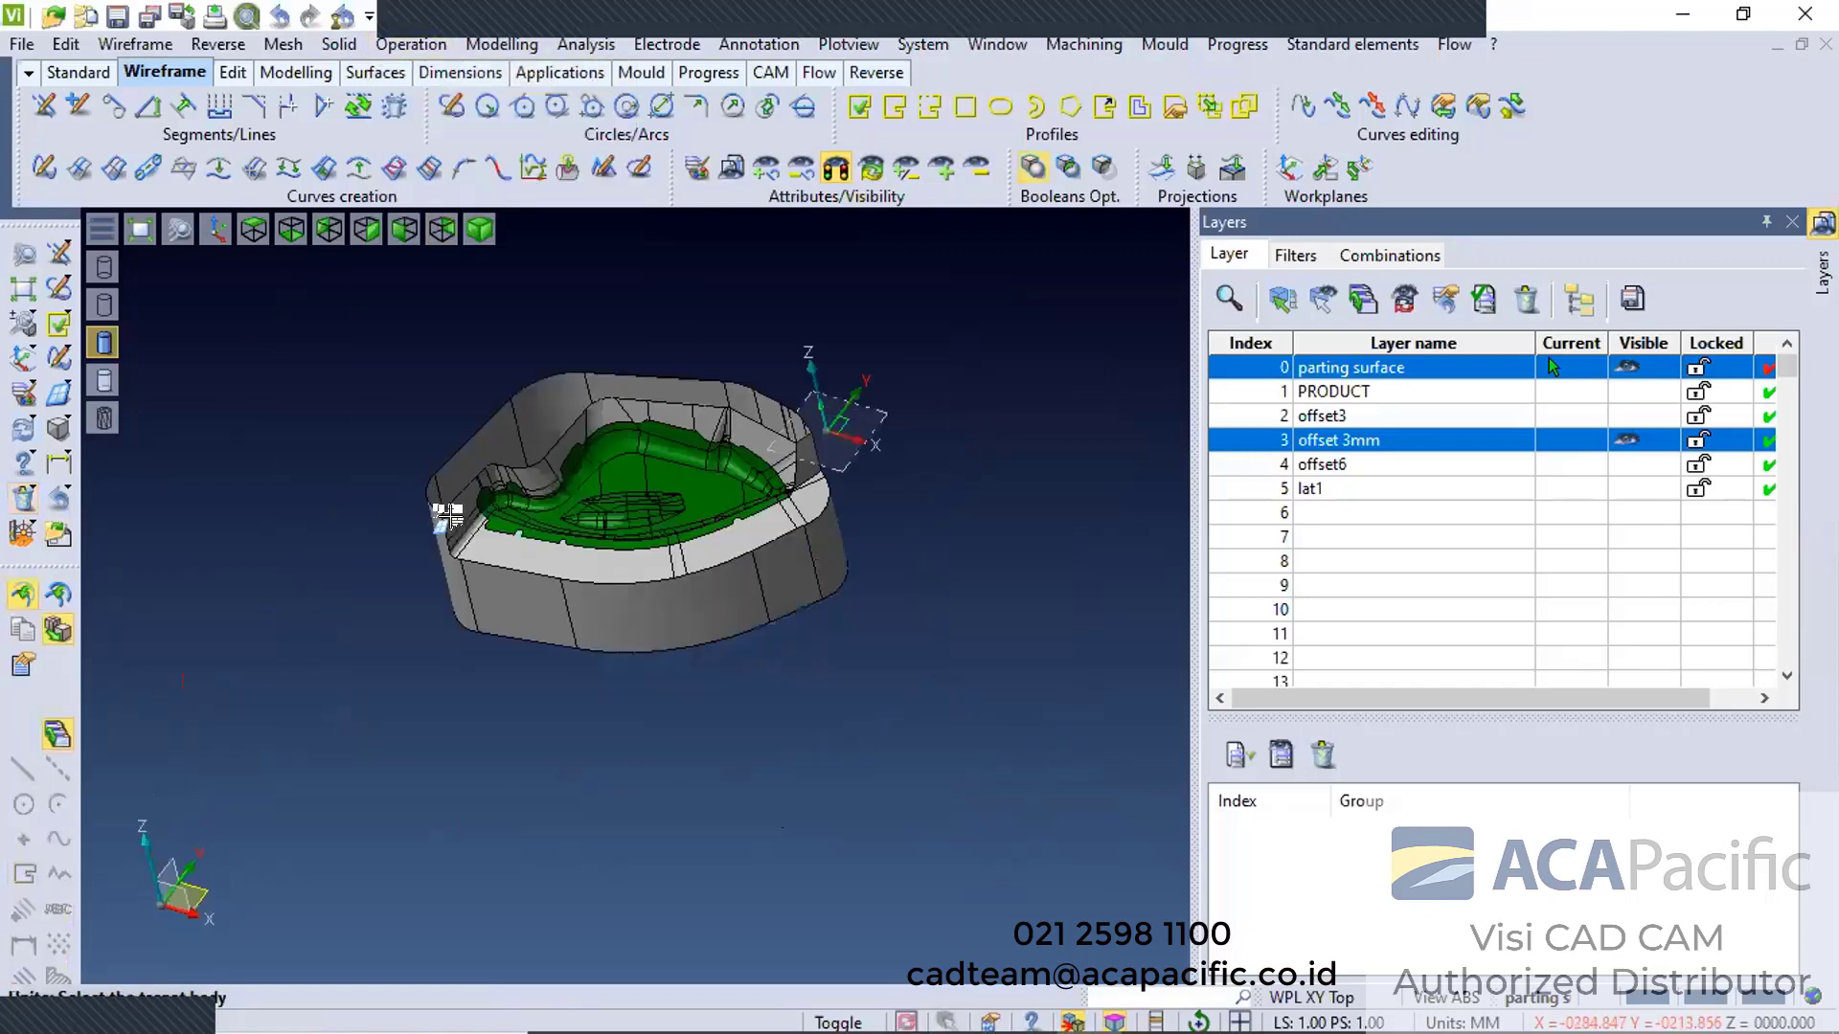
Draw the united sheet's open edges as curves and join the upper rim curves into a closed profile
scroll(387, 420, "up", 3)
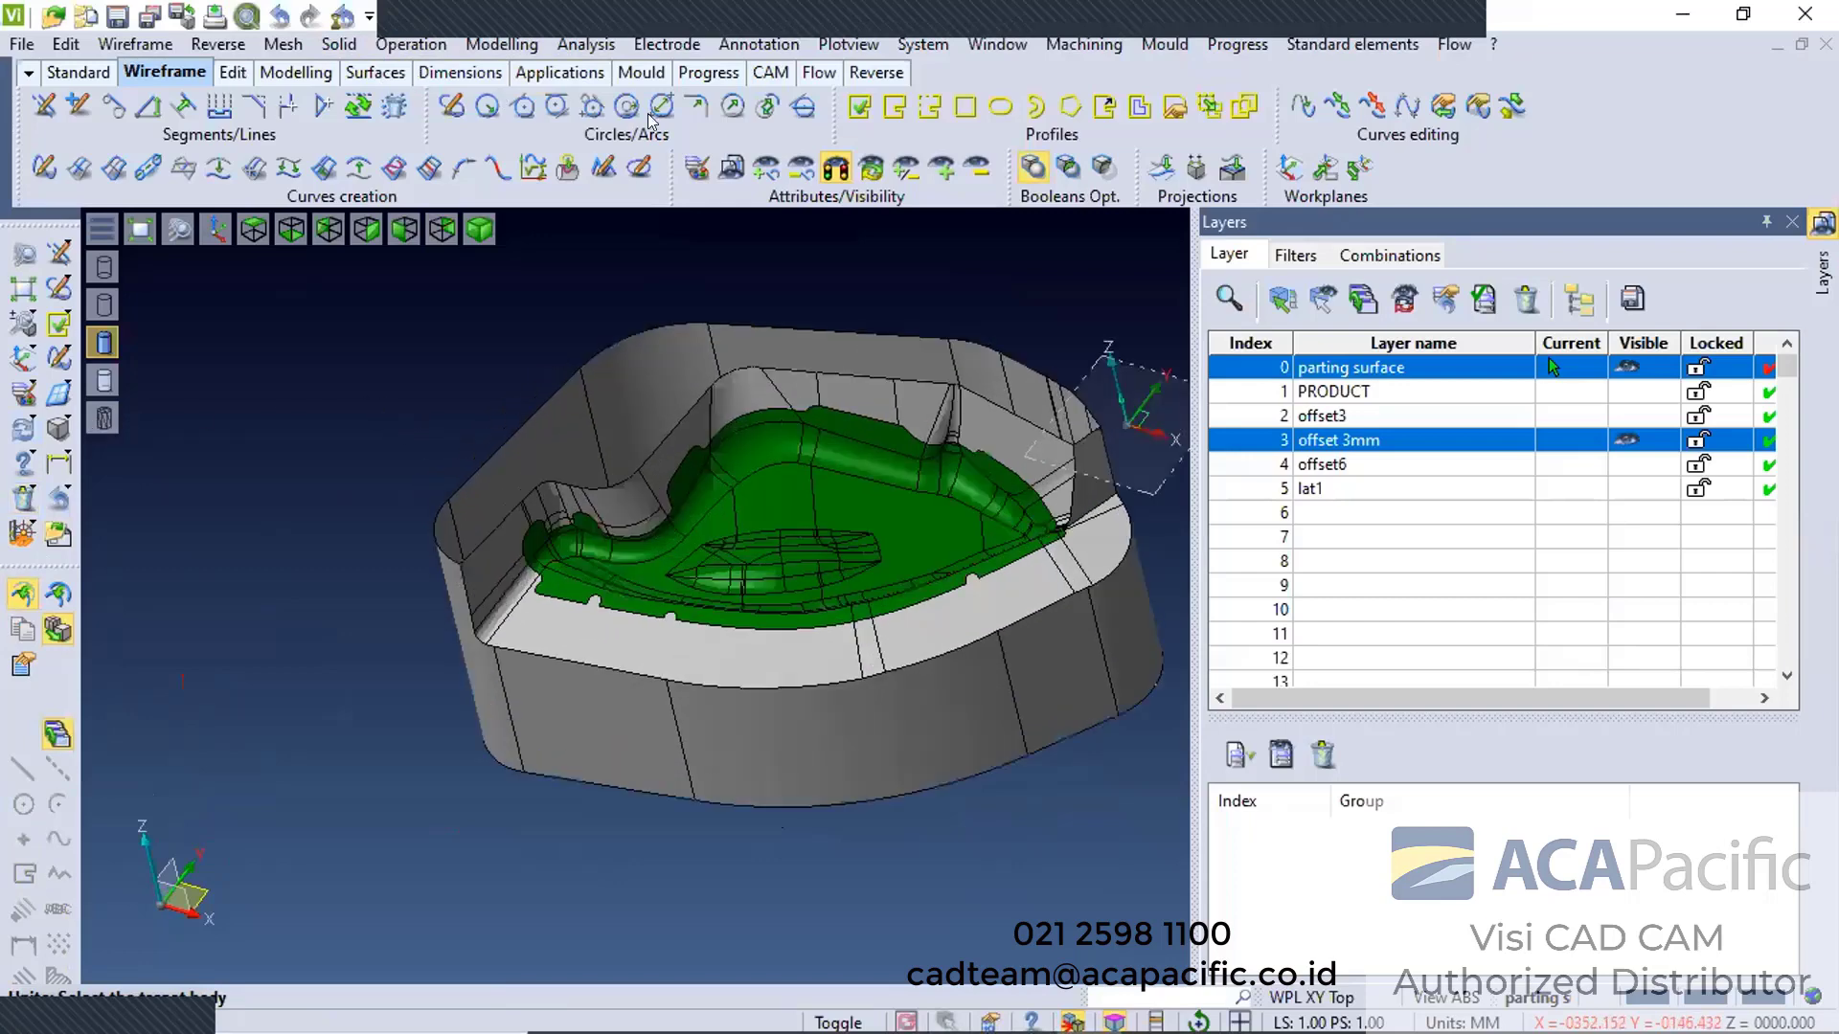
left_click(110, 167)
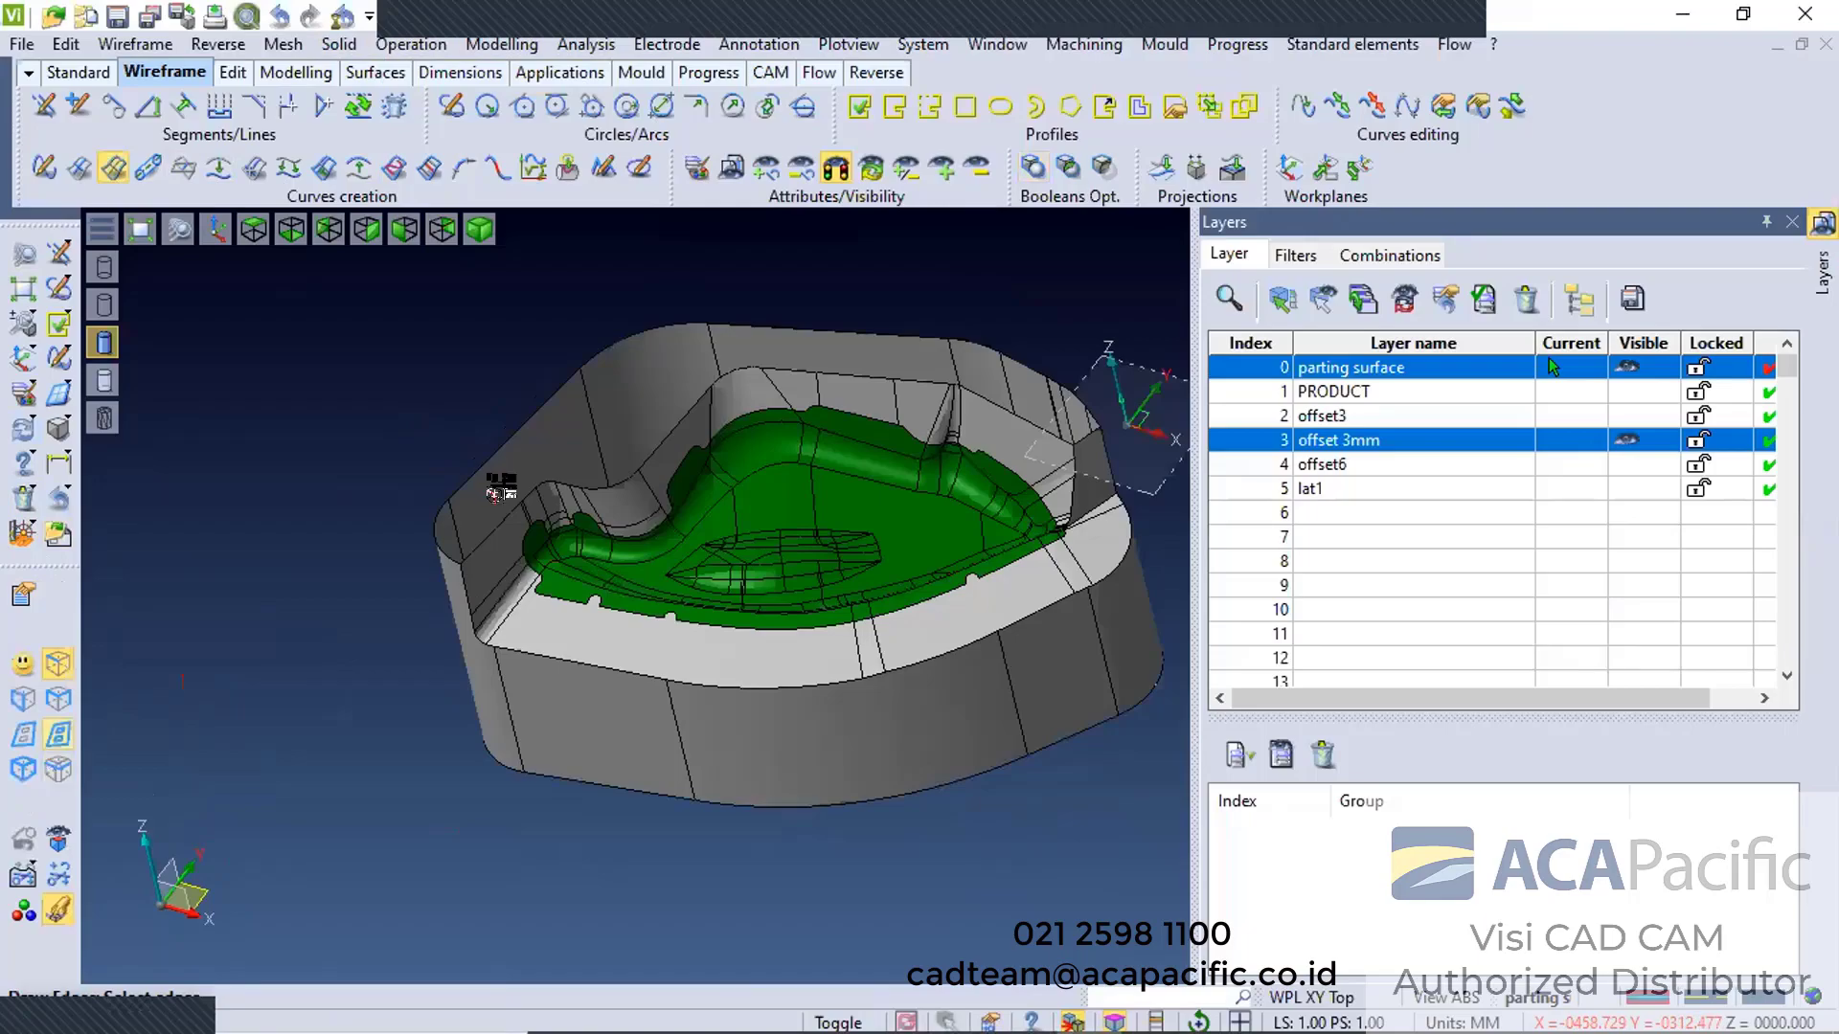
left_click(448, 602)
middle_click_drag(448, 602, 874, 187)
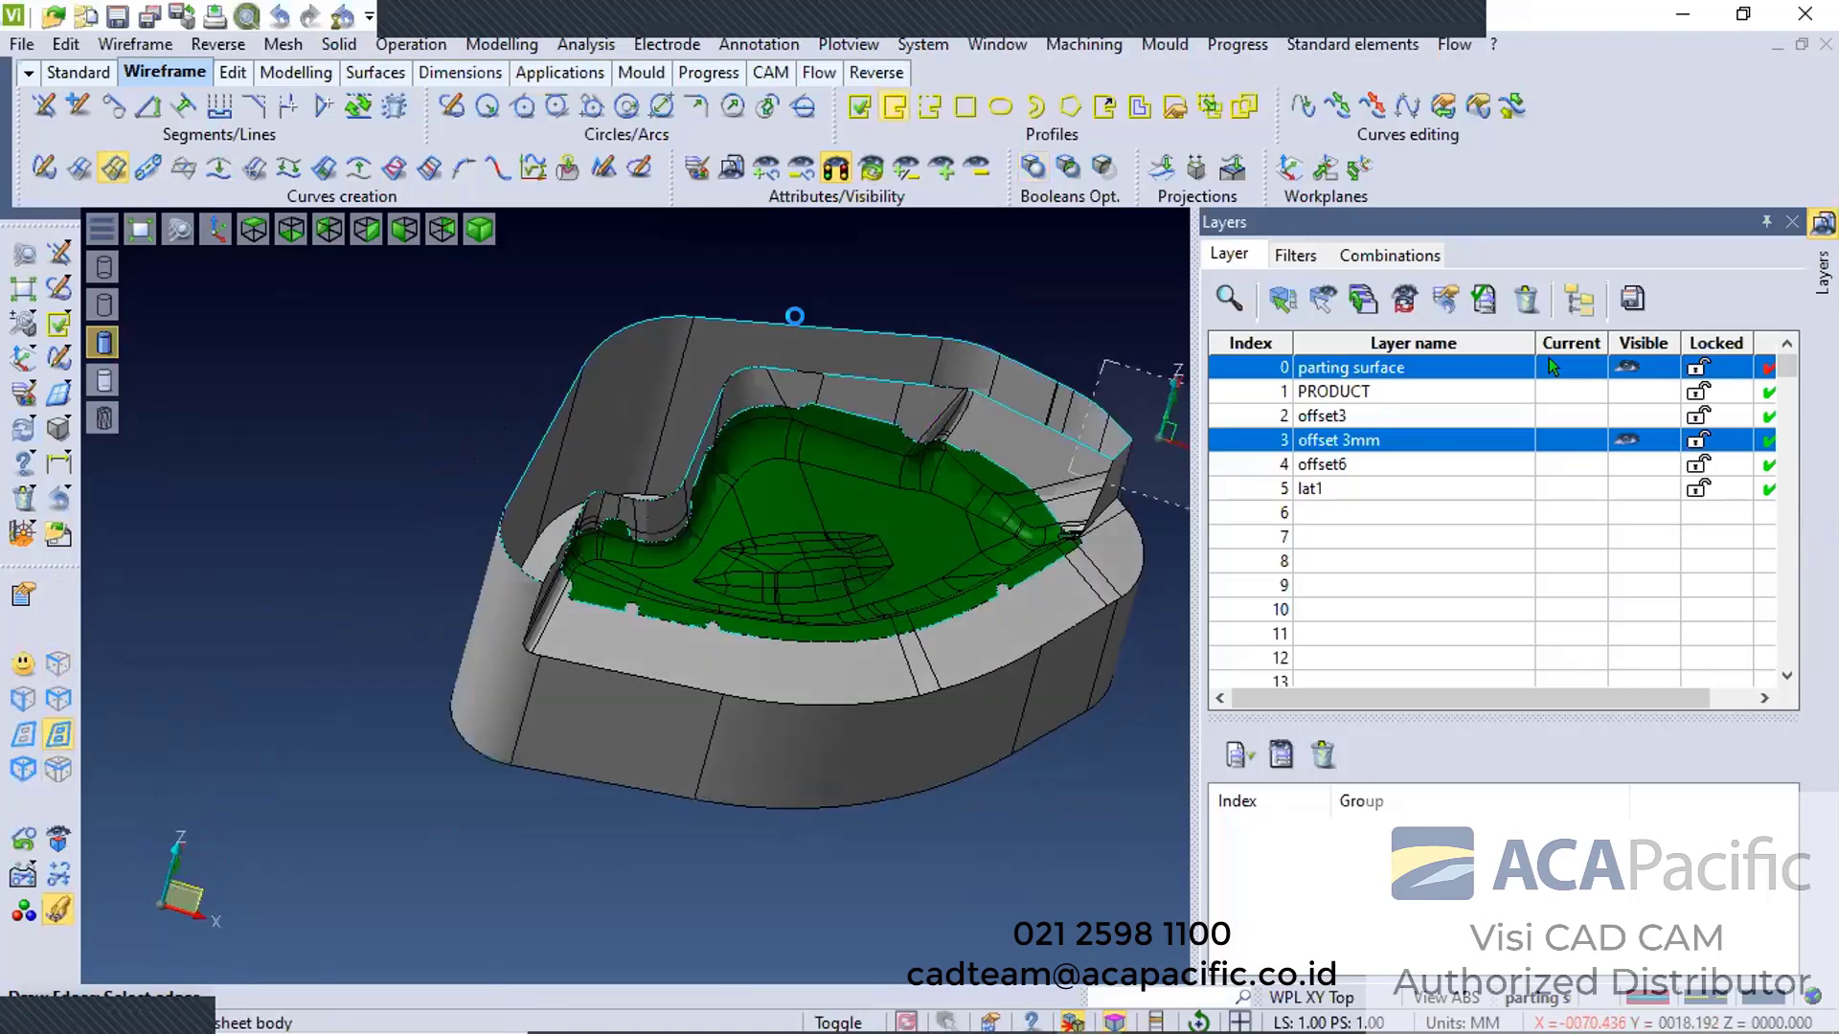
right_click(387, 304)
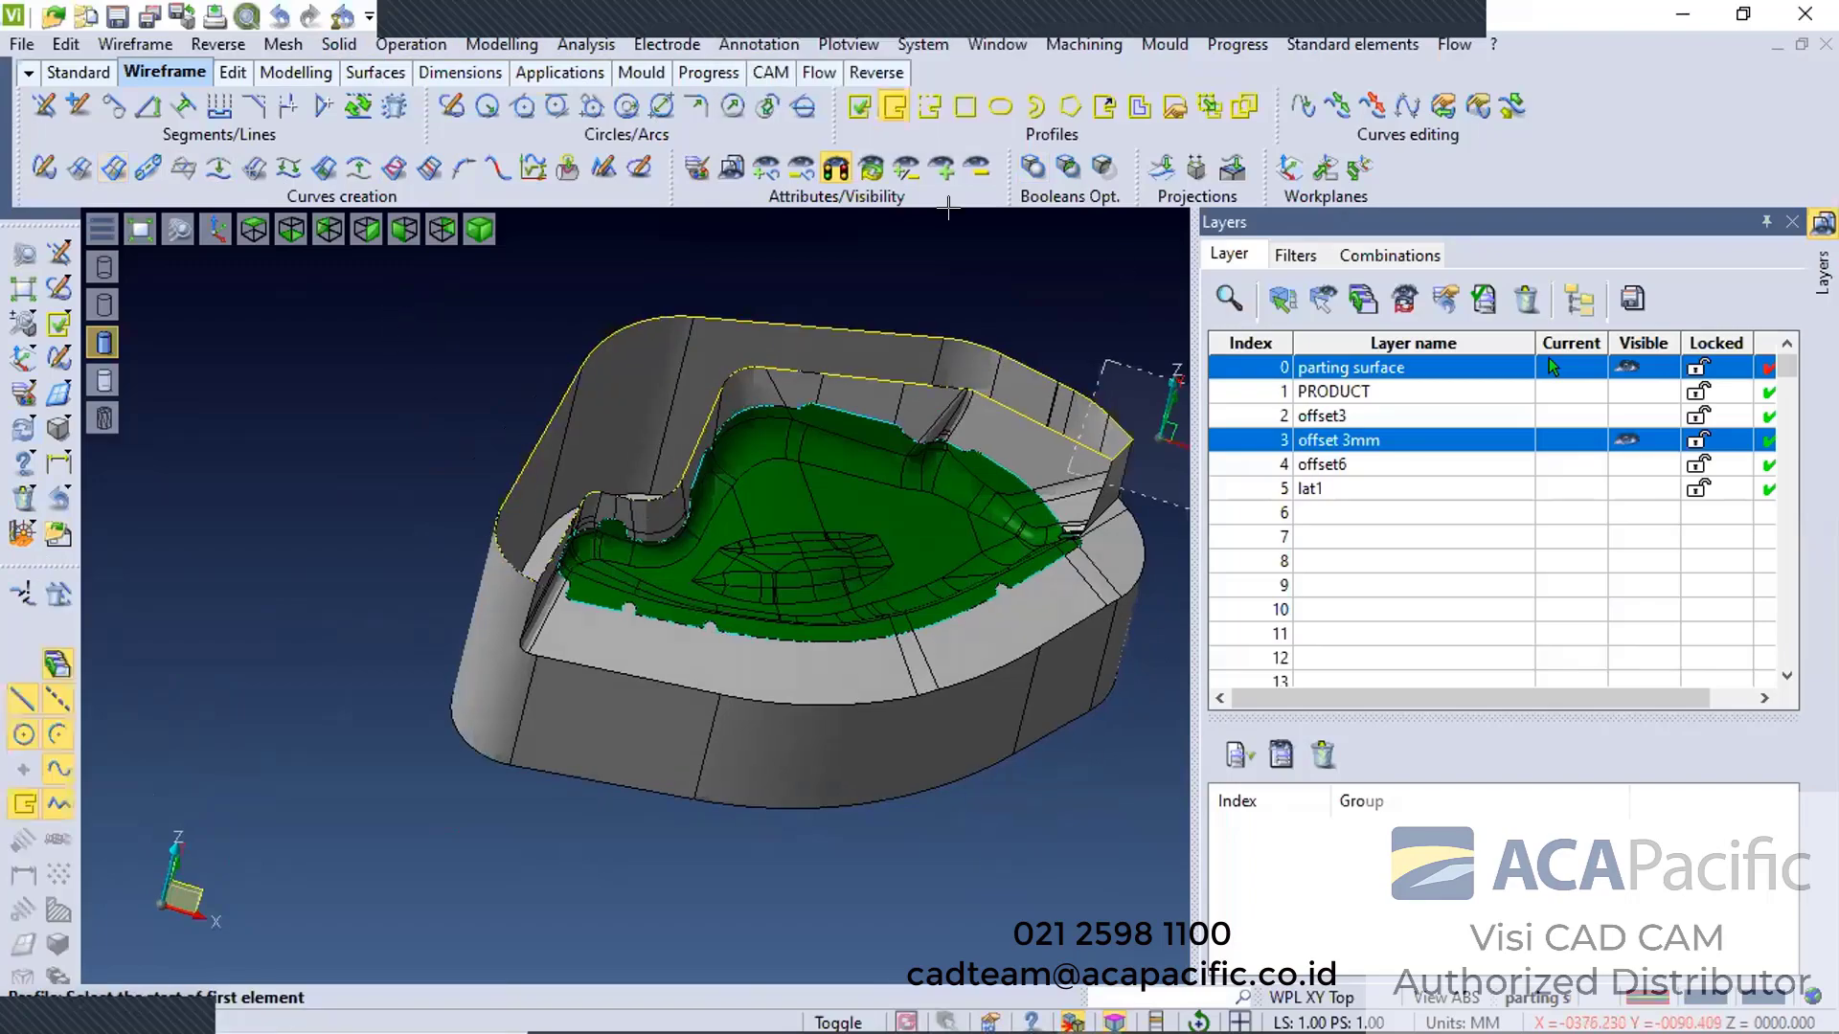
Create a plane by three points at the upper rim and trim it with the rim profile to form a cap
middle_click_drag(532, 458, 431, 476)
scroll(421, 584, "down", 3)
middle_click_drag(306, 517, 352, 74)
left_click(364, 72)
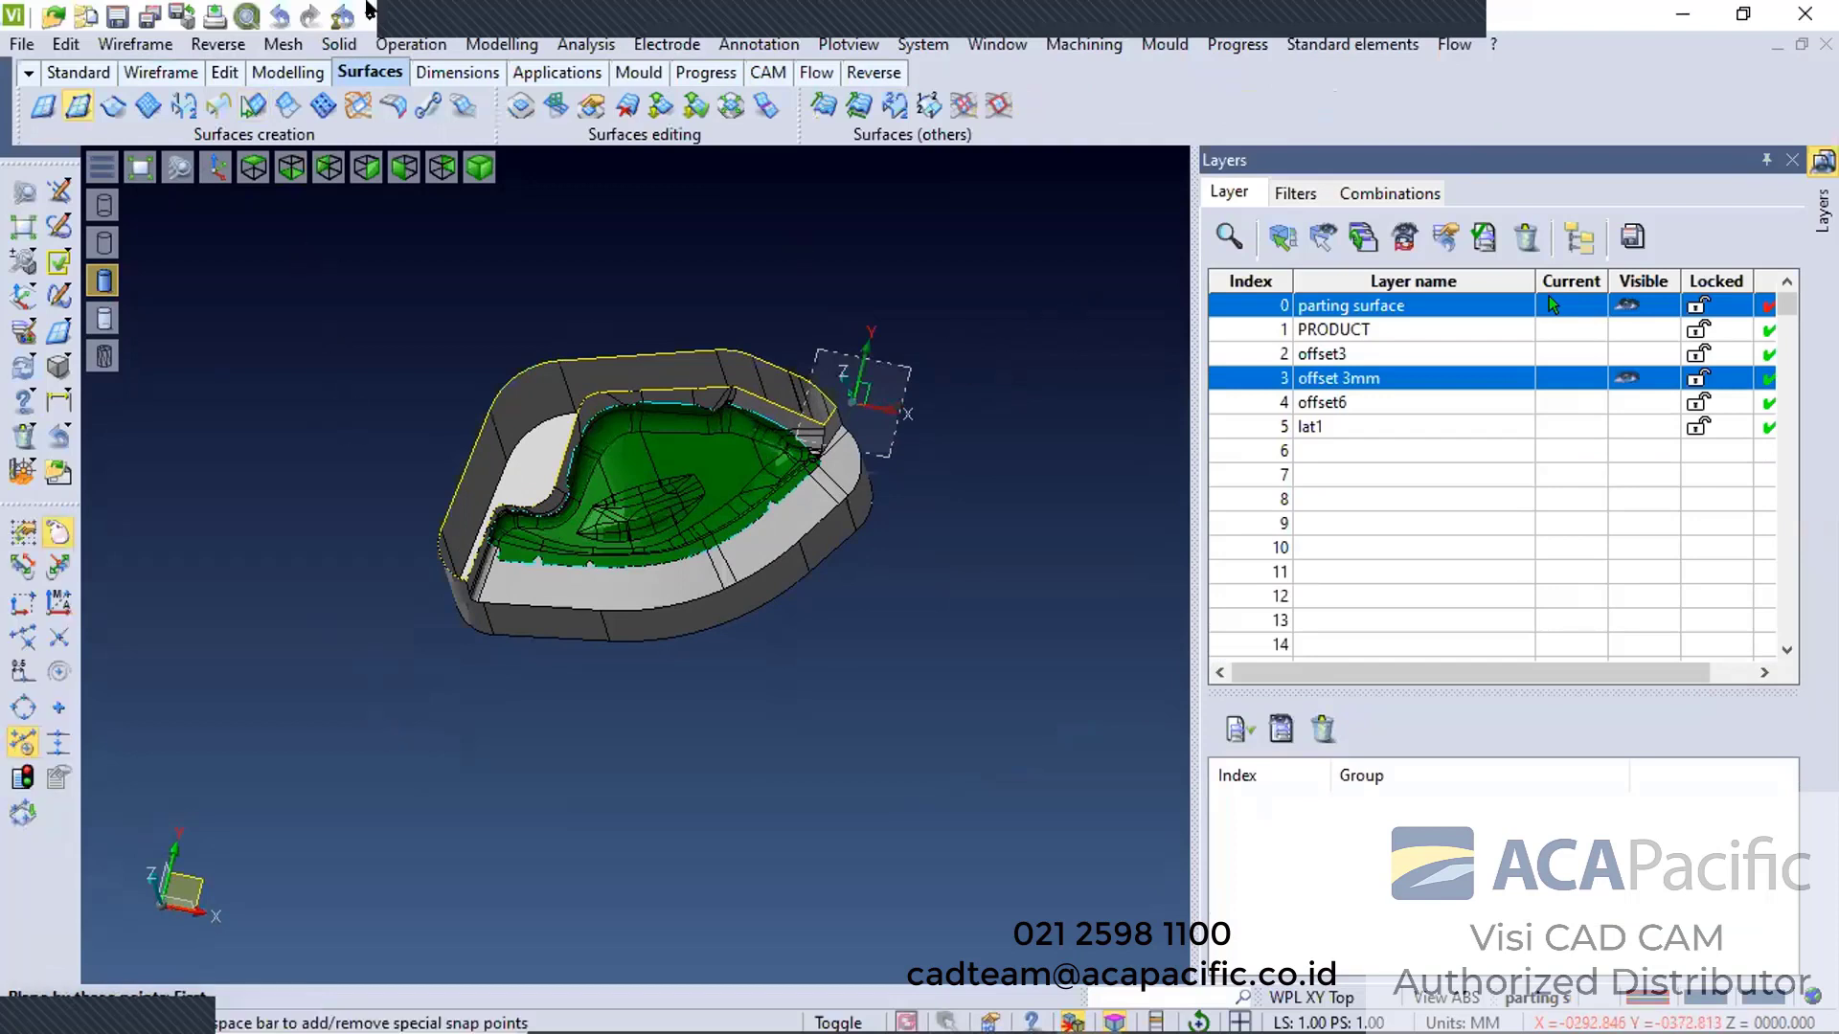
left_click(339, 44)
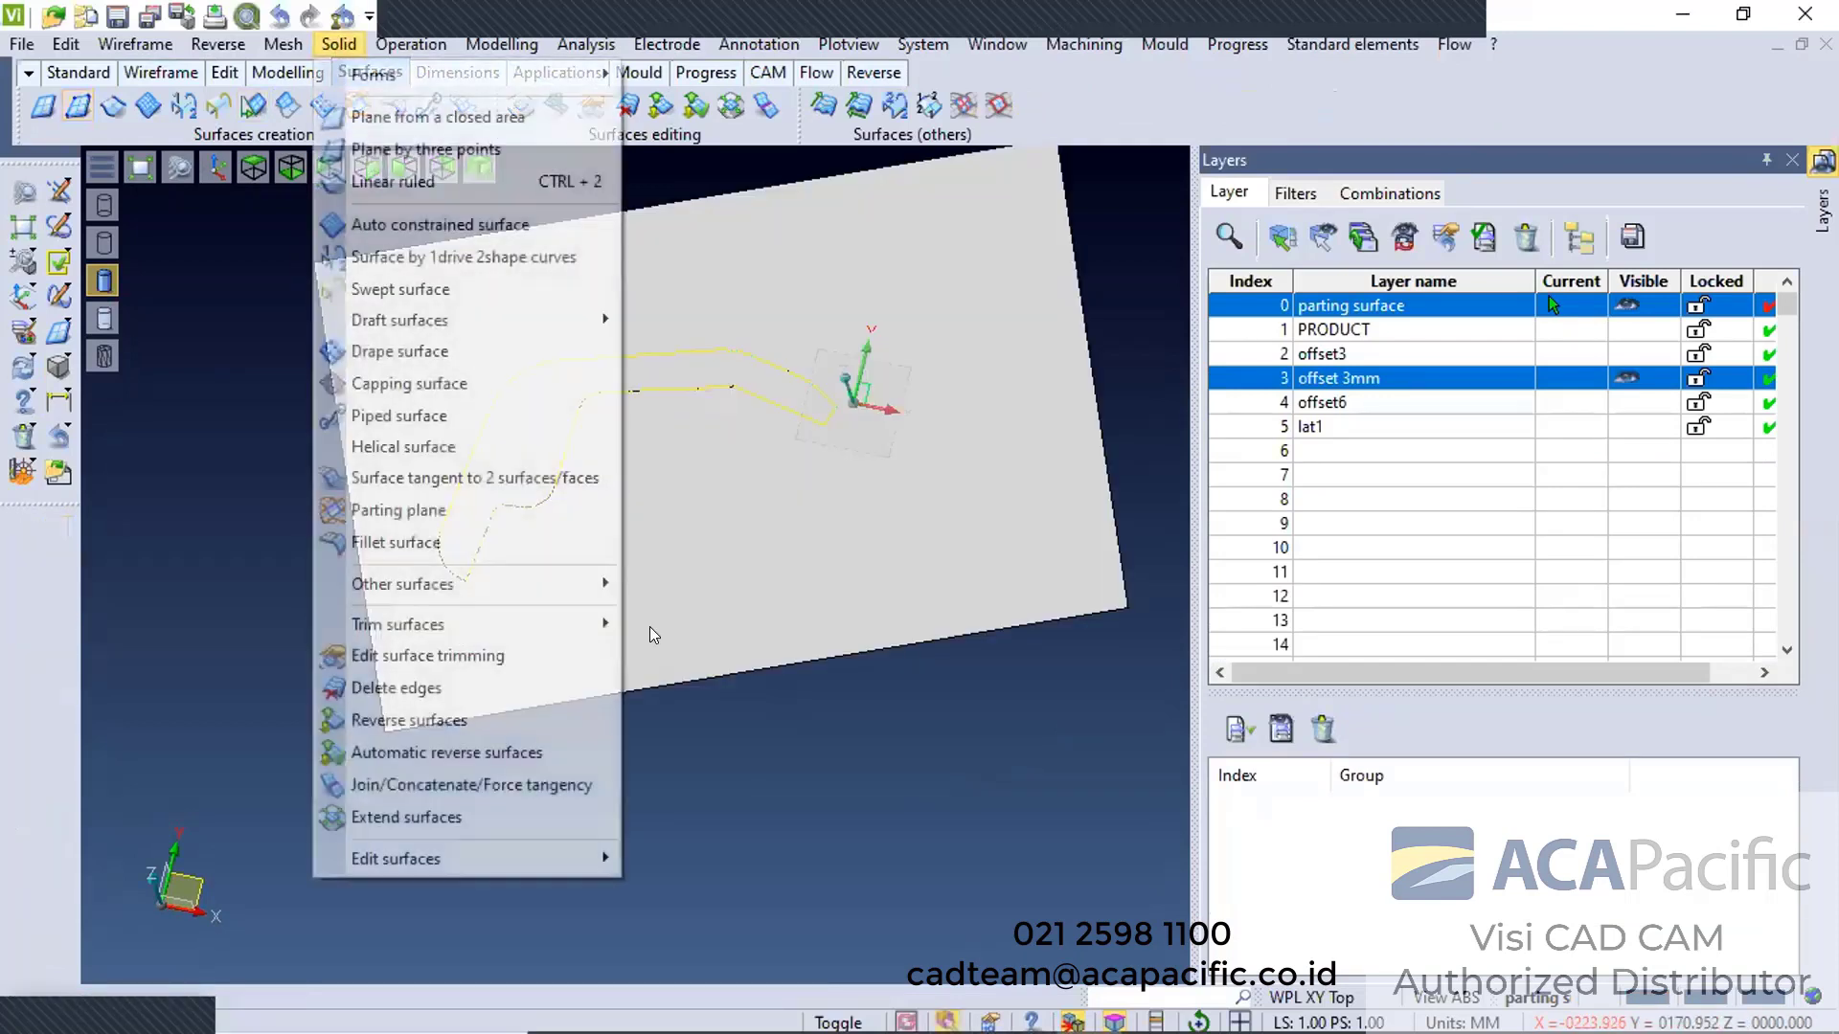
left_click(733, 625)
left_click(542, 361)
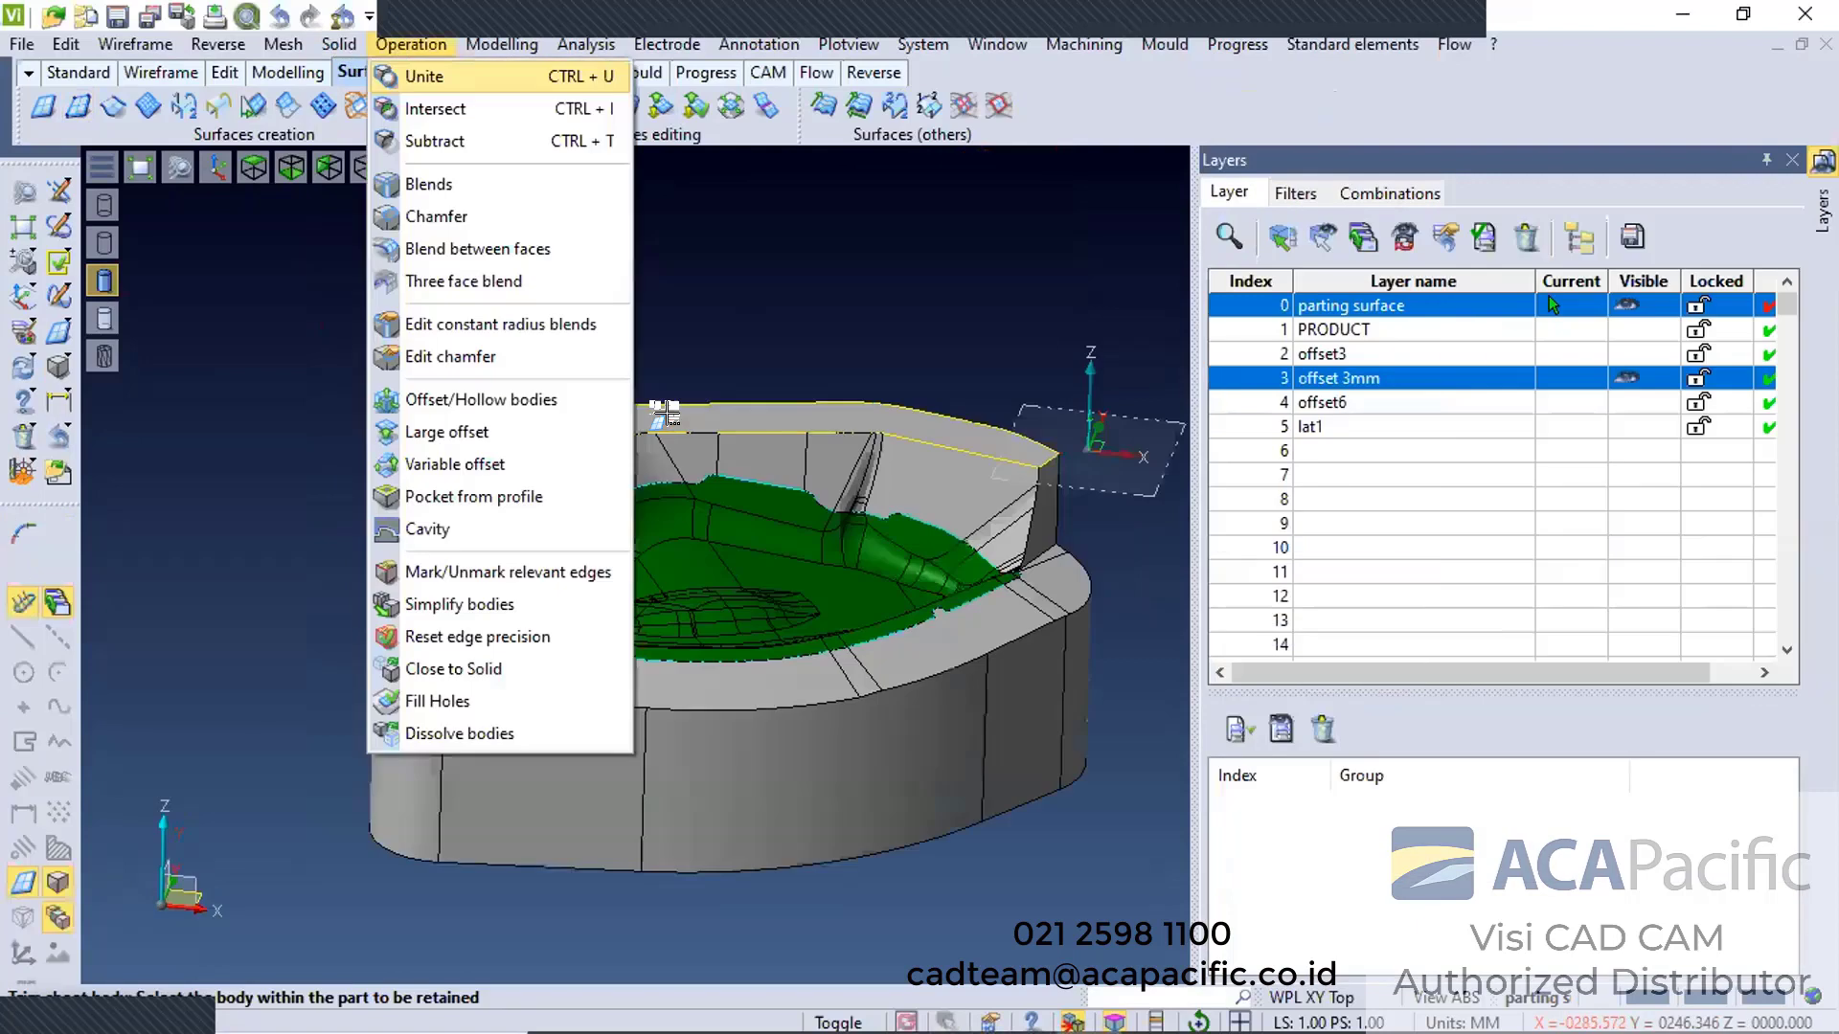
Unite the walled parting surface body with the cap sheet and the inner green offset sheet
left_click(583, 581)
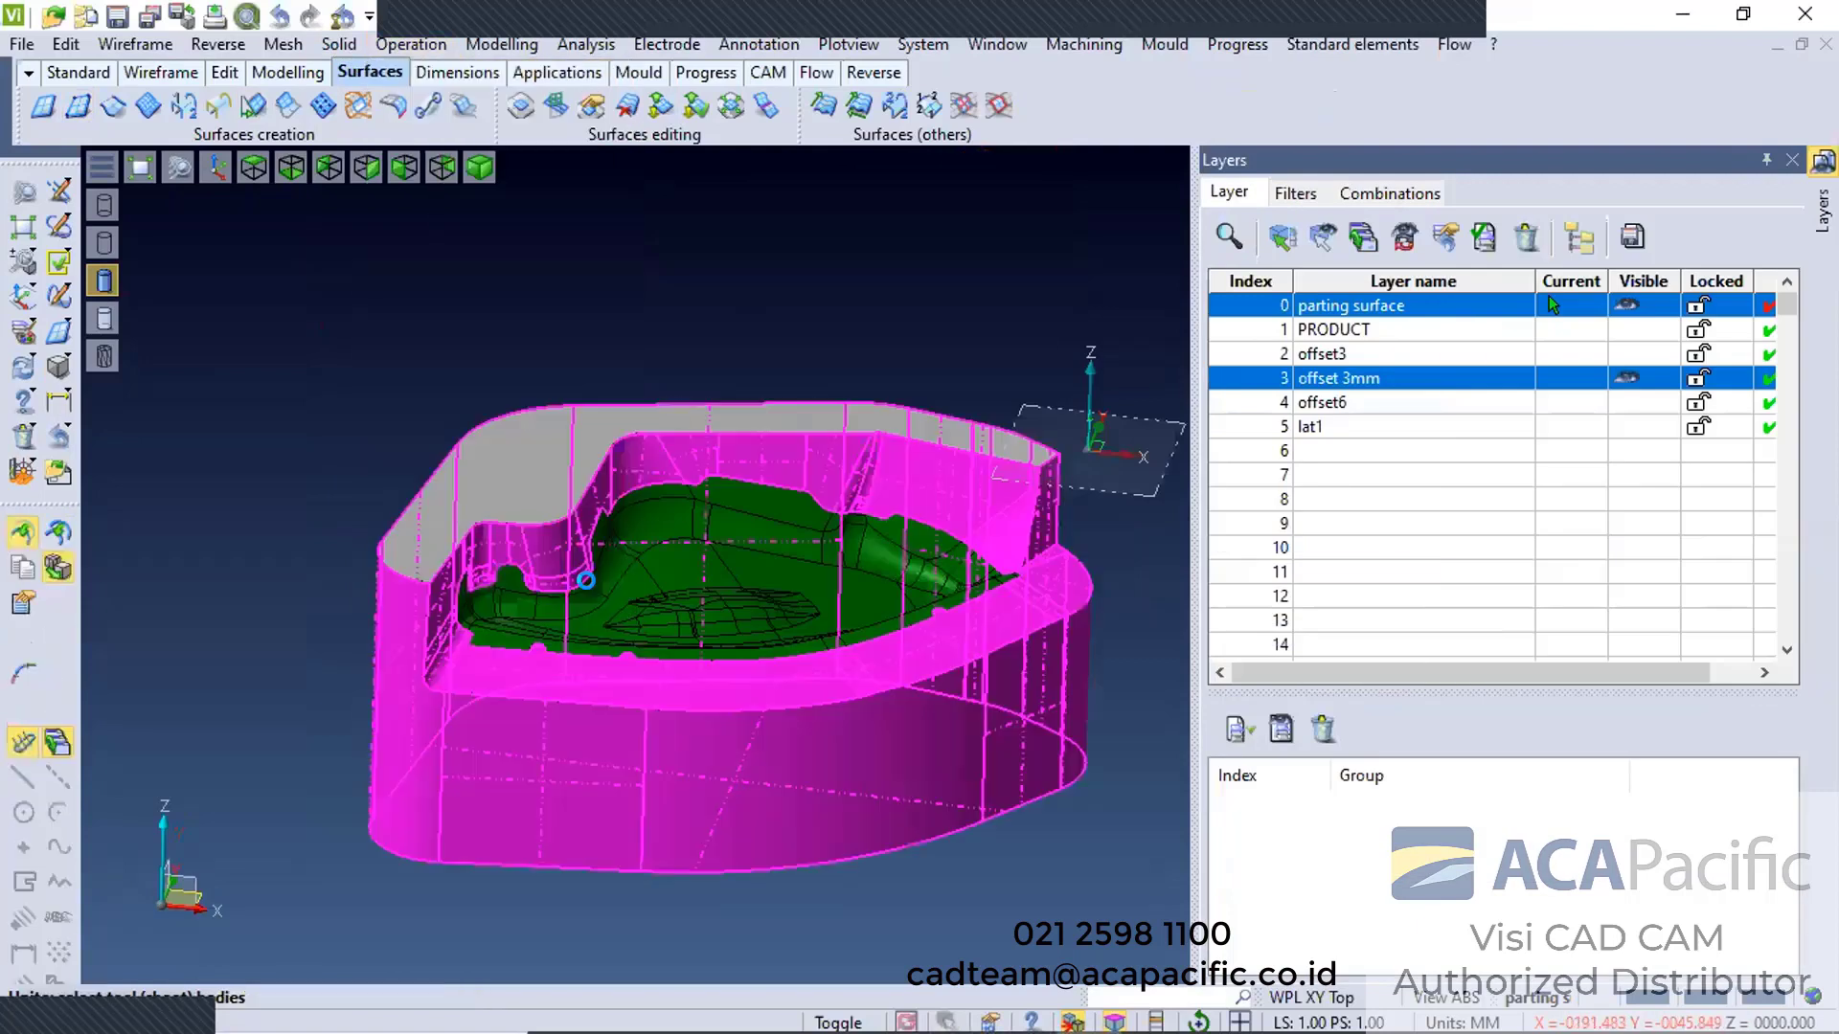
left_click(556, 514)
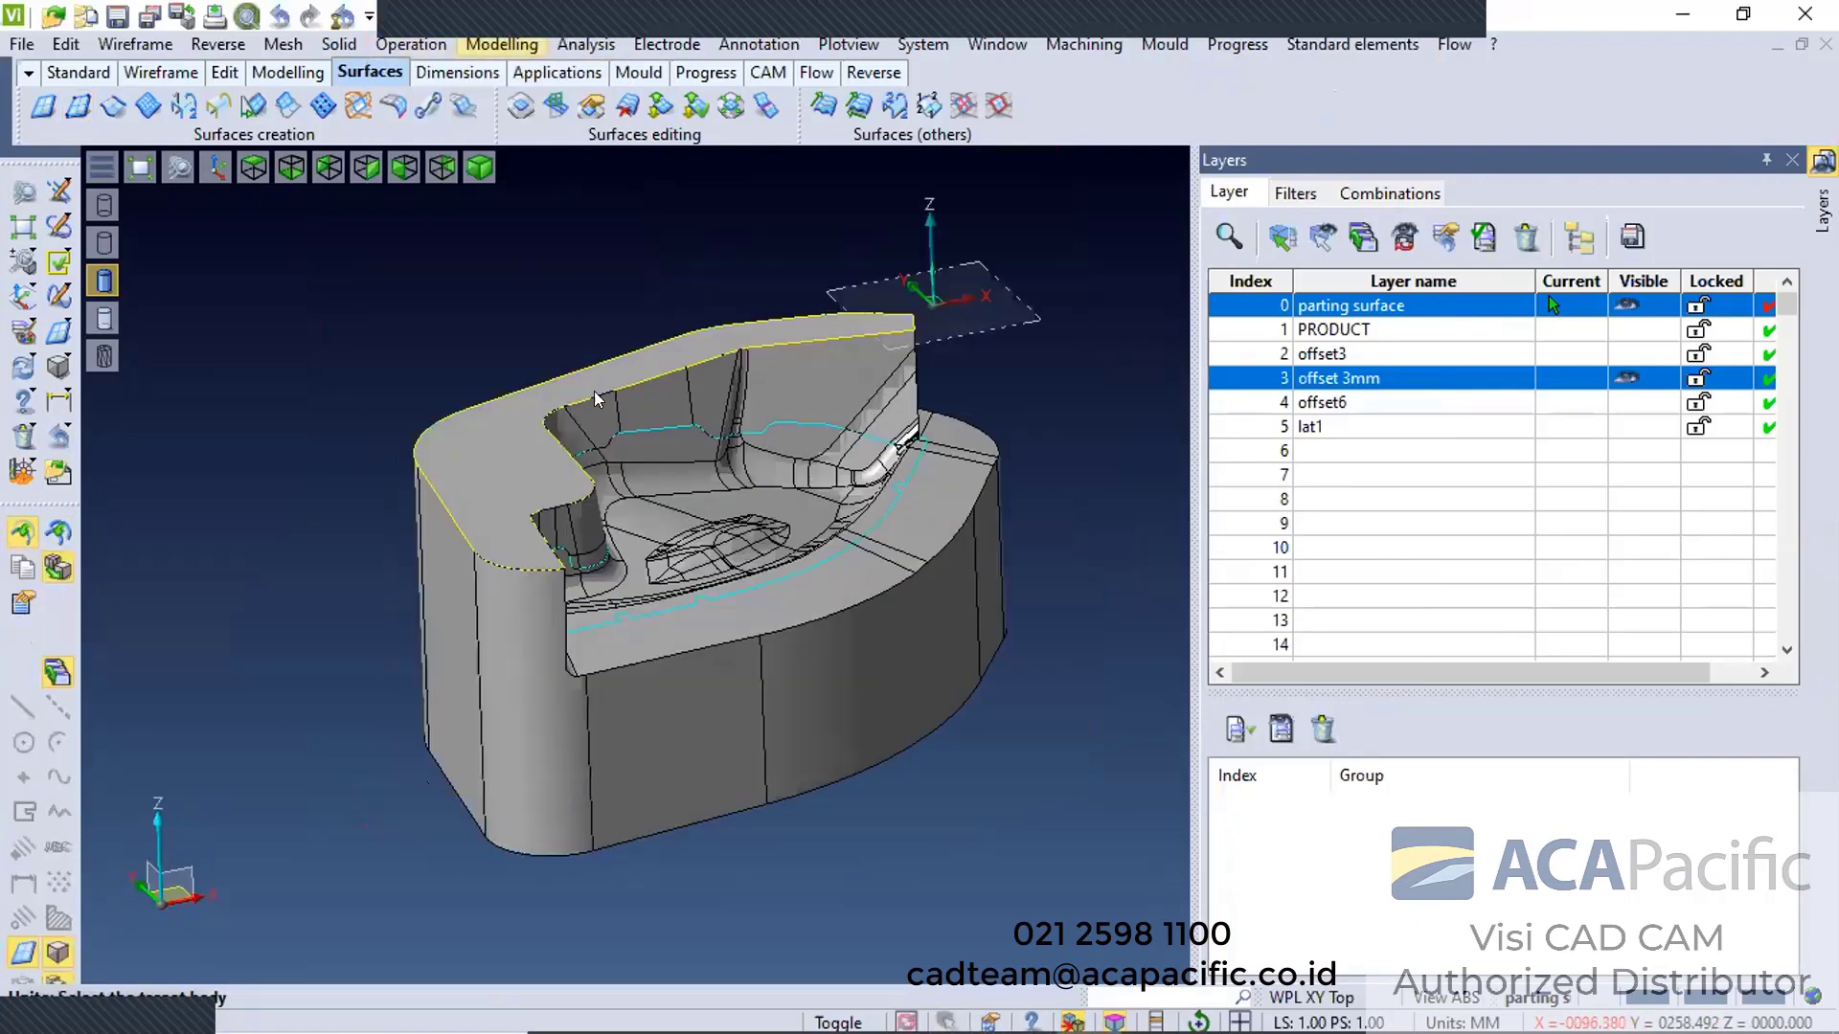
Inspect the inside of the united body with a dynamic section moved along X, then close the section
left_click(502, 44)
mouse_move(585, 44)
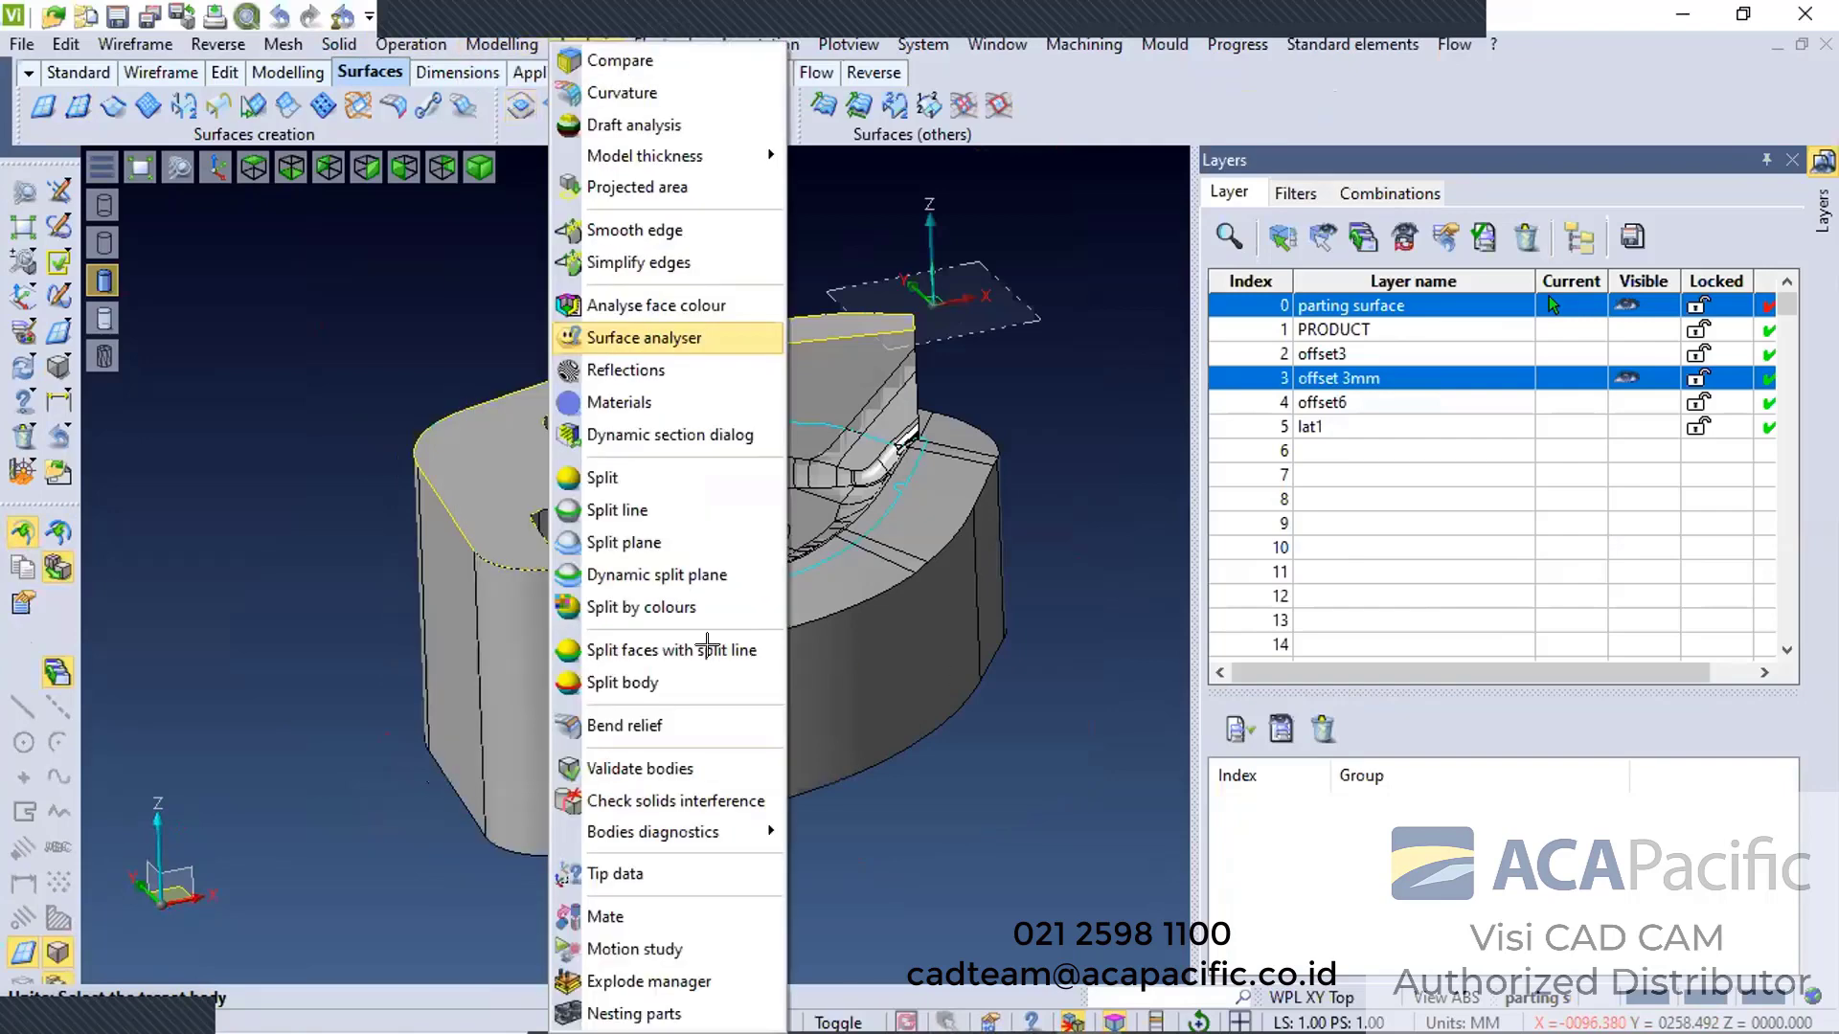
left_click(651, 435)
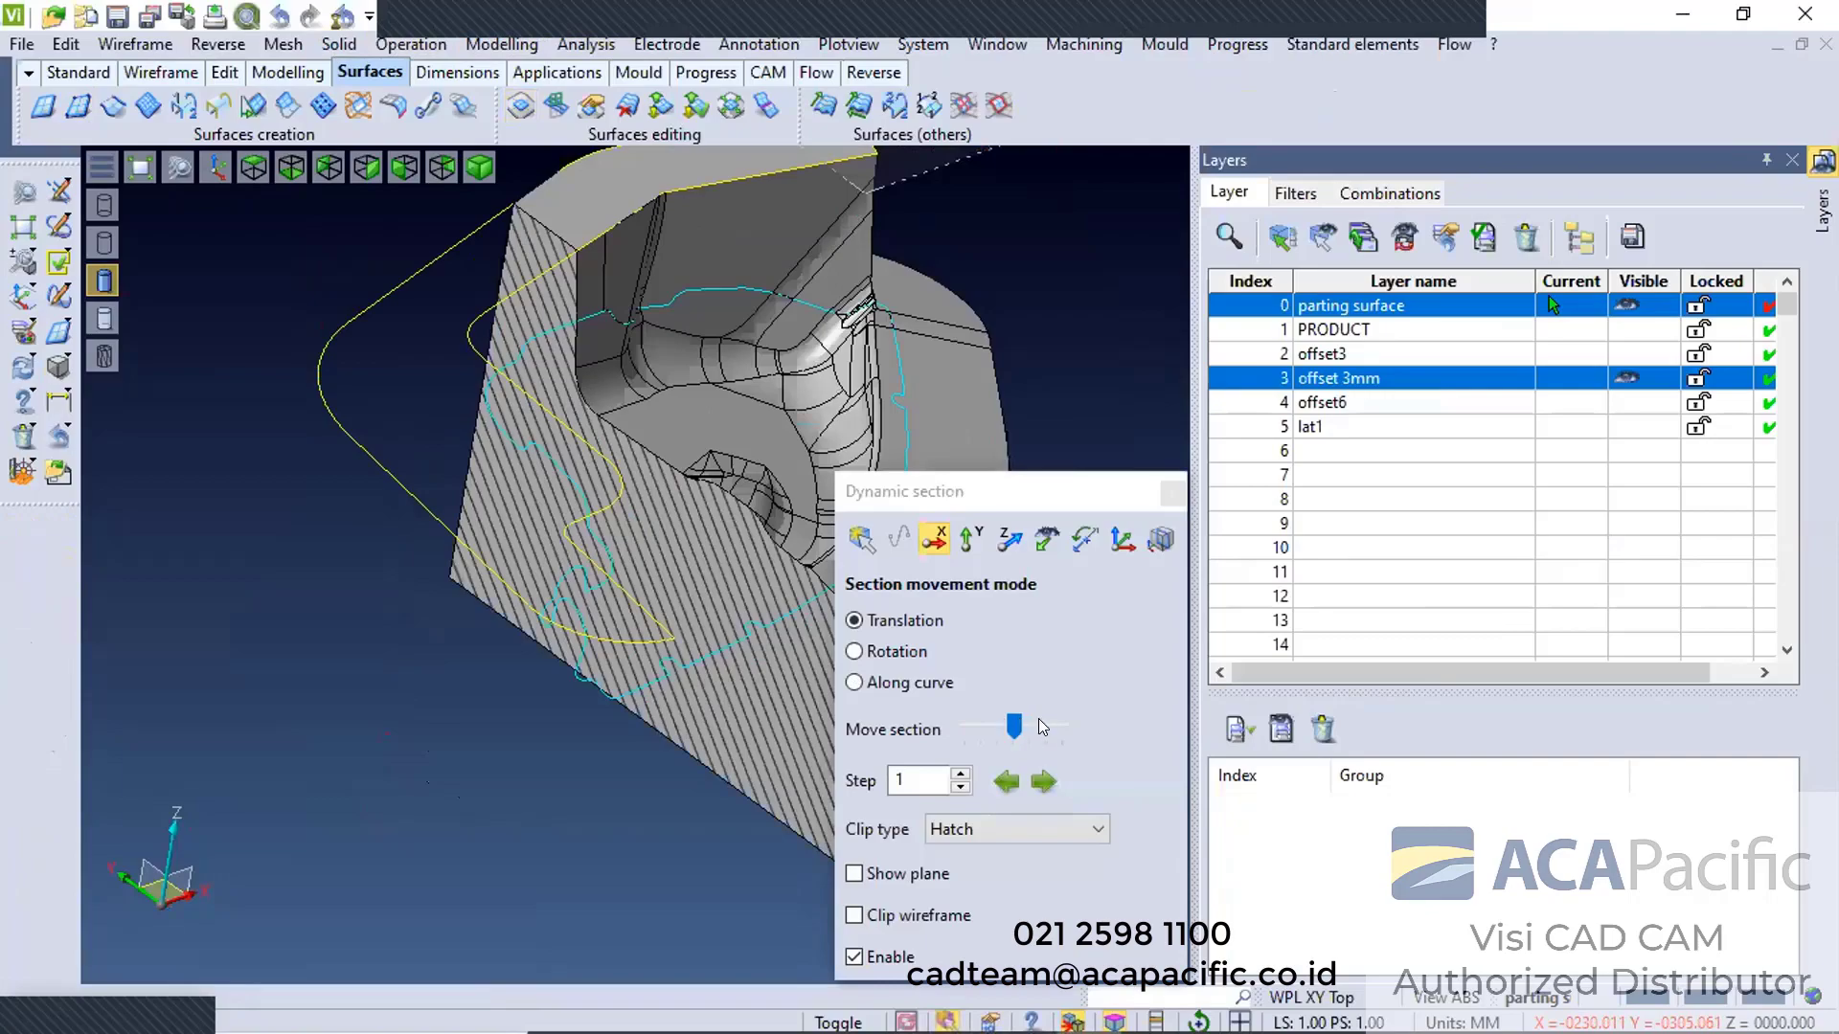
mouse_move(1021, 722)
left_mouse_down()
mouse_move(976, 727)
mouse_move(998, 704)
left_mouse_up()
middle_click_drag(879, 313, 844, 333)
left_click(1177, 494)
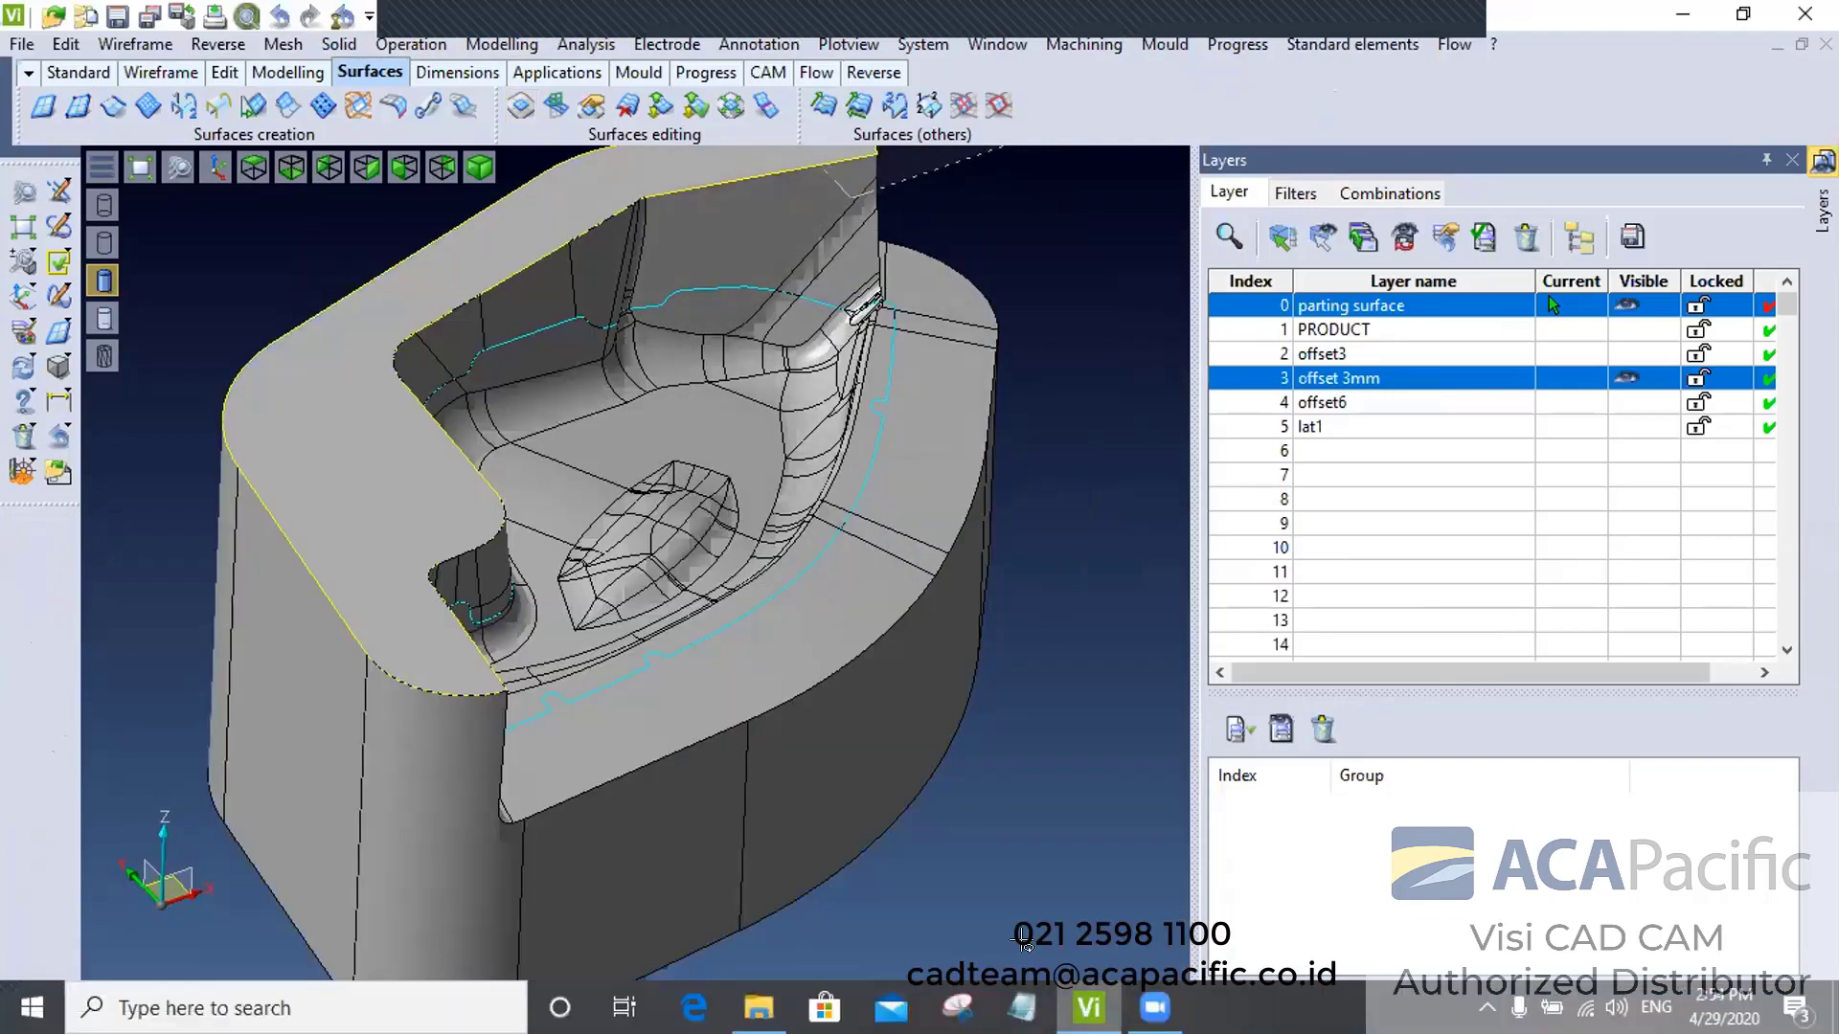
mouse_move(765, 559)
middle_mouse_down()
mouse_move(719, 563)
mouse_move(743, 565)
middle_mouse_up()
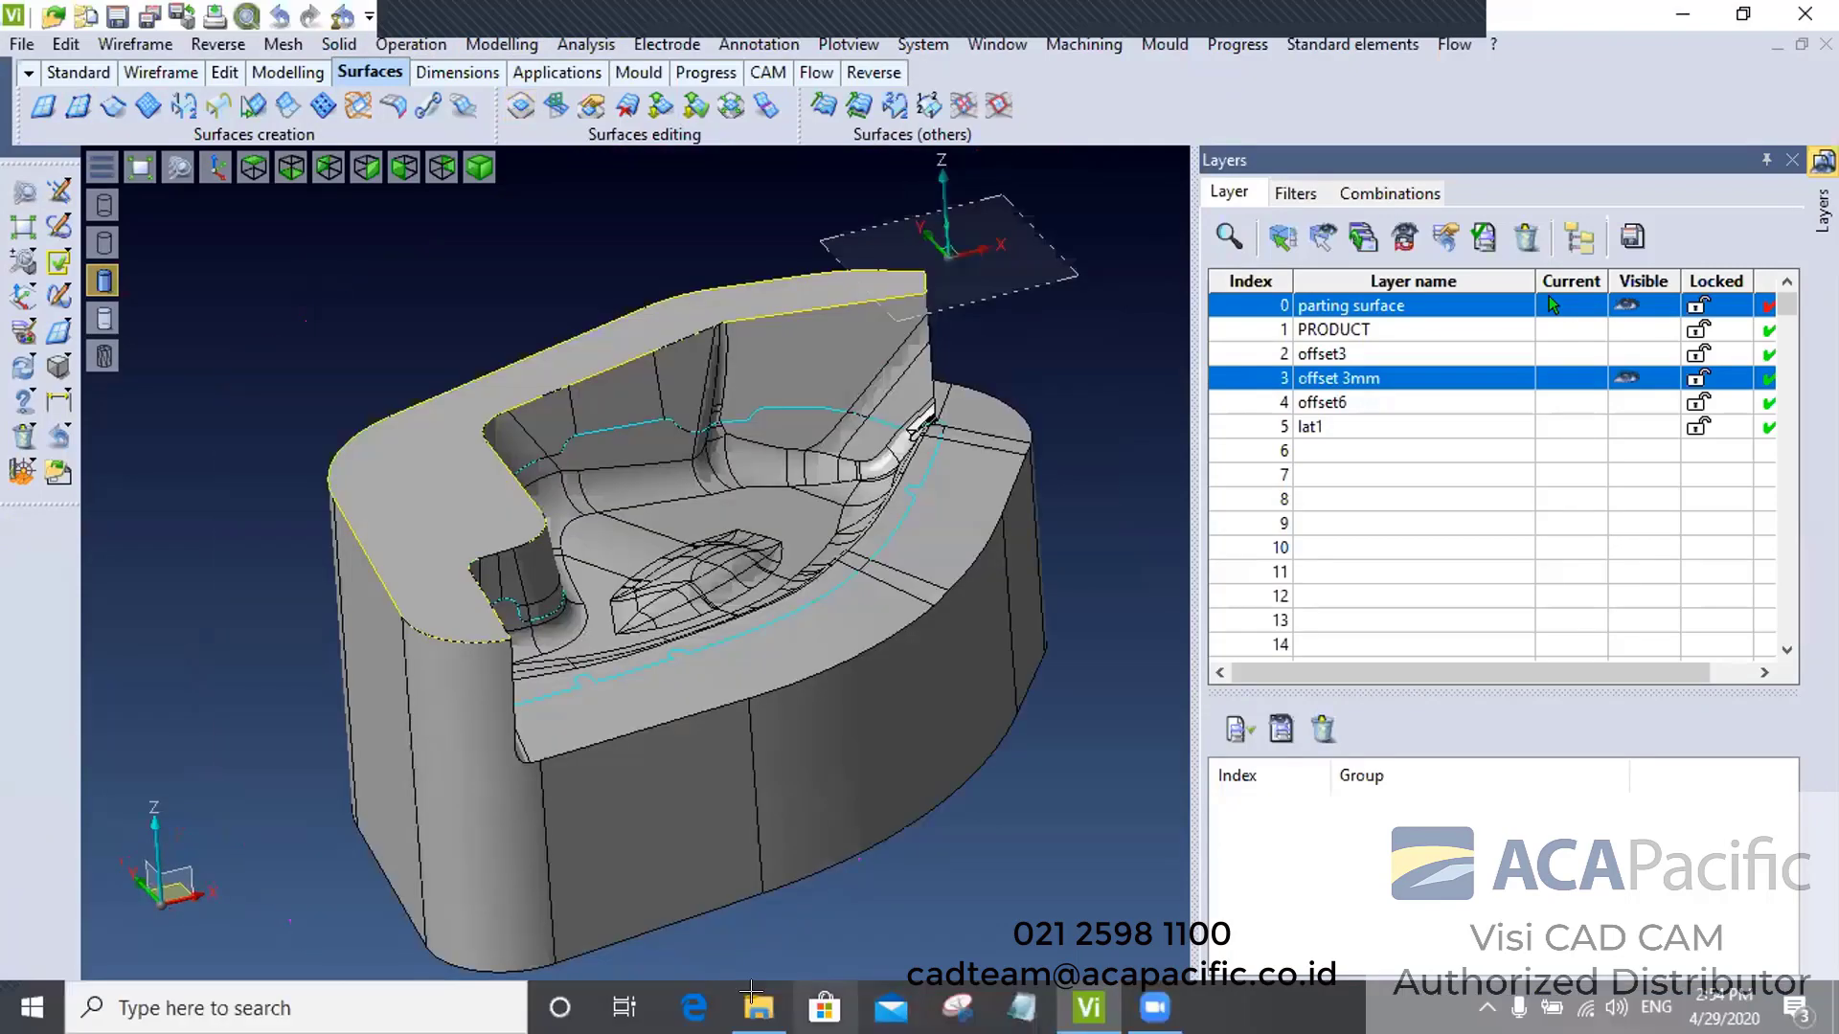
Open the saved version of the mould model that contains the edge3mm layer
mouse_move(758, 1008)
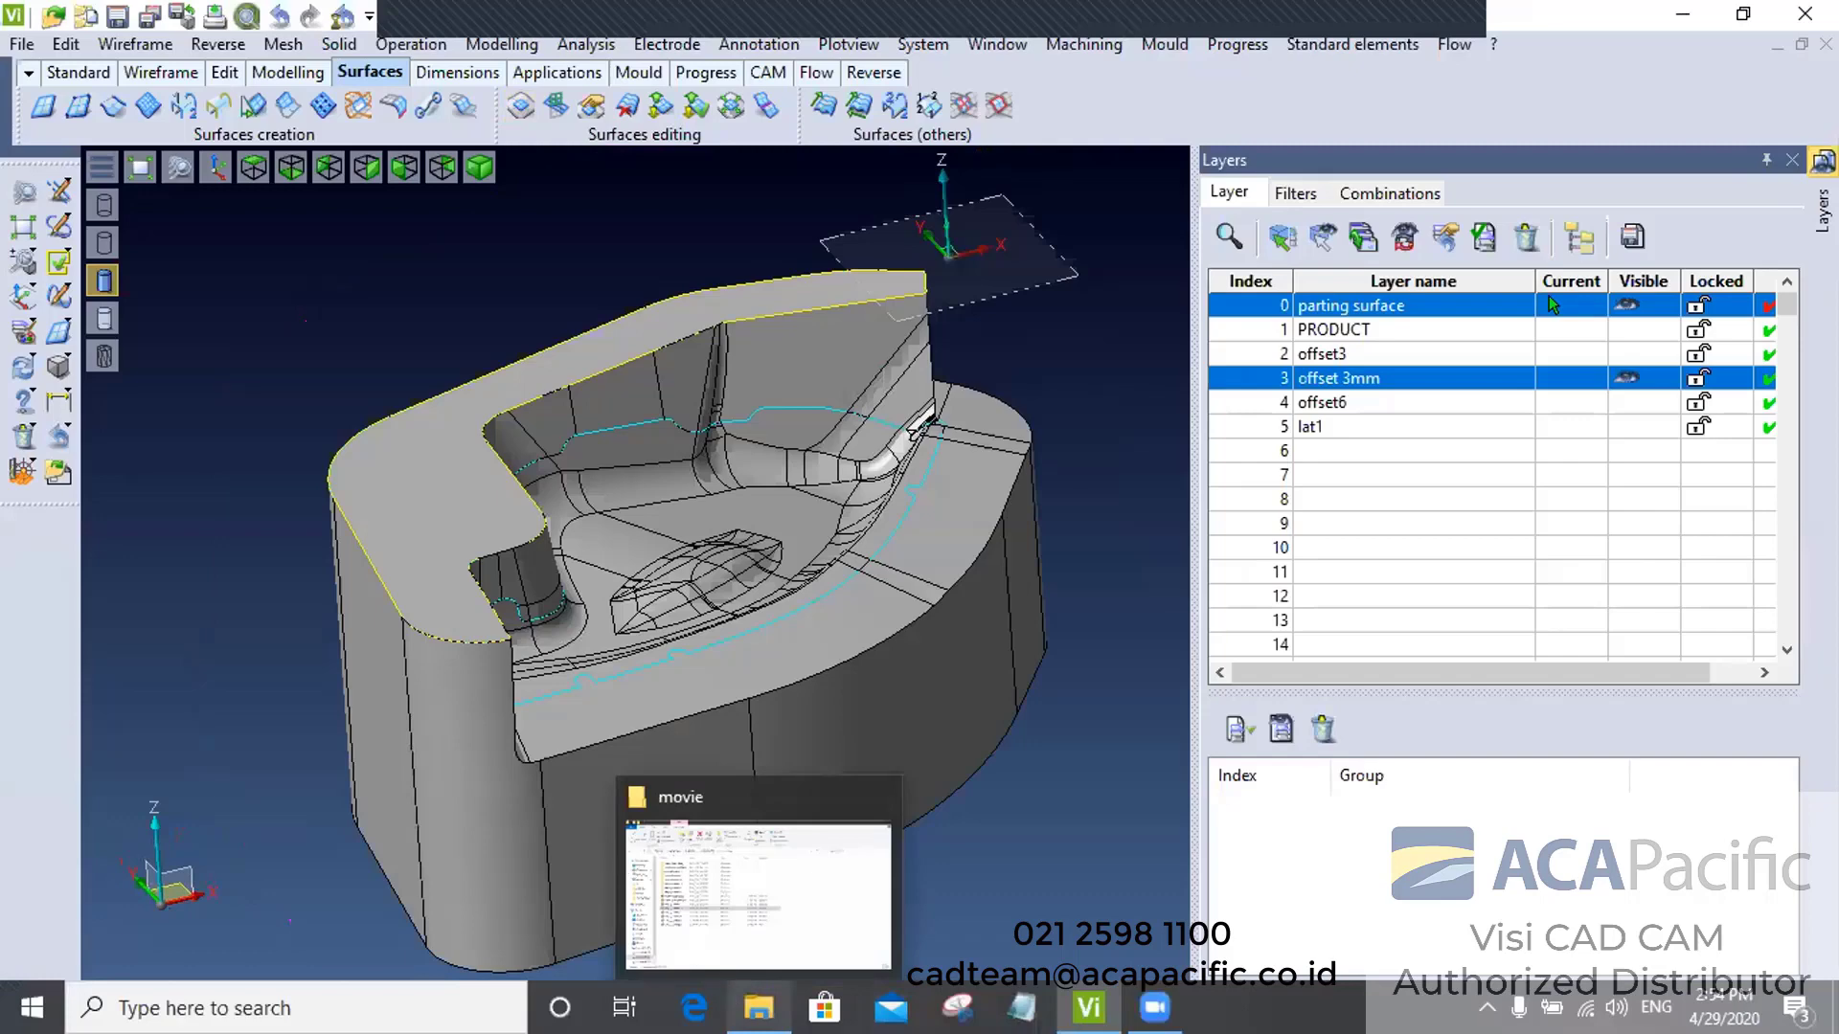
left_click(49, 15)
left_click(976, 529)
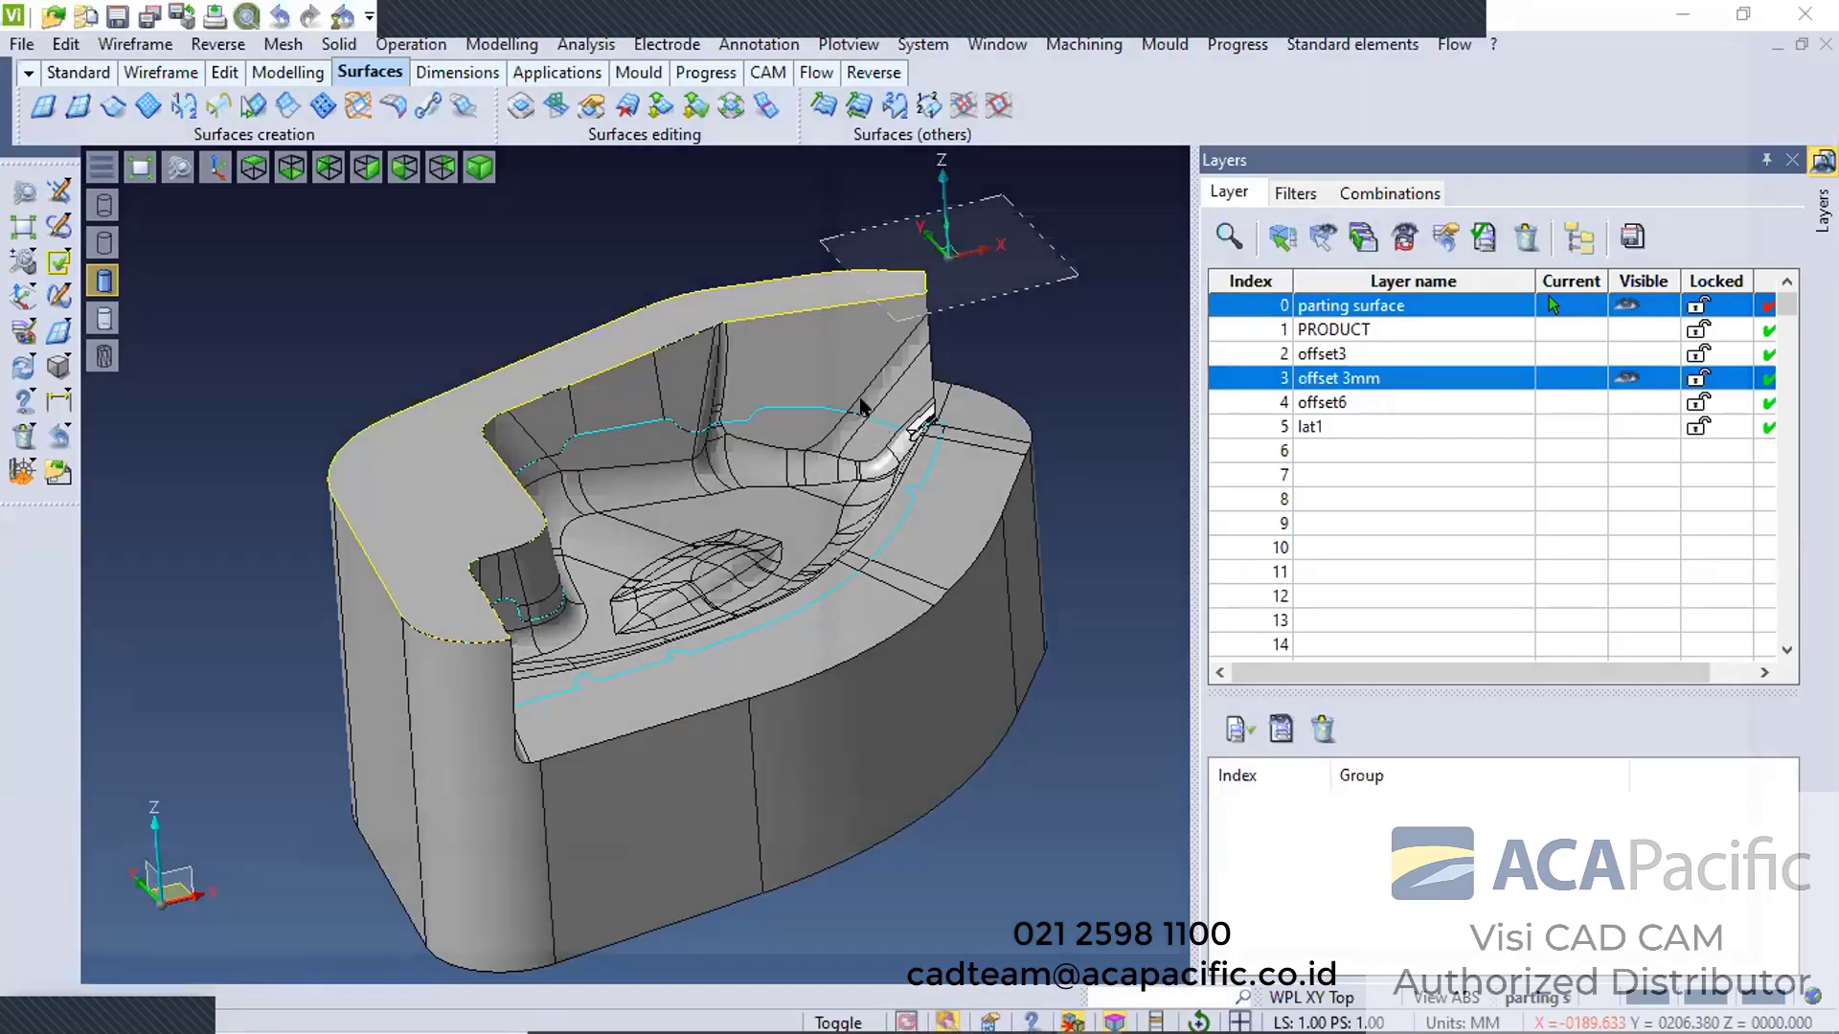
key("Return")
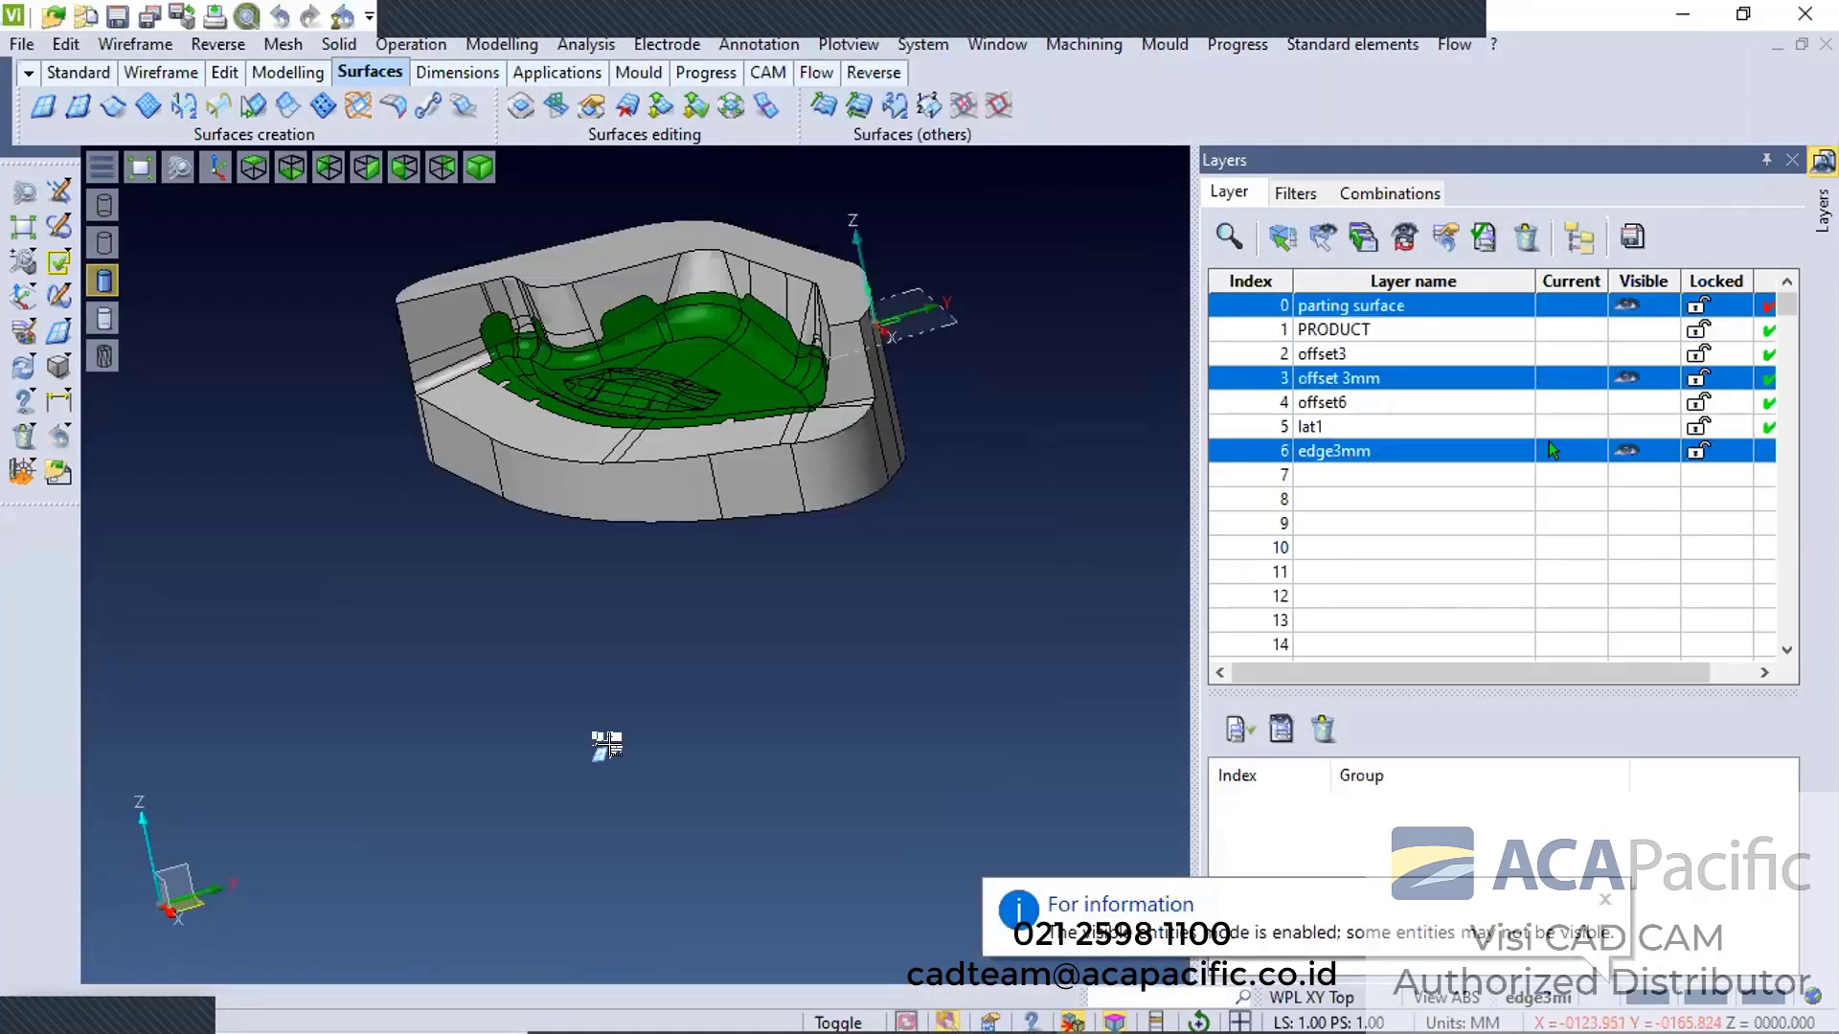
Examine the green offset sheet's boundary, including its raised tabs and the notches along the front flange
scroll(787, 383, "up", 3)
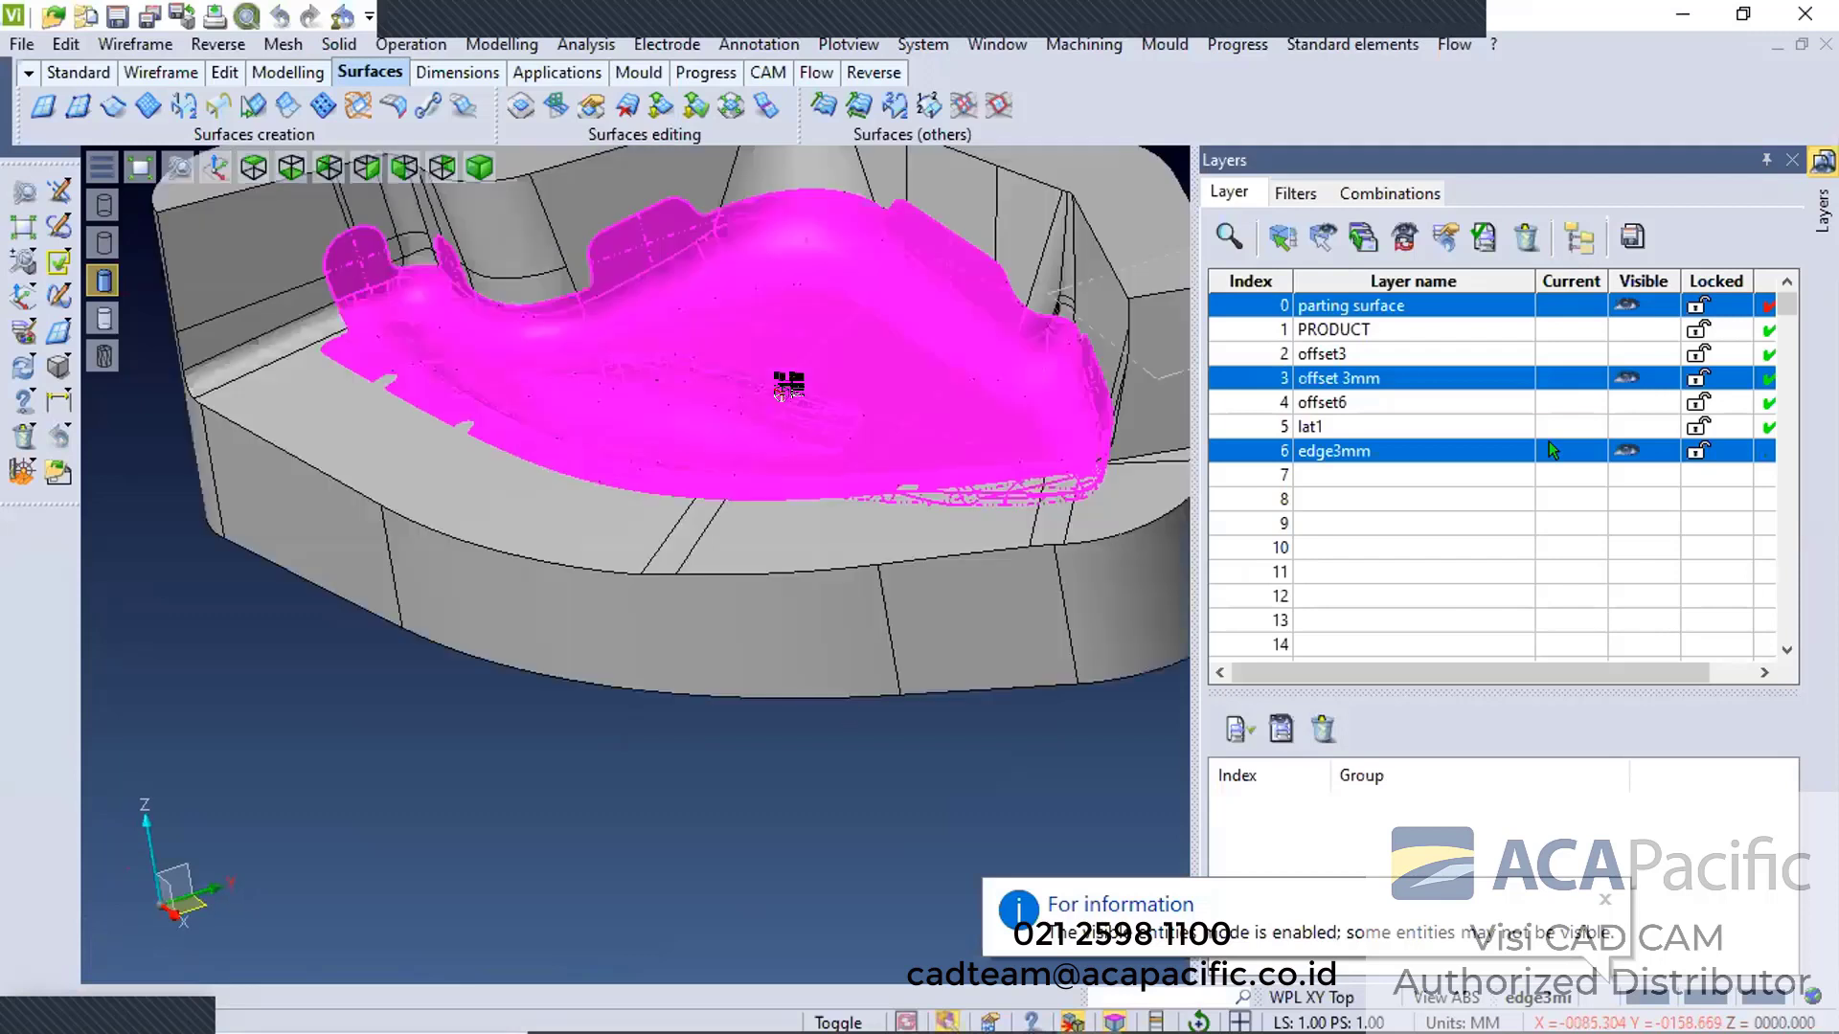
middle_click_drag(787, 385, 807, 368)
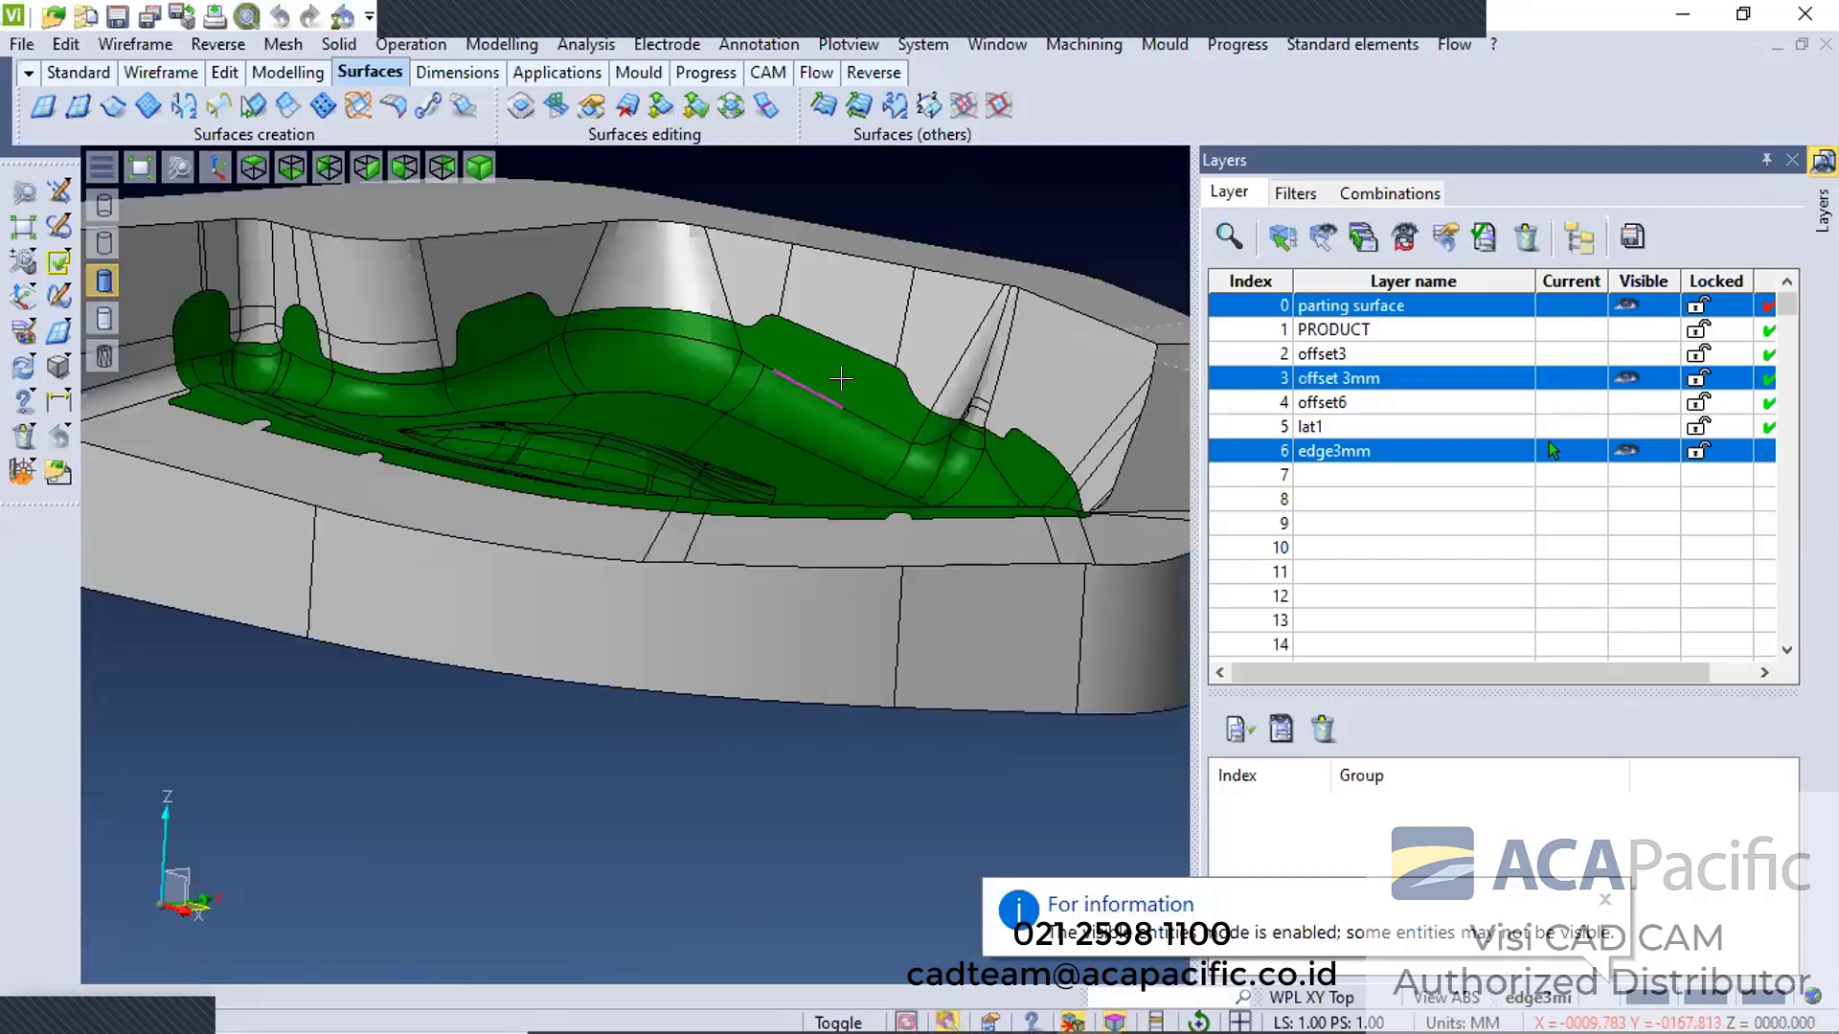
middle_click_drag(520, 489, 795, 671)
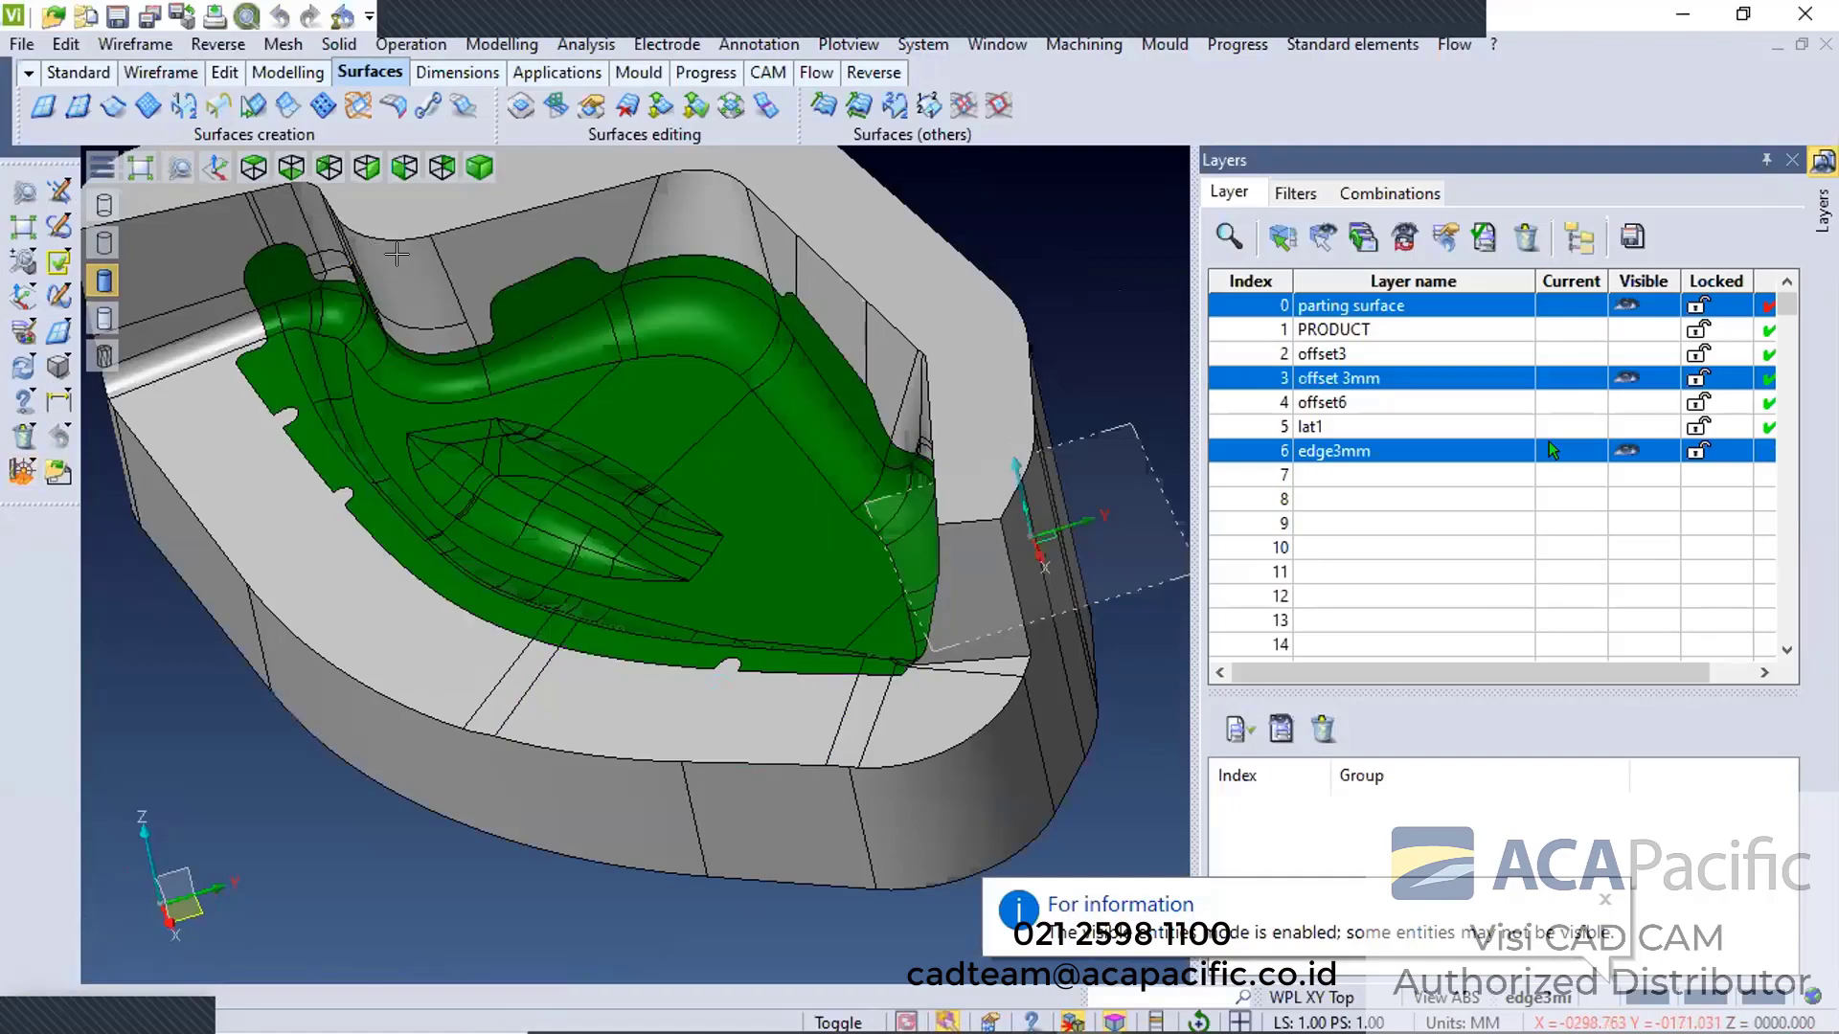
middle_click_drag(392, 254, 645, 279)
scroll(479, 311, "up", 4)
middle_click_drag(478, 312, 686, 379)
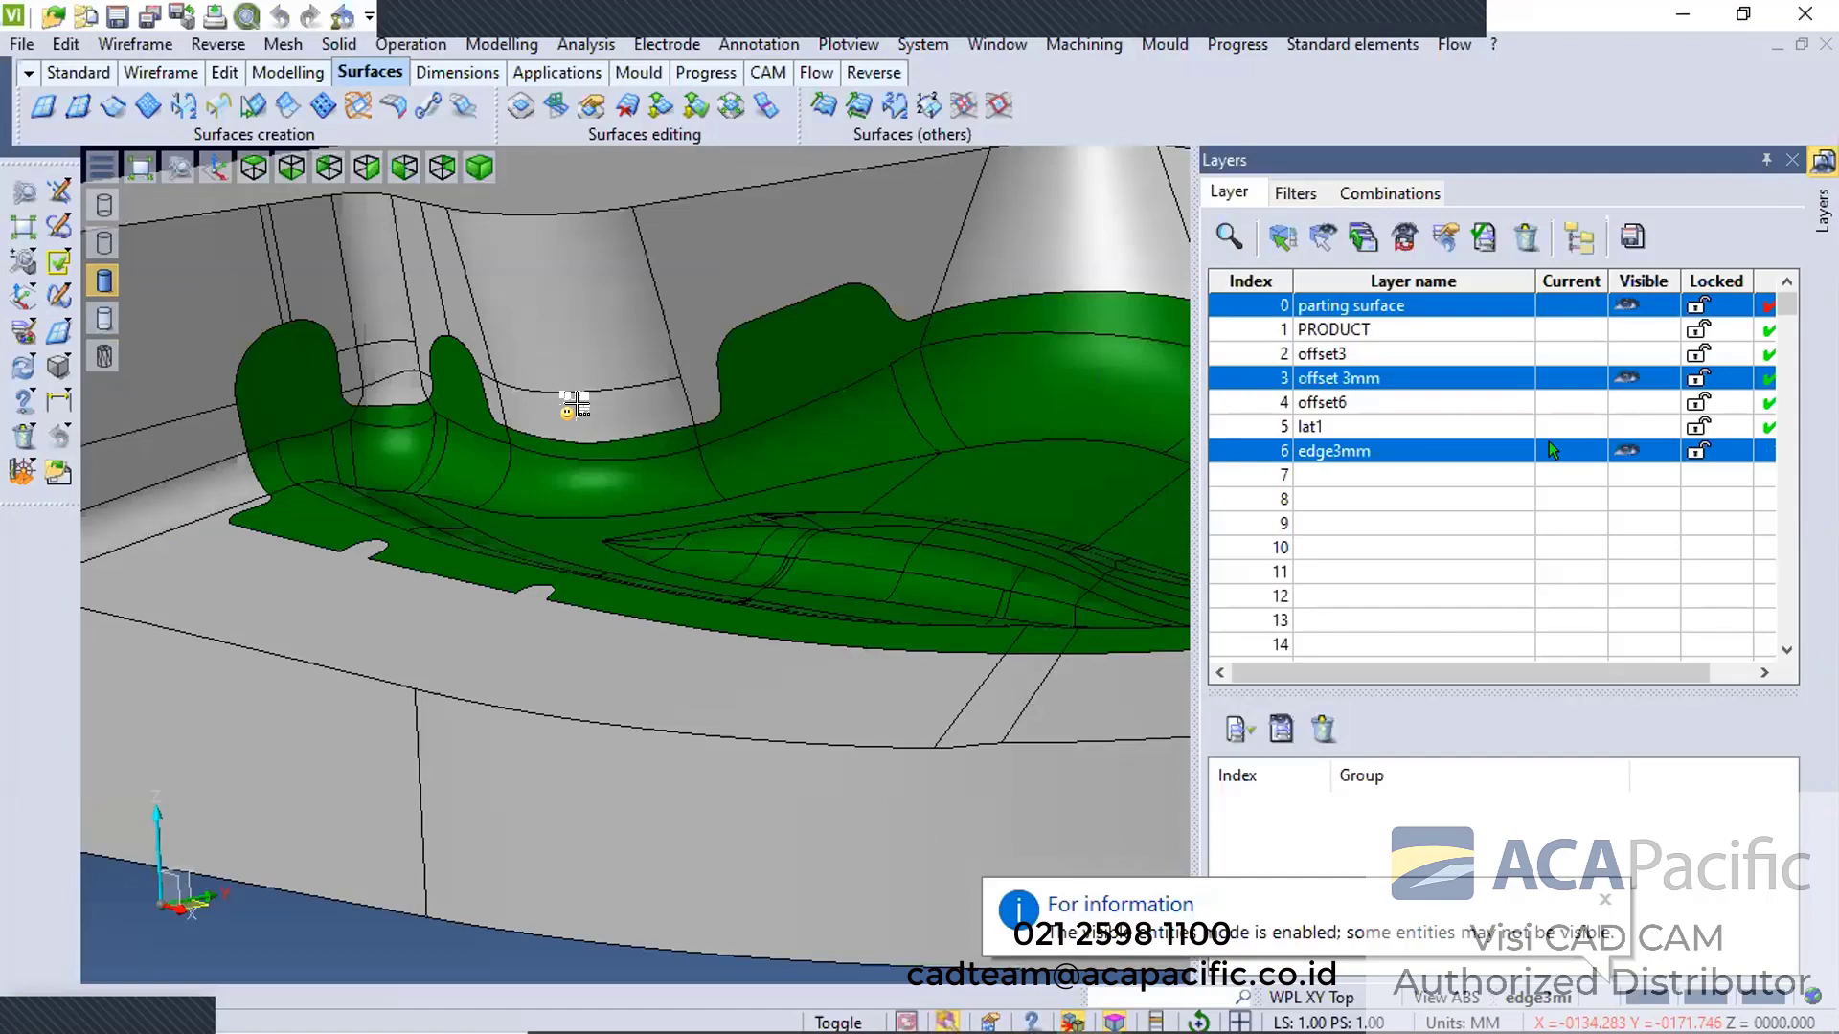
left_click(302, 368)
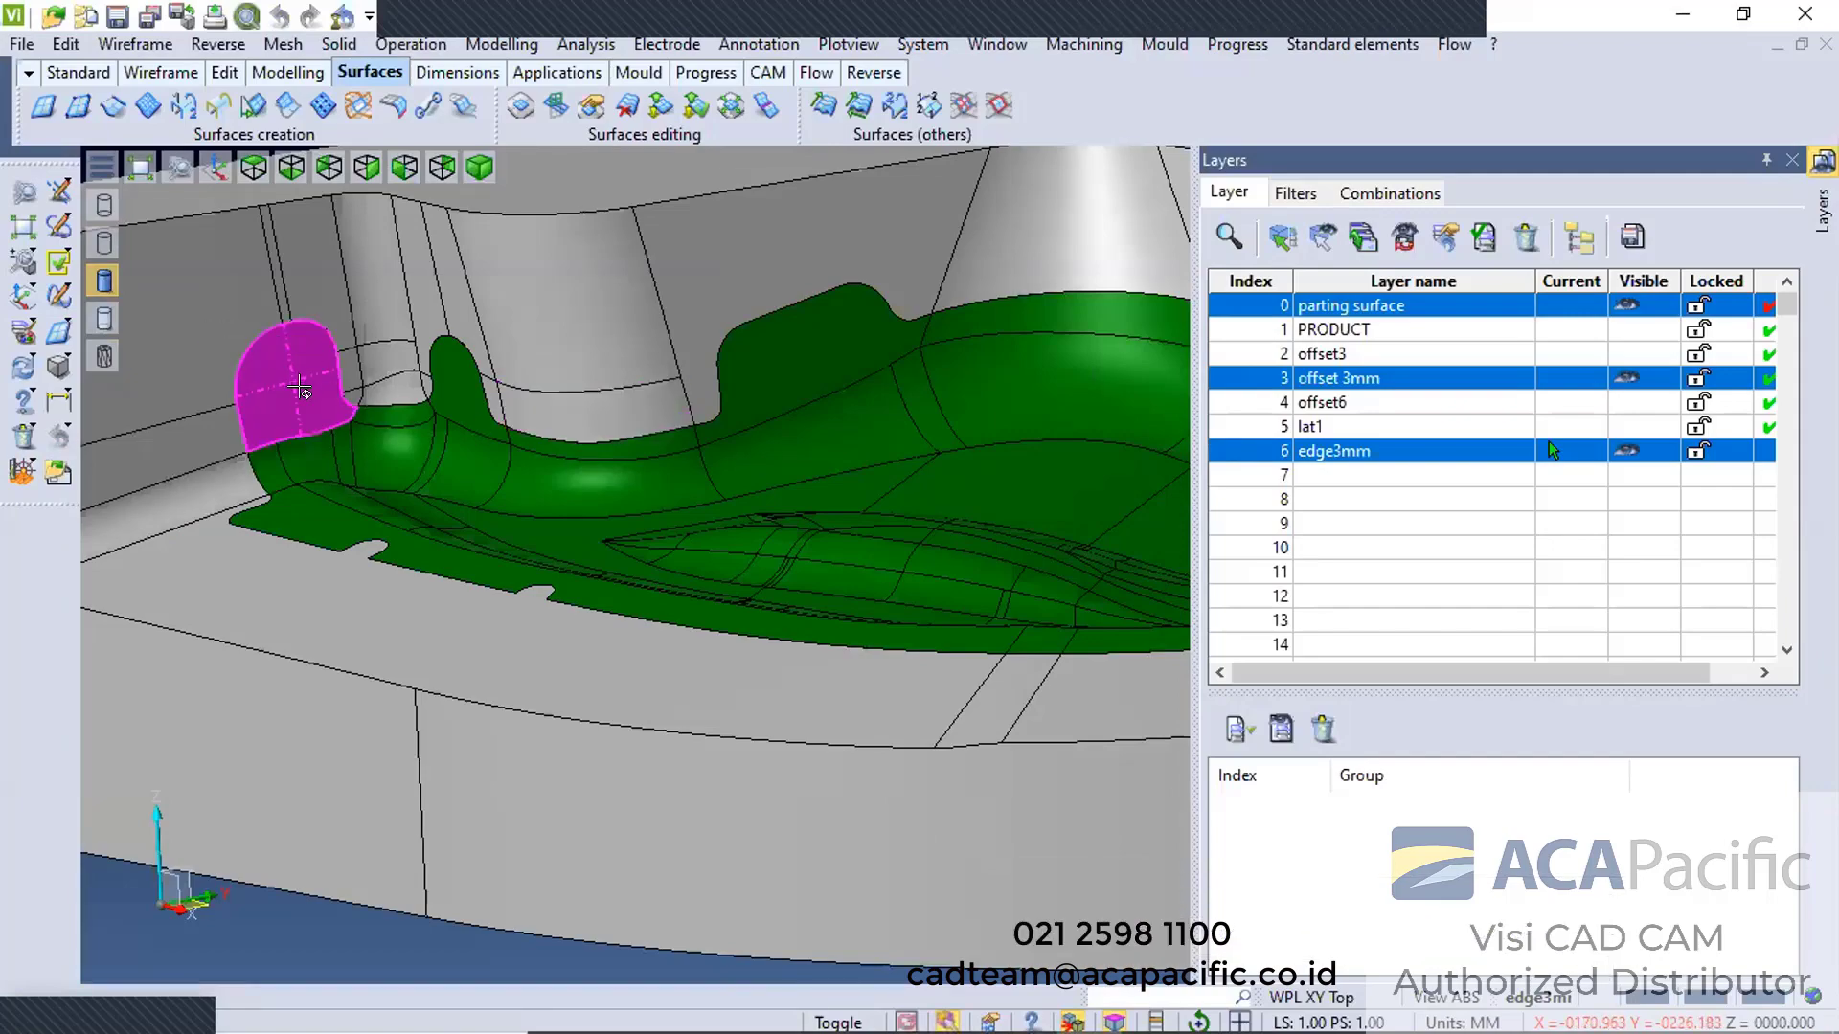
scroll(223, 328, "down", 1)
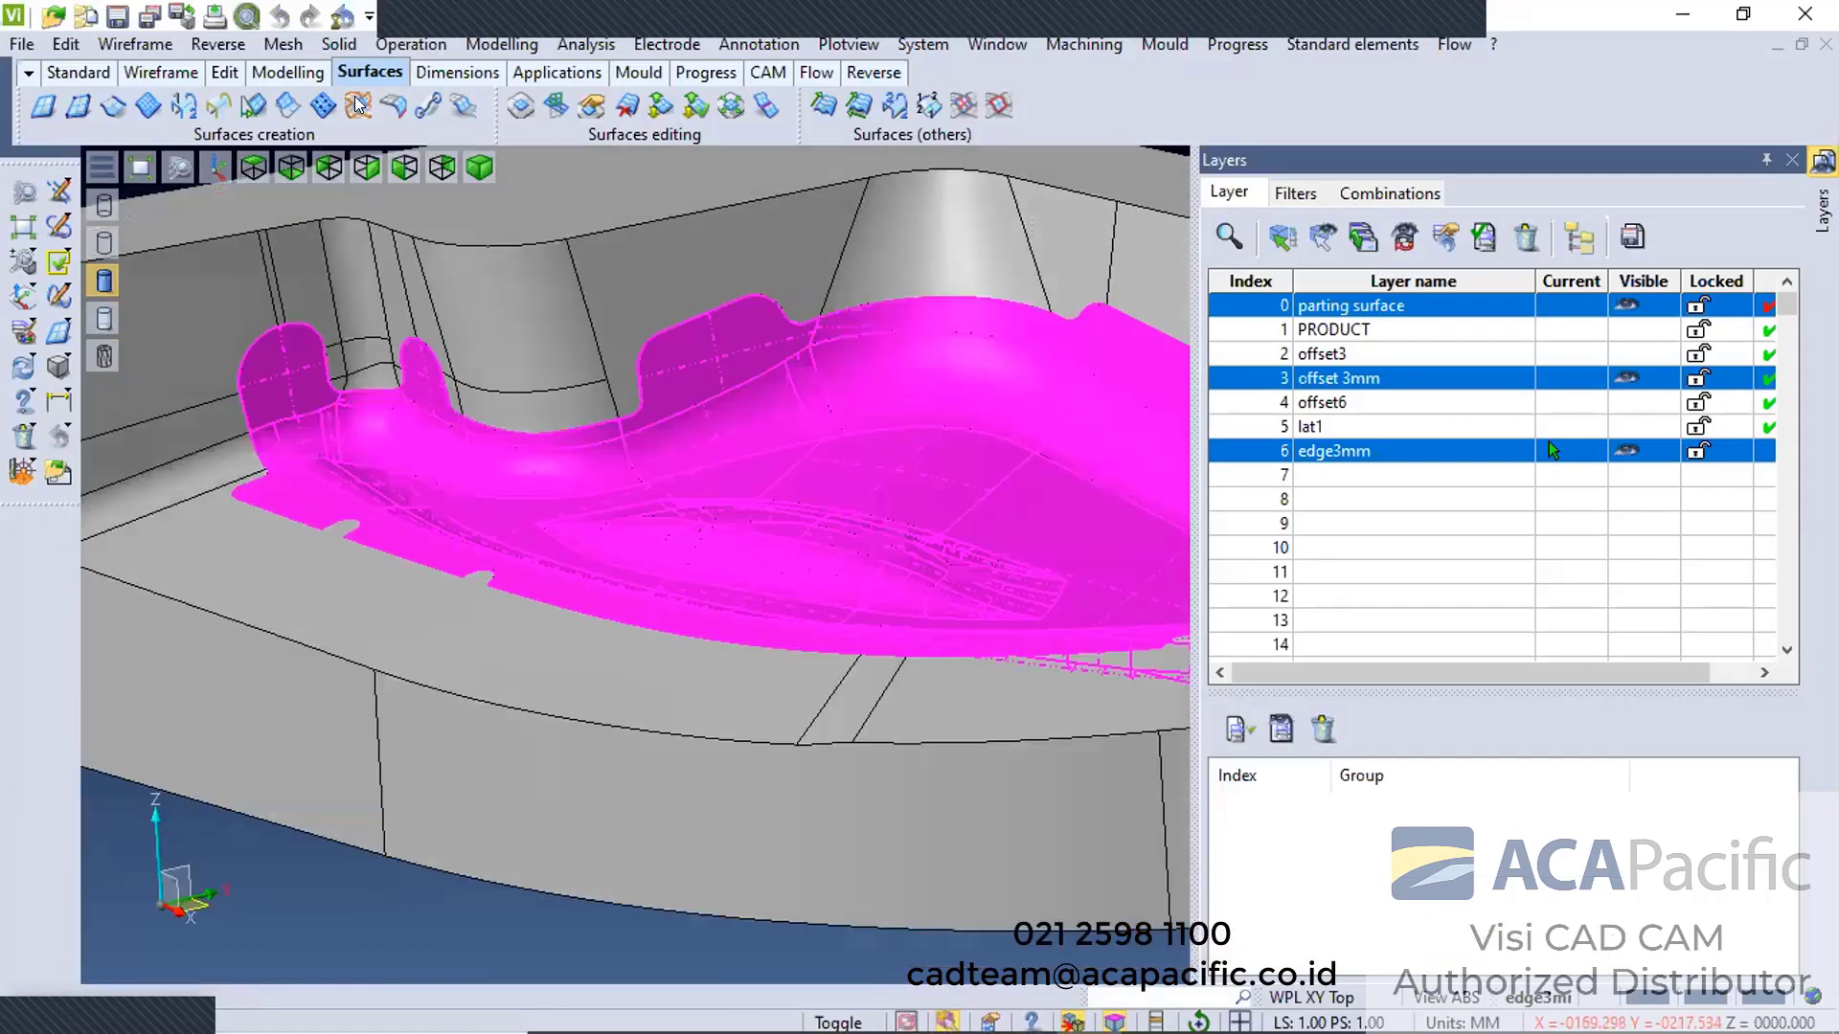
Select the green sheet's front edge chain from the rounded corner to the nearest notch for a parting plane
left_click(358, 104)
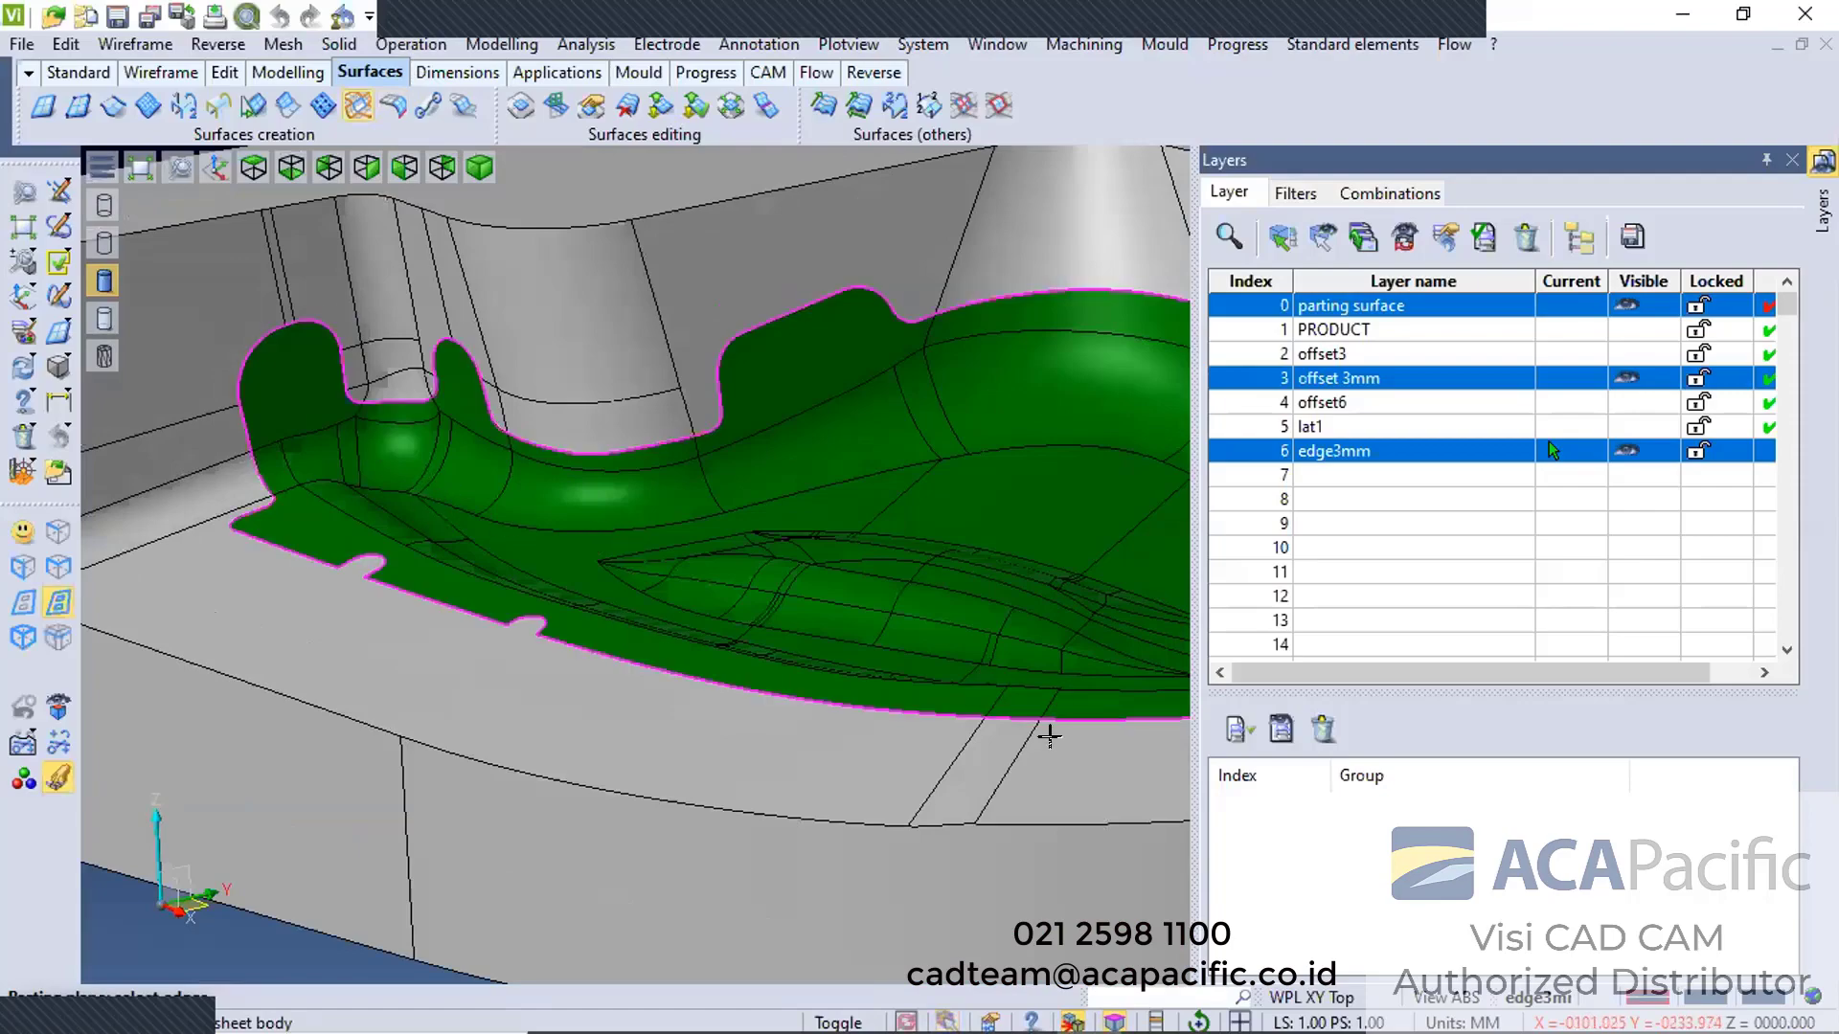
scroll(977, 578, "down", 2)
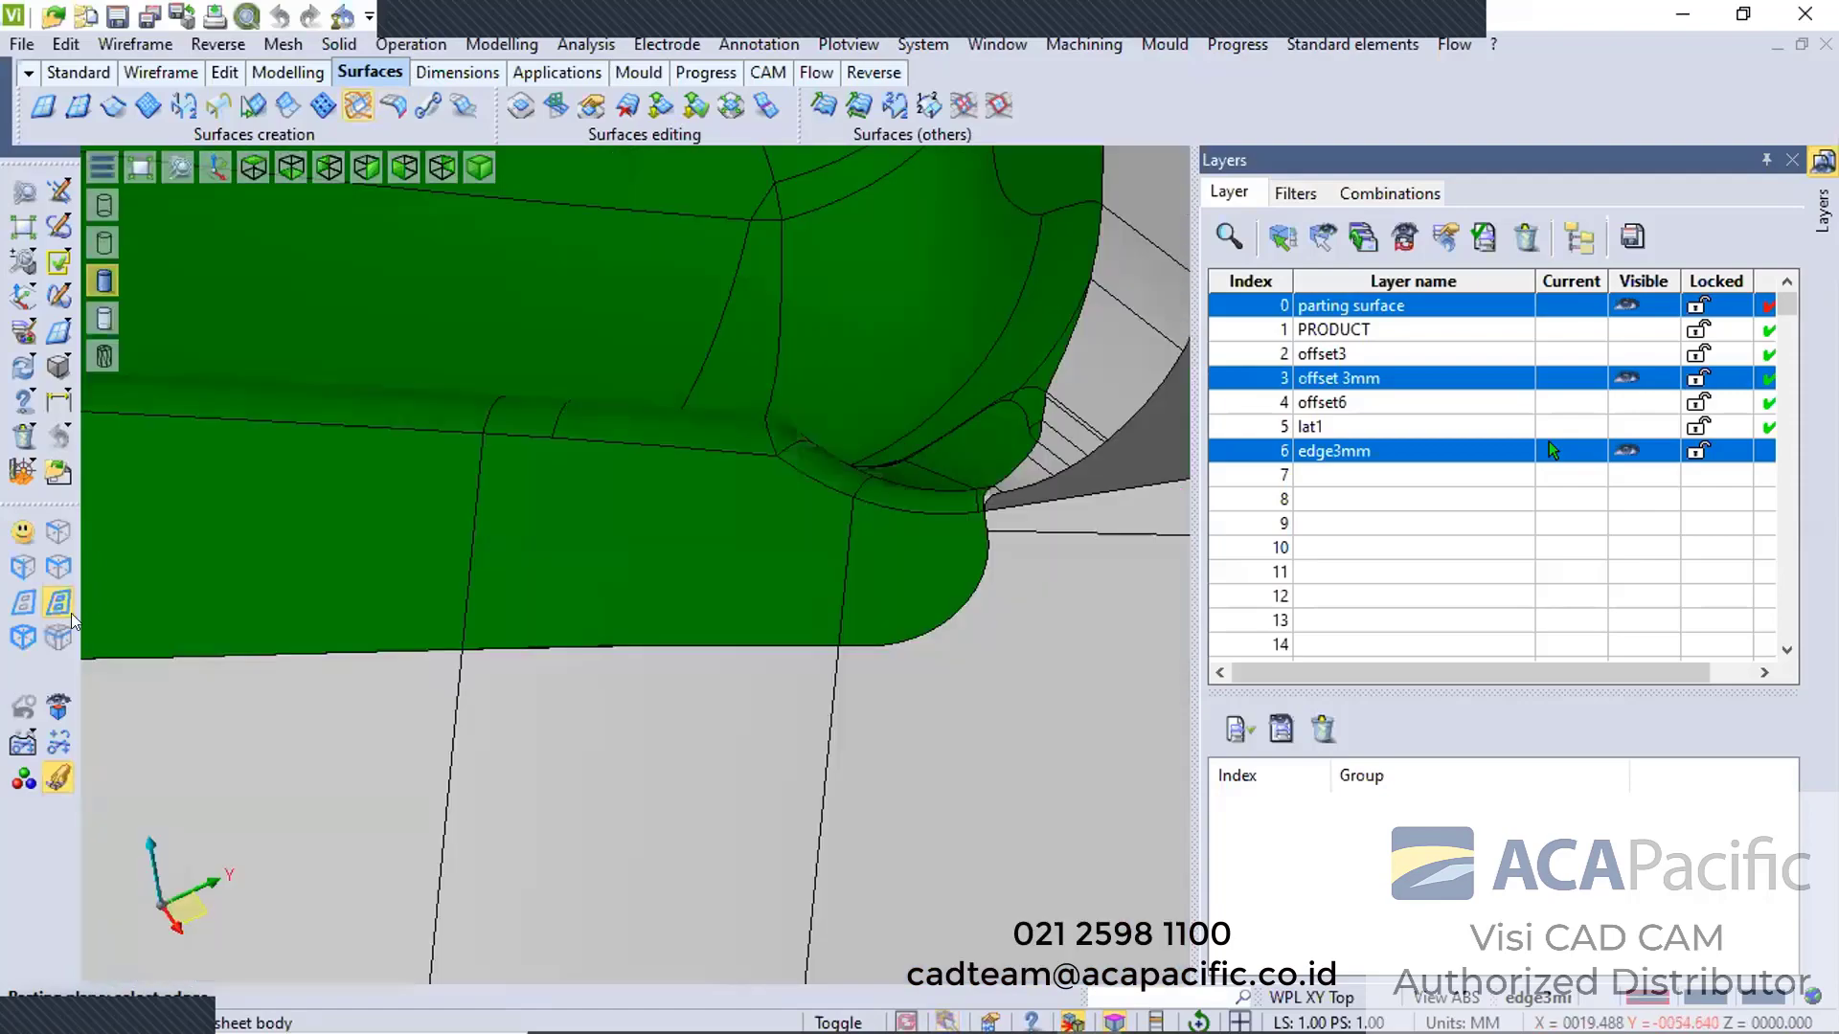
scroll(990, 518, "up", 3)
left_click(952, 461)
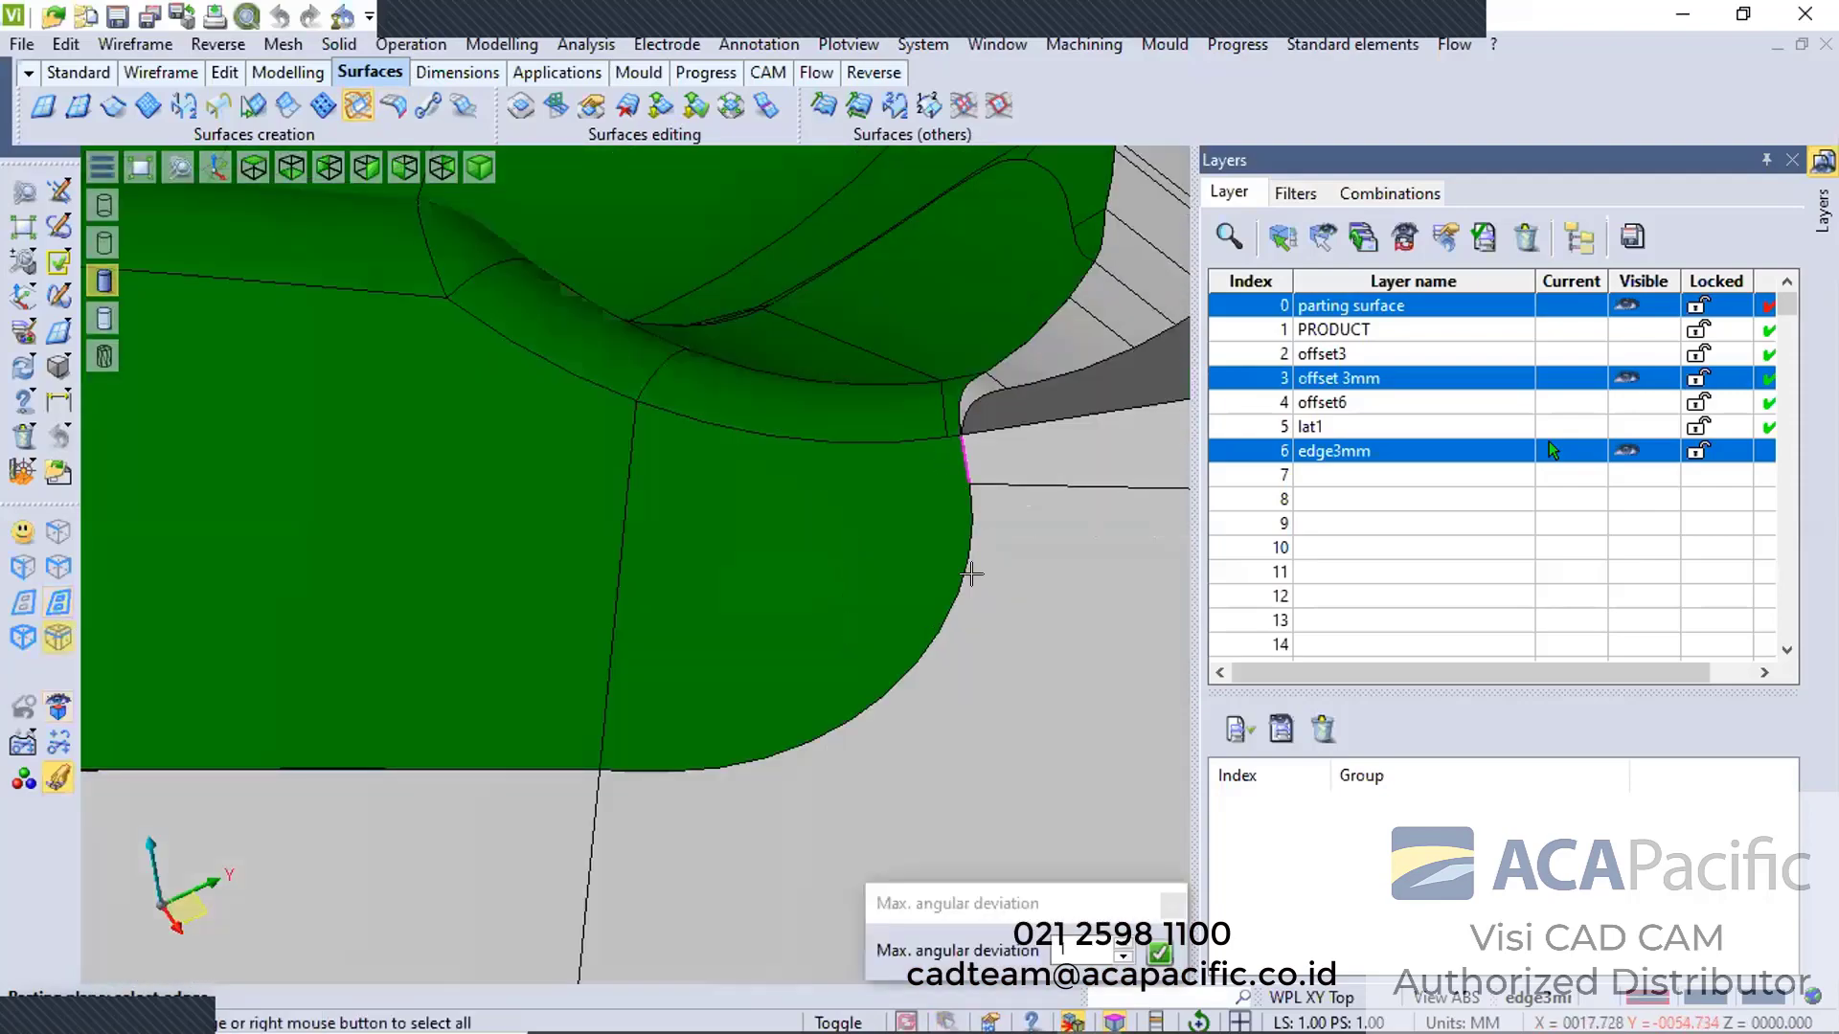
scroll(952, 501, "down", 3)
scroll(627, 681, "down", 4)
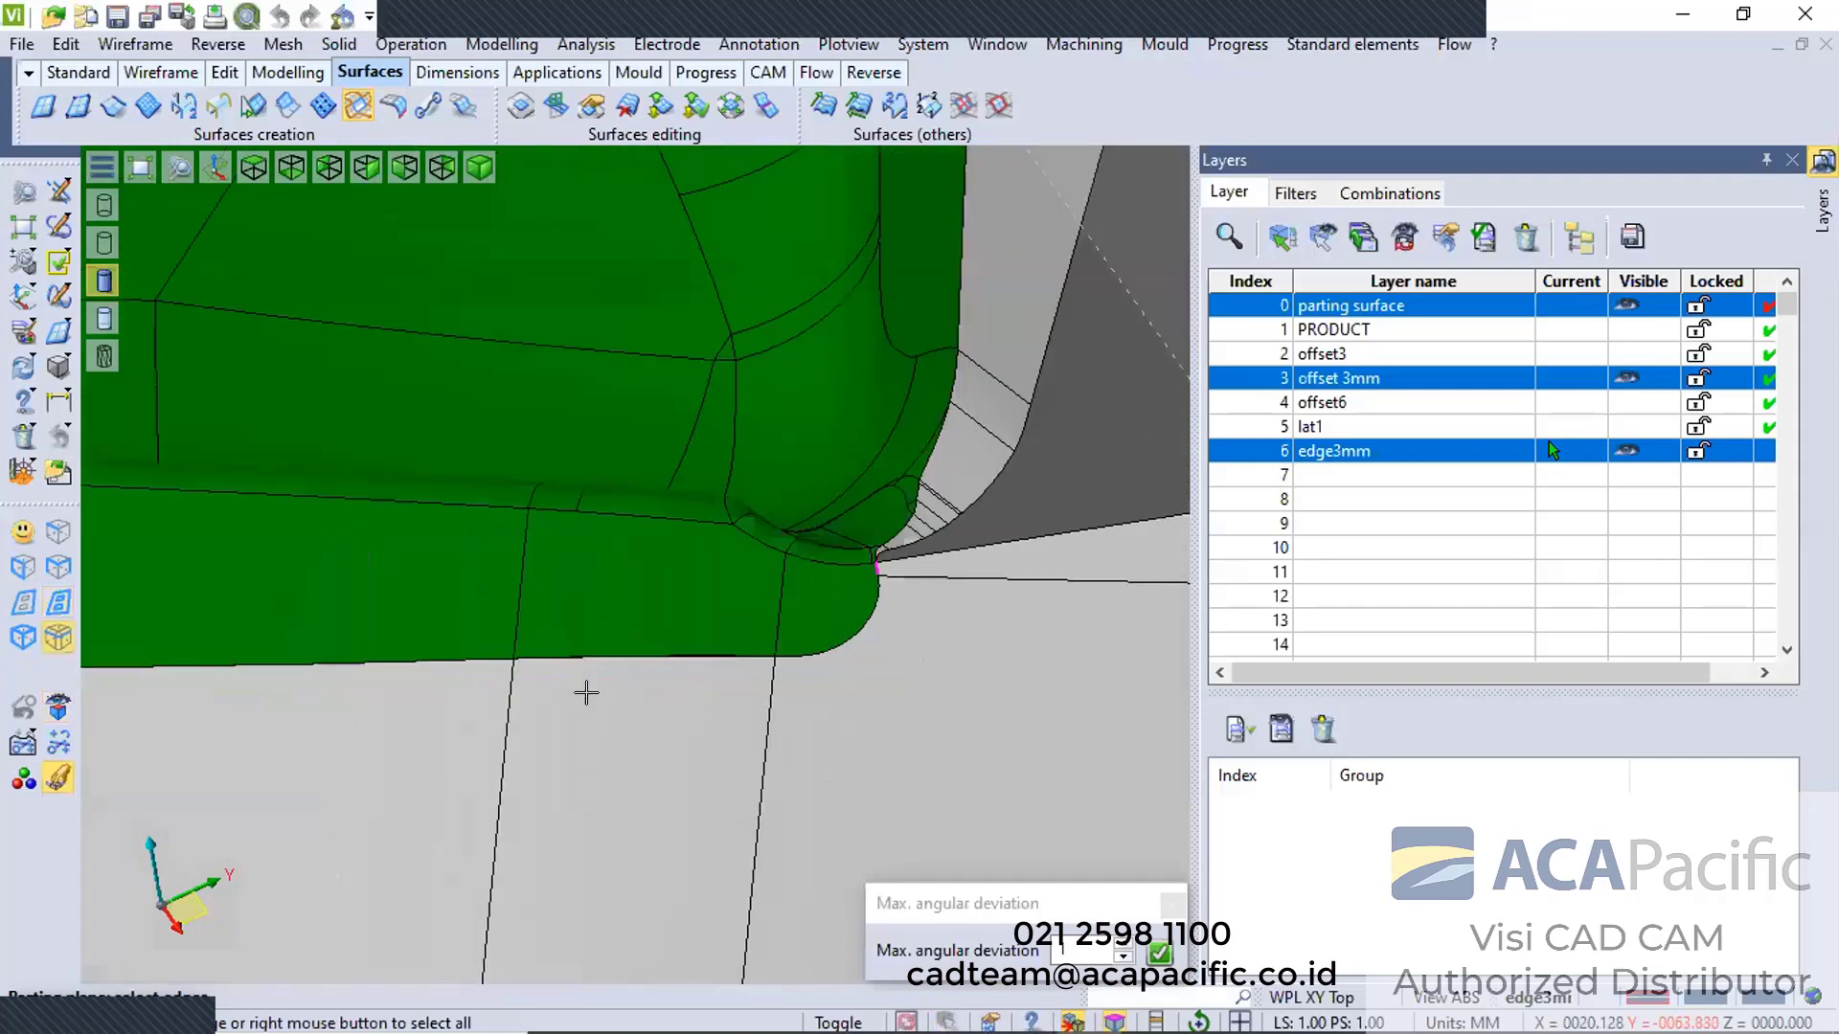
left_click(158, 683)
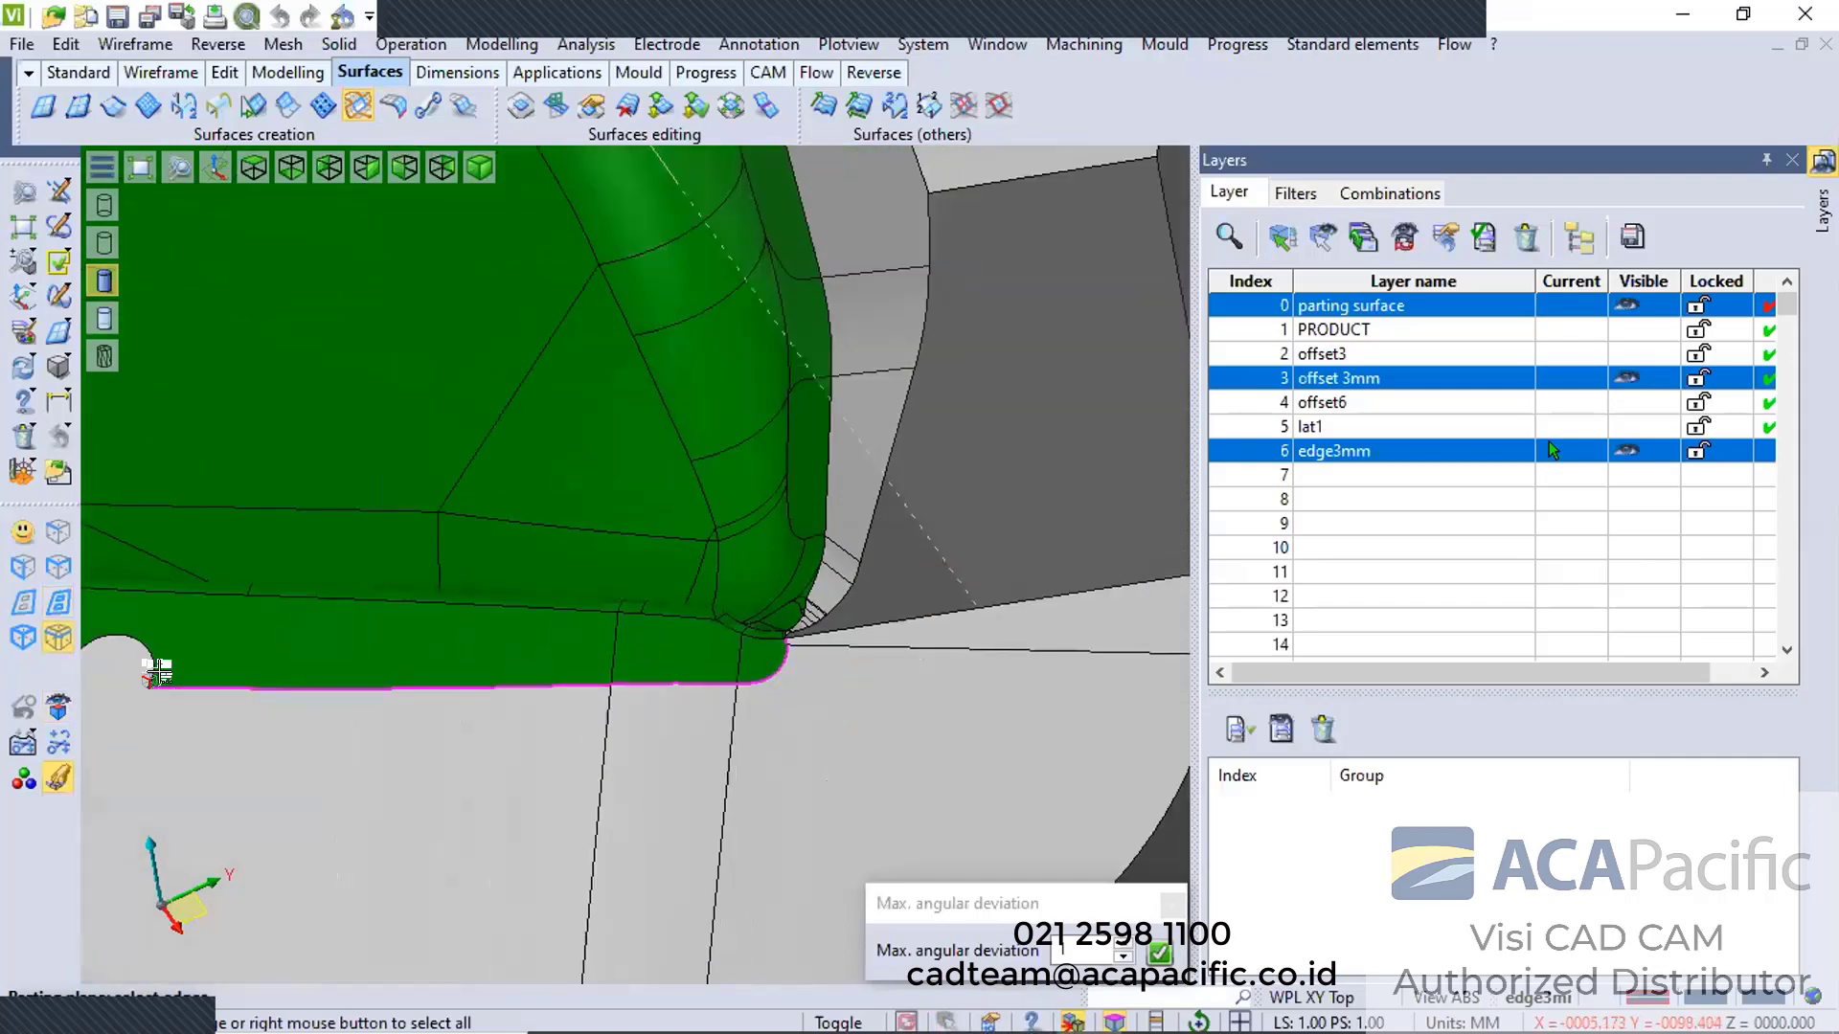
right_click(634, 801)
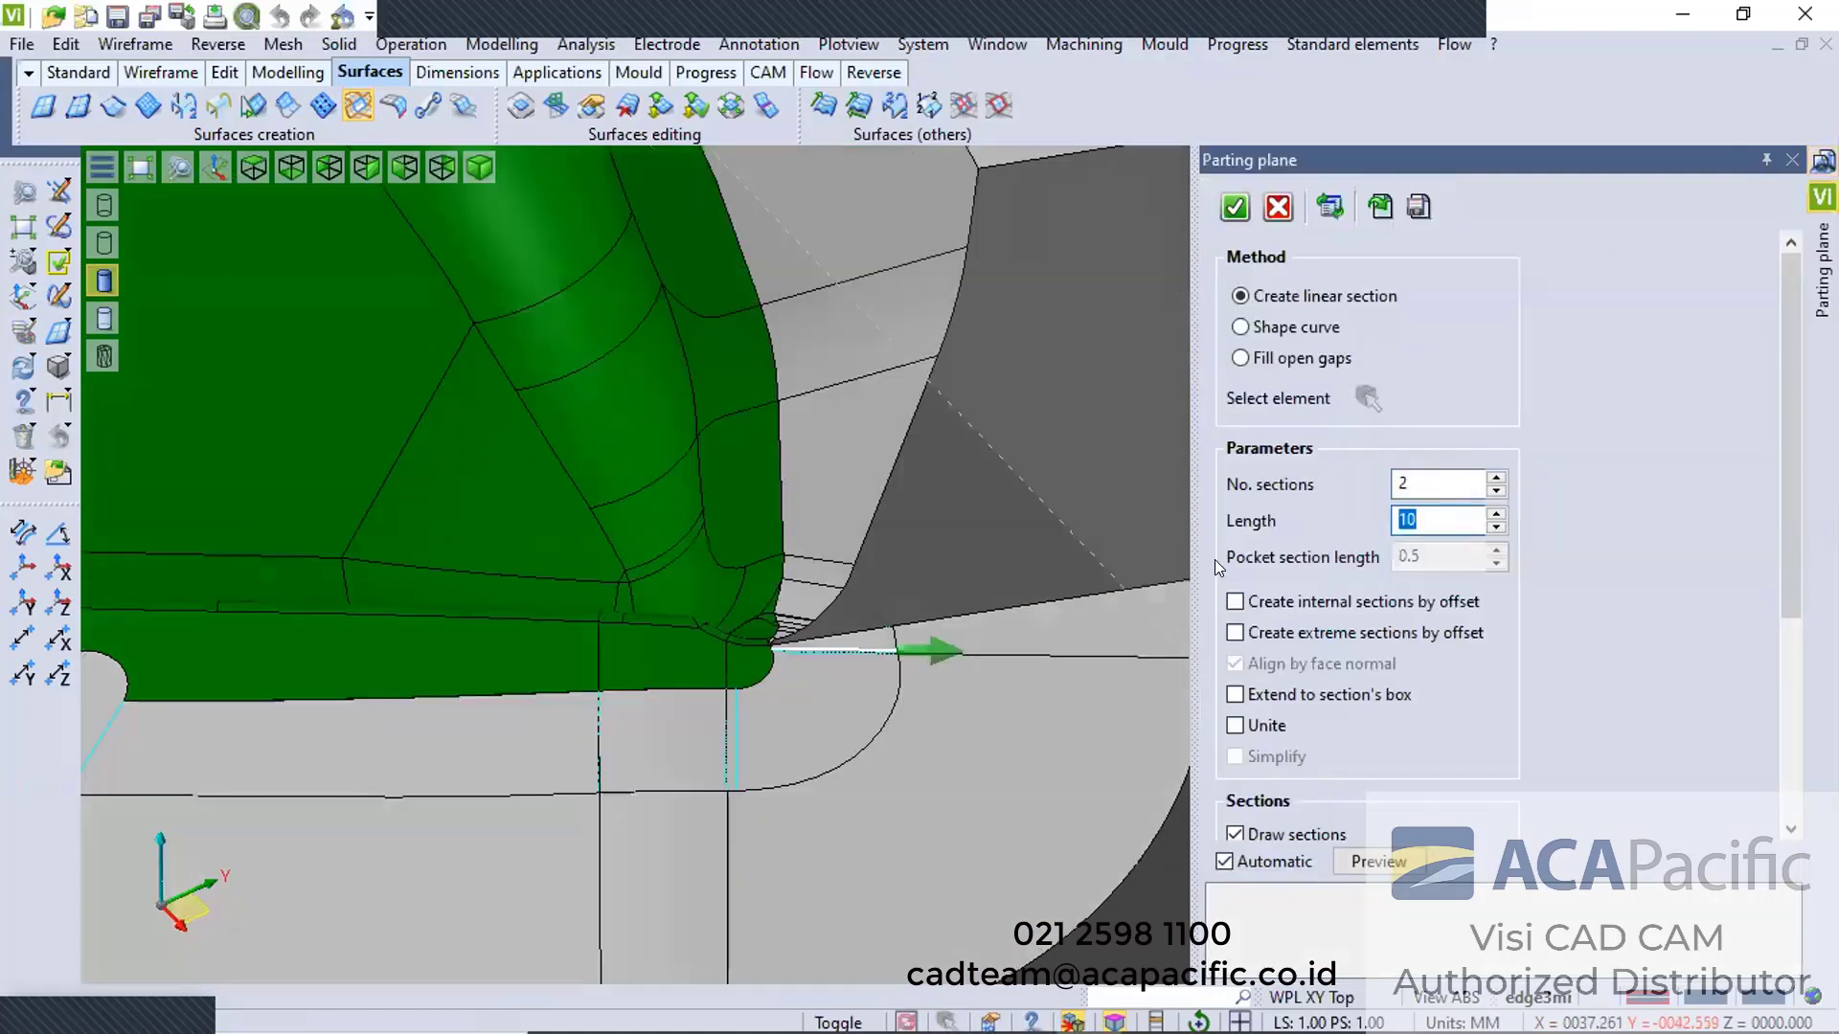
Create the linear parting plane strip with length 3, using offset for both internal and extreme sections
type("3")
left_click(1322, 605)
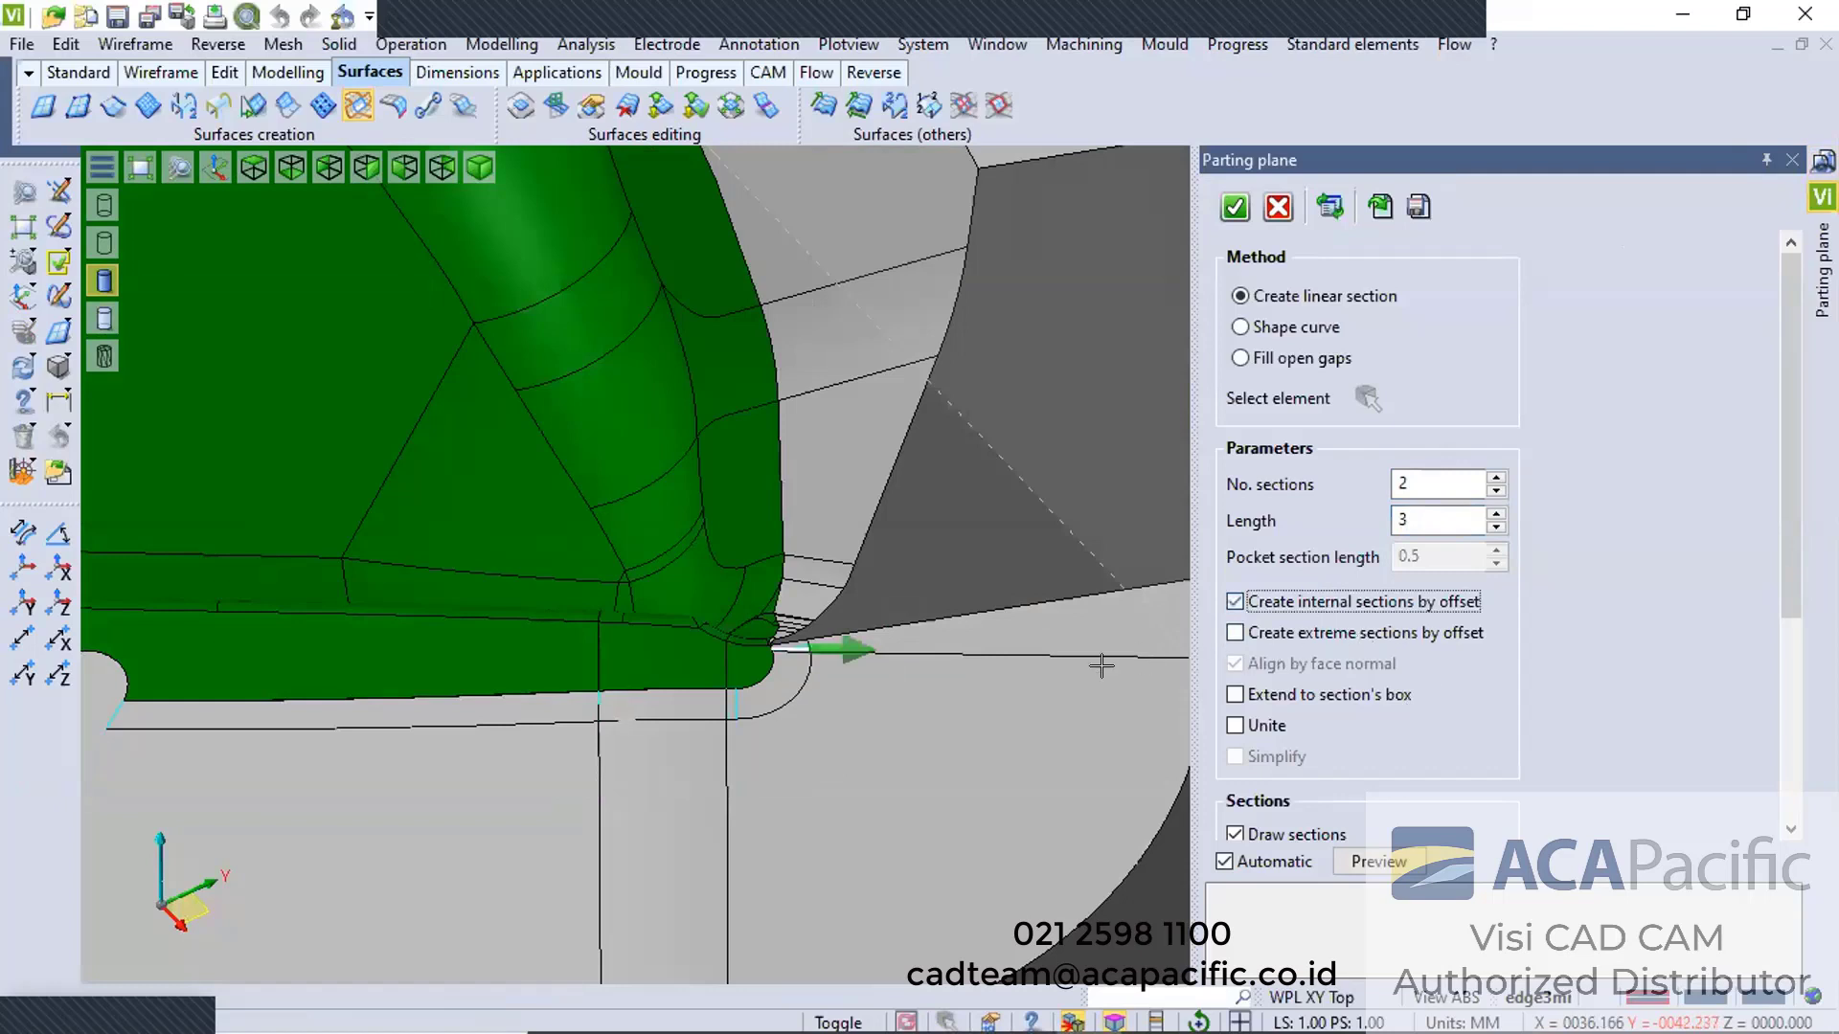
middle_click_drag(923, 690, 923, 691)
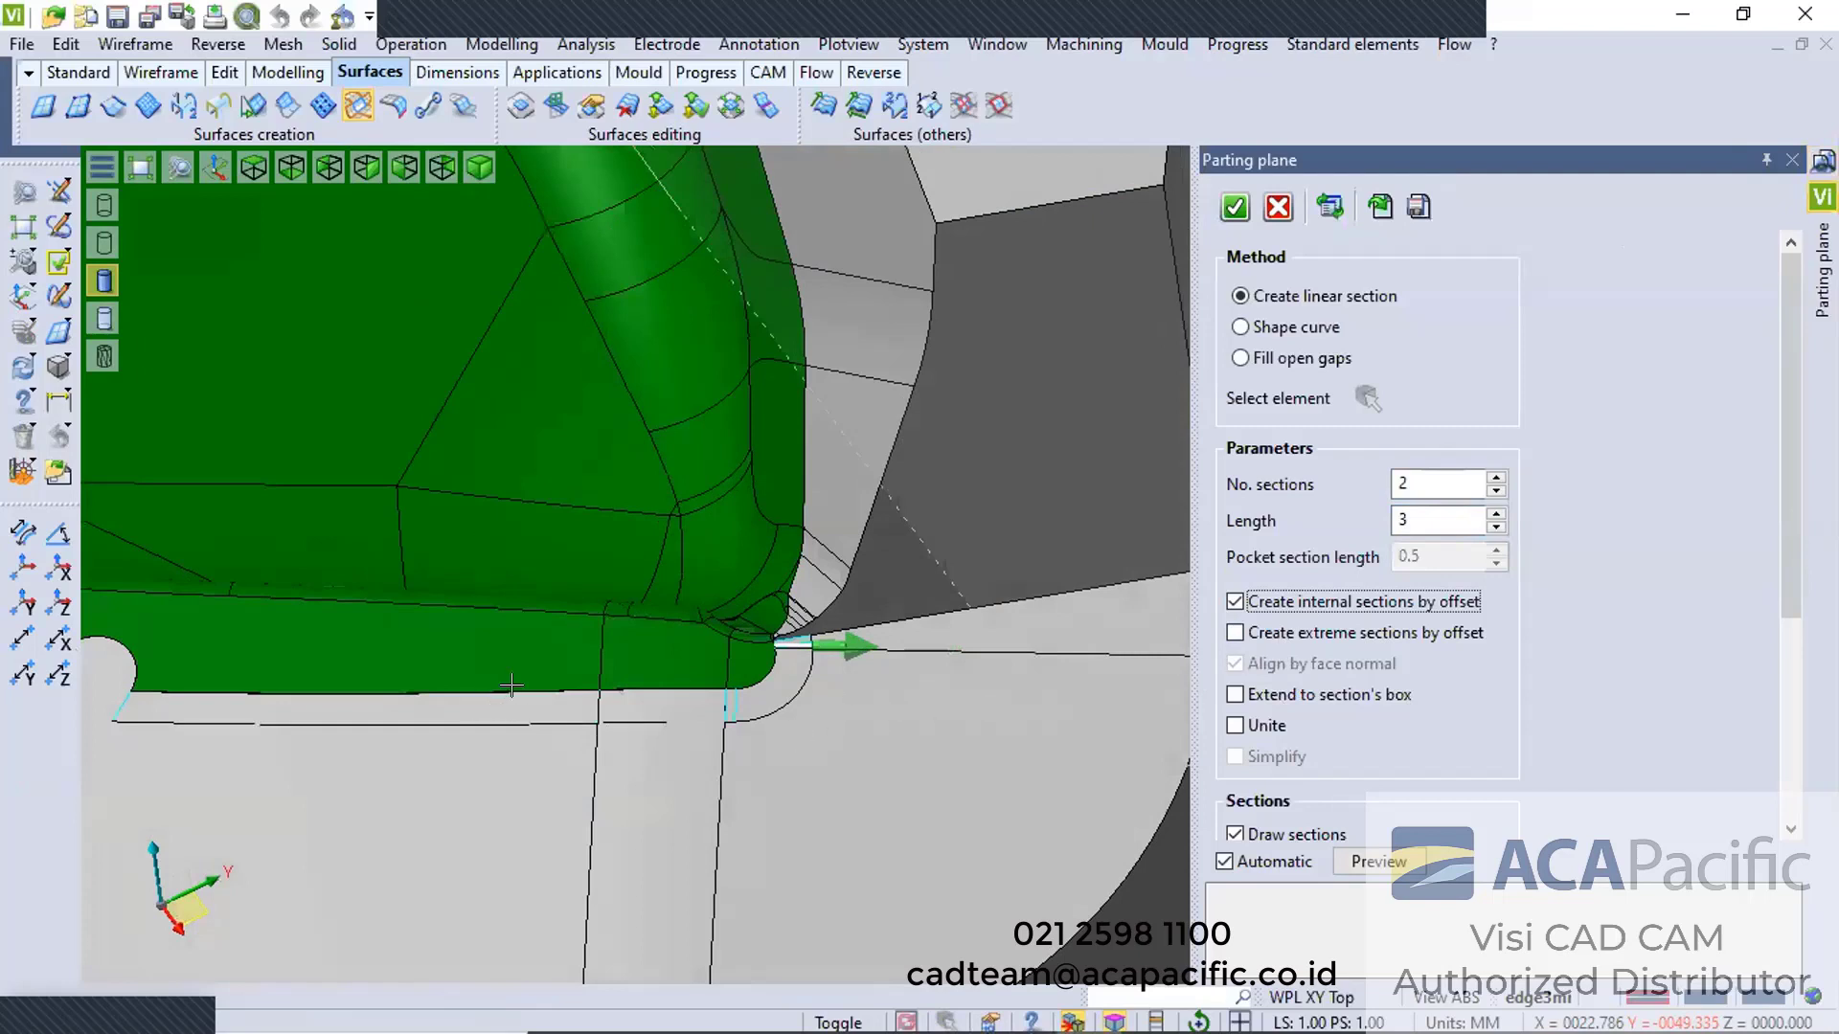
scroll(512, 684, "up", 2)
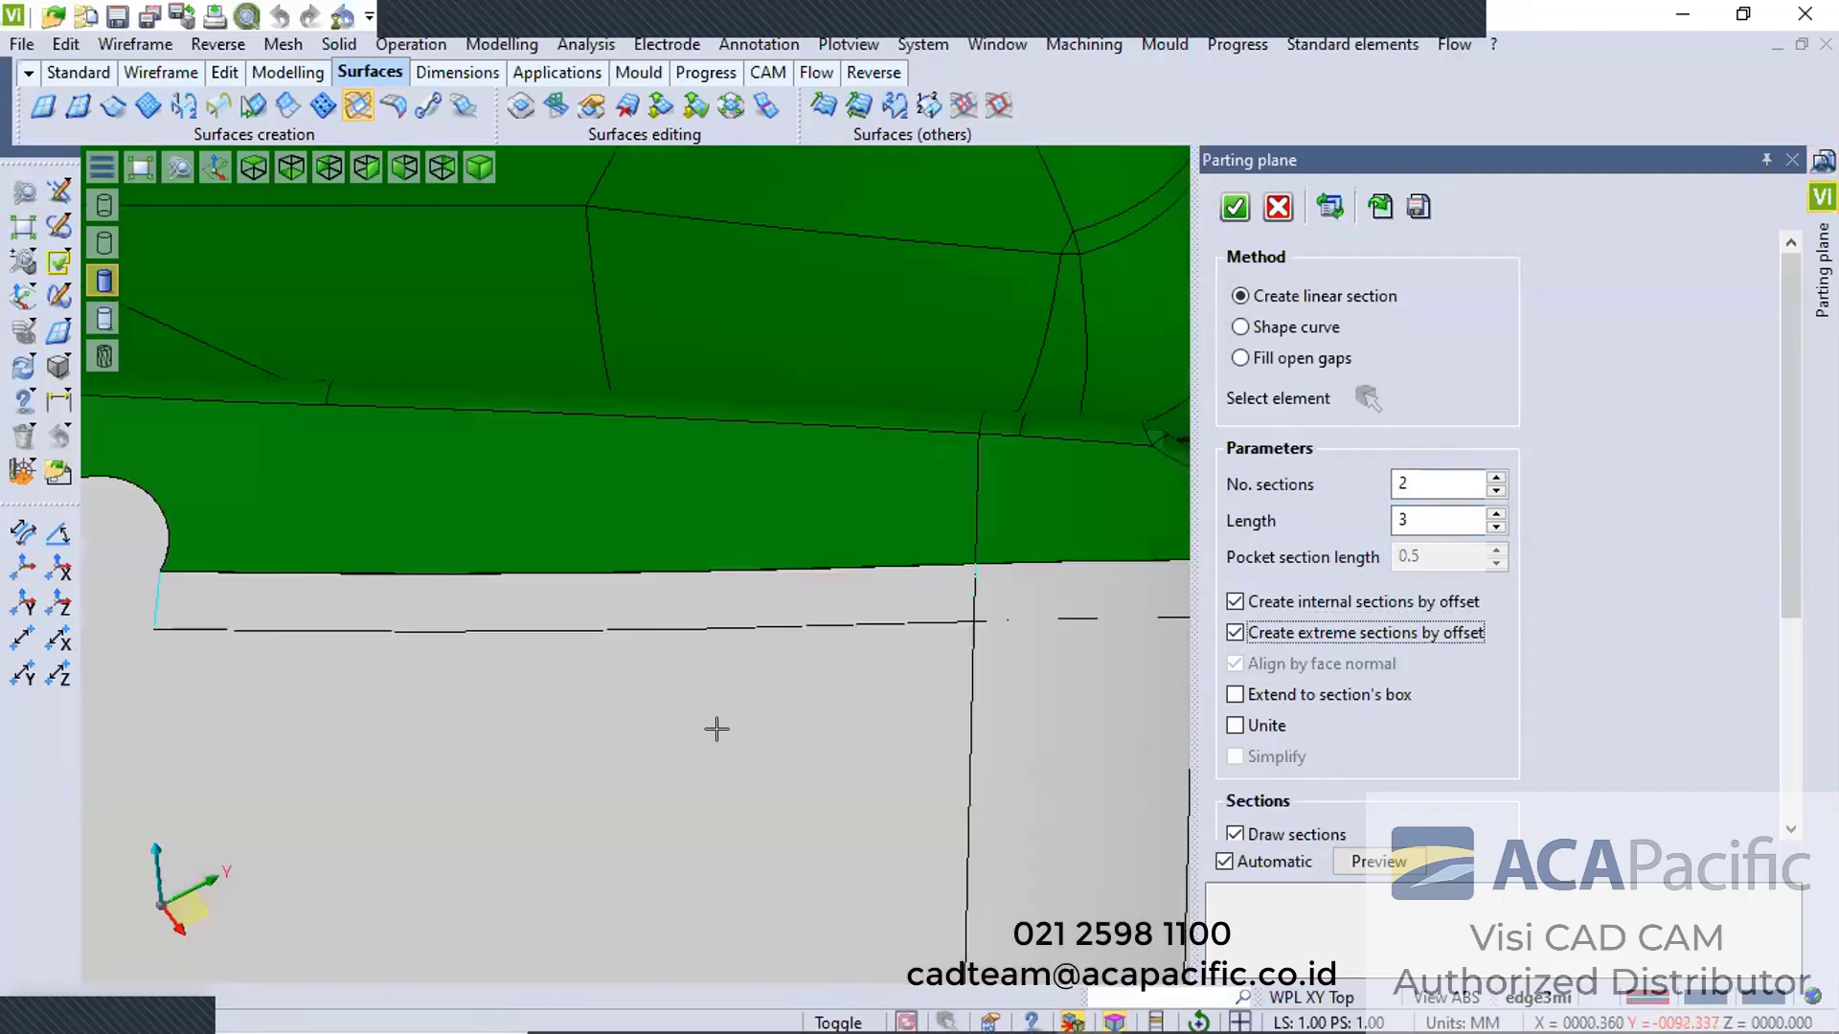
right_click(716, 730)
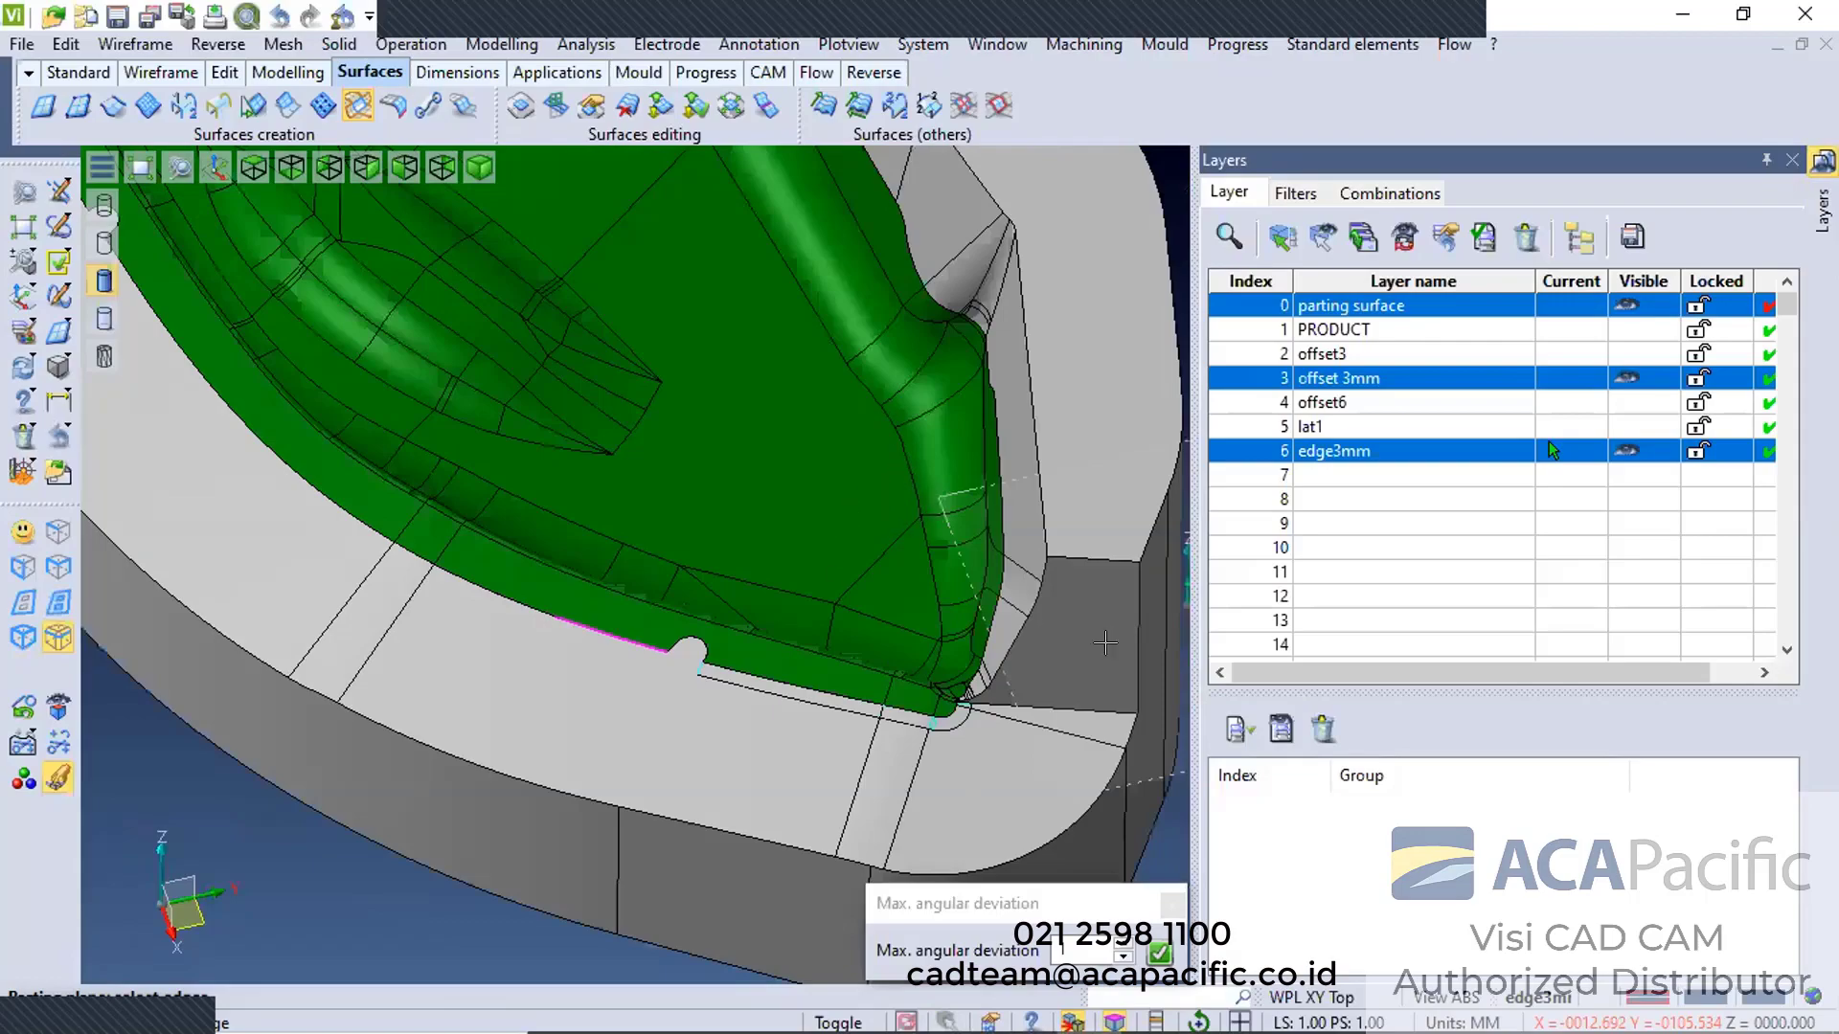
Reselect the green sheet's front edge chain from the rounded corner to the nearest notch and preview its linear parting plane strip of length 3
key("Escape")
scroll(256, 421, "up", 3)
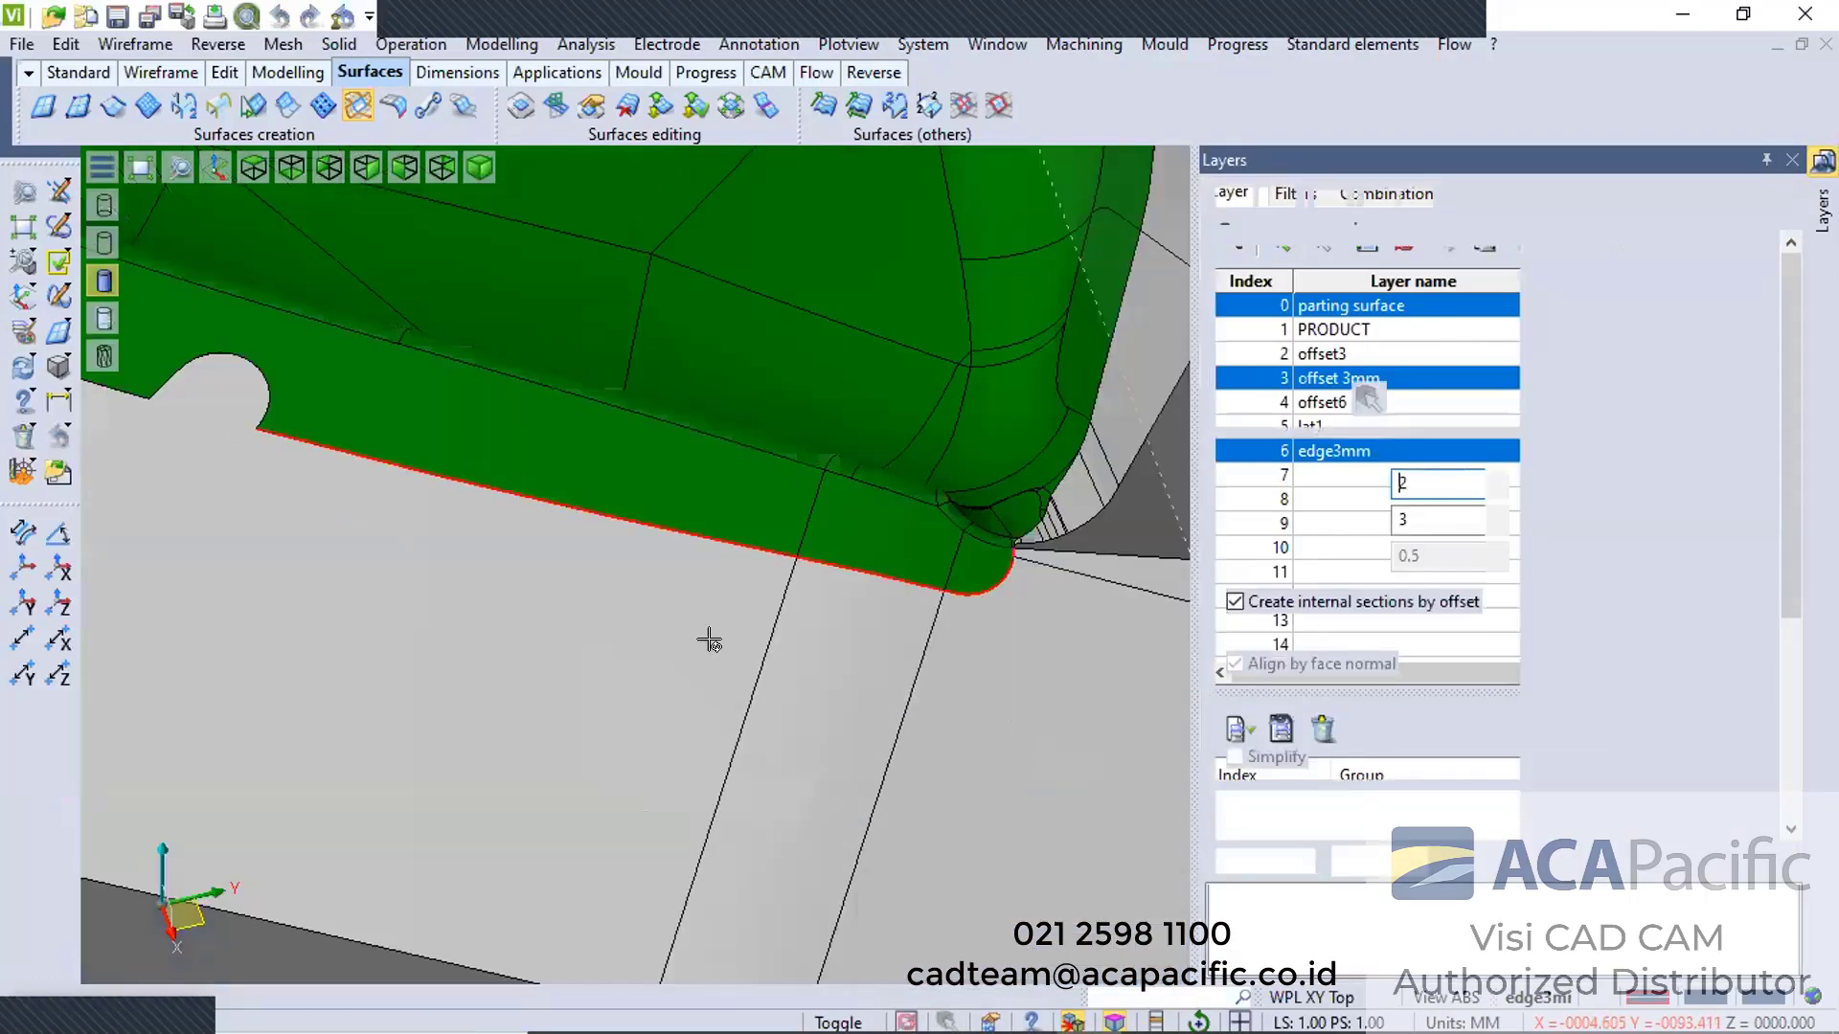
middle_click_drag(545, 629, 971, 687)
scroll(1169, 709, "up", 3)
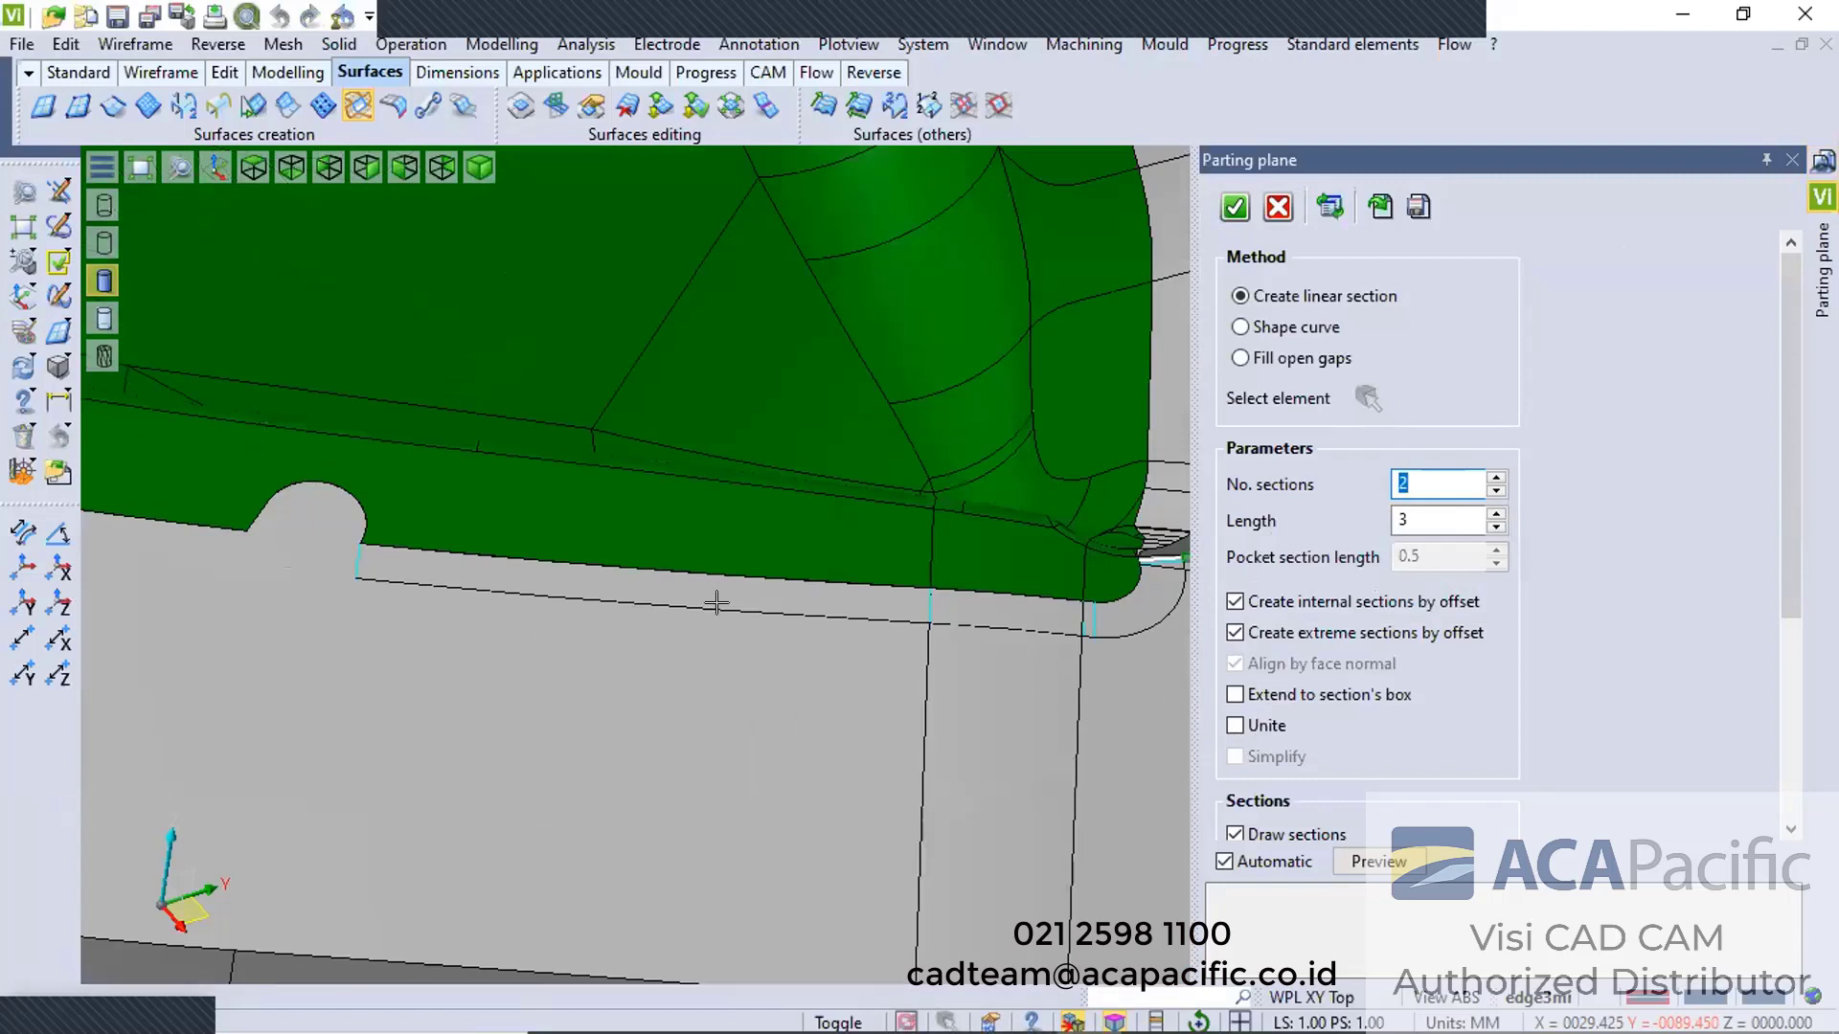
middle_click_drag(691, 562, 947, 725)
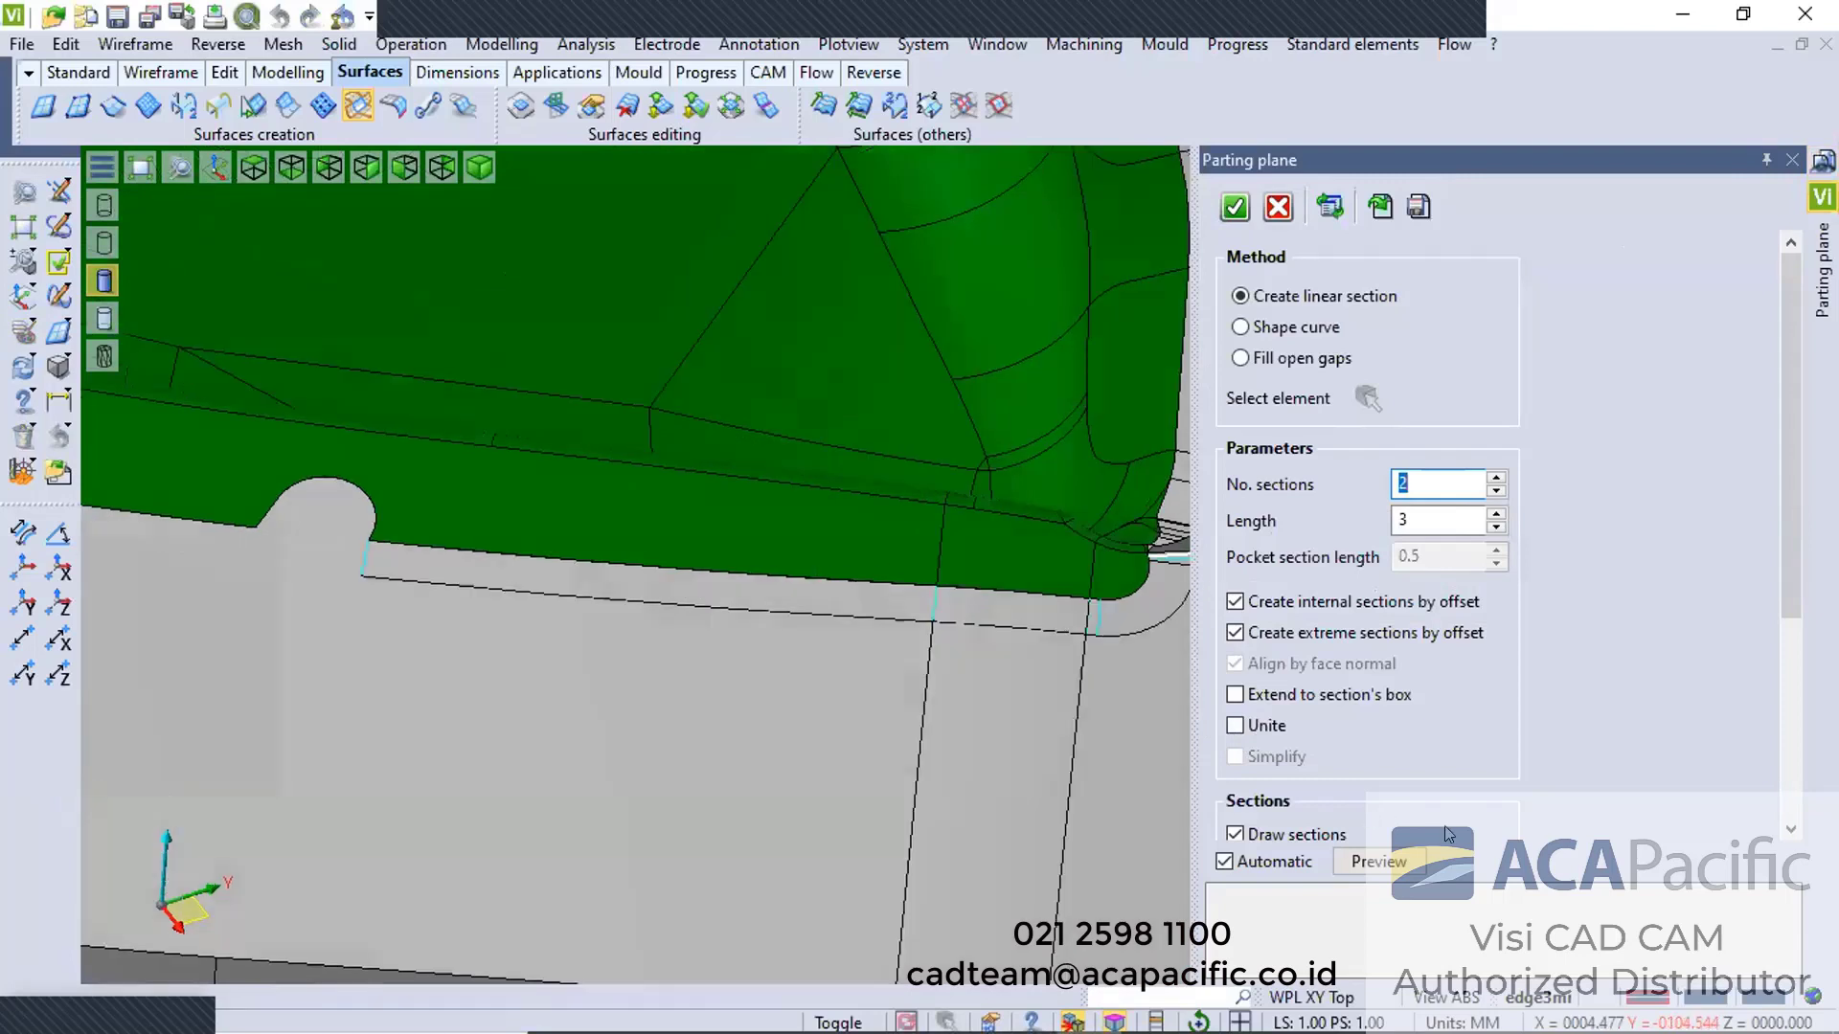
Turn off Draw sections for the front corner strip and create it without section curves
left_click(1324, 830)
middle_click_drag(686, 702, 1081, 805)
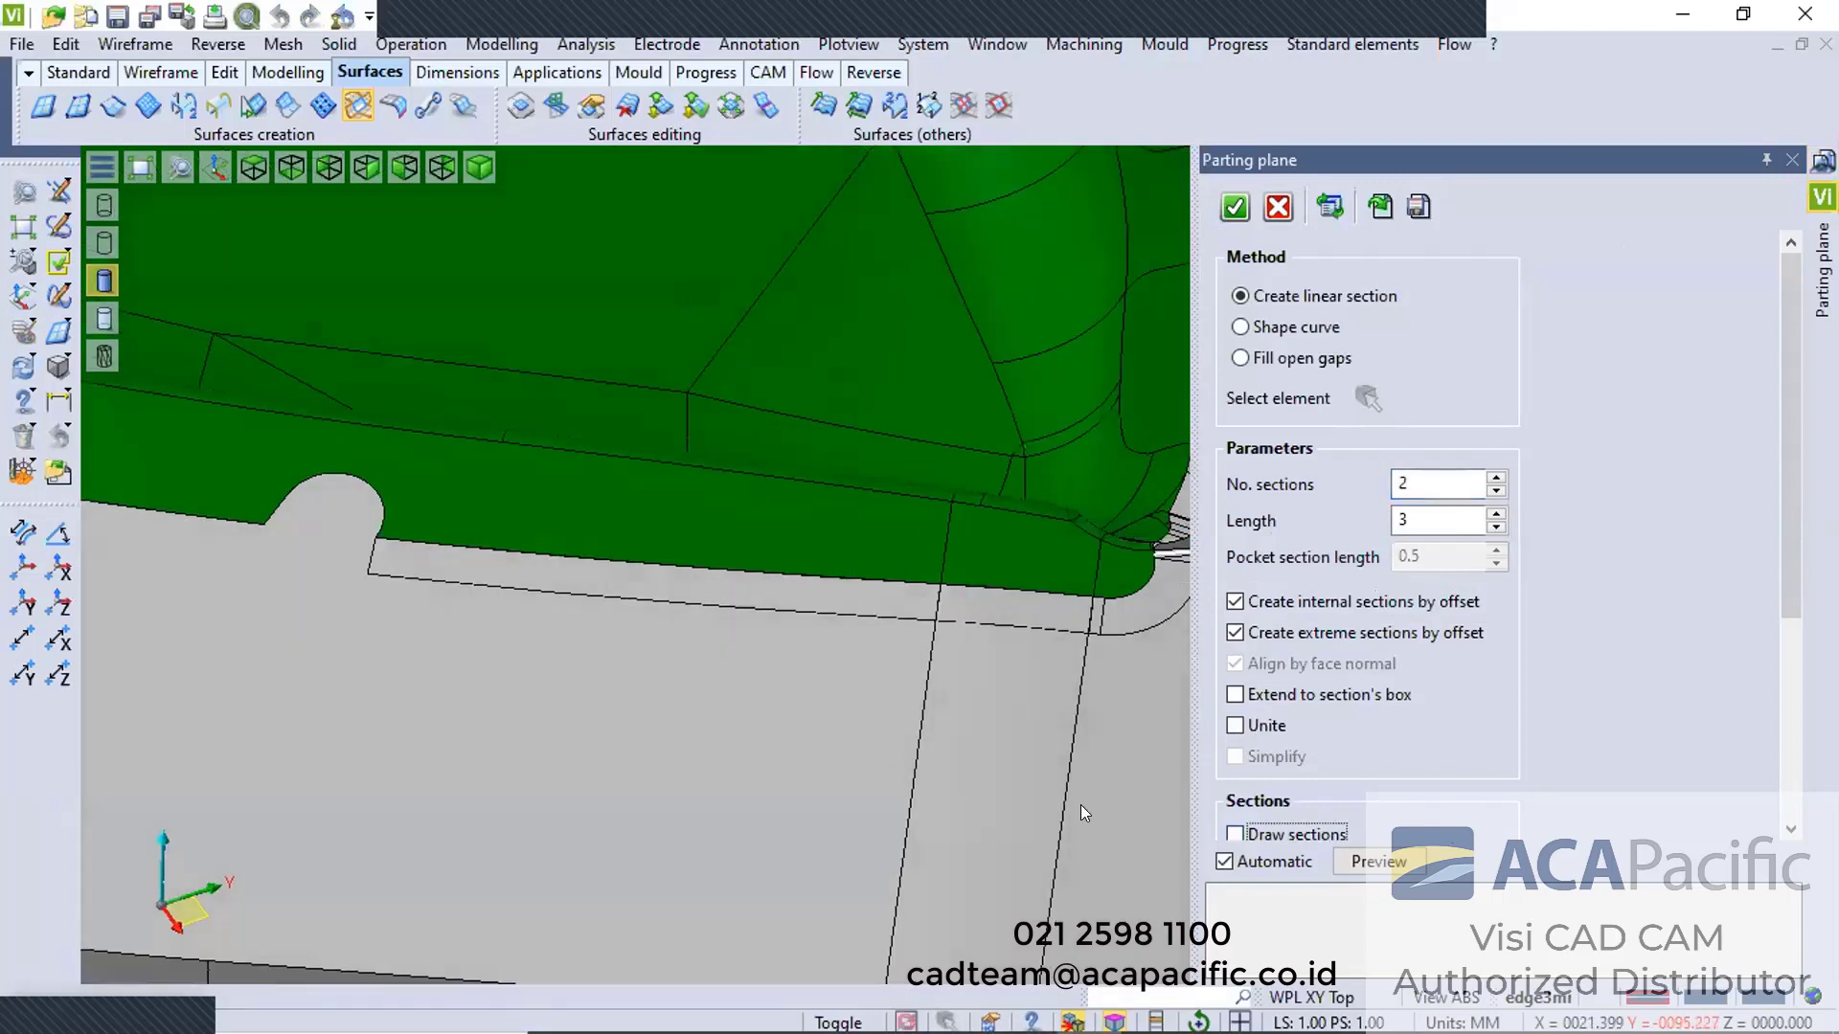
left_click(1286, 836)
left_click(1286, 835)
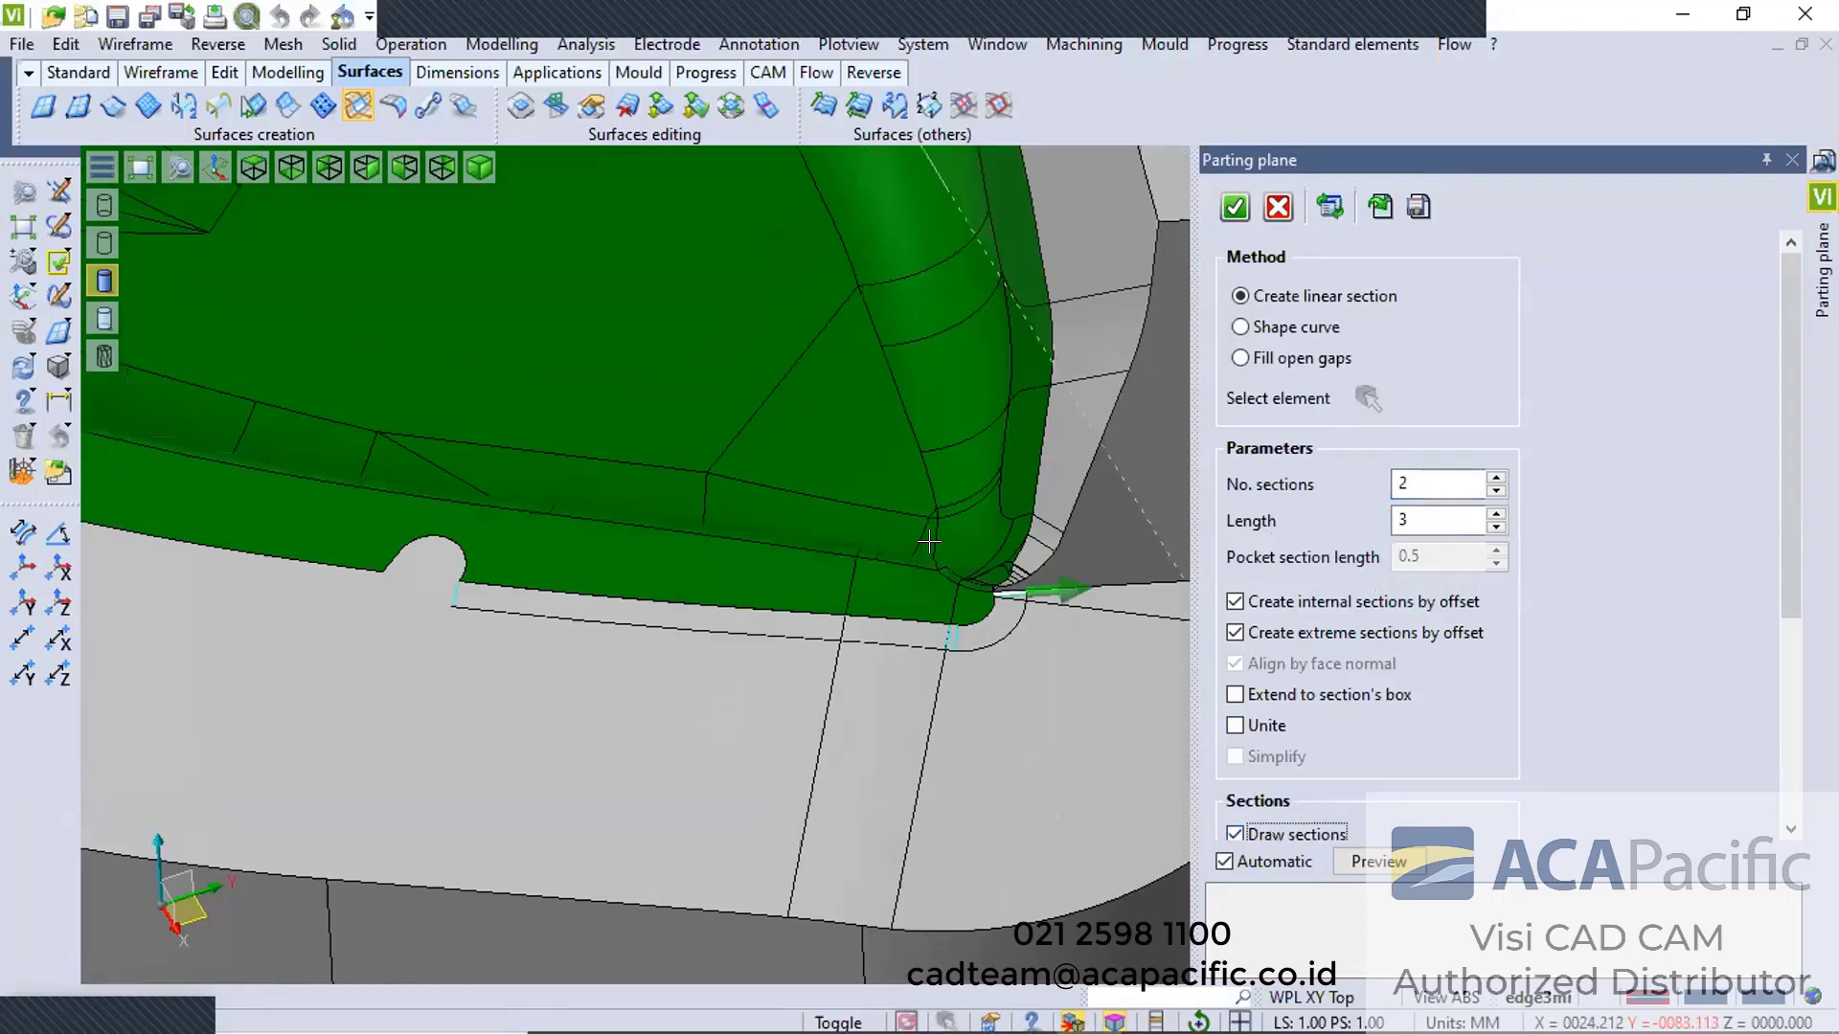
scroll(934, 537, "up", 3)
middle_click_drag(865, 516, 731, 686)
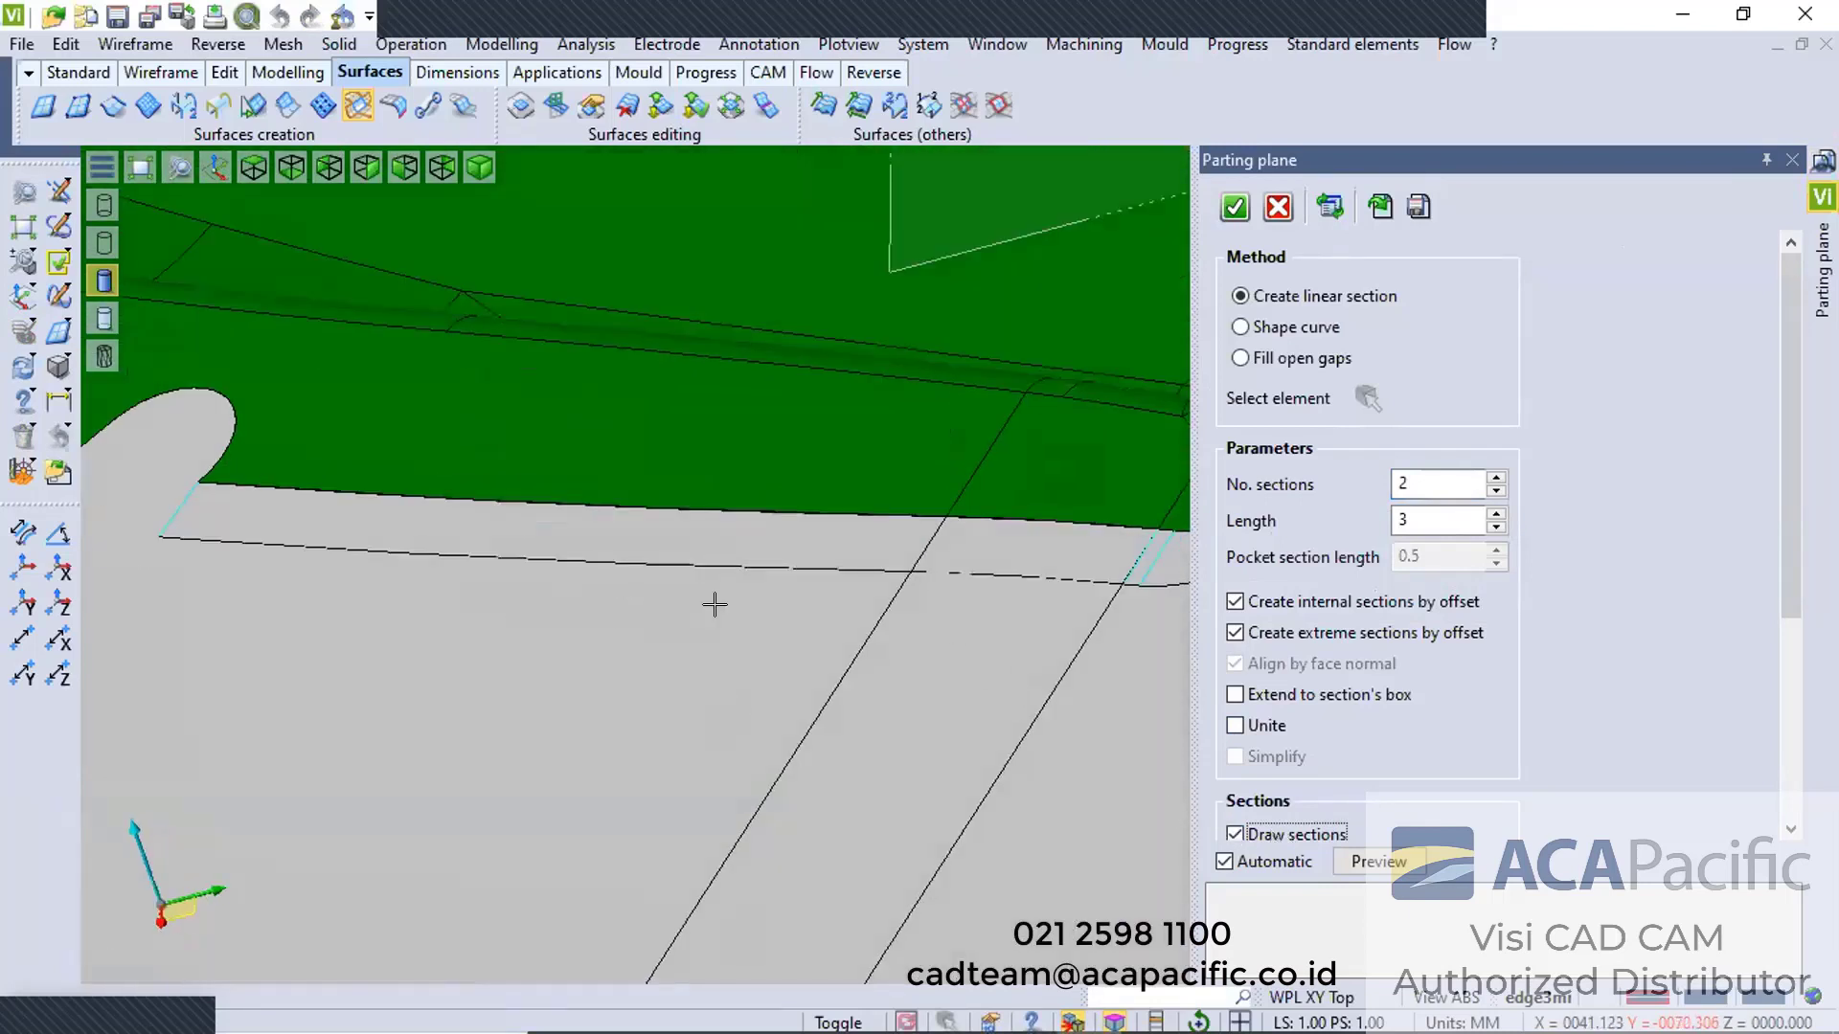
left_click(1286, 835)
scroll(517, 605, "down", 3)
scroll(533, 591, "down", 3)
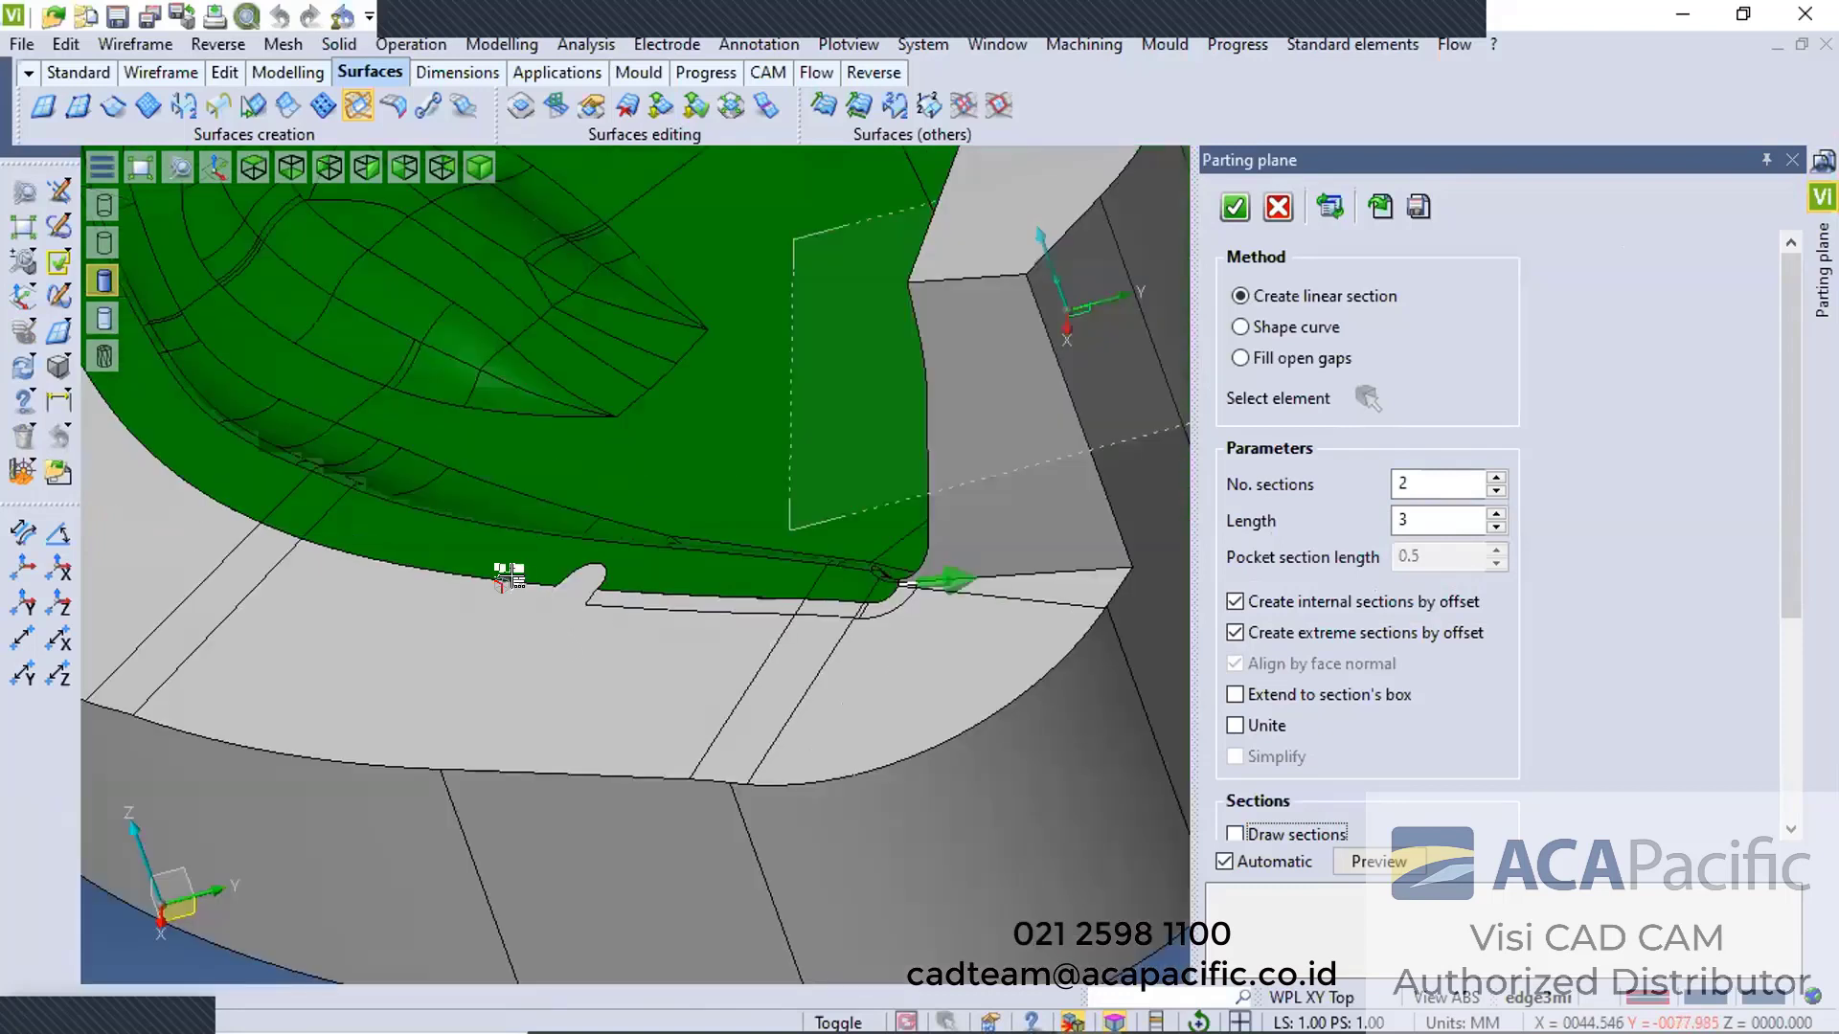
Set up a linear parting plane strip of length 3 along the long curved front edge between the first and second notches
middle_click_drag(395, 536, 235, 453)
left_click(543, 572)
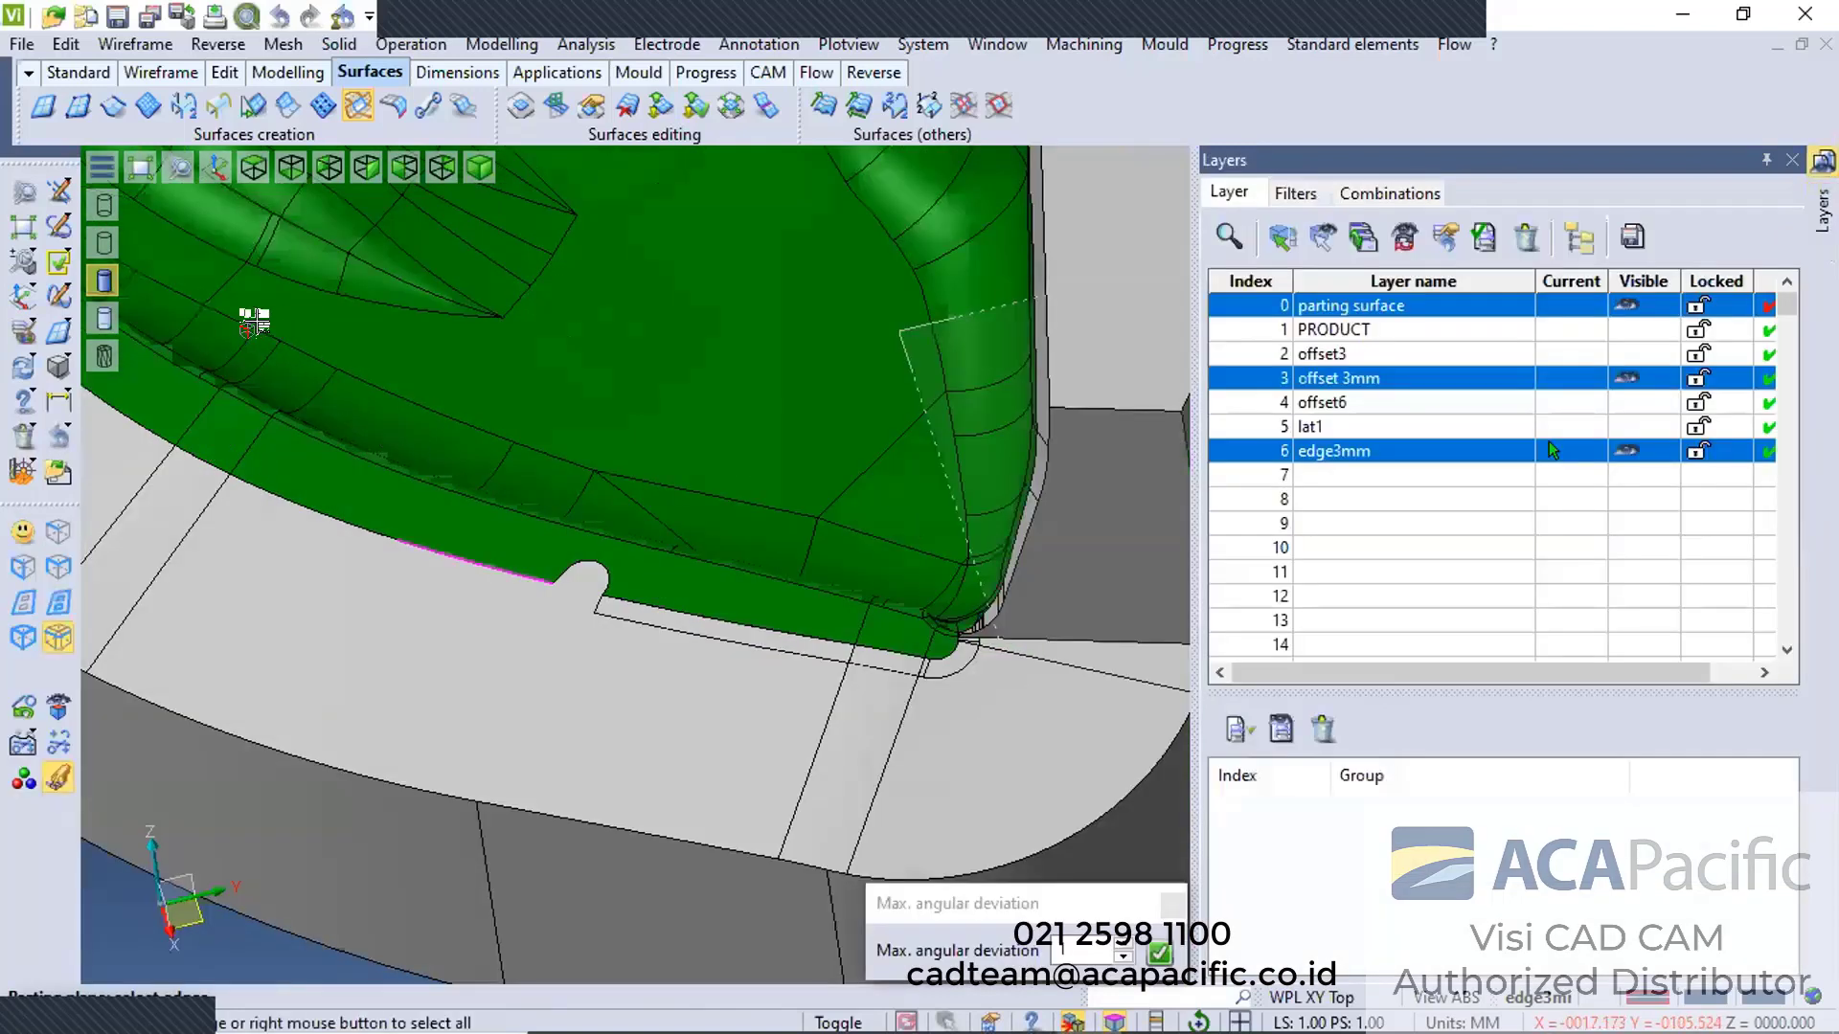
middle_click_drag(501, 625, 543, 563)
right_click(543, 560)
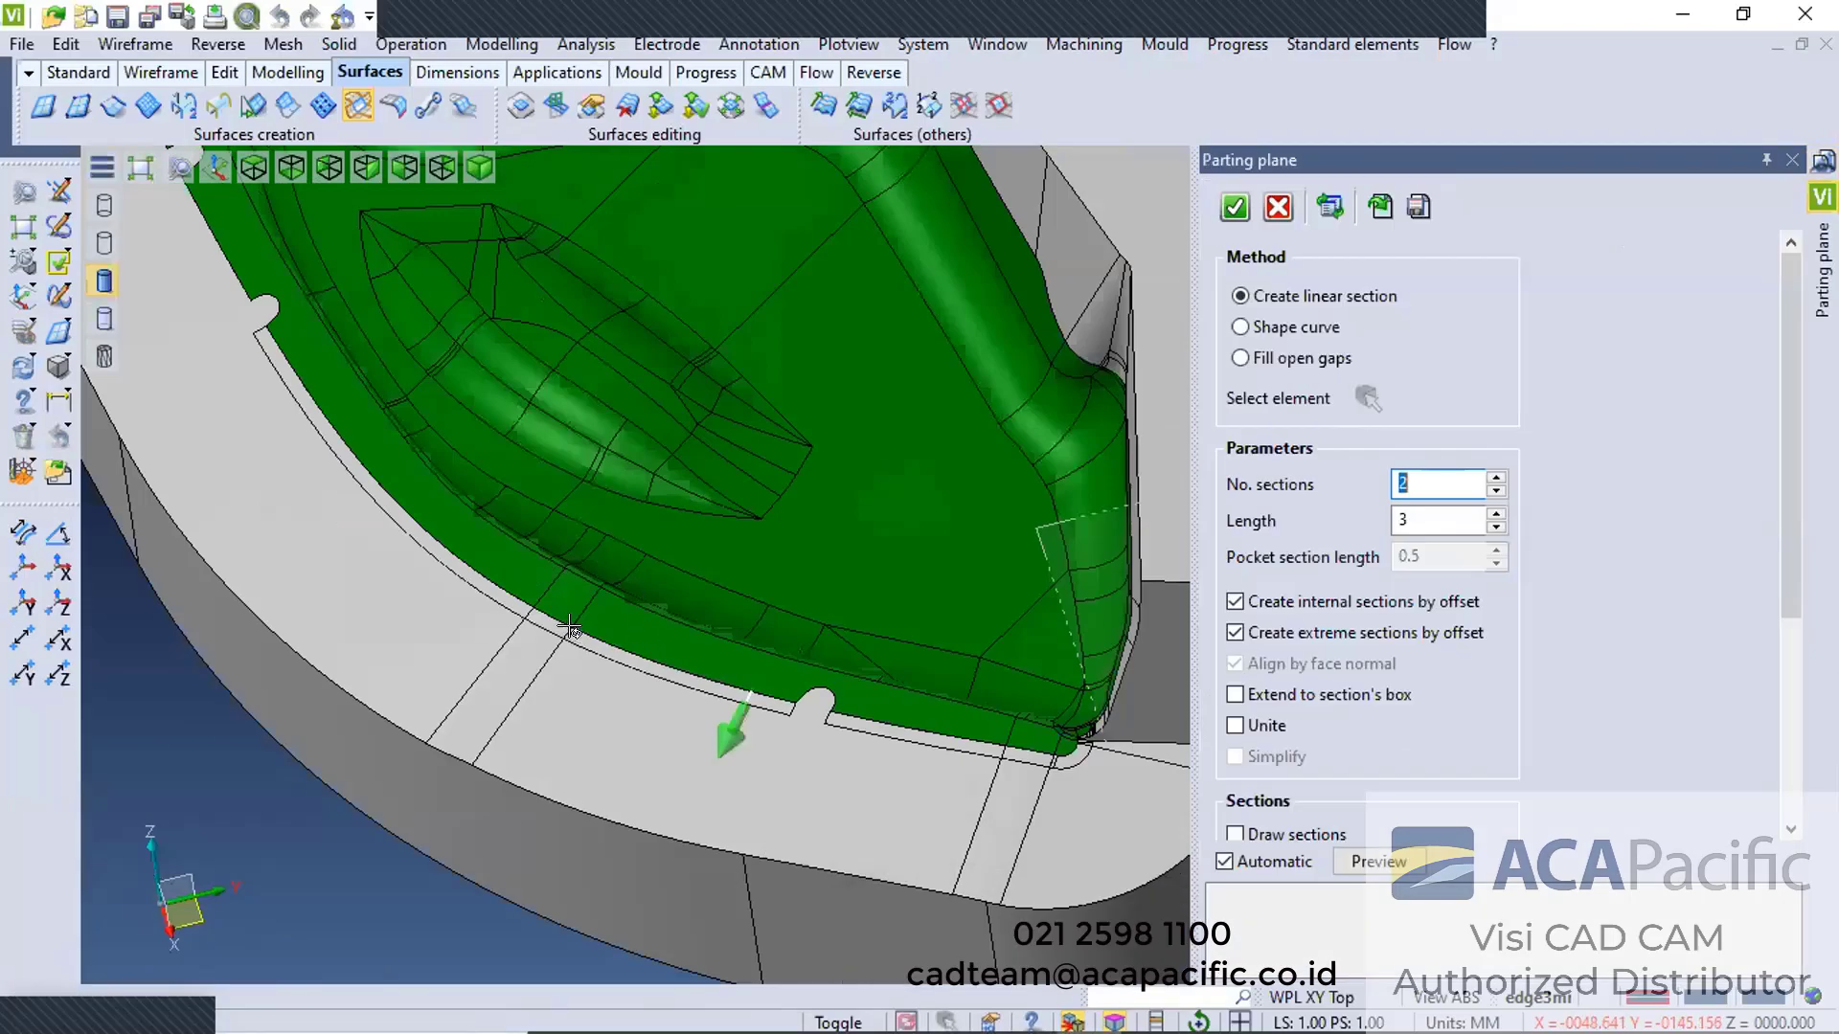
Create a parting plane strip along the short front edge between the two far notches, setting its length to -3
middle_click_drag(1099, 577, 477, 510)
middle_click_drag(603, 598, 364, 476)
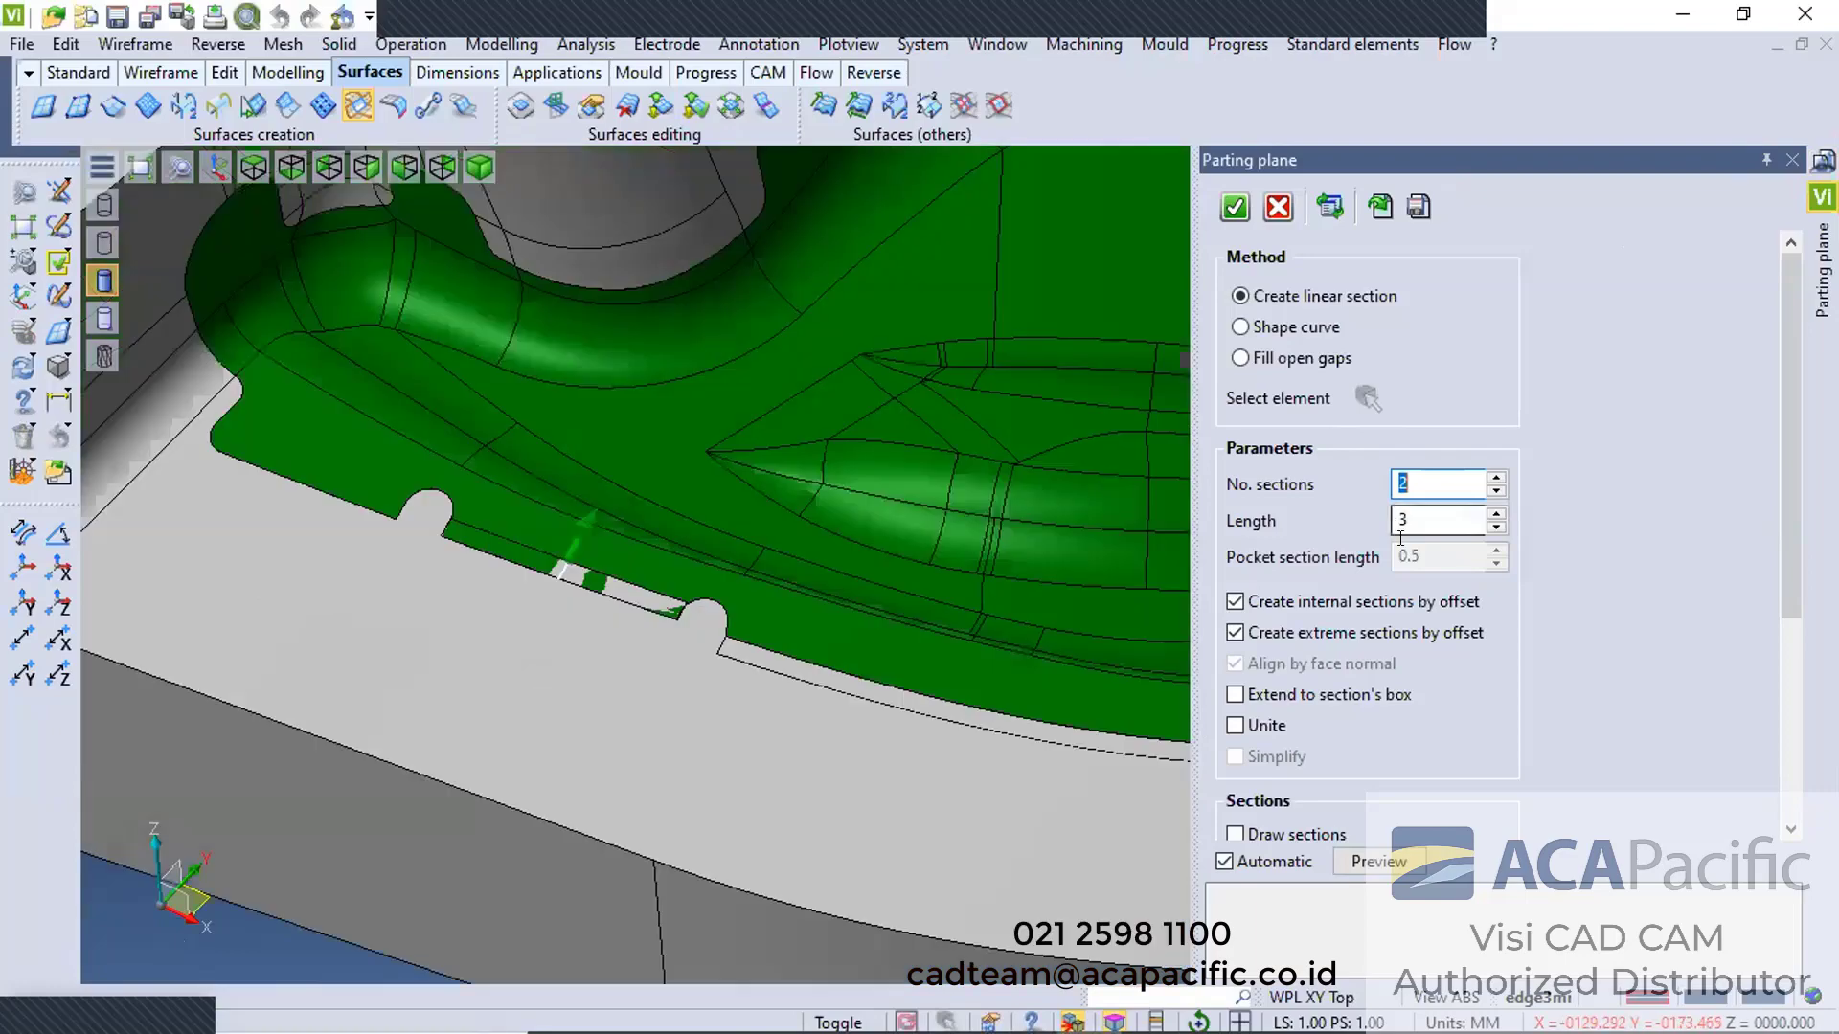
left_click(1397, 522)
type("-")
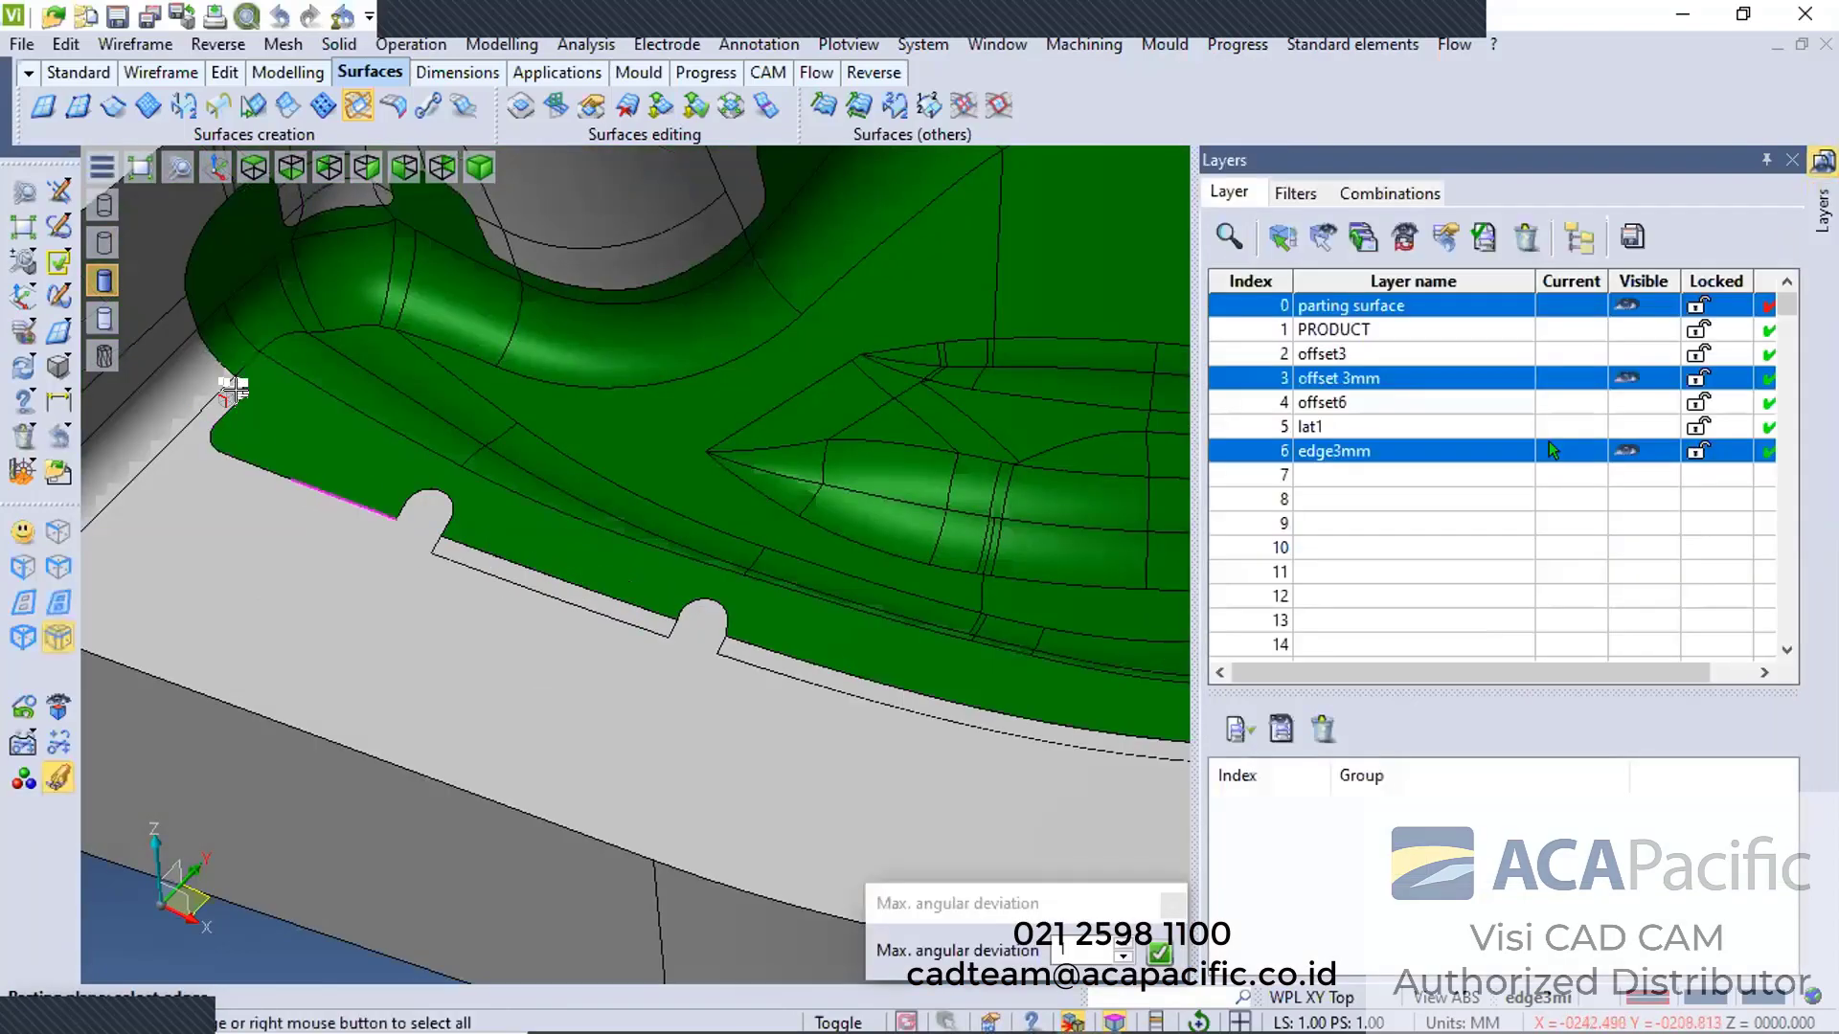
Create the parting plane strip from the last front notch around the far rounded corner up to the small inner recess
scroll(243, 406, "up", 2)
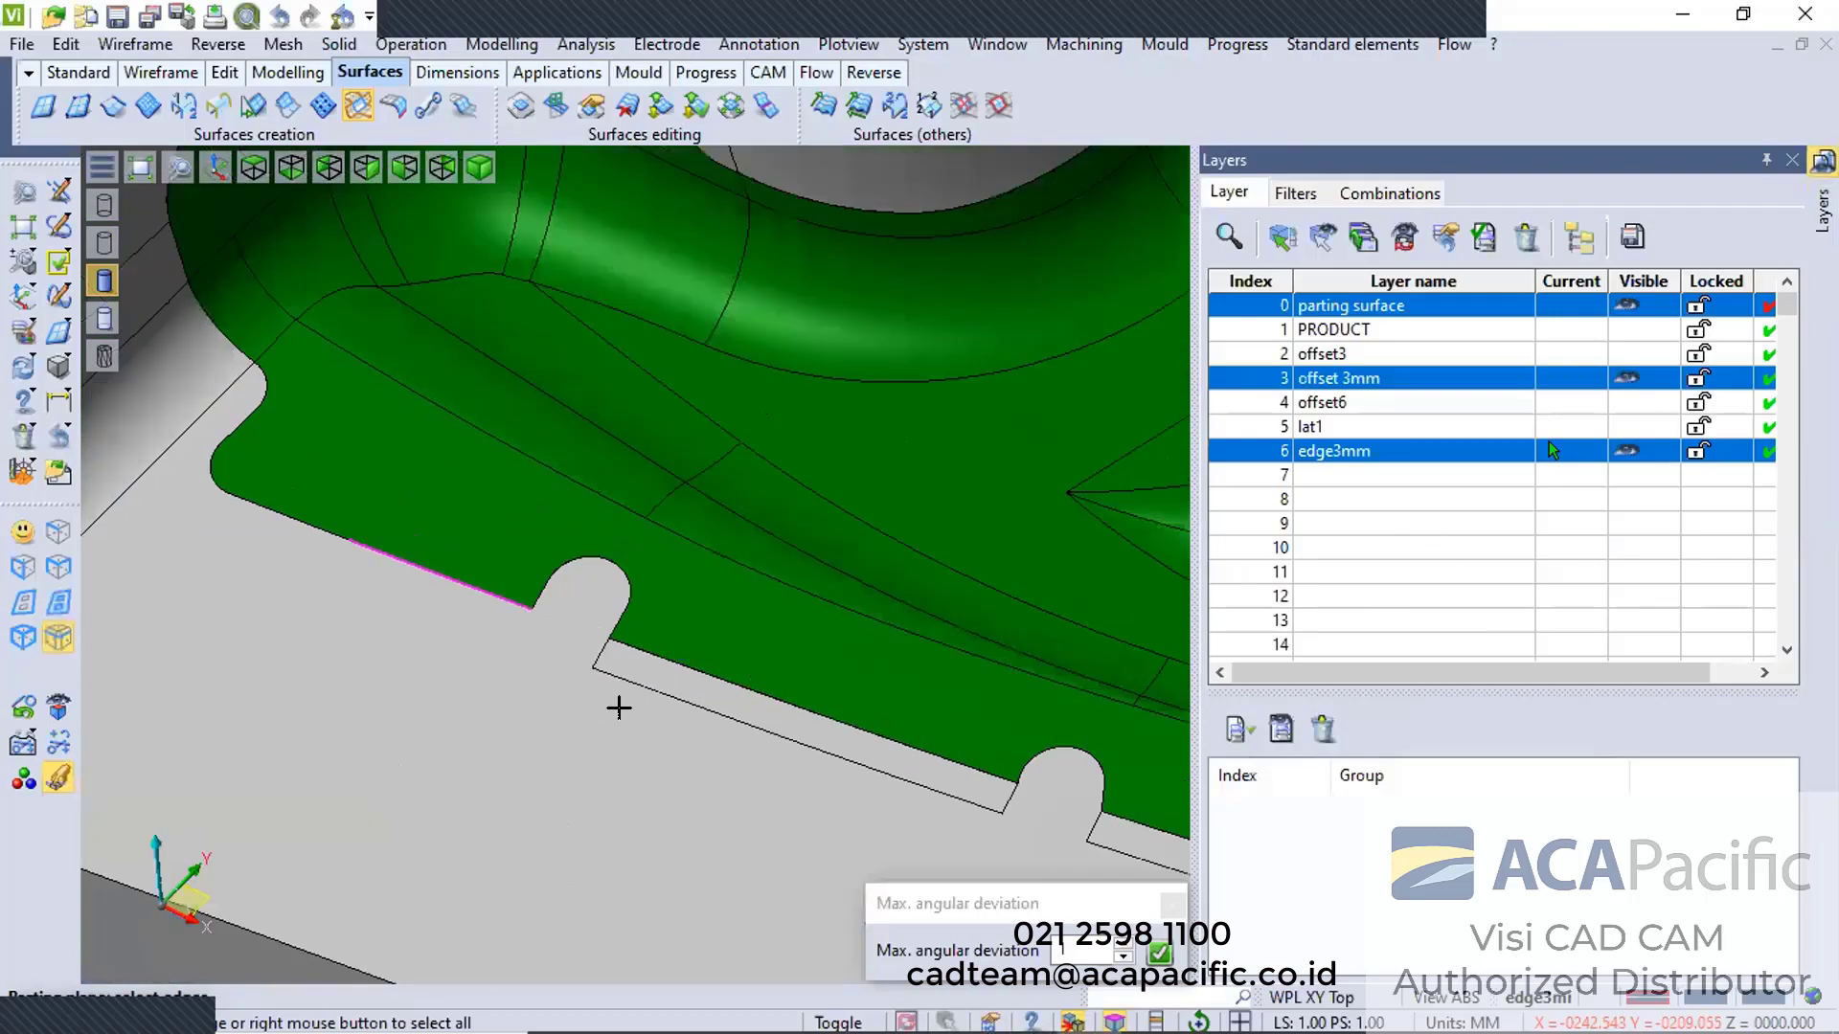
right_click(590, 700)
left_click(577, 632)
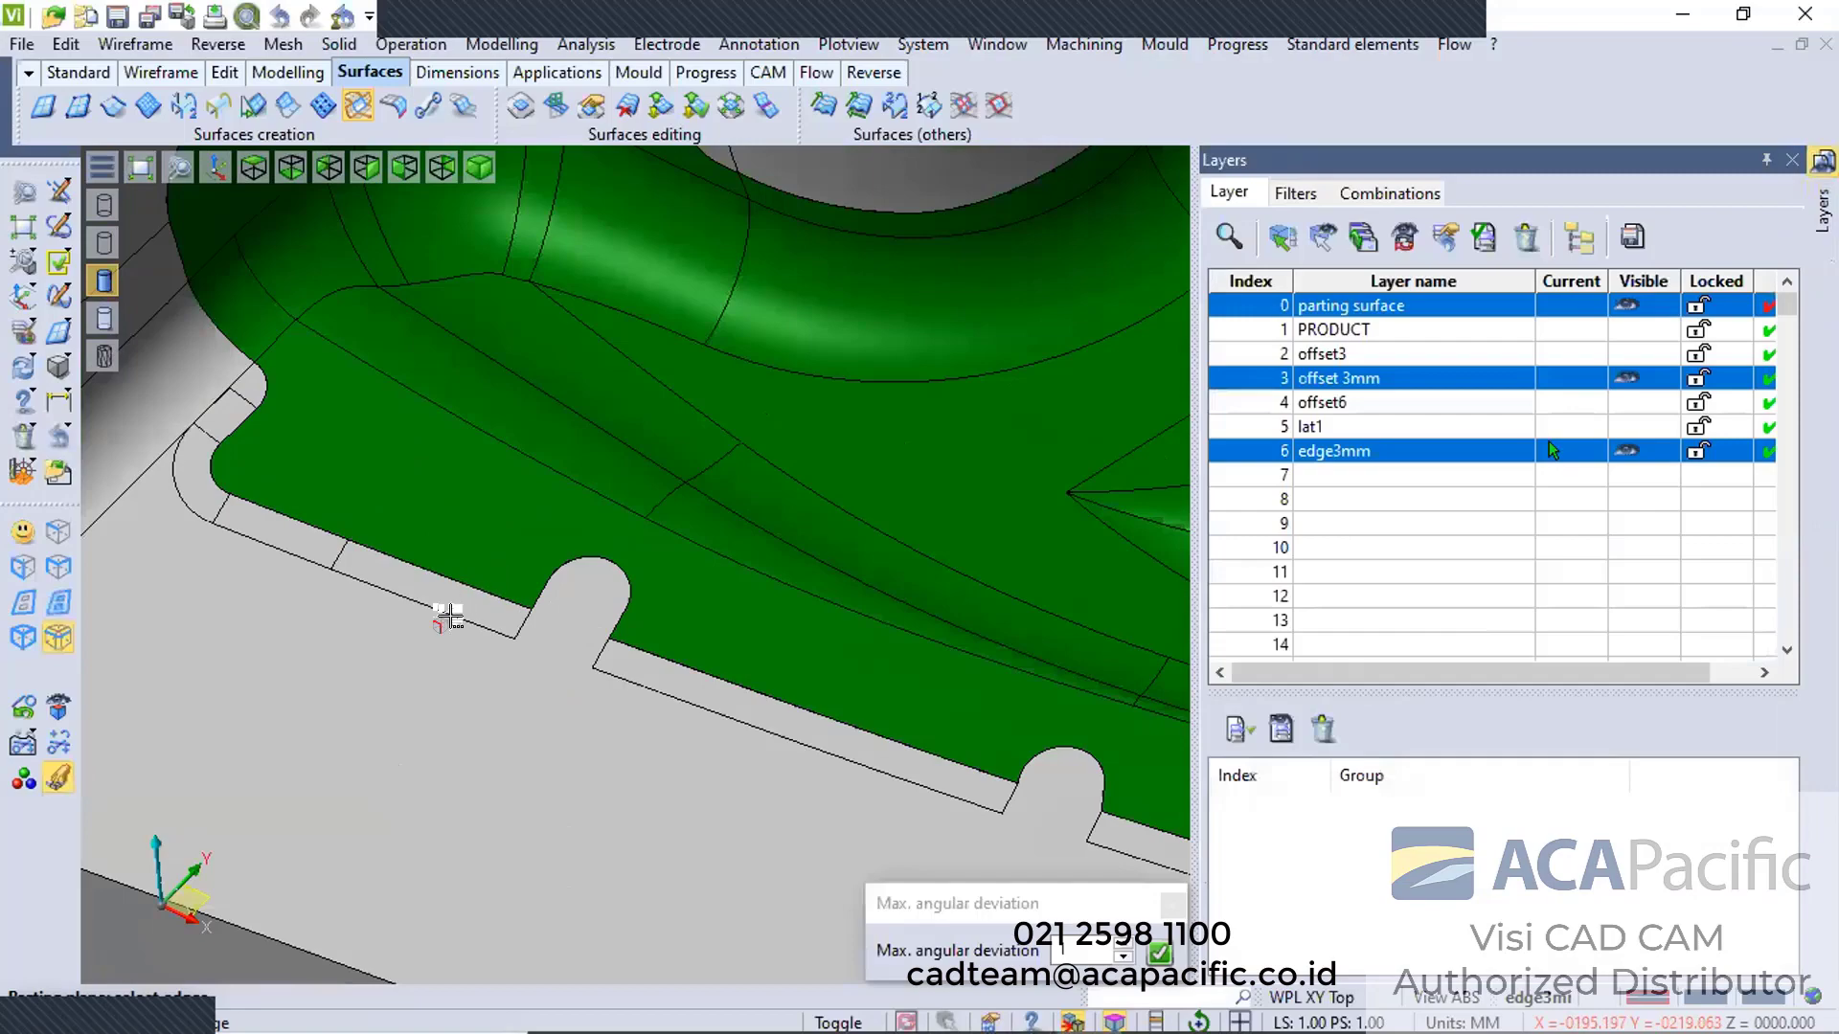
scroll(427, 371, "down", 3)
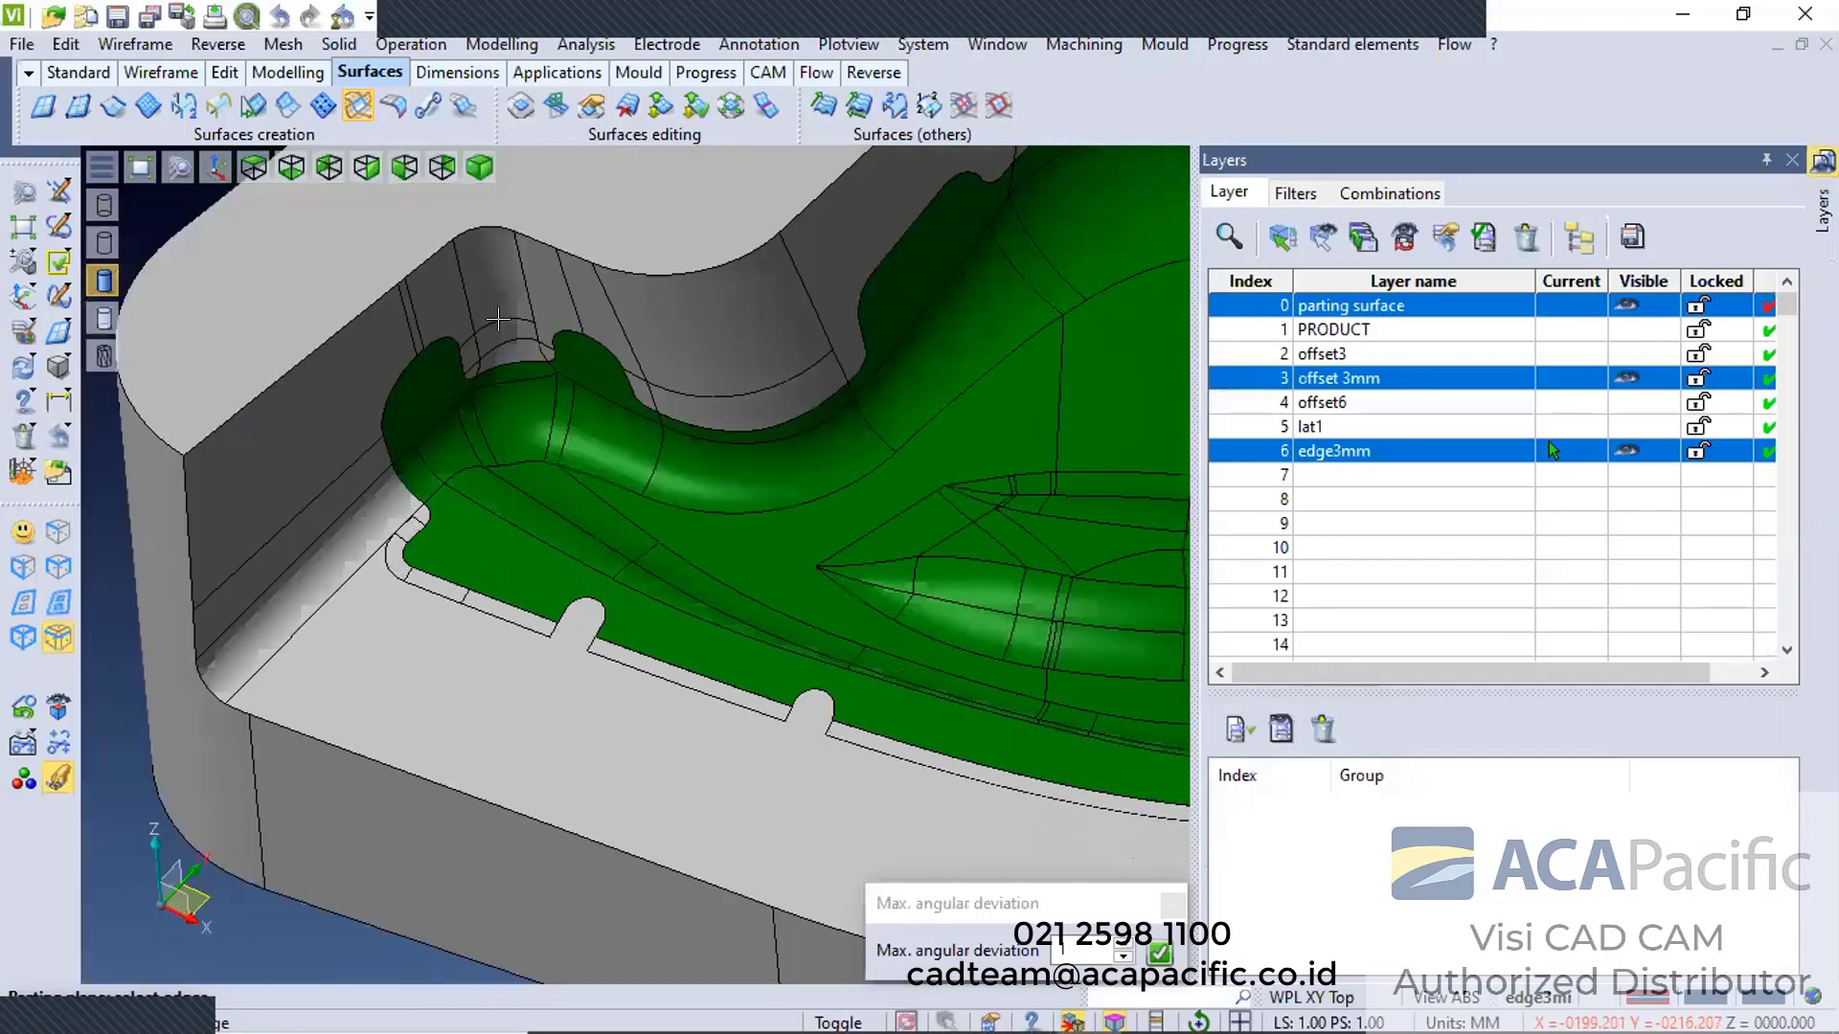
scroll(482, 365, "up", 2)
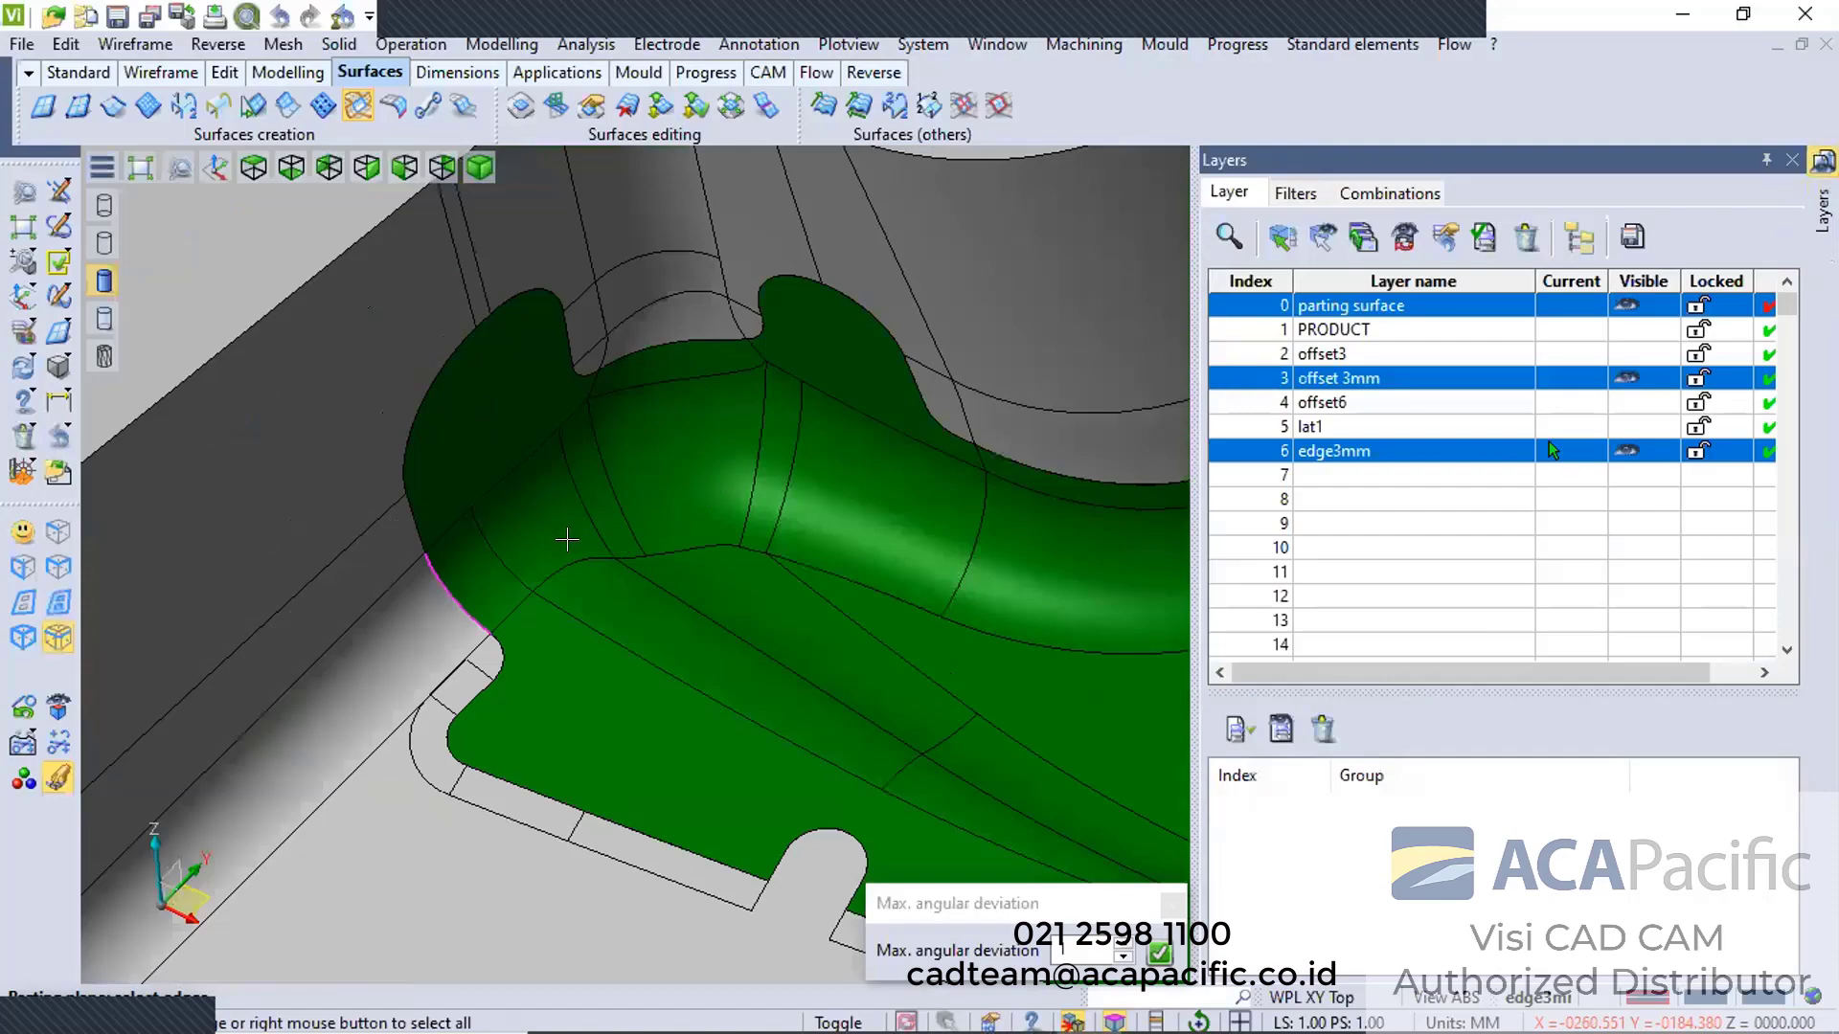
right_click(564, 540)
key("Escape")
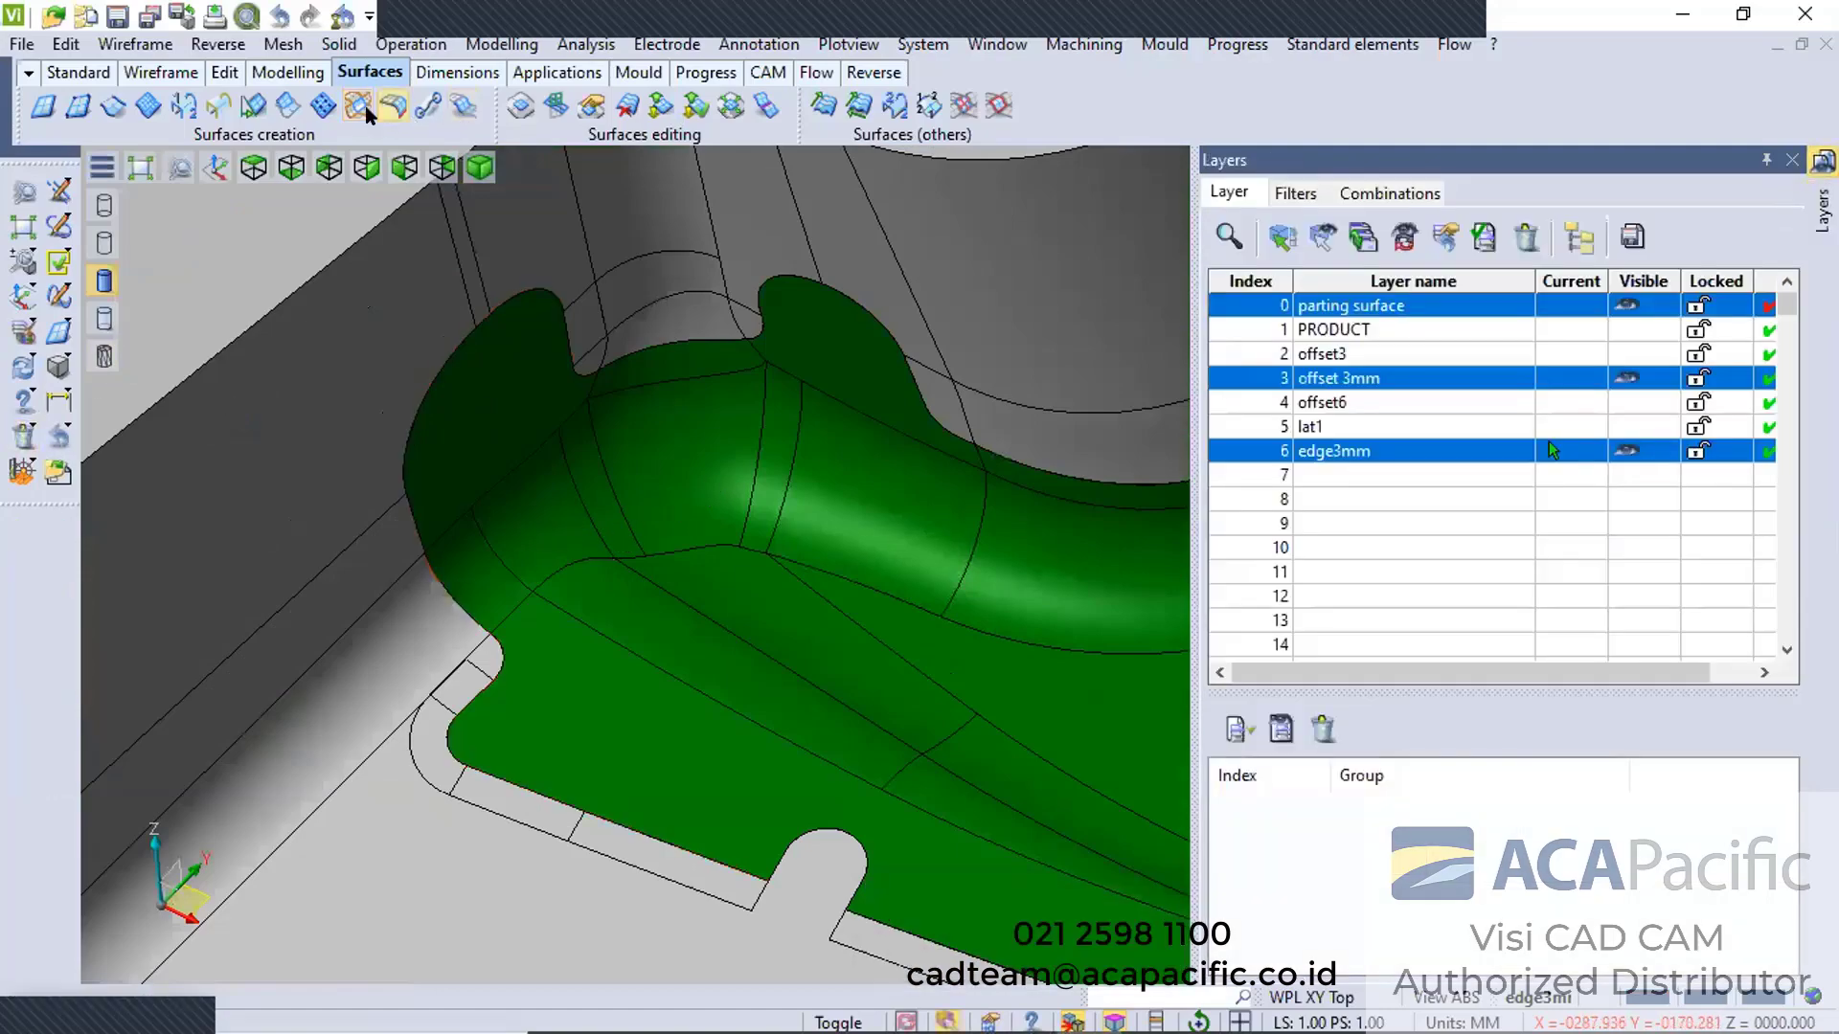
Create a parting plane strip of length -3 on individually selected edges, from the inner recess up to the raised tab's arc
left_click(411, 574)
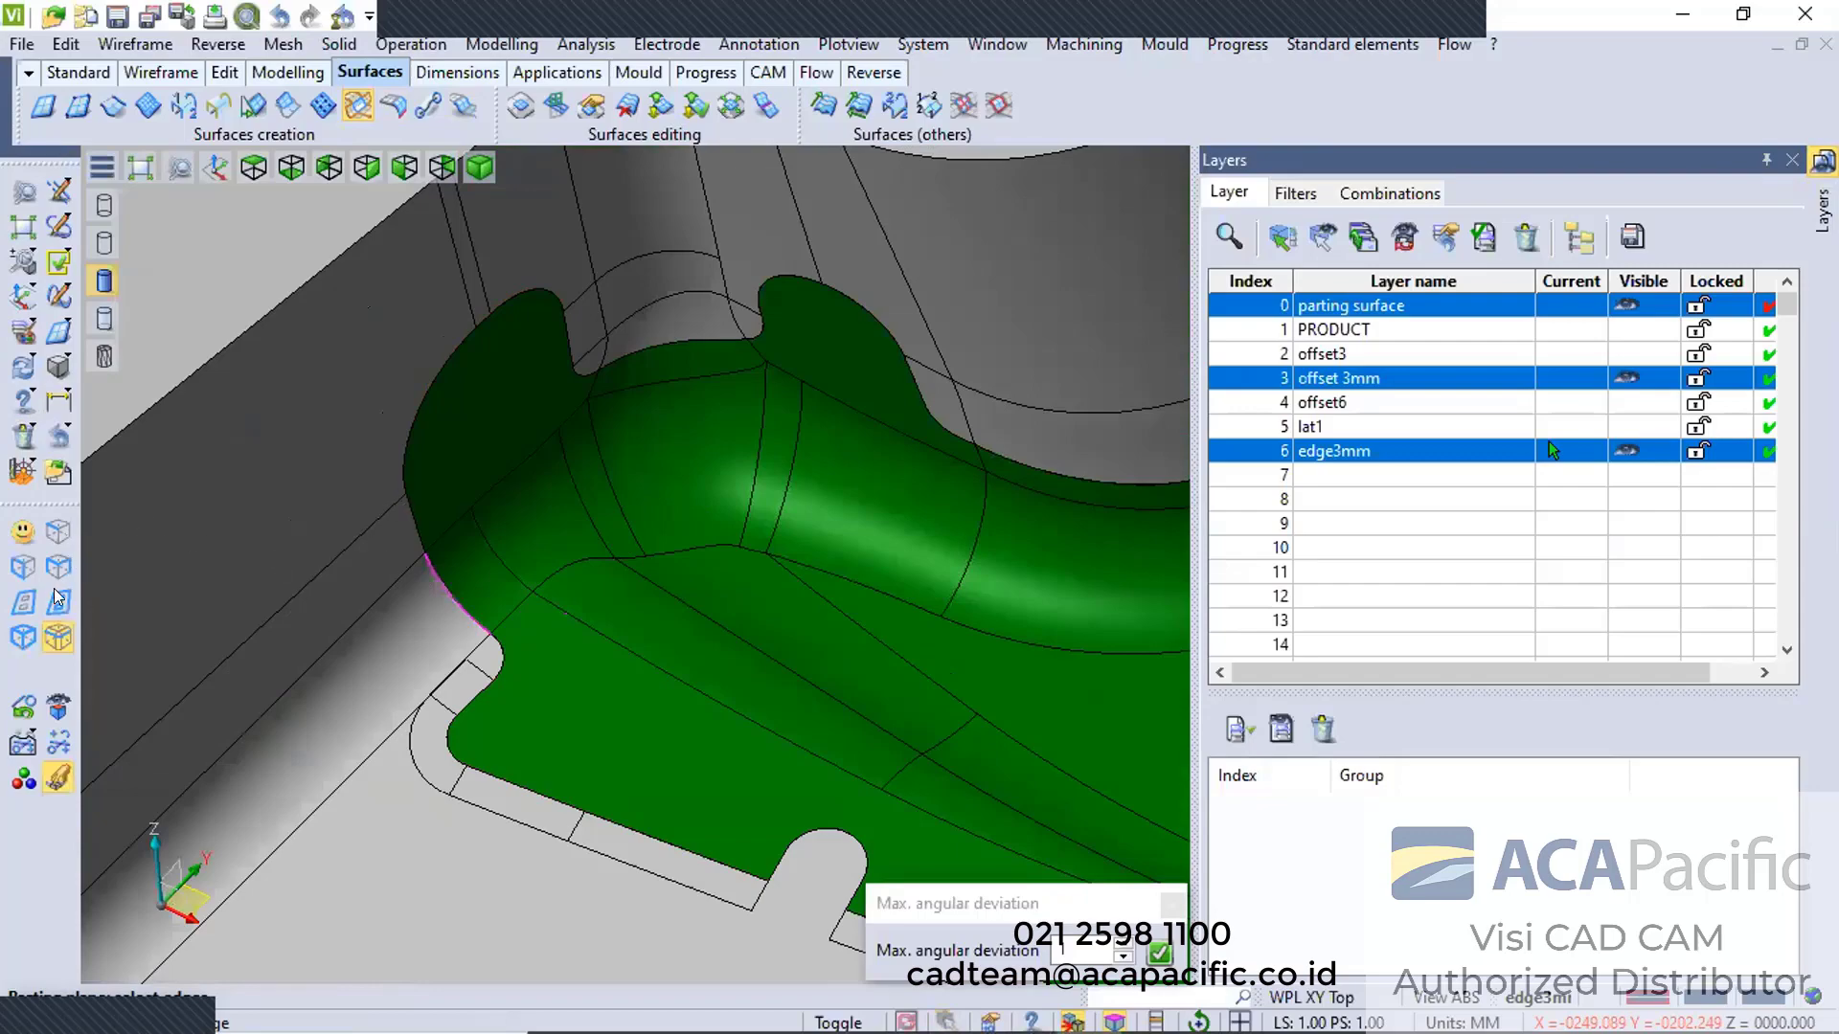
left_click(349, 110)
left_click(67, 532)
left_click(435, 576)
left_click(404, 515)
left_click(409, 424)
right_click(411, 532)
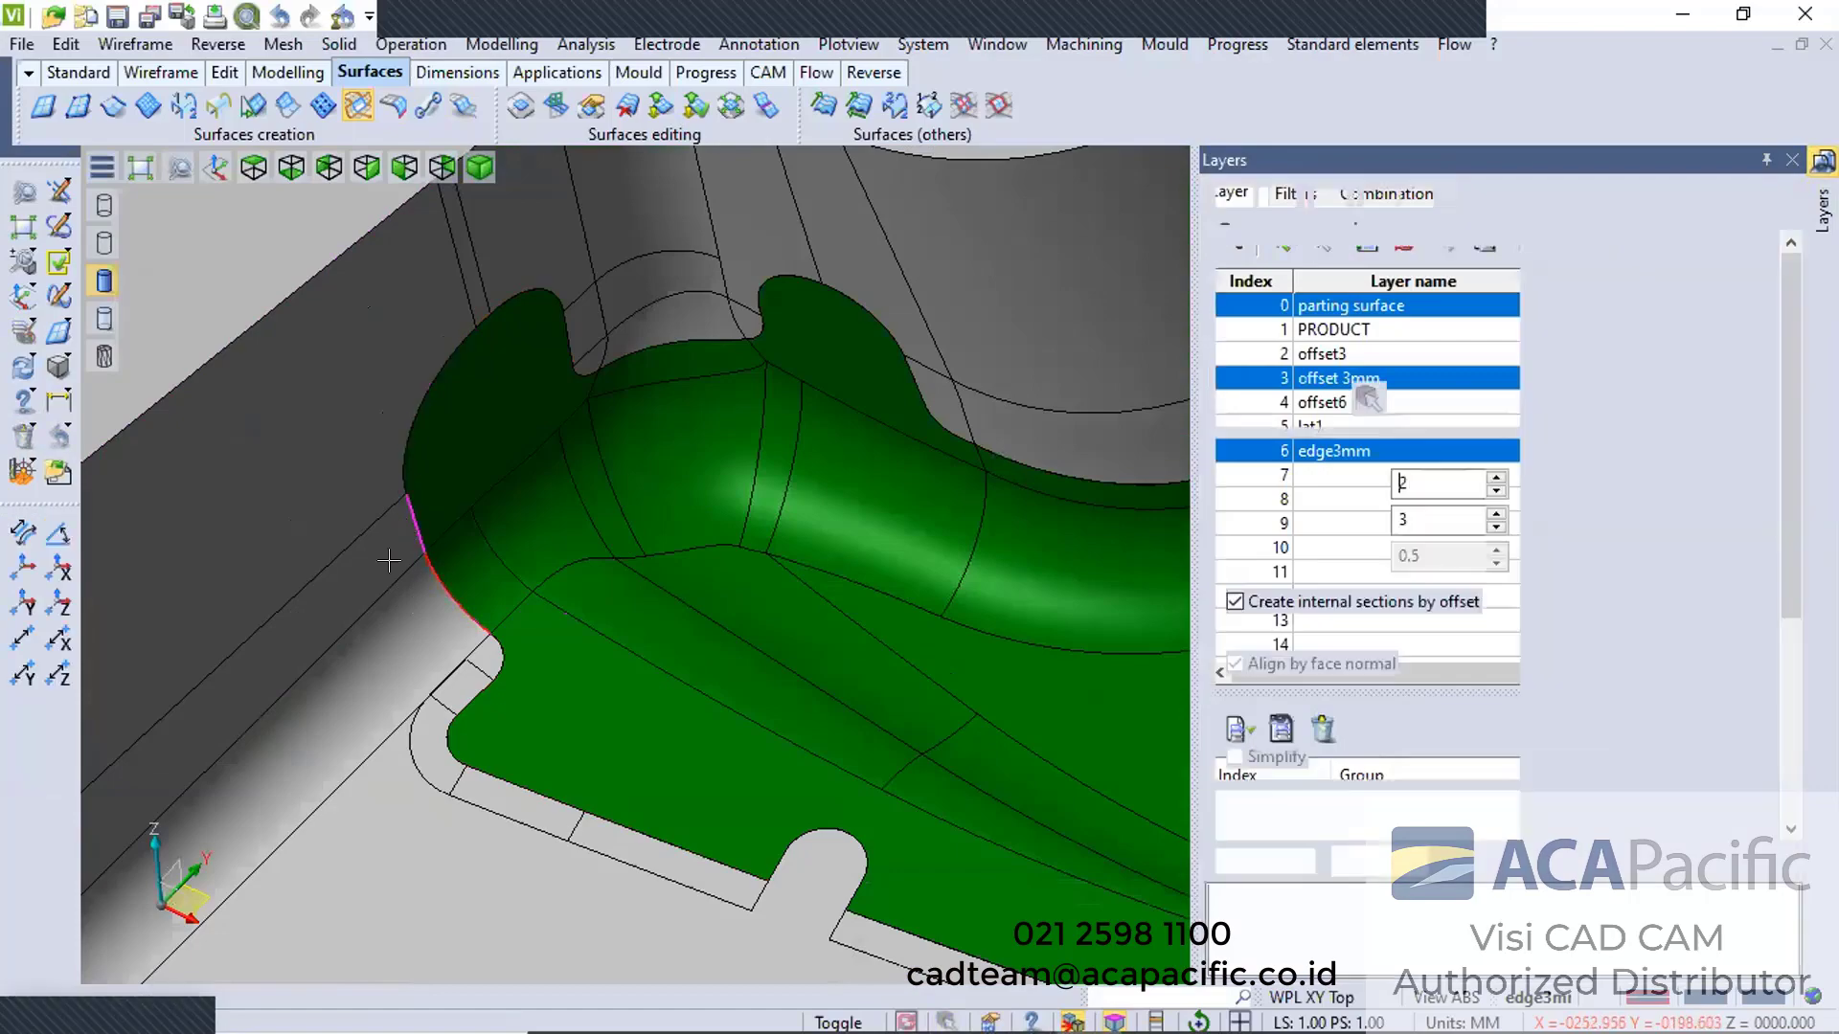
middle_click_drag(385, 513, 386, 501)
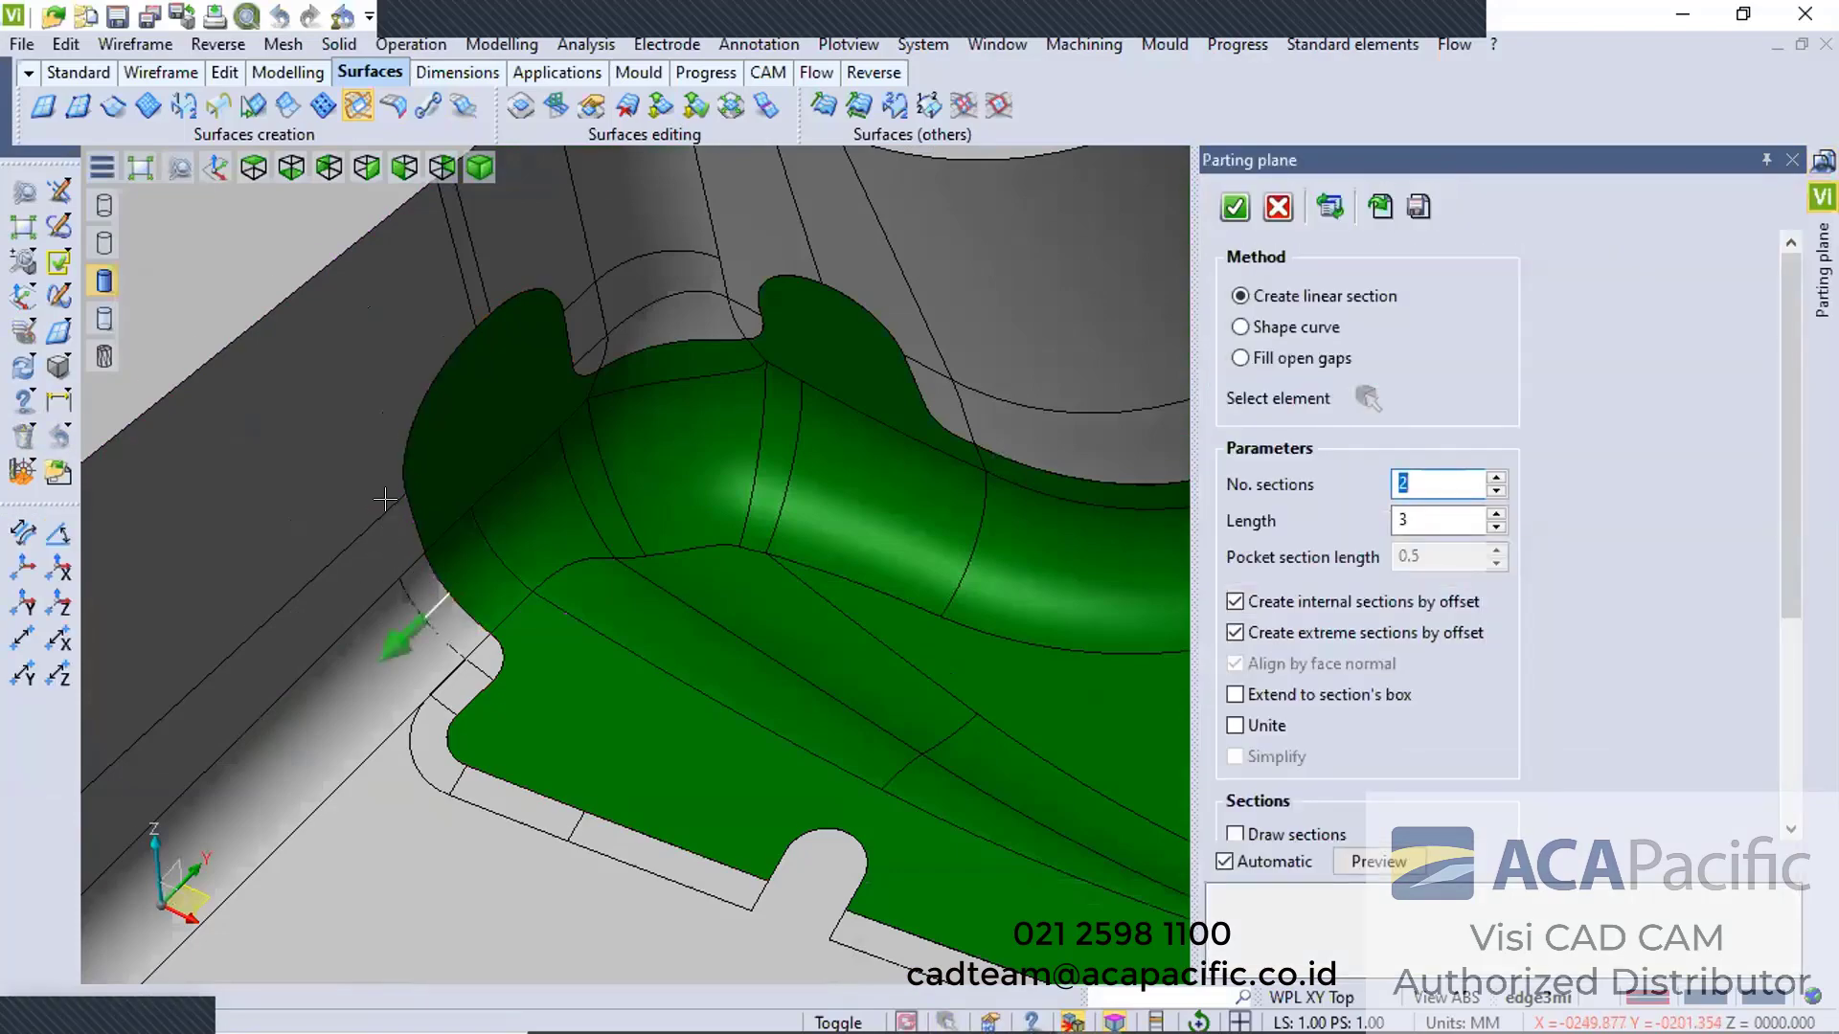
left_click(1394, 518)
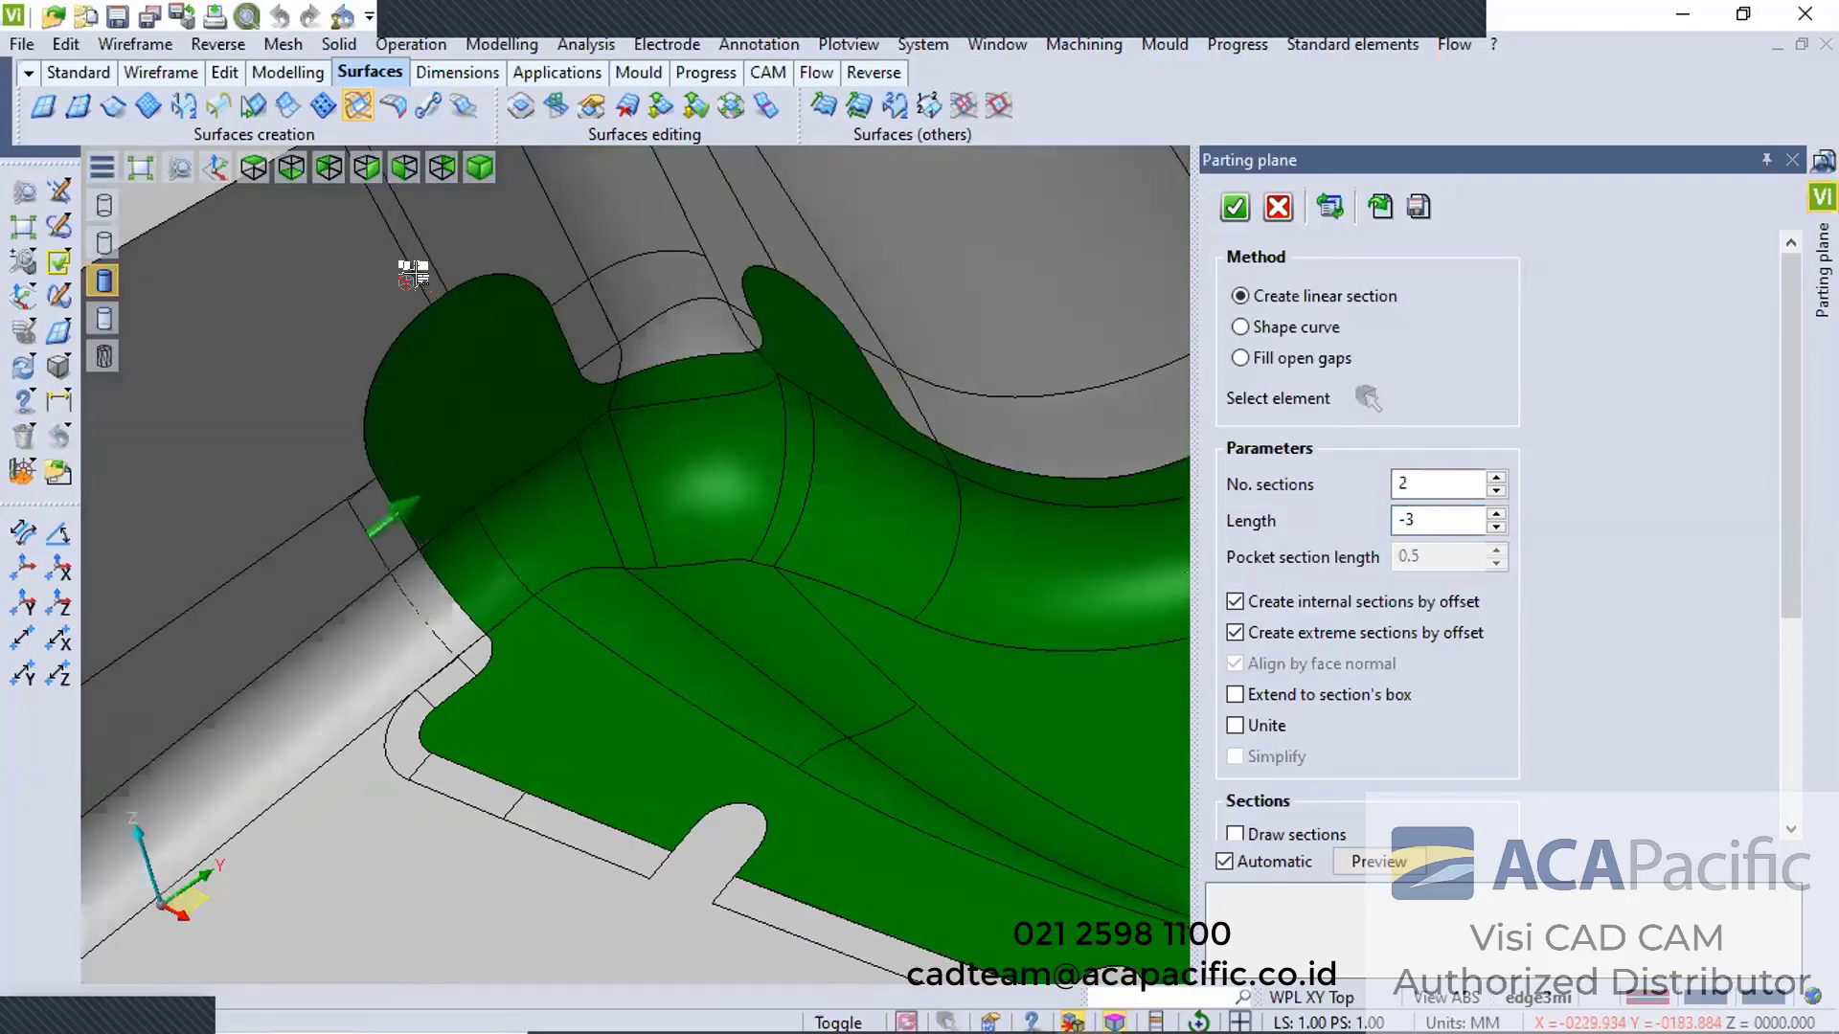
right_click(468, 254)
scroll(447, 315, "up", 3)
left_click(423, 298)
right_click(479, 416)
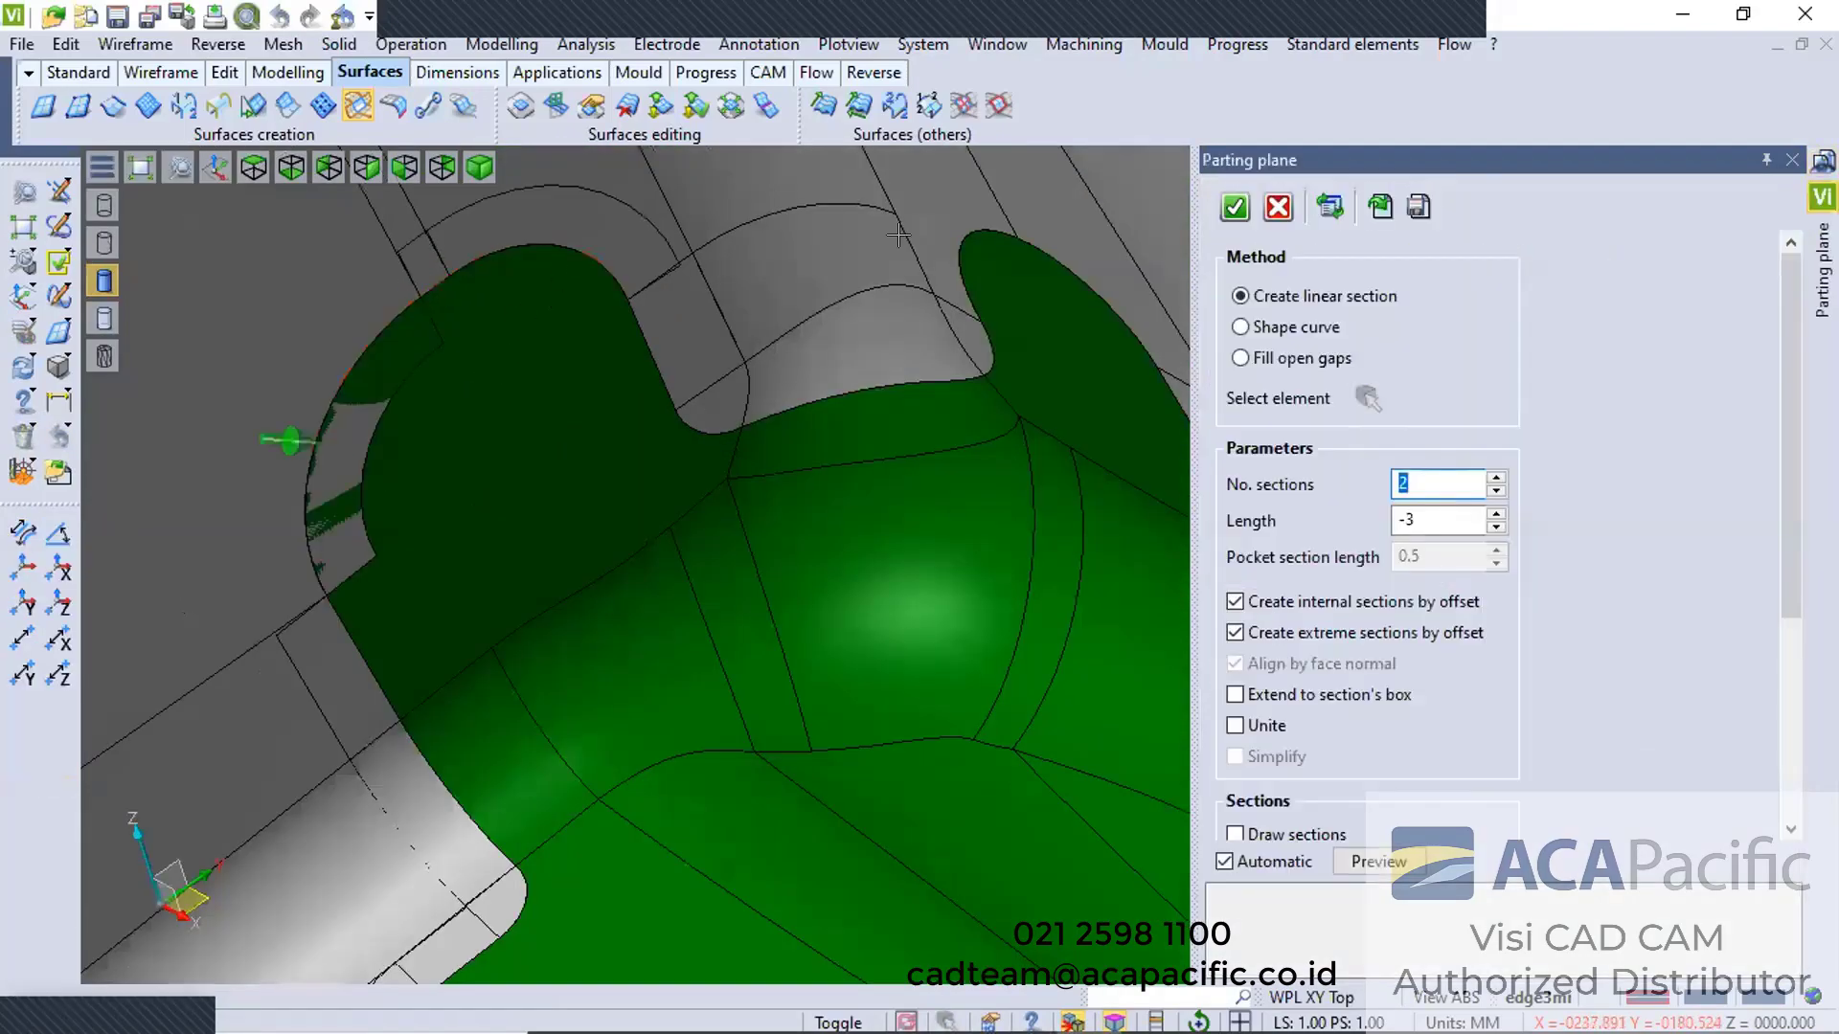
left_click(1237, 211)
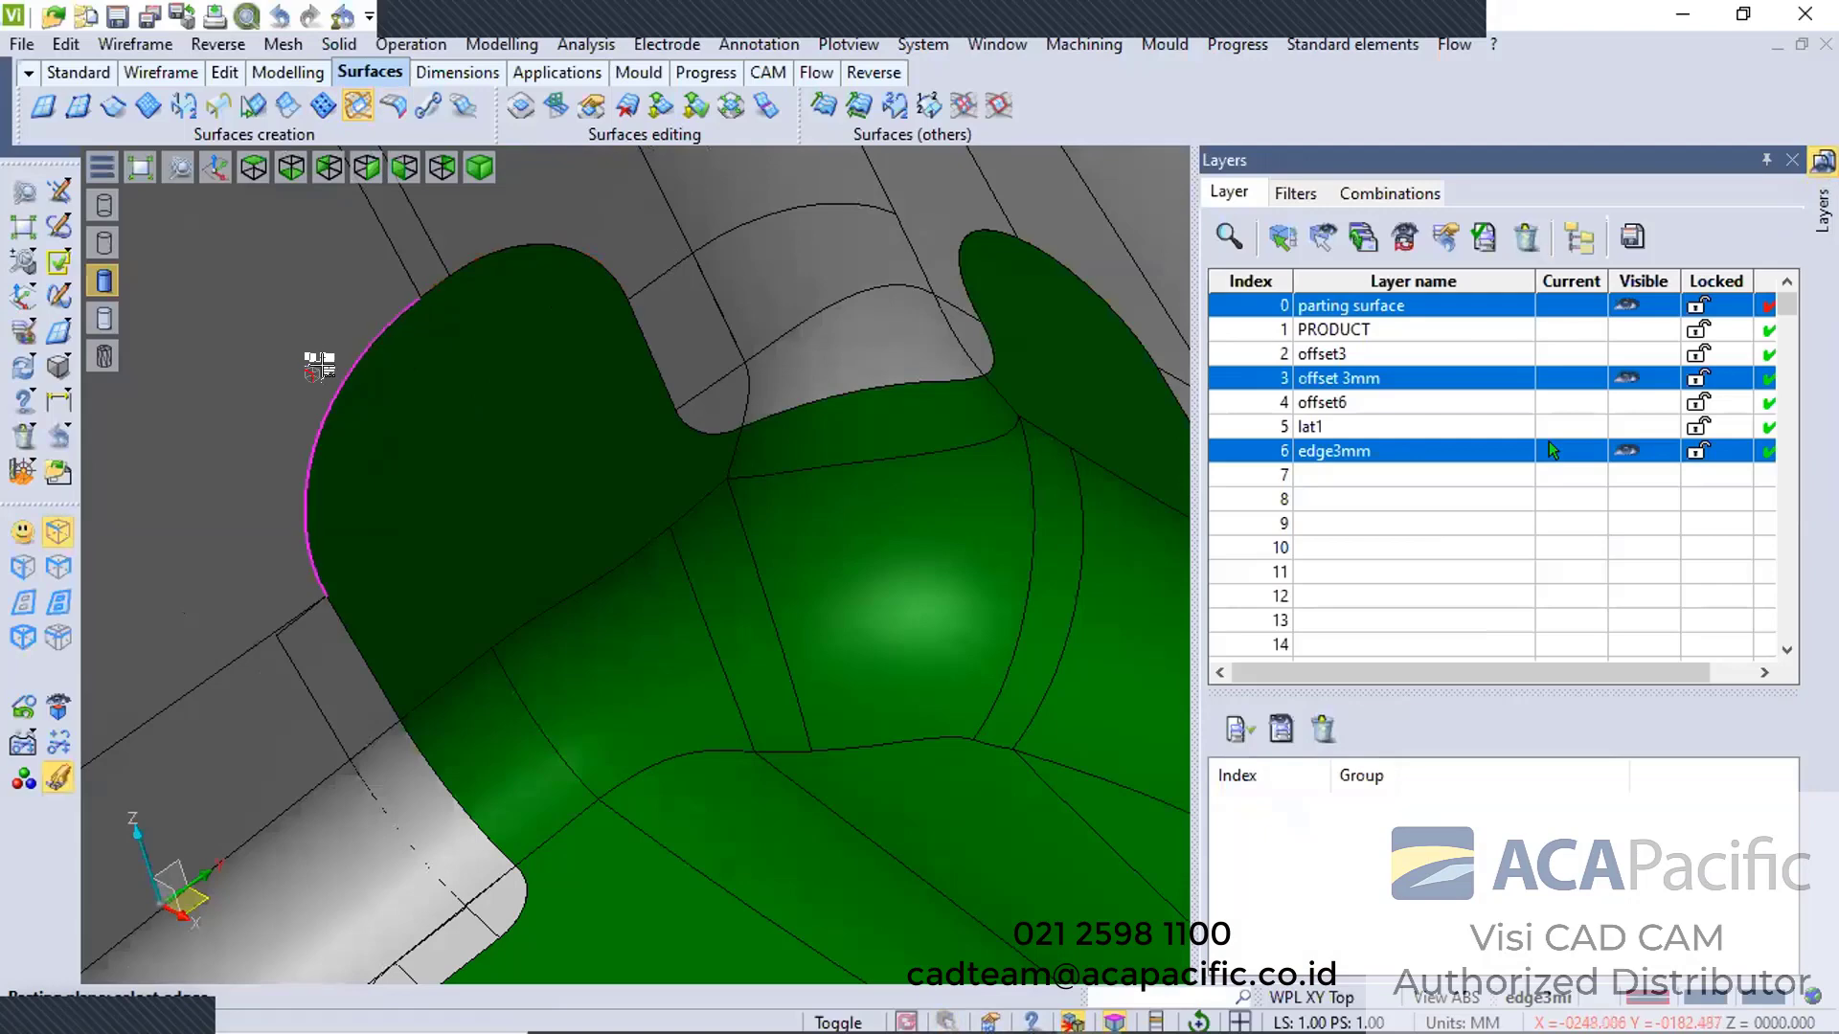
Create a parting plane strip along the raised tab's outer side arc only, with the length changed to 3
left_click(338, 375)
right_click(349, 381)
left_click(1402, 516)
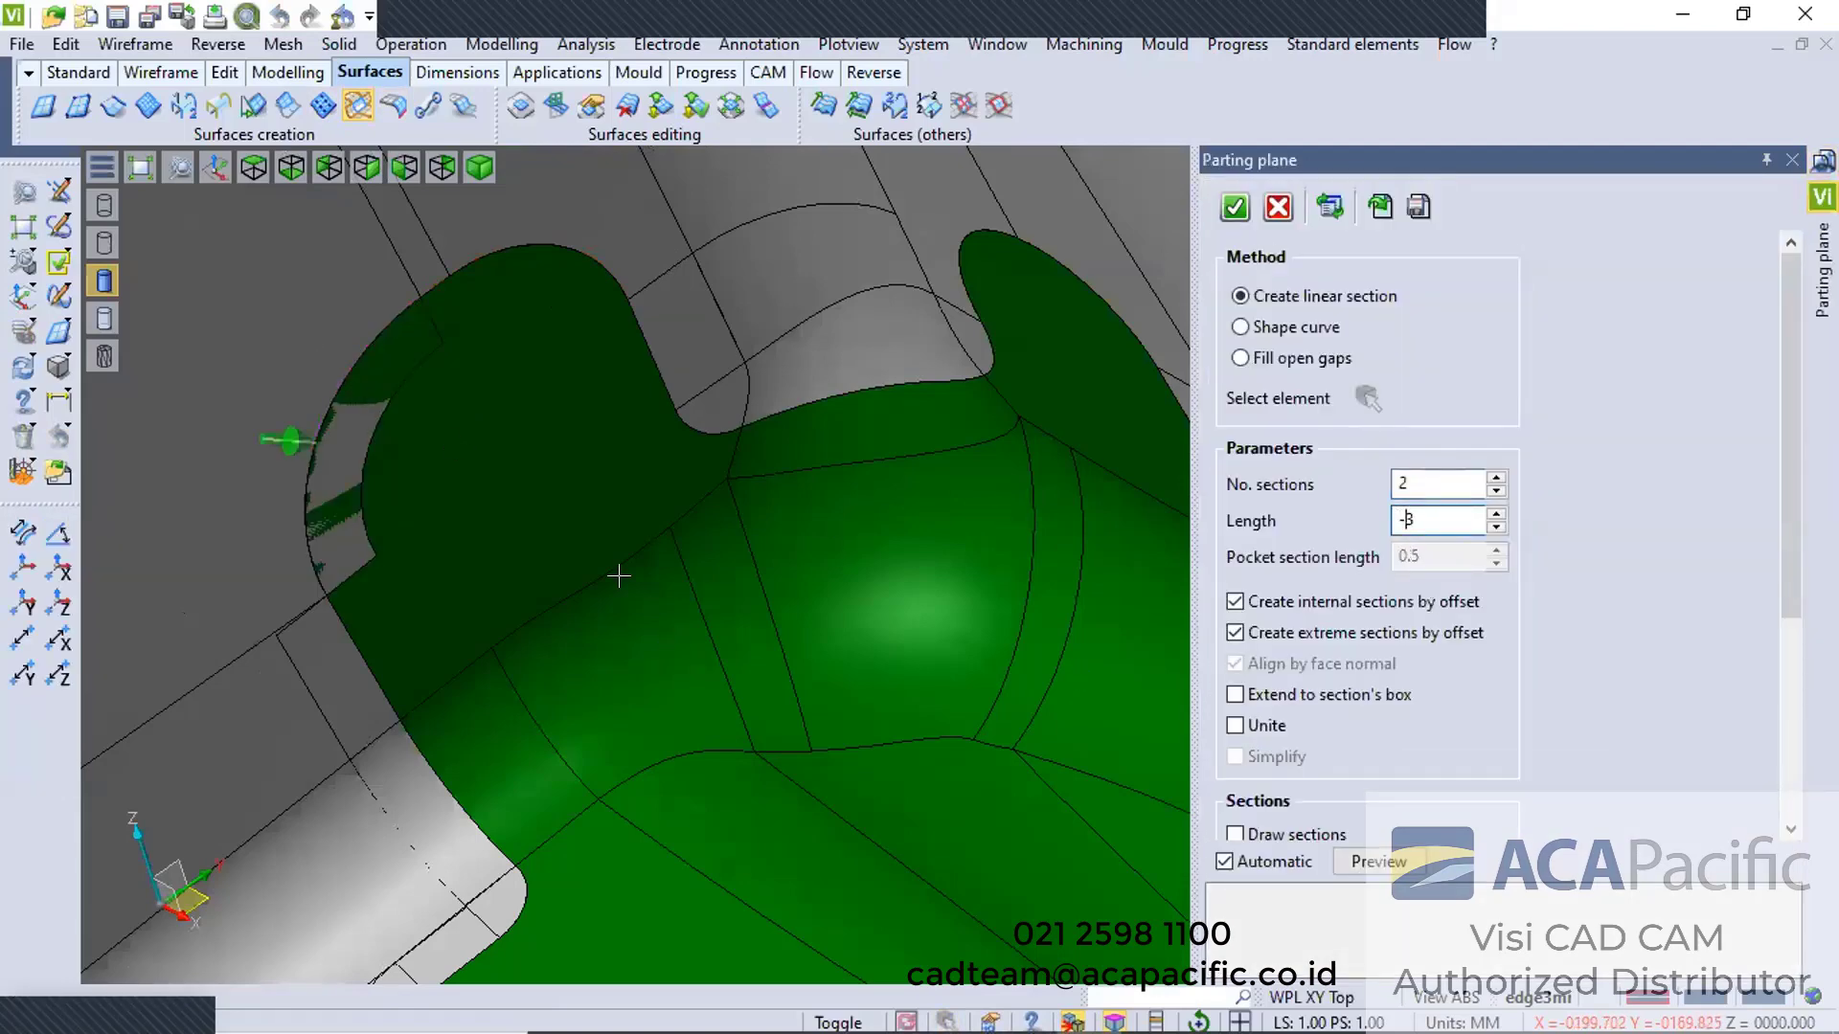
key("Return")
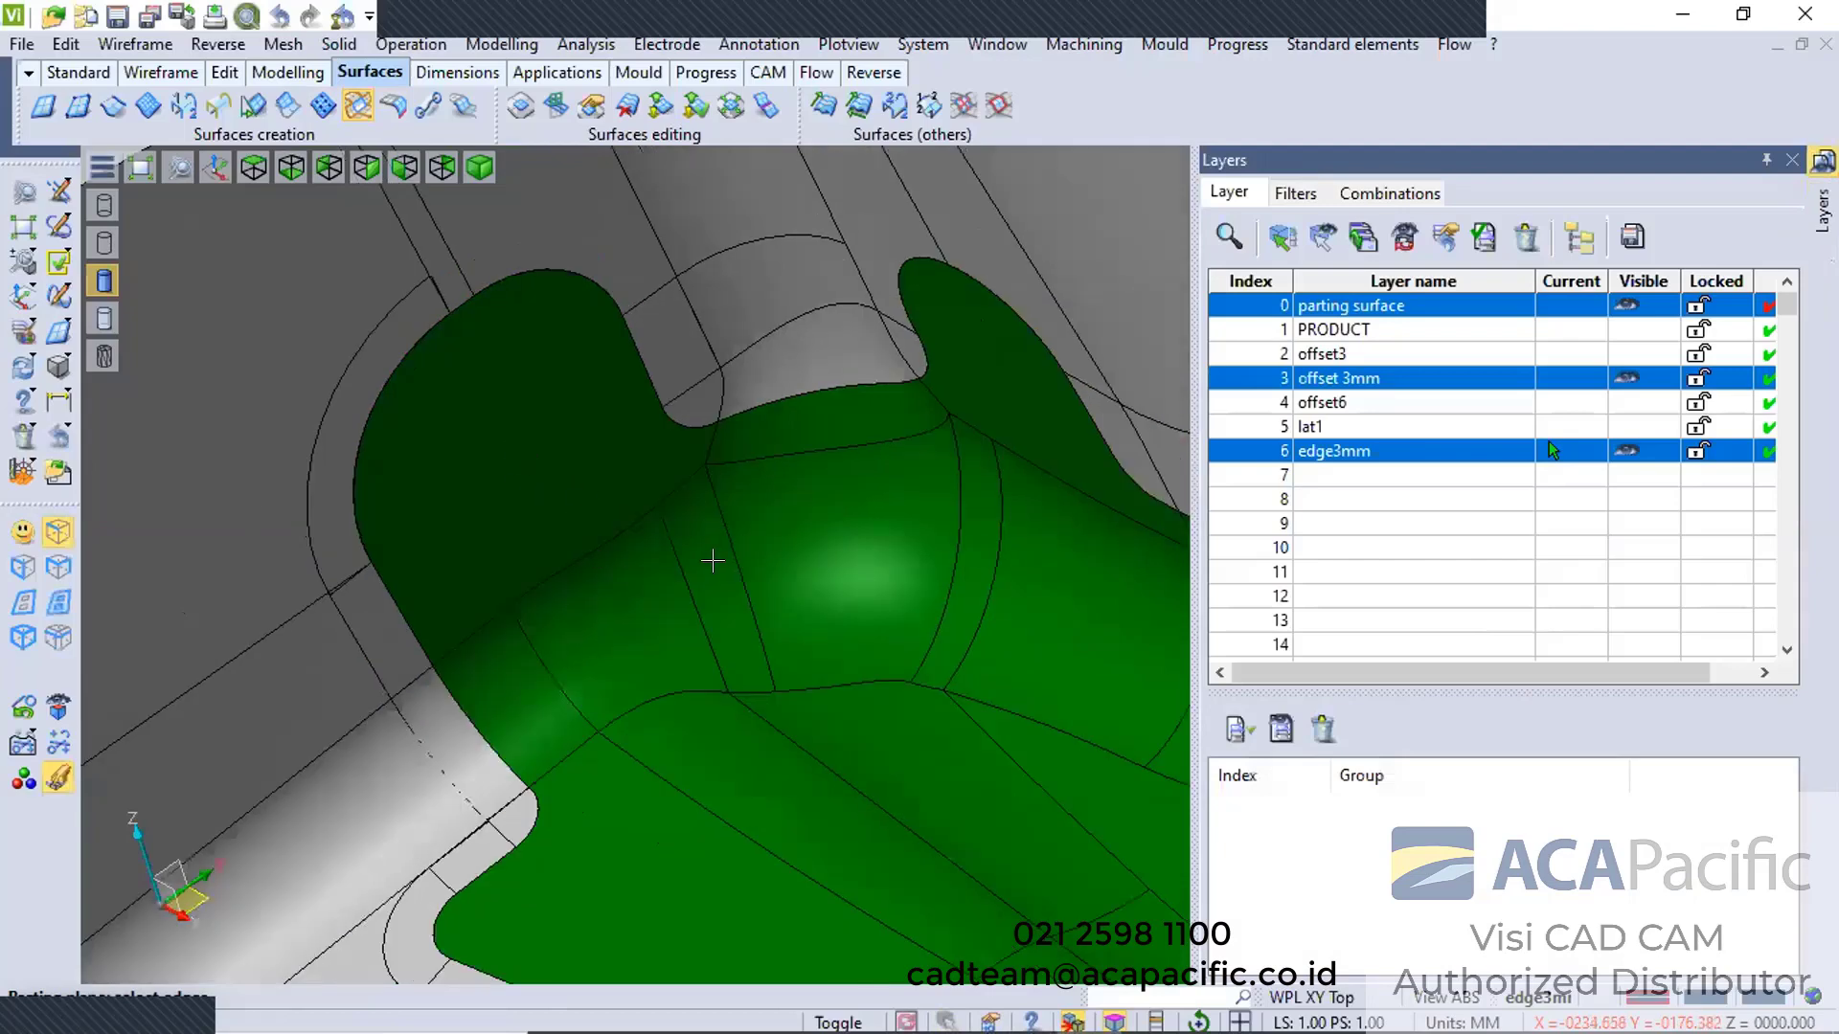
Hide the parting surface layer, leaving the offset 3mm and edge3mm layers displayed
scroll(543, 465, "down", 2)
middle_click_drag(555, 470, 1041, 285)
scroll(493, 530, "down", 3)
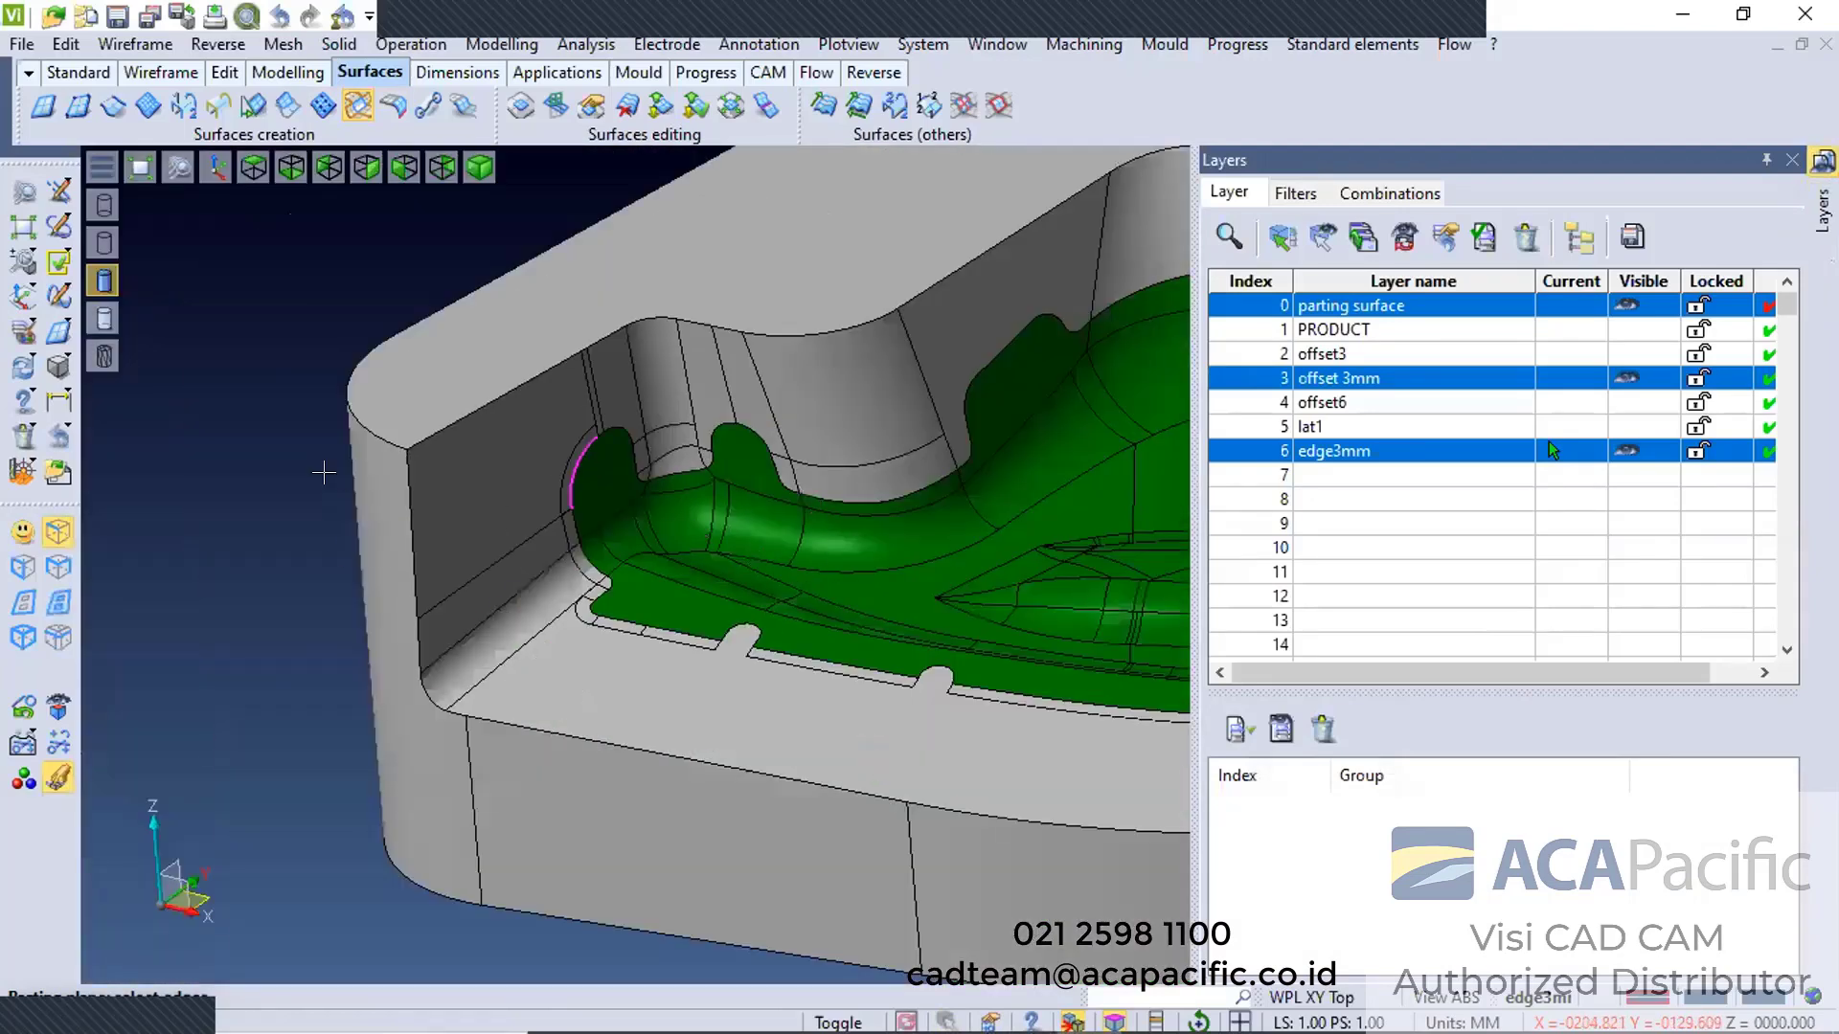
scroll(575, 623, "up", 3)
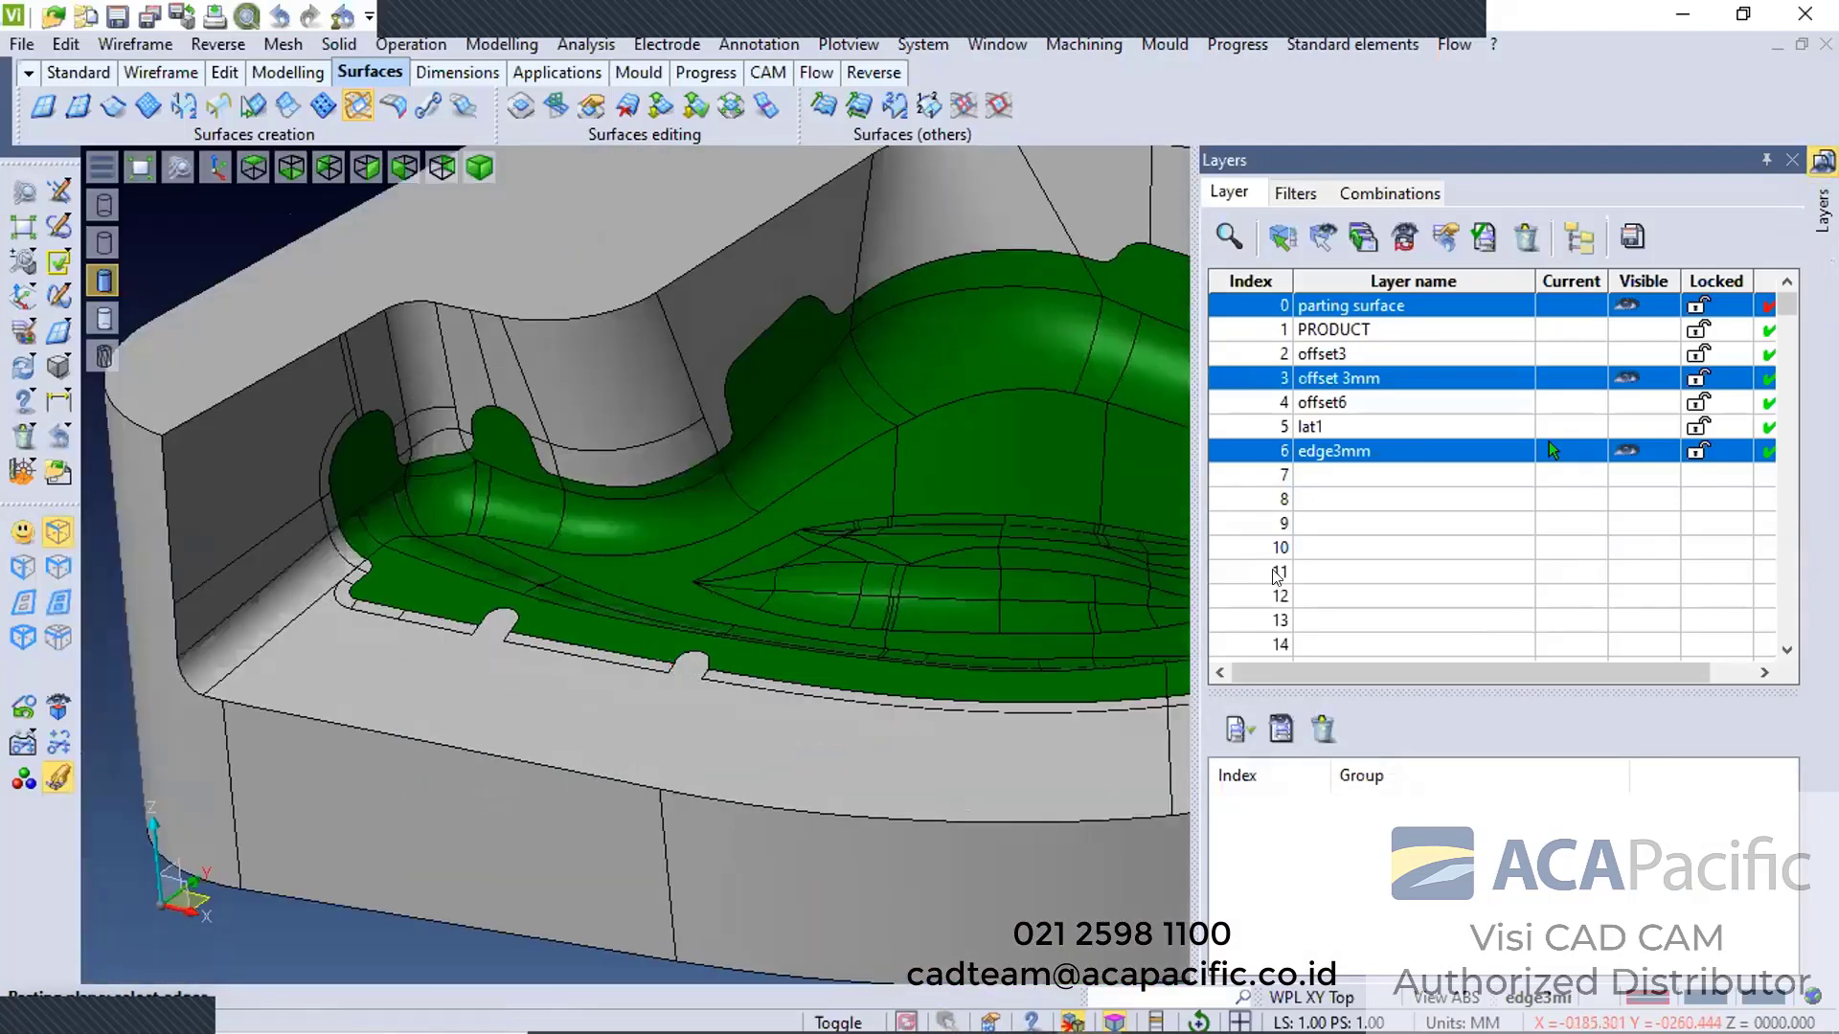
left_click(1626, 305)
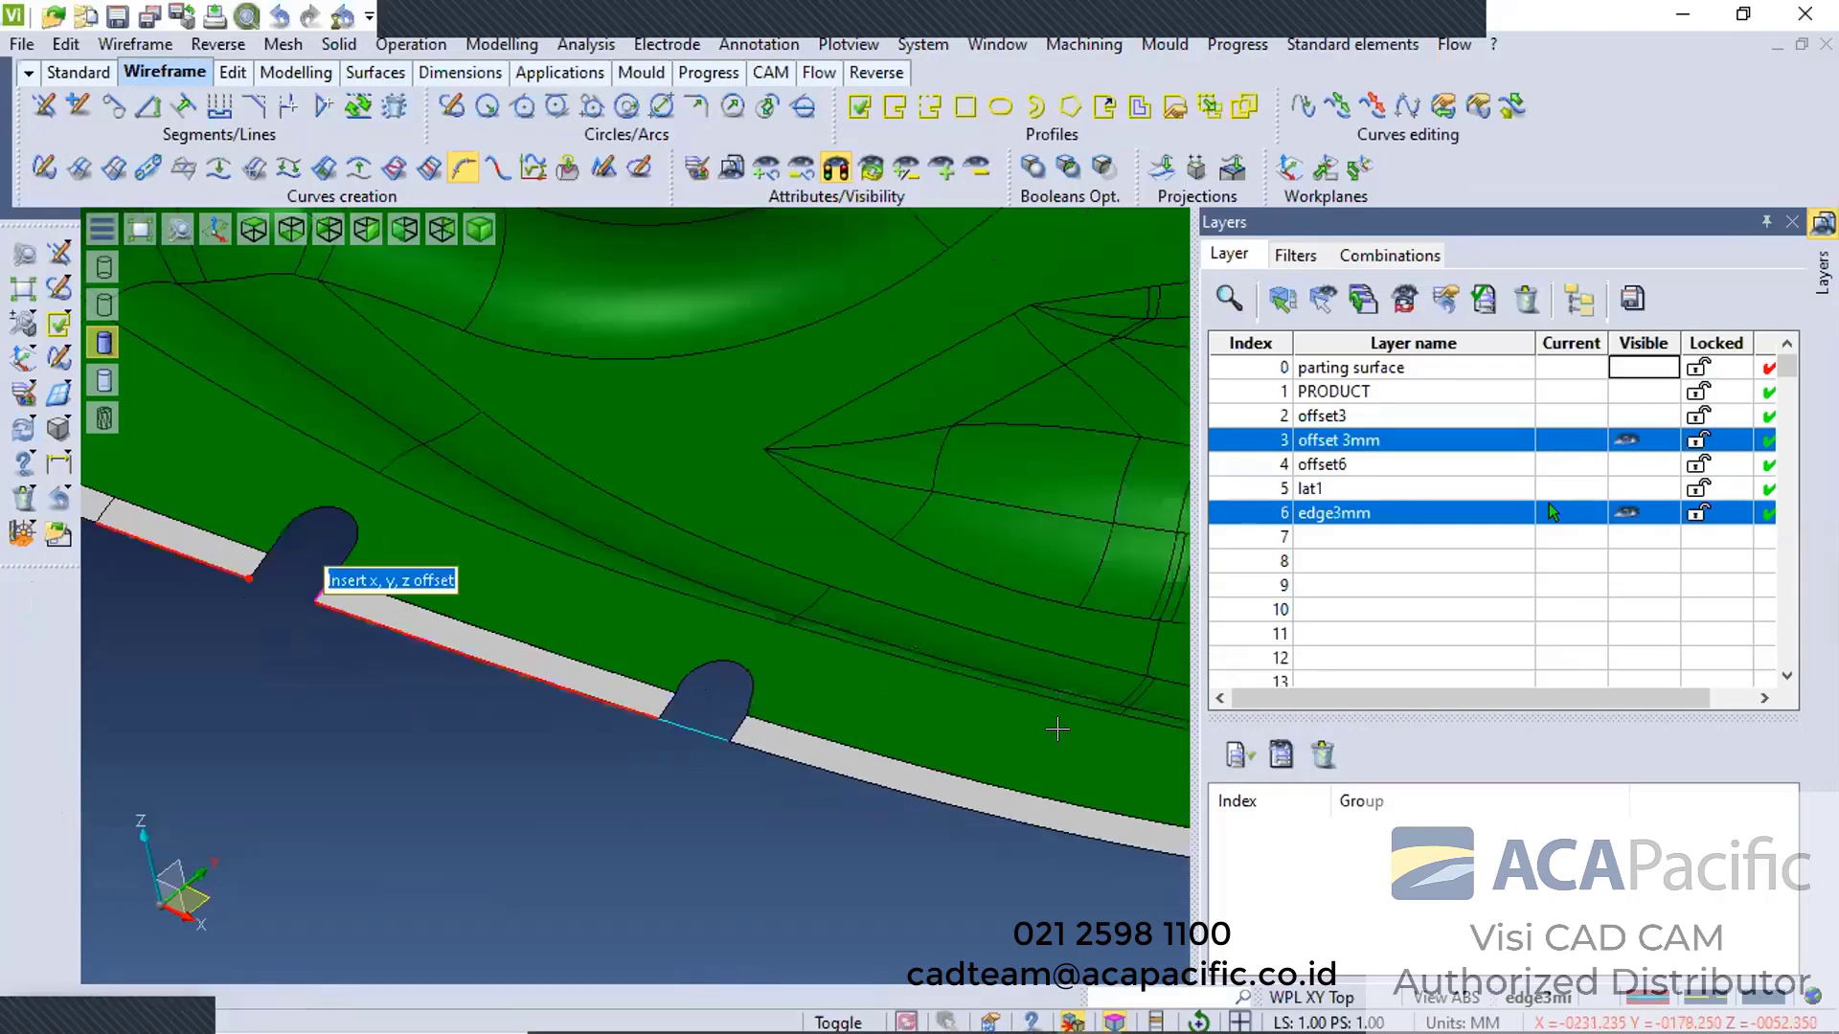
Bridge the front notches with blend curves joining the outer edges of the neighbouring strips
scroll(876, 607, "down", 5)
scroll(1091, 560, "up", 5)
left_click(916, 609)
left_click(1048, 571)
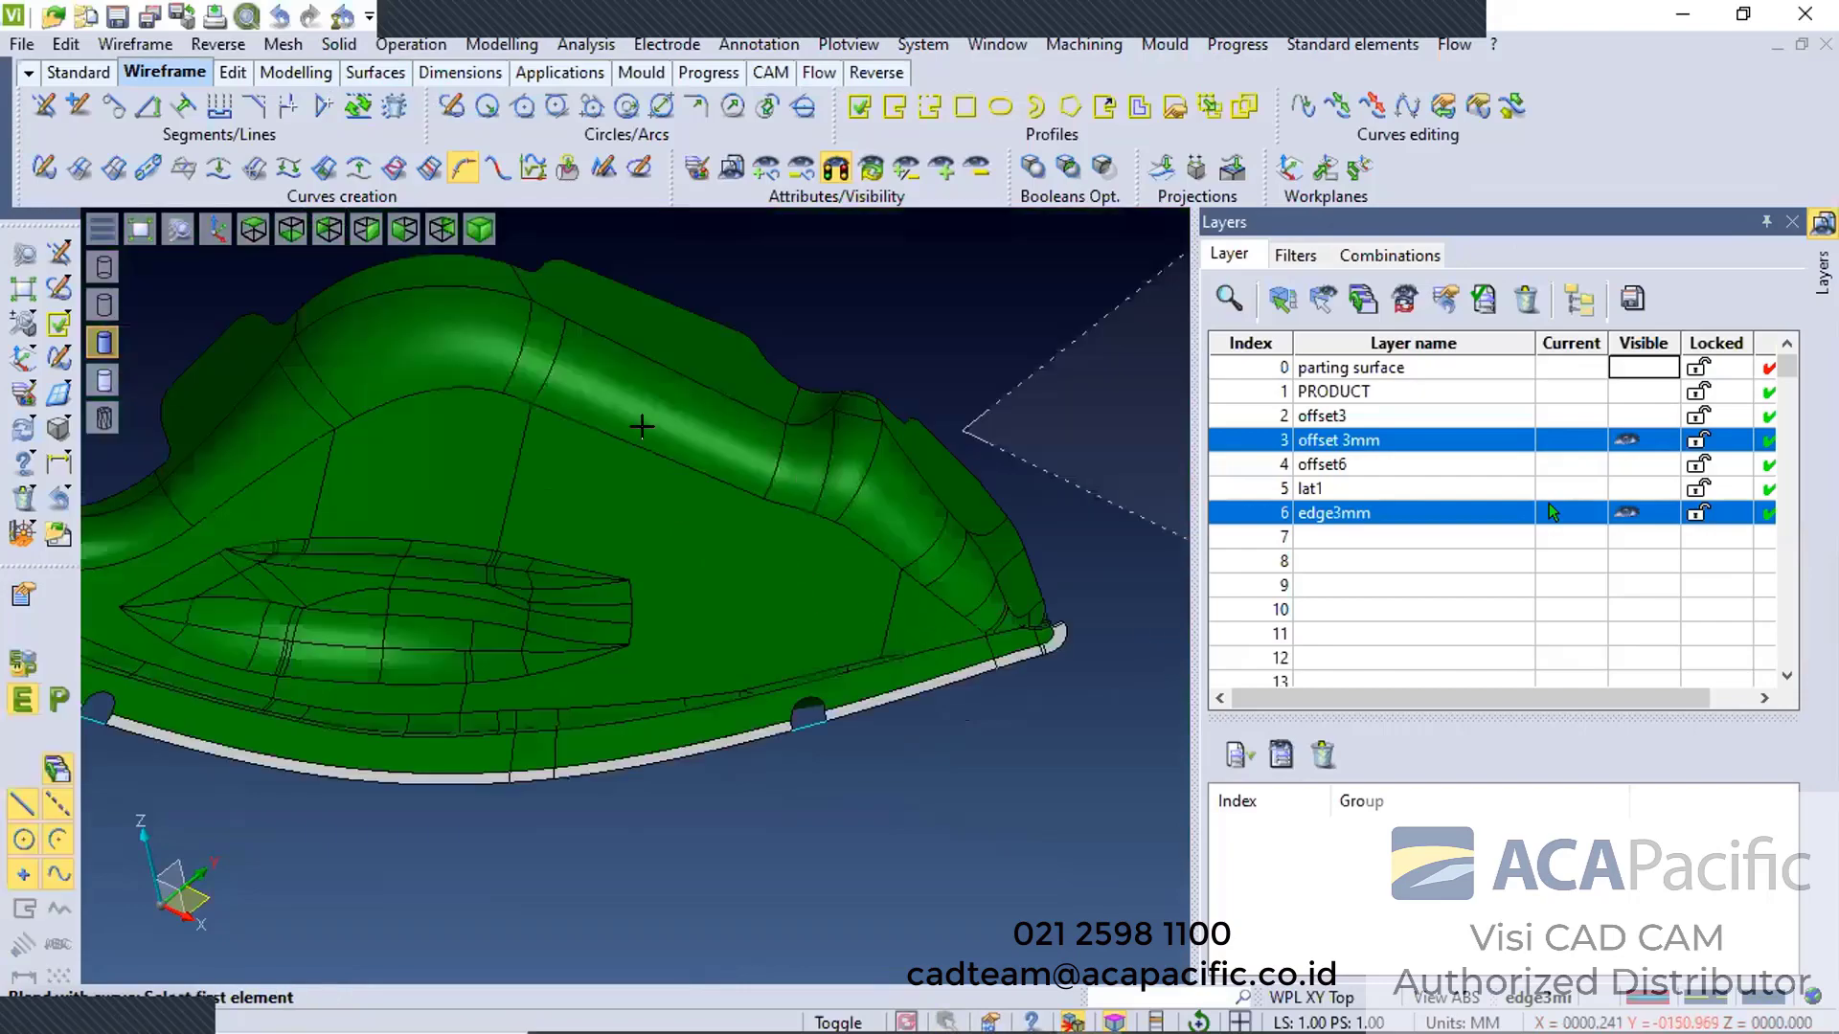
Close the tiny gap between the two strips' outer corners at the inner recess with a curve
middle_click_drag(632, 433, 707, 563)
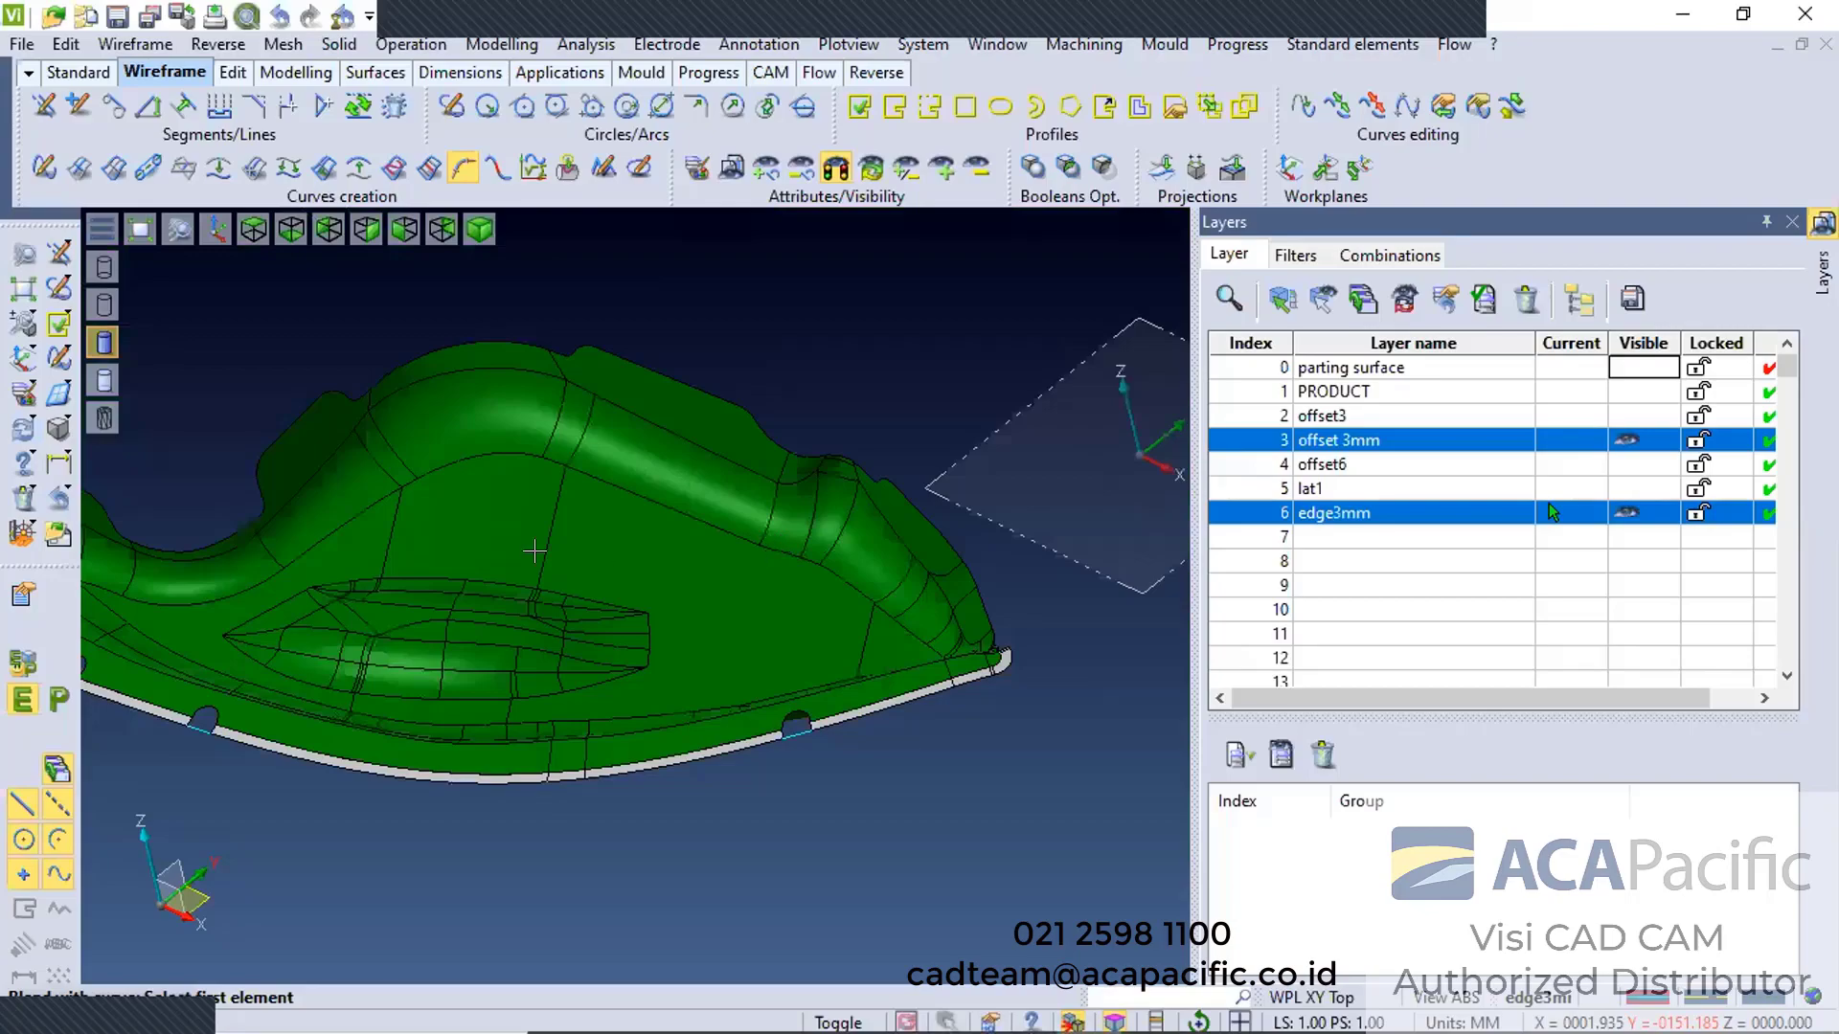
scroll(599, 559, "up", 6)
scroll(707, 564, "down", 3)
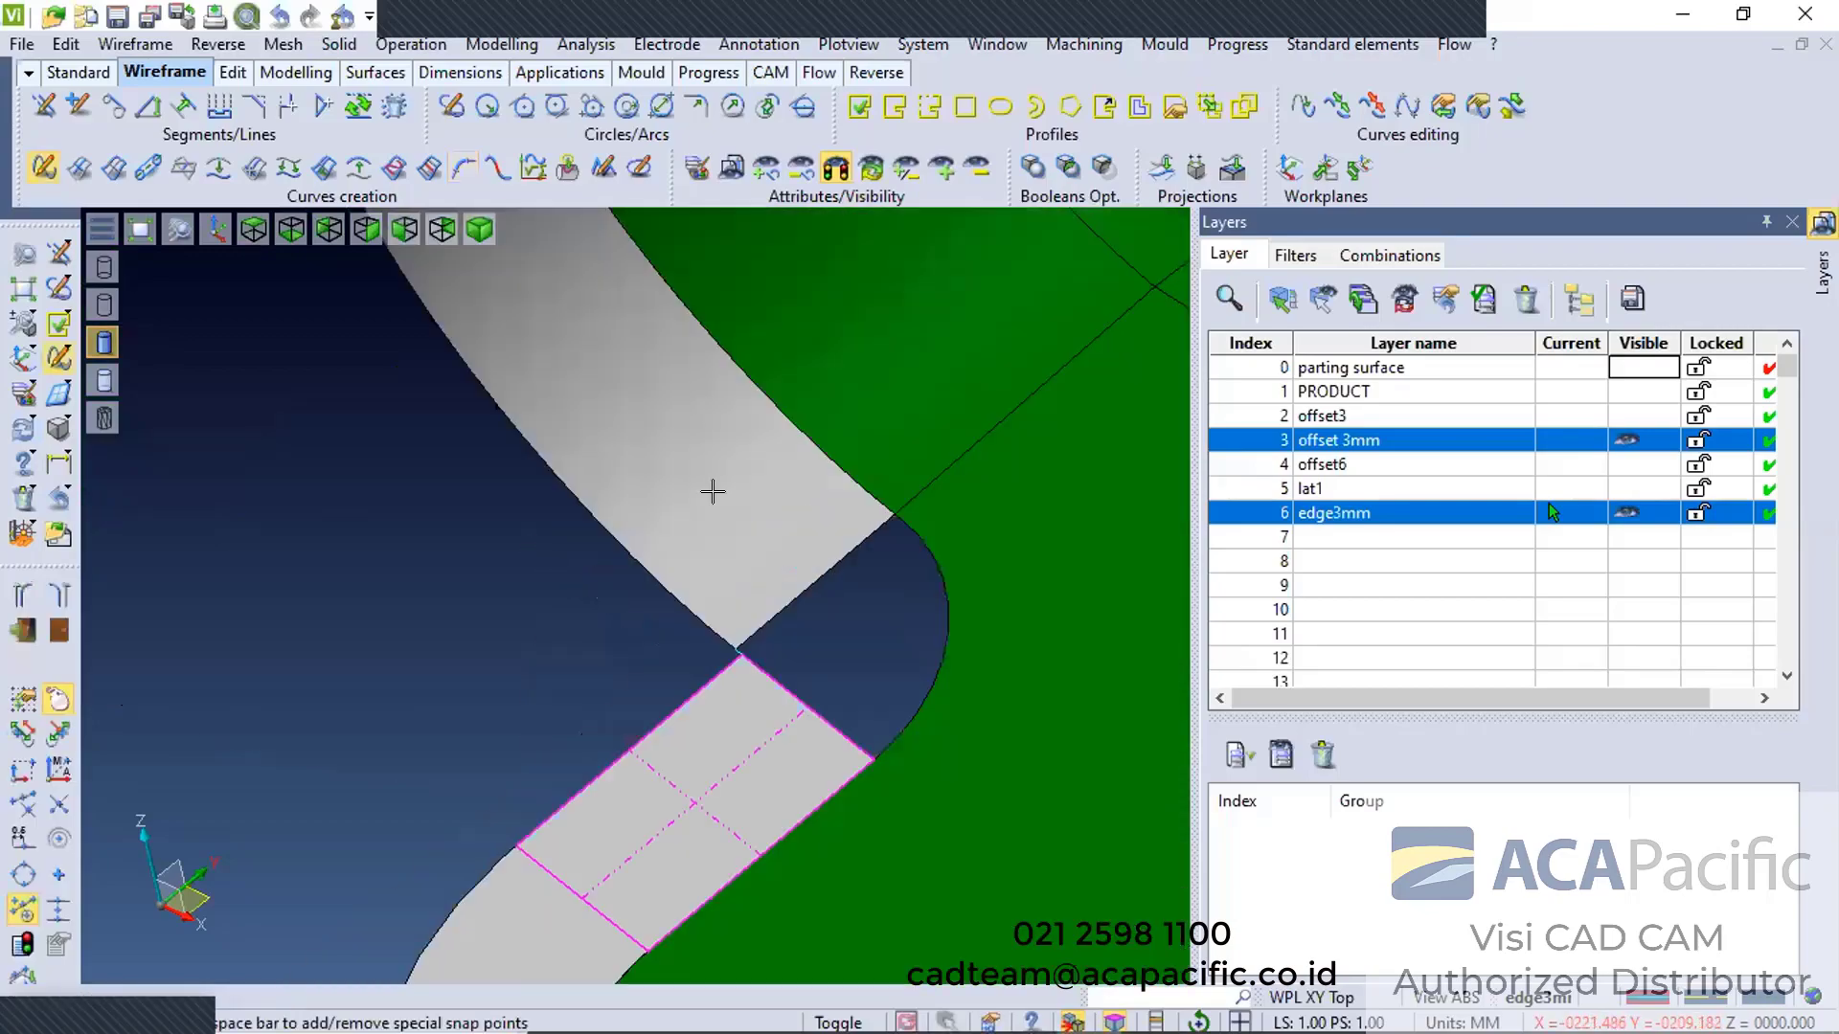
scroll(693, 380, "down", 5)
key("Escape")
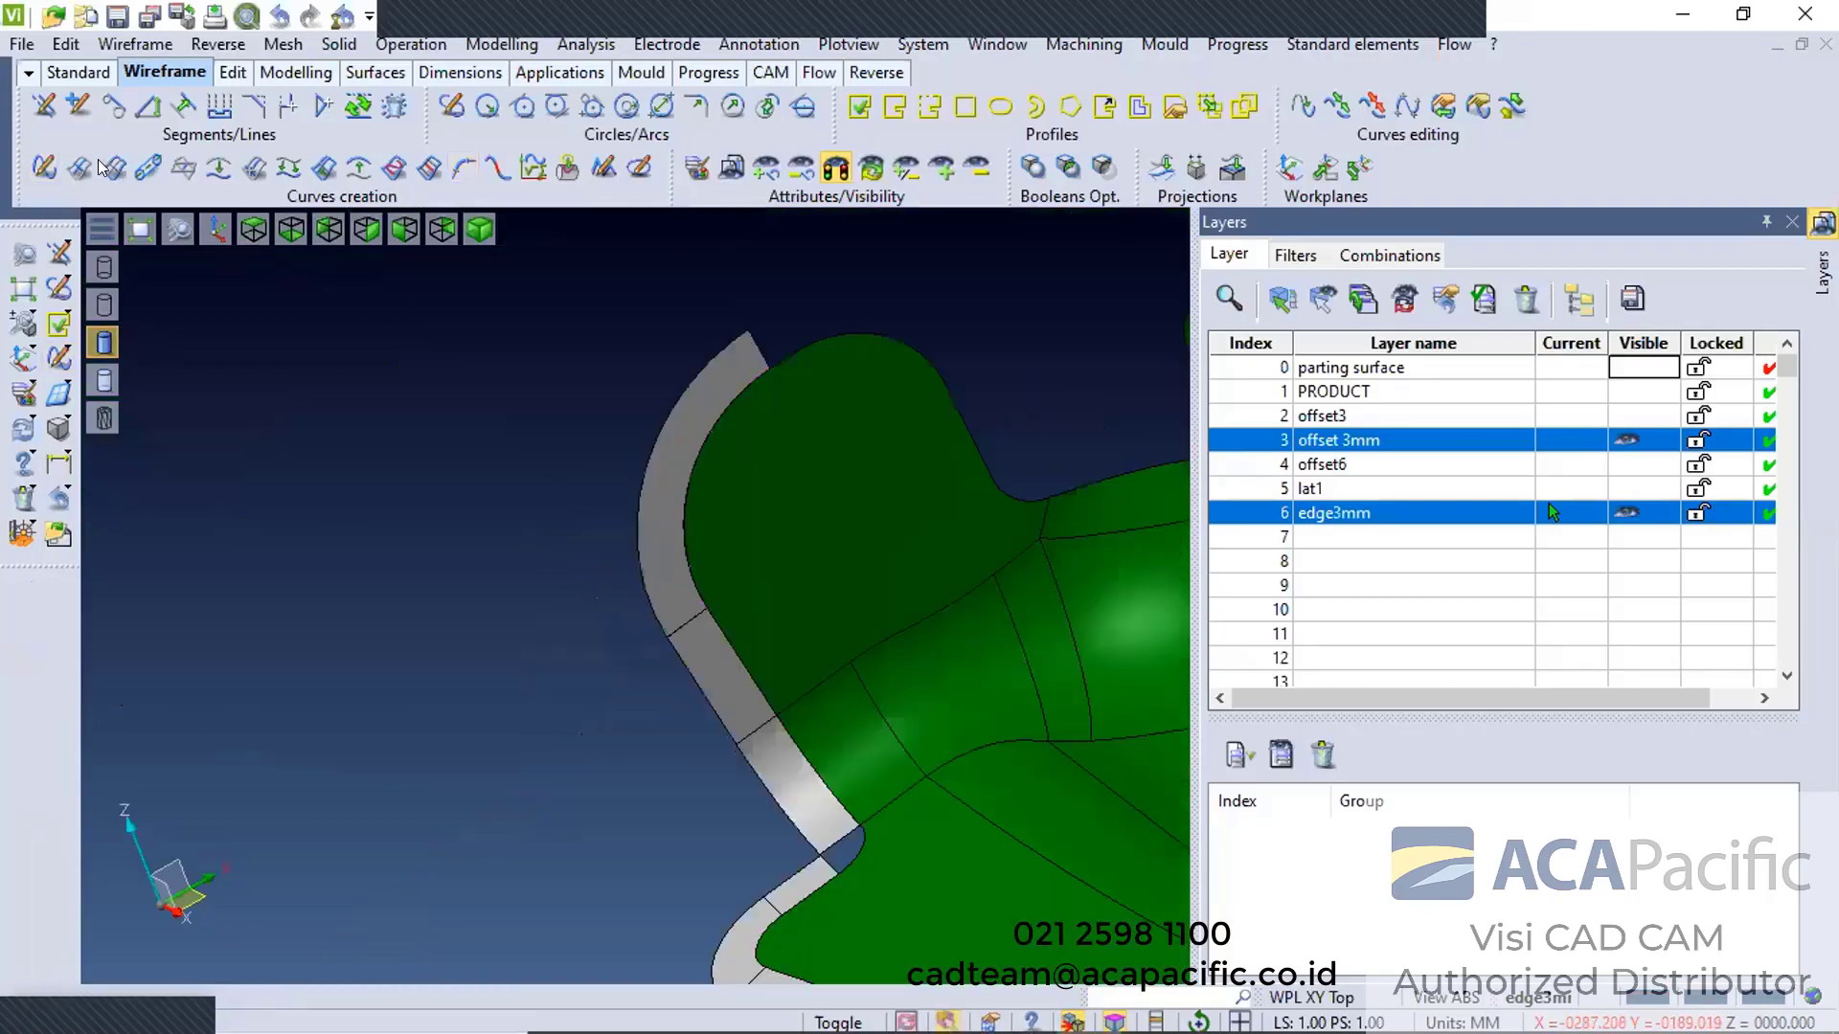
Extract the outer edges of all the parting strips as curves, from the raised tab around to the far corner strip
left_click(645, 403)
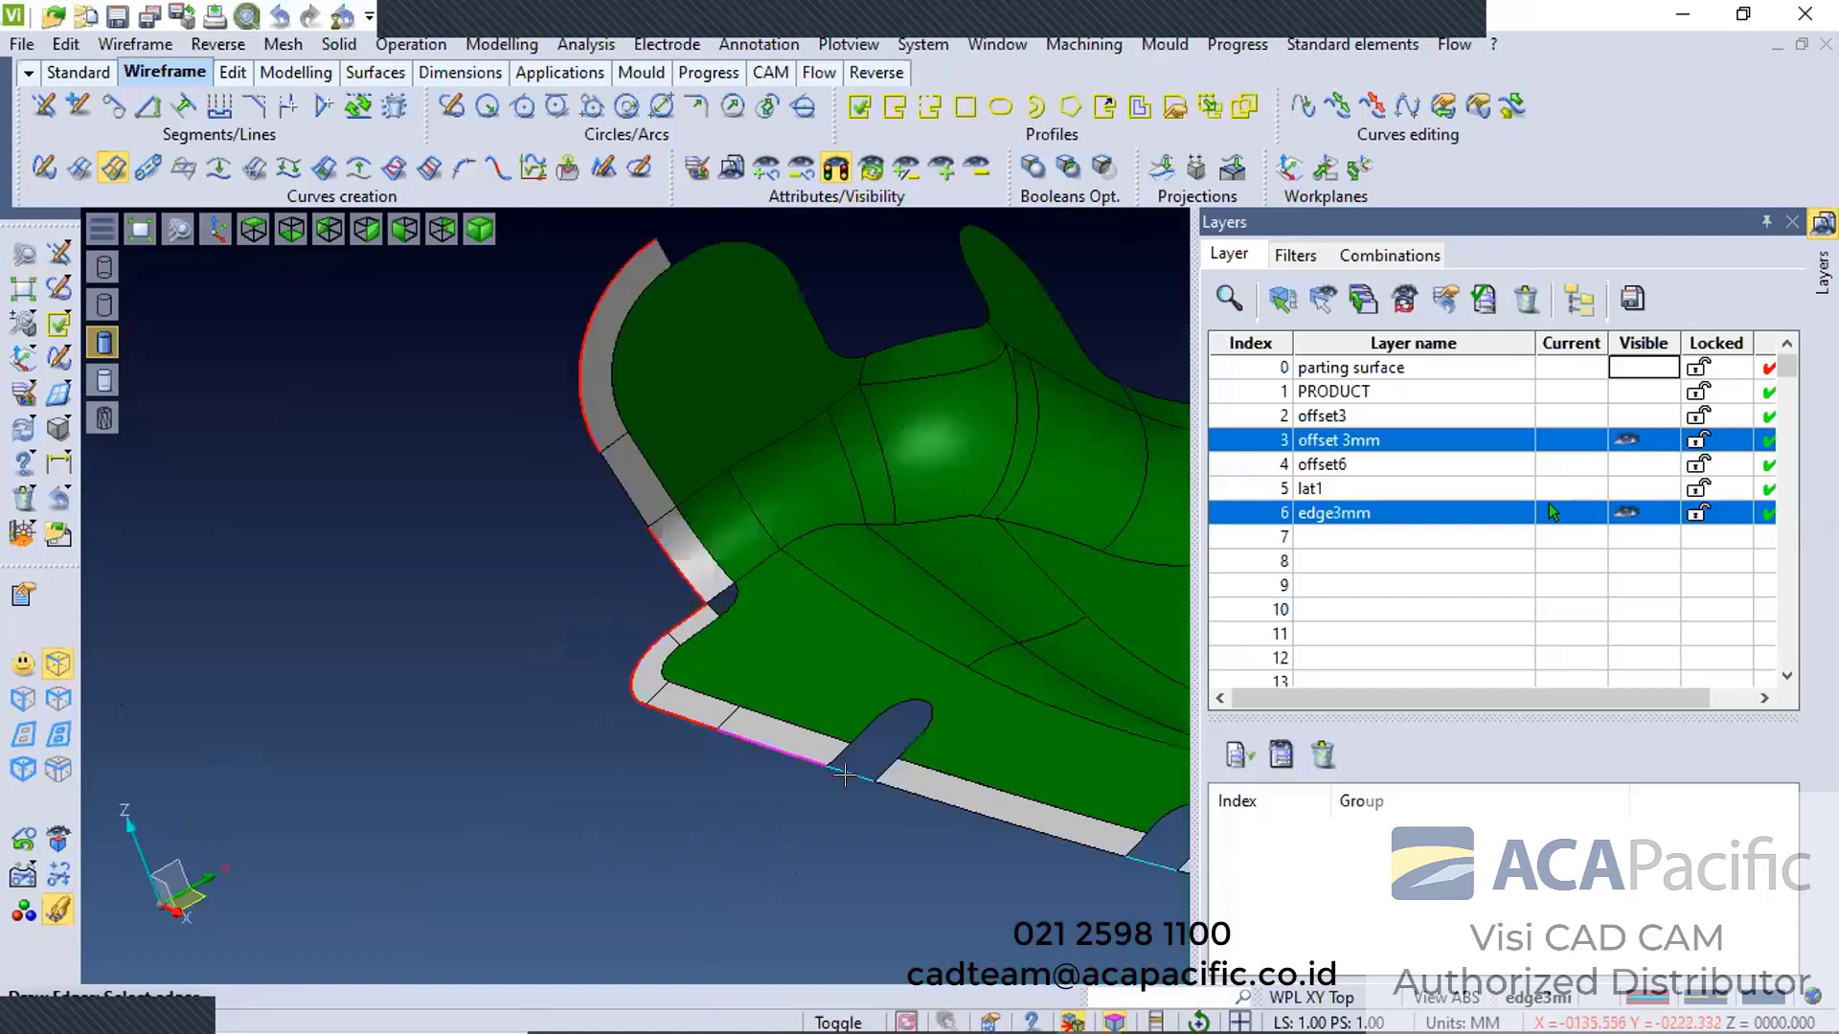
left_click(892, 794)
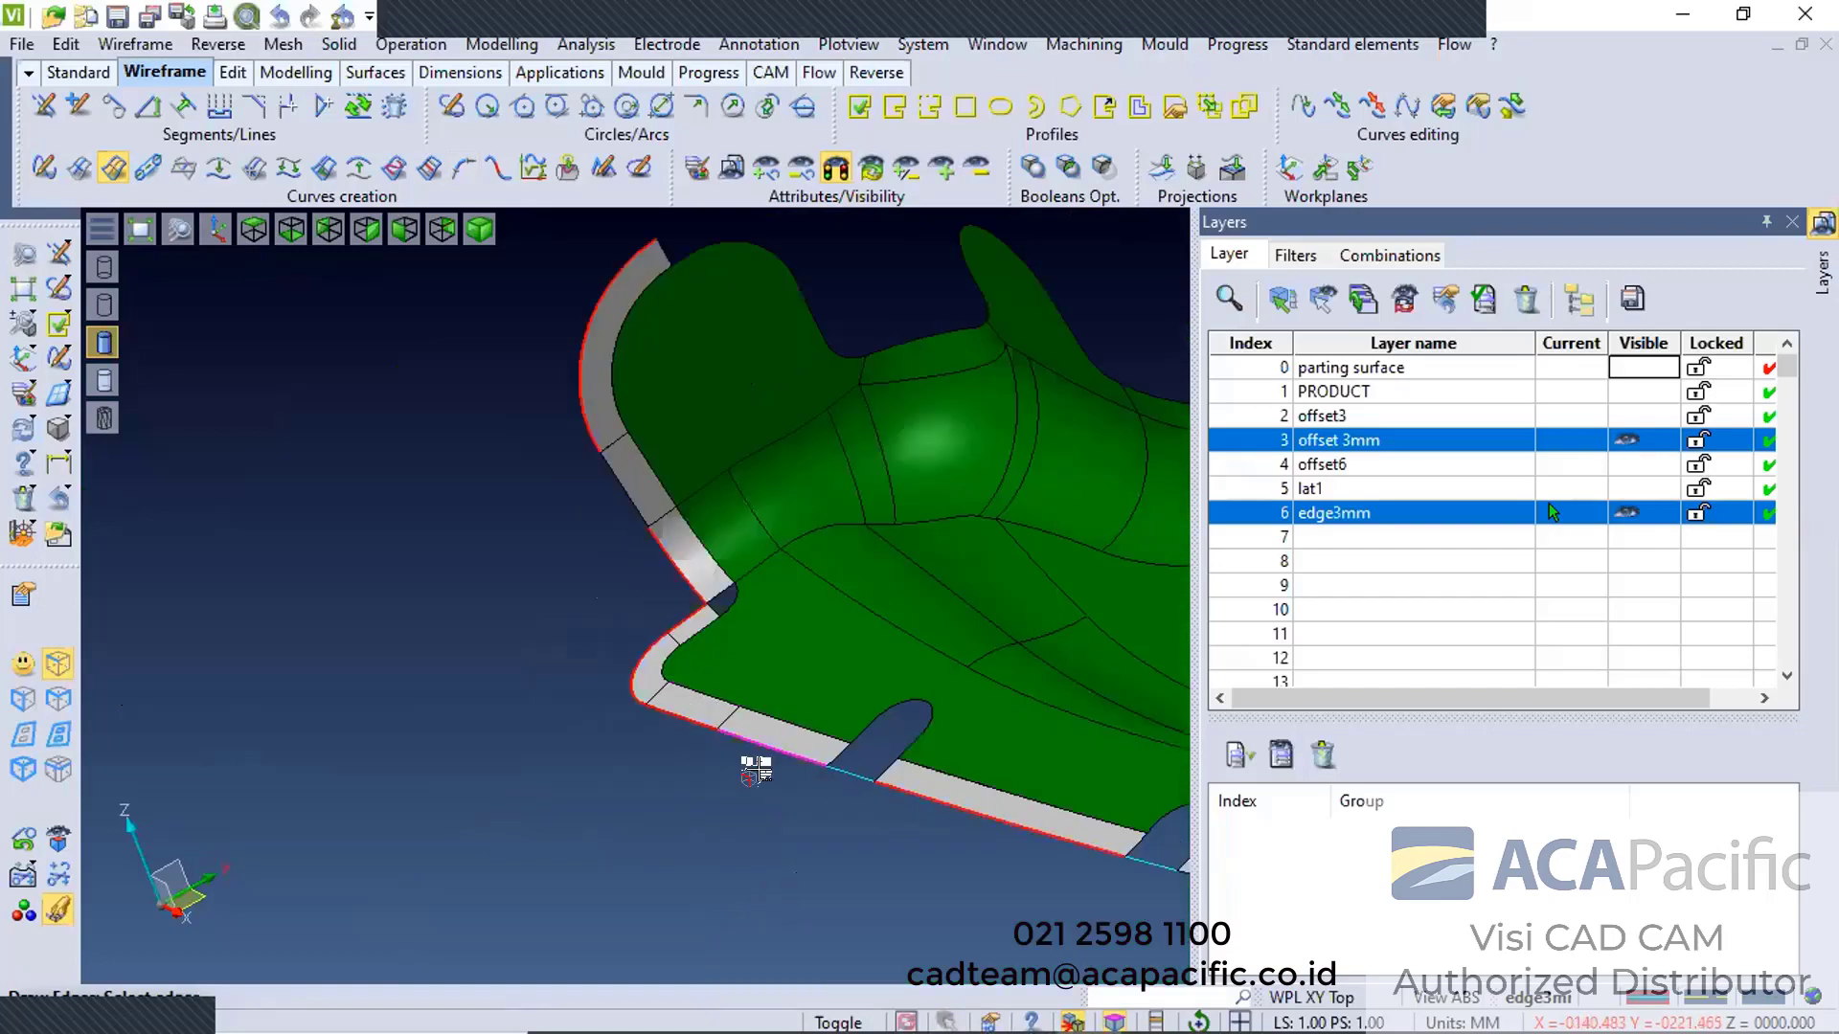
scroll(1032, 794, "down", 2)
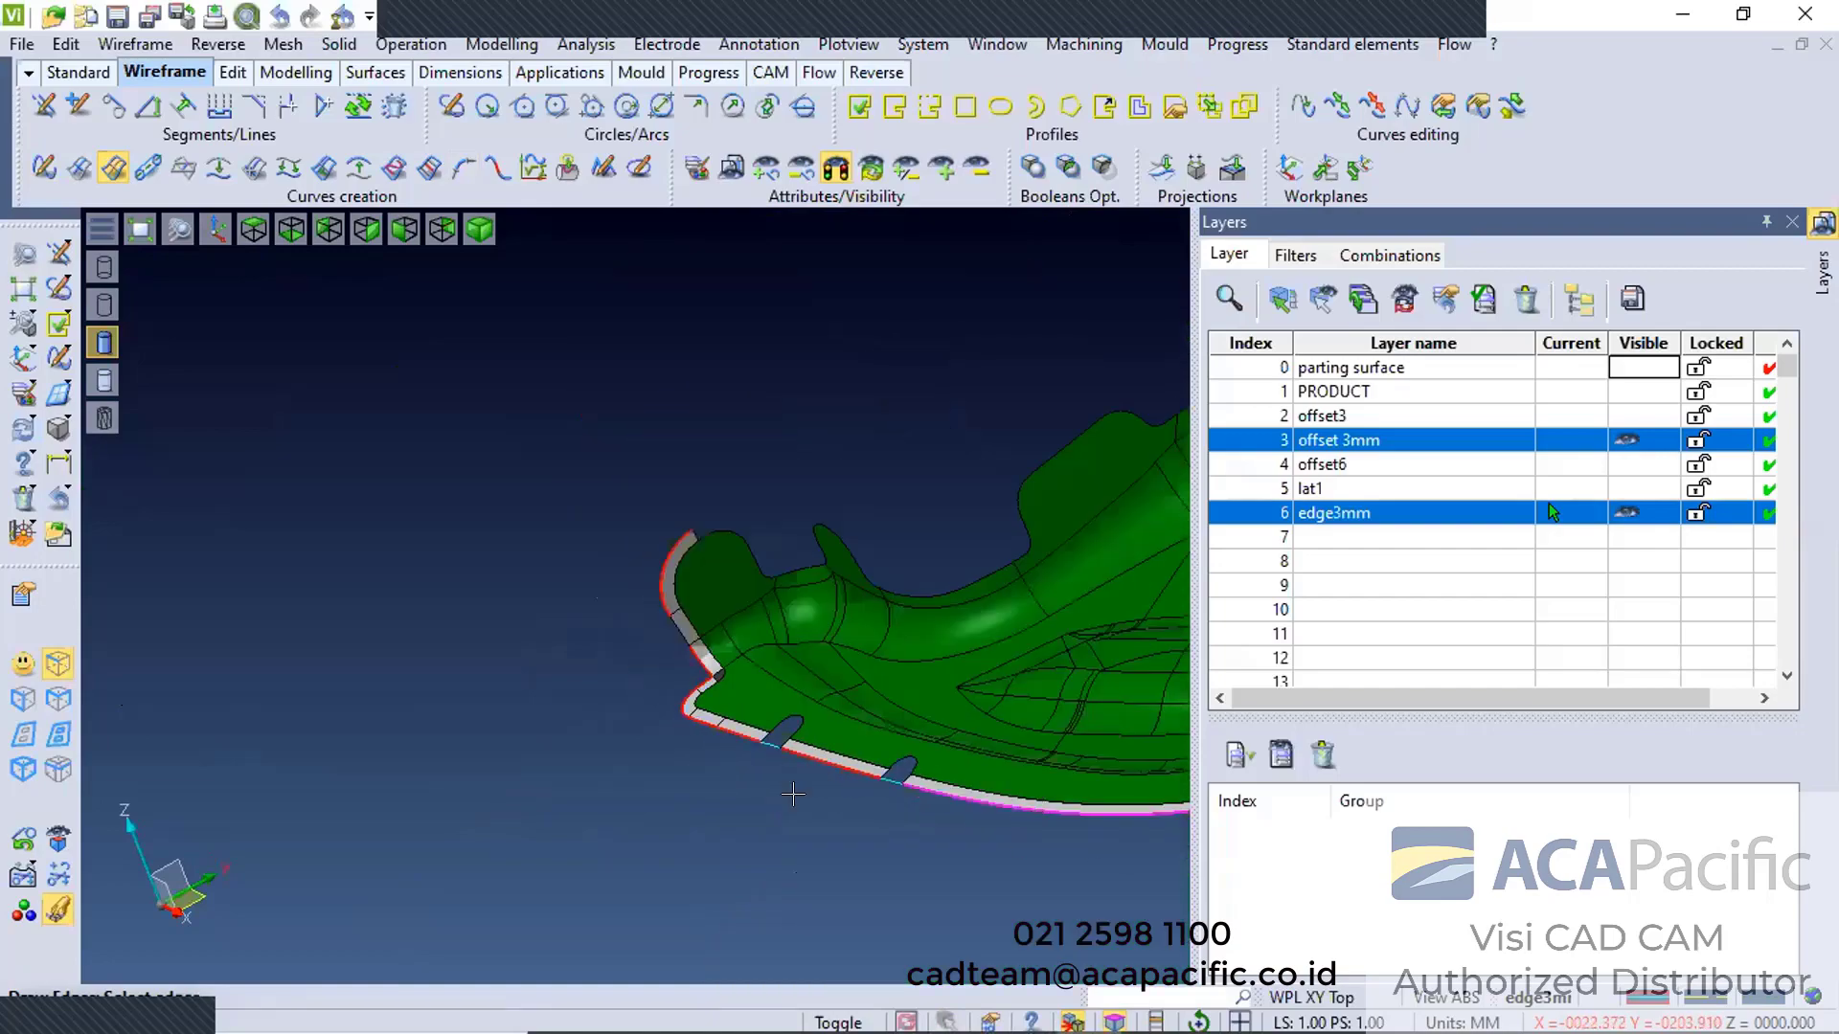
scroll(475, 680, "down", 3)
scroll(428, 716, "down", 2)
scroll(575, 670, "up", 3)
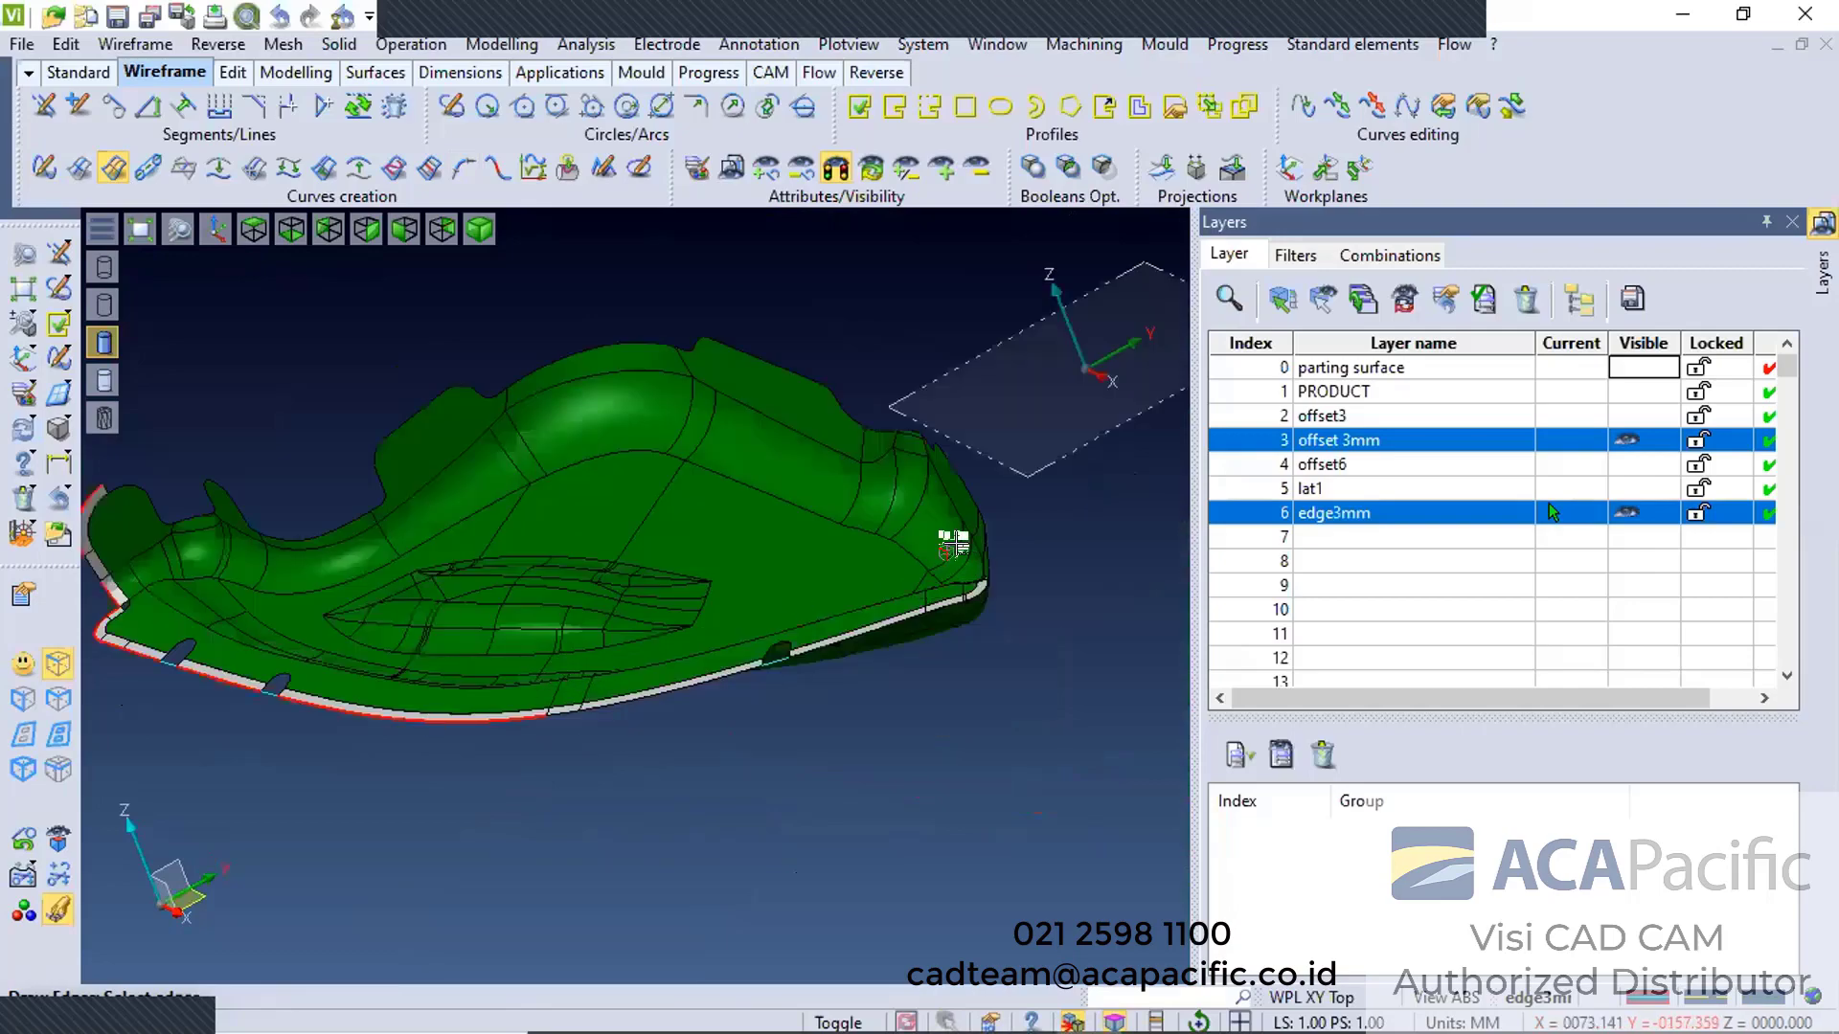
scroll(740, 621, "up", 3)
scroll(734, 622, "down", 3)
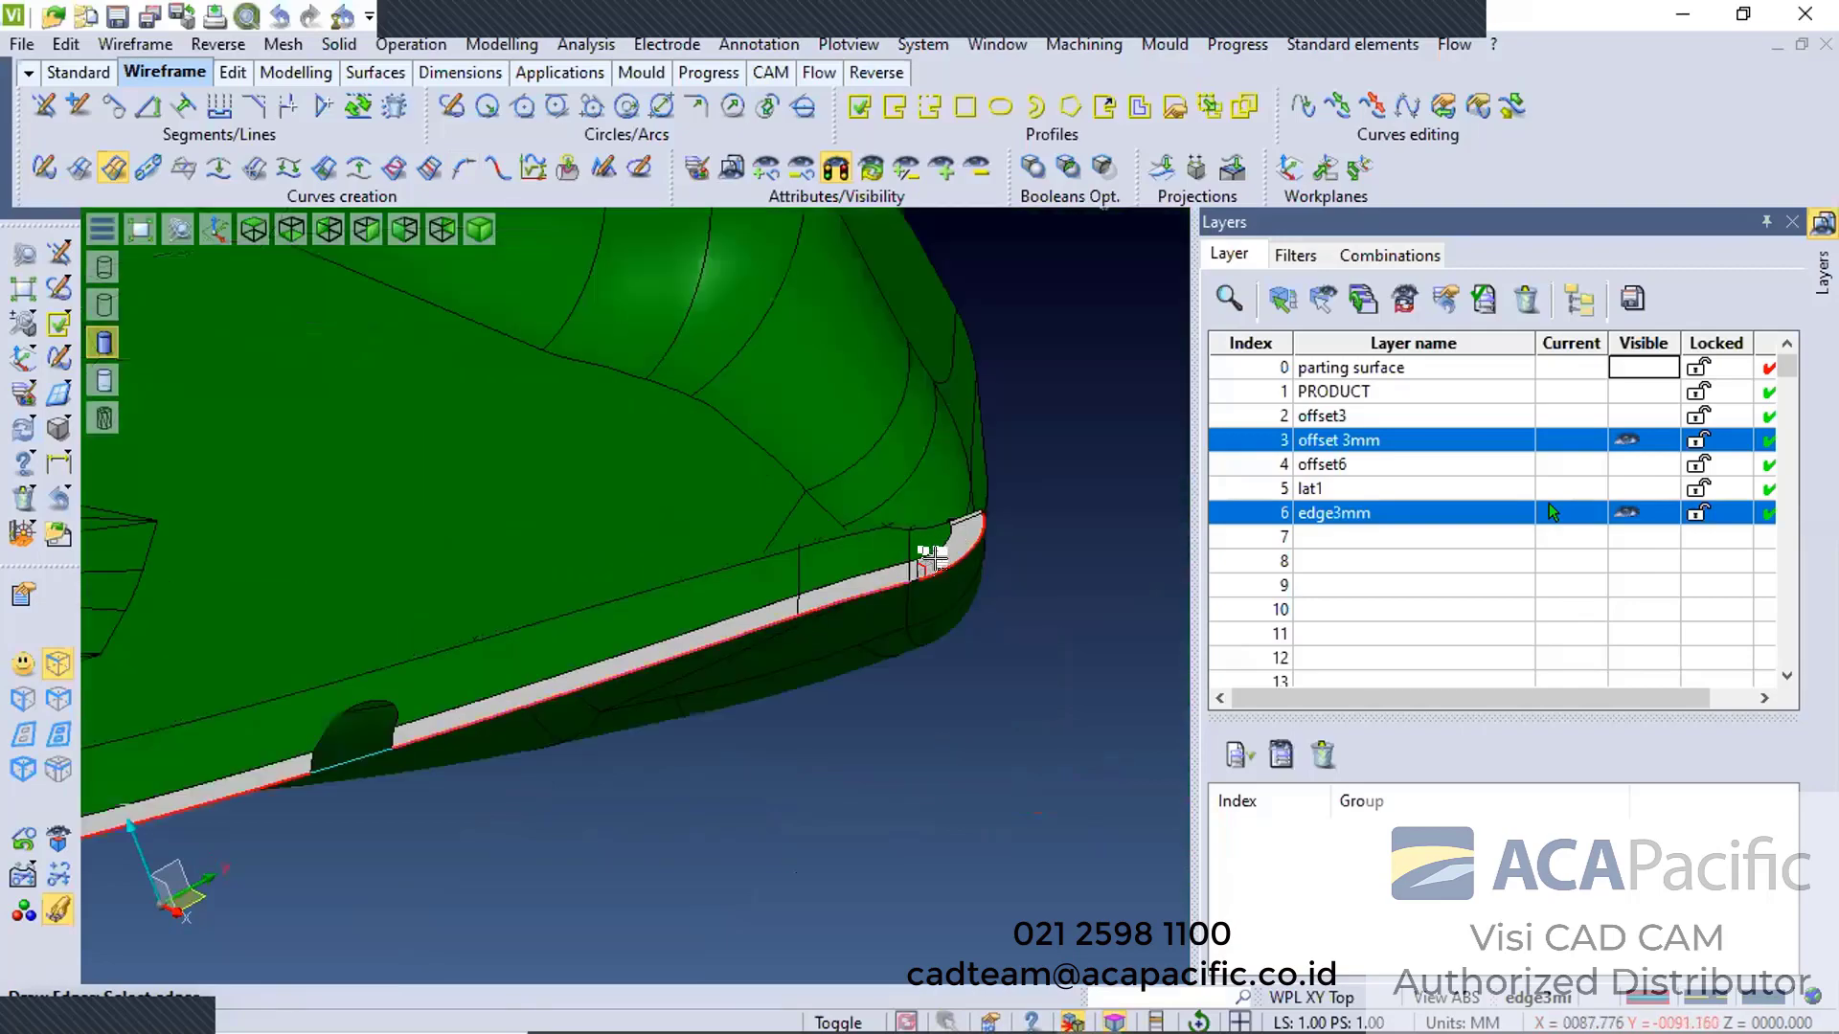
scroll(766, 627, "up", 5)
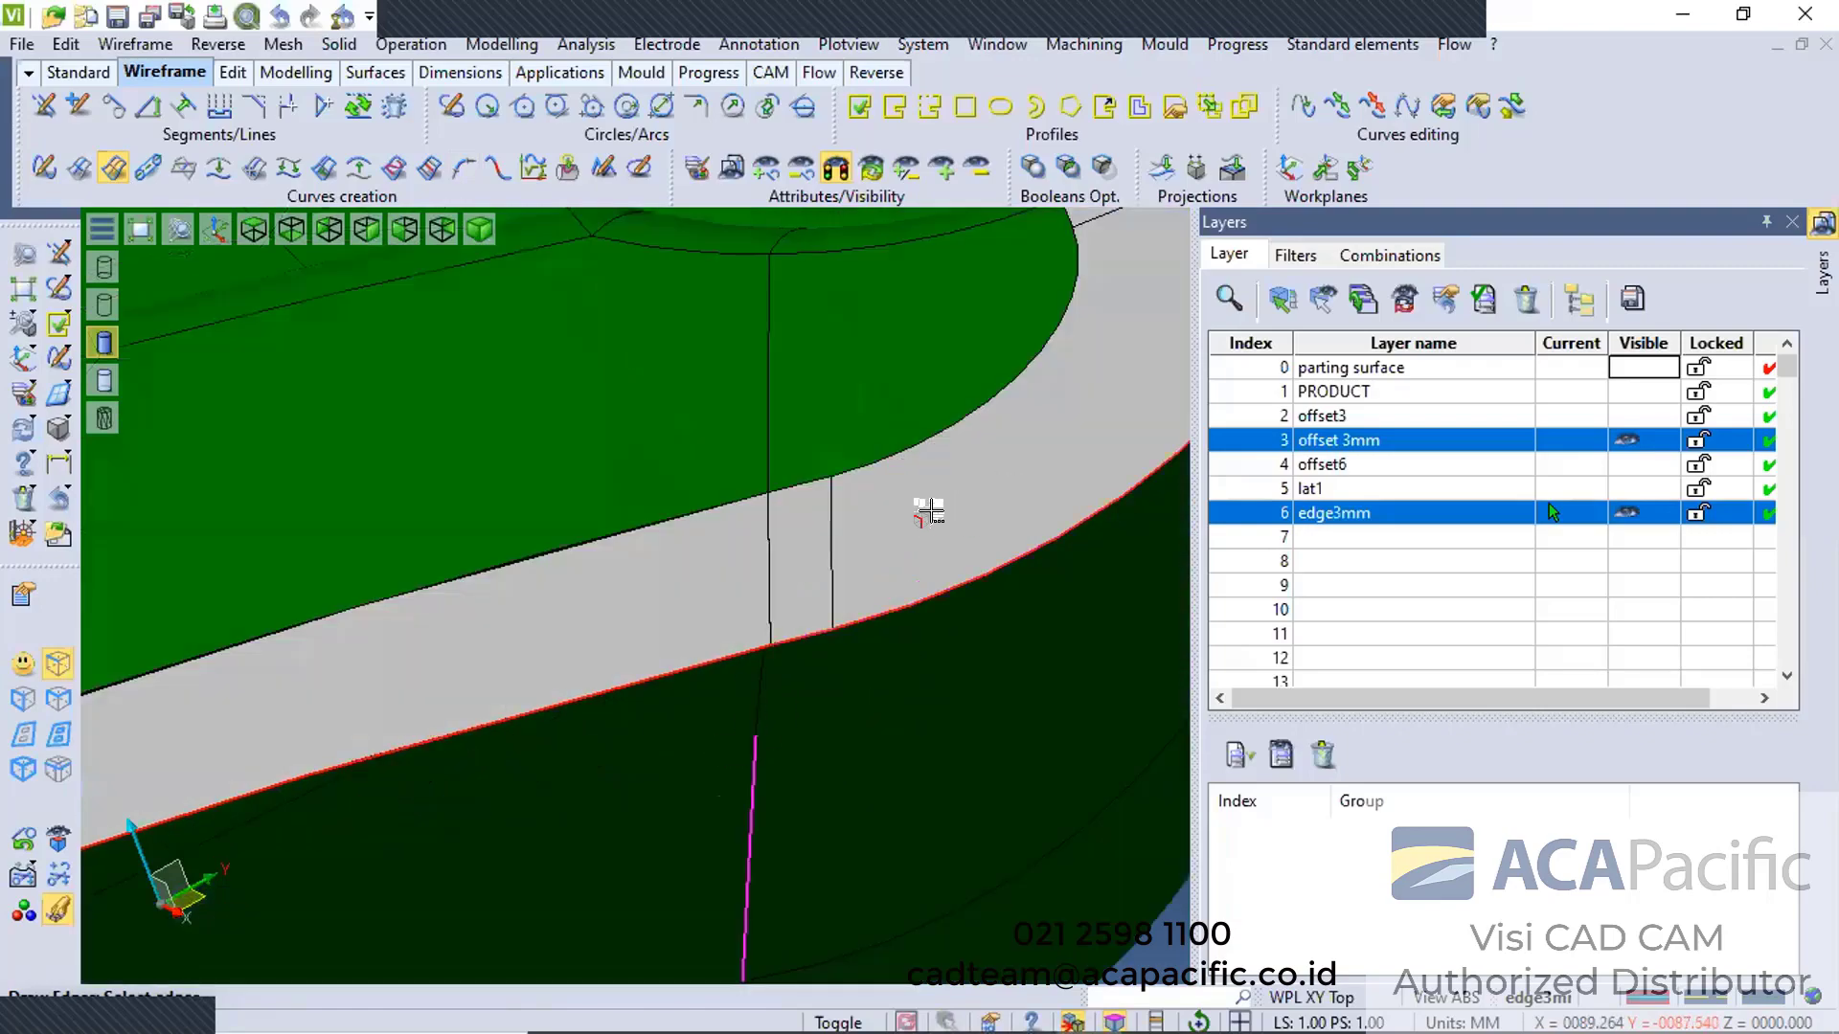
scroll(963, 497, "down", 2)
scroll(874, 469, "up", 4)
scroll(970, 577, "down", 5)
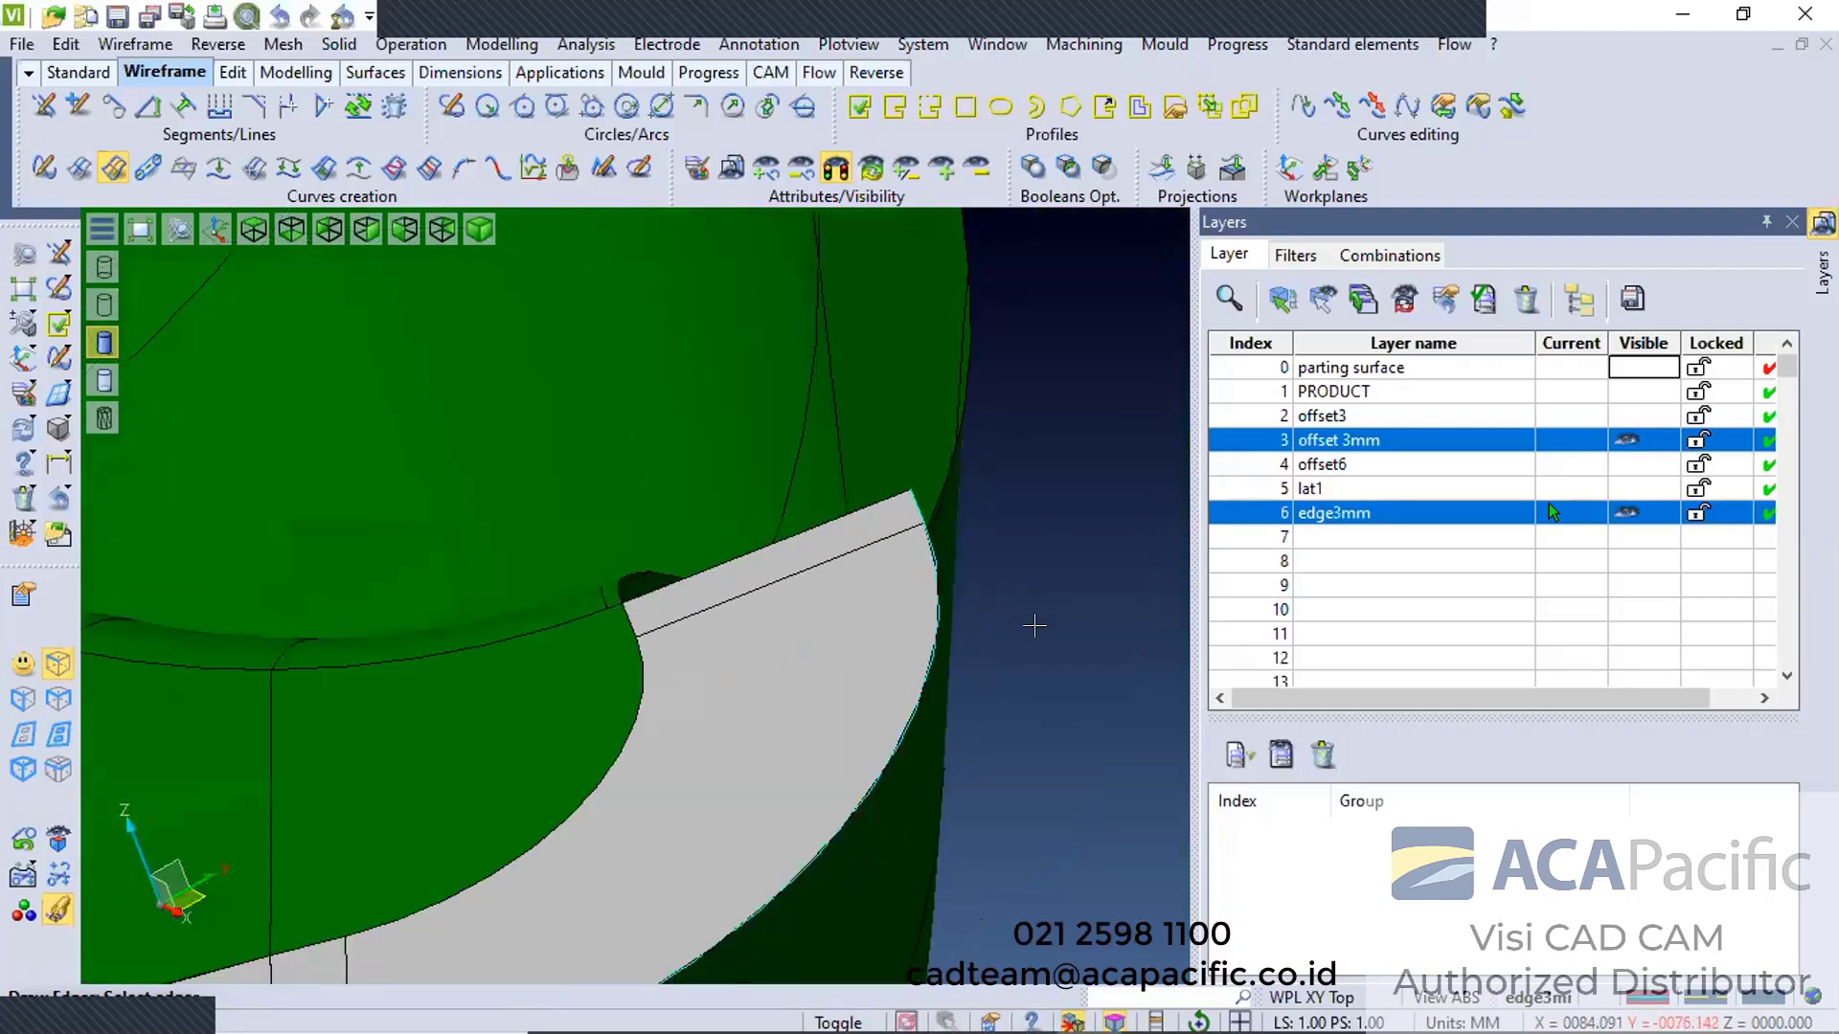
Try to chain the outer edge curves into one profile from the far corner strip to the raised tab's arc
left_click(928, 105)
scroll(986, 476, "up", 4)
left_click(987, 473)
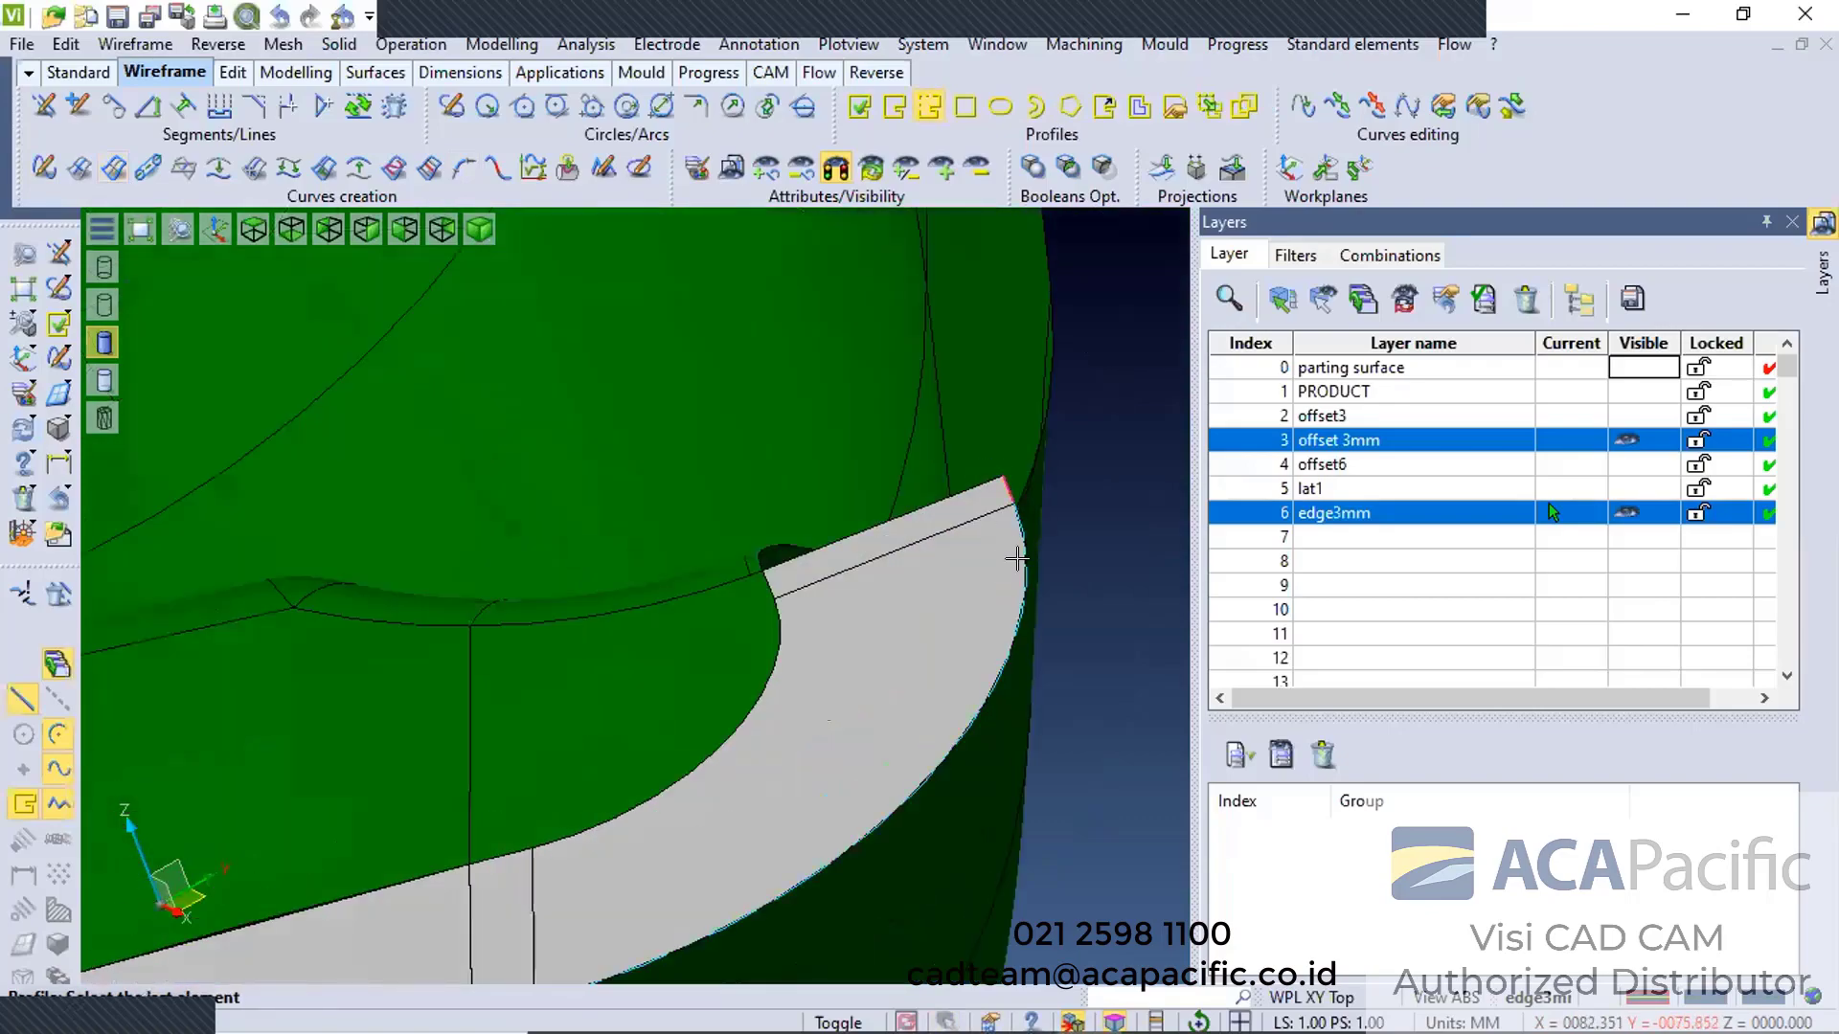
scroll(1071, 605, "down", 2)
scroll(795, 560, "down", 3)
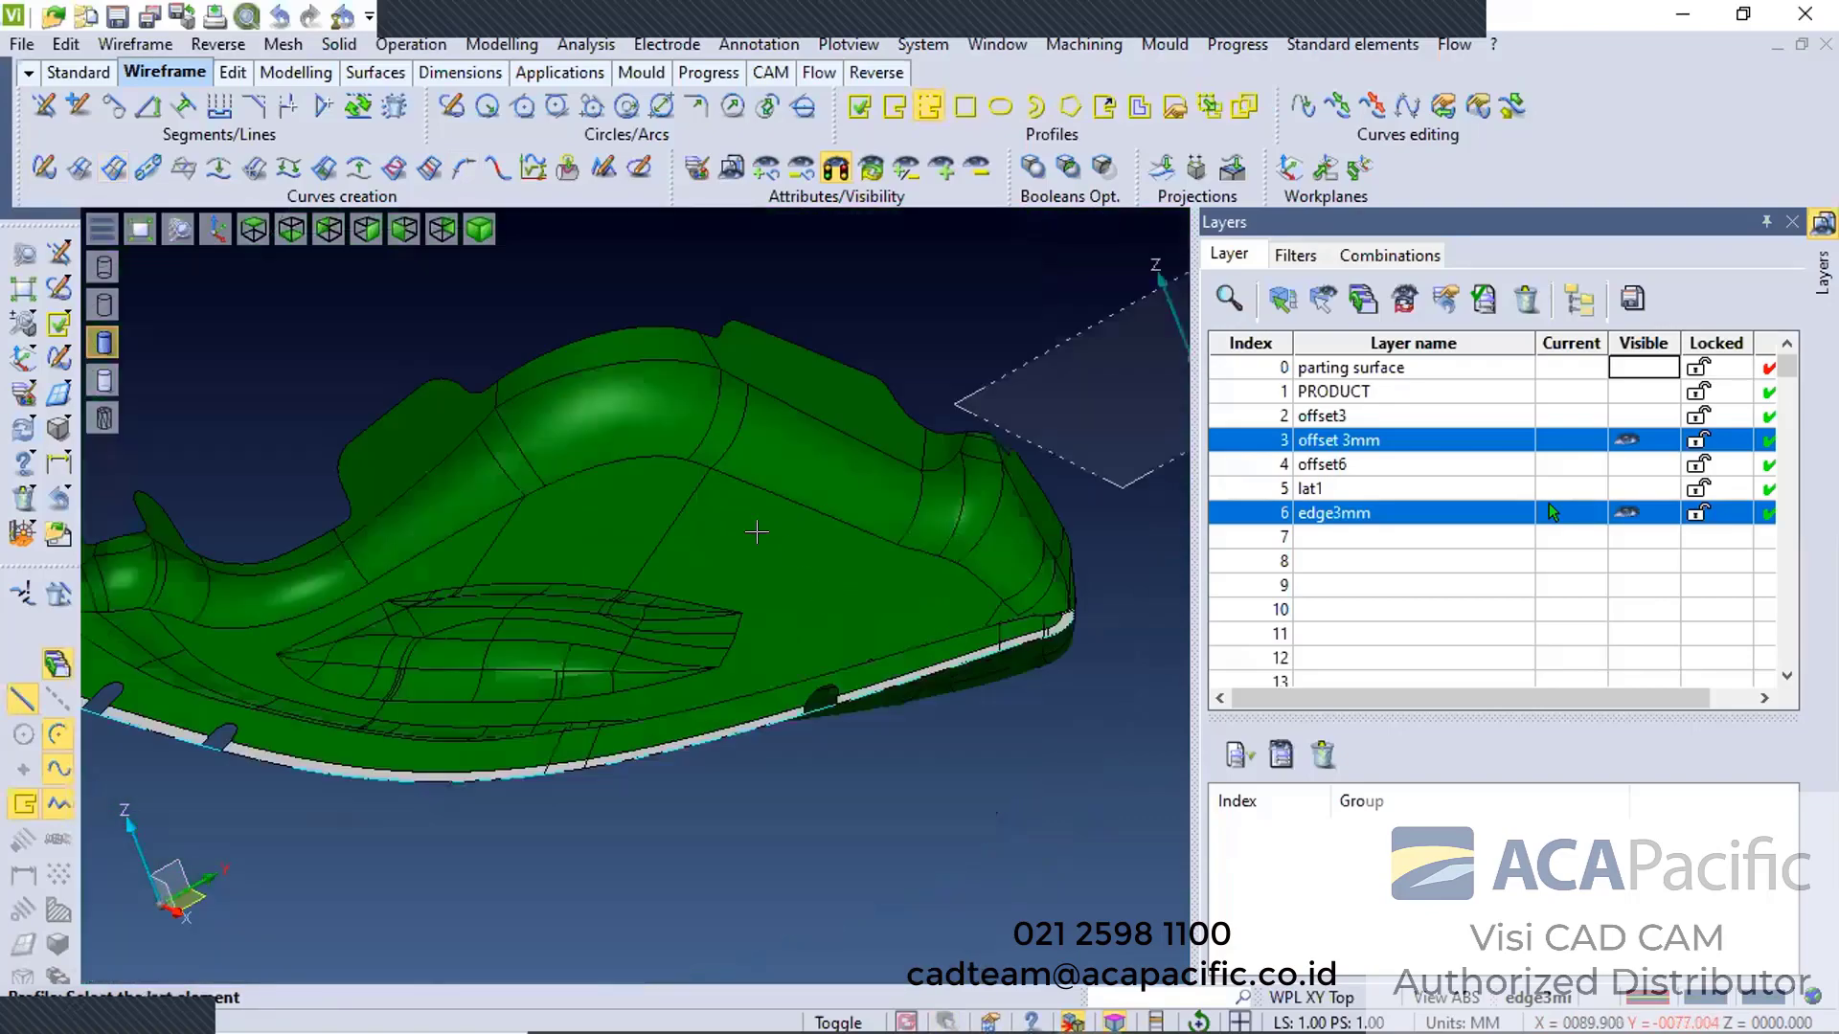
scroll(537, 340, "up", 5)
left_click(534, 343)
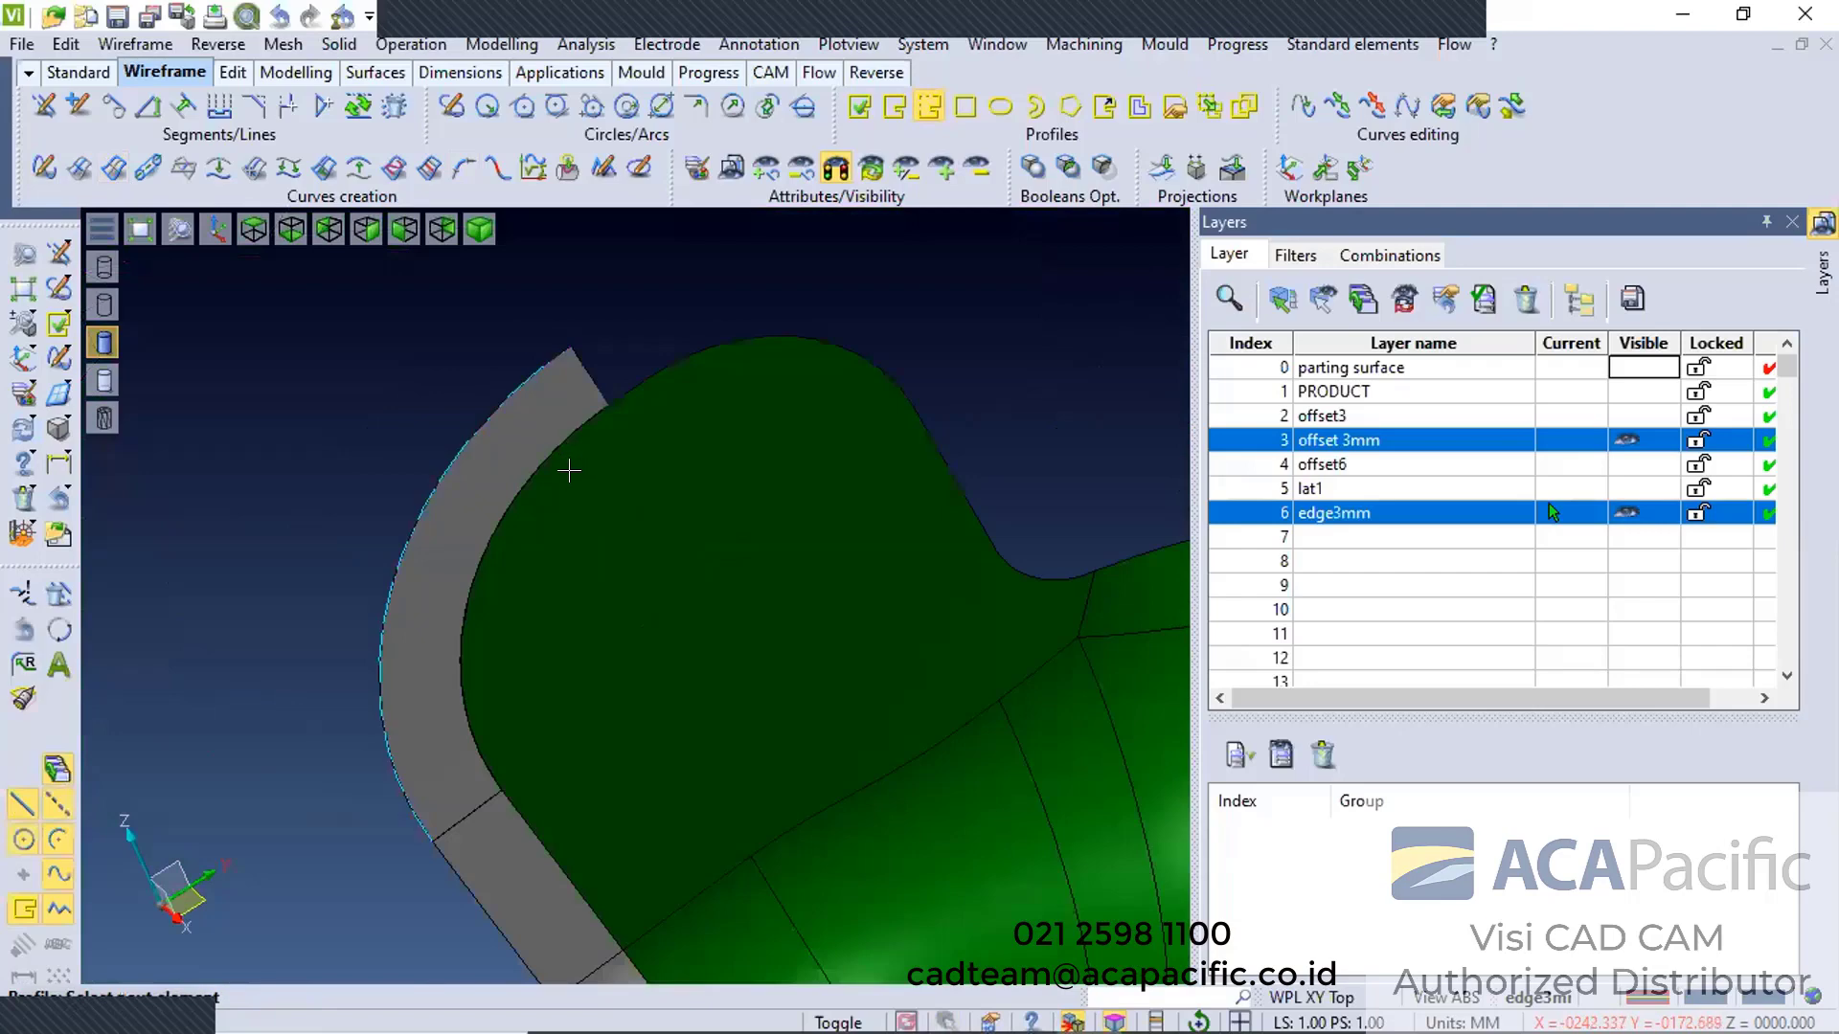
scroll(560, 498, "down", 3)
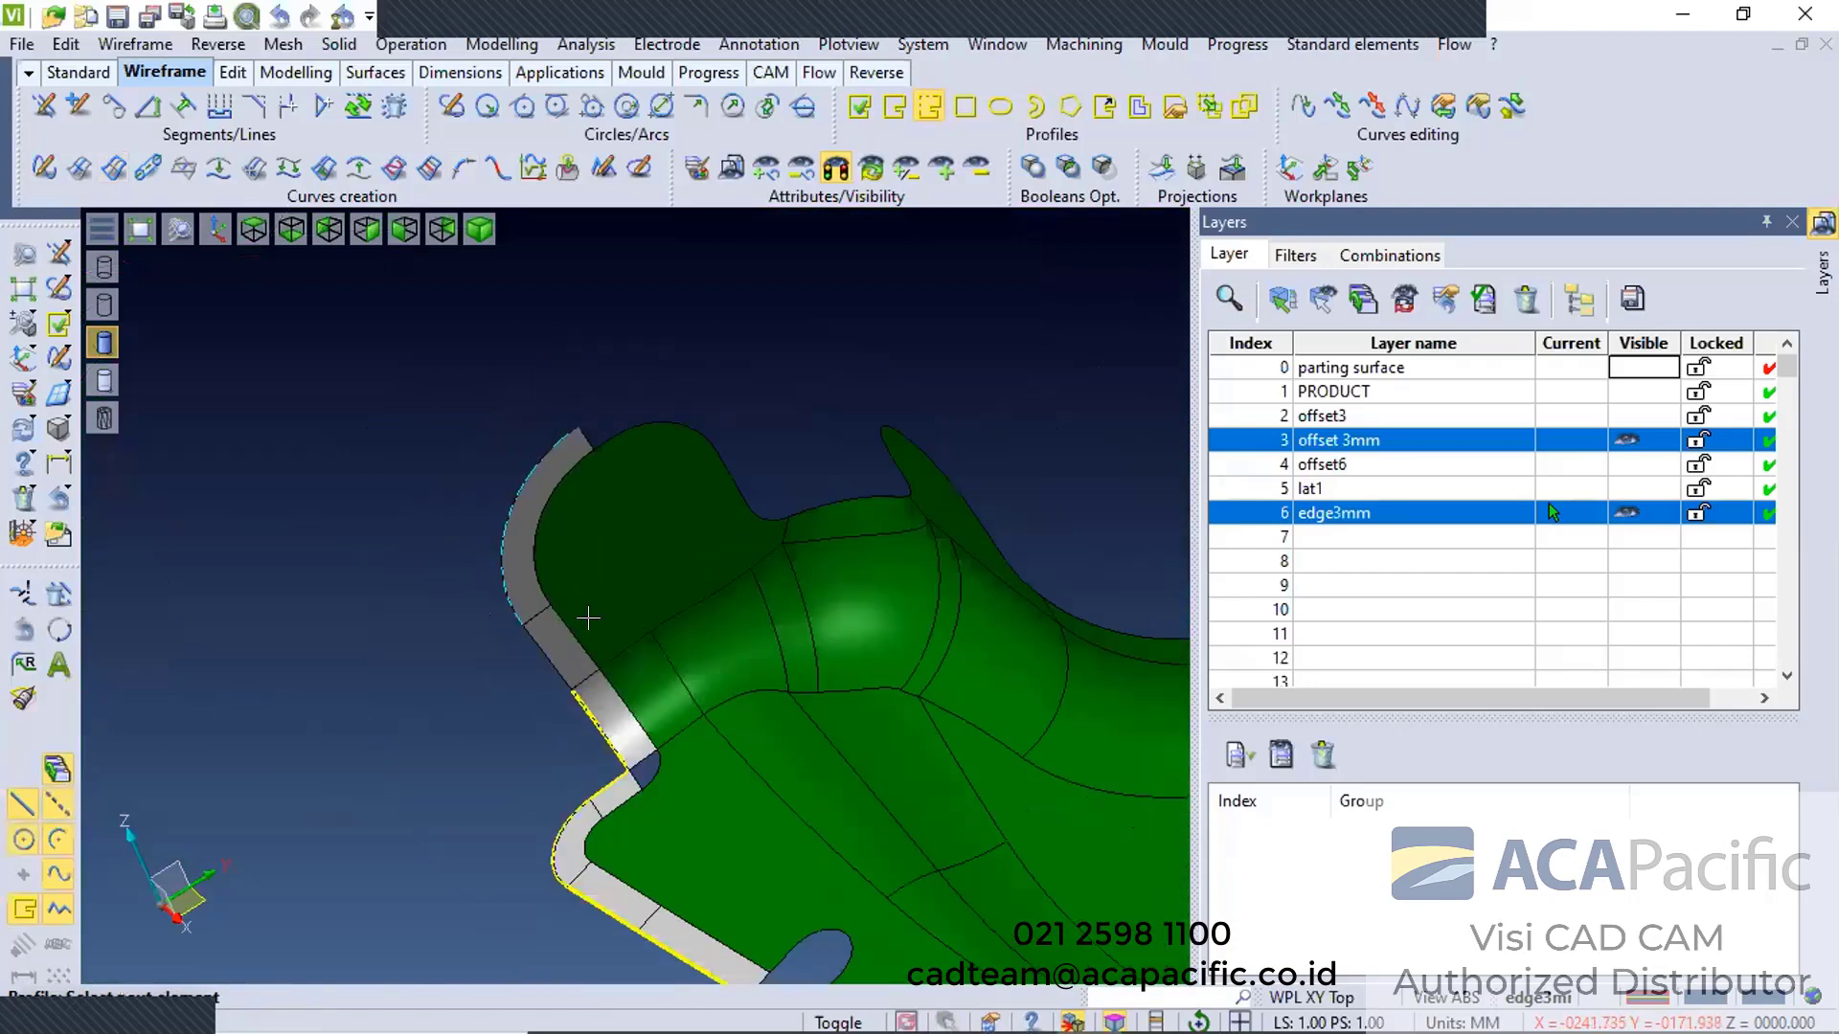
scroll(588, 618, "up", 4)
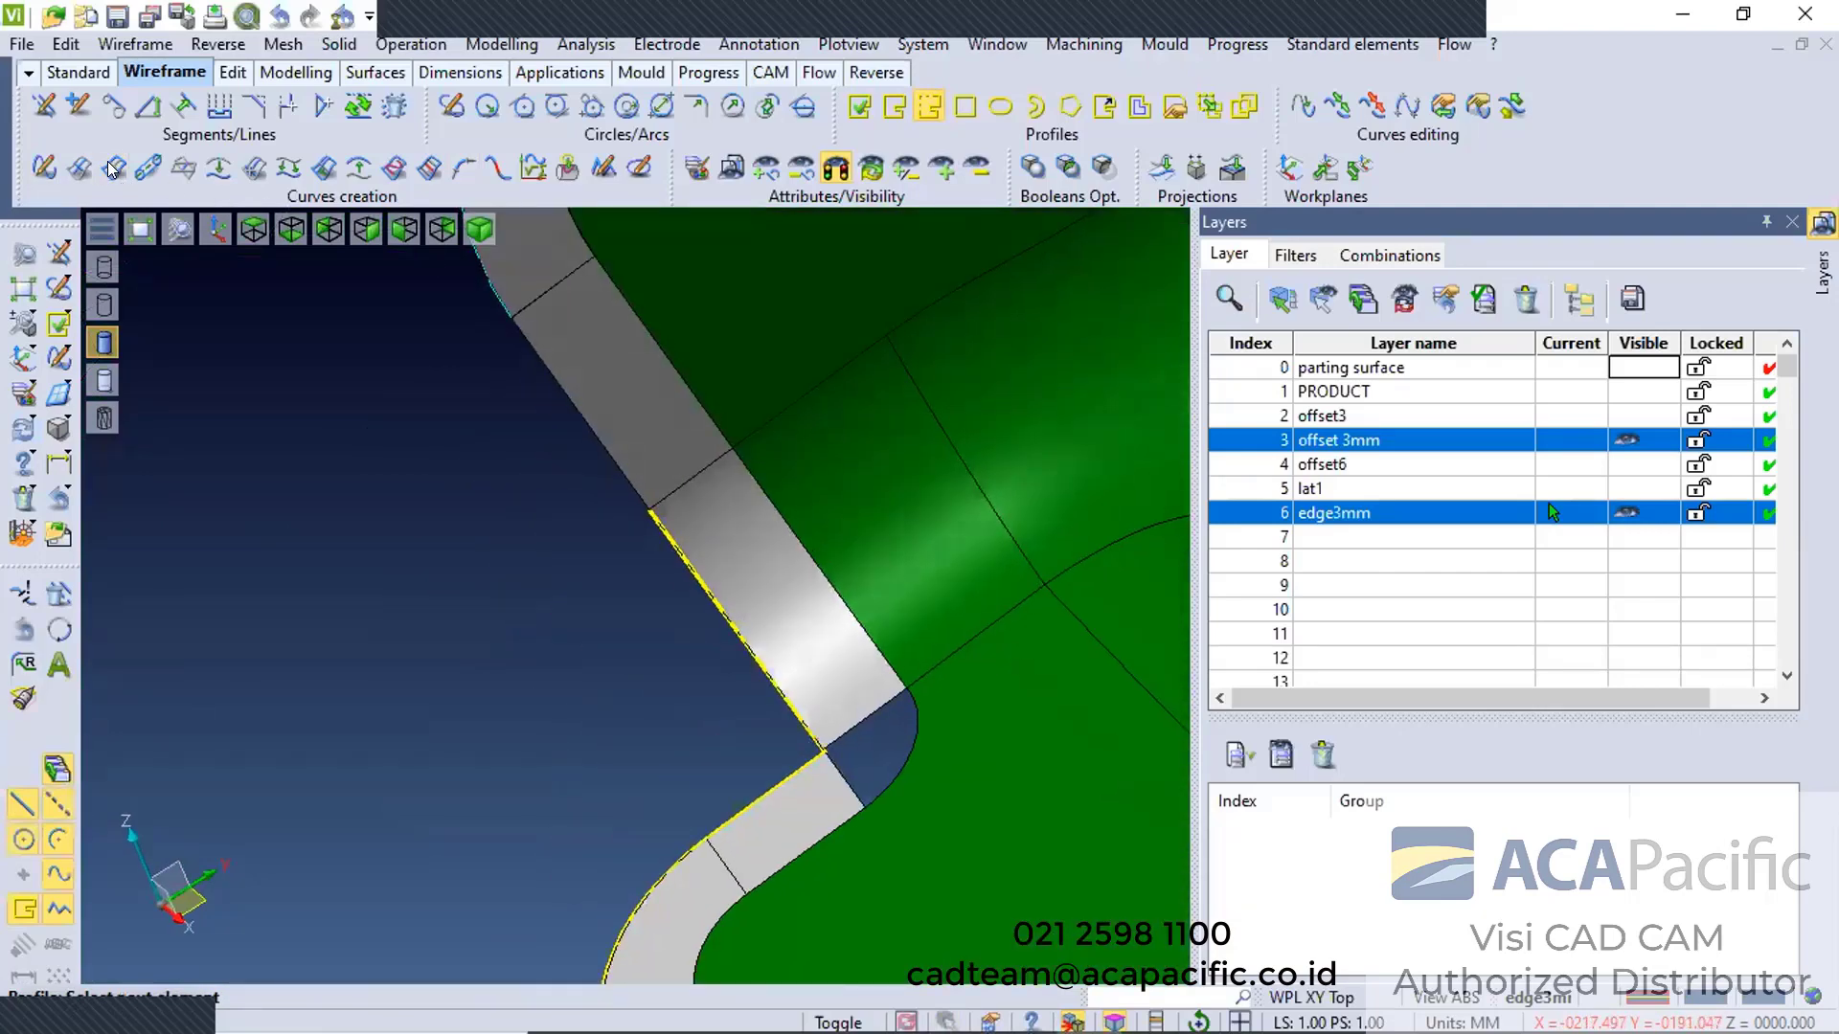
middle_click_drag(385, 323, 459, 469)
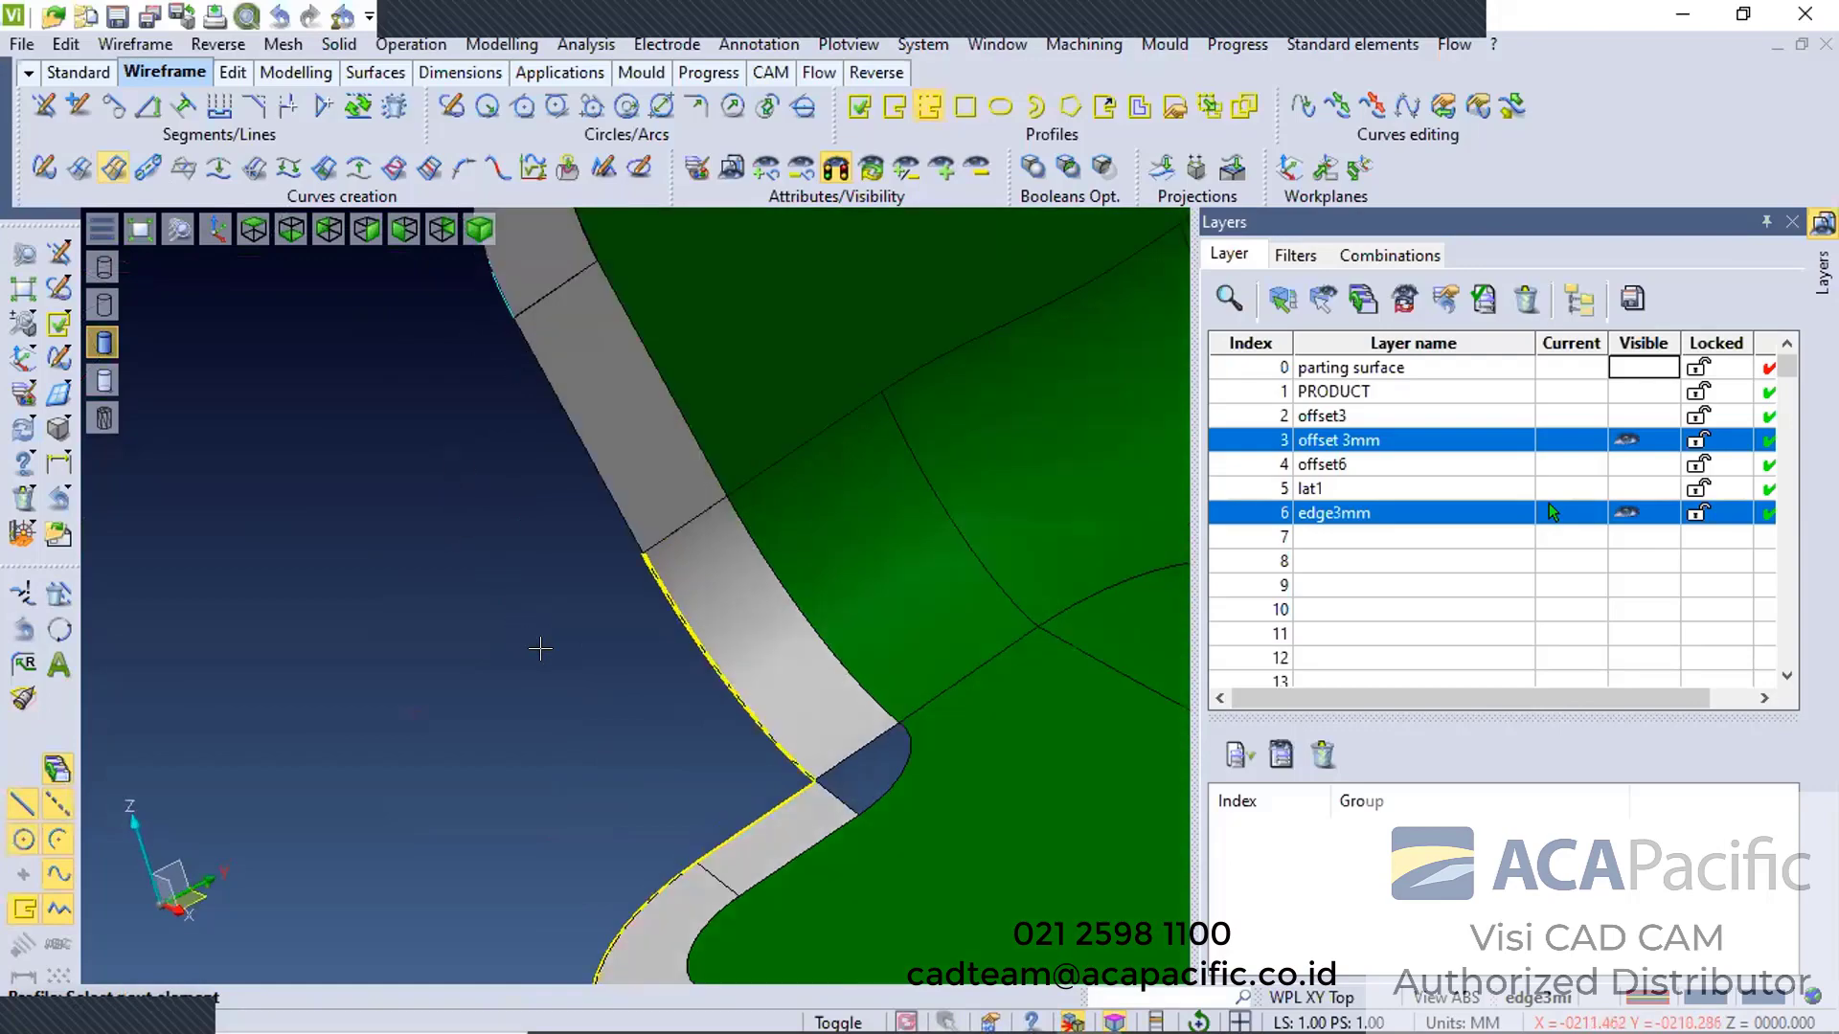
right_click(536, 650)
Retry the profile chain between the far corner strip's end edge and the raised tab's arc
left_click(836, 171)
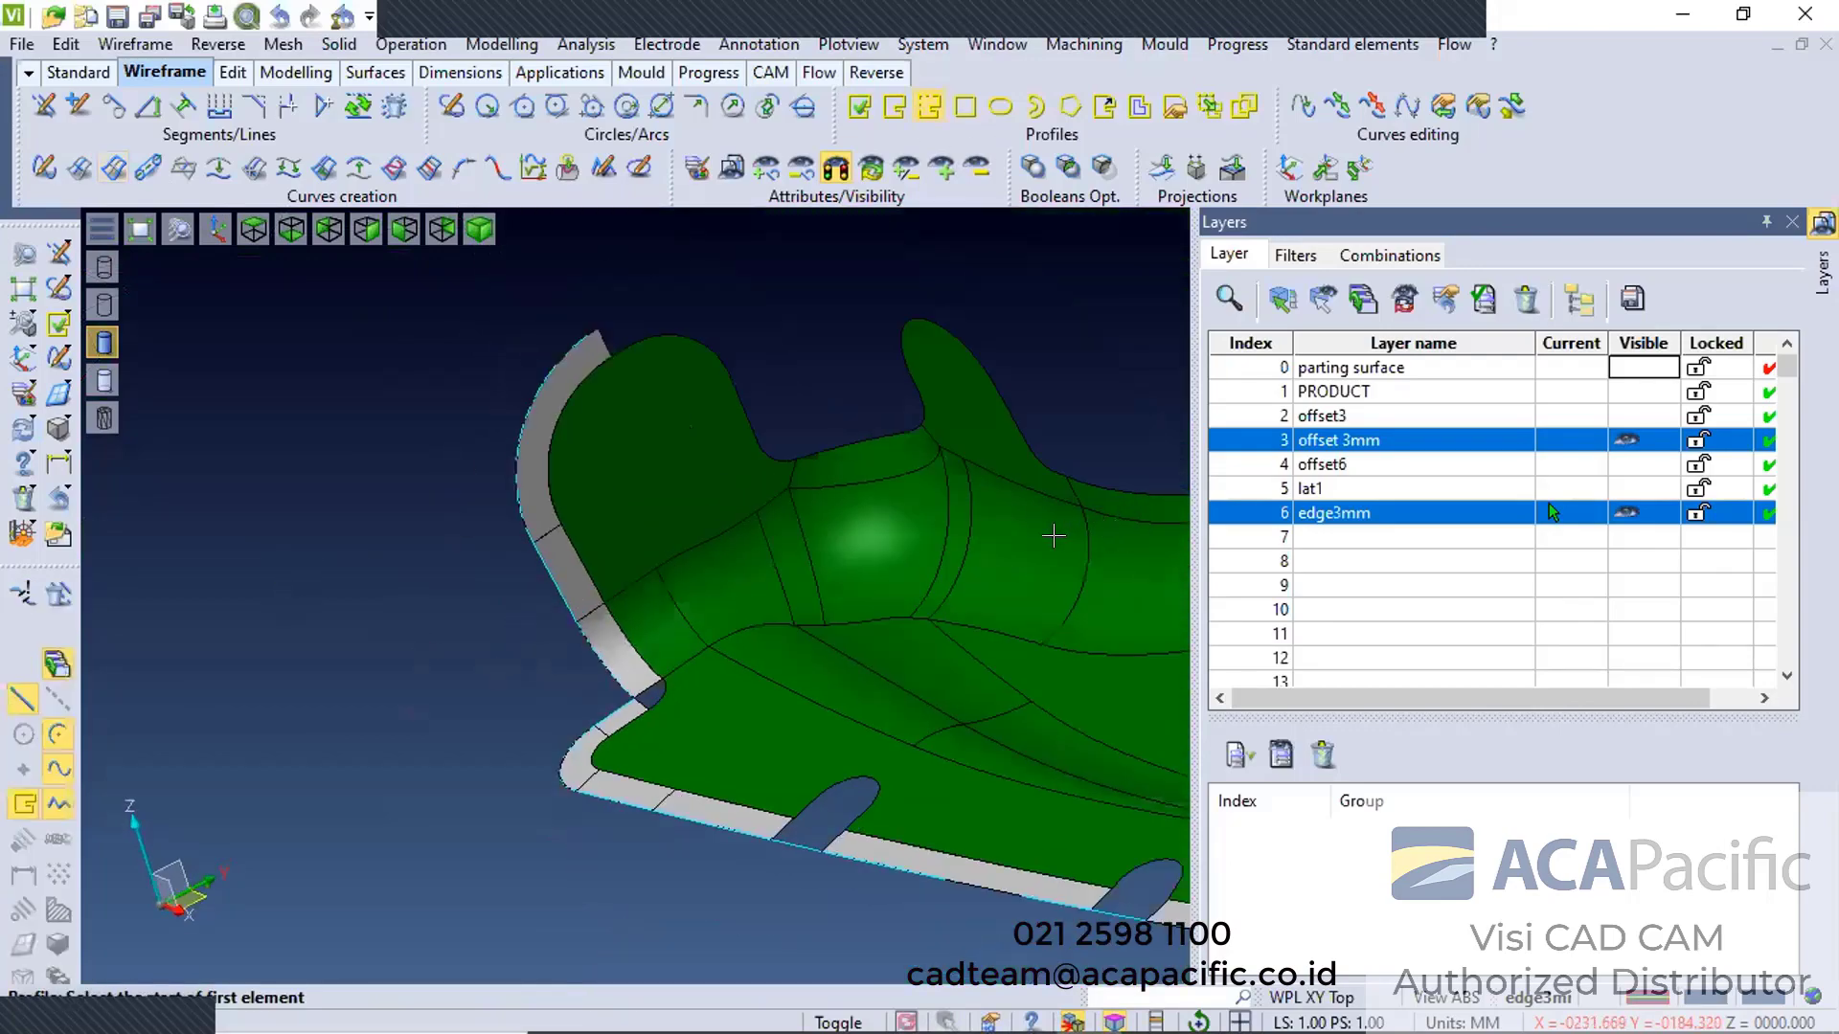
scroll(1051, 535, "up", 3)
scroll(1055, 594, "up", 3)
left_click(1063, 616)
middle_click_drag(885, 645, 824, 431)
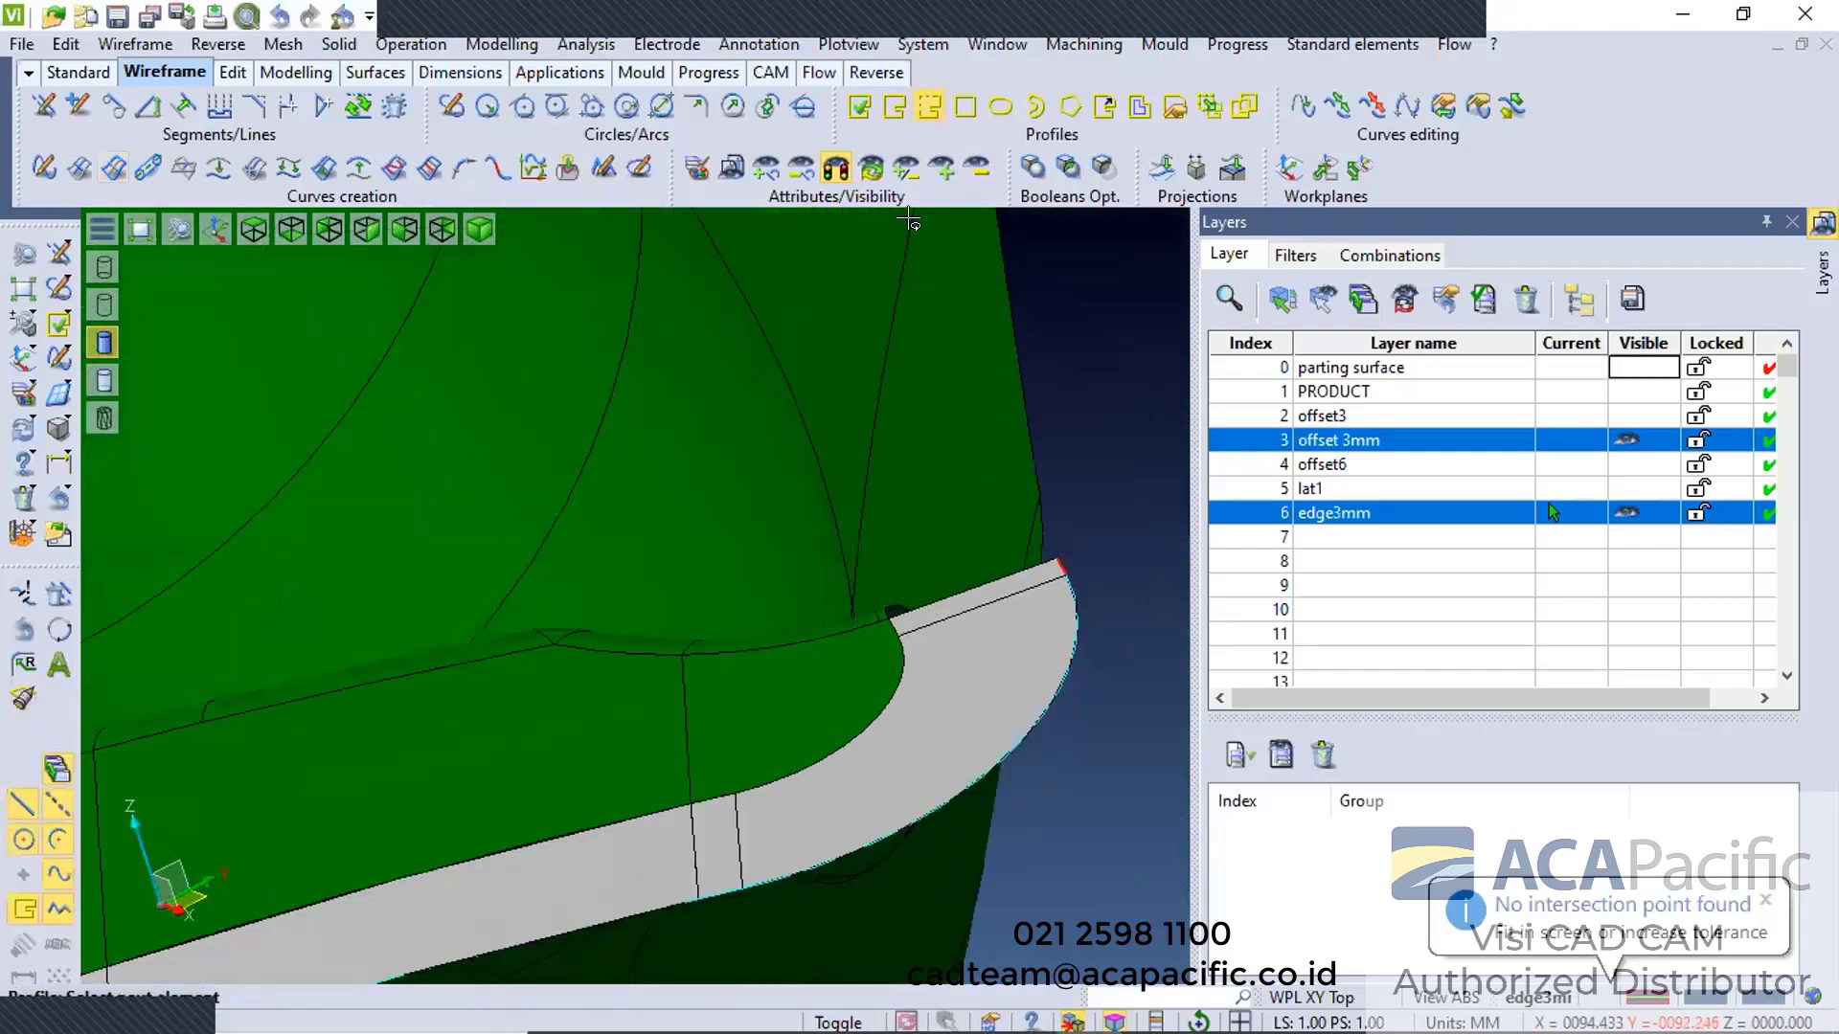
middle_click(943, 319)
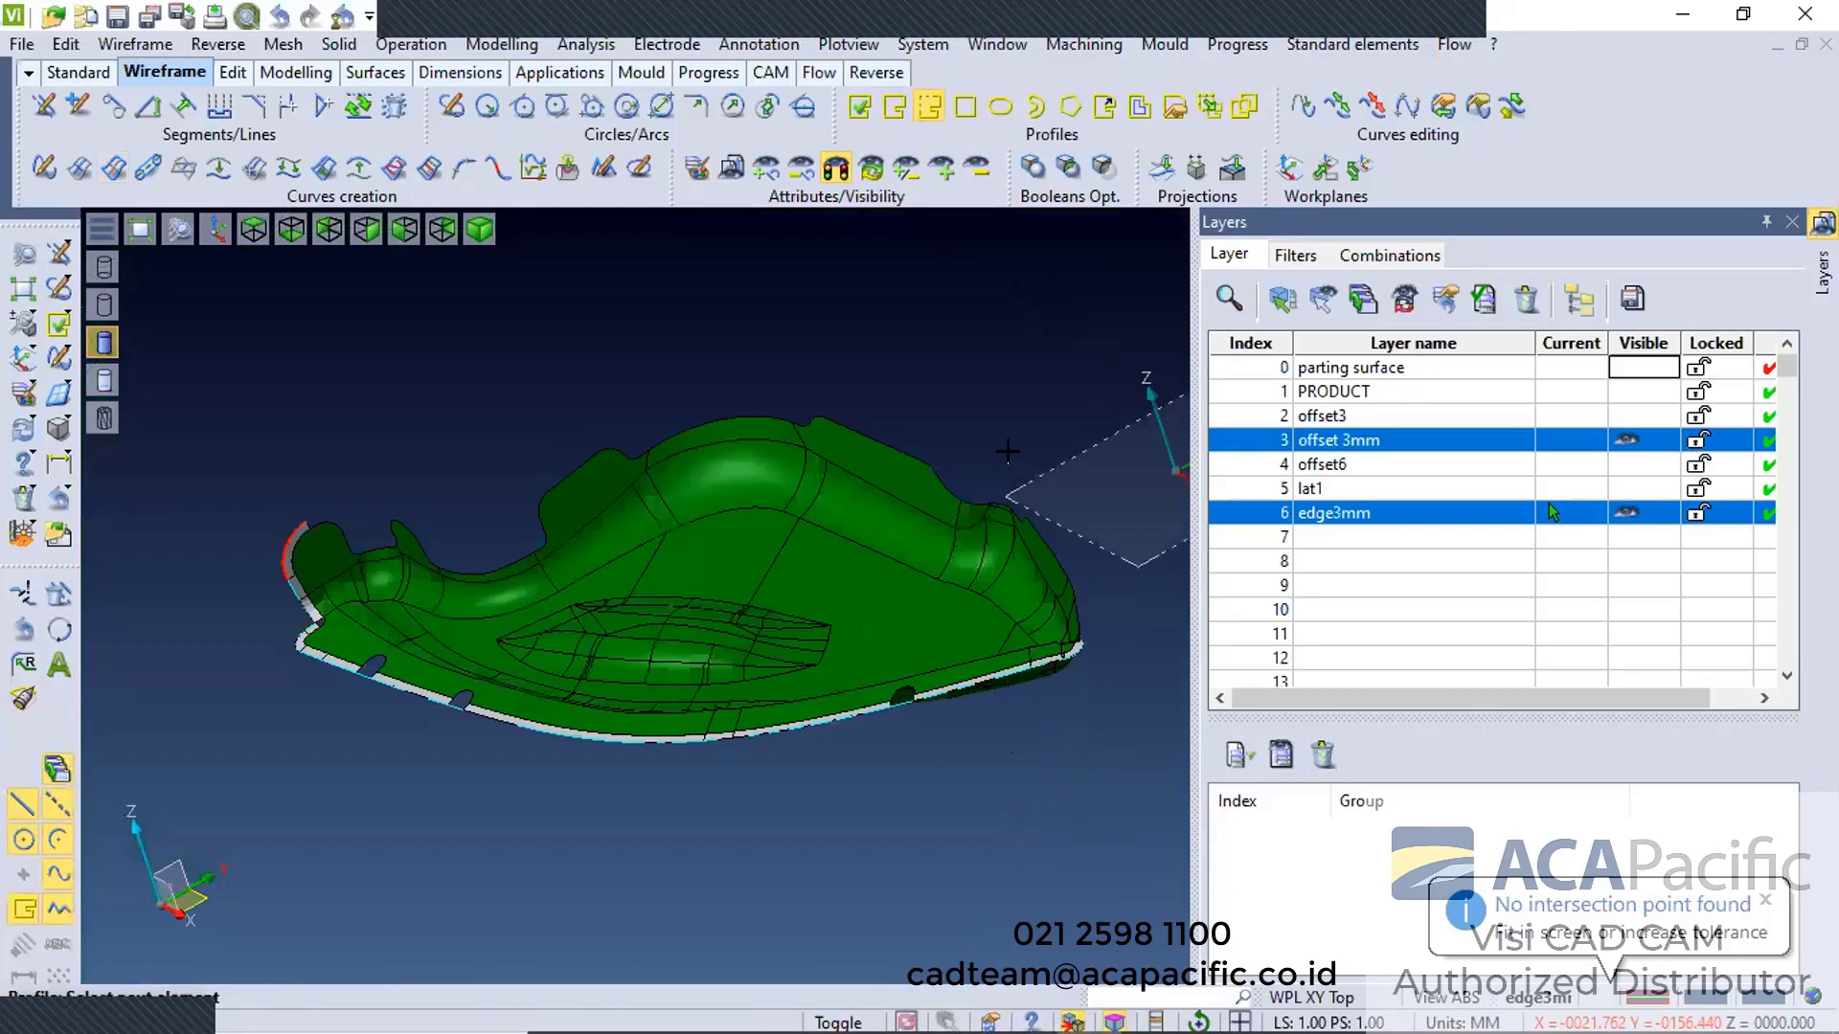
scroll(1039, 618, "up", 5)
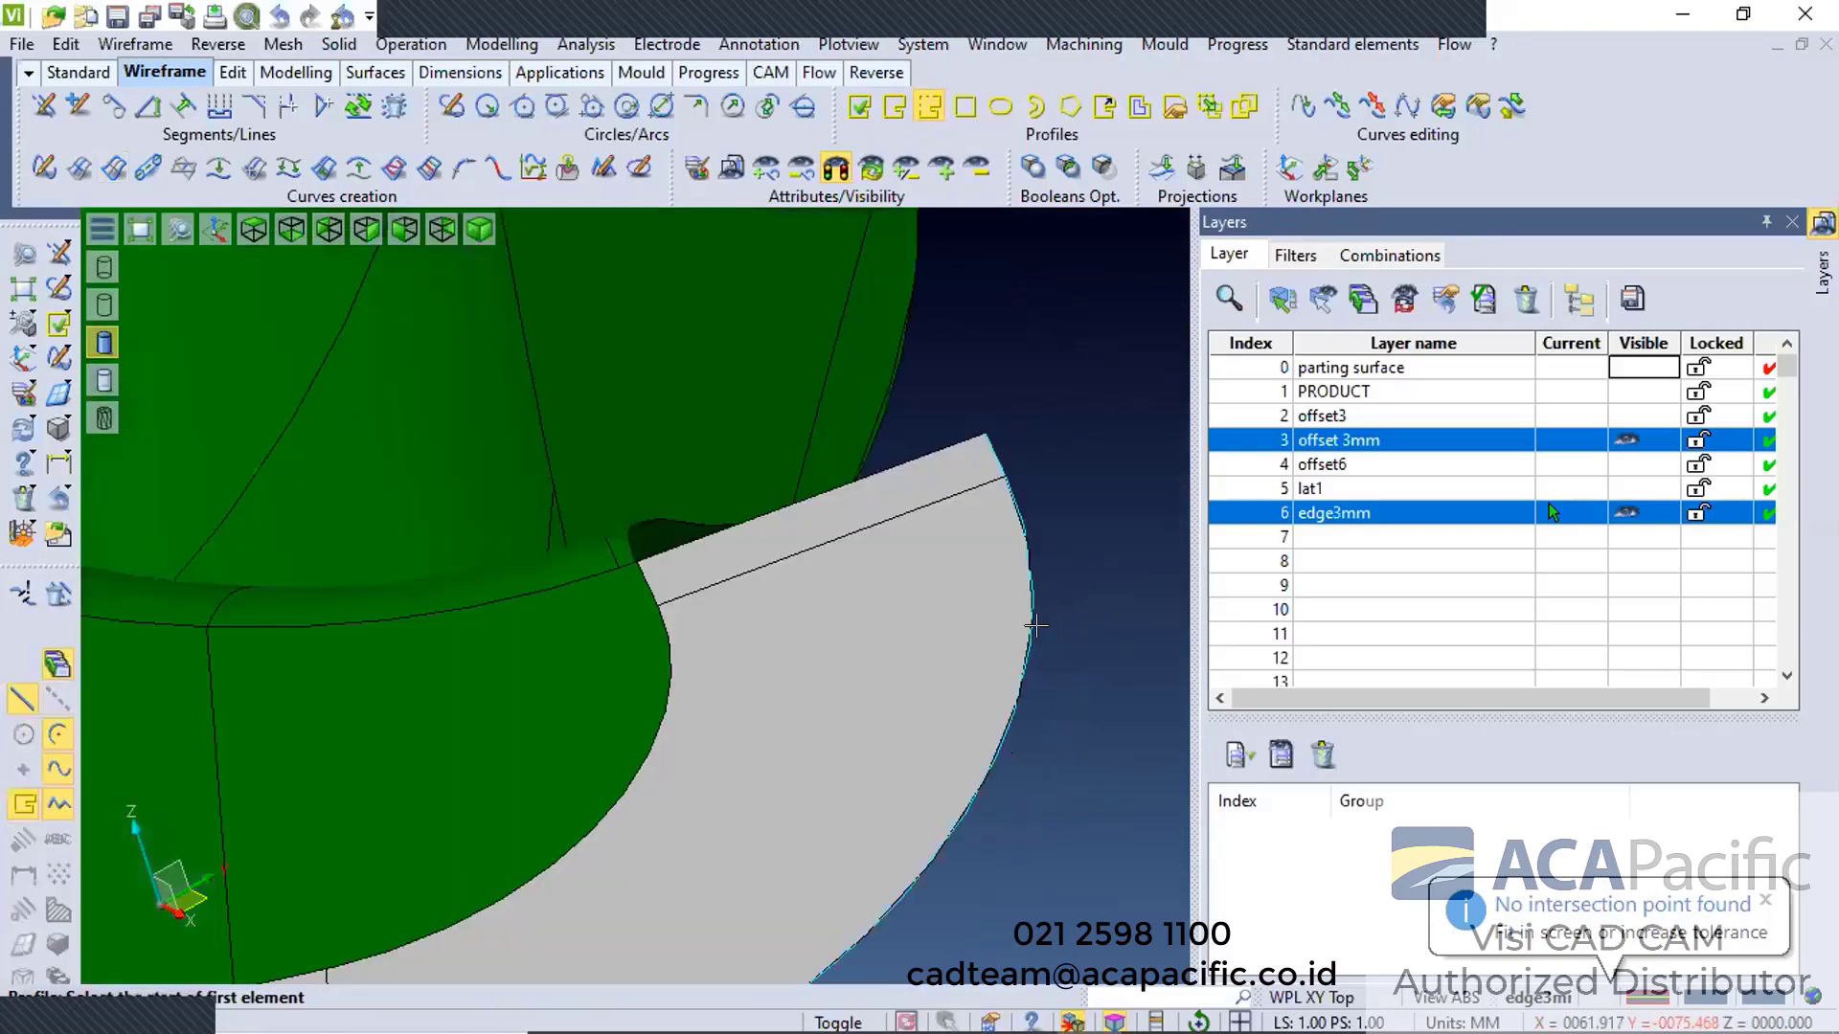
middle_click(795, 576)
right_click(856, 535)
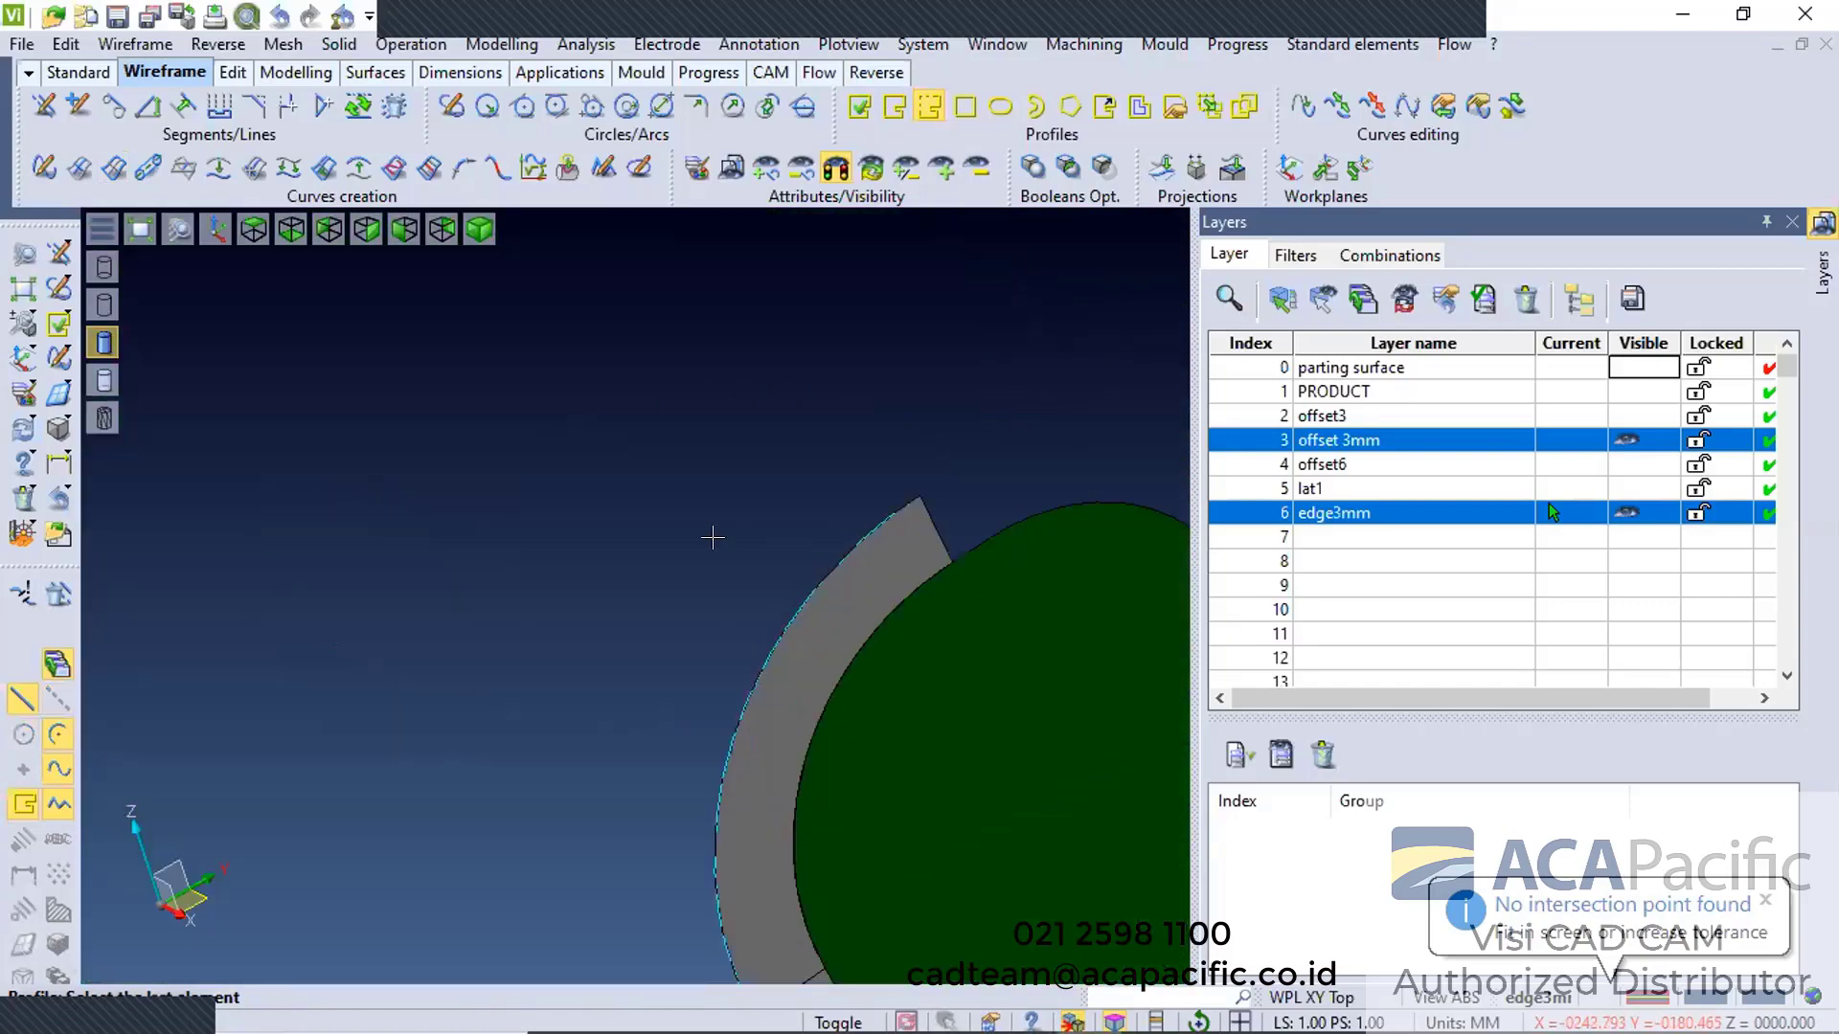
scroll(613, 503, "down", 2)
scroll(630, 630, "down", 1)
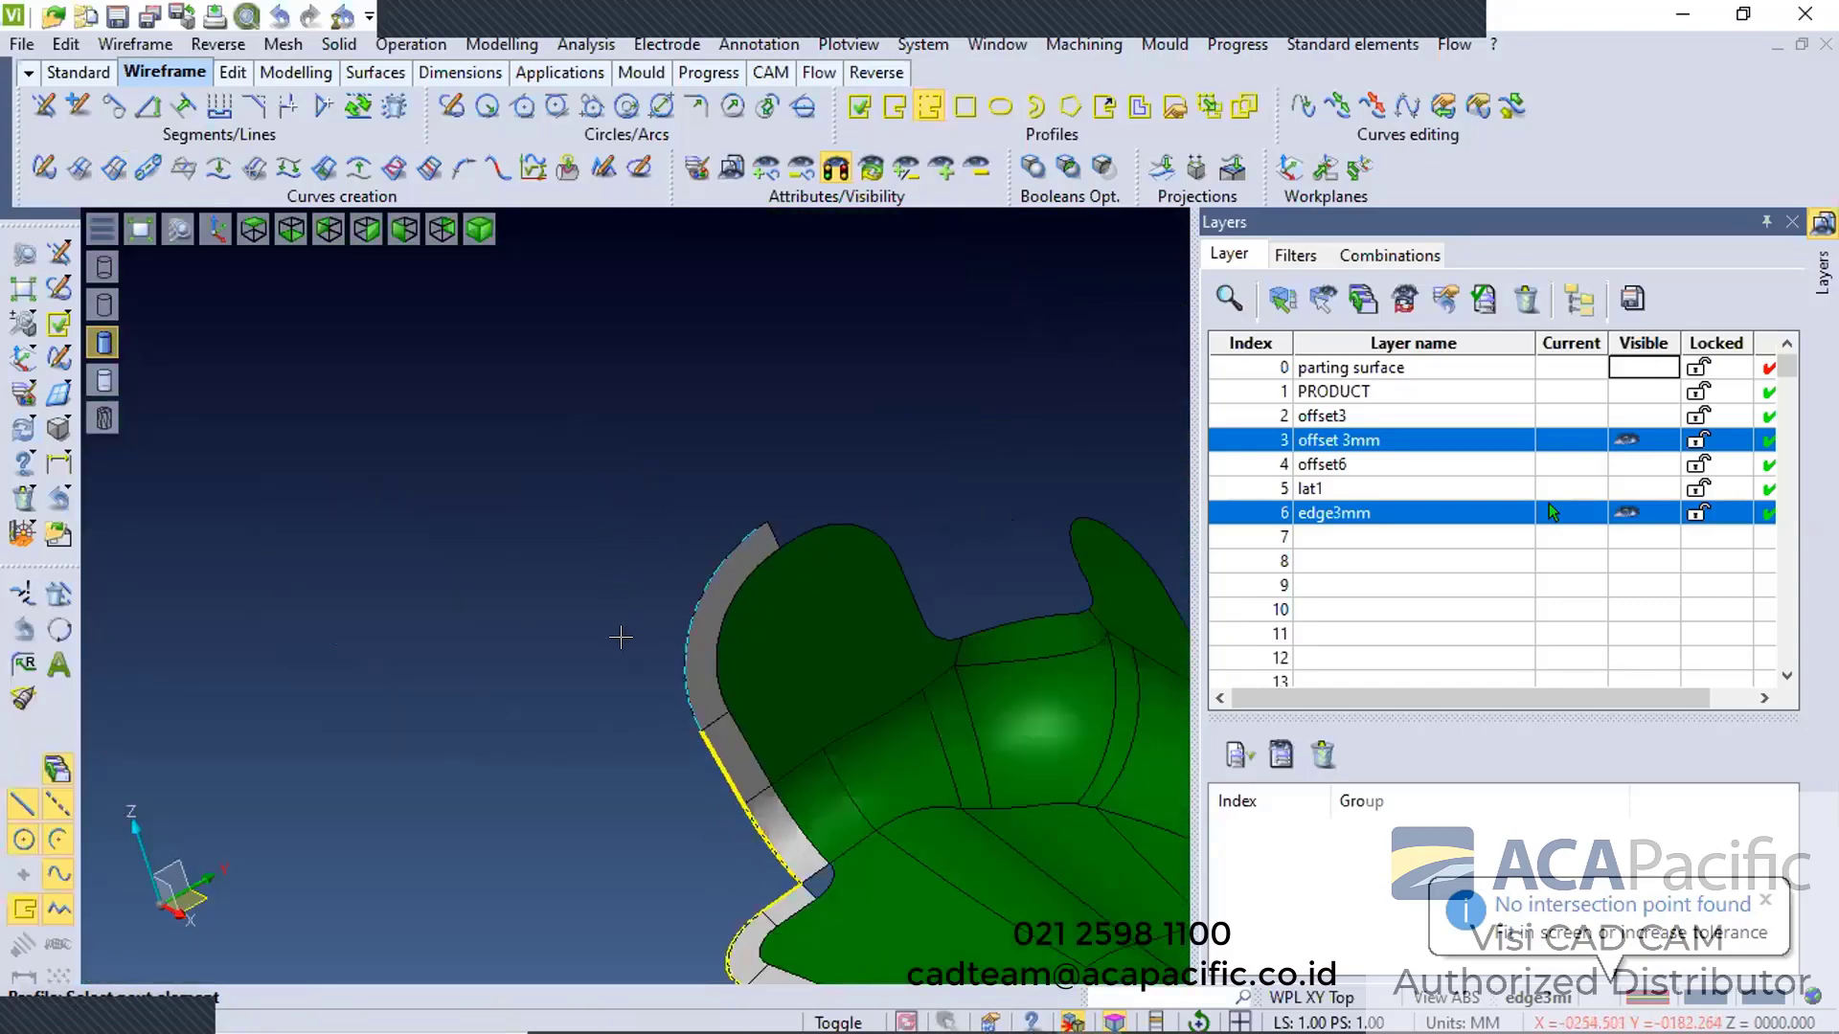
scroll(619, 645, "up", 2)
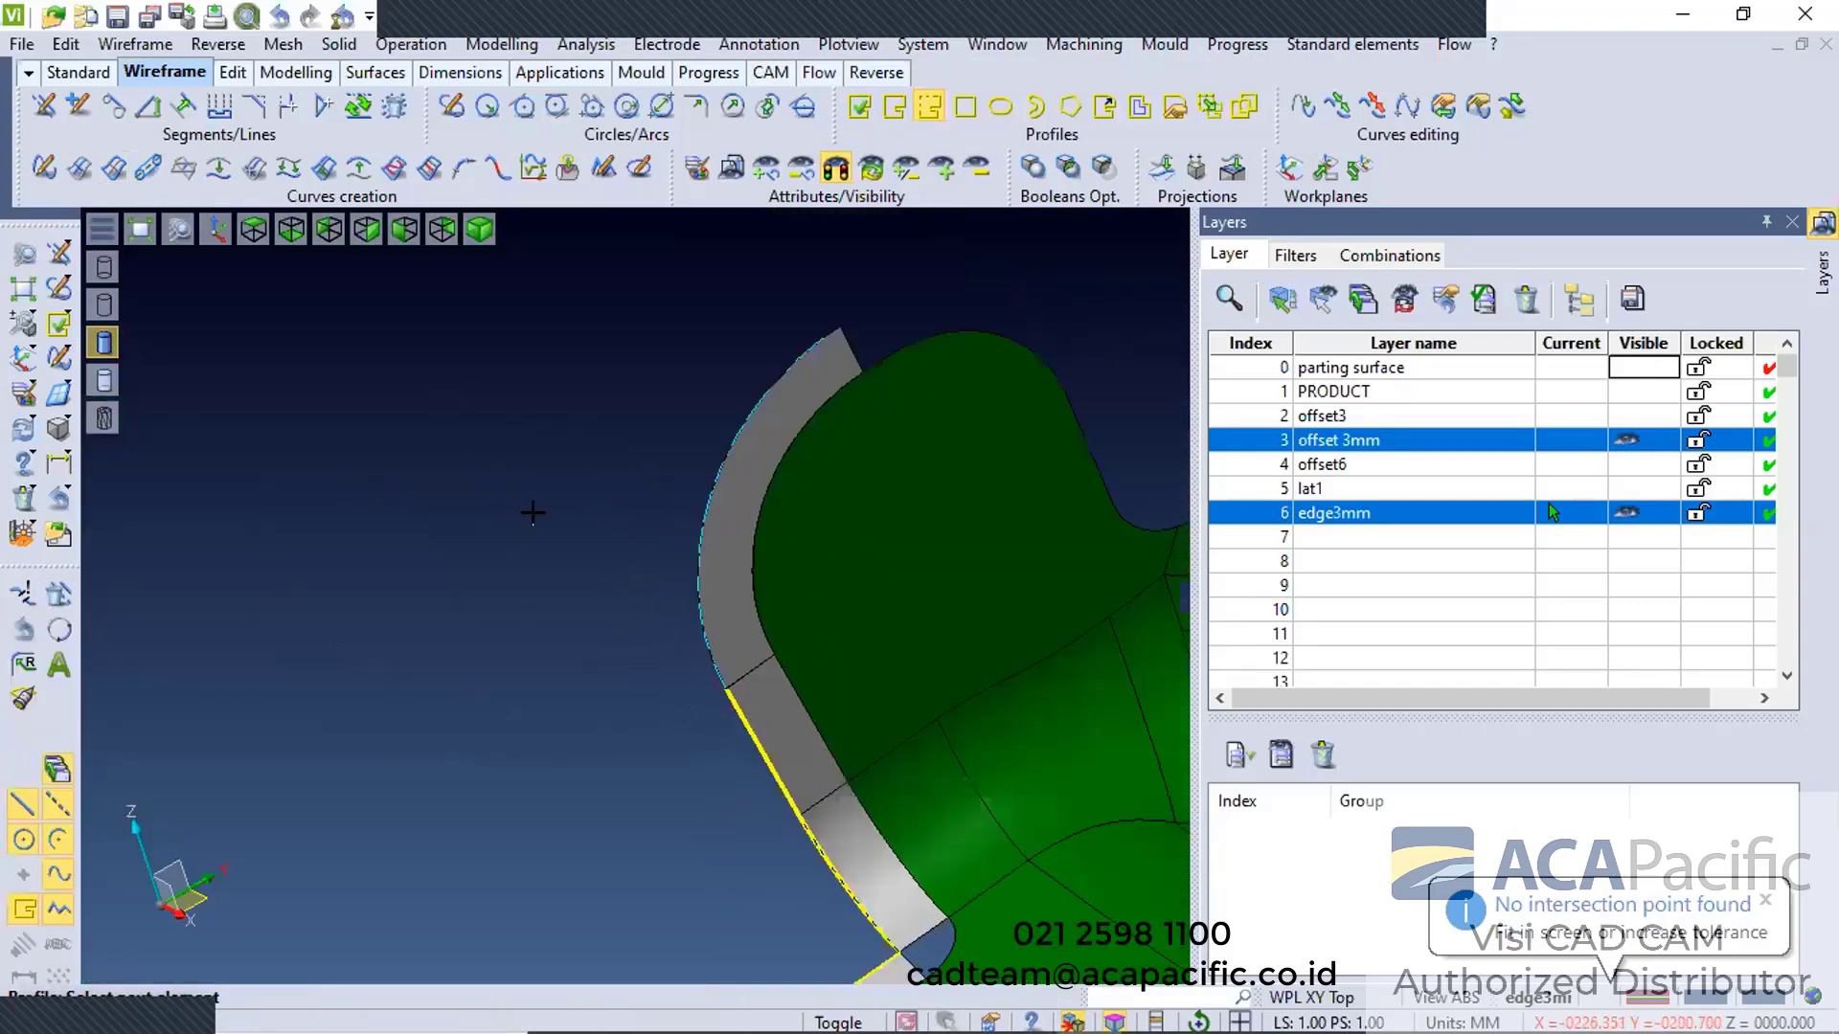
right_click(504, 515)
right_click(504, 514)
Delete the raised tab's extracted arc curve that overshoots the junction with the straight strip
scroll(736, 697, "up", 10)
left_click(532, 503)
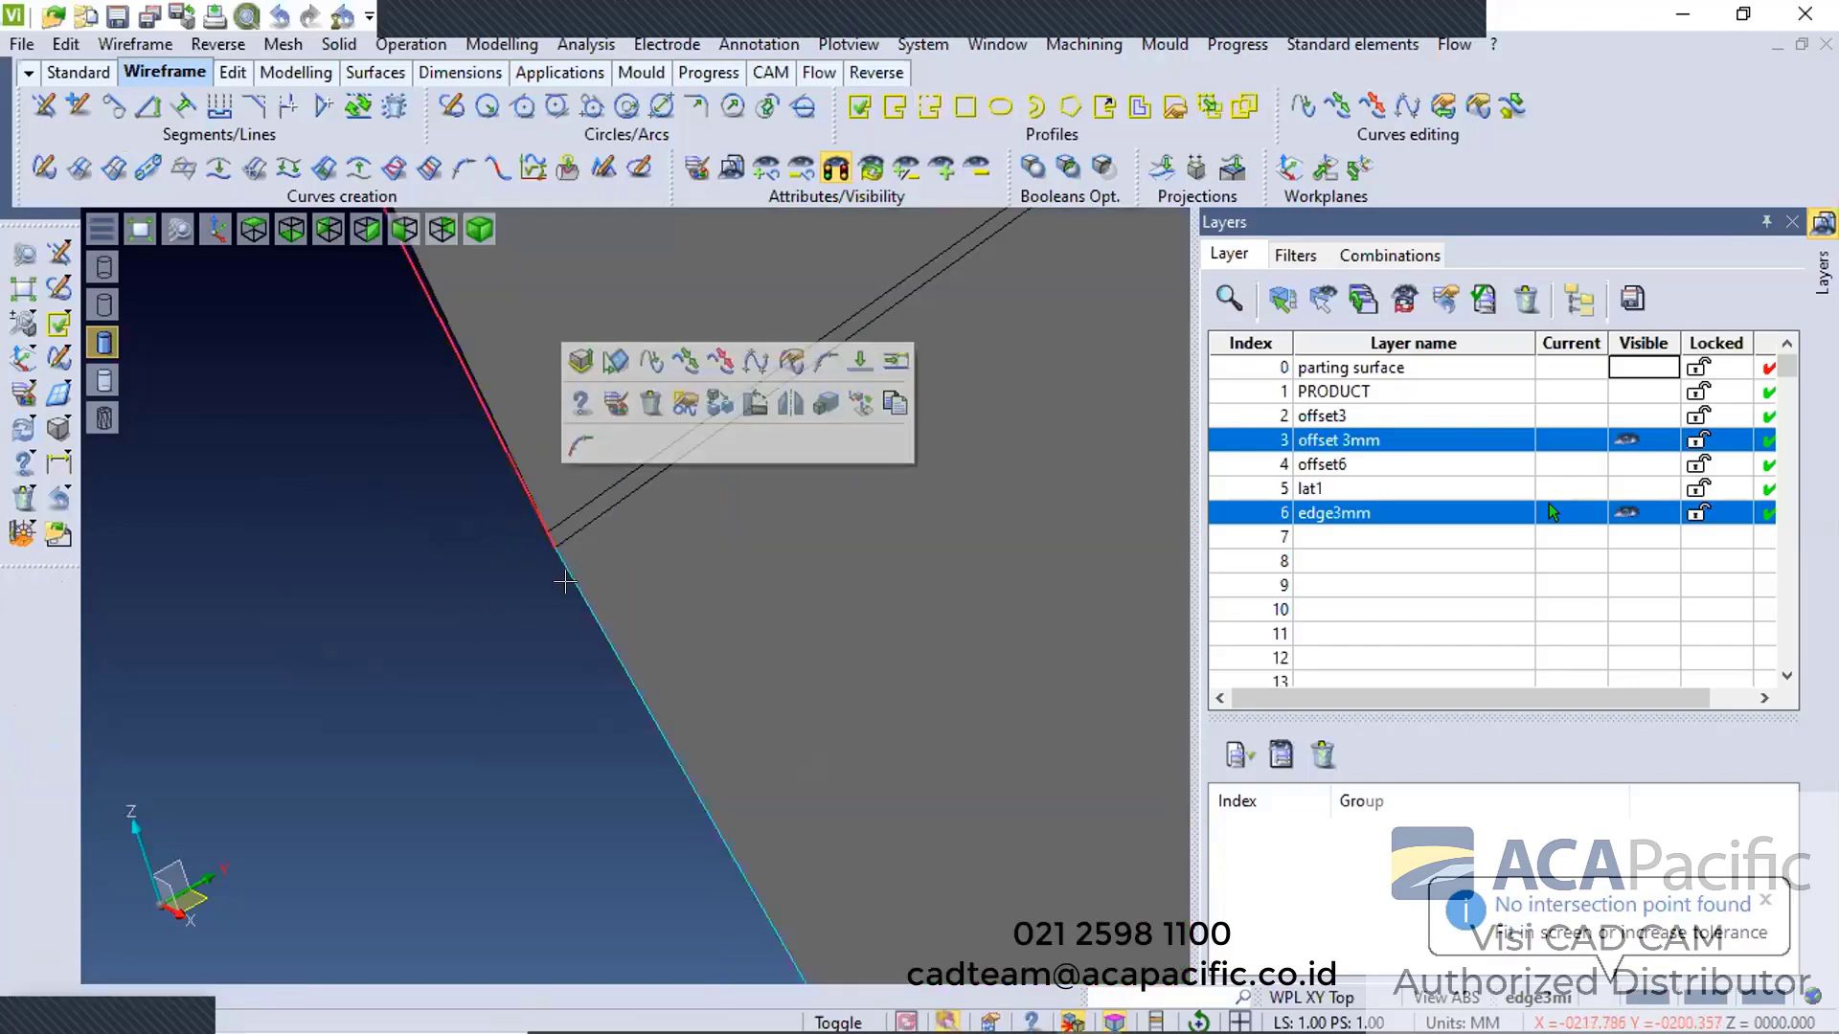
left_click(427, 515)
left_click(476, 427)
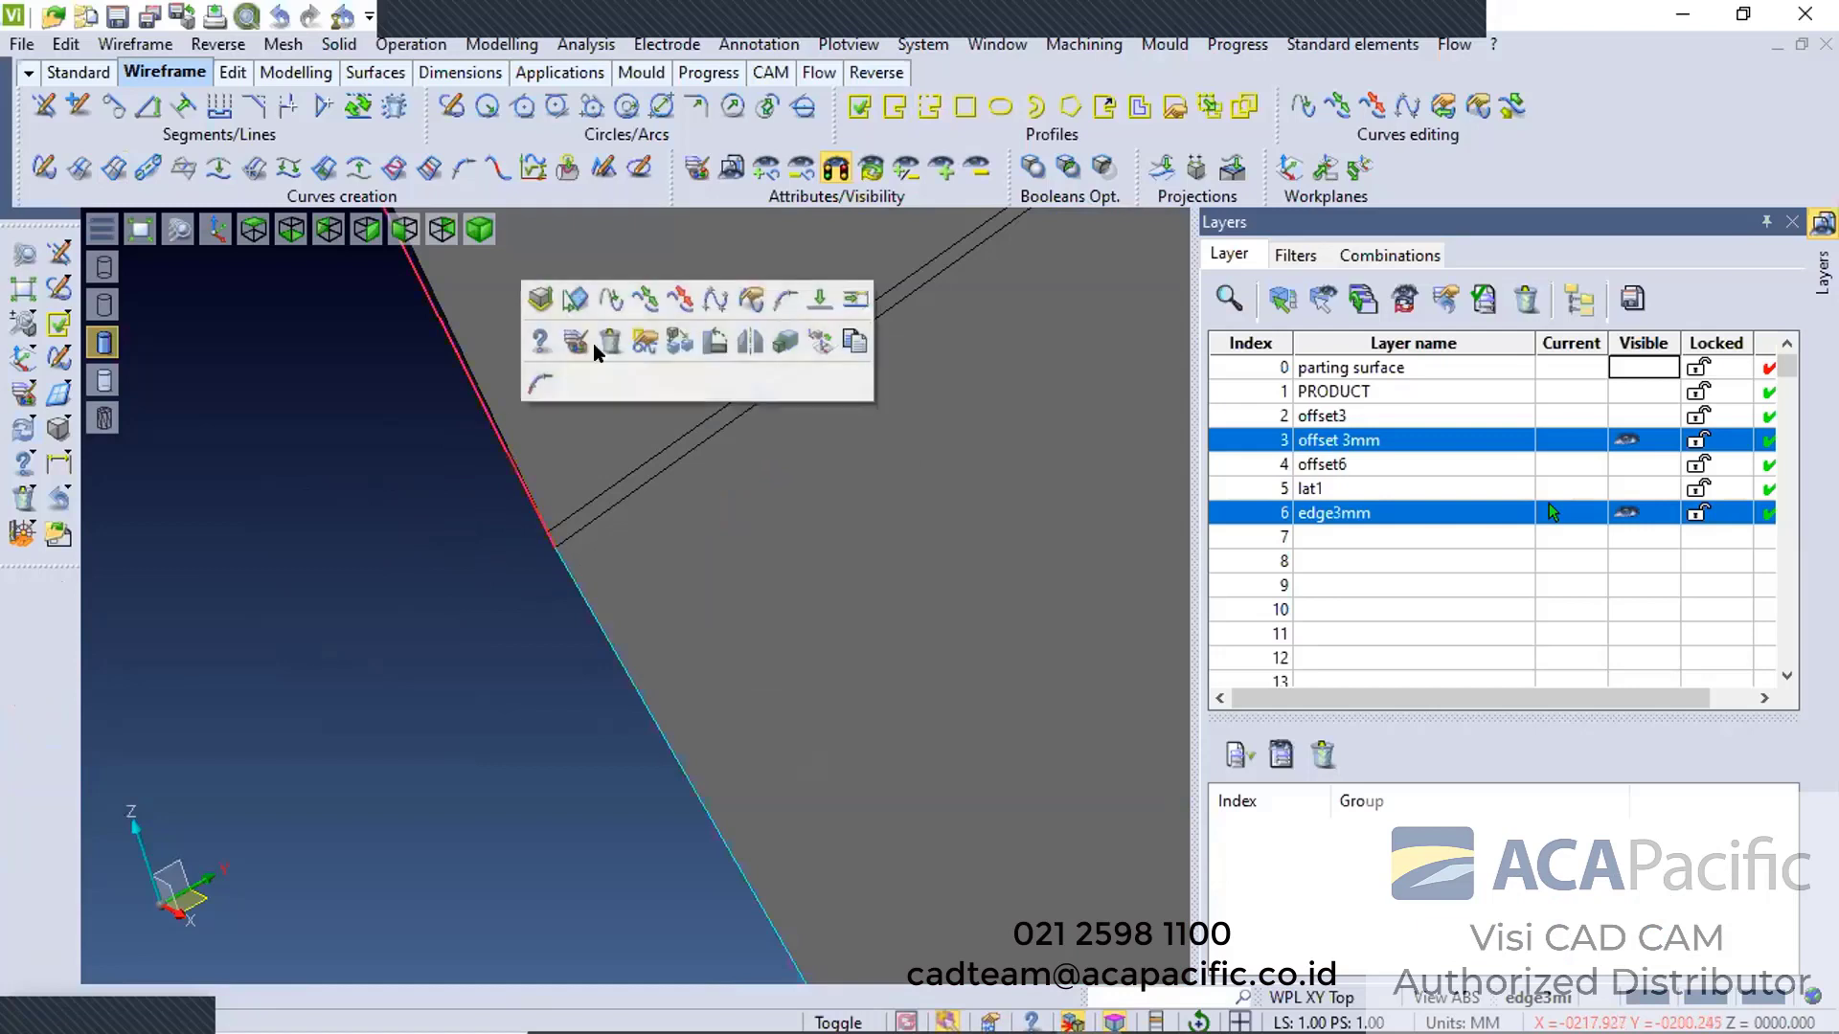
left_click(609, 342)
left_click(804, 192)
Trim the raised tab's arc strip against the adjoining straight strip, projecting normal to the body and keeping the selected side
left_click(412, 45)
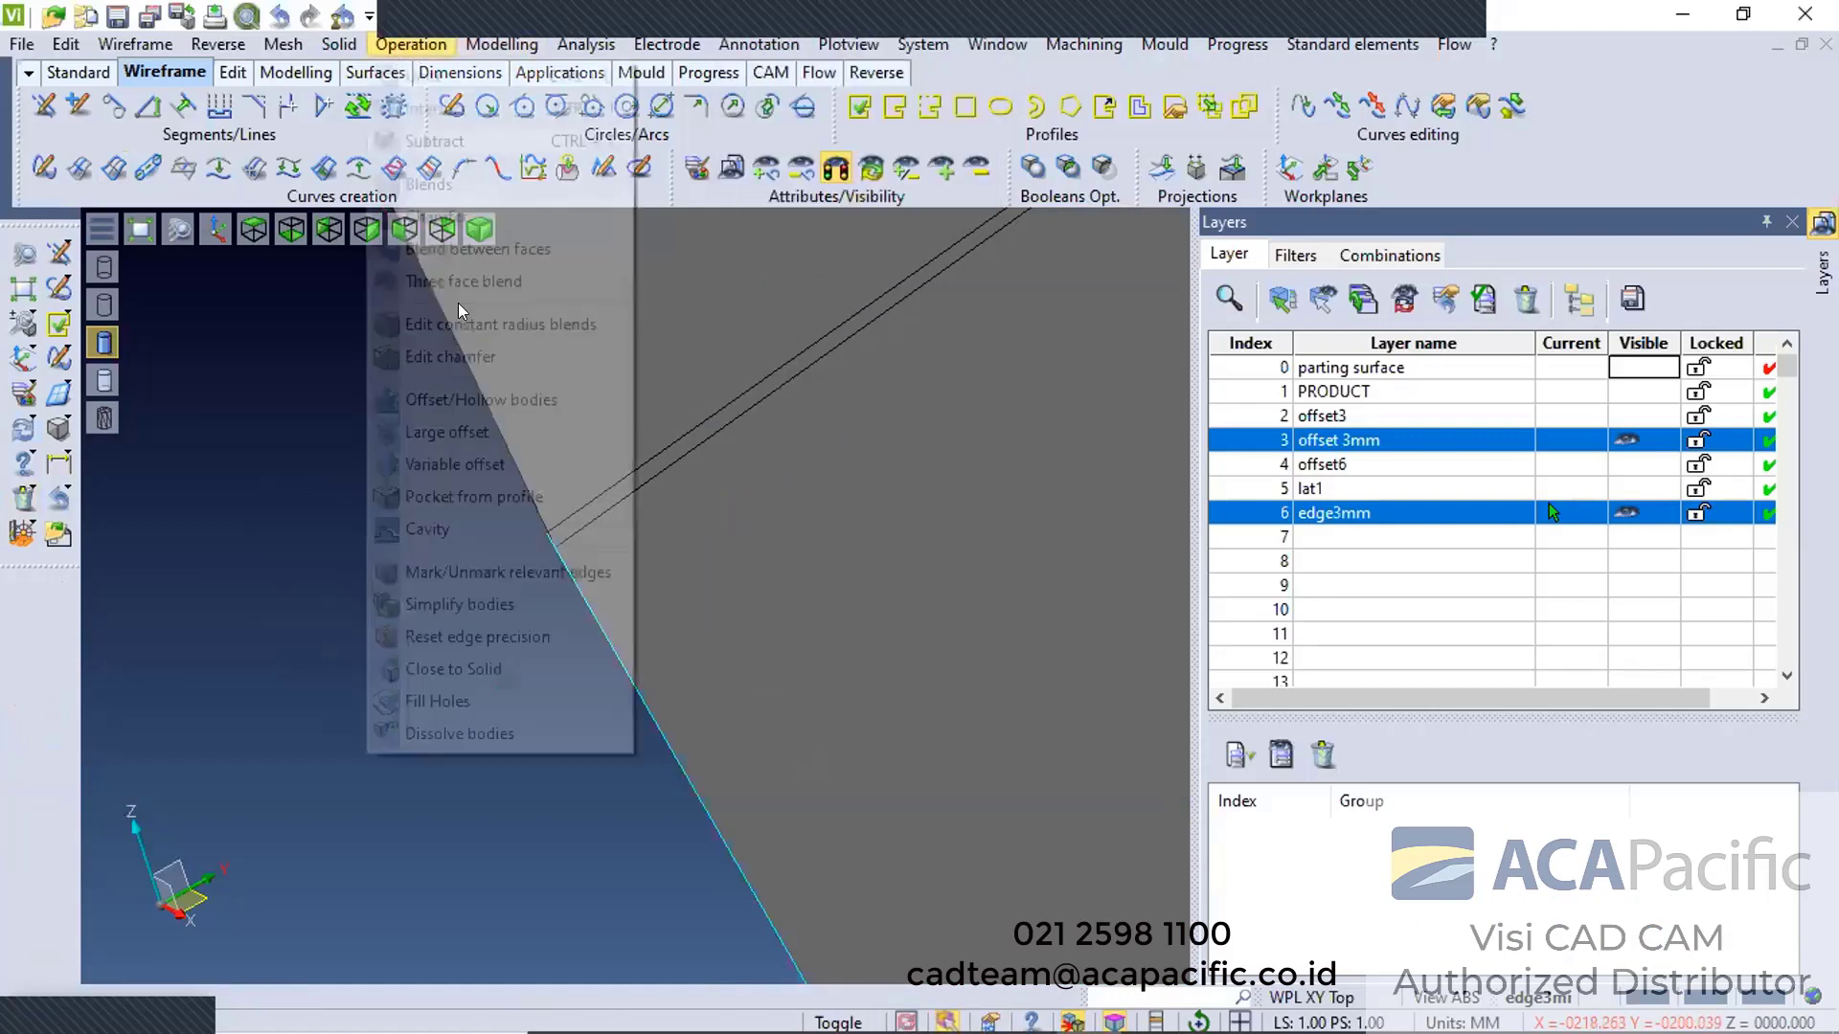
key("Left")
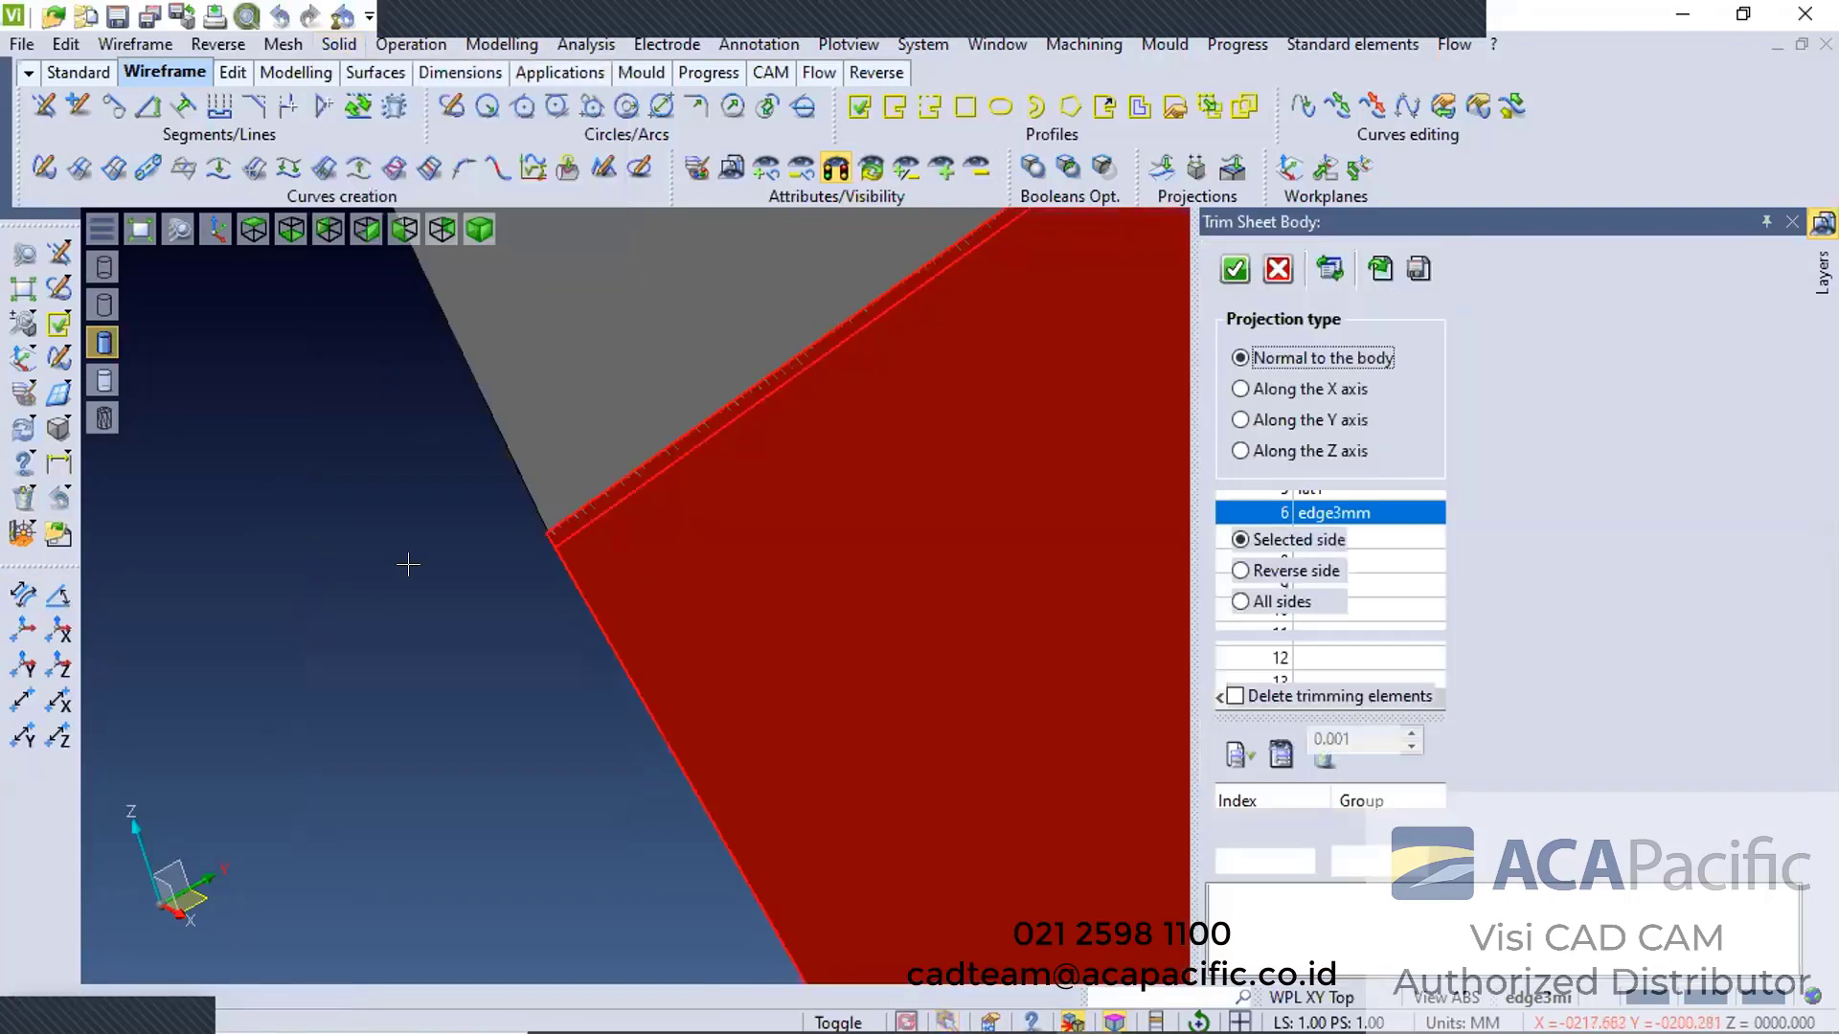
left_click(464, 575)
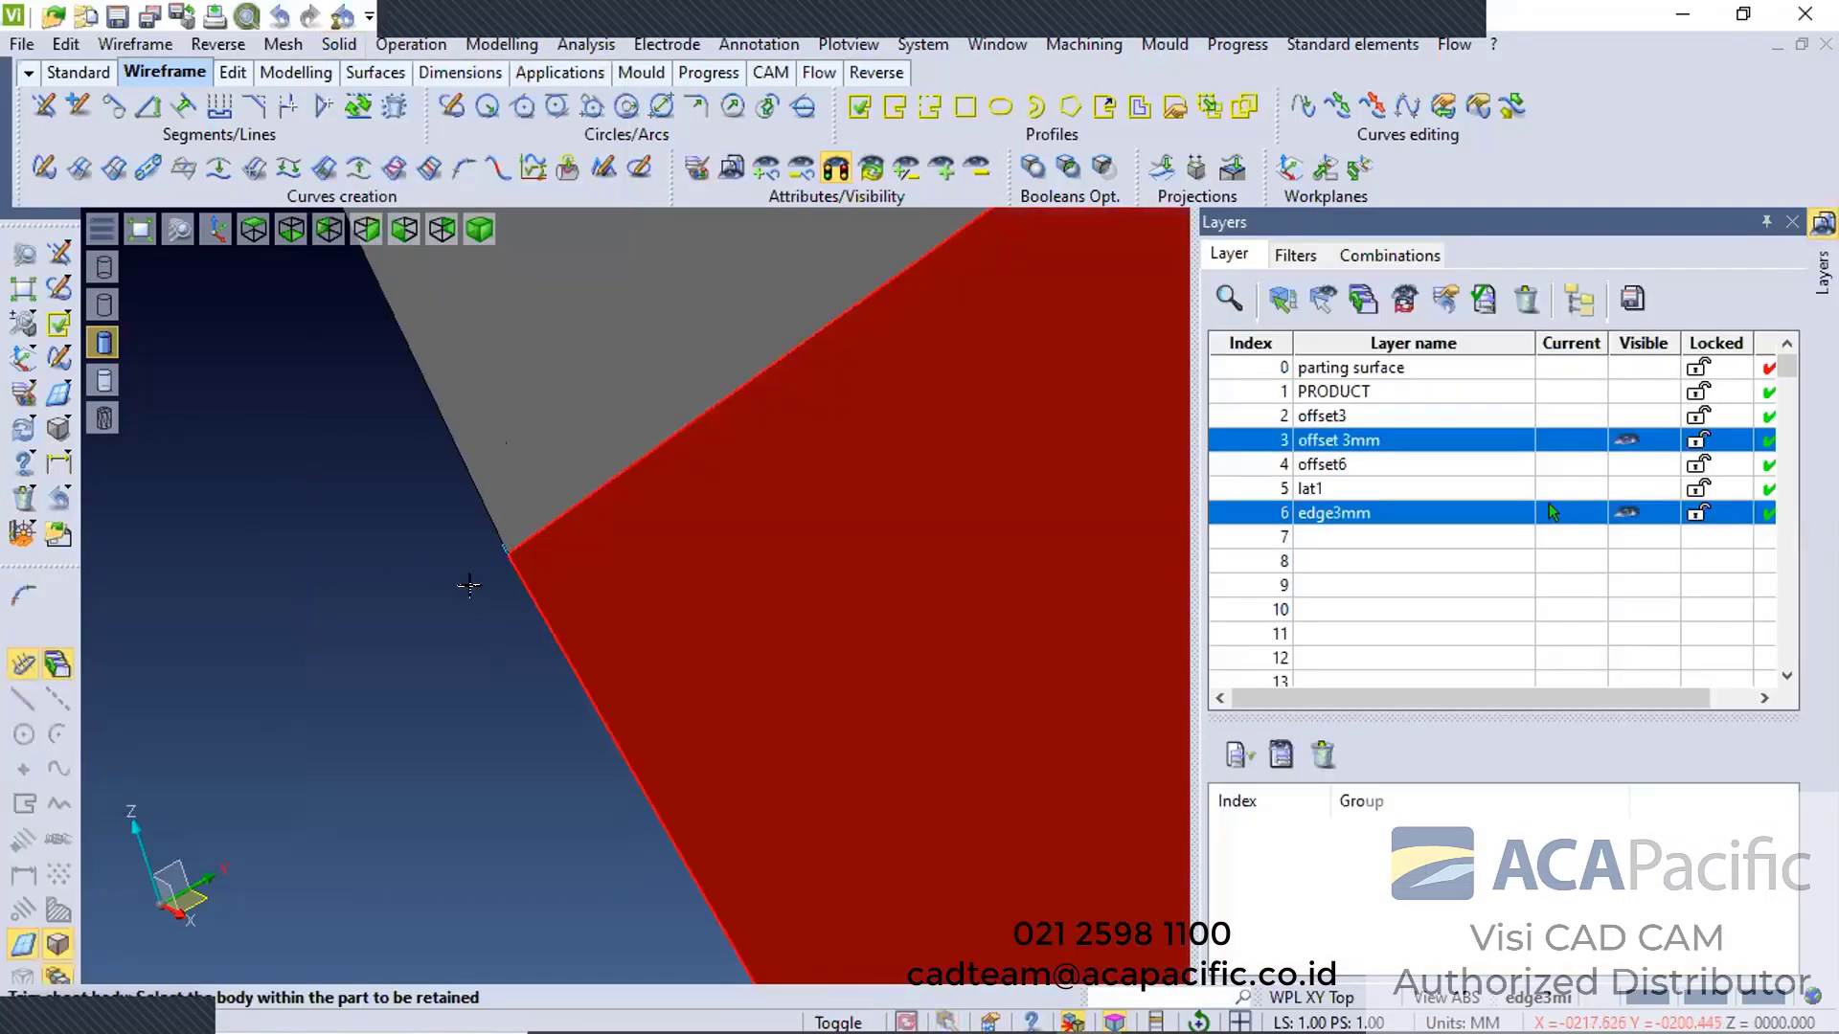
scroll(491, 687, "down", 5)
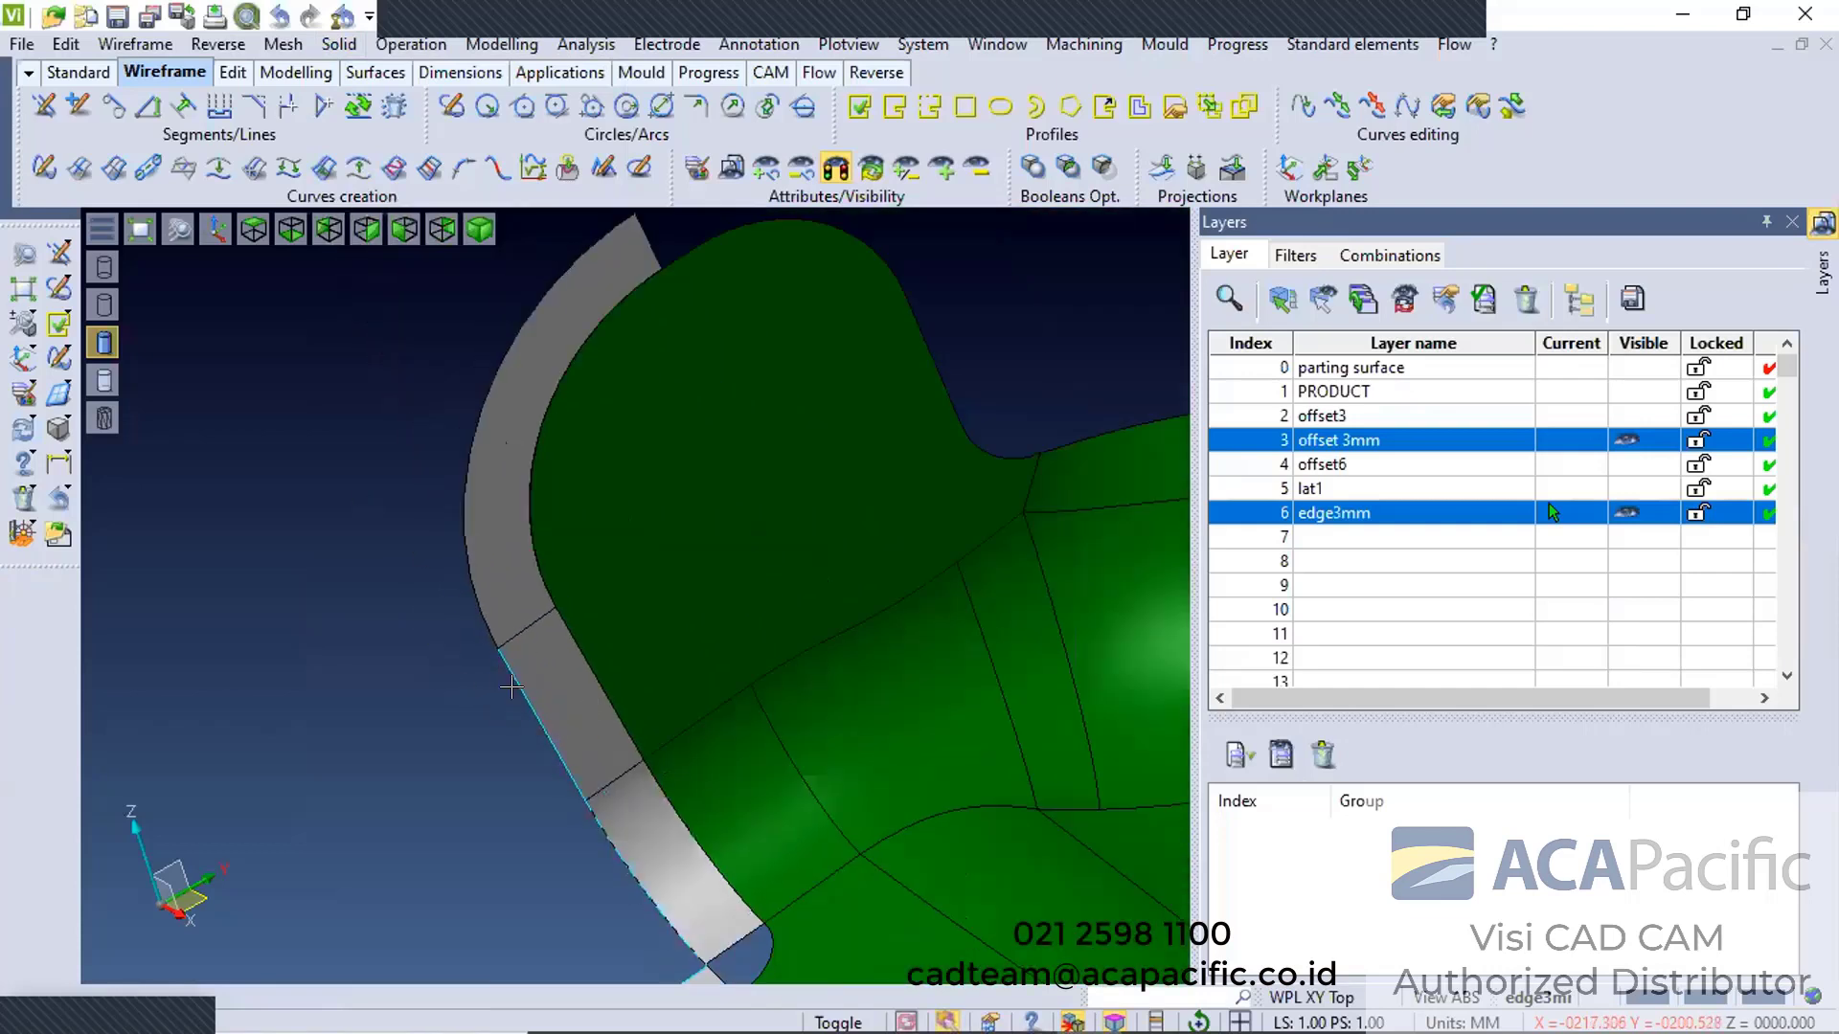
Delete the straight strip's outer edge curve and extract fresh edge curves from the arc strip and straight strip
left_click(511, 687)
key("Delete")
key("Return")
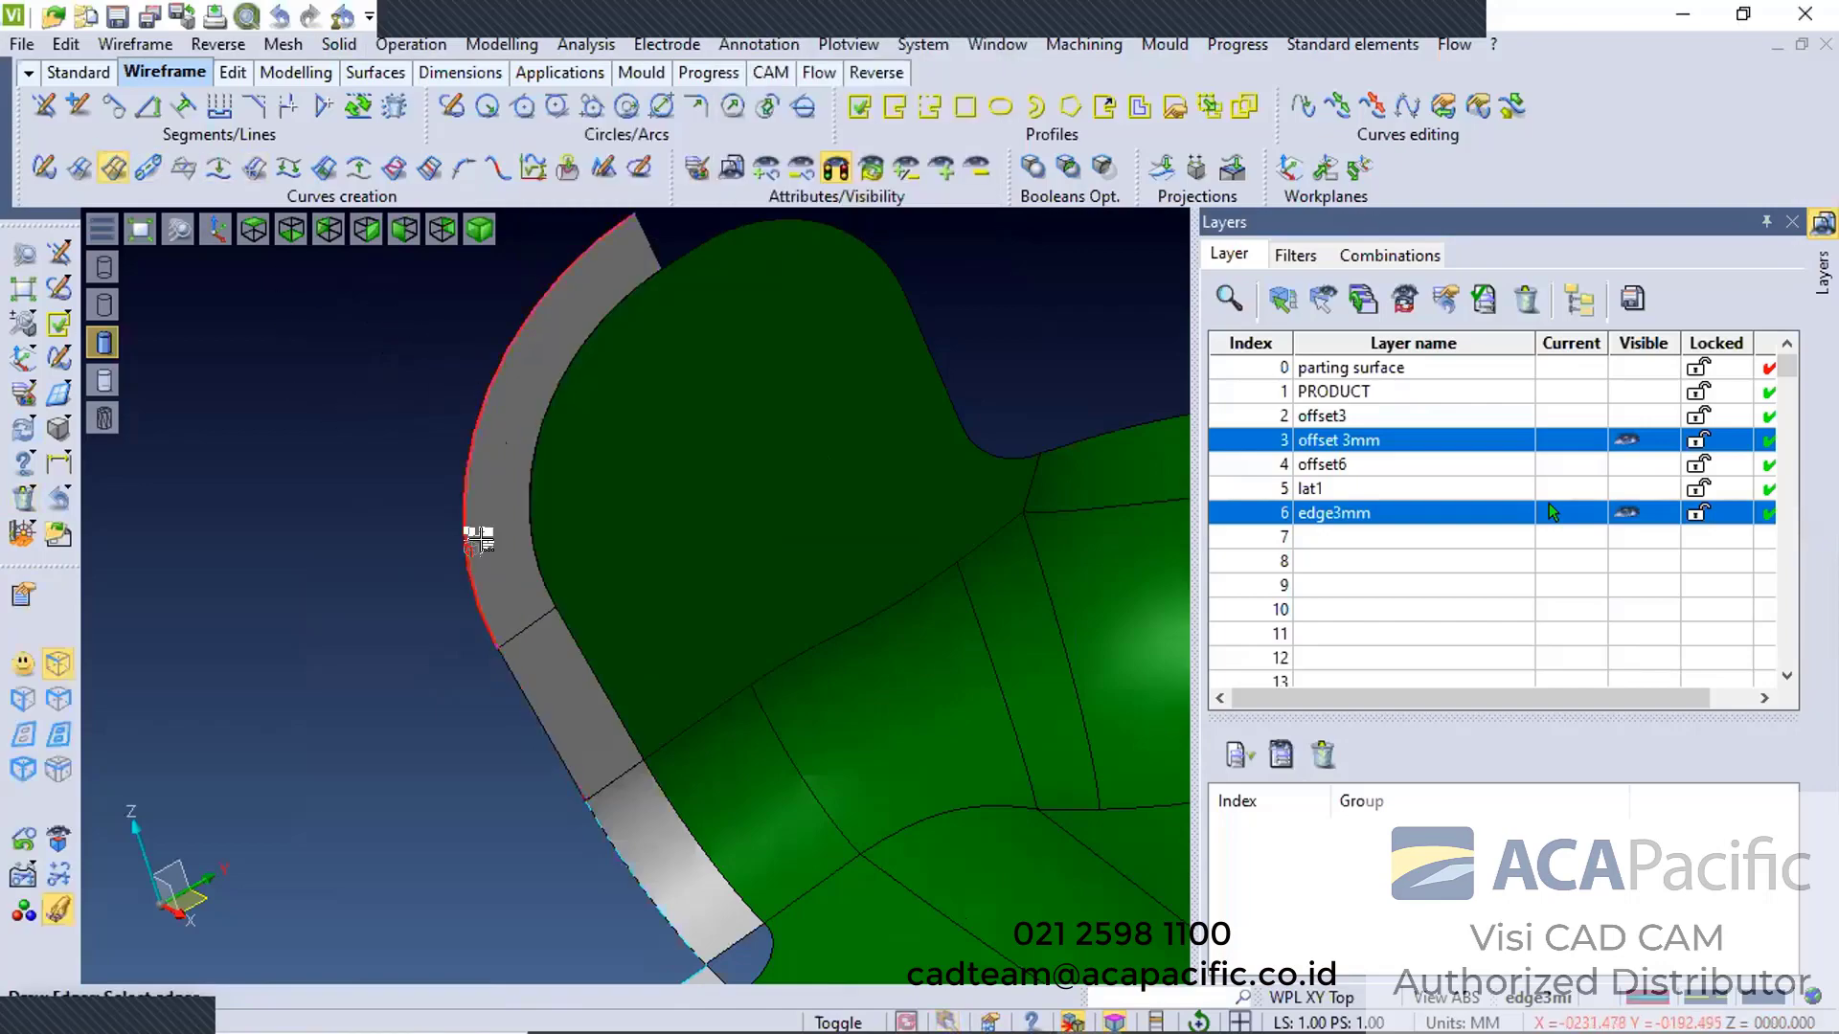
Chain the outer edge curves into one continuous profile from the raised tab's arc to the far corner strip's end
left_click(929, 106)
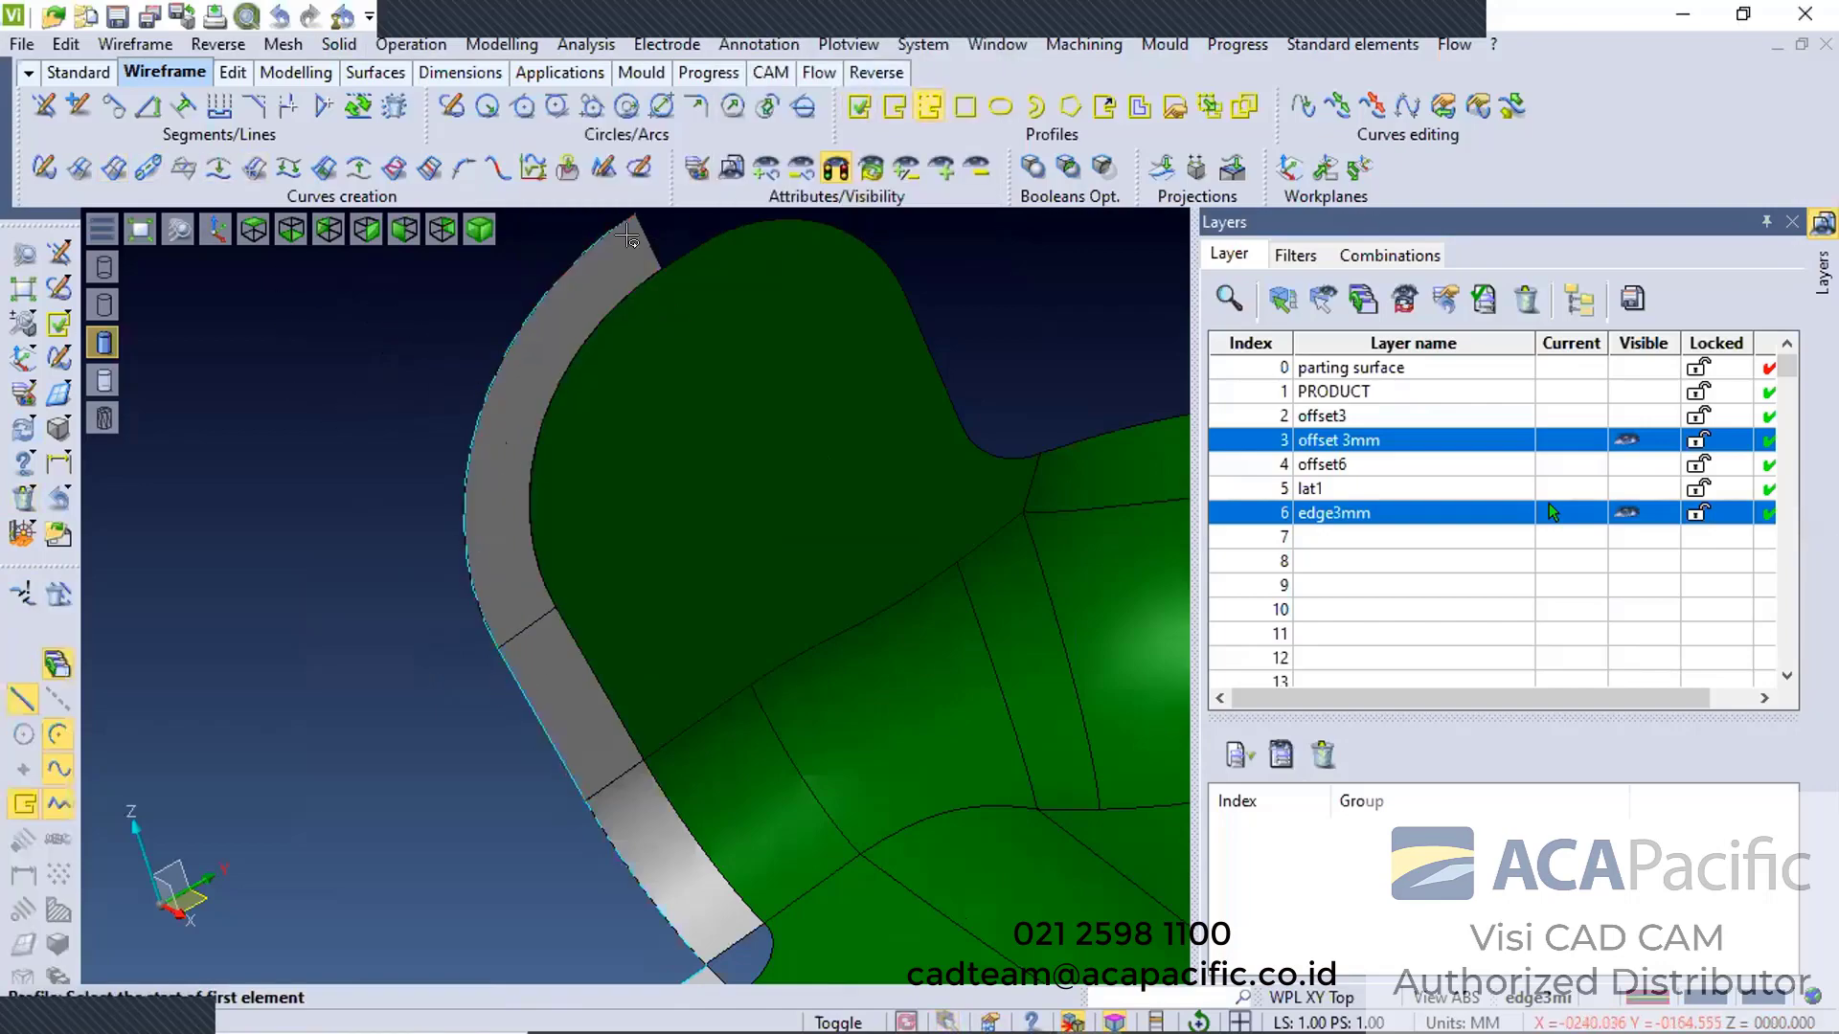
left_click(471, 536)
scroll(345, 570, "down", 5)
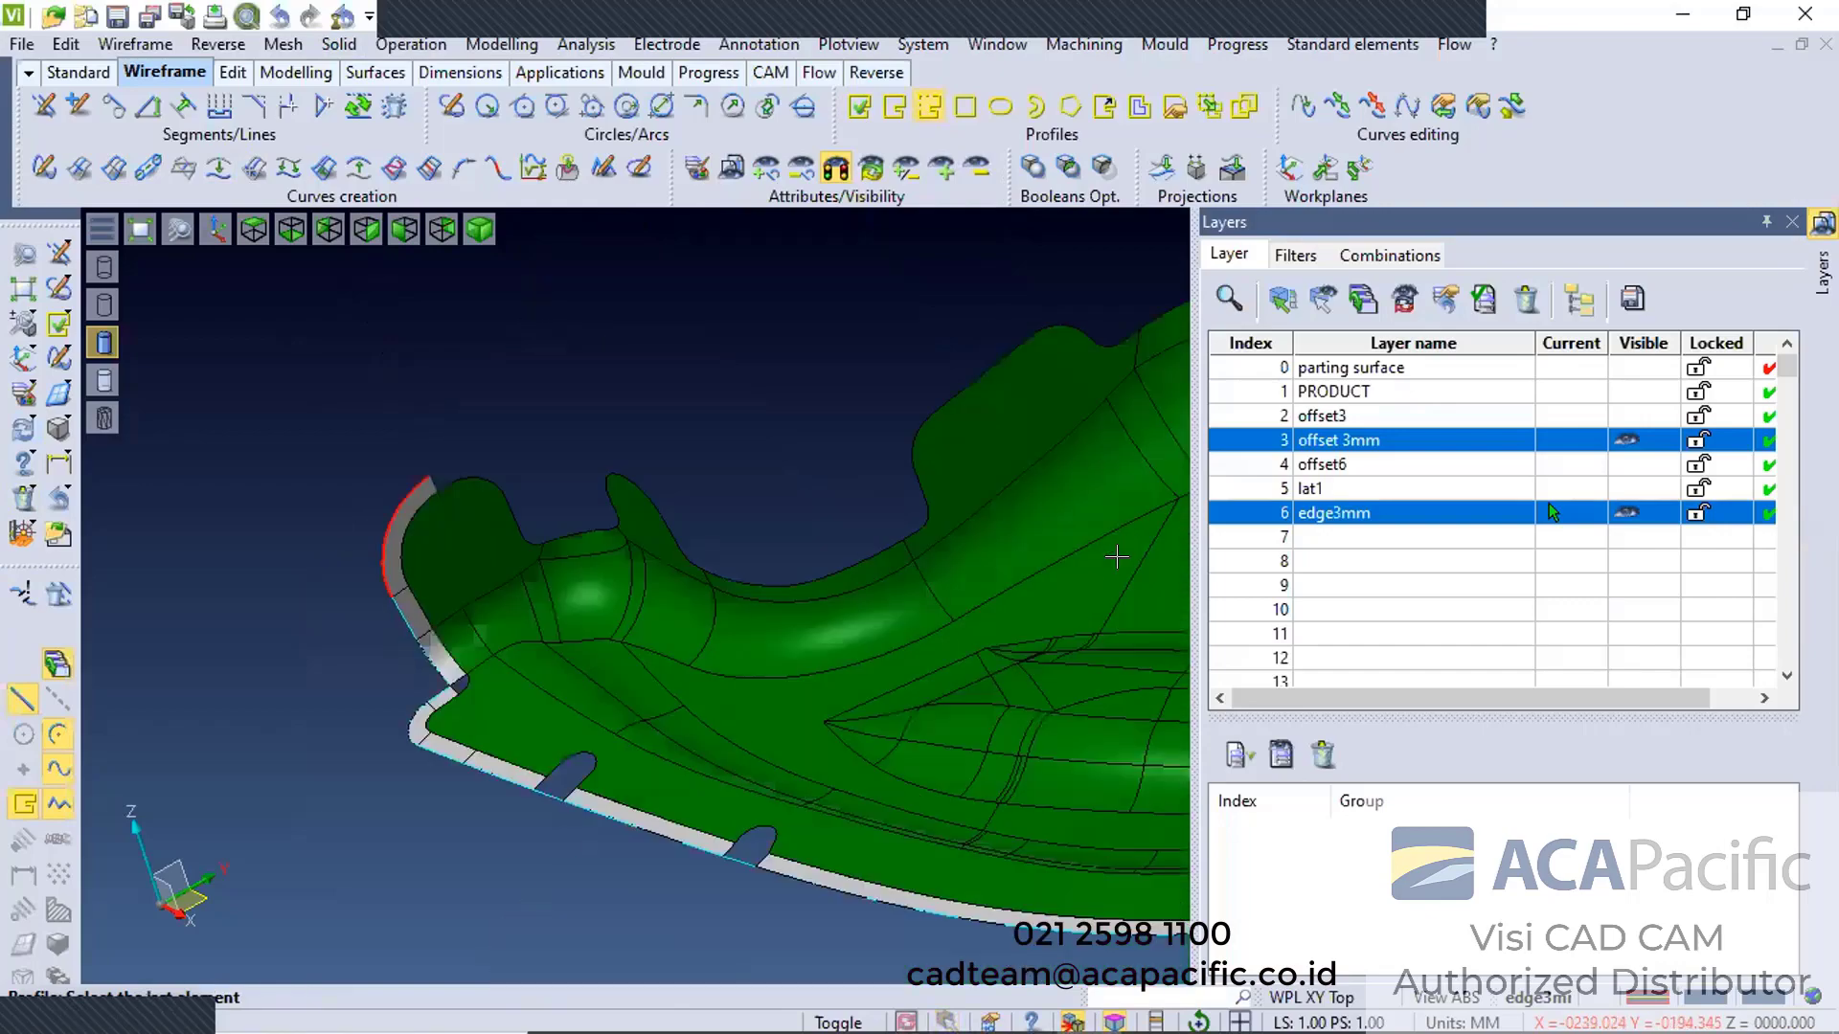
scroll(1029, 565, "up", 4)
left_click(984, 541)
key("Return")
scroll(794, 707, "down", 5)
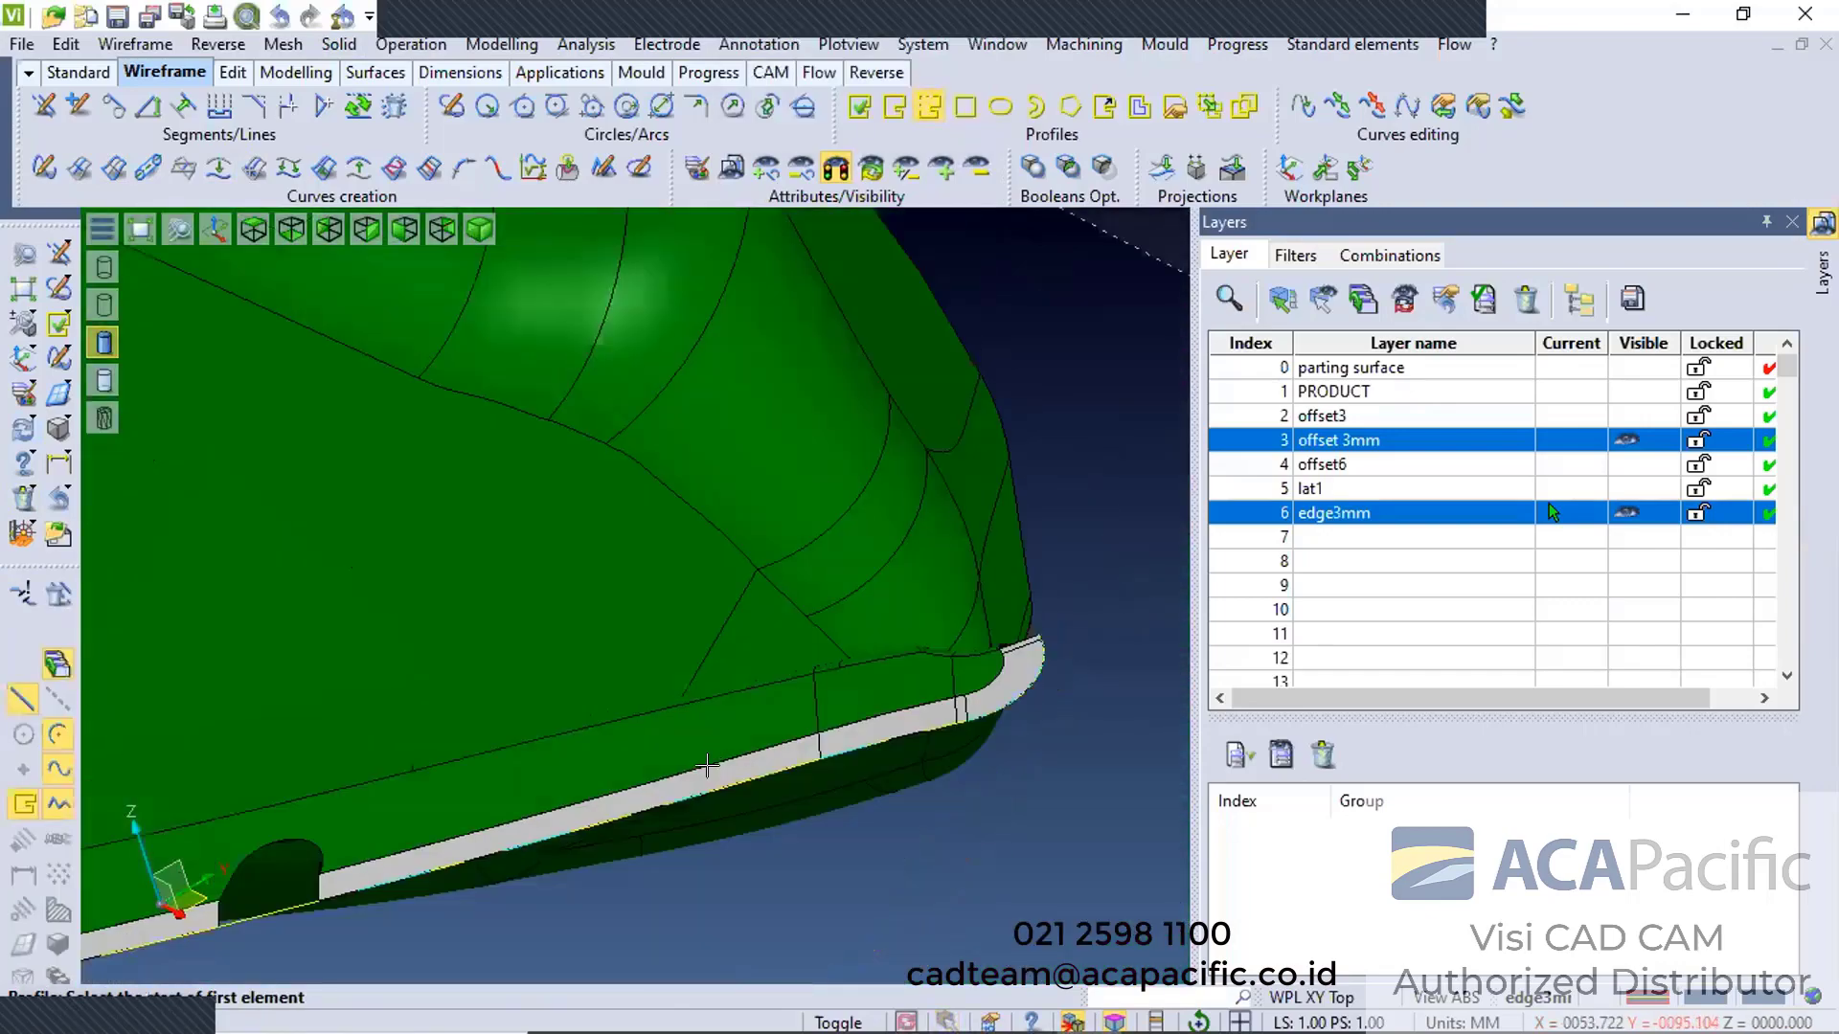
Erase the 3 mm parting strips, keeping the new boundary profile and the green offset sheet
scroll(707, 757, "down", 5)
middle_click_drag(245, 630, 237, 638)
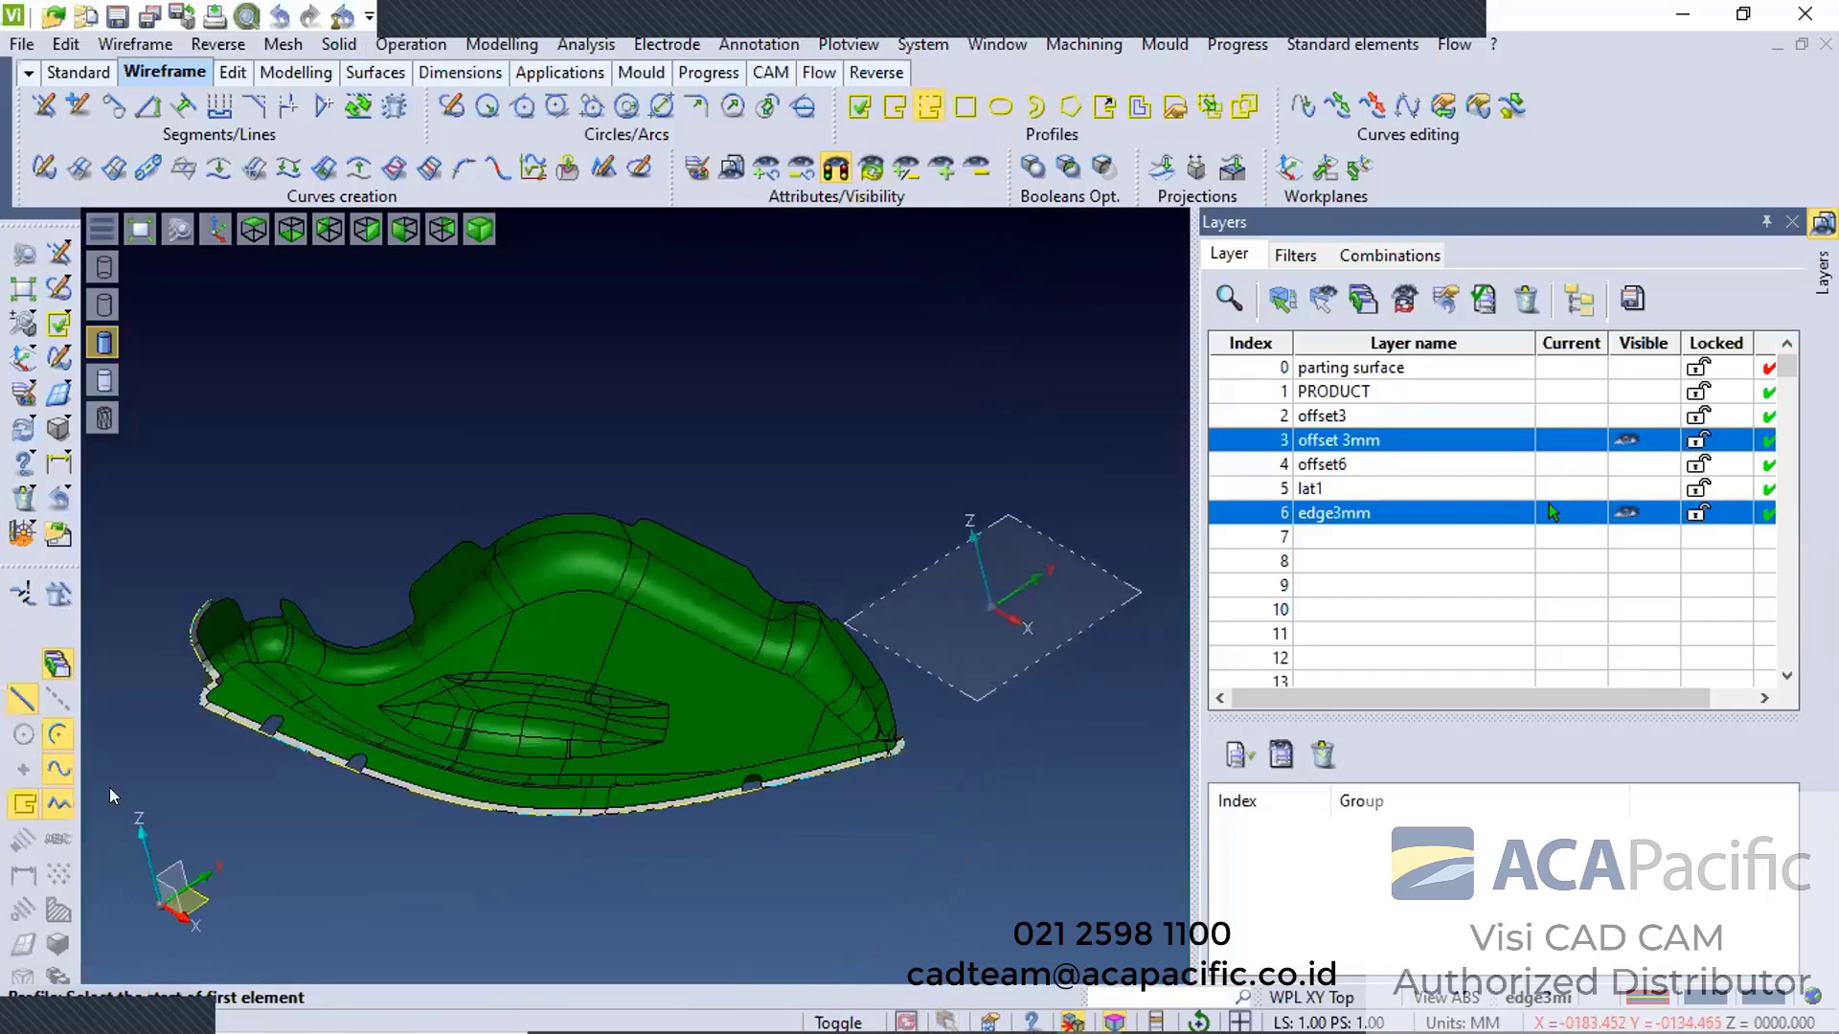
key("Delete")
mouse_move(165, 518)
left_mouse_down()
mouse_move(323, 659)
mouse_move(1011, 973)
left_mouse_up()
right_click(848, 813)
Display the parting surface layer together with the offset 3mm and edge3mm layers, and clear the selection
middle_click_drag(541, 839, 942, 821)
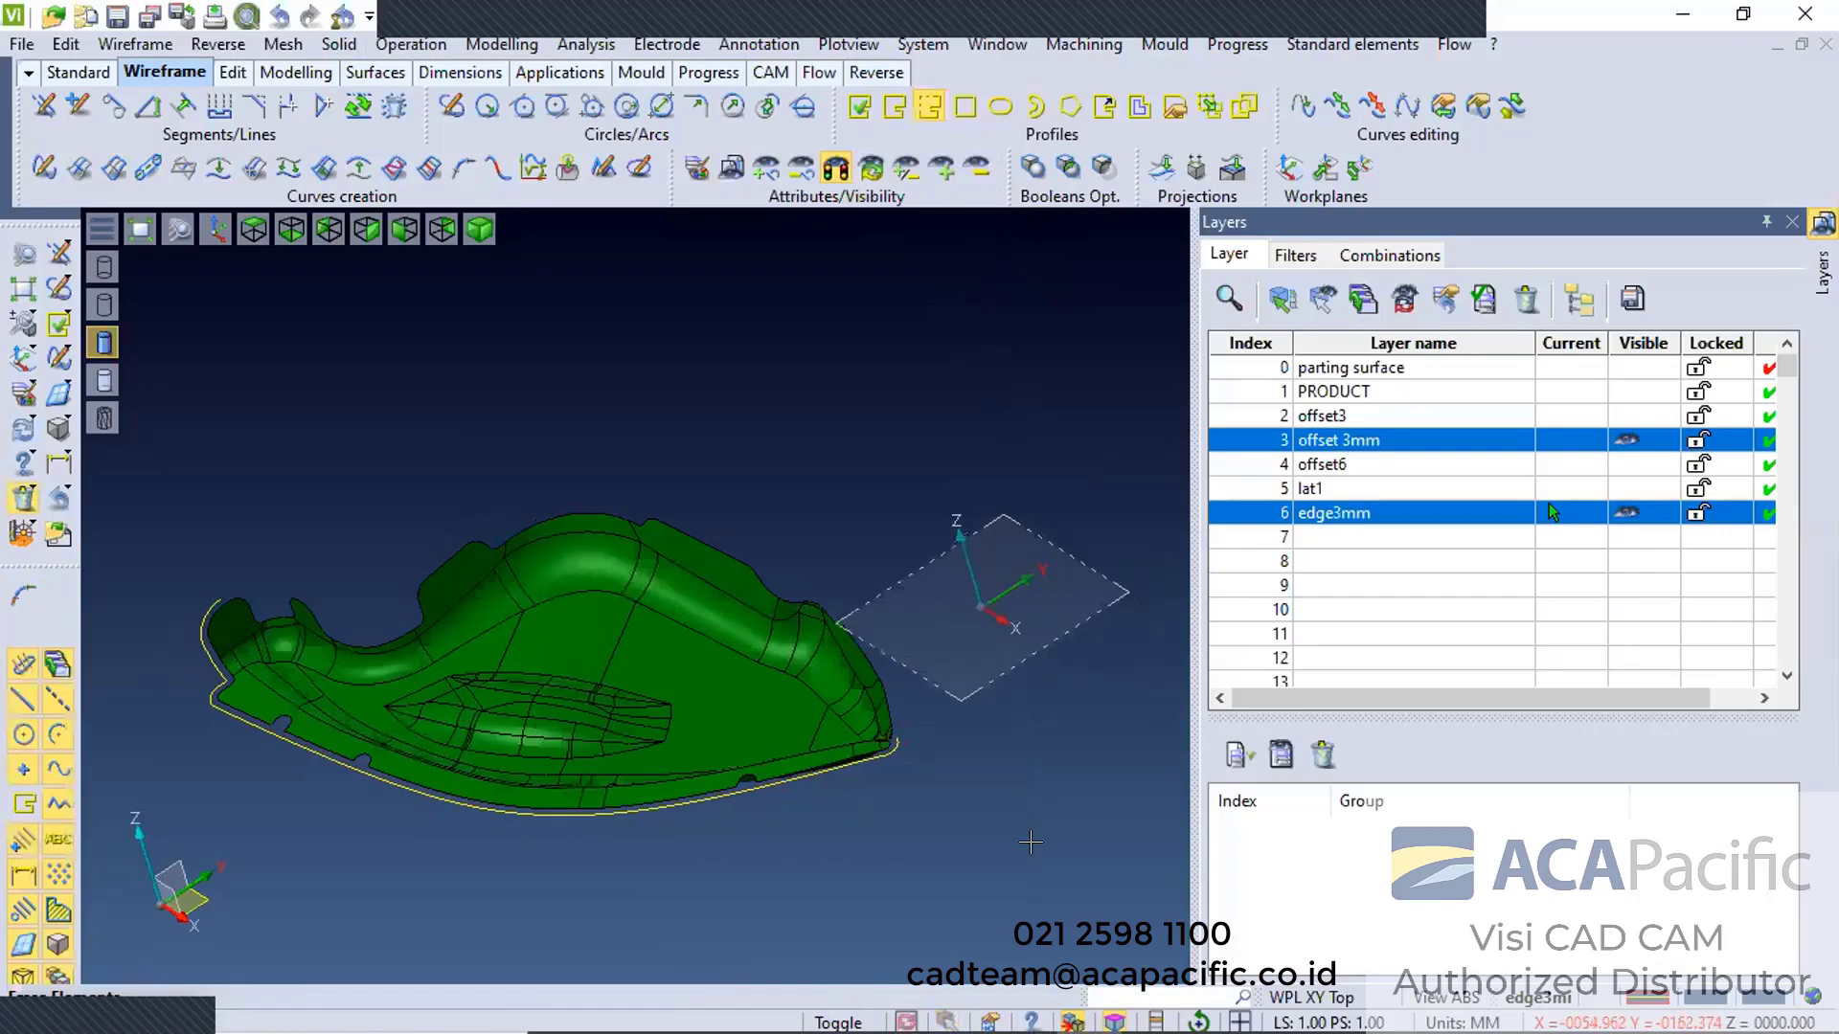
middle_click_drag(1060, 724, 605, 814)
scroll(695, 662, "up", 4)
middle_click_drag(349, 542, 418, 553)
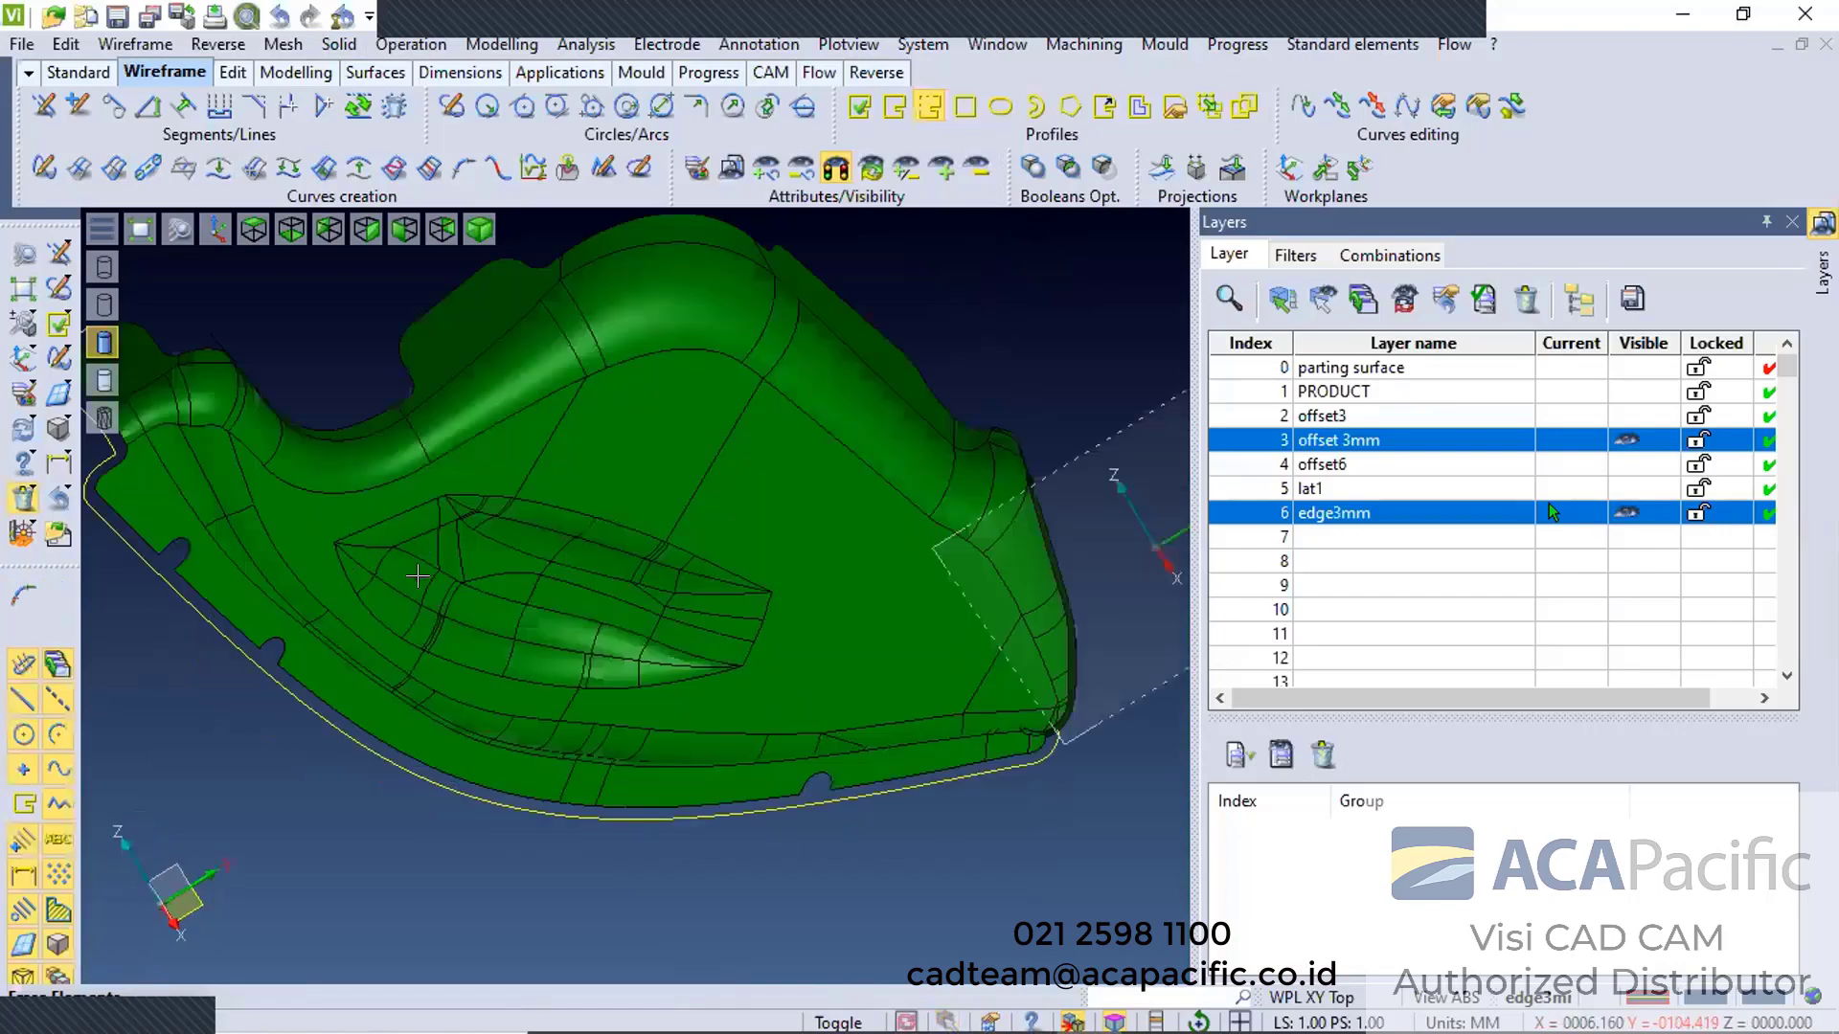
scroll(417, 565, "down", 3)
middle_click_drag(1338, 596, 1683, 387)
scroll(1669, 385, "up", 3)
left_click(1667, 374)
scroll(234, 327, "up", 3)
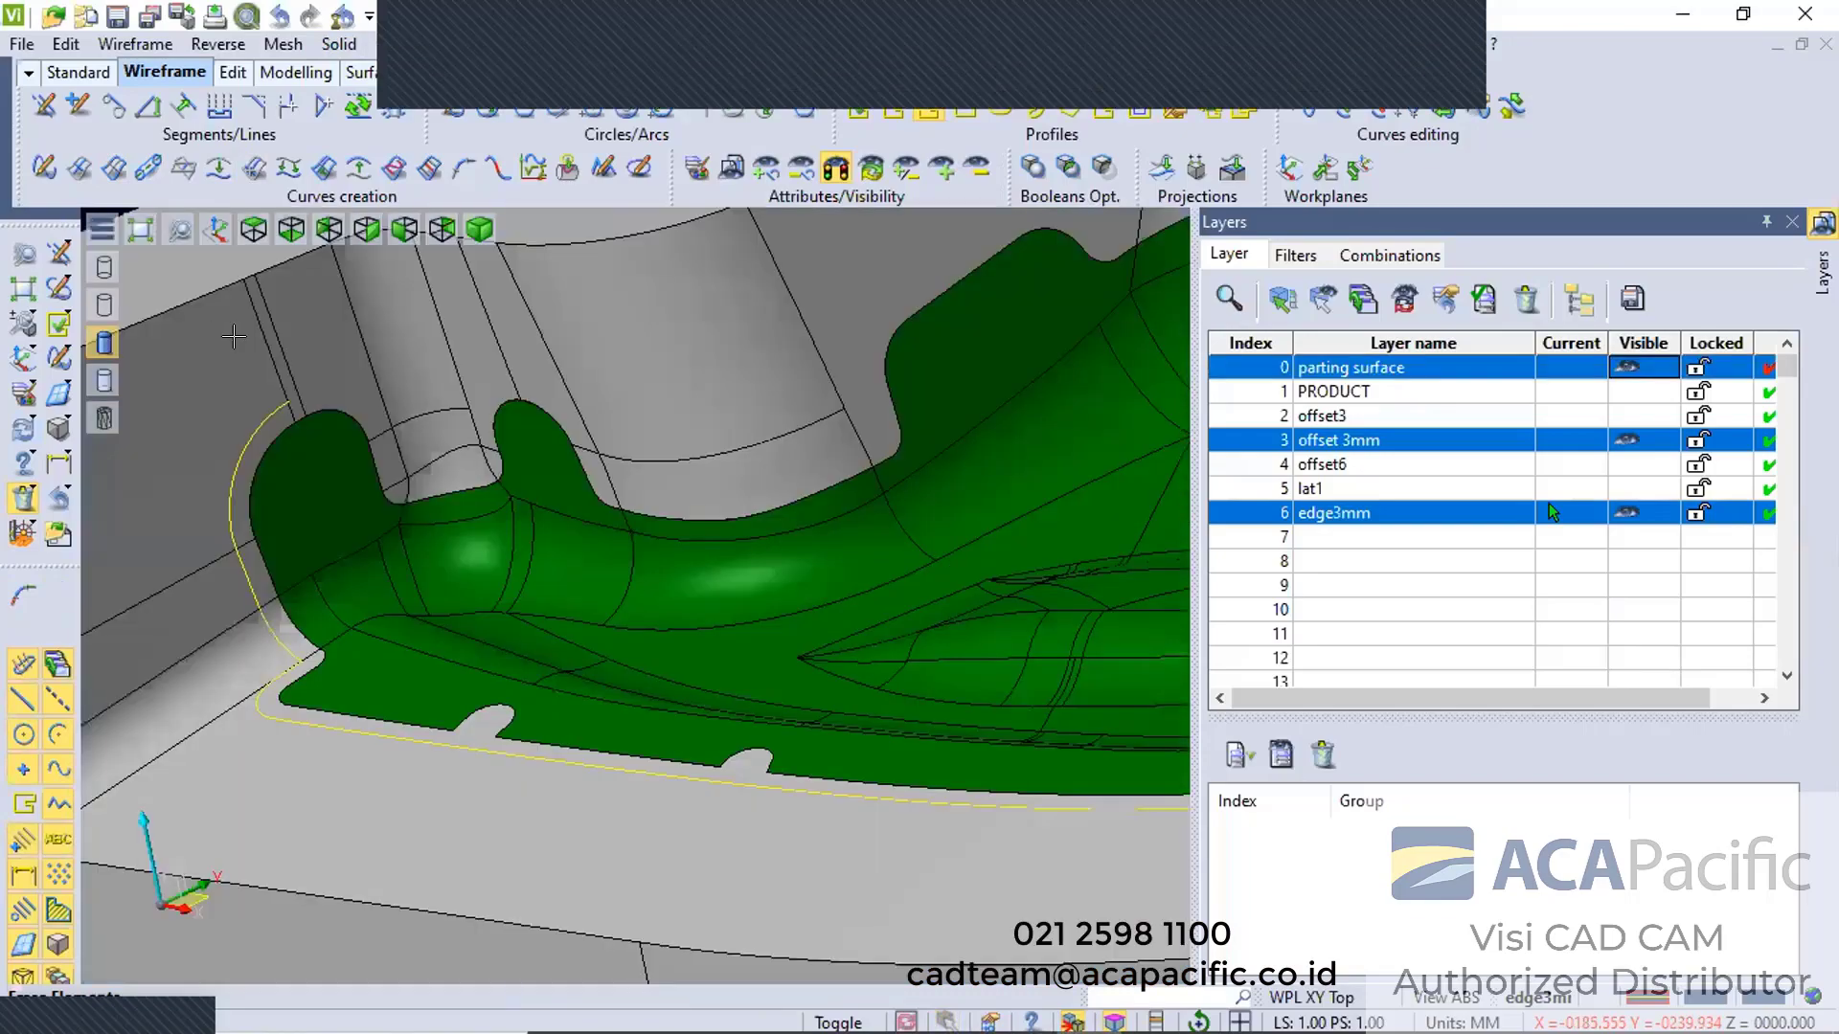
left_click(237, 360)
key("Escape")
scroll(230, 75, "down", 3)
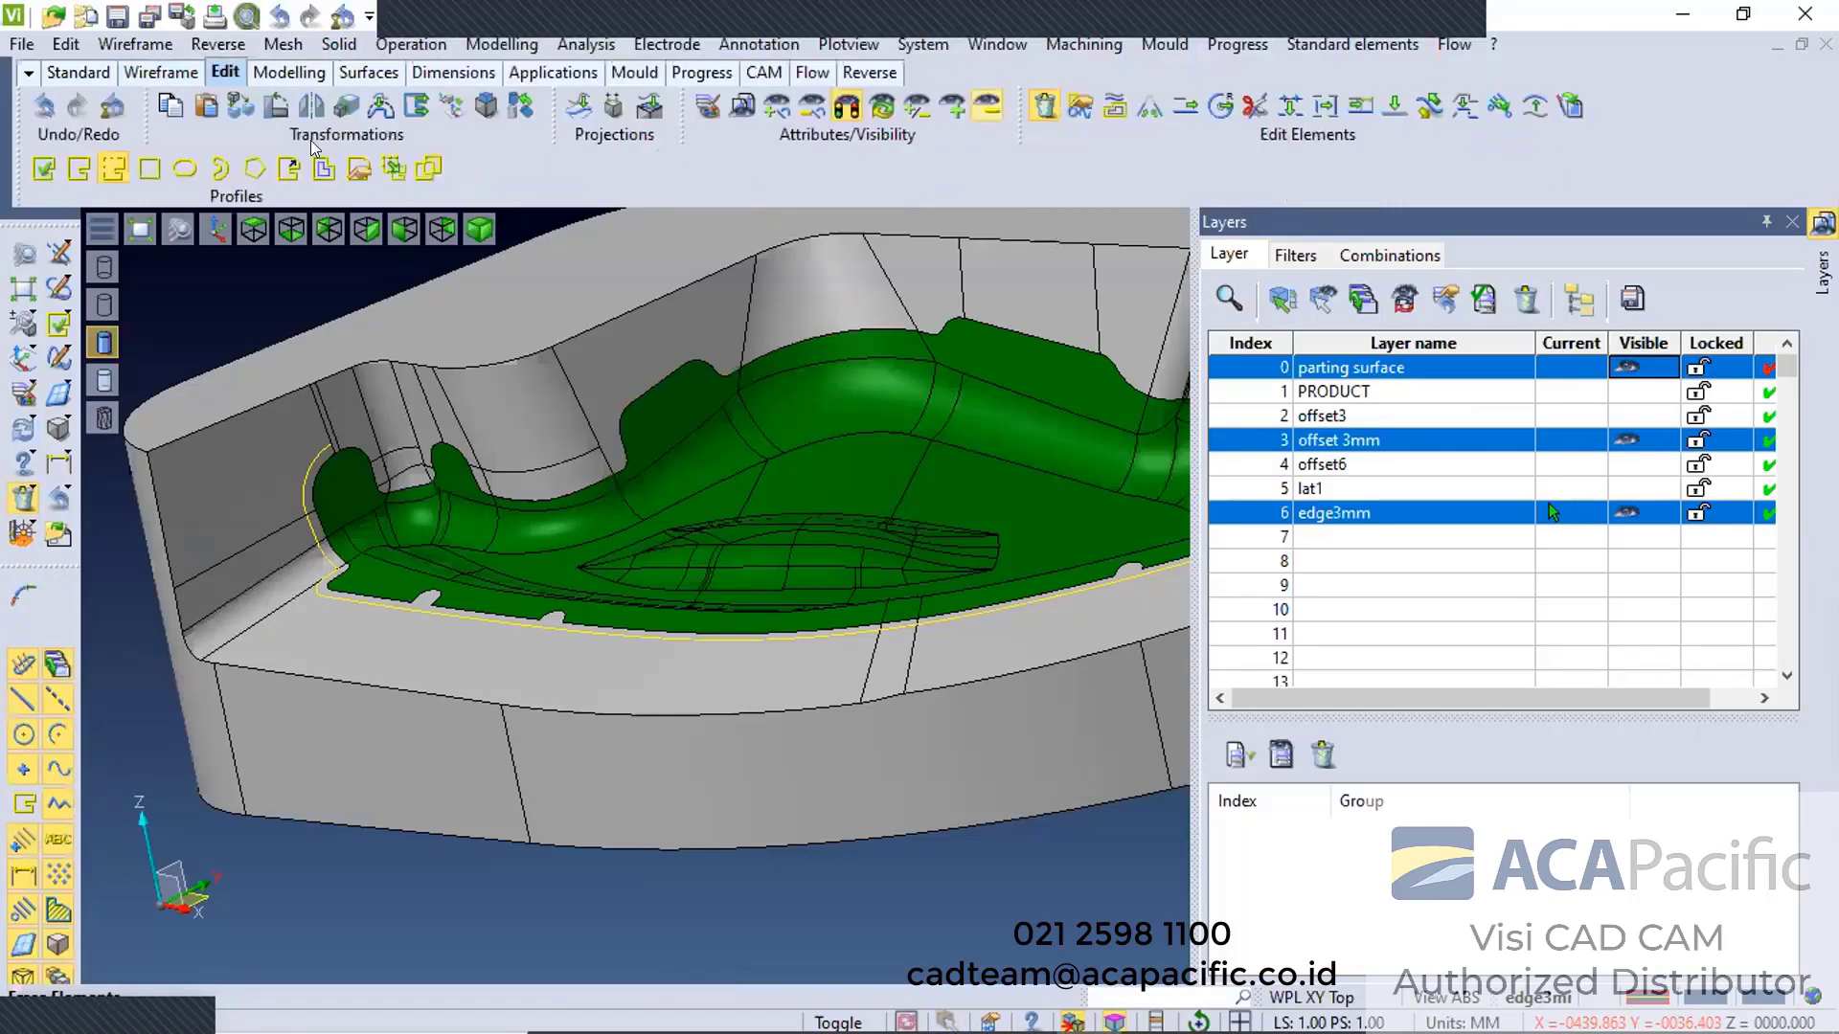
Project the boundary profile onto the parting surface sheet normal to the body, trying the Imprint option before applying Project
left_click(657, 122)
left_click(284, 483)
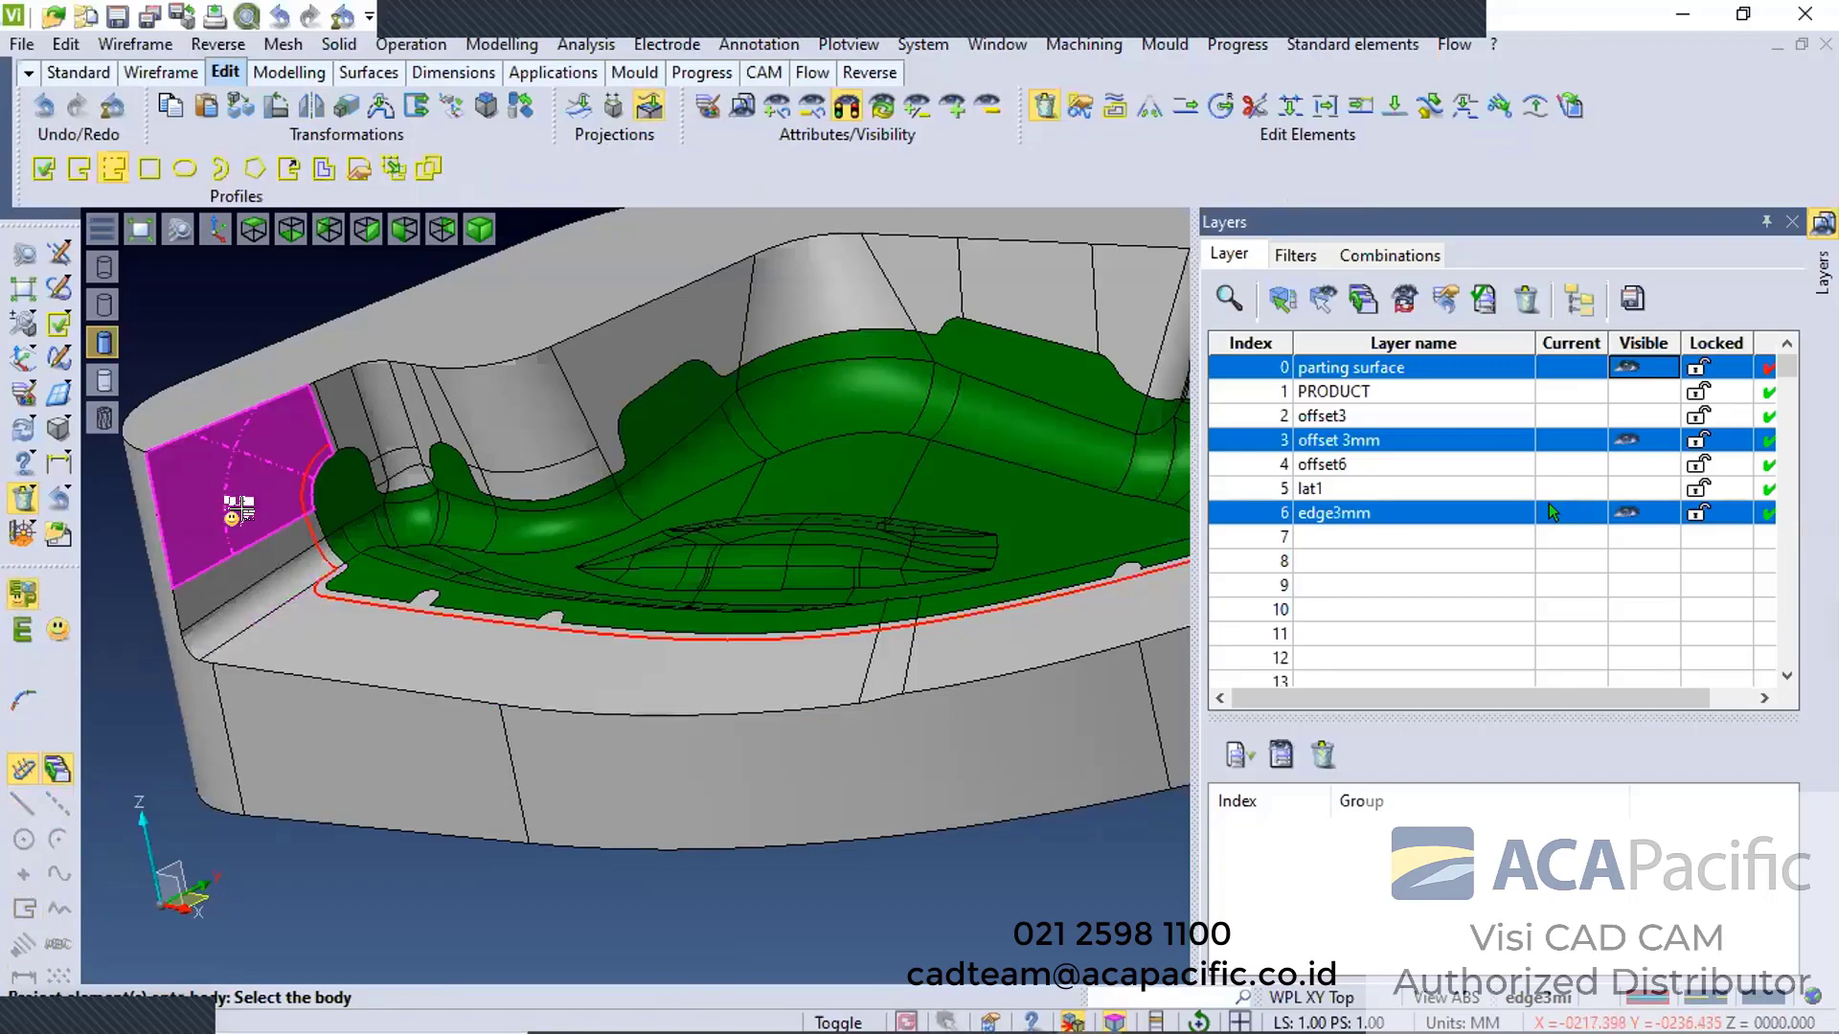
left_click(277, 517)
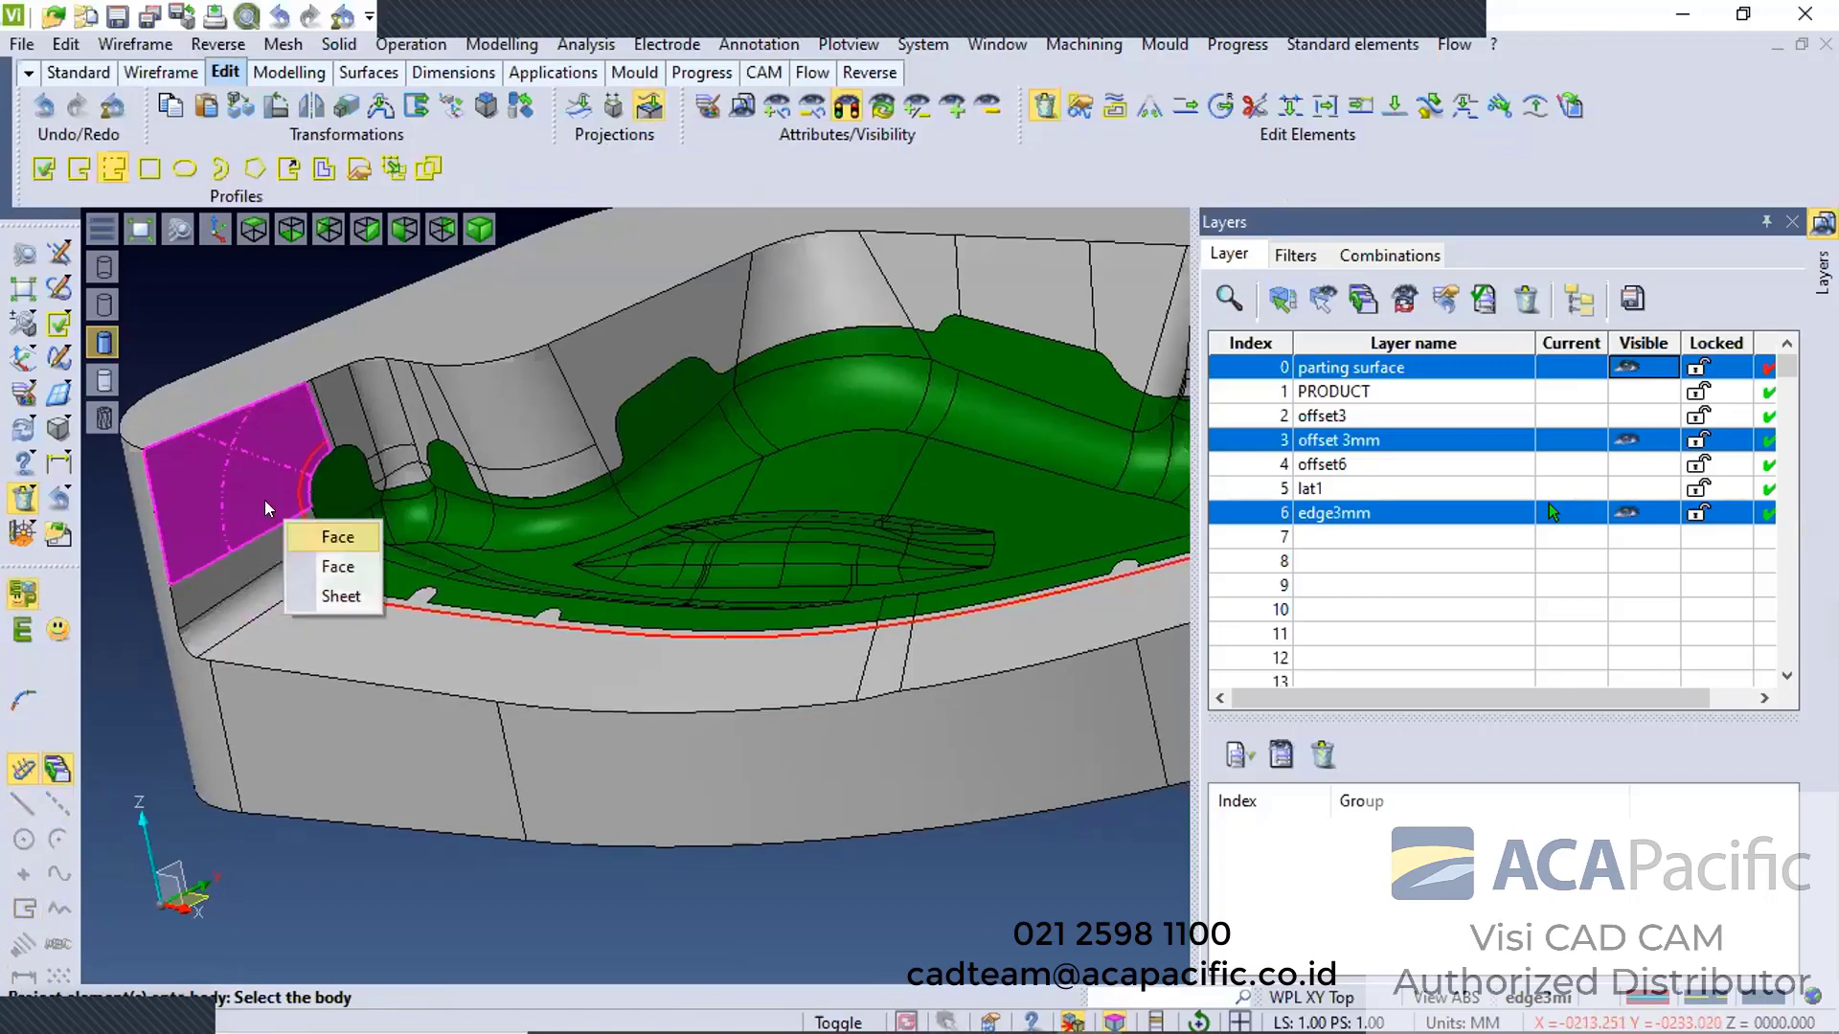
left_click(326, 596)
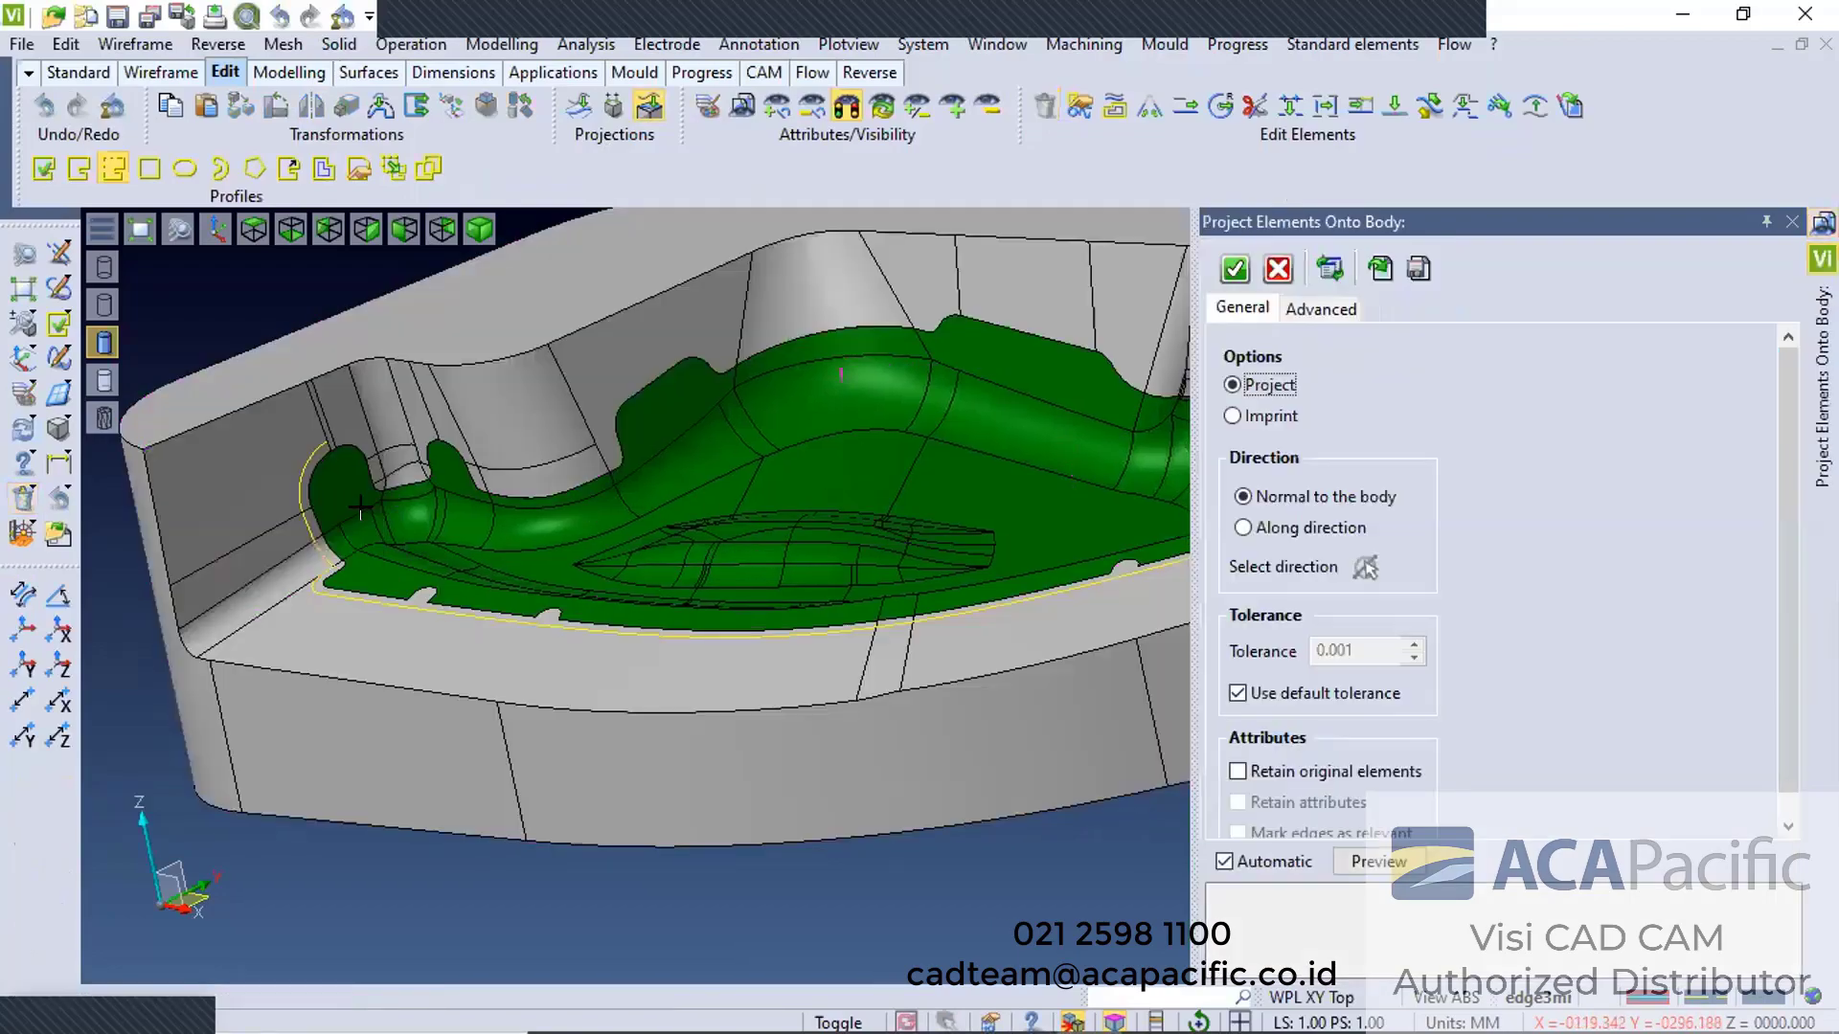
scroll(280, 468, "up", 5)
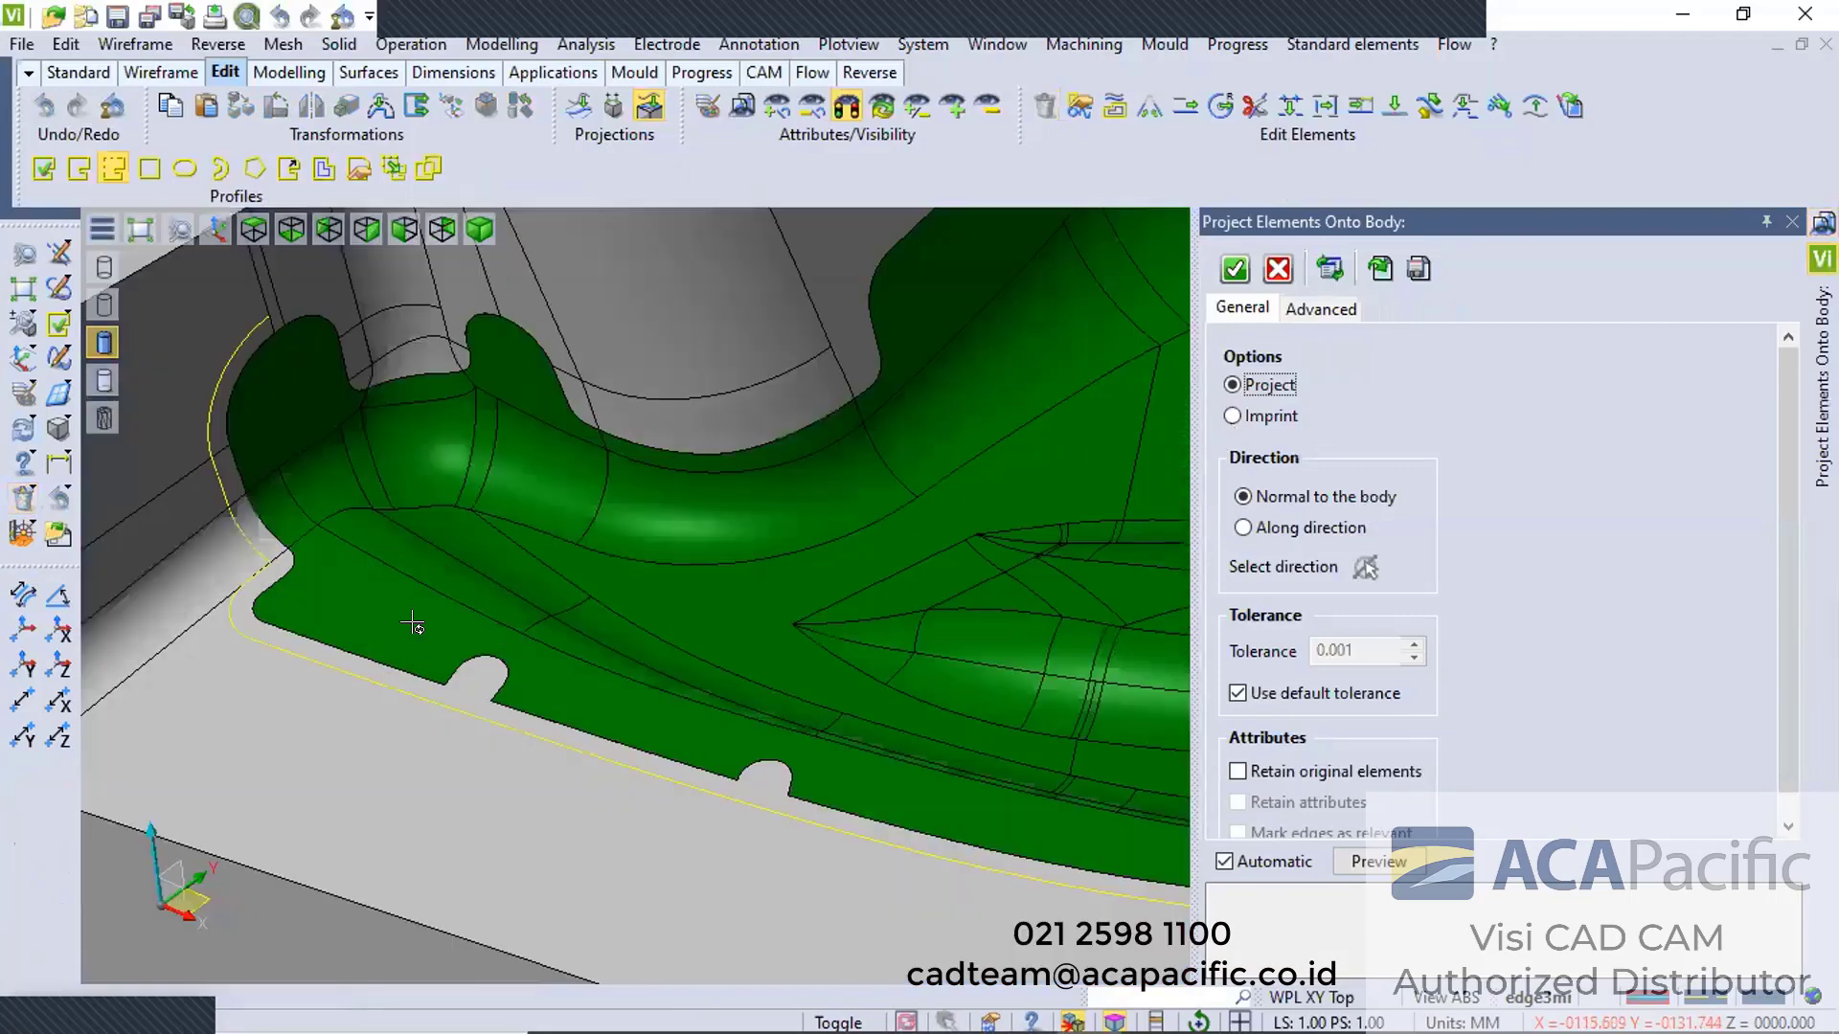
key("Down")
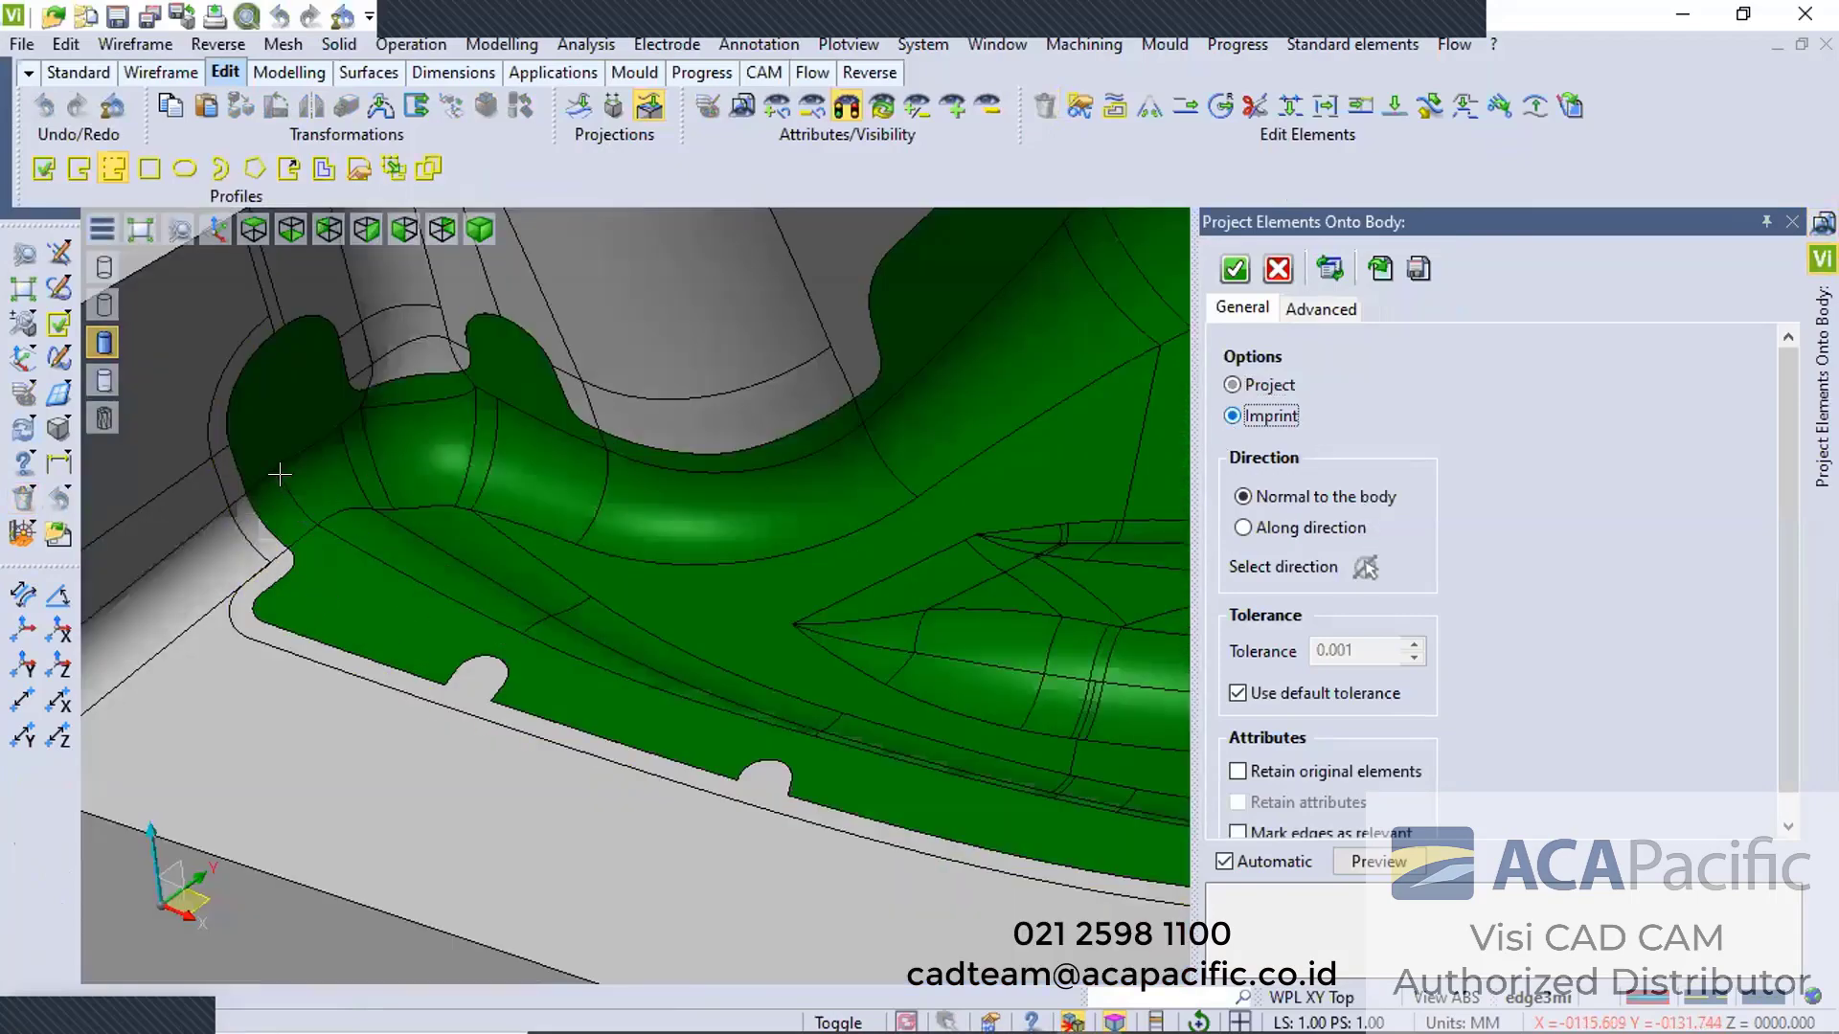
scroll(288, 474, "up", 3)
middle_click_drag(409, 740, 998, 580)
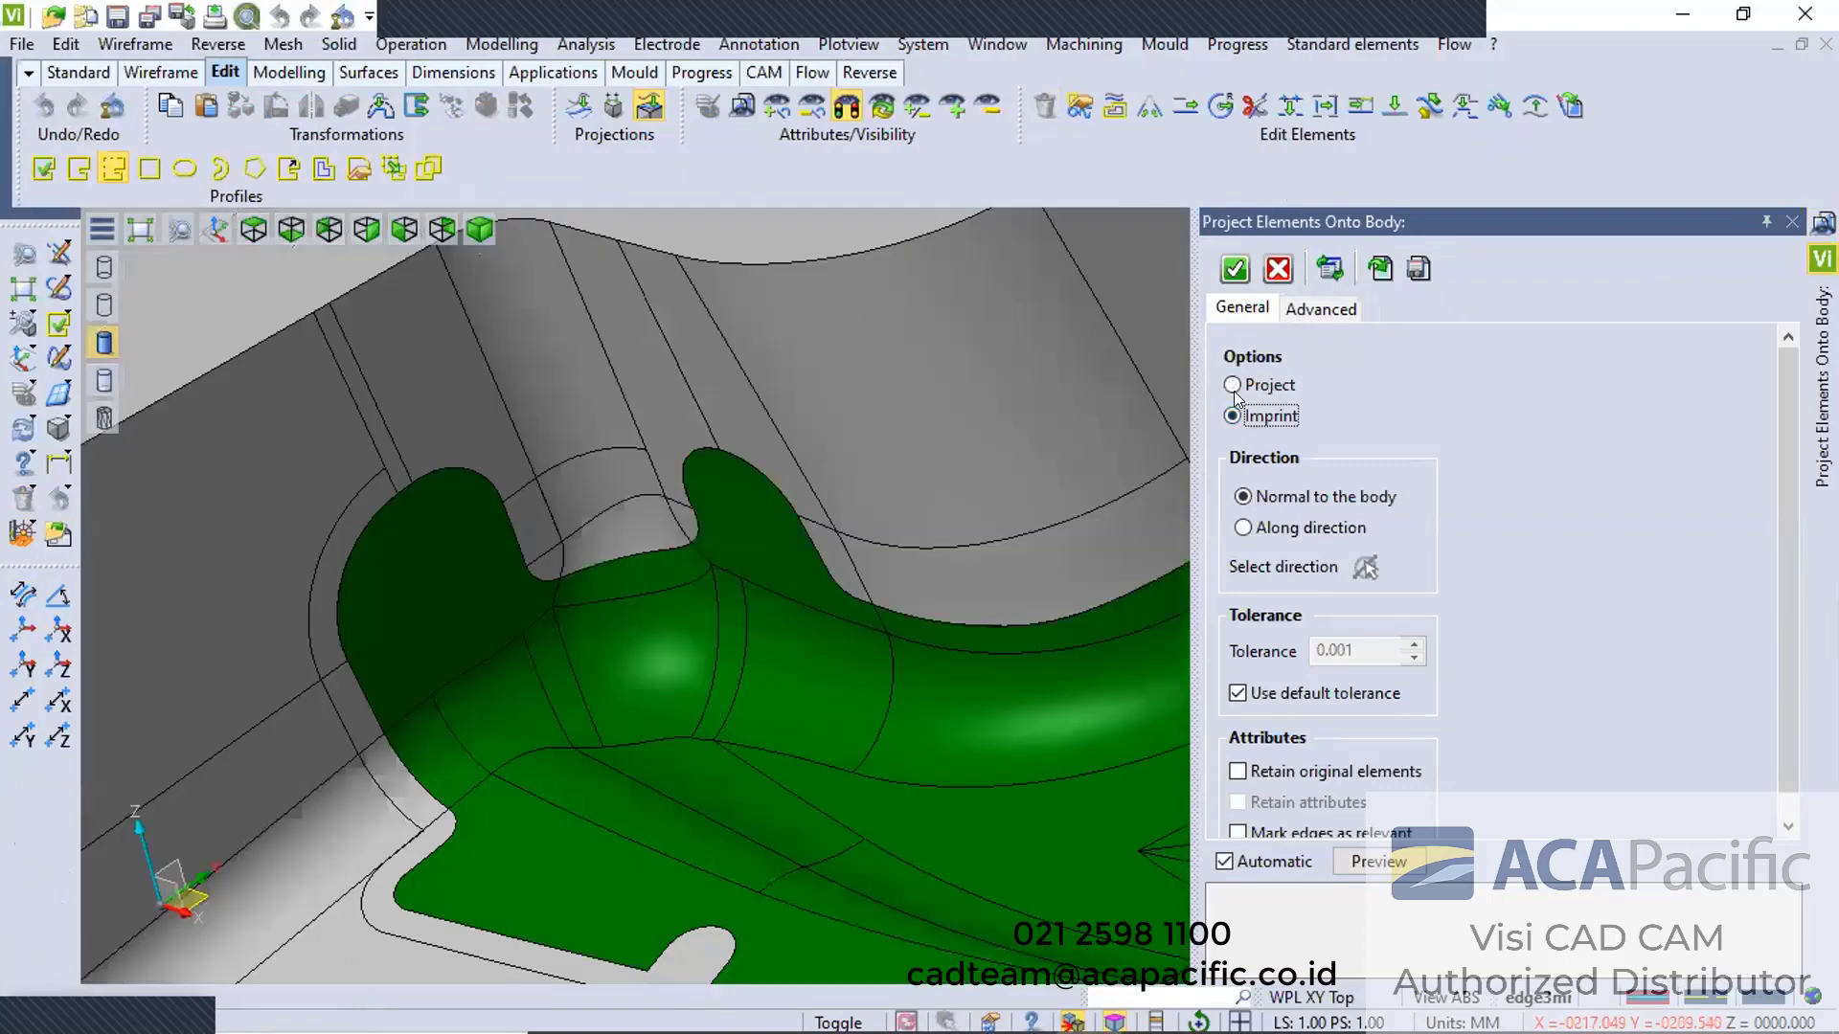
left_click(1235, 385)
middle_click_drag(386, 584, 1041, 213)
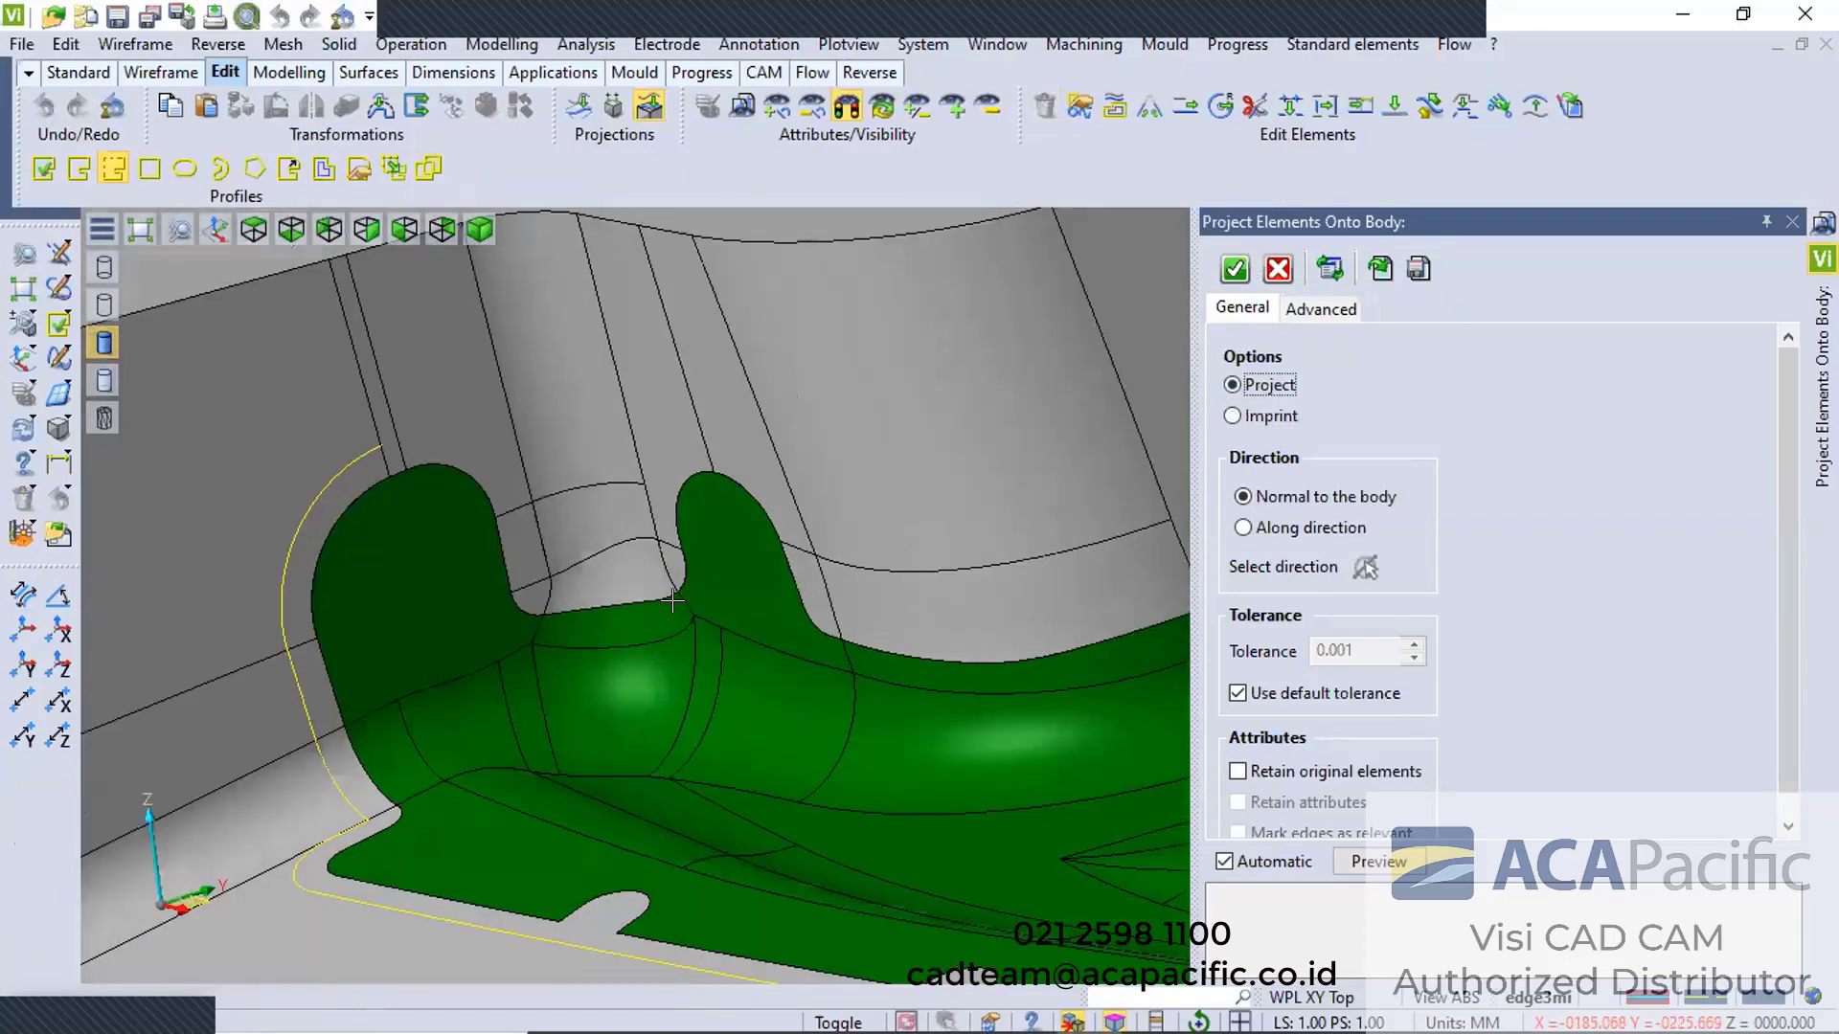
scroll(688, 598, "down", 2)
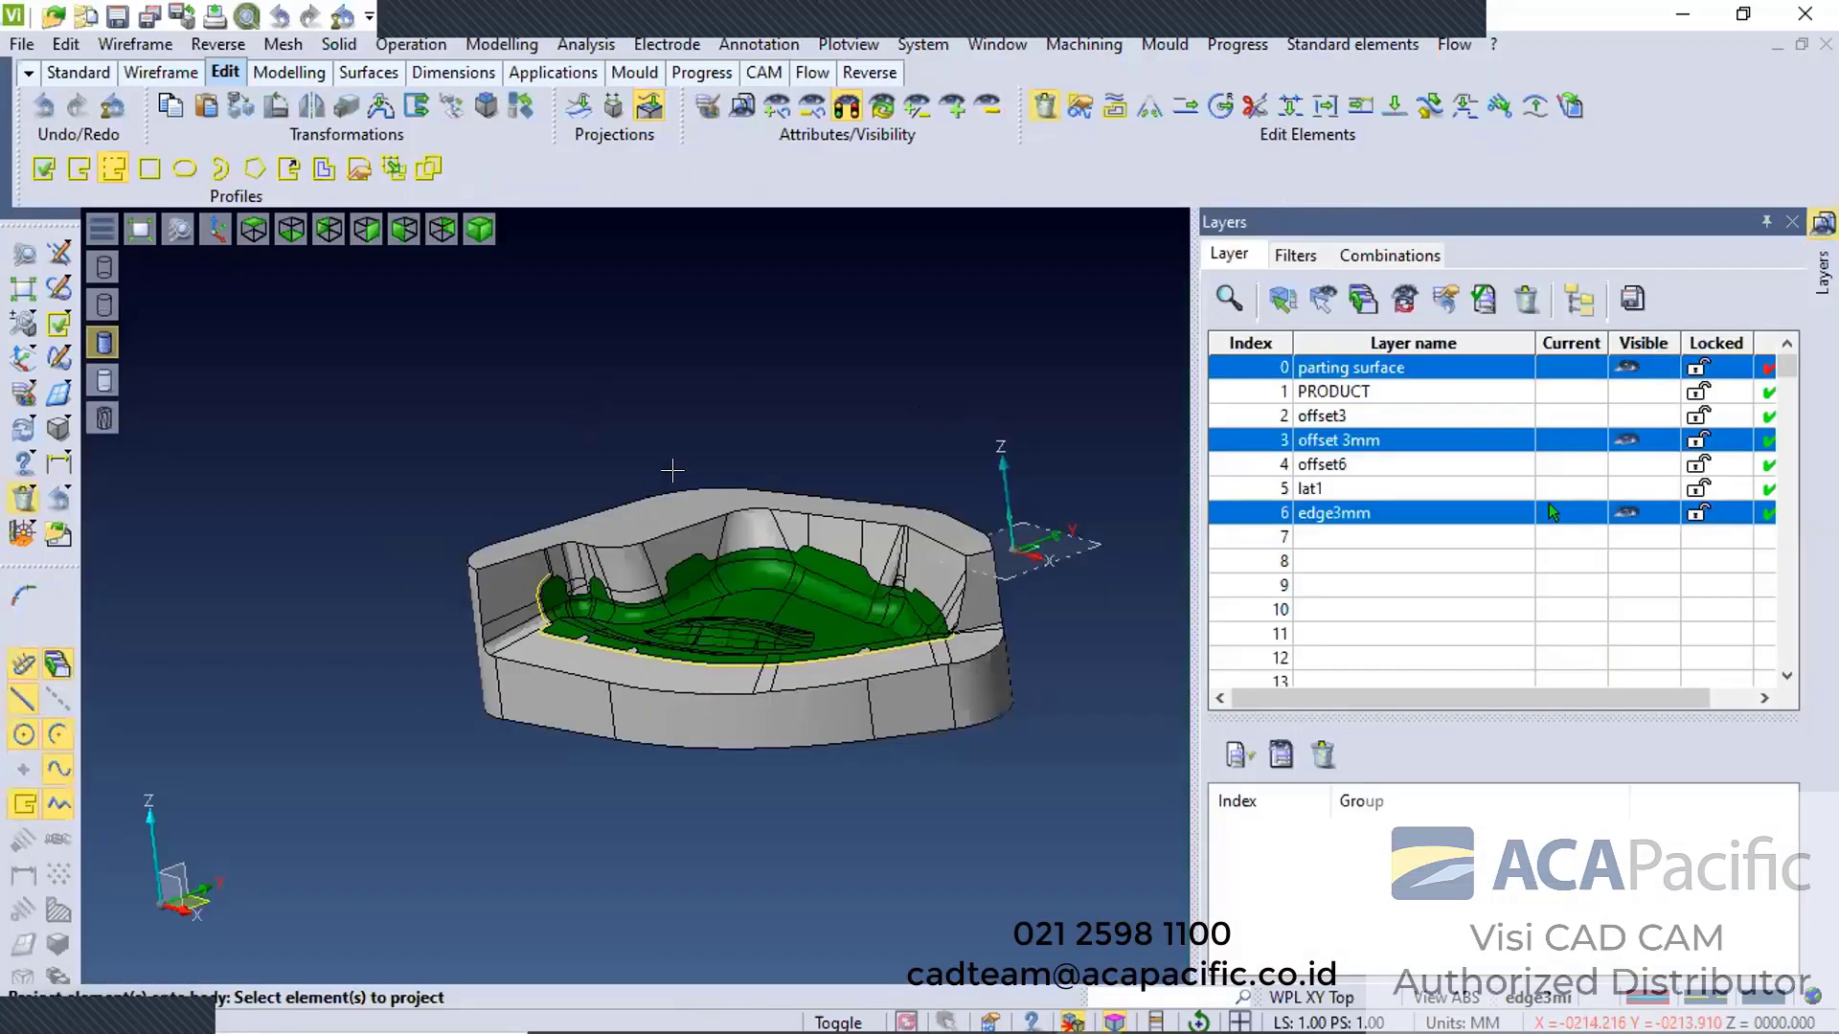
Examine the projected profile on the parting surface around the raised tab and along the front edge
scroll(818, 452, "up", 5)
scroll(452, 539, "down", 4)
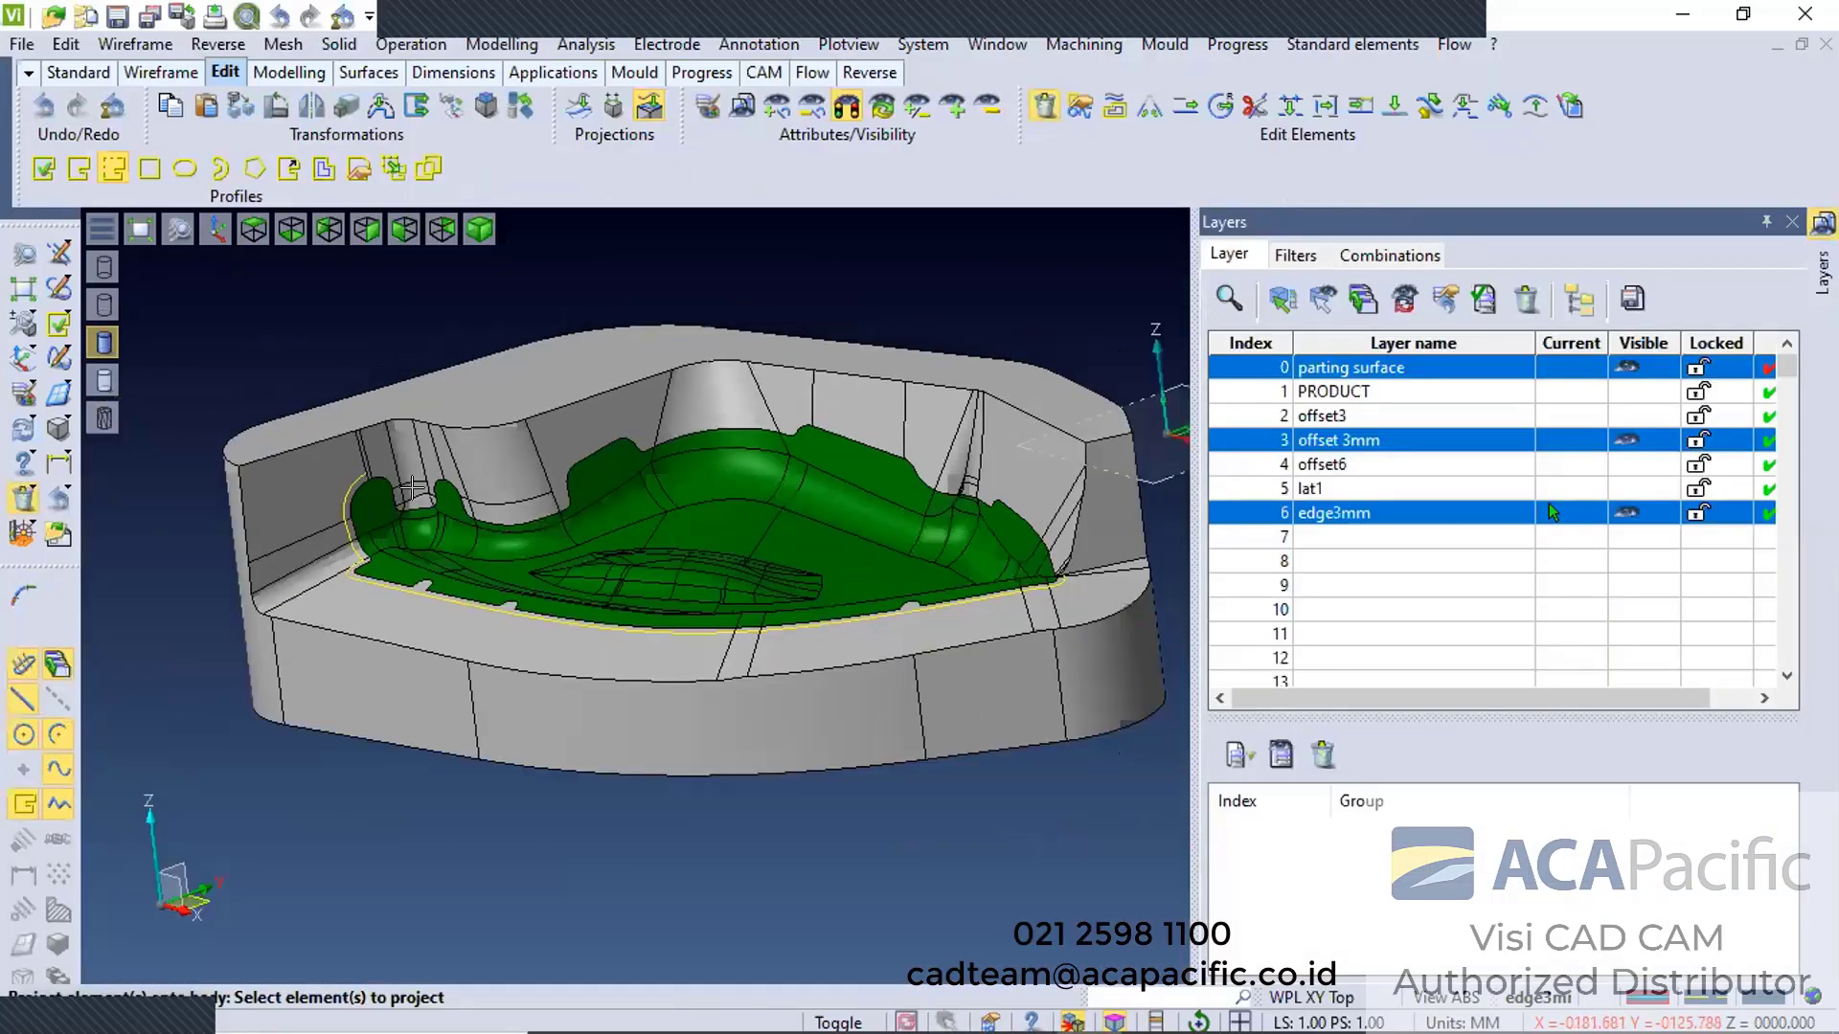
middle_click_drag(266, 488, 388, 534)
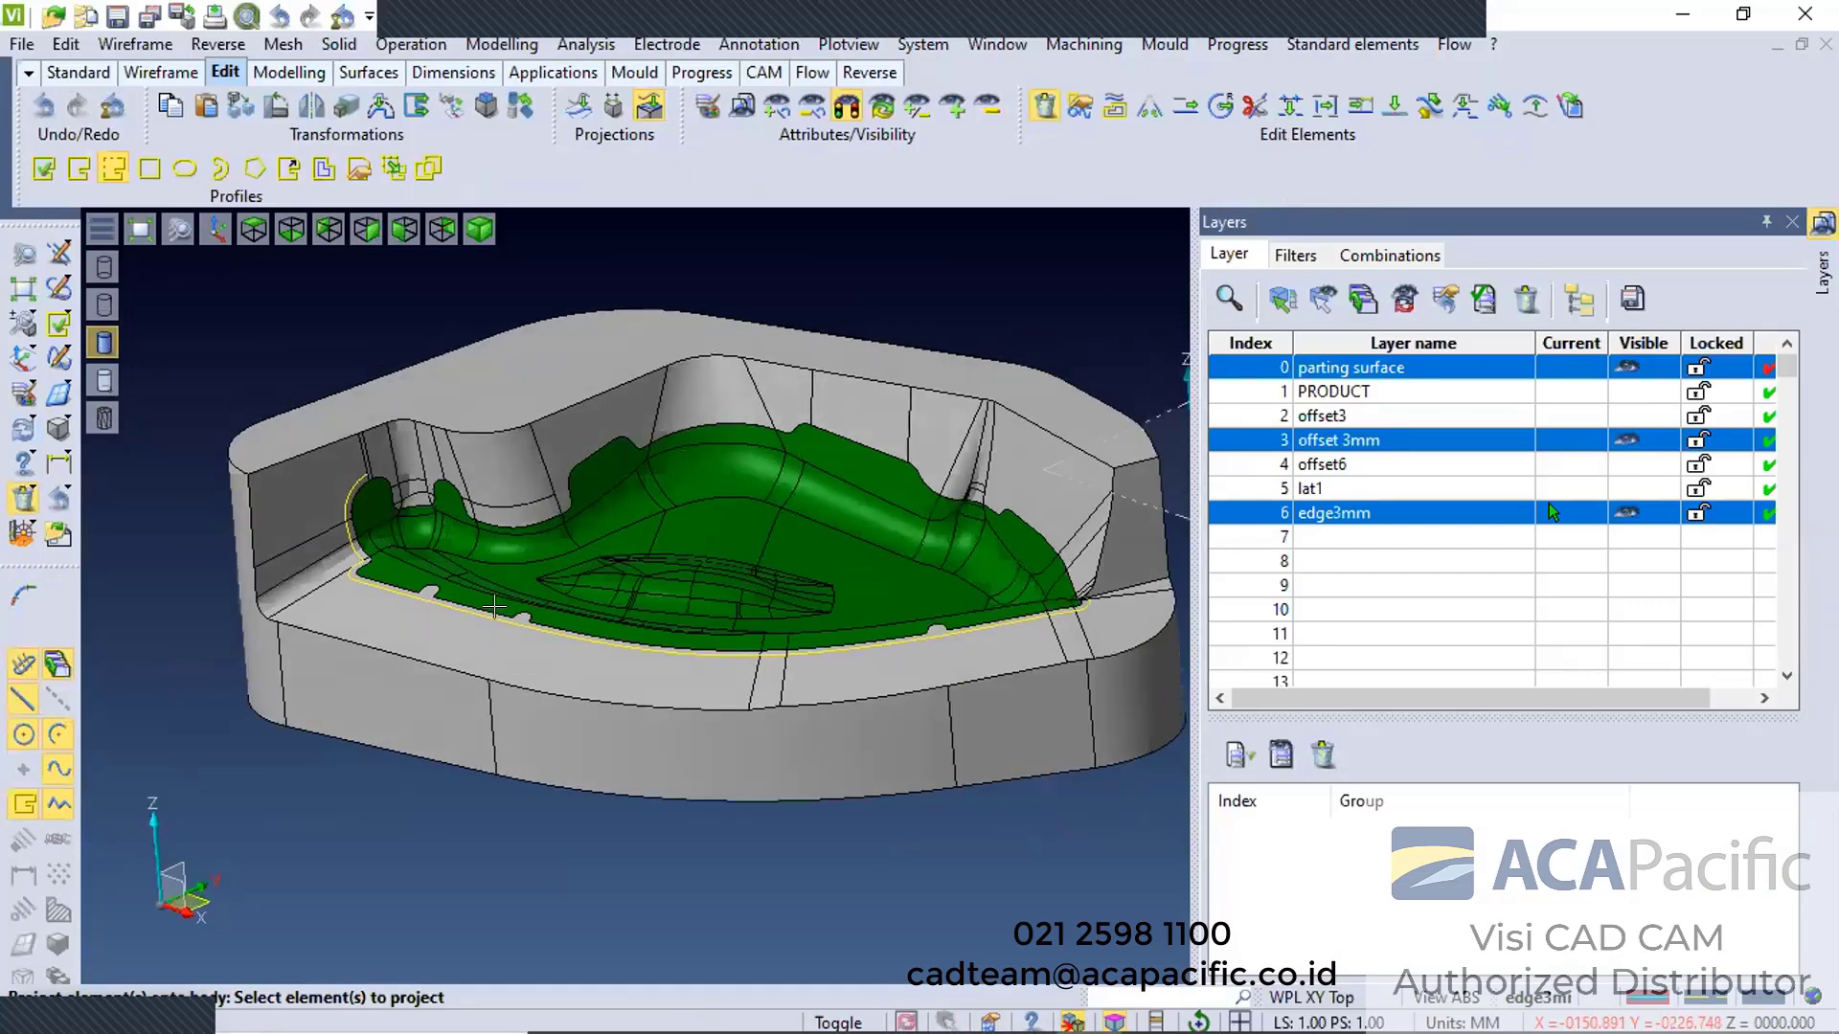
scroll(477, 641, "up", 5)
scroll(569, 734, "down", 3)
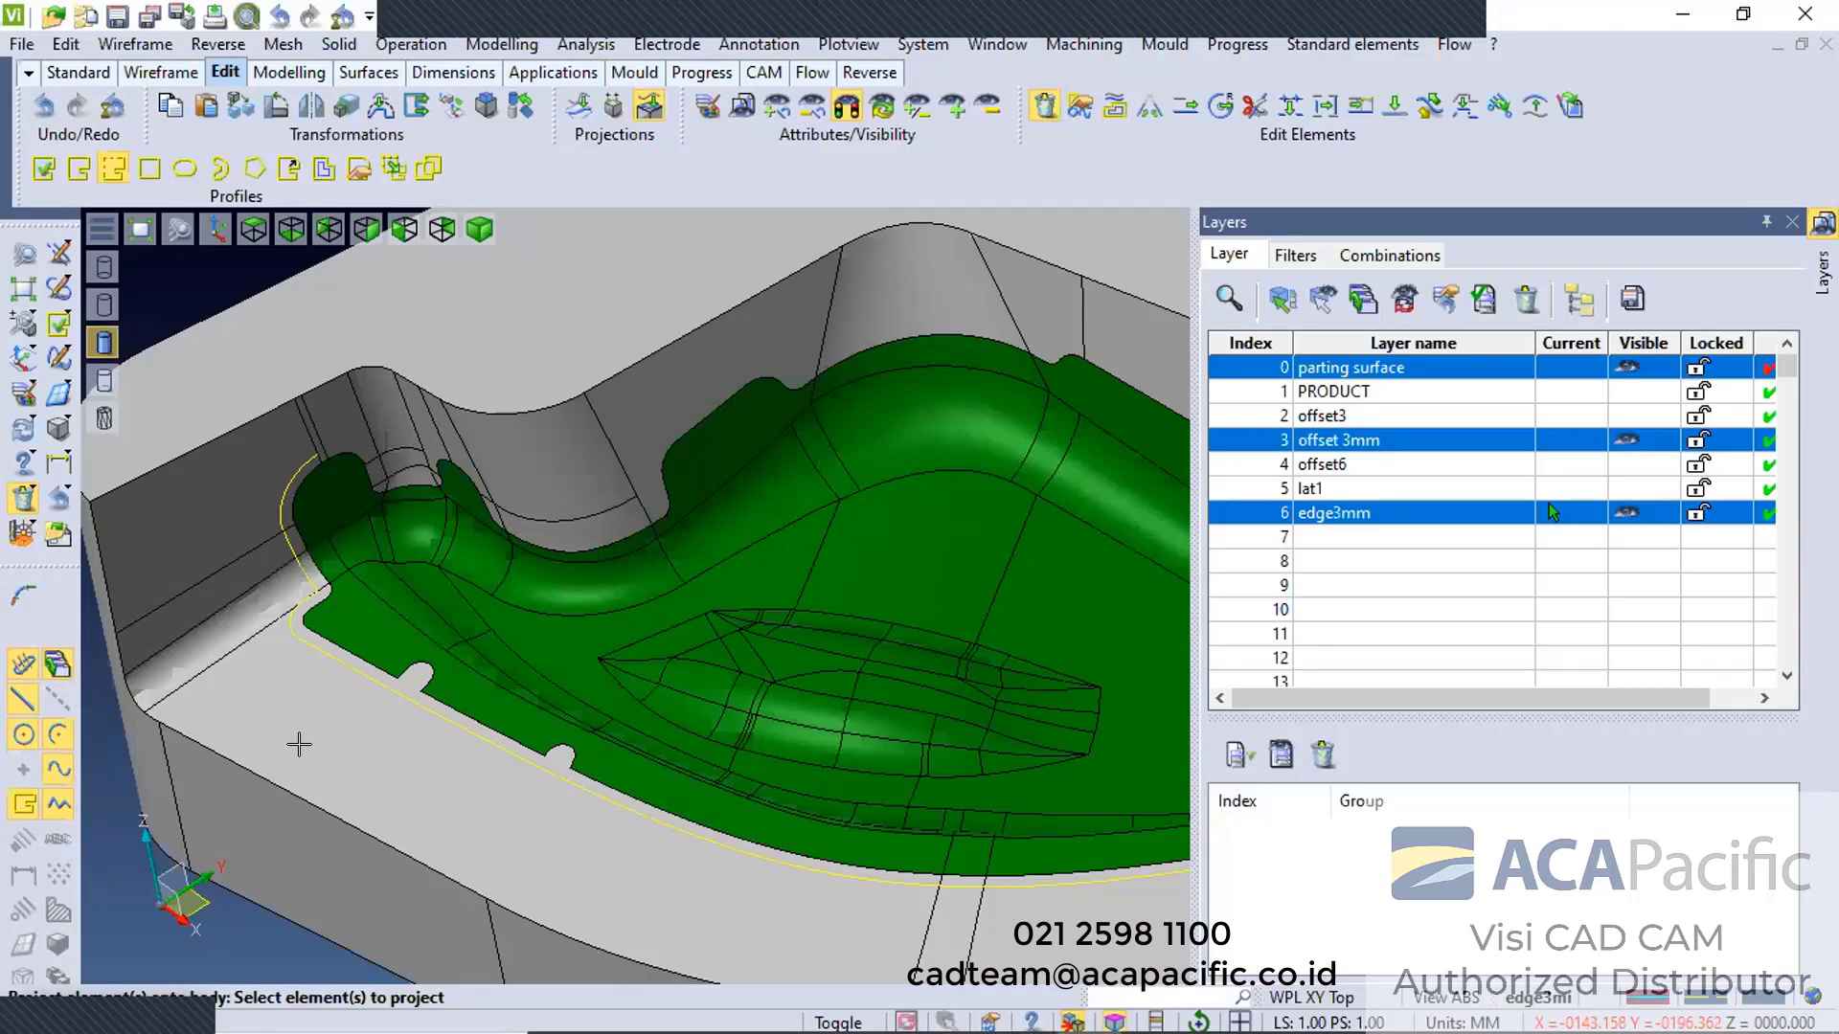
middle_click_drag(297, 744, 302, 746)
scroll(201, 595, "up", 2)
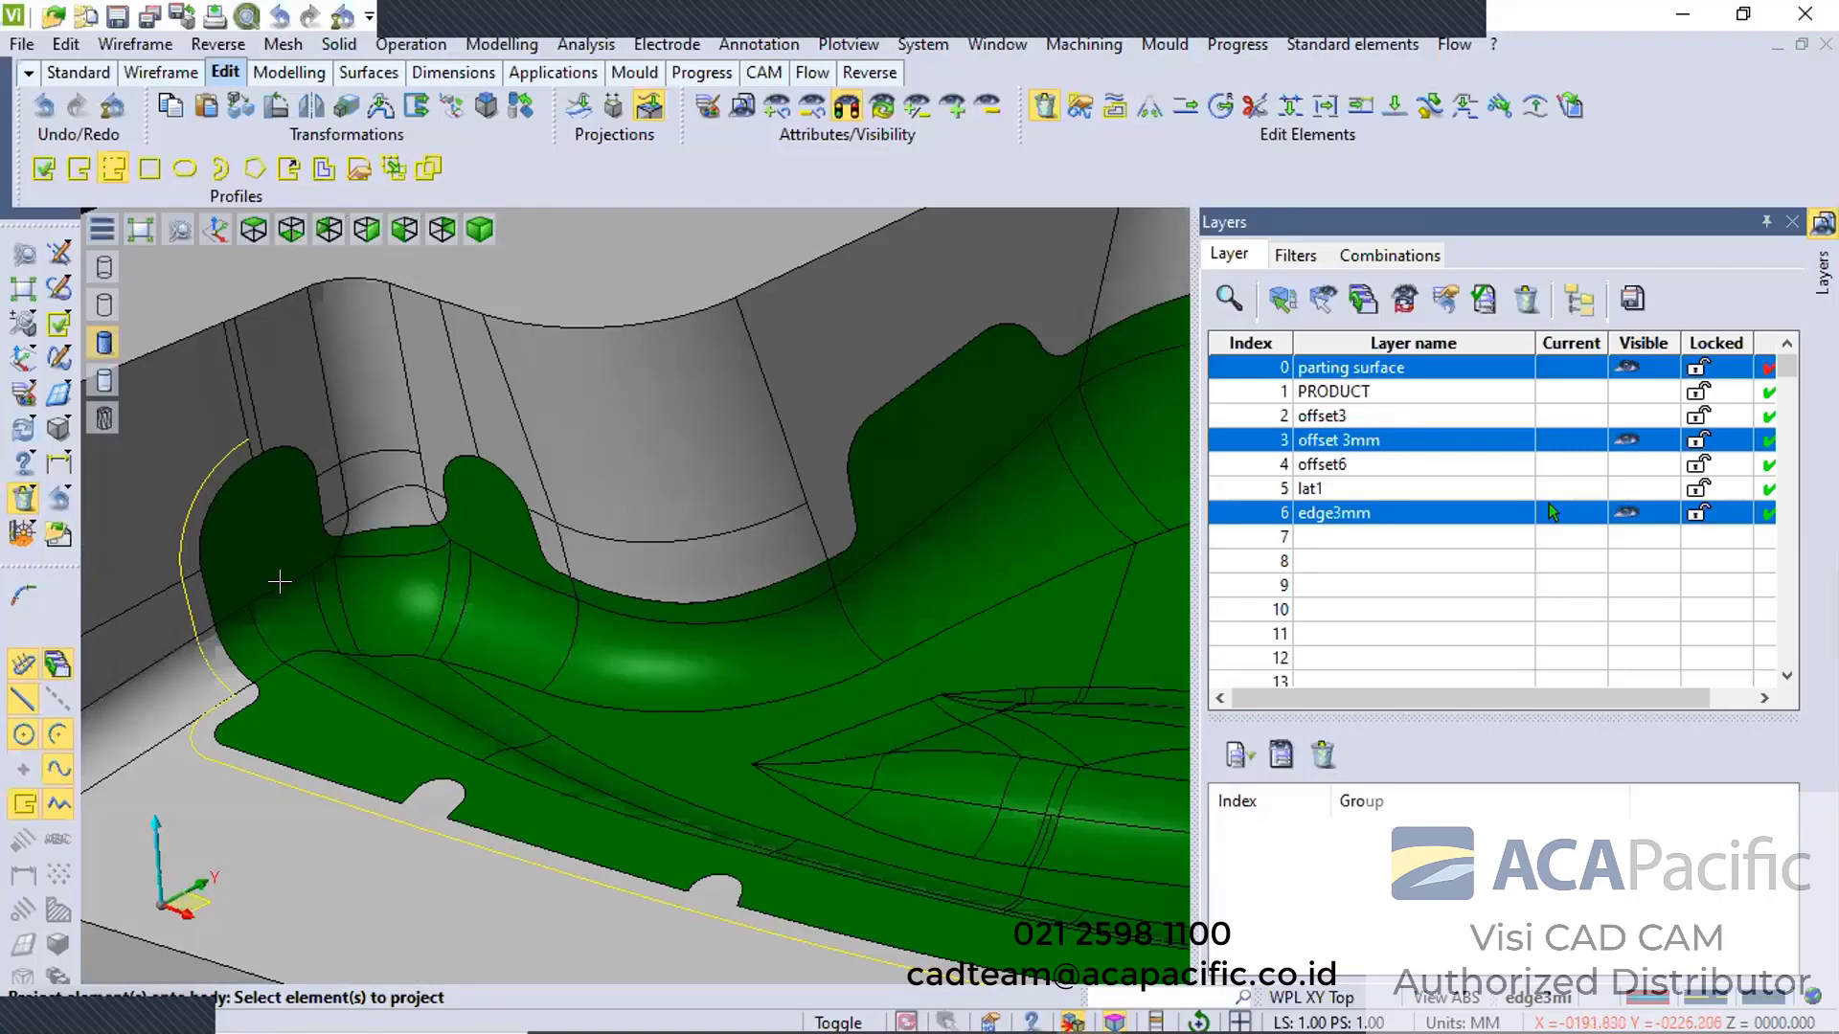
scroll(360, 643, "down", 2)
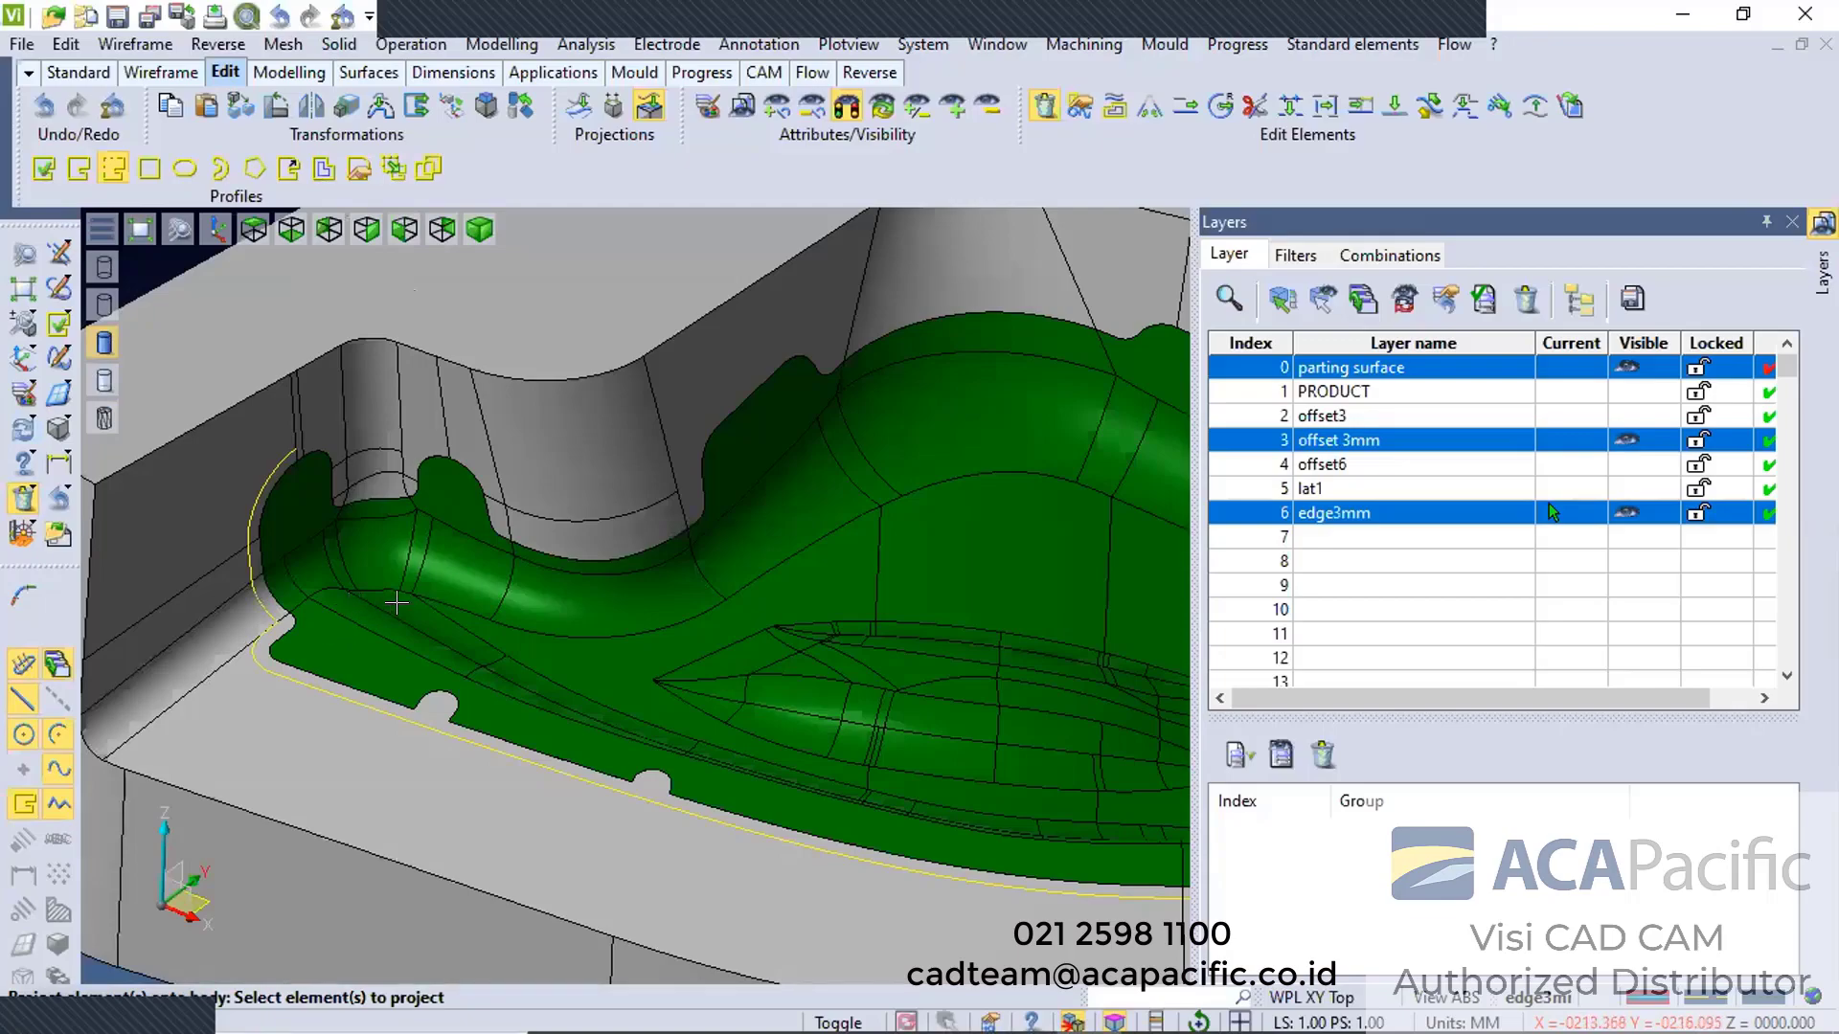
scroll(560, 618, "down", 2)
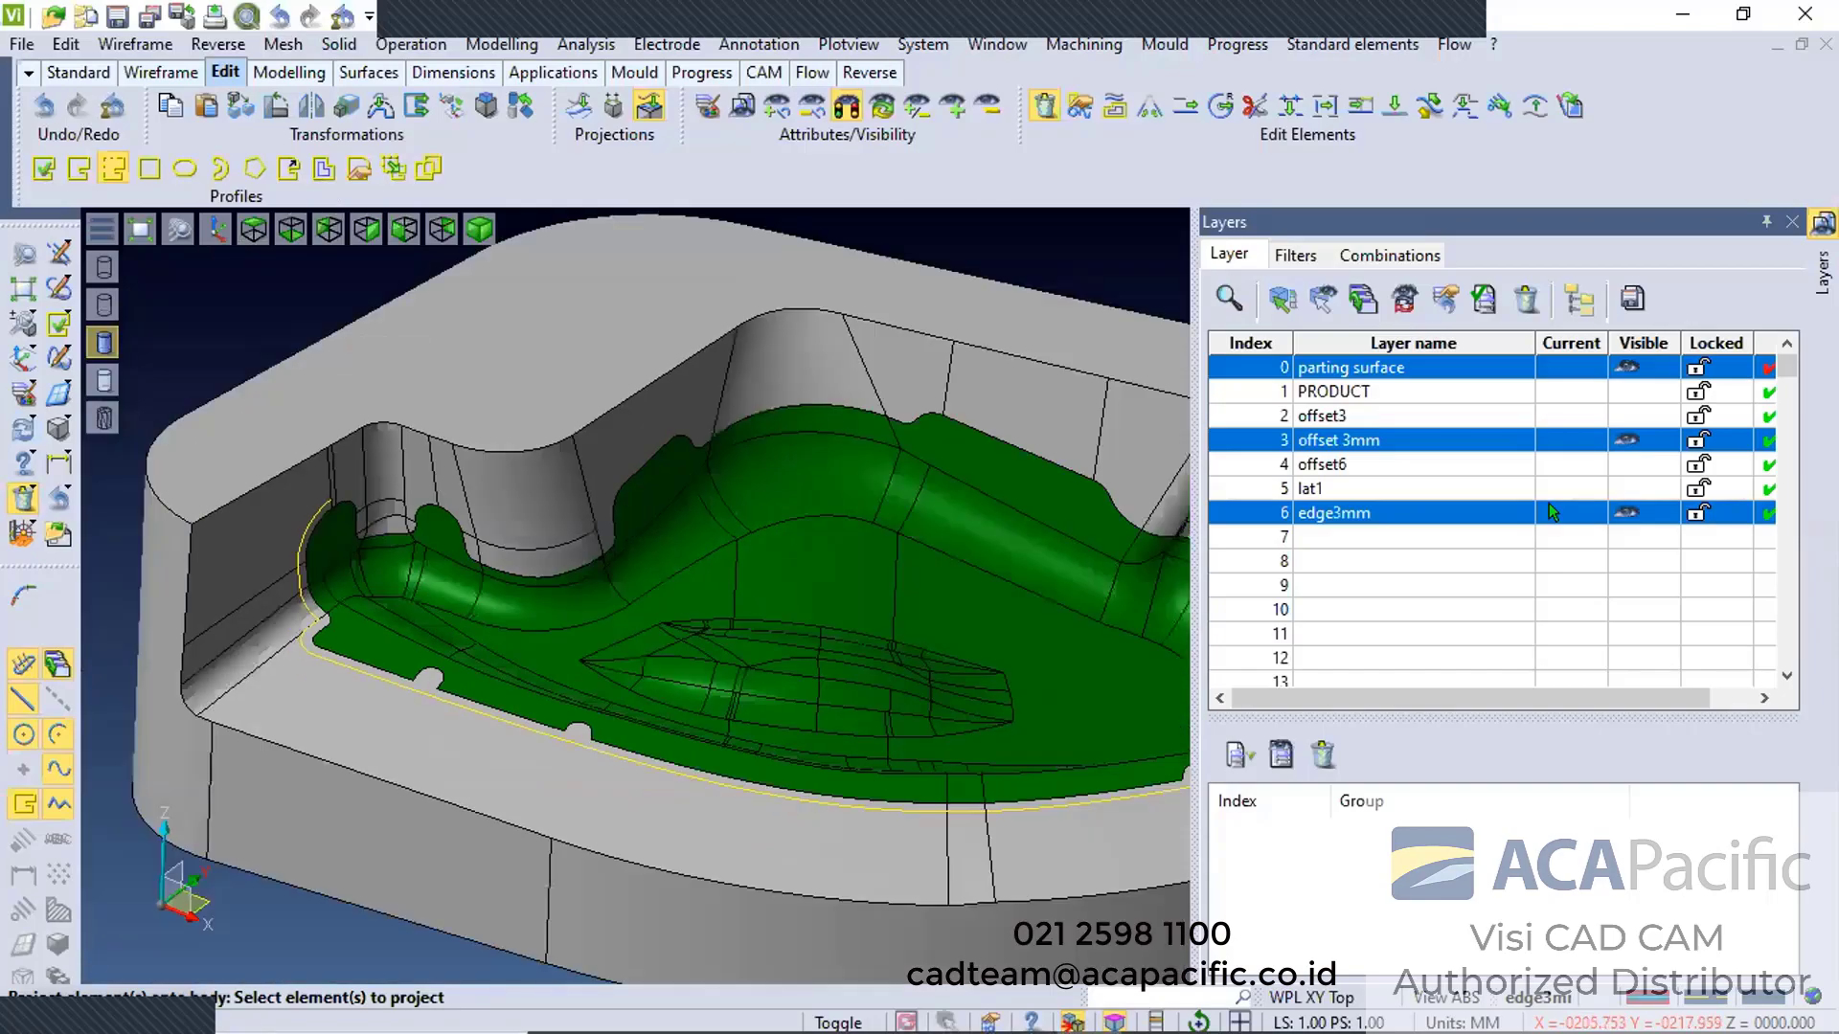
scroll(875, 862, "up", 2)
Open CF-insert SP.wkf without saving the changes to offset 3mm Edges.wkf
key("ctrl+o")
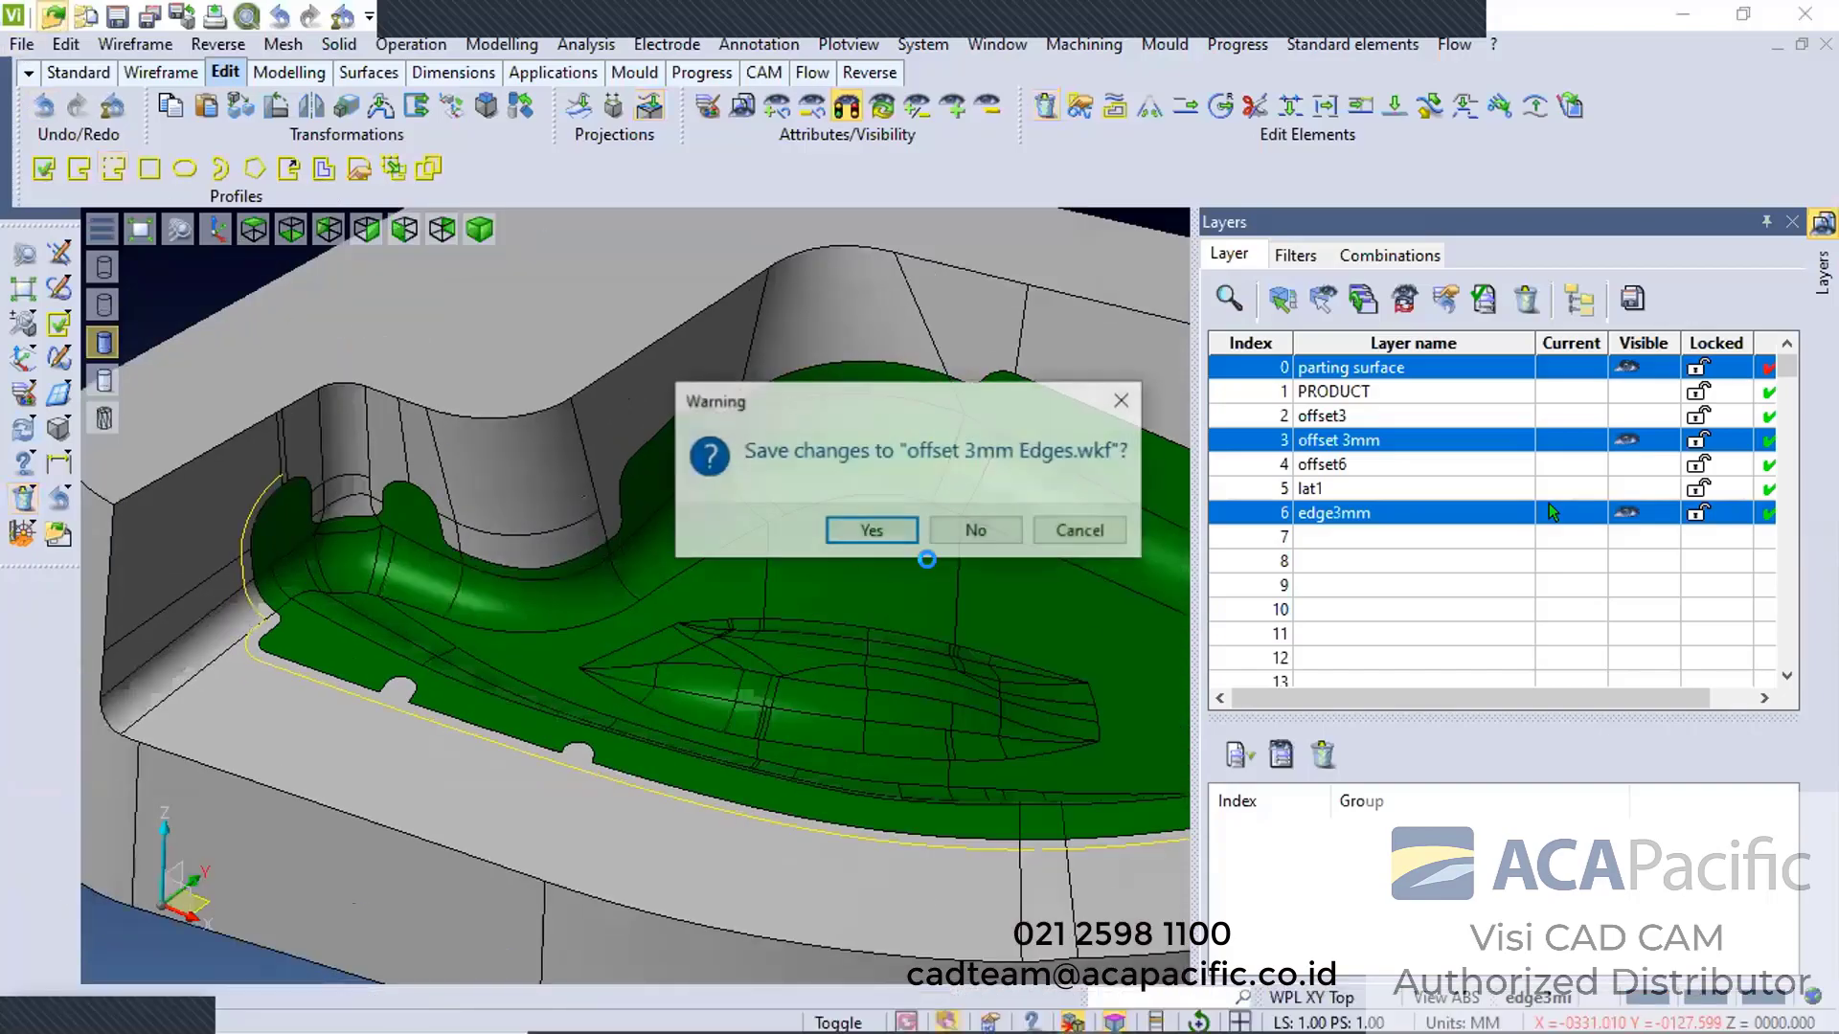
left_click(977, 537)
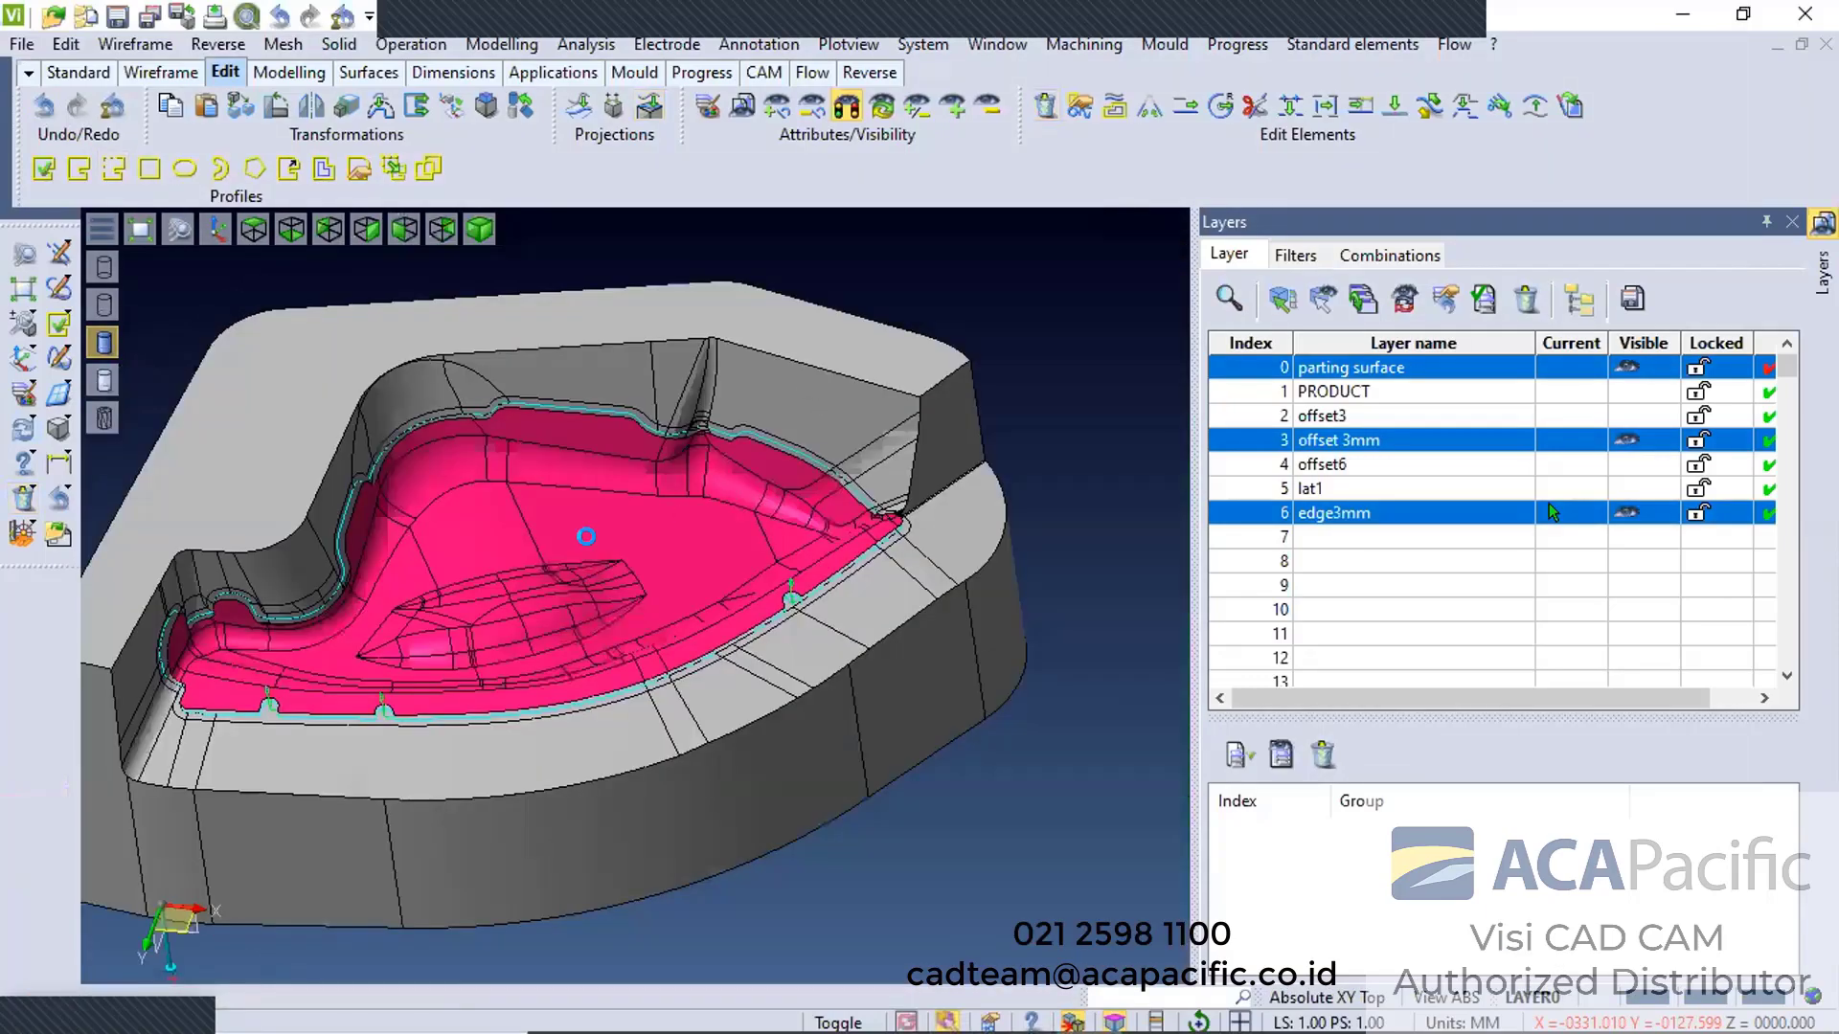
key("Return")
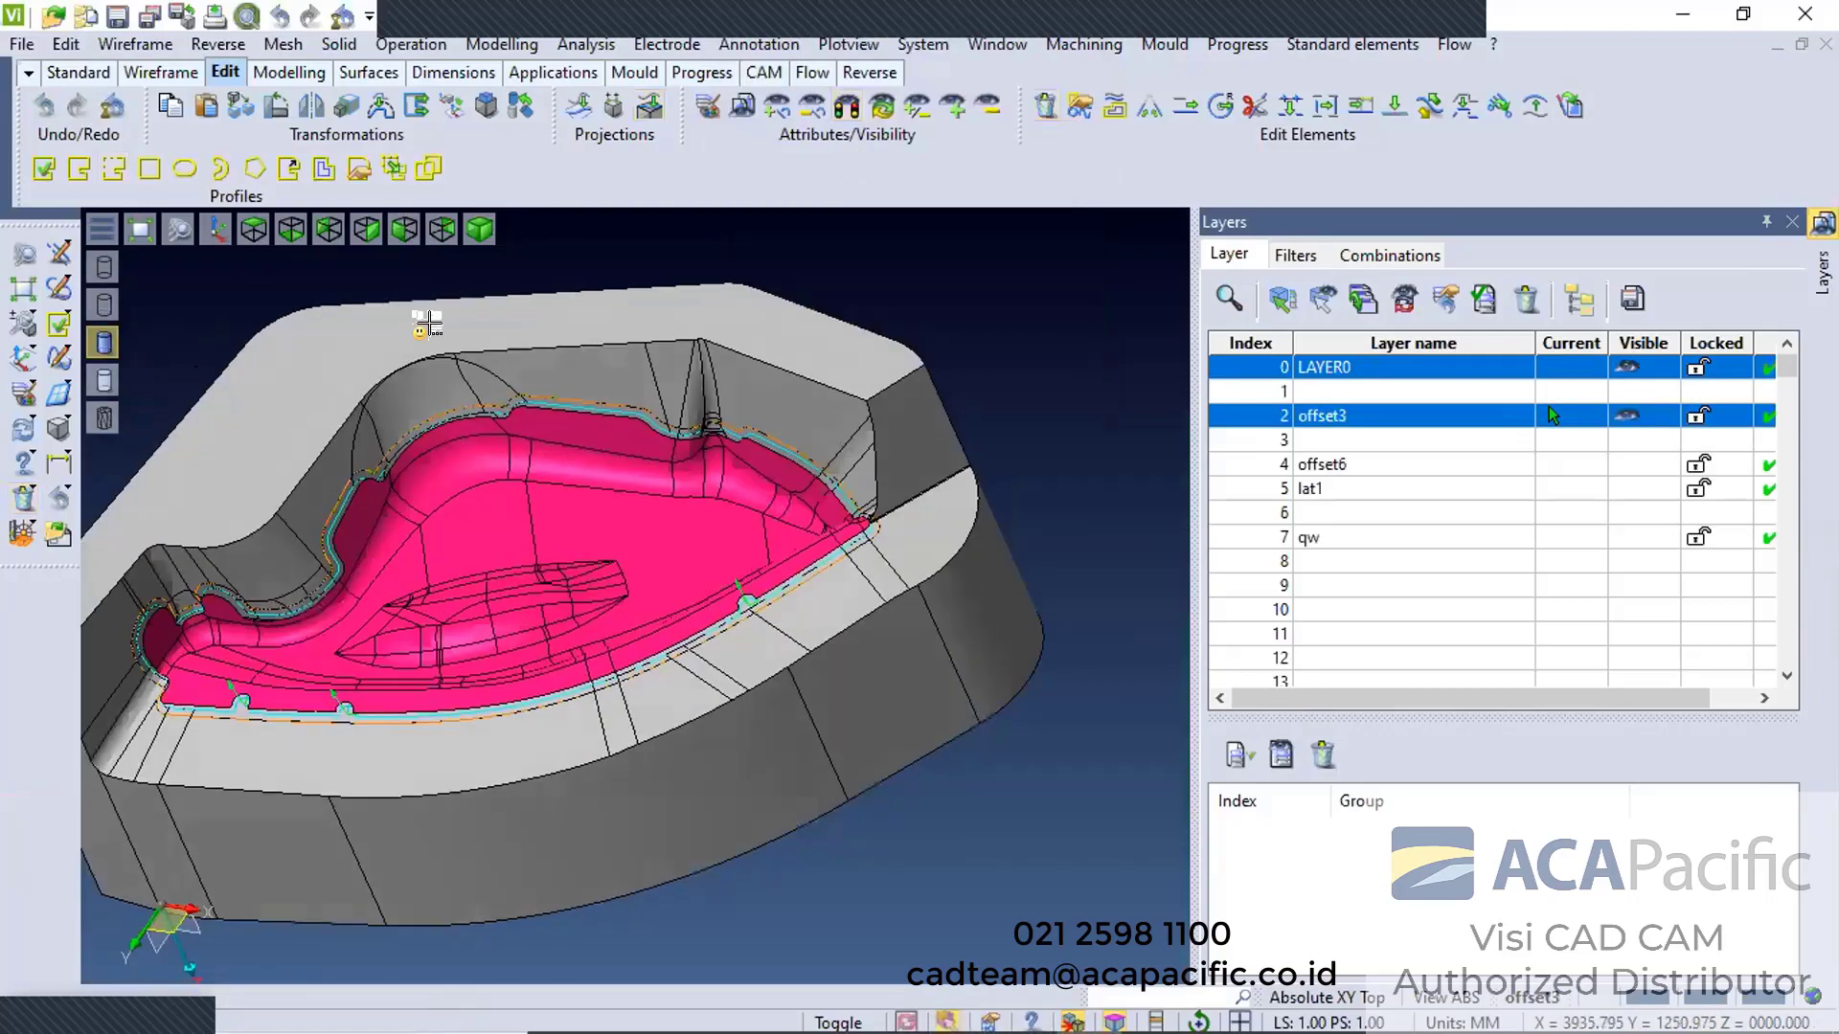
Examine the cyan and orange offset boundary lines and the notches around the pink surface's edge
middle_click_drag(522, 302, 321, 544)
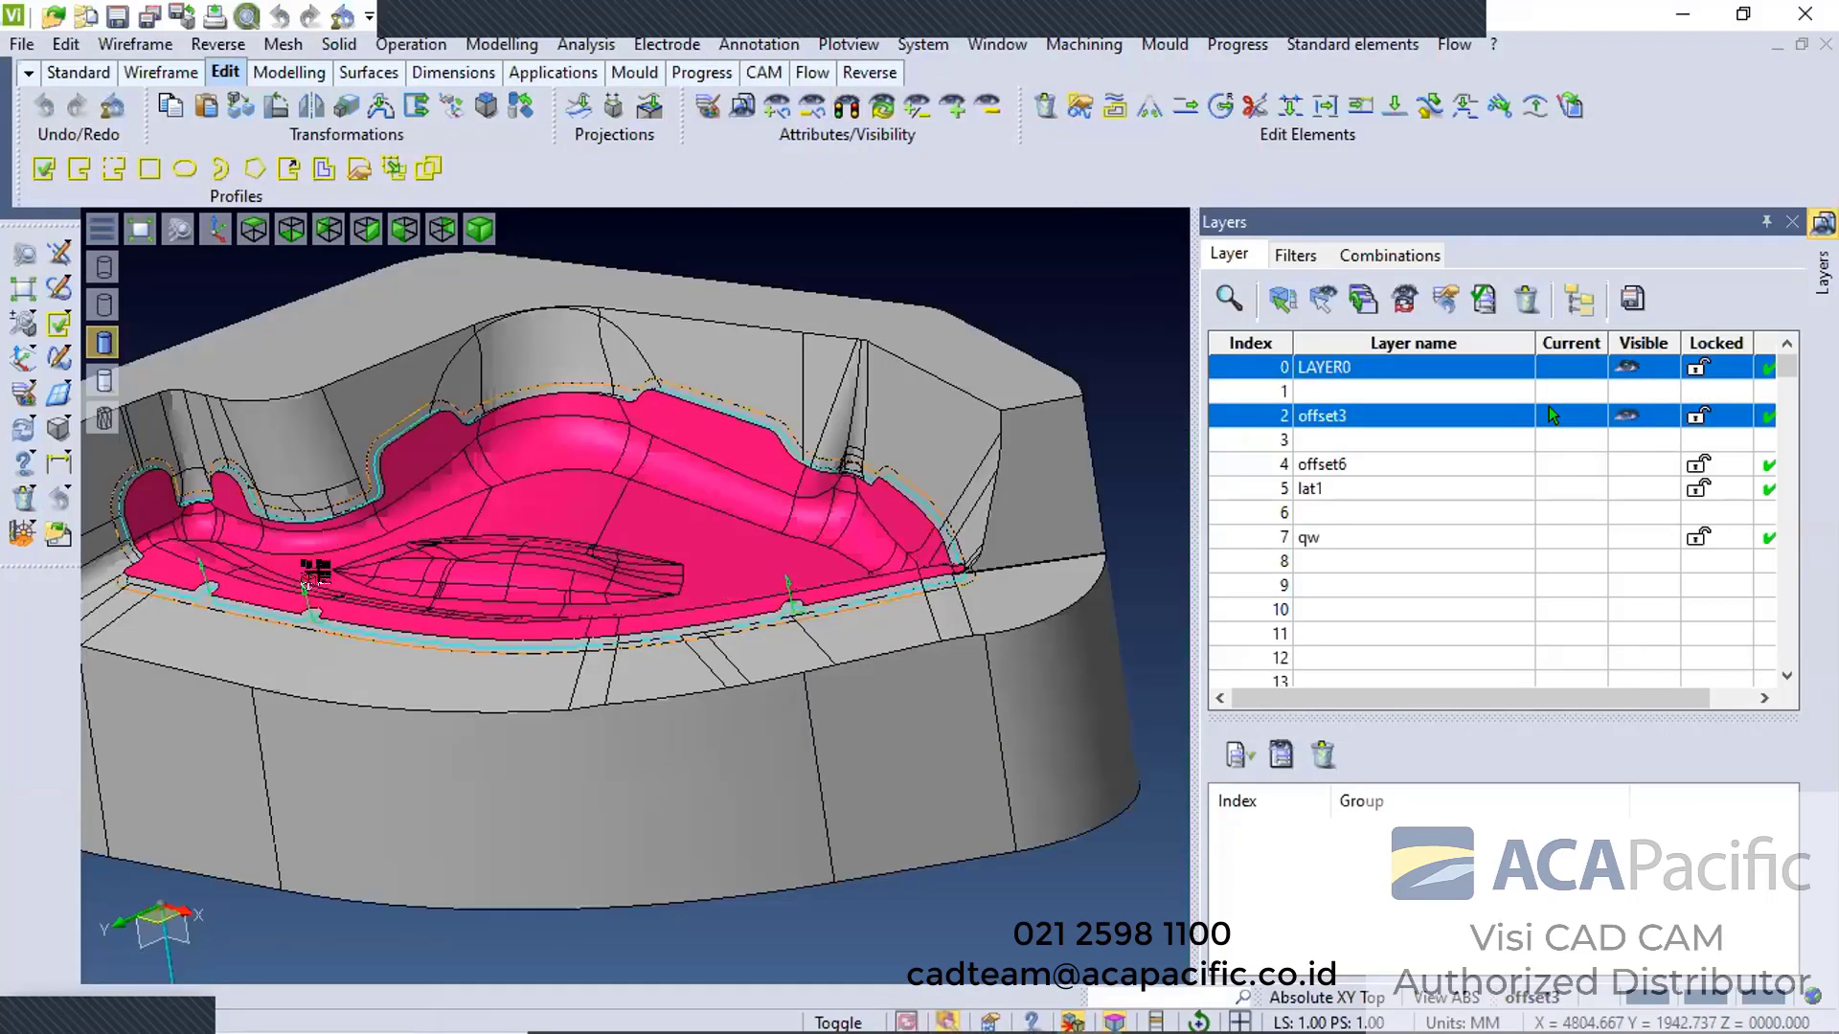
scroll(318, 565, "up", 5)
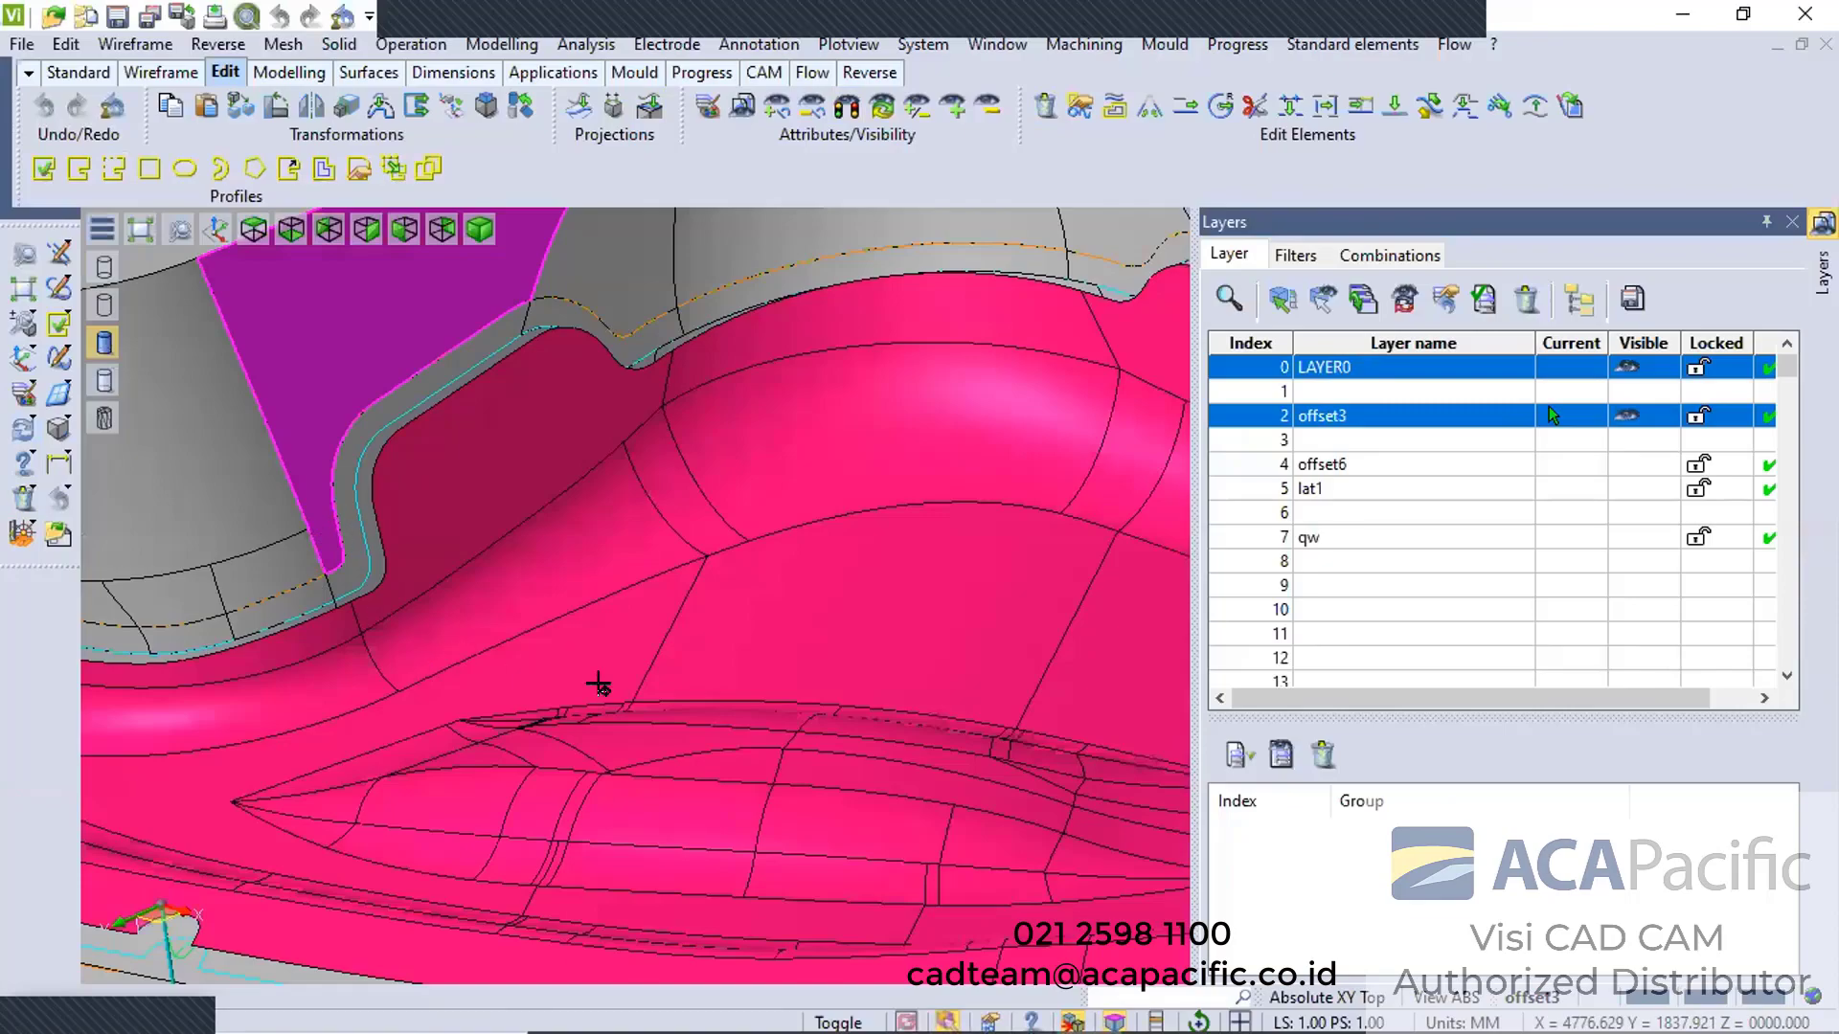
scroll(911, 858, "down", 5)
middle_click_drag(907, 852, 618, 620)
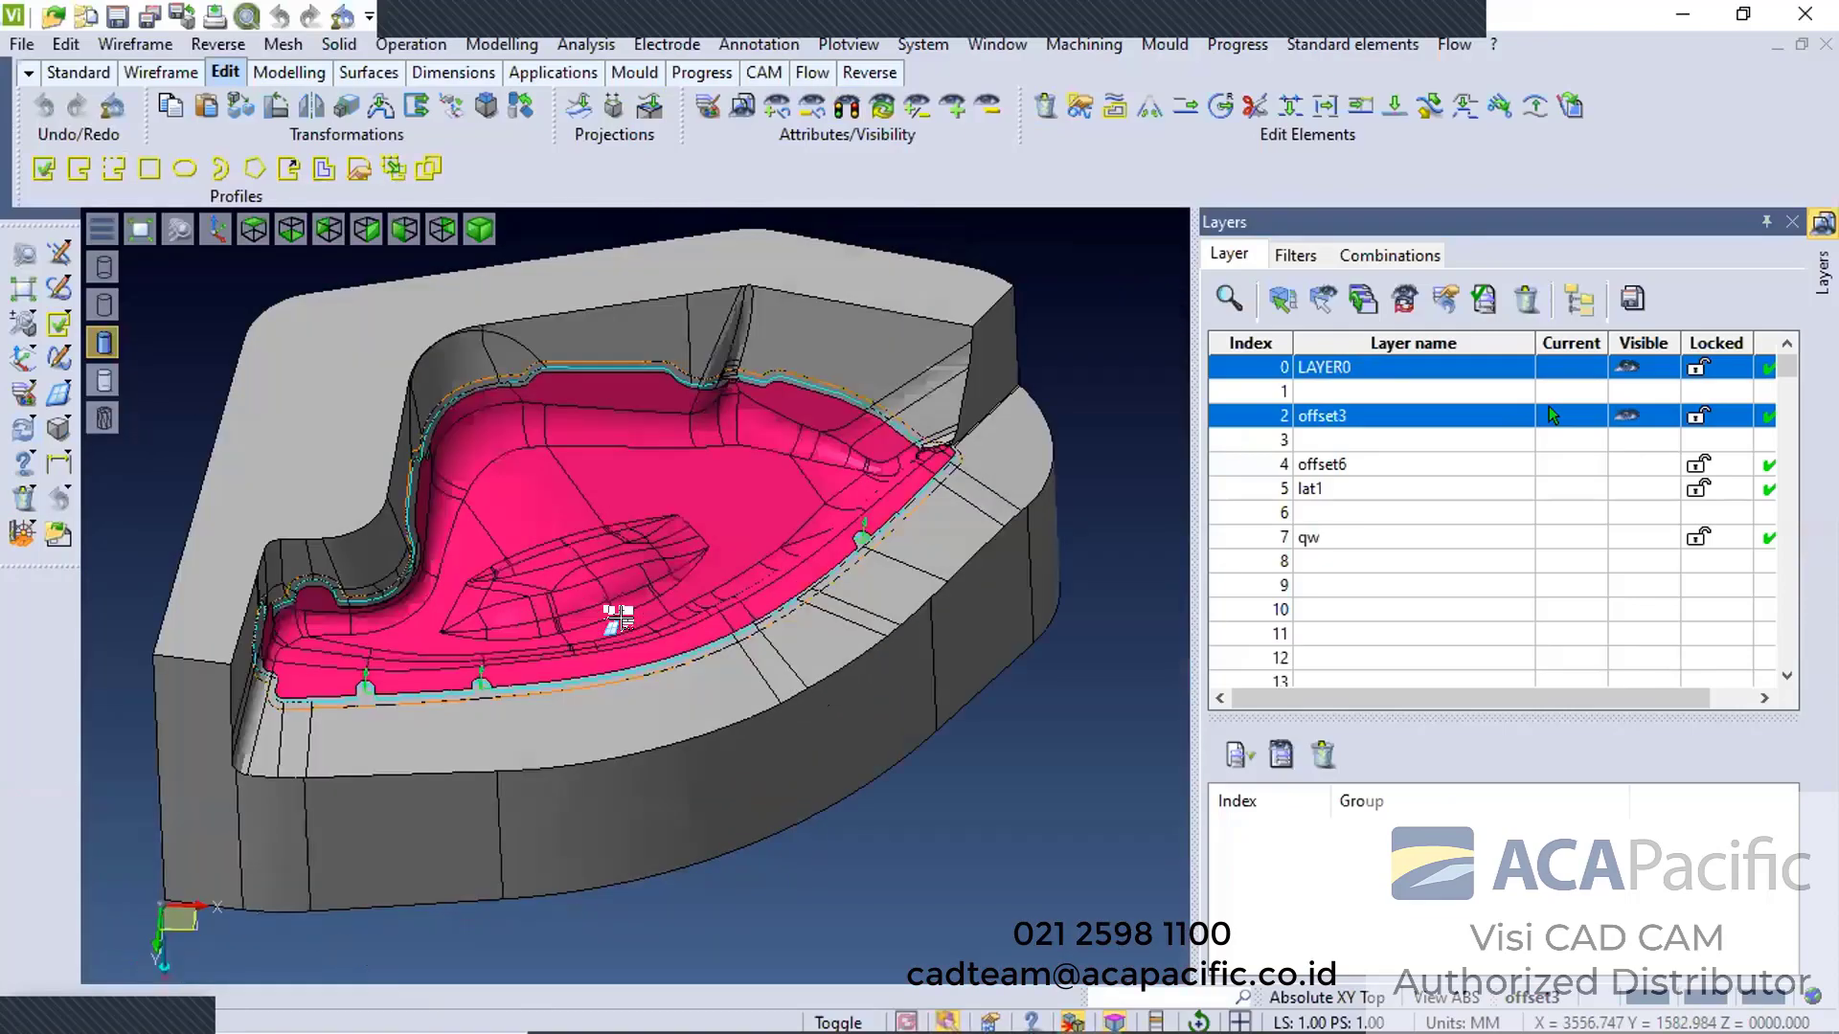
scroll(1005, 901, "up", 3)
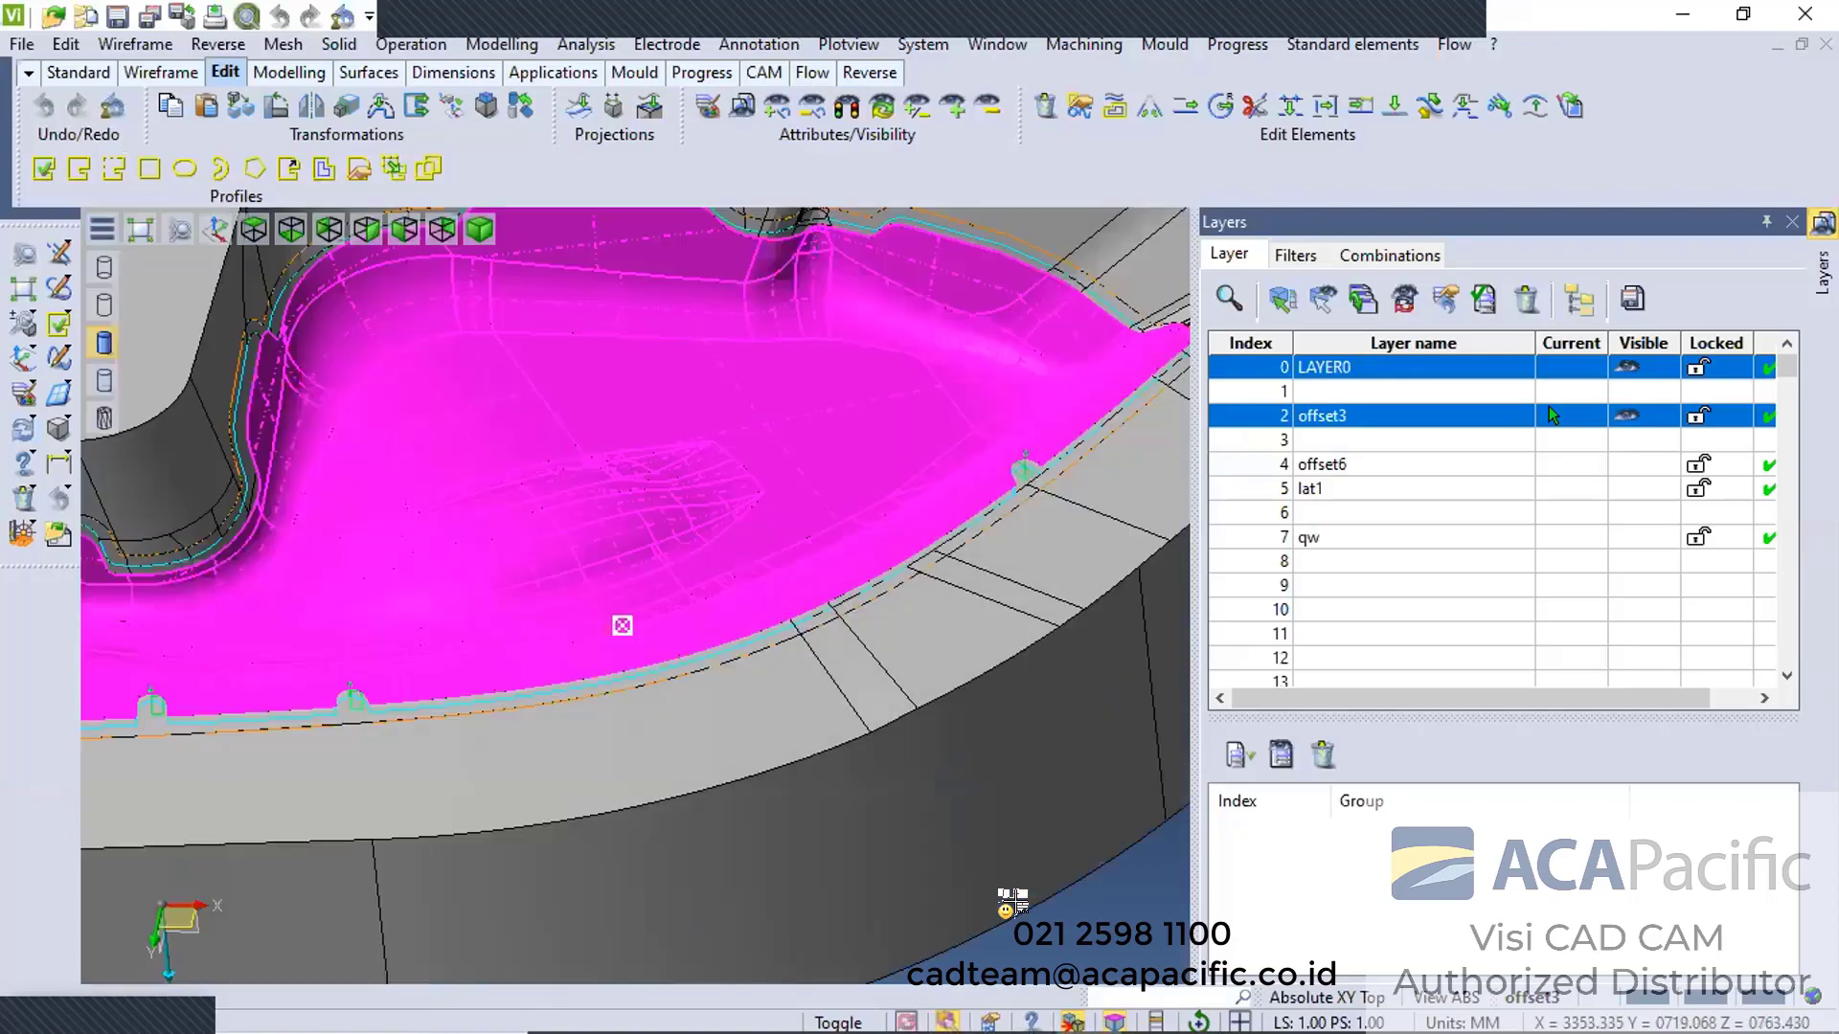
scroll(975, 859, "down", 1)
scroll(1008, 584, "down", 2)
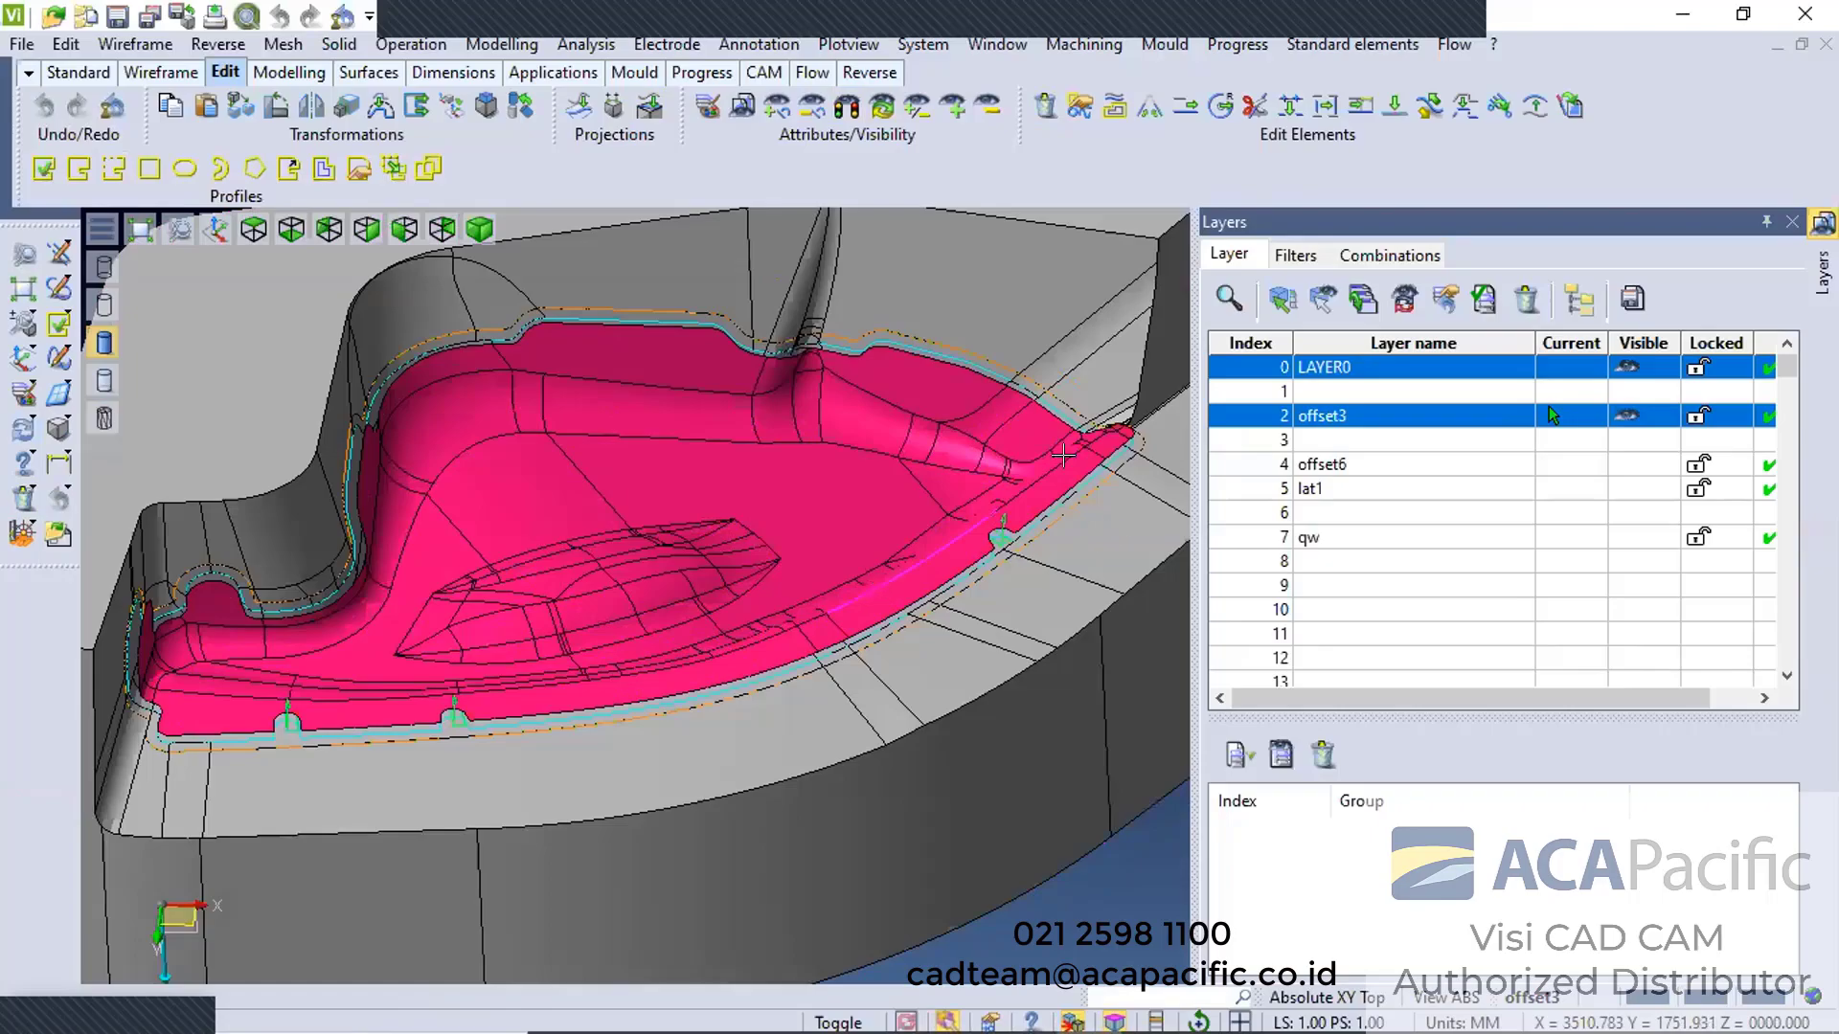
scroll(584, 530, "up", 1)
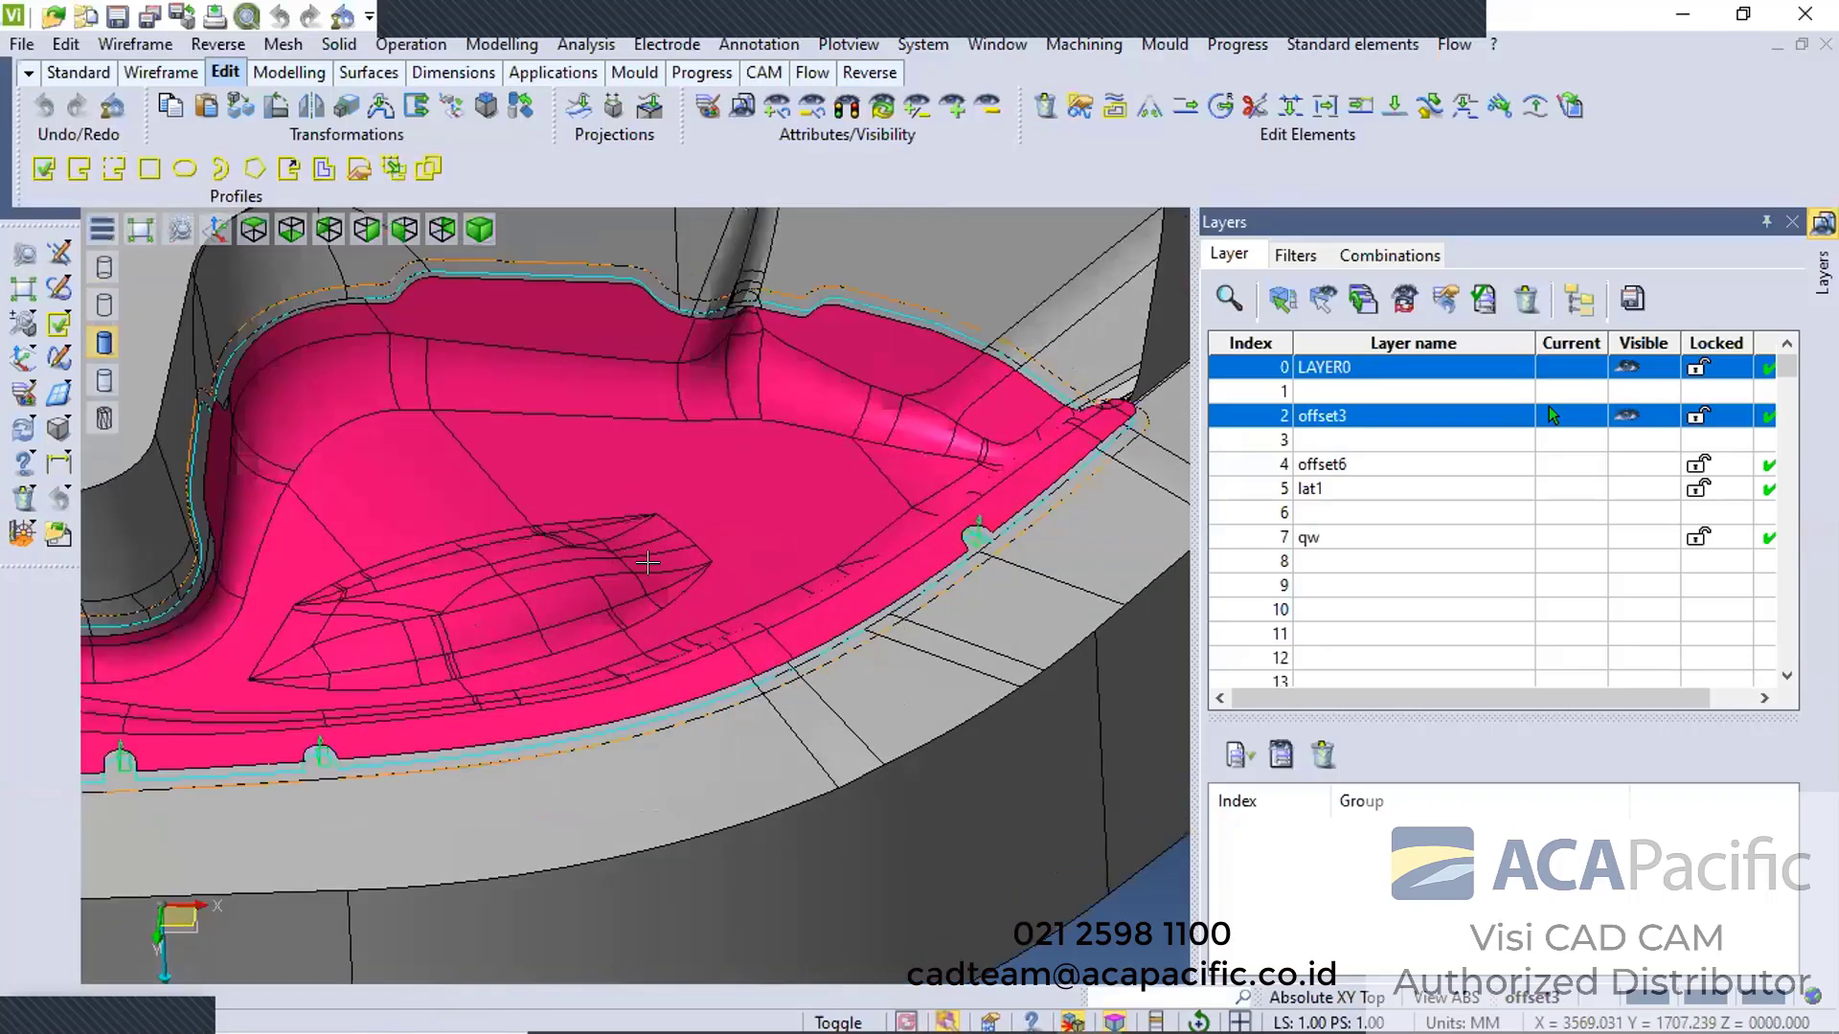
scroll(648, 563, "up", 3)
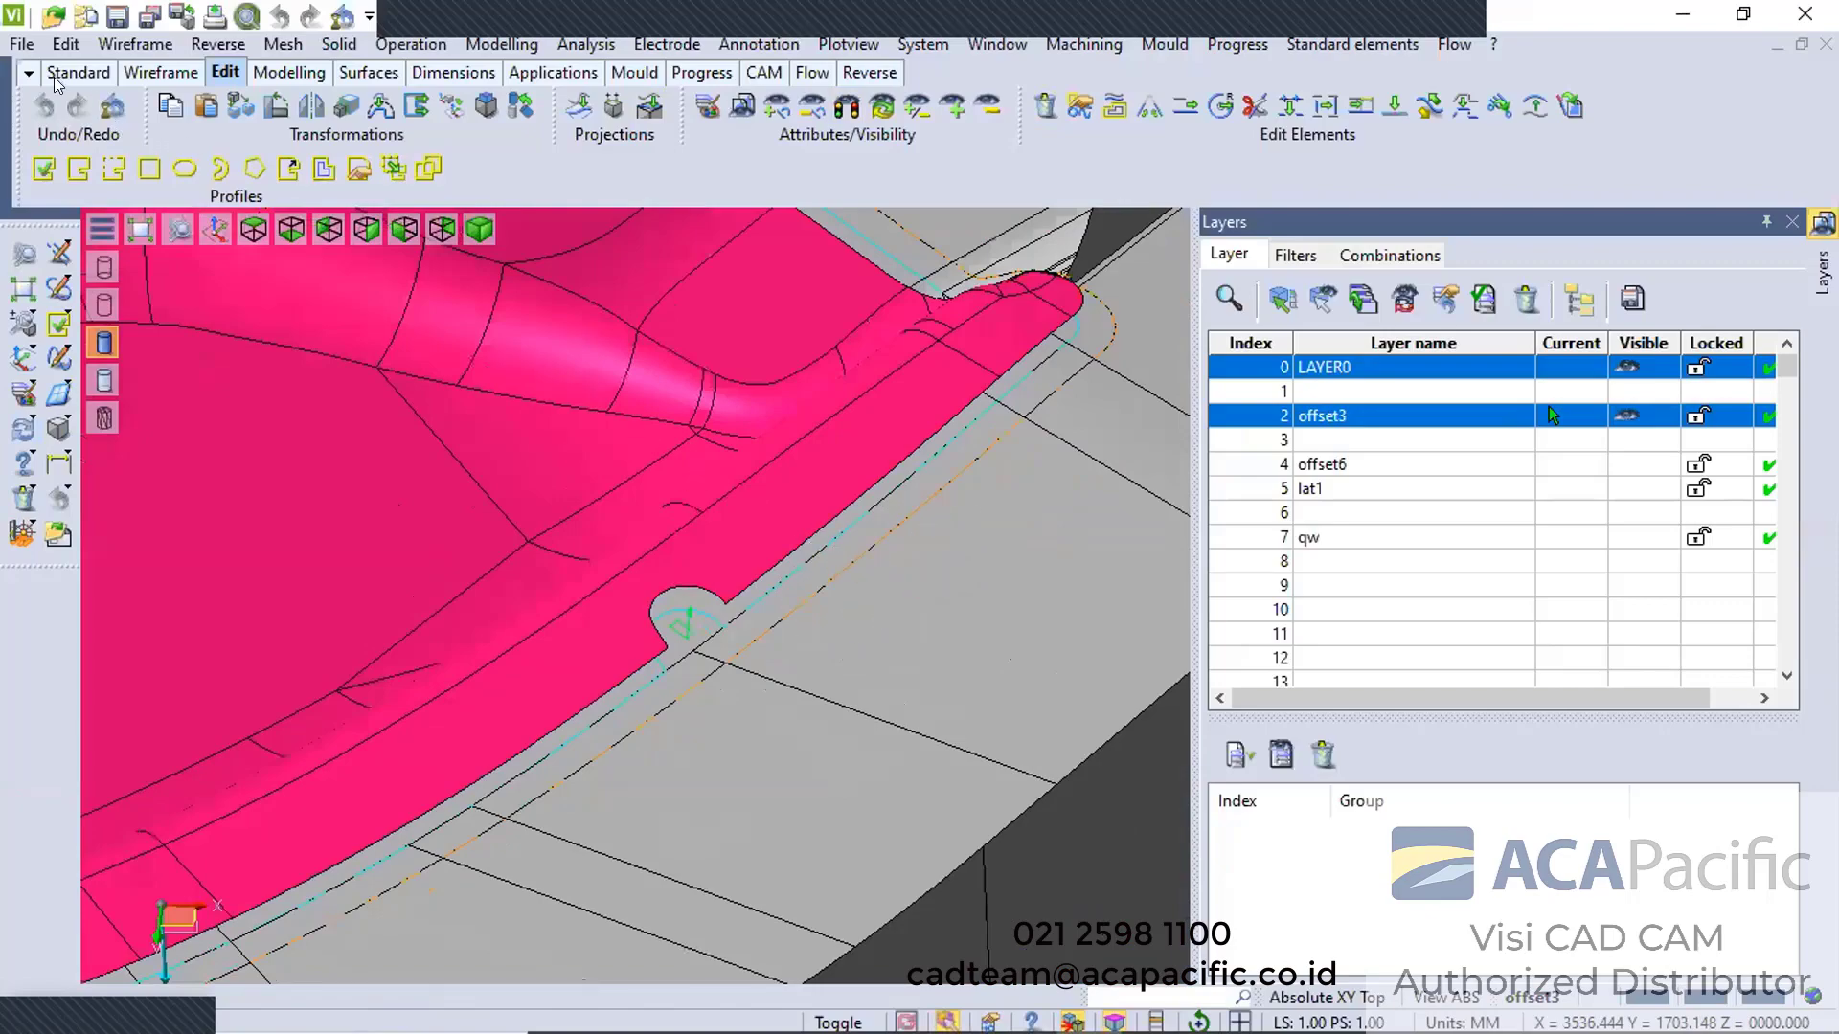
scroll(1080, 730, "down", 1)
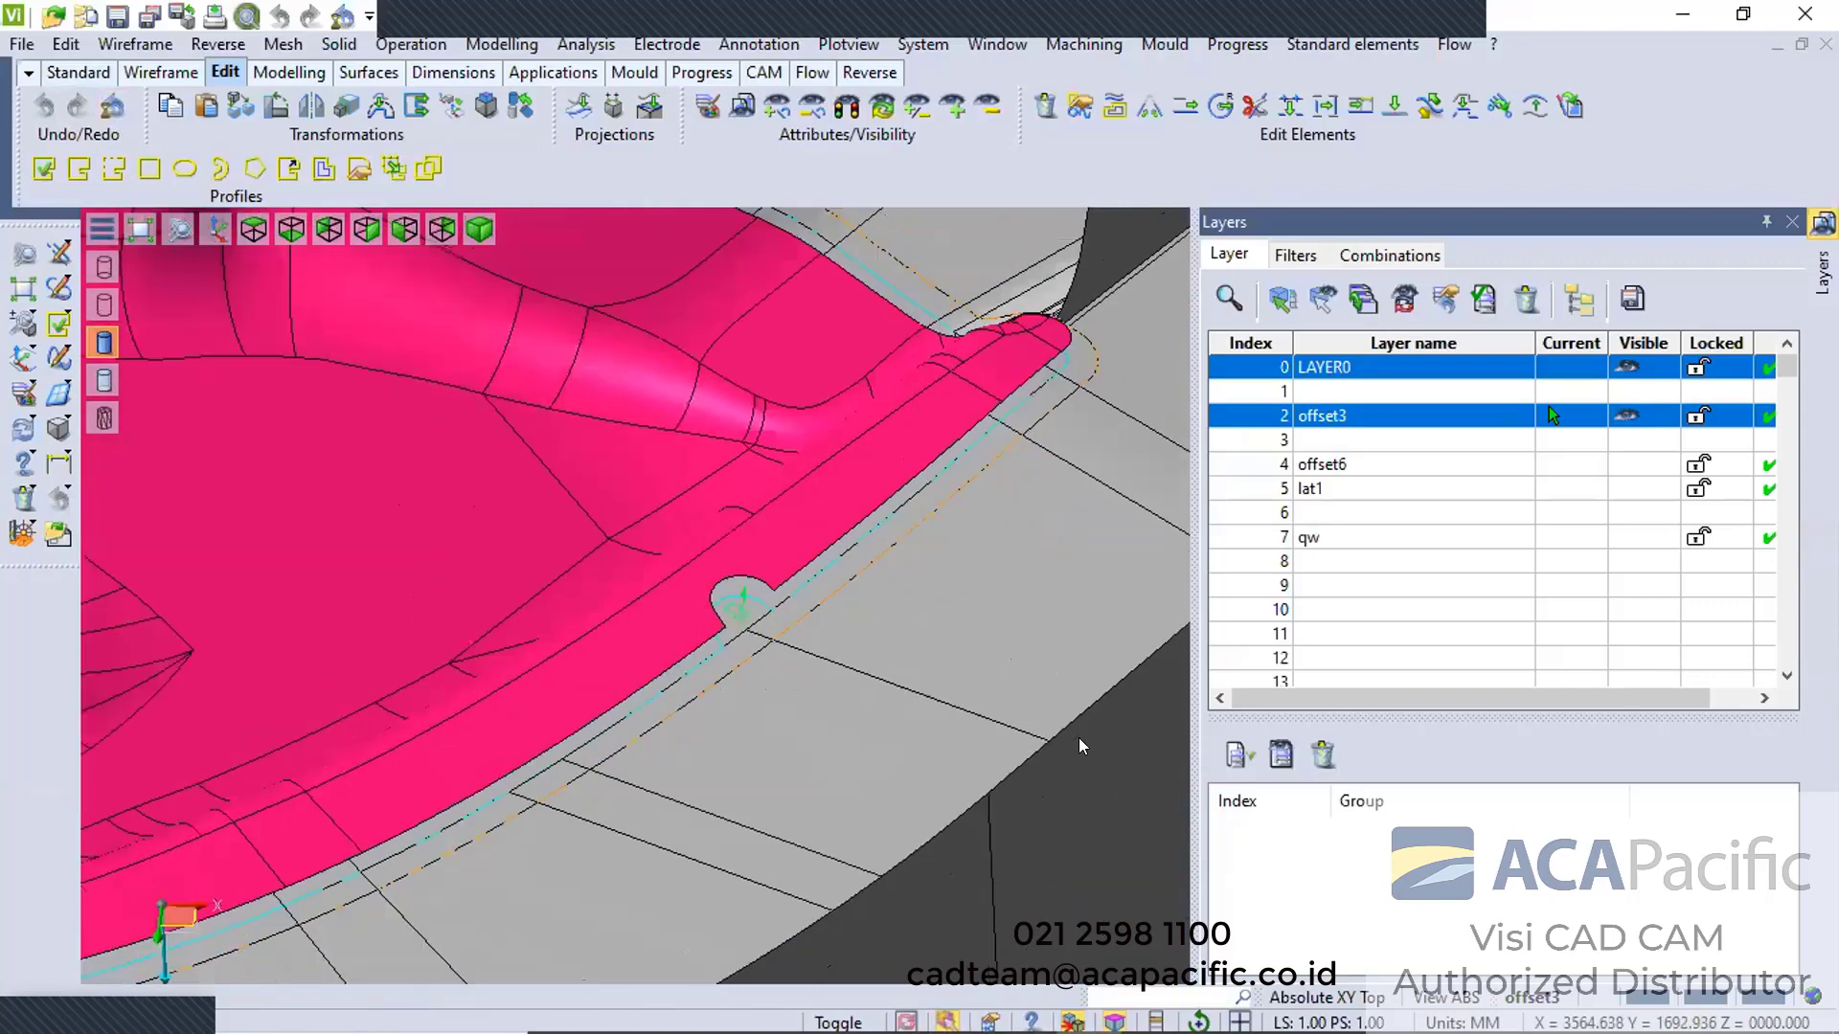
Create and save a workplane on the outer orange offset line beside the front edge's notch
scroll(1097, 761, "down", 1)
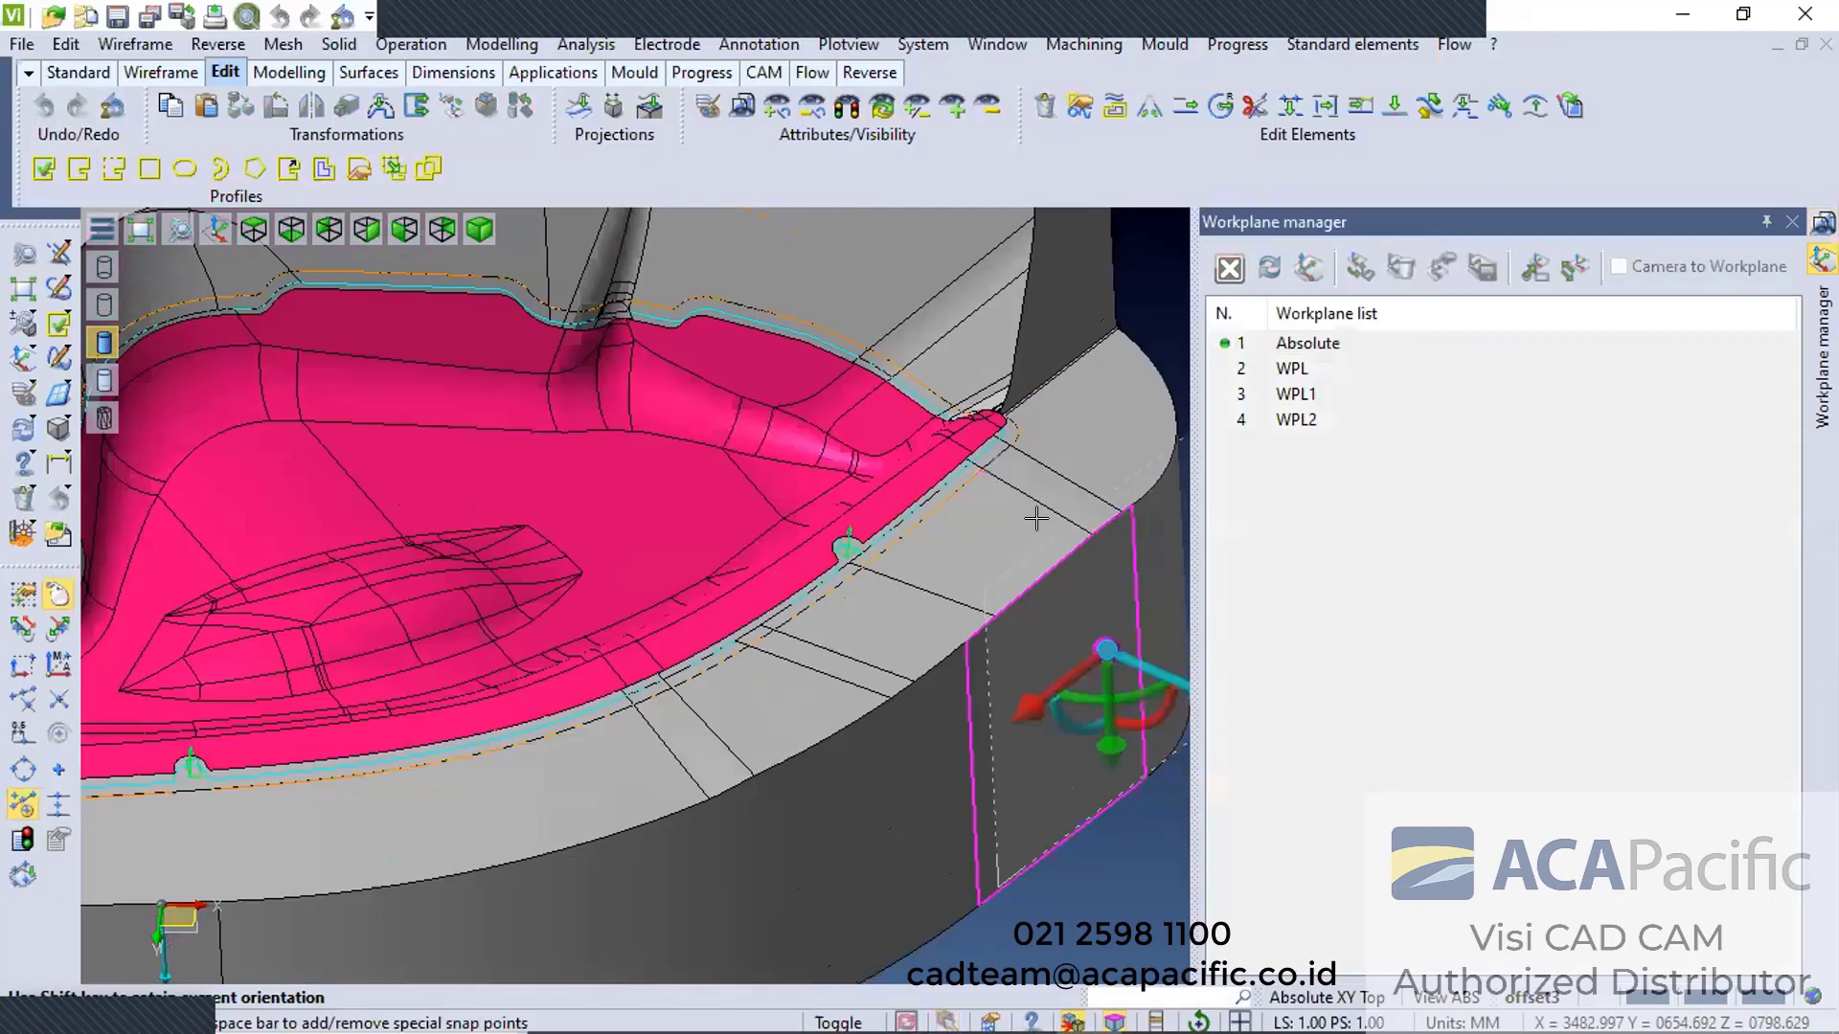
scroll(1036, 519, "up", 5)
left_click(956, 575)
right_click(1038, 359)
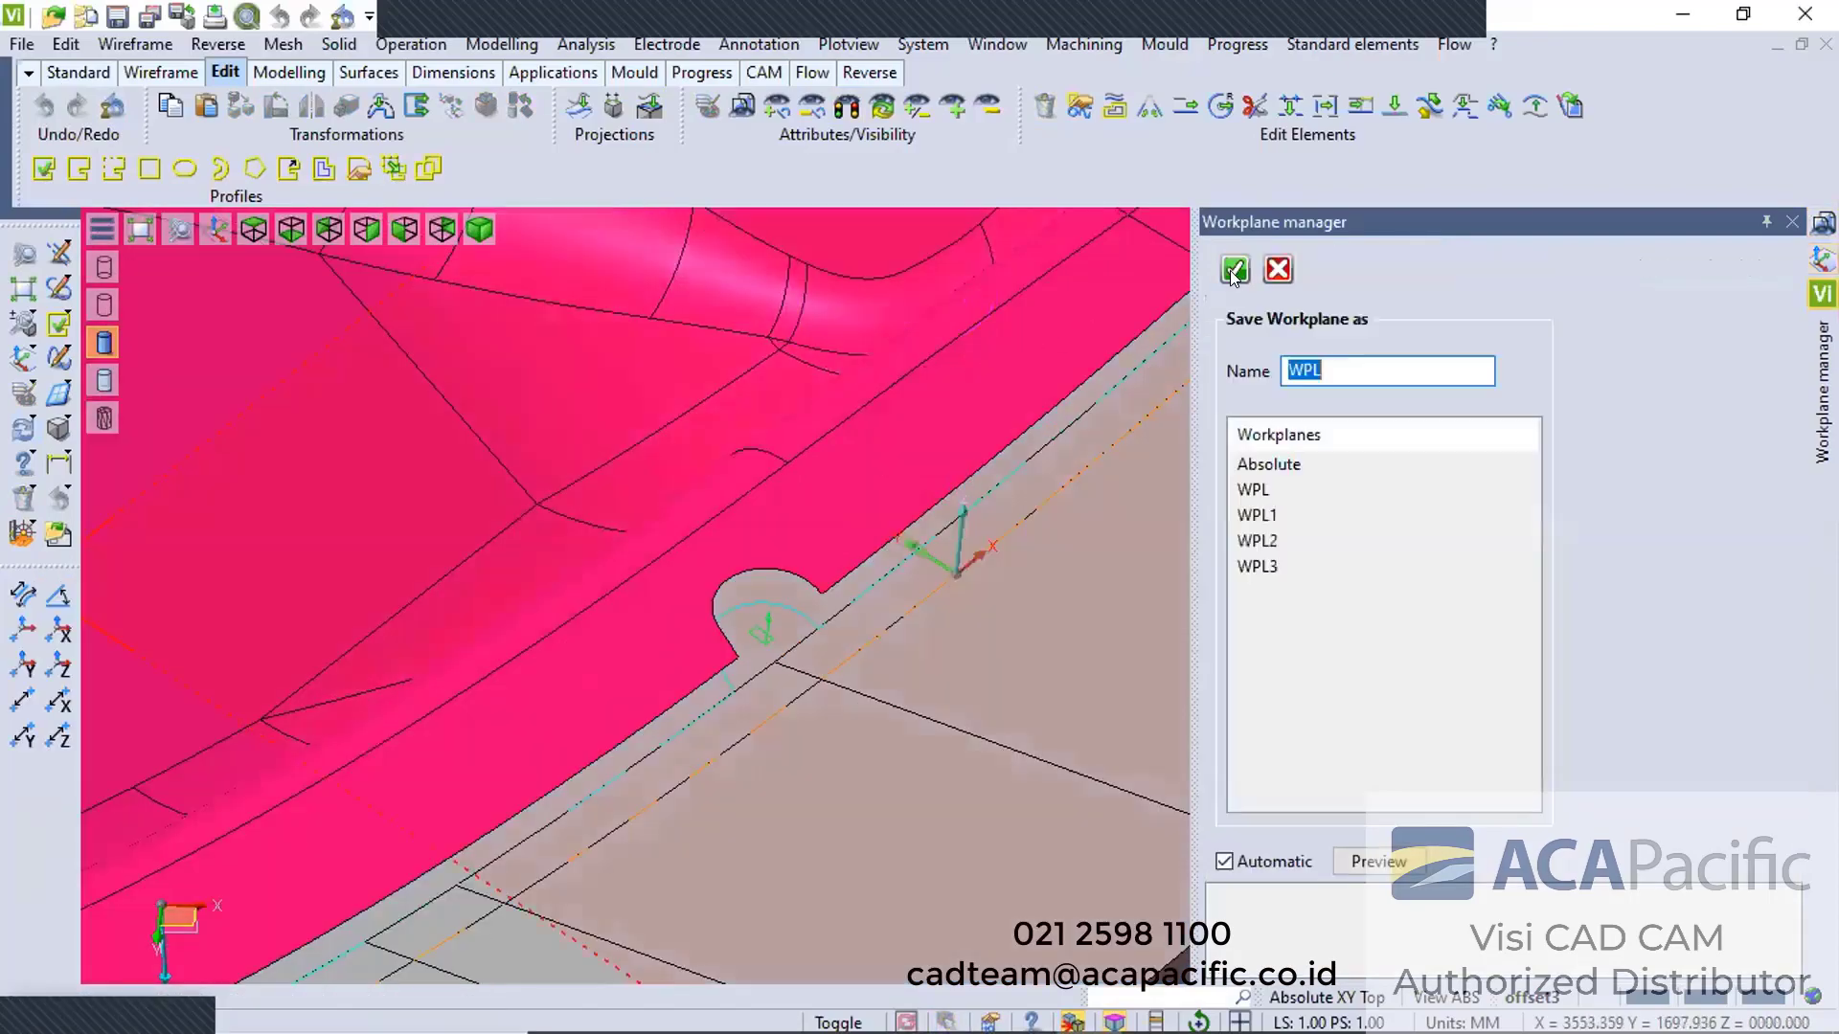
key("Return")
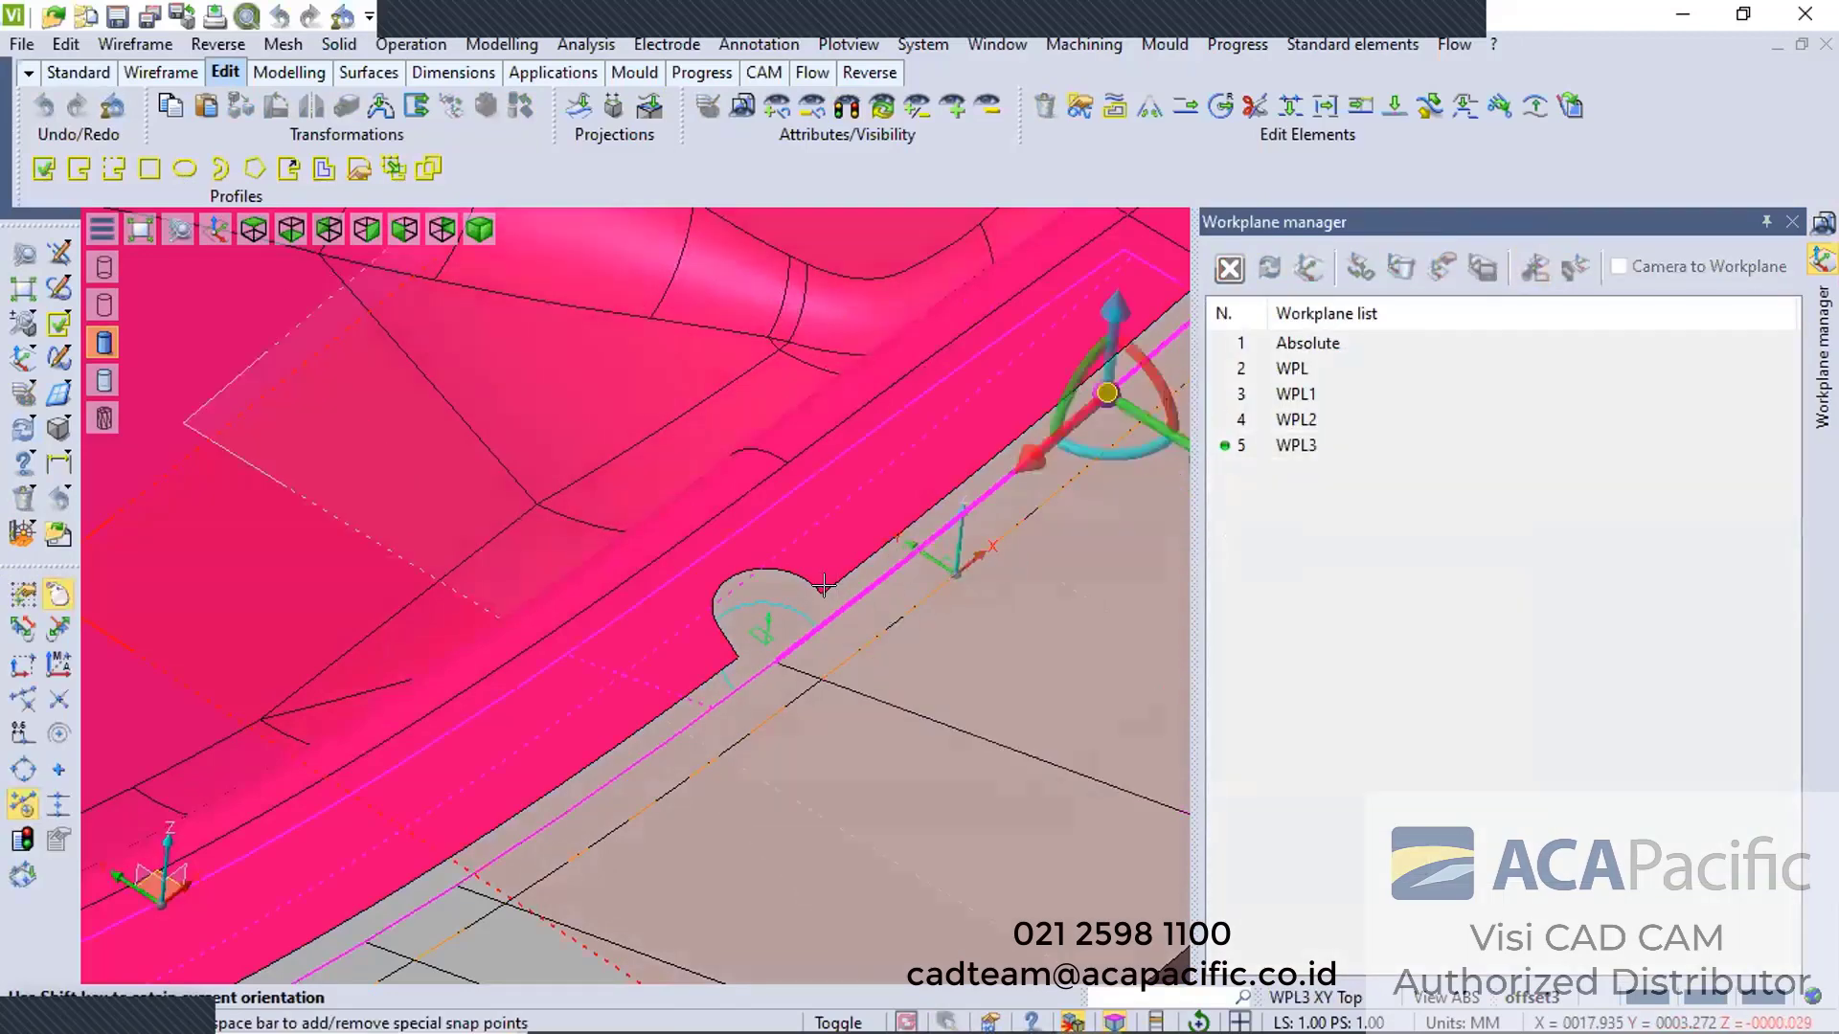
Create another workplane on the inner cyan boundary line, farther along the front edge from the notch
left_click(885, 532)
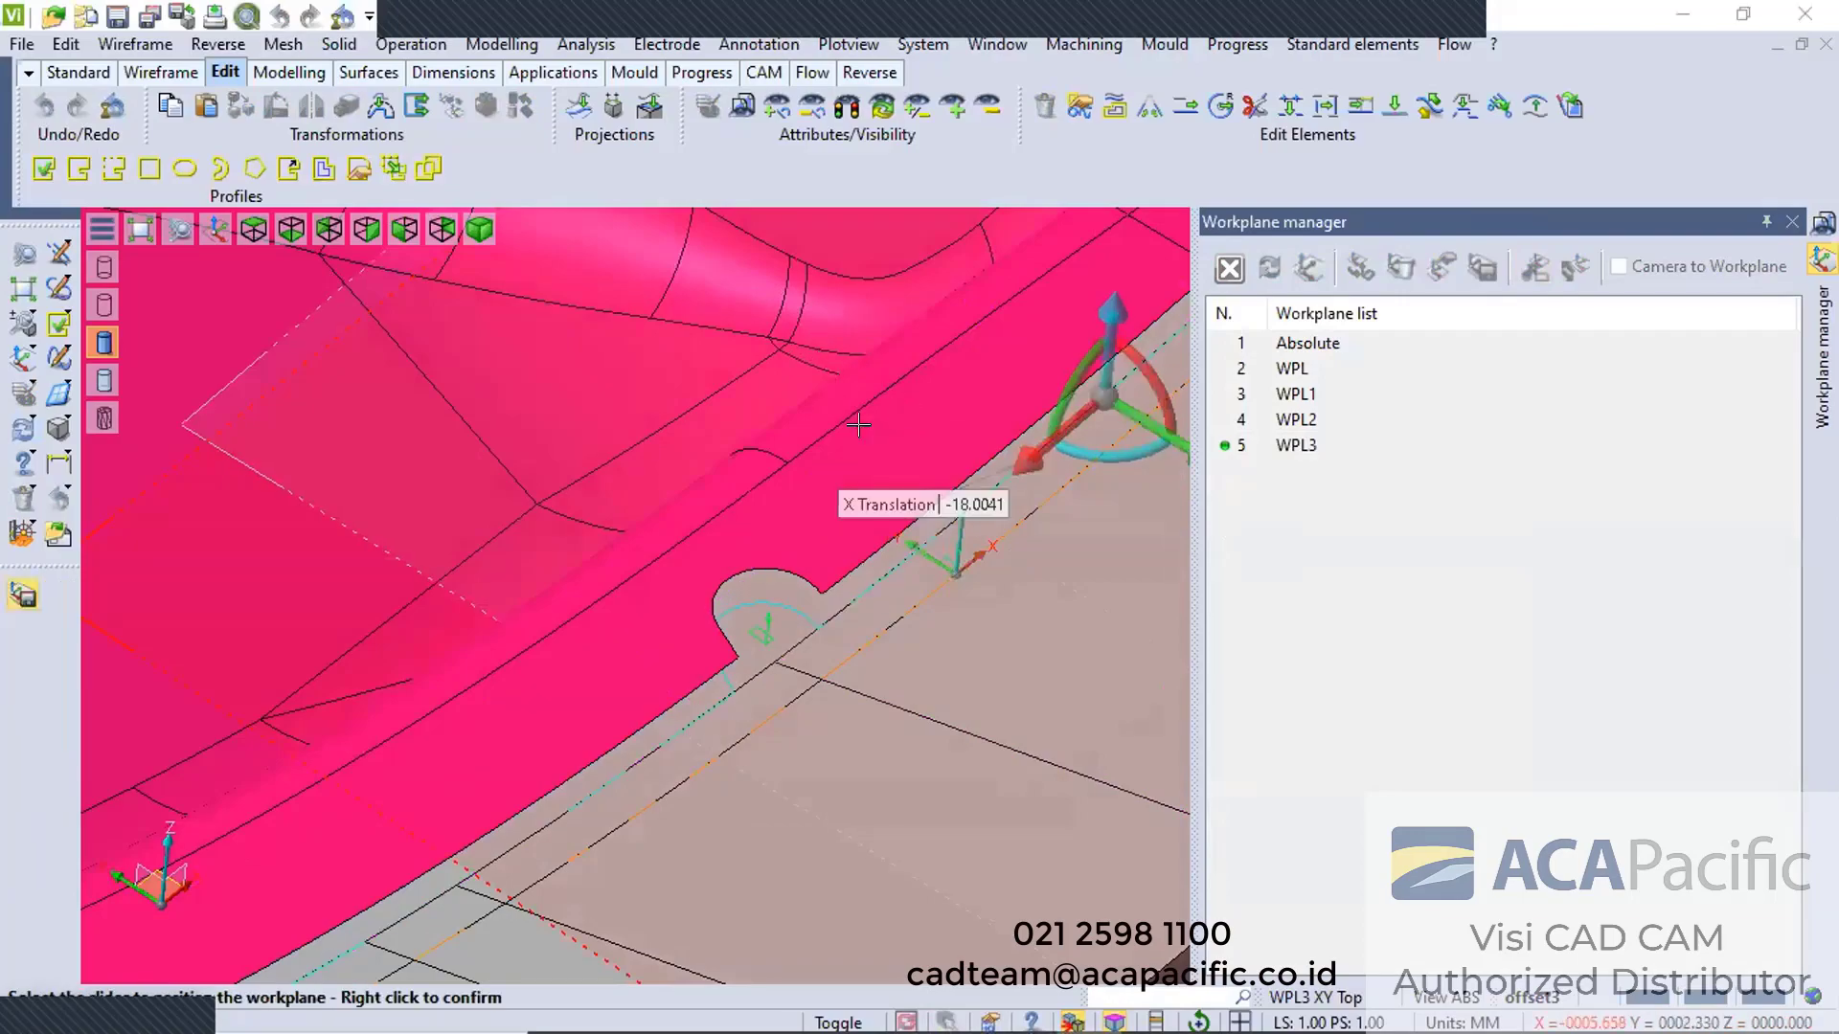
scroll(891, 603, "down", 1)
right_click(887, 604)
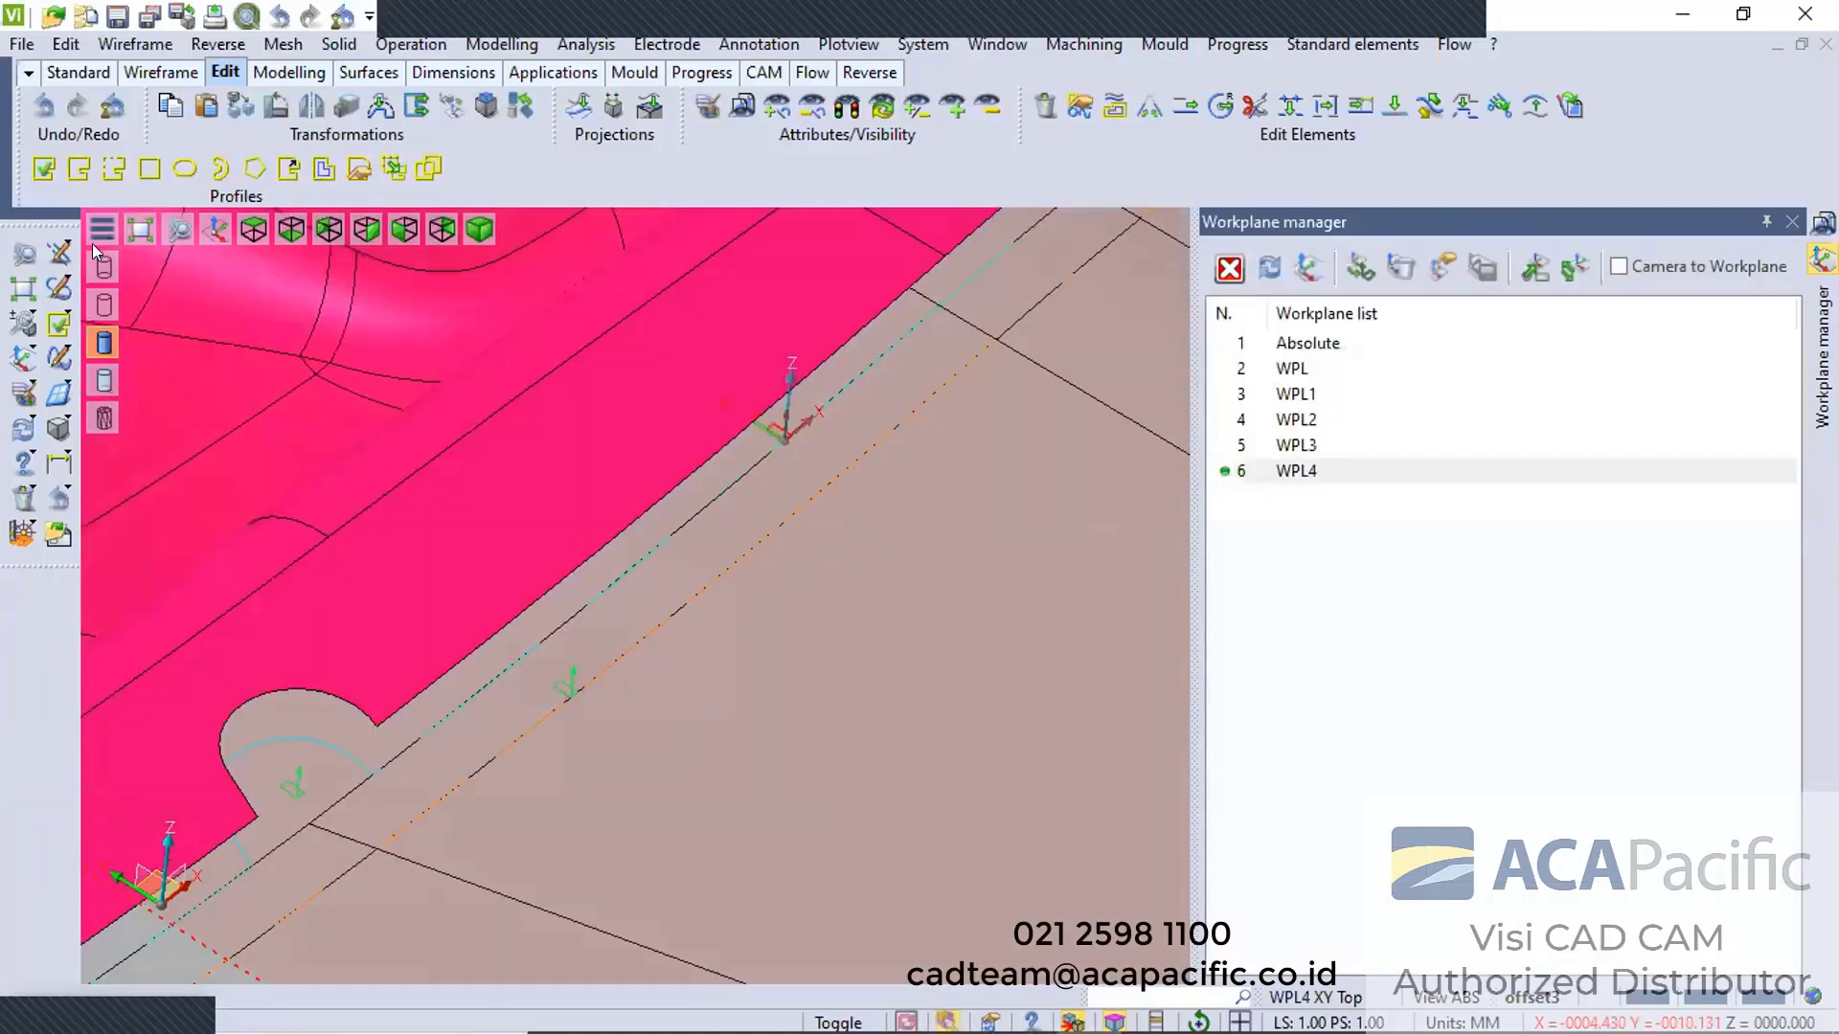
Merge the off 0mm marking file at workplane WPL4 and the off 3mm marking file at workplane WPL3
key("alt+f")
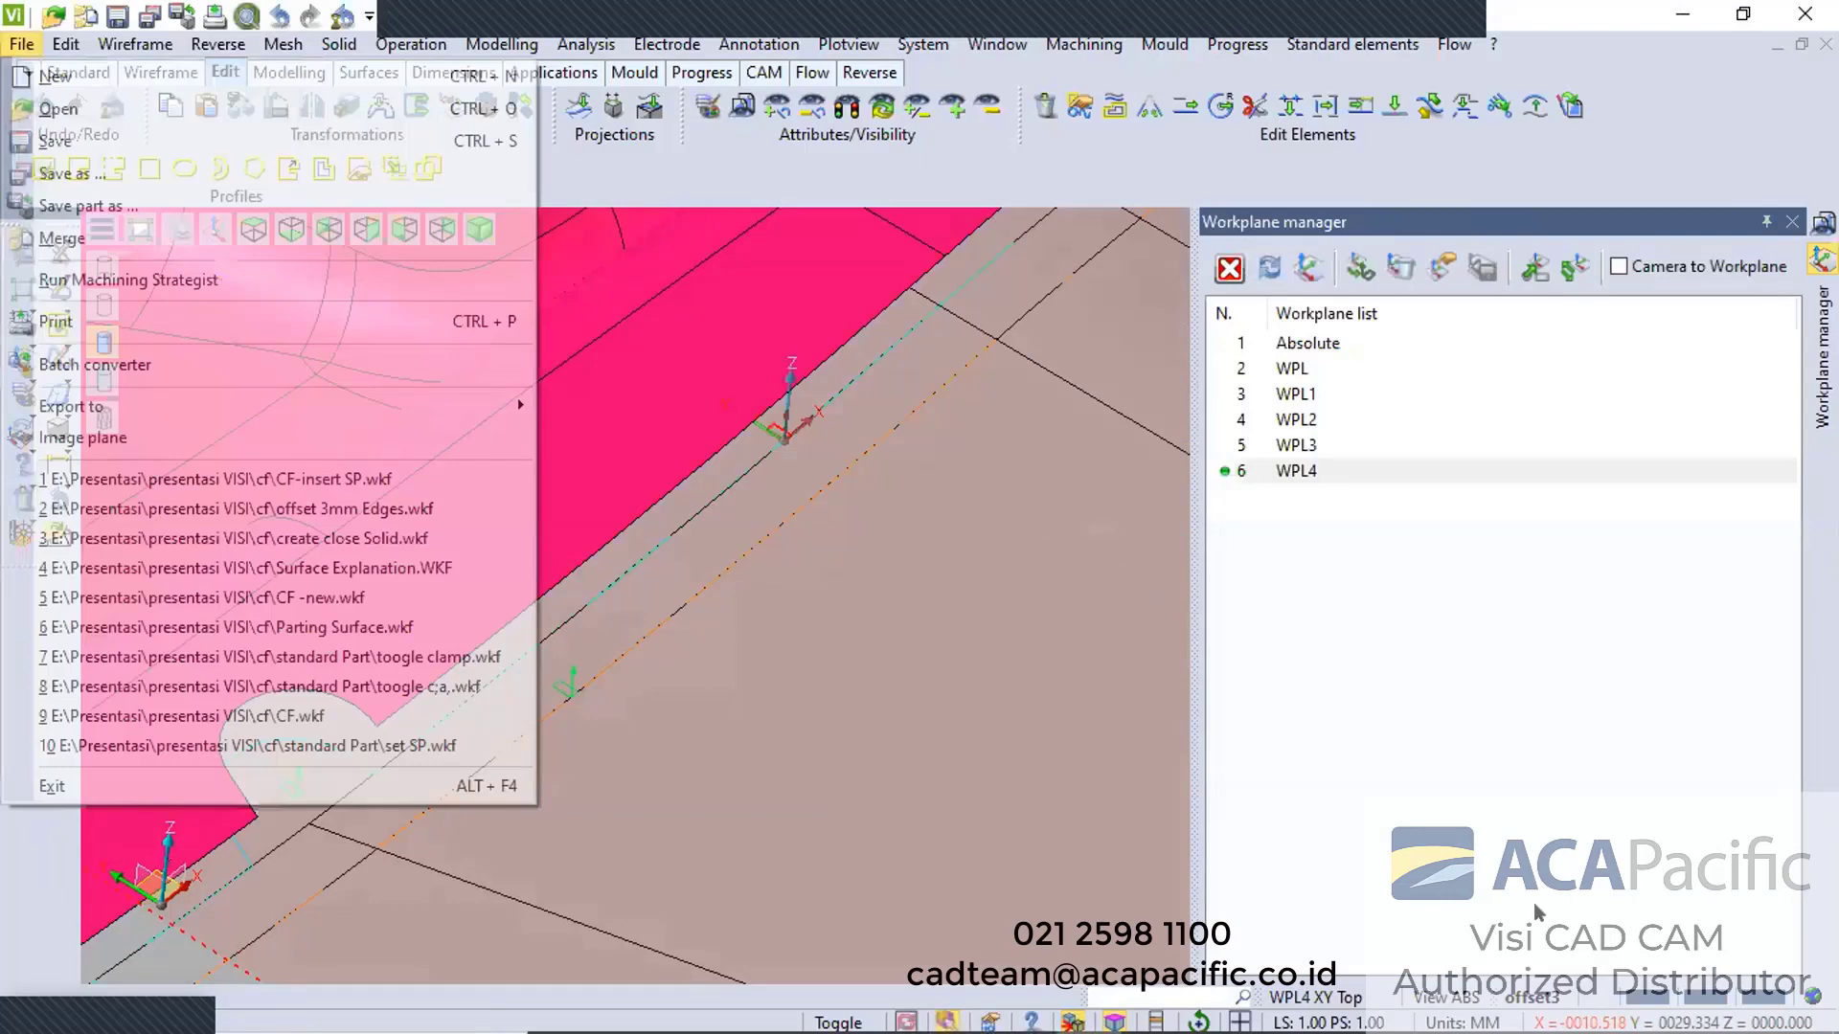
key("o")
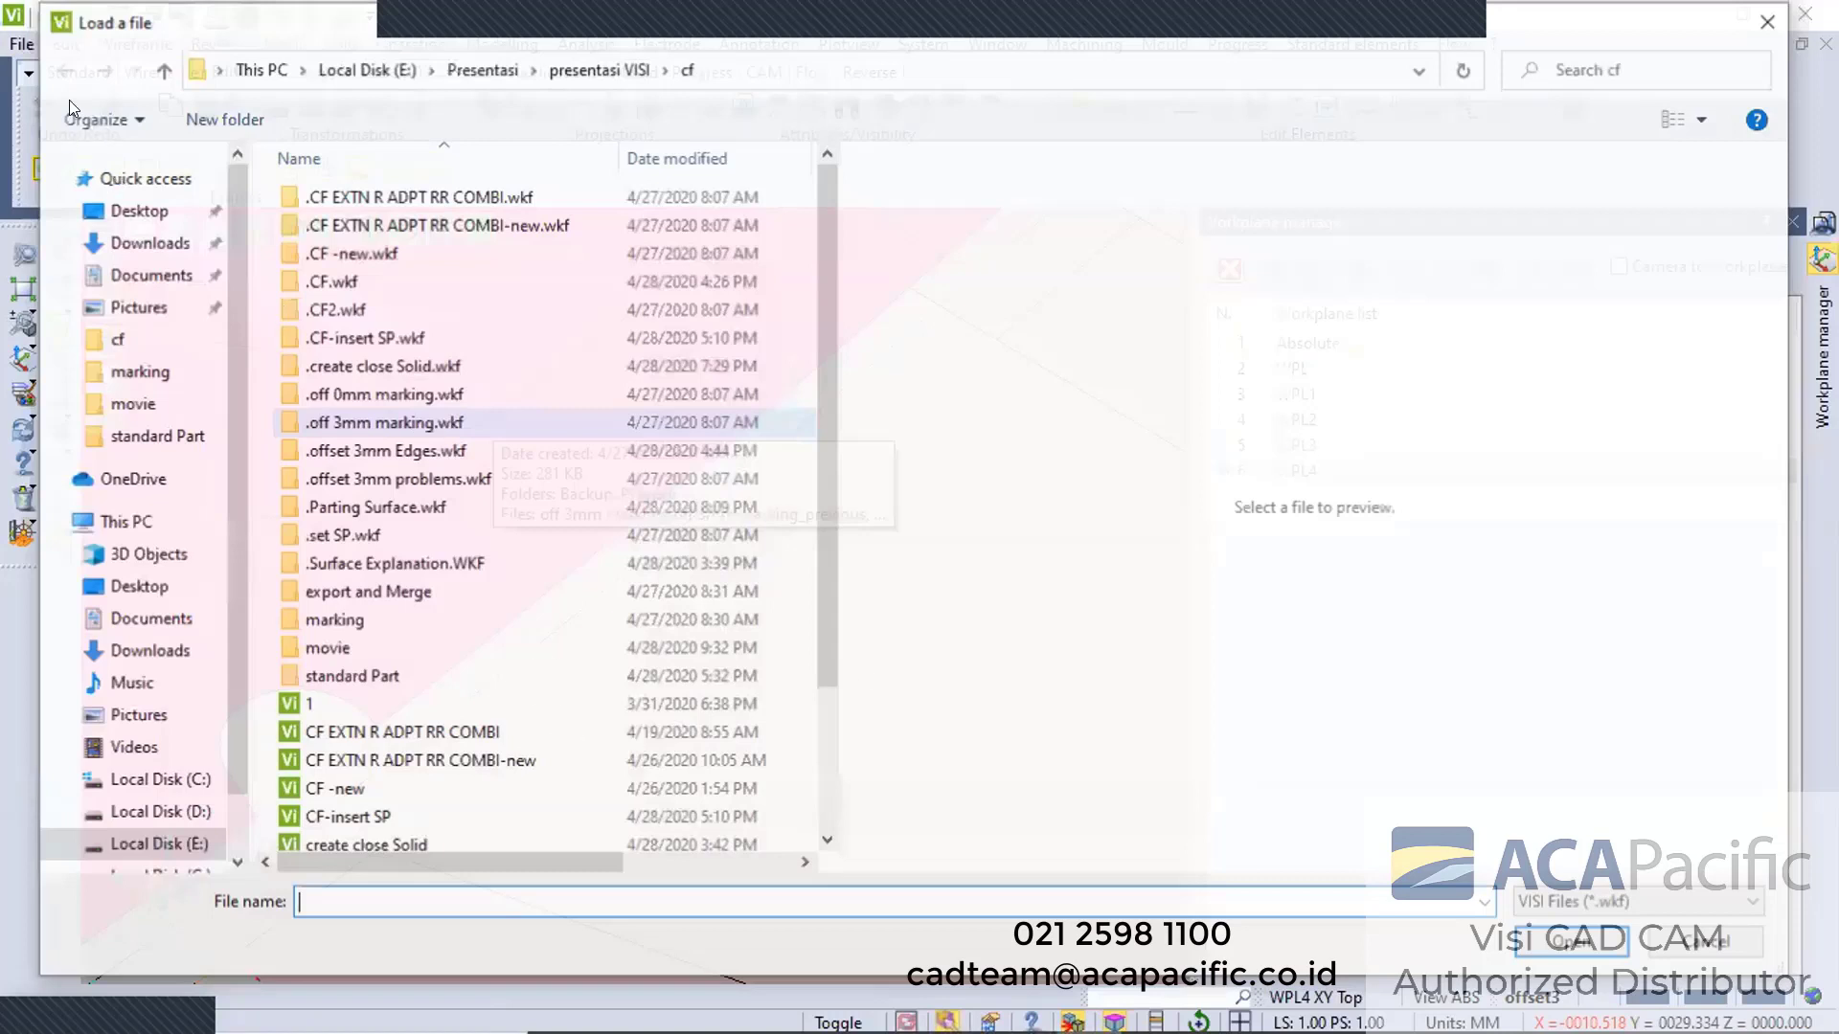
key("Escape")
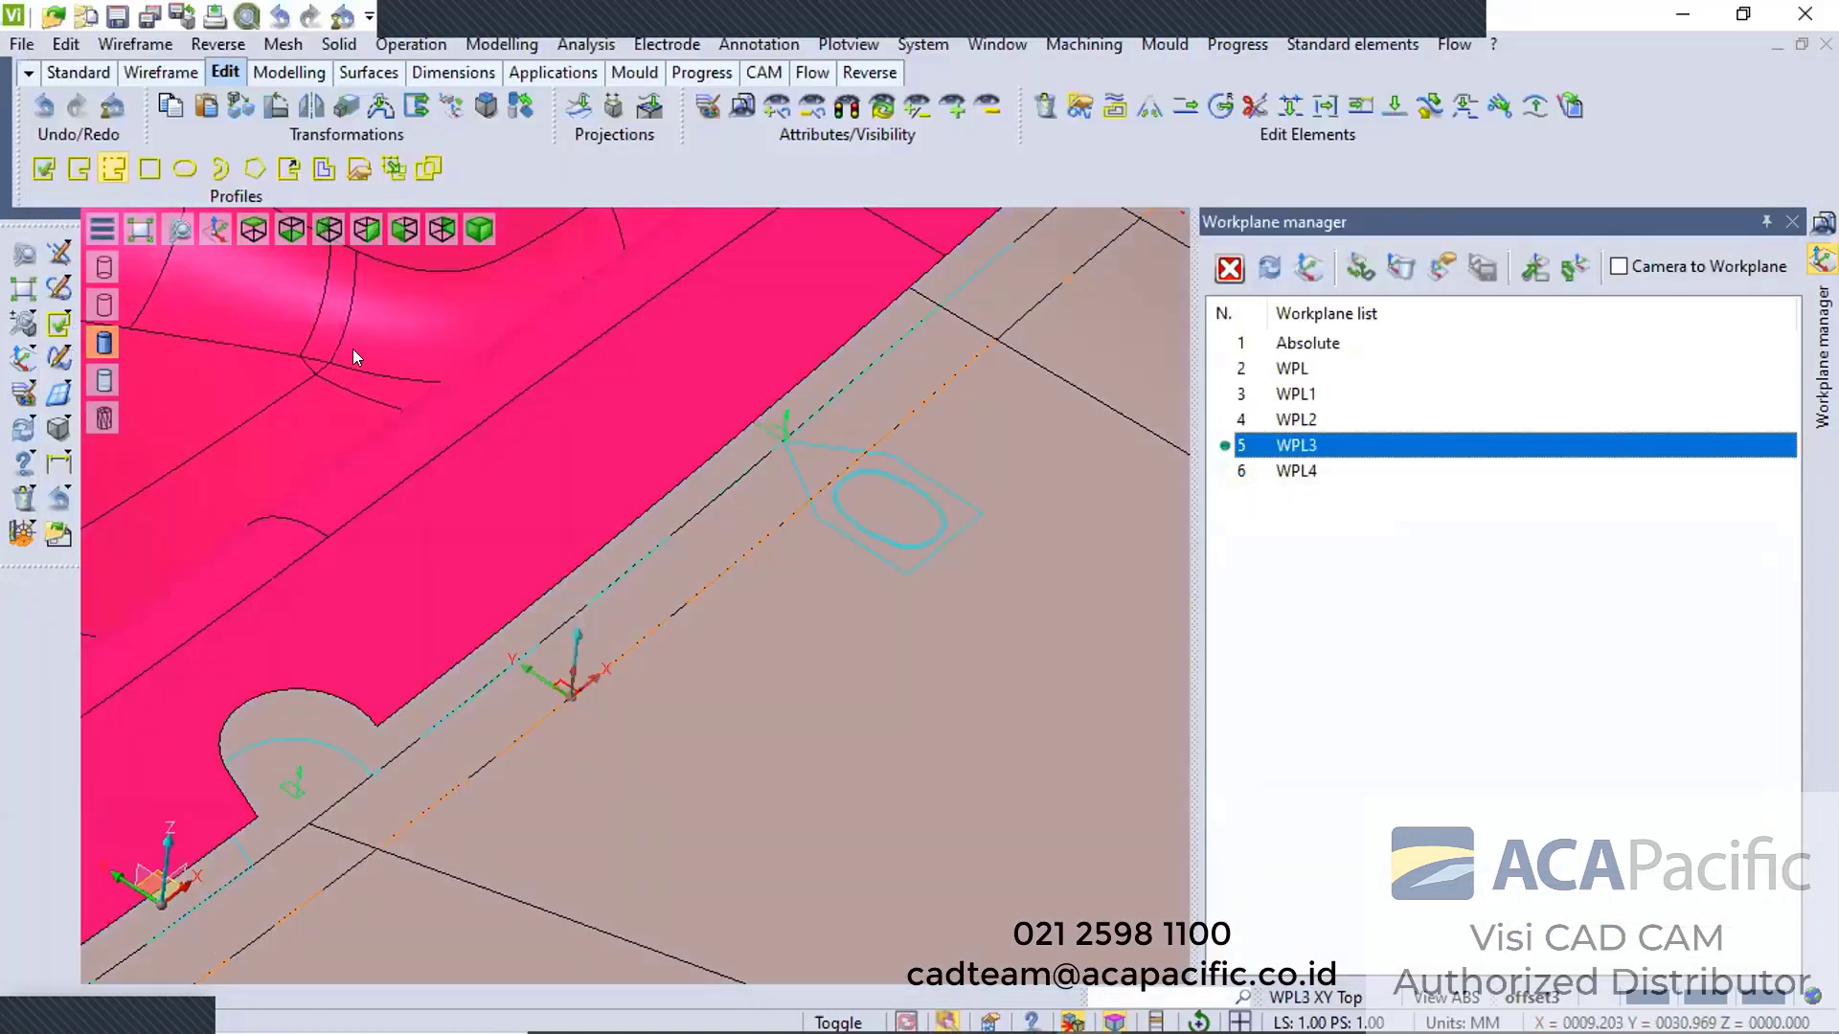
key("alt+f")
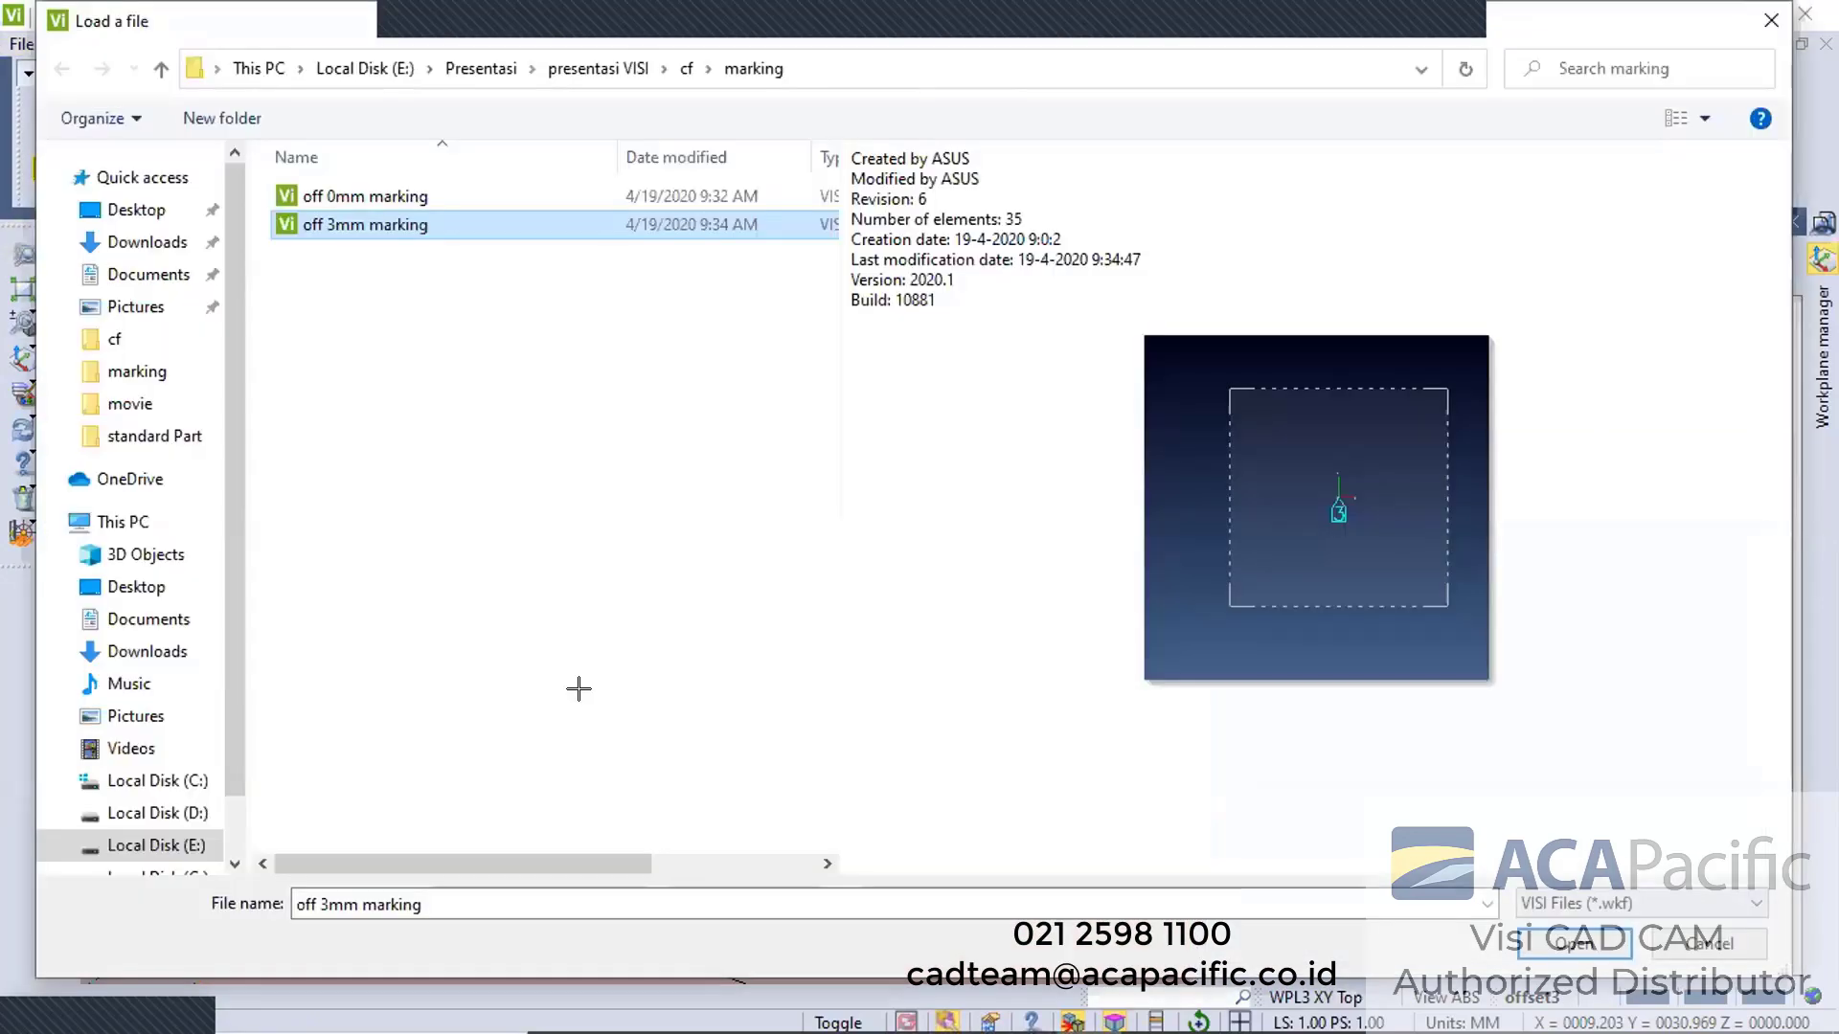
key("Return")
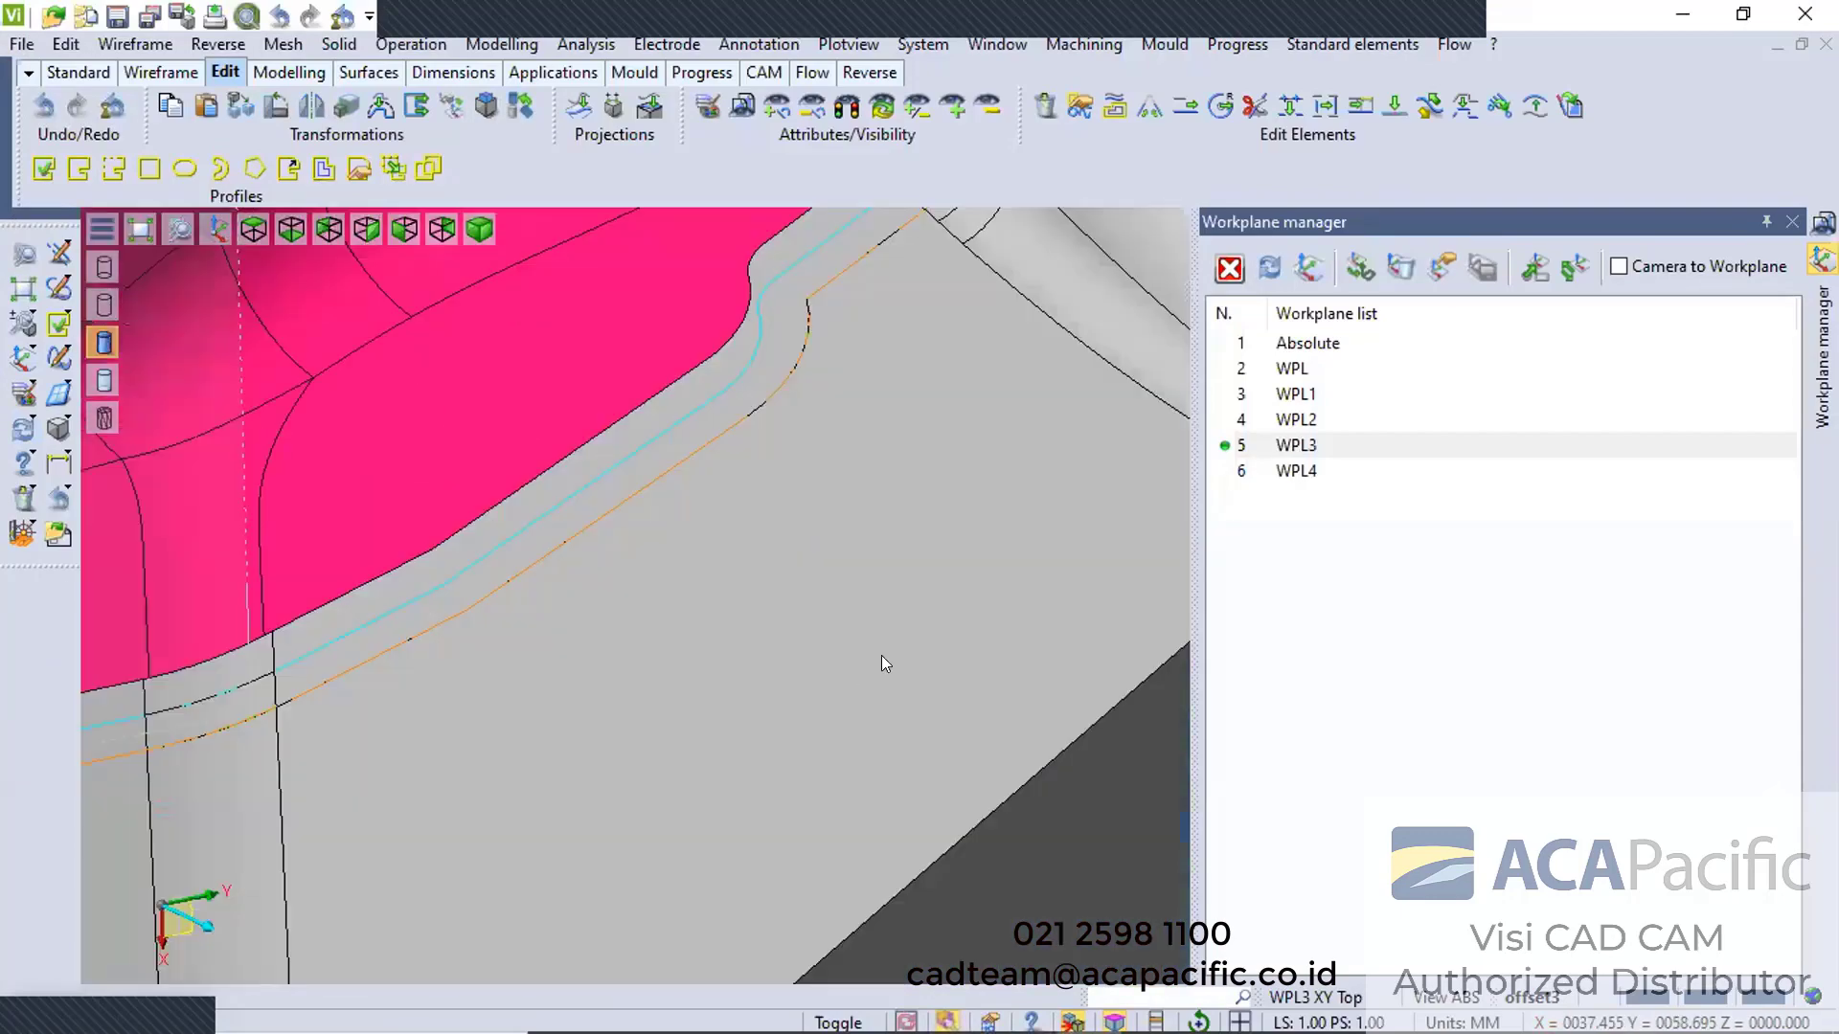
Create and save a workplane on the outer orange offset line, left of the boundary's curved step
scroll(860, 412, "down", 1)
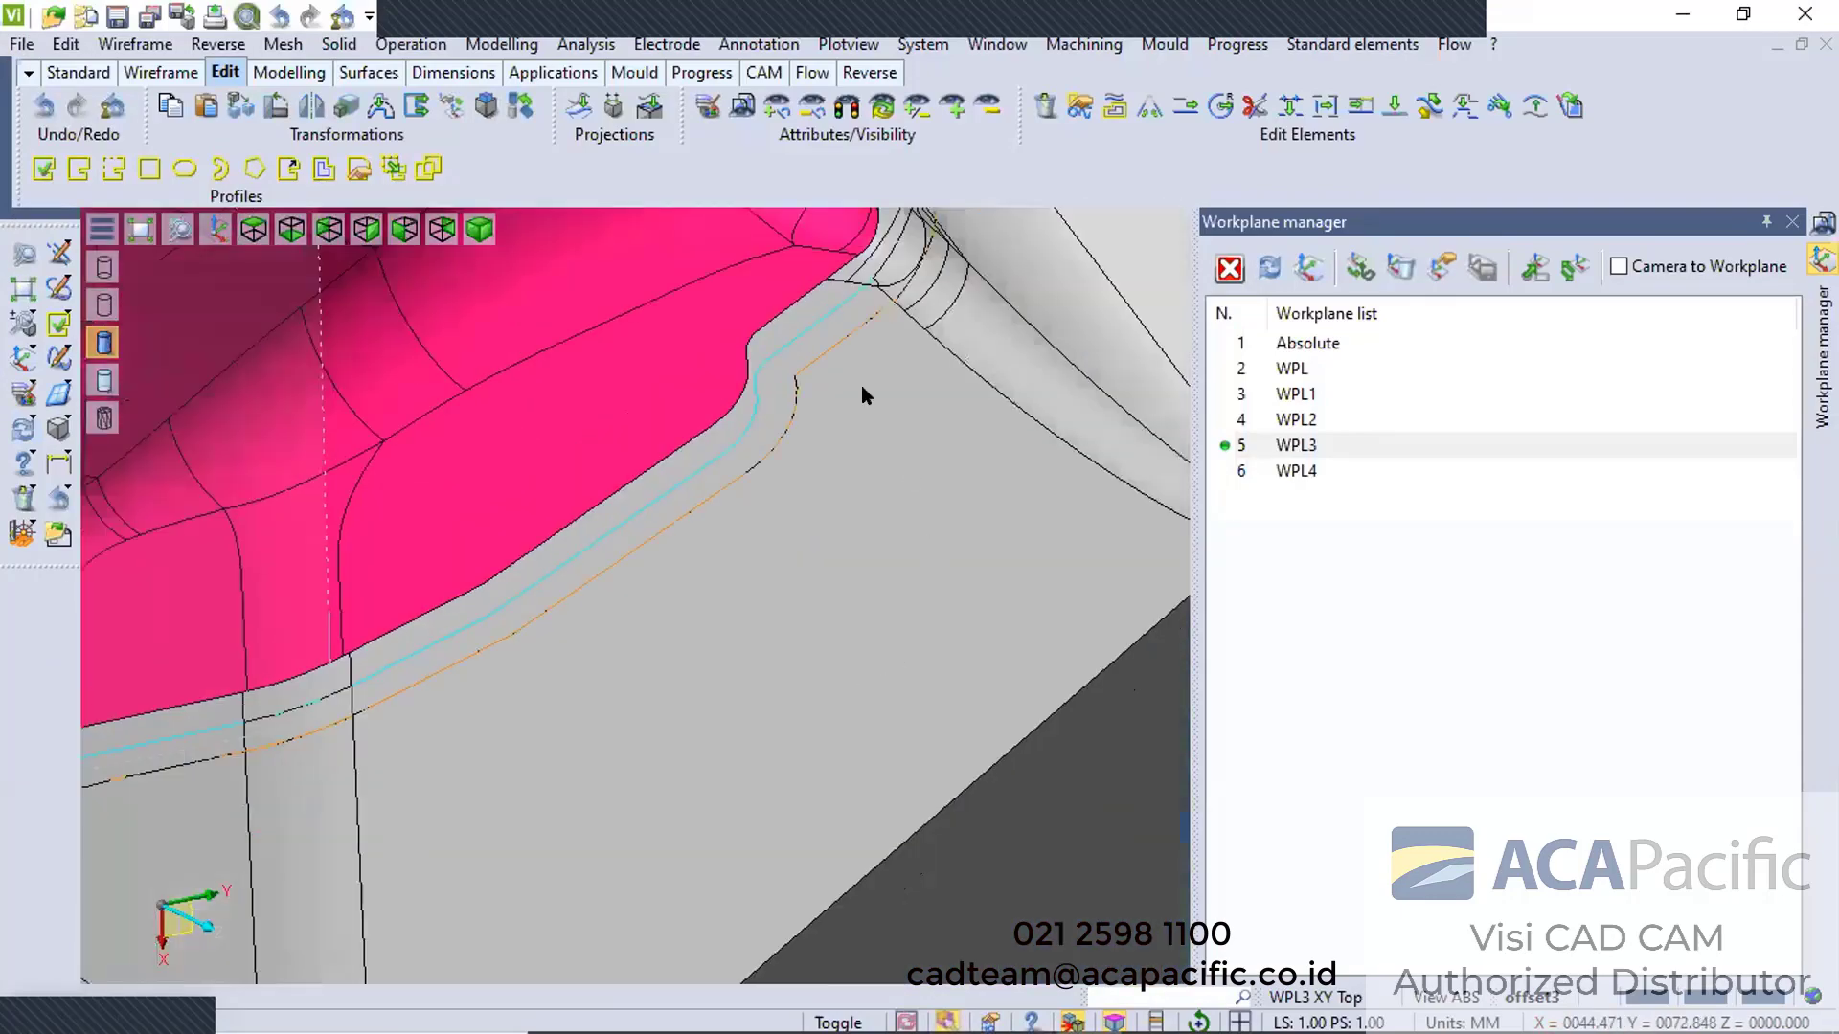
right_click(847, 494)
left_click(842, 489)
left_click(1534, 266)
left_click(555, 605)
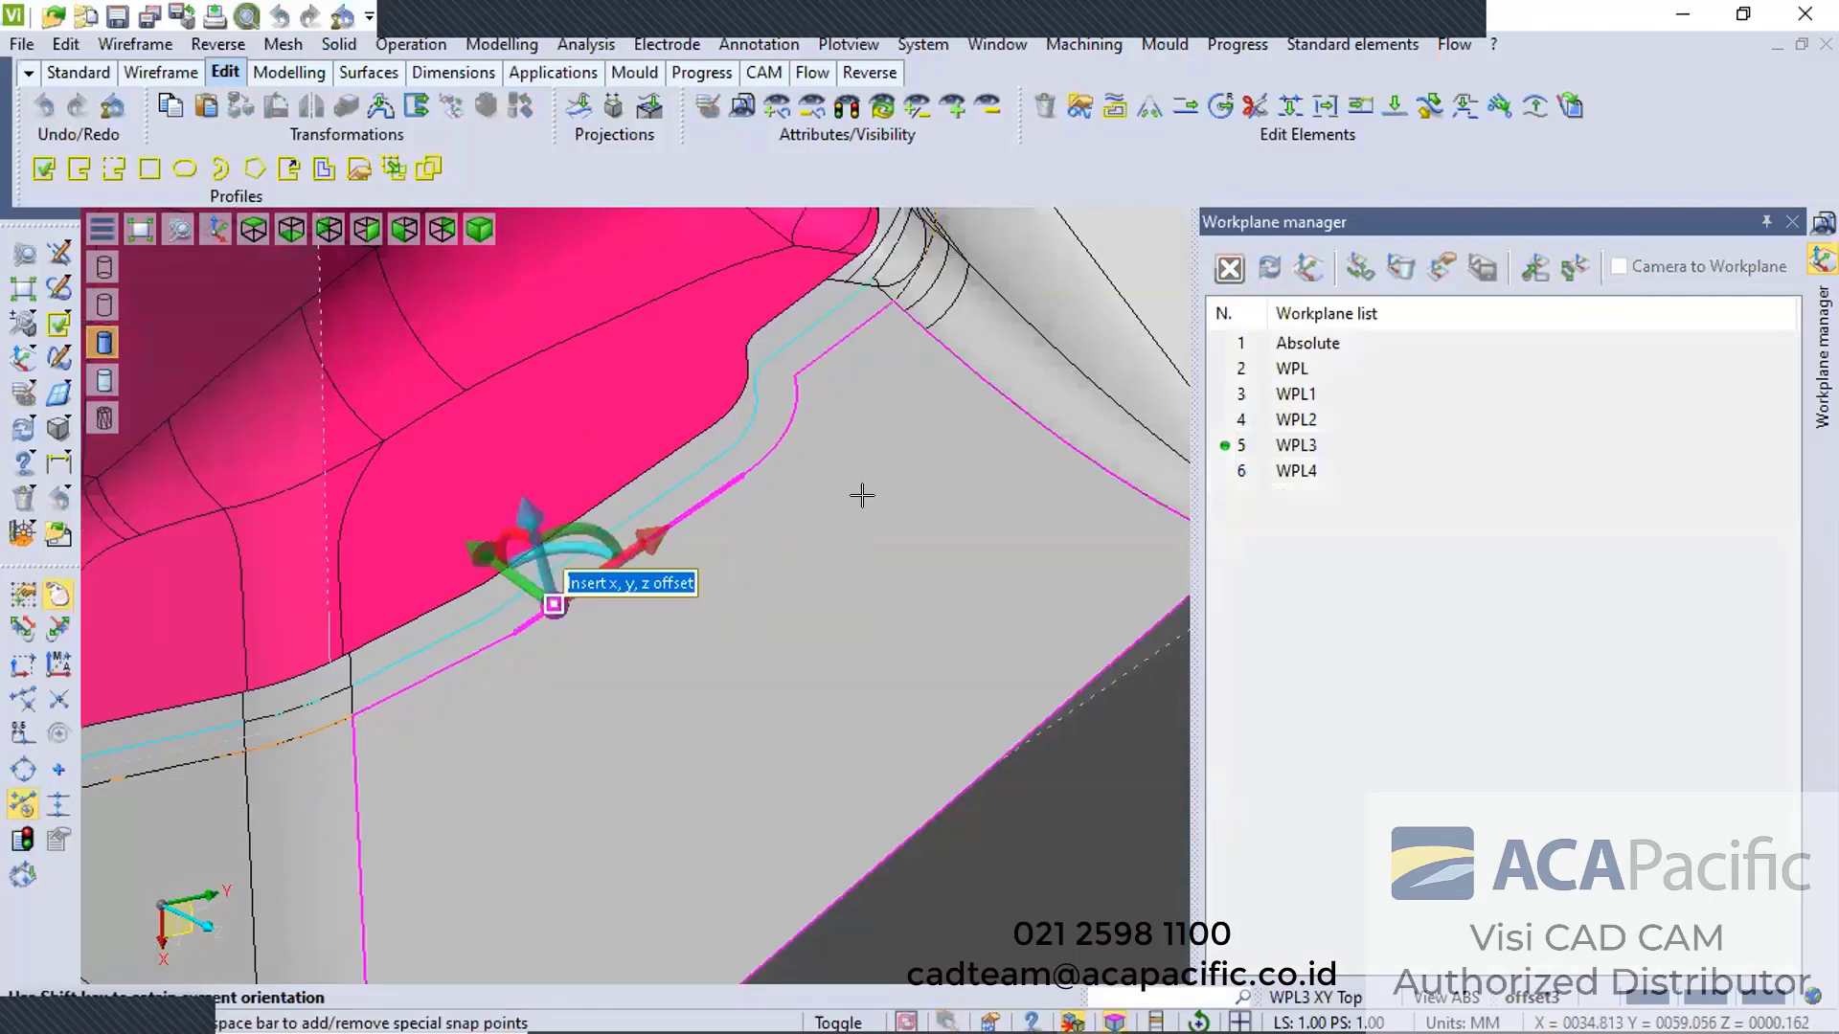
right_click(1079, 407)
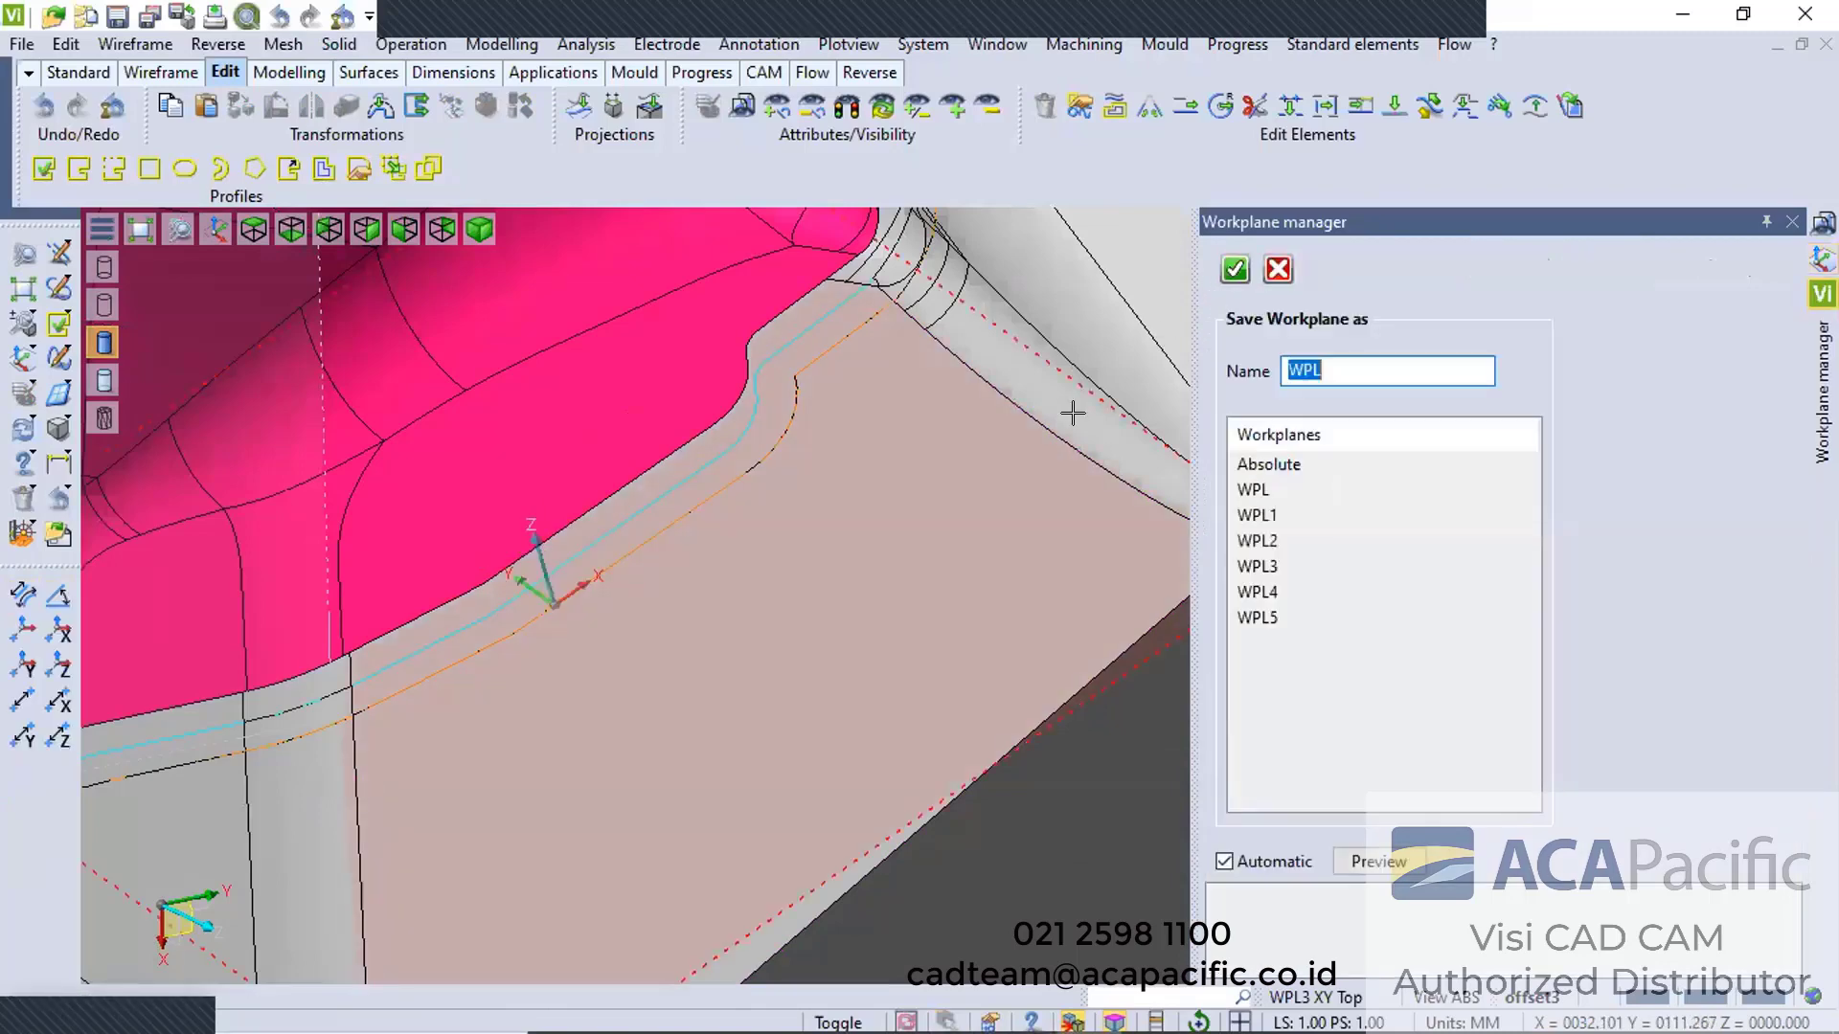
key("Return")
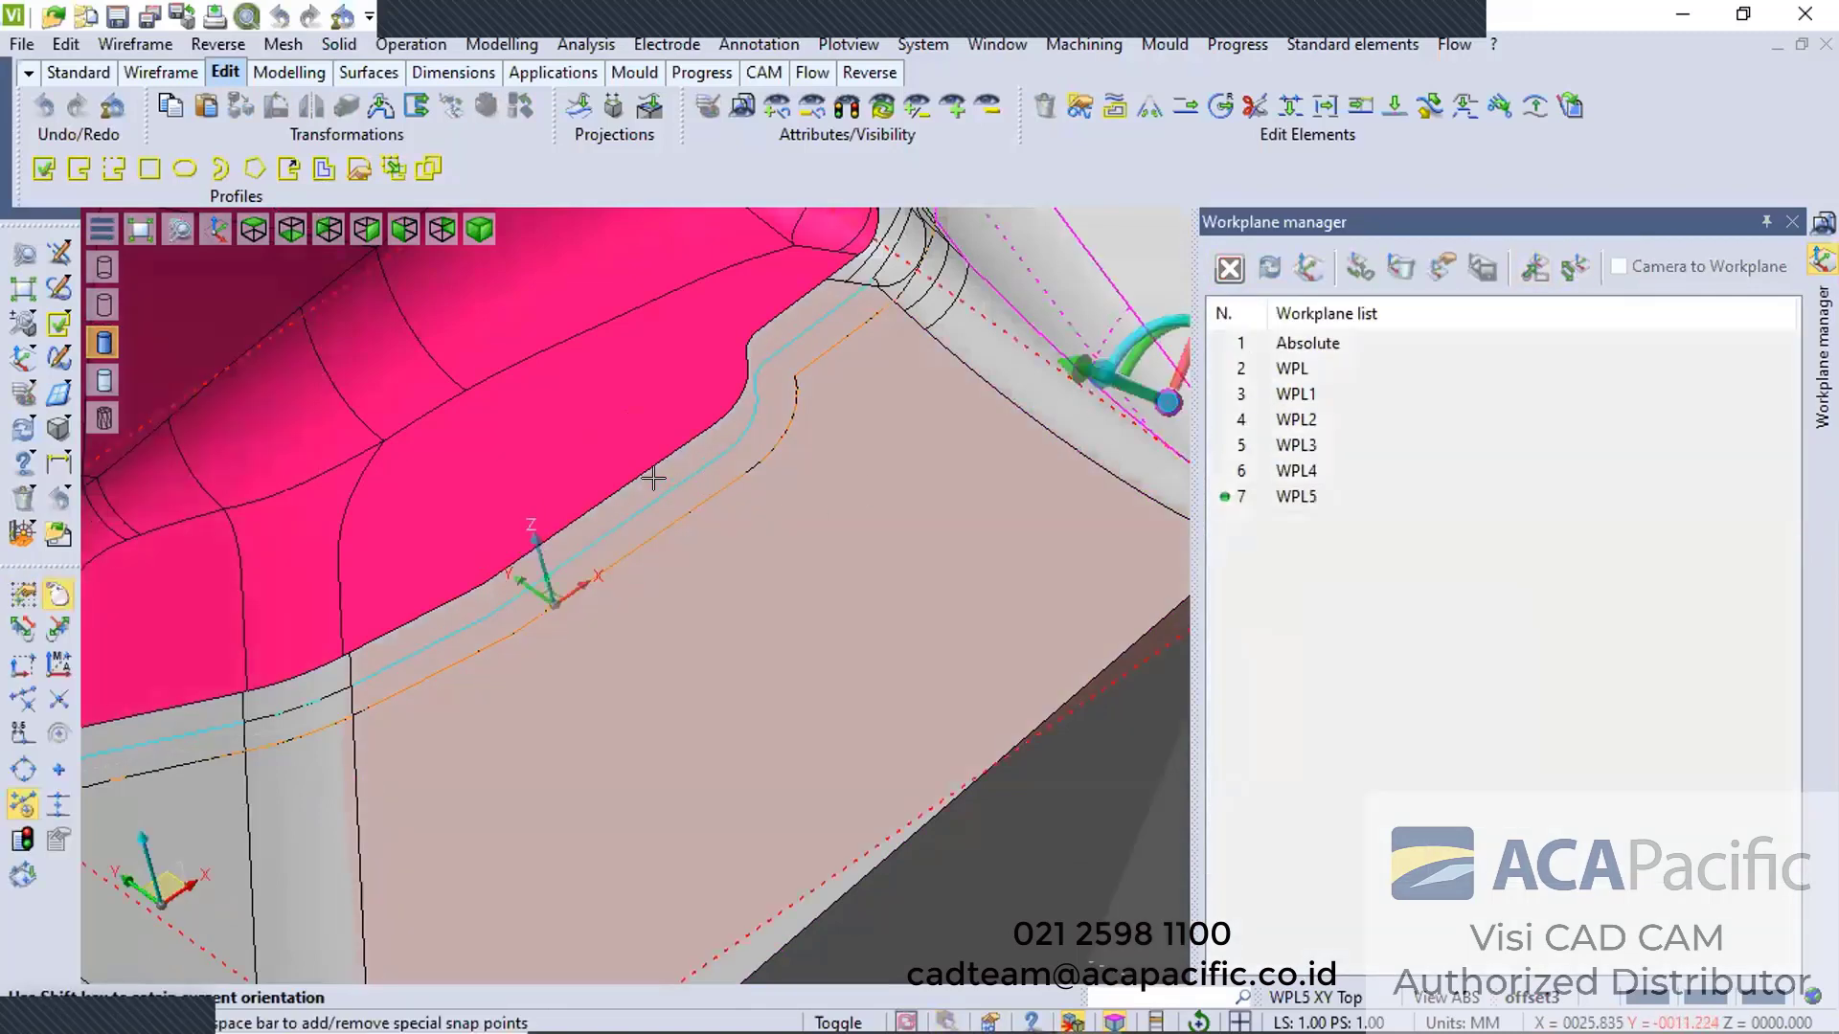
Create another workplane on the inner cyan boundary line near the curved step, rotate it about Z, and save it
left_click(685, 471)
left_click_drag(647, 531, 738, 361)
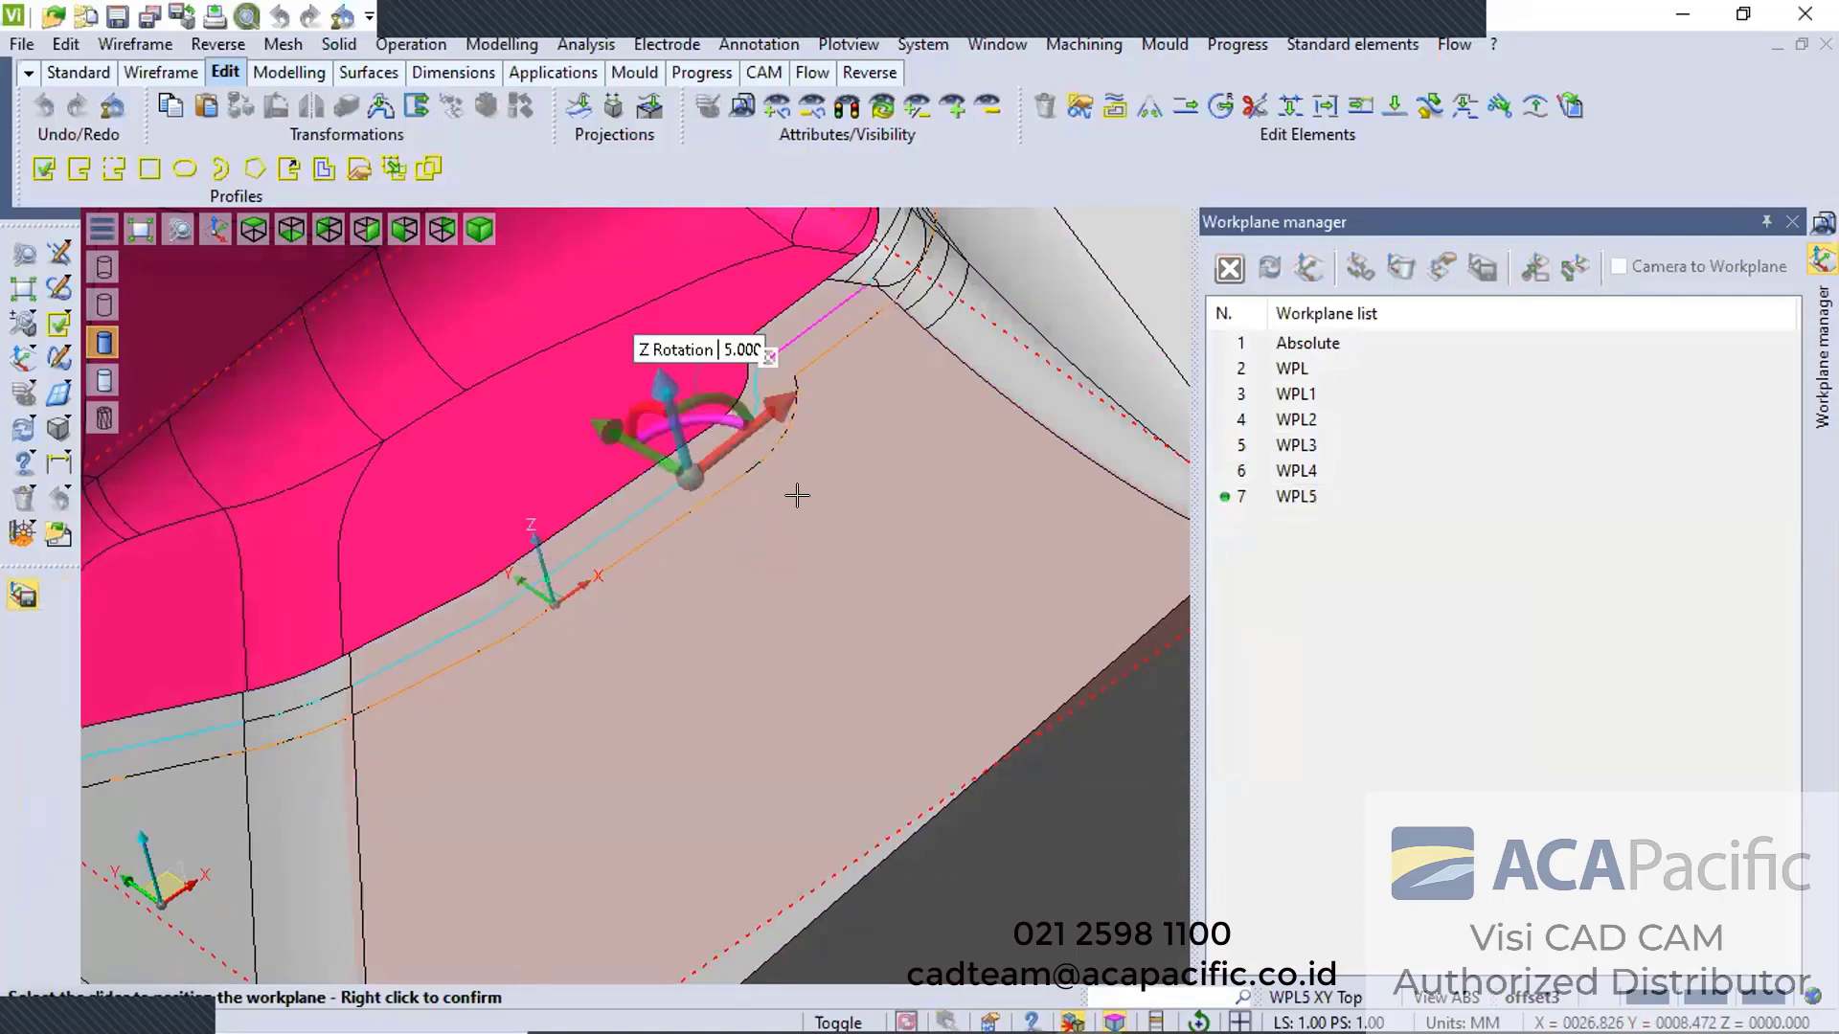
right_click(796, 546)
right_click(889, 500)
scroll(821, 539, "down", 1)
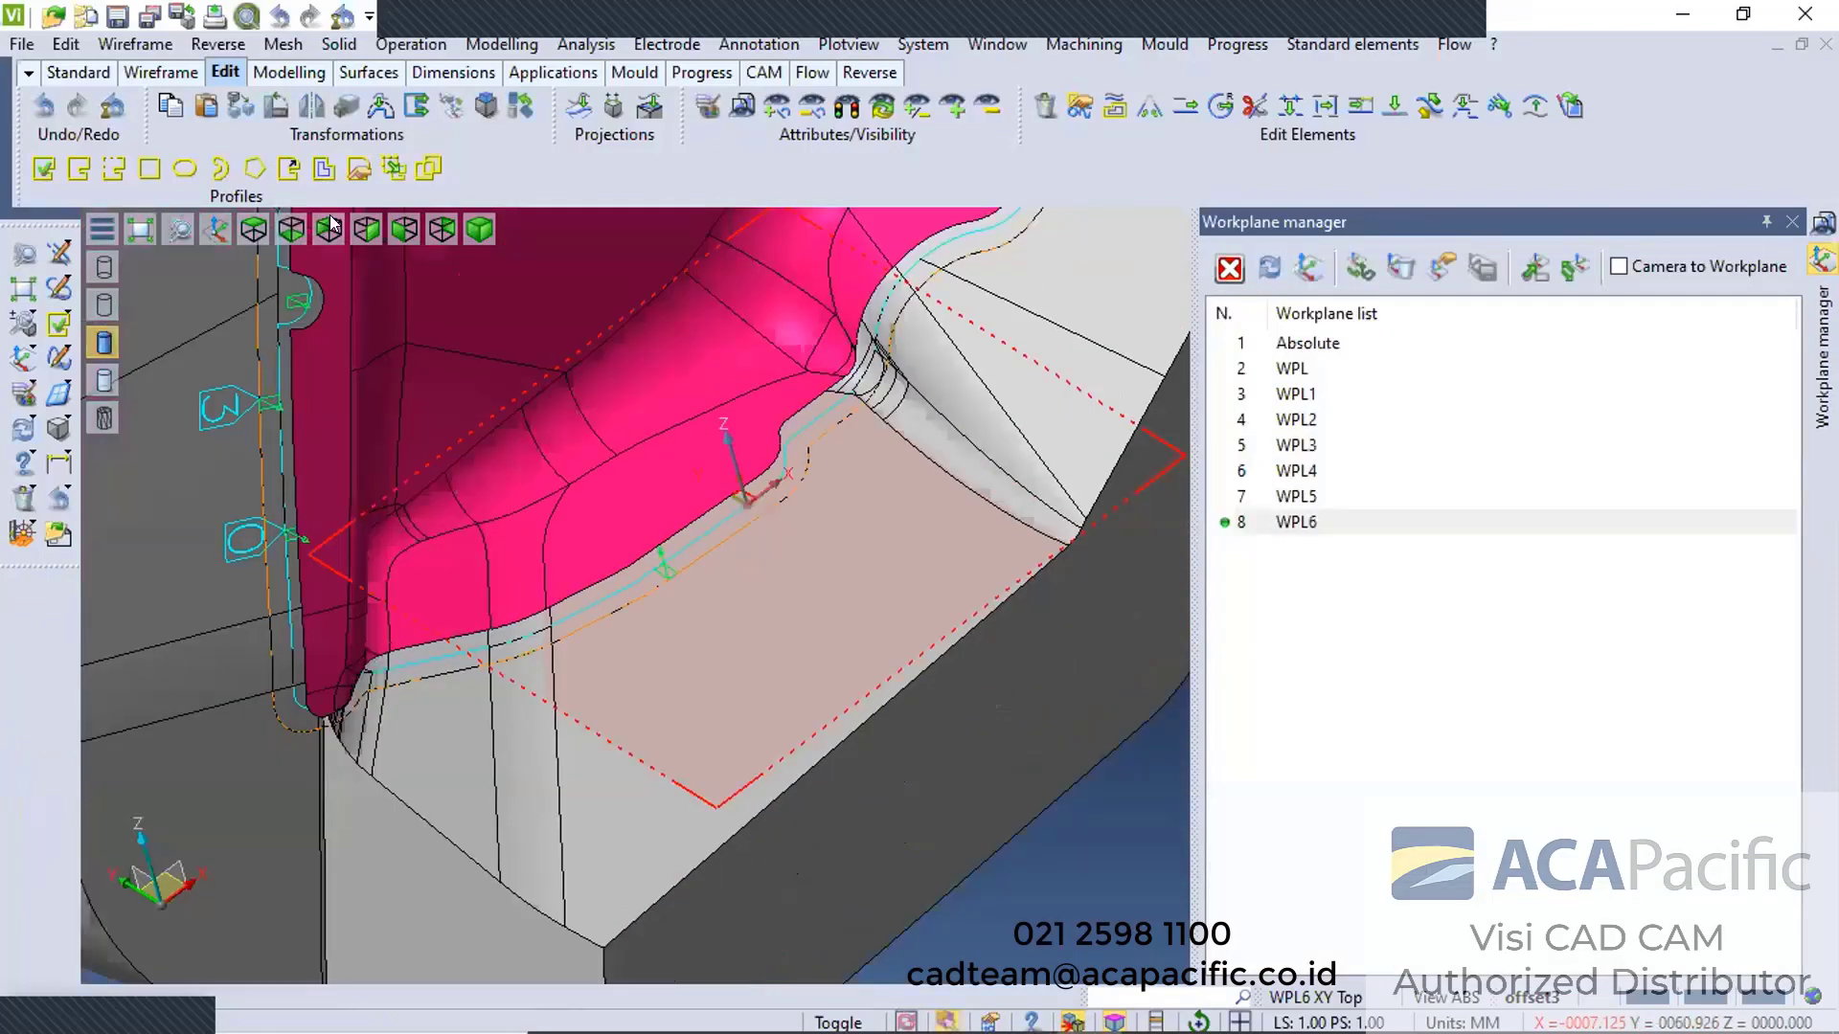
Merge the off 0mm marking file at workplane WPL6 and the off 3mm marking file at workplane WPL5
left_click(21, 44)
left_click(211, 238)
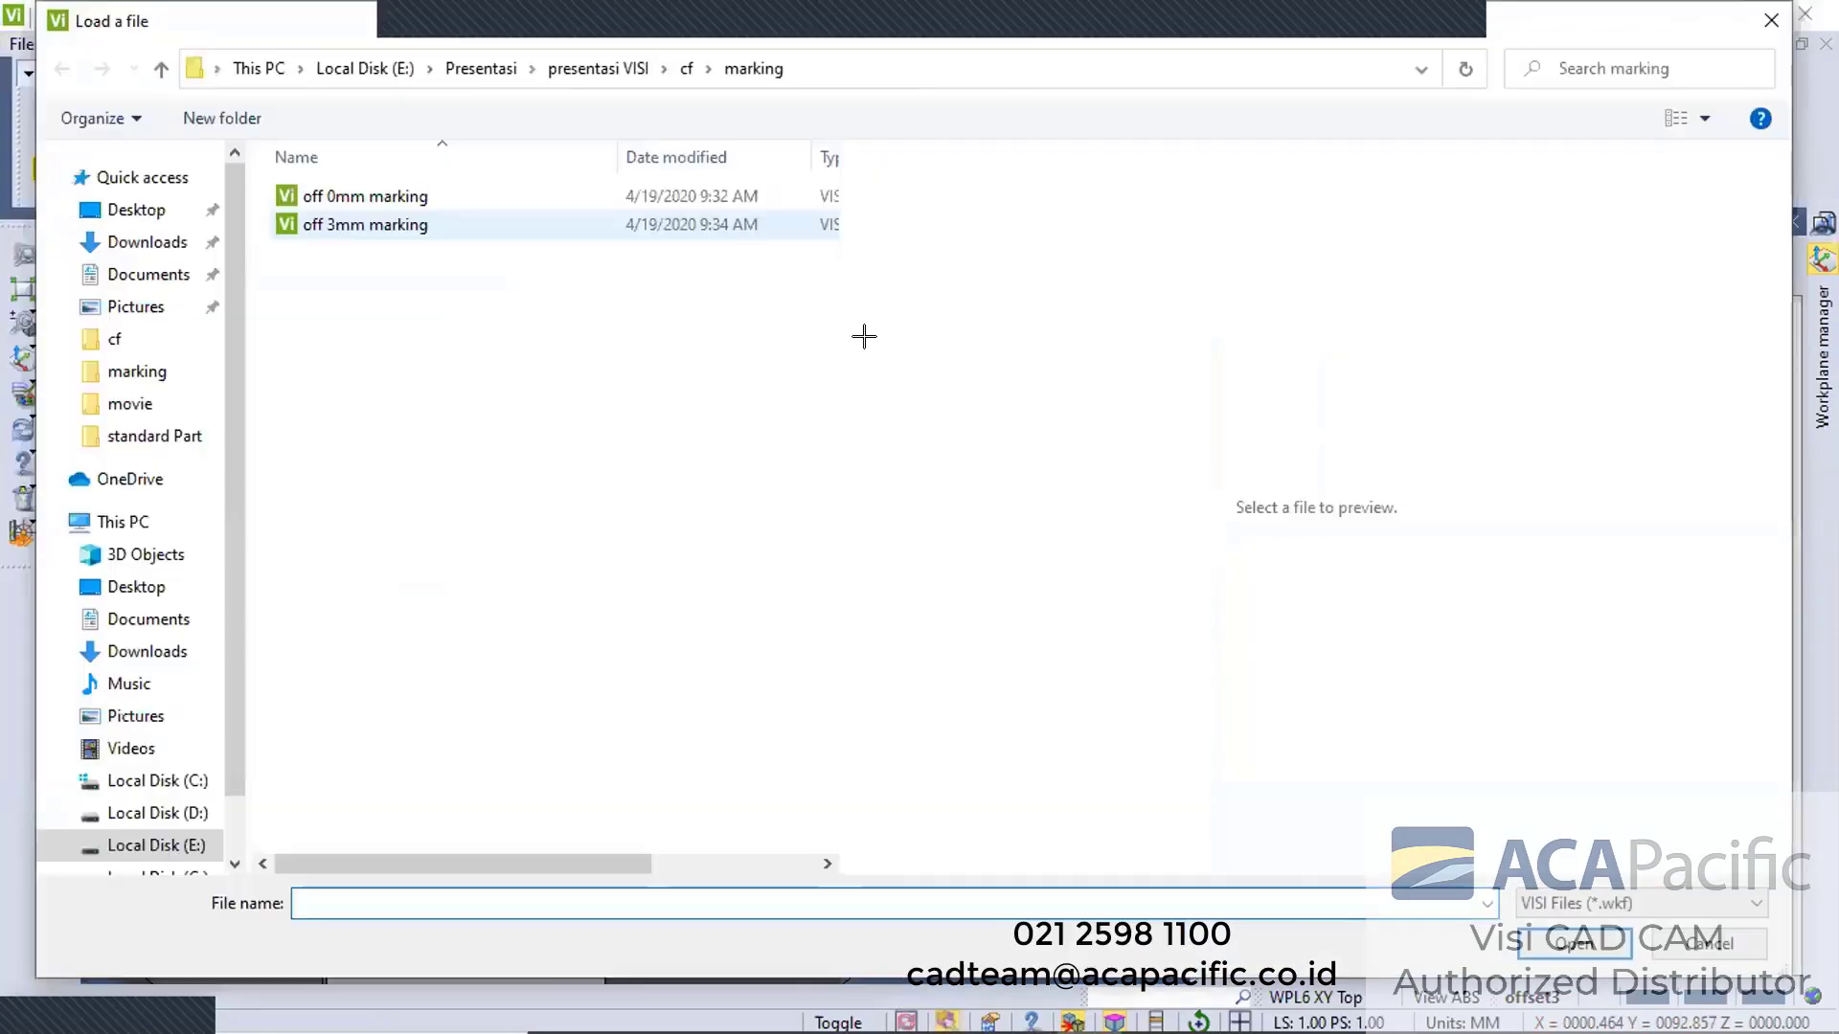
left_click(365, 197)
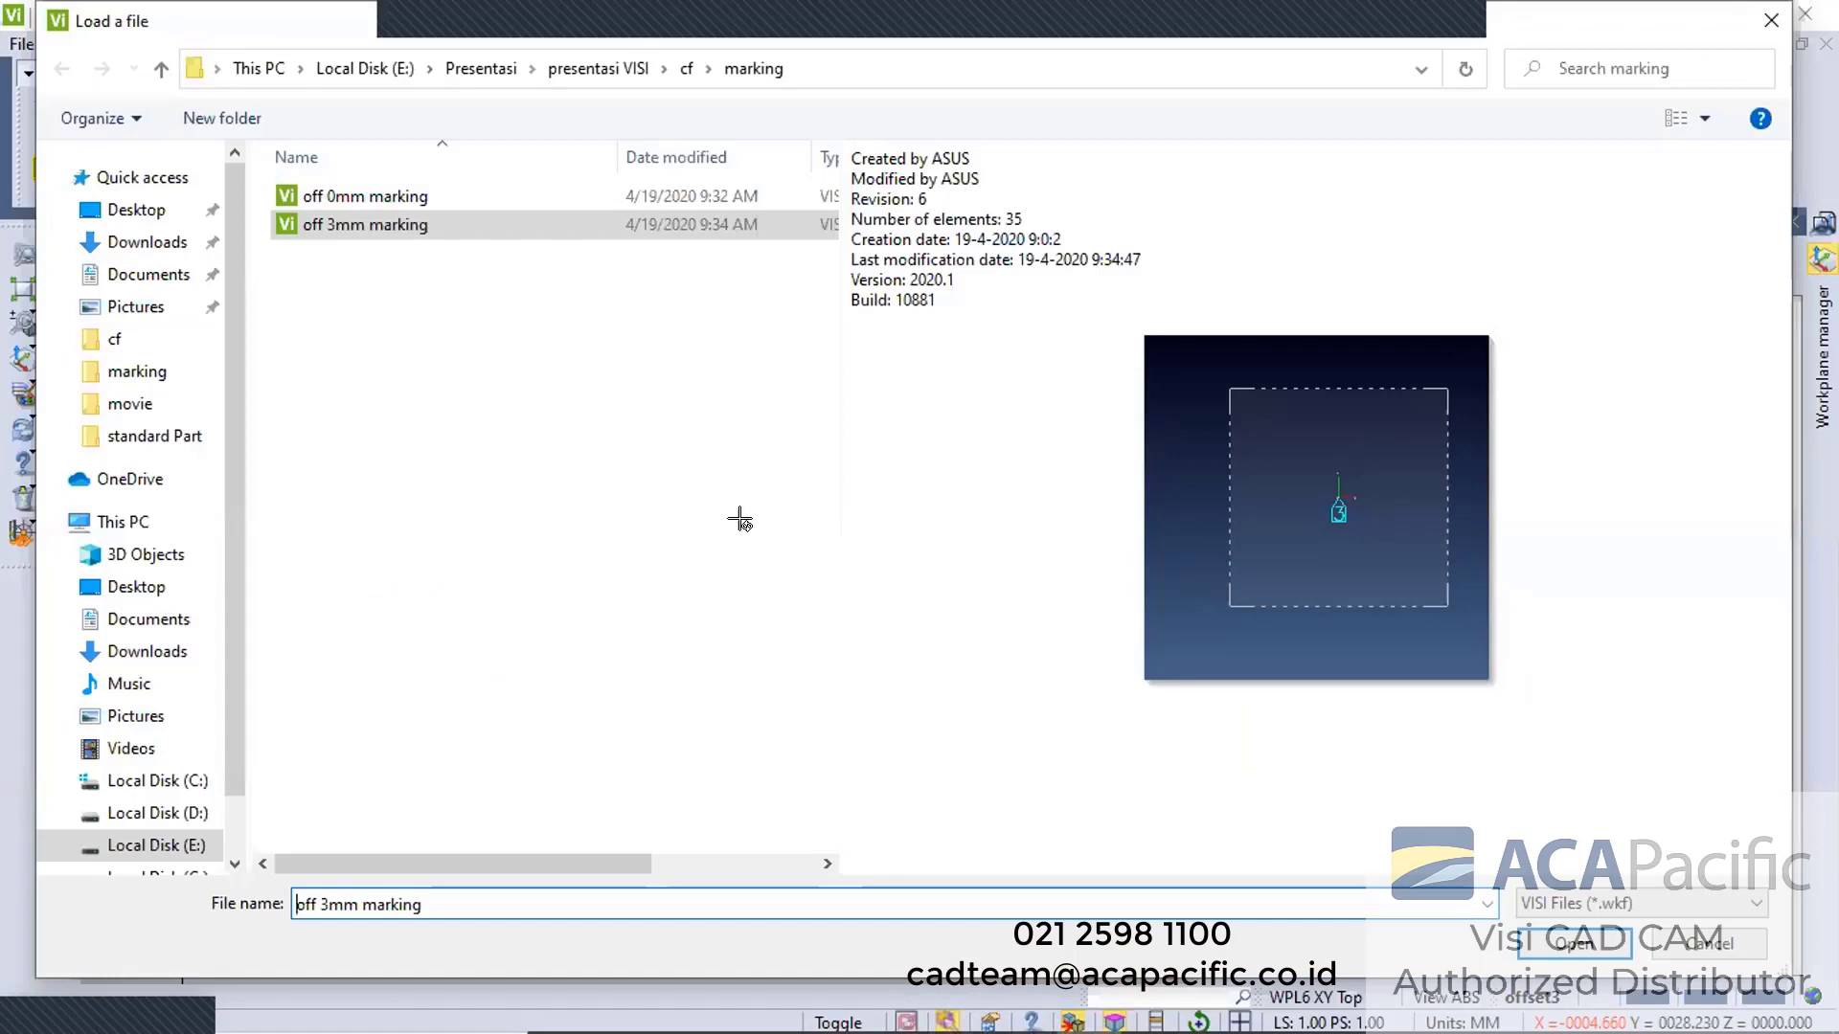
key("Return")
key("Return")
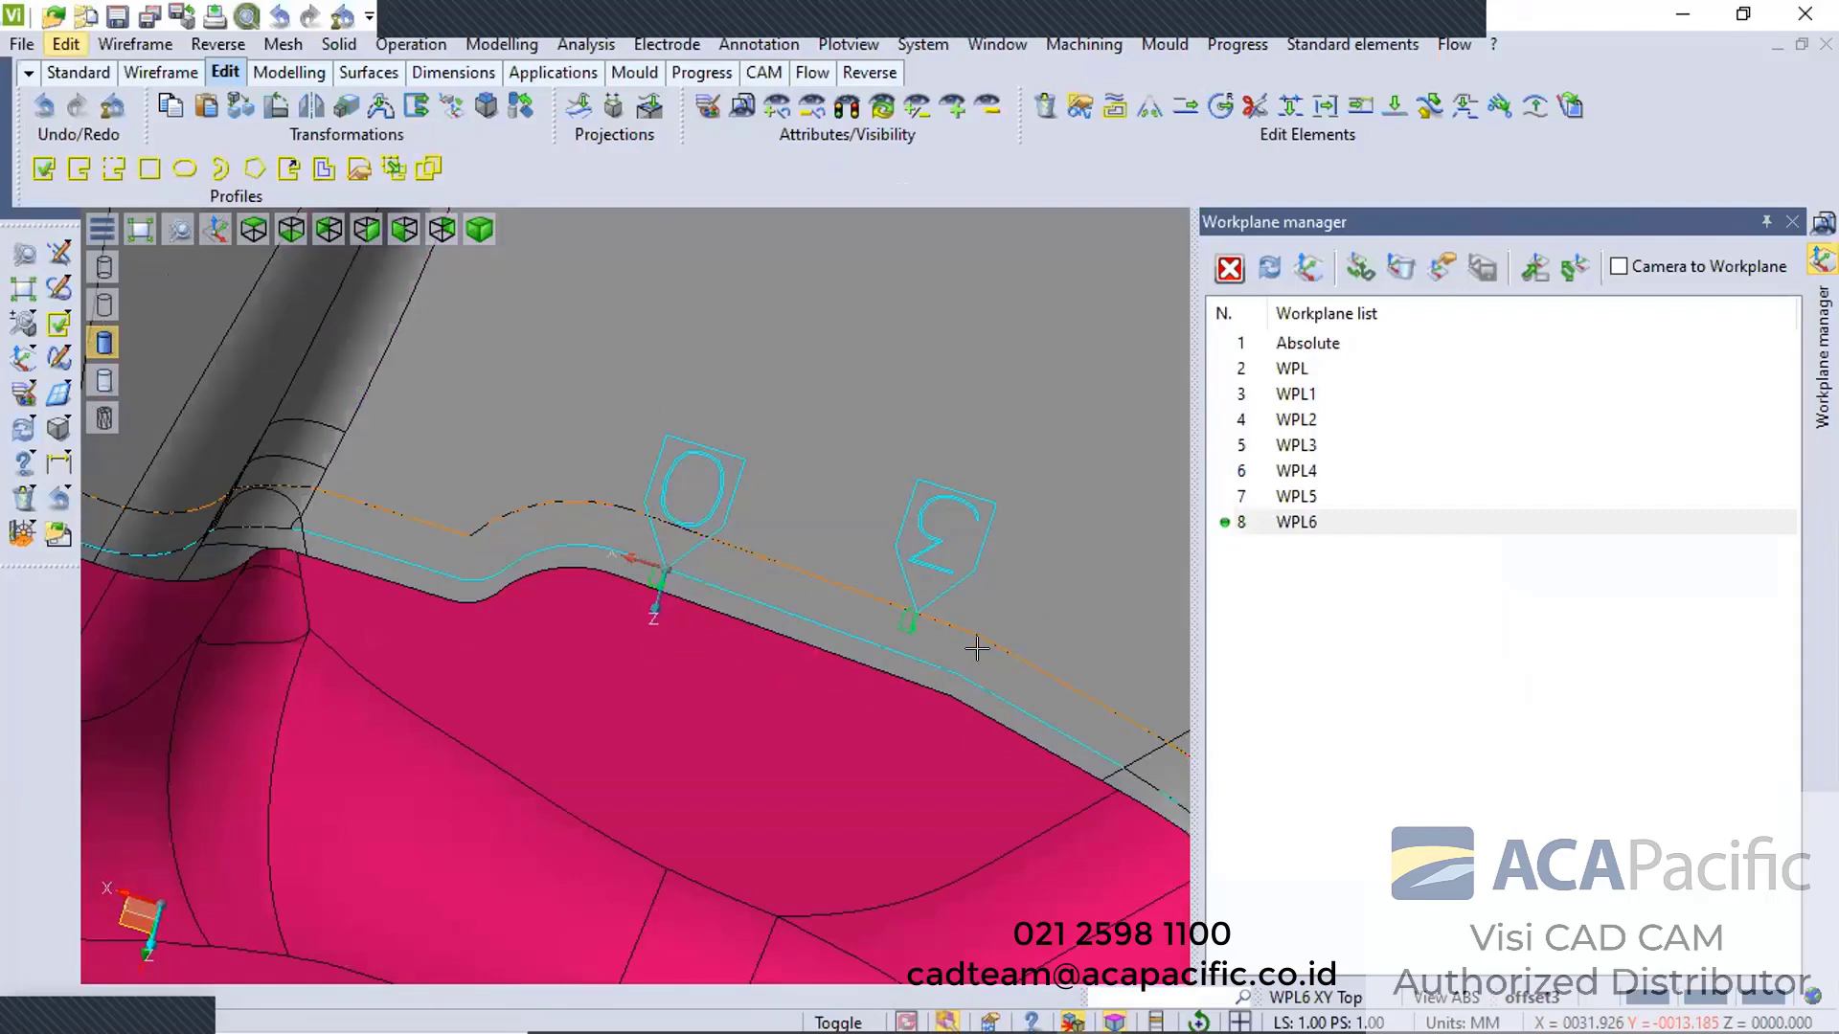
Project the 0 and 3 marking profiles onto the block body with the Imprint option, normal to the body
left_click(1274, 414)
left_click(861, 518)
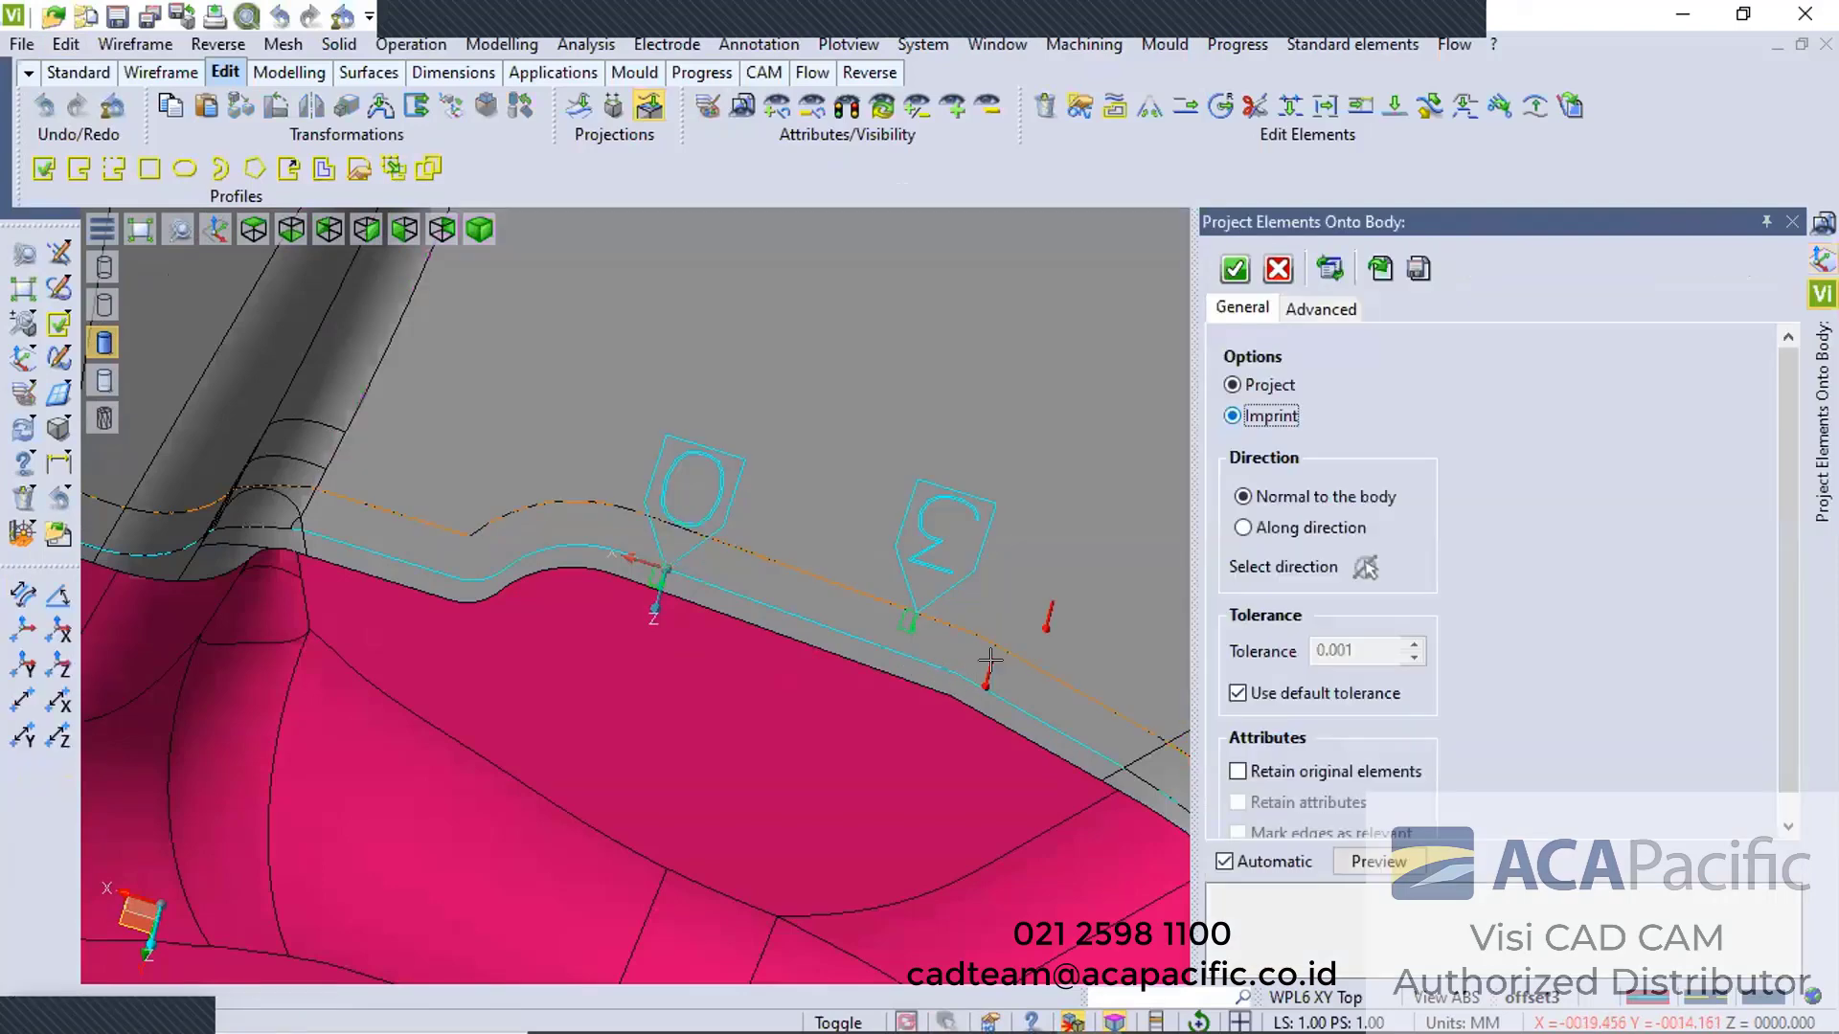
left_click(1234, 269)
left_click_drag(847, 539, 1074, 898)
right_click(1075, 896)
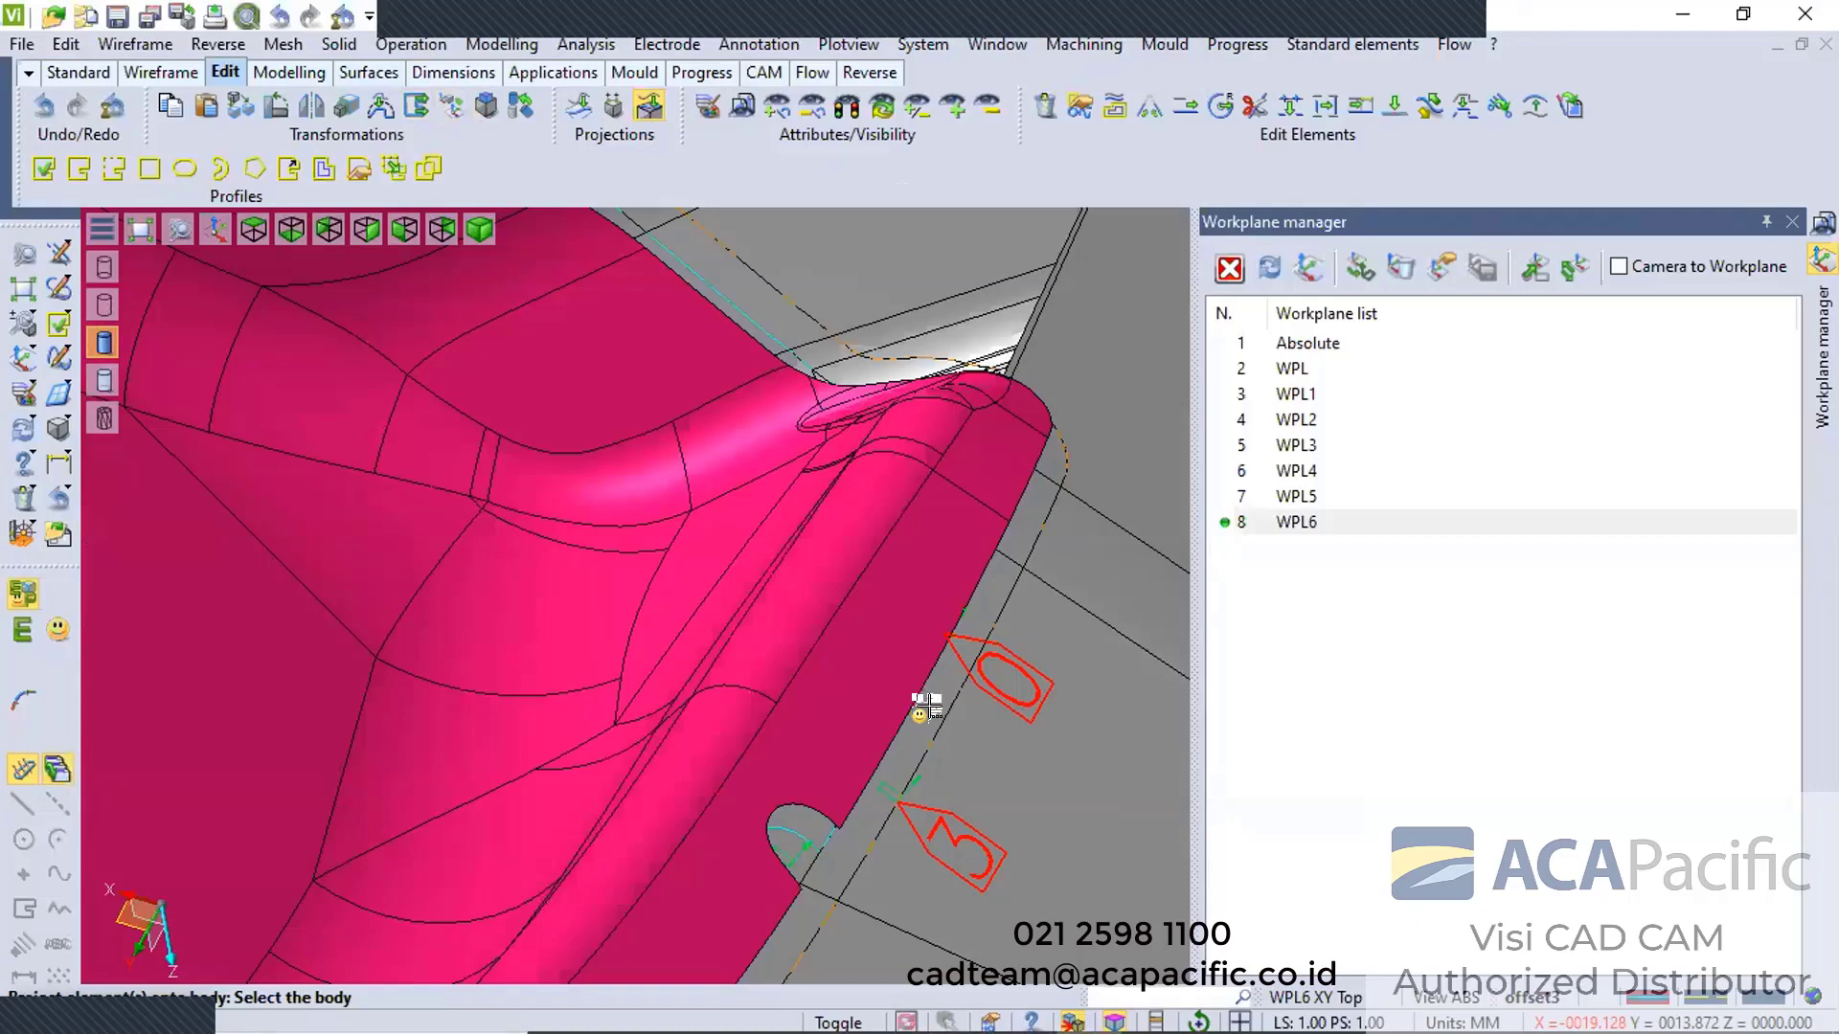
left_click(973, 748)
right_click(664, 523)
middle_click_drag(664, 523, 650, 381)
right_click(728, 427)
Examine the 0 and 3 markings on the block and the notches along the pink surface's curved edge
scroll(706, 467, "down", 5)
scroll(650, 380, "down", 4)
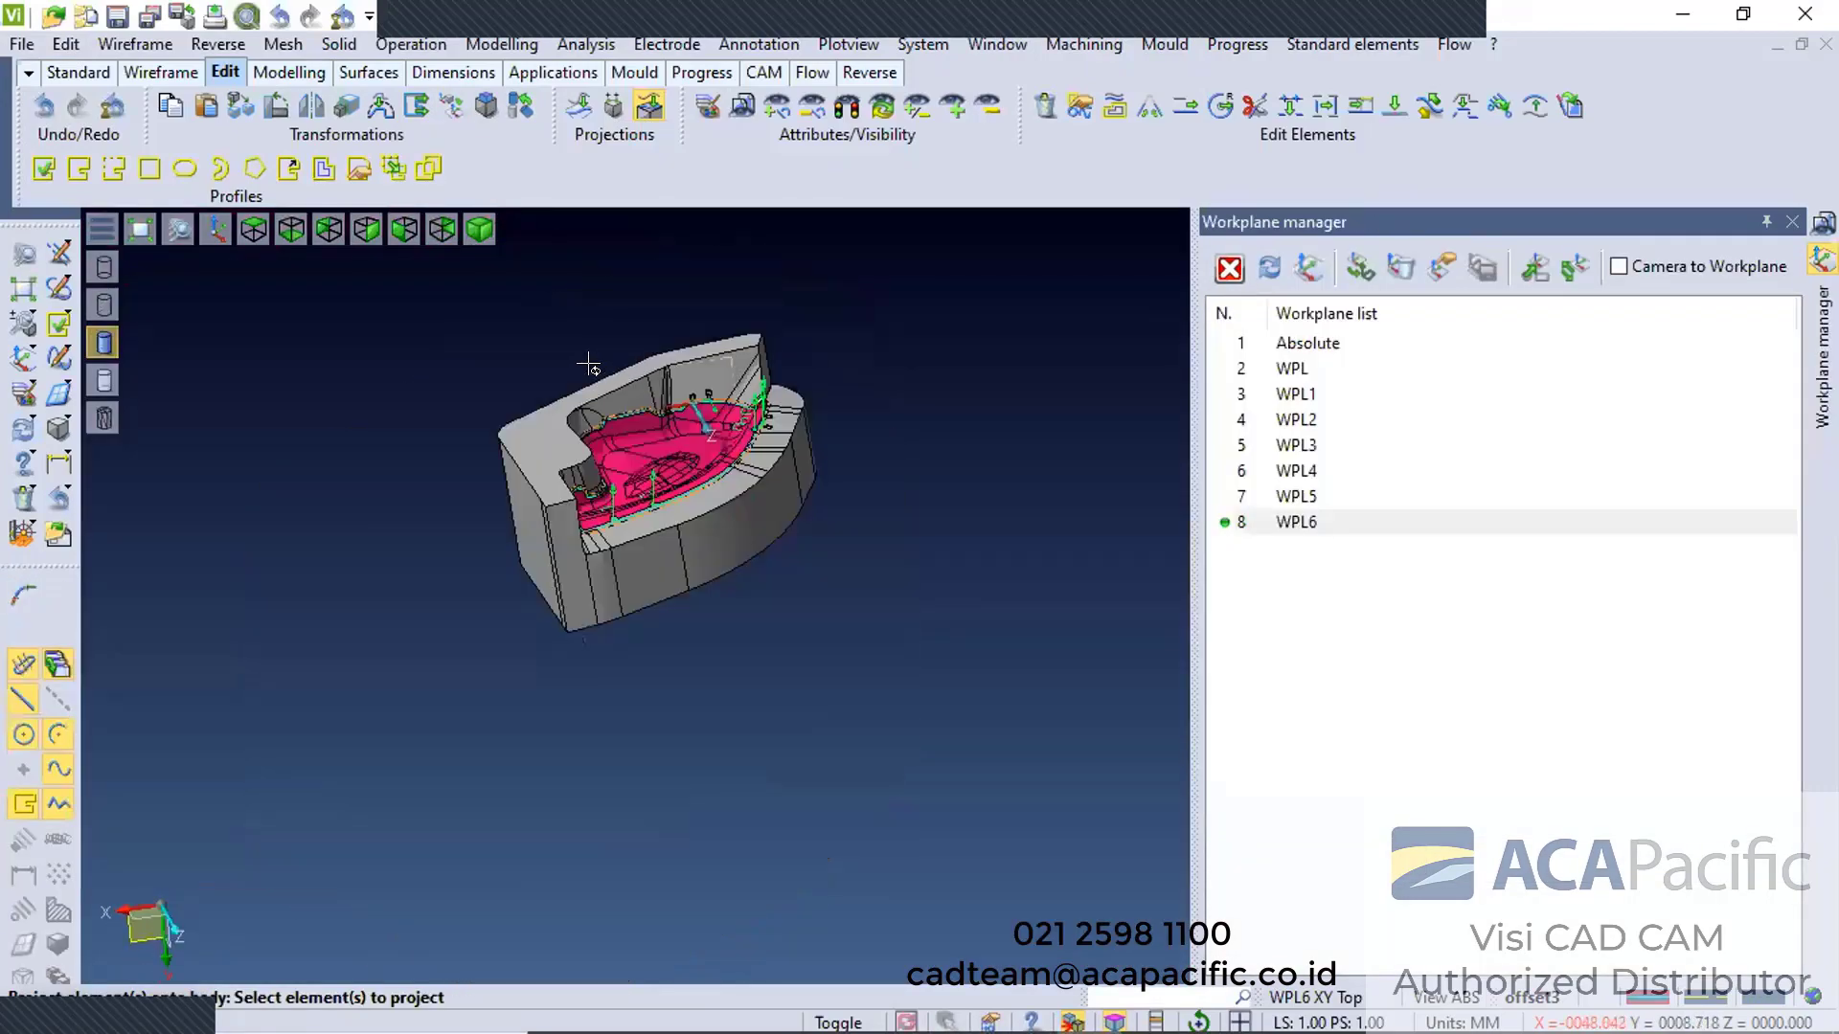
scroll(575, 376, "up", 5)
scroll(757, 380, "up", 7)
scroll(719, 508, "down", 3)
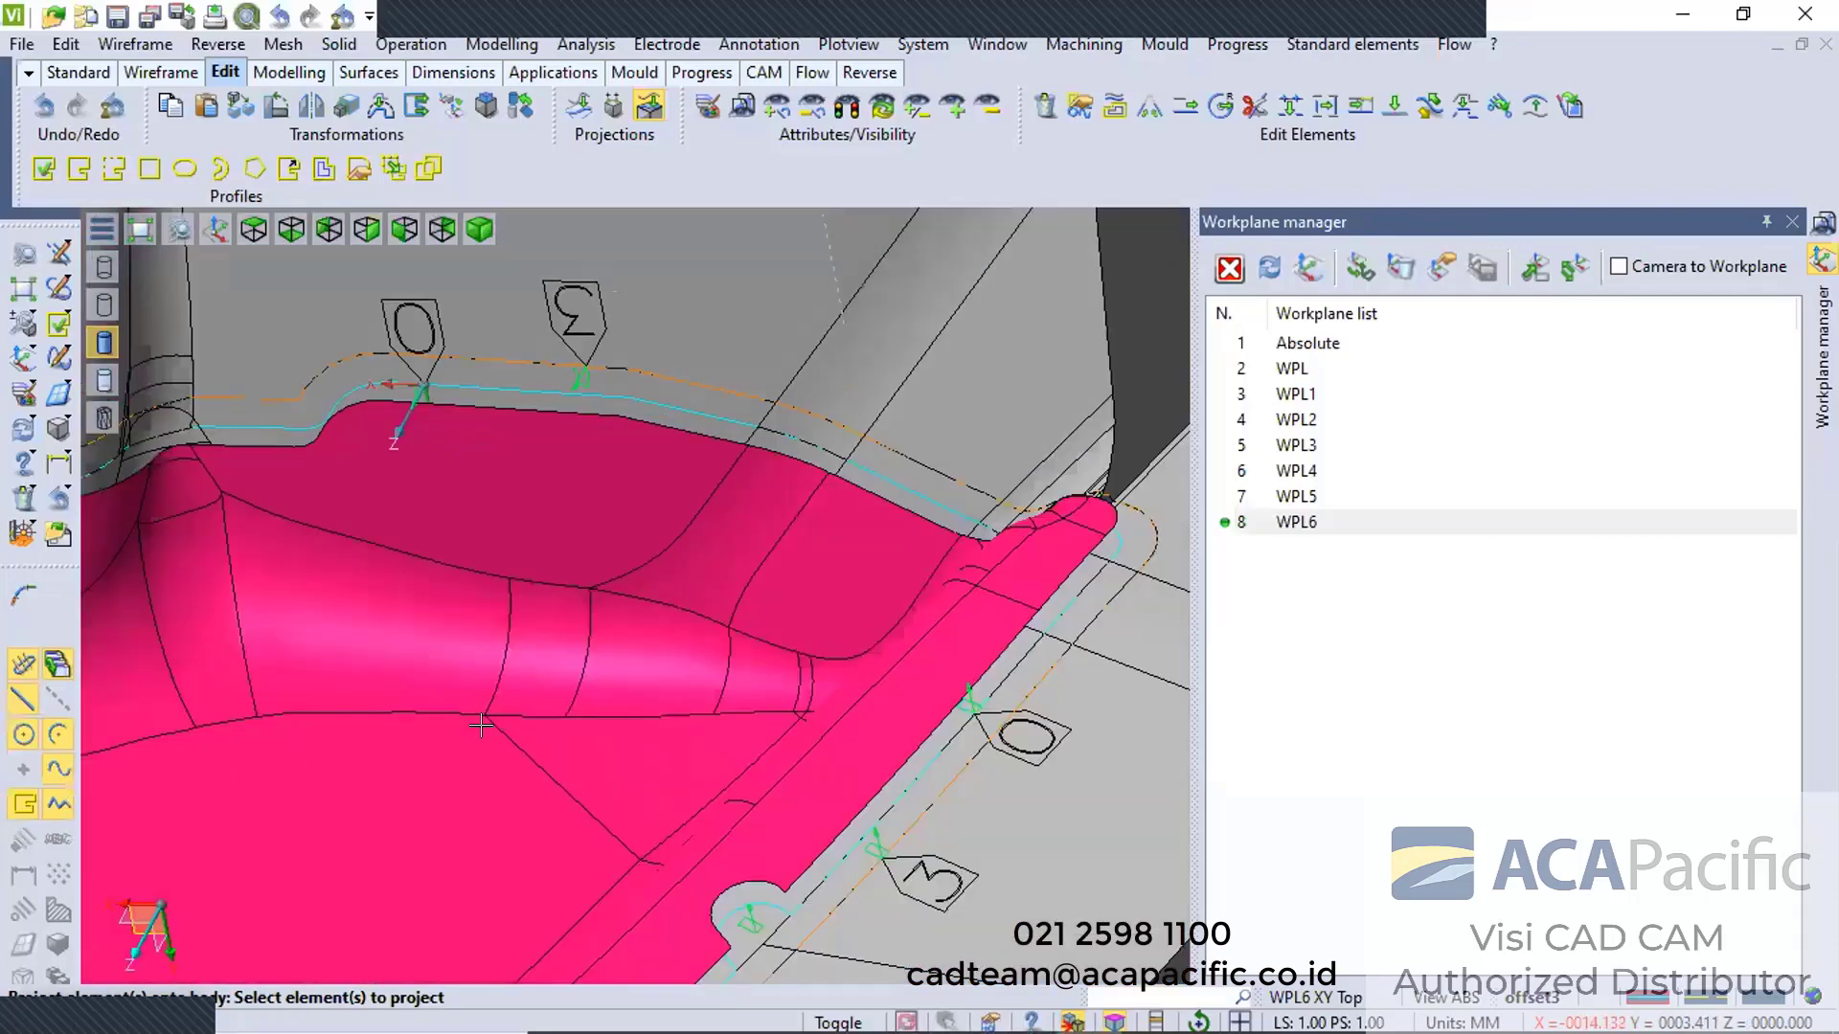
scroll(555, 666, "down", 5)
scroll(493, 713, "up", 5)
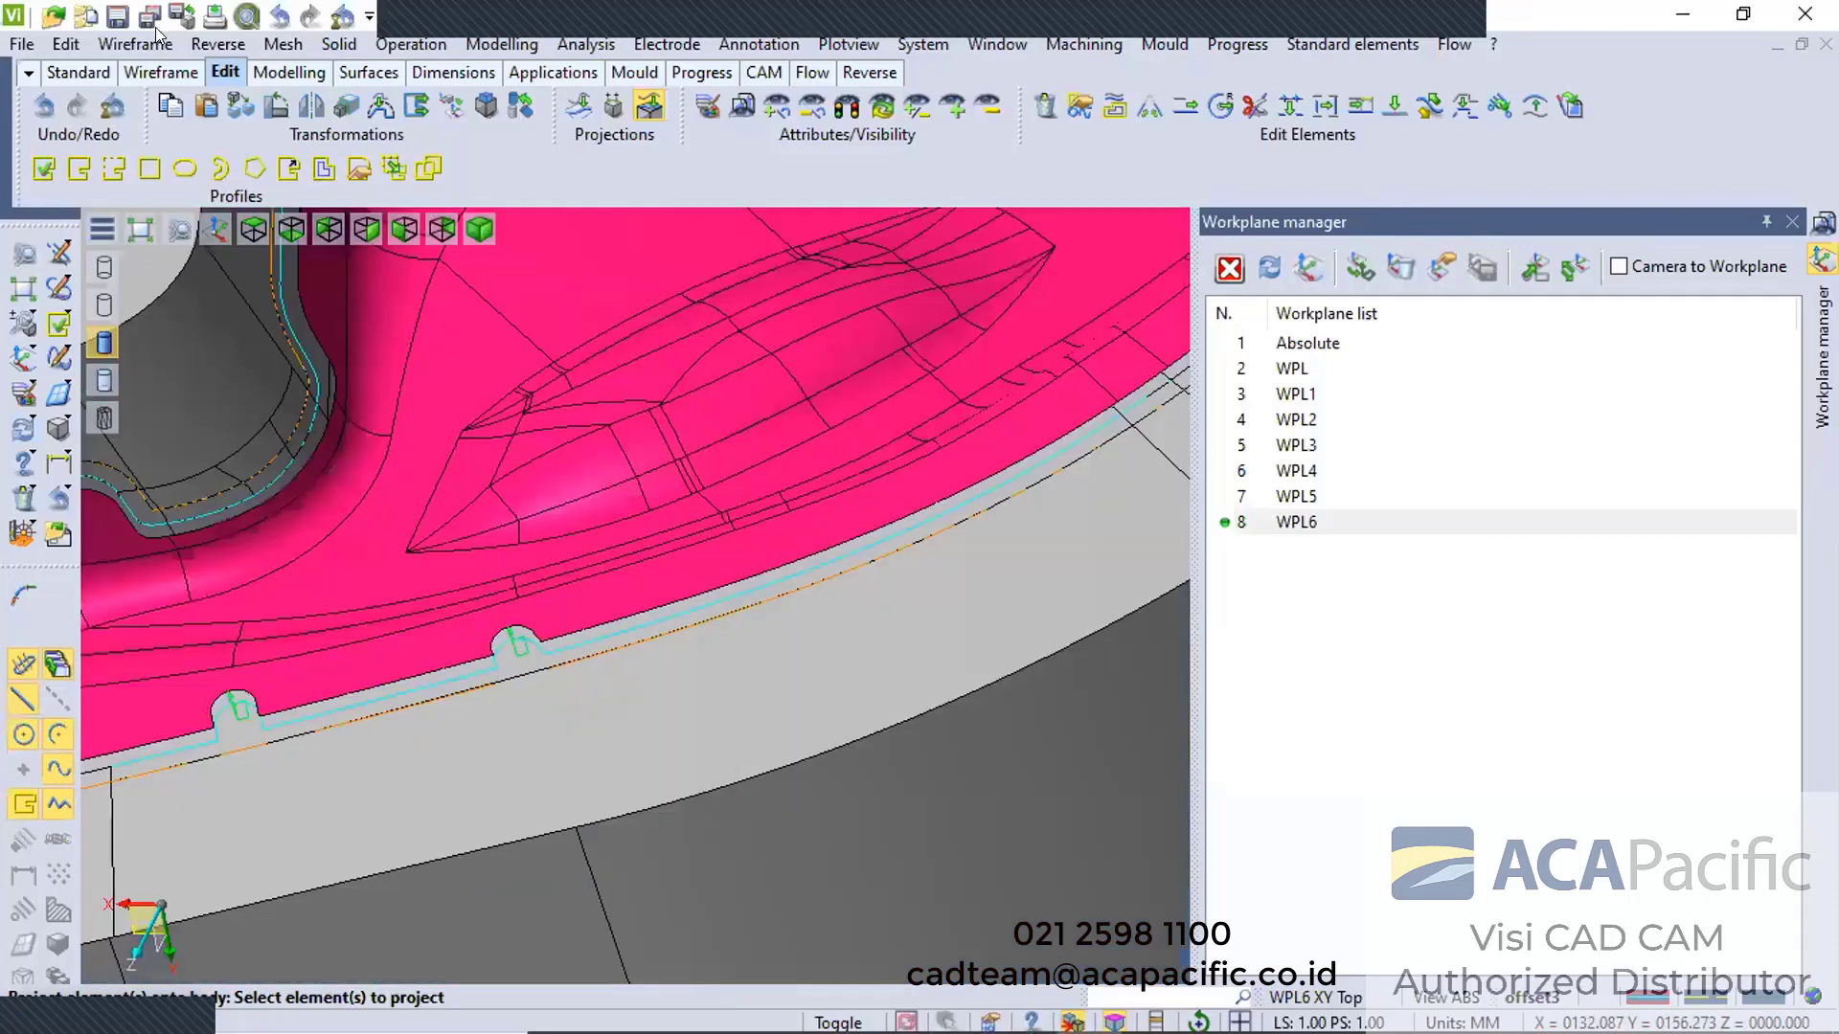
Activate workplane WPL2 and merge the standard pin part there
left_click(24, 47)
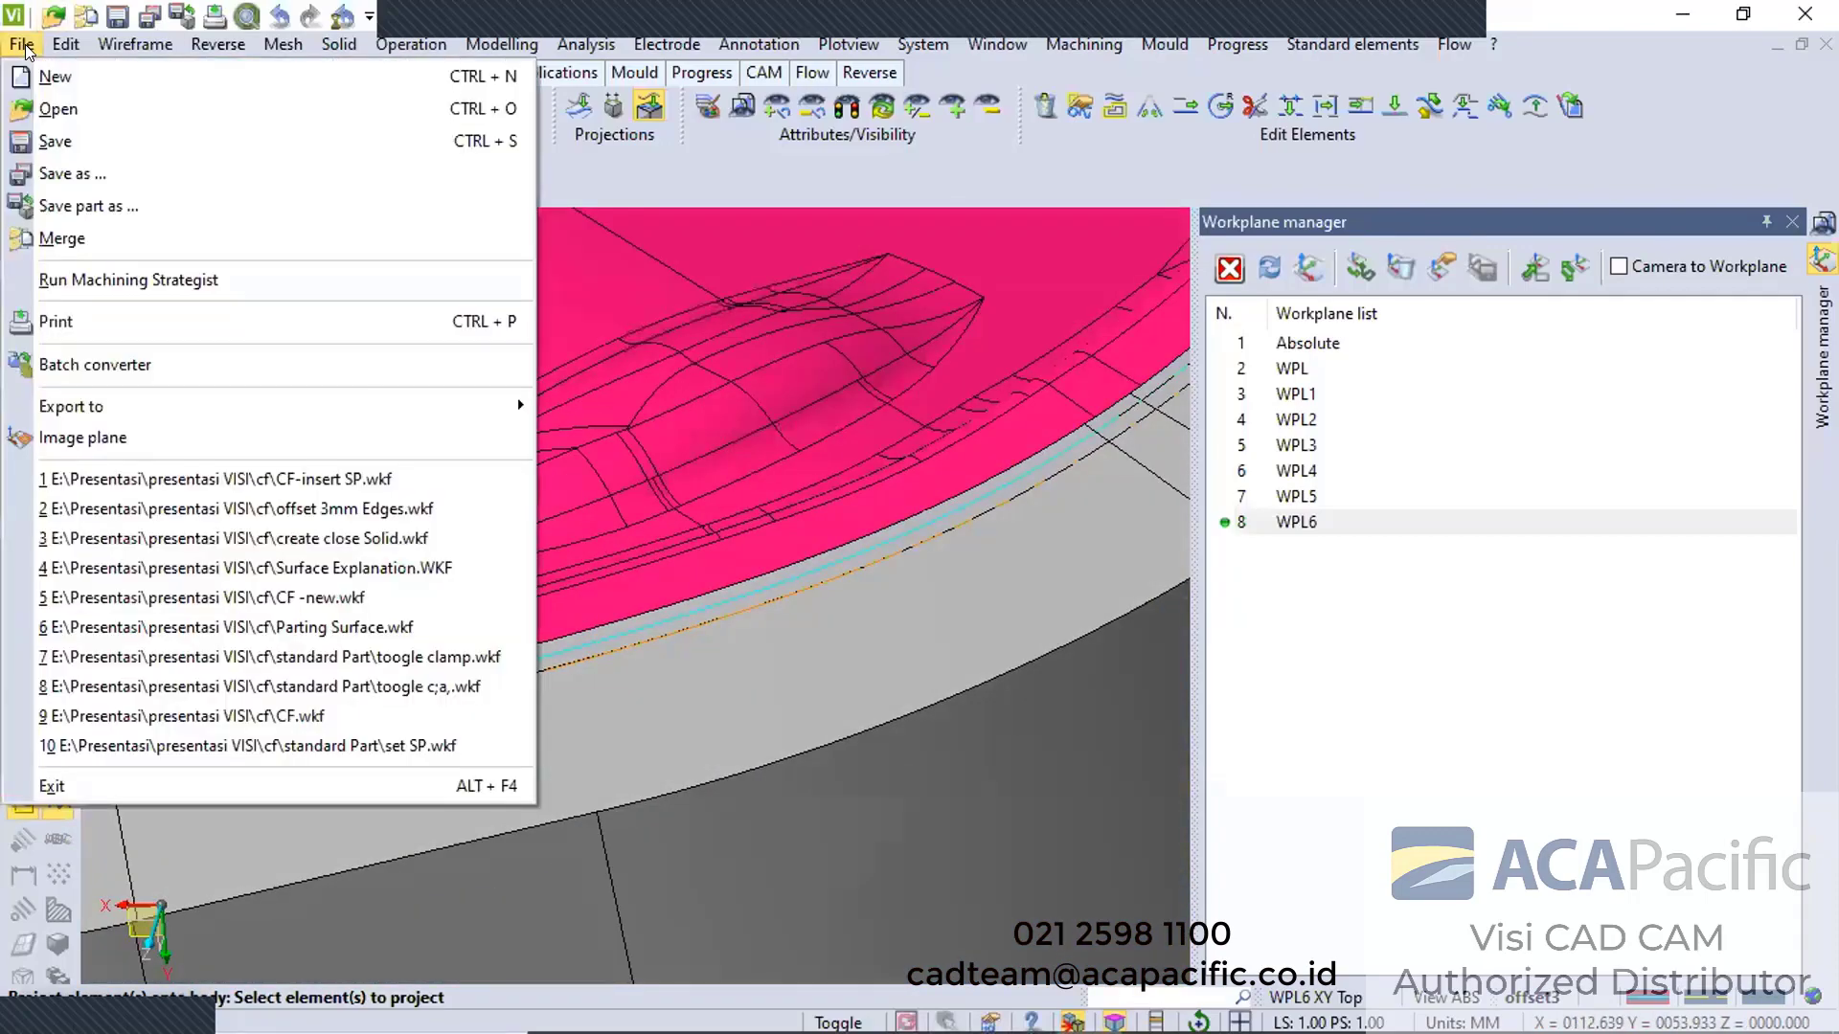
left_click(57, 237)
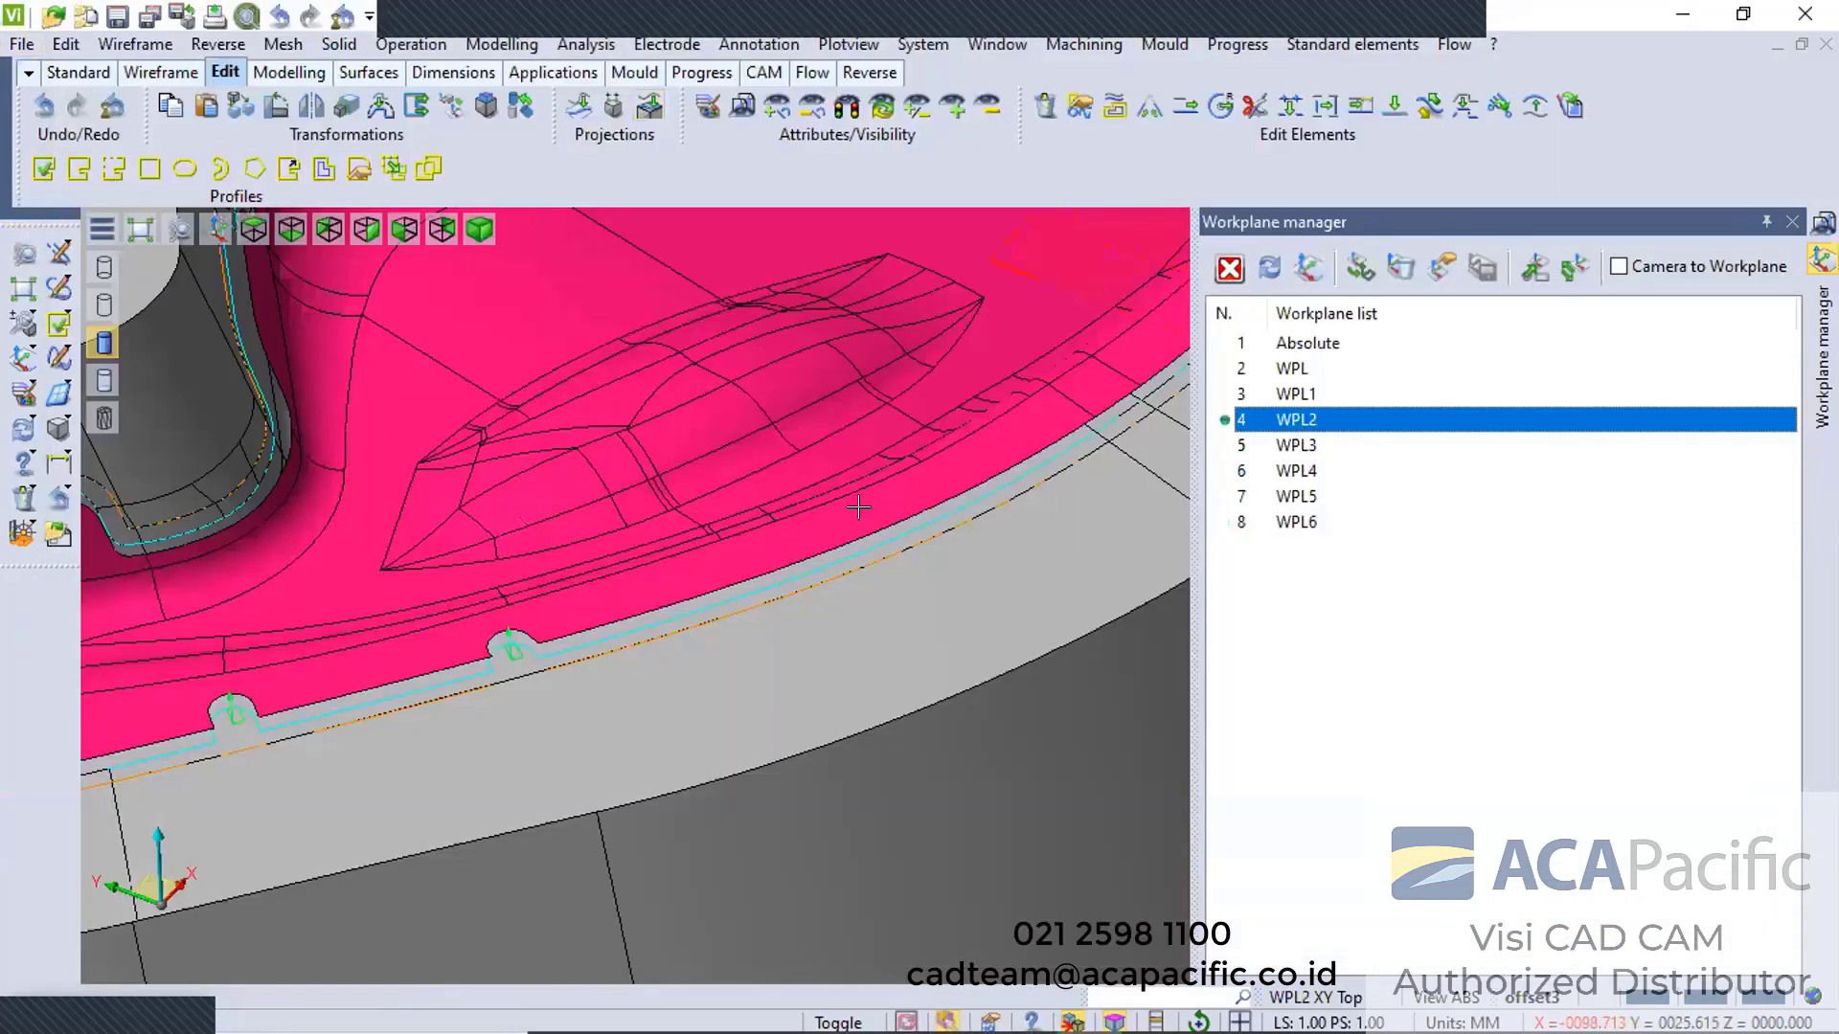
scroll(908, 478, "down", 4)
scroll(939, 383, "up", 2)
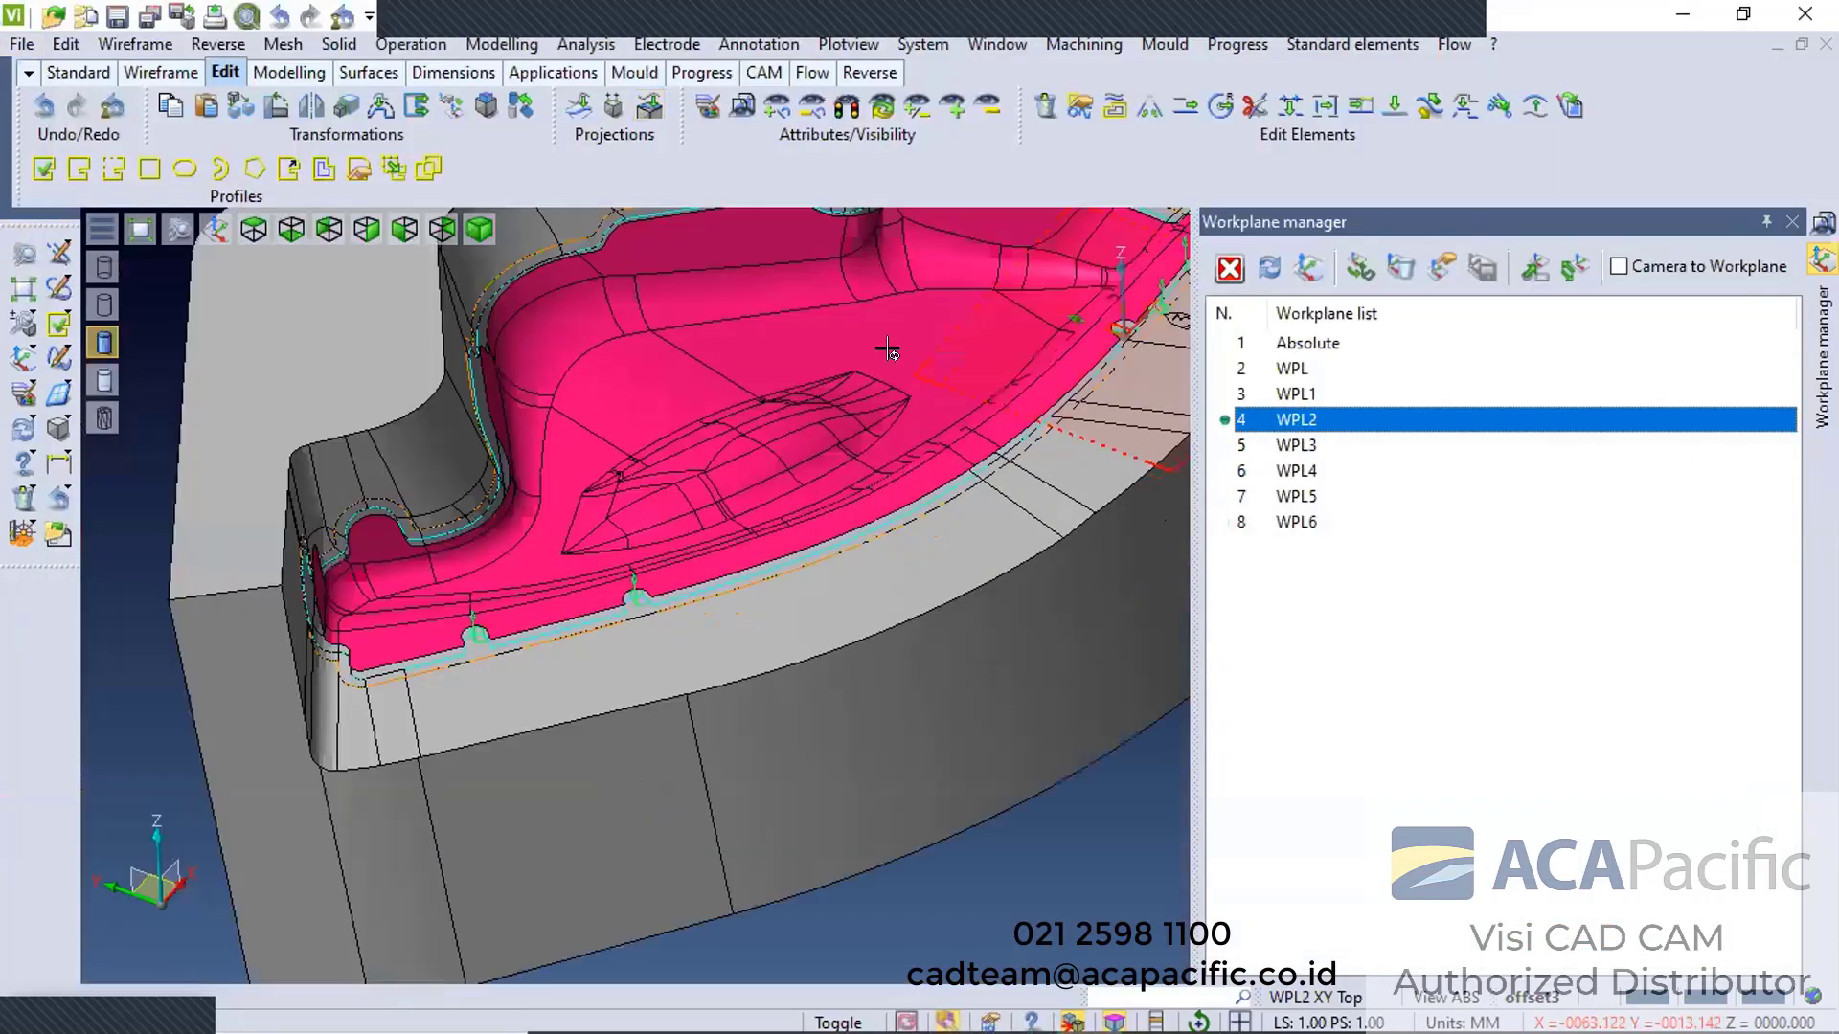
middle_click_drag(939, 441, 1035, 431)
left_click(21, 44)
left_click(354, 240)
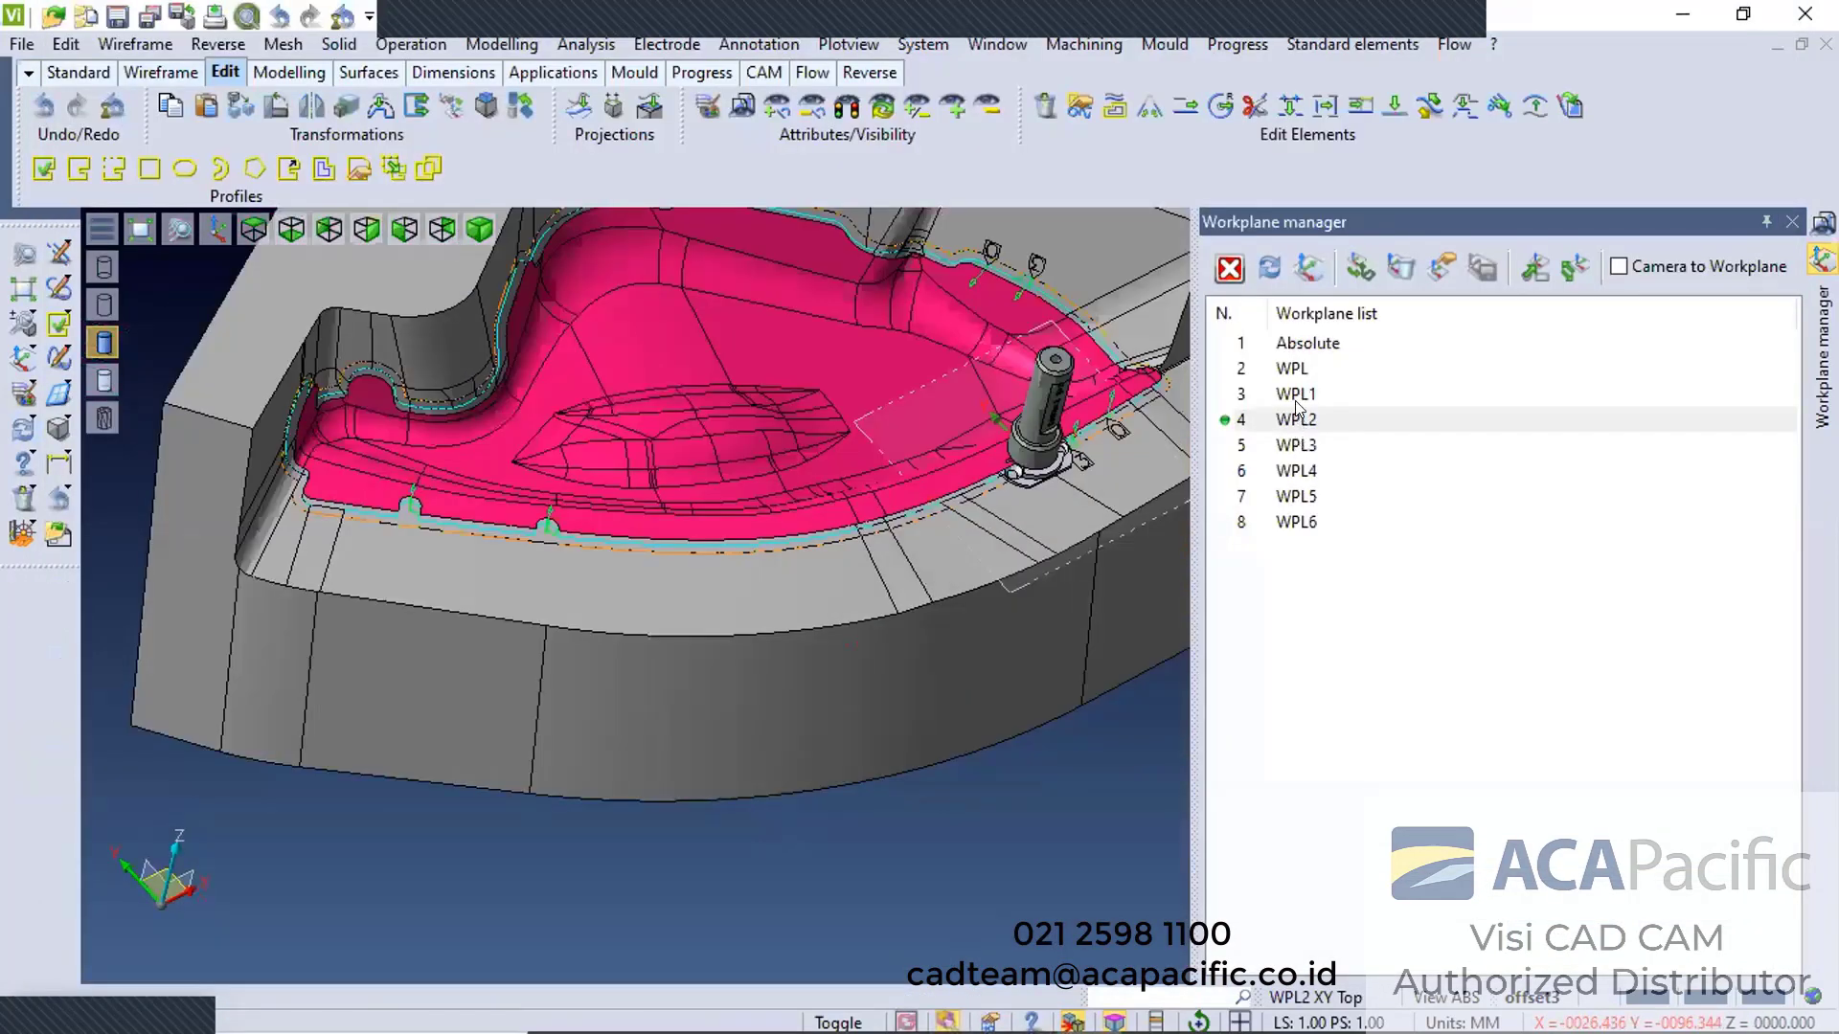
Activate workplane WPL1 and merge a second standard pin part at the notch on the curved edge
double_click(1294, 393)
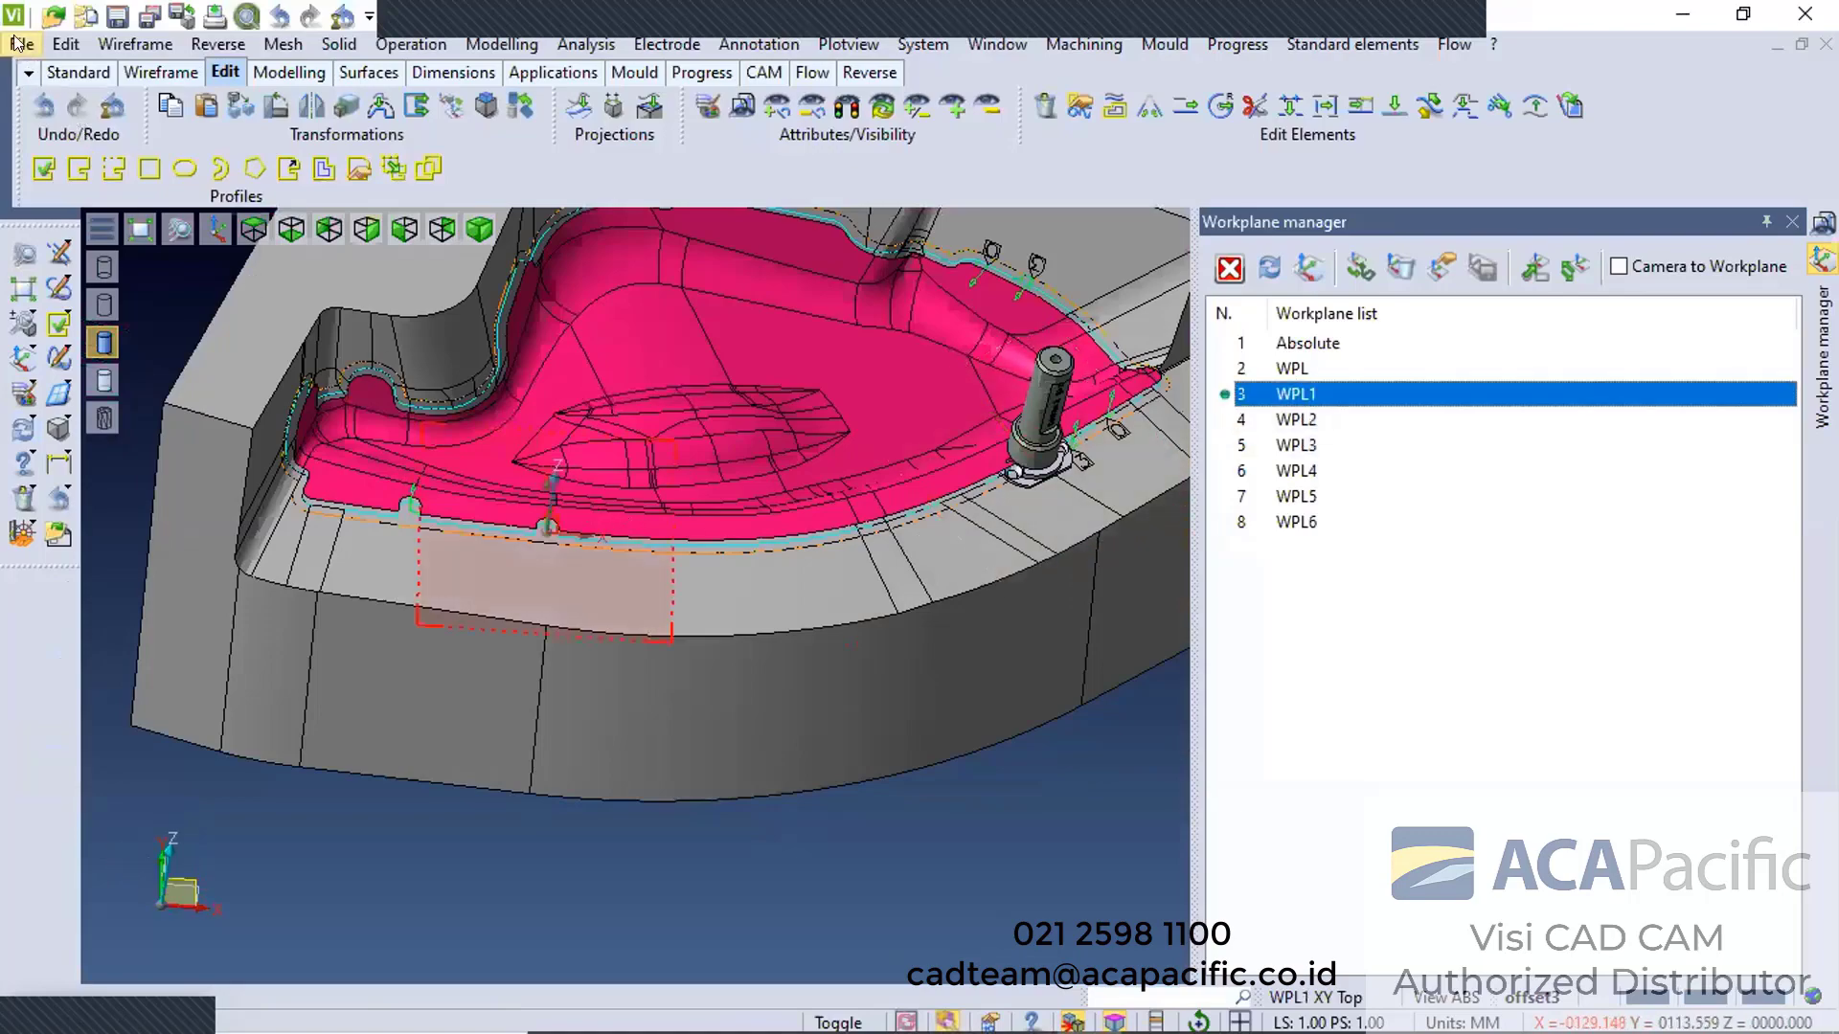
key("alt+f")
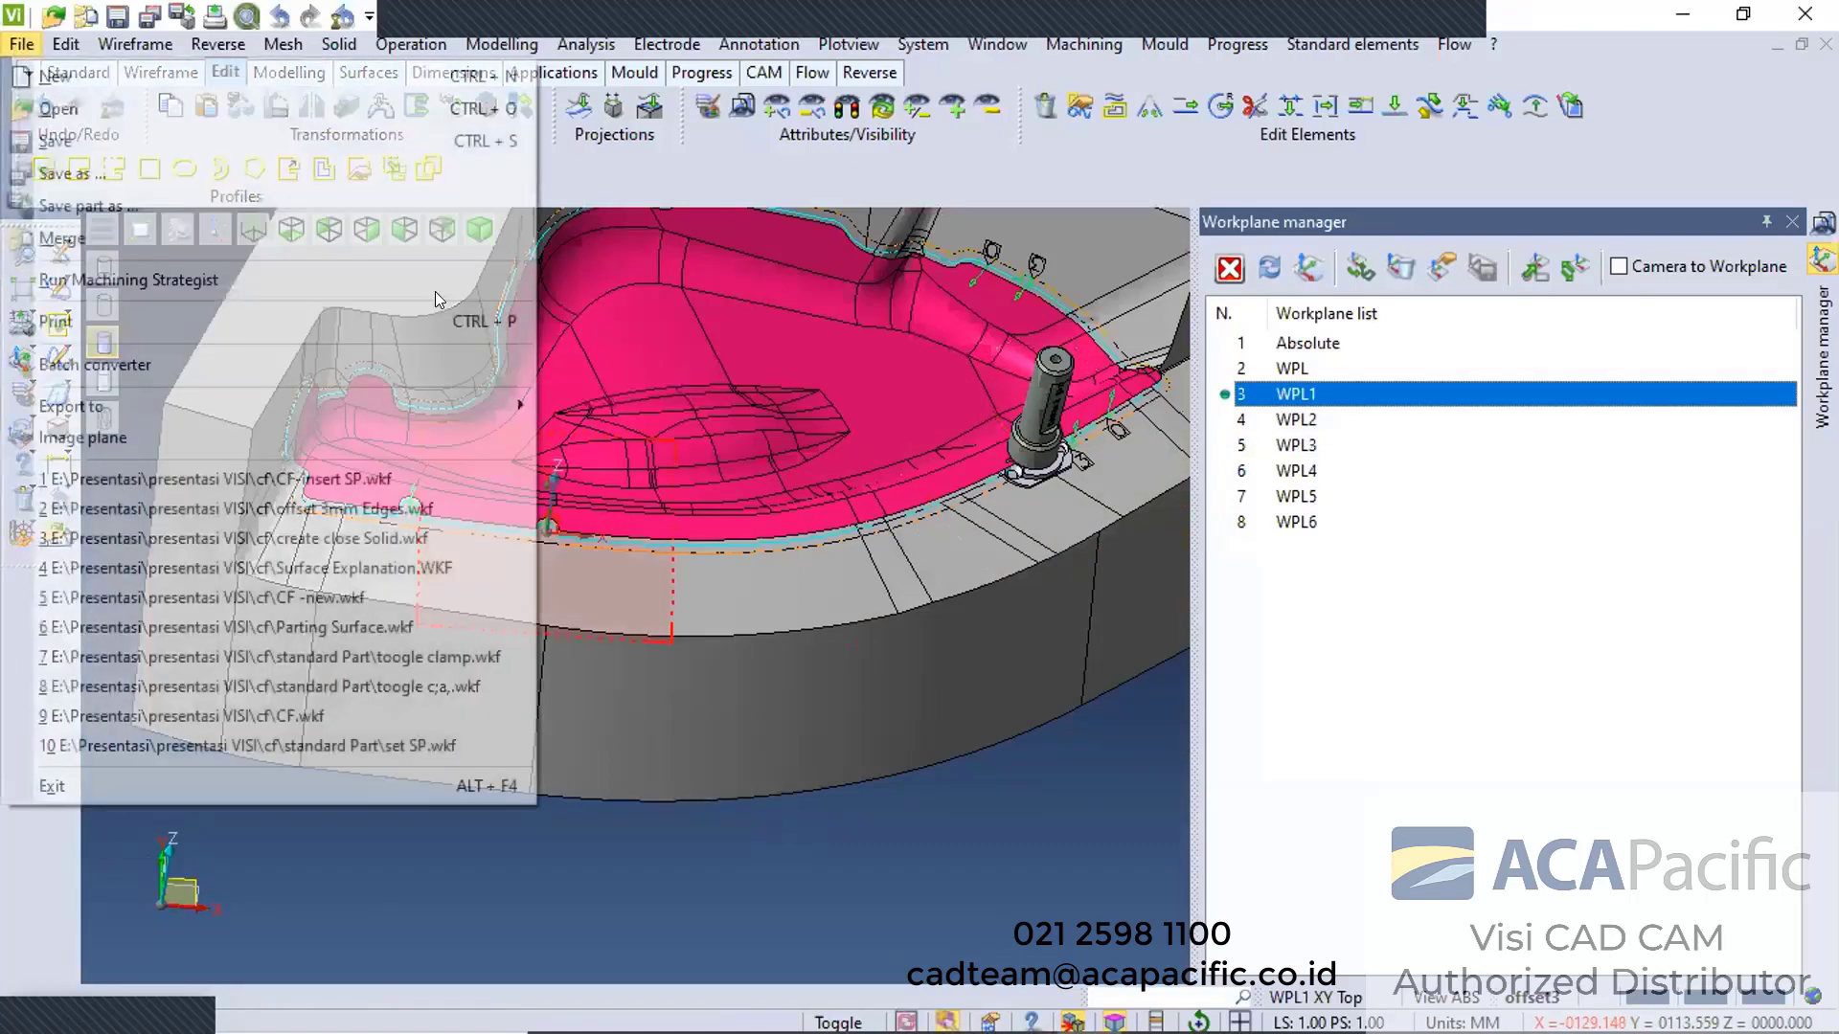
key("Escape")
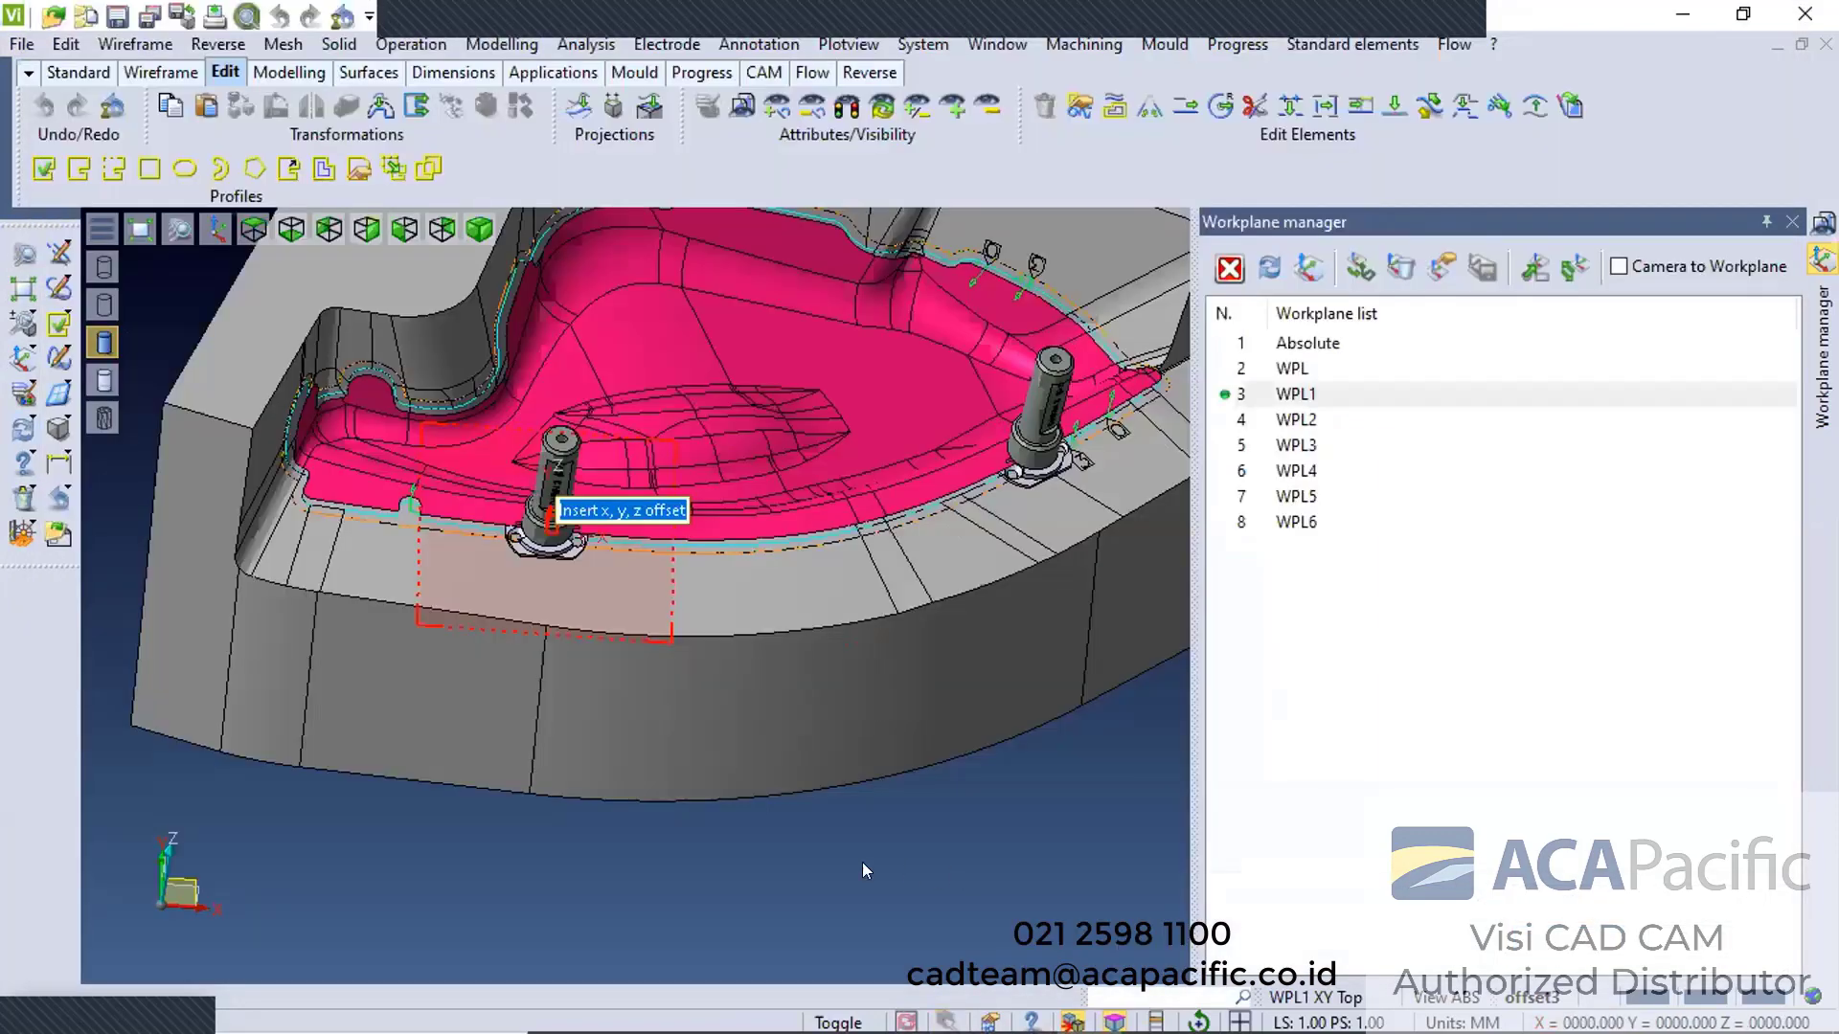
right_click(622, 682)
left_click(652, 645)
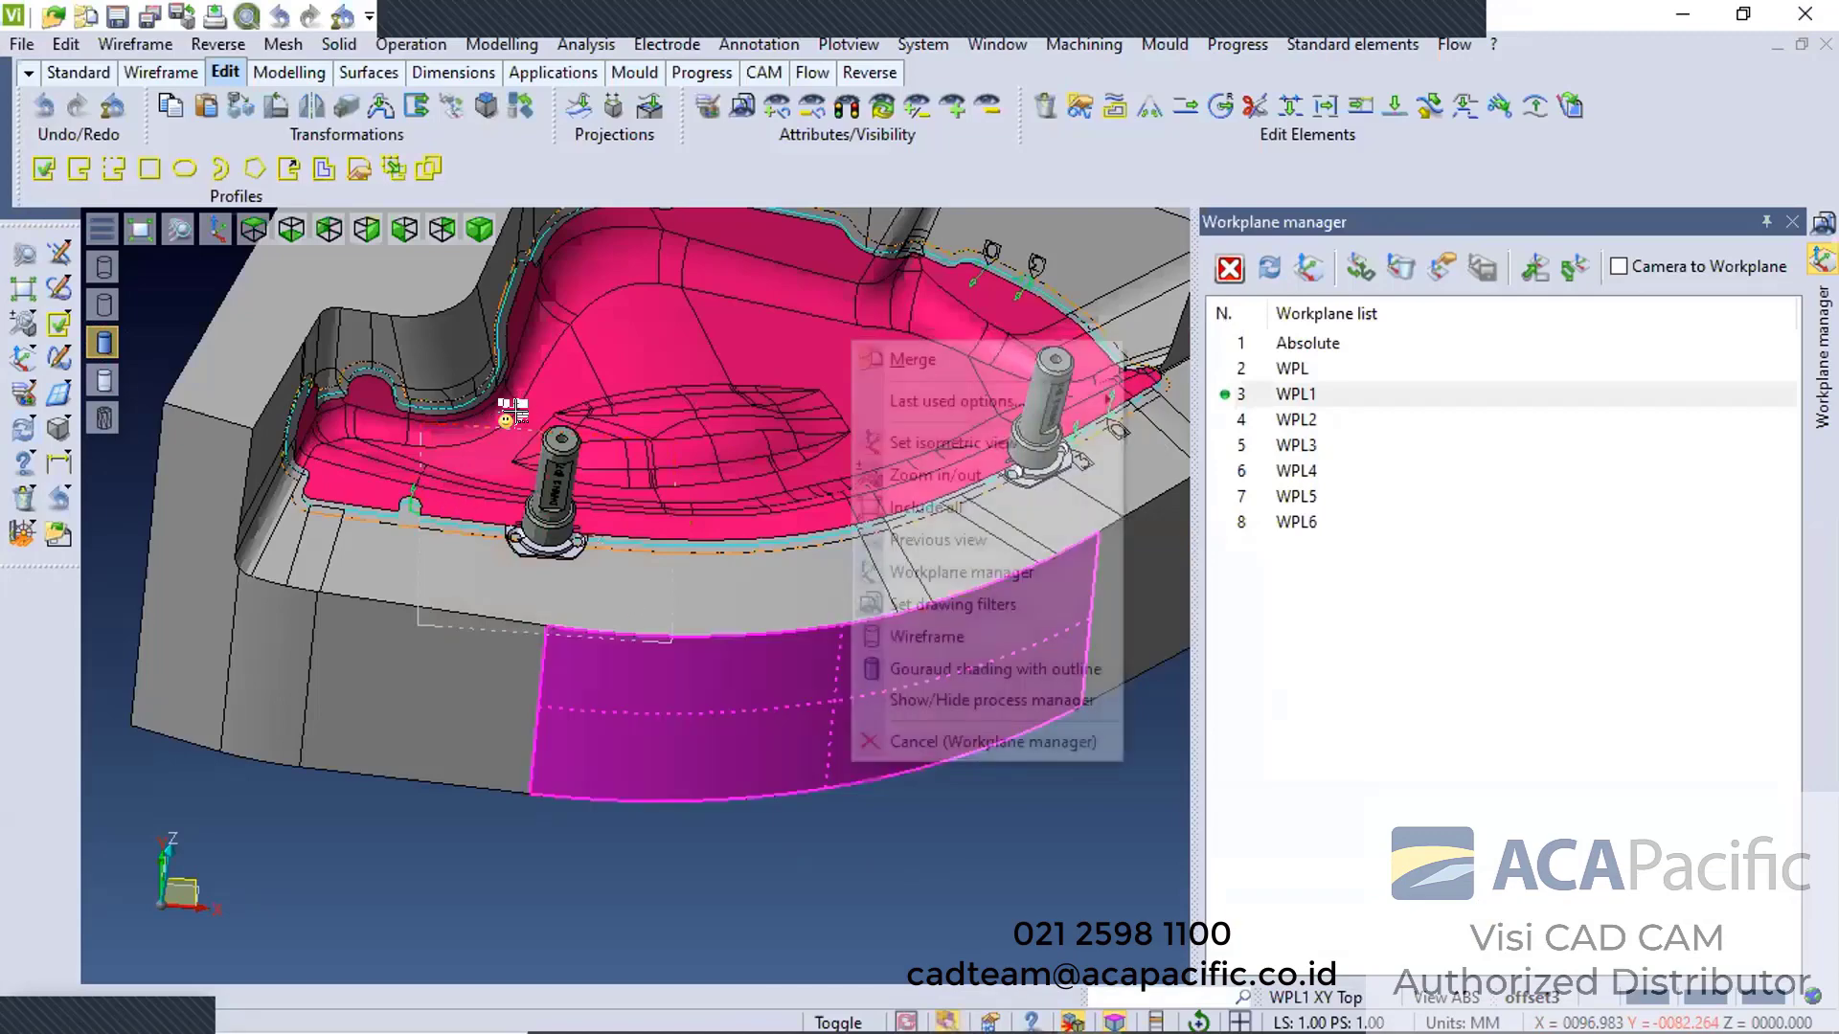
Subtract the inserted pin parts' tool bodies from the block with the Subtract operation
scroll(527, 405, "down", 3)
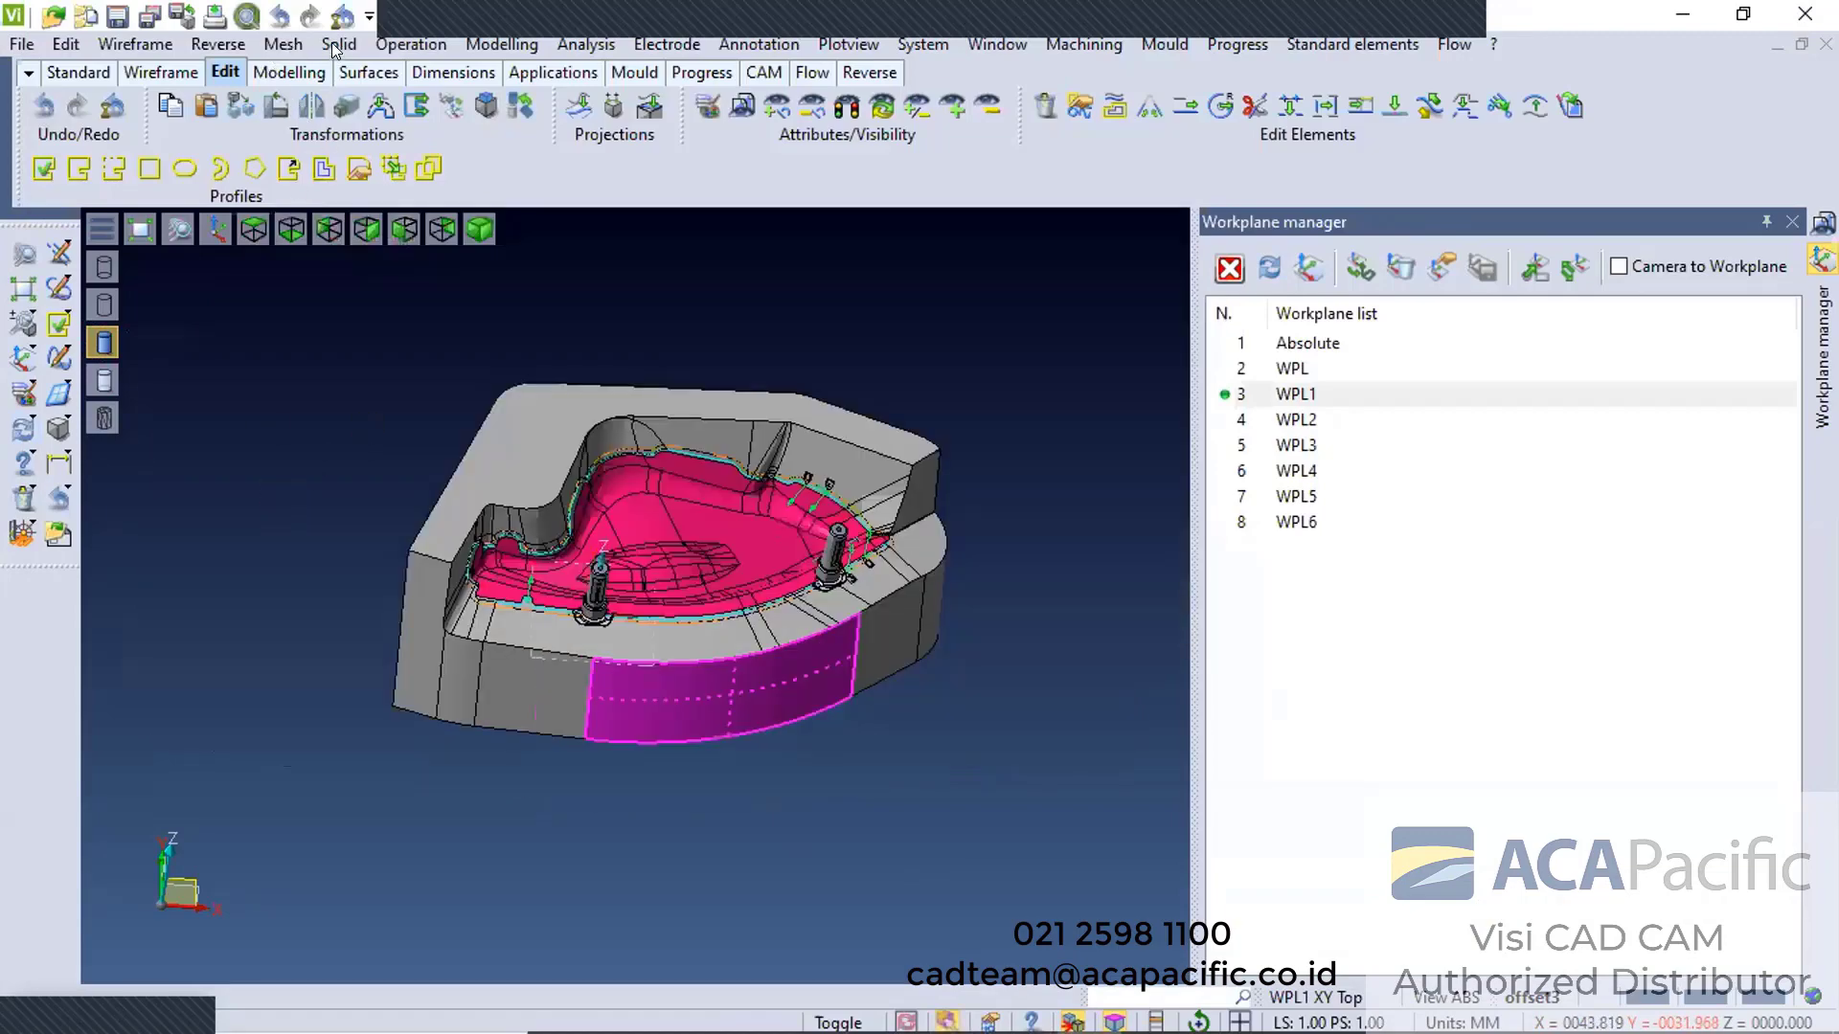
left_click(339, 44)
mouse_move(416, 75)
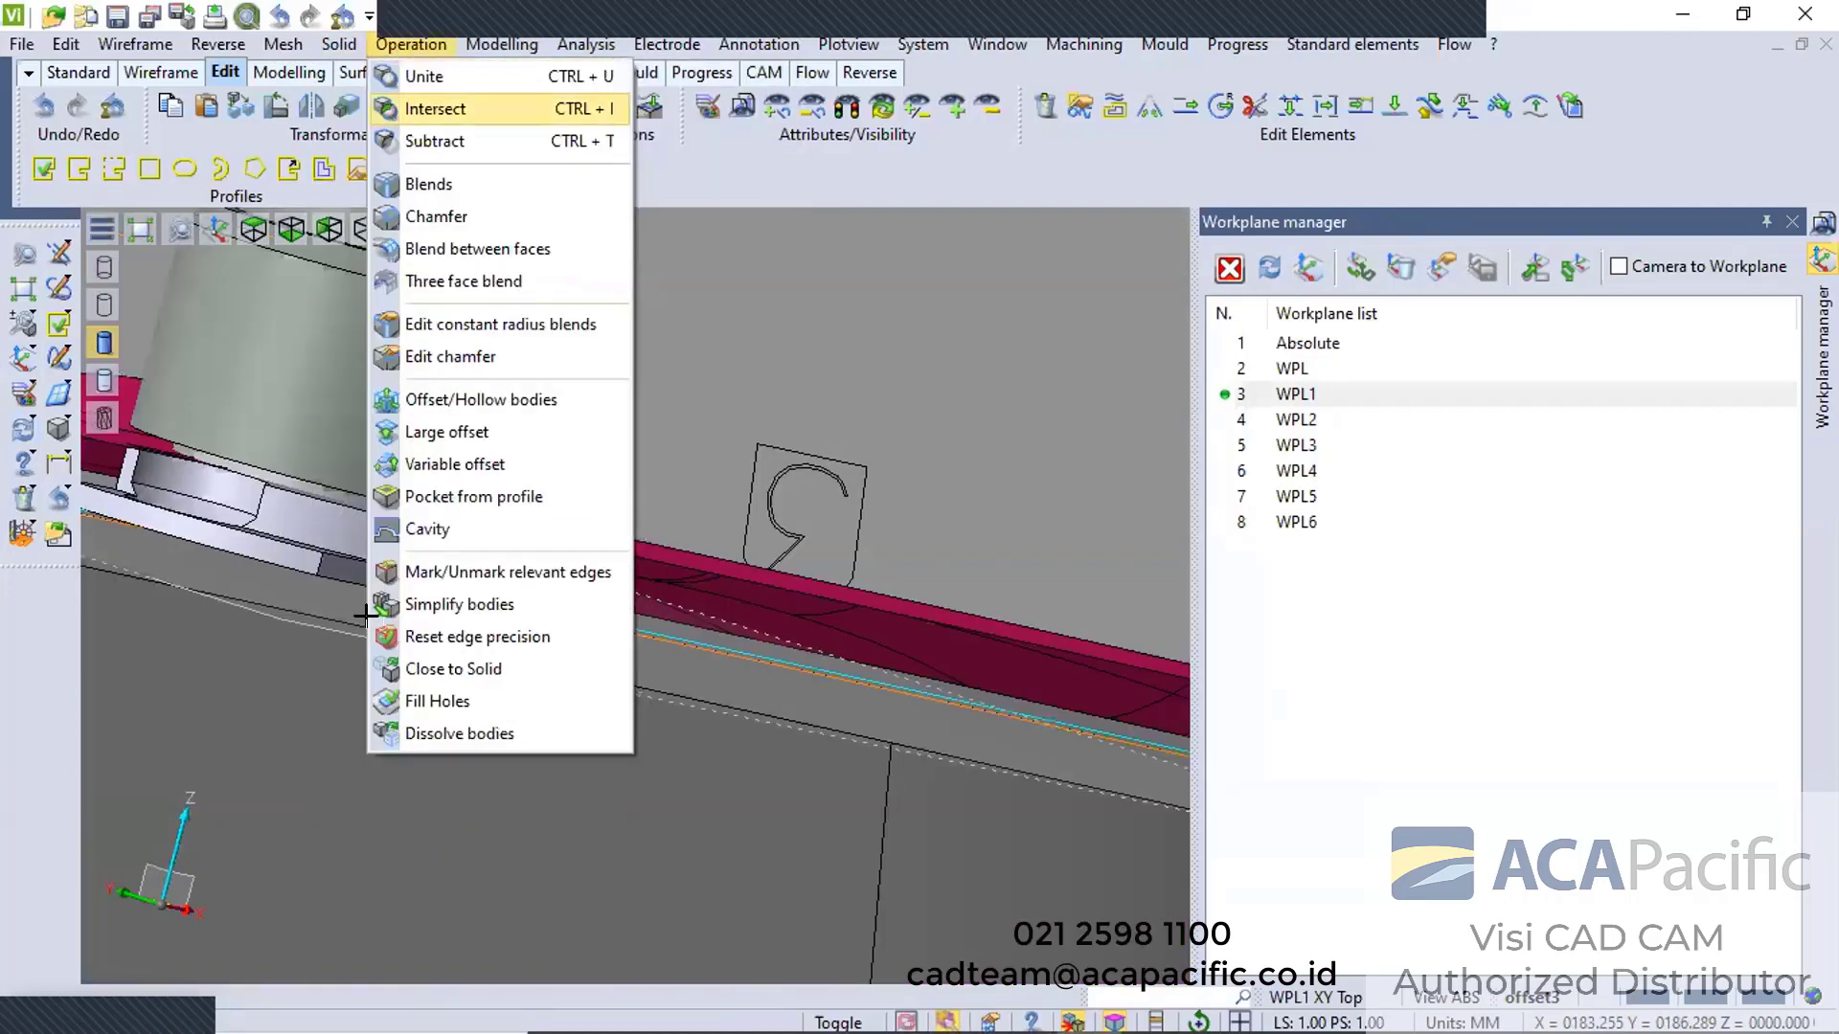
left_click(412, 141)
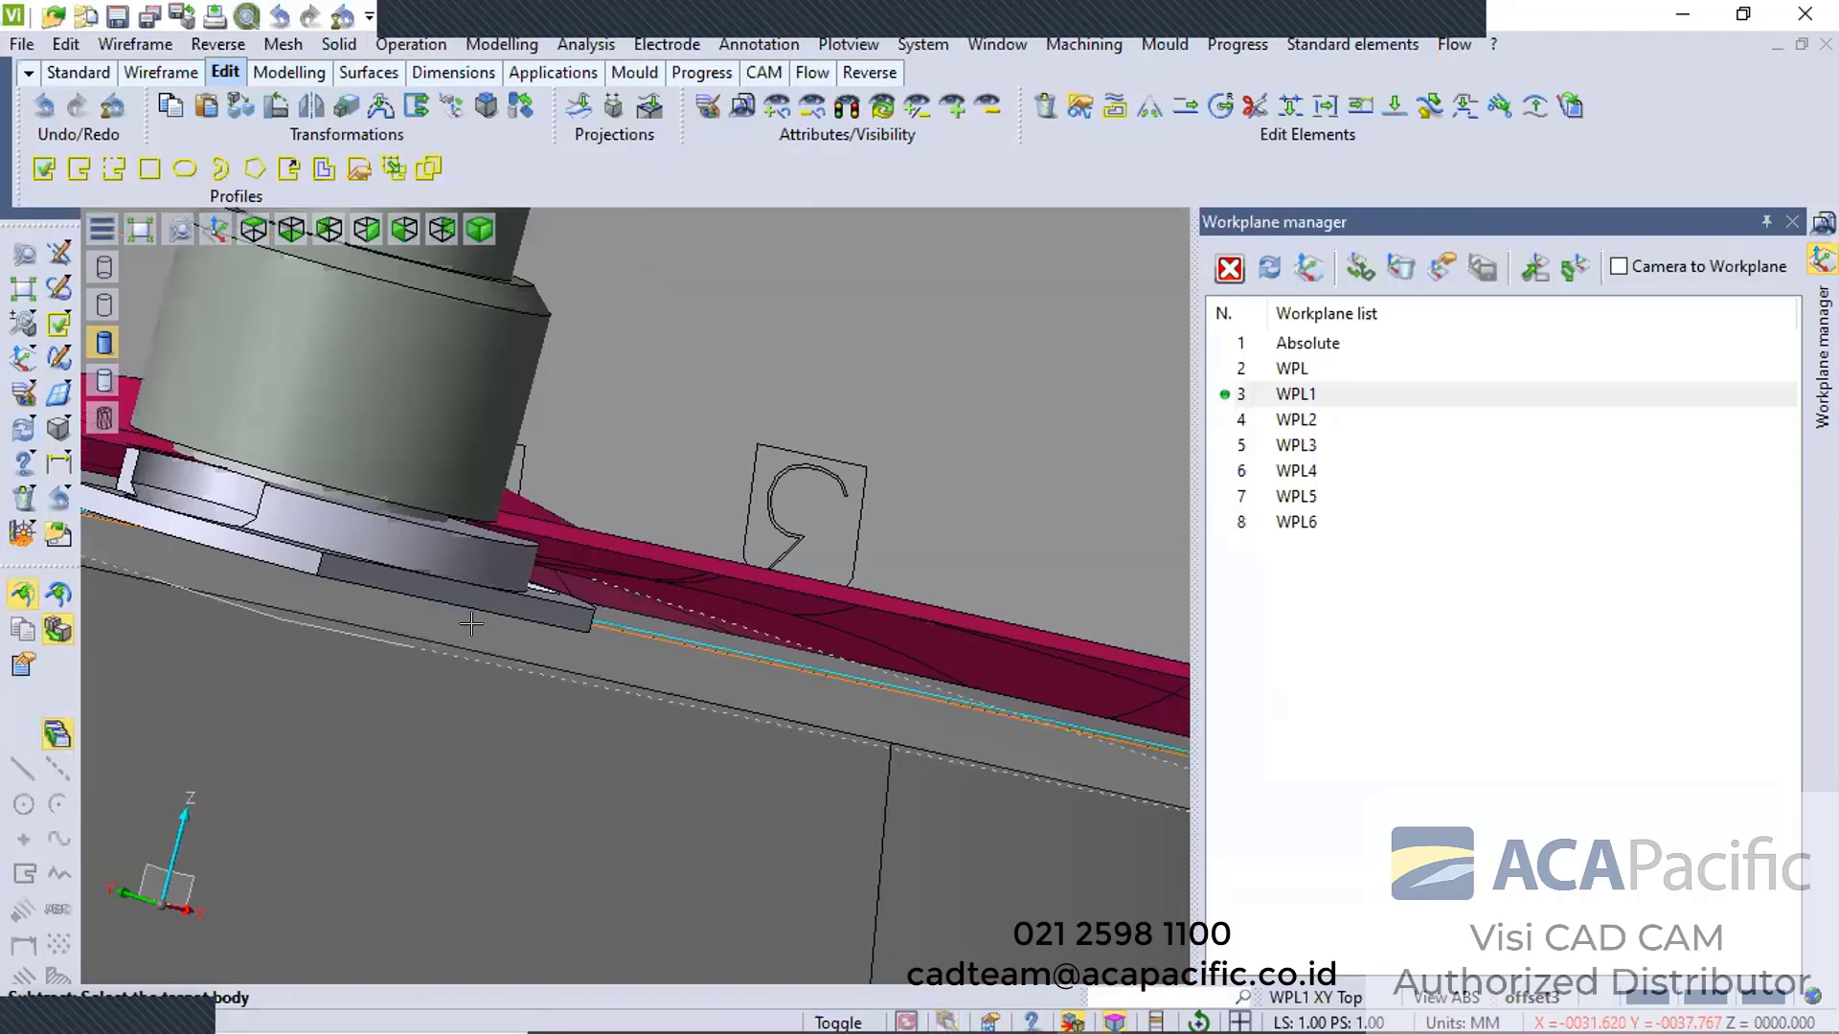
left_click(628, 543)
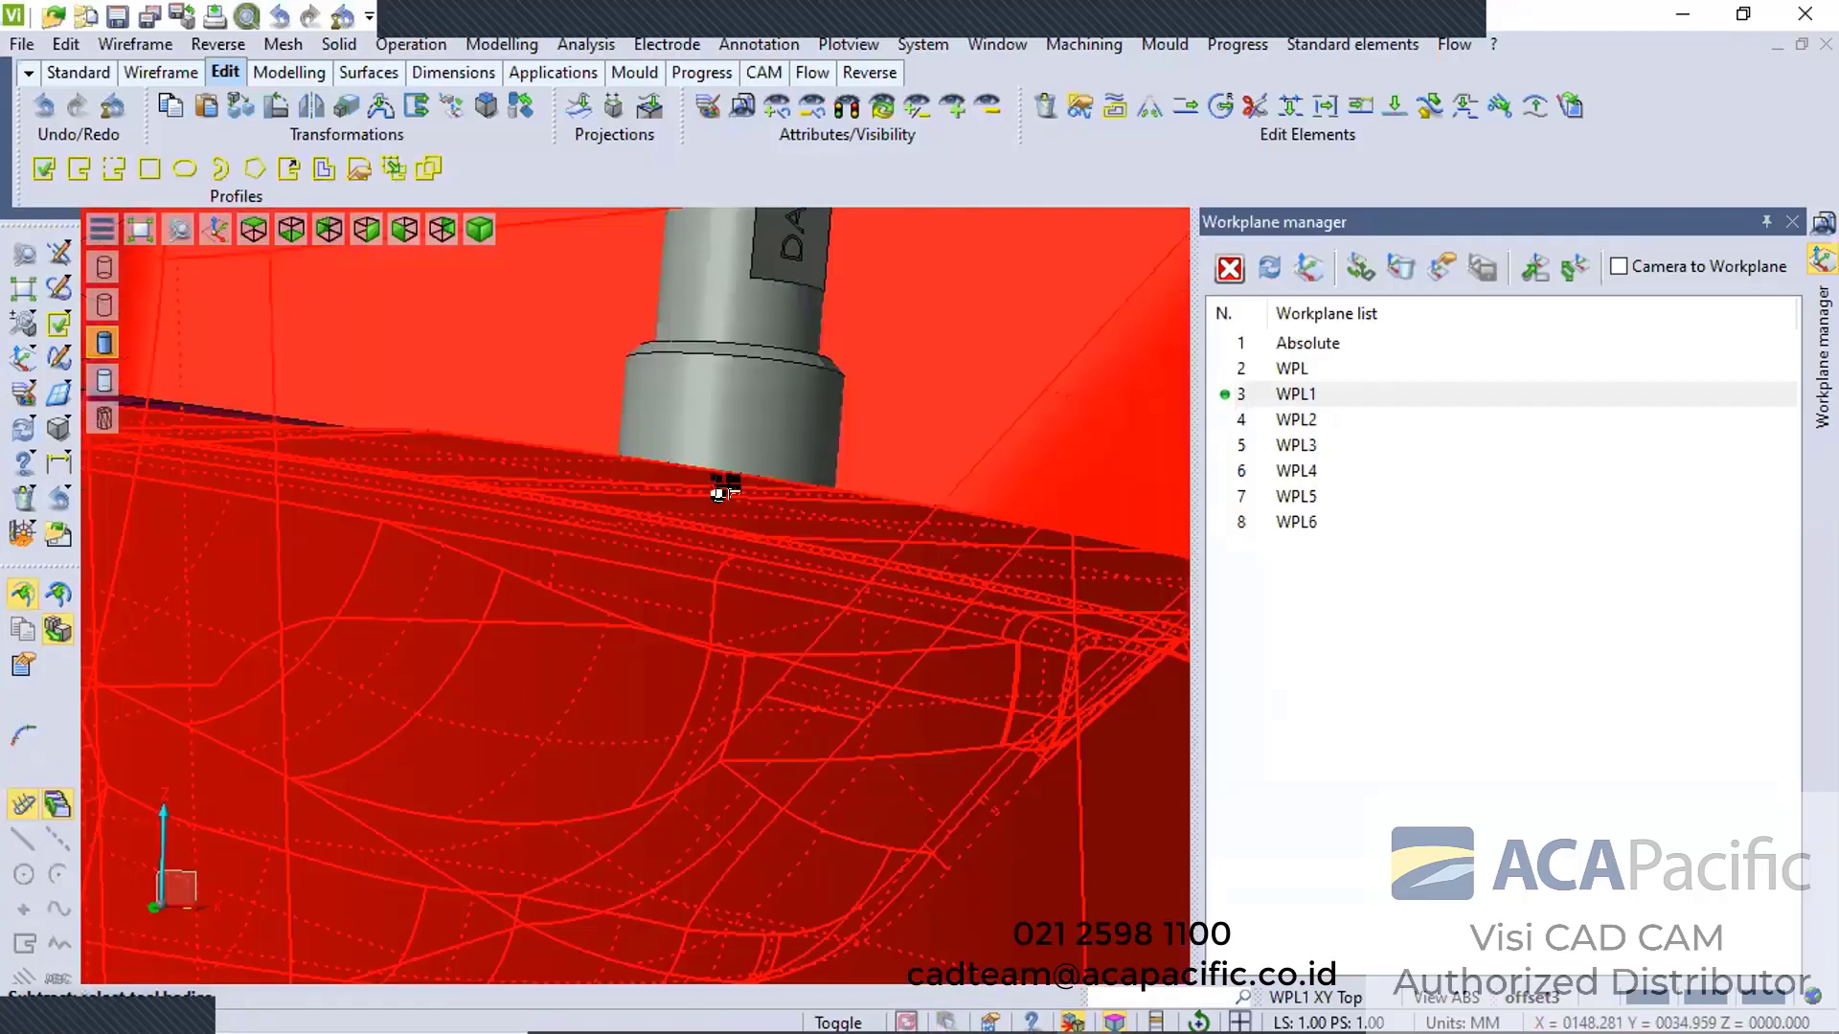
scroll(730, 501, "up", 5)
left_click(794, 596)
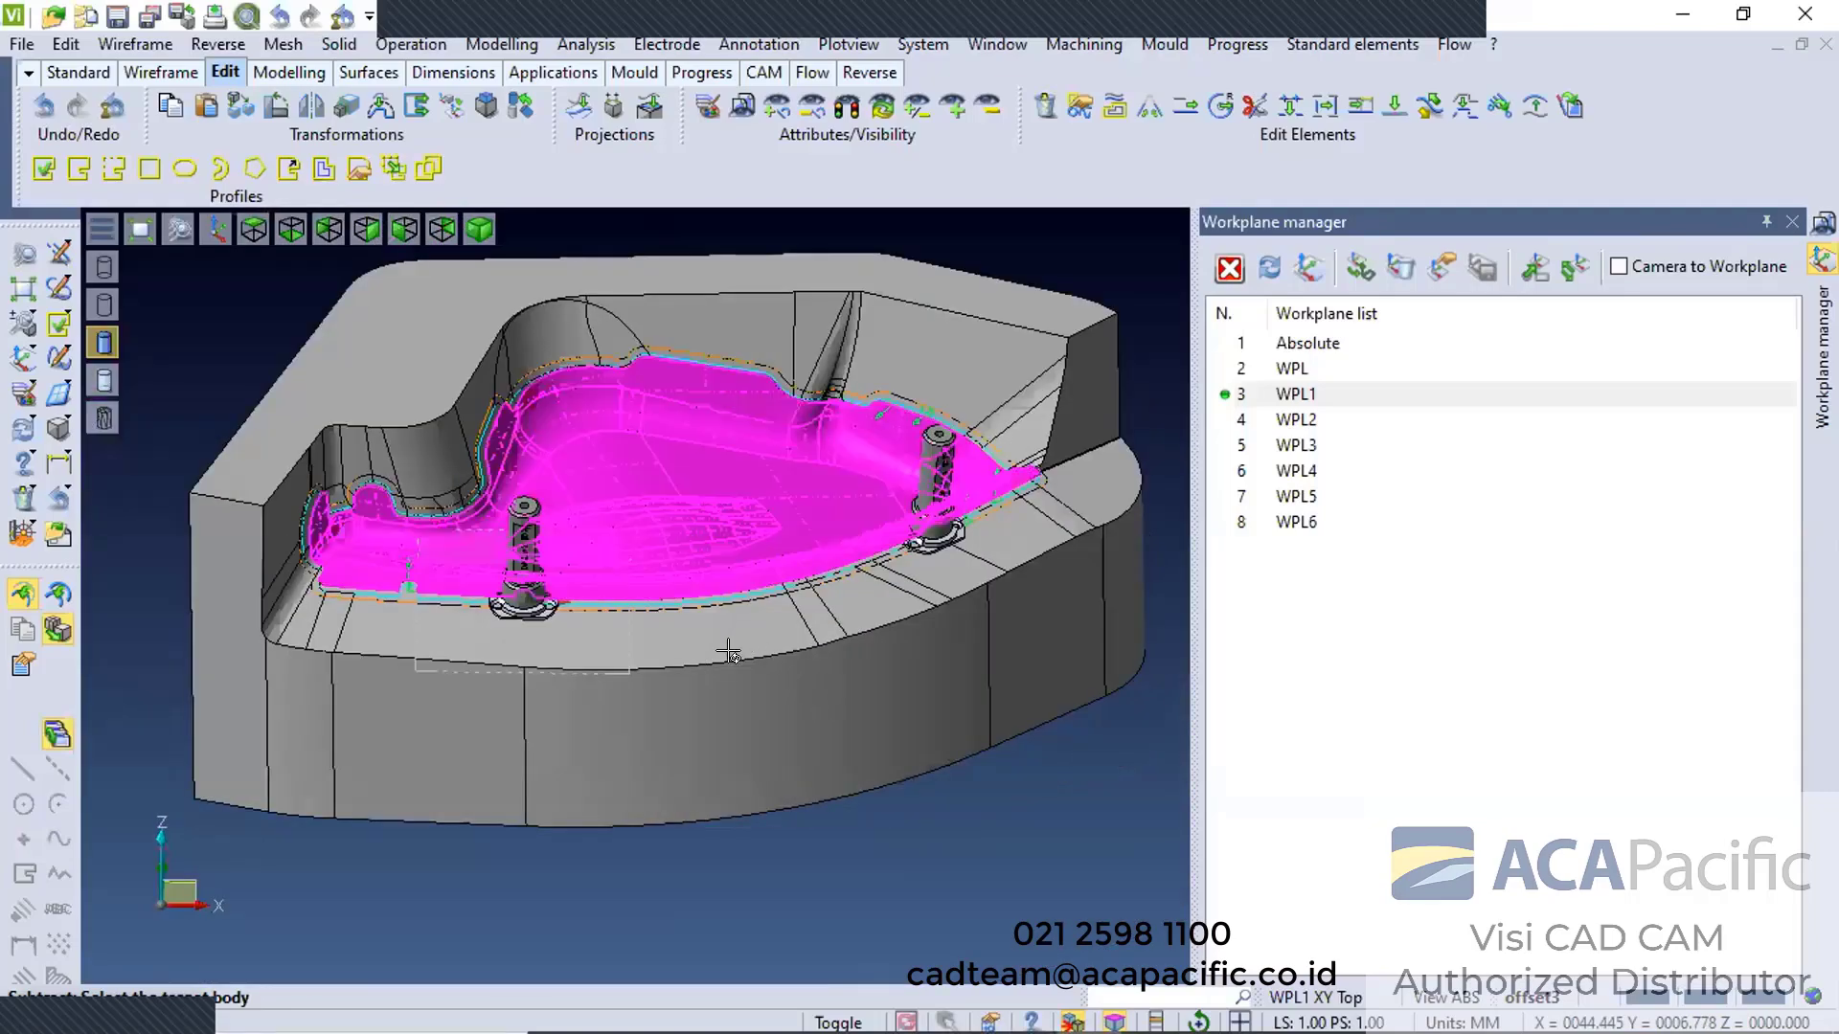
left_click(842, 613)
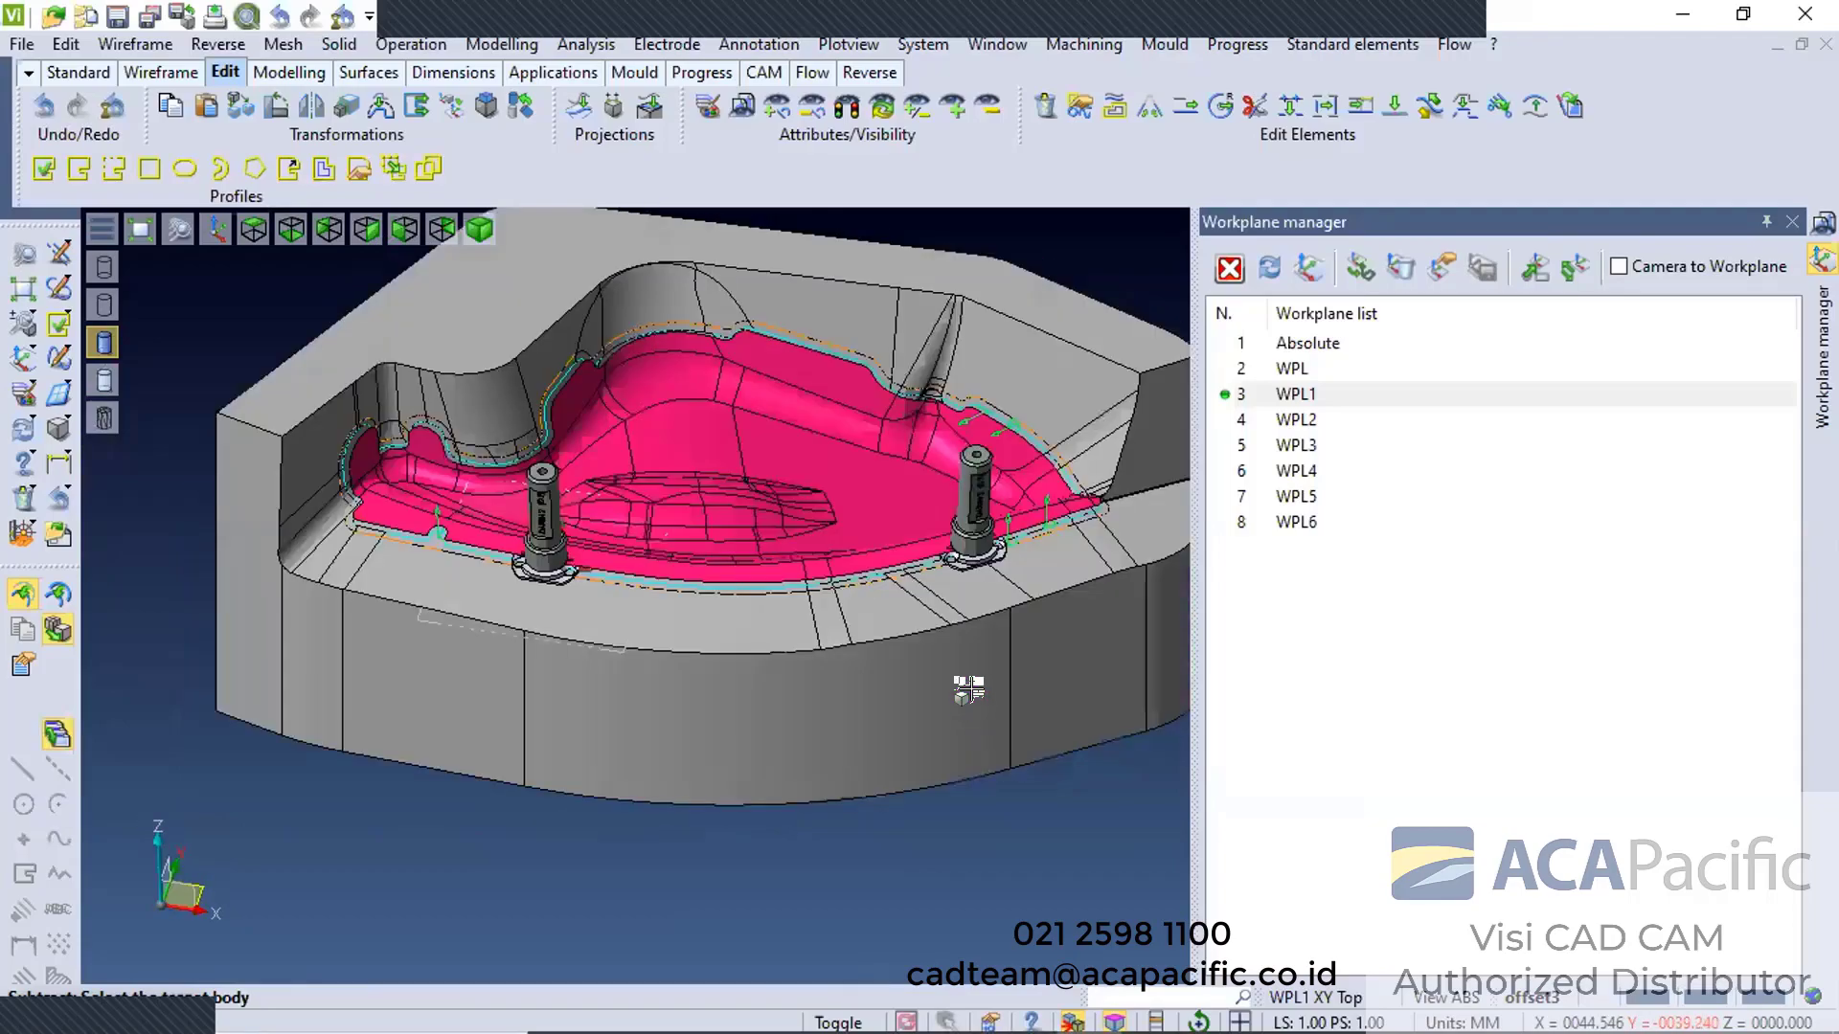
left_click(968, 688)
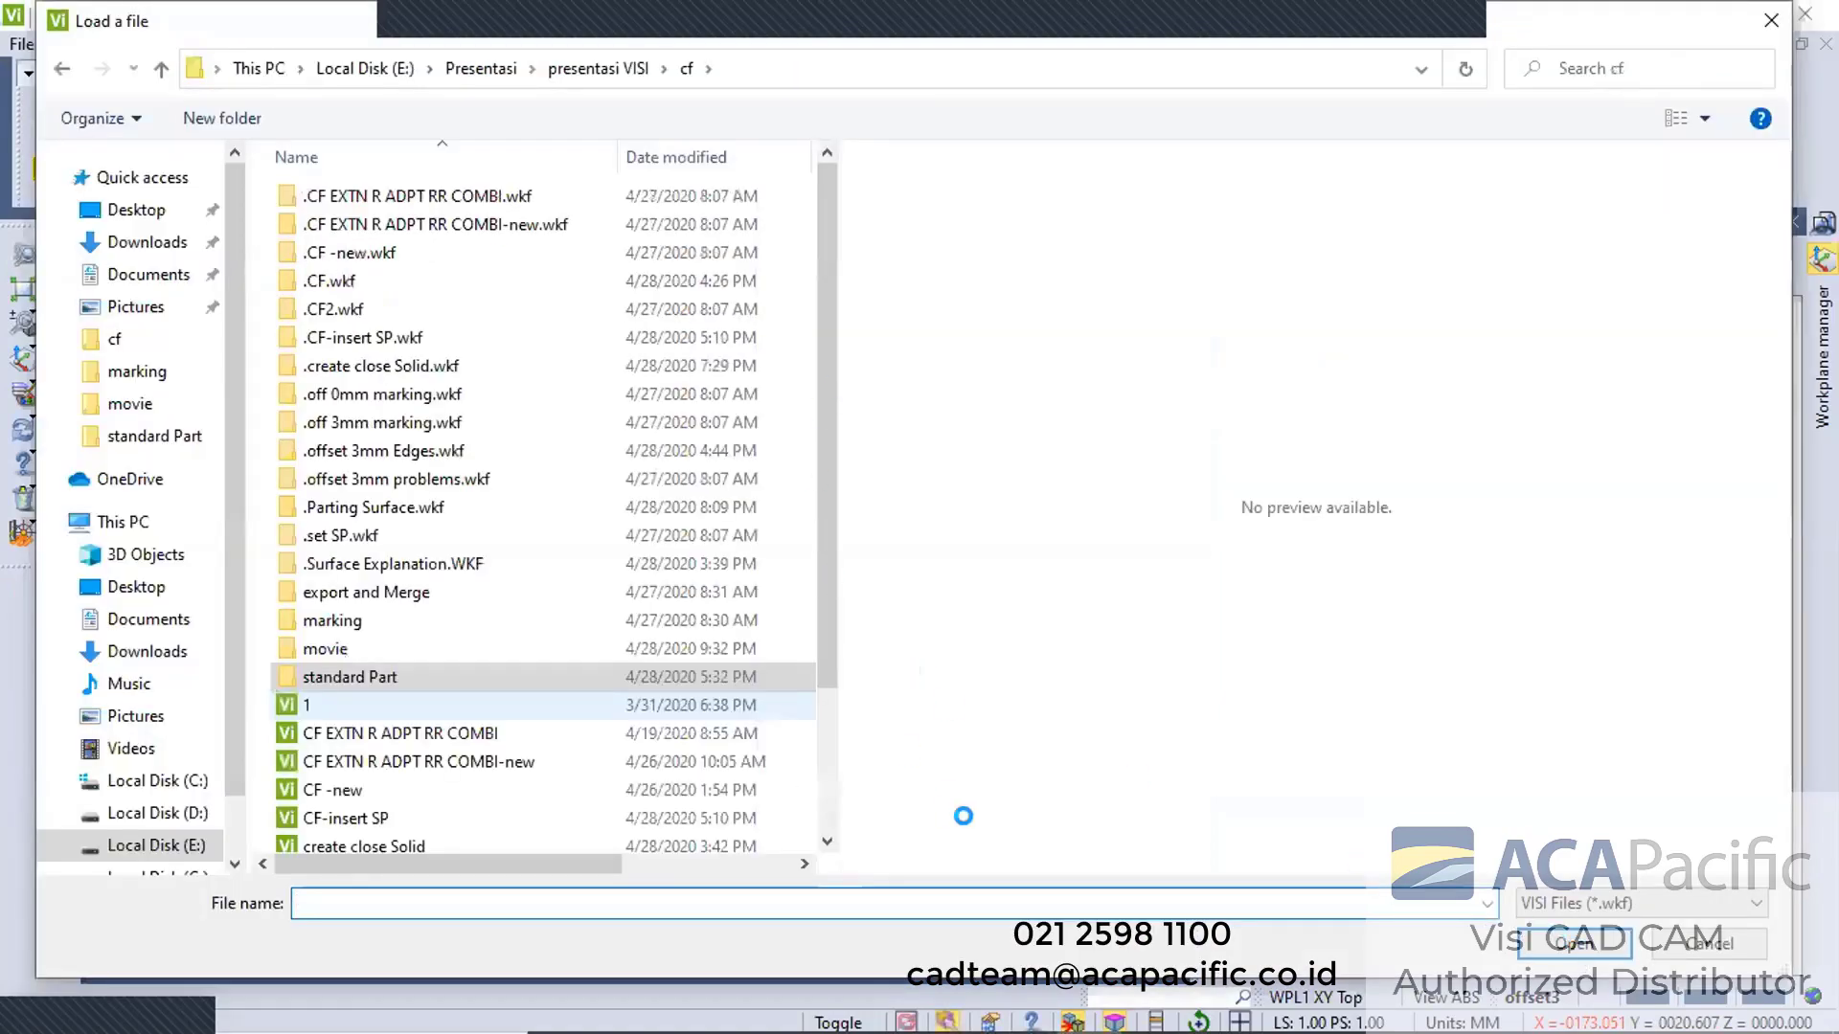
Open the CF -new file from the cf folder
scroll(383, 718, "down", 1)
left_click(364, 724)
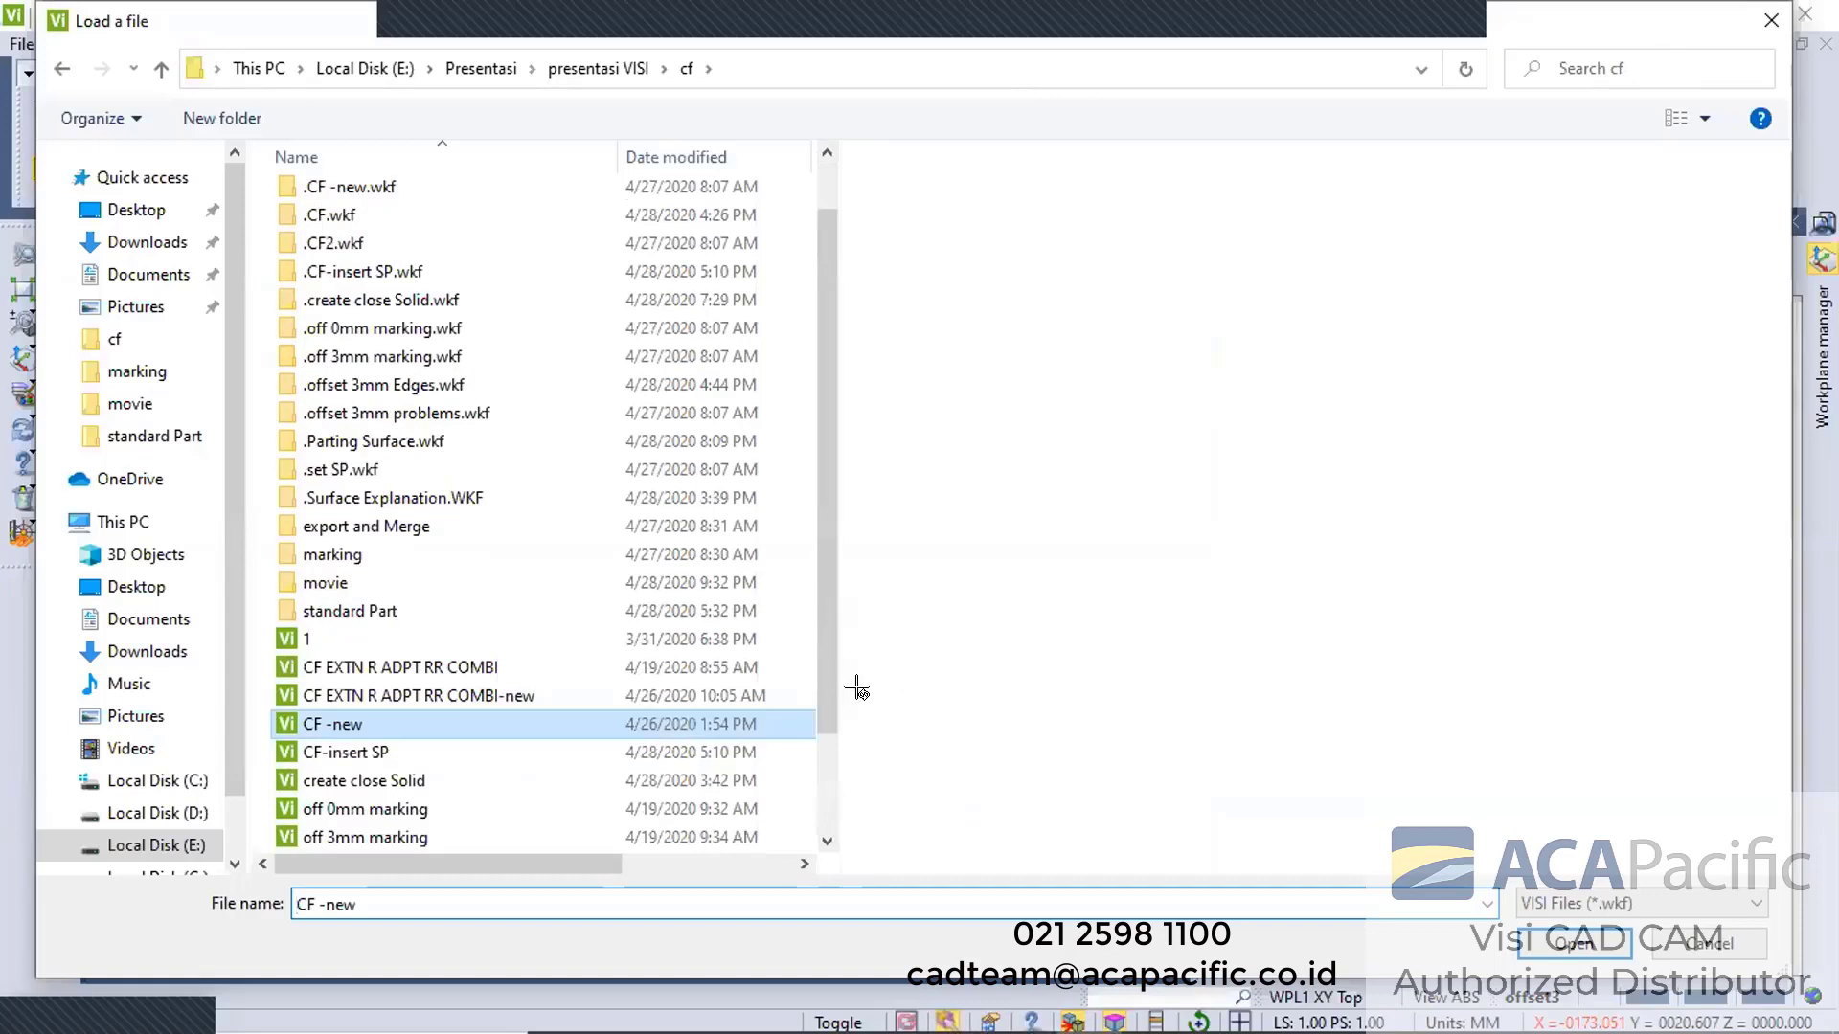
key("Return")
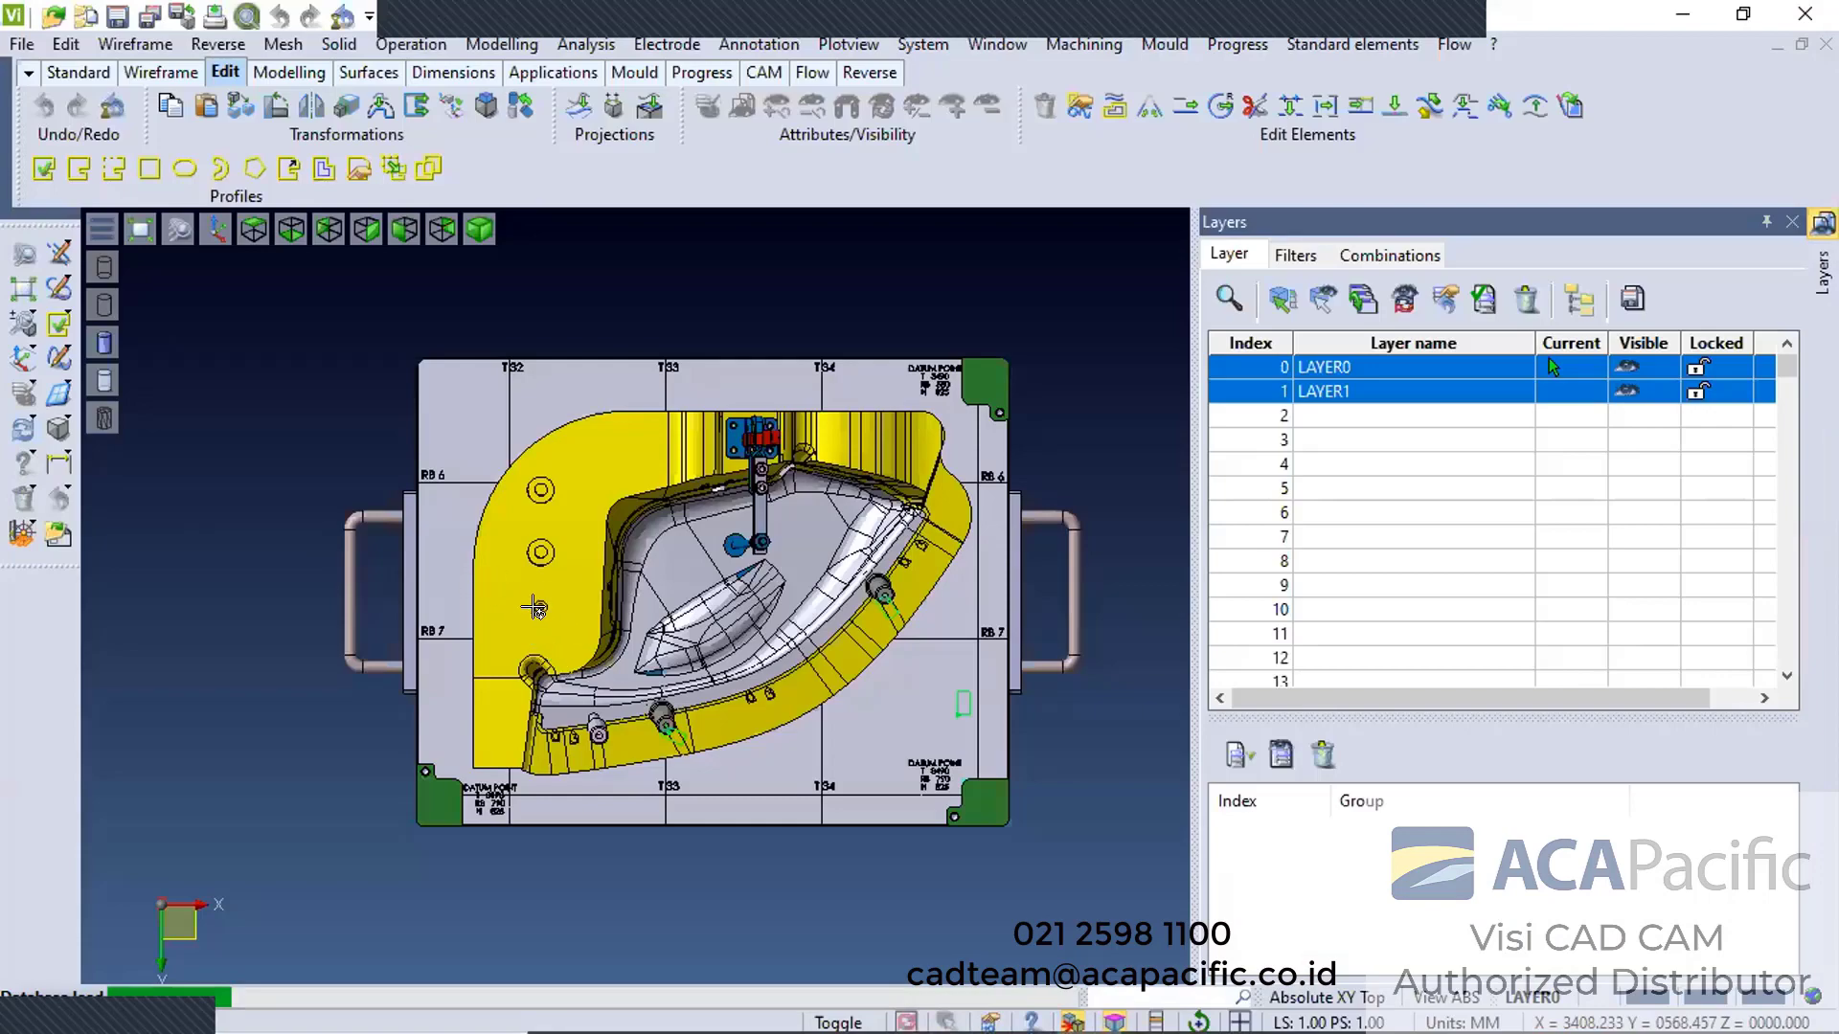
Save the complete fixture model as CF -new1 in the cf folder
middle_click_drag(461, 627, 256, 282)
middle_click_drag(77, 50, 42, 23)
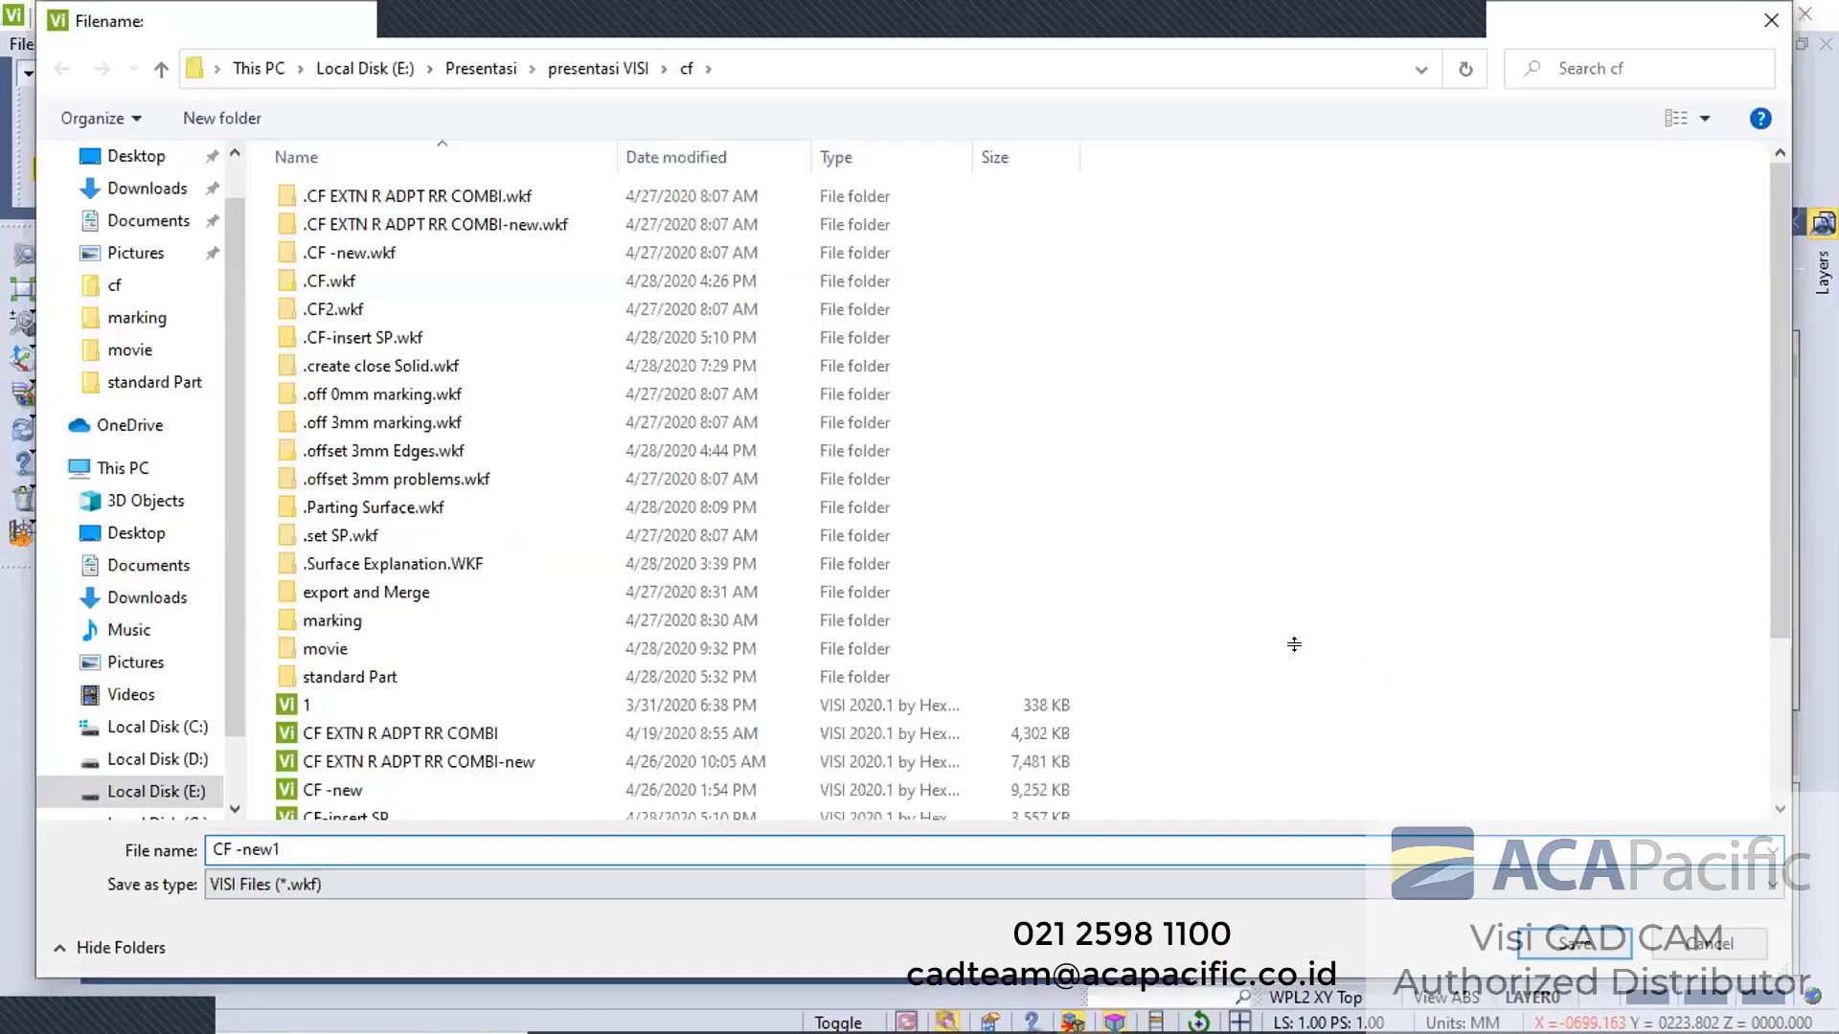
key("Return")
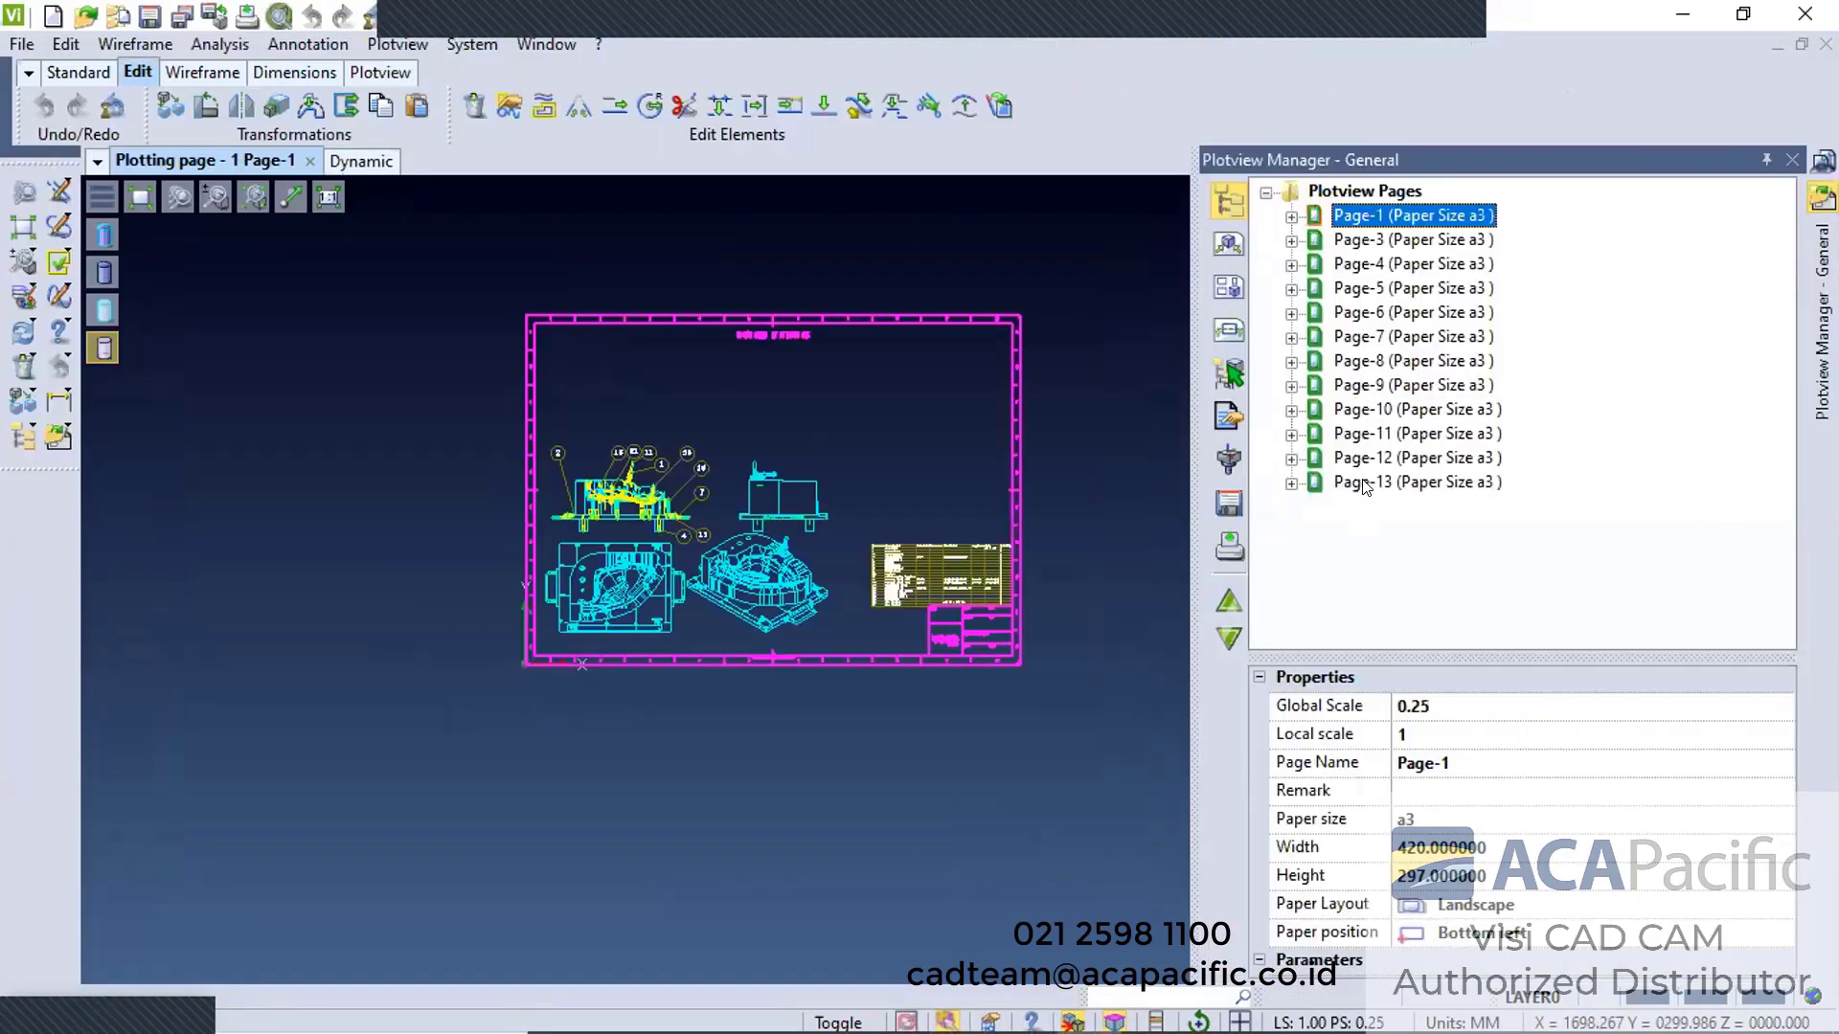
Open the Page-13 plotview drawing and bring up the multiple-view layout options
double_click(1364, 480)
left_click(1368, 192)
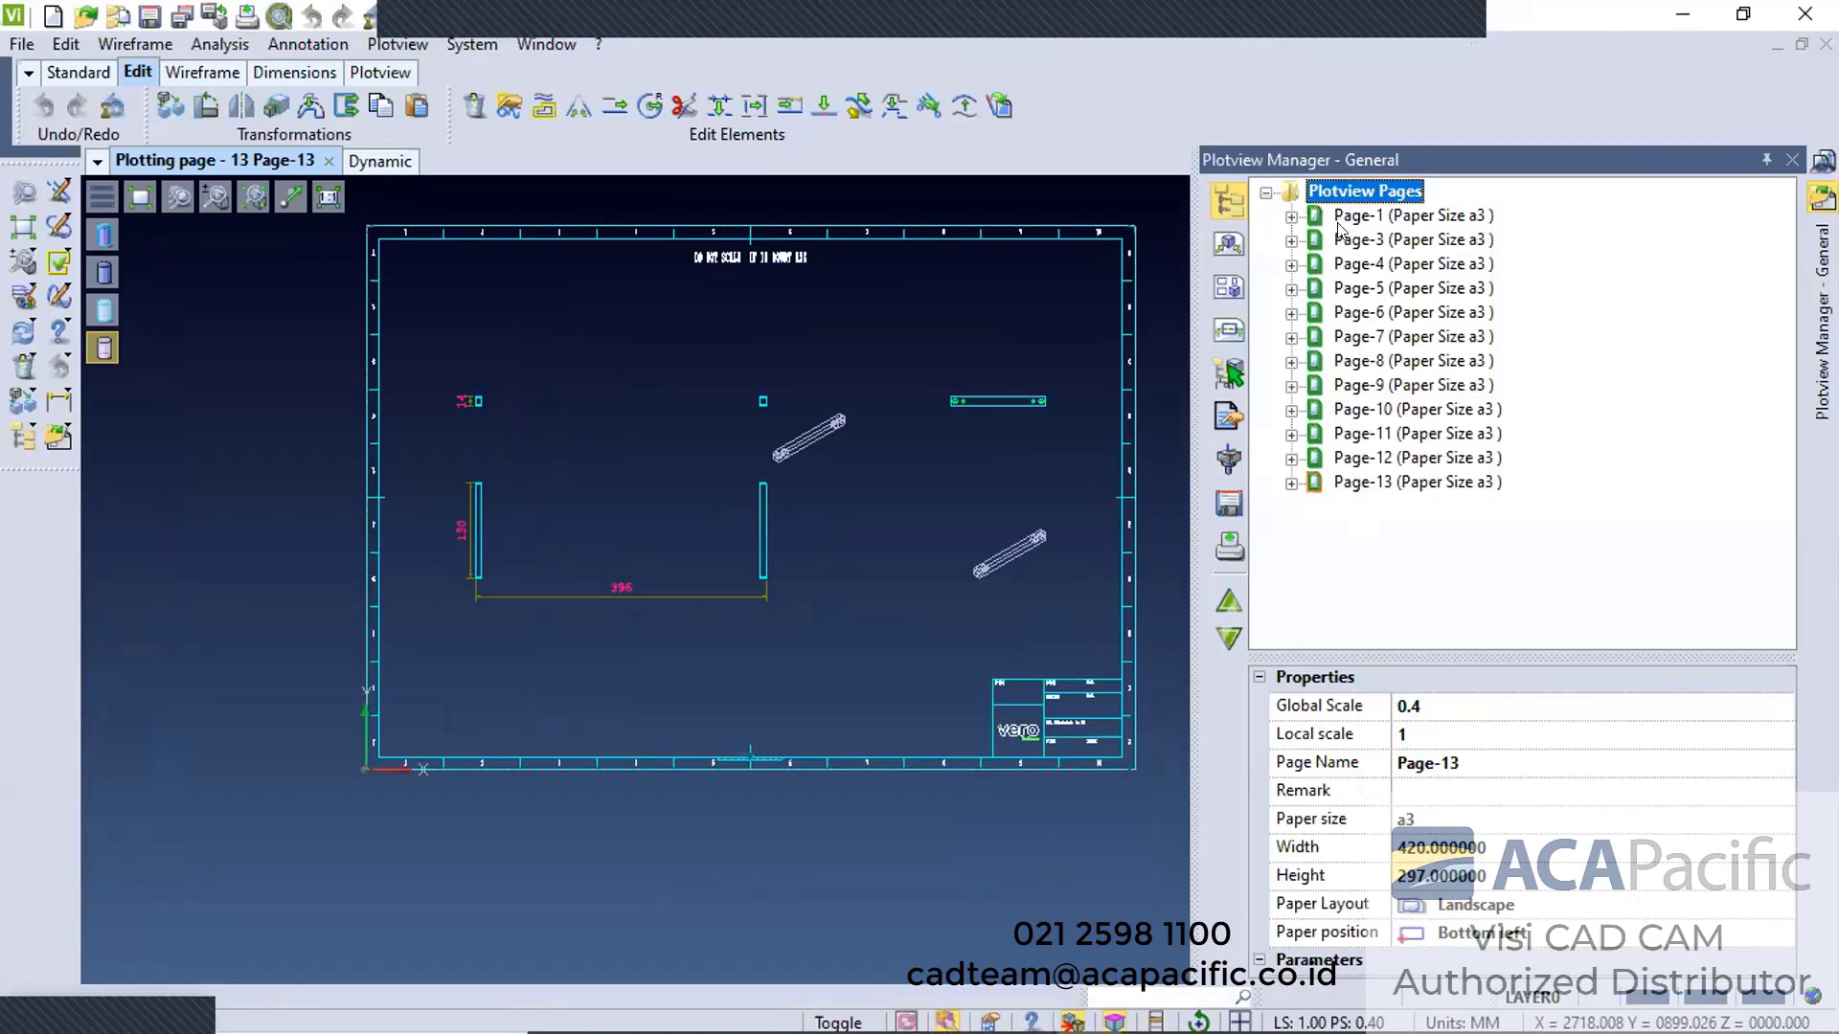
left_click(1229, 331)
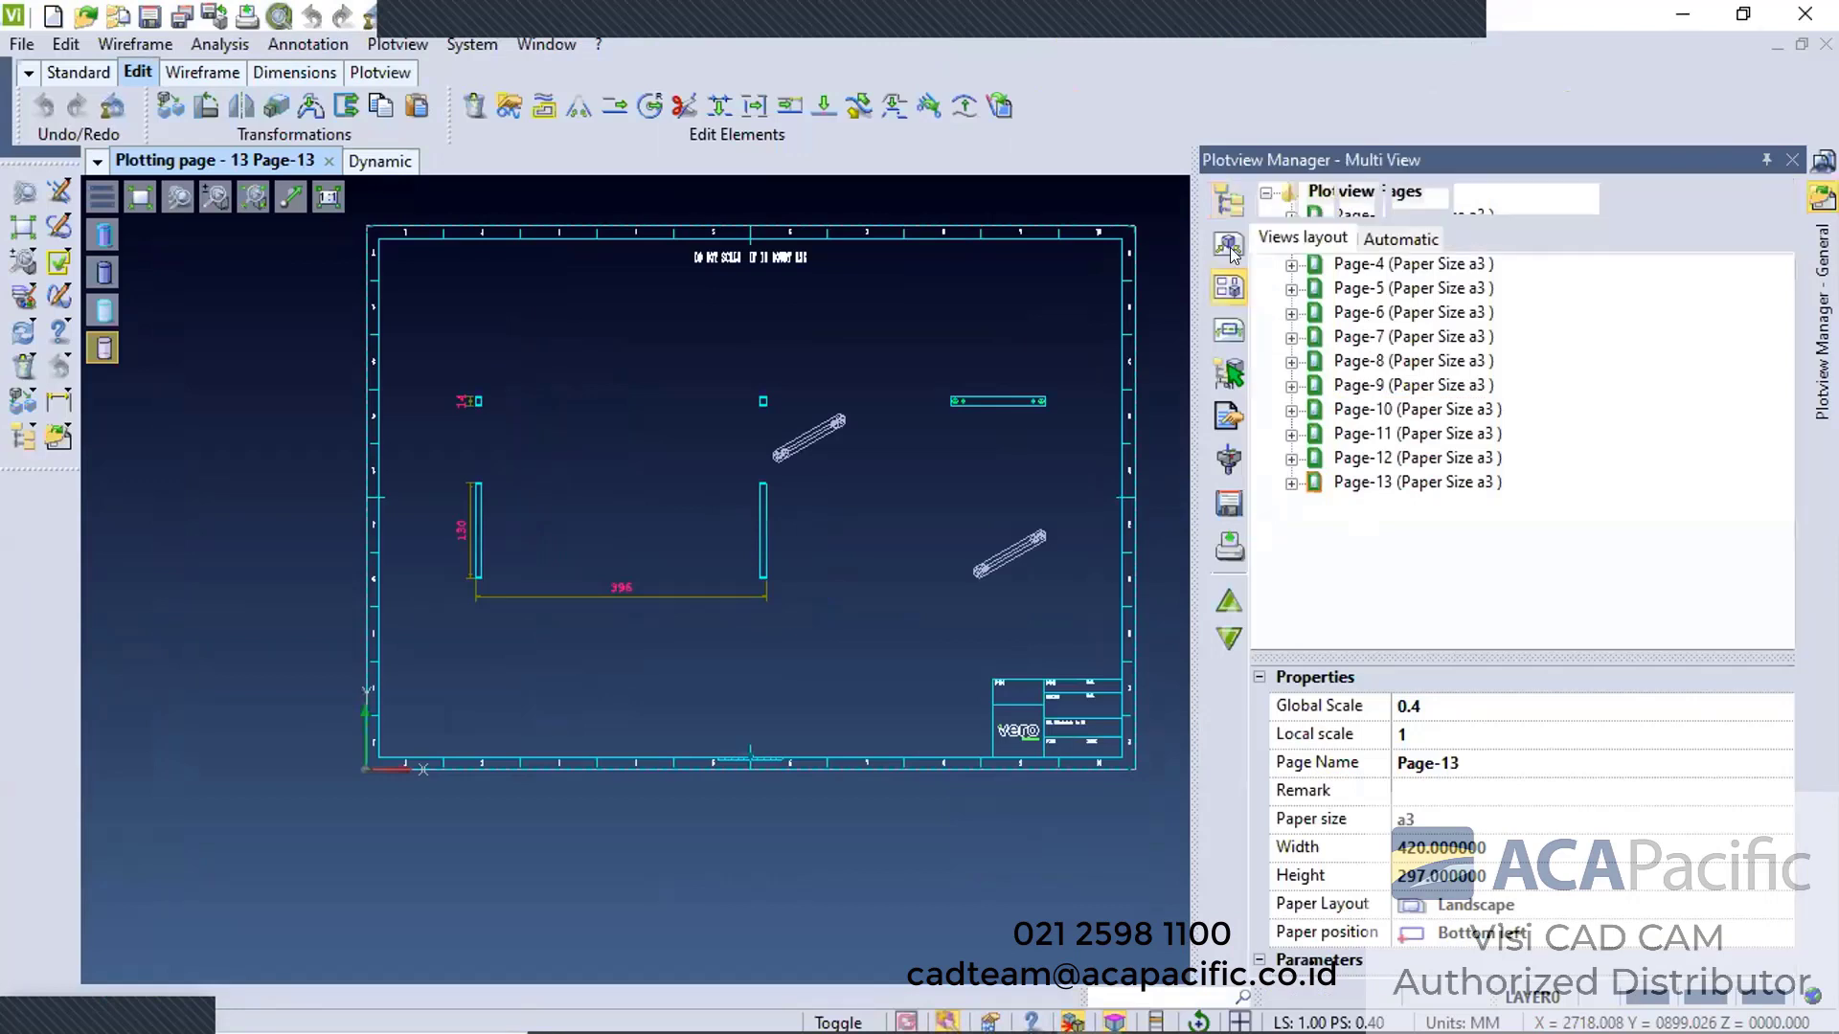
Return to the plotview page list and examine the fixture's assembly views and parts table on Page-1
left_click(1230, 201)
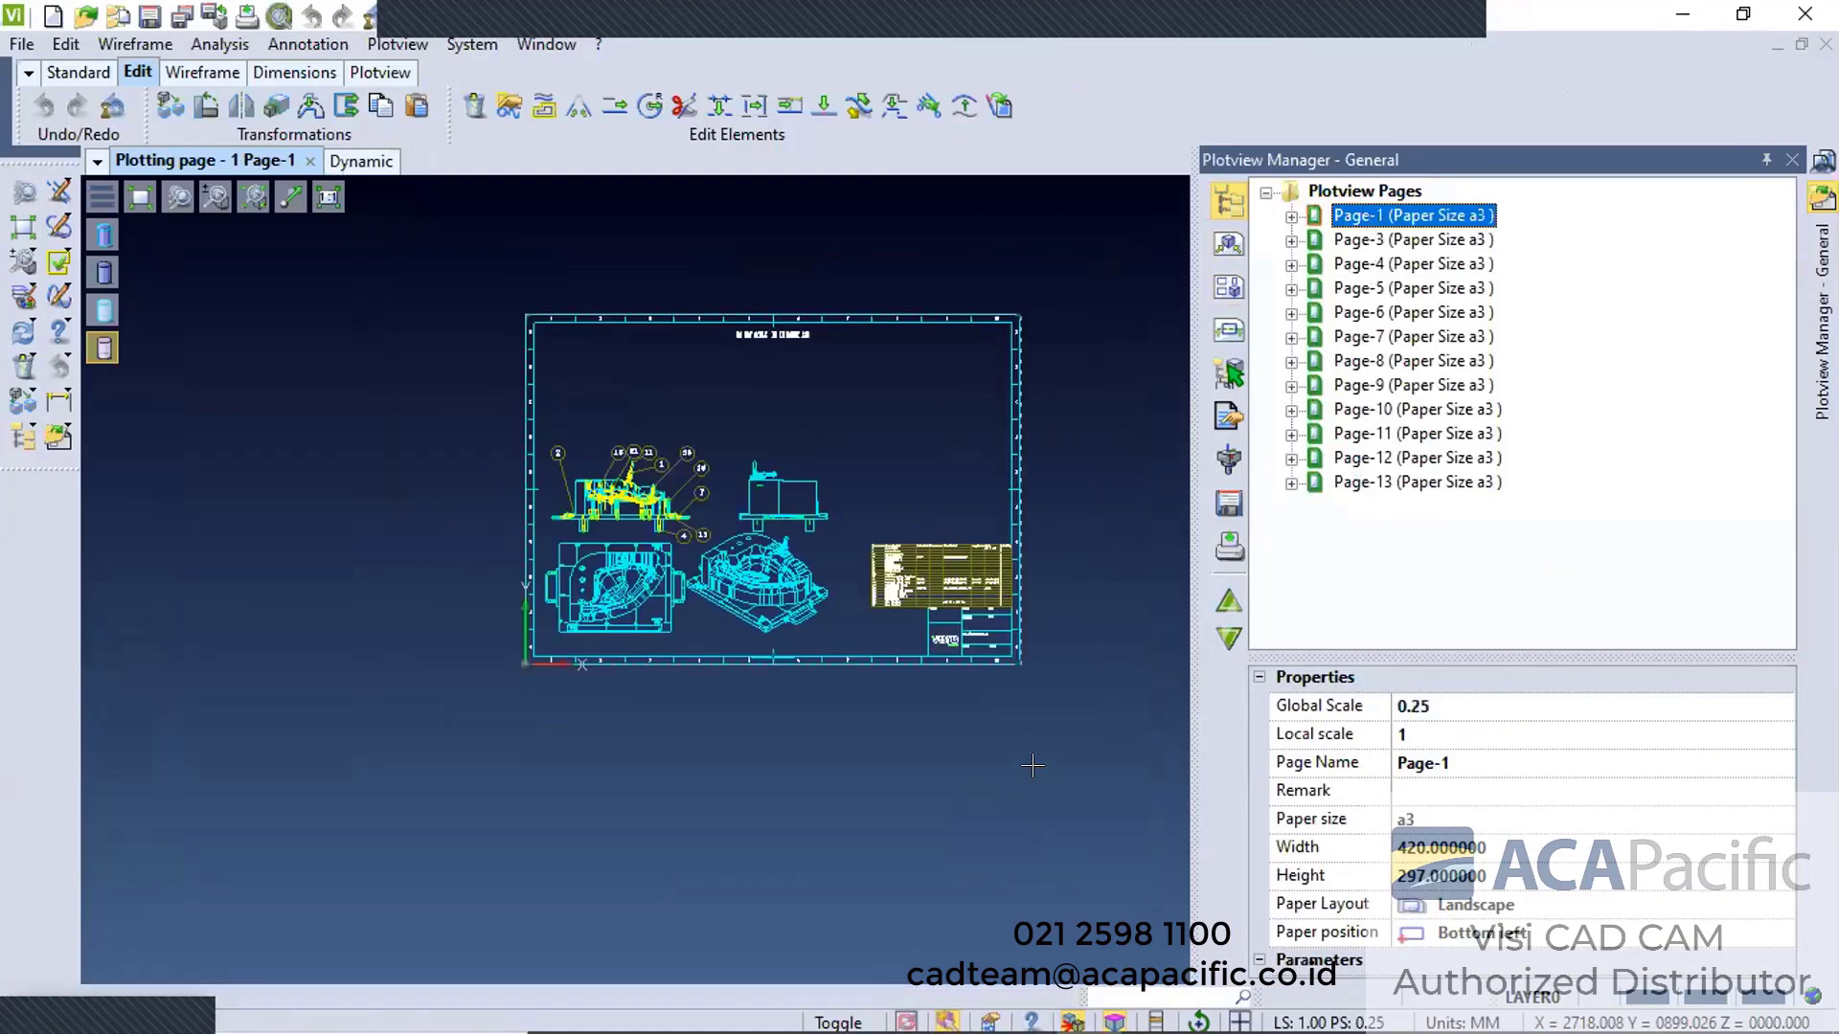
key("Page_Up")
key("Page_Down")
scroll(707, 515, "up", 1)
scroll(762, 458, "up", 1)
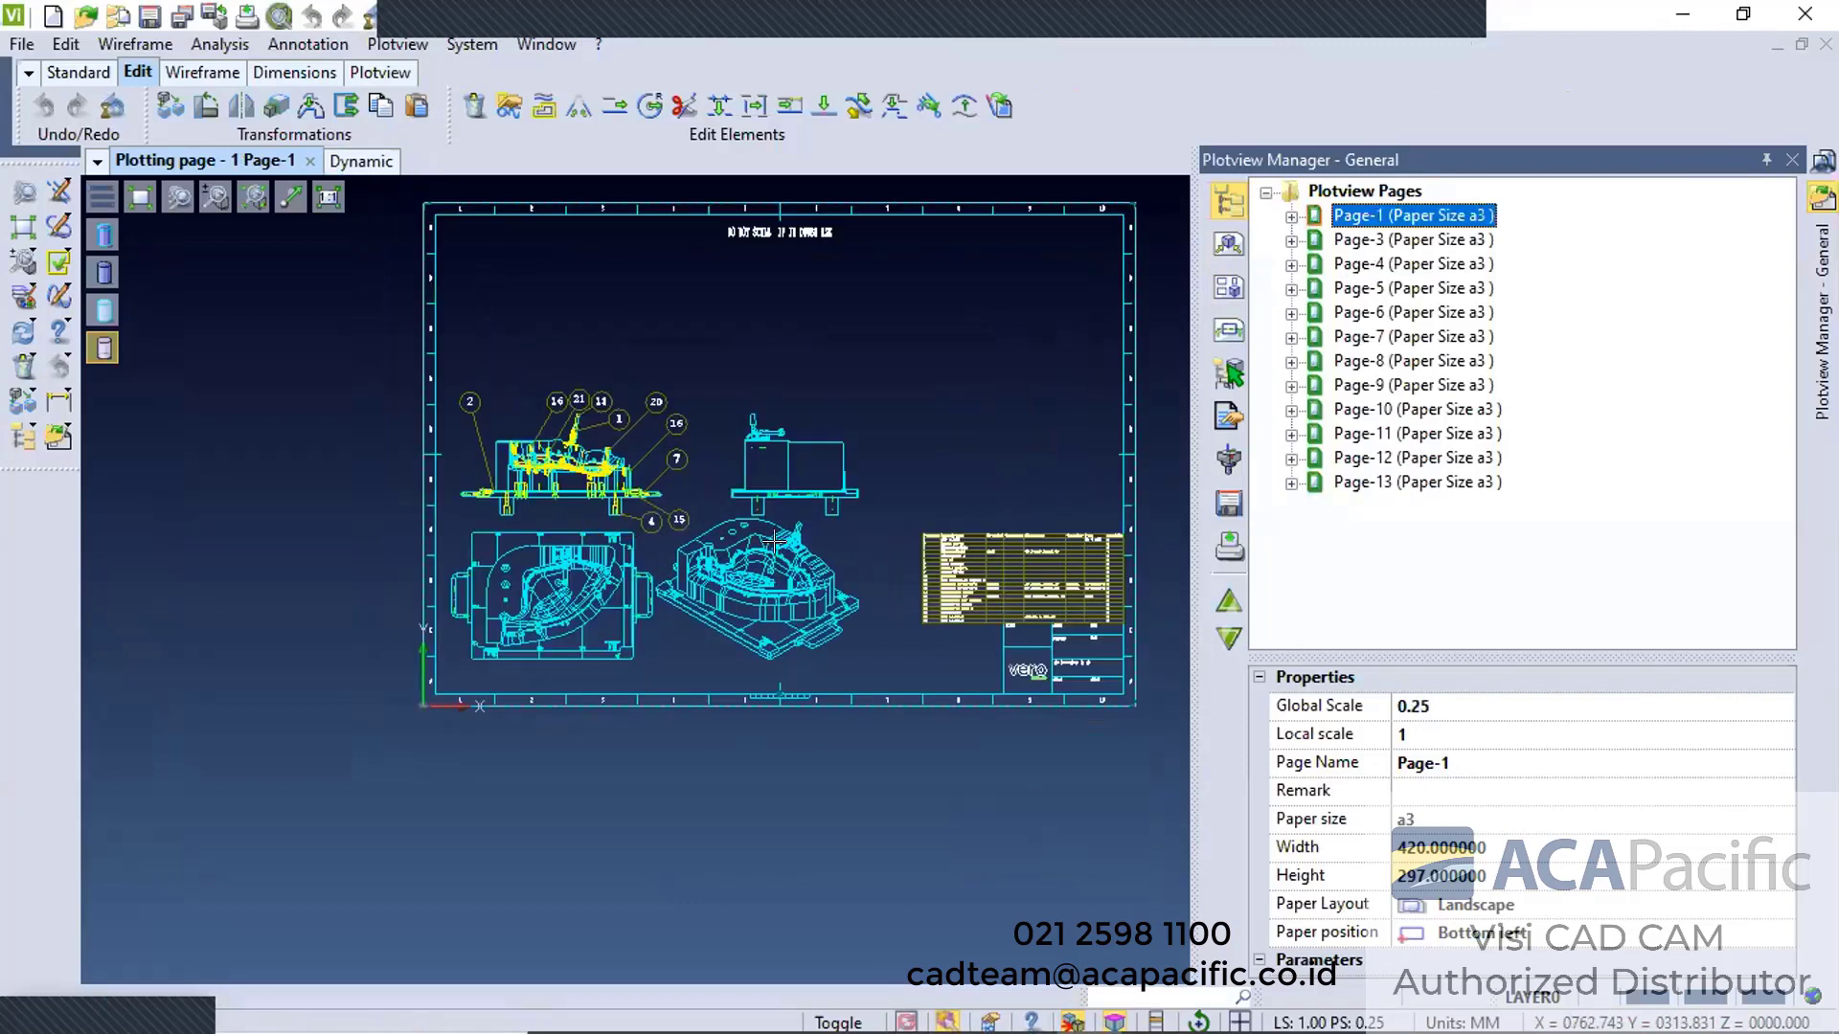
middle_click_drag(774, 542, 725, 555)
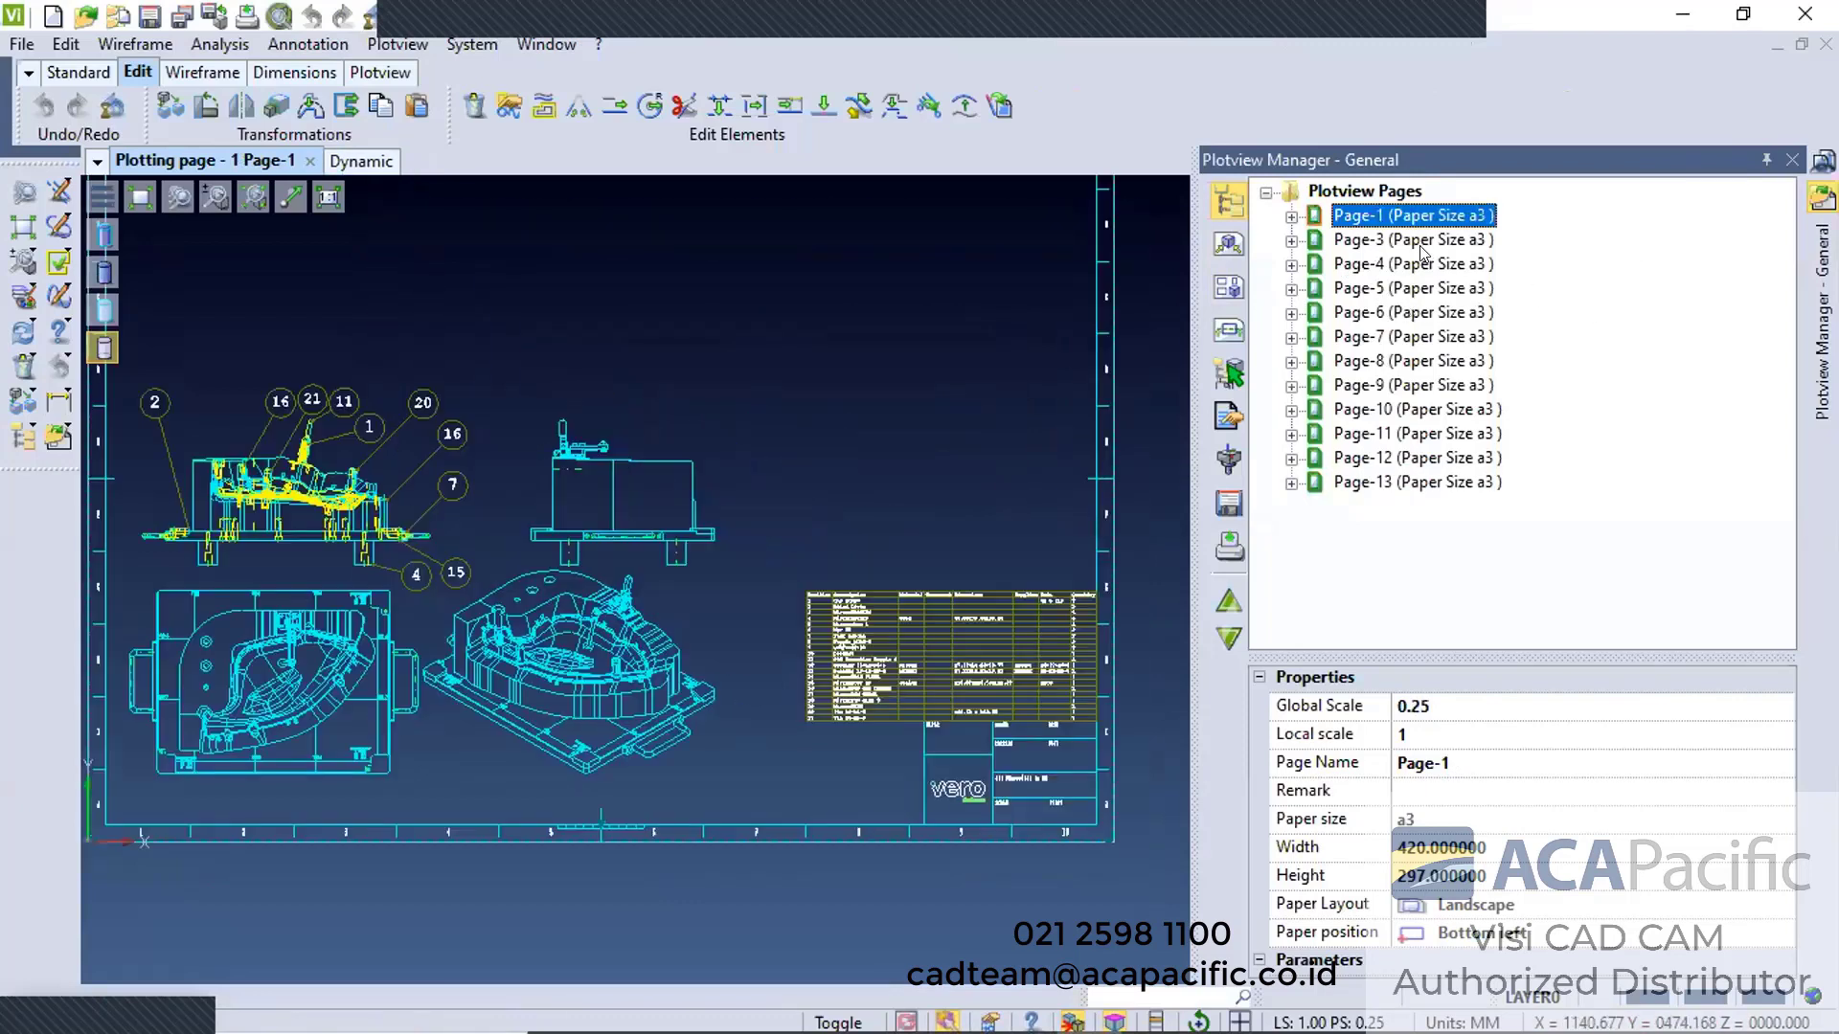
Examine the base plate drawing on Page-3 and the dimensioned pin drawing on Page-5
left_click(1406, 241)
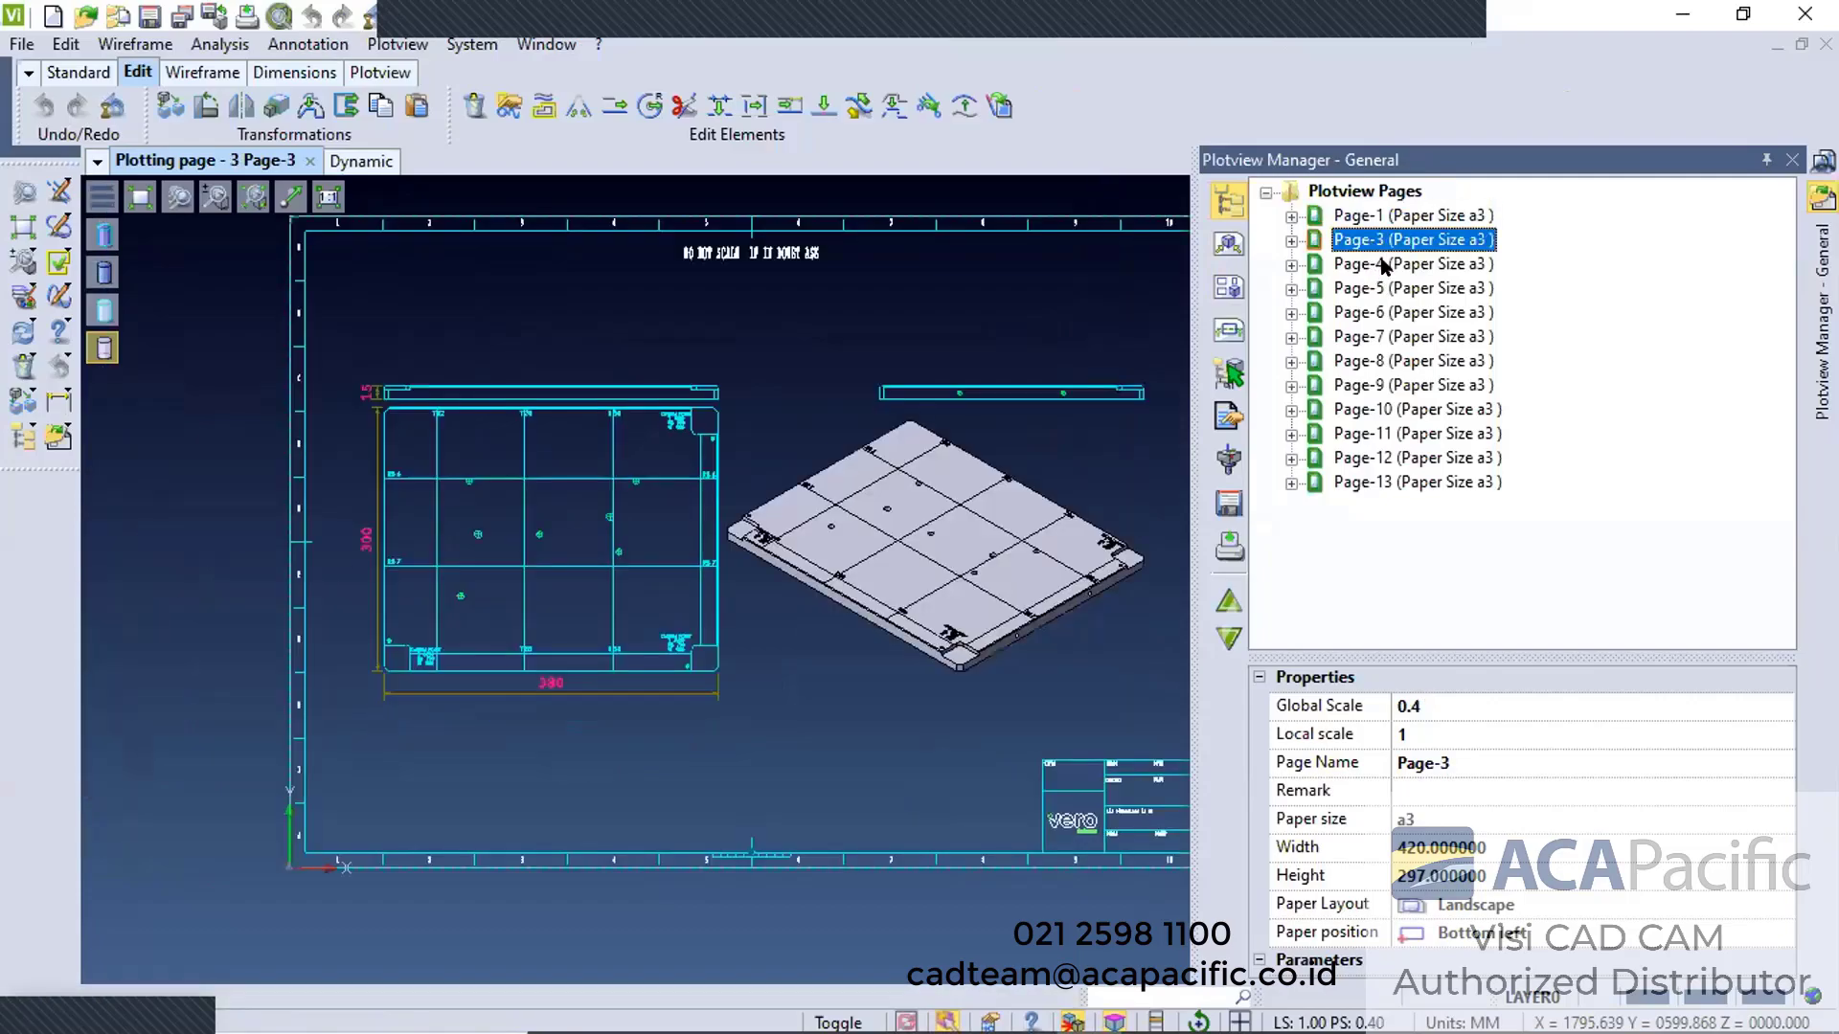
left_click(1369, 289)
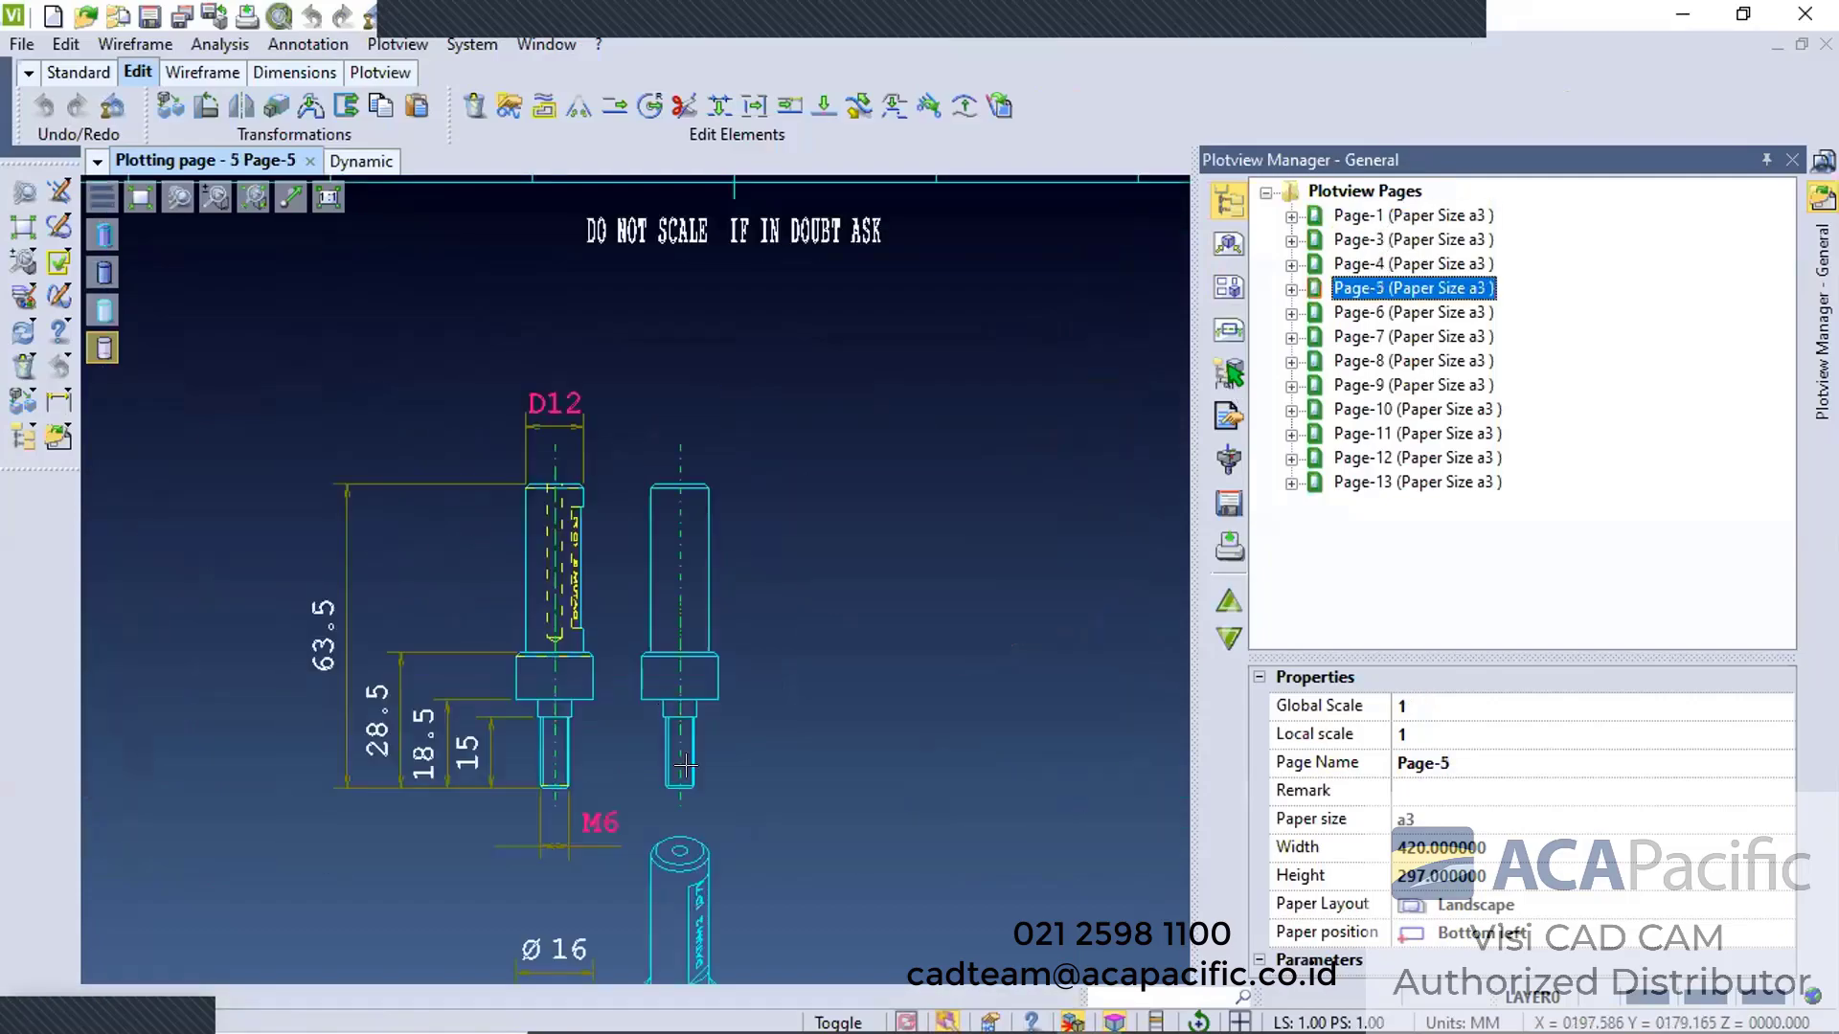
scroll(712, 924, "down", 1)
scroll(706, 422, "up", 3)
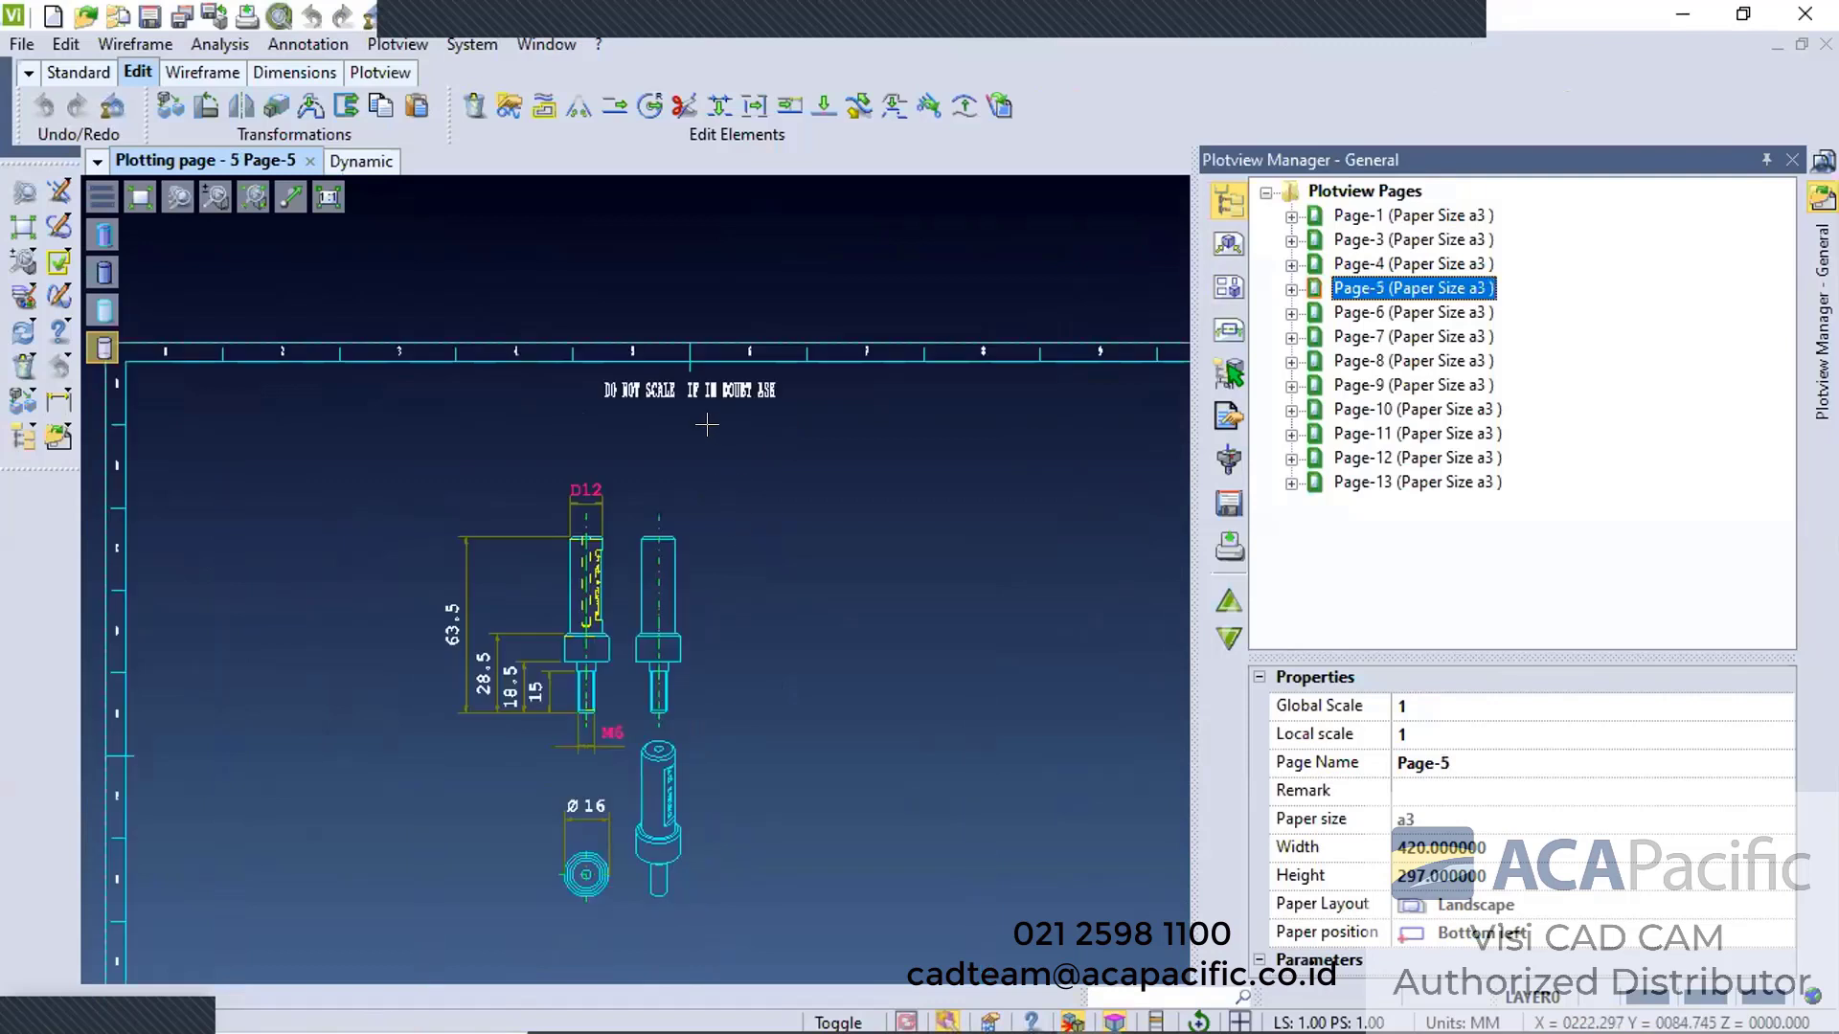
scroll(665, 541, "down", 2)
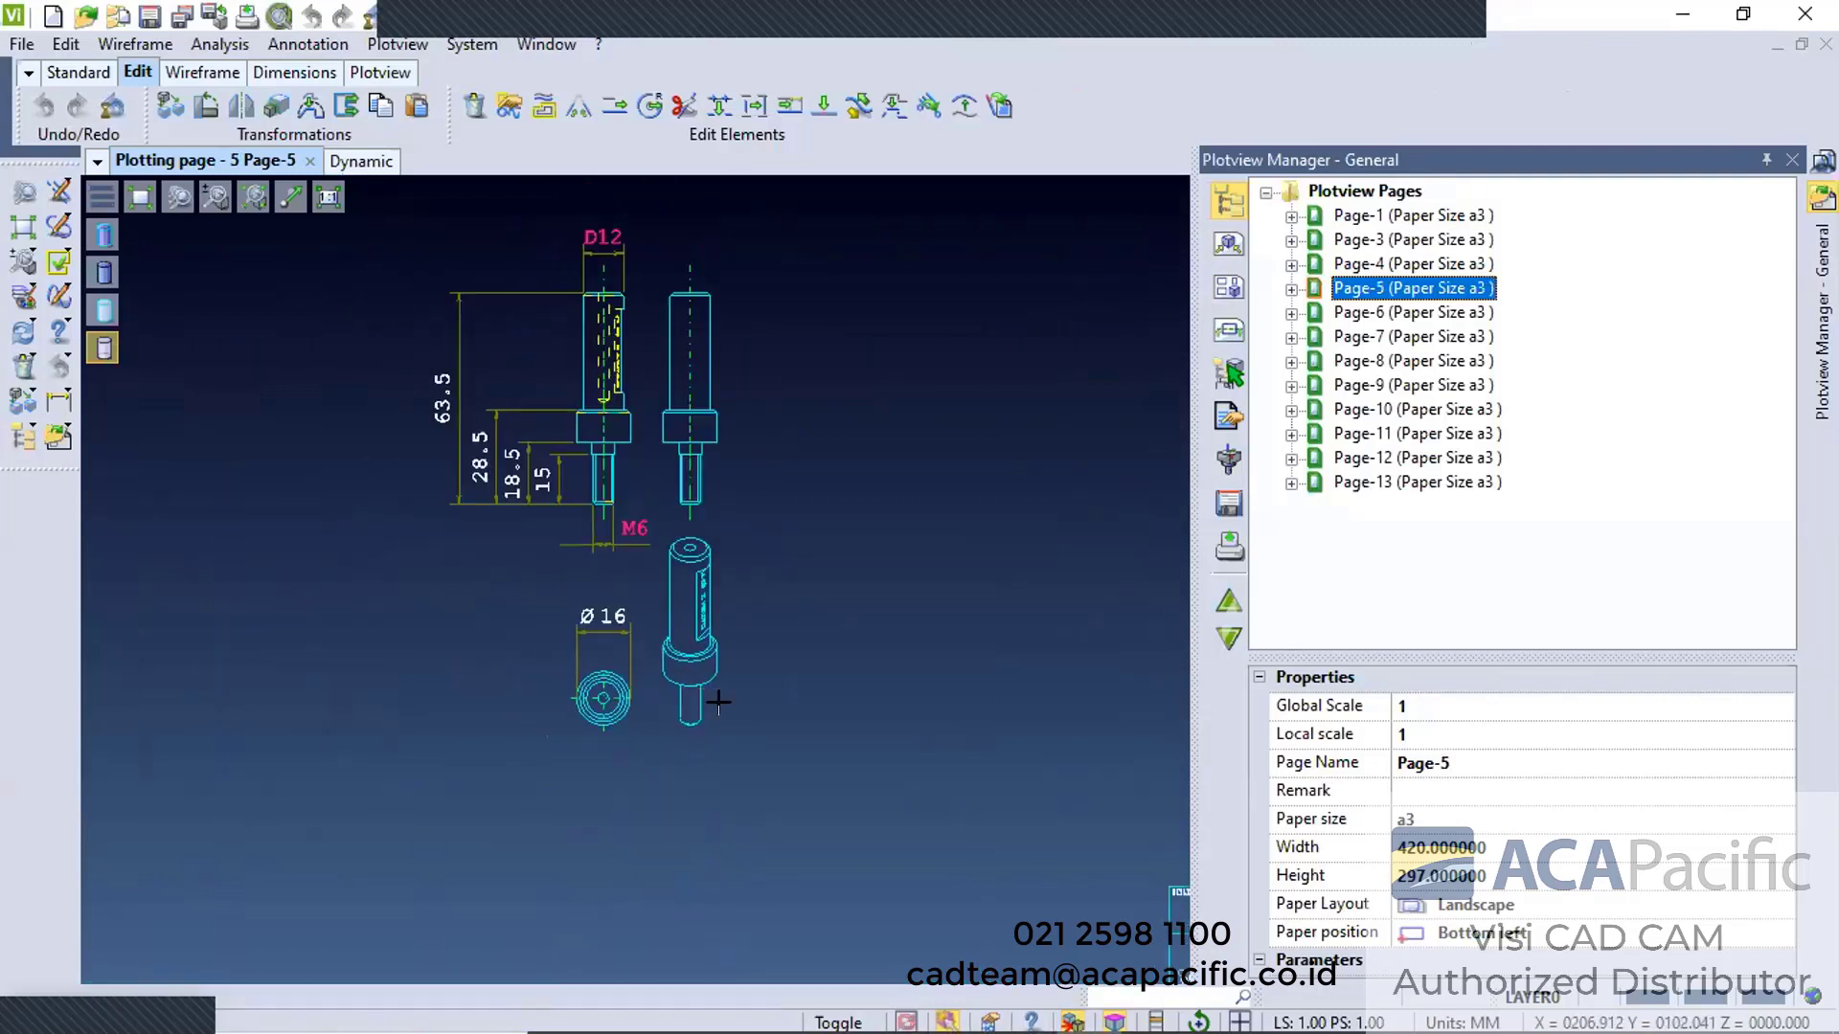
scroll(795, 553, "down", 2)
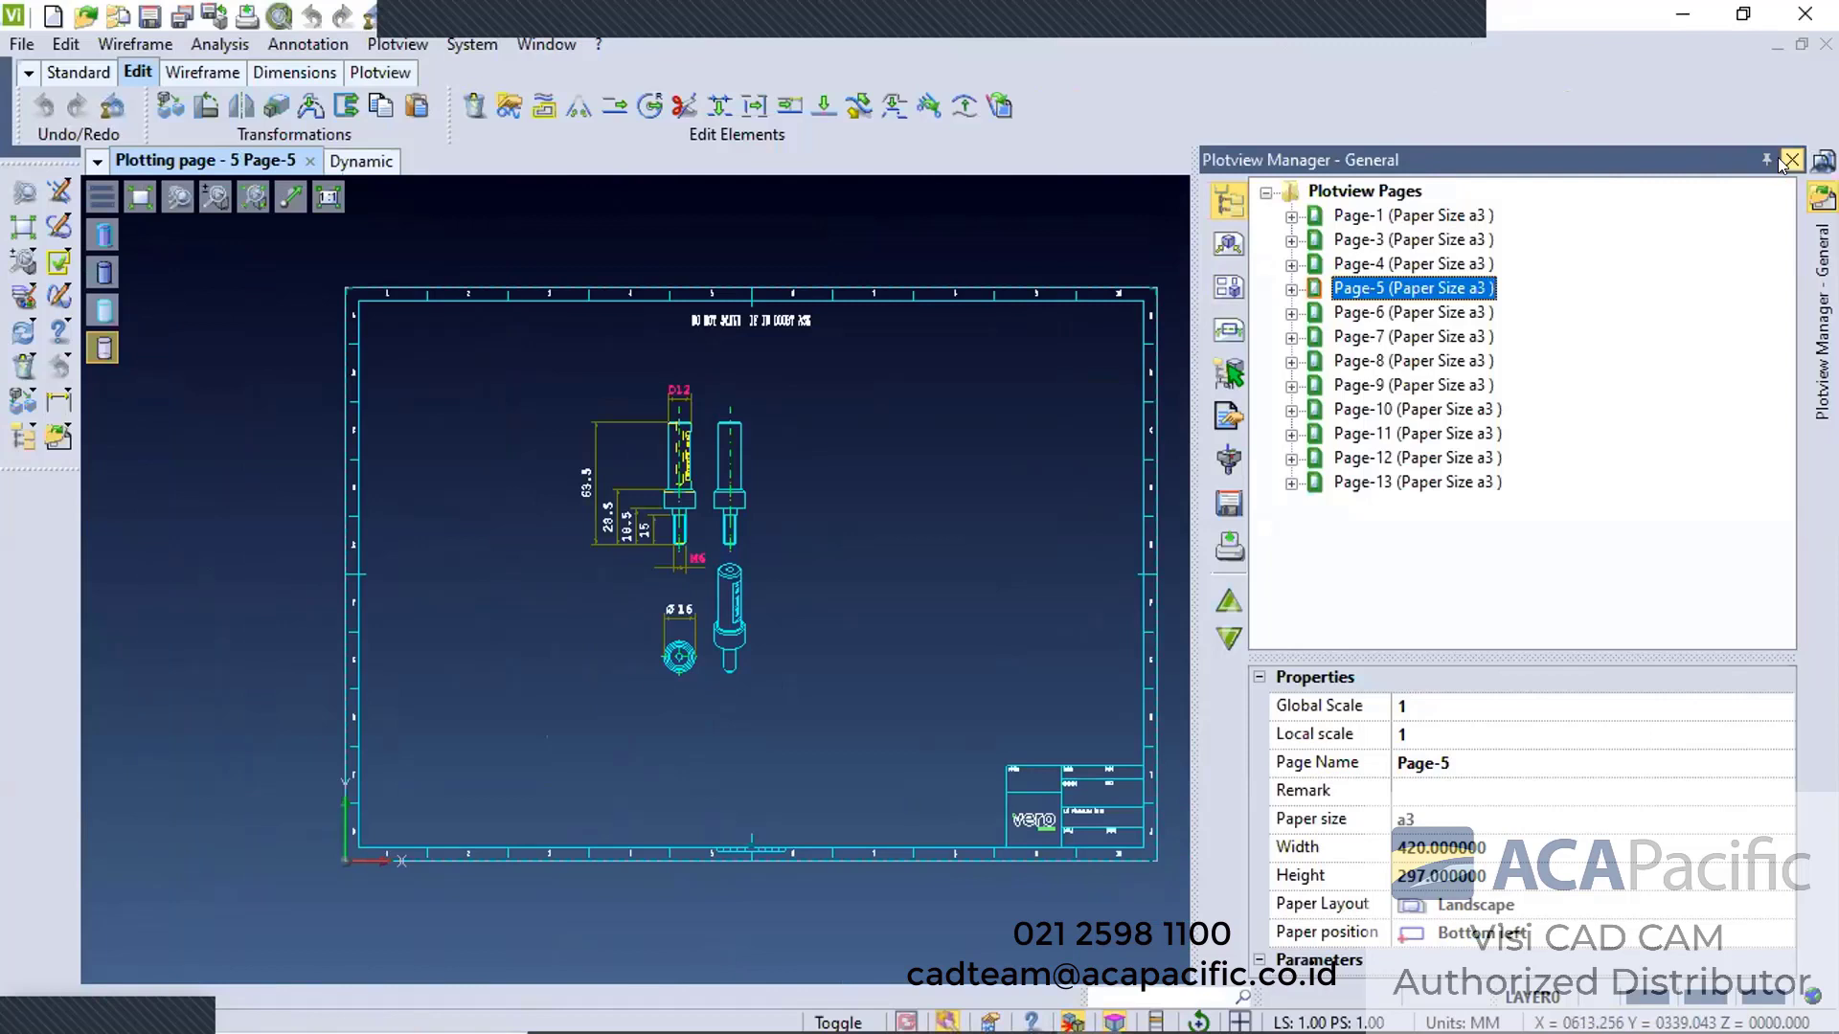
scroll(594, 579, "down", 1)
mouse_move(246, 287)
left_mouse_down()
mouse_move(934, 828)
mouse_move(1135, 955)
left_mouse_up()
right_click(1004, 343)
double_click(1402, 217)
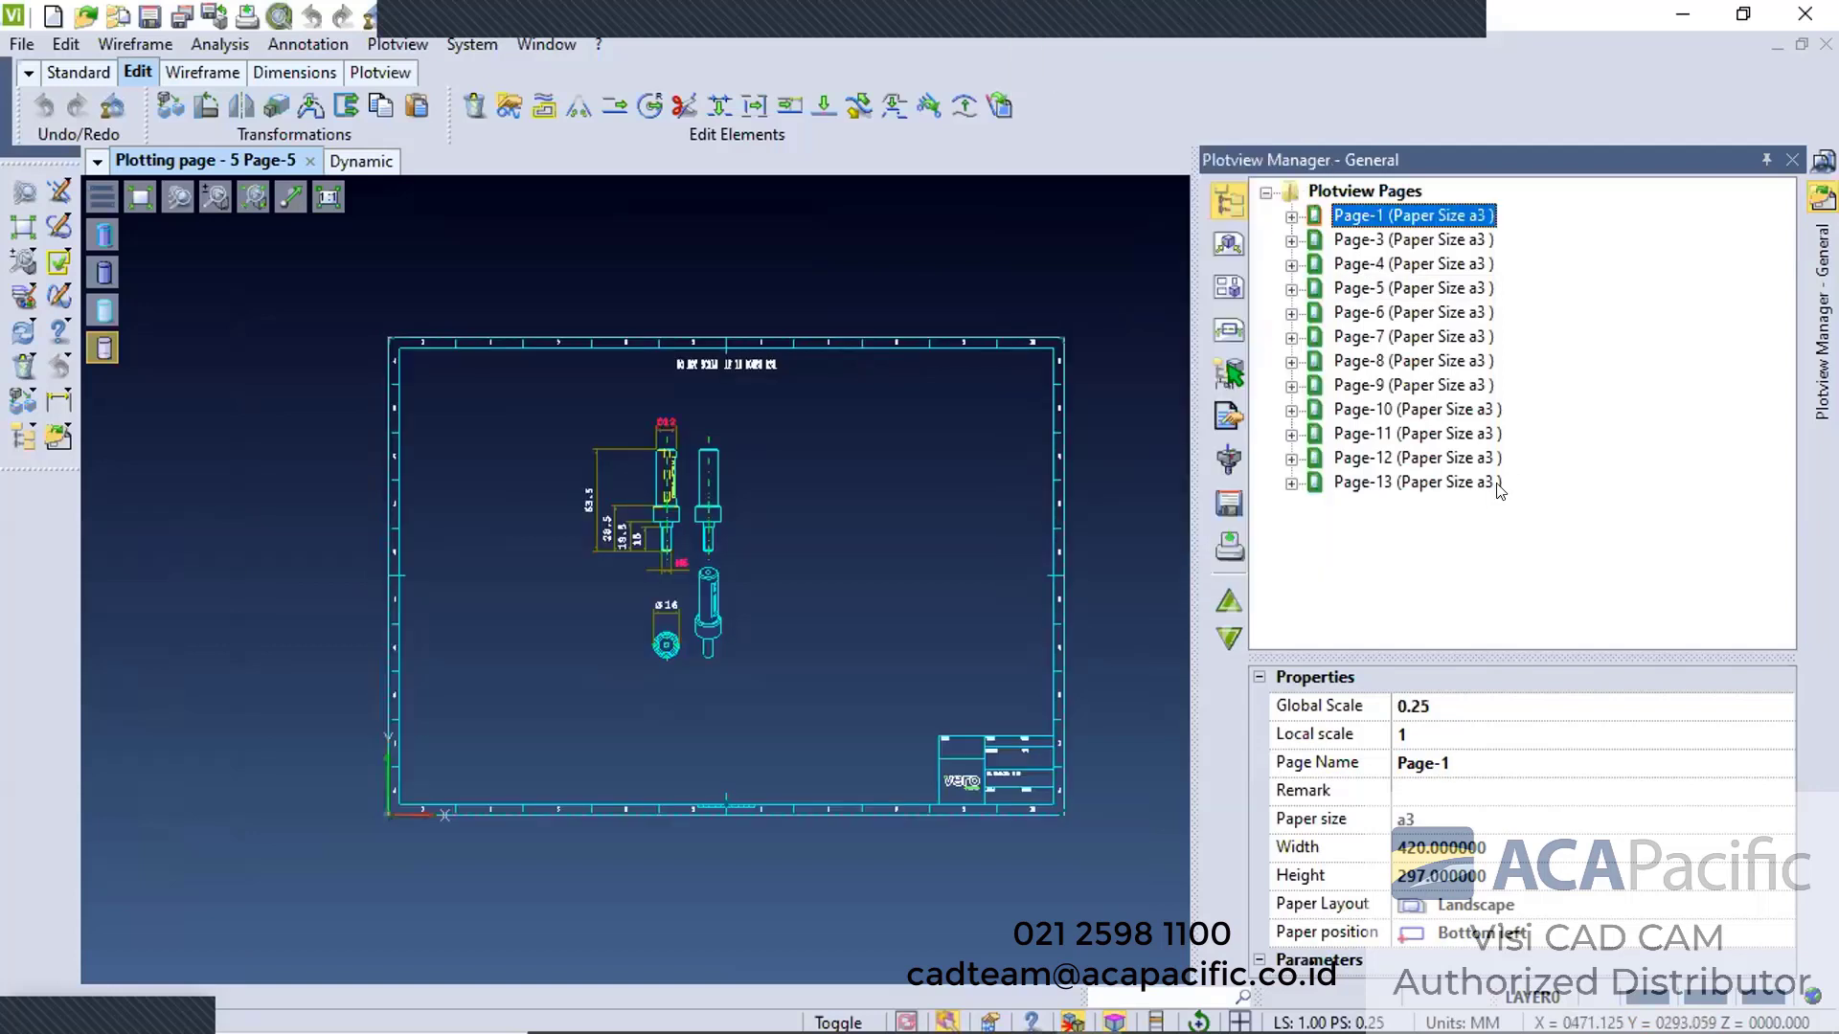
left_click(1080, 528)
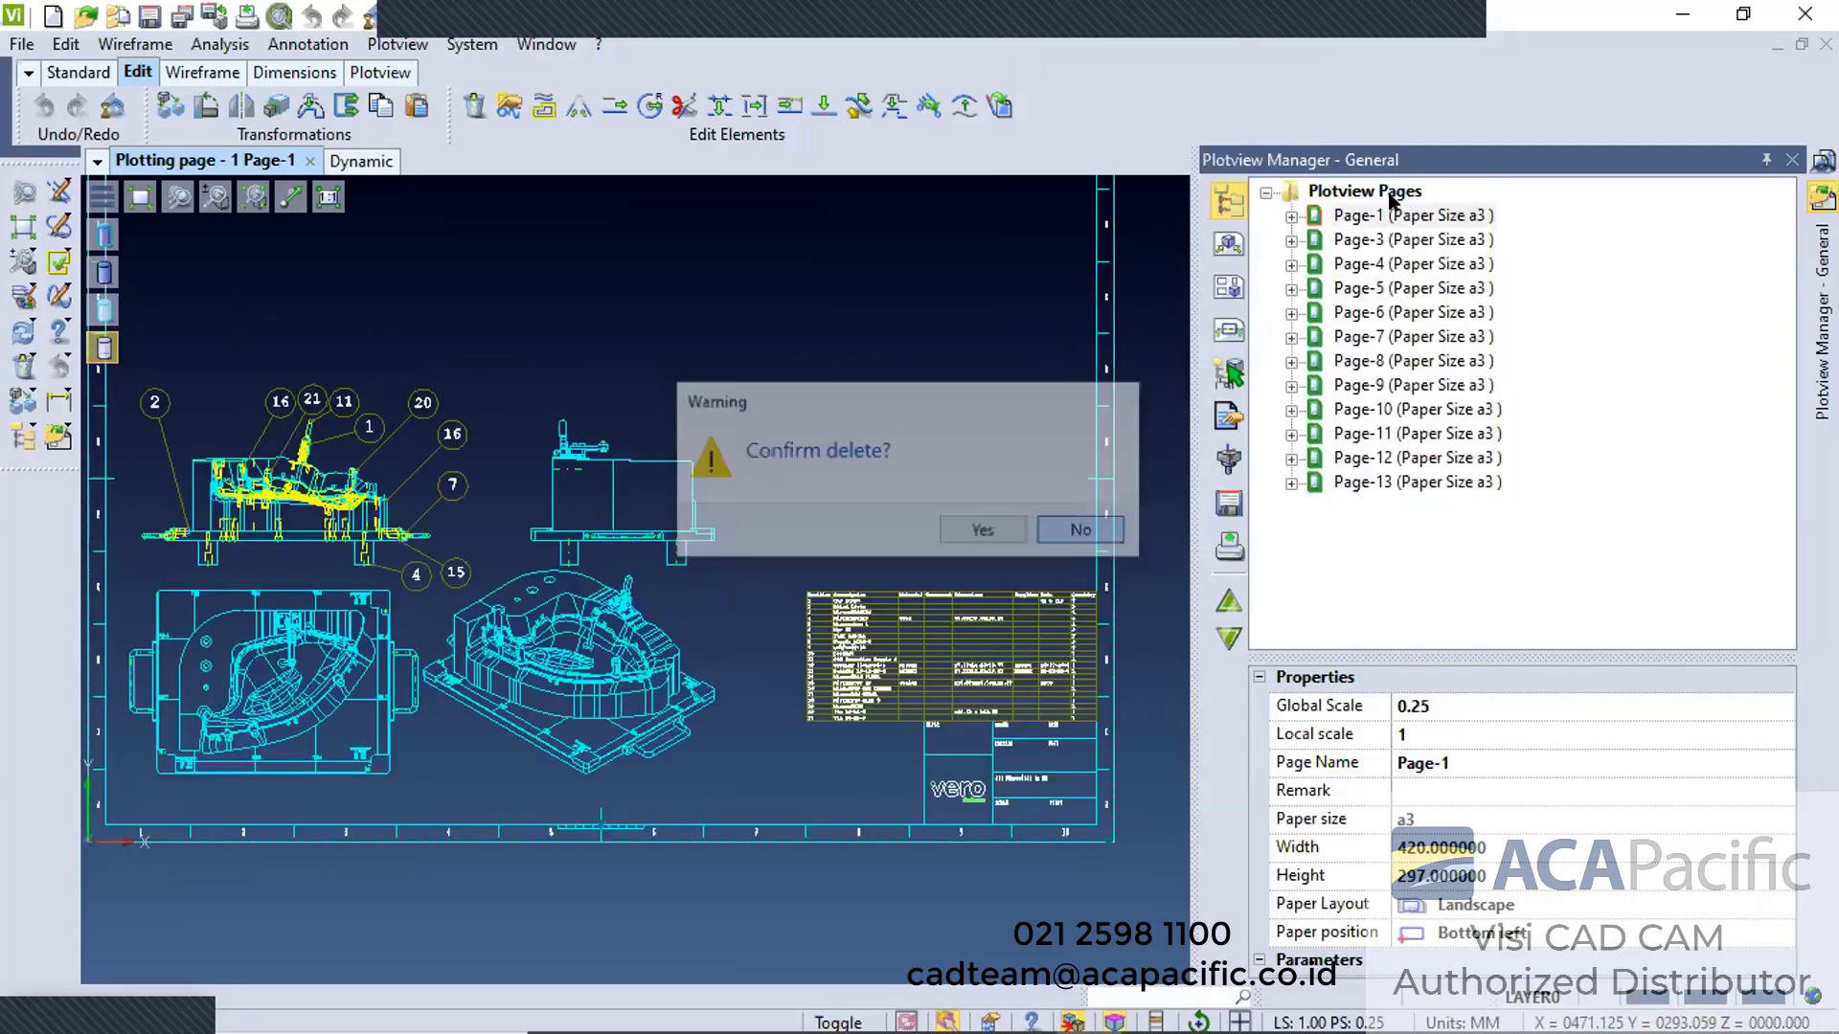
Delete all the existing plotview pages, from Page-1 through Page-13, and confirm the deletion
right_click(1395, 193)
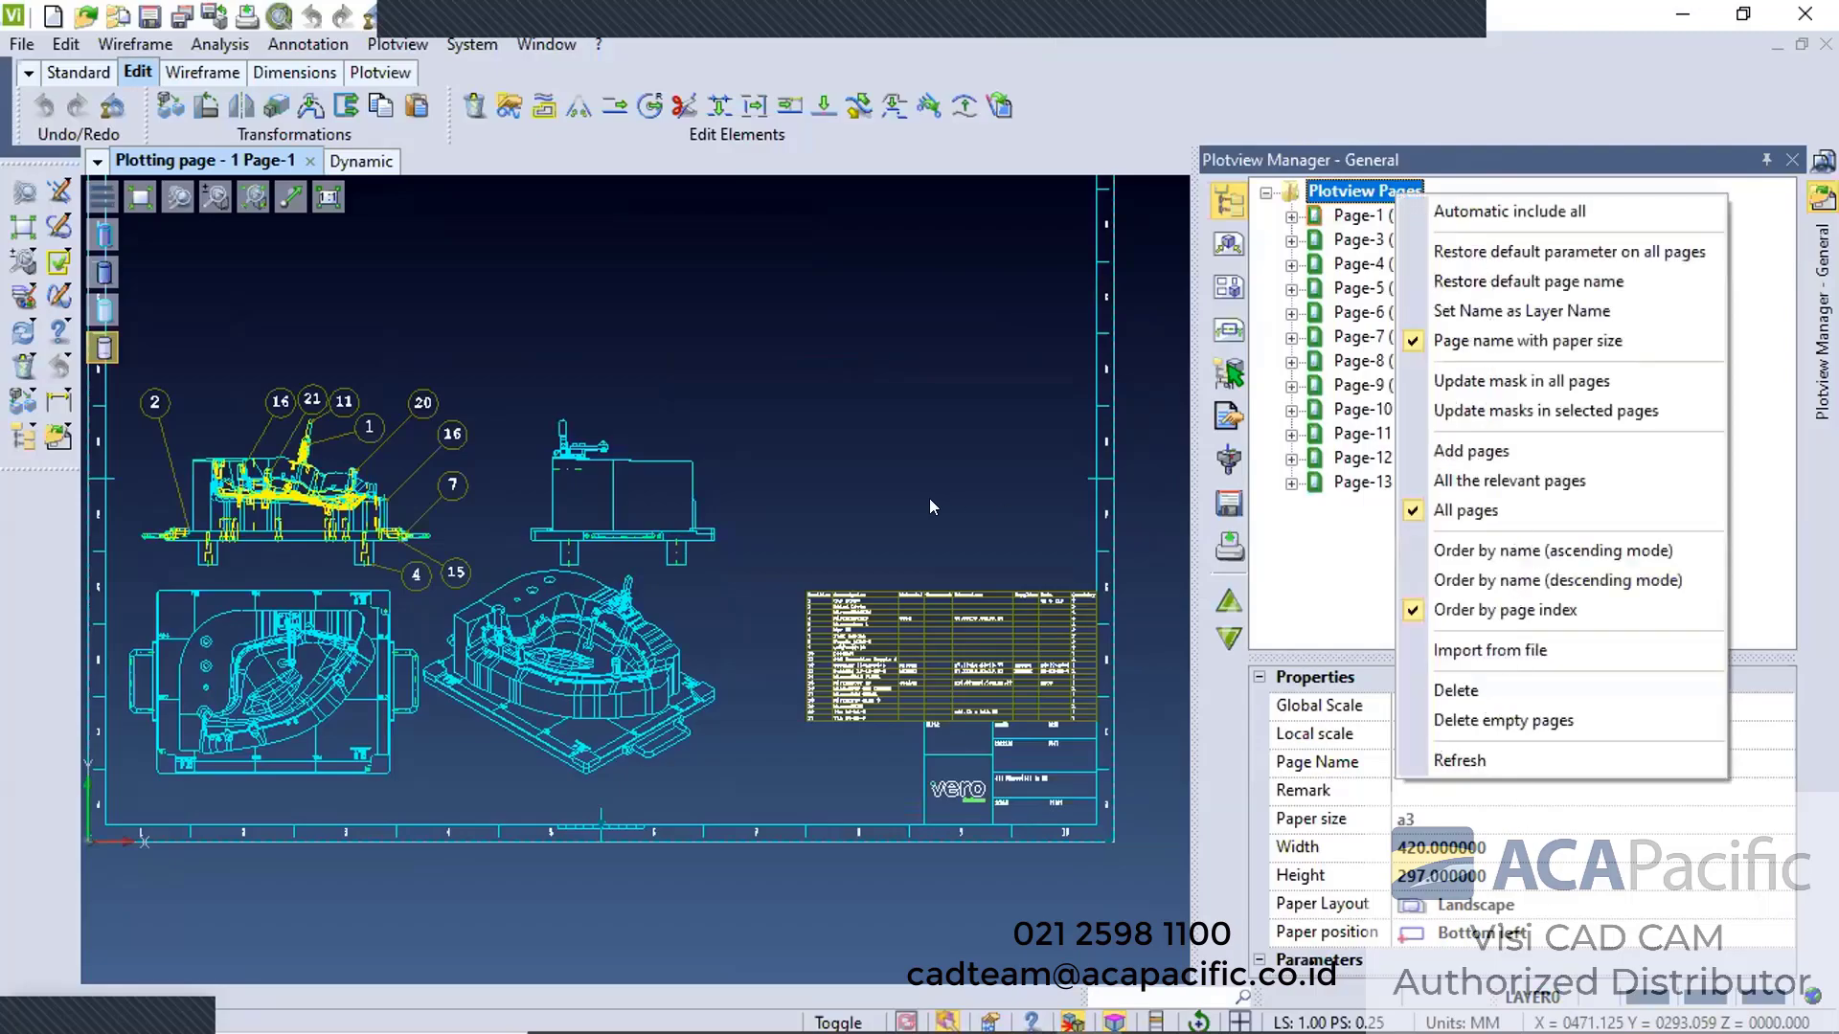
left_click(1552, 721)
right_click(1377, 192)
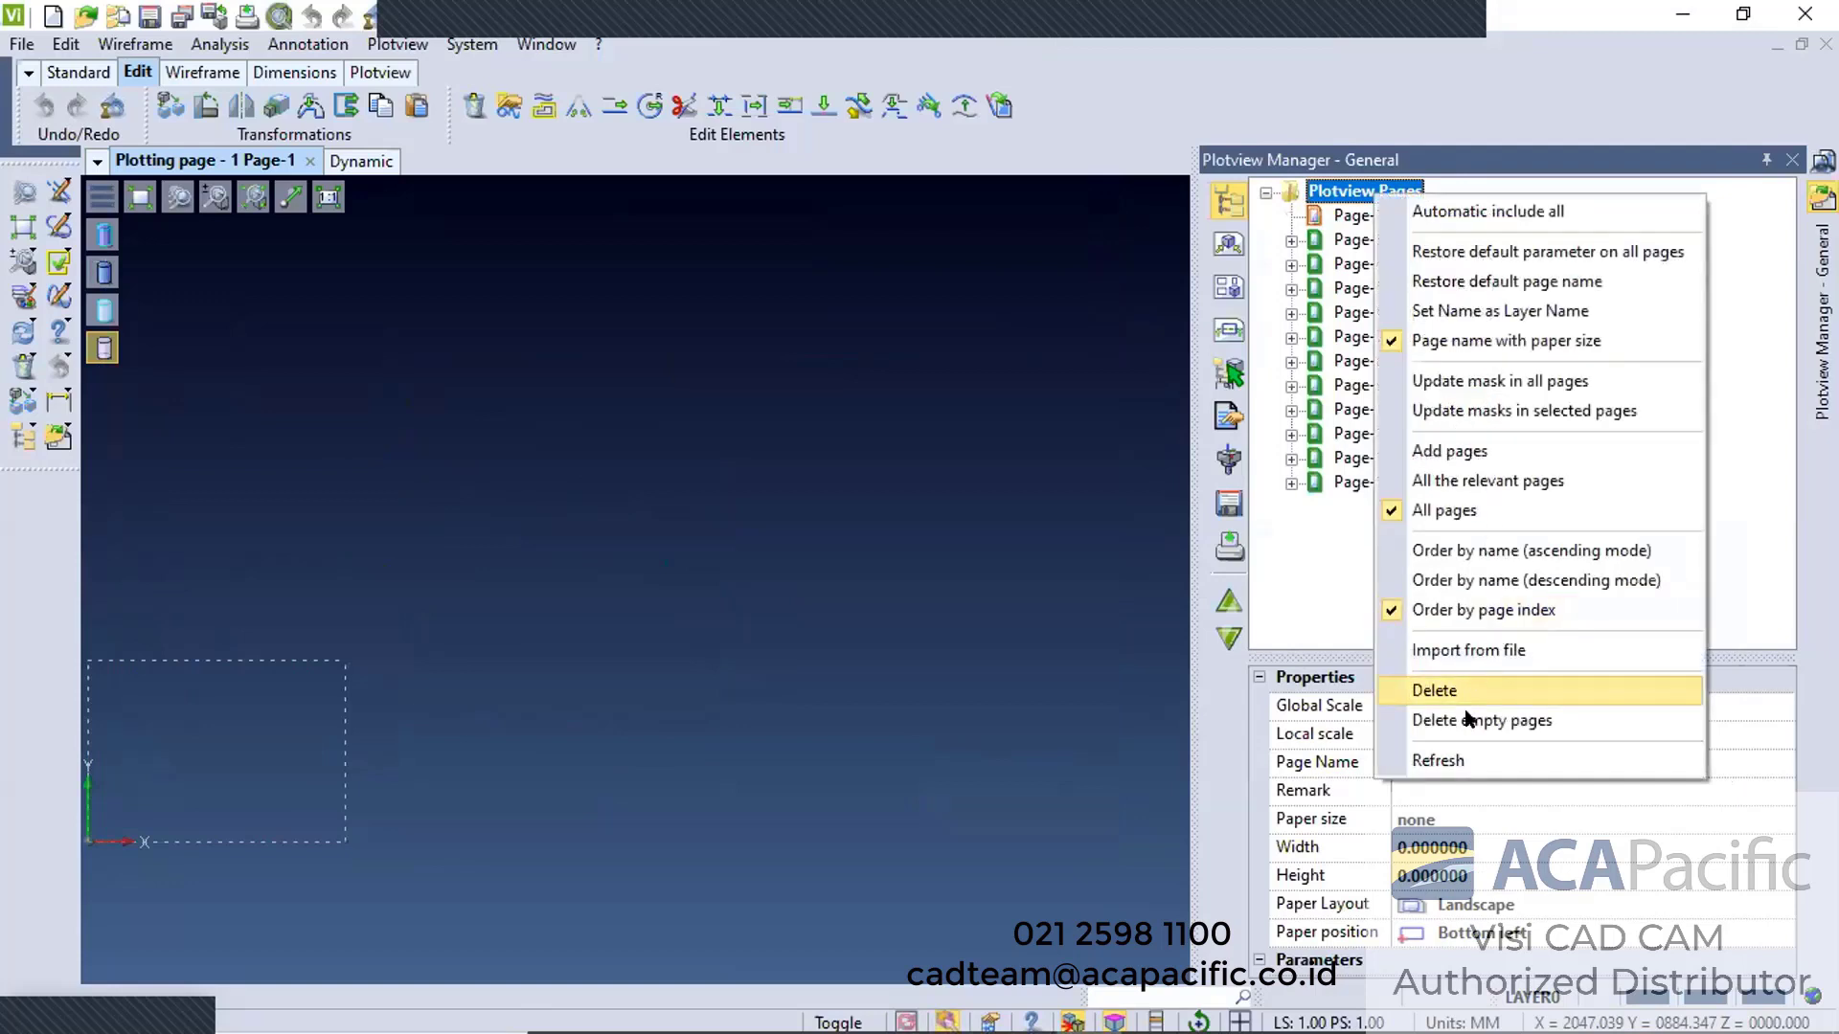
left_click(1473, 690)
left_click(1480, 755)
left_click(1476, 473)
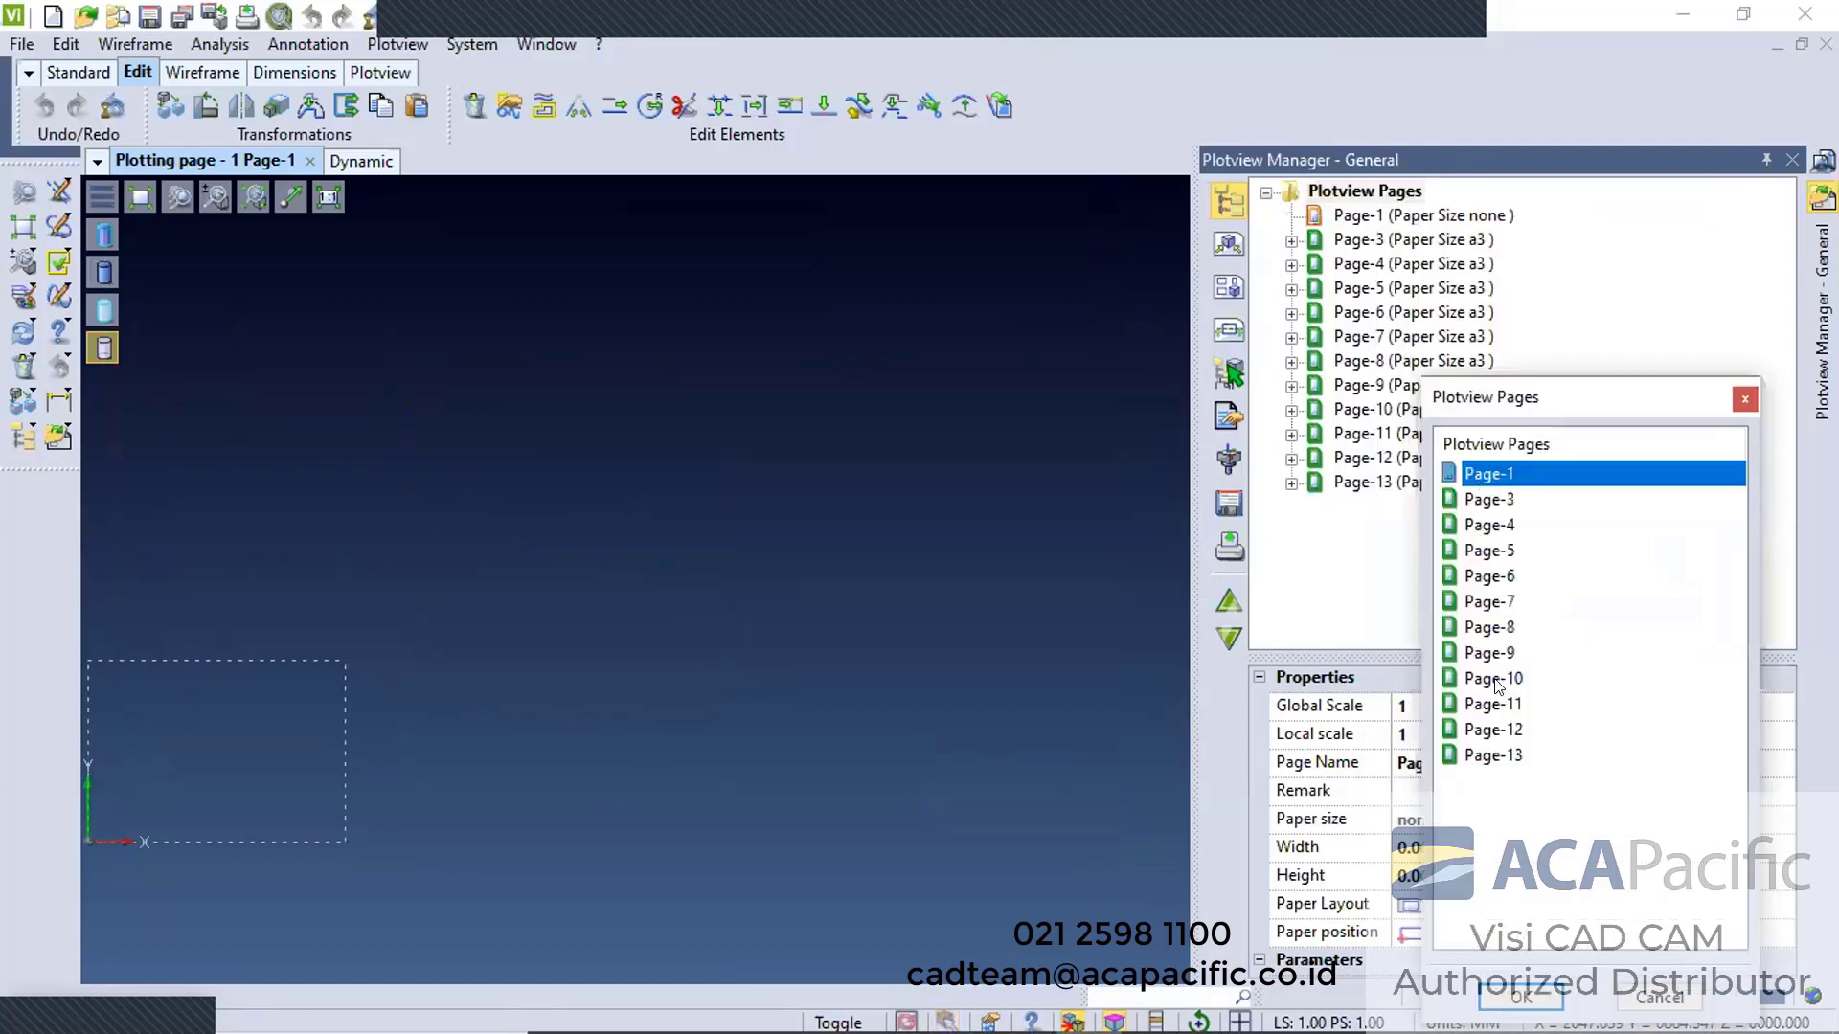
left_click(1480, 756)
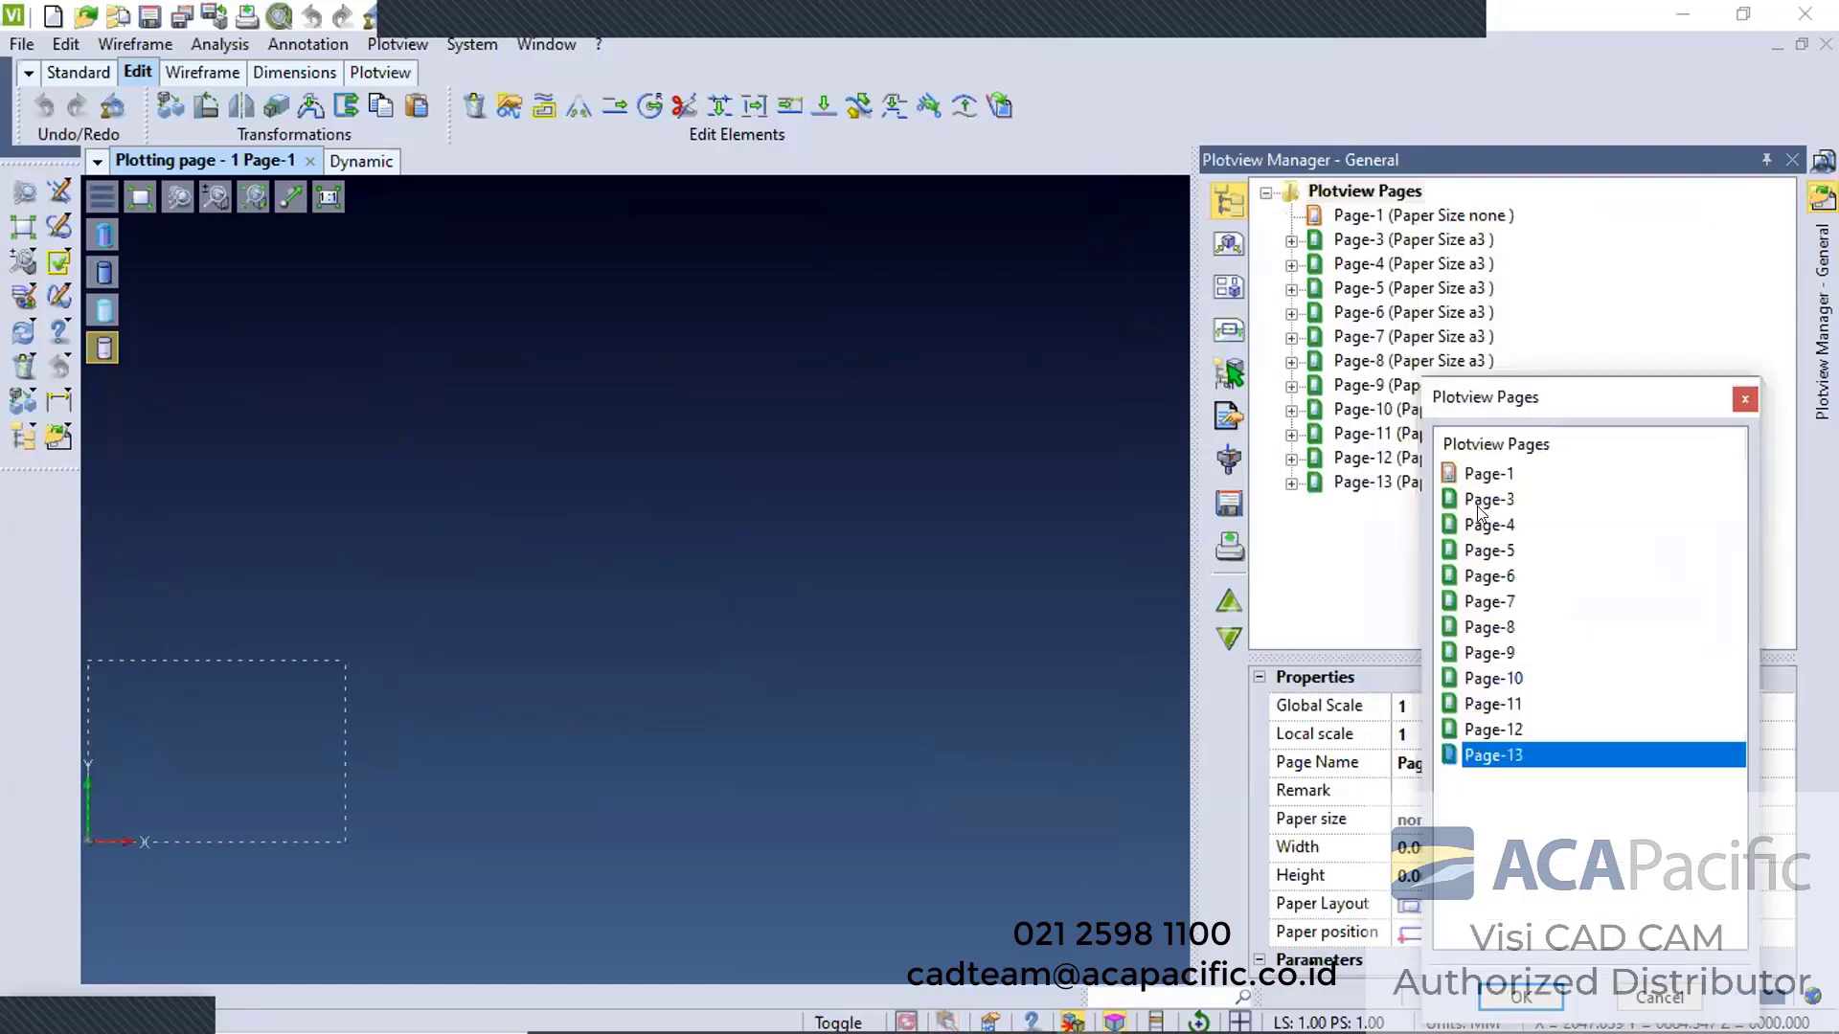
left_click(1481, 500, "shift")
left_click(1481, 524, "shift")
left_click(1480, 754, "ctrl")
left_click(1480, 730, "ctrl")
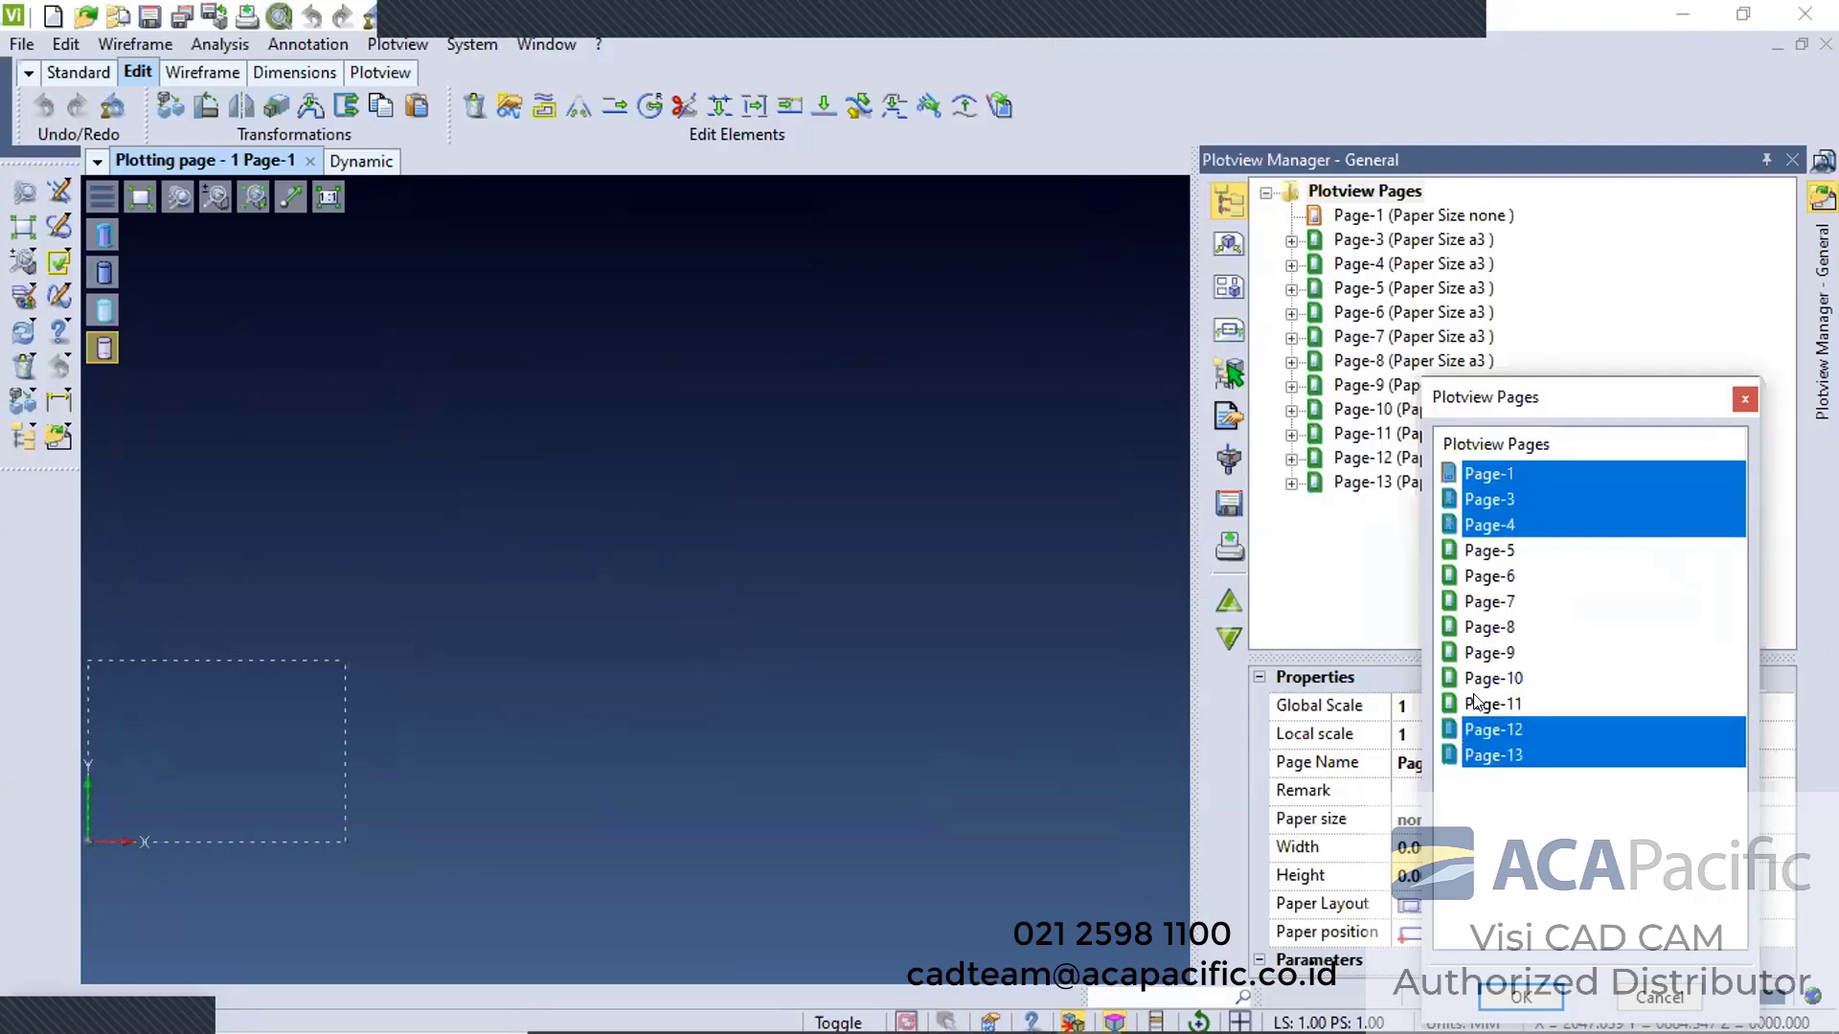
left_click(1477, 704, "ctrl")
key("ctrl+a")
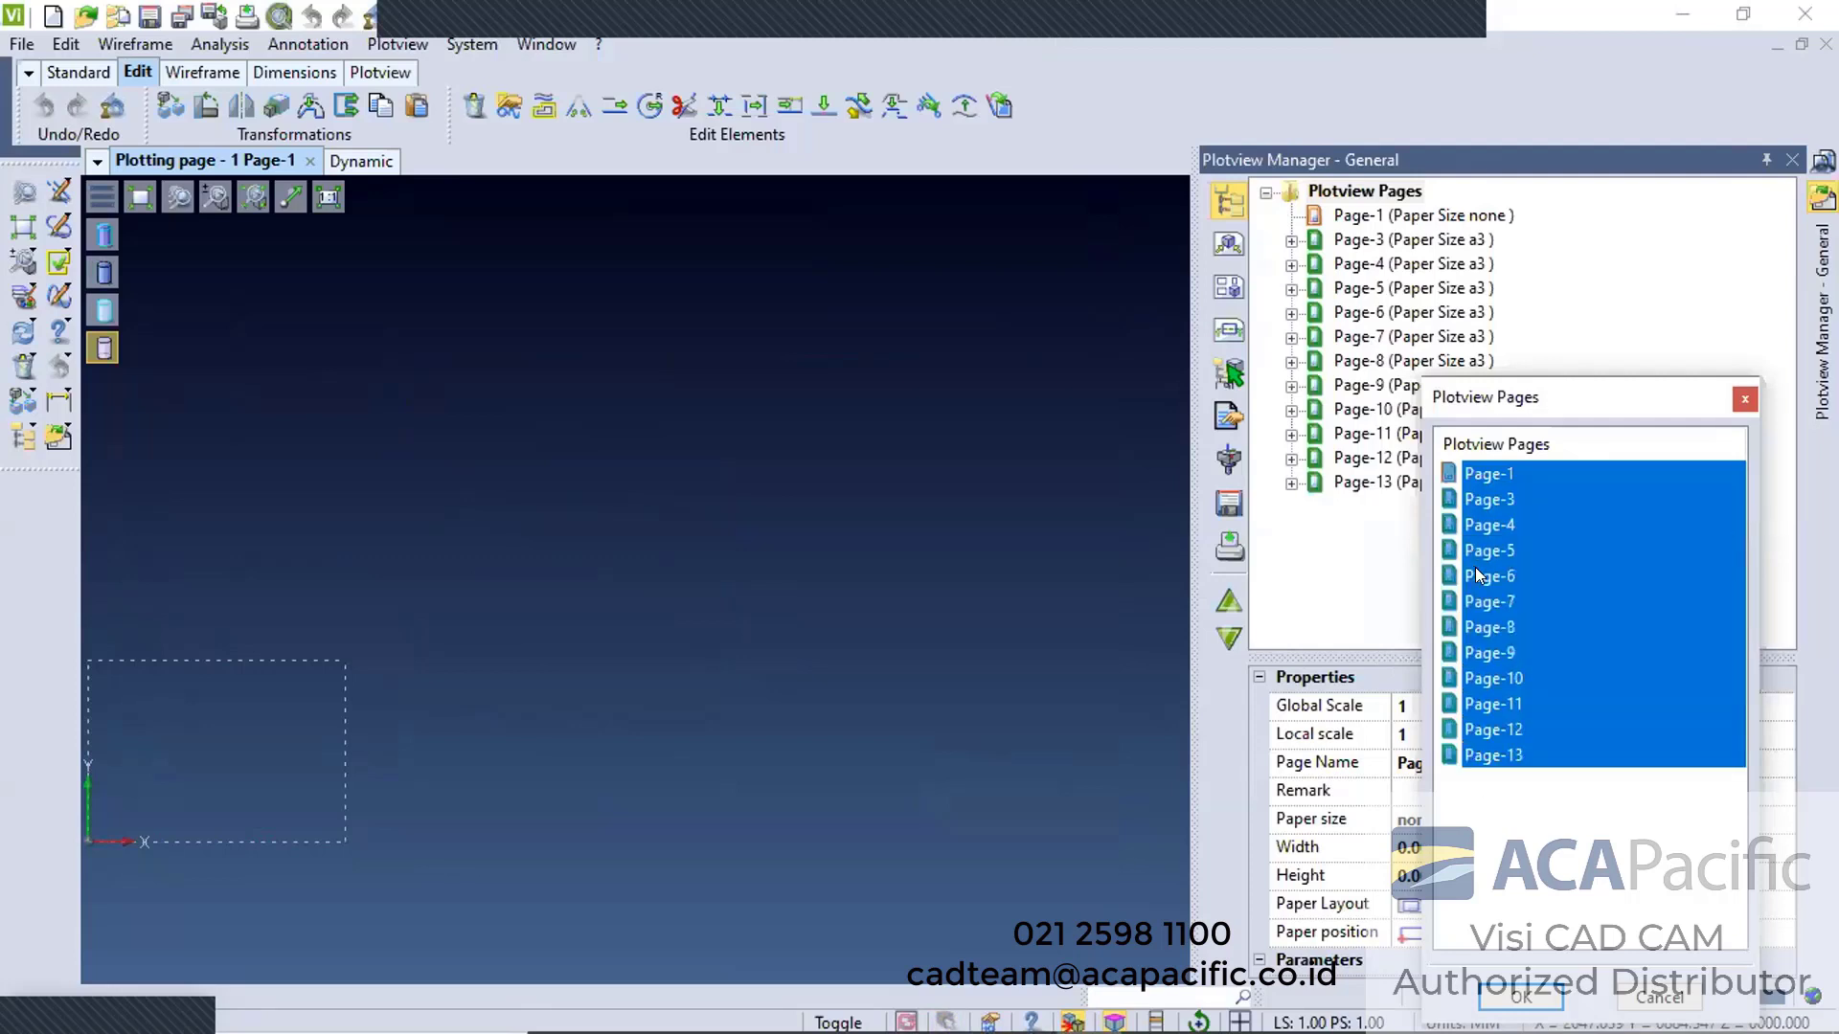
left_click(1521, 991)
left_click(973, 529)
scroll(970, 517, "down", 5)
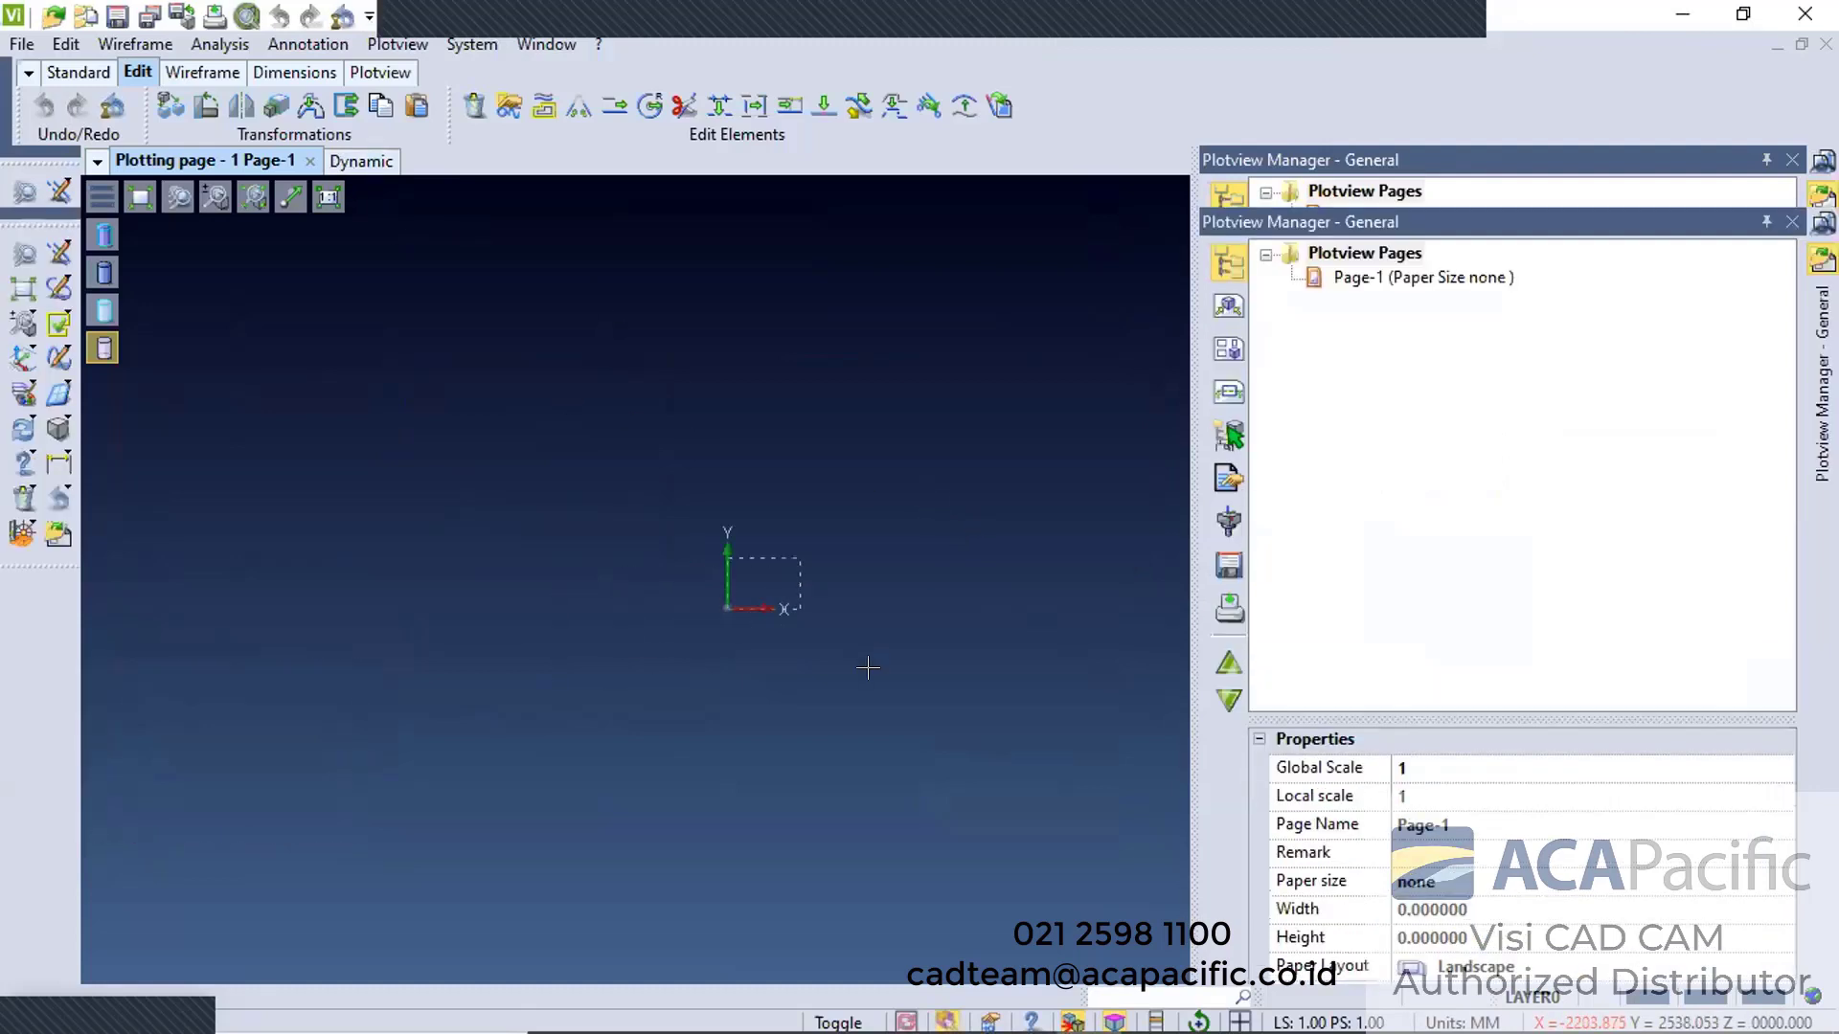
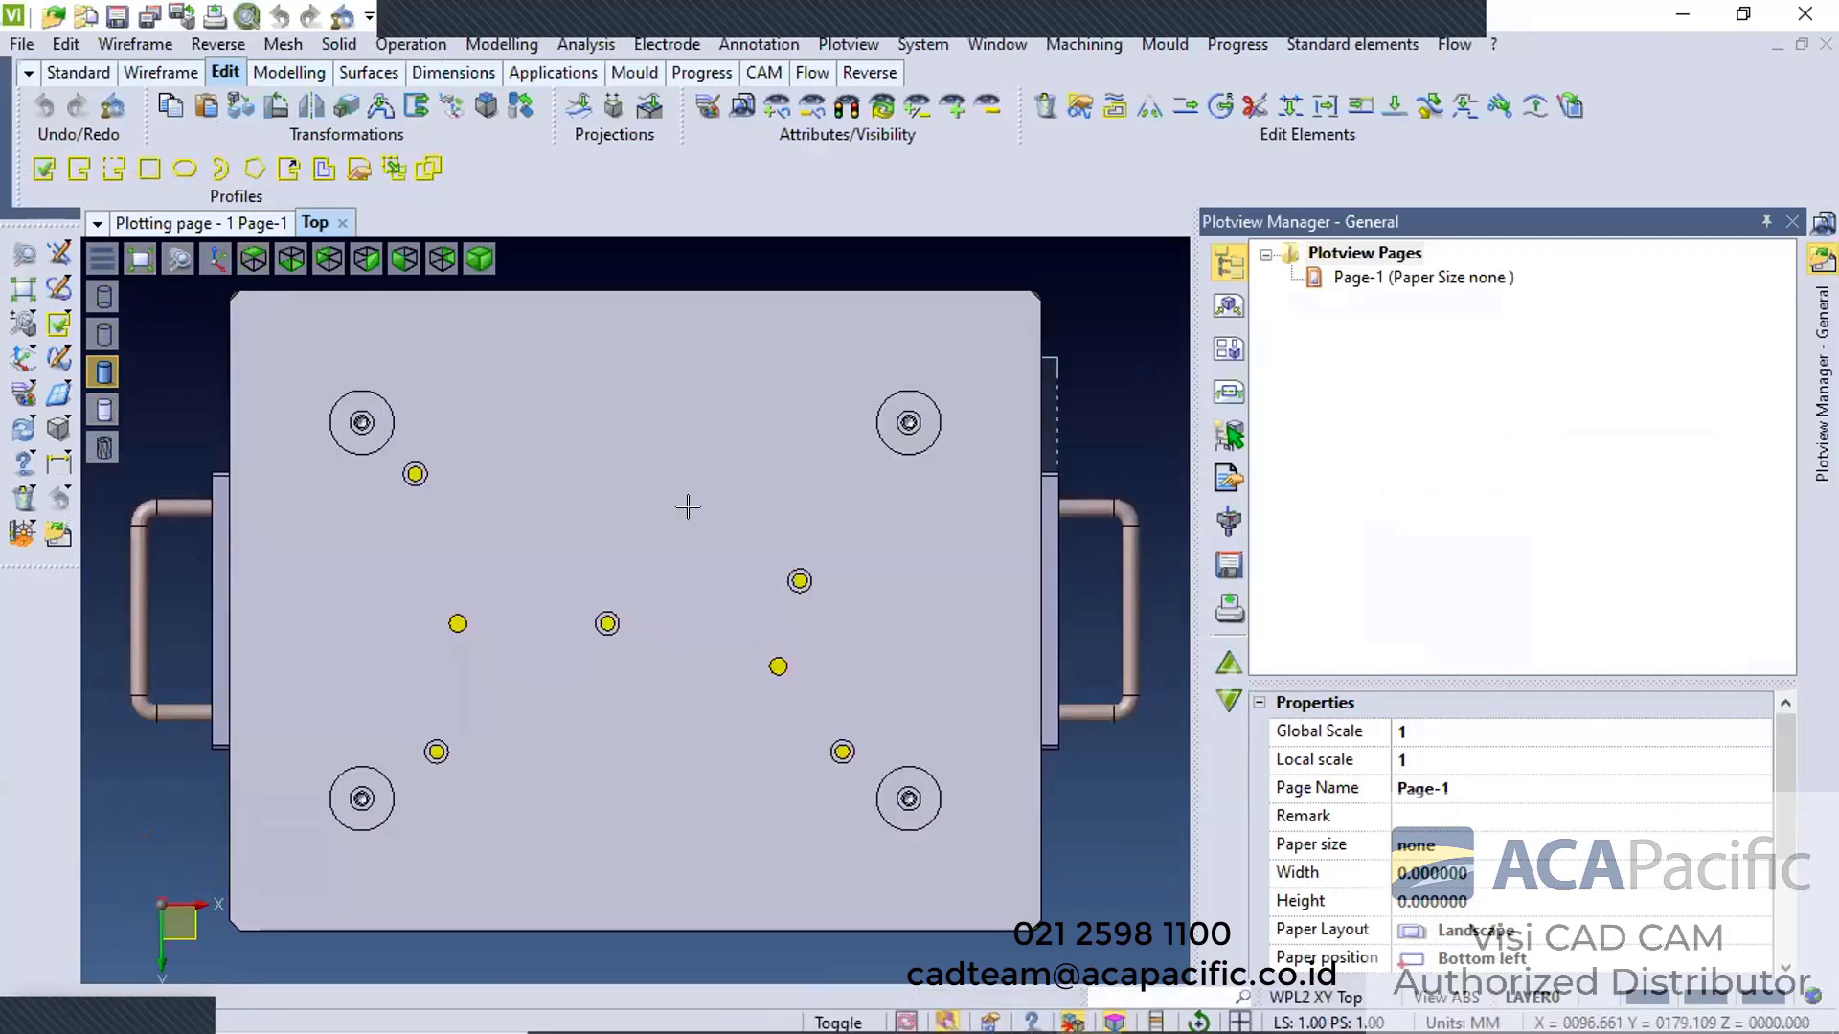
Examine the 3D fixture model from several angles, including the datum point markings, corner blocks, pins and handles
middle_click_drag(803, 617, 757, 595)
left_click(254, 259)
scroll(842, 578, "up", 3)
scroll(758, 534, "down", 4)
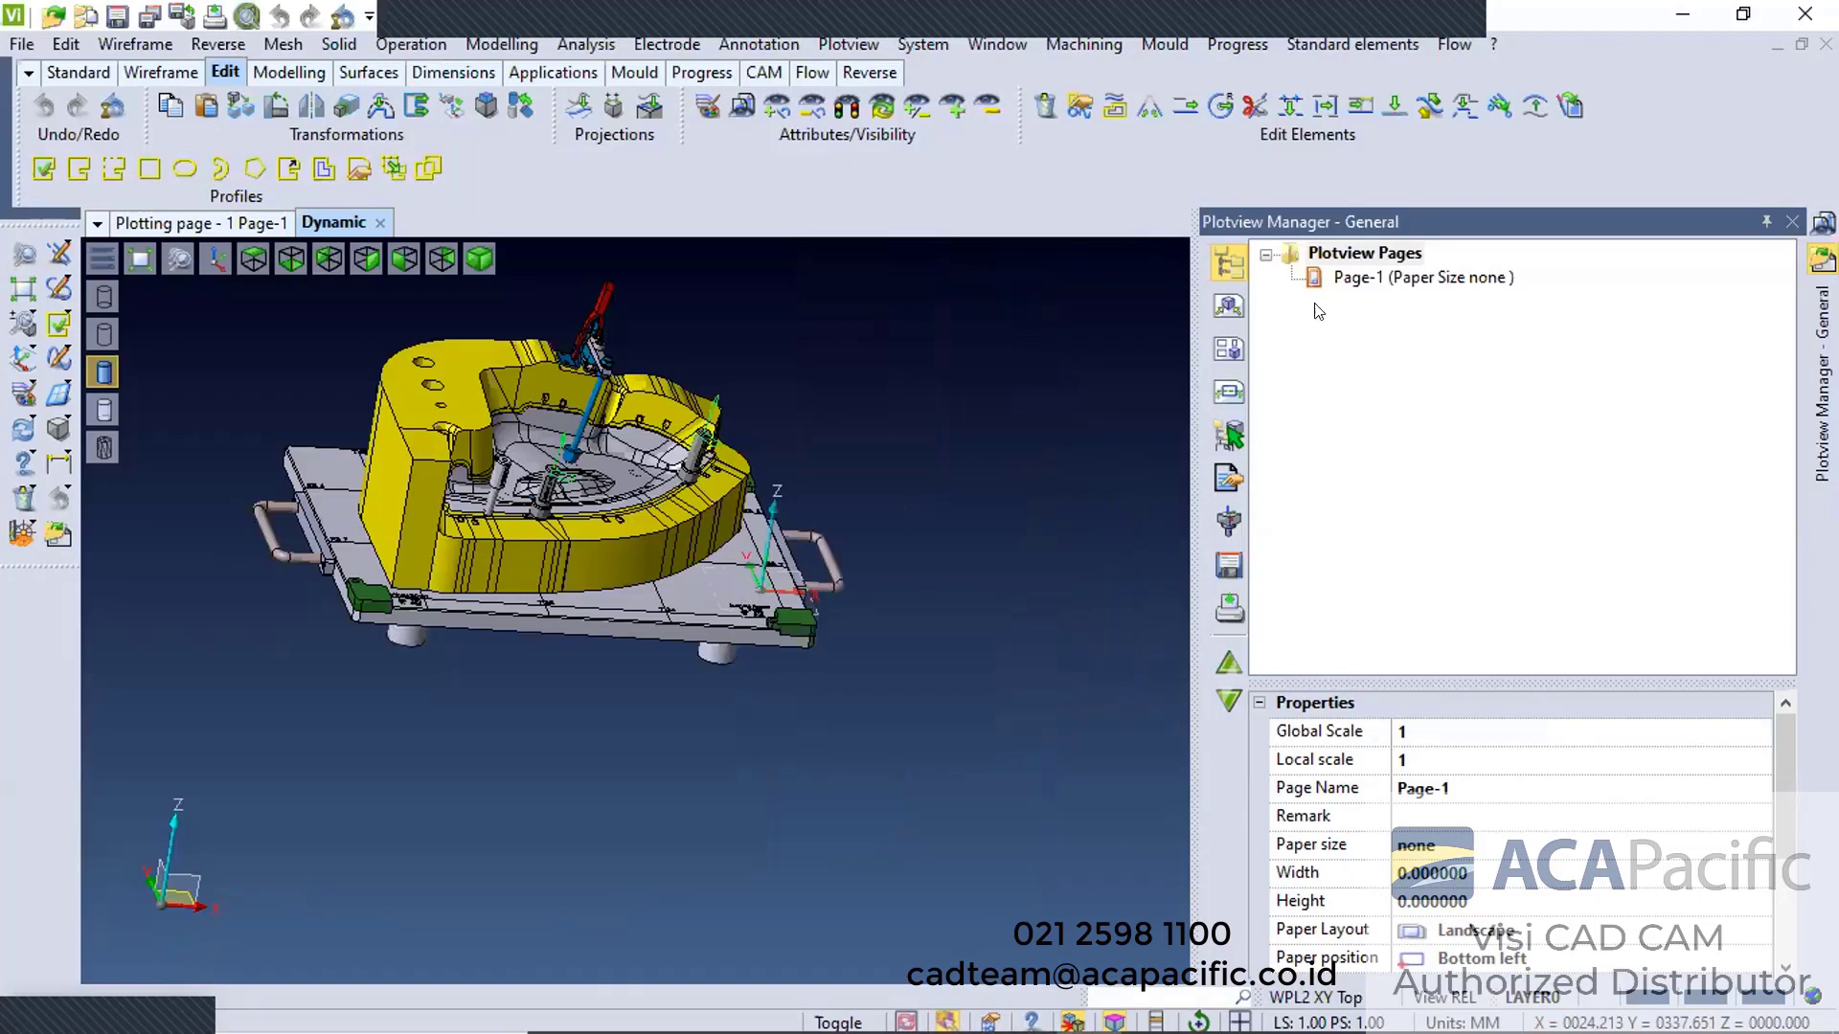
scroll(737, 584, "up", 4)
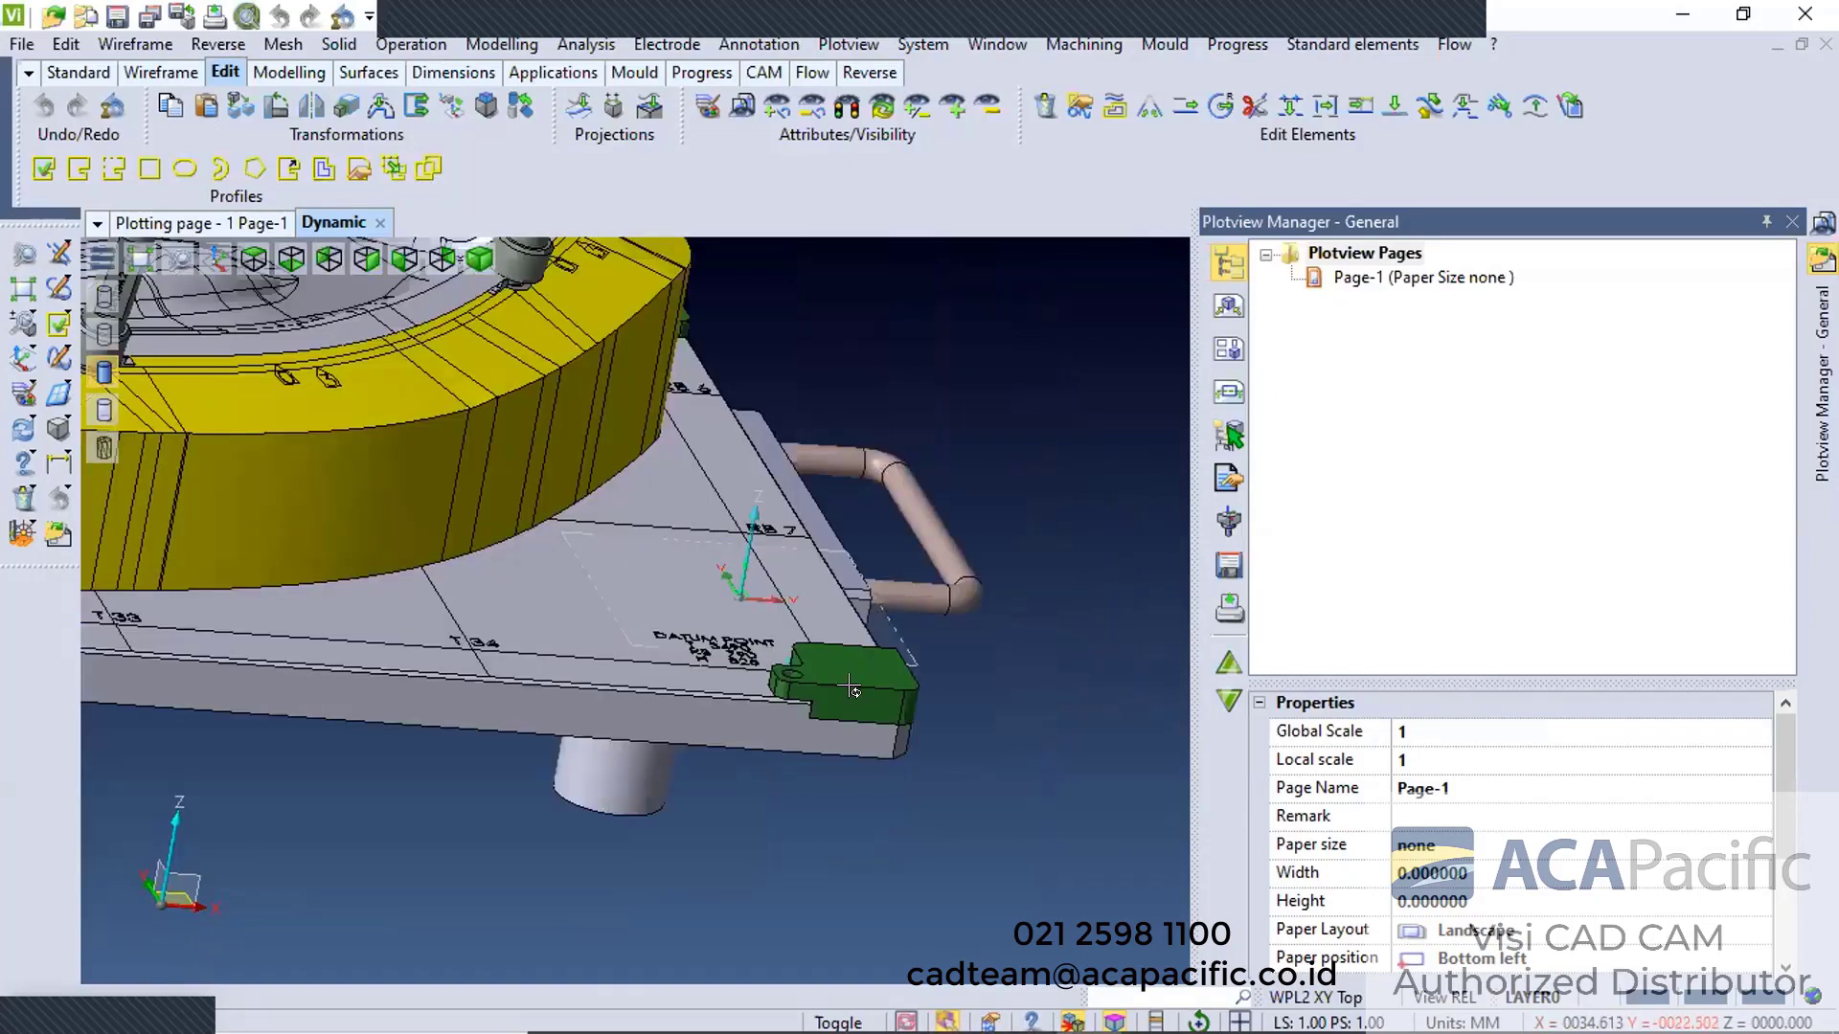
scroll(967, 637, "up", 1)
scroll(944, 665, "up", 2)
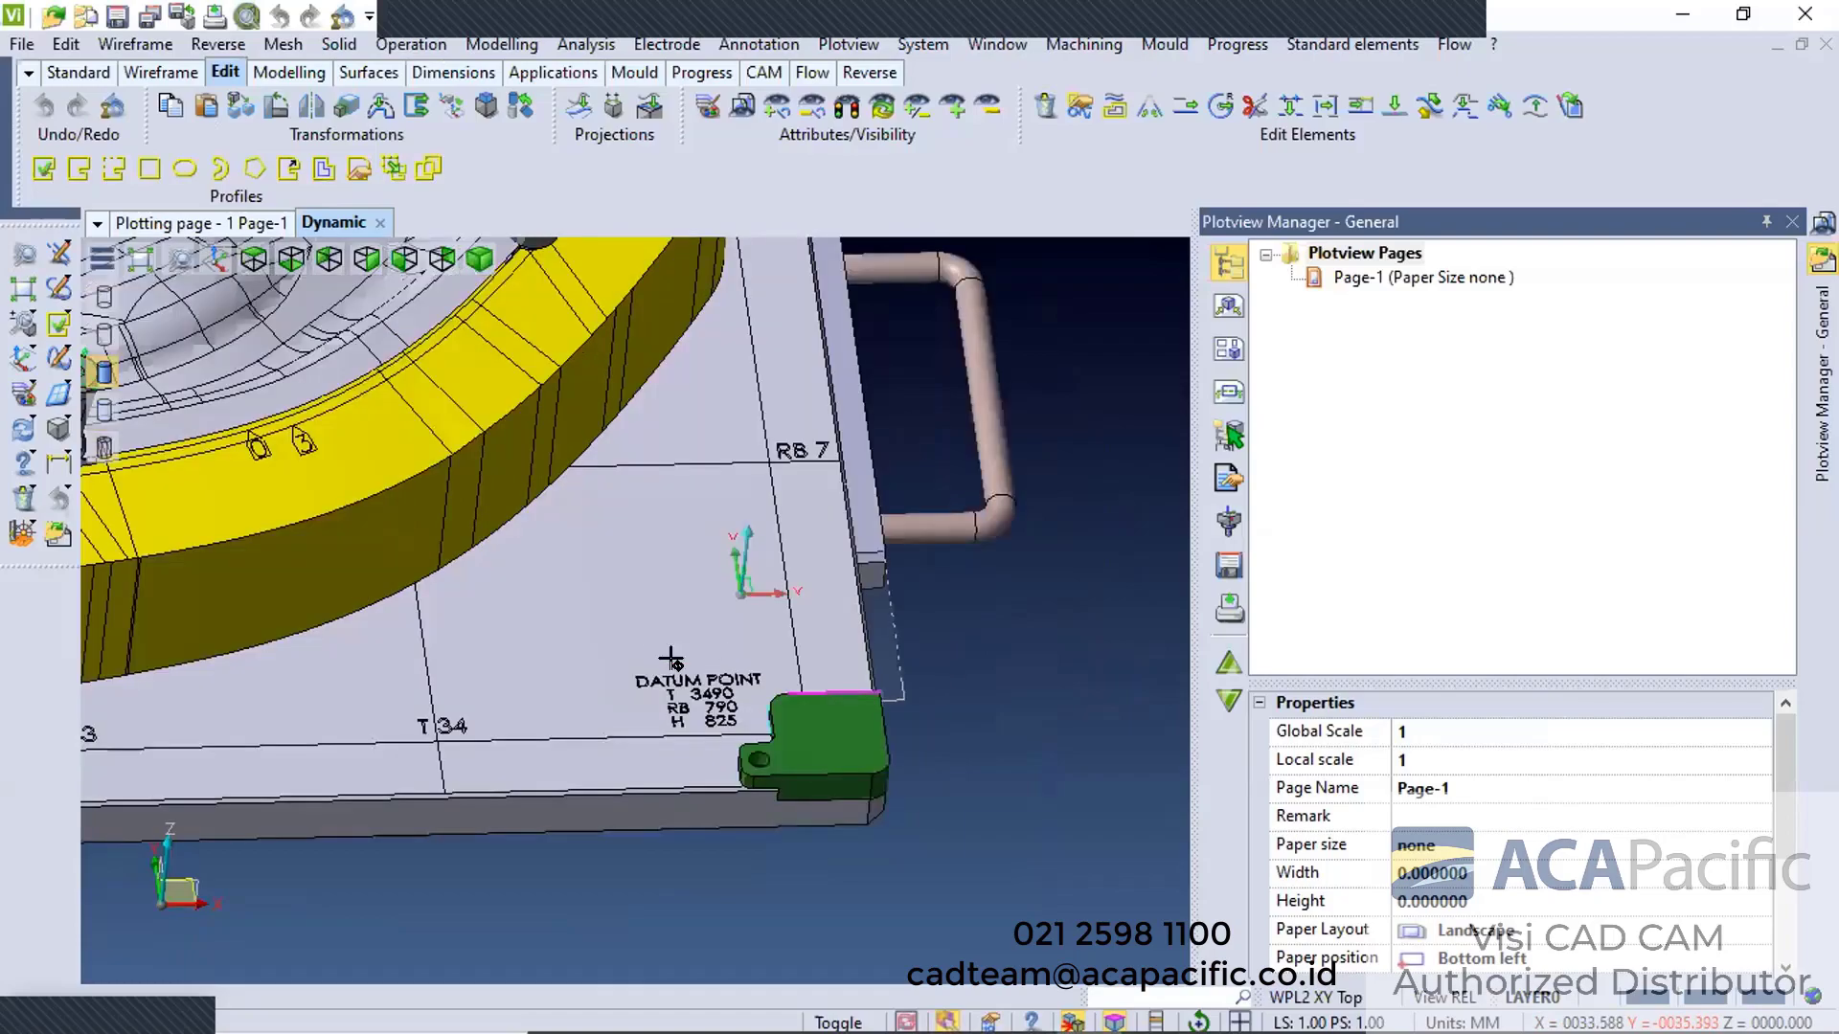
scroll(969, 666, "down", 3)
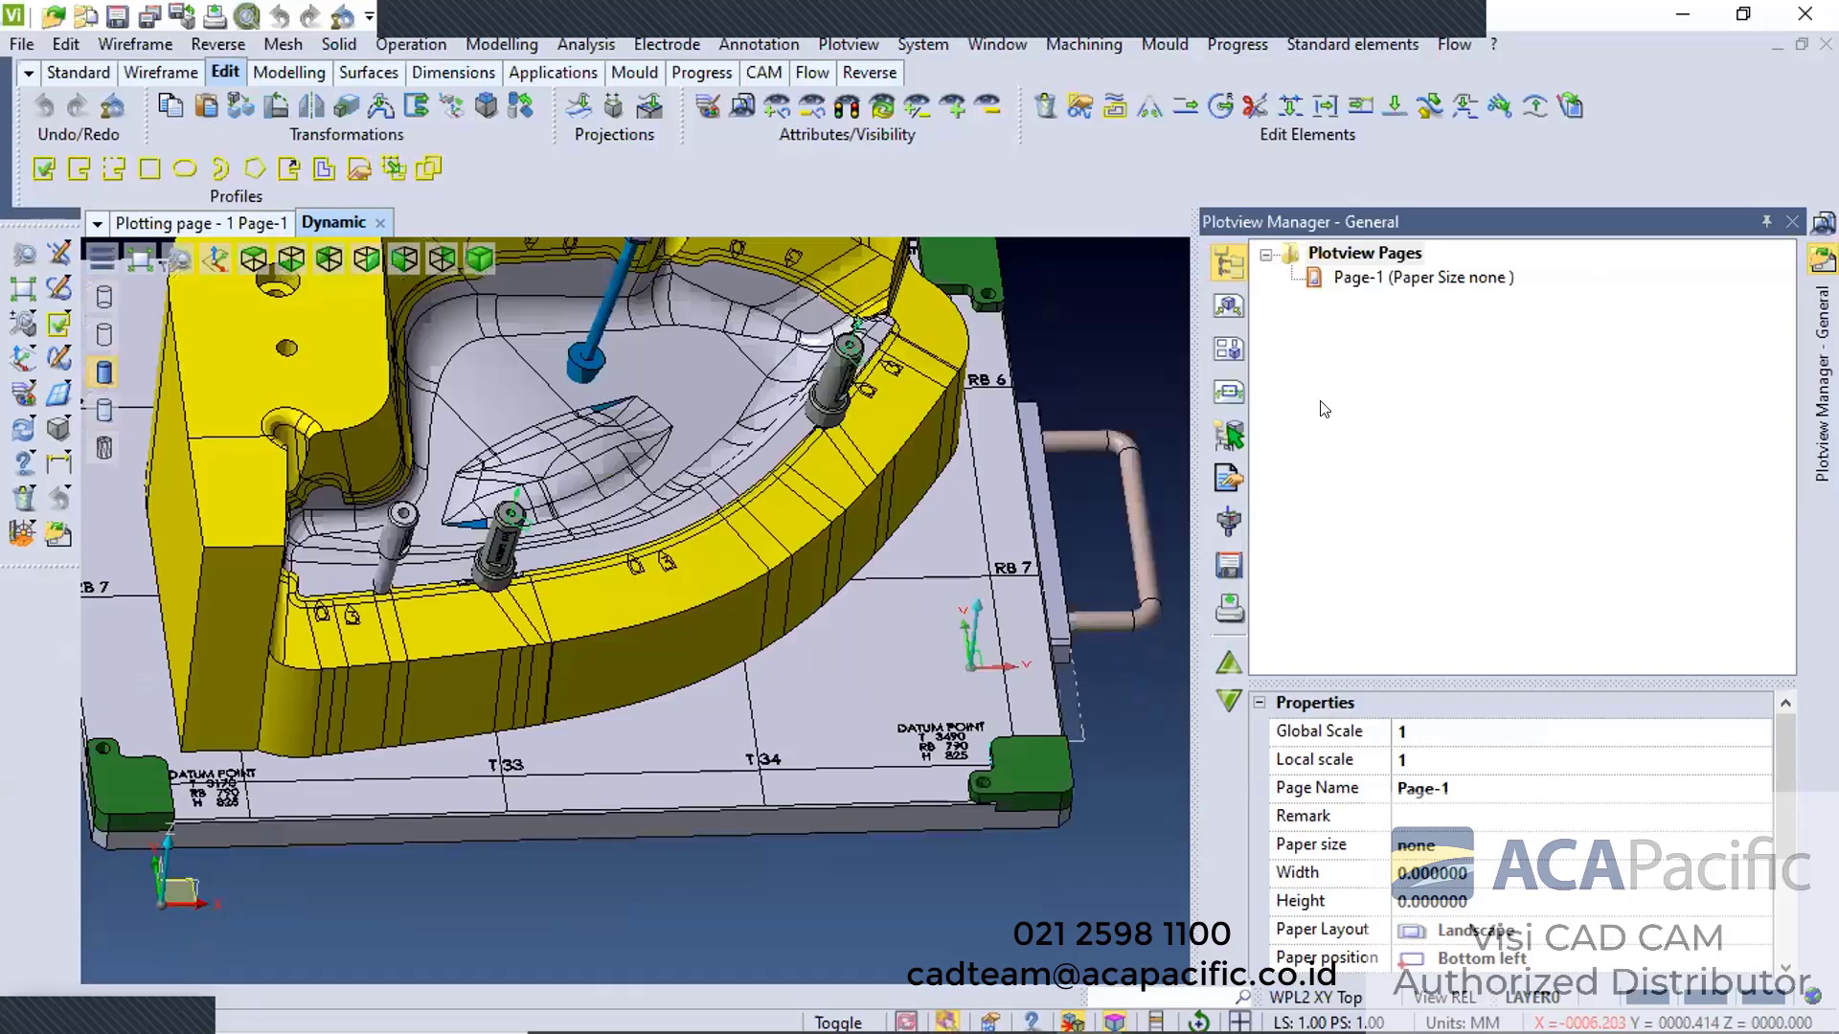
middle_click_drag(1325, 409, 1321, 397)
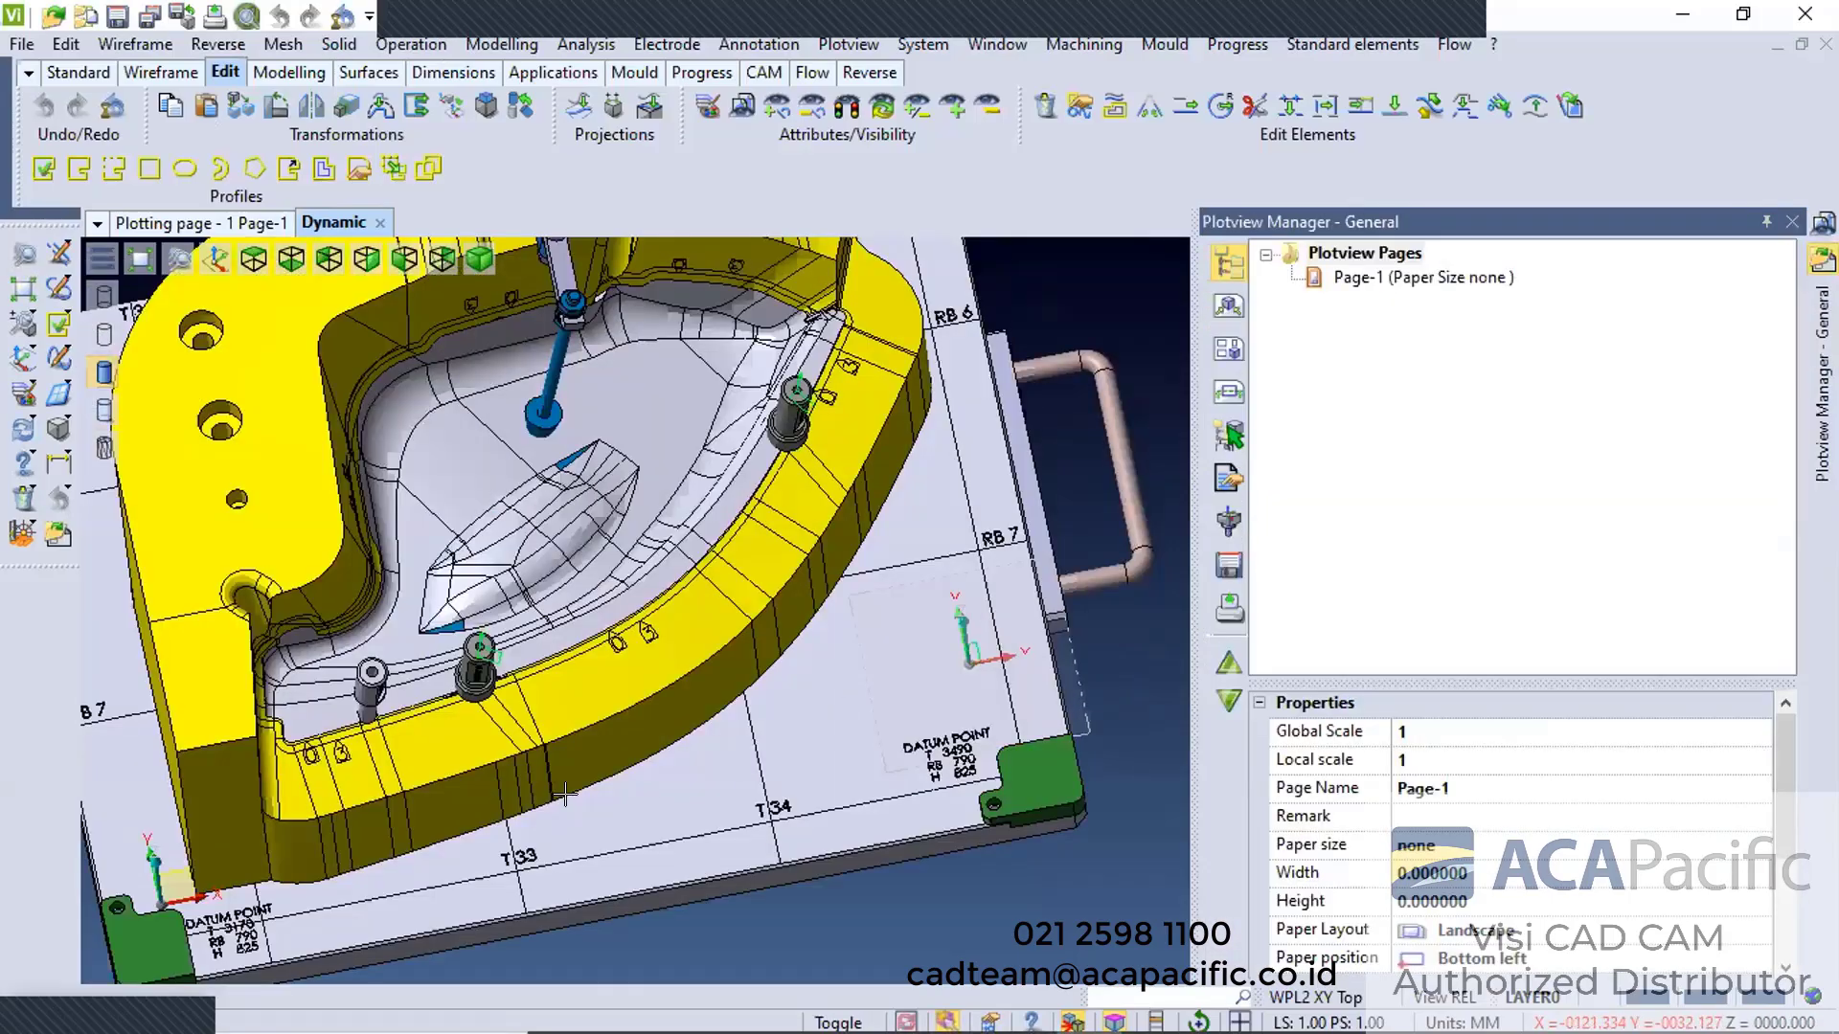
Reopen the plotview page manager and set the paper size of Page-1 to a3
left_click(54, 537)
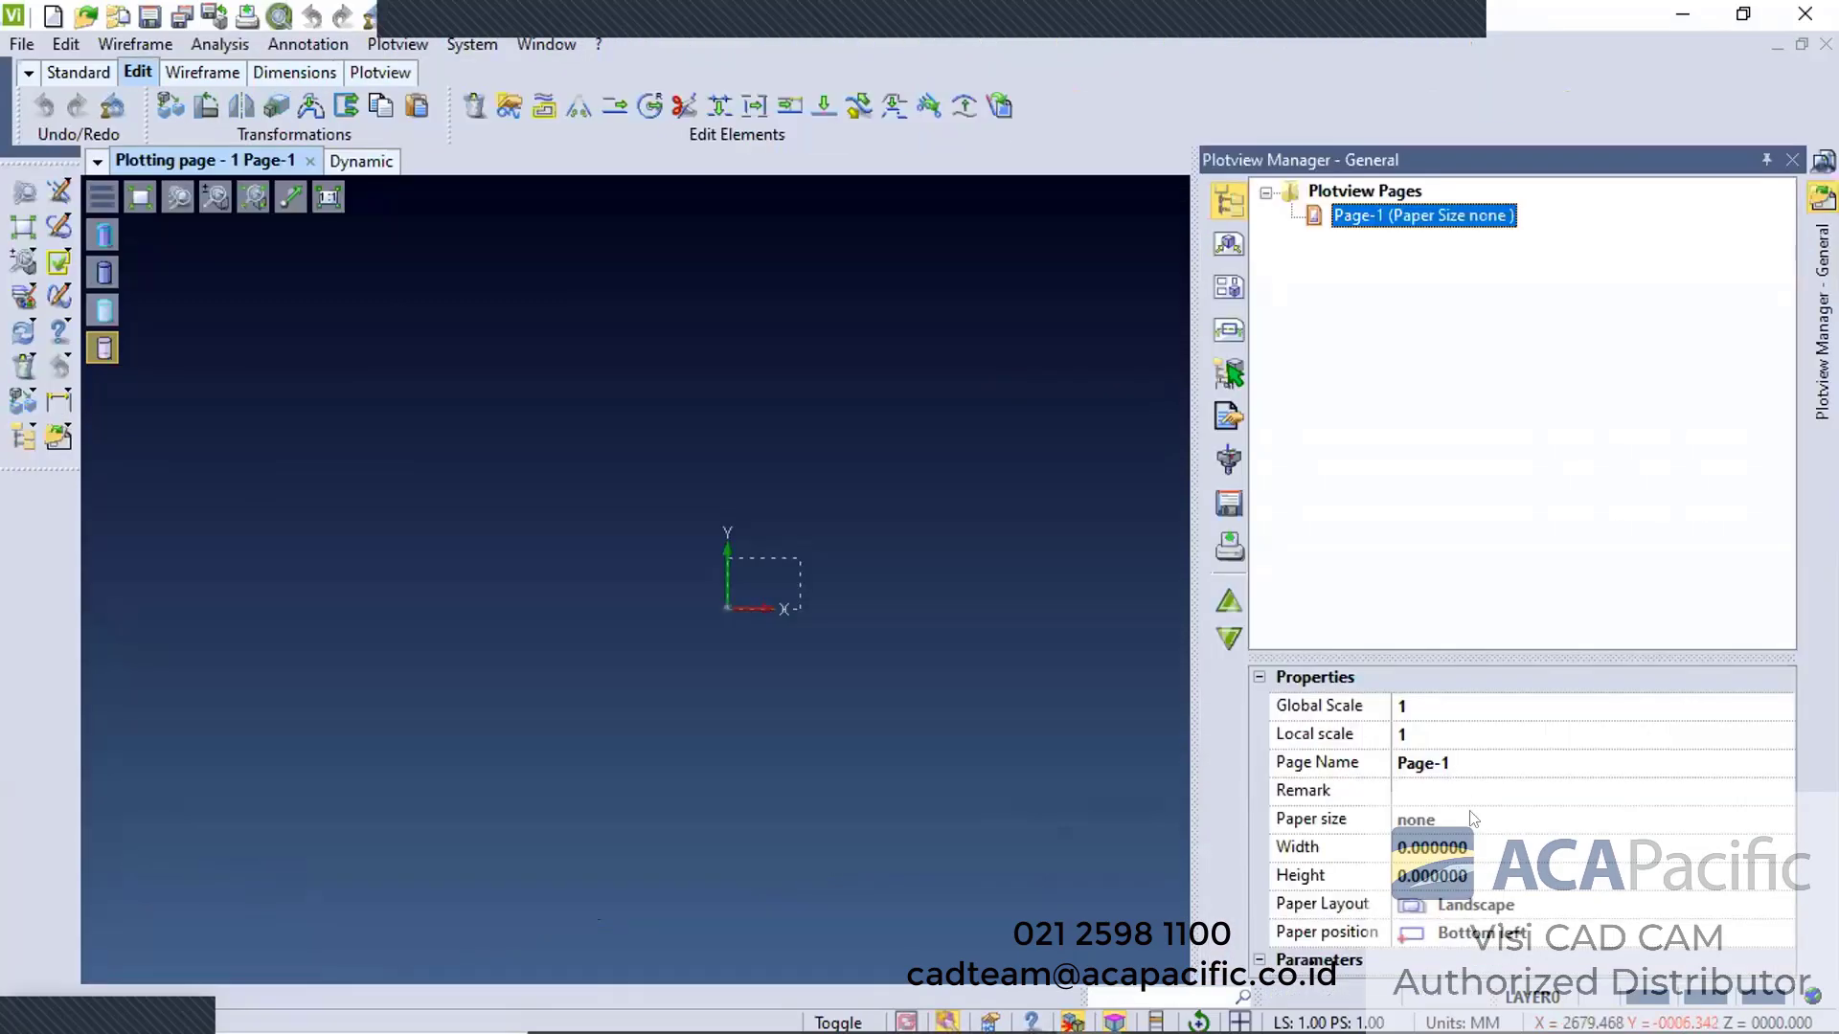
left_click(1473, 818)
left_click(1476, 817)
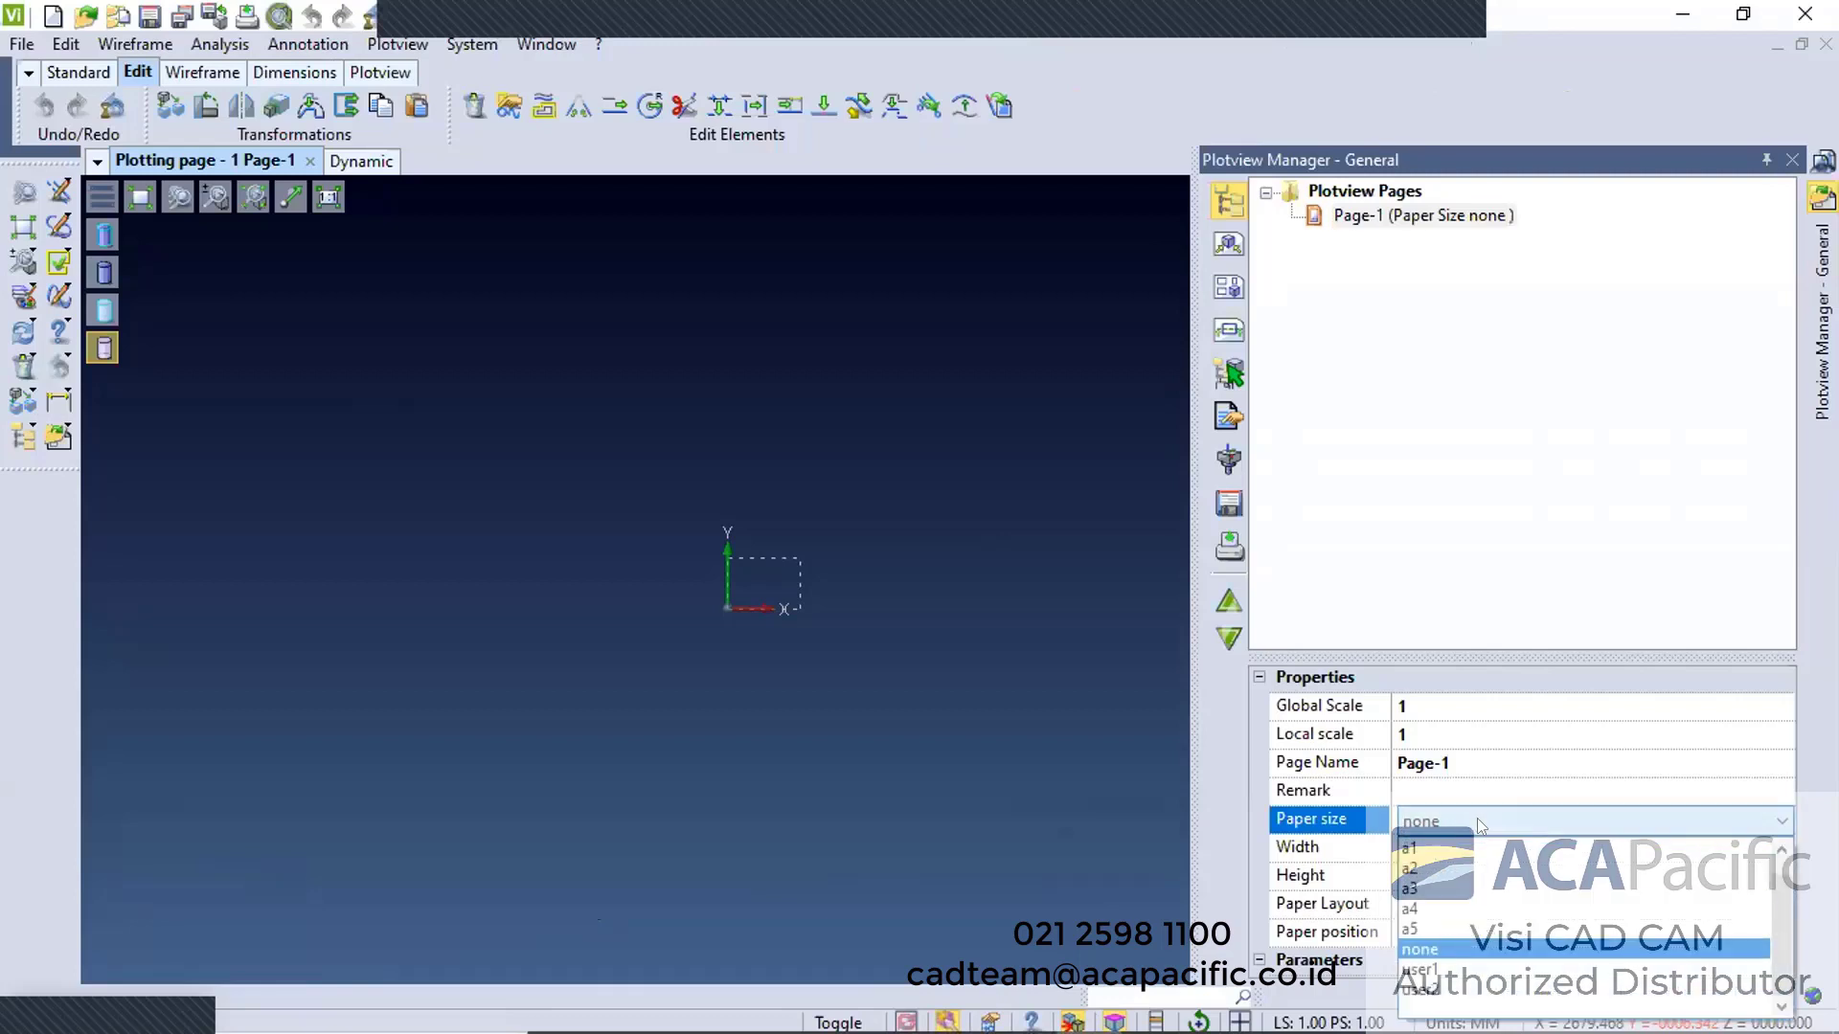
left_click(1453, 890)
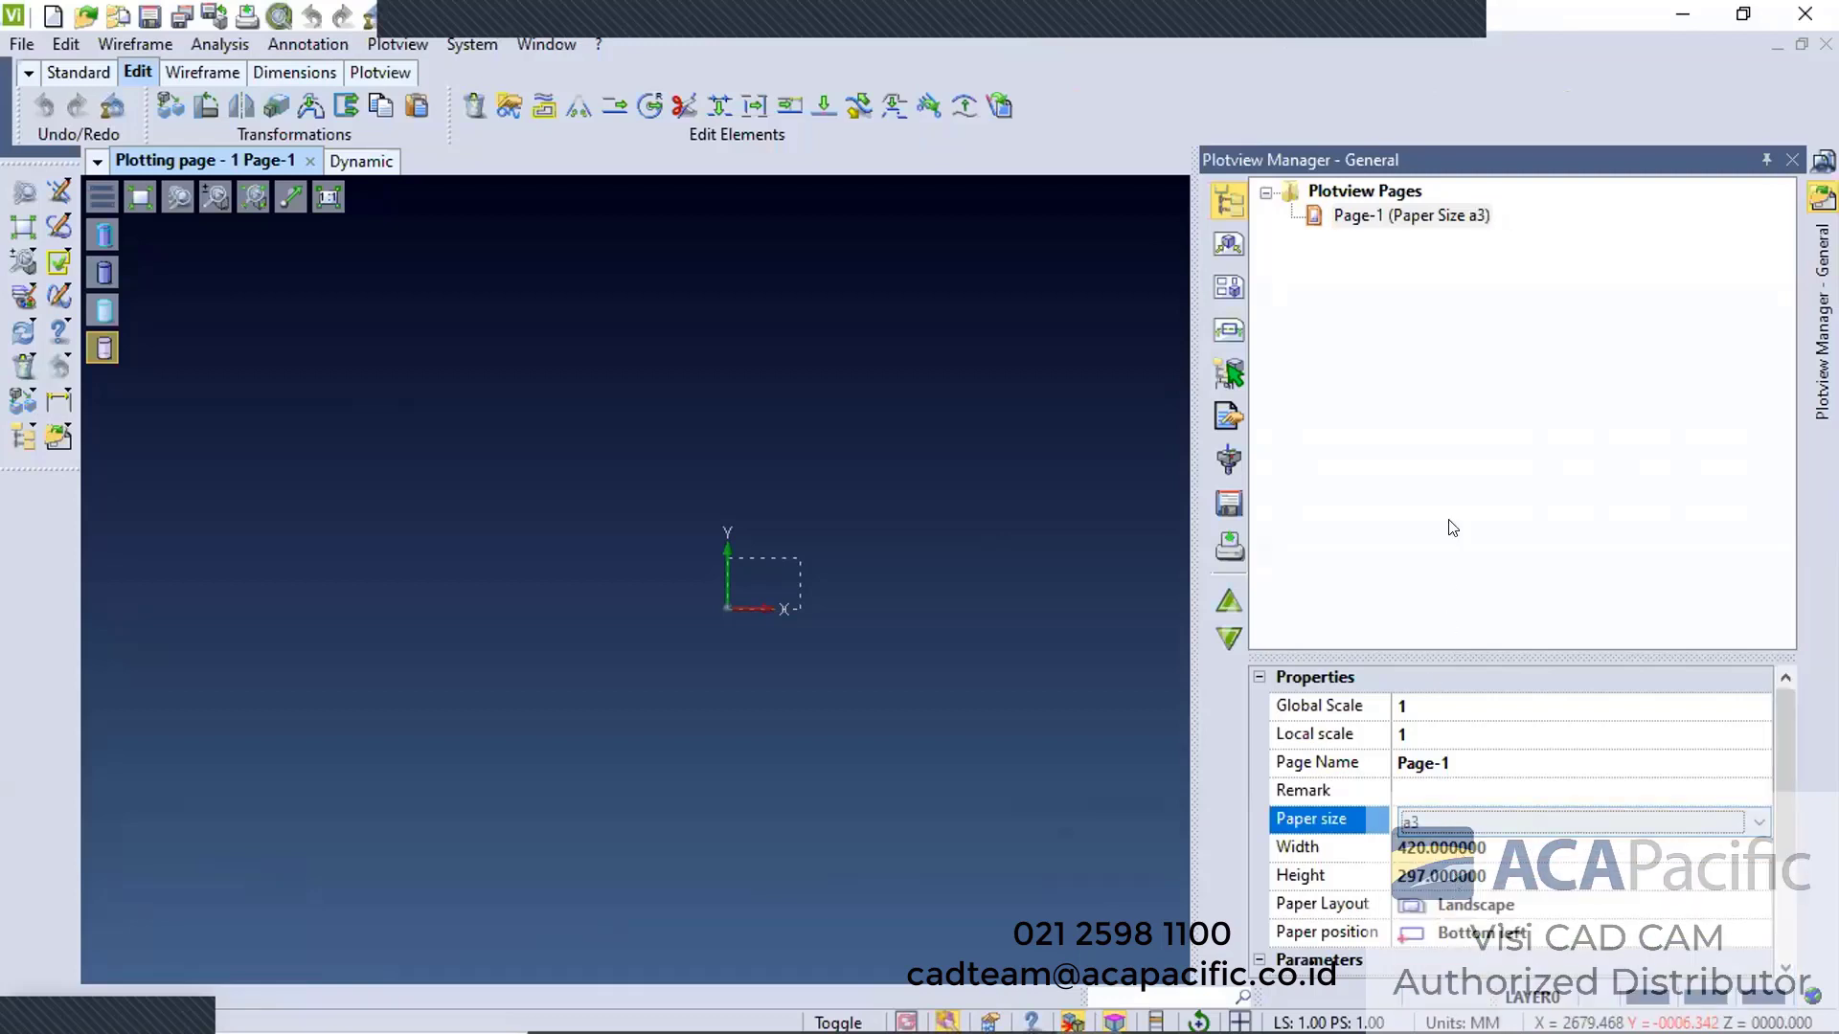
Set the multi-view layout's workplane to WPL2 and generate the drawing pages automatically with the Layers method
left_click(1229, 286)
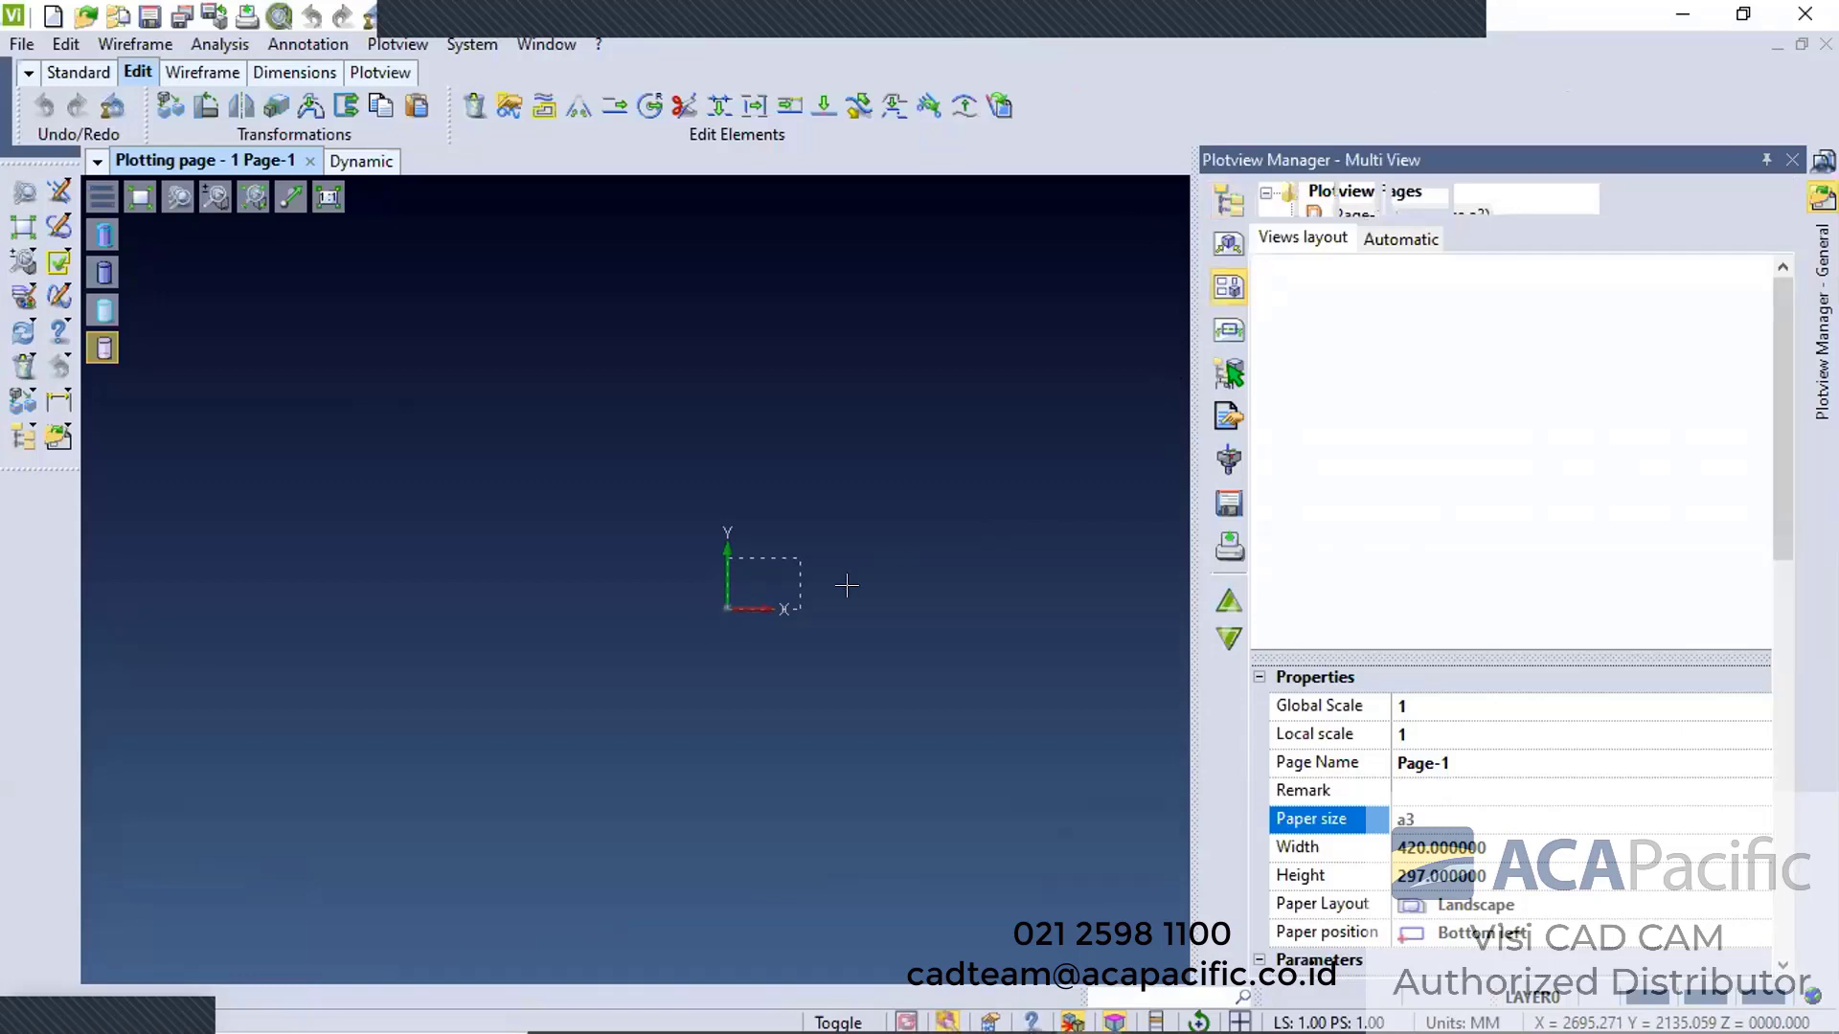
left_click(1388, 241)
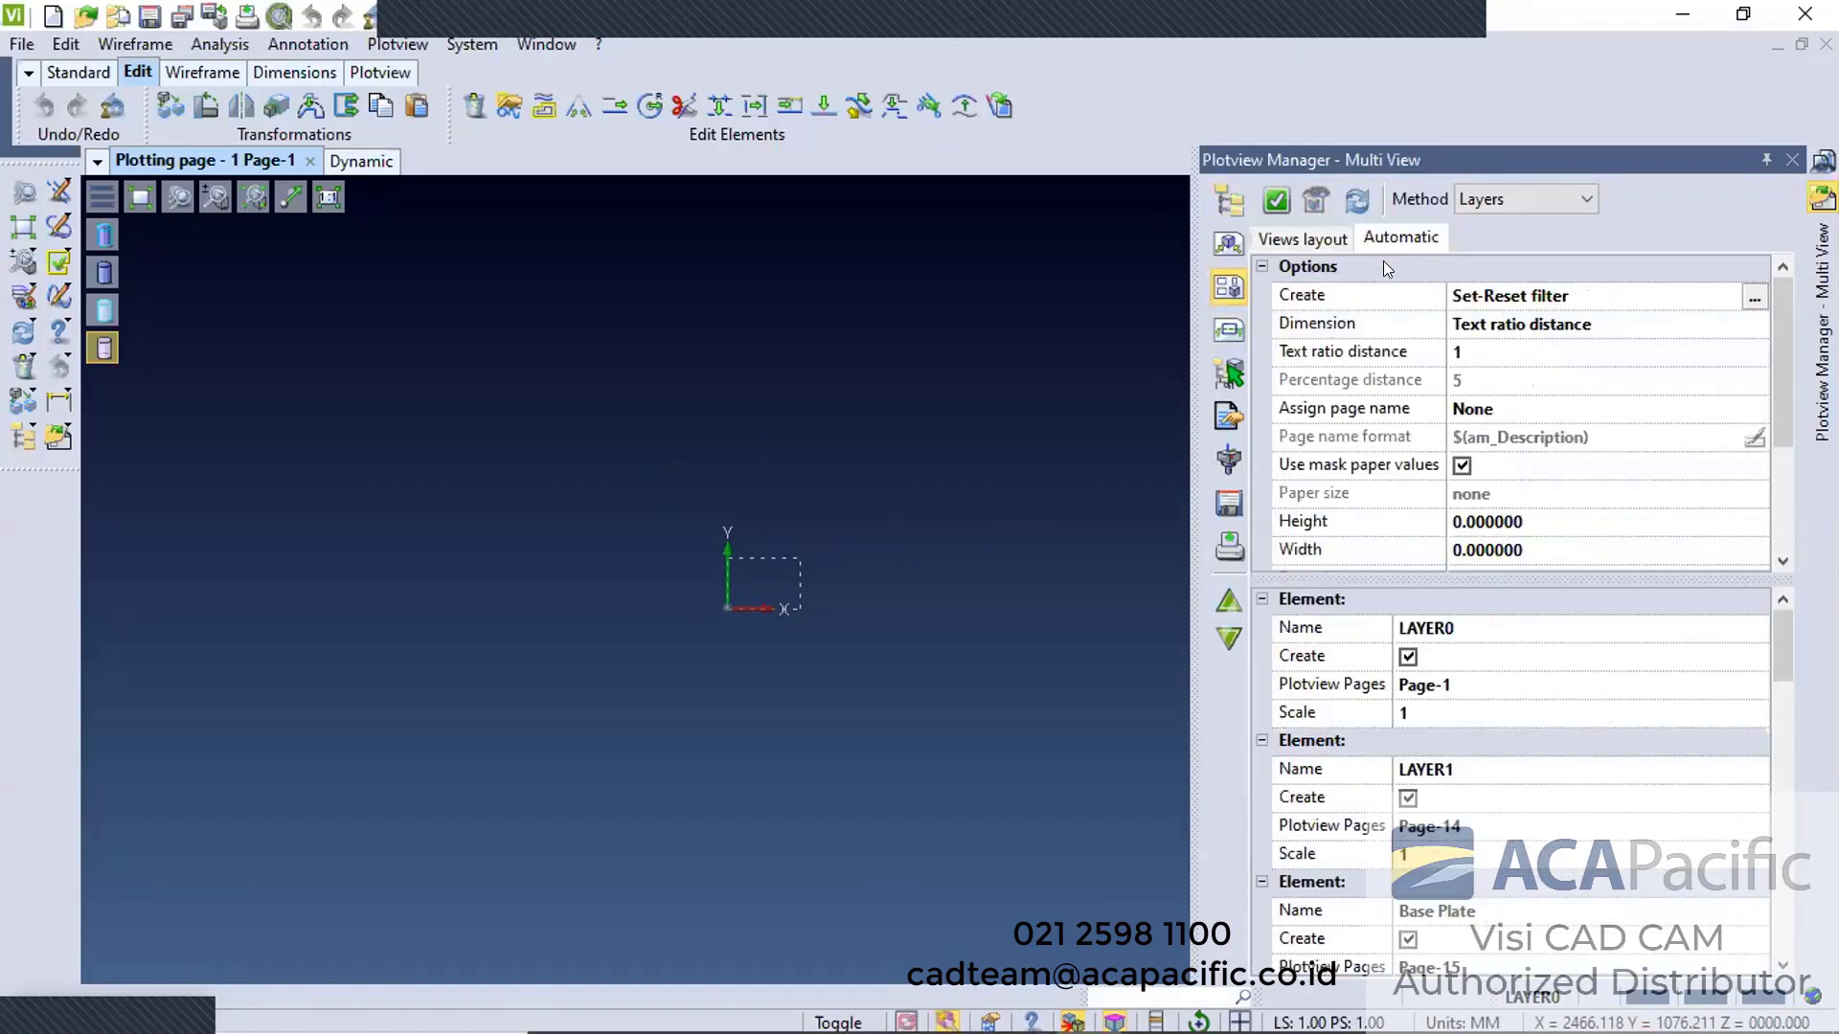
left_click(1319, 248)
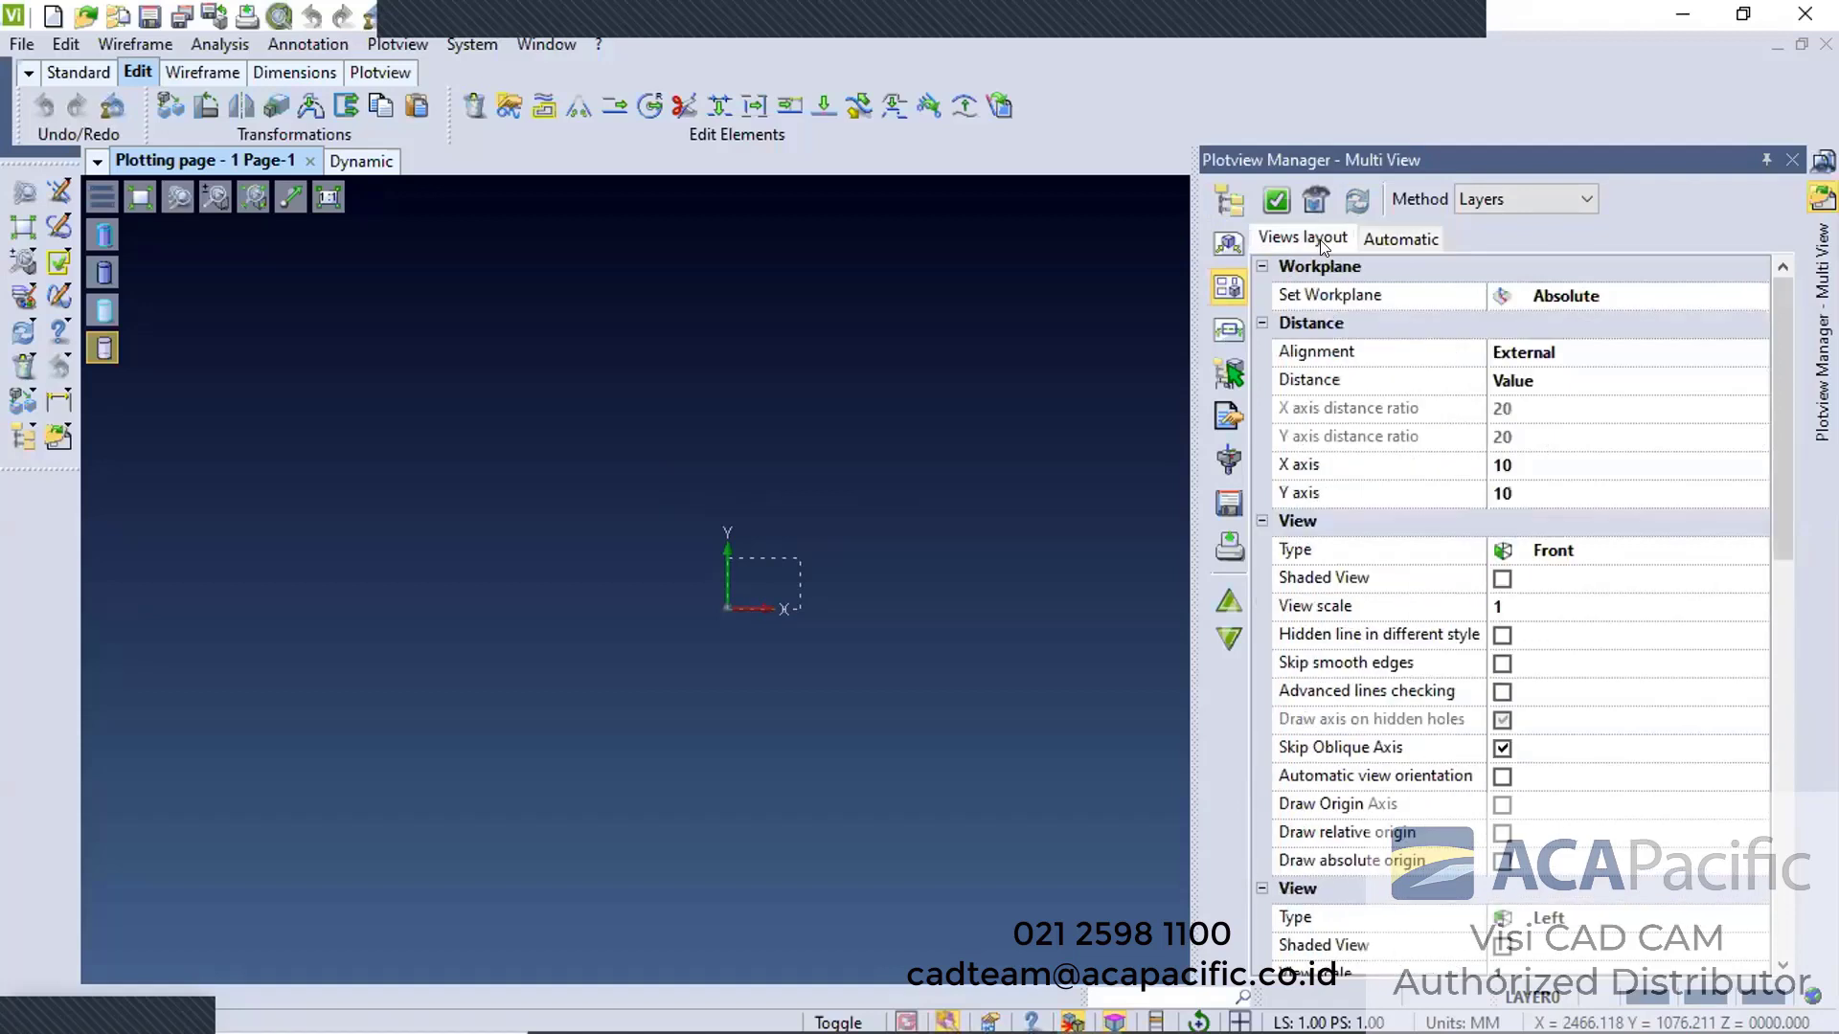
left_click(1570, 304)
left_click(1760, 296)
left_click(1542, 369)
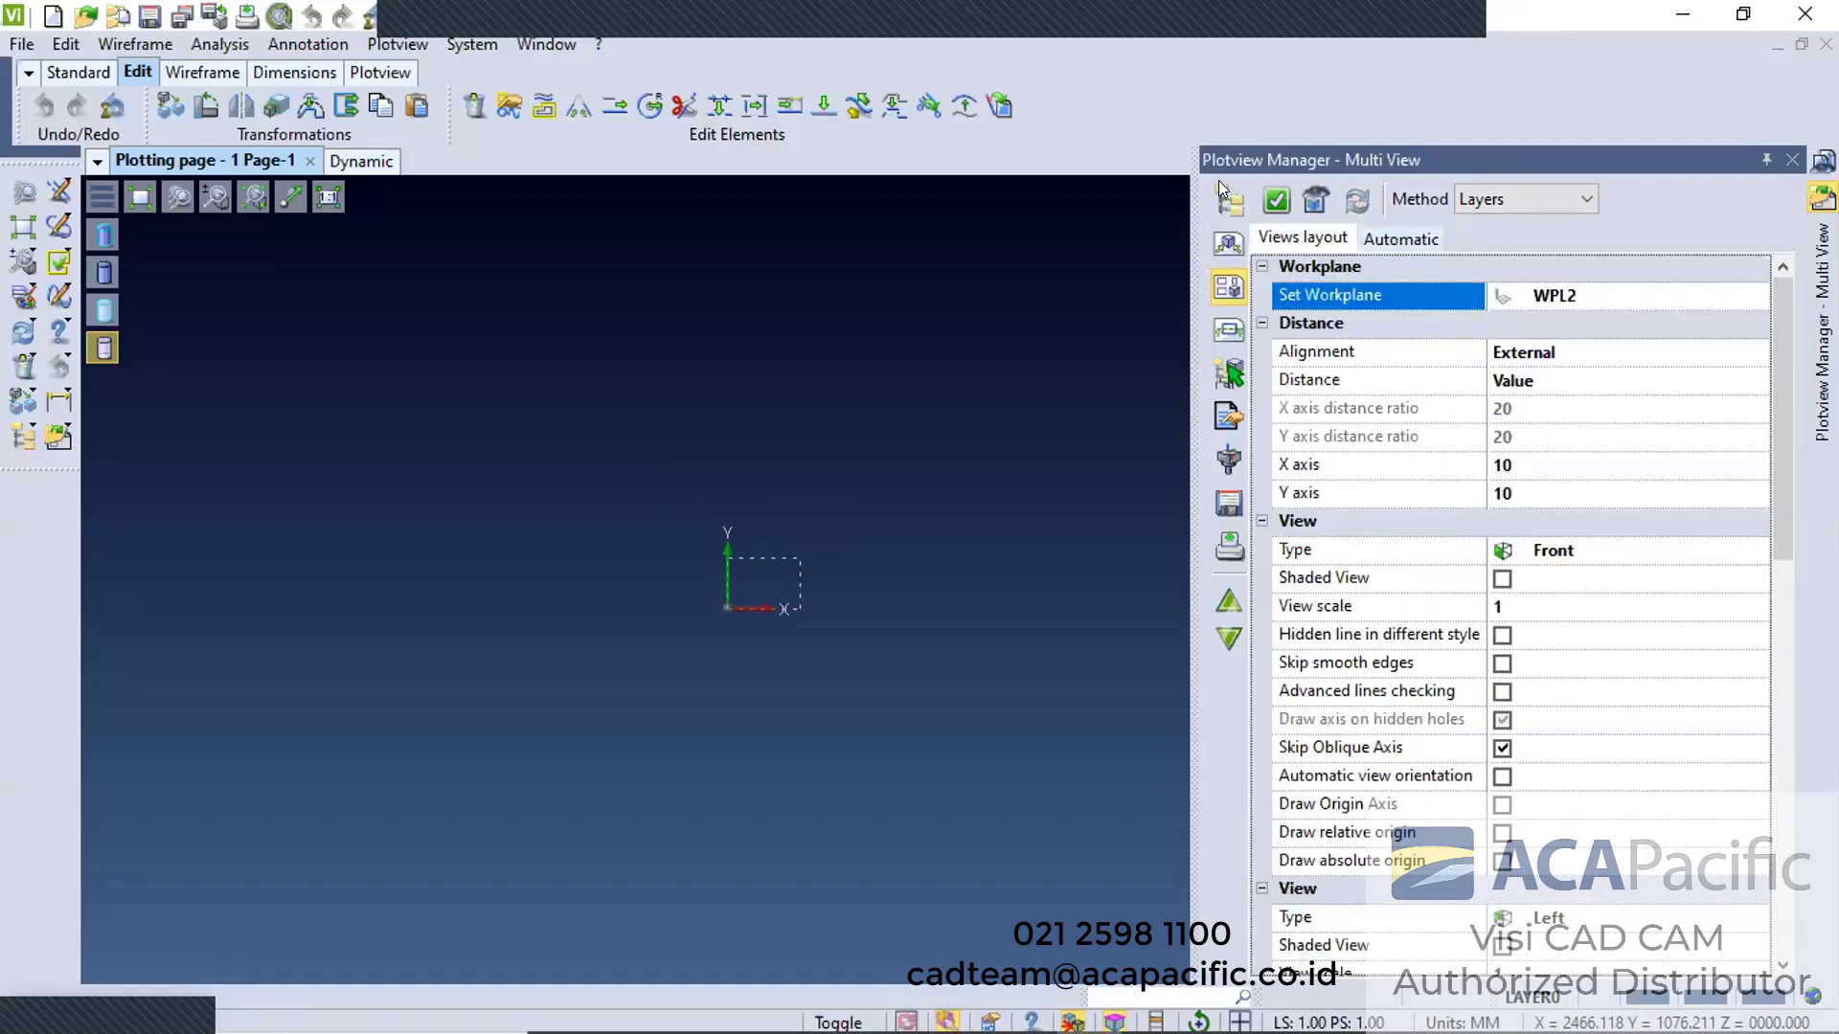
left_click(1275, 202)
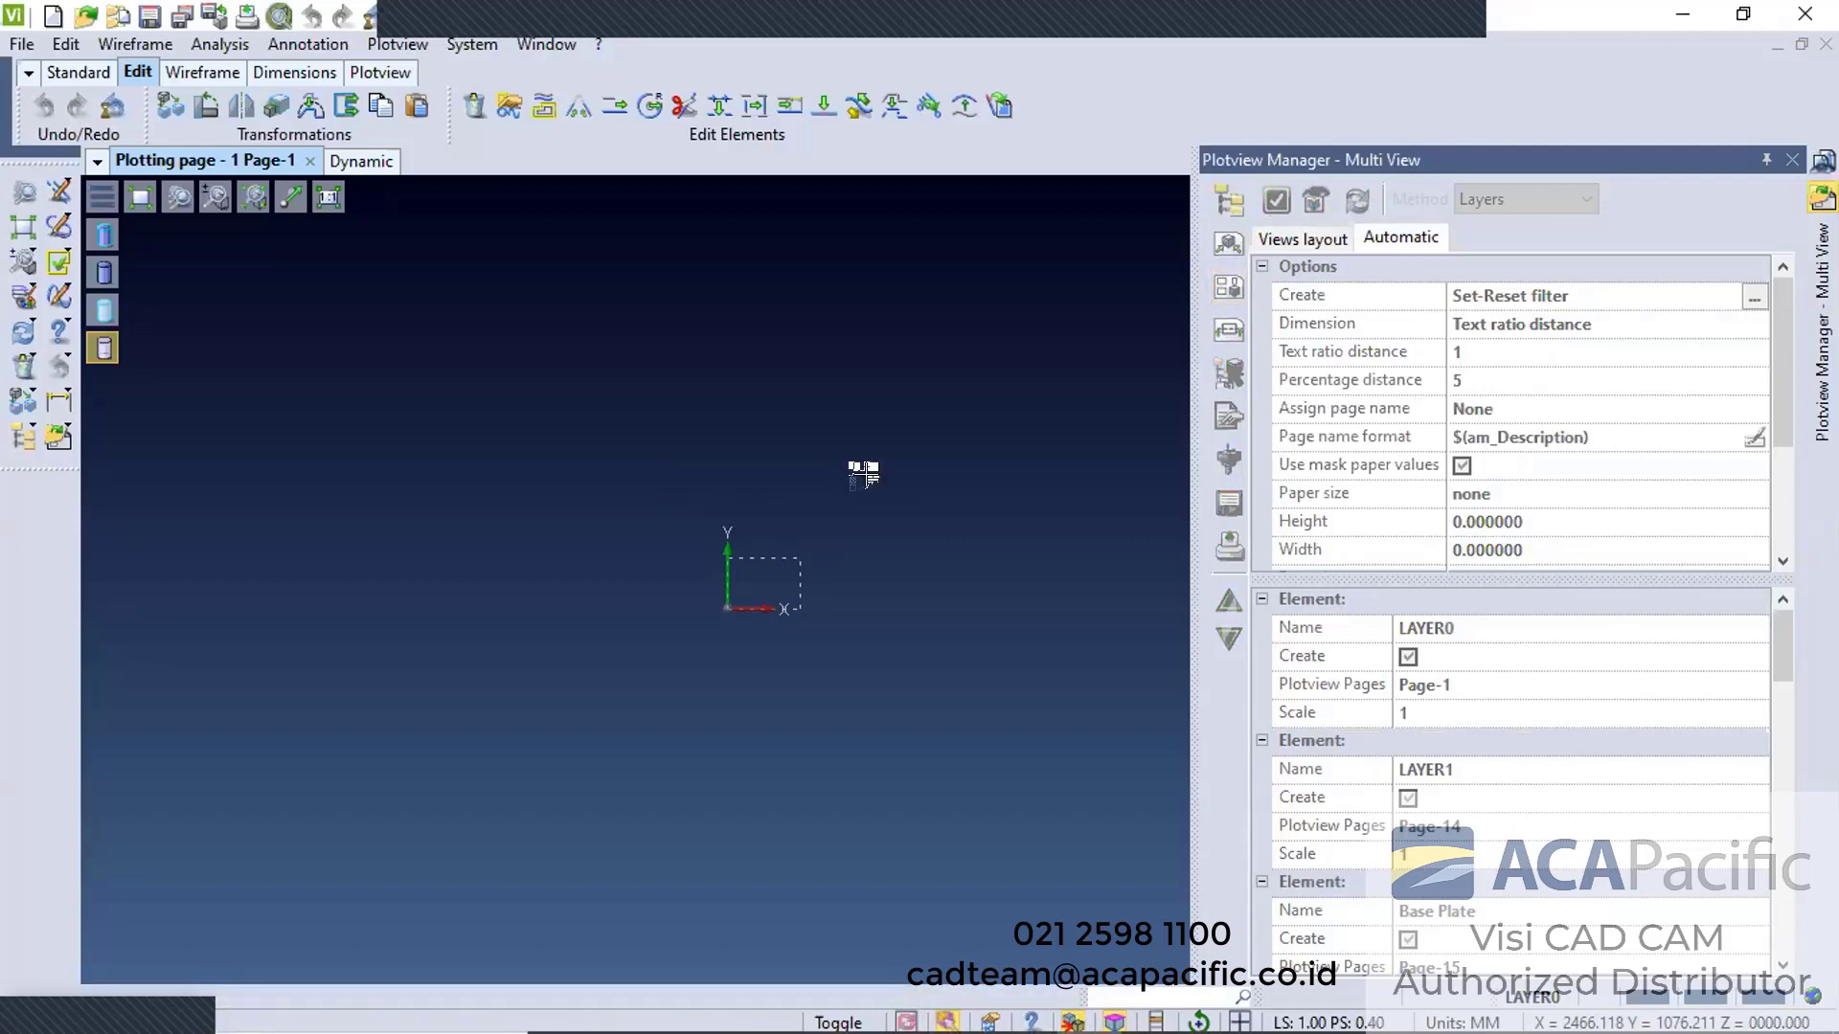
Delete all the generated drawing views and their dimensions from Page-1, leaving the sheet frame, and confirm the deletion
scroll(764, 592, "up", 10)
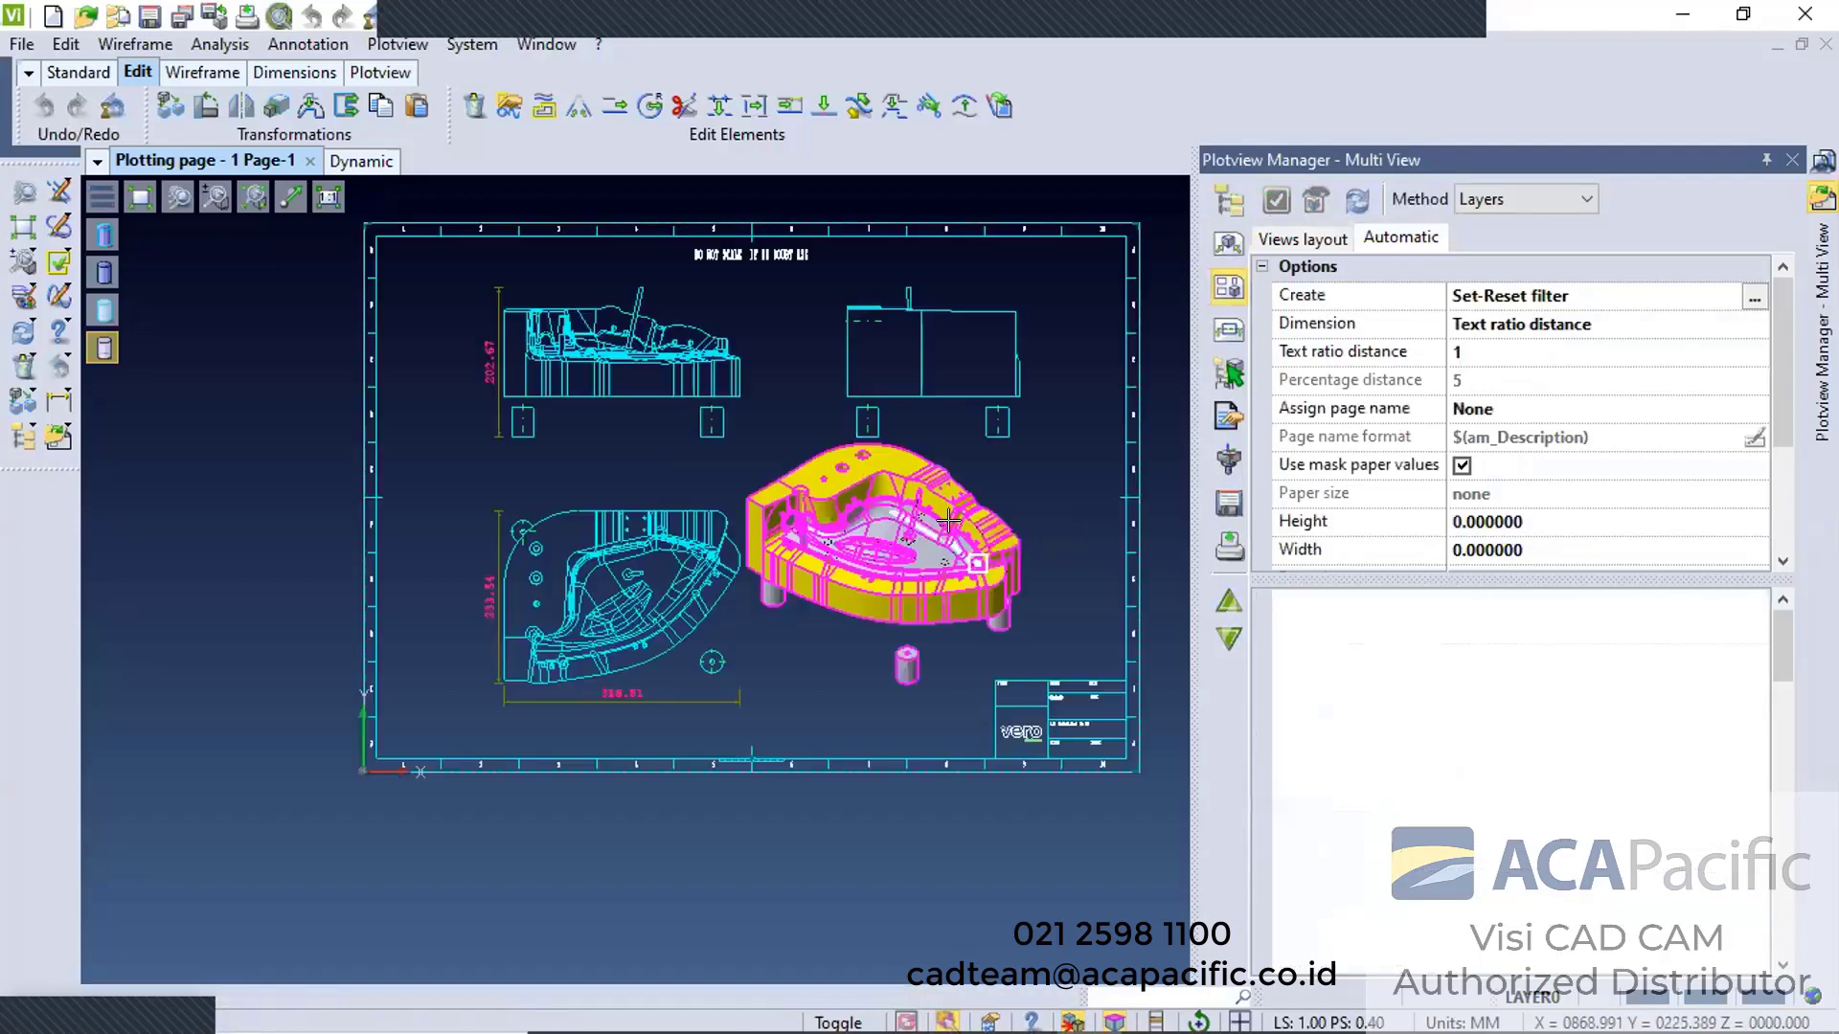
scroll(886, 560, "down", 2)
scroll(998, 475, "up", 3)
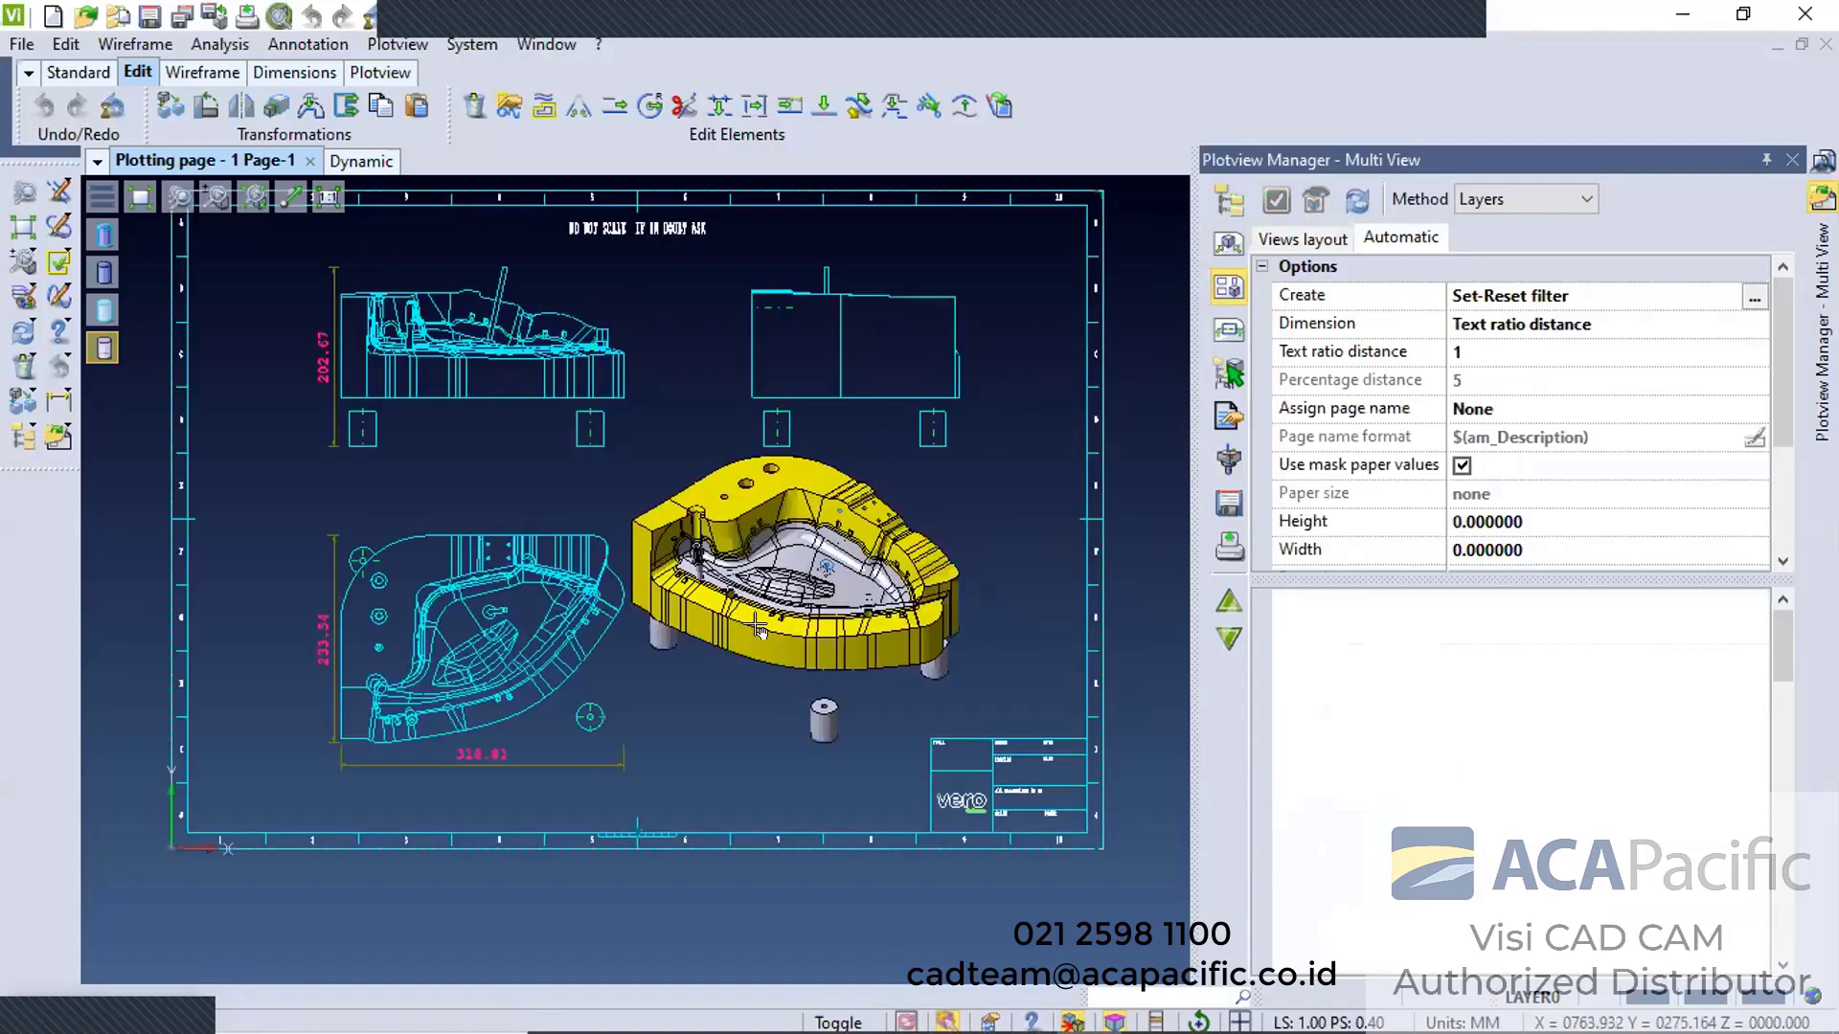
scroll(1139, 414, "down", 3)
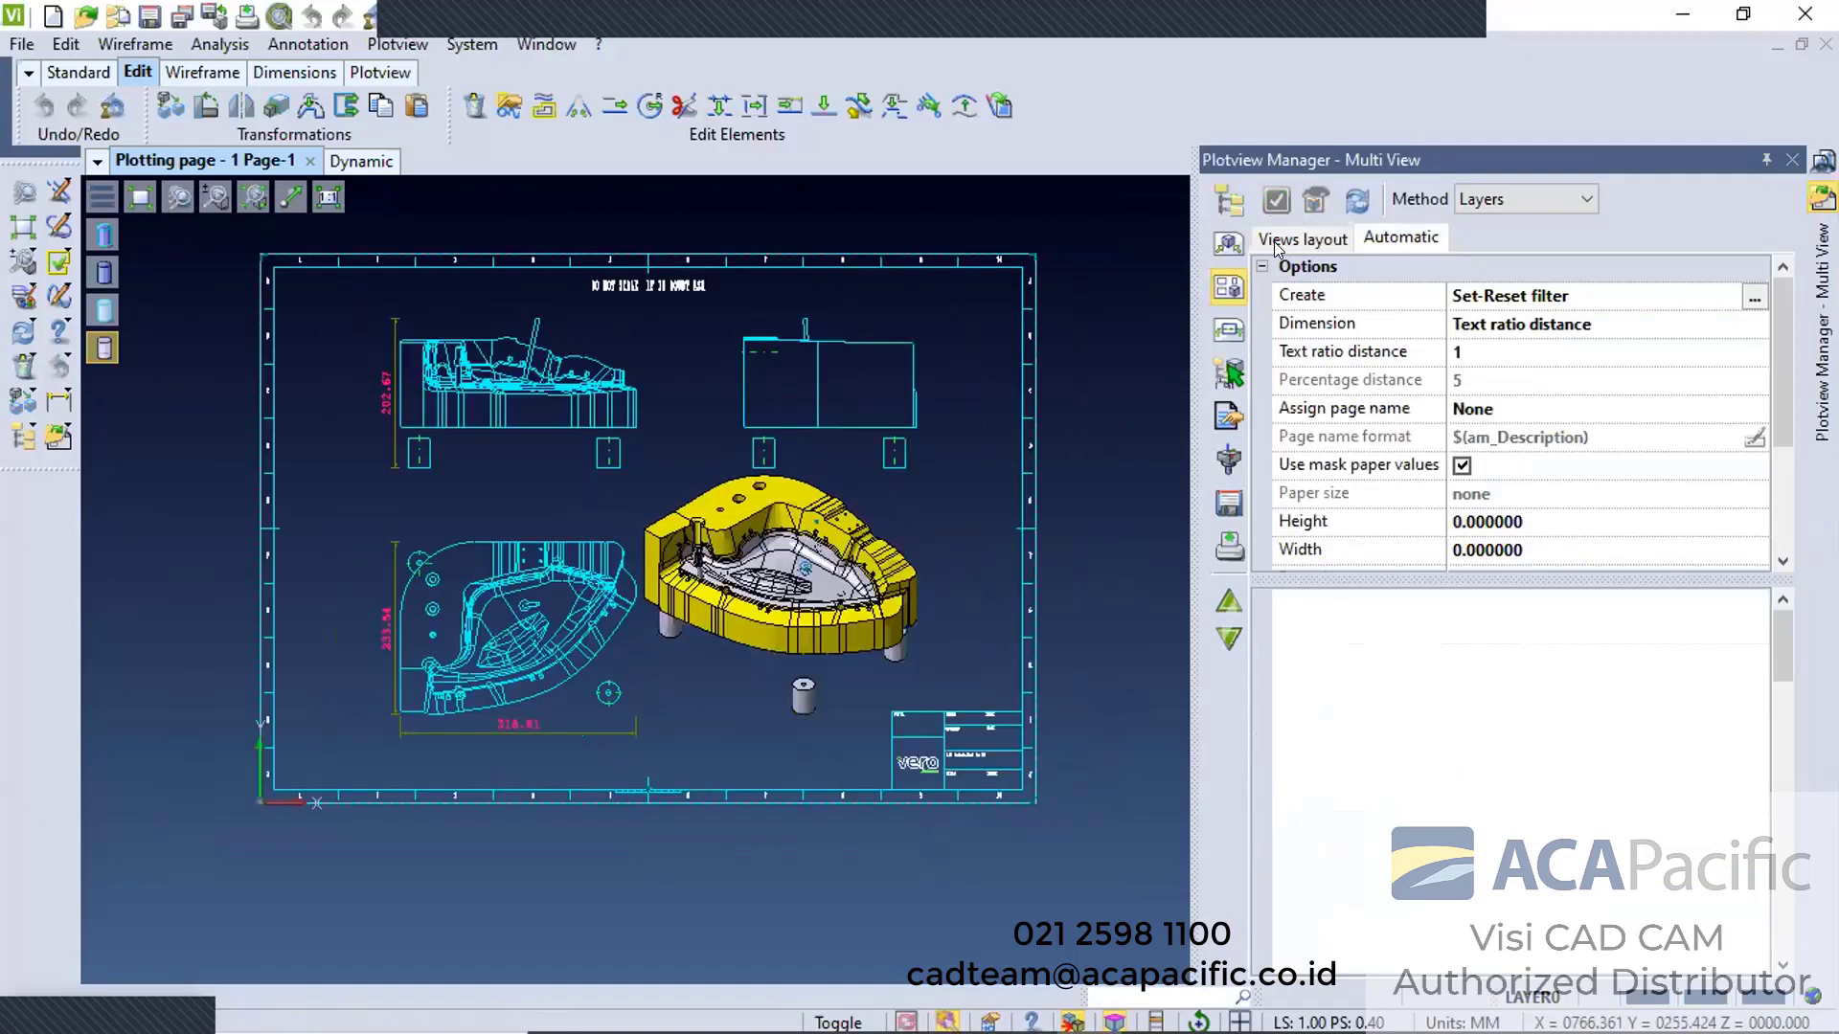
left_click(1229, 201)
mouse_move(432, 351)
left_mouse_down()
mouse_move(657, 492)
mouse_move(938, 730)
left_mouse_up()
right_click(844, 592)
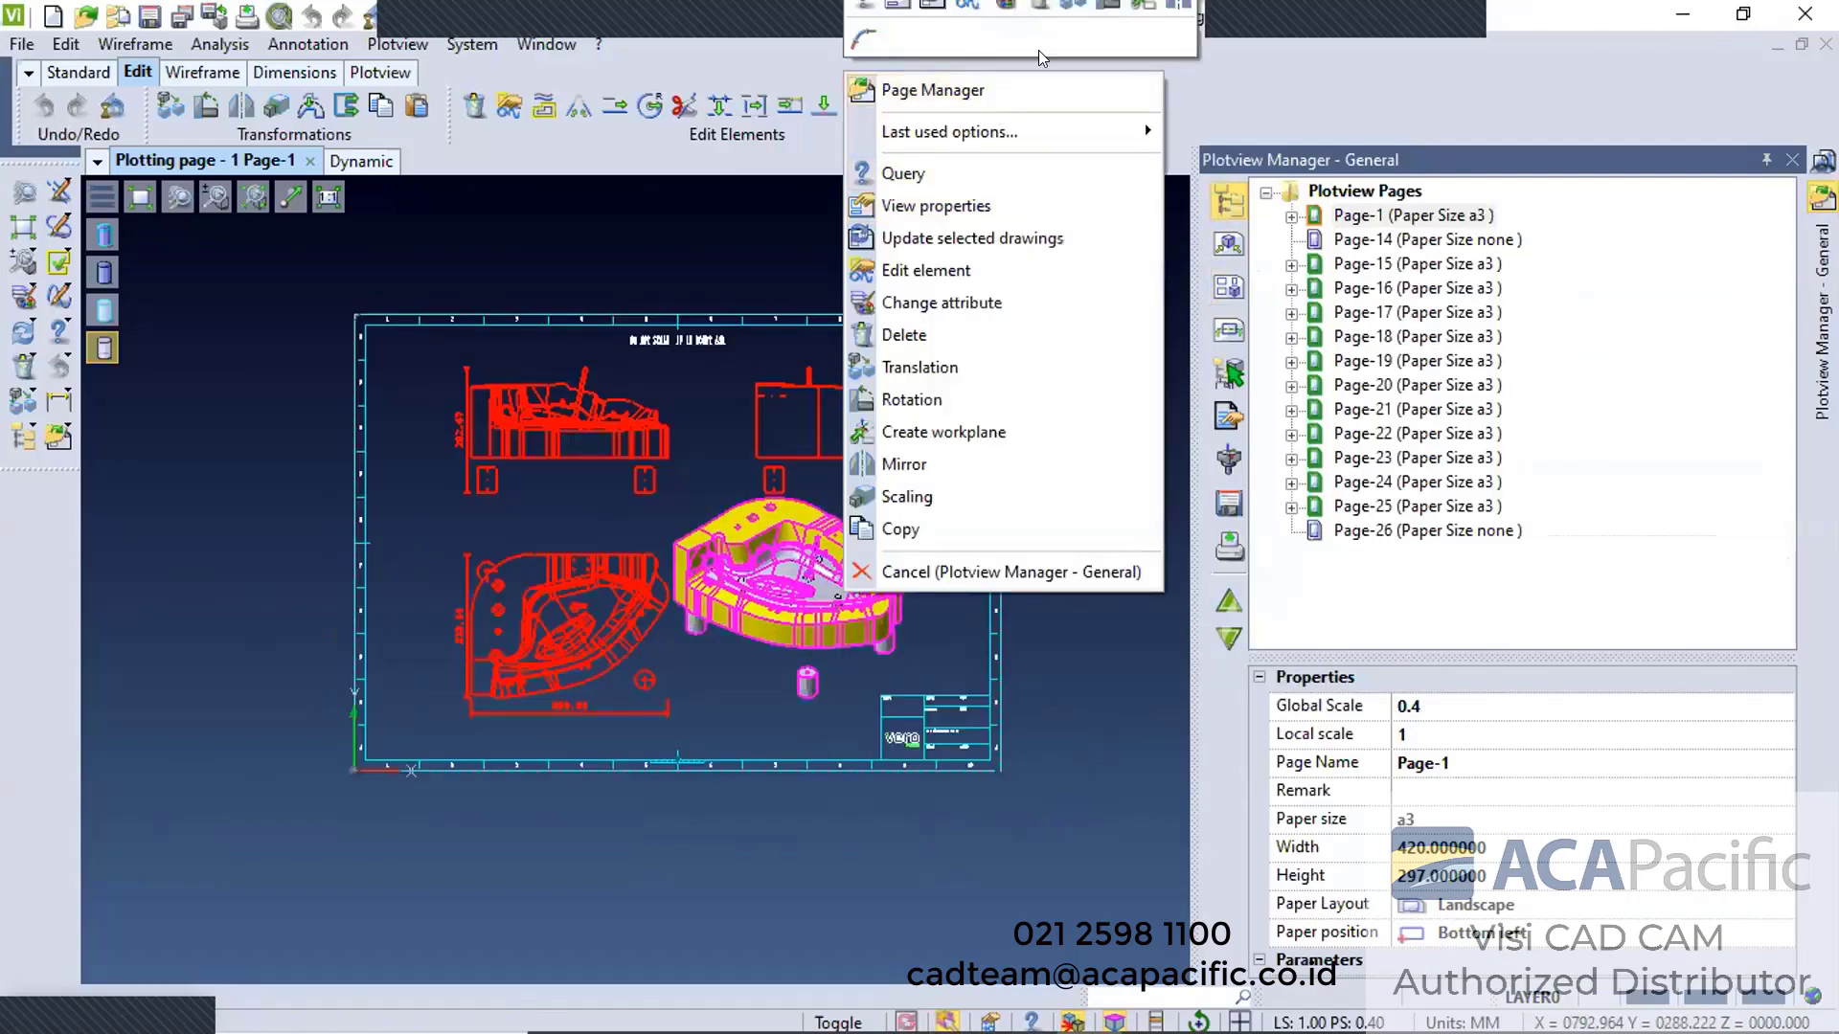
left_click(1040, 6)
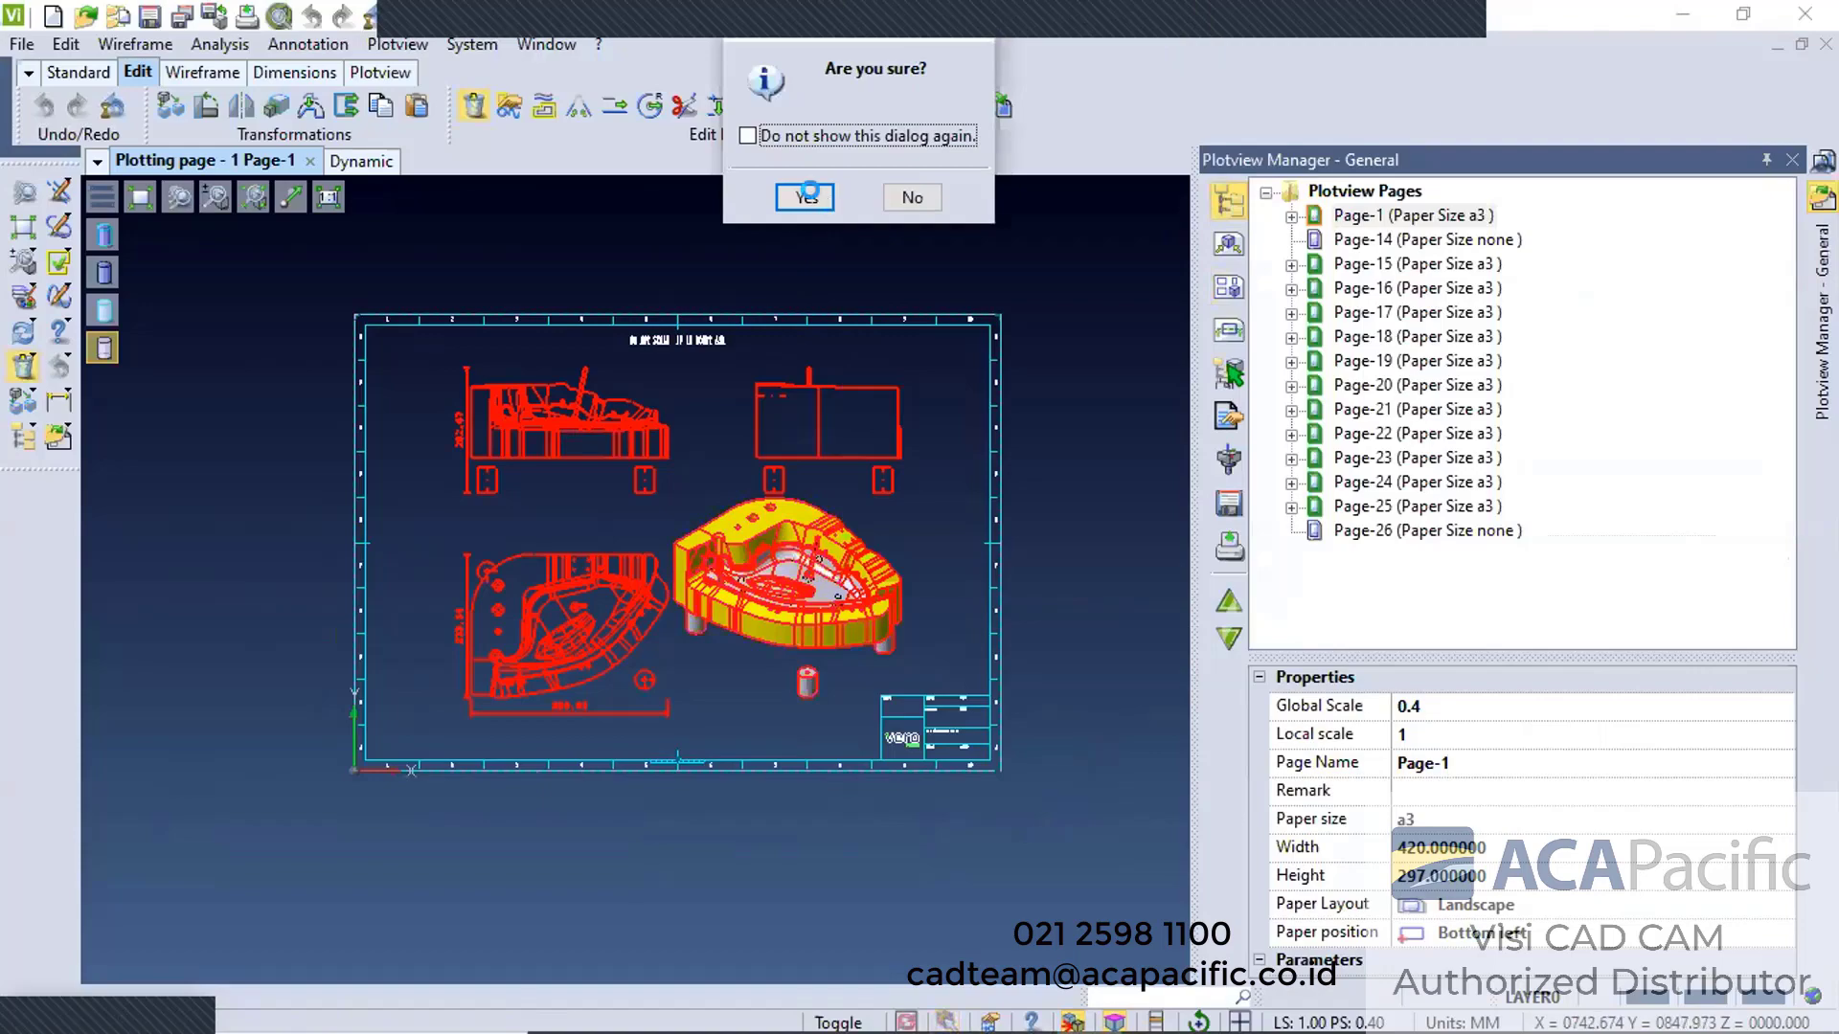
left_click(811, 198)
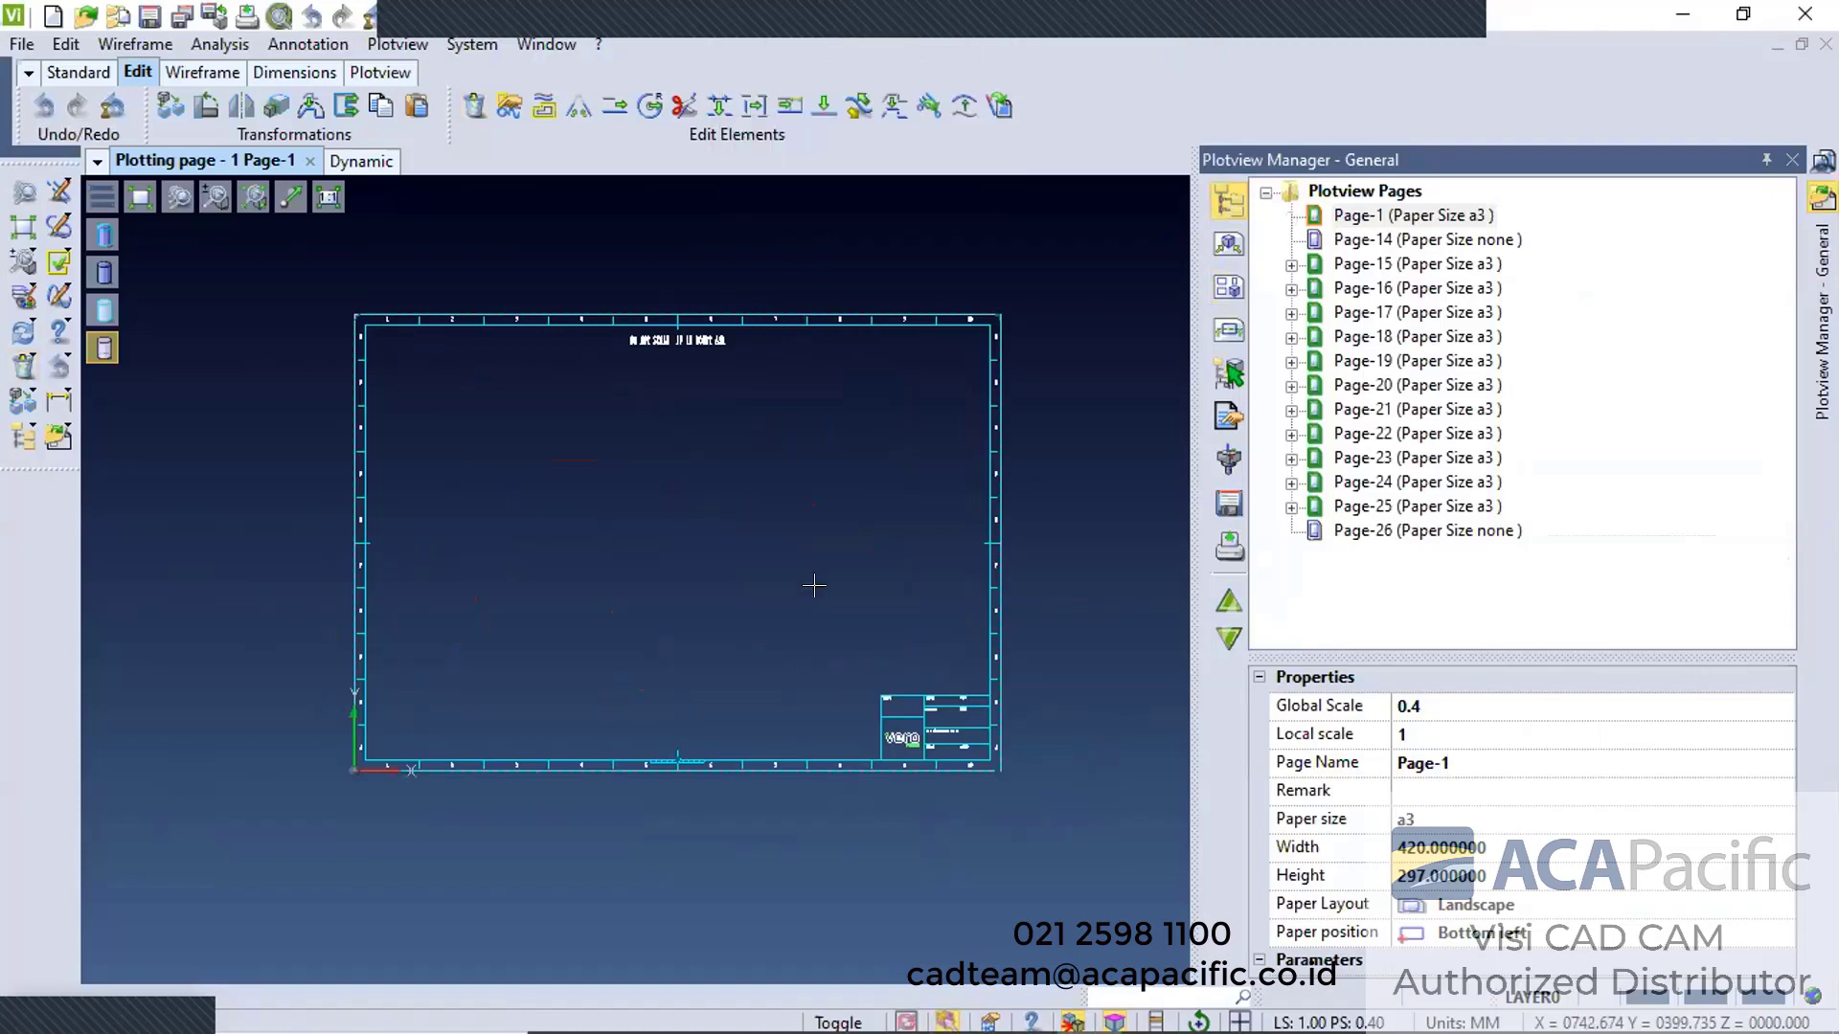
Generate the multi-view layout of the whole fixture on Page-1 using workplane WPL2
left_click(1423, 214)
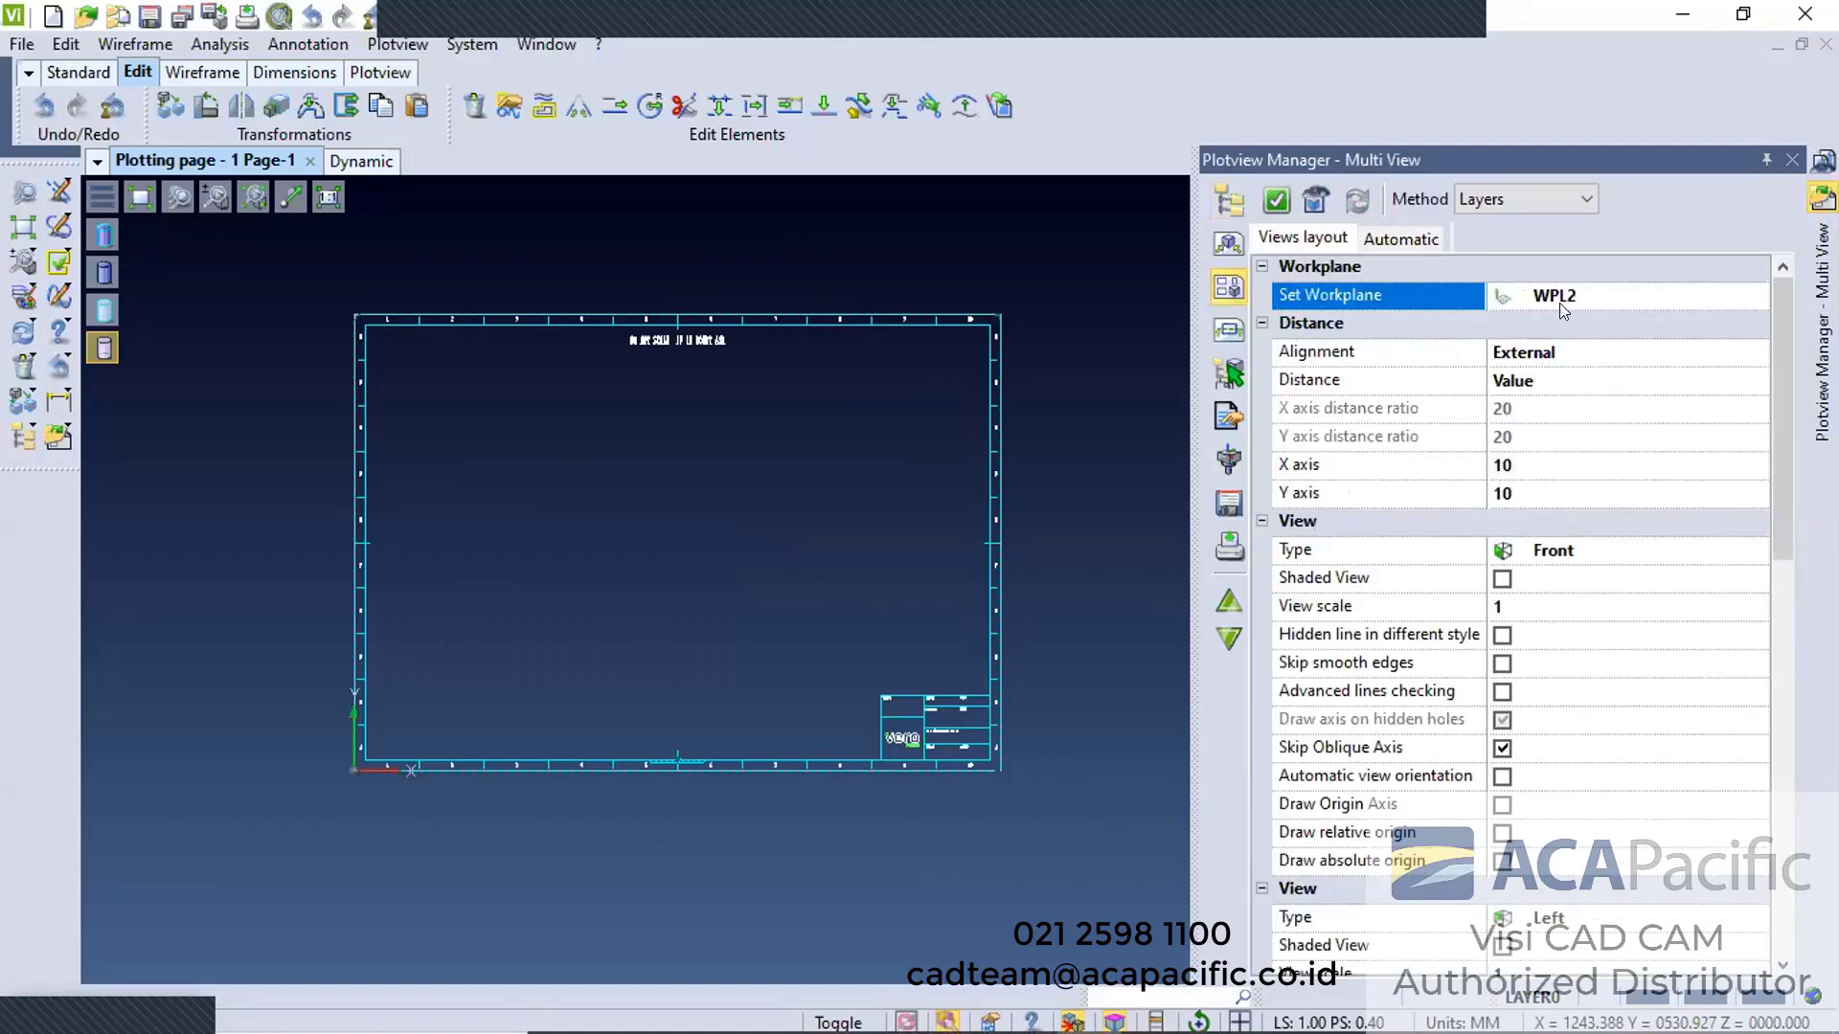
left_click(1276, 201)
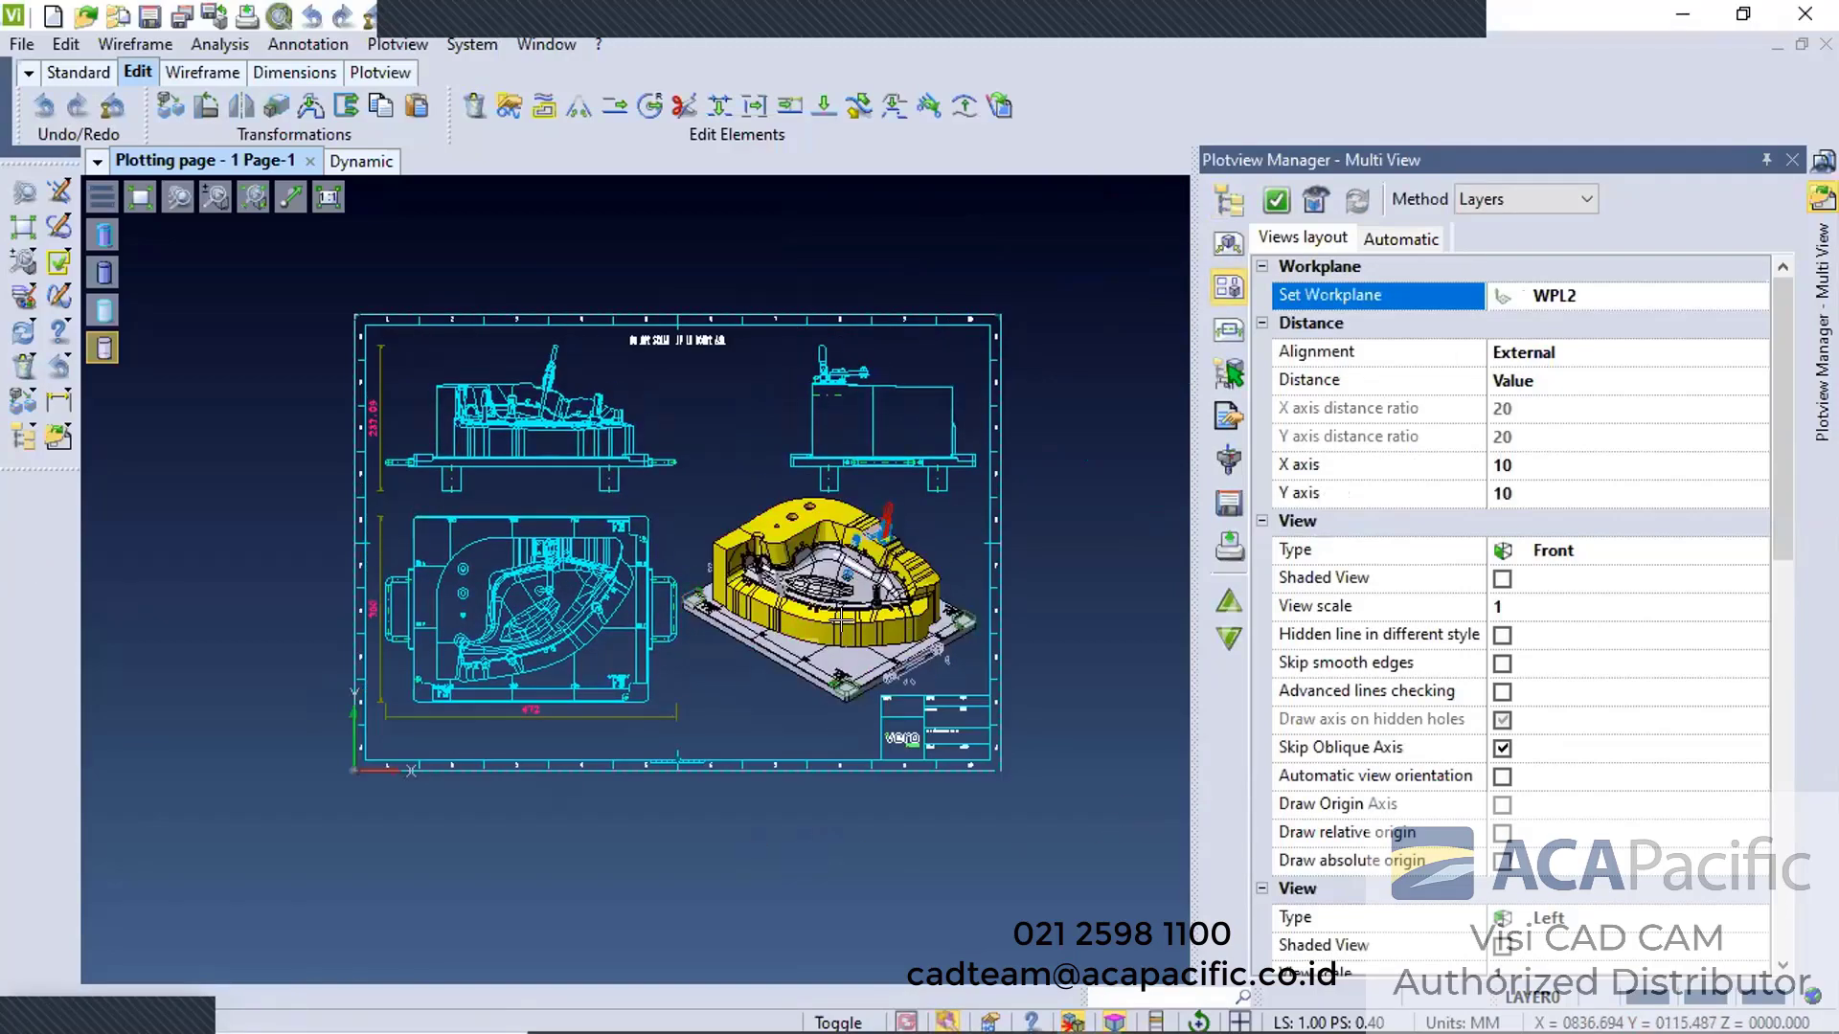
scroll(932, 471, "up", 1)
scroll(943, 602, "up", 1)
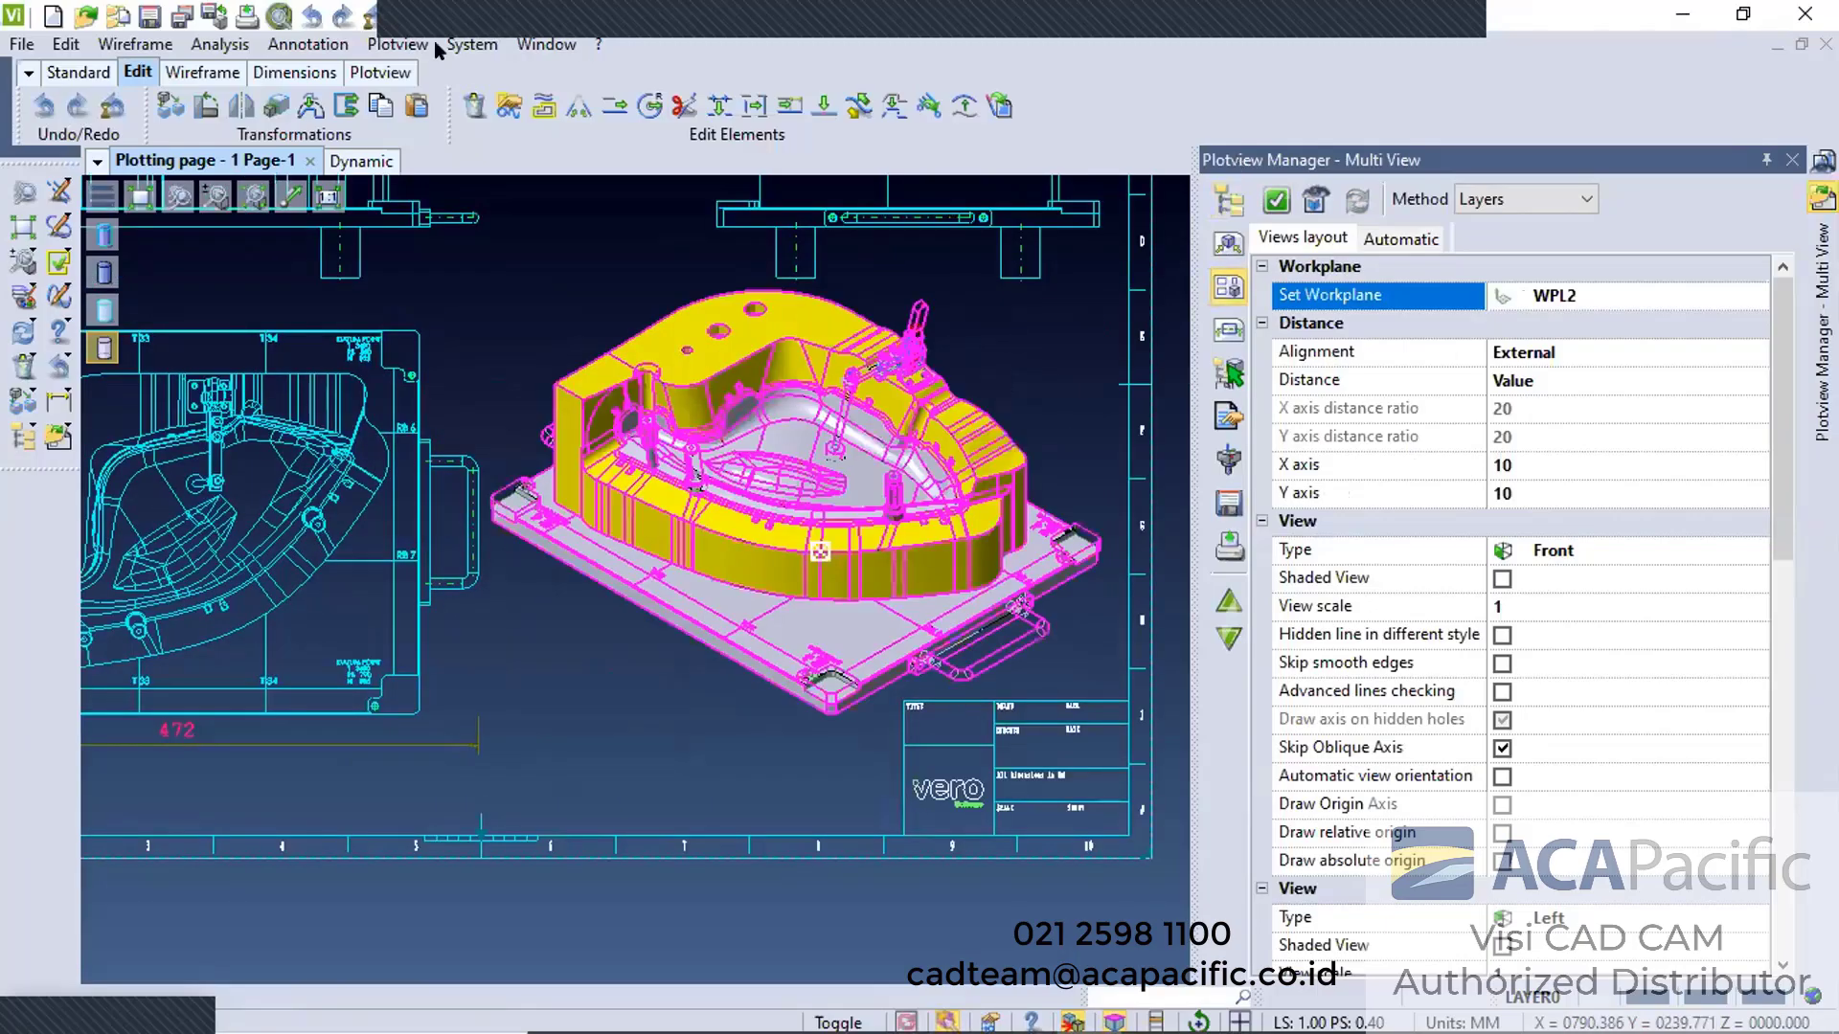
Undo the generated views and regenerate the Page-1 layout with Shaded View turned off for the Isometric Front Right view
left_click(276, 17)
left_click(308, 15)
left_click_drag(1773, 486, 1787, 757)
scroll(1616, 678, "down", 1)
left_click(1501, 646)
left_click(1275, 200)
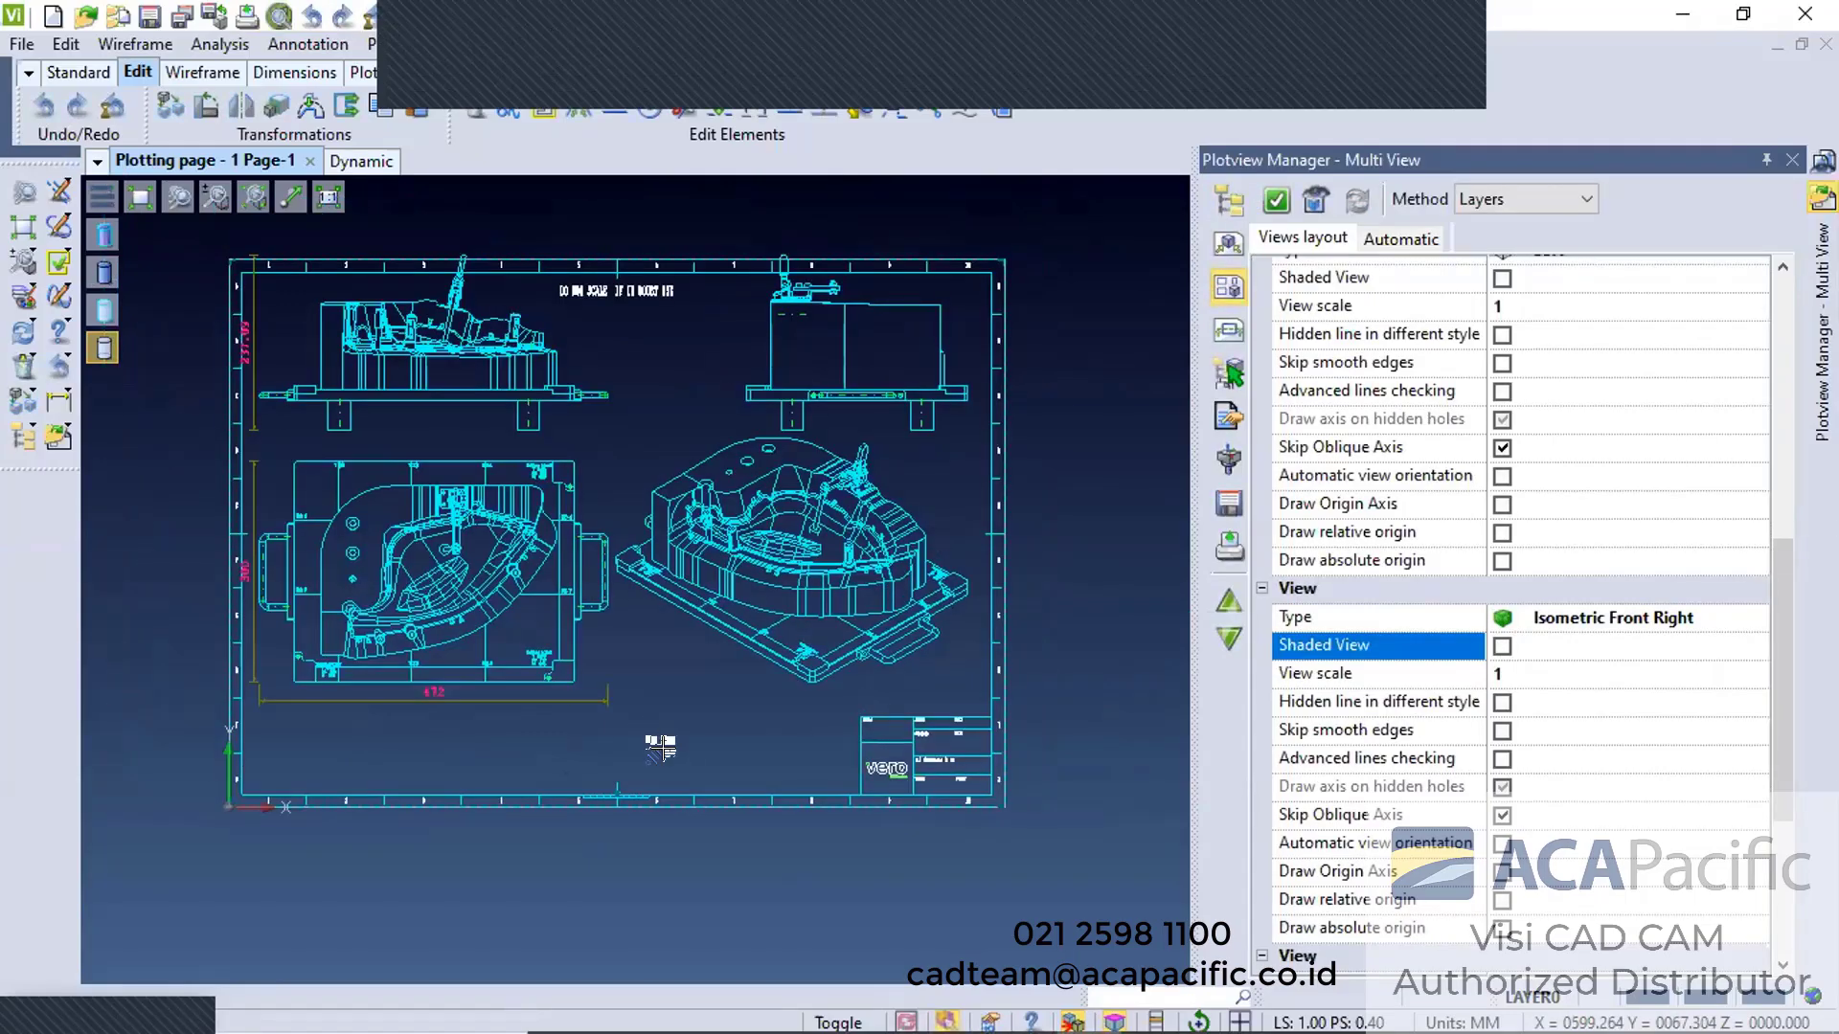
left_click(230, 793)
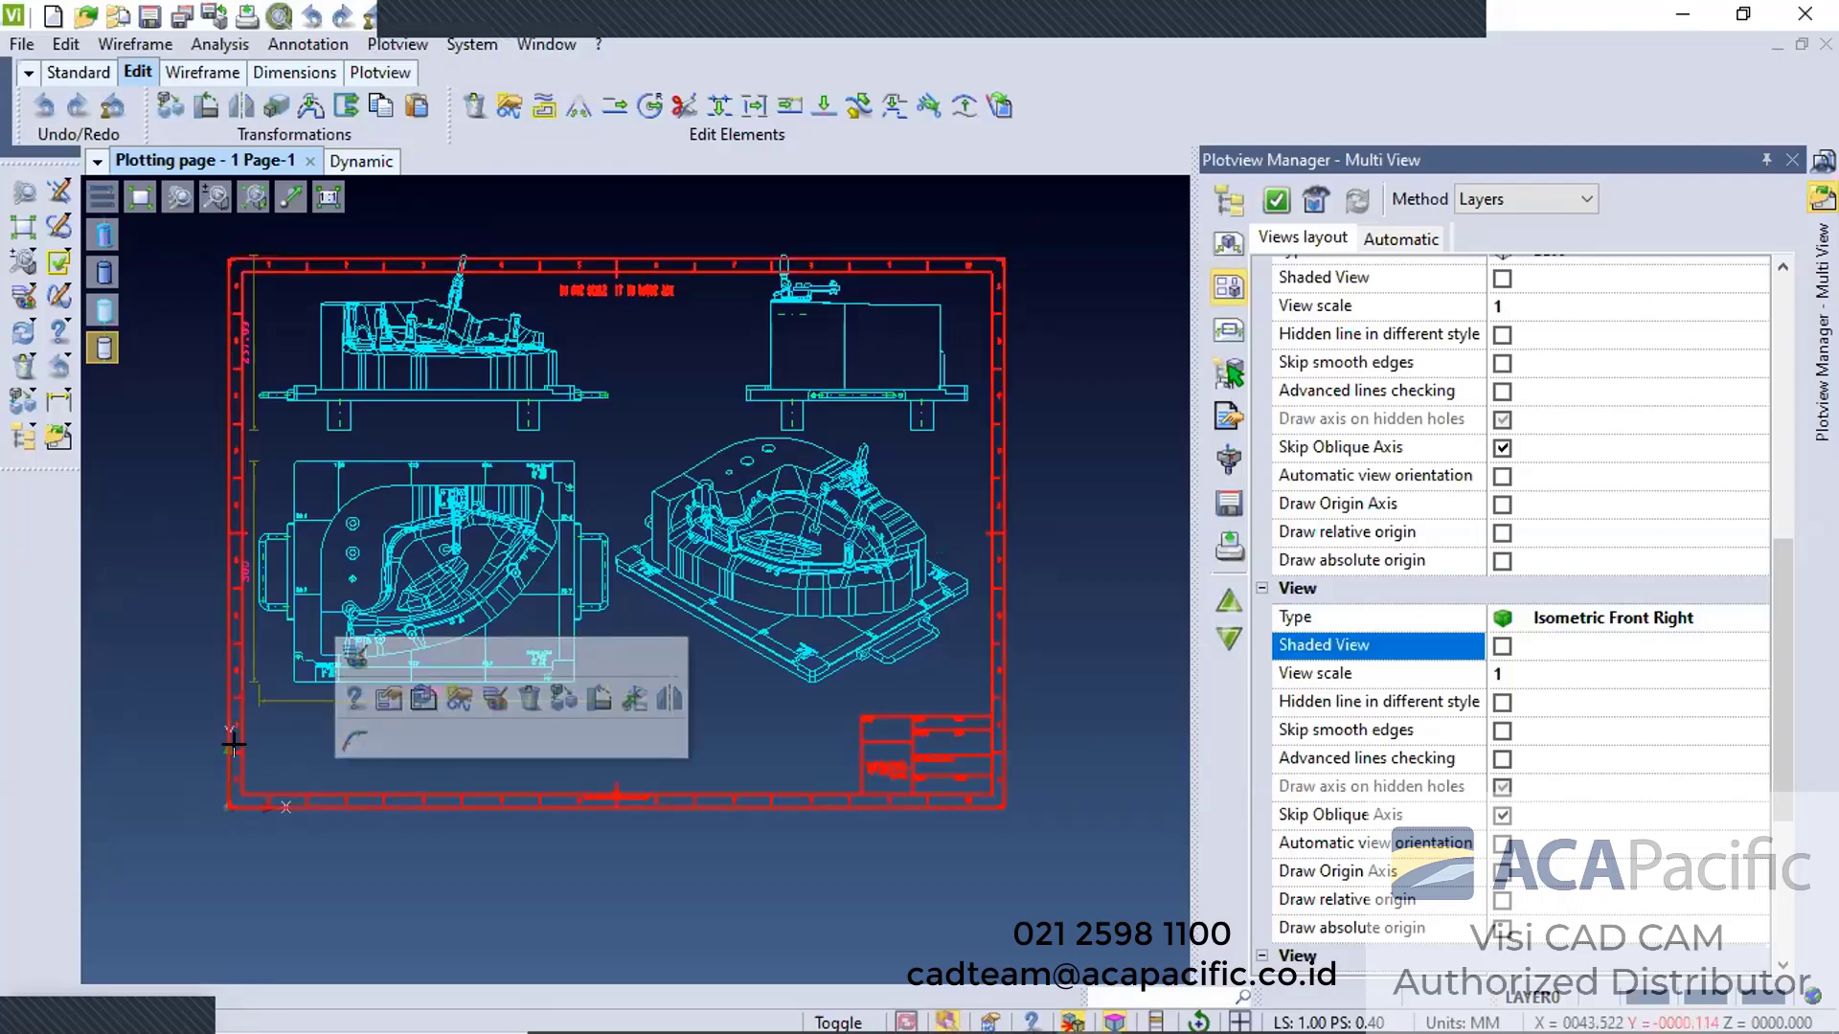
left_click(656, 625)
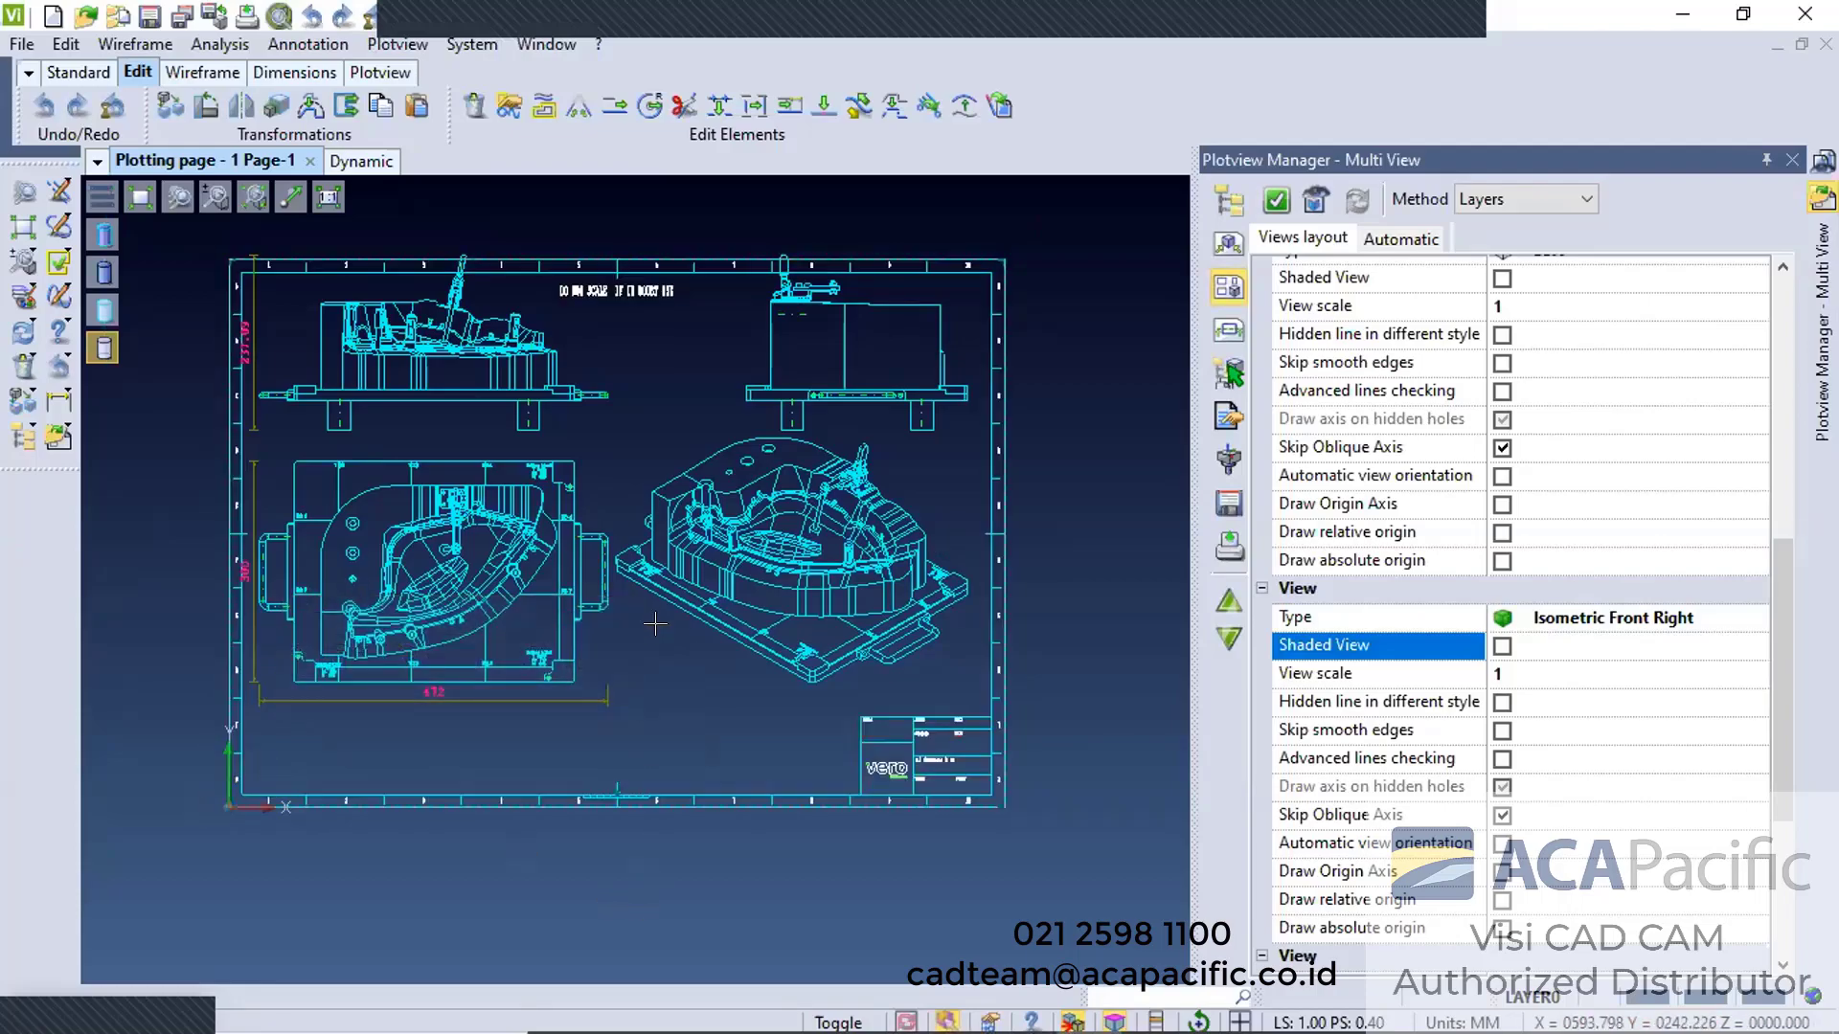
scroll(671, 625, "up", 1)
left_click(1277, 203)
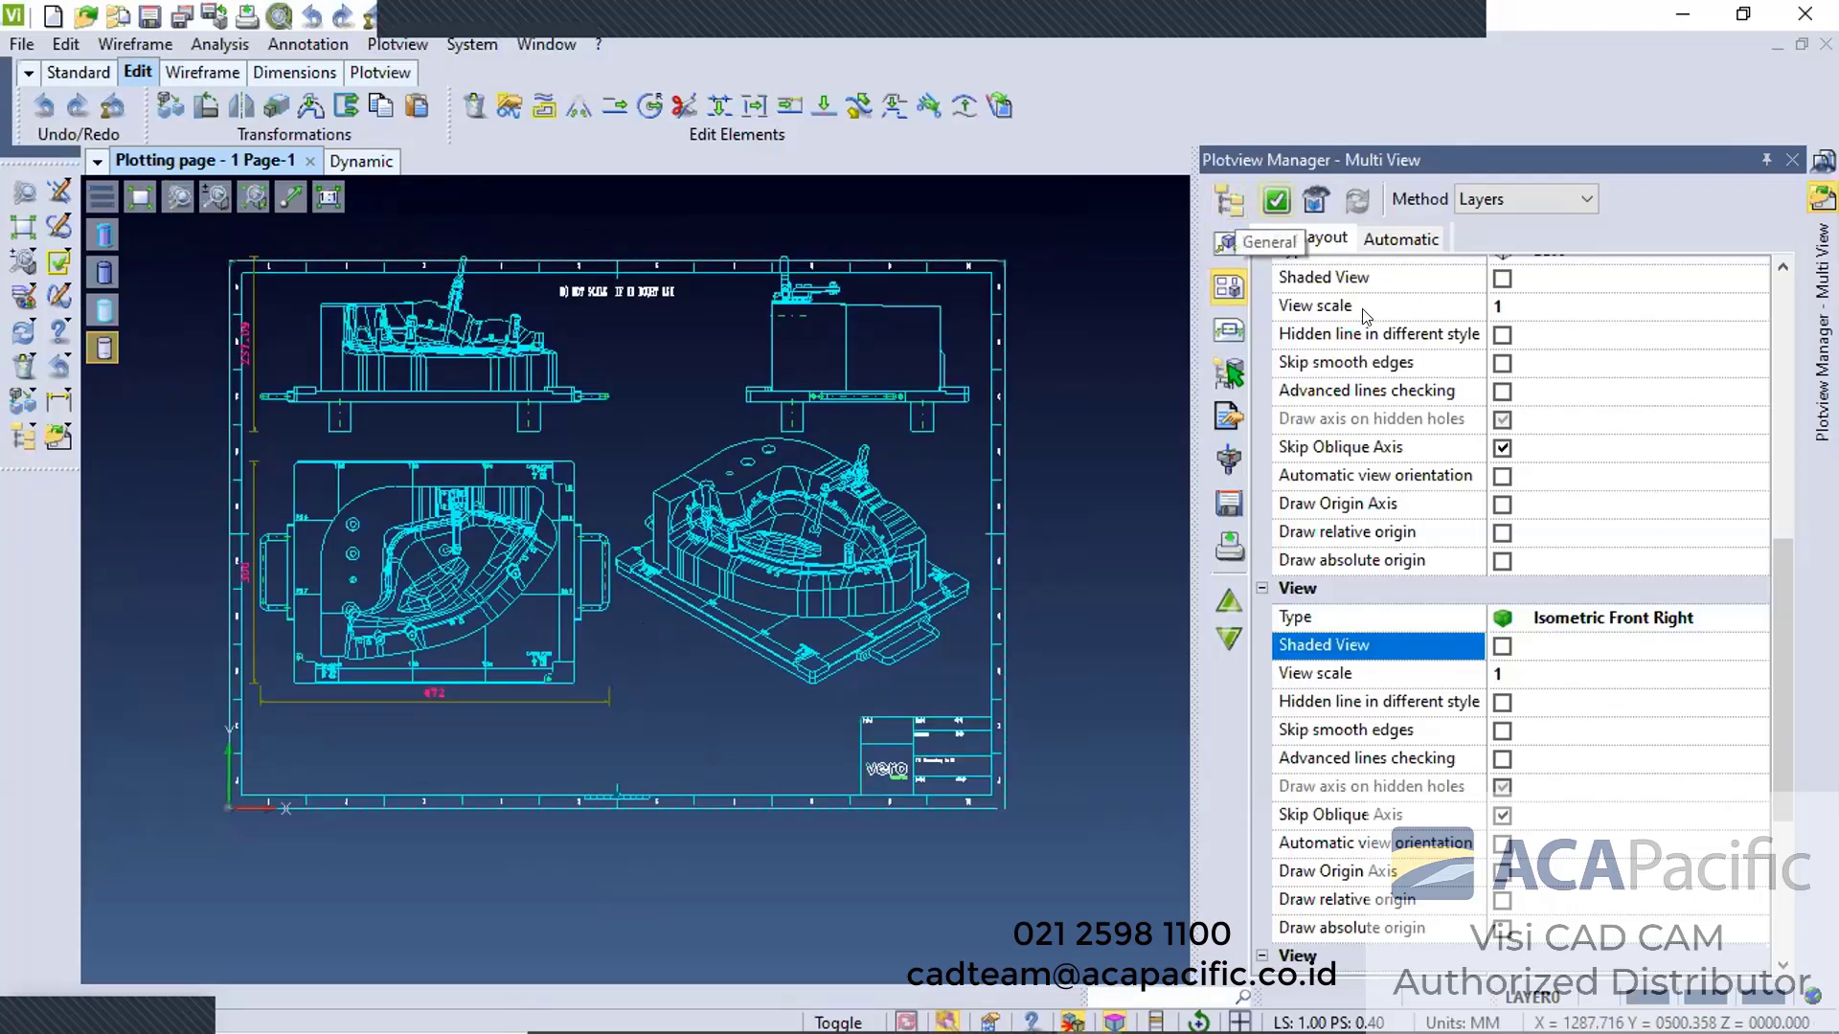
Examine the generated part drawings from Page-15 onward, including the base plate, clamp and pin pages
left_click(1227, 242)
double_click(1417, 264)
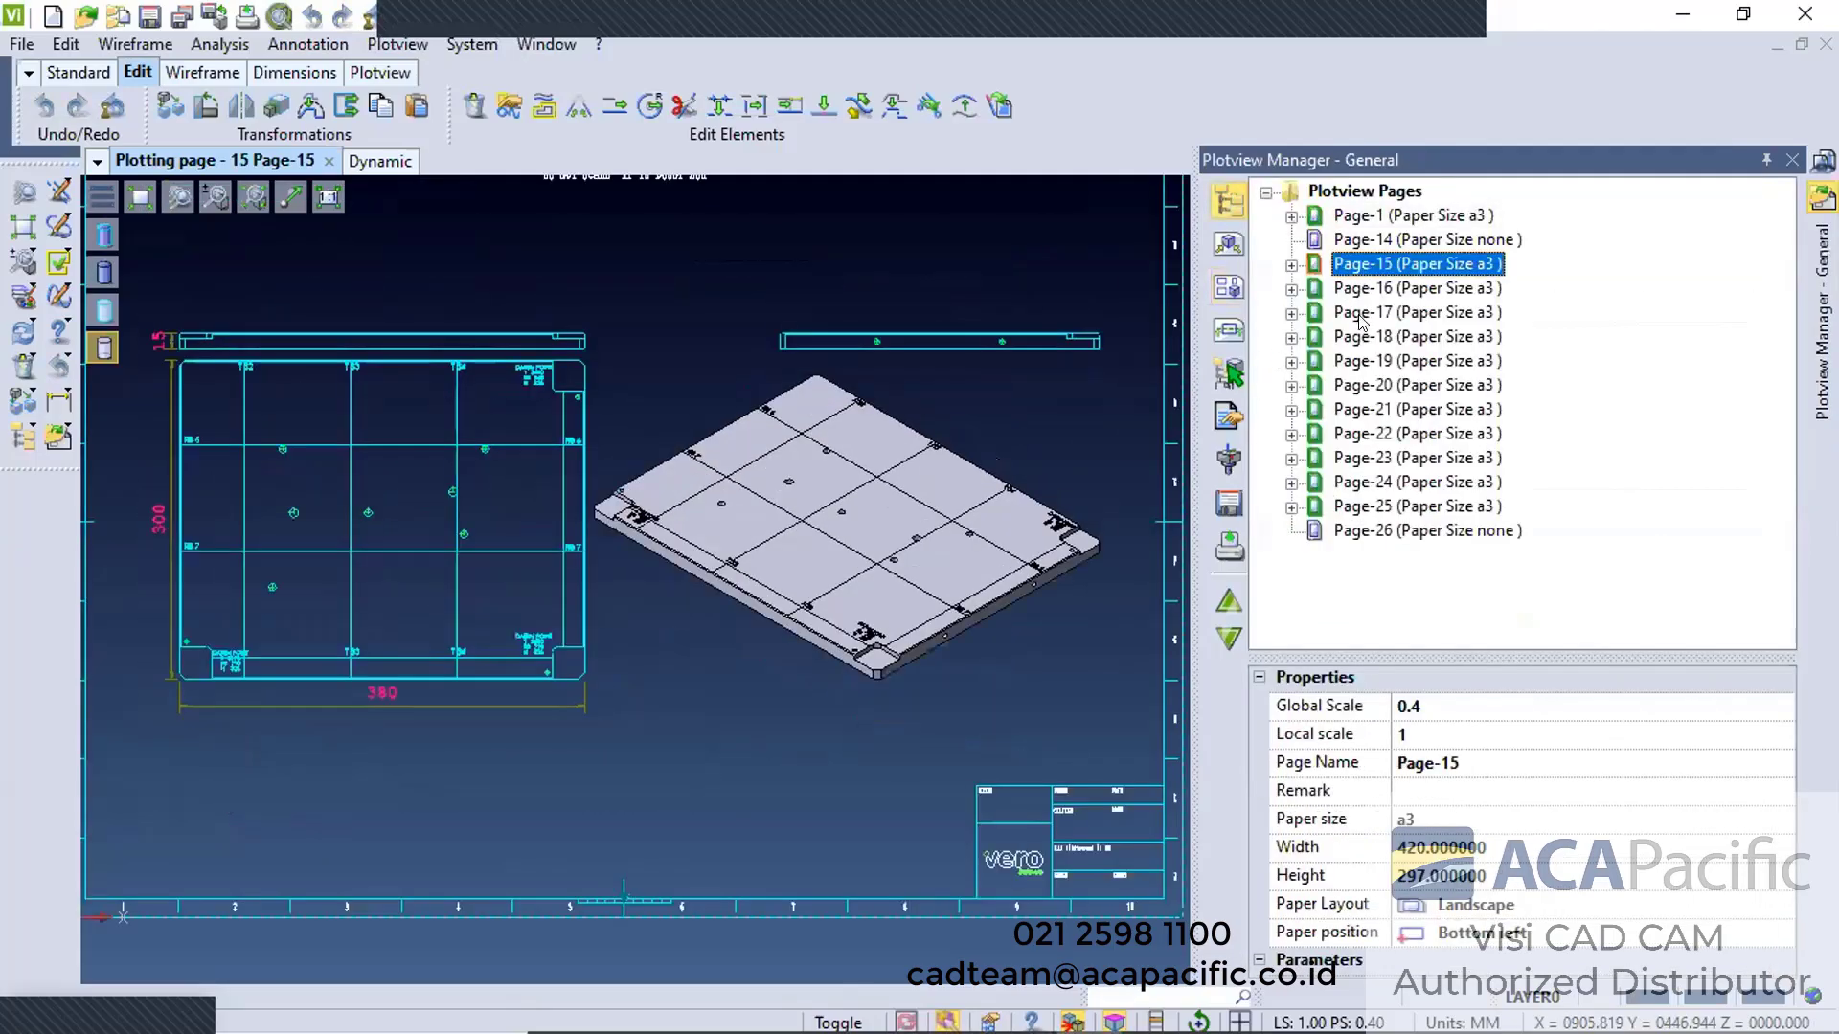
double_click(1365, 288)
key("Down")
key("Down")
key("Down")
key("Down")
key("Down")
key("Down")
key("Down")
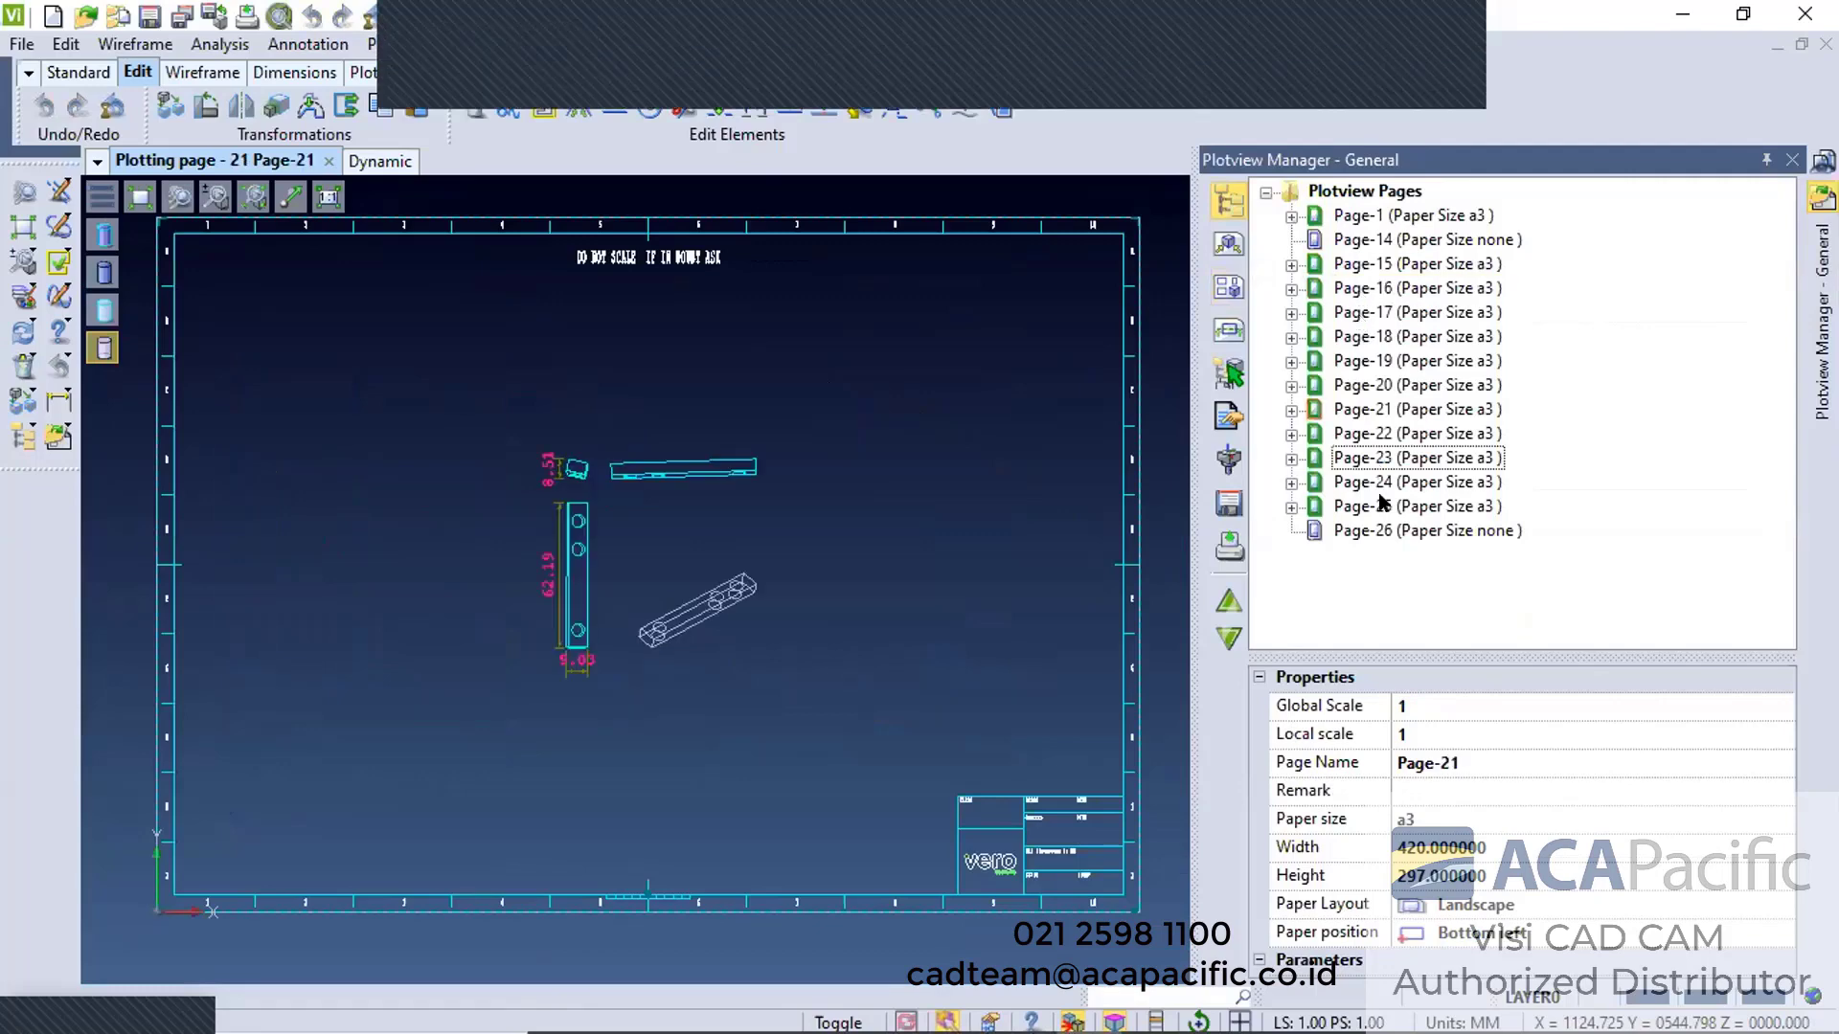
key("Up")
key("Up")
key("Up")
key("Up")
key("Up")
key("Up")
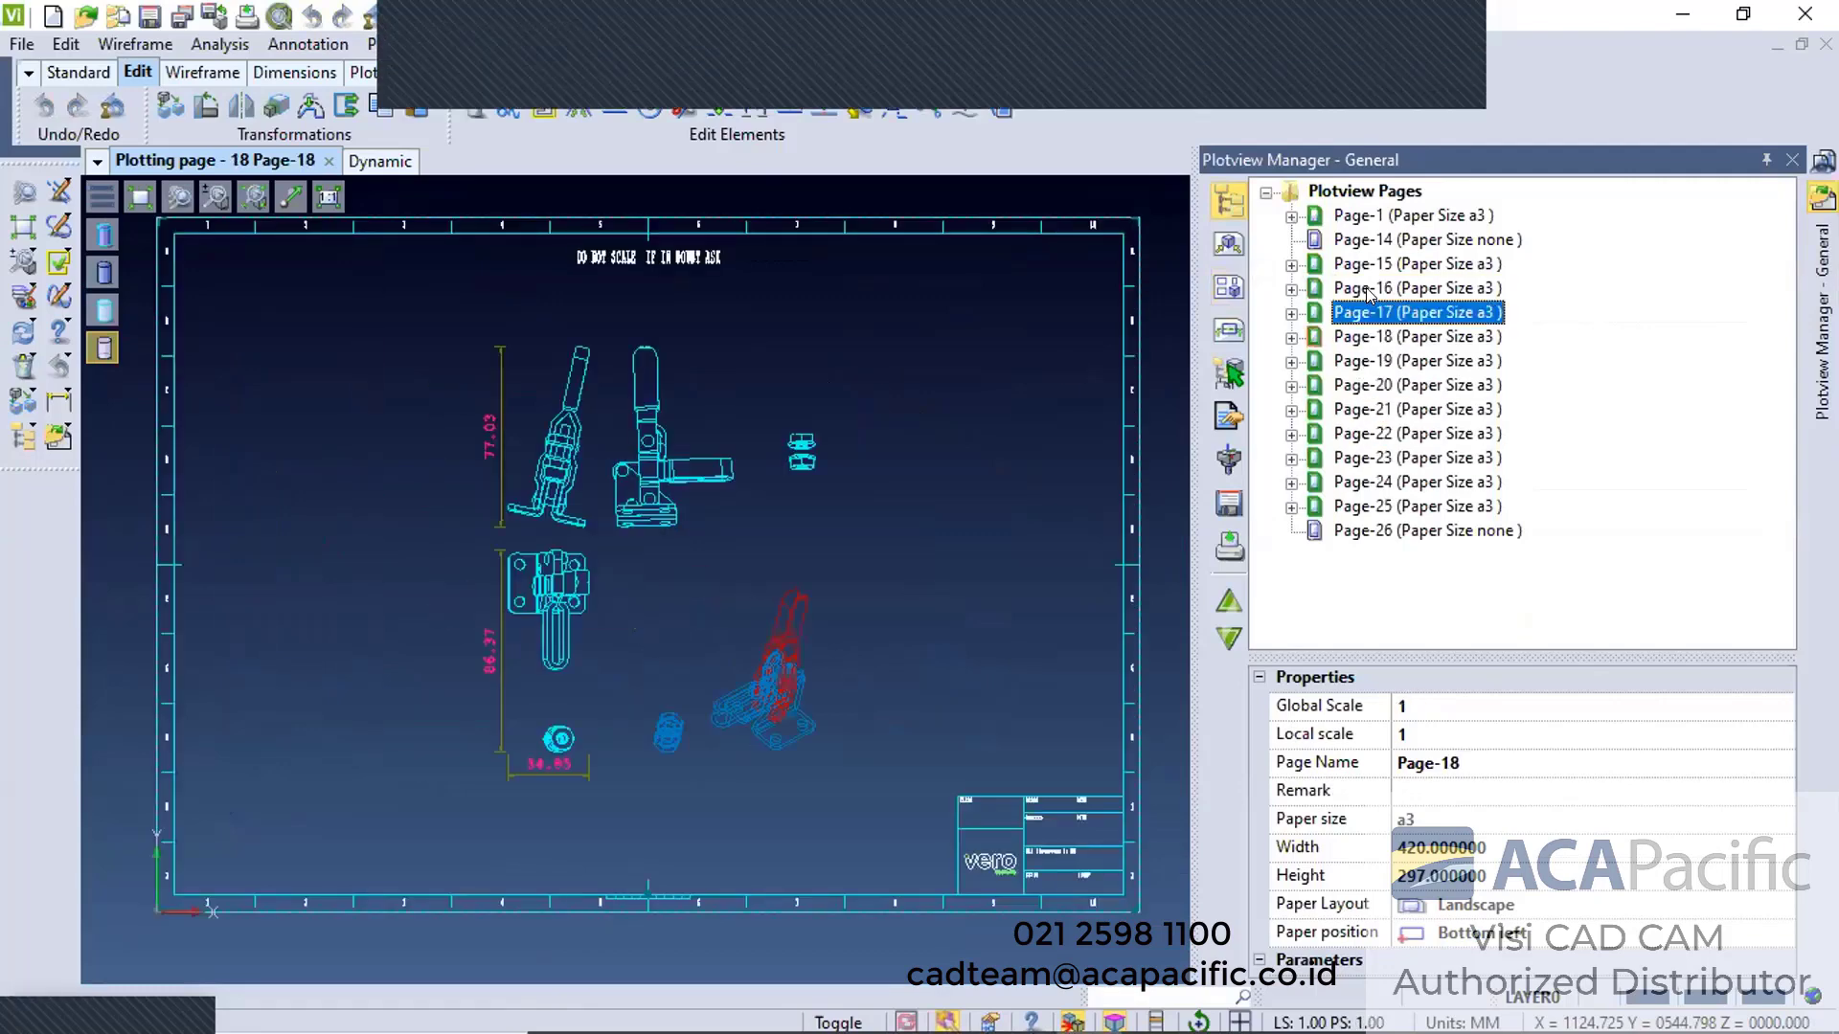
left_click(1382, 360)
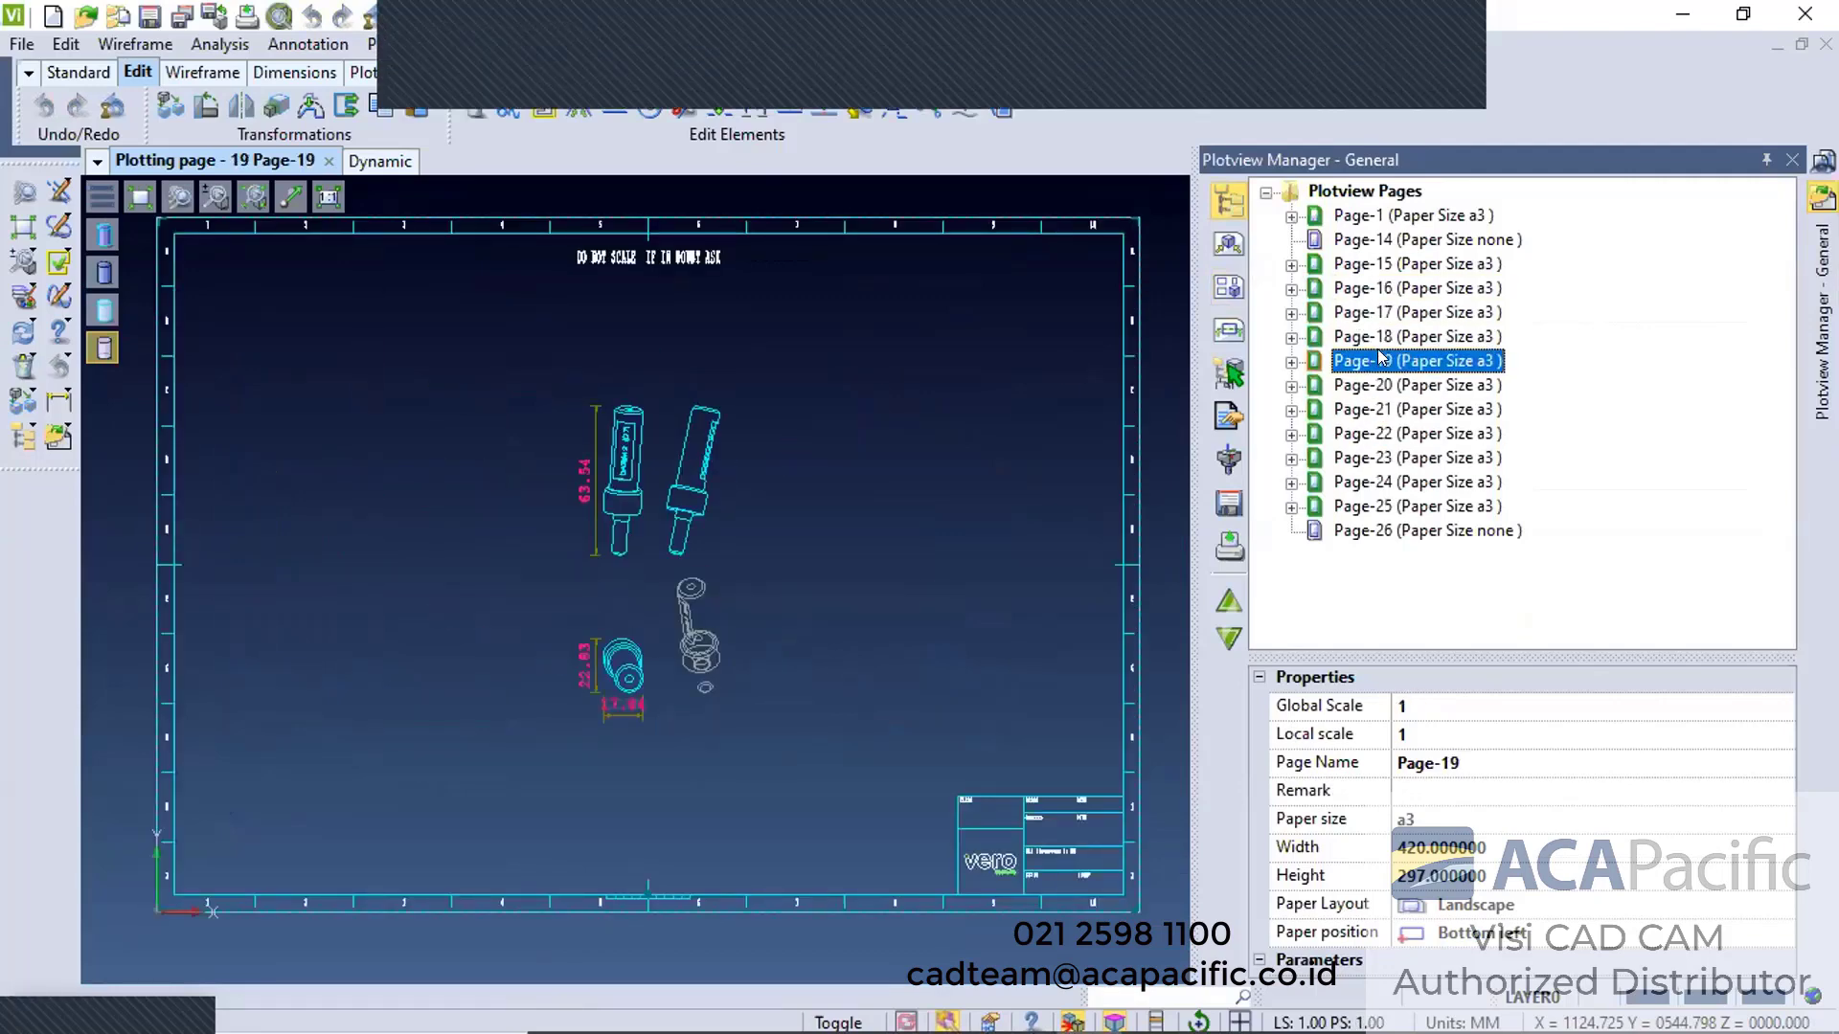
key("Up")
key("Up")
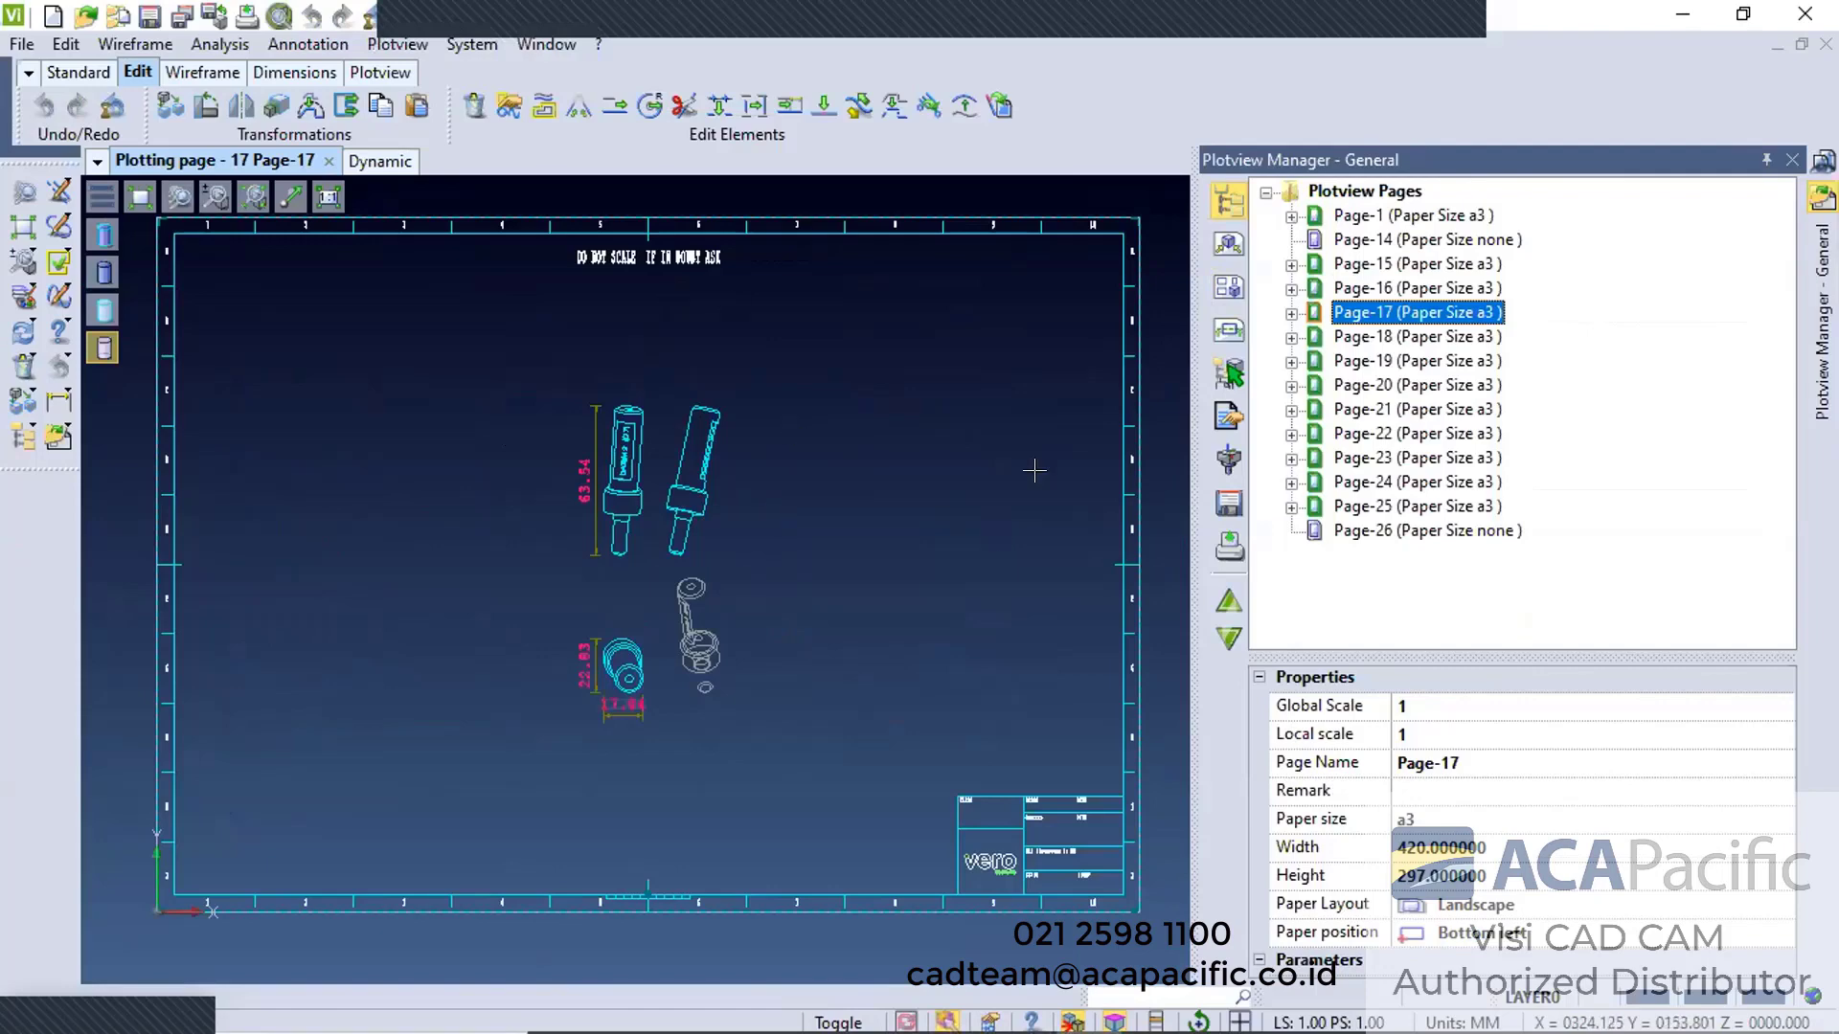
scroll(978, 526, "down", 1)
scroll(1044, 474, "down", 1)
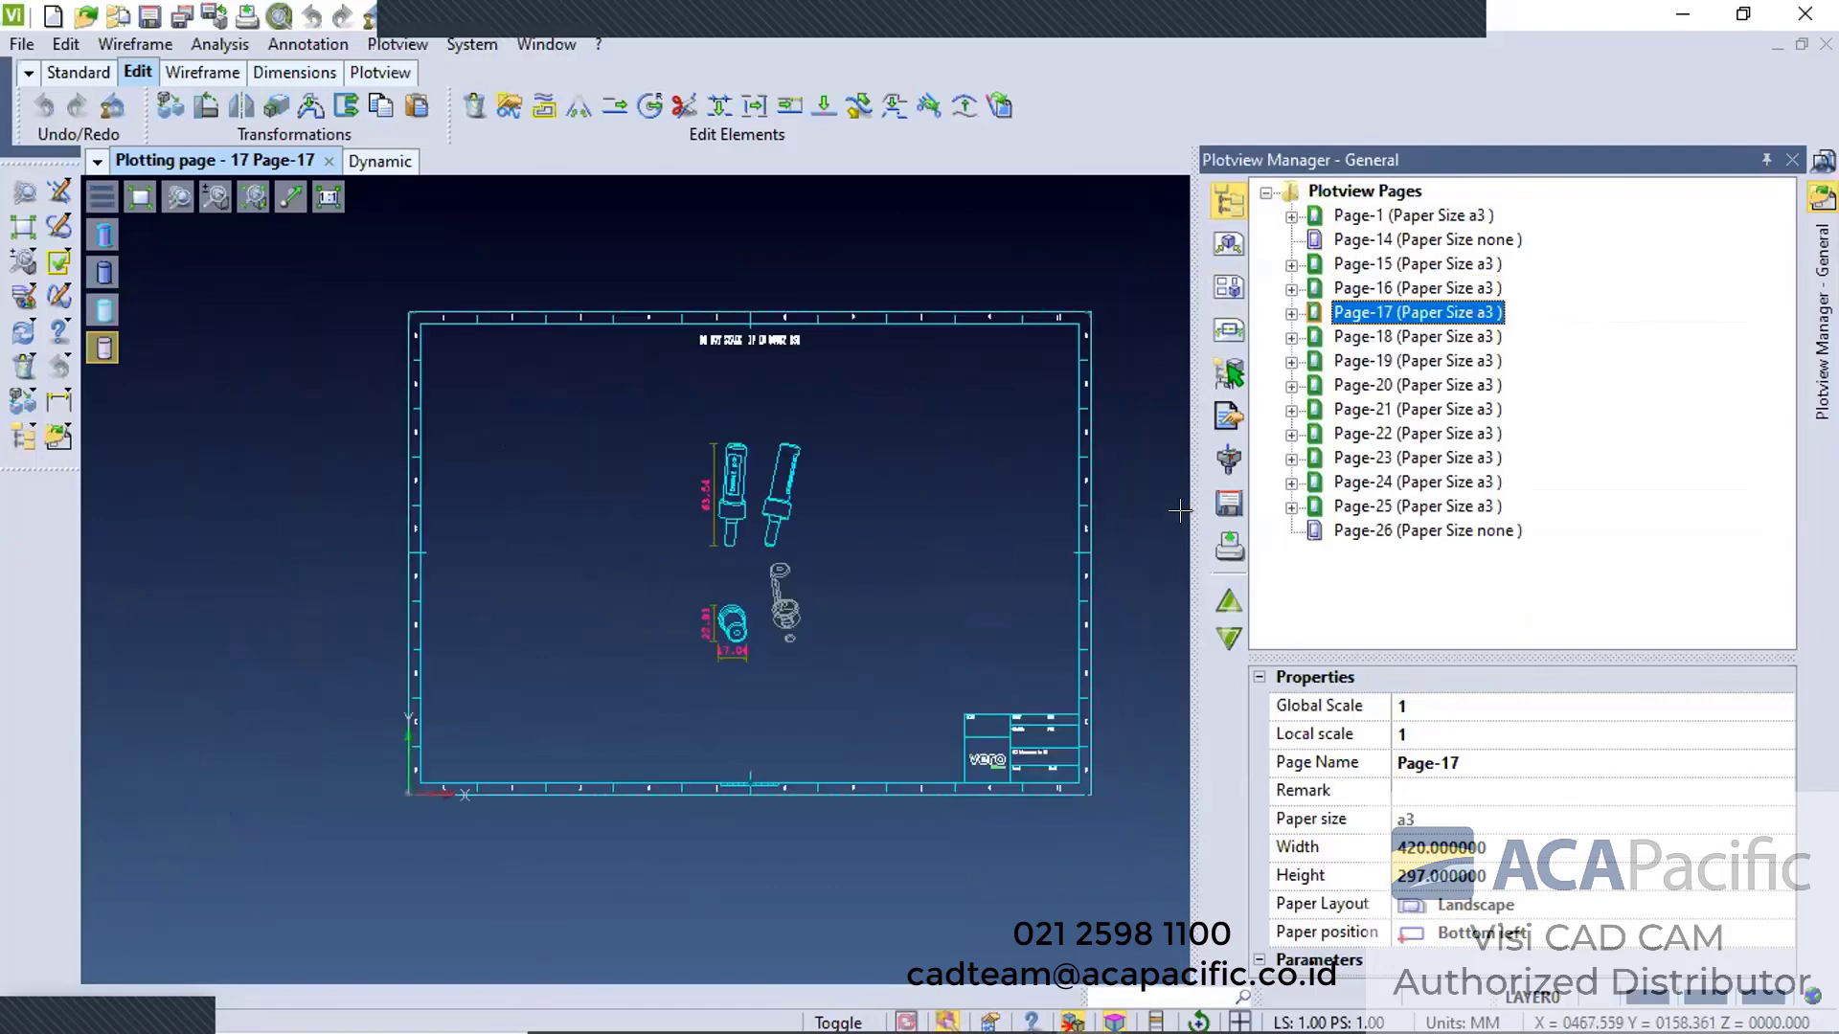
left_click(15, 440)
left_click(1620, 240)
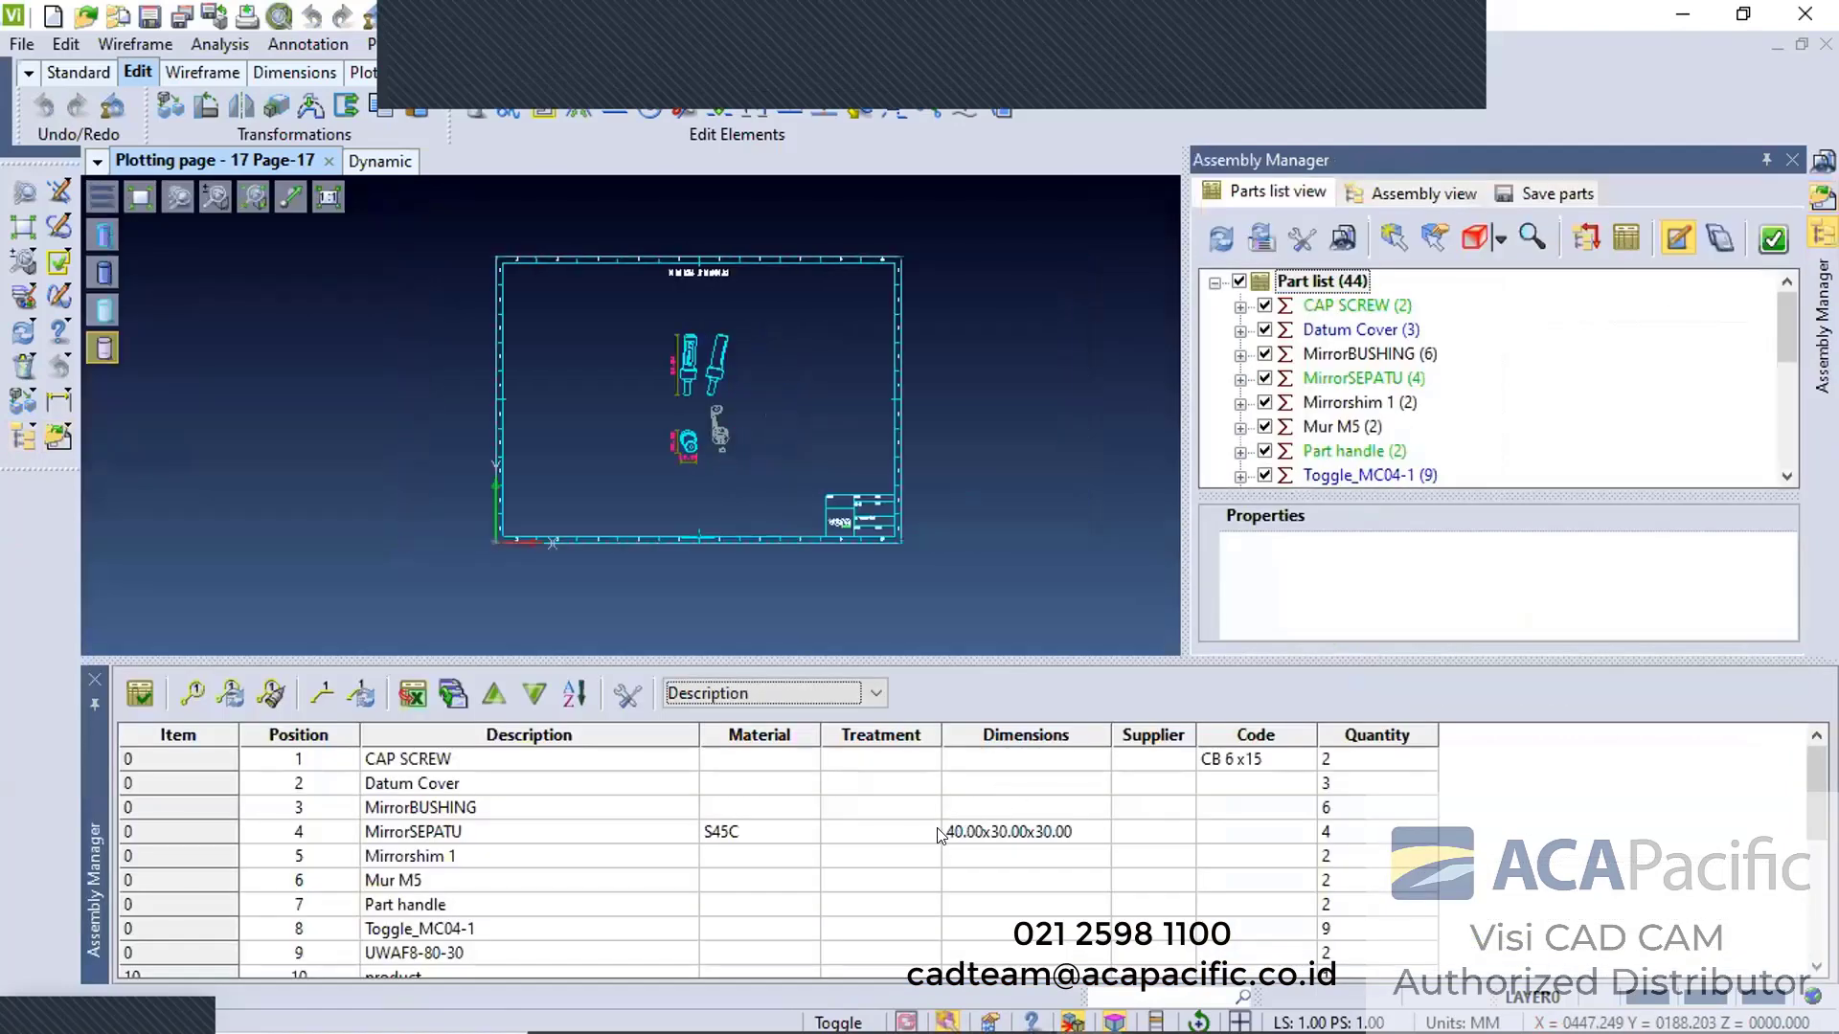
scroll(929, 836, "down", 1)
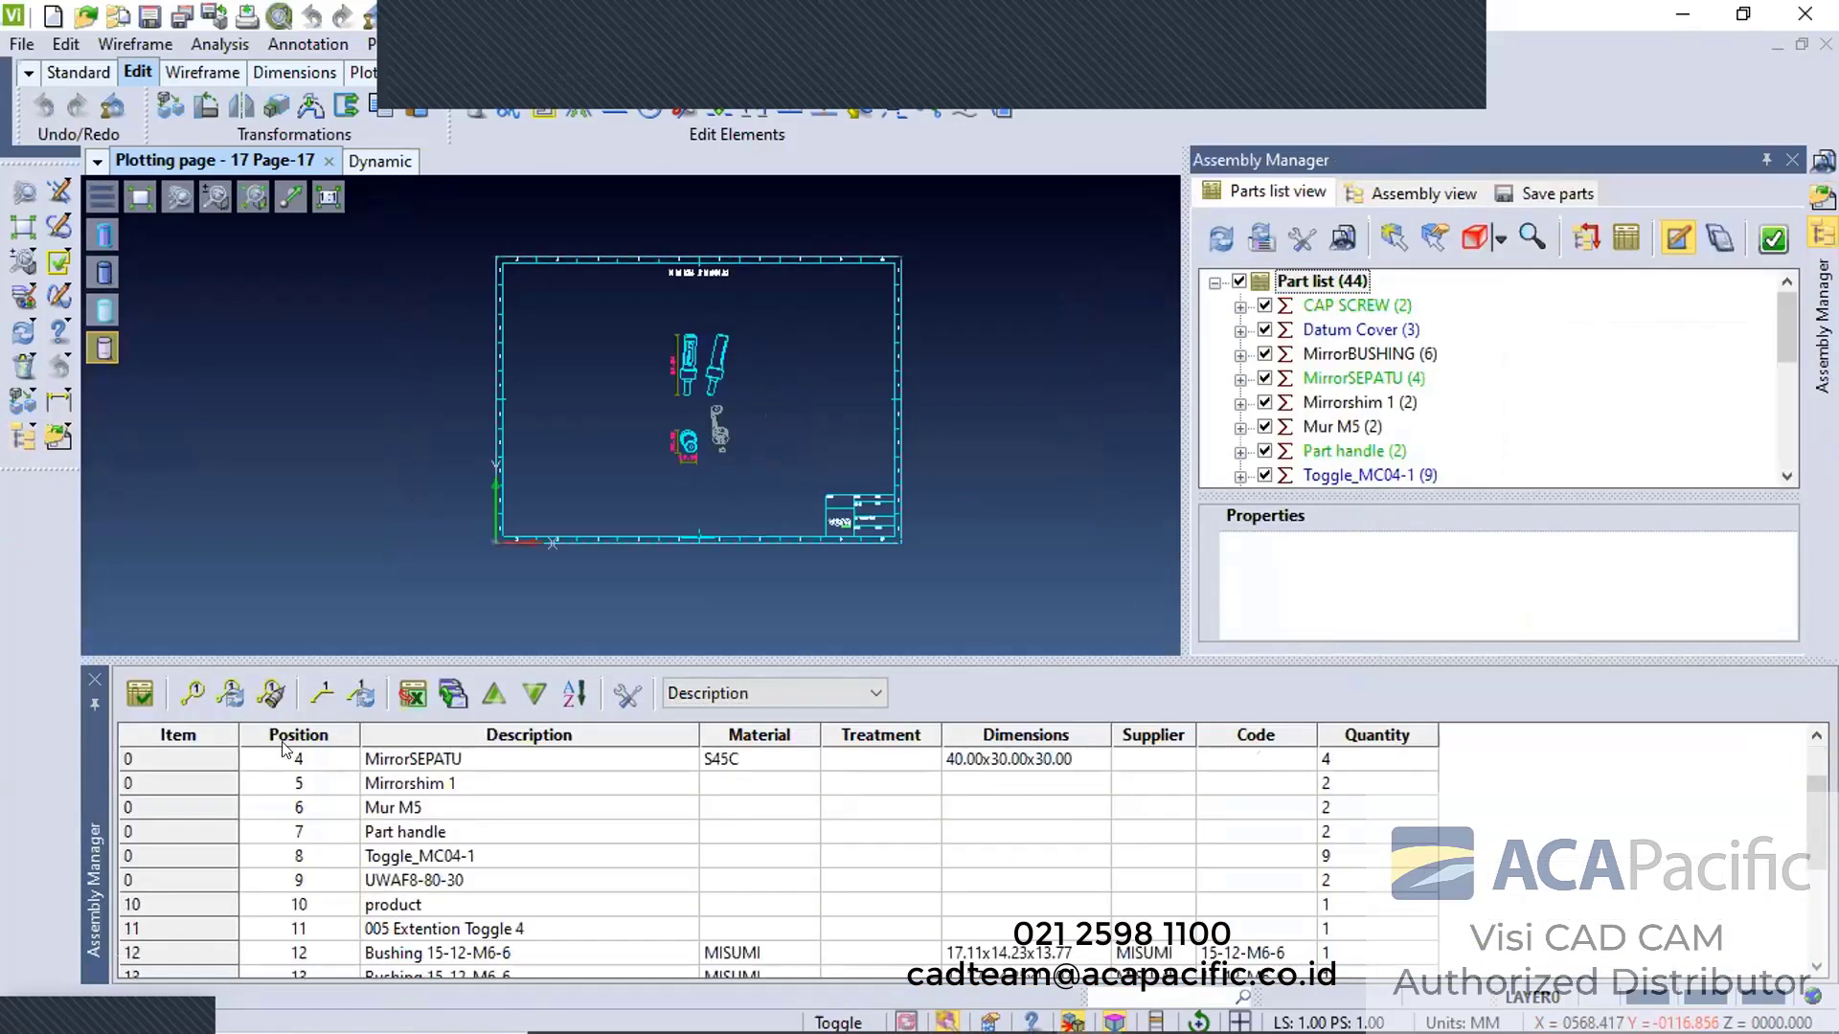
scroll(275, 763, "up", 1)
left_click(134, 693)
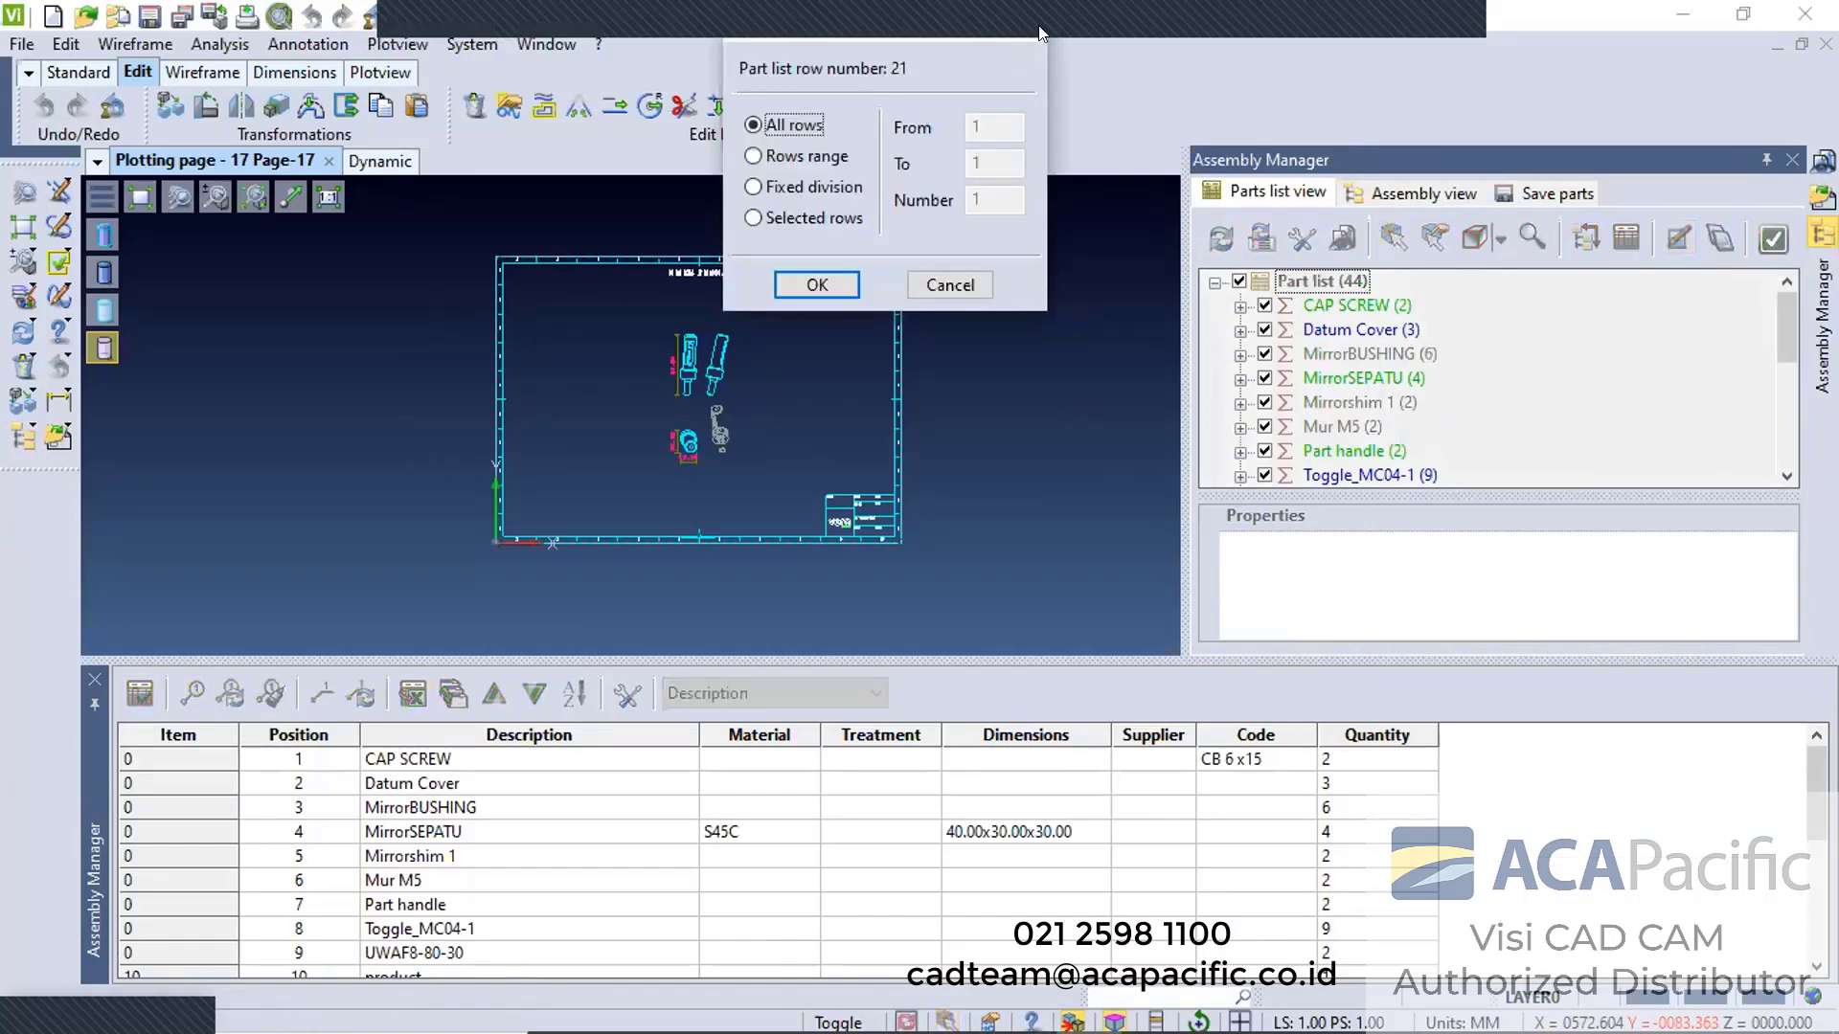
left_click(819, 285)
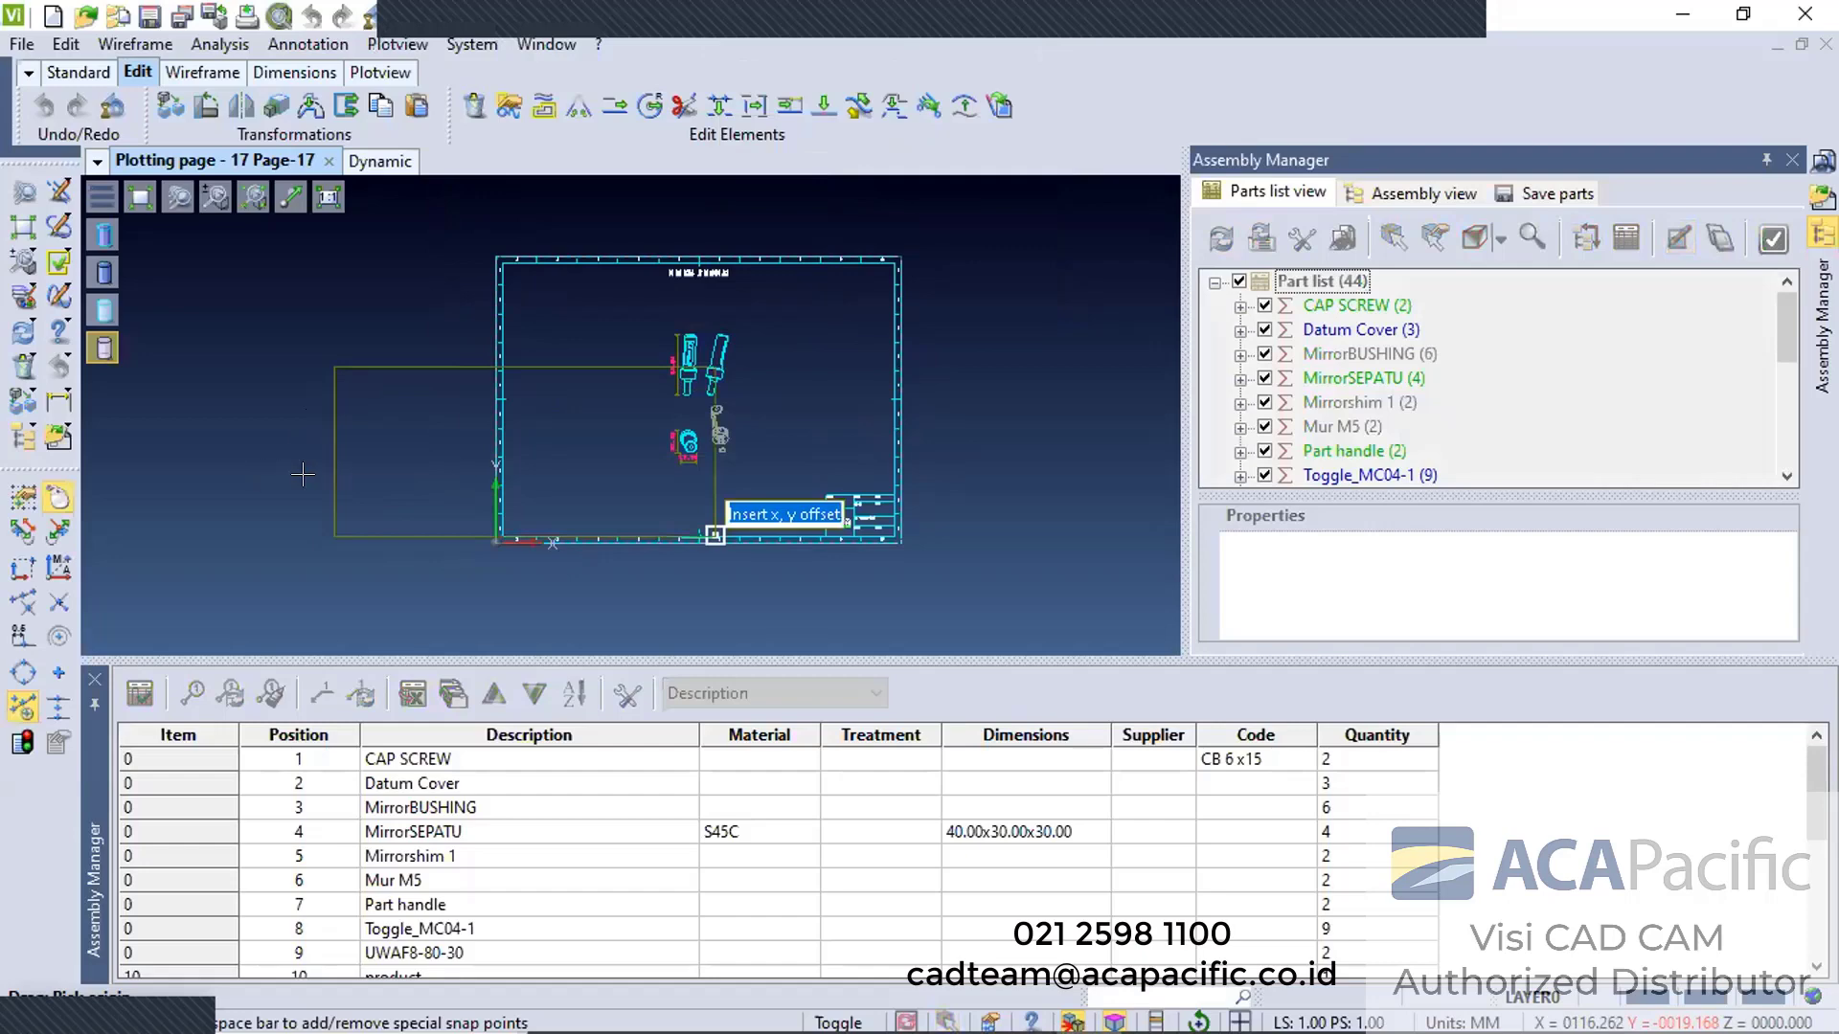
left_click(1418, 192)
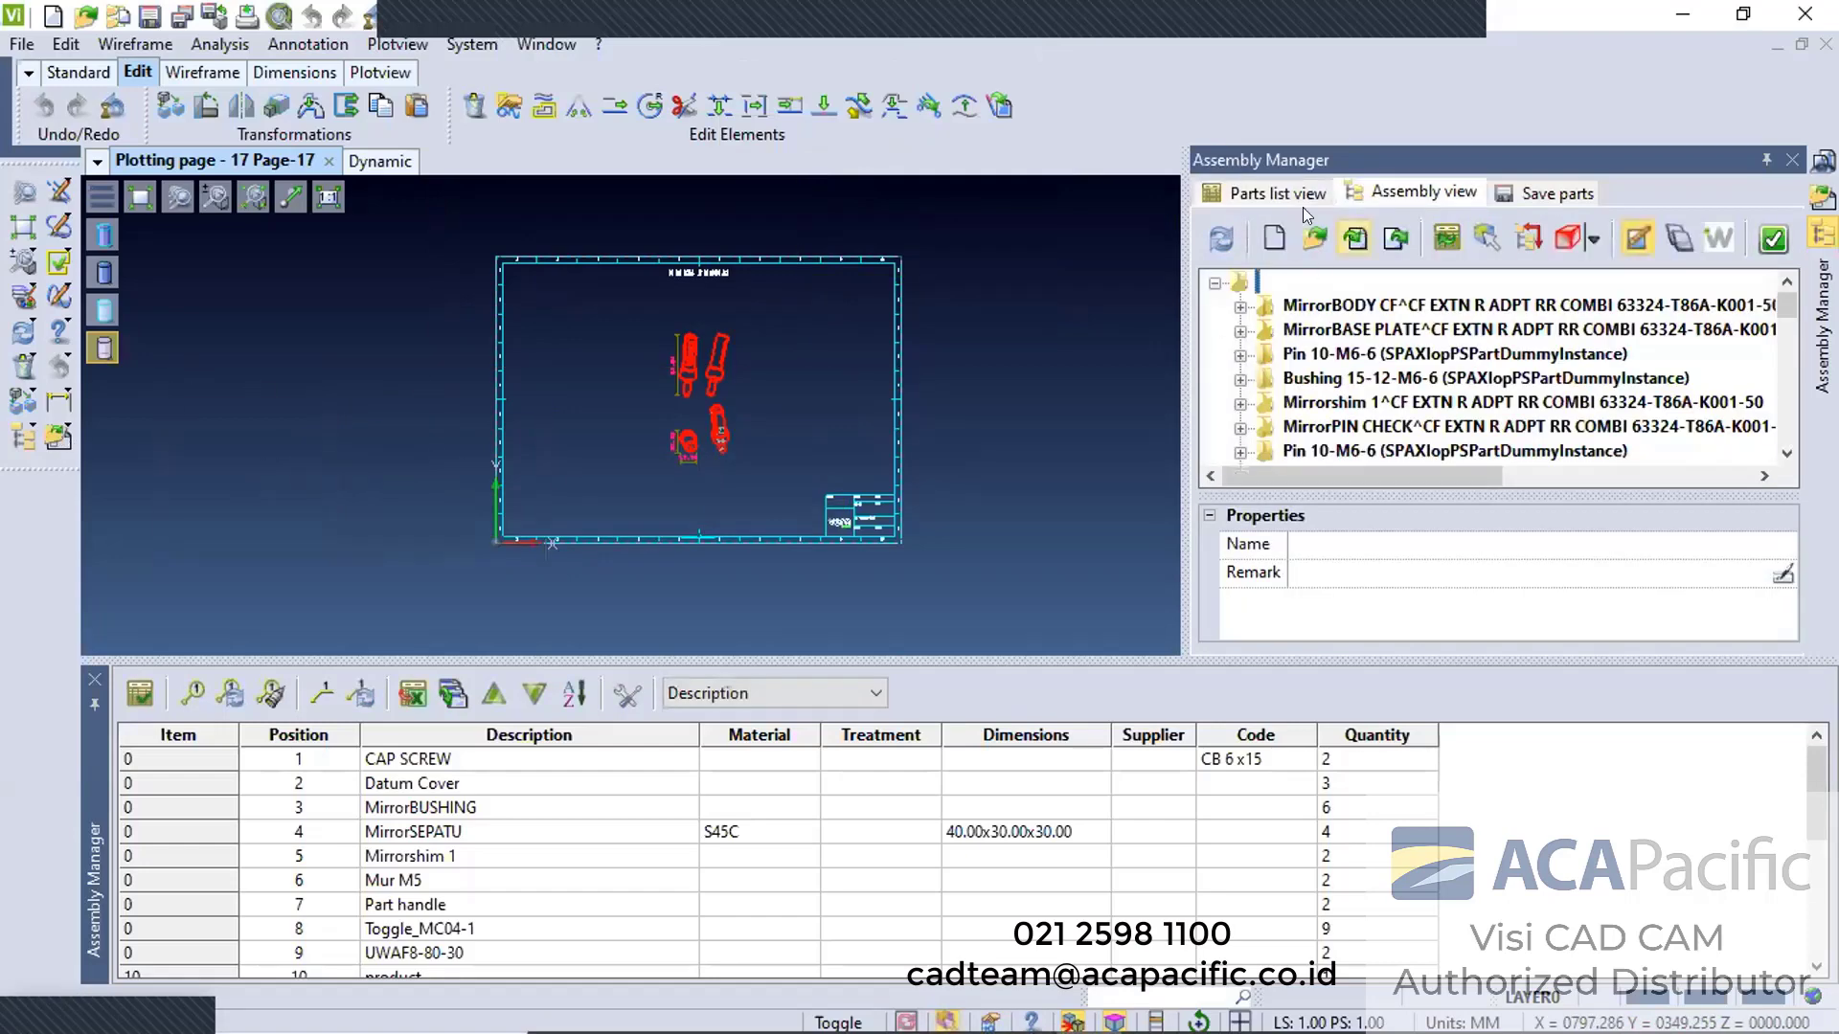
left_click(1446, 241)
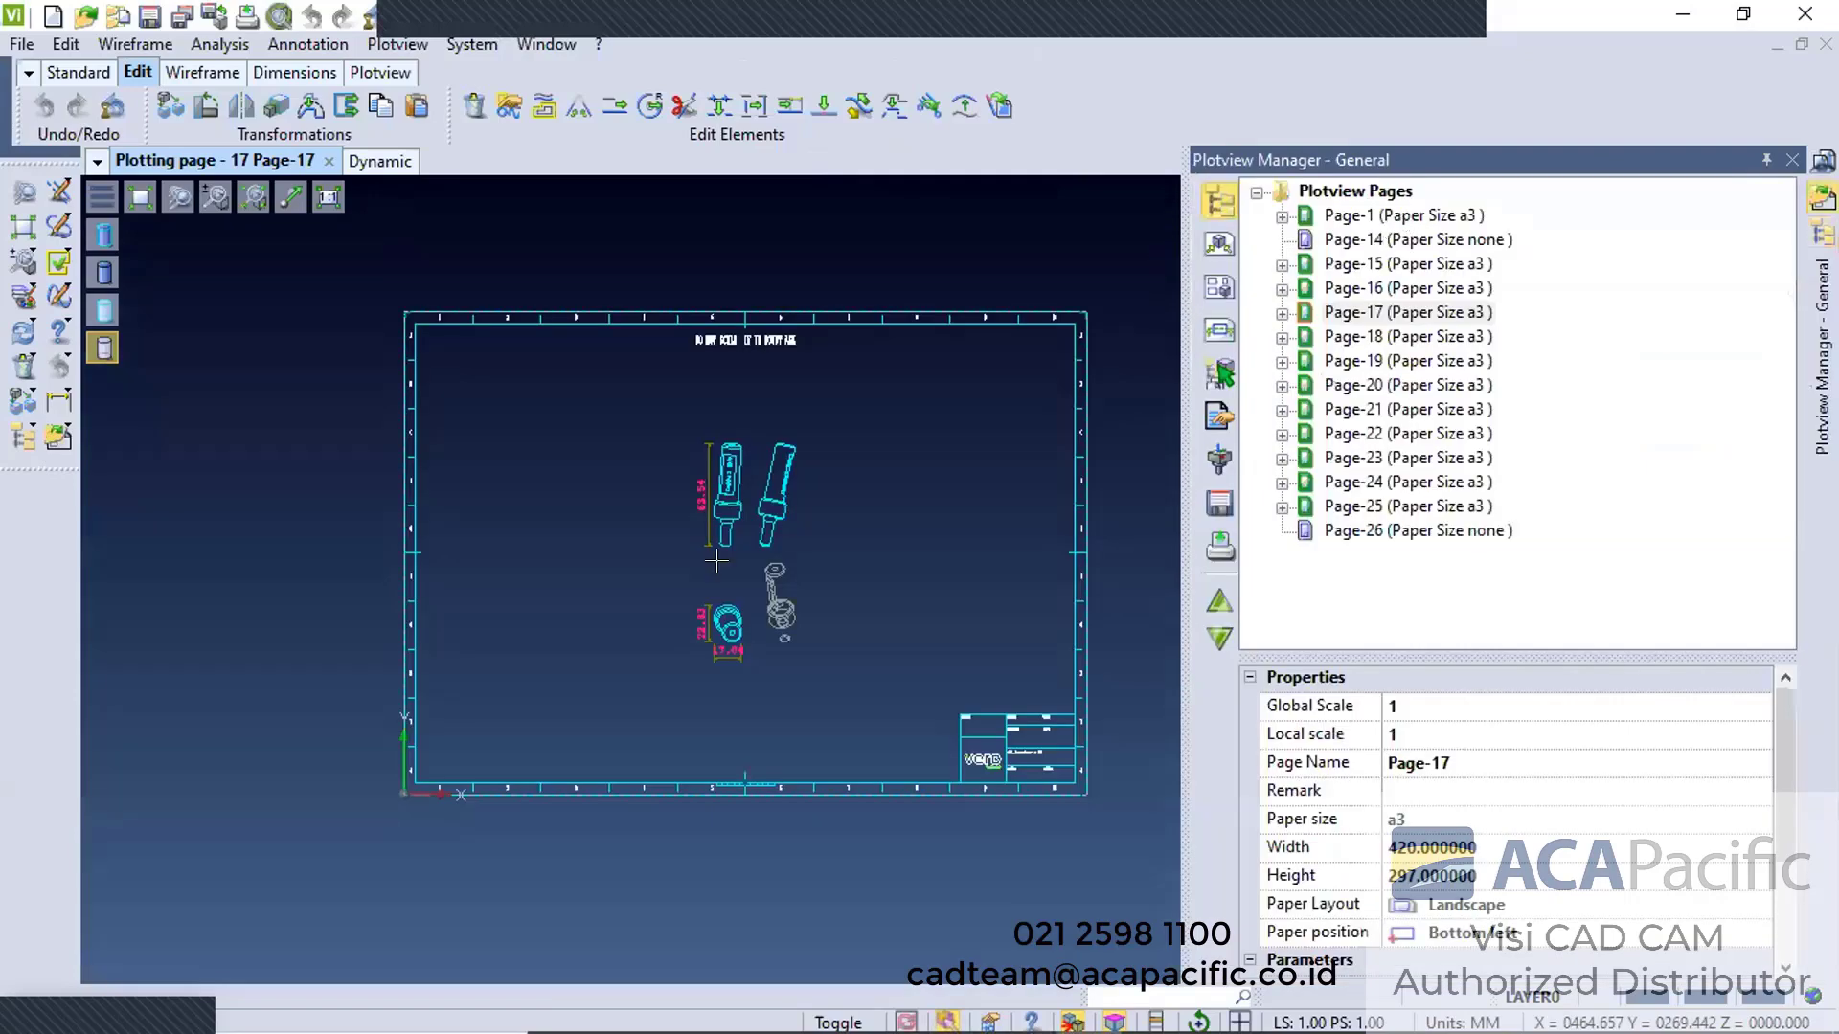
Make Page-1 the active plotting page and display the fixture's editable part list table from the Assembly Manager
left_click(1217, 460)
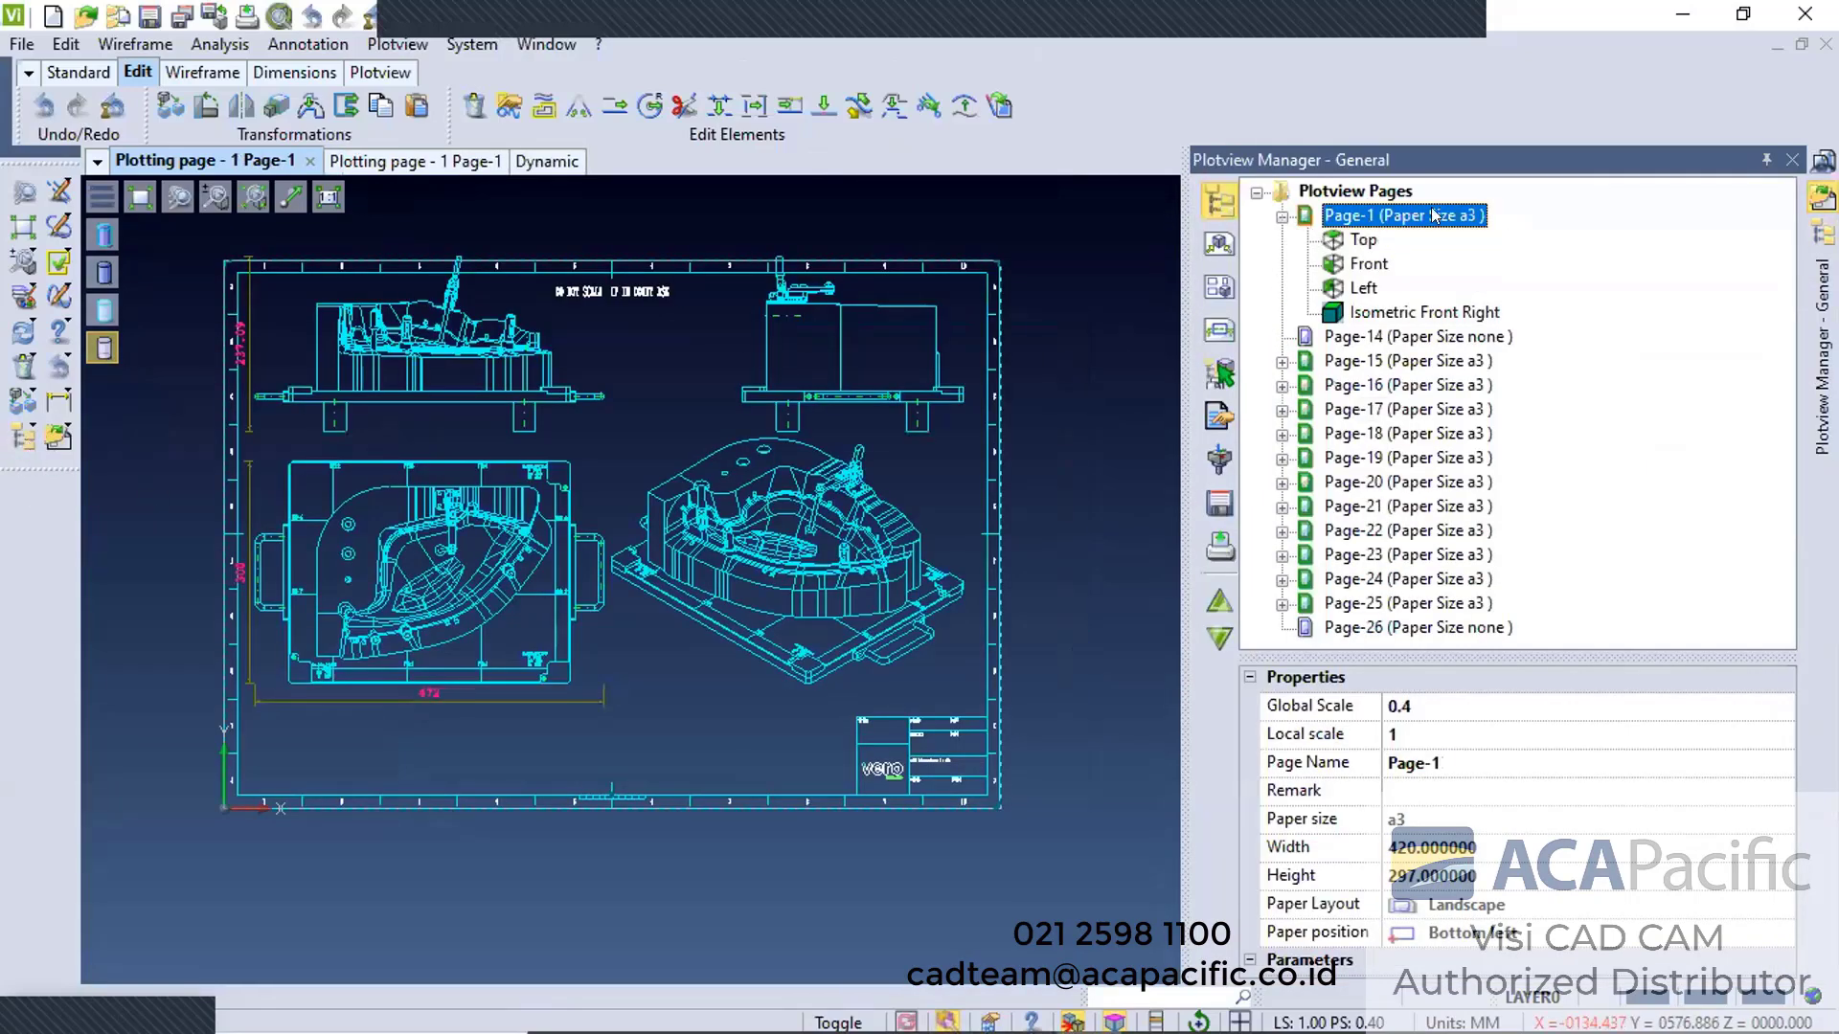
left_click(58, 439)
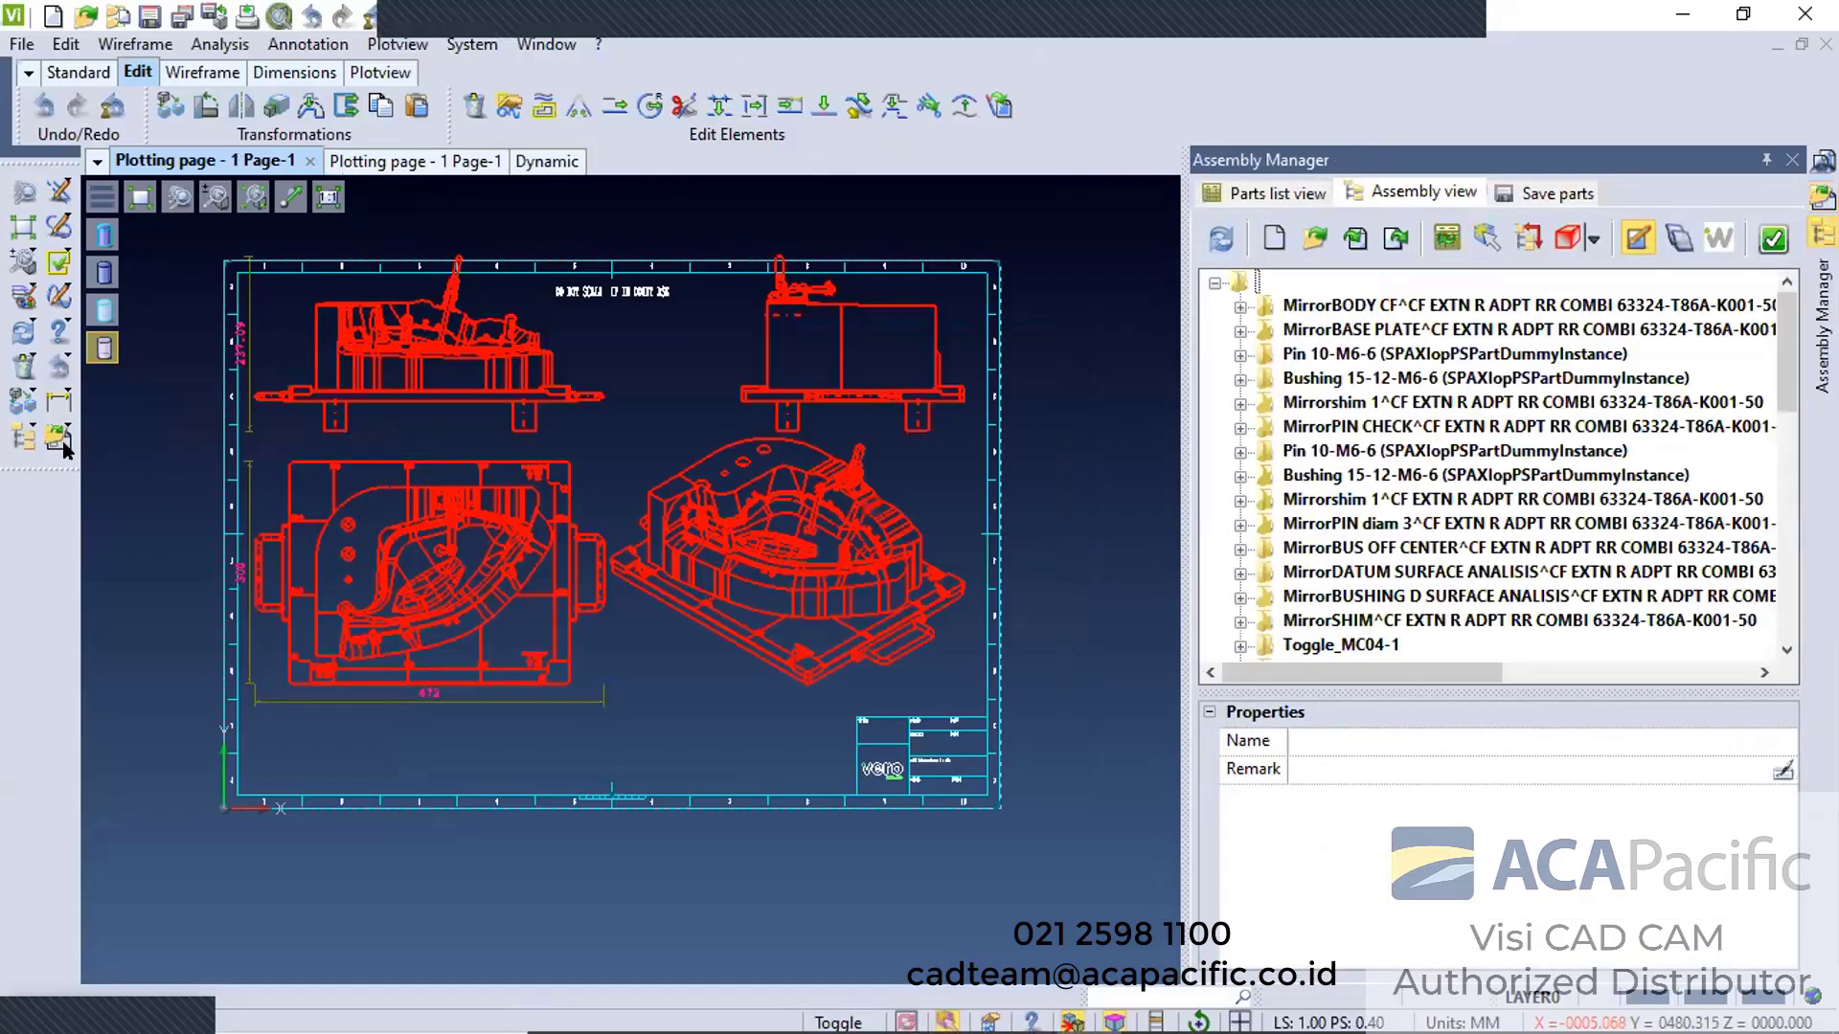
left_click(14, 440)
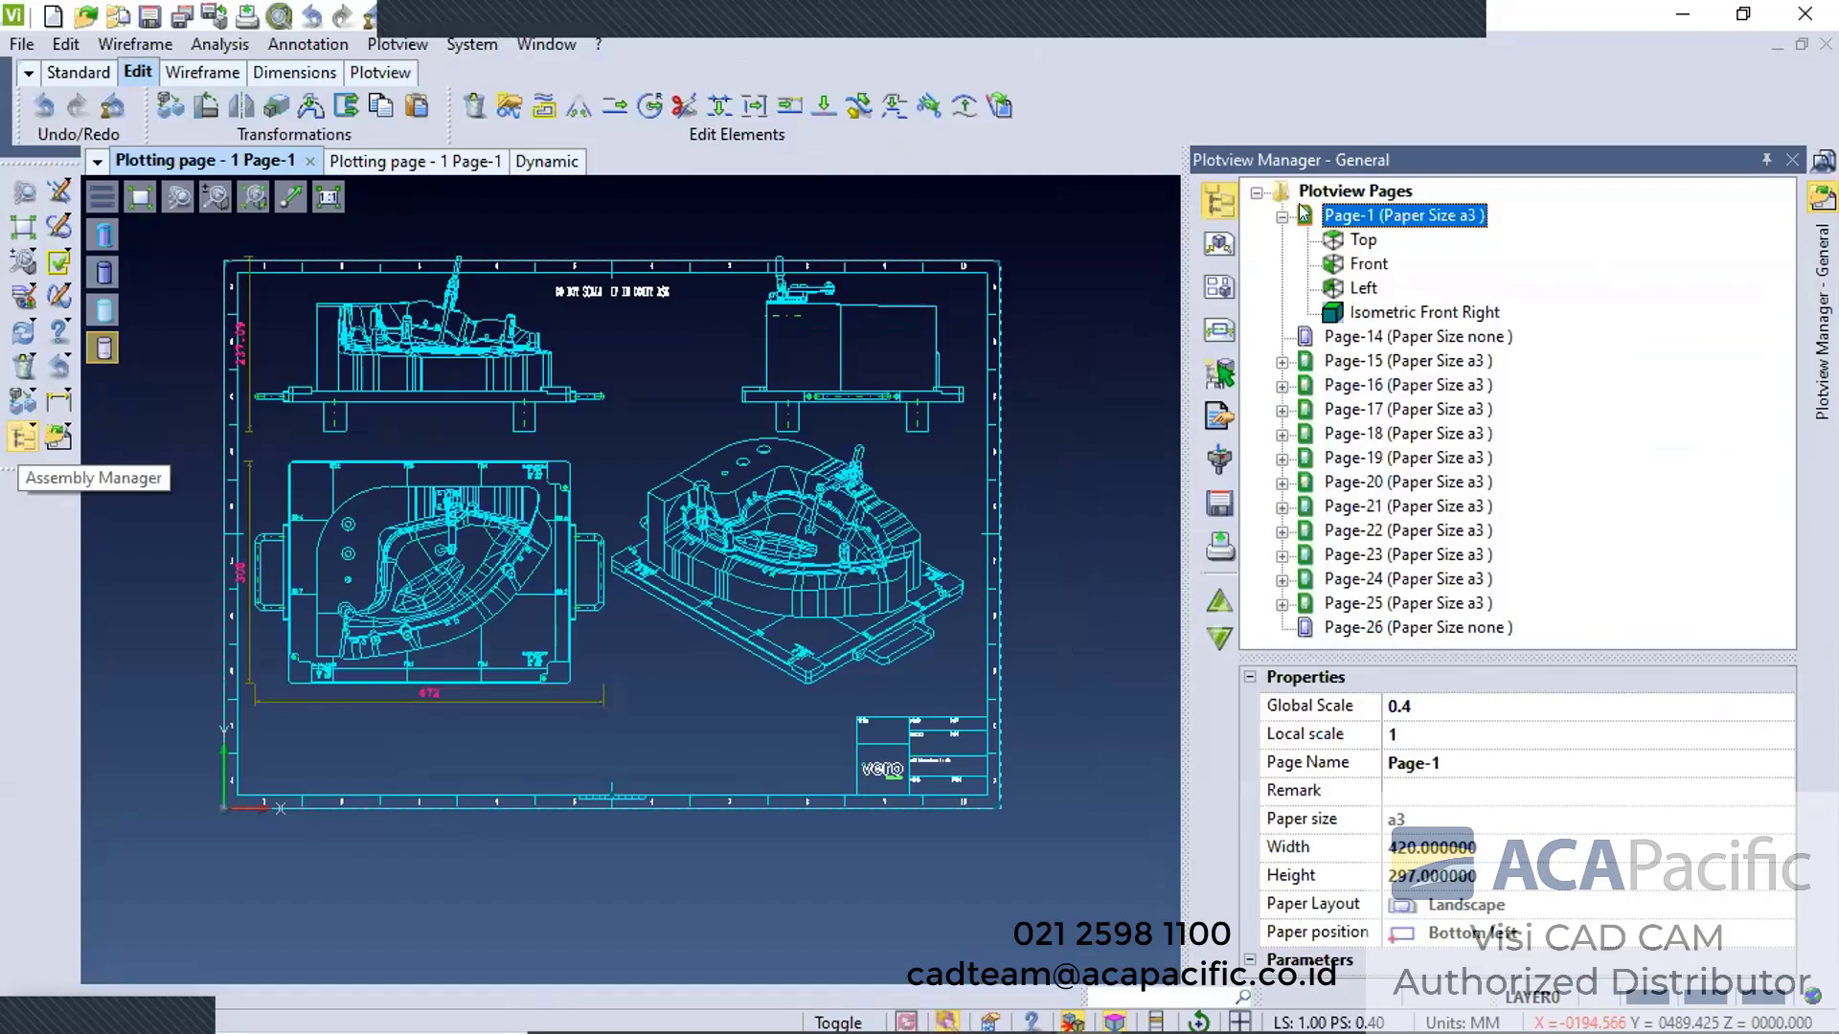
left_click(1625, 239)
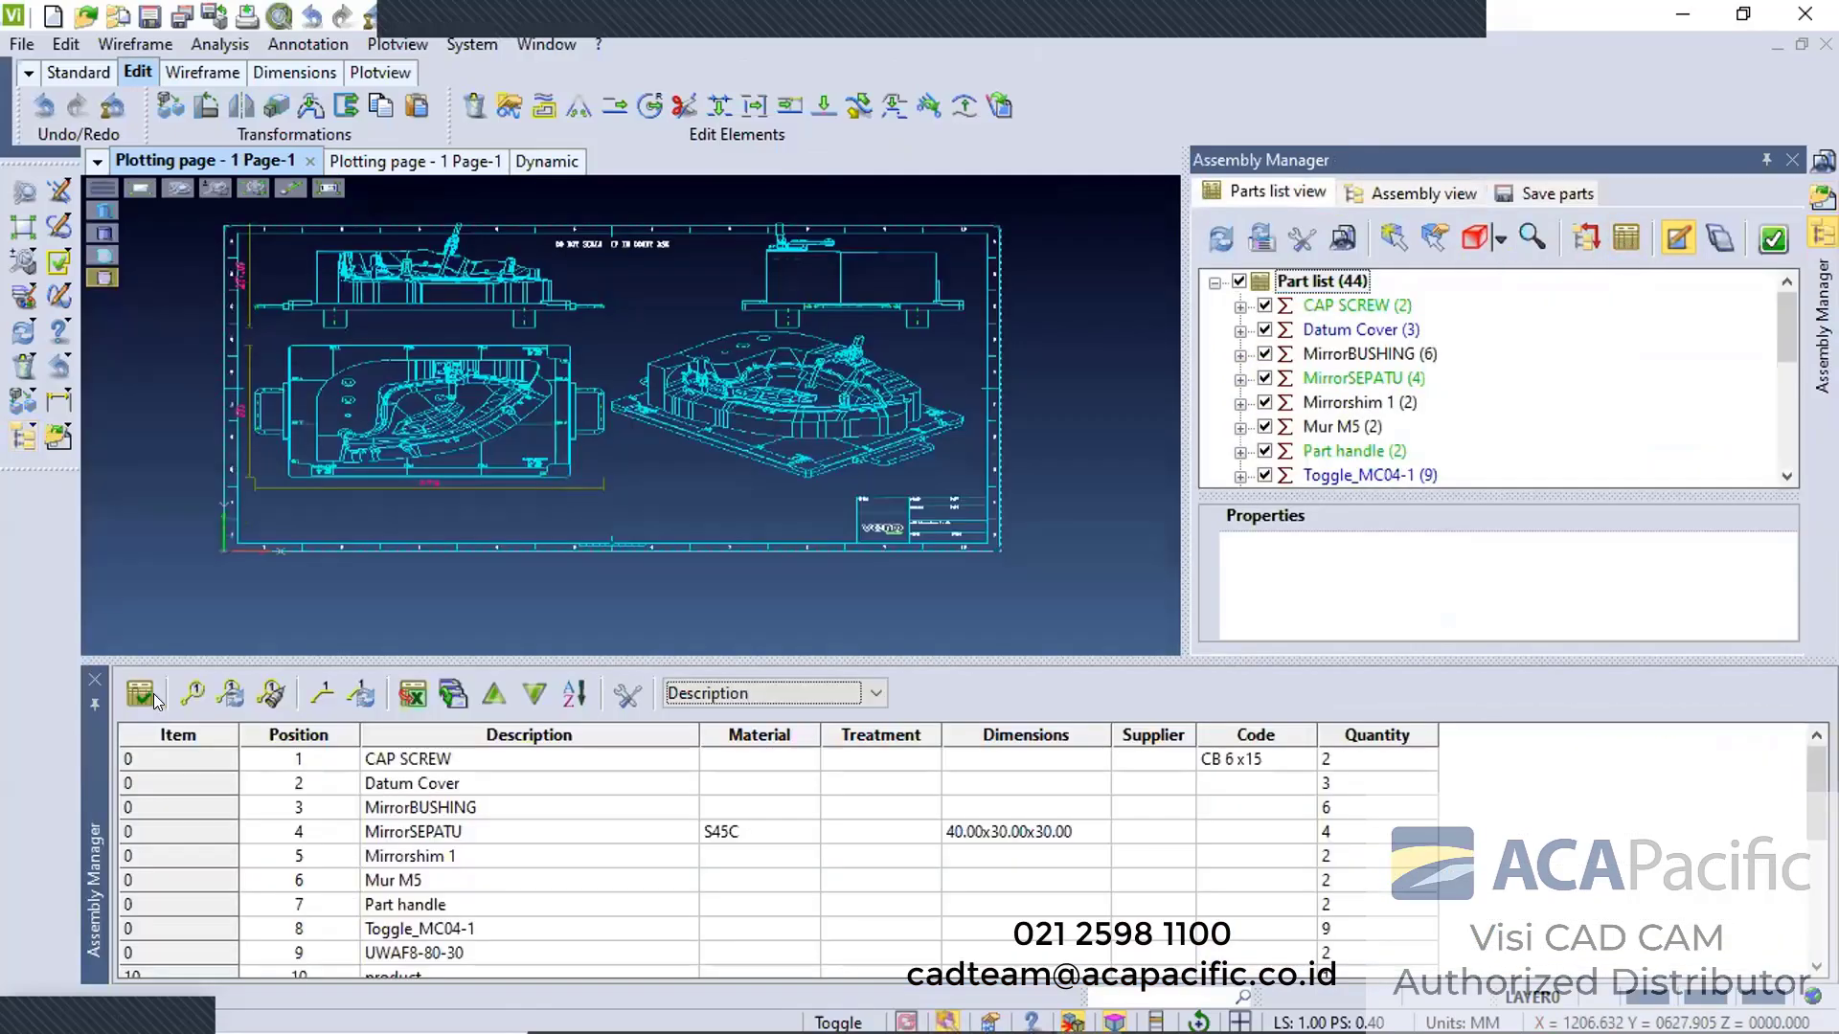
Insert the part list with all rows on Page-1, placing the table outside the drawing frame, above its upper-right corner
left_click(148, 694)
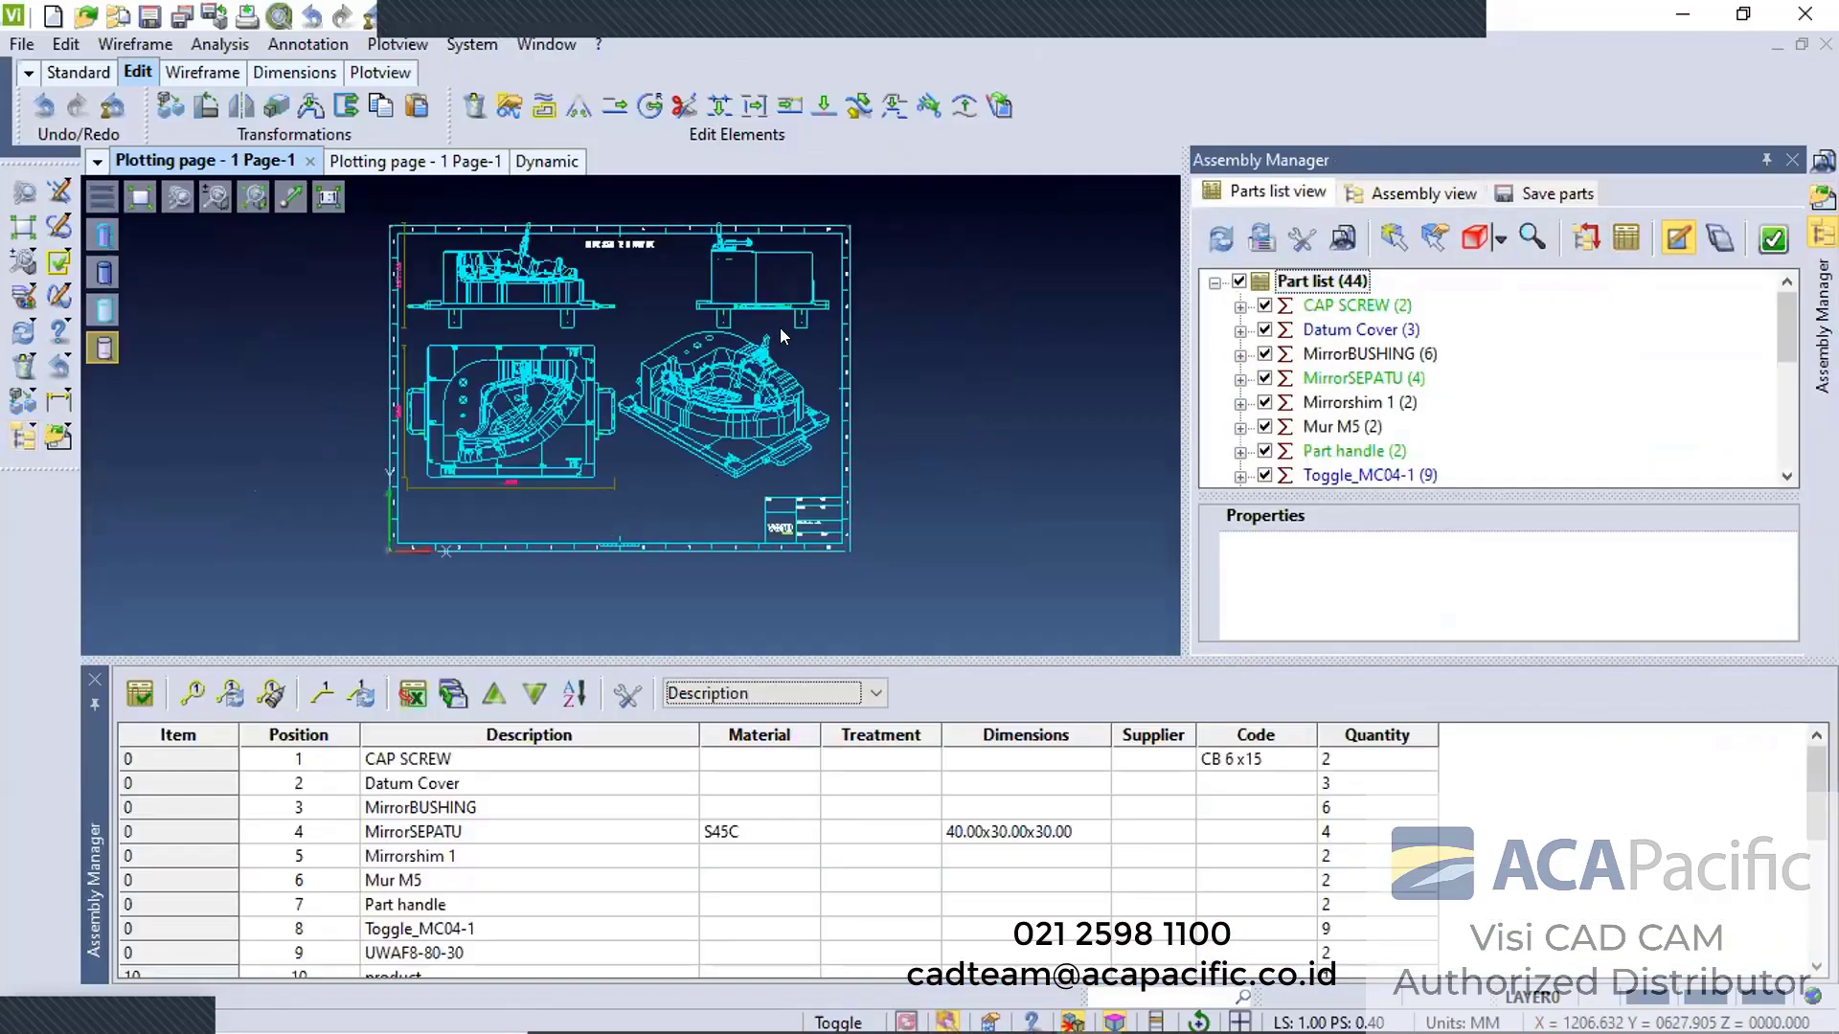
key("Return")
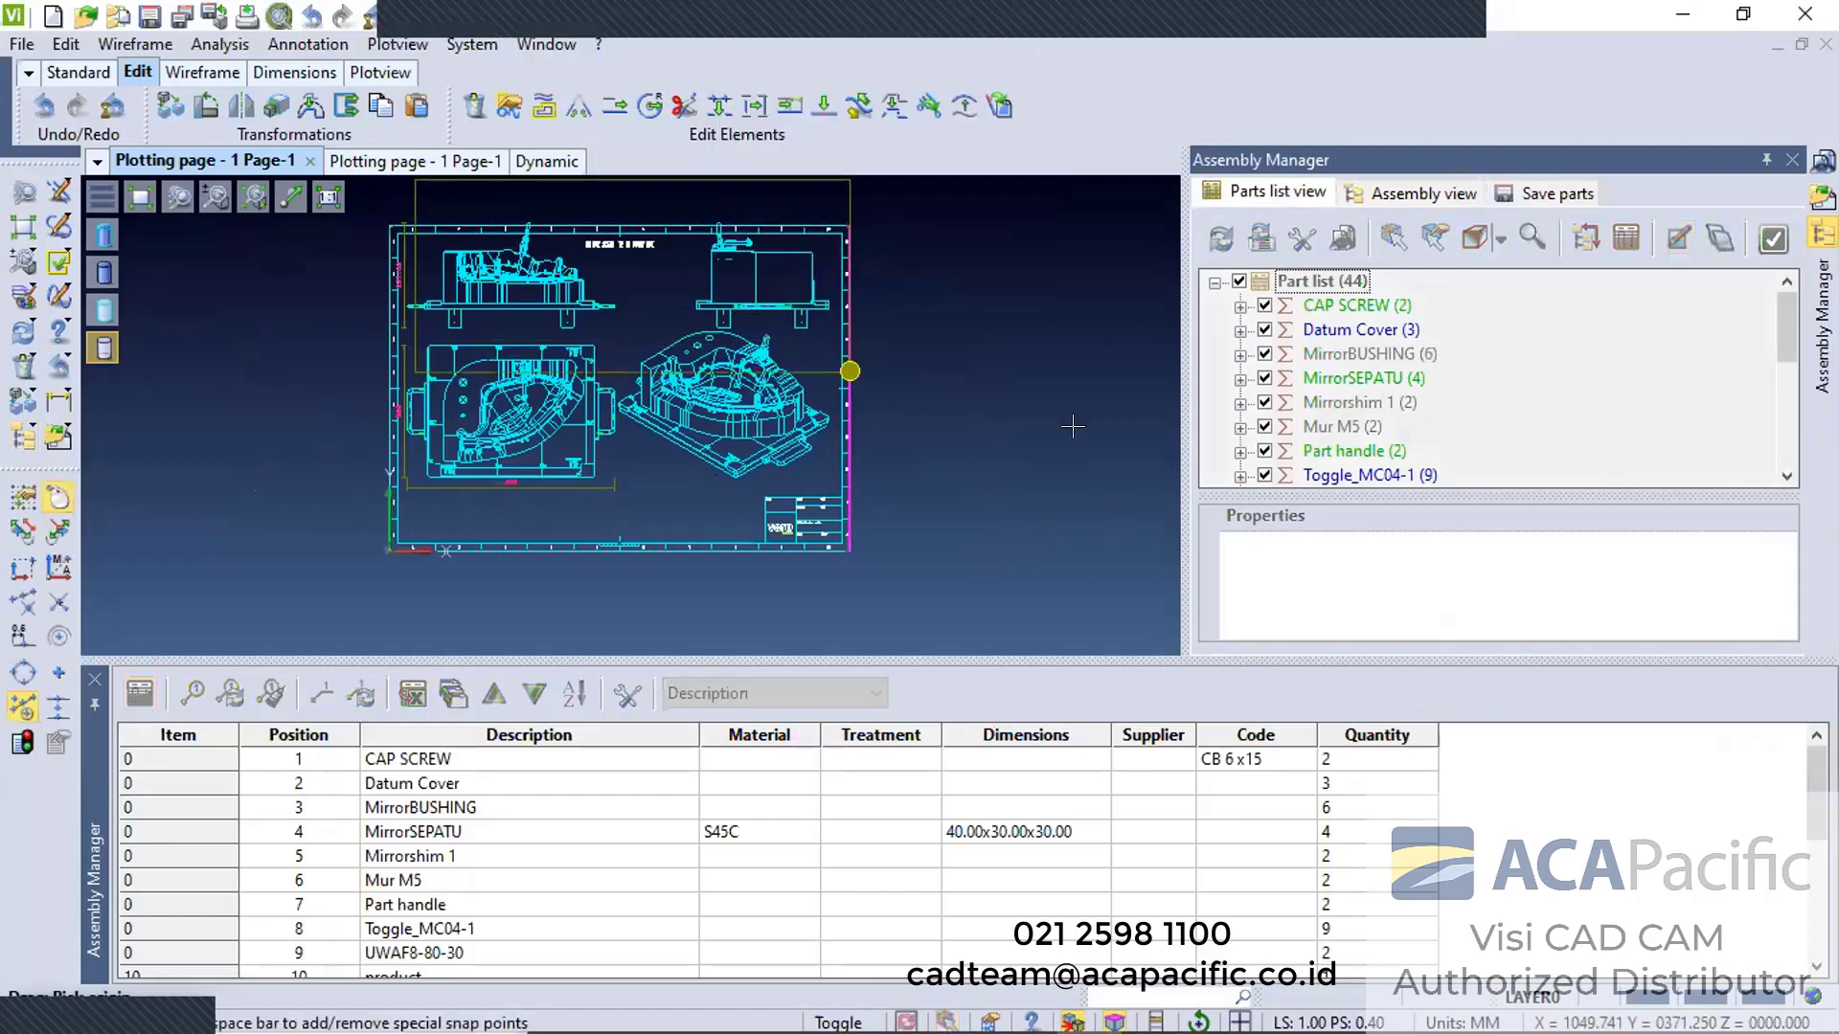
scroll(1075, 334, "down", 3)
left_click(1088, 345)
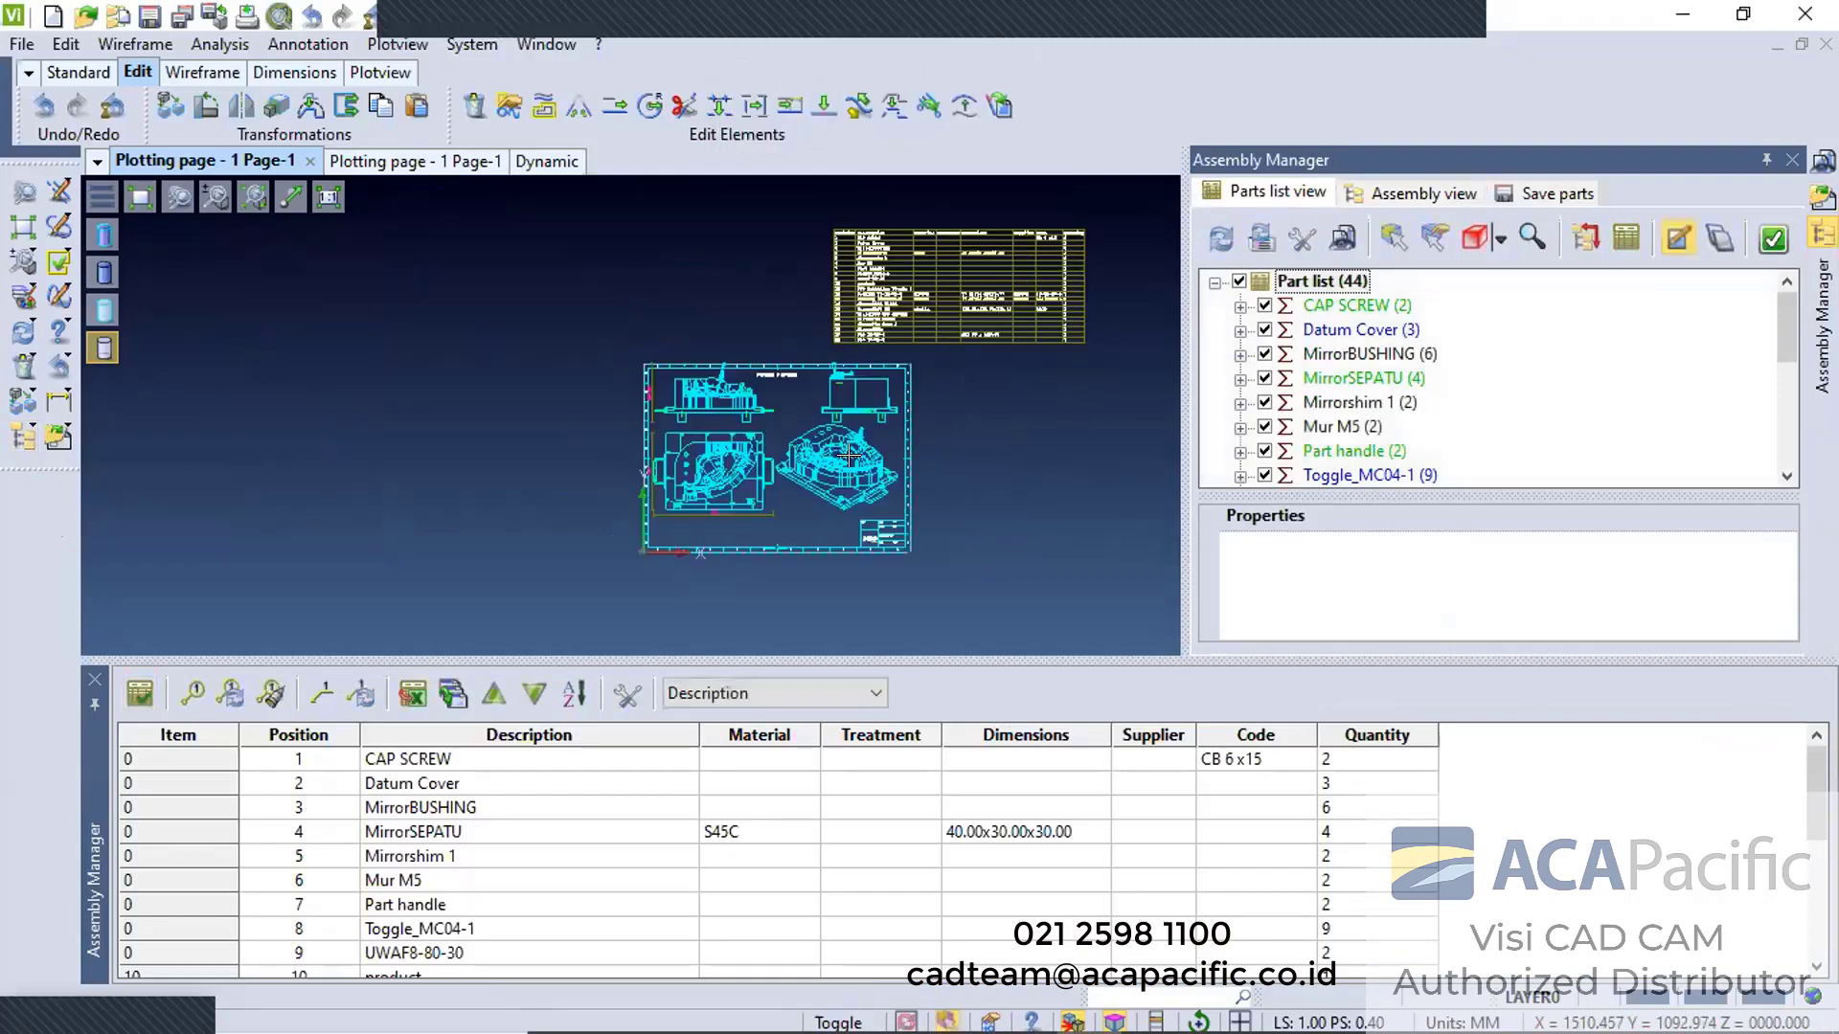
scroll(1012, 297, "up", 3)
scroll(901, 275, "up", 3)
scroll(859, 220, "down", 4)
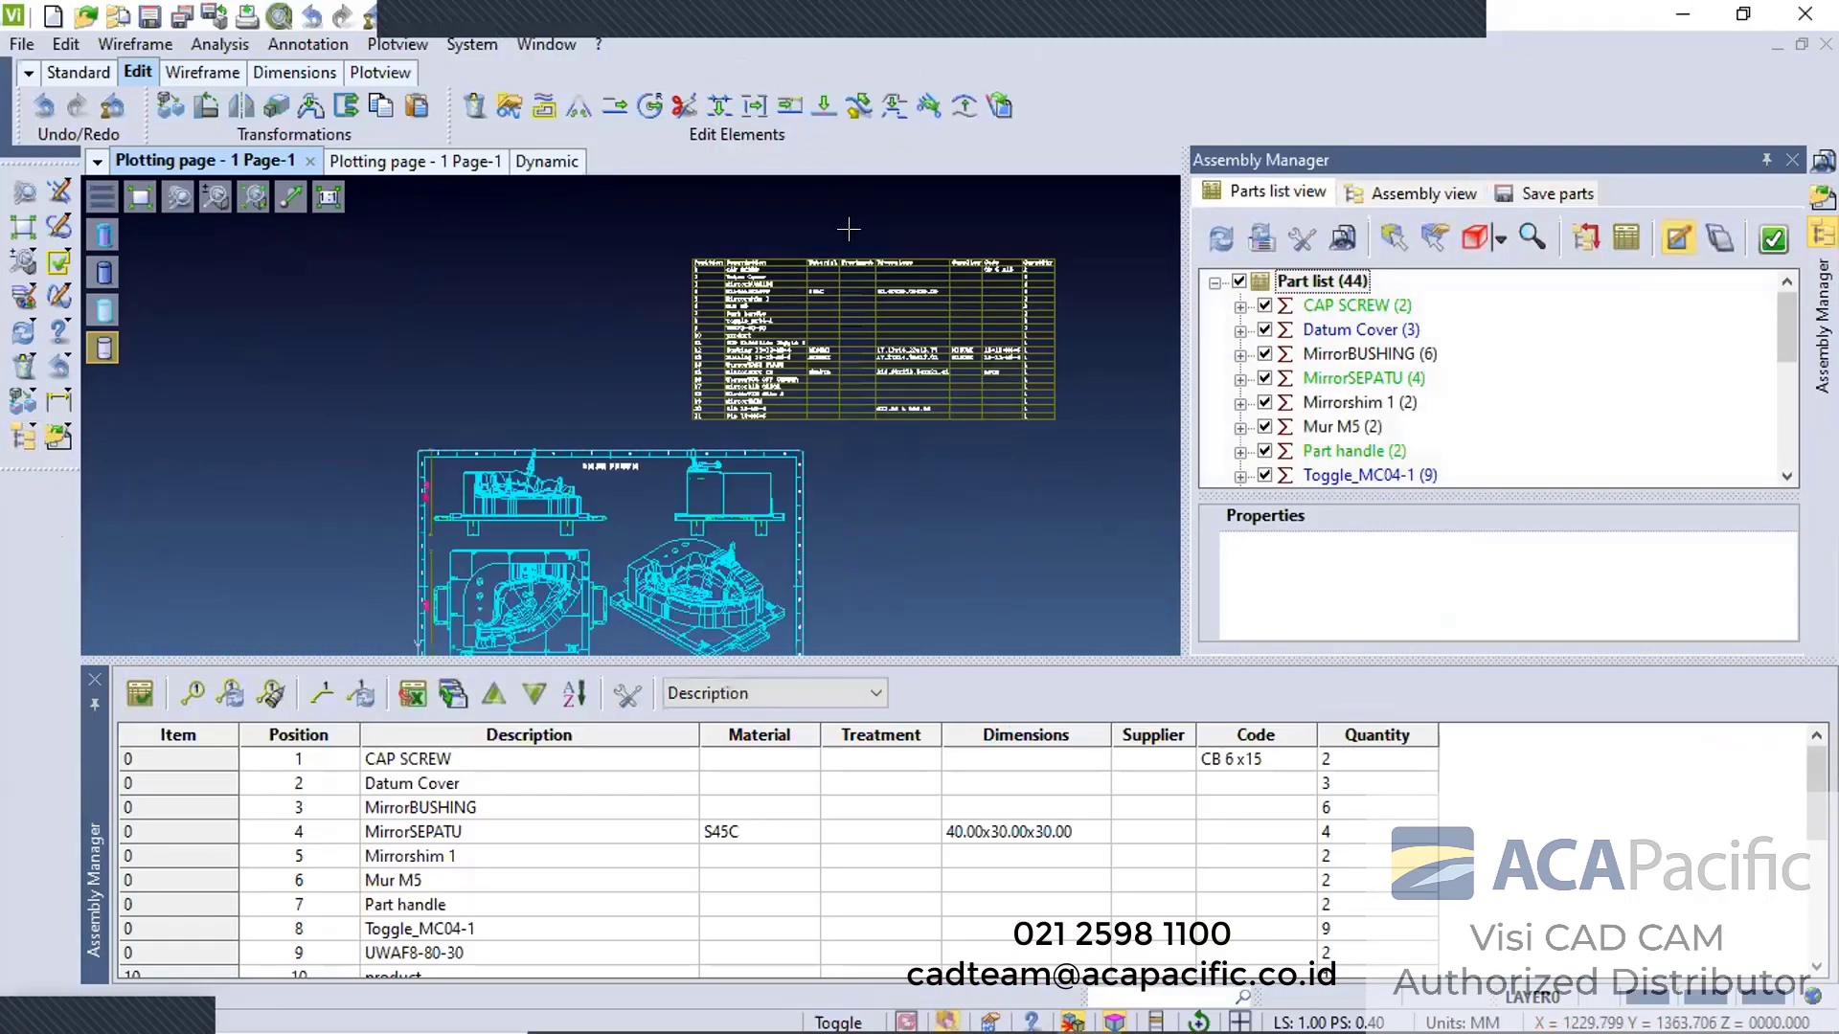
scroll(762, 314, "up", 5)
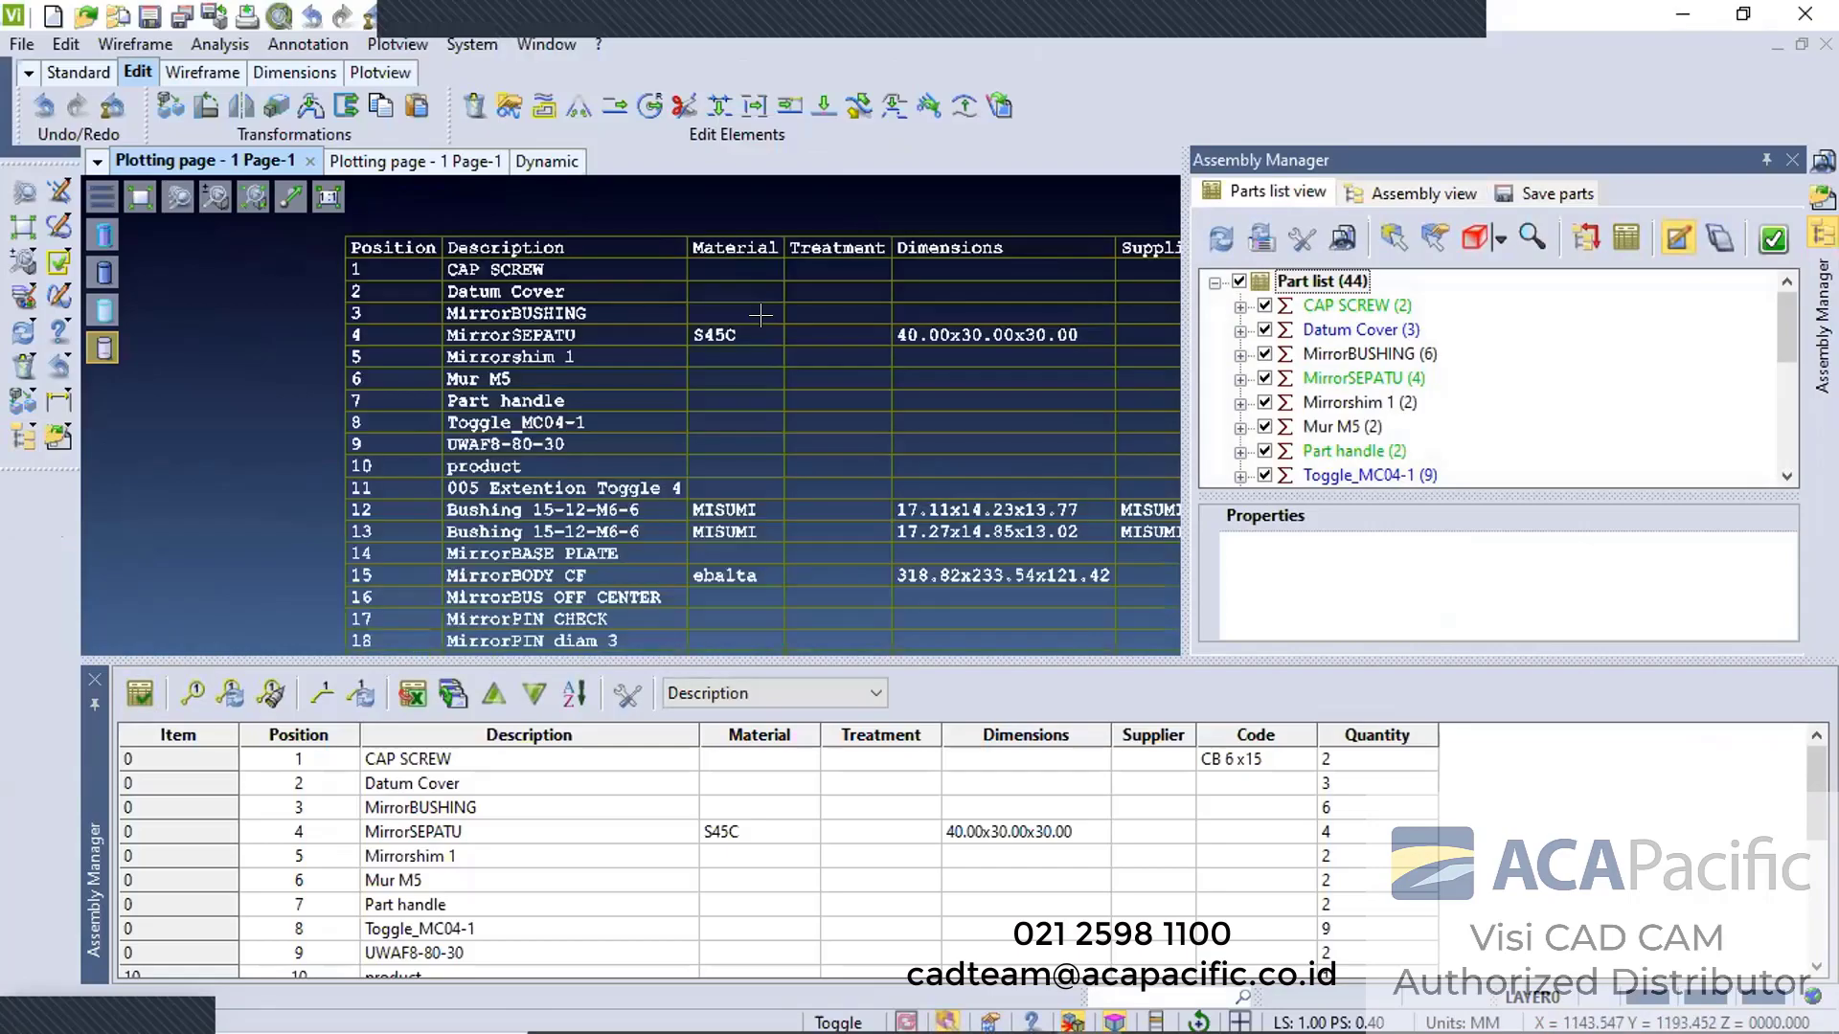
middle_click_drag(585, 495, 481, 433)
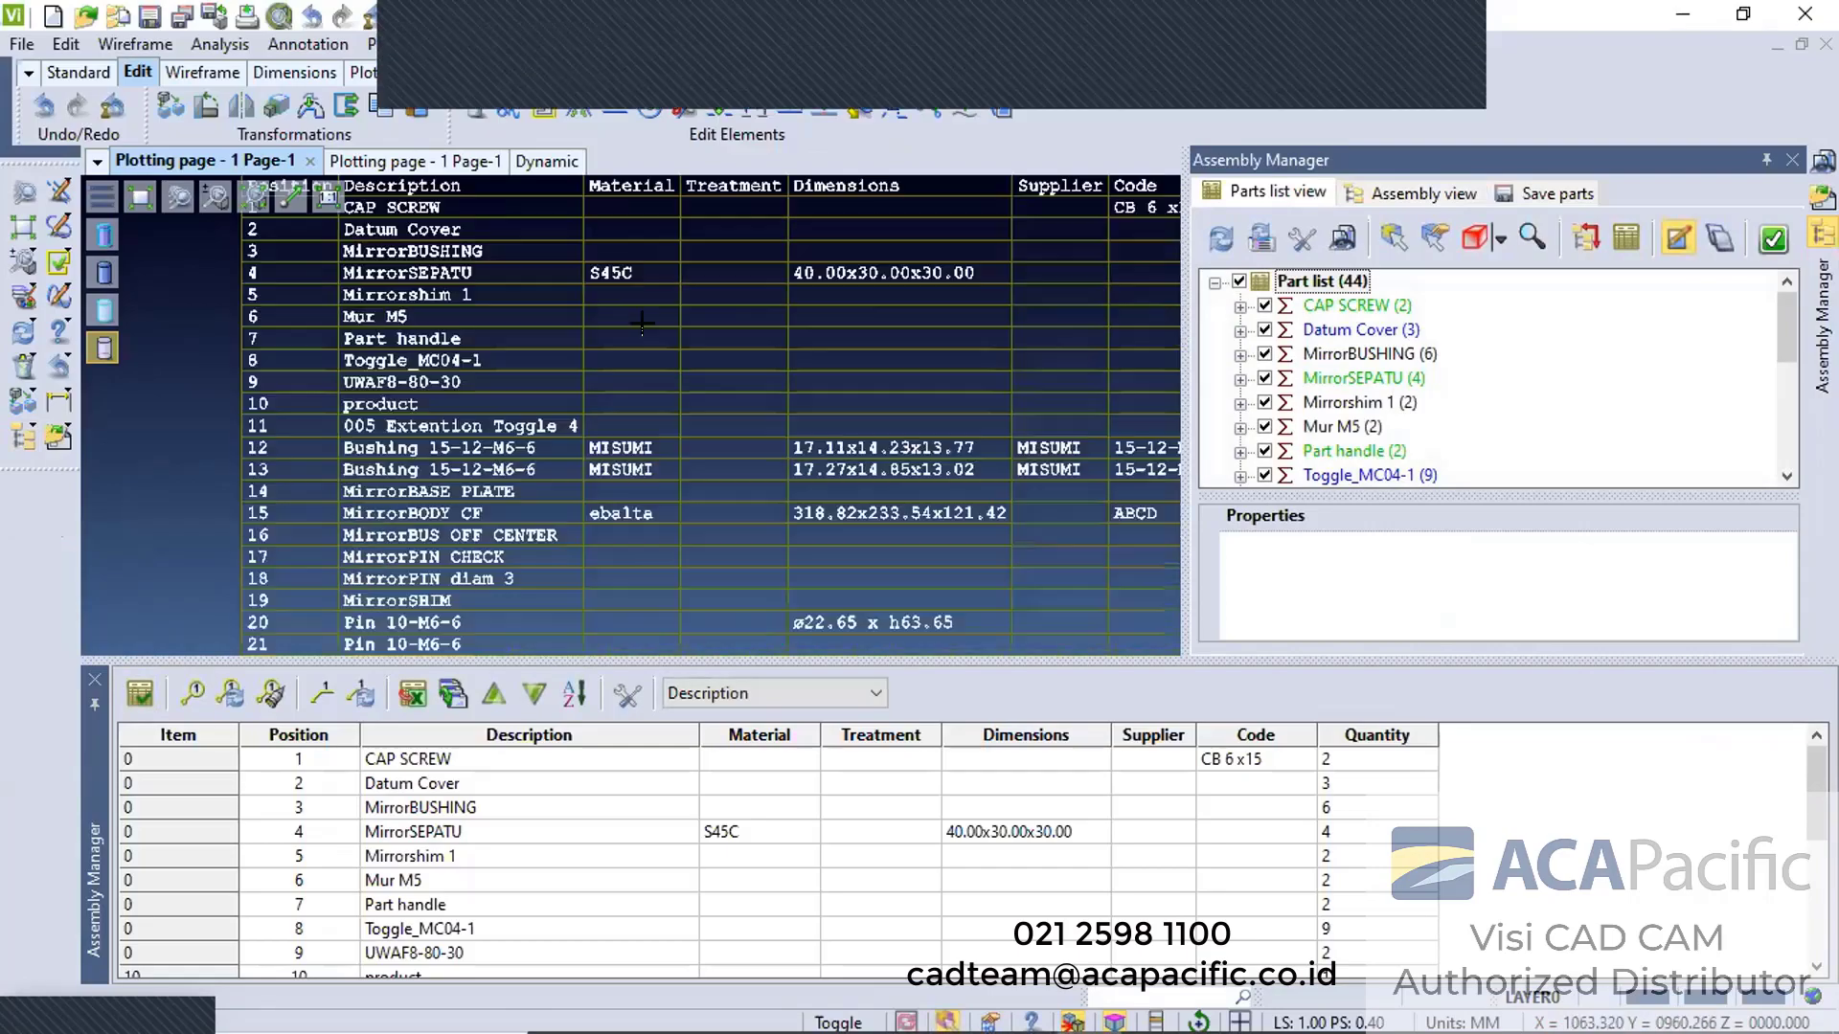
Examine the part list inserted on Page-1 from the header down to the last rows, and close the editable part list table
middle_click_drag(416, 230, 432, 307)
scroll(432, 306, "up", 2)
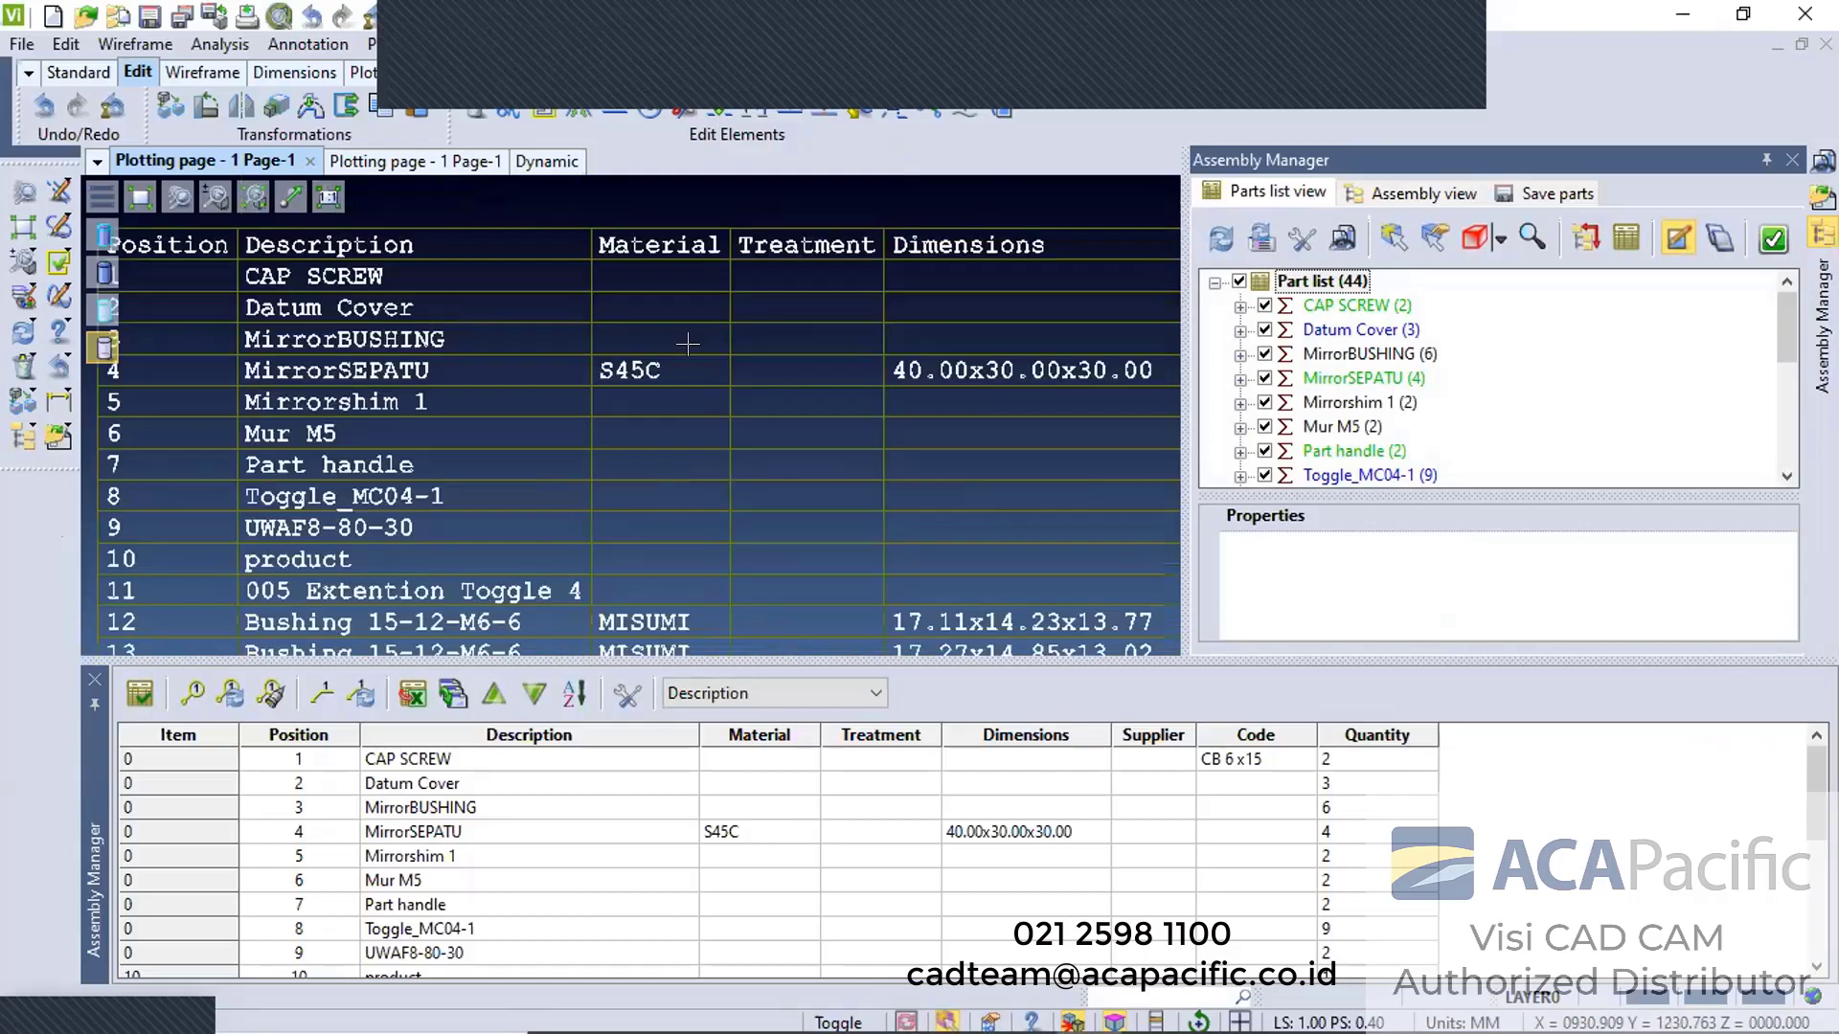
left_click(610, 272)
scroll(660, 279, "down", 3)
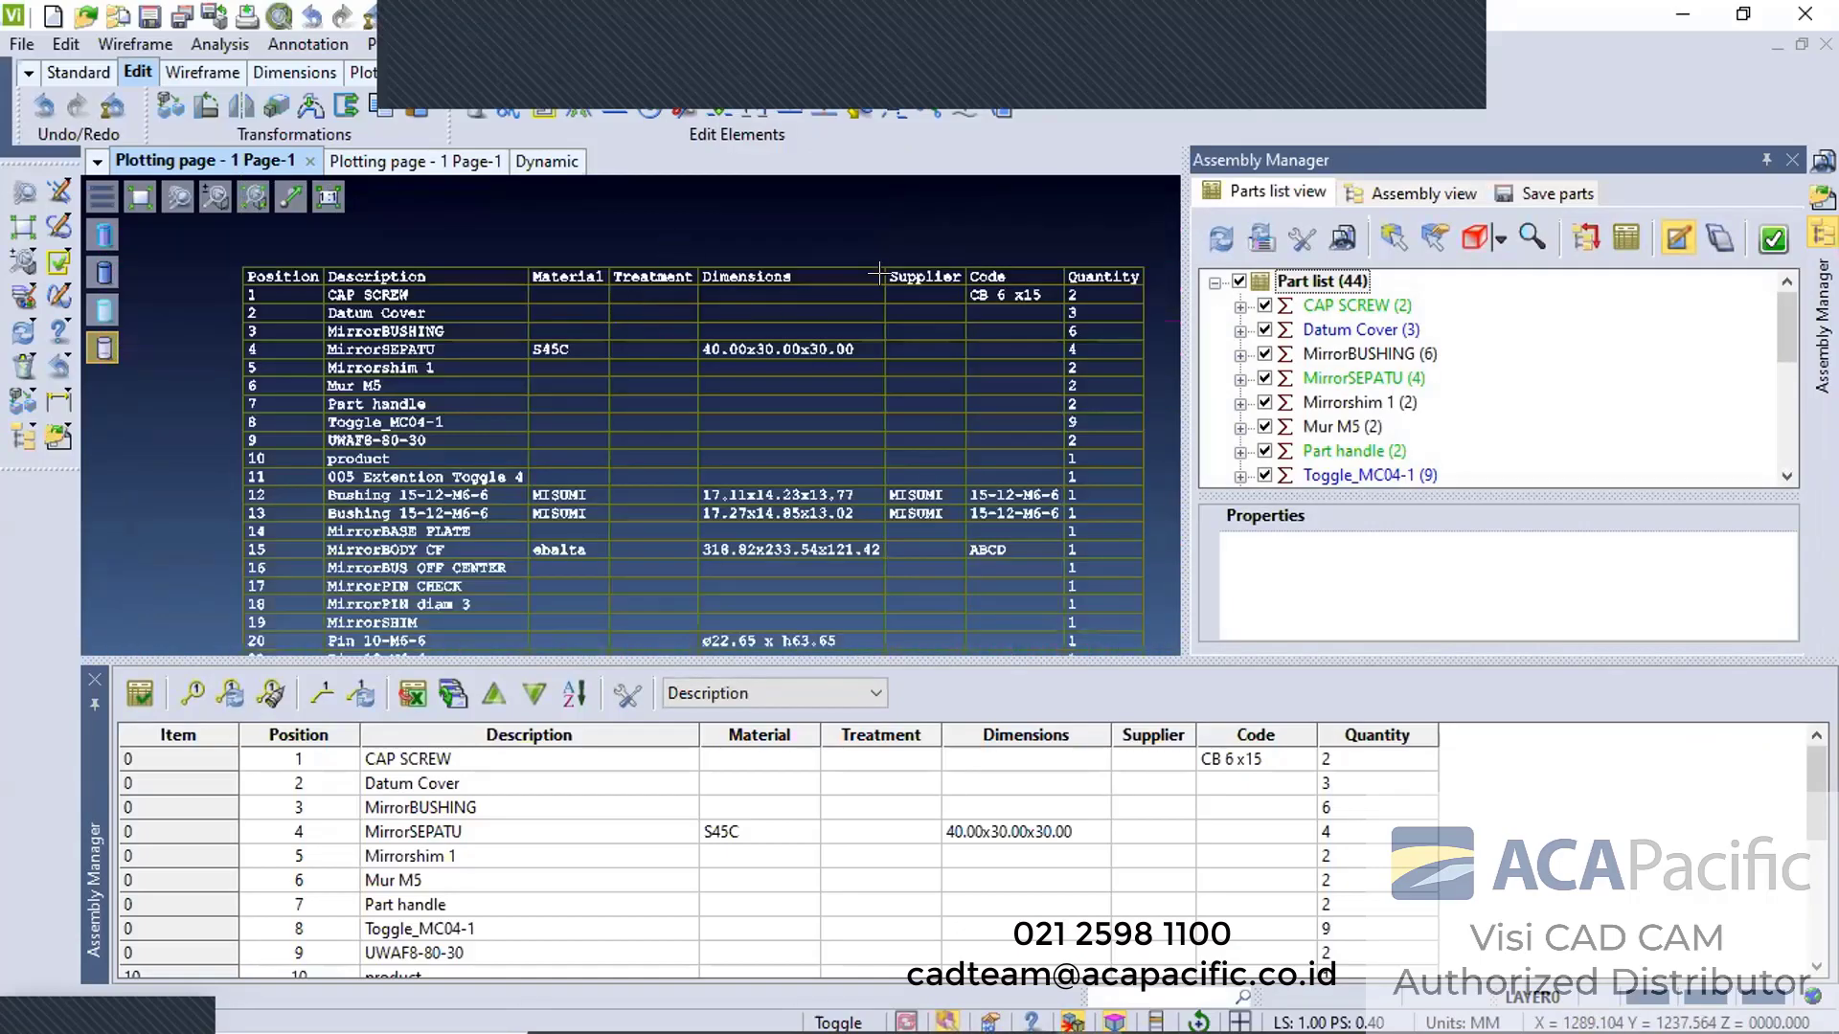
scroll(868, 305, "up", 2)
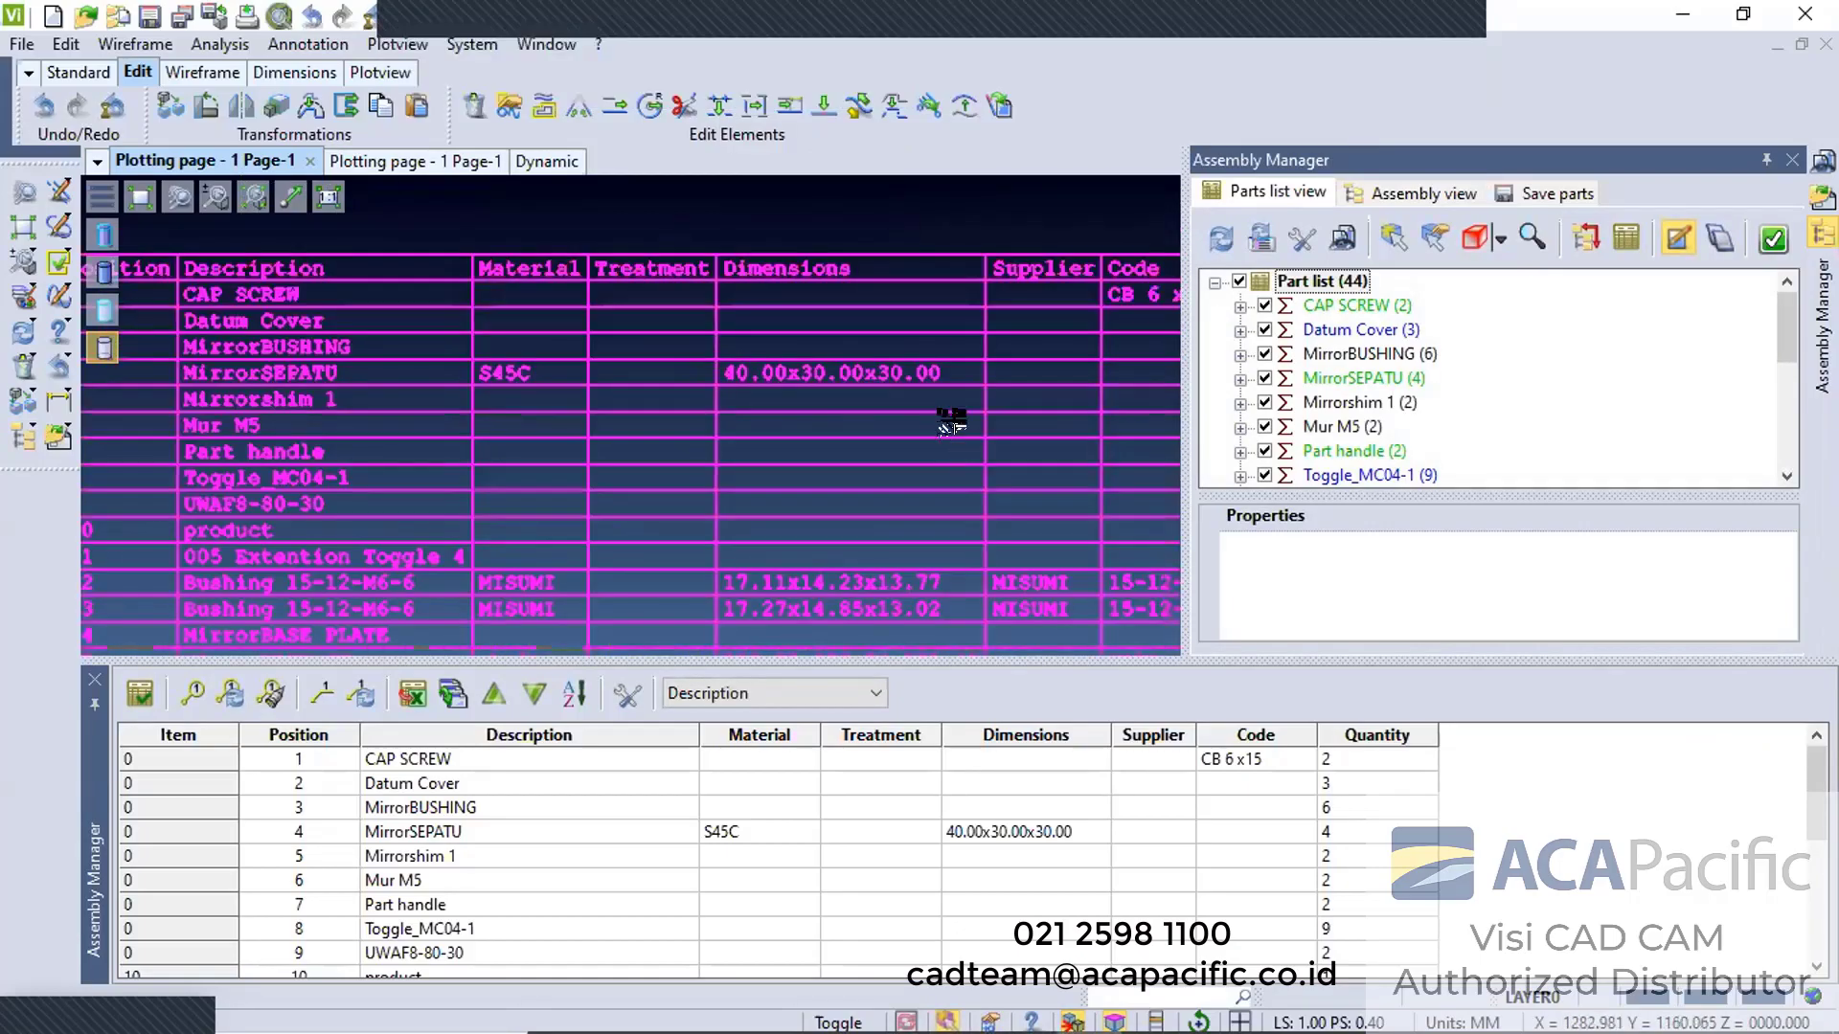
scroll(842, 594, "down", 3)
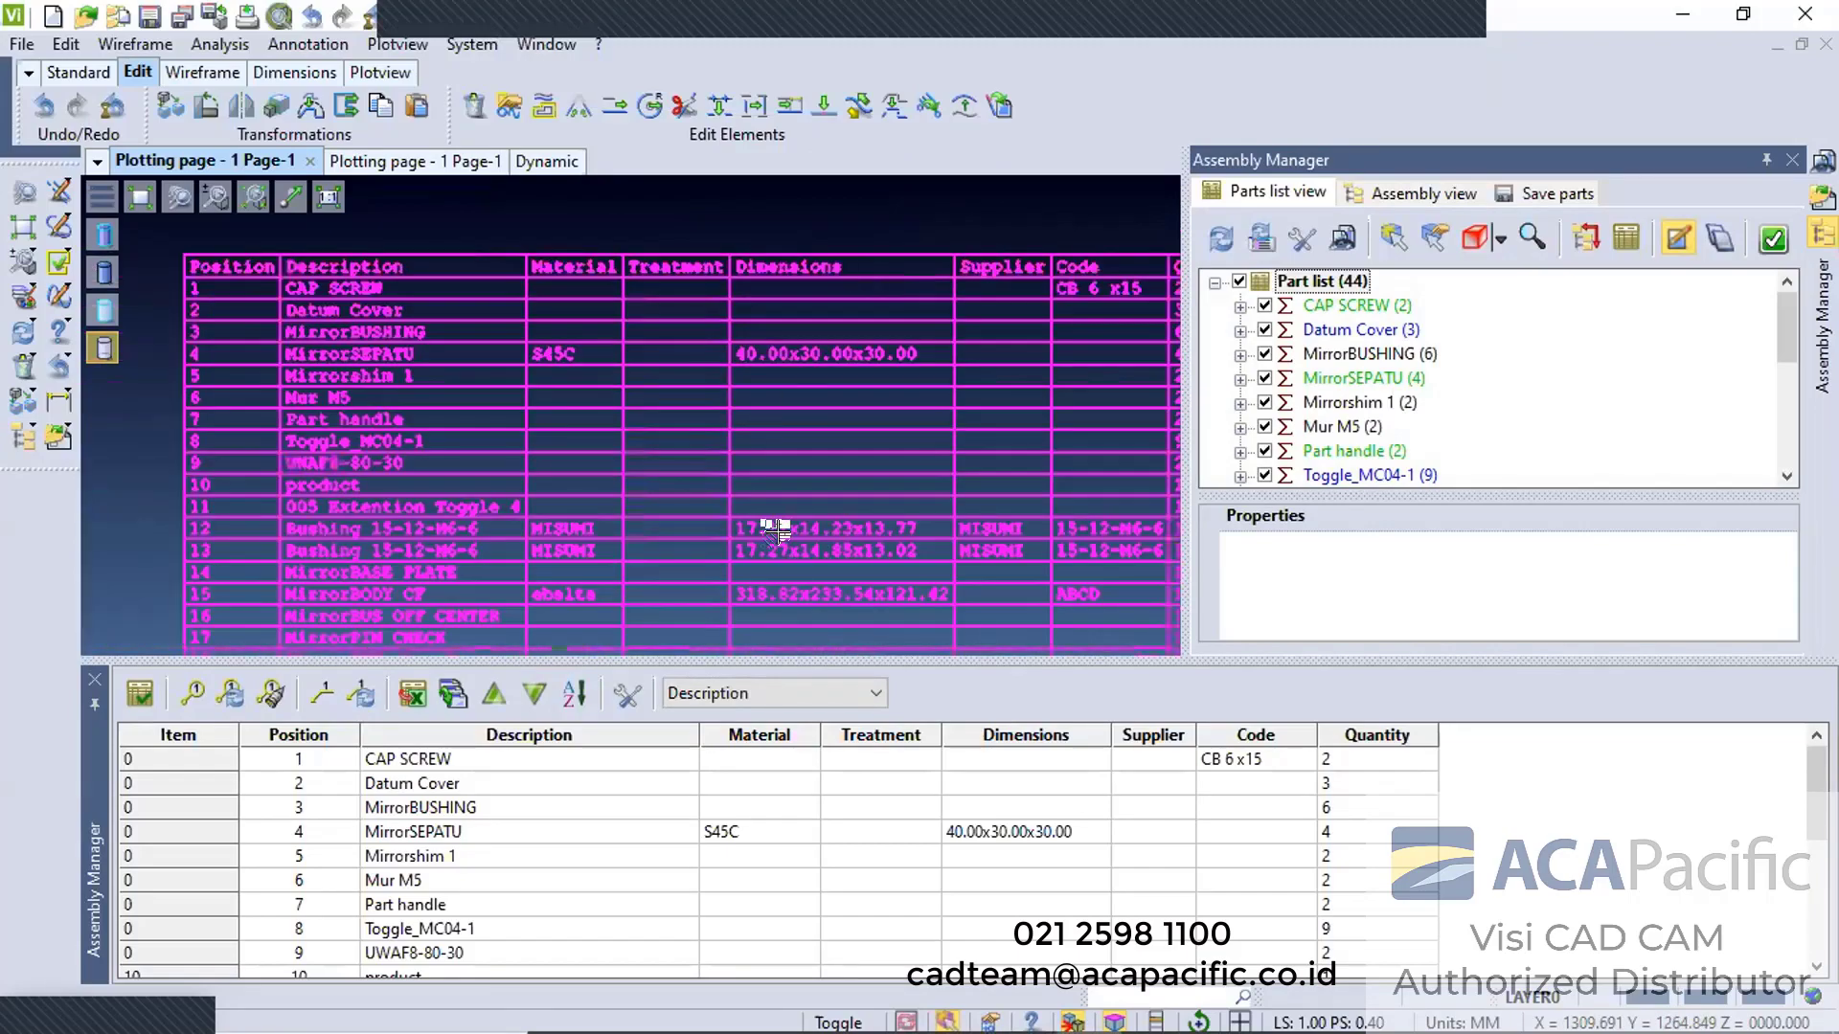
scroll(862, 326, "up", 4)
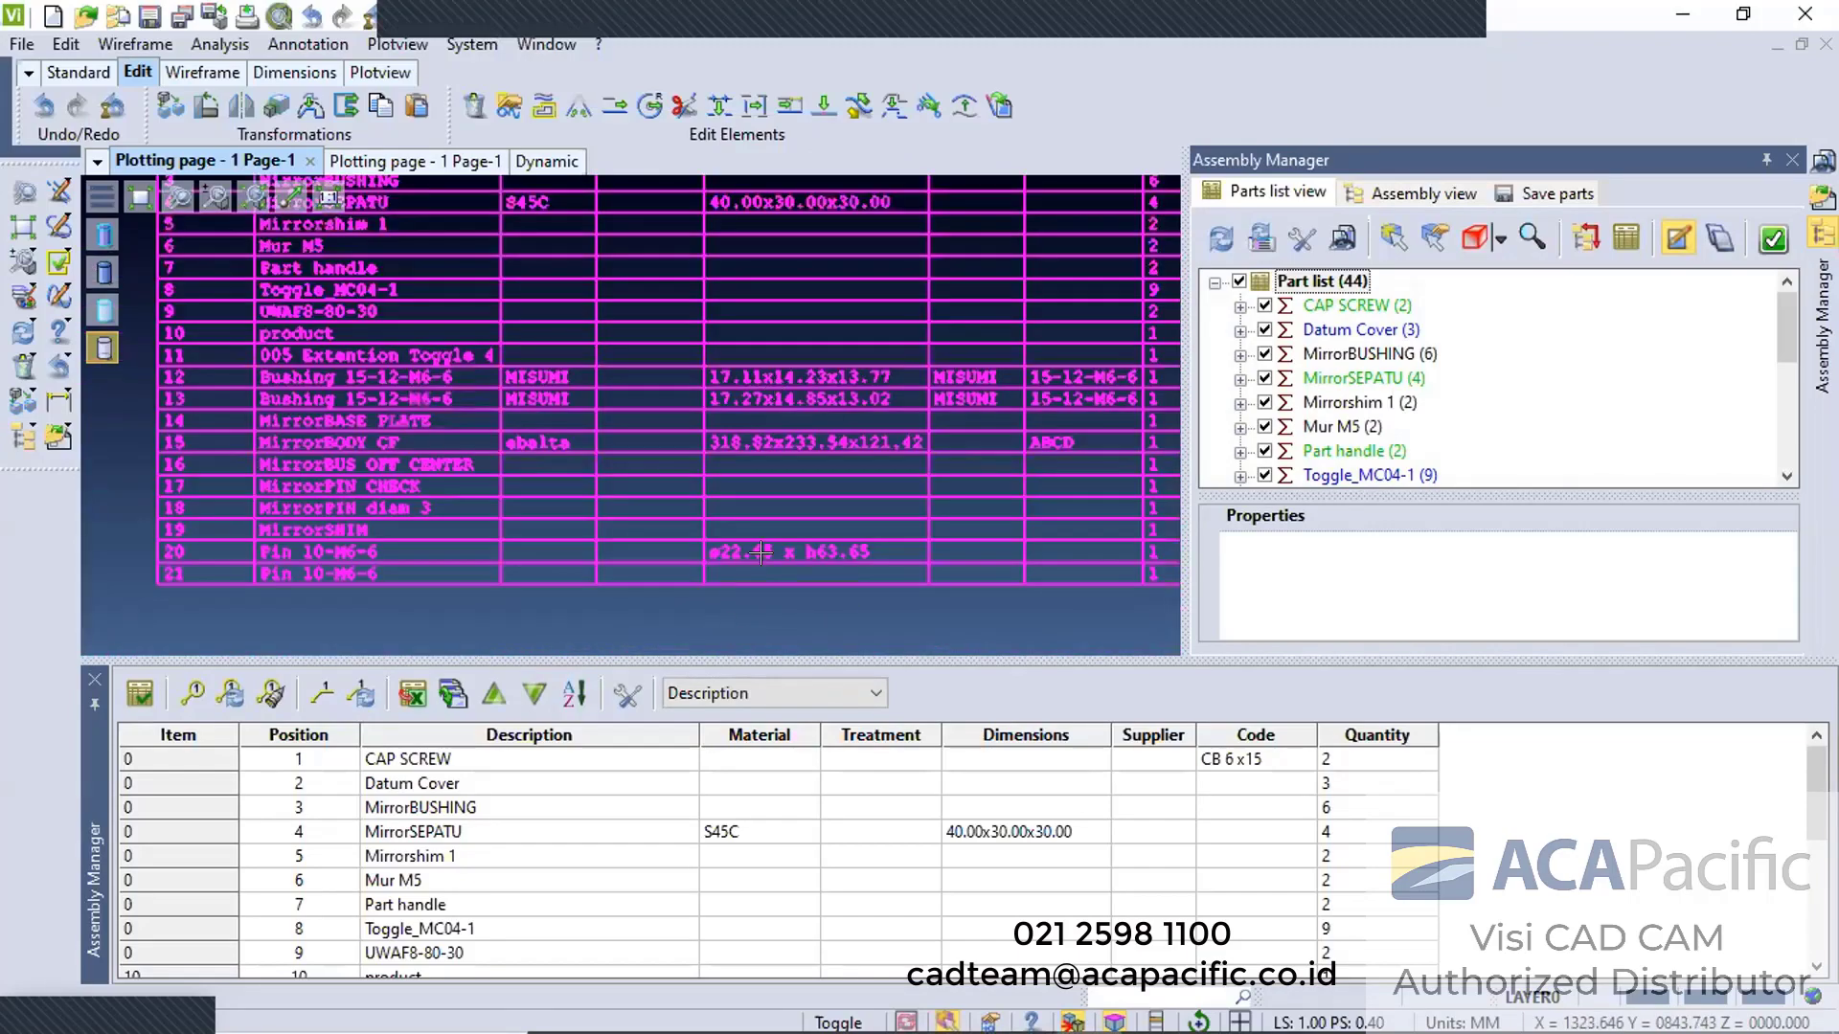
scroll(805, 426, "up", 1)
left_click(92, 680)
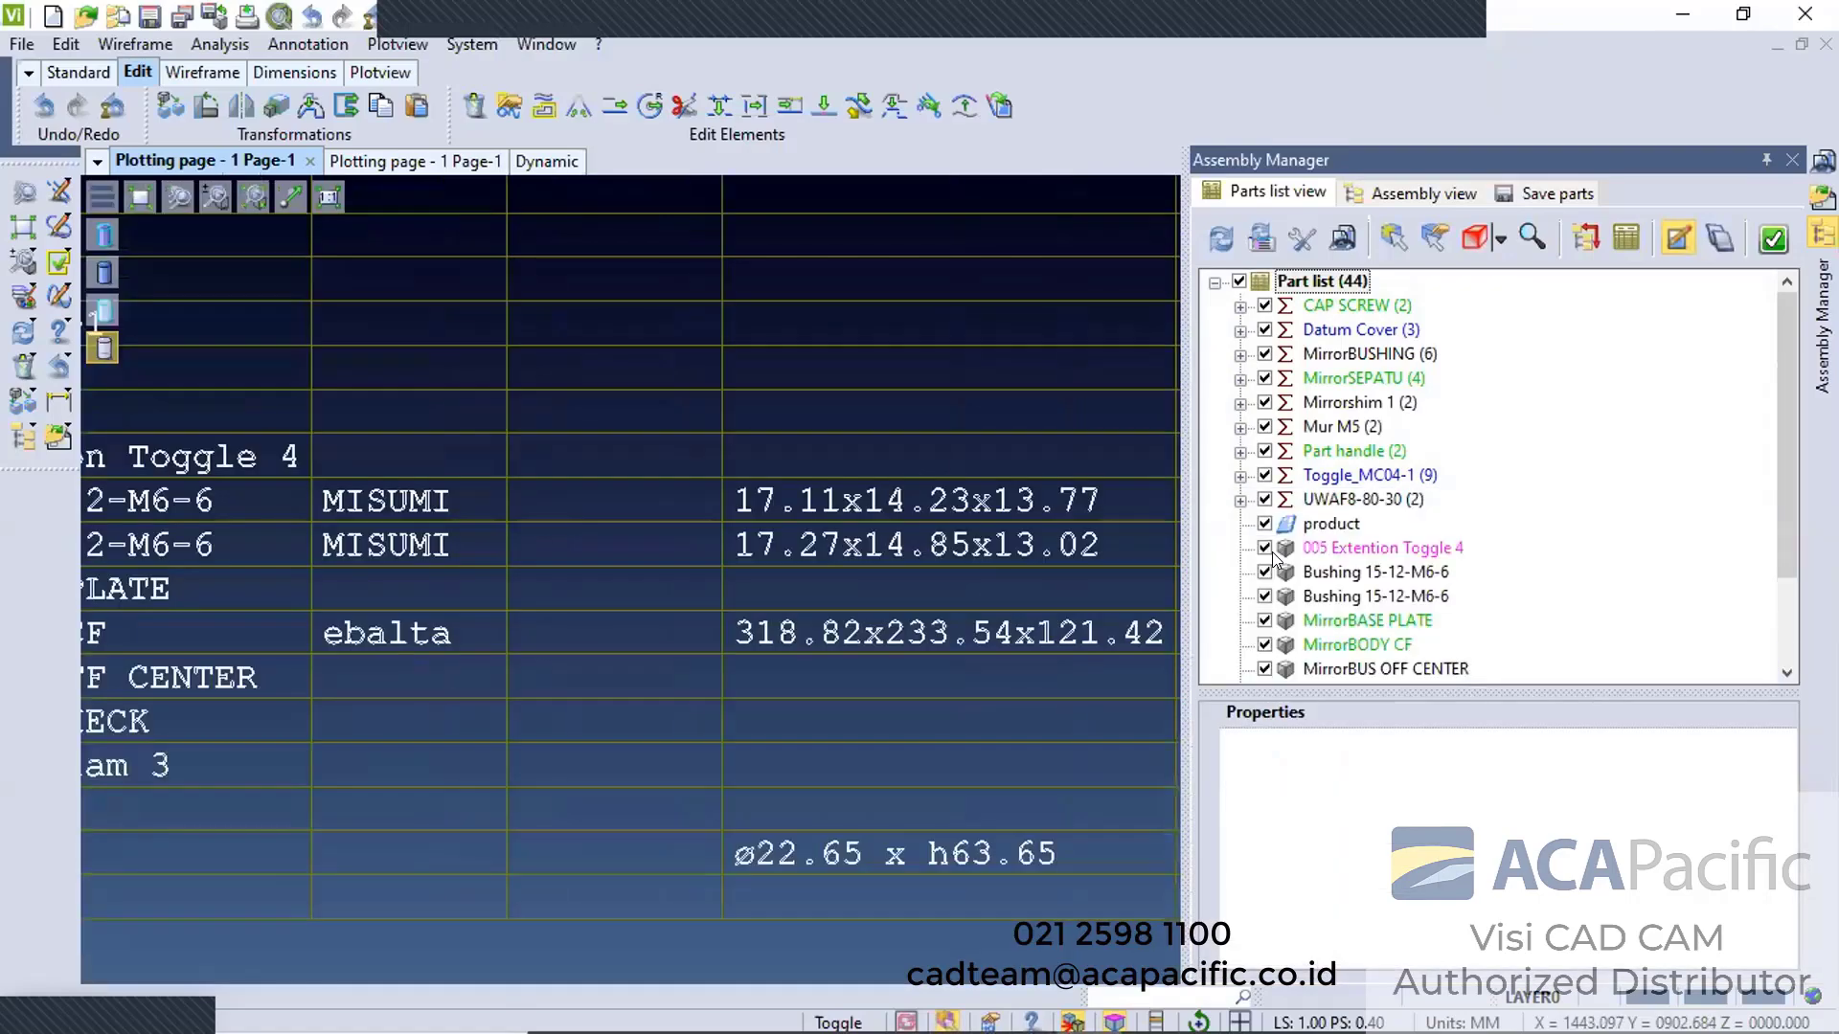
Open the value settings for the first Bushing 15-12-M6-6 part's Dimensions property, and try switching Manual value on and off
left_click(1341, 572)
left_click(1413, 827)
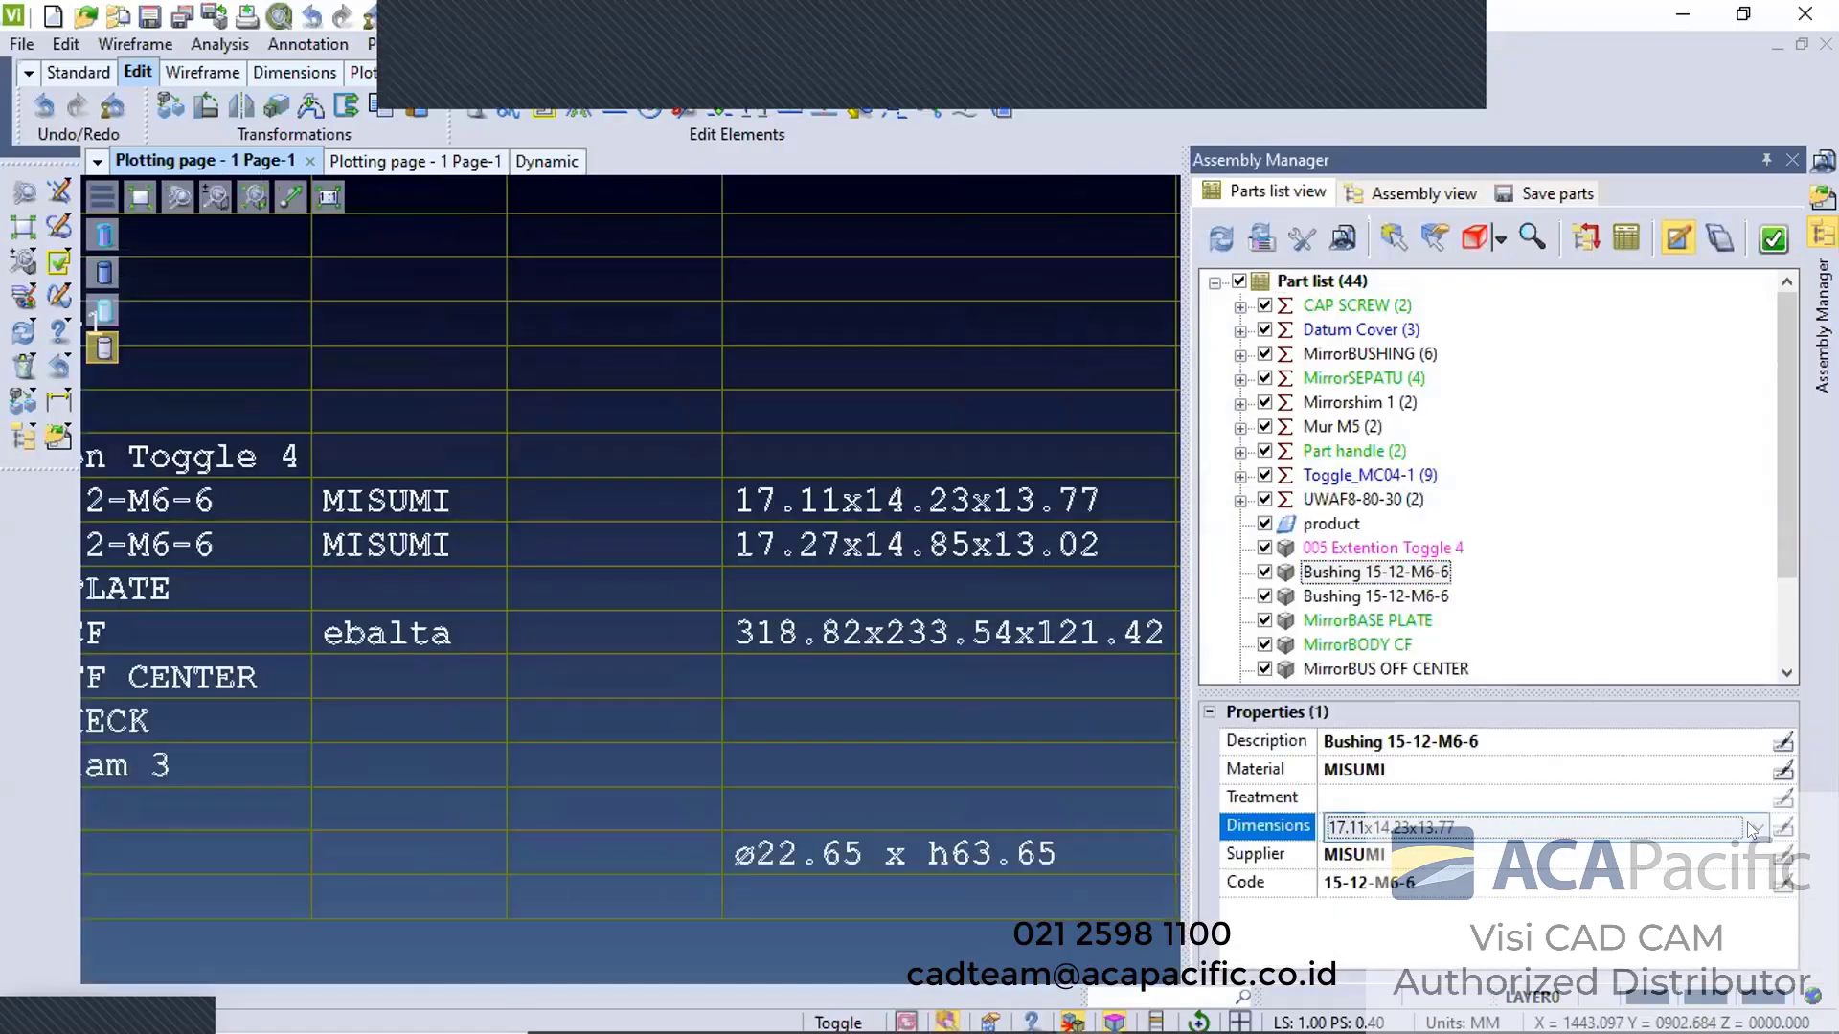
left_click(1750, 827)
left_click(1417, 854)
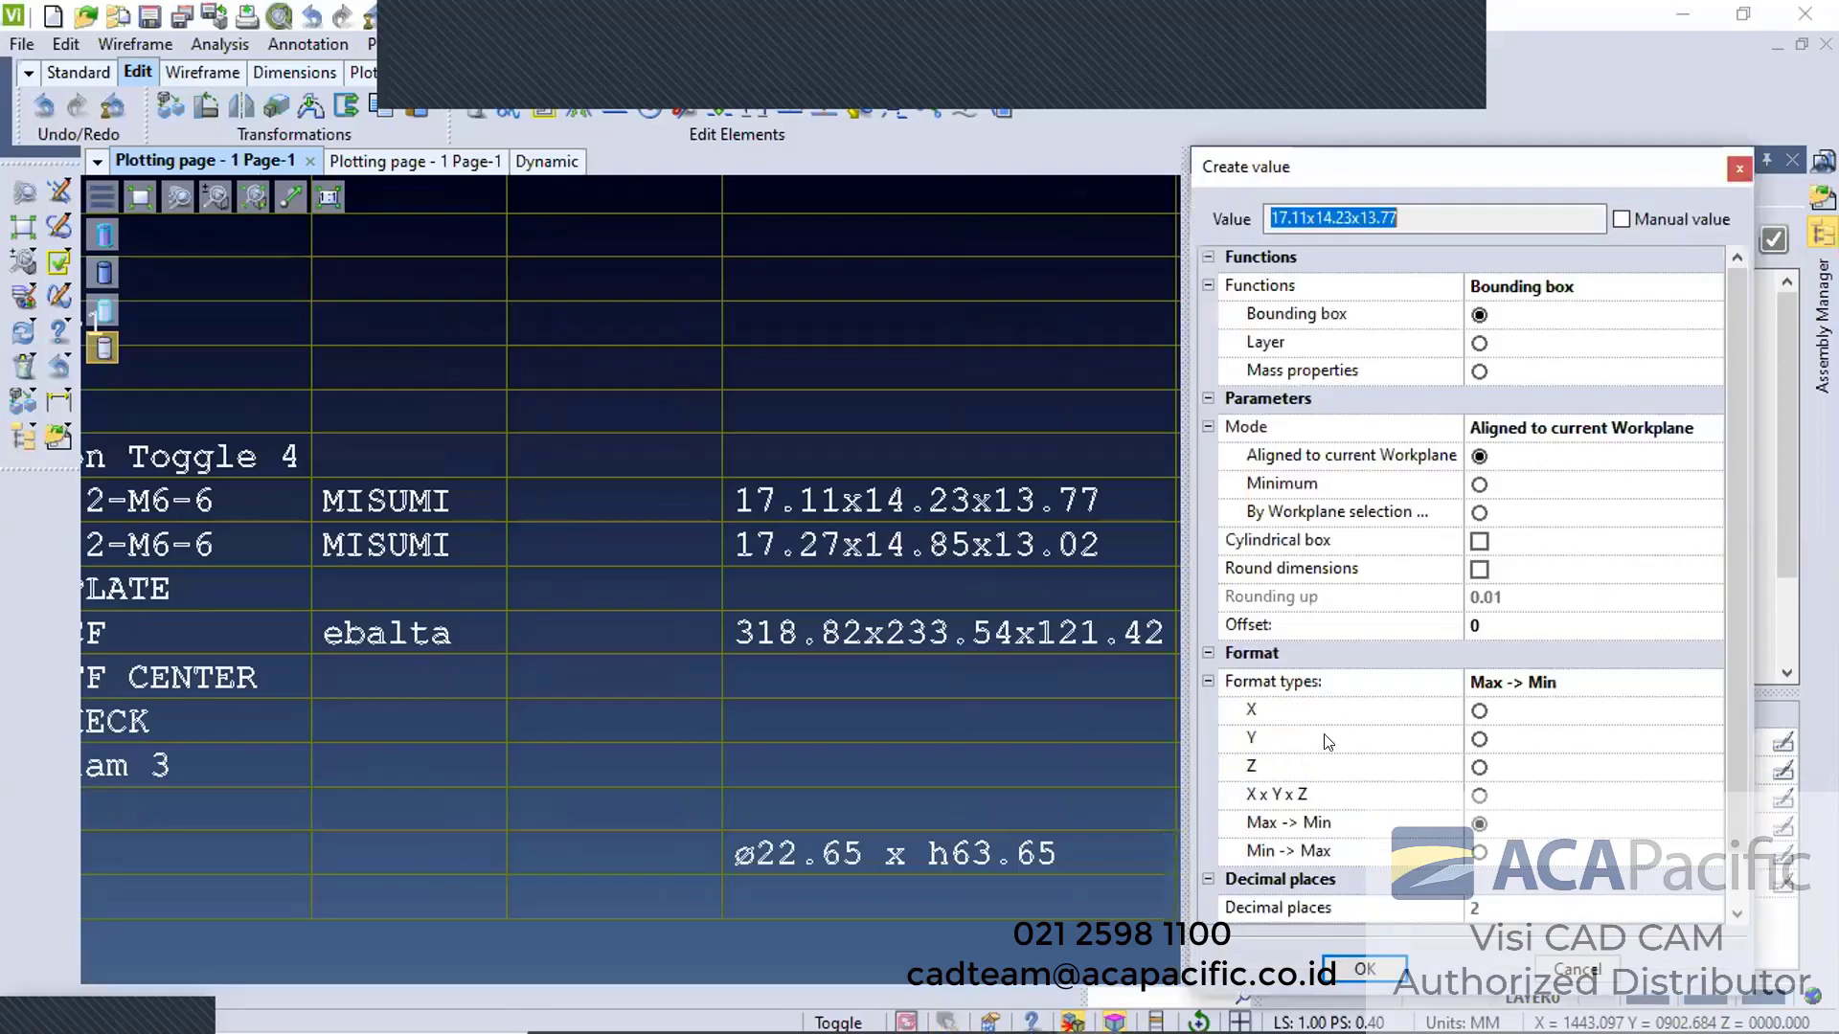
left_click(1743, 630)
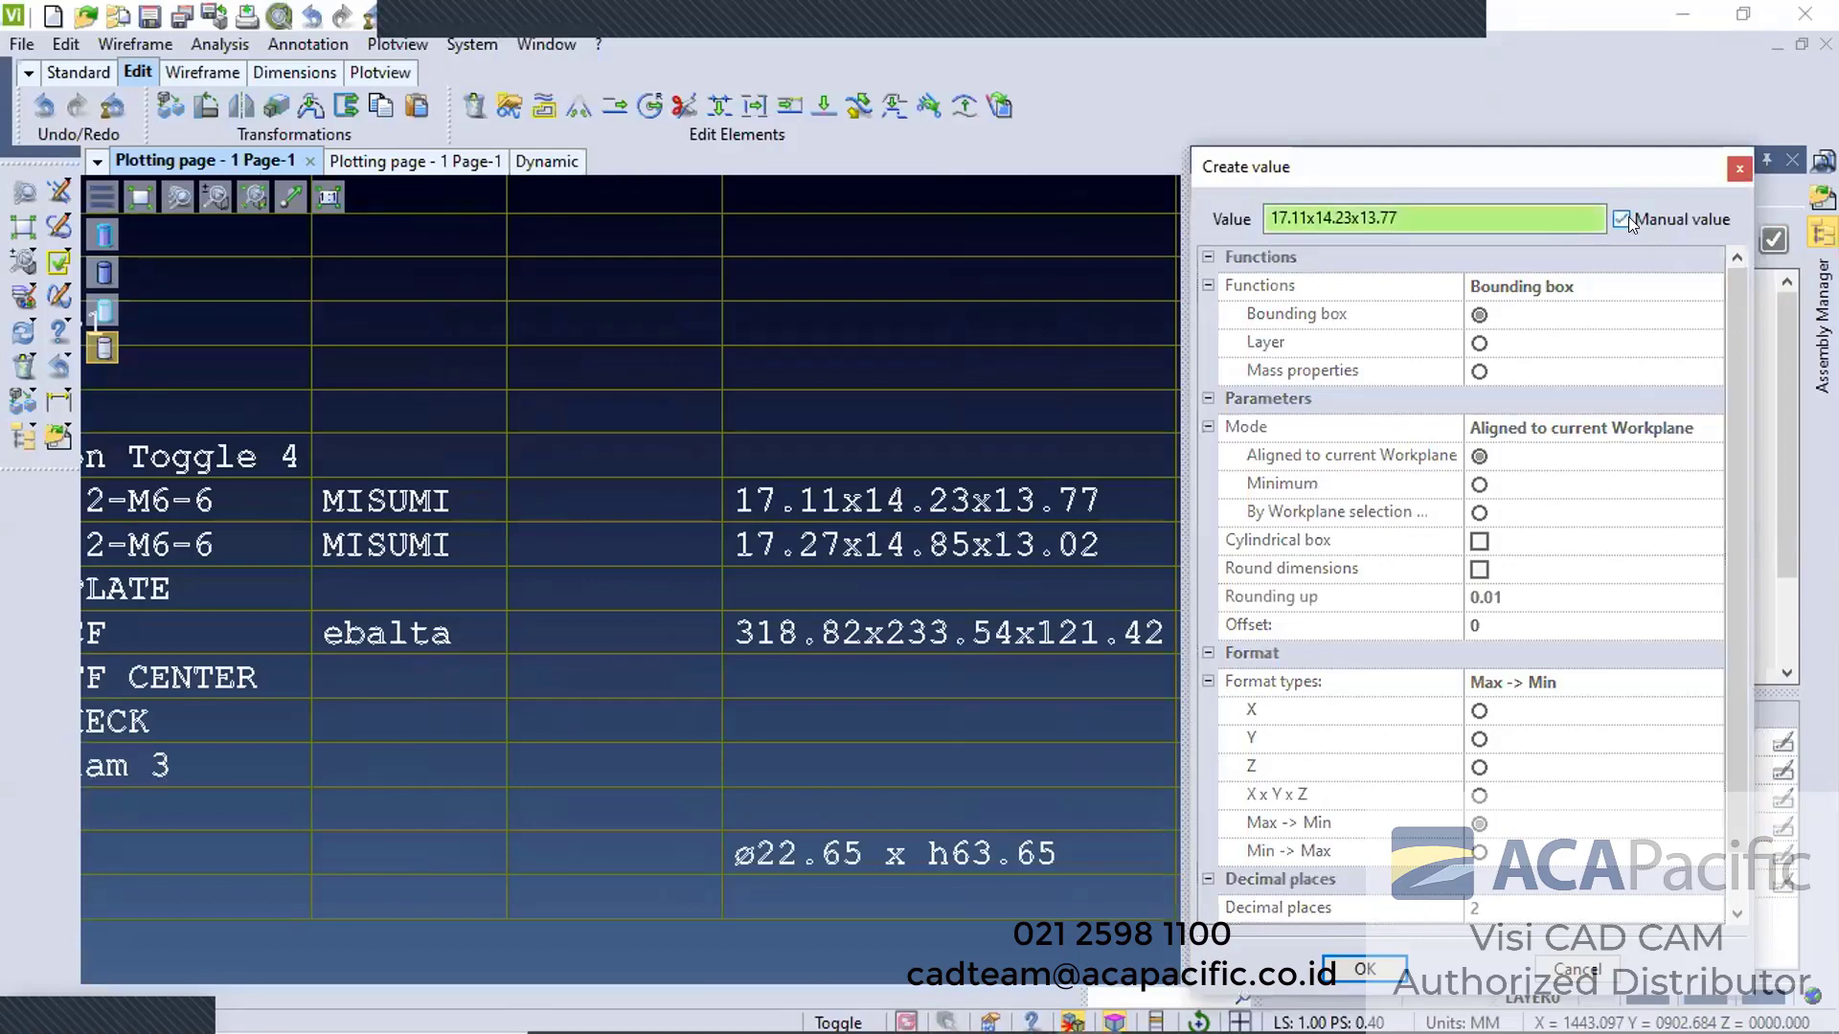
scroll(1512, 749, "down", 1)
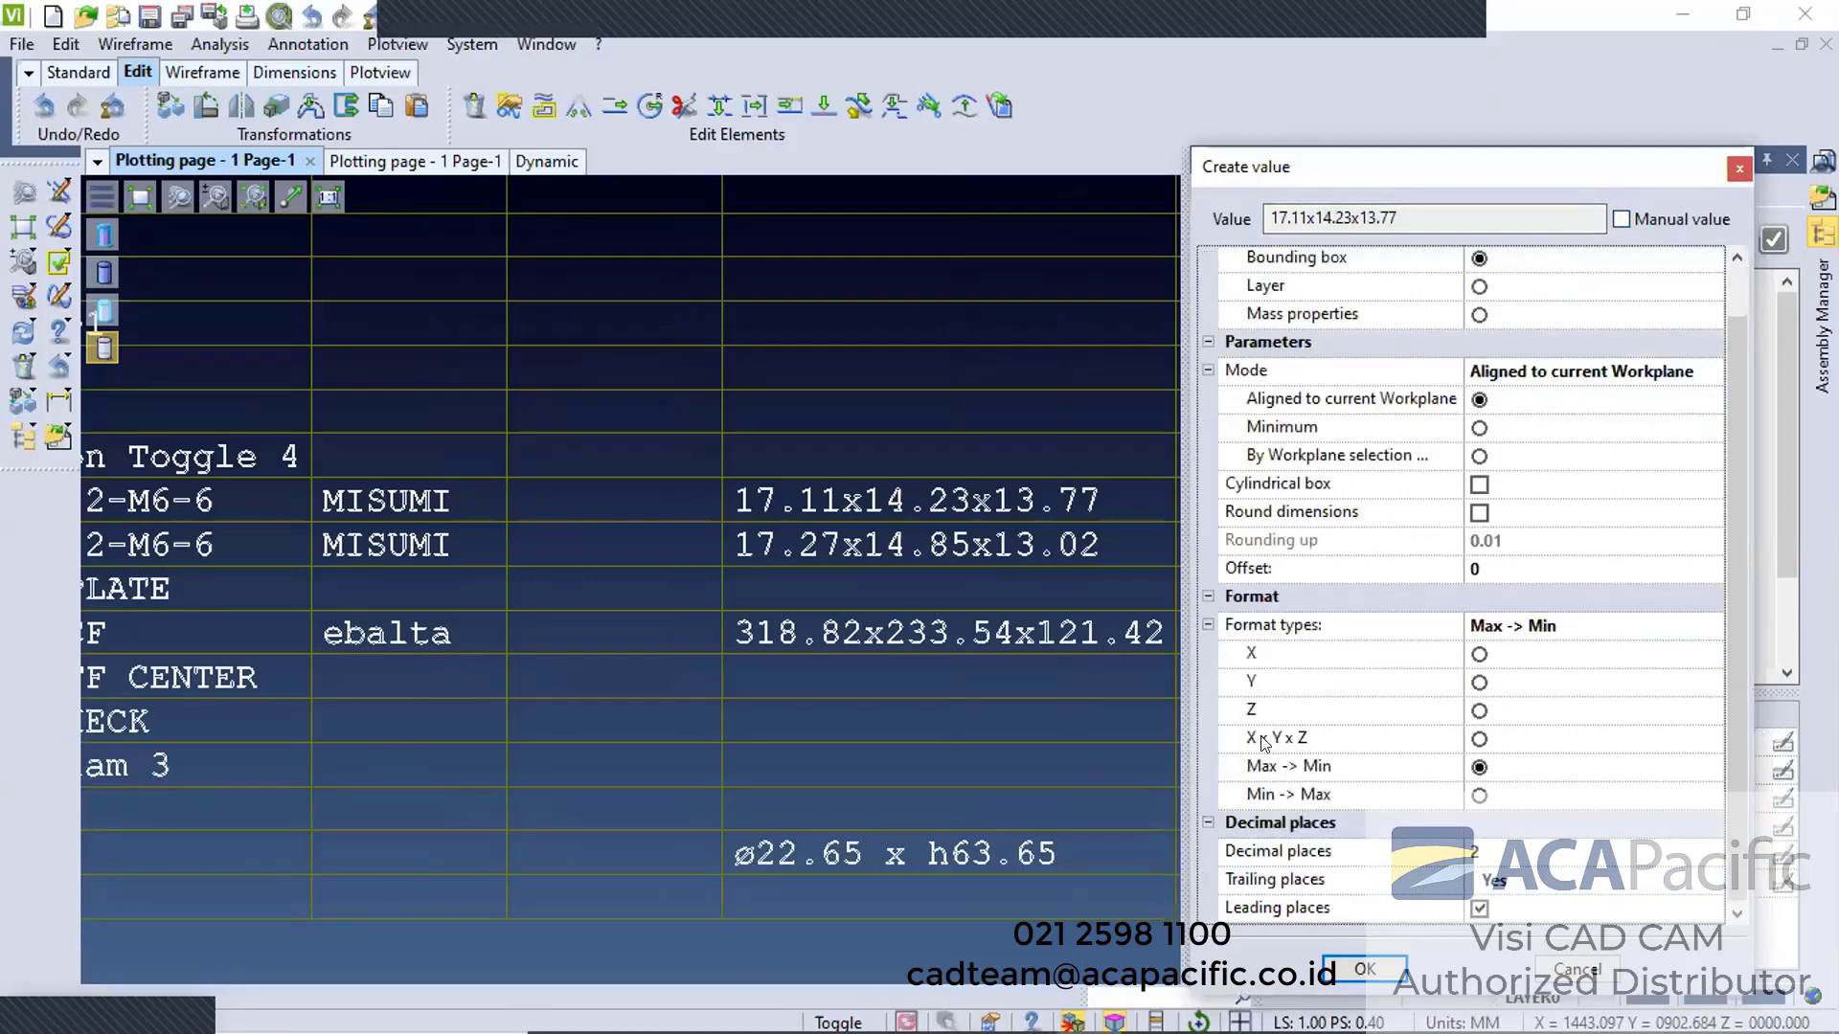
Try the X x Y x Z and Max -> Min format types for the bushing's bounding box dimensions, and close the value settings
left_click(1478, 740)
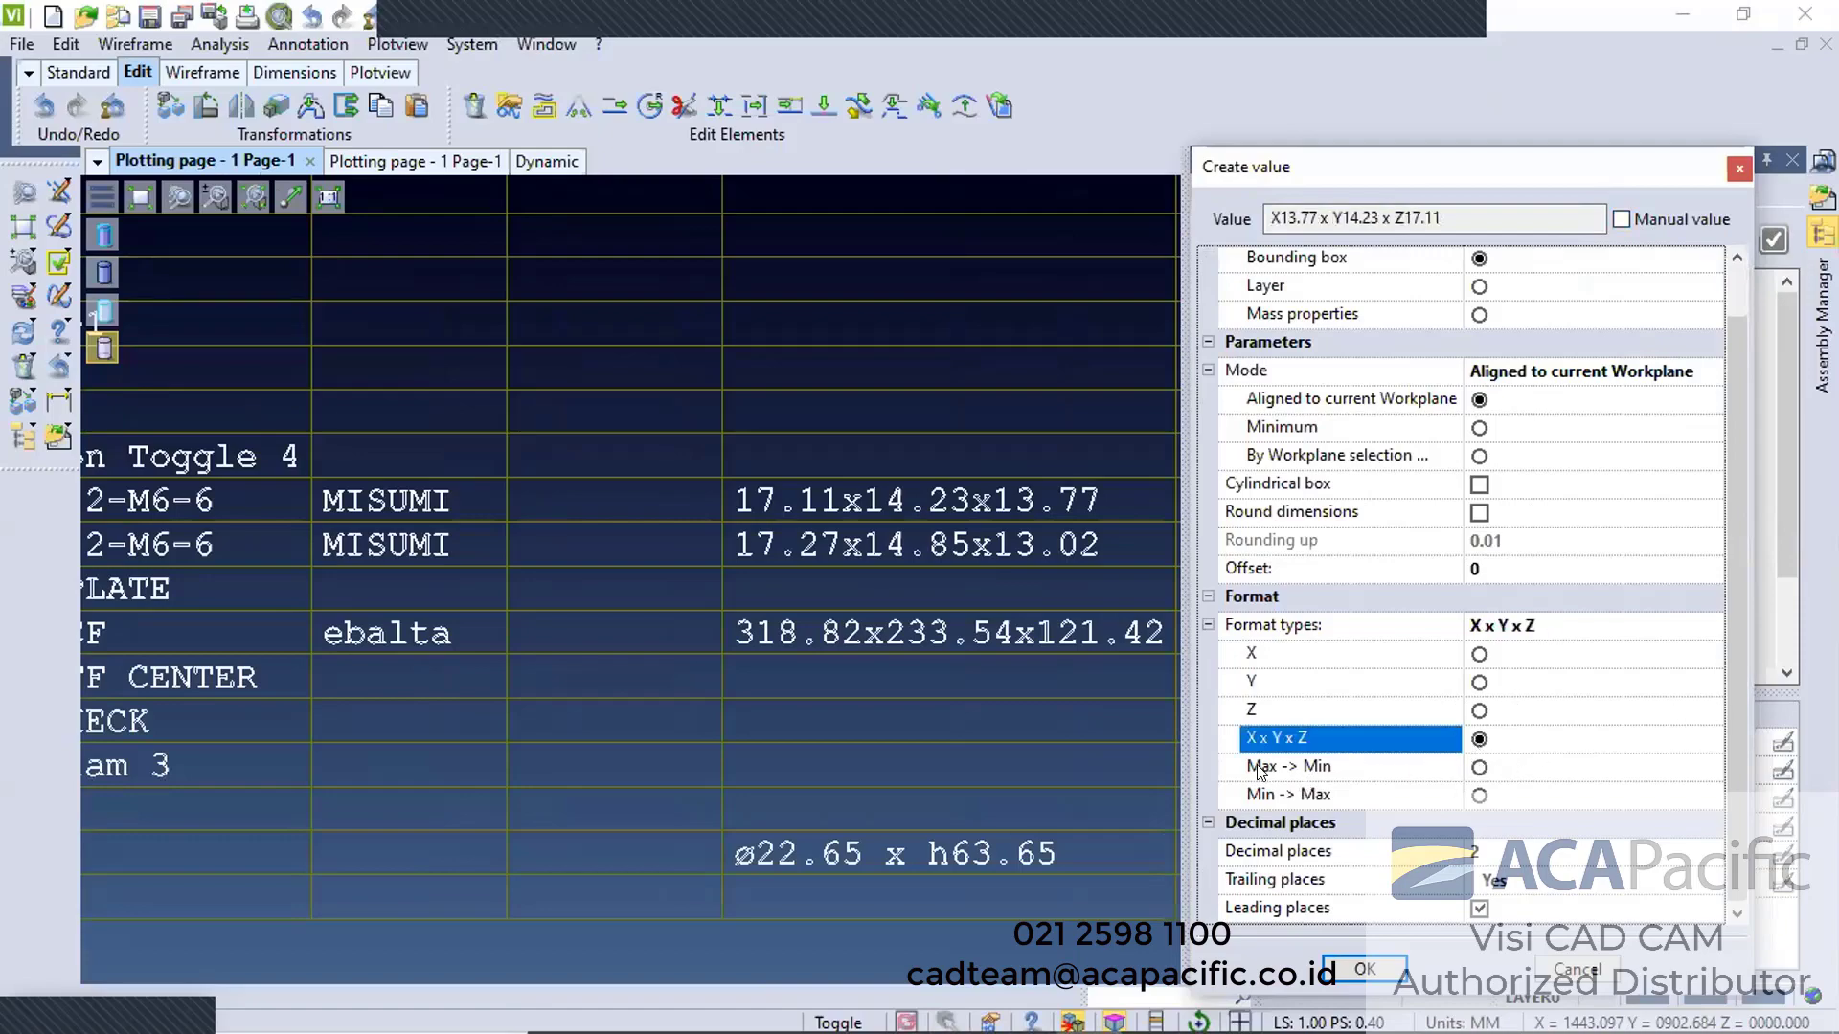
left_click(1480, 768)
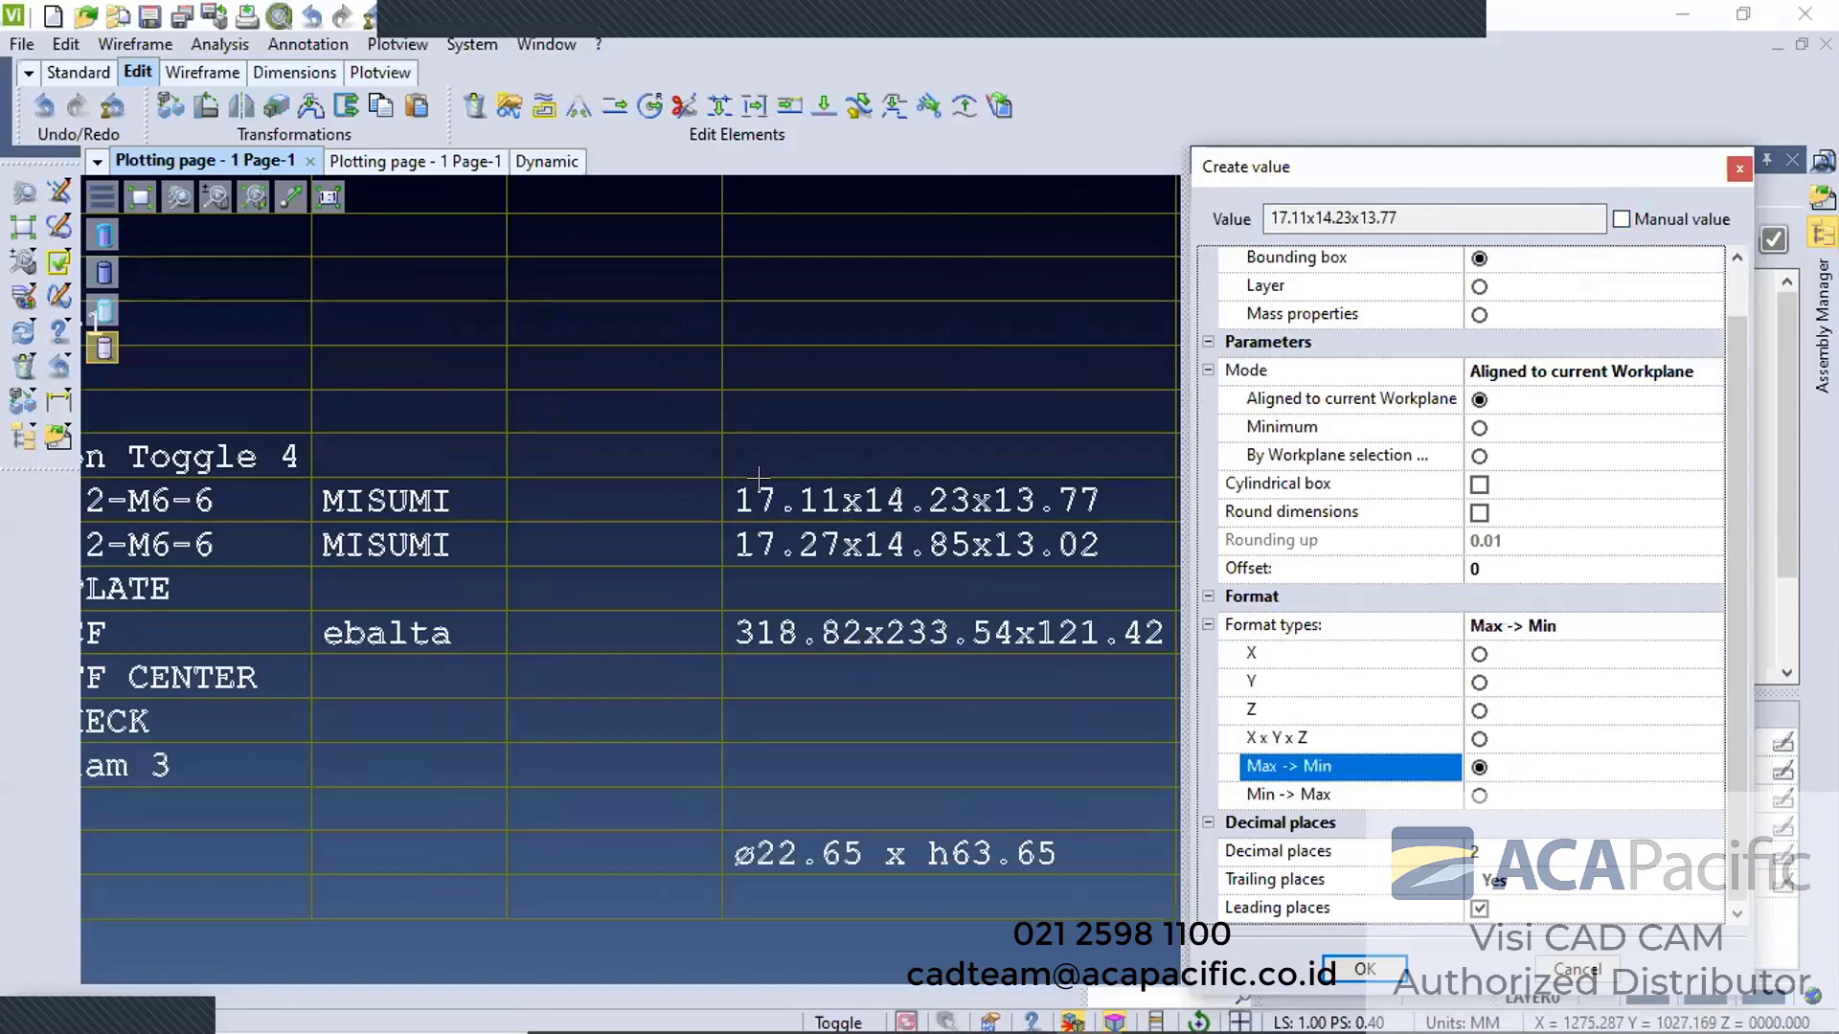
scroll(1728, 712, "up", 2)
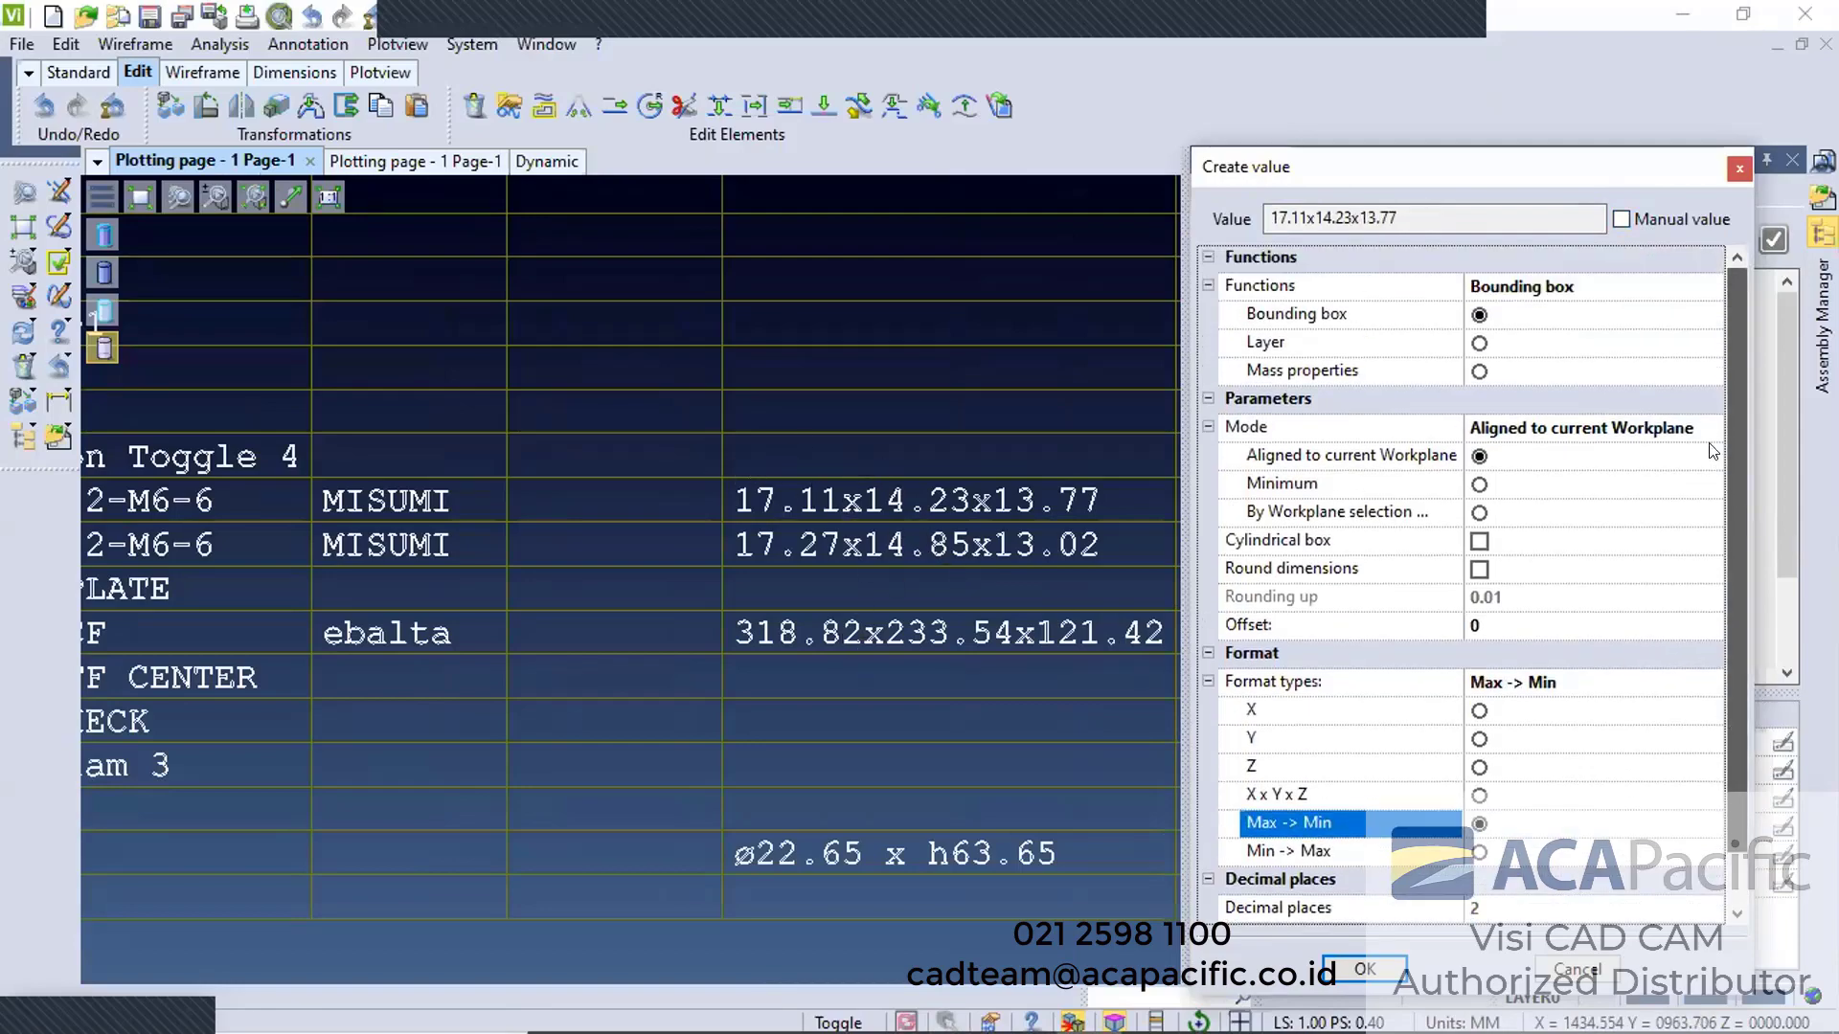
key("Up")
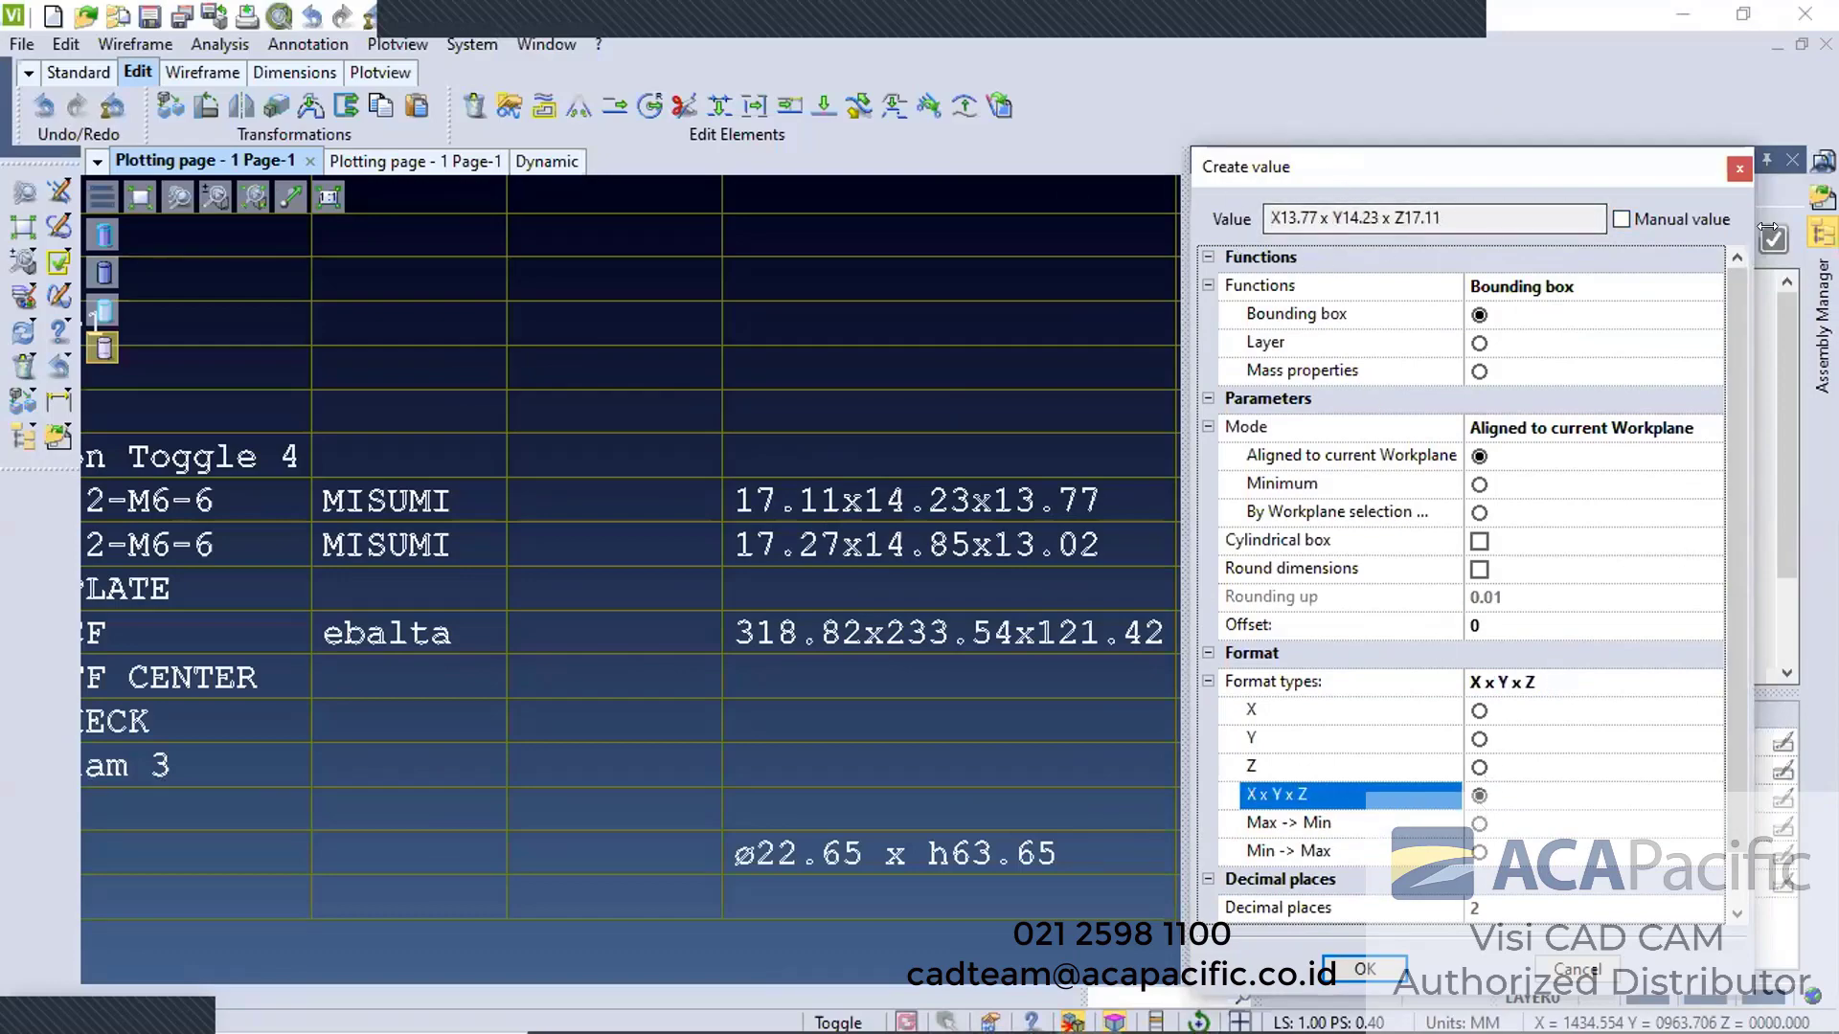
key("Return")
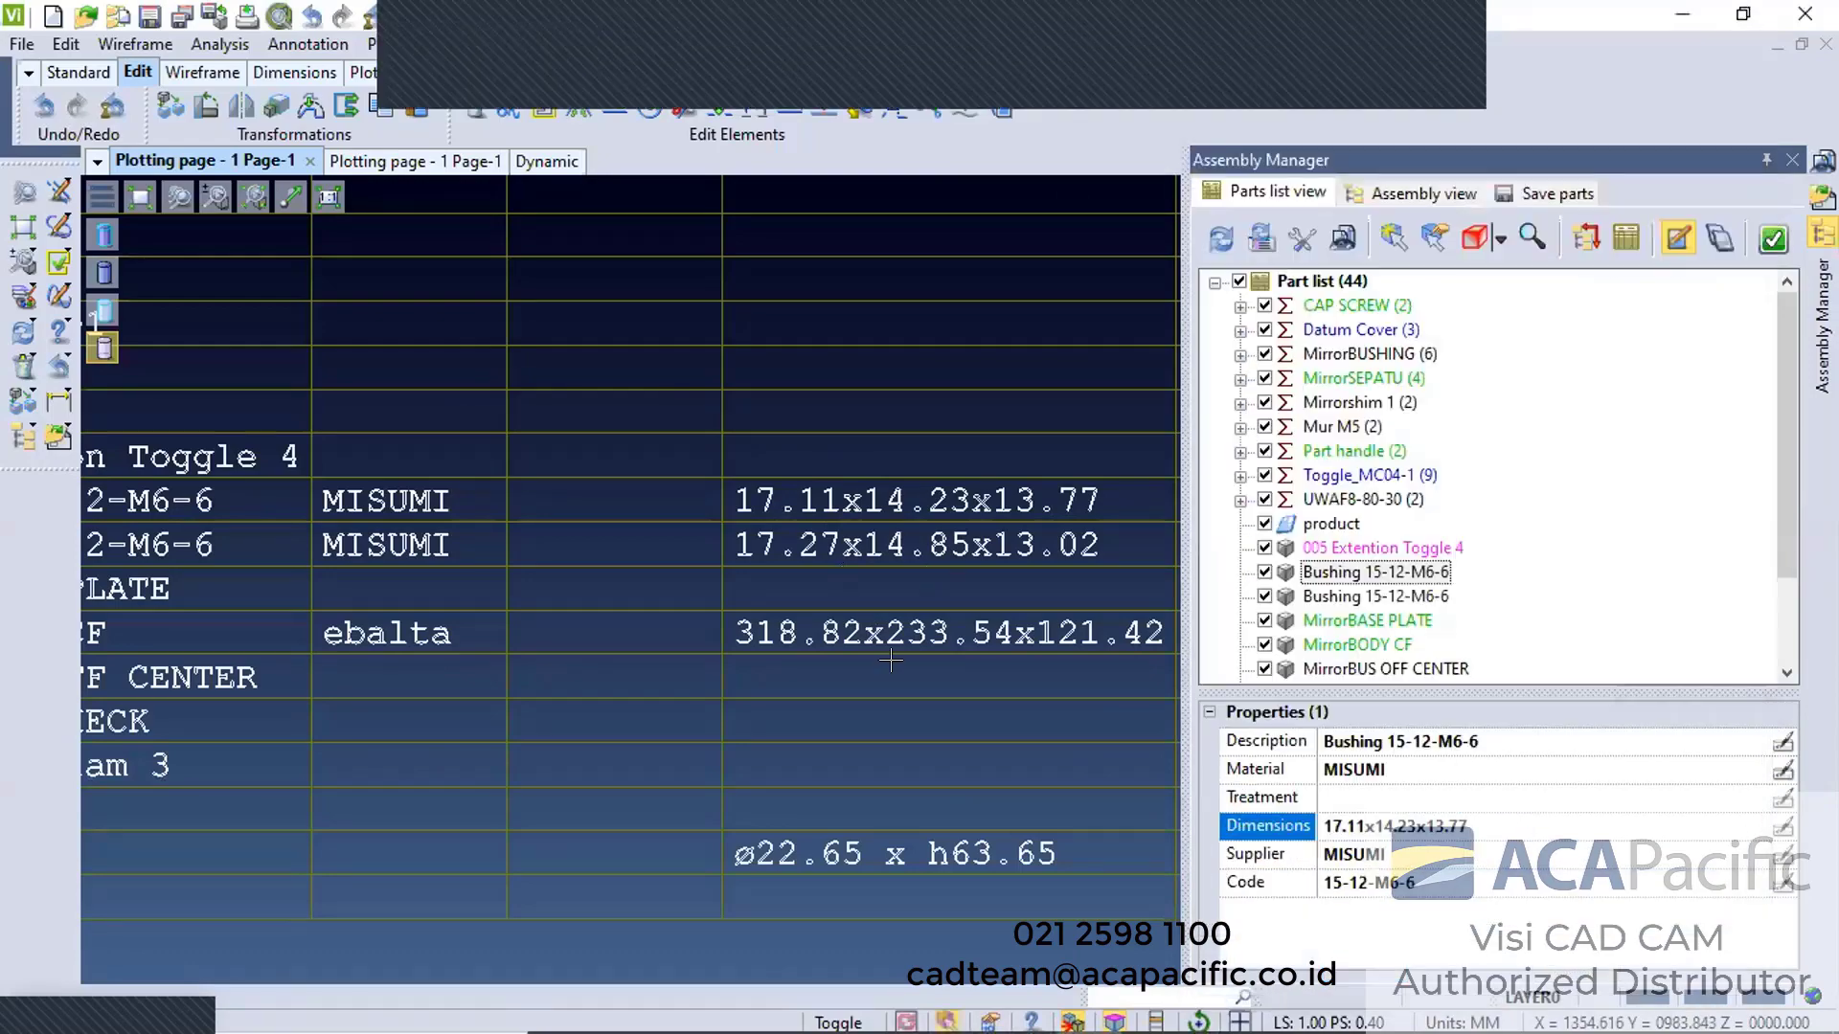
Show the whole Page-1 layout with its part list, and choose CF-insert SP from the cf folder as the file to load
left_click(141, 197)
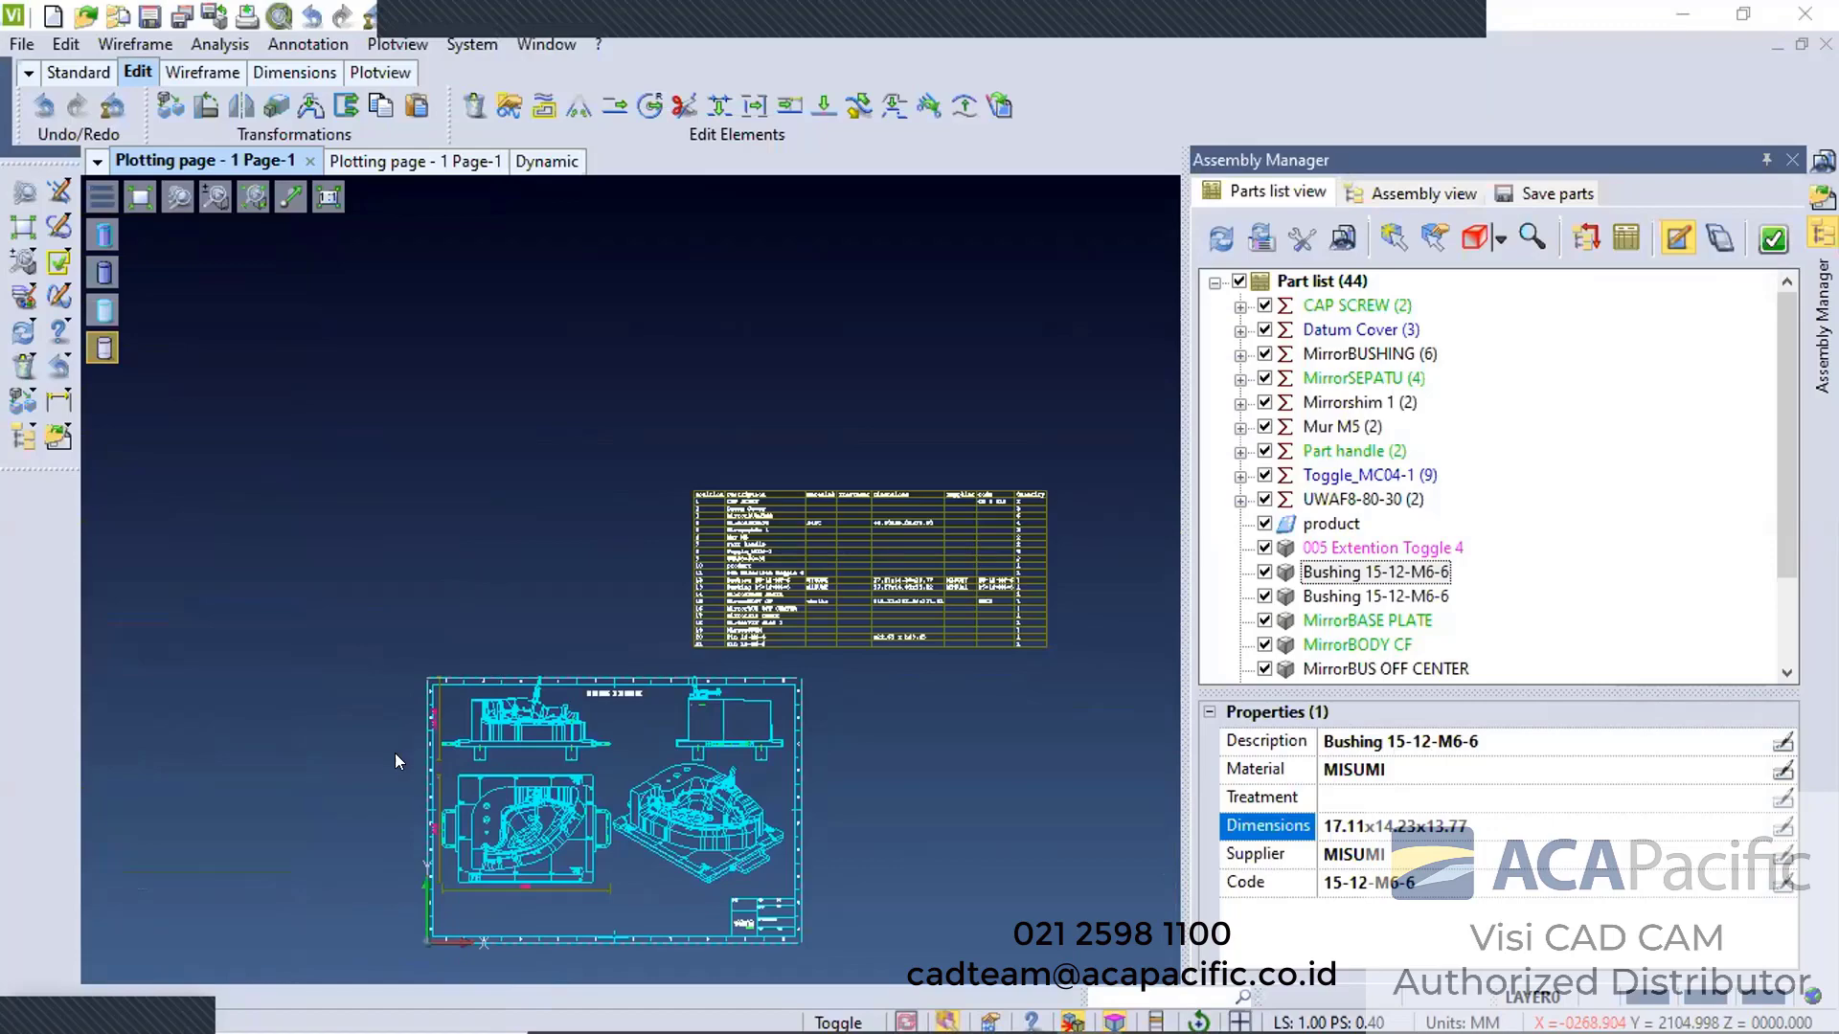
key("ctrl+o")
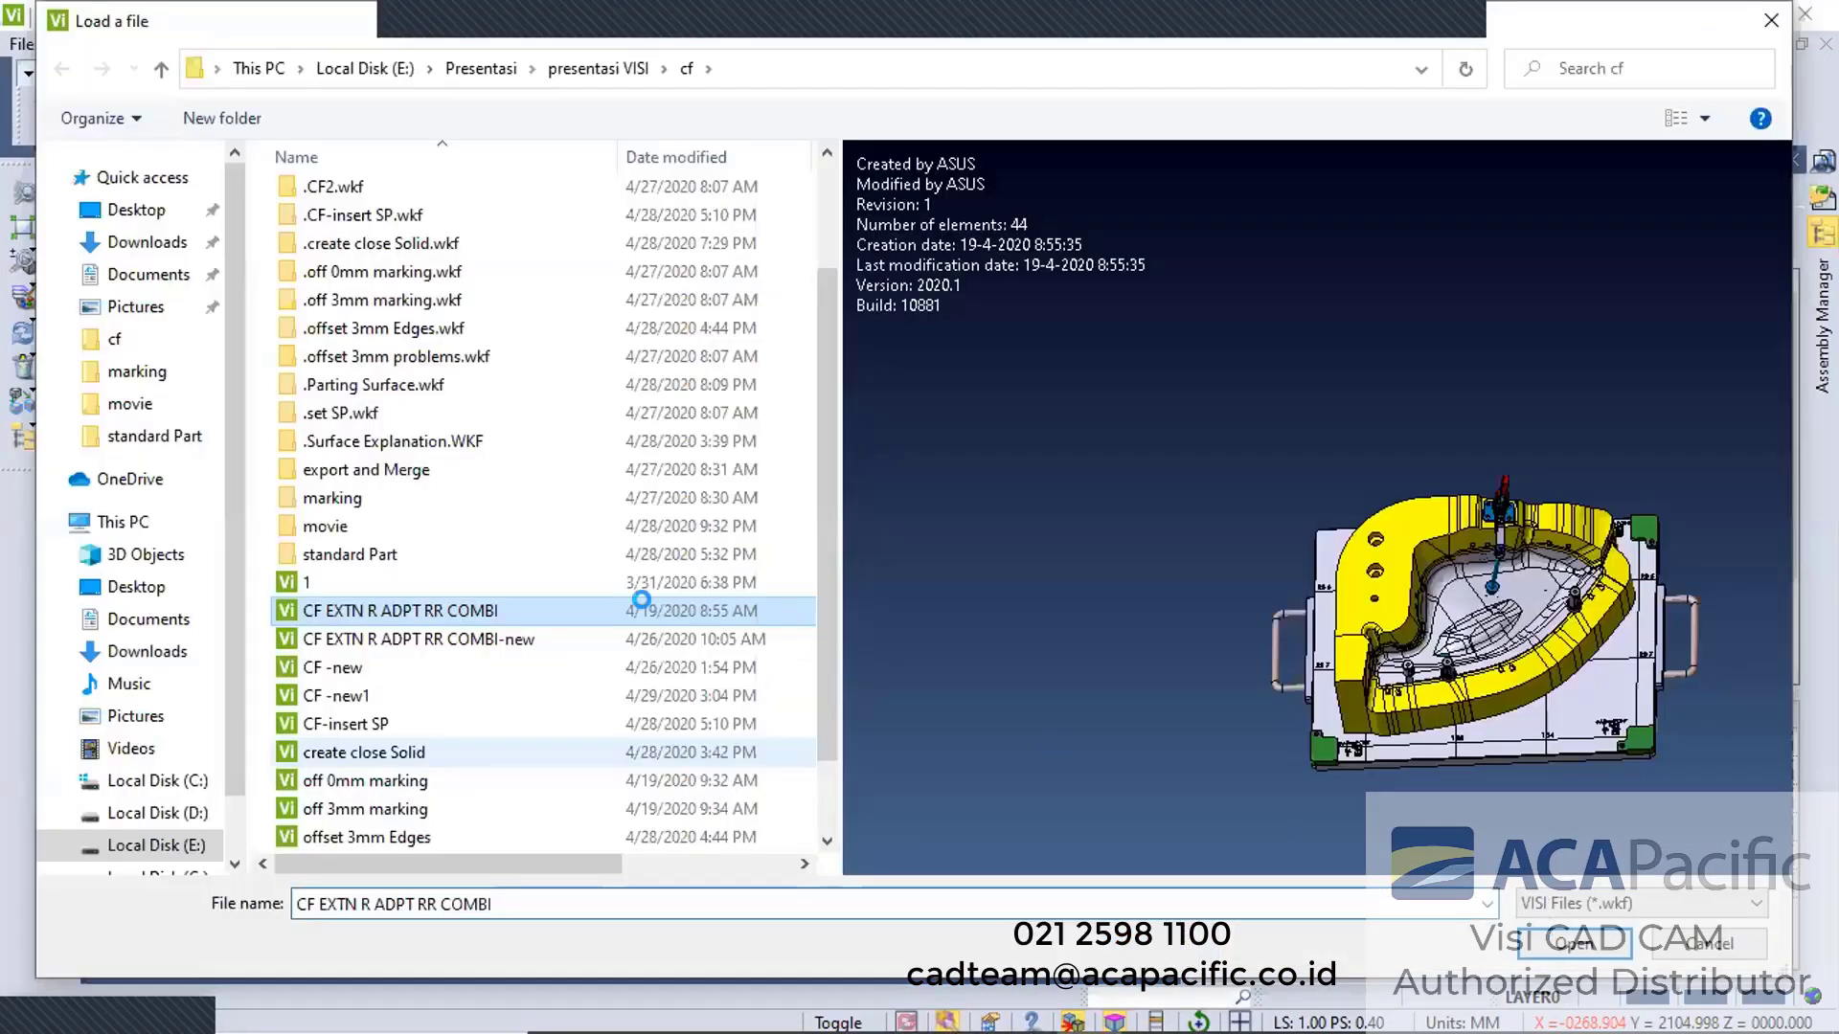
left_click(346, 724)
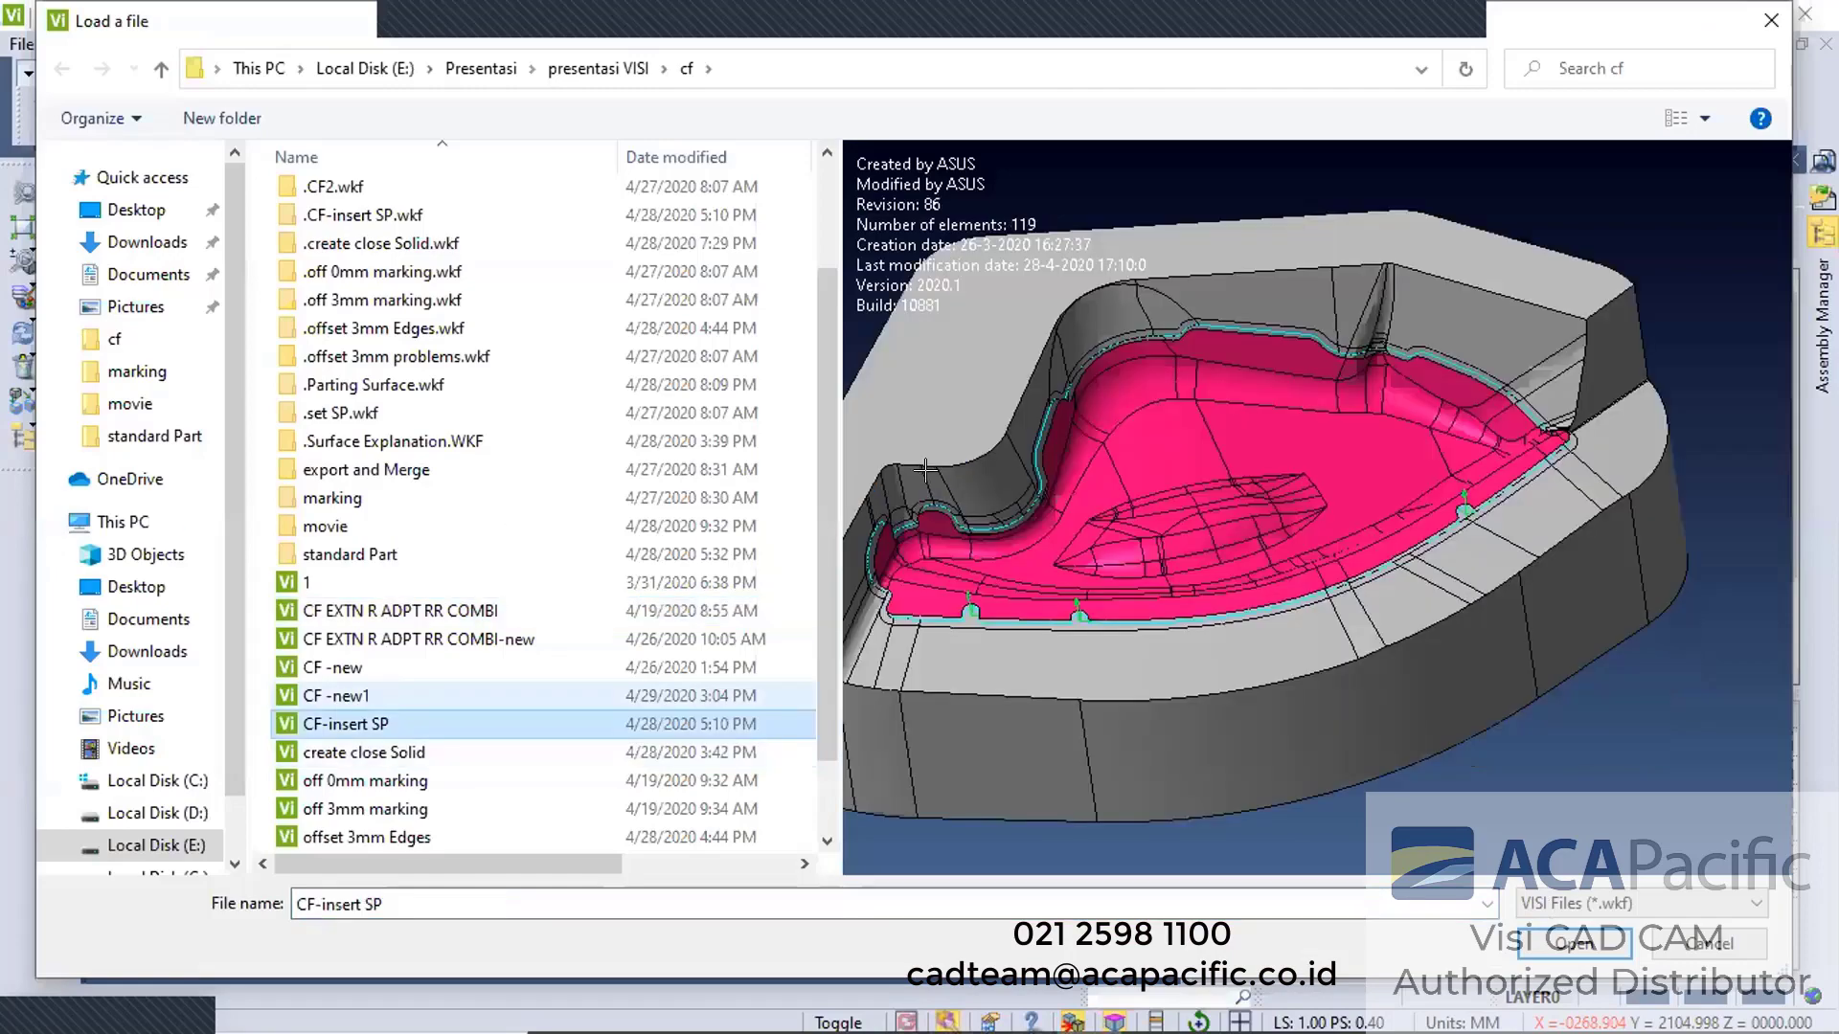